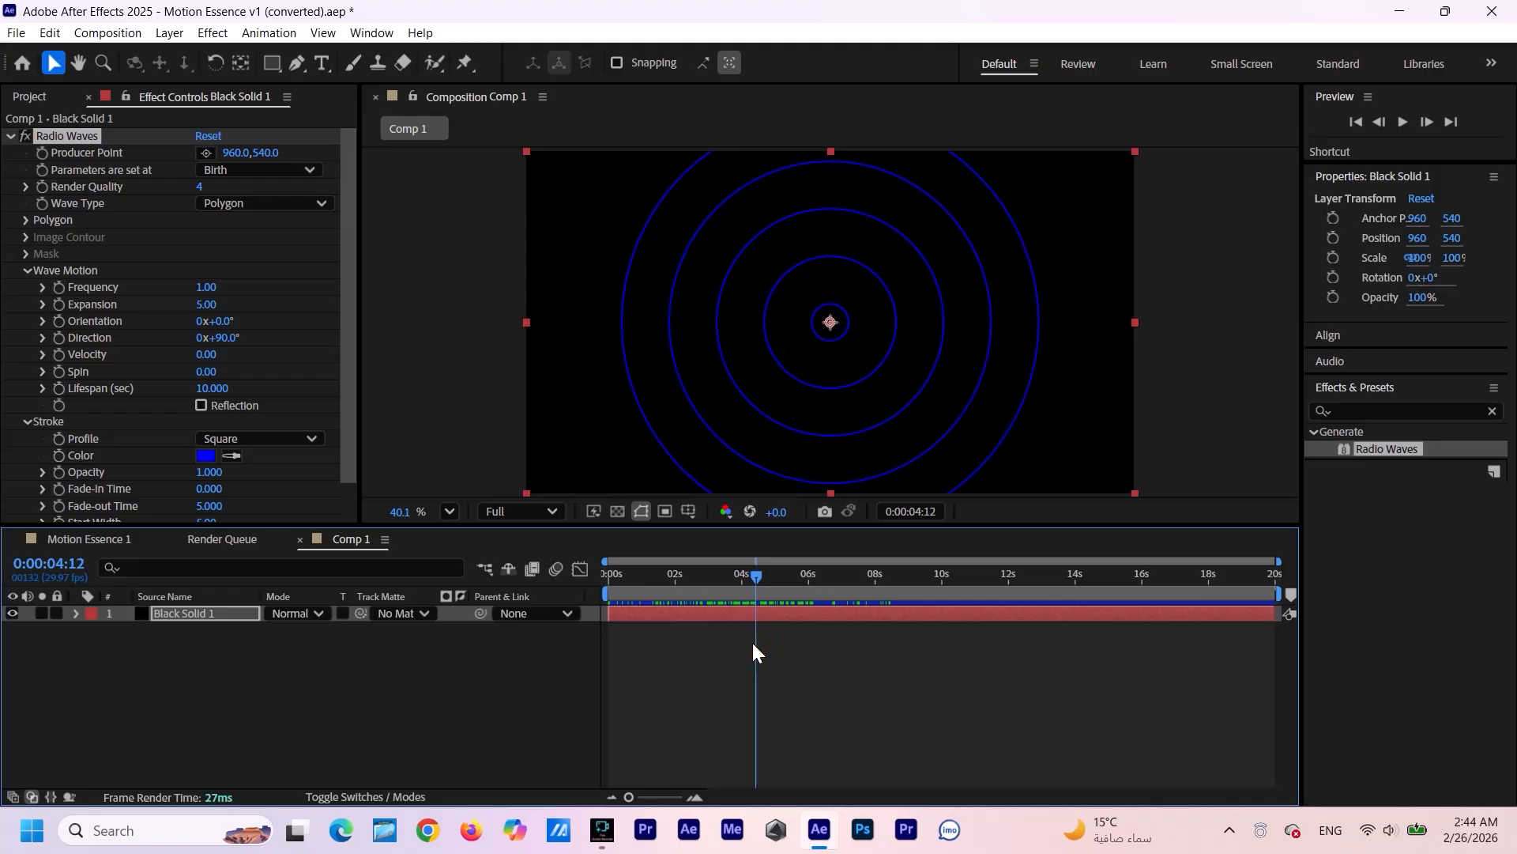
Set the Radio Waves Lifespan to 6.2 seconds and preview the animation from near the beginning.
{"action": "left_click_drag", "start_coordinate": [210, 389], "coordinate": [192, 398]}
{"action": "left_click_drag", "start_coordinate": [735, 579], "coordinate": [619, 581]}
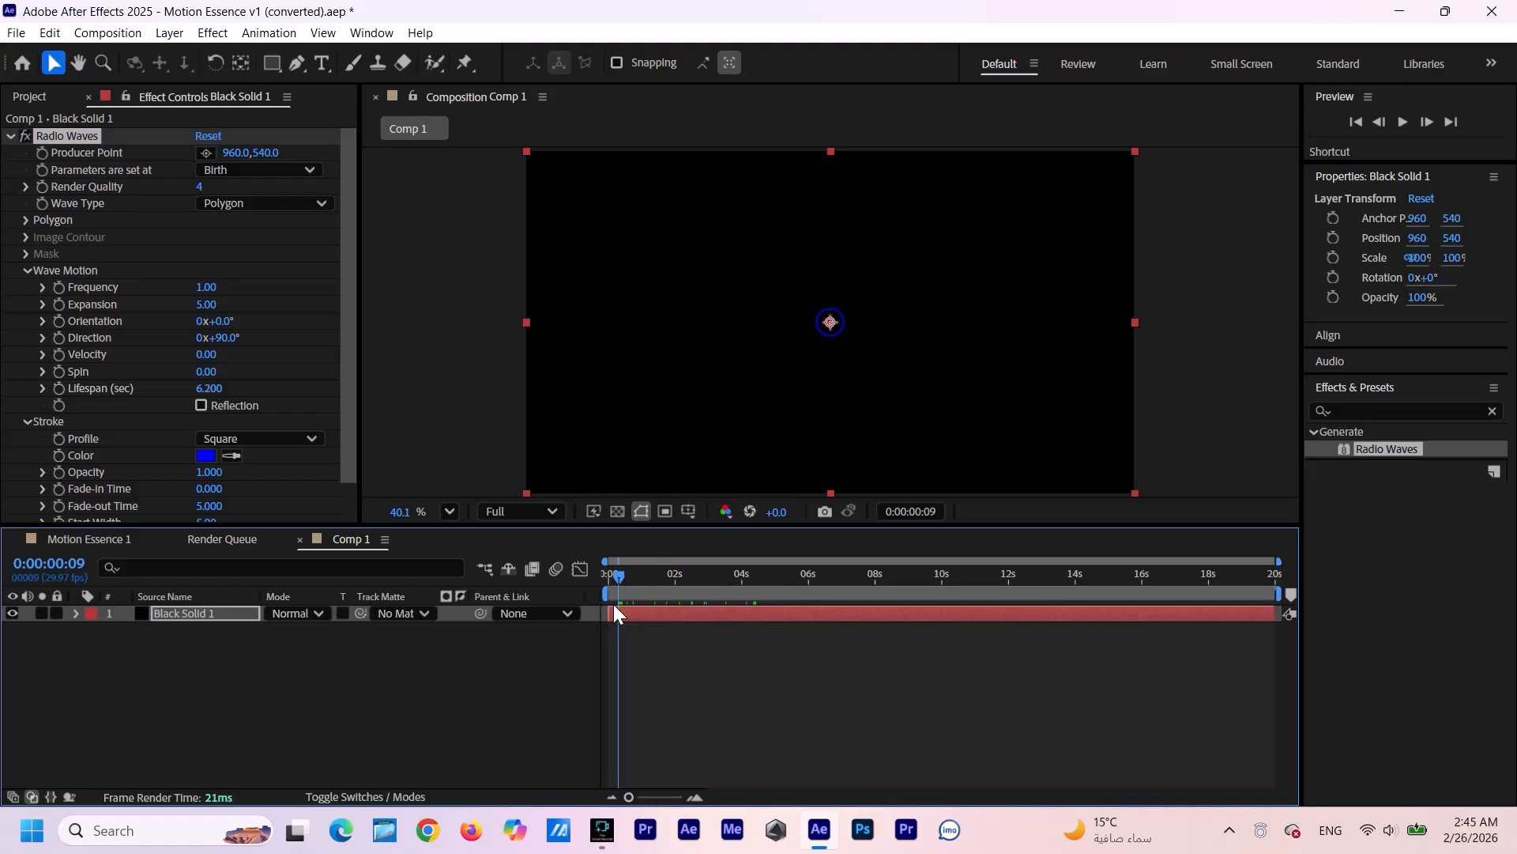
{"action": "key", "text": "space"}
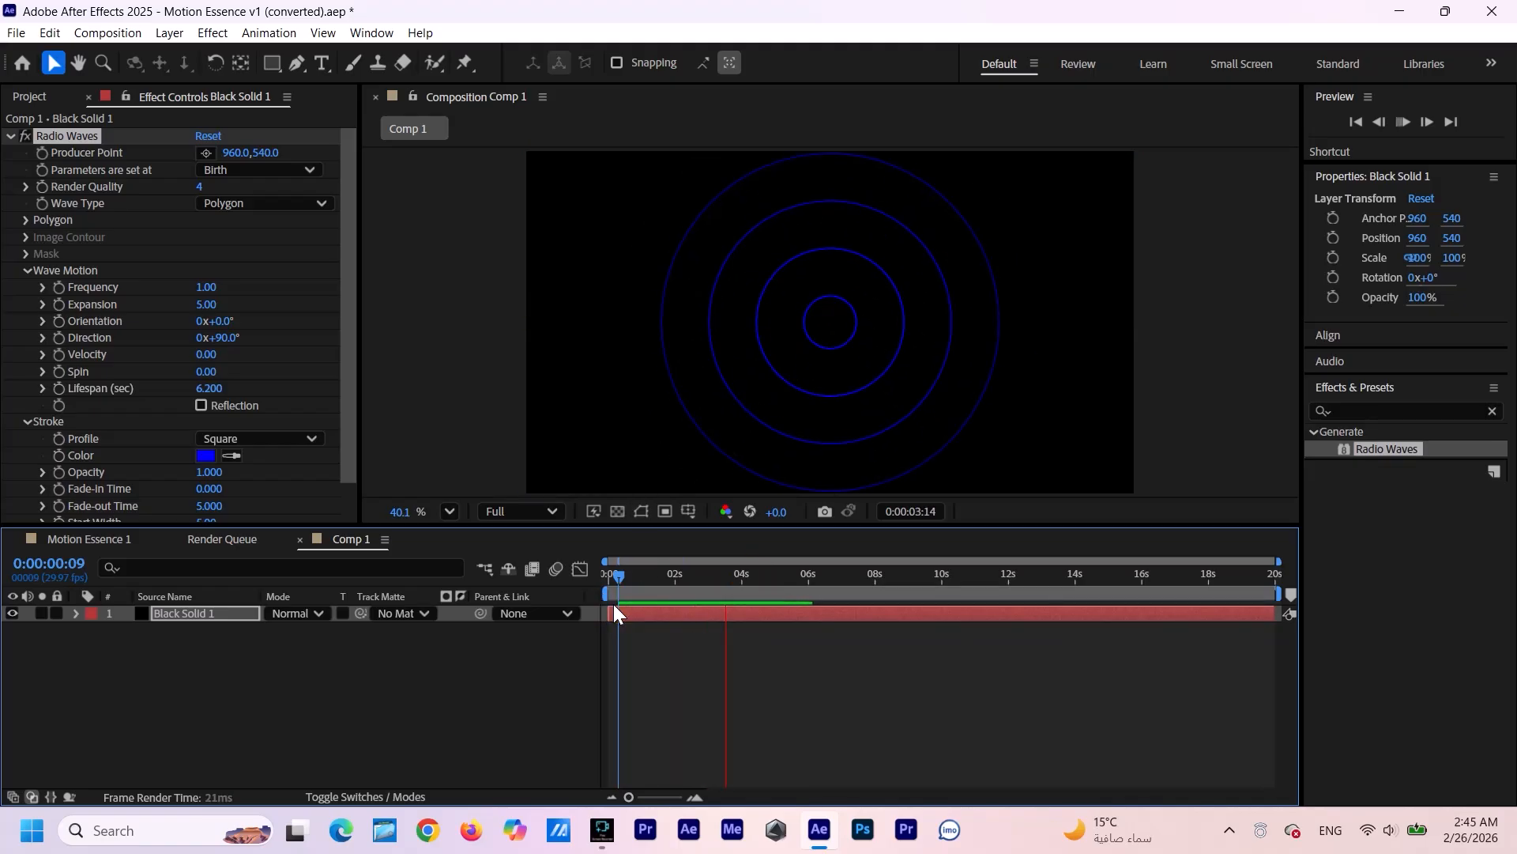
{"action": "key", "text": "space"}
Set the wave Frequency to 1.30 and preview the animation from the start of the composition.
{"action": "left_click_drag", "start_coordinate": [207, 287], "coordinate": [215, 294]}
{"action": "left_click_drag", "start_coordinate": [744, 572], "coordinate": [558, 596]}
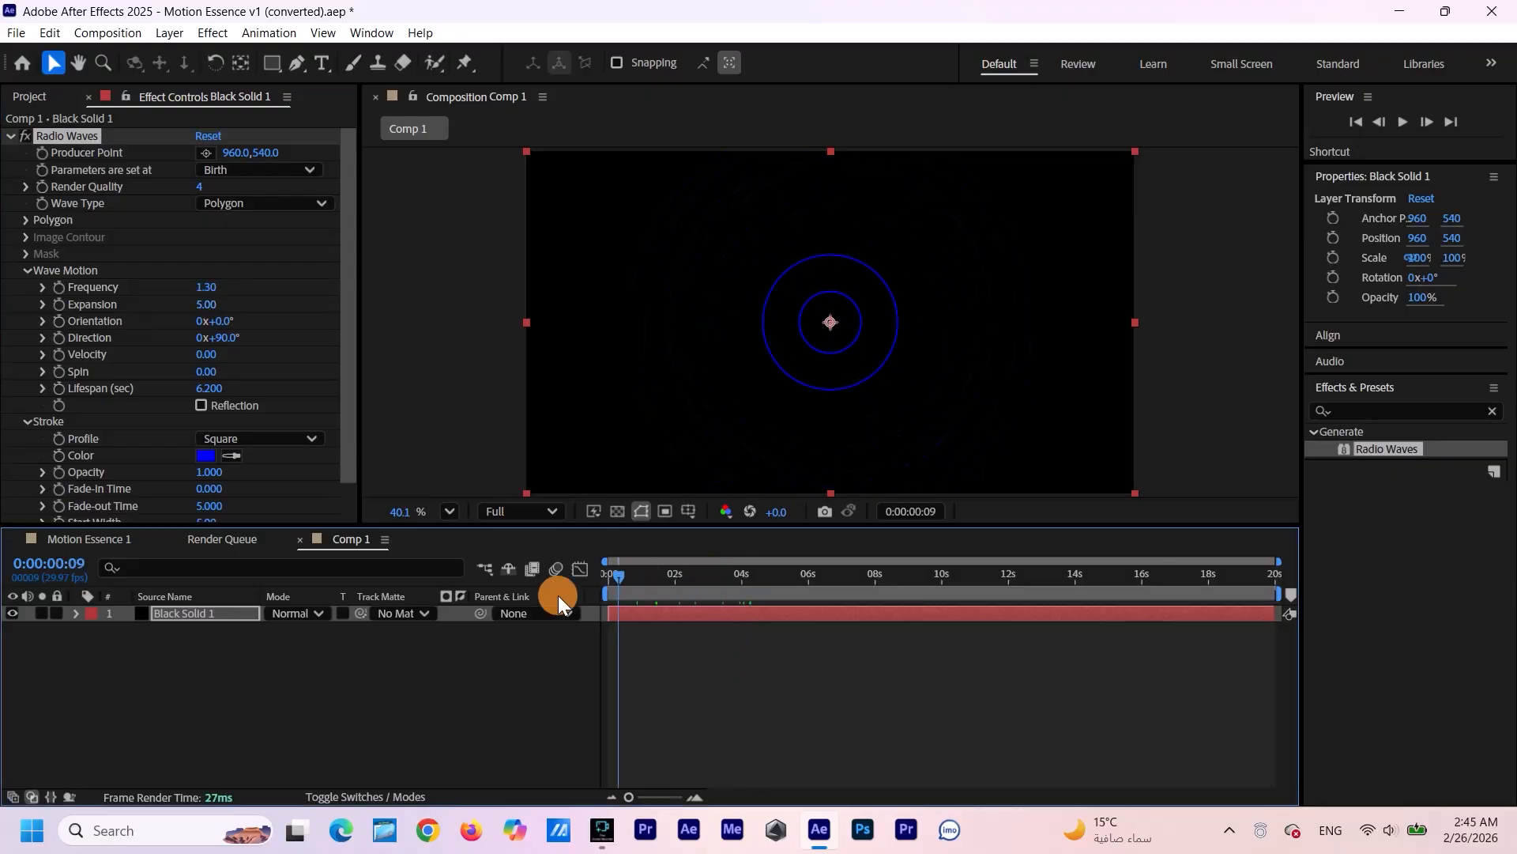
{"action": "key", "text": "space"}
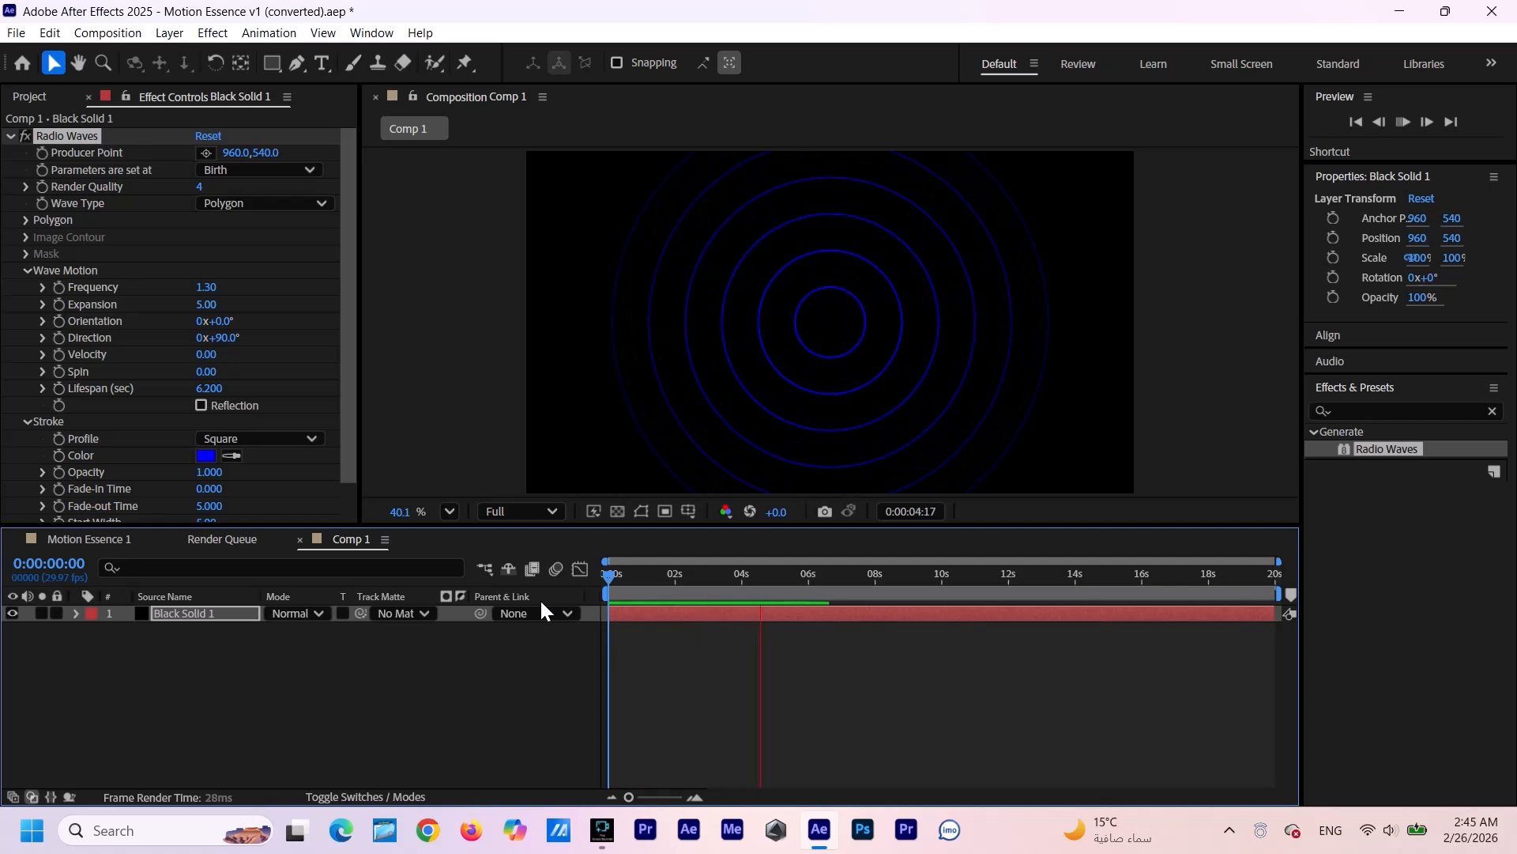
Change the Radio Waves stroke color to light blue 28C9FF and check the waves at about 0:00:02:21.
{"action": "left_click", "coordinate": [206, 456]}
{"action": "left_click_drag", "start_coordinate": [794, 255], "coordinate": [503, 430]}
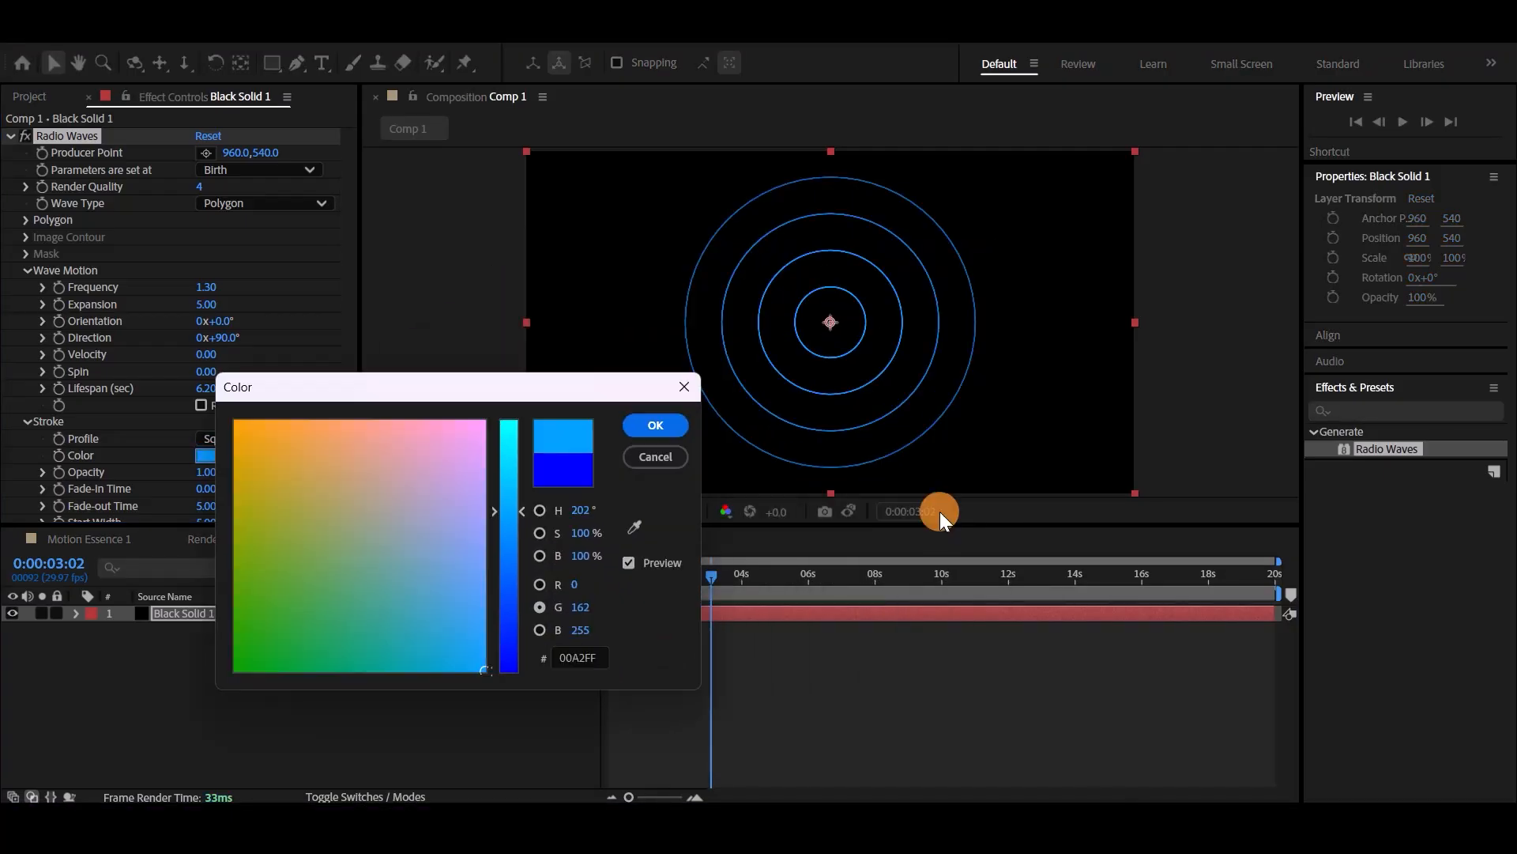
{"action": "left_click_drag", "start_coordinate": [941, 512], "coordinate": [945, 485]}
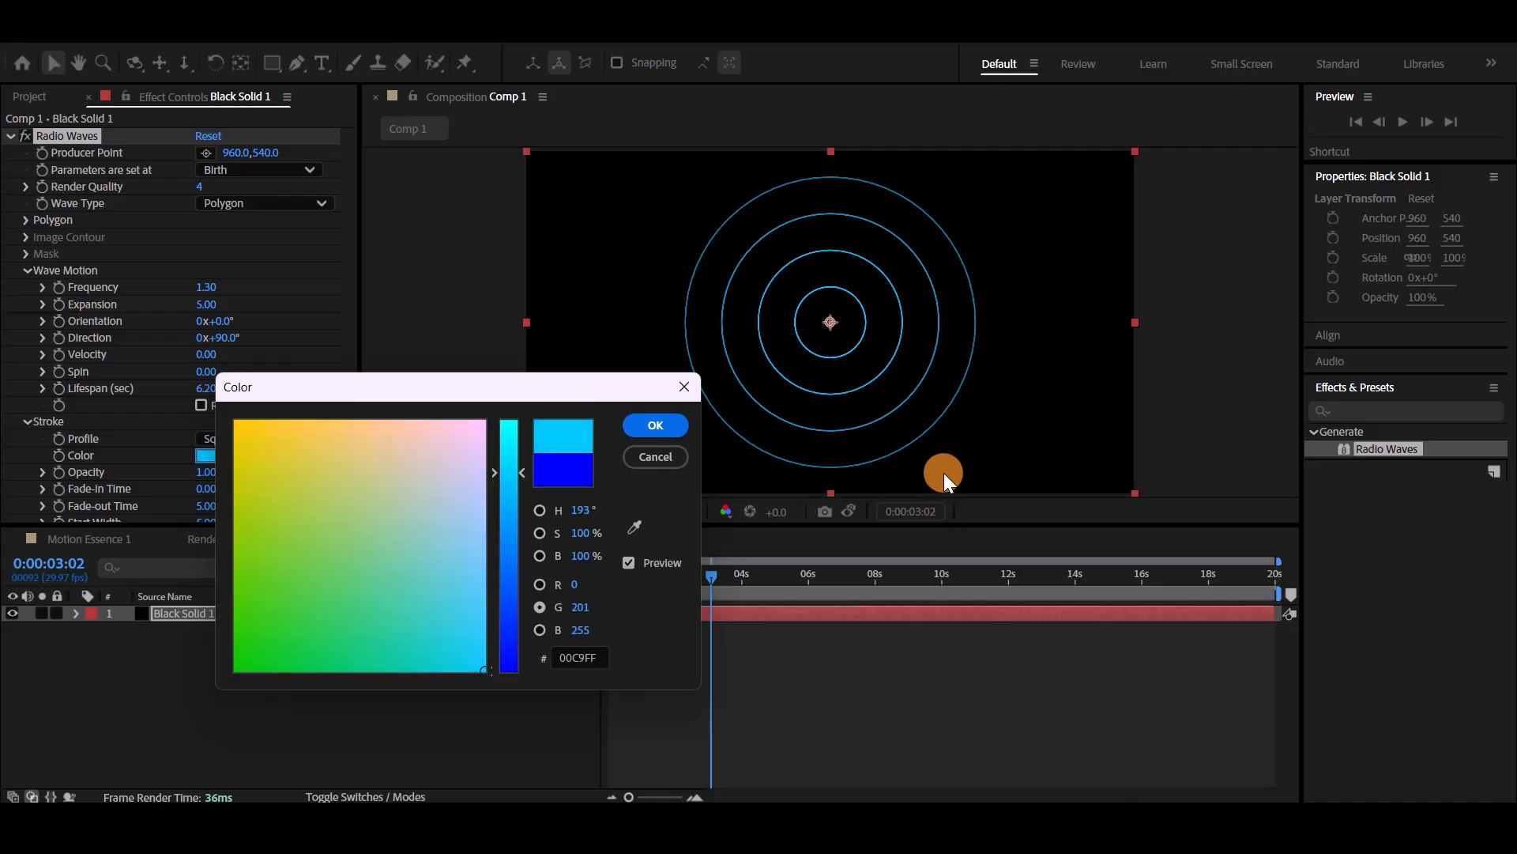
{"action": "left_click_drag", "start_coordinate": [481, 631], "coordinate": [504, 631]}
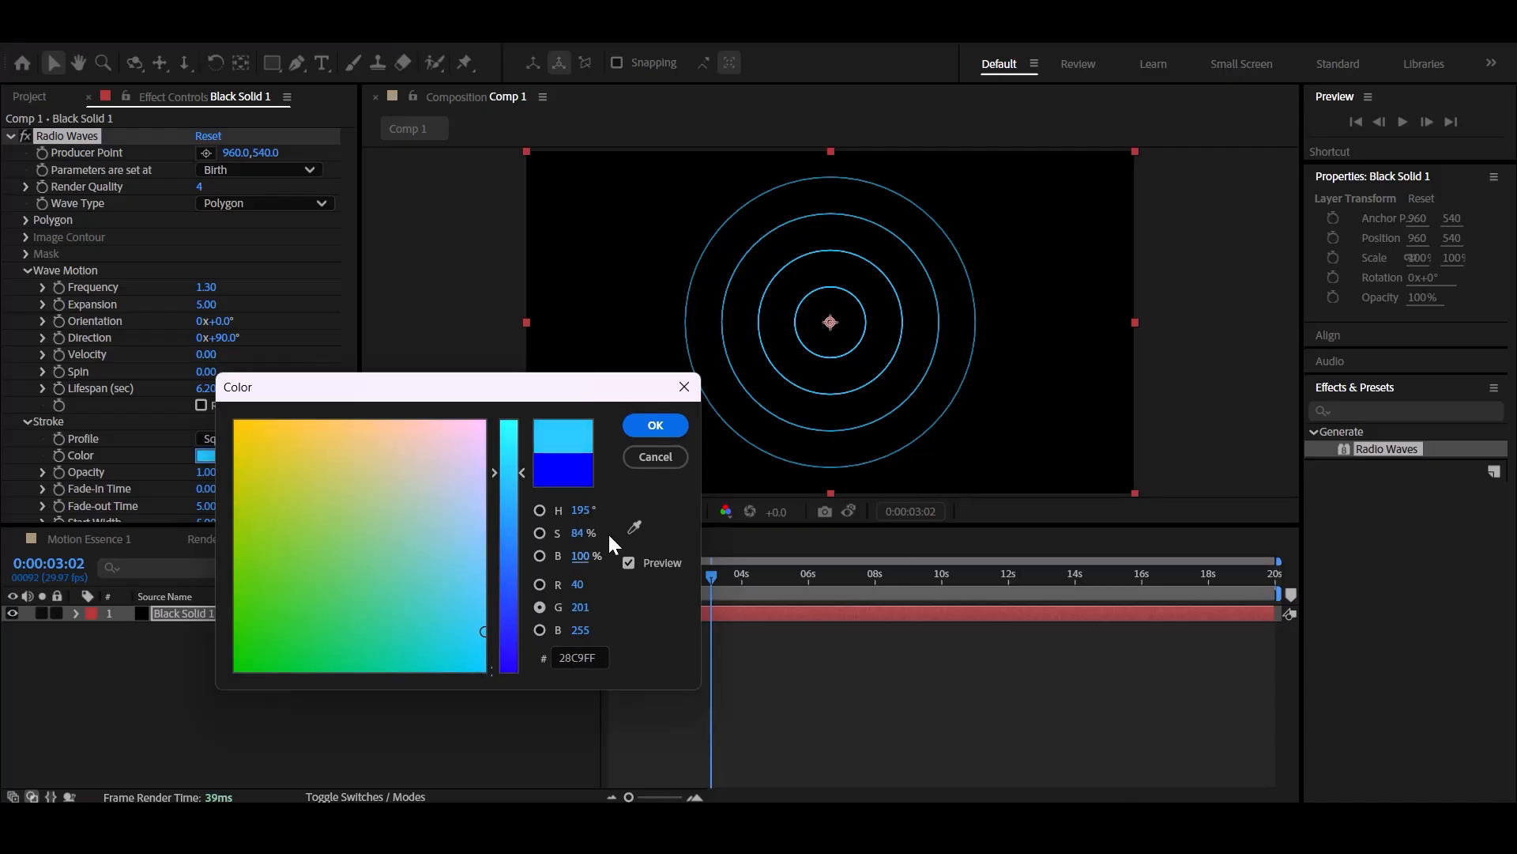
{"action": "left_click", "coordinate": [659, 424]}
{"action": "left_click", "coordinate": [308, 685]}
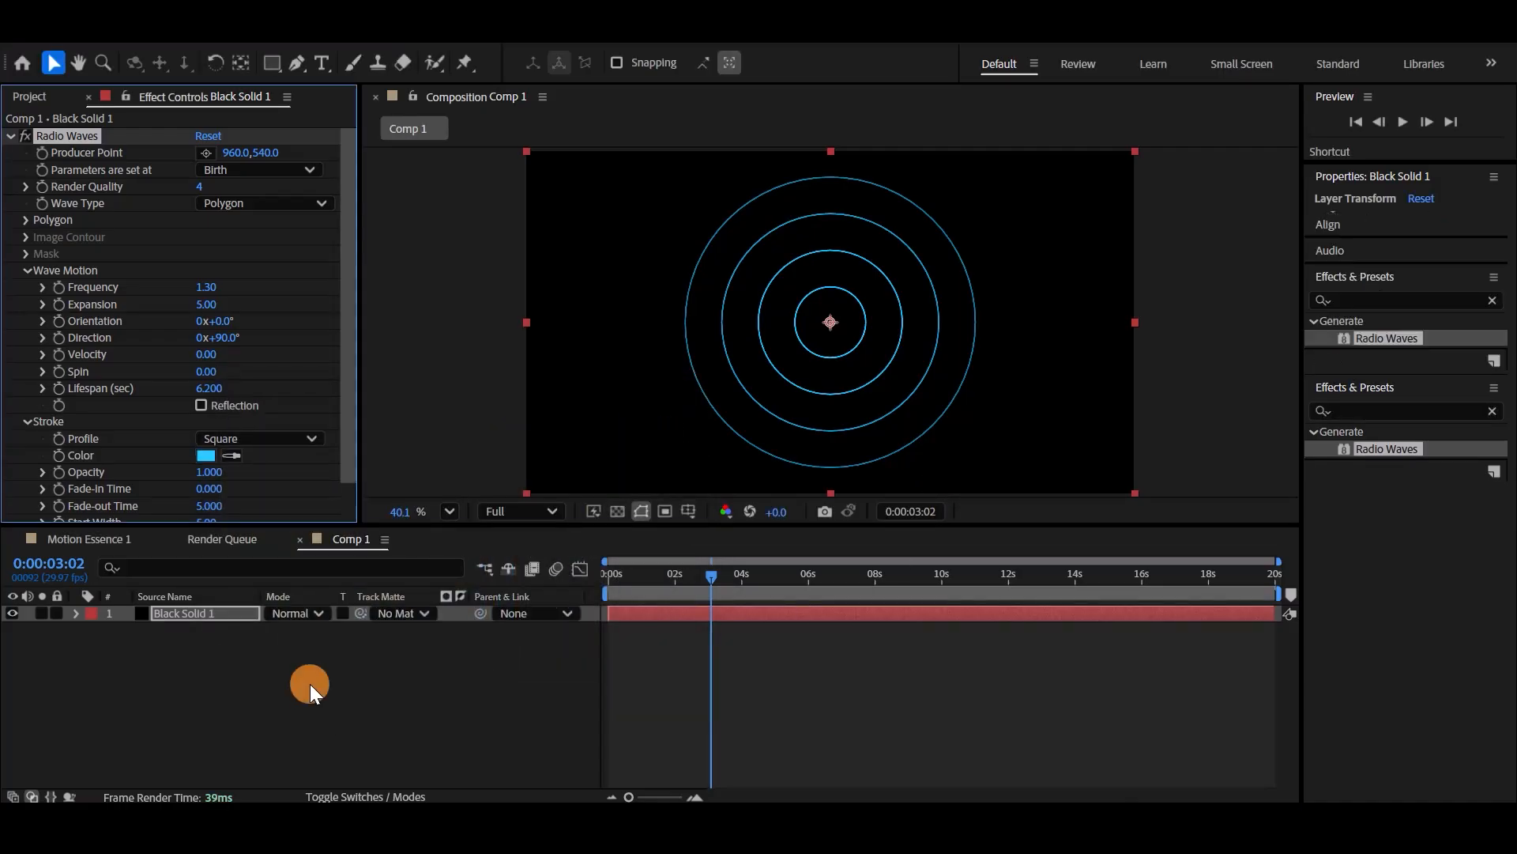
{"action": "left_click_drag", "start_coordinate": [706, 572], "coordinate": [694, 645]}
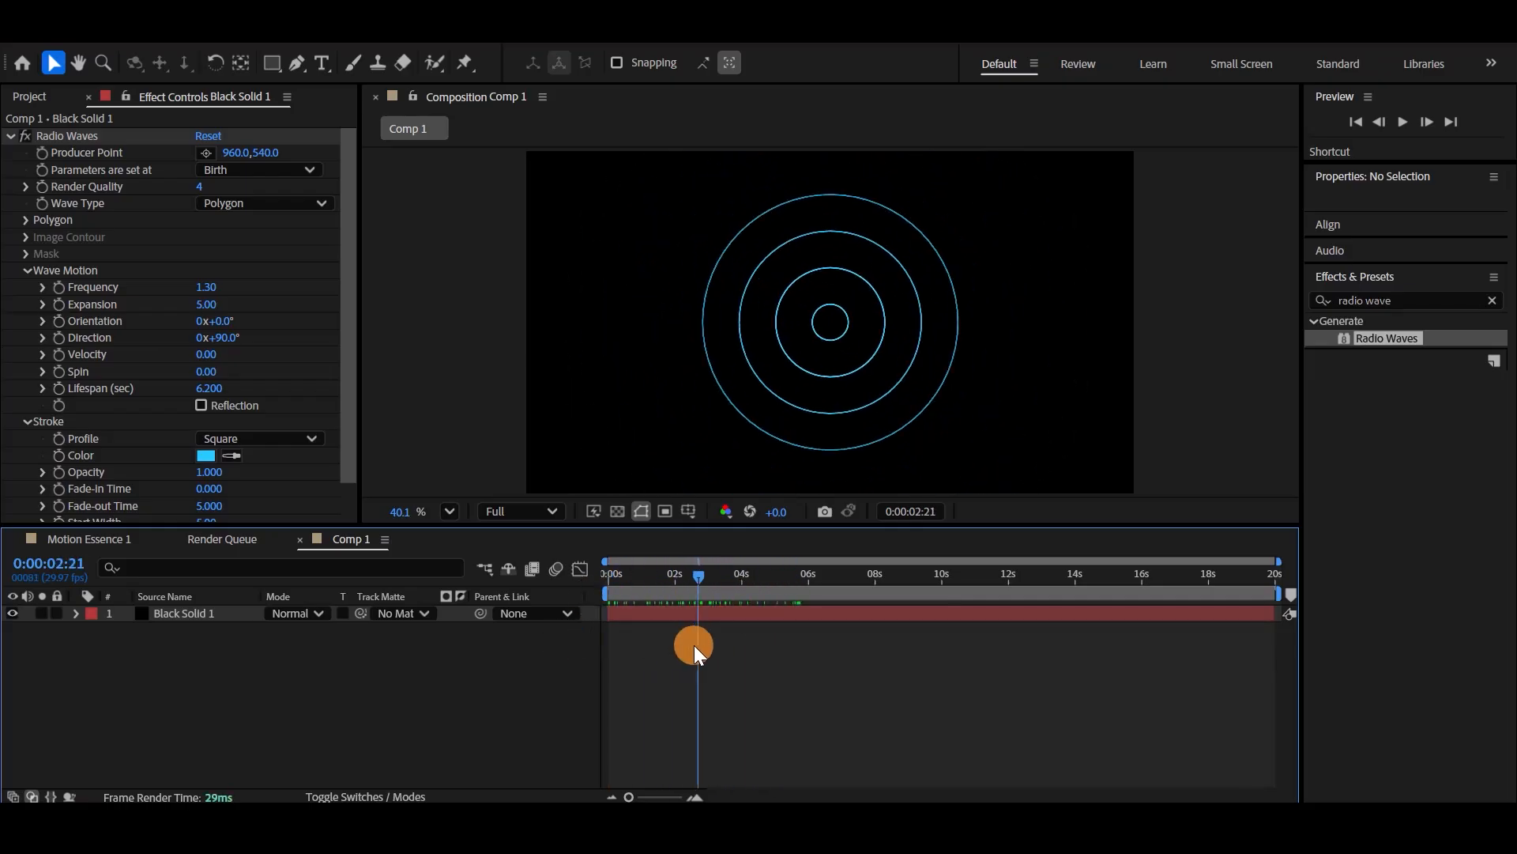
Search the effects for "turbule" and apply Turbulent Displace to the Black Solid 1 layer.
{"action": "left_click", "coordinate": [1492, 300]}
{"action": "left_click", "coordinate": [1436, 304]}
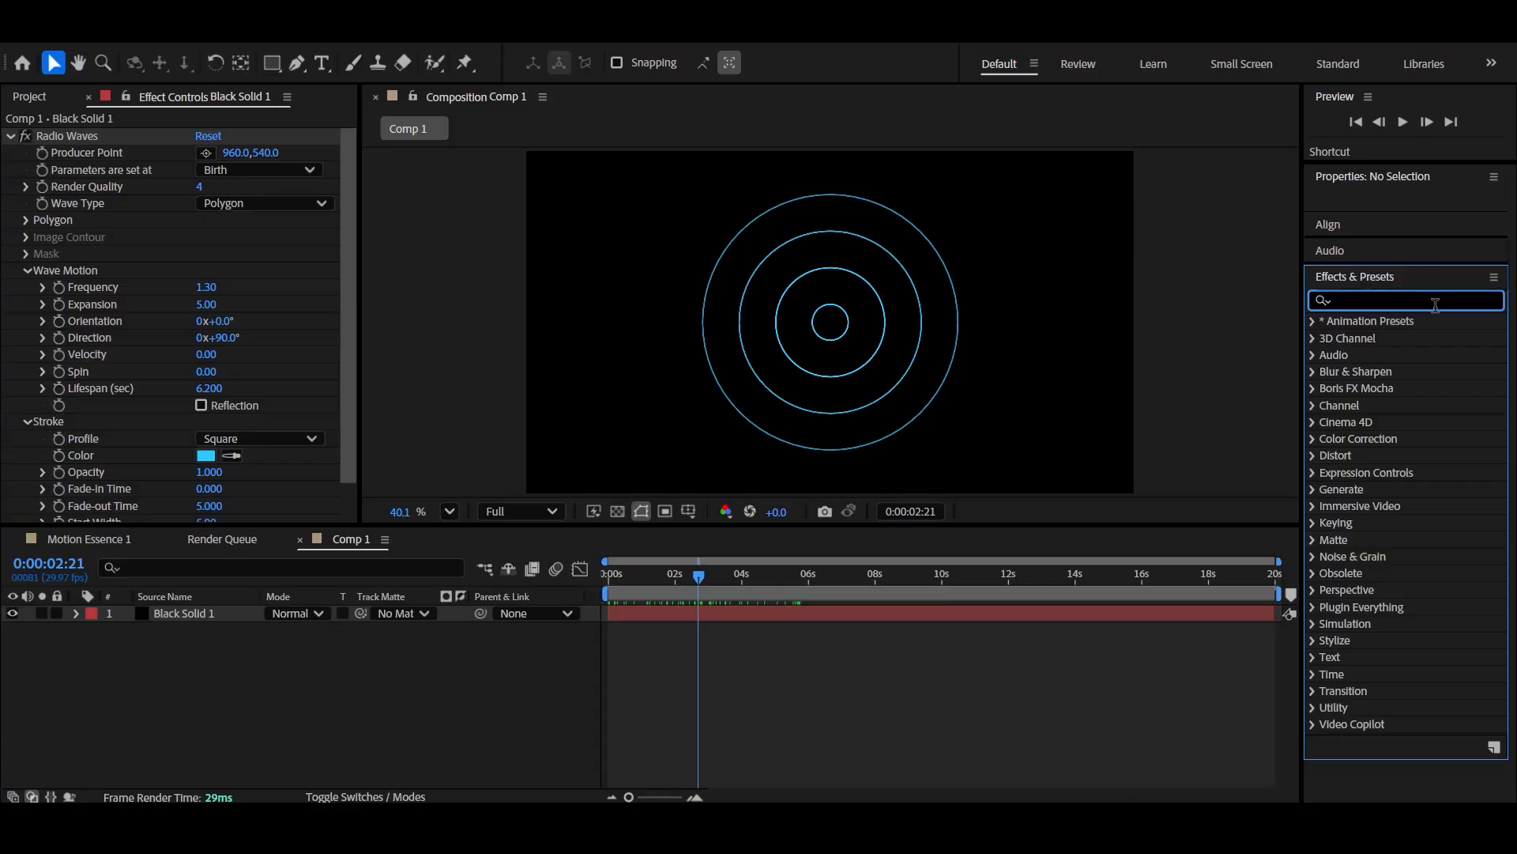
{"action": "type", "text": "turbule"}
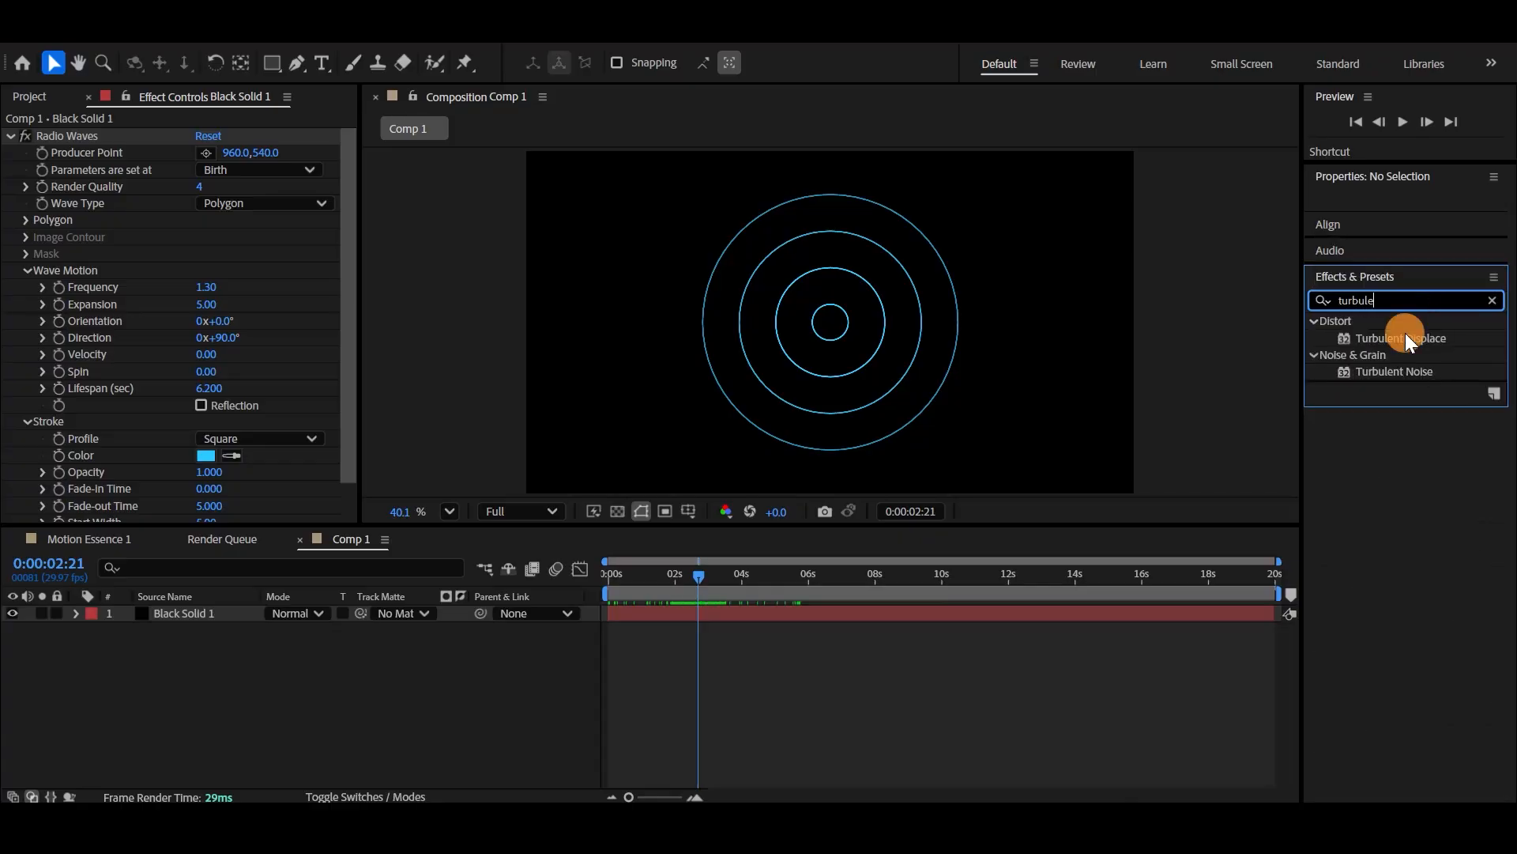
{"action": "left_click_drag", "start_coordinate": [1402, 339], "coordinate": [212, 612]}
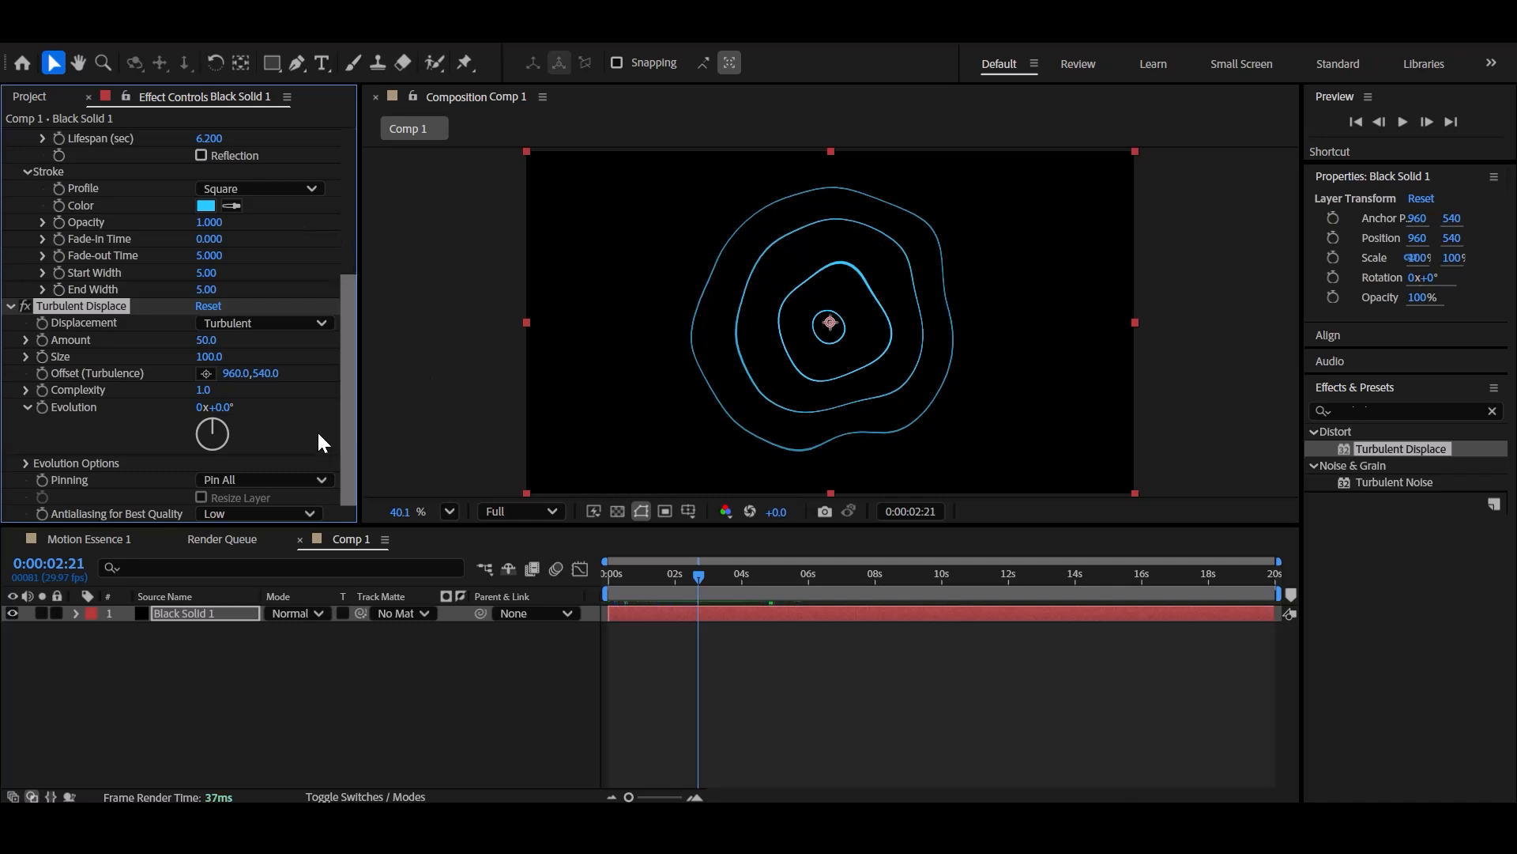
Set Turbulent Displace's Amount to 891 and Complexity to 2.7, and preview the distorted waves.
{"action": "left_click_drag", "start_coordinate": [696, 583], "coordinate": [735, 587]}
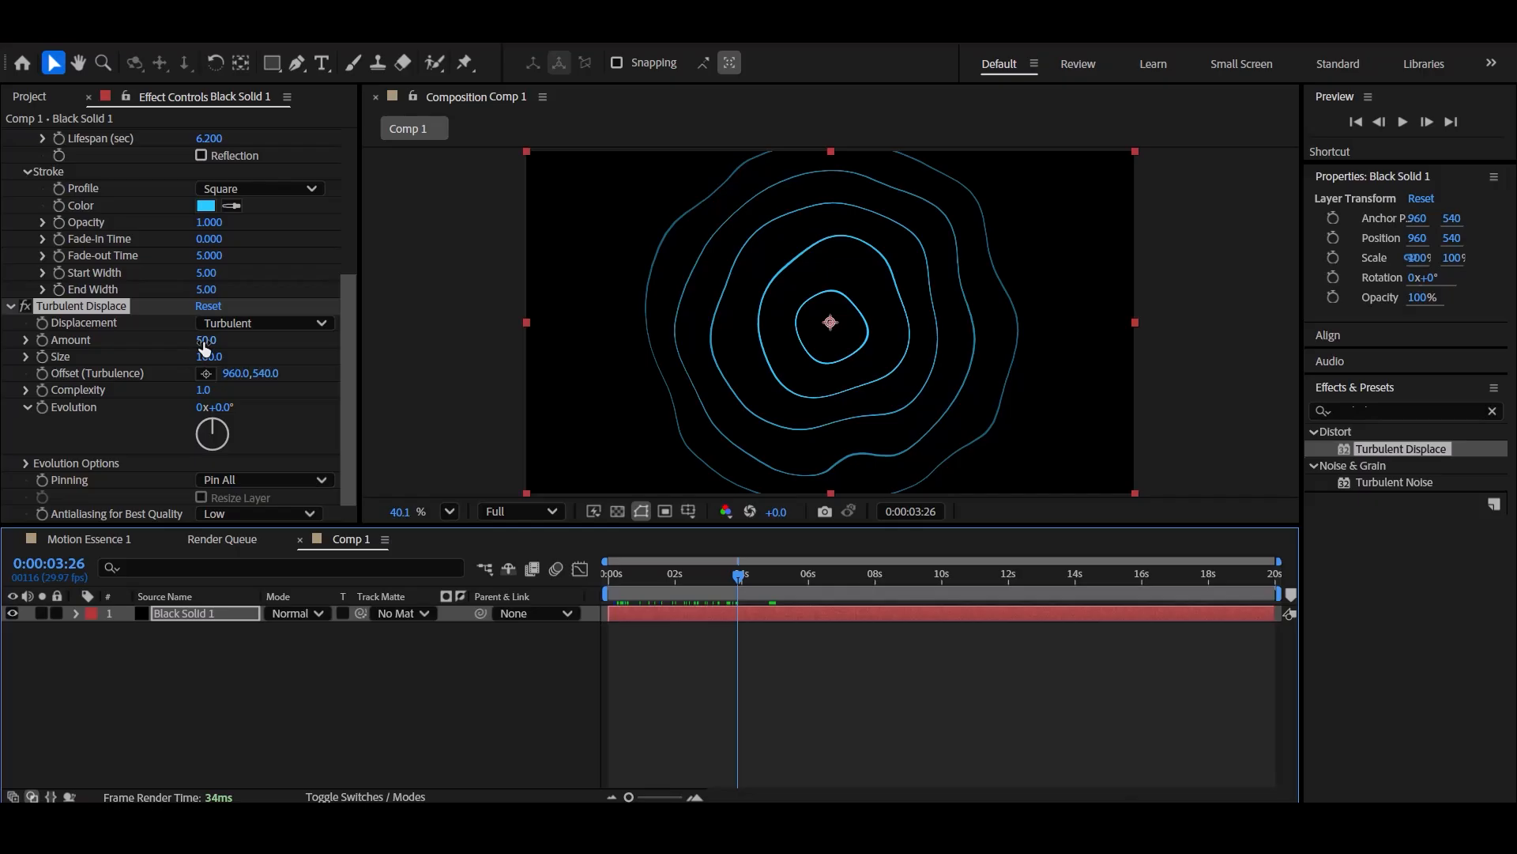
{"action": "left_click_drag", "start_coordinate": [203, 348], "coordinate": [733, 358]}
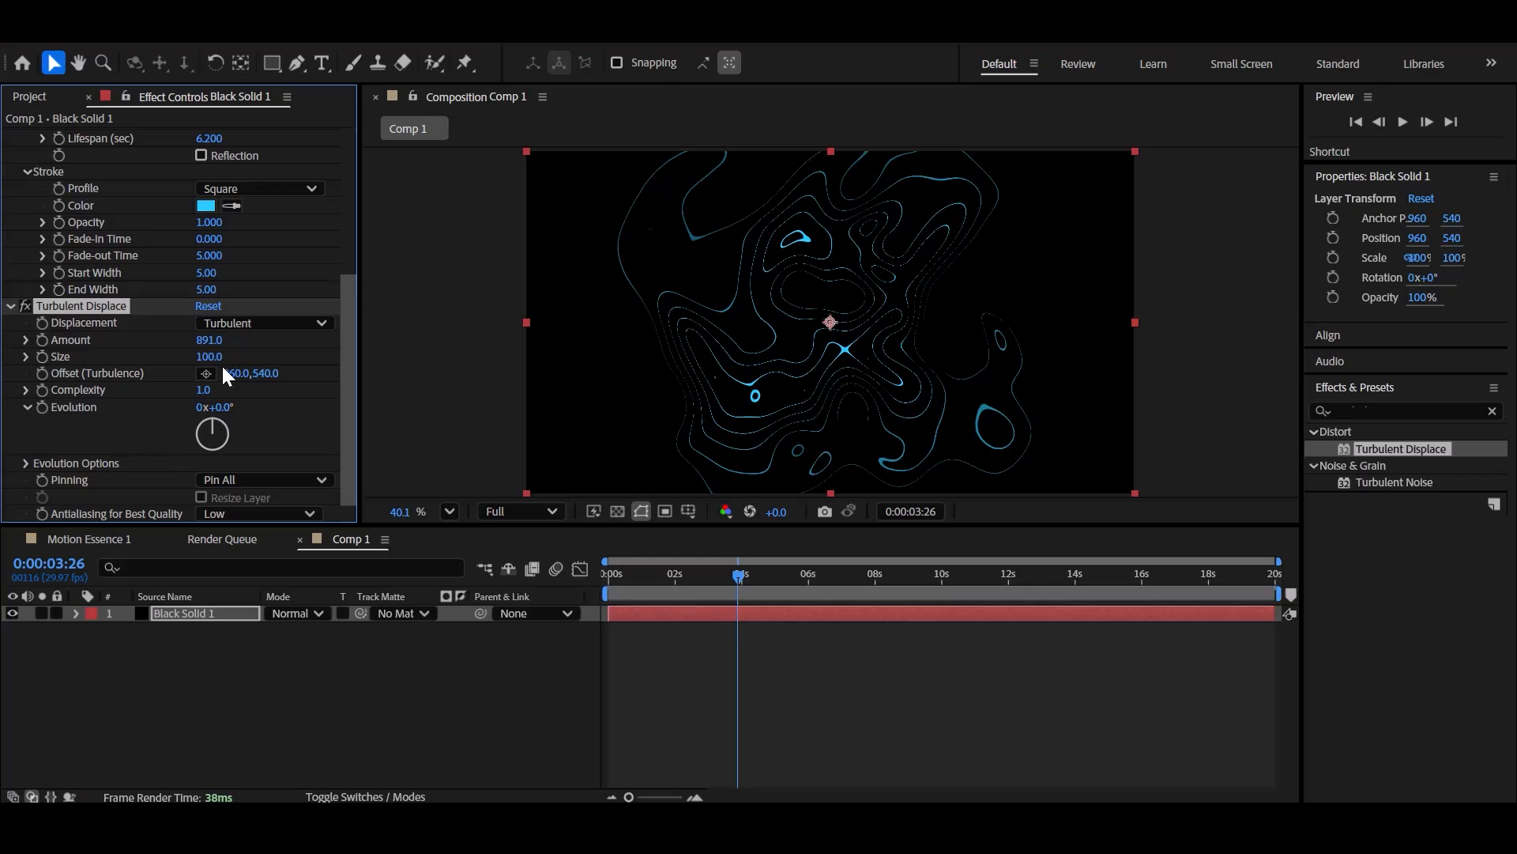
{"action": "left_click_drag", "start_coordinate": [203, 393], "coordinate": [379, 393]}
{"action": "key", "text": "space"}
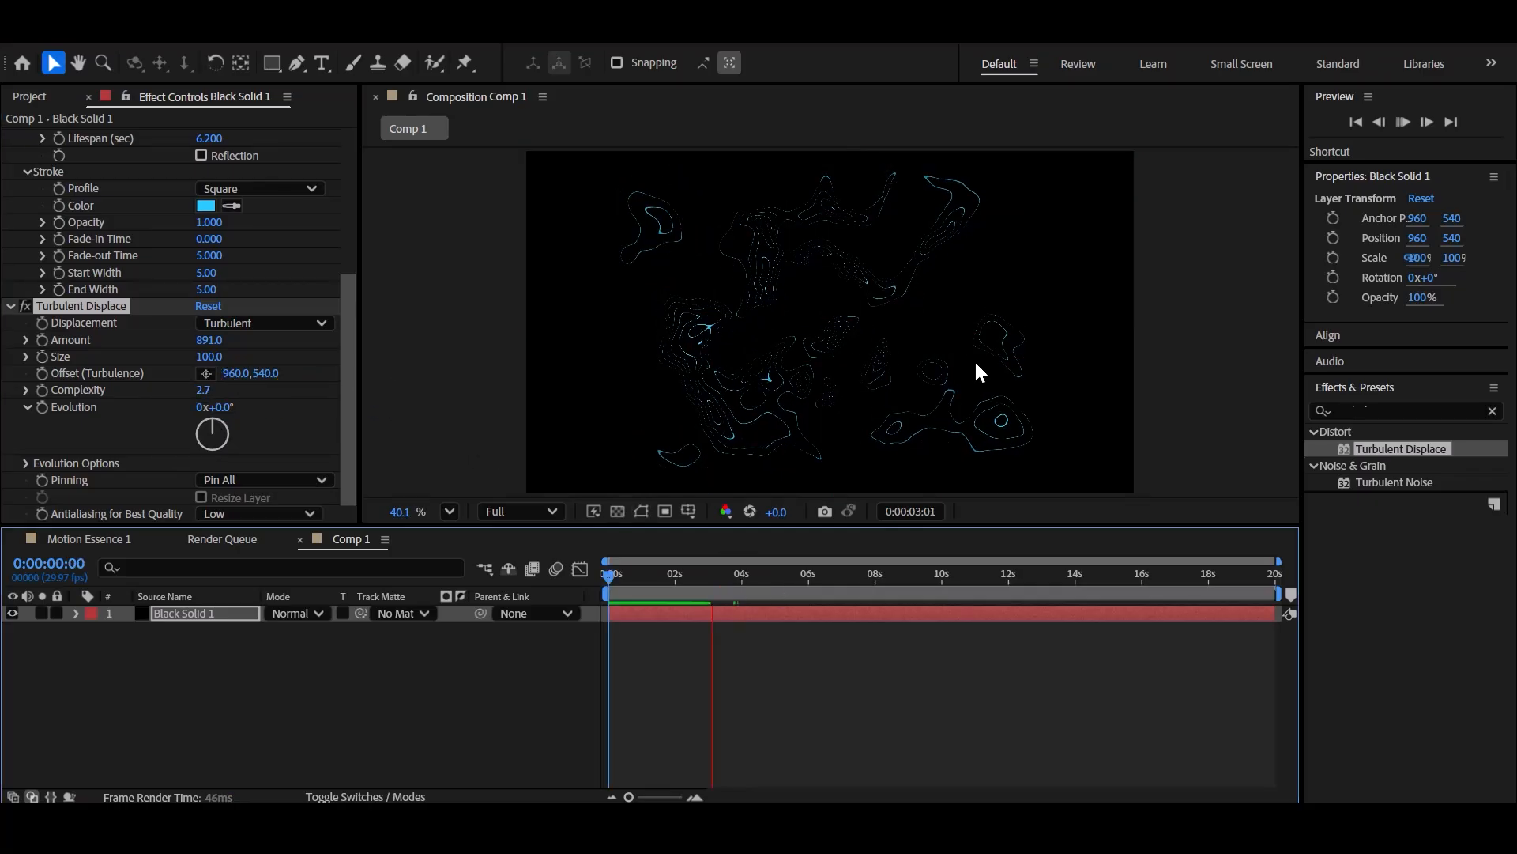
{"action": "key", "text": "space"}
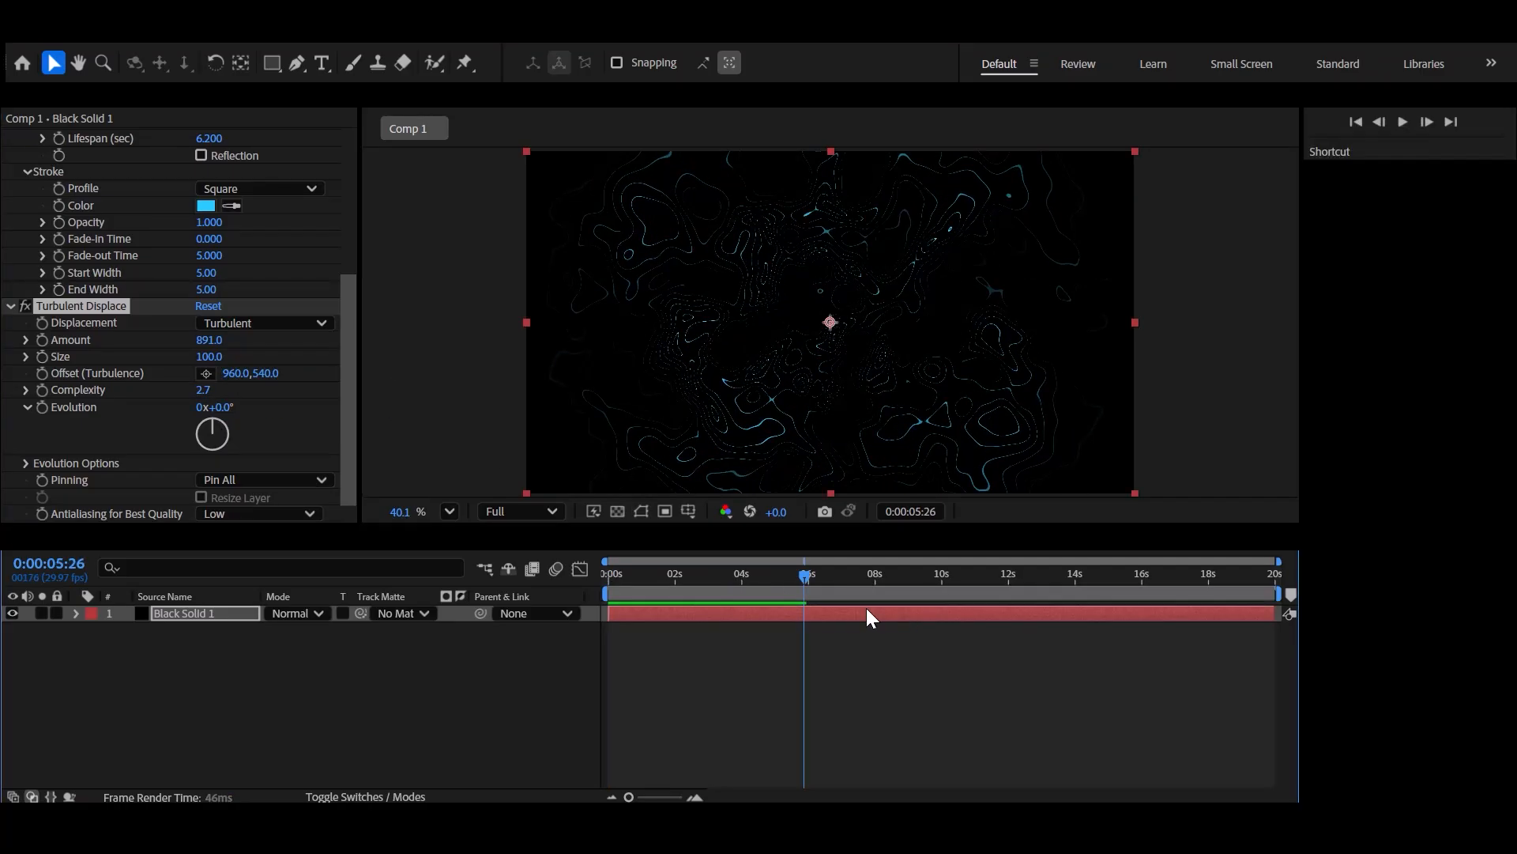
{"action": "left_click_drag", "start_coordinate": [794, 577], "coordinate": [700, 675]}
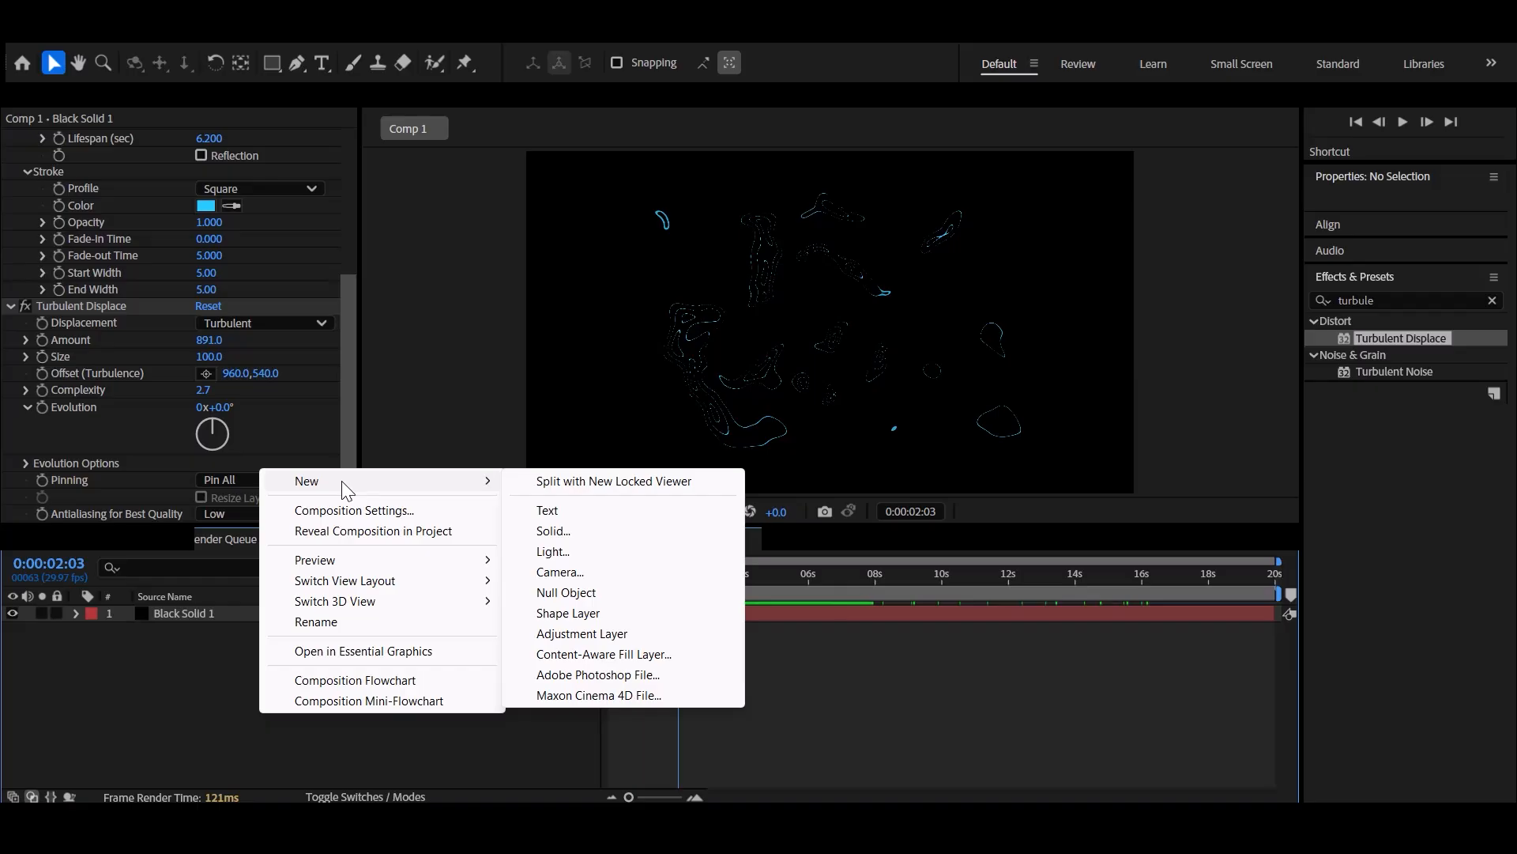
Create a new black solid layer and apply the Gradient Ramp effect to it.
{"action": "left_click", "coordinate": [577, 530]}
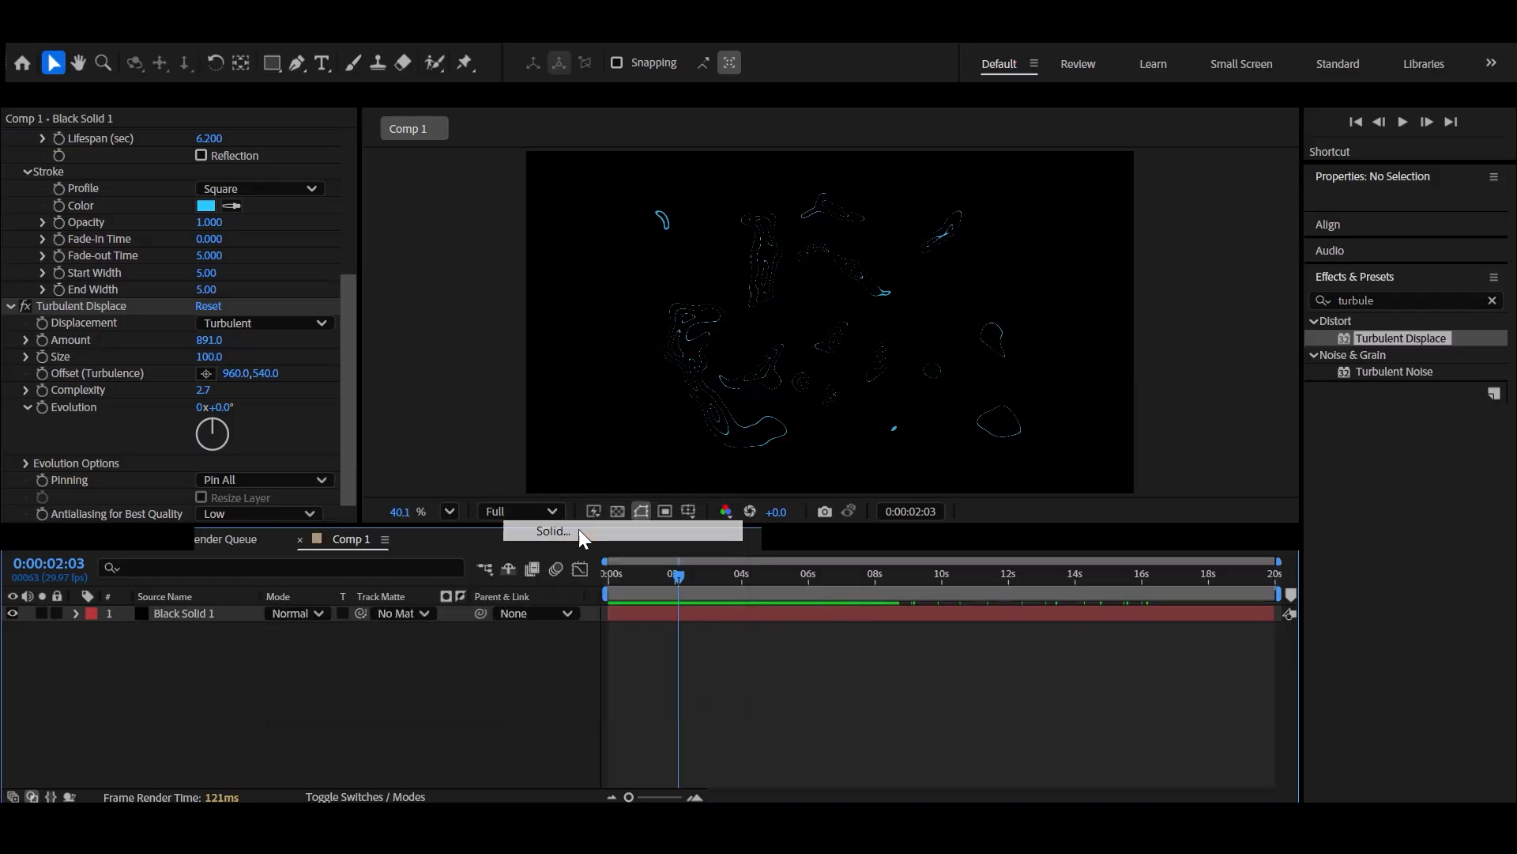
{"action": "left_click", "coordinate": [898, 605]}
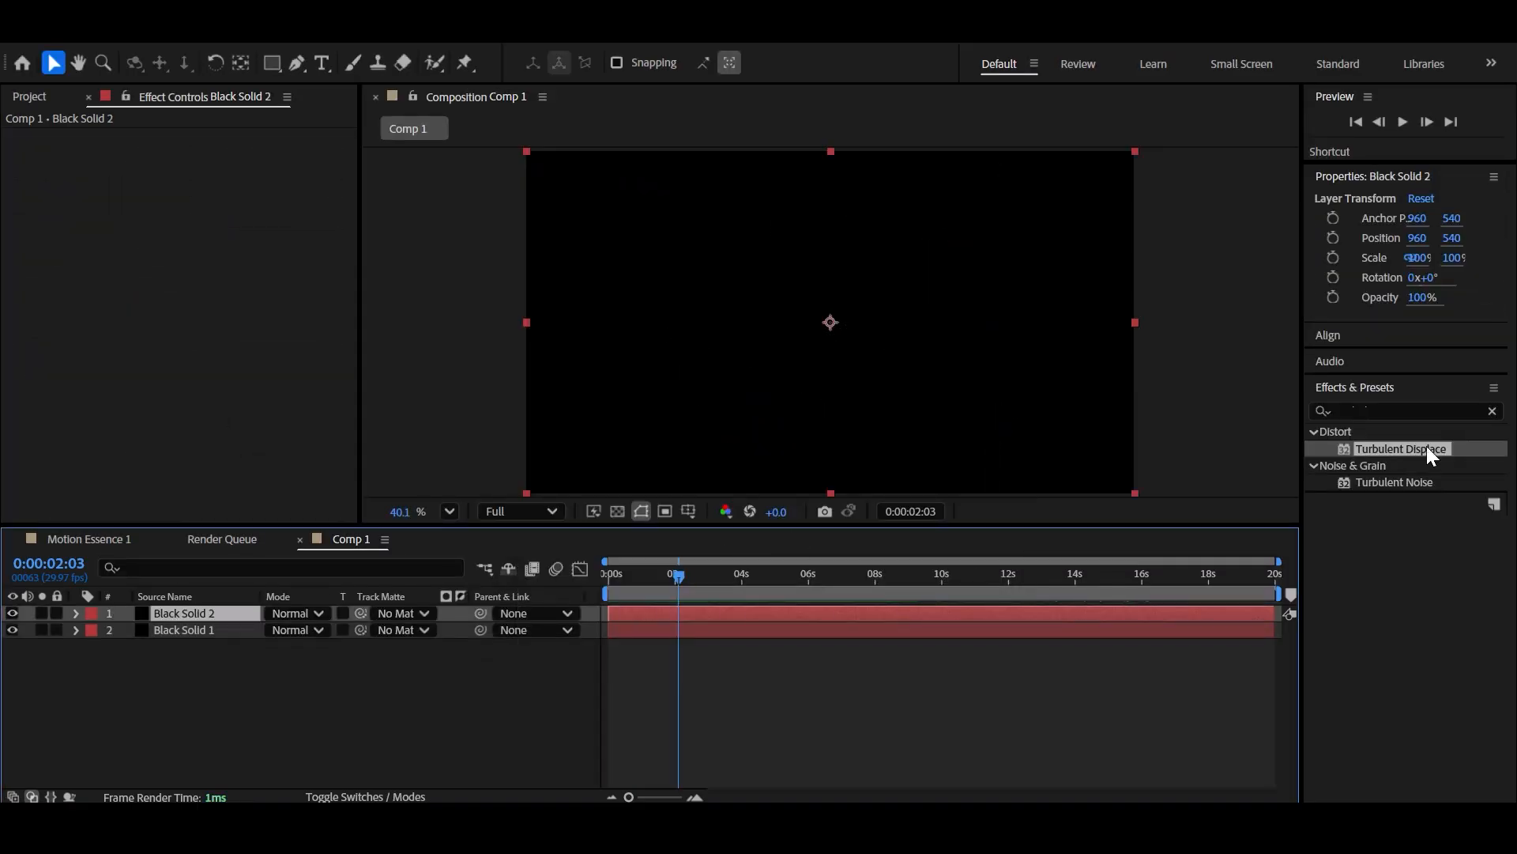
{"action": "left_click_drag", "start_coordinate": [1412, 516], "coordinate": [209, 616]}
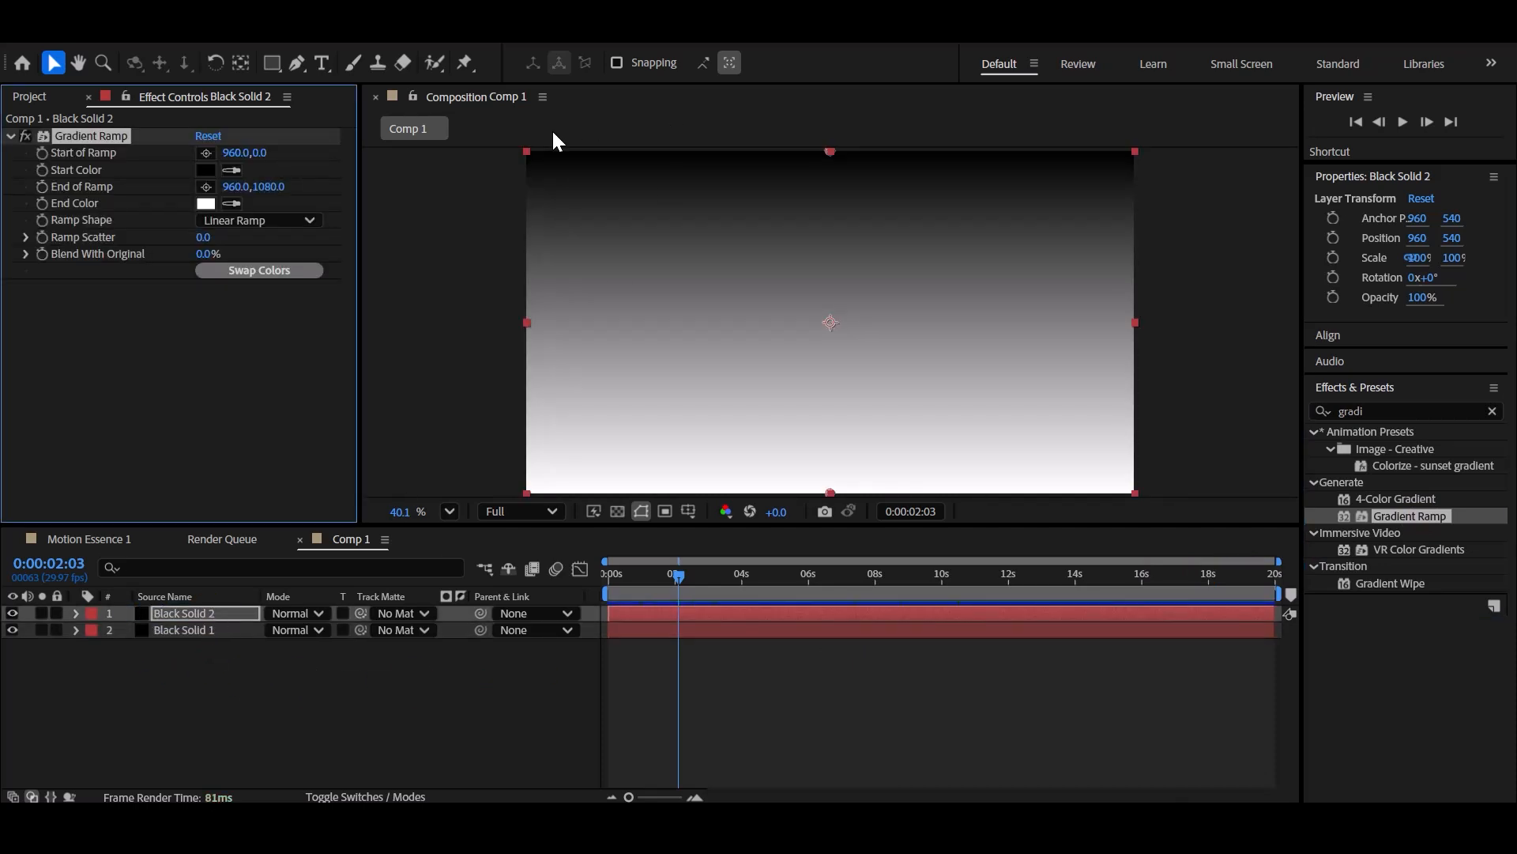
Set the Ramp Shape to Radial Ramp and place the ramp's start point near the frame center, at about 955, 458.
{"action": "left_click", "coordinate": [253, 220]}
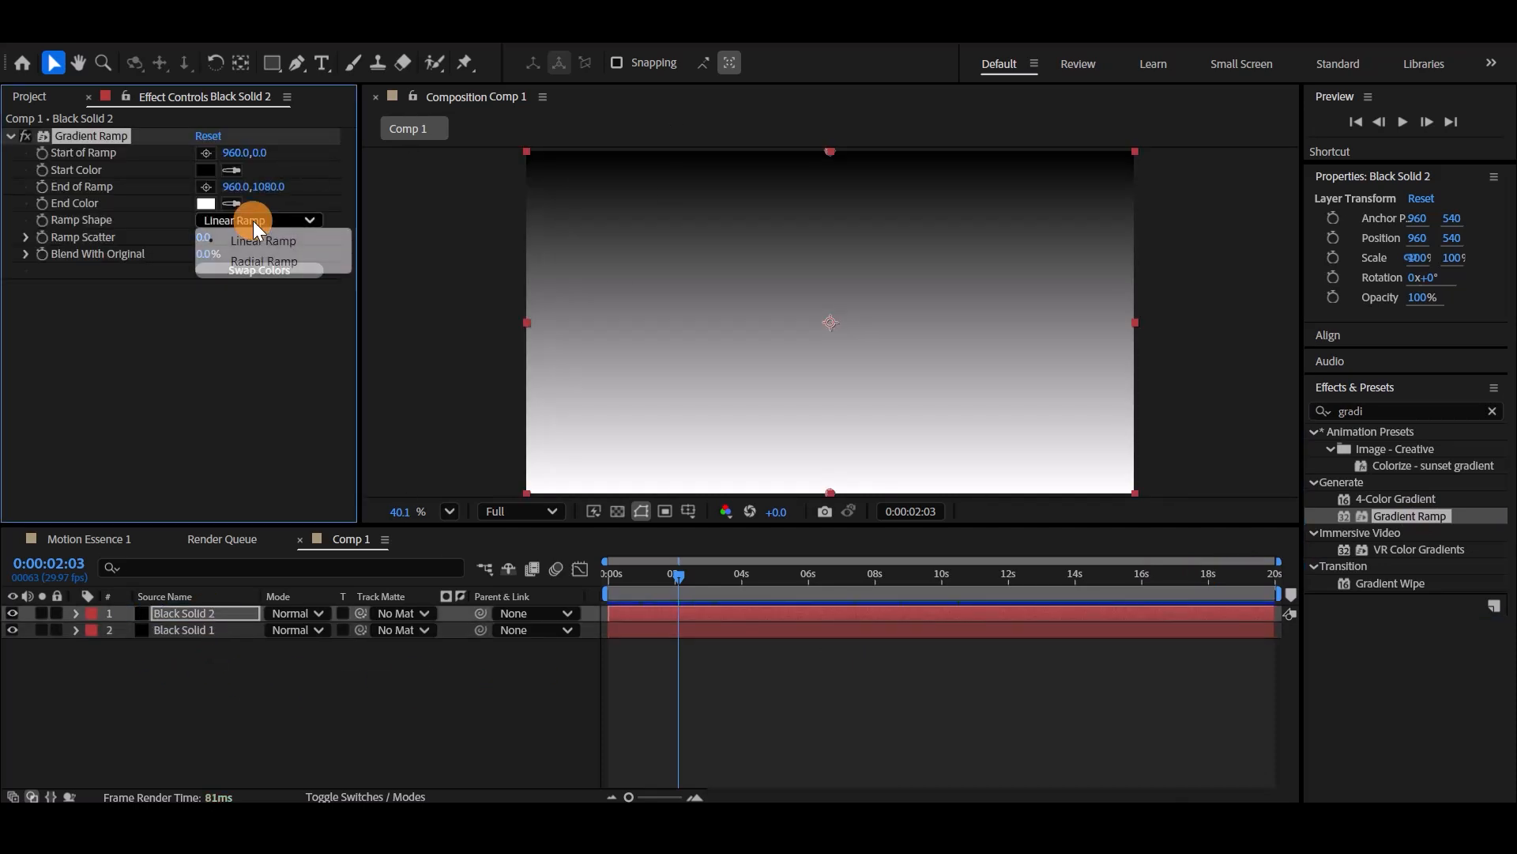
{"action": "left_click", "coordinate": [254, 262]}
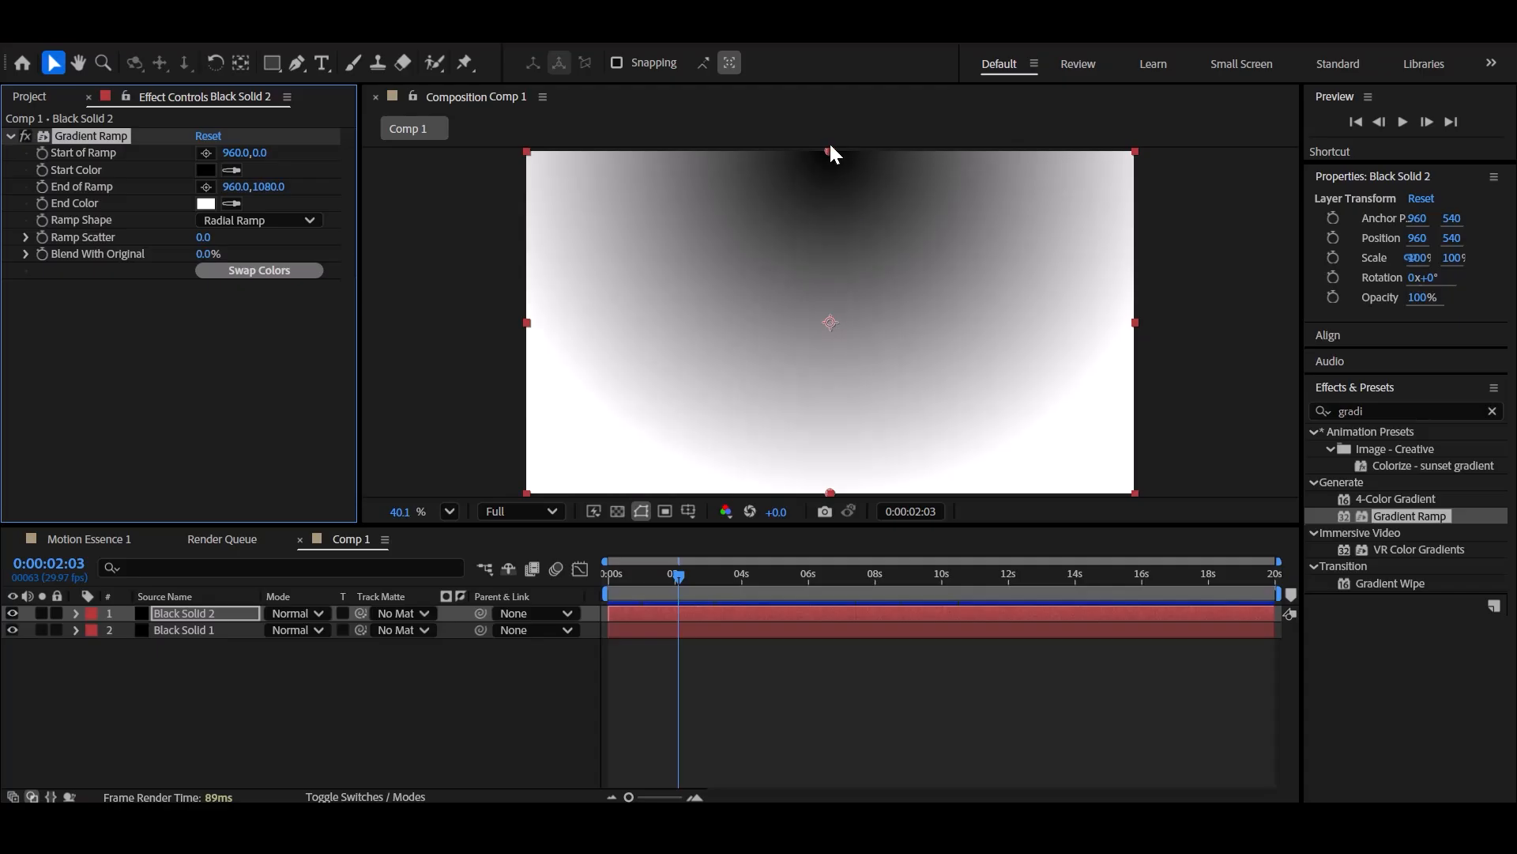
{"action": "left_click_drag", "start_coordinate": [830, 149], "coordinate": [839, 195]}
{"action": "scroll", "coordinate": [855, 395], "scroll_direction": "down", "scroll_amount": 4}
{"action": "left_click_drag", "start_coordinate": [843, 443], "coordinate": [860, 512]}
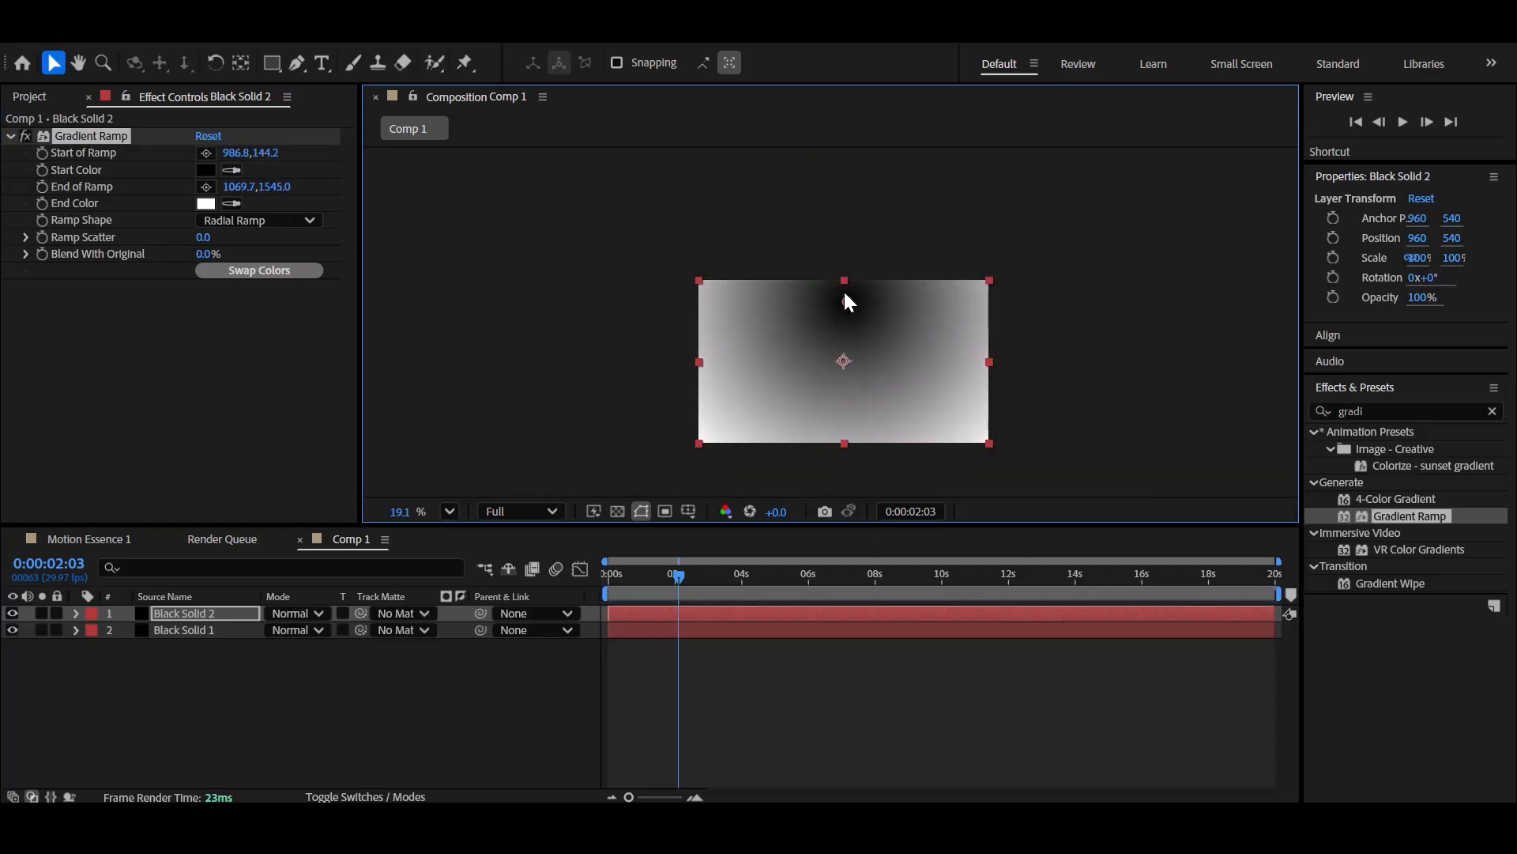
{"action": "left_click_drag", "start_coordinate": [847, 303], "coordinate": [842, 352]}
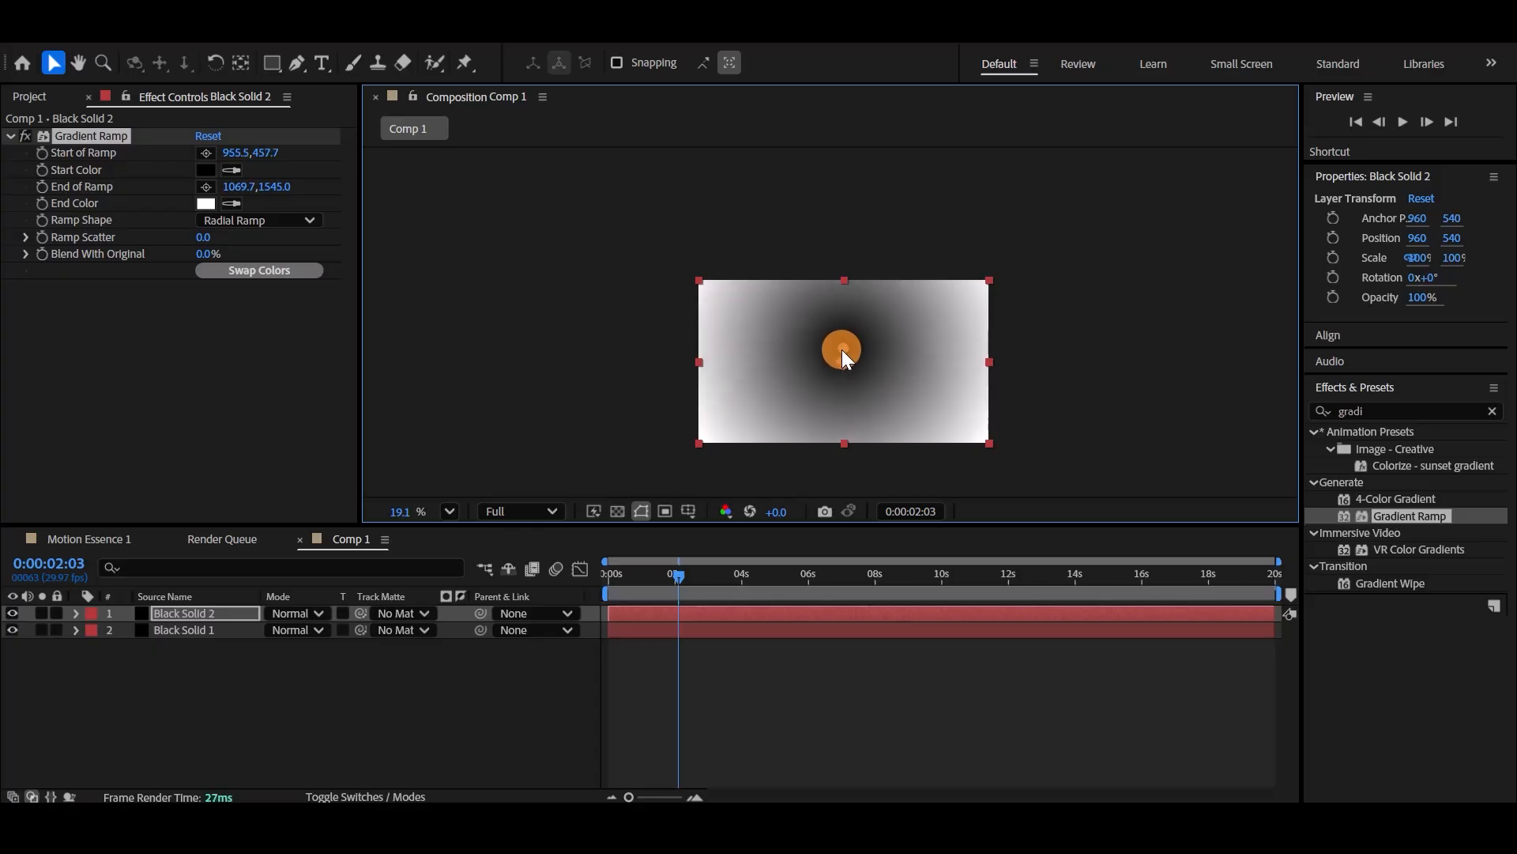
Move the ramp's end point farther below the frame, to about 1139, 2044.
{"action": "scroll", "coordinate": [1112, 404], "scroll_direction": "up", "scroll_amount": 3}
{"action": "left_click_drag", "start_coordinate": [1070, 409], "coordinate": [1185, 335]}
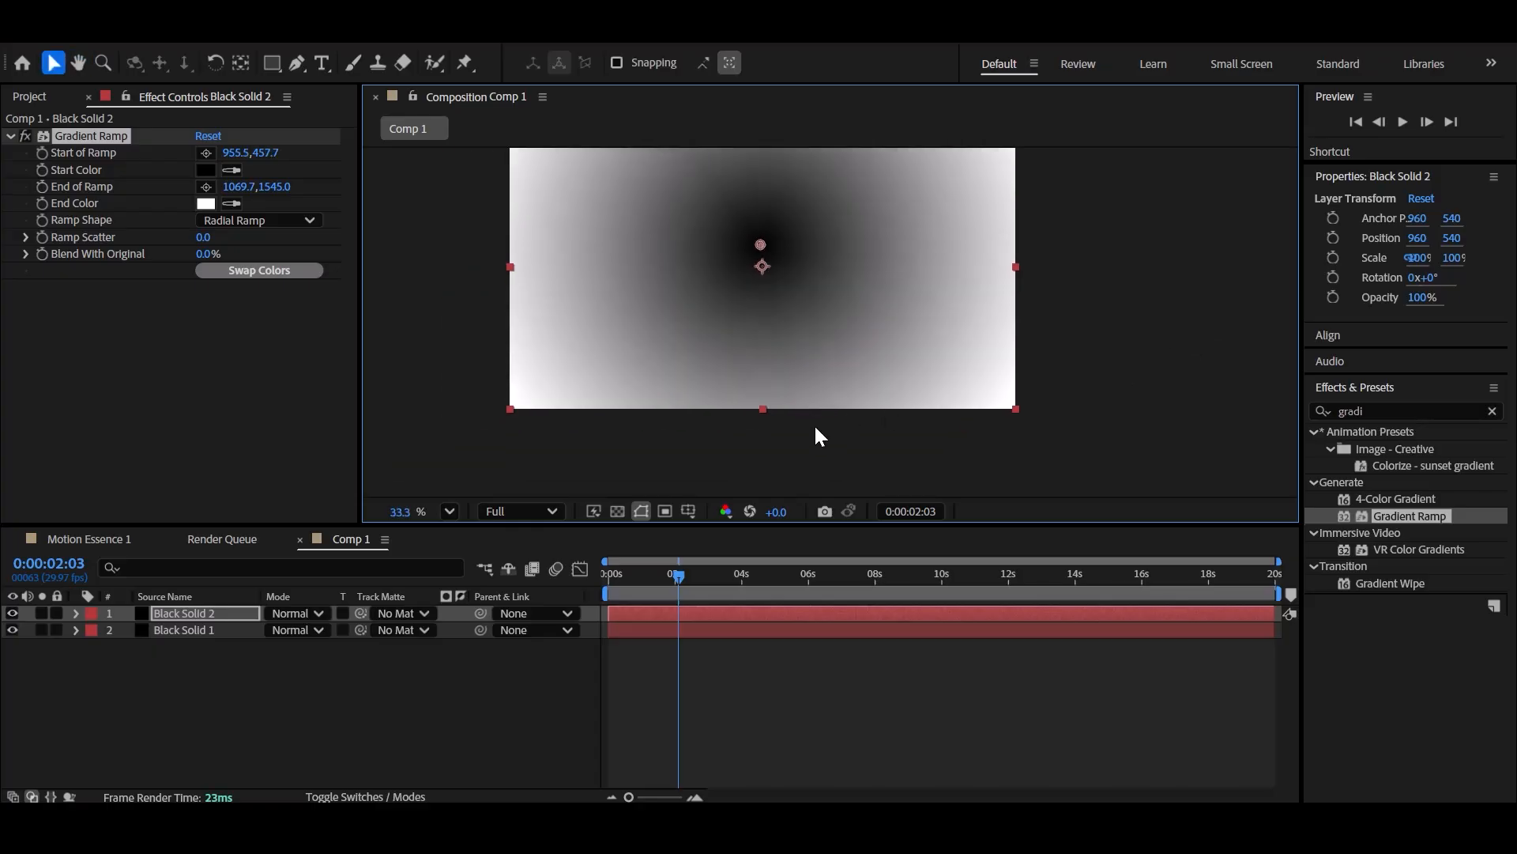
{"action": "scroll", "coordinate": [971, 409], "scroll_direction": "down", "scroll_amount": 4}
{"action": "scroll", "coordinate": [965, 446], "scroll_direction": "up", "scroll_amount": 1}
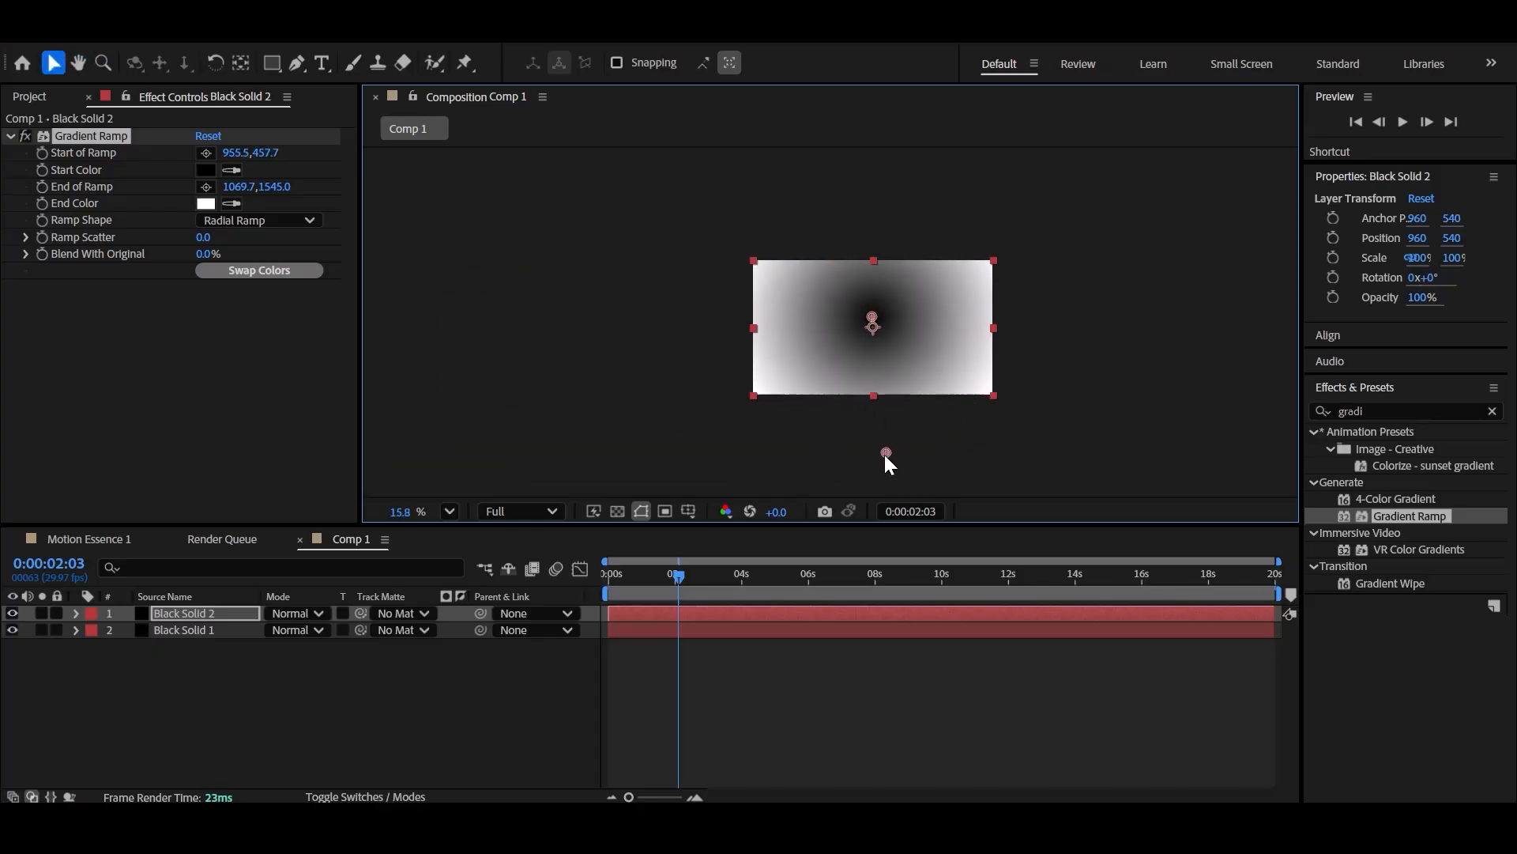
{"action": "left_click_drag", "start_coordinate": [884, 454], "coordinate": [893, 513]}
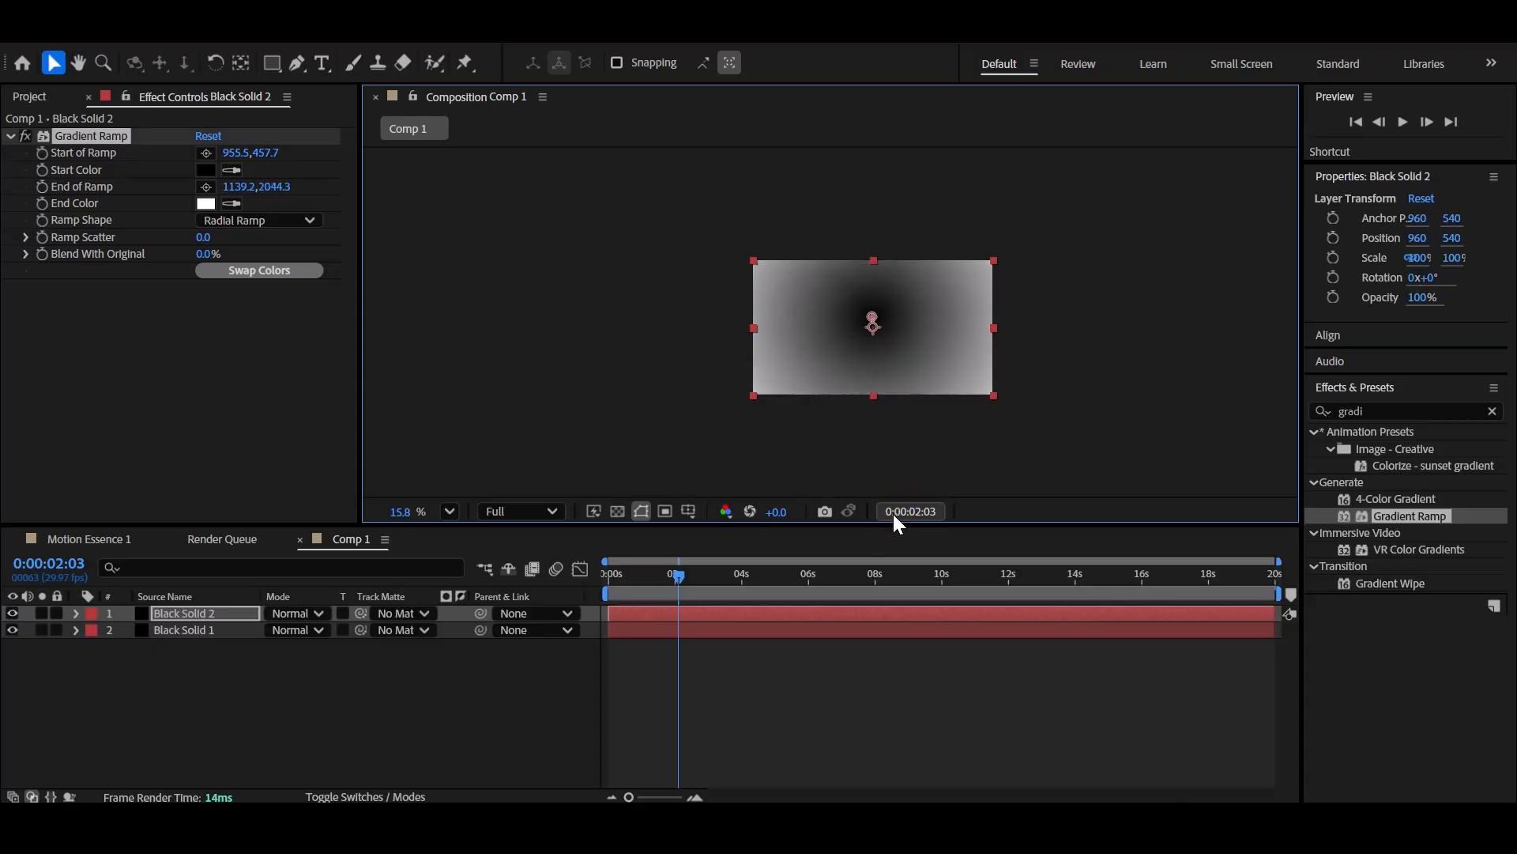
{"action": "scroll", "coordinate": [1056, 342], "scroll_direction": "up", "scroll_amount": 3}
{"action": "left_click_drag", "start_coordinate": [1006, 332], "coordinate": [1123, 356]}
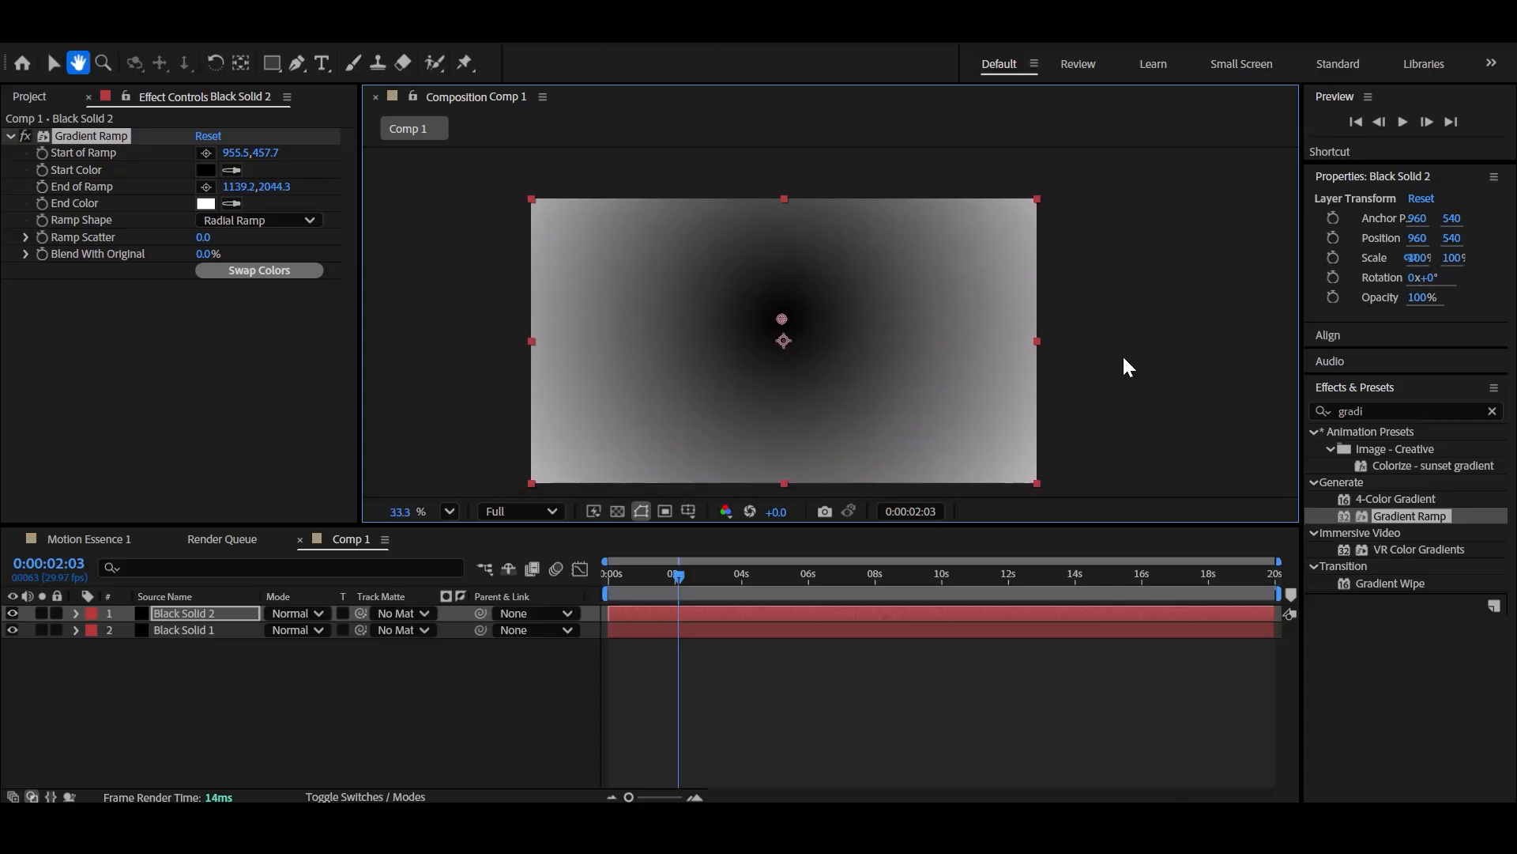
Set the gradient's Start Color to dark blue 00004D and its End Color to black 000000.
{"action": "left_click", "coordinate": [206, 169]}
{"action": "left_click_drag", "start_coordinate": [742, 263], "coordinate": [345, 348]}
{"action": "left_click", "coordinate": [551, 384]}
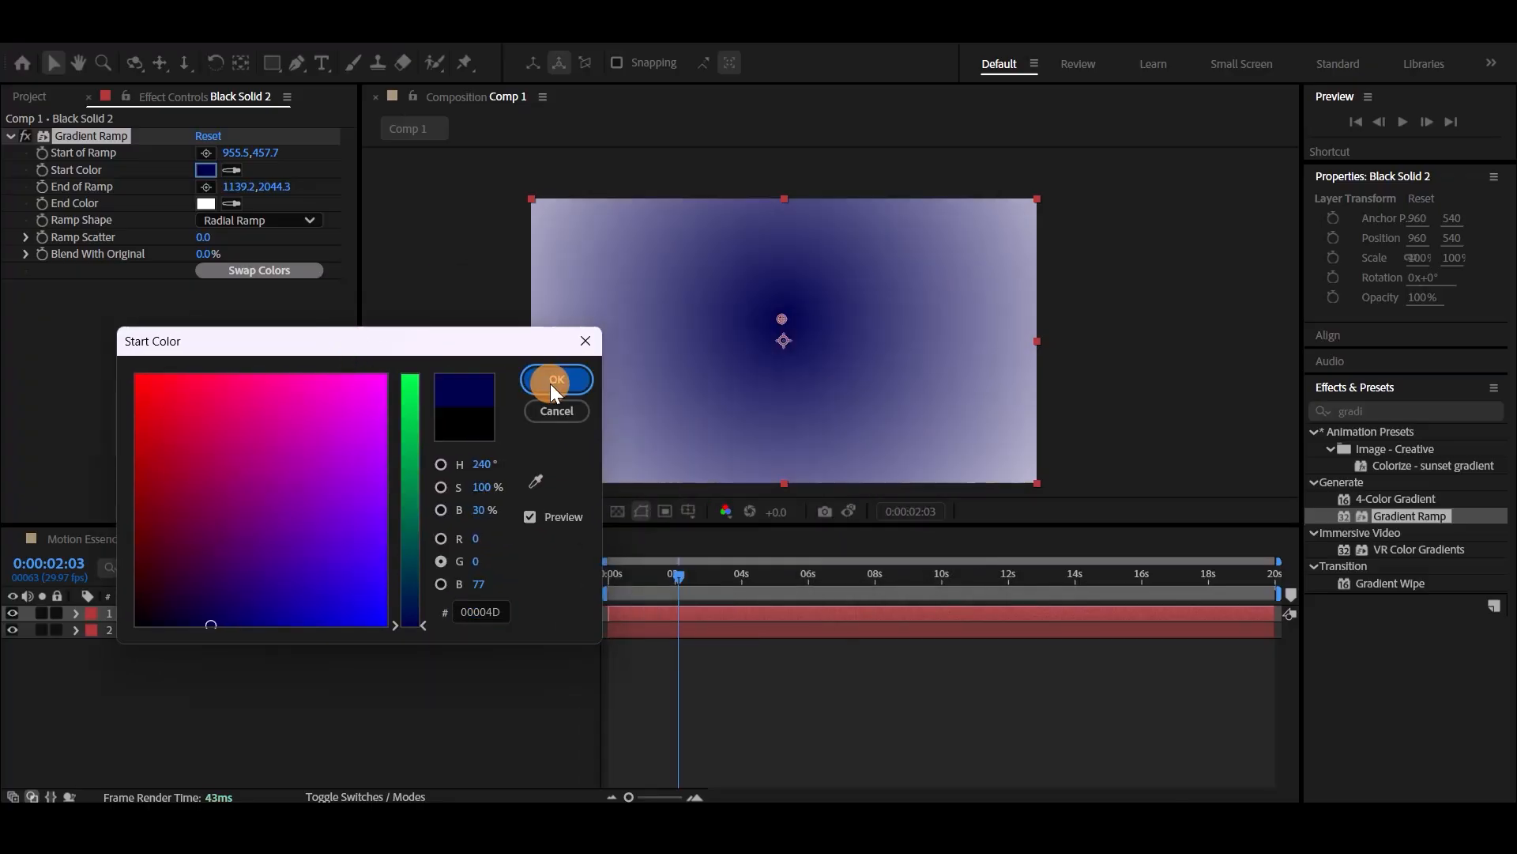
{"action": "left_click", "coordinate": [207, 204]}
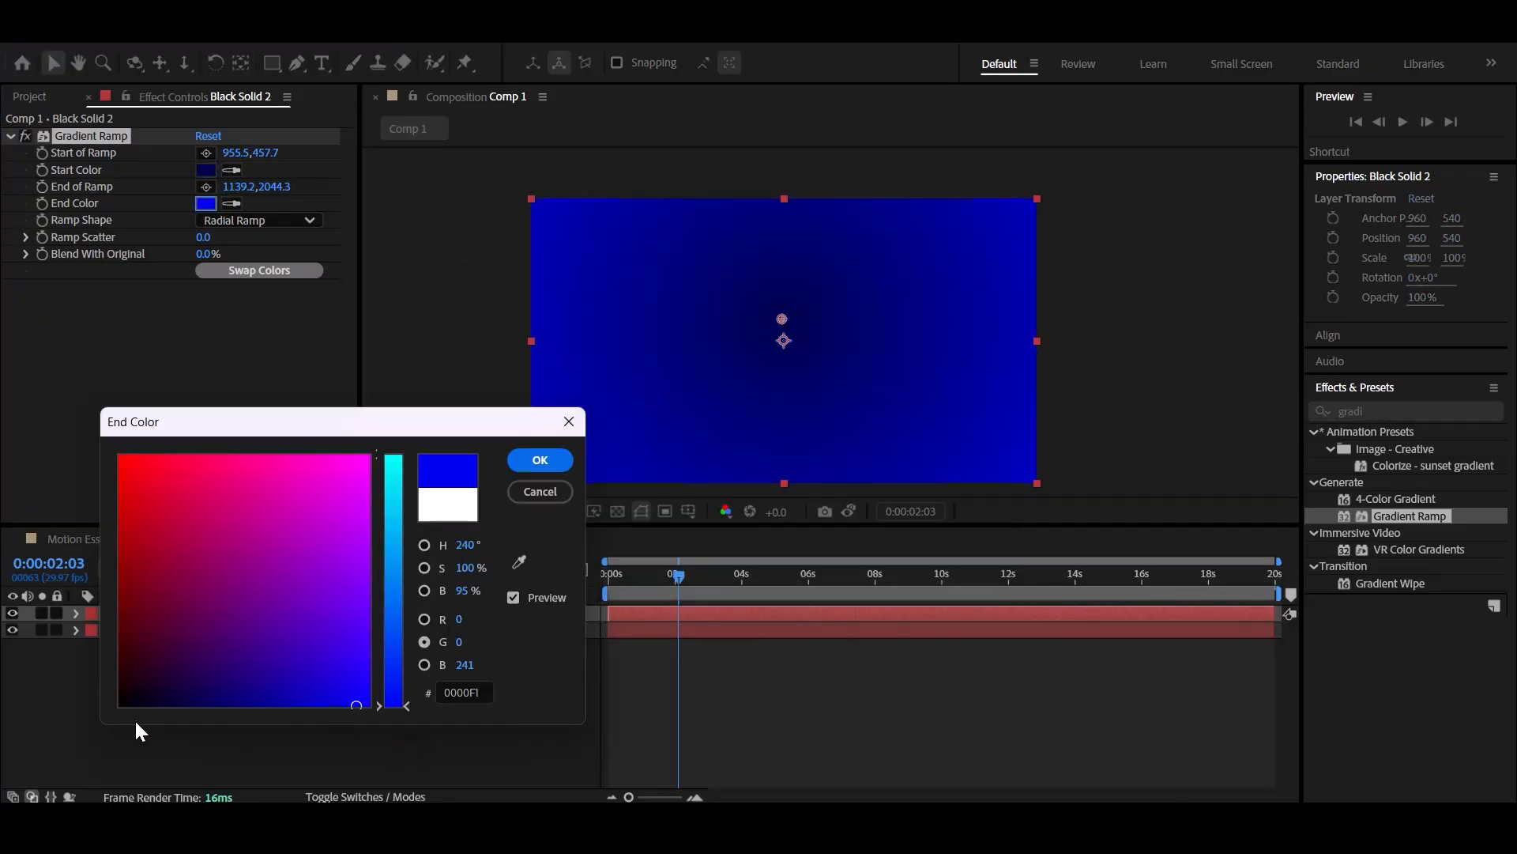
{"action": "left_click_drag", "start_coordinate": [147, 694], "coordinate": [24, 773]}
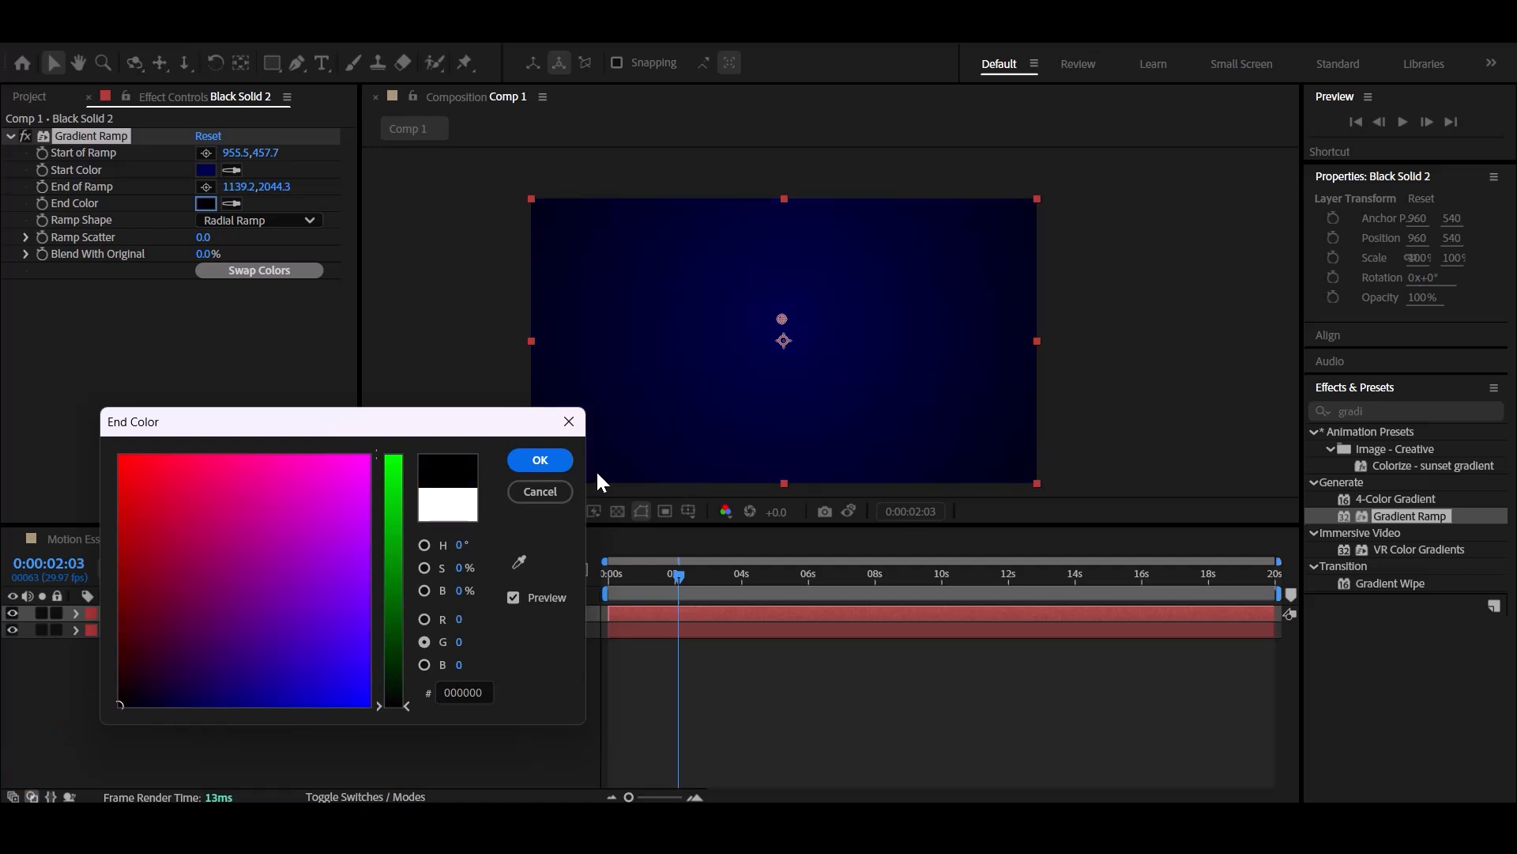
{"action": "left_click", "coordinate": [525, 461]}
Bring the ramp's end point closer to the frame, to about 1087, 1484, so the edges darken.
{"action": "scroll", "coordinate": [1253, 327], "scroll_direction": "down", "scroll_amount": 3}
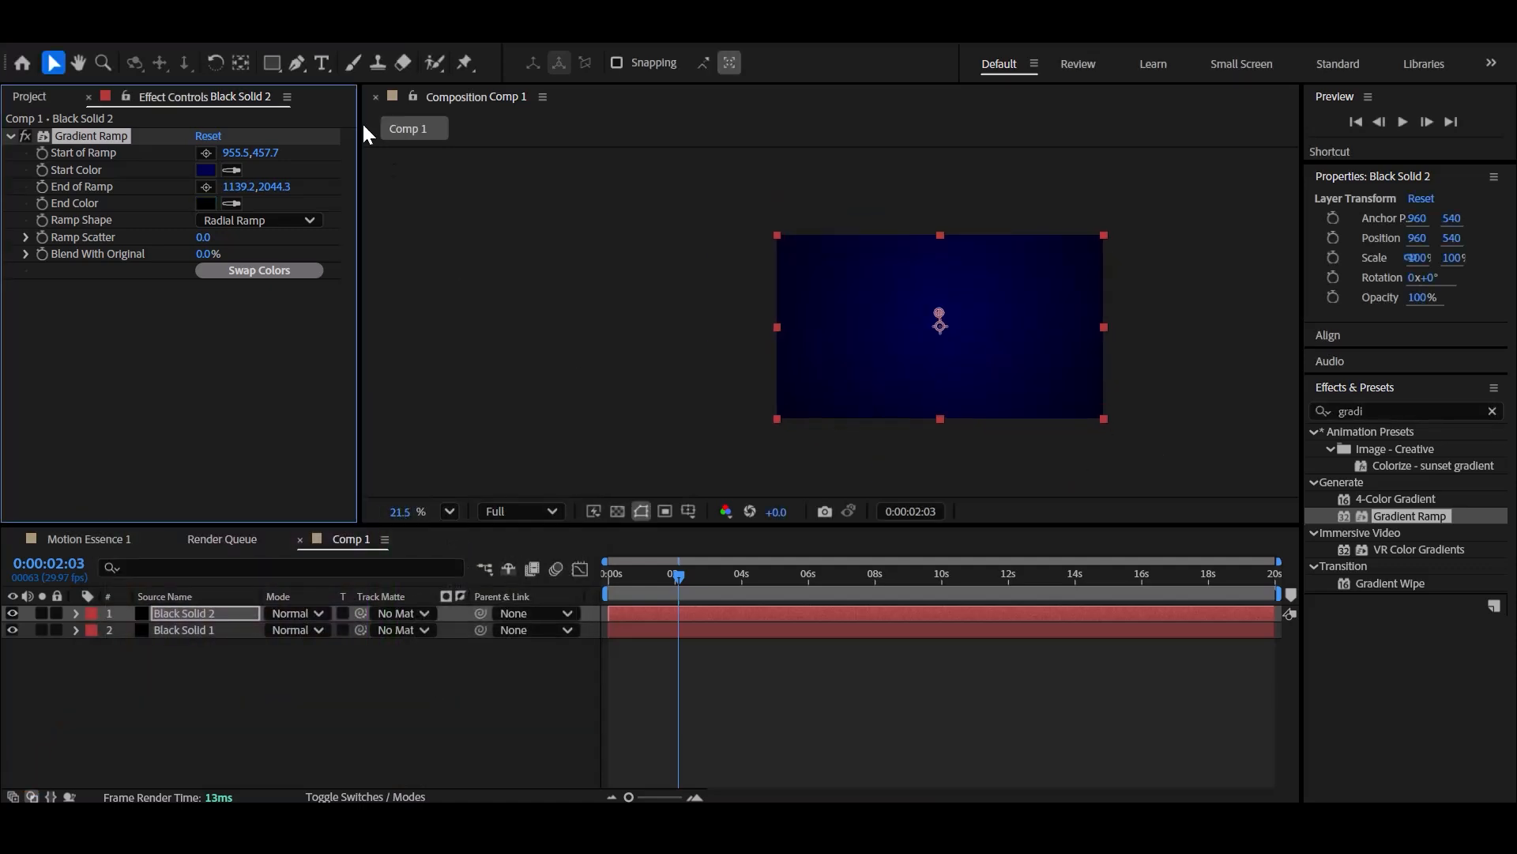
{"action": "scroll", "coordinate": [484, 300], "scroll_direction": "down", "scroll_amount": 2}
{"action": "left_click_drag", "start_coordinate": [772, 422], "coordinate": [770, 411]}
{"action": "scroll", "coordinate": [866, 263], "scroll_direction": "up", "scroll_amount": 4}
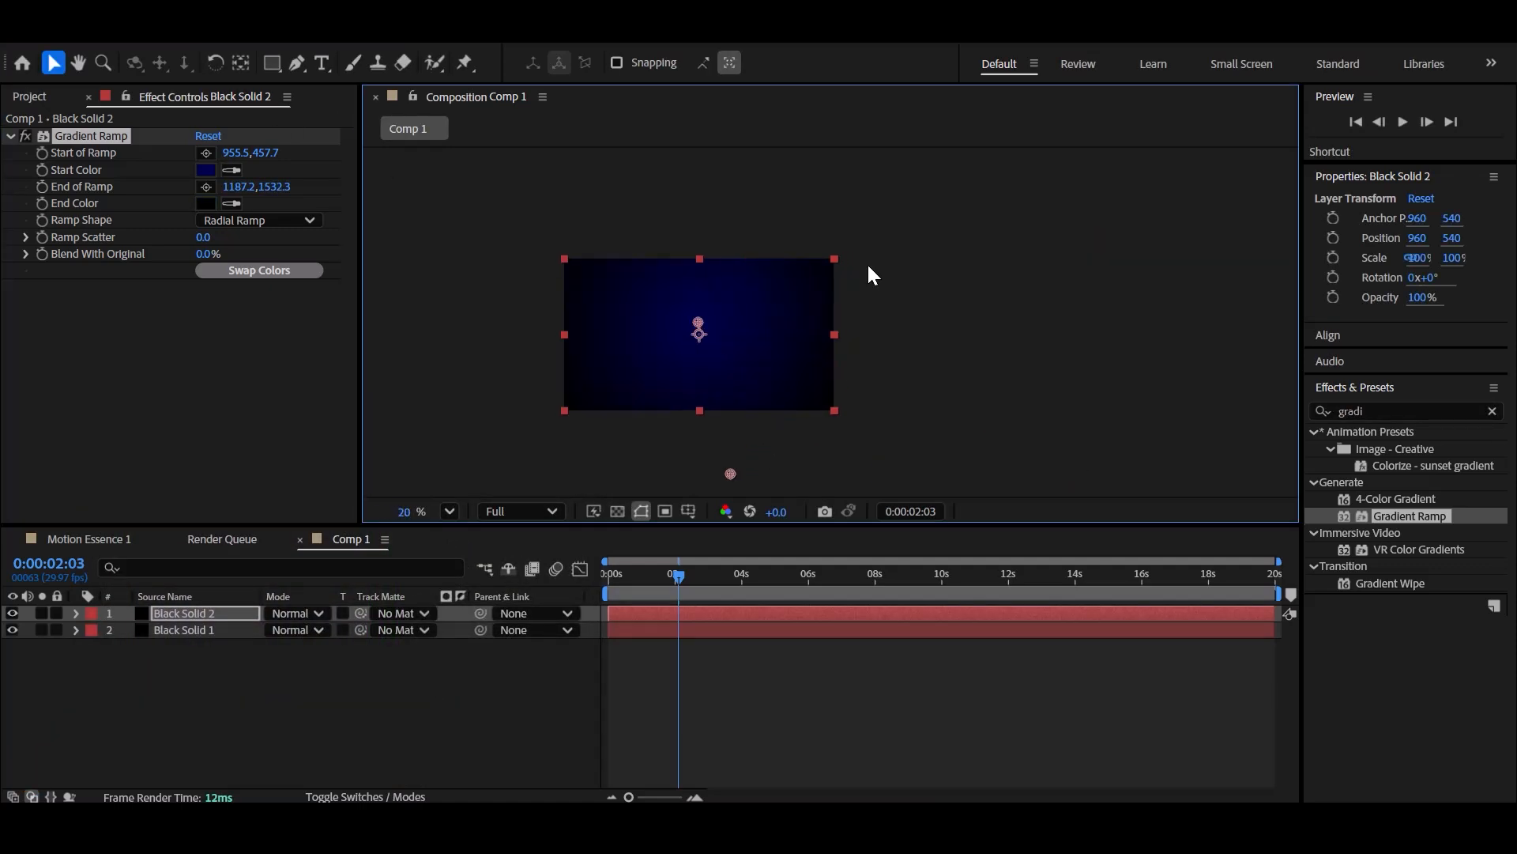
{"action": "left_click_drag", "start_coordinate": [886, 346], "coordinate": [1119, 235]}
{"action": "scroll", "coordinate": [1122, 249], "scroll_direction": "down", "scroll_amount": 2}
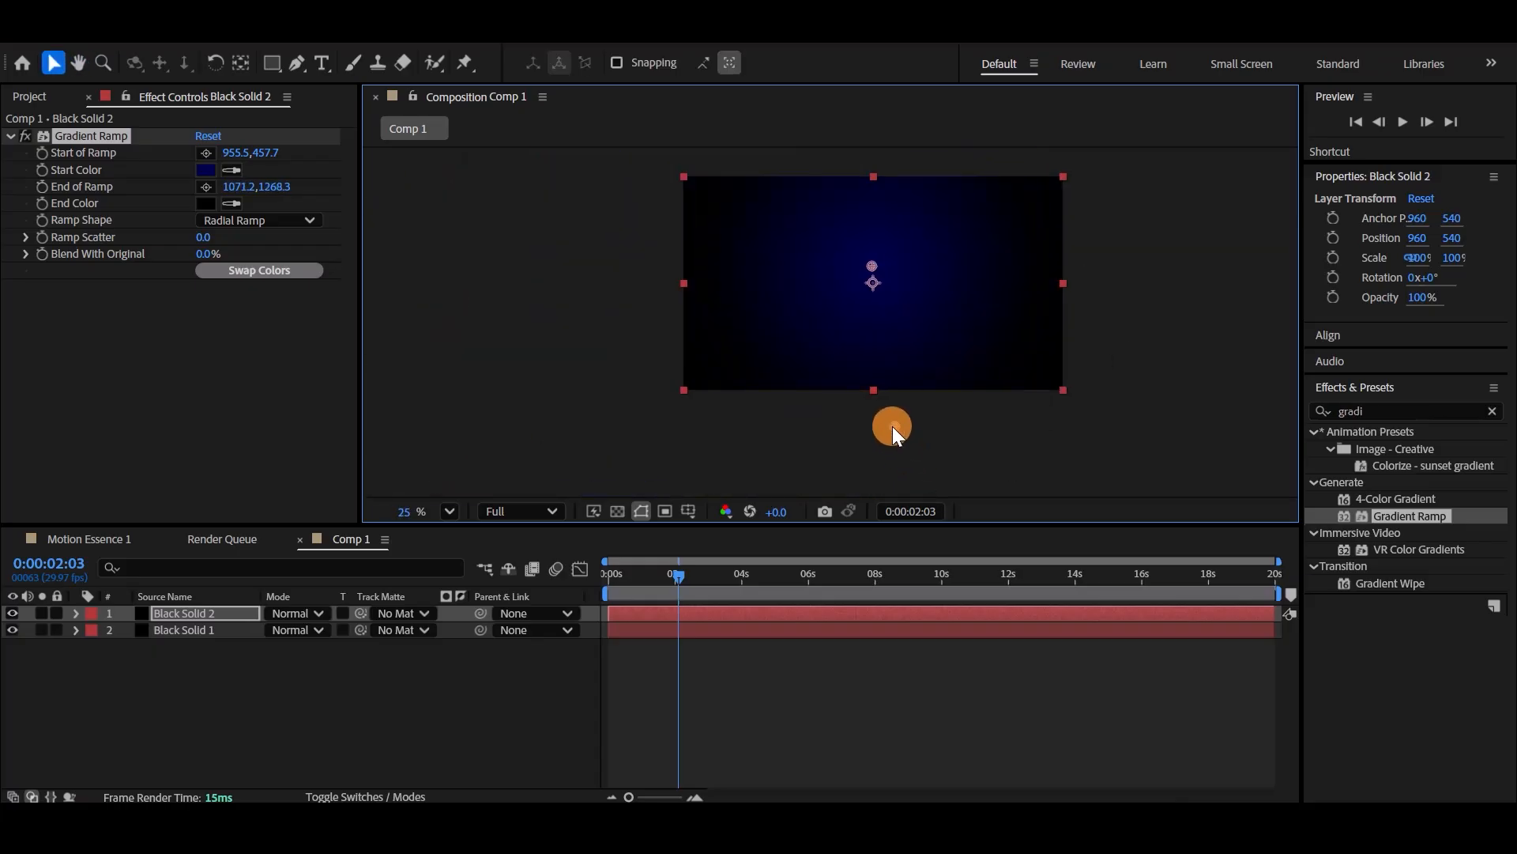
{"action": "scroll", "coordinate": [1122, 207], "scroll_direction": "up", "scroll_amount": 2}
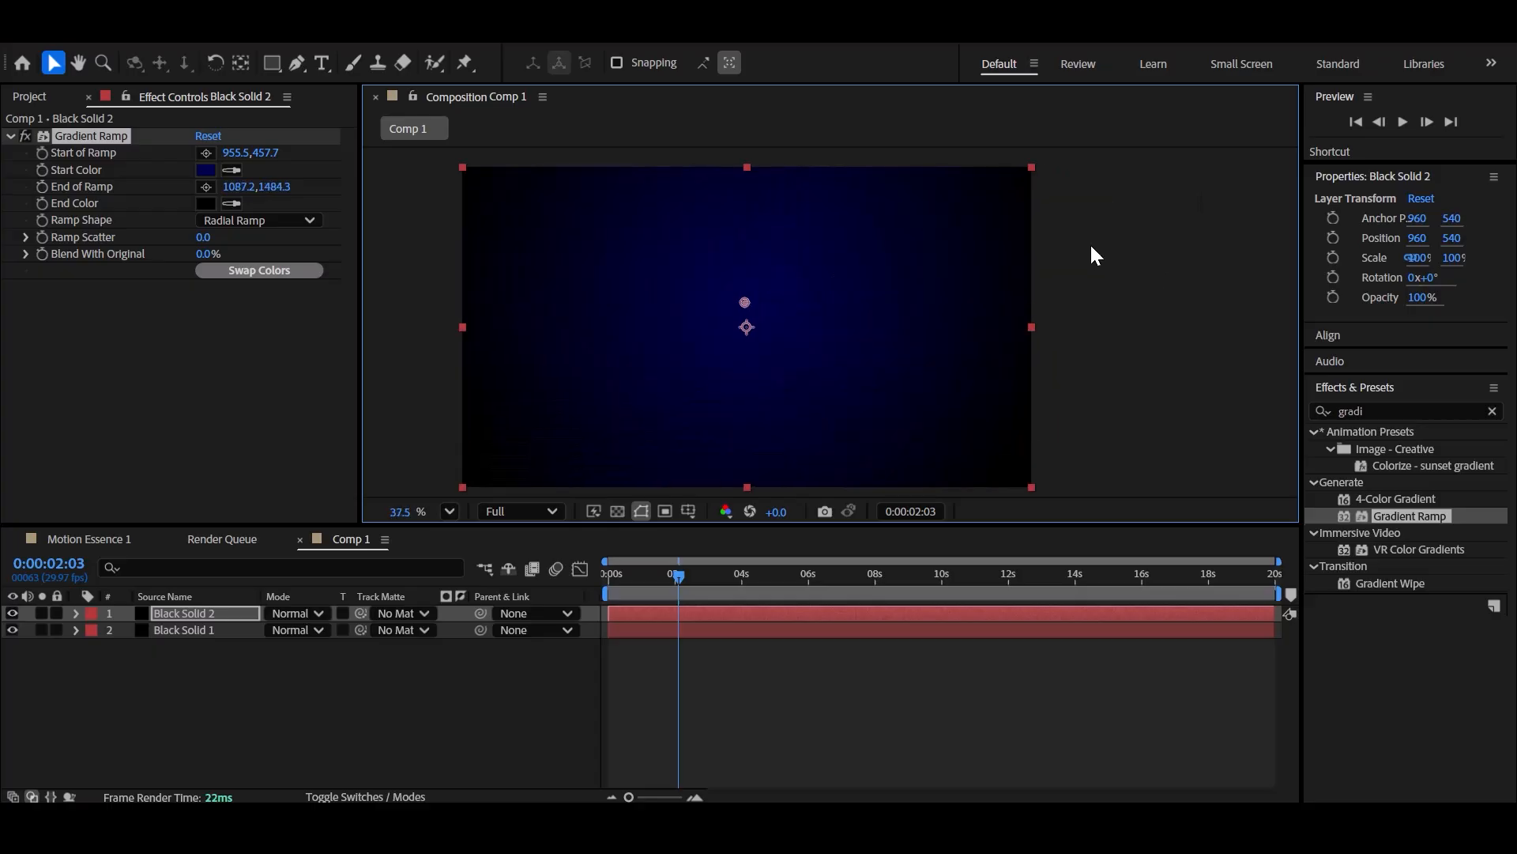
Move the Black Solid 2 gradient layer beneath the Black Solid 1 waves layer and preview the composition from the start.
{"action": "left_click_drag", "start_coordinate": [681, 578], "coordinate": [576, 620]}
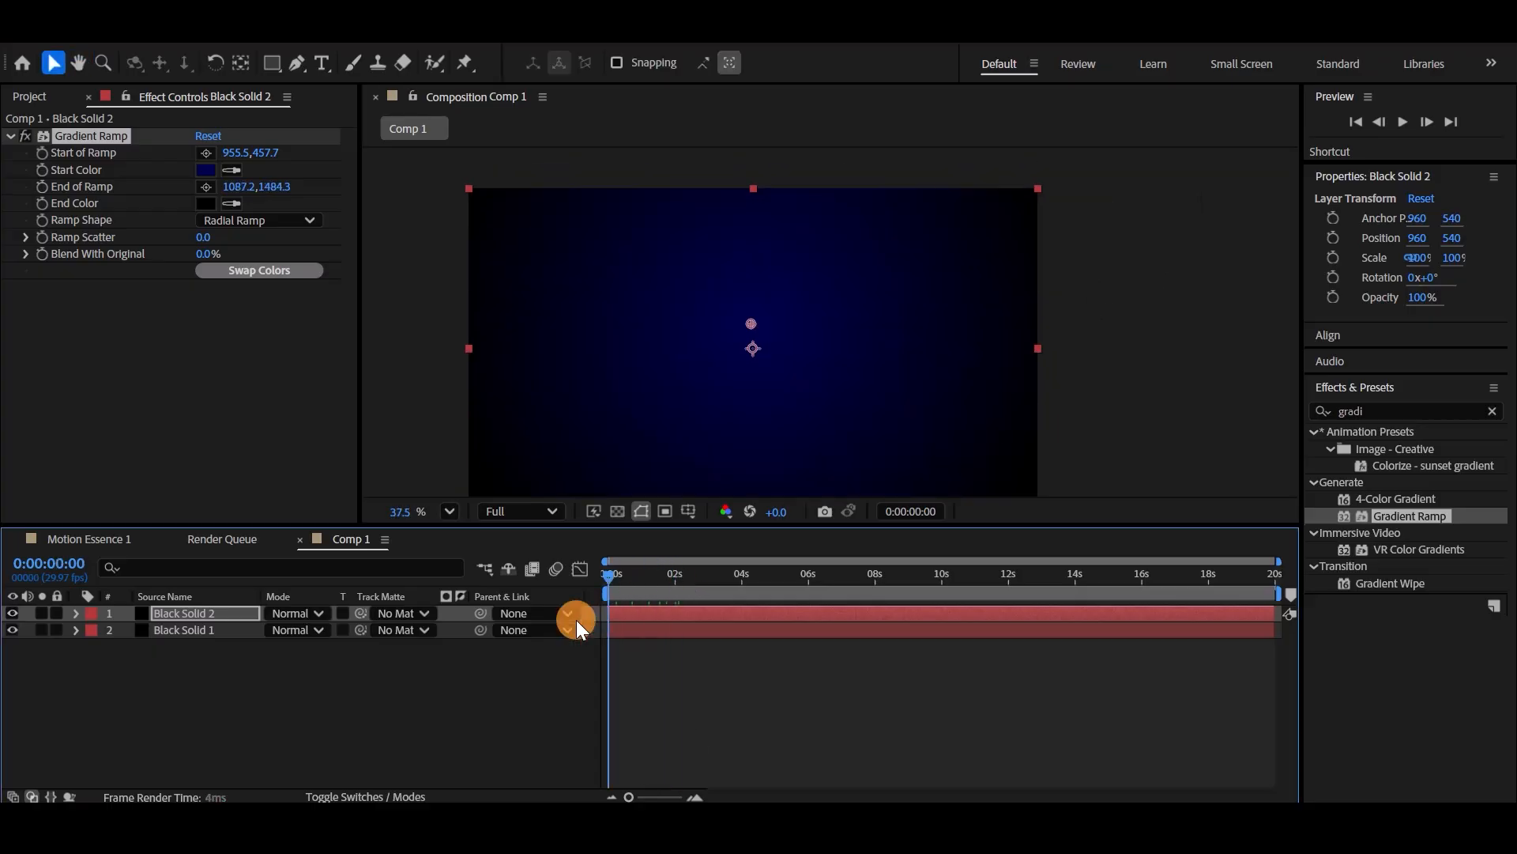
{"action": "left_click", "coordinate": [393, 760]}
{"action": "left_click_drag", "start_coordinate": [180, 632], "coordinate": [186, 610]}
{"action": "left_click", "coordinate": [213, 682]}
{"action": "key", "text": "space"}
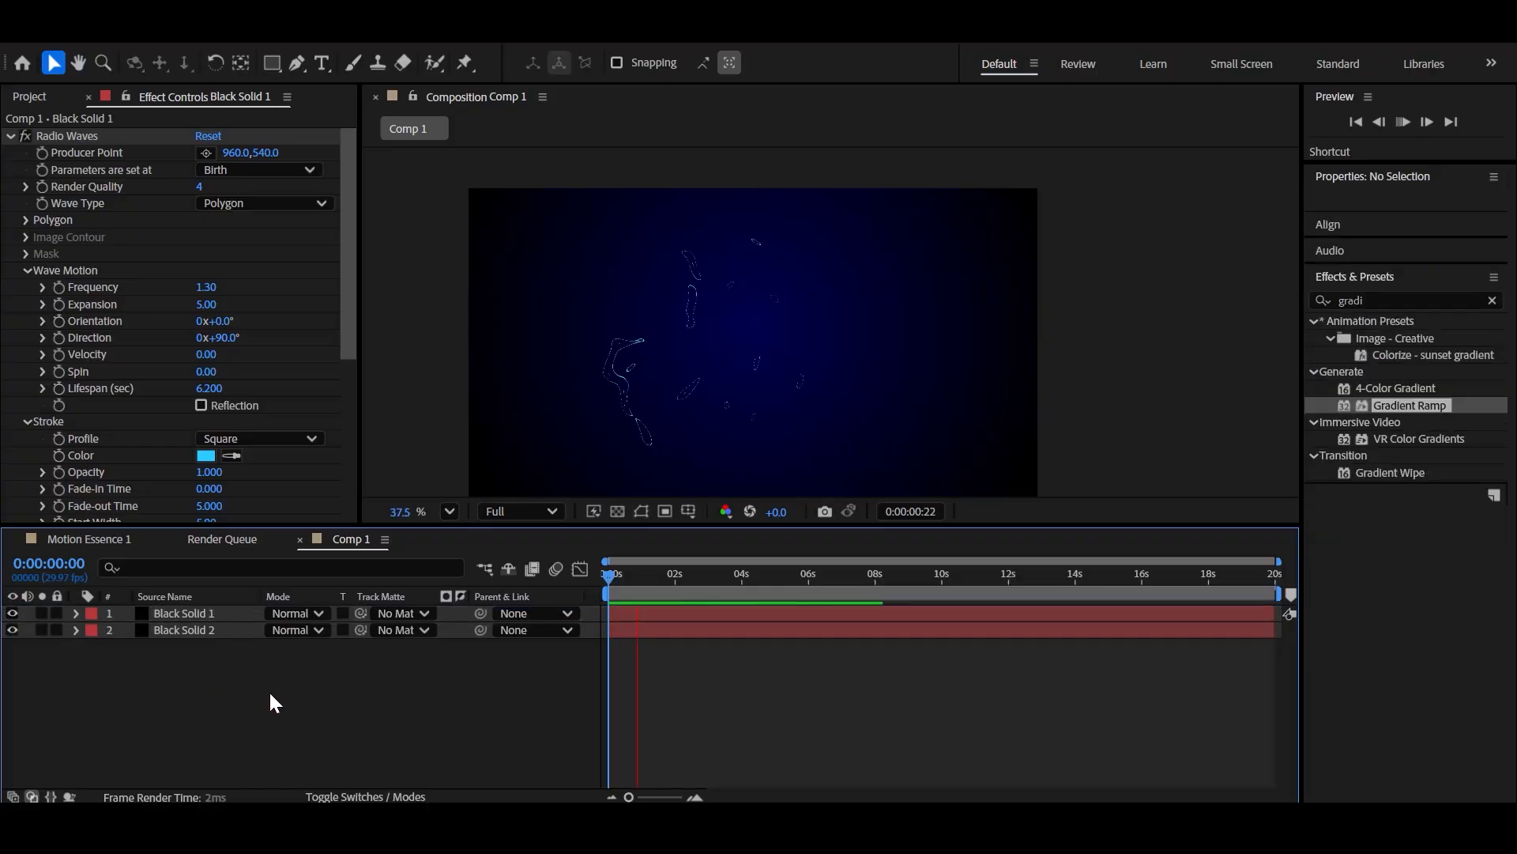
Apply Gaussian Blur to the Black Solid 1 waves layer and set its Blurriness to 6.8.
{"action": "left_click", "coordinate": [198, 613]}
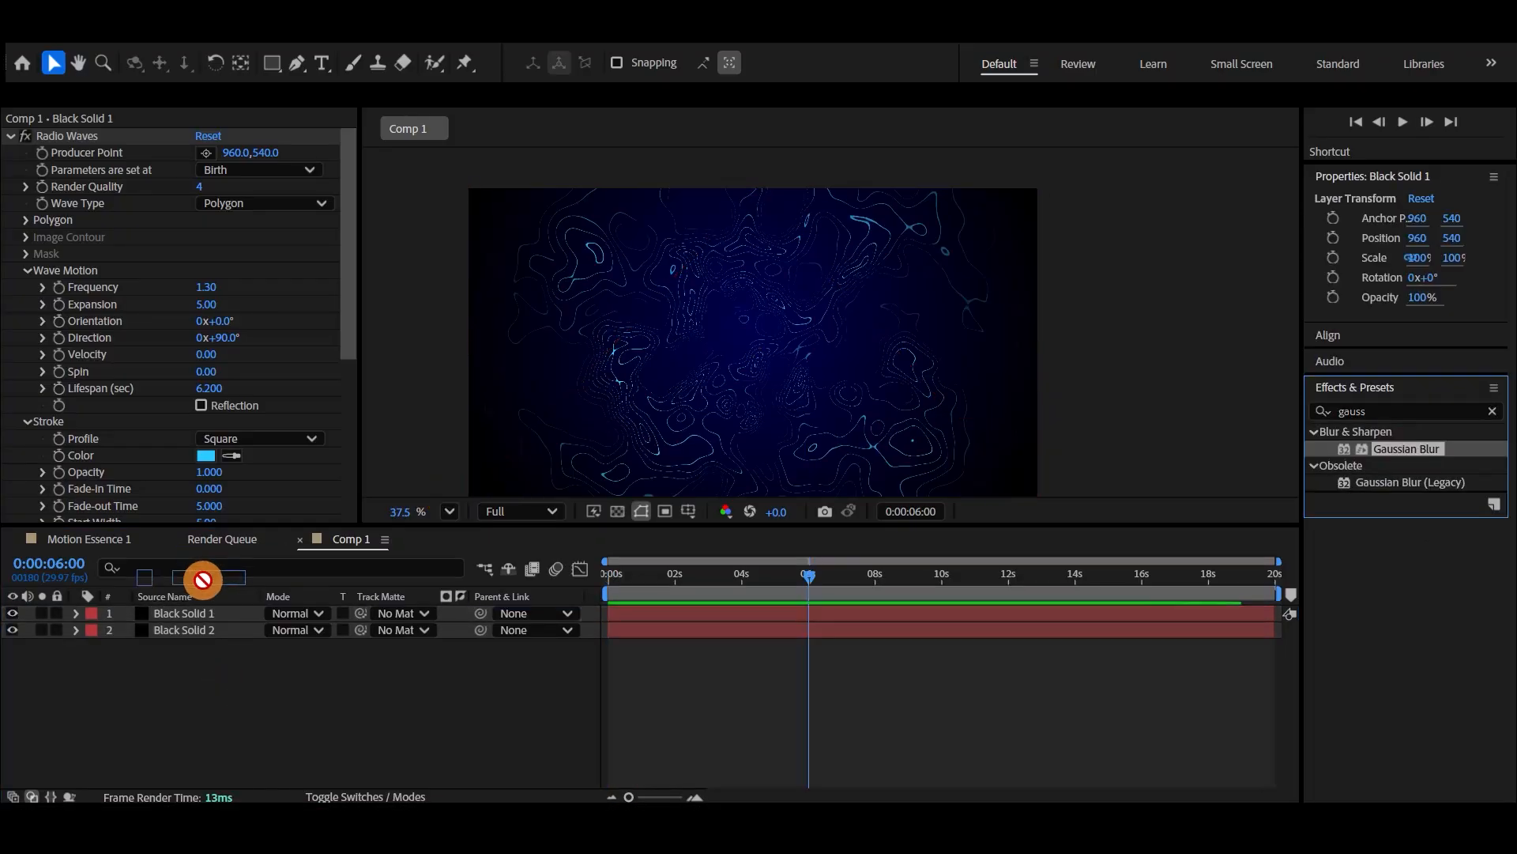
{"action": "scroll", "coordinate": [180, 334], "scroll_direction": "down", "scroll_amount": 5}
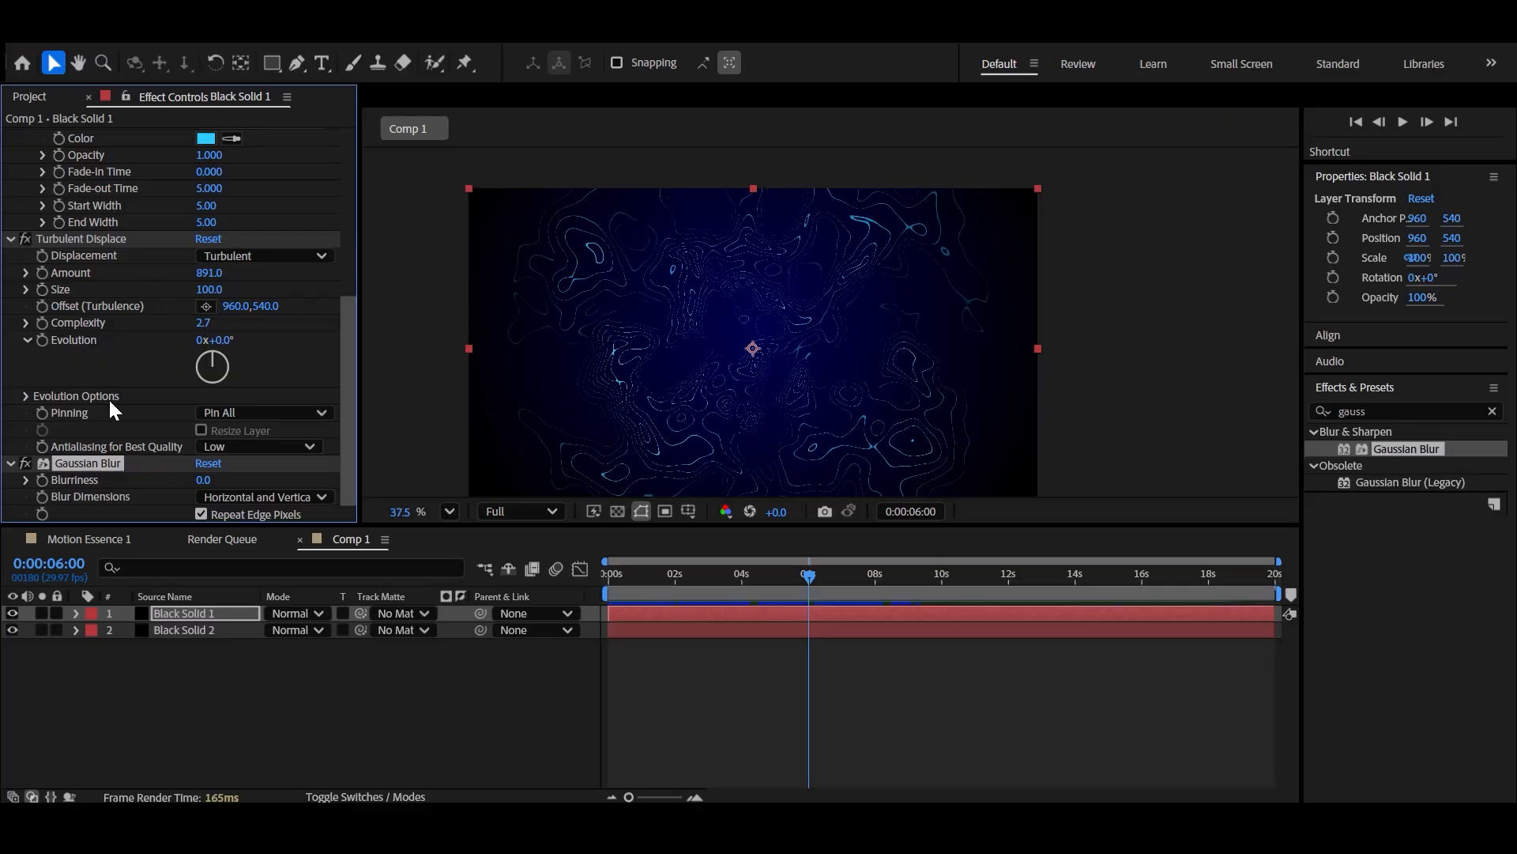
{"action": "left_click_drag", "start_coordinate": [206, 475], "coordinate": [270, 487]}
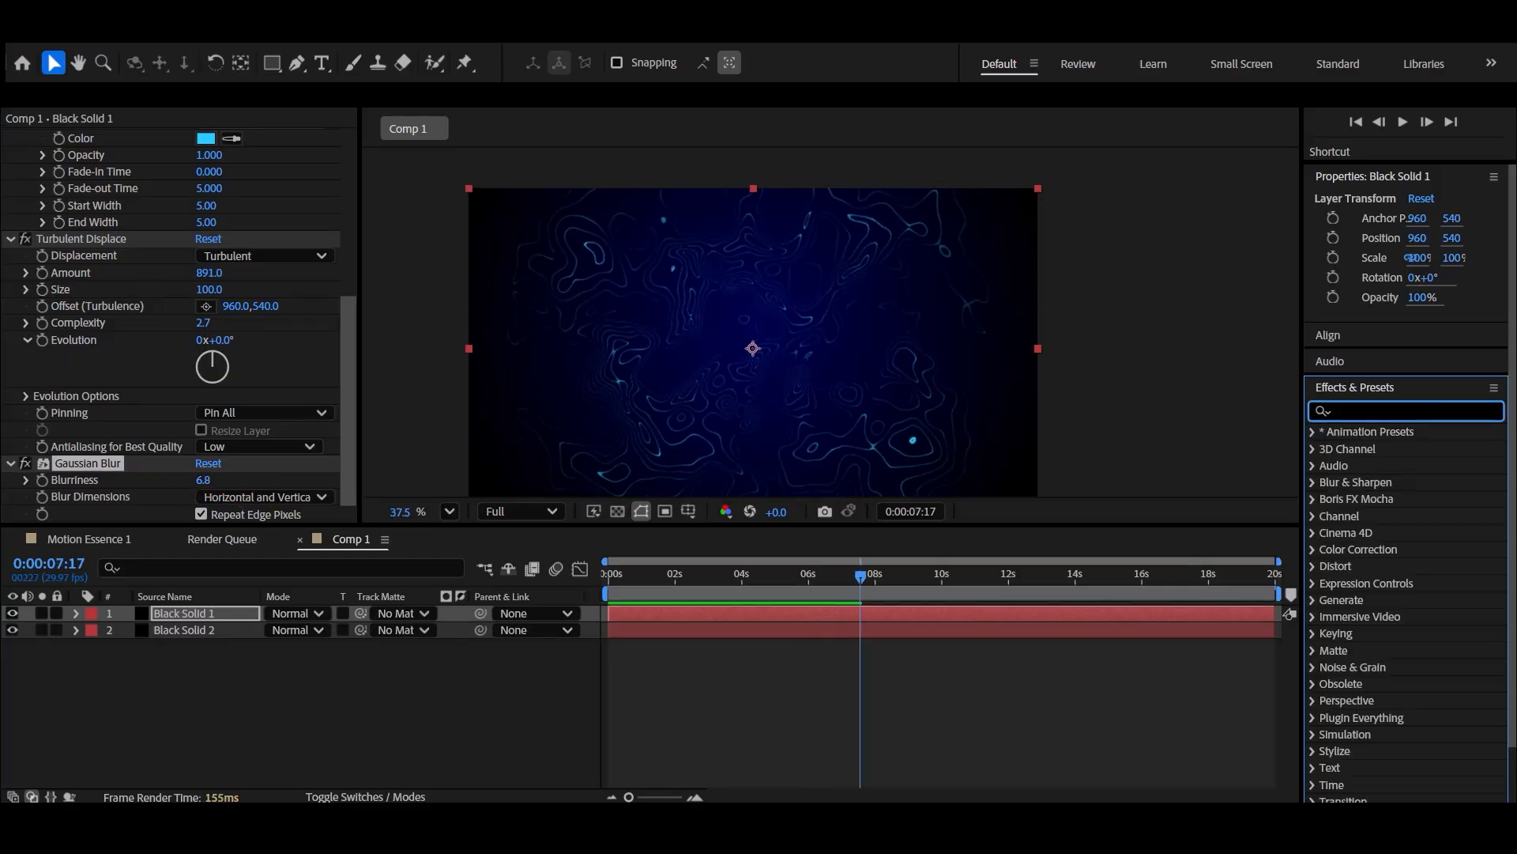
Apply Deep Glow 2 to the waves layer with Exposure 0.10 and Radius 150, and preview the glow from the start.
{"action": "type", "text": "deep"}
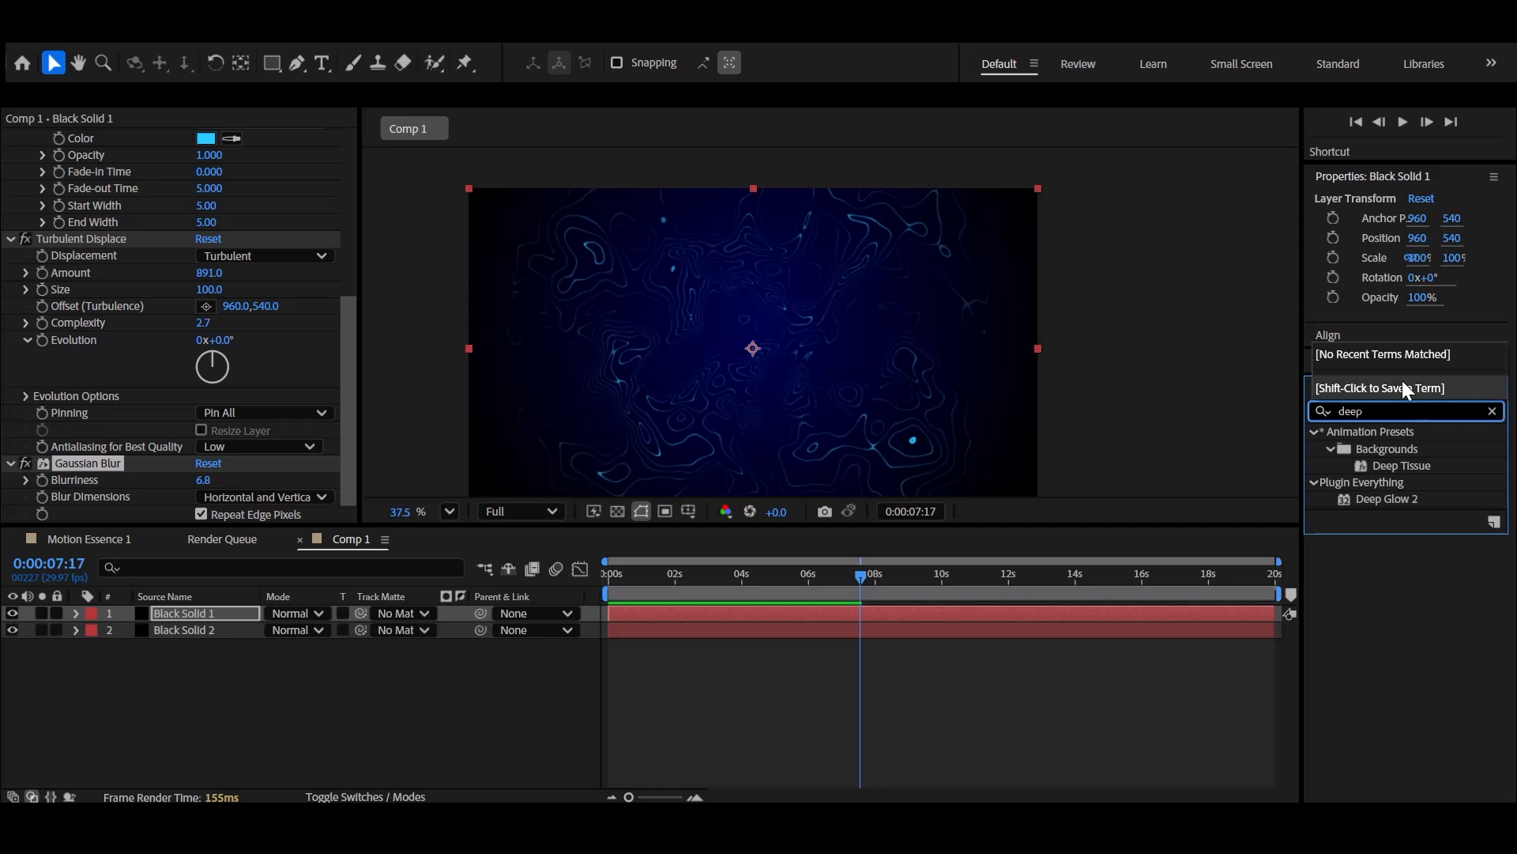
{"action": "double_click", "coordinate": [1387, 499]}
{"action": "left_click", "coordinate": [206, 296]}
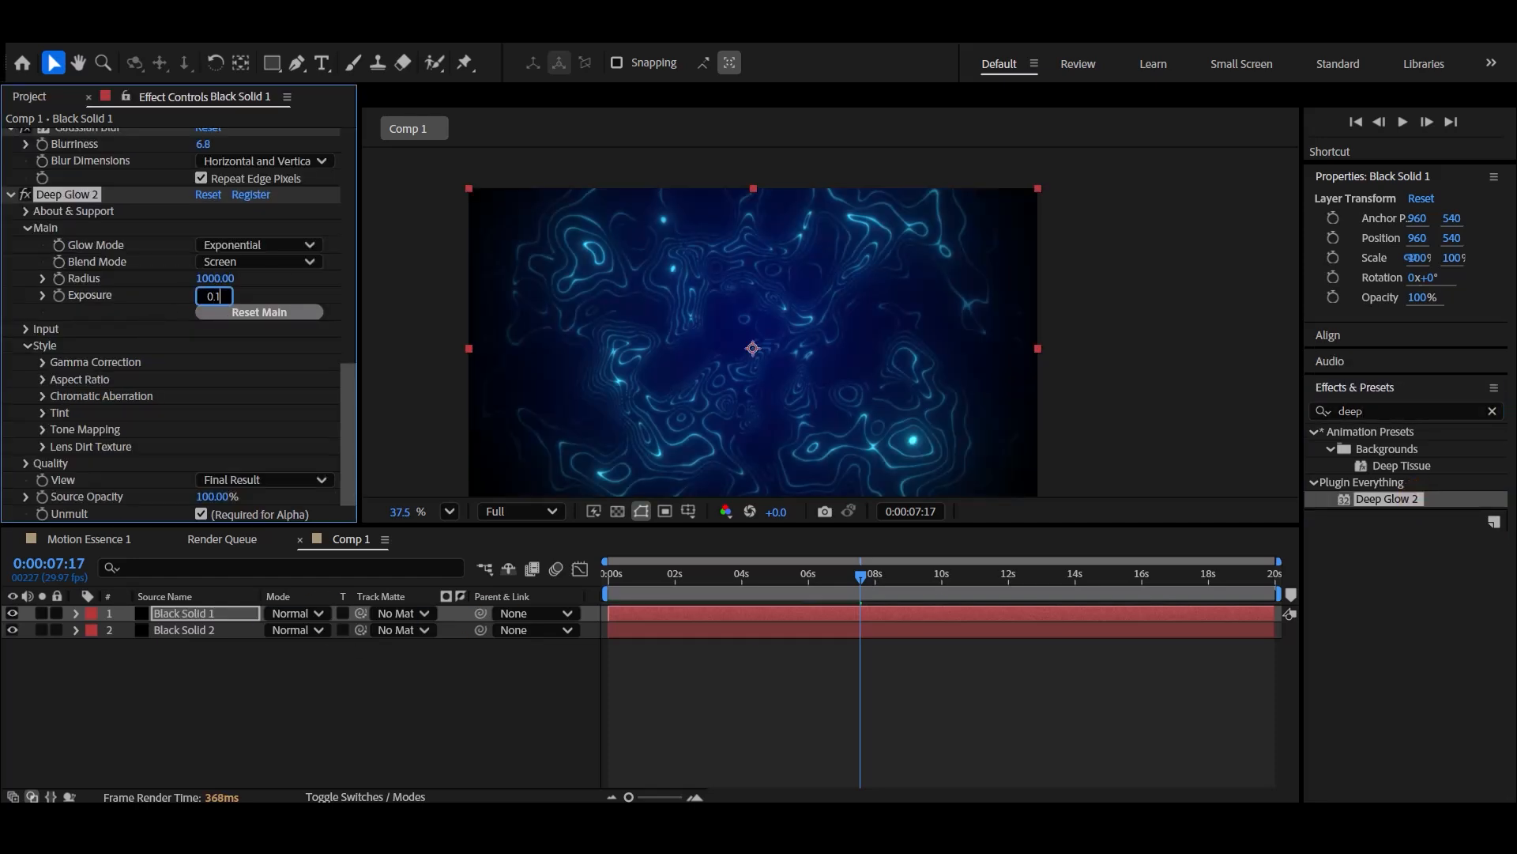
{"action": "left_click", "coordinate": [192, 373]}
{"action": "left_click", "coordinate": [213, 278]}
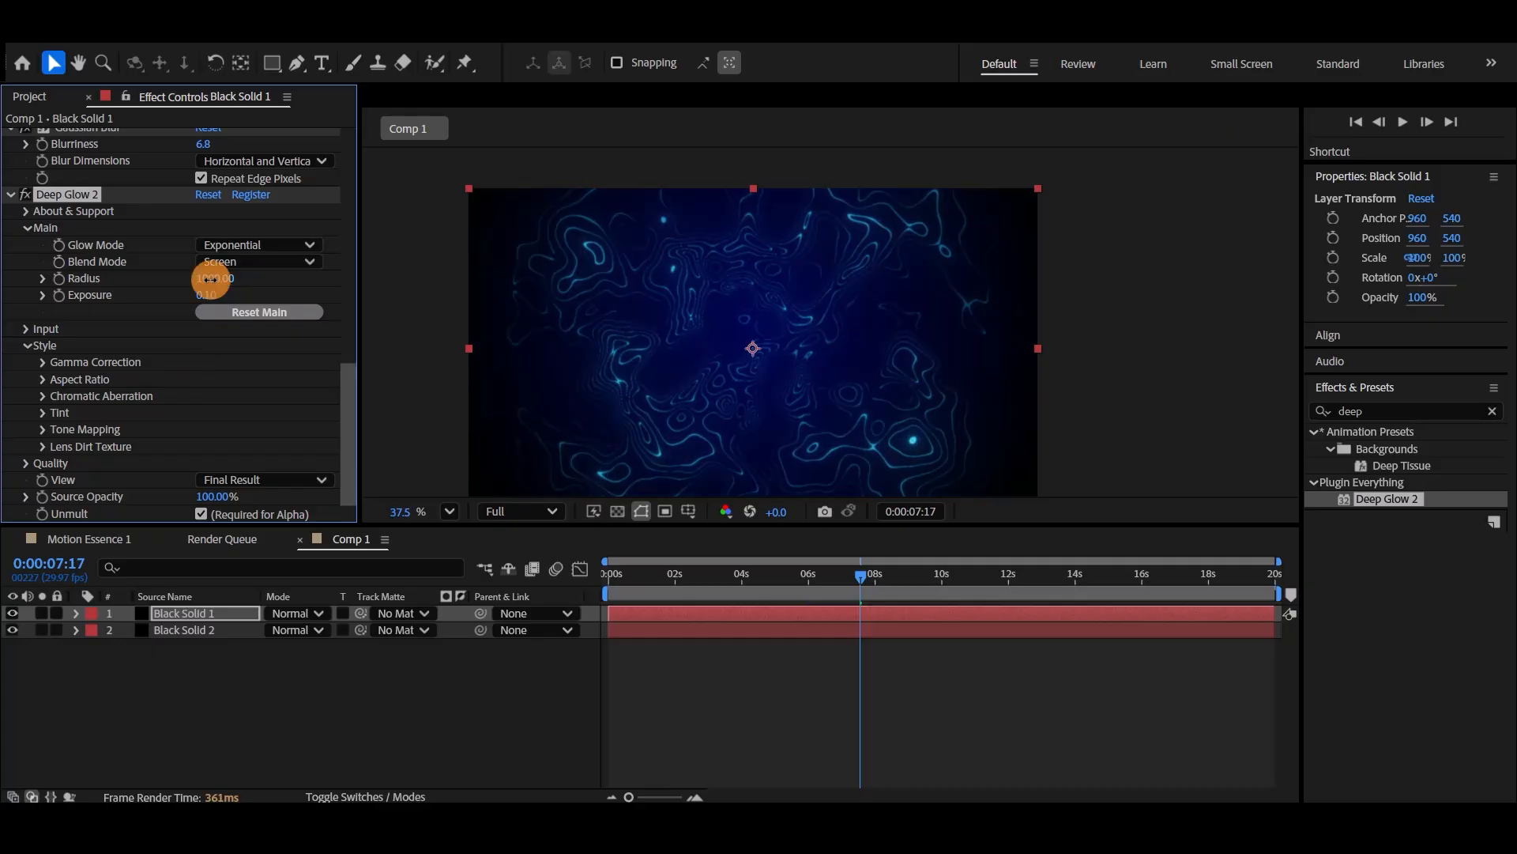
{"action": "left_click", "coordinate": [273, 702]}
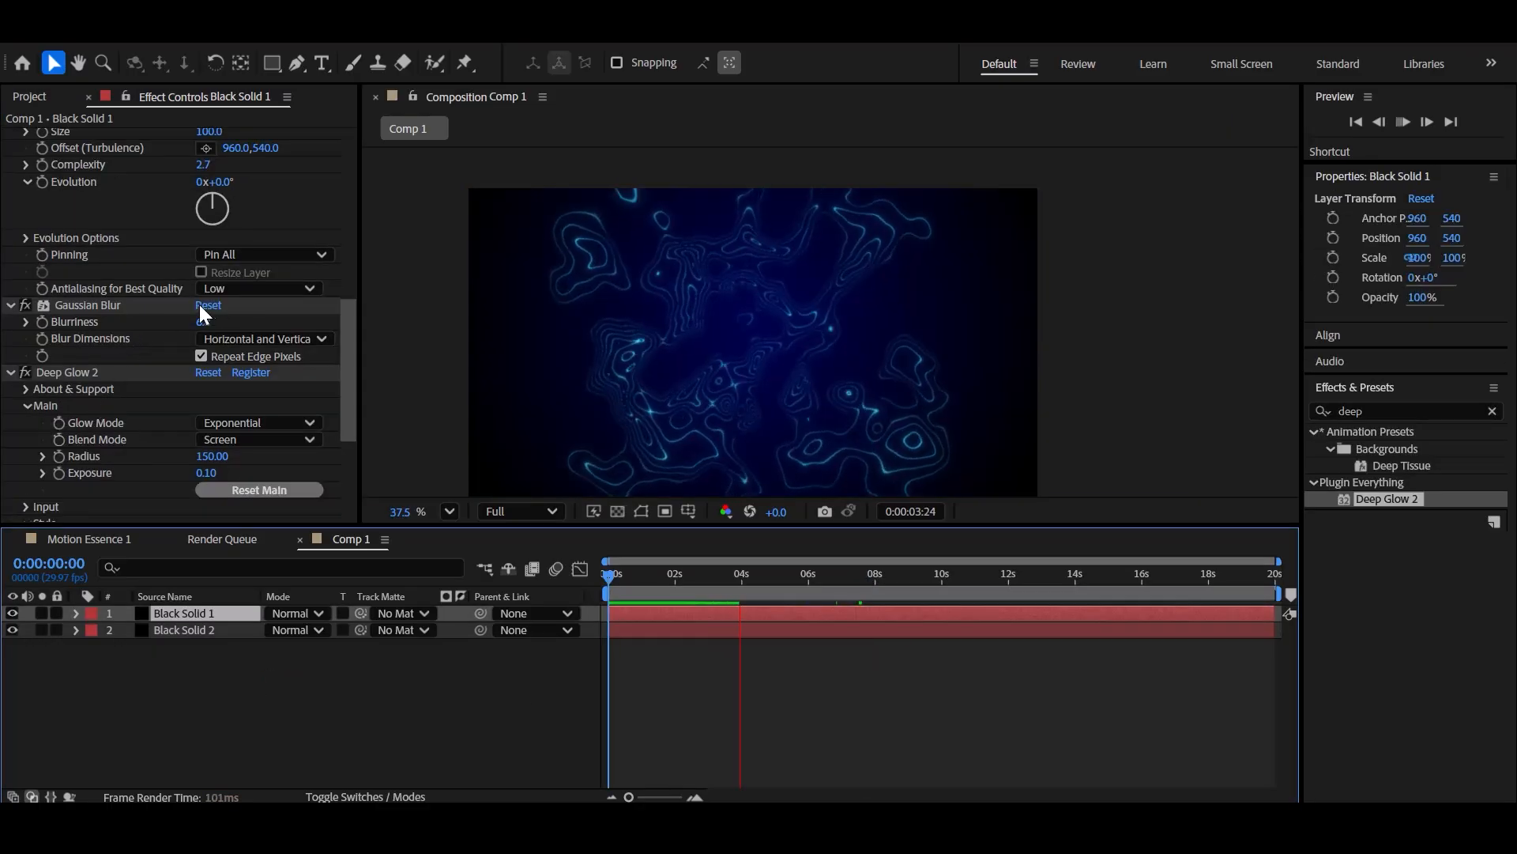
Set the waves layer's Gaussian Blur Blurriness to 10.
{"action": "left_click", "coordinate": [203, 319]}
{"action": "type", "text": "10"}
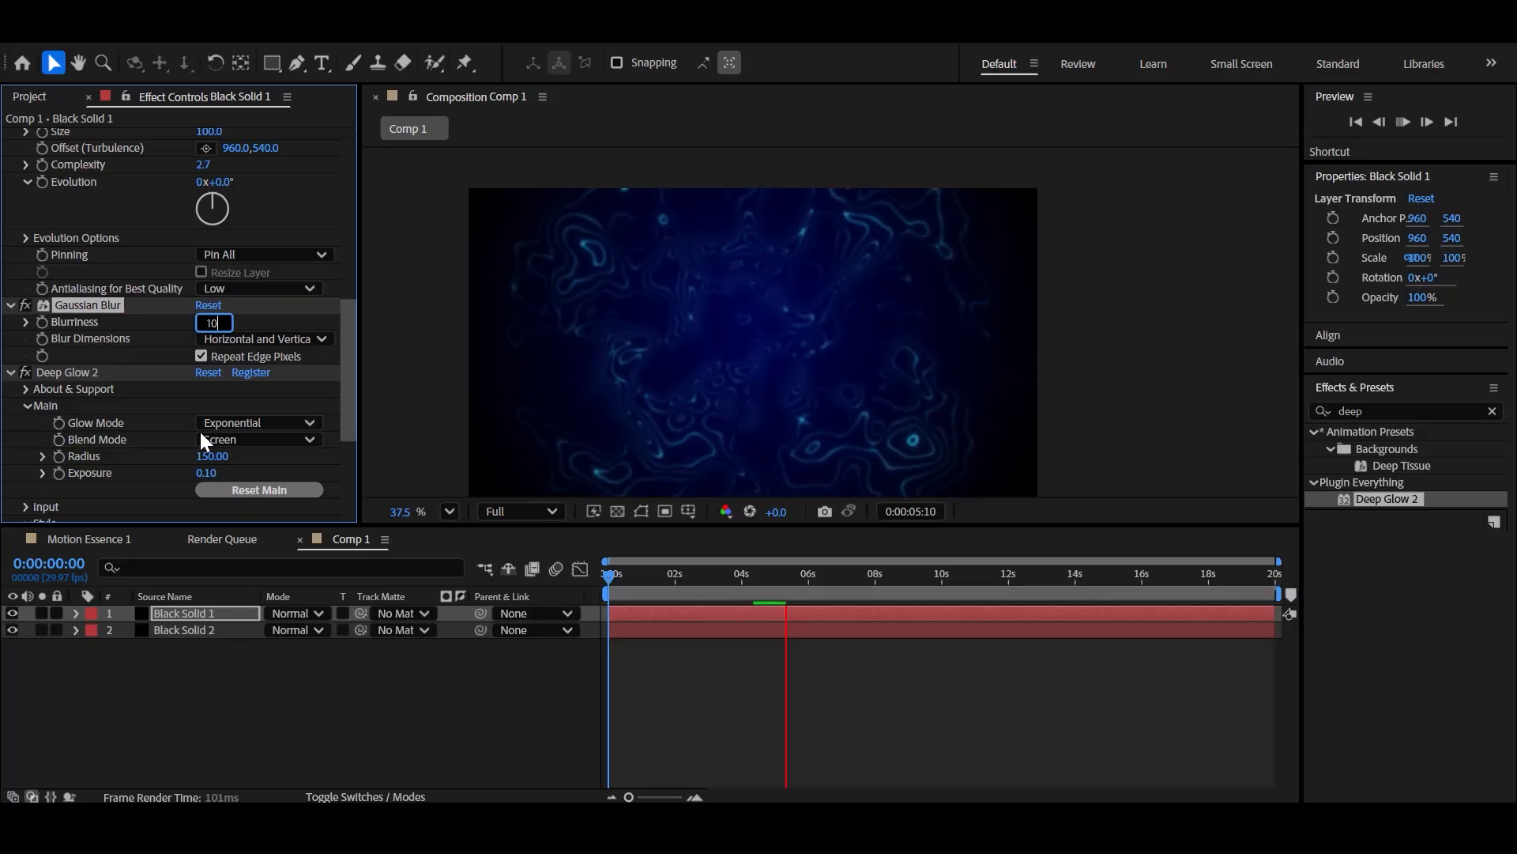
{"action": "left_click", "coordinate": [168, 394]}
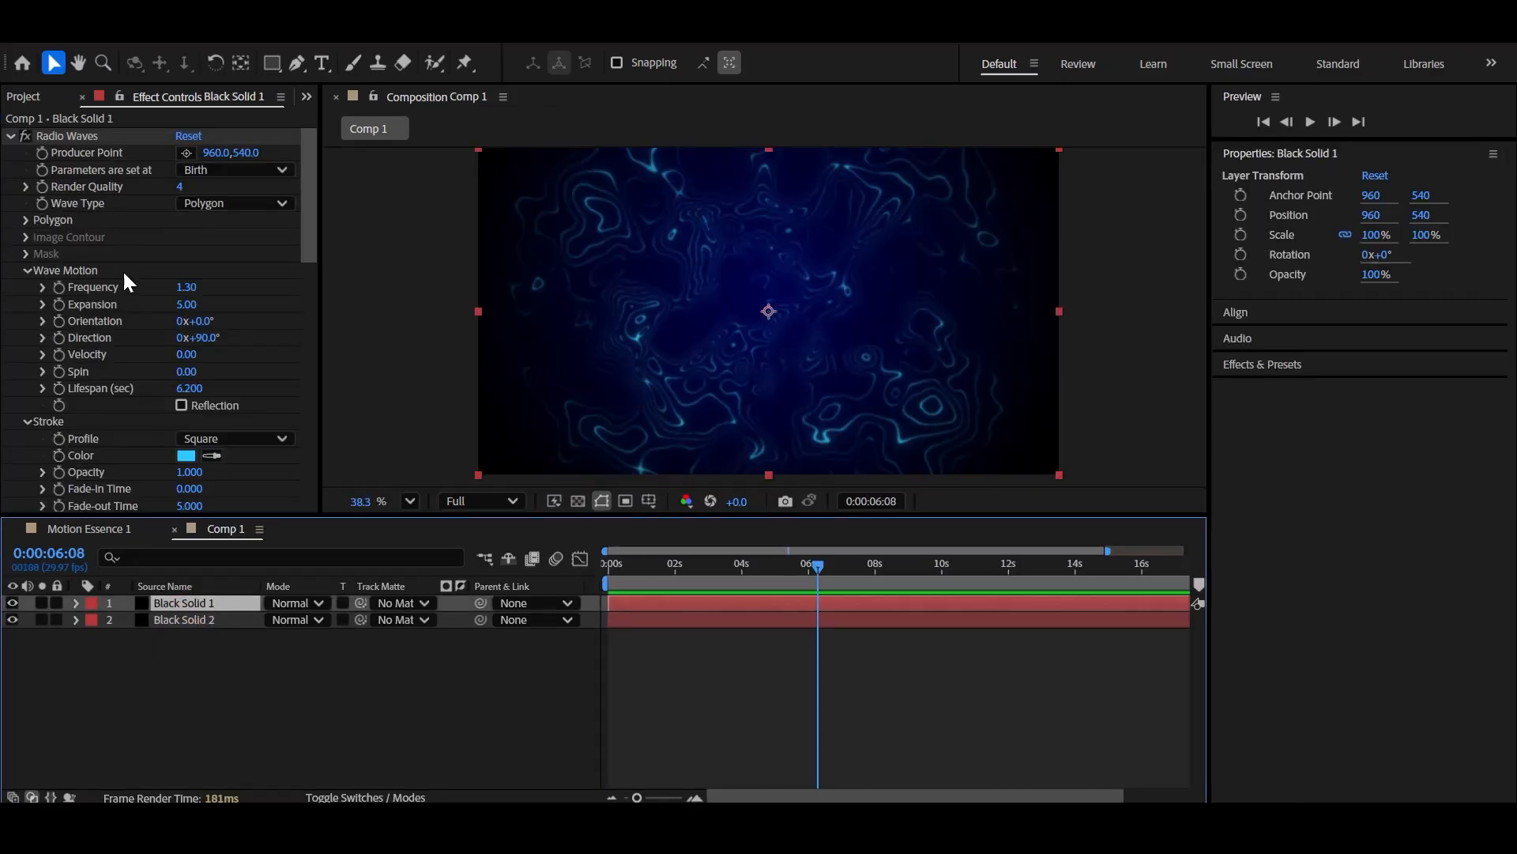
Change the Radio Waves stroke color to a dark teal, 014962.
{"action": "scroll", "coordinate": [126, 356], "scroll_direction": "down", "scroll_amount": 1}
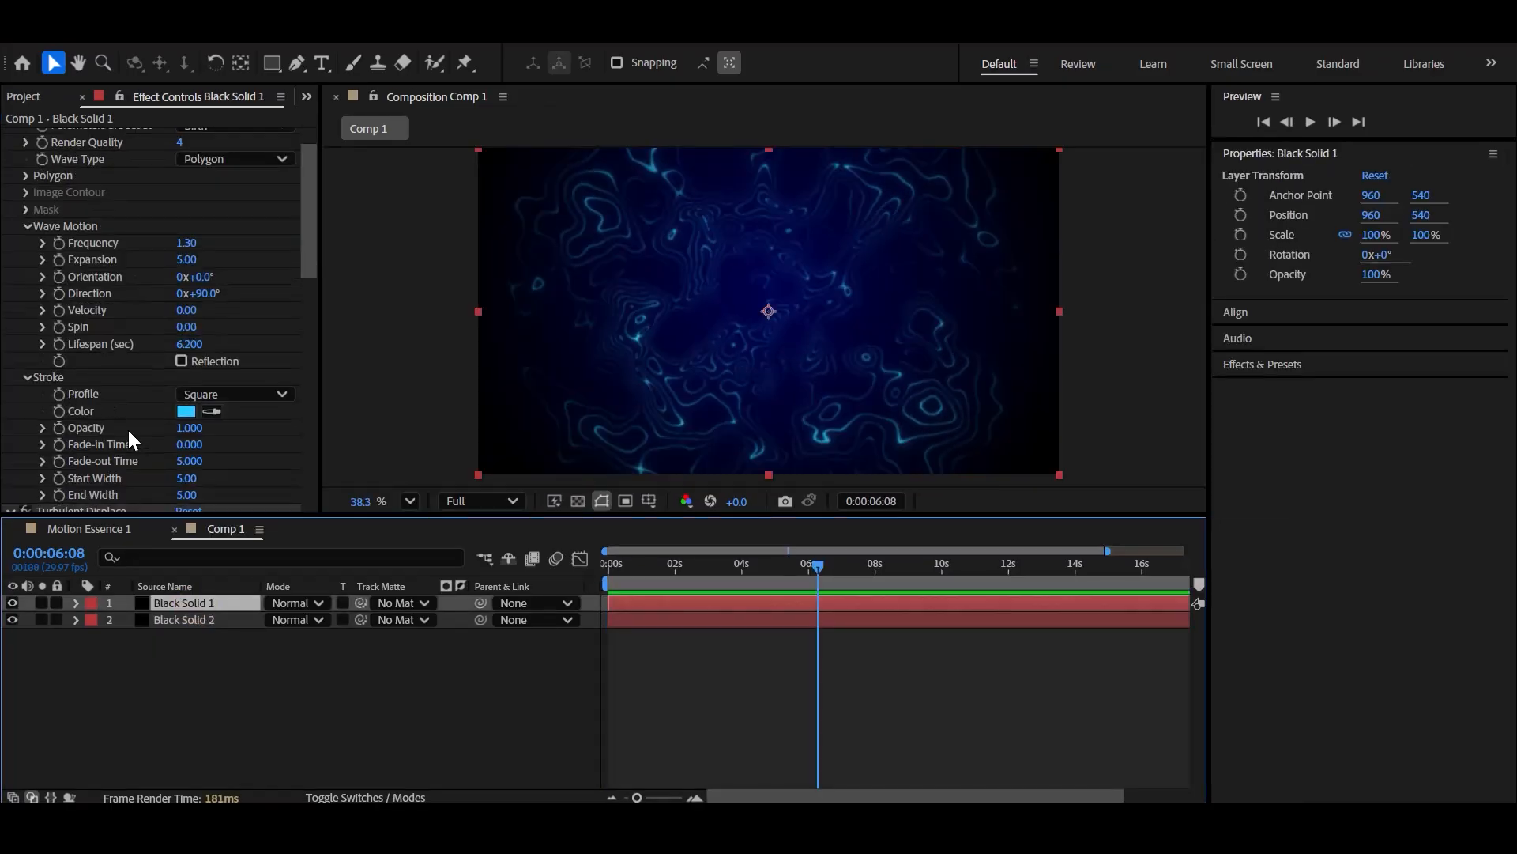
{"action": "left_click", "coordinate": [186, 411]}
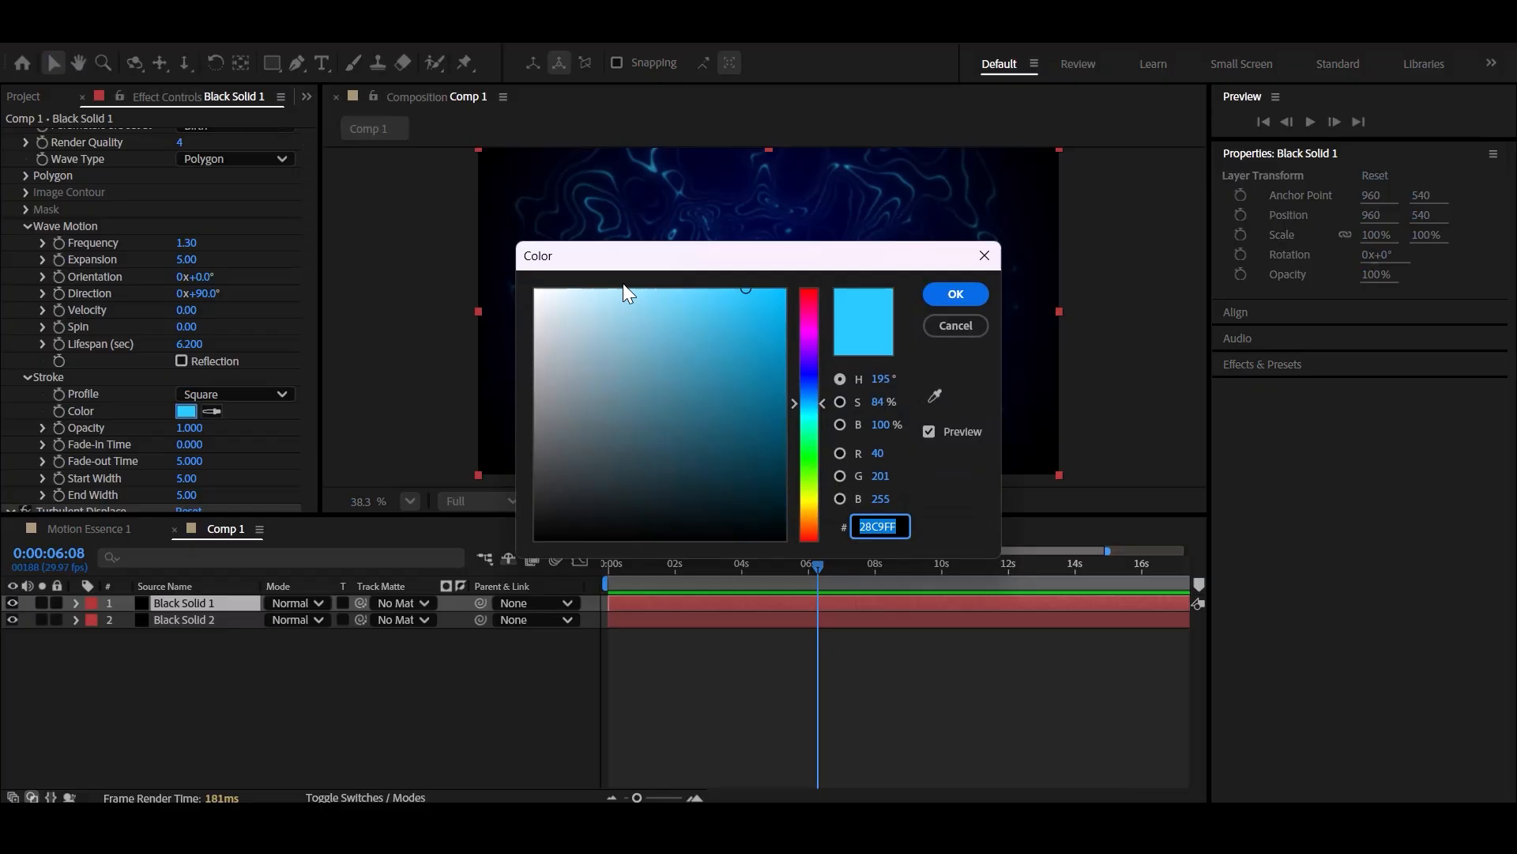
{"action": "left_click_drag", "start_coordinate": [663, 262], "coordinate": [337, 356]}
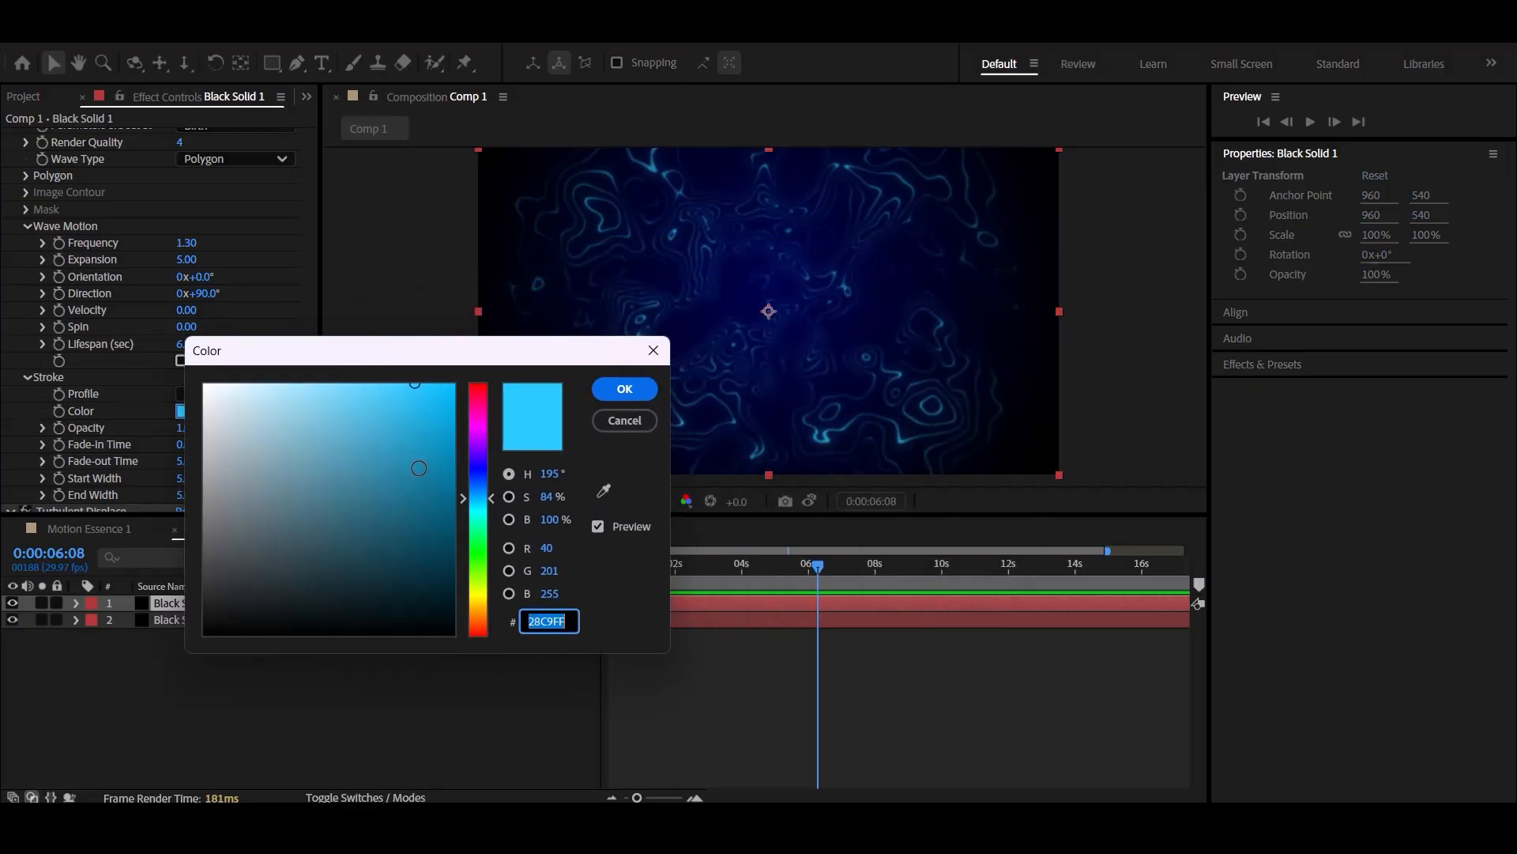
{"action": "mouse_move", "coordinate": [418, 467]}
{"action": "left_mouse_down"}
{"action": "mouse_move", "coordinate": [452, 507]}
{"action": "mouse_move", "coordinate": [437, 562]}
{"action": "mouse_move", "coordinate": [451, 538]}
{"action": "left_mouse_up"}
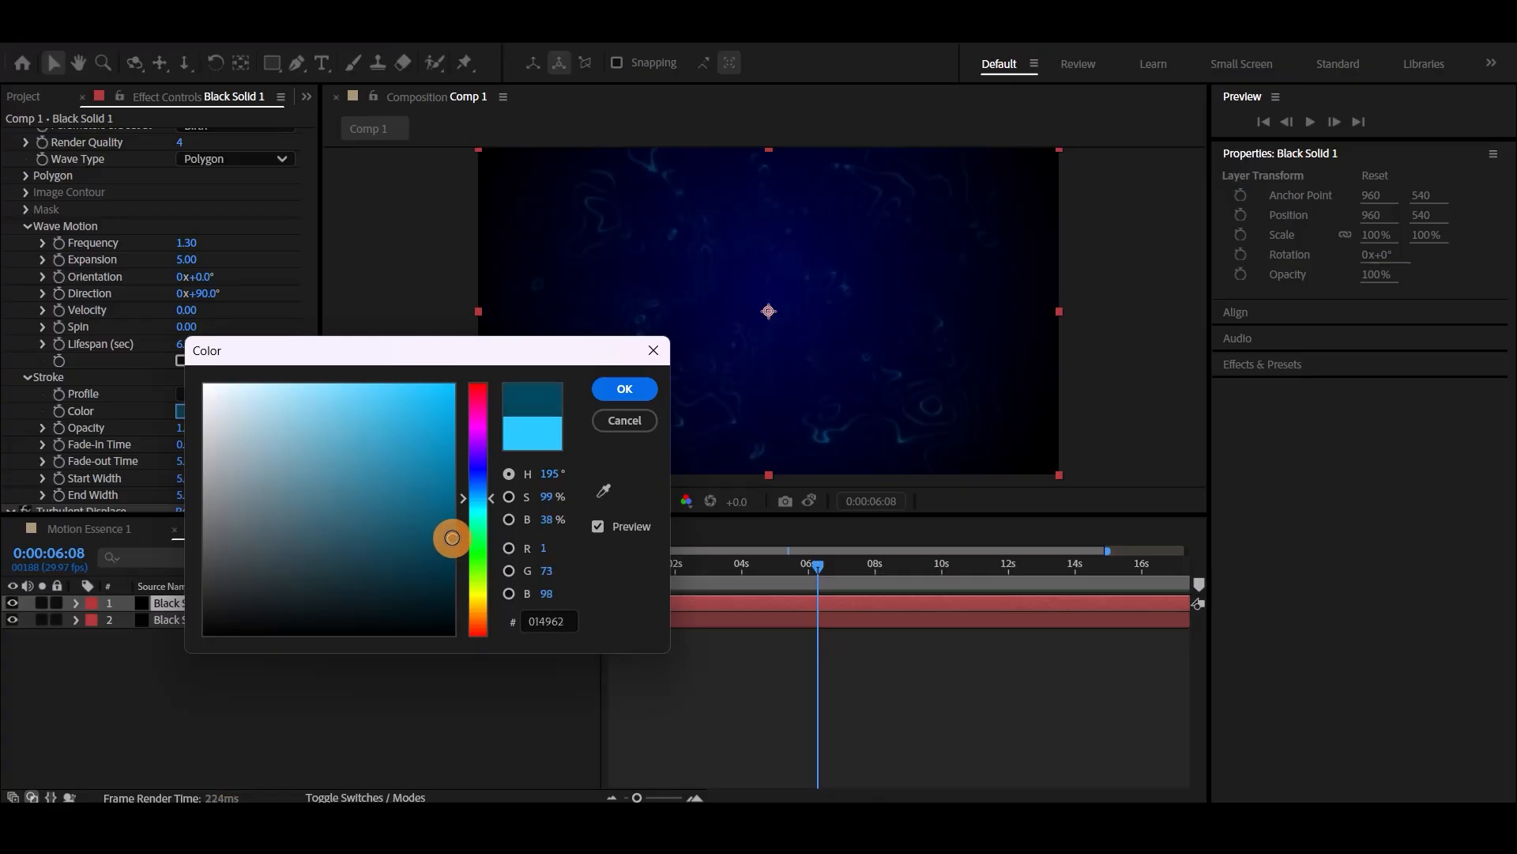
{"action": "left_click", "coordinate": [638, 386]}
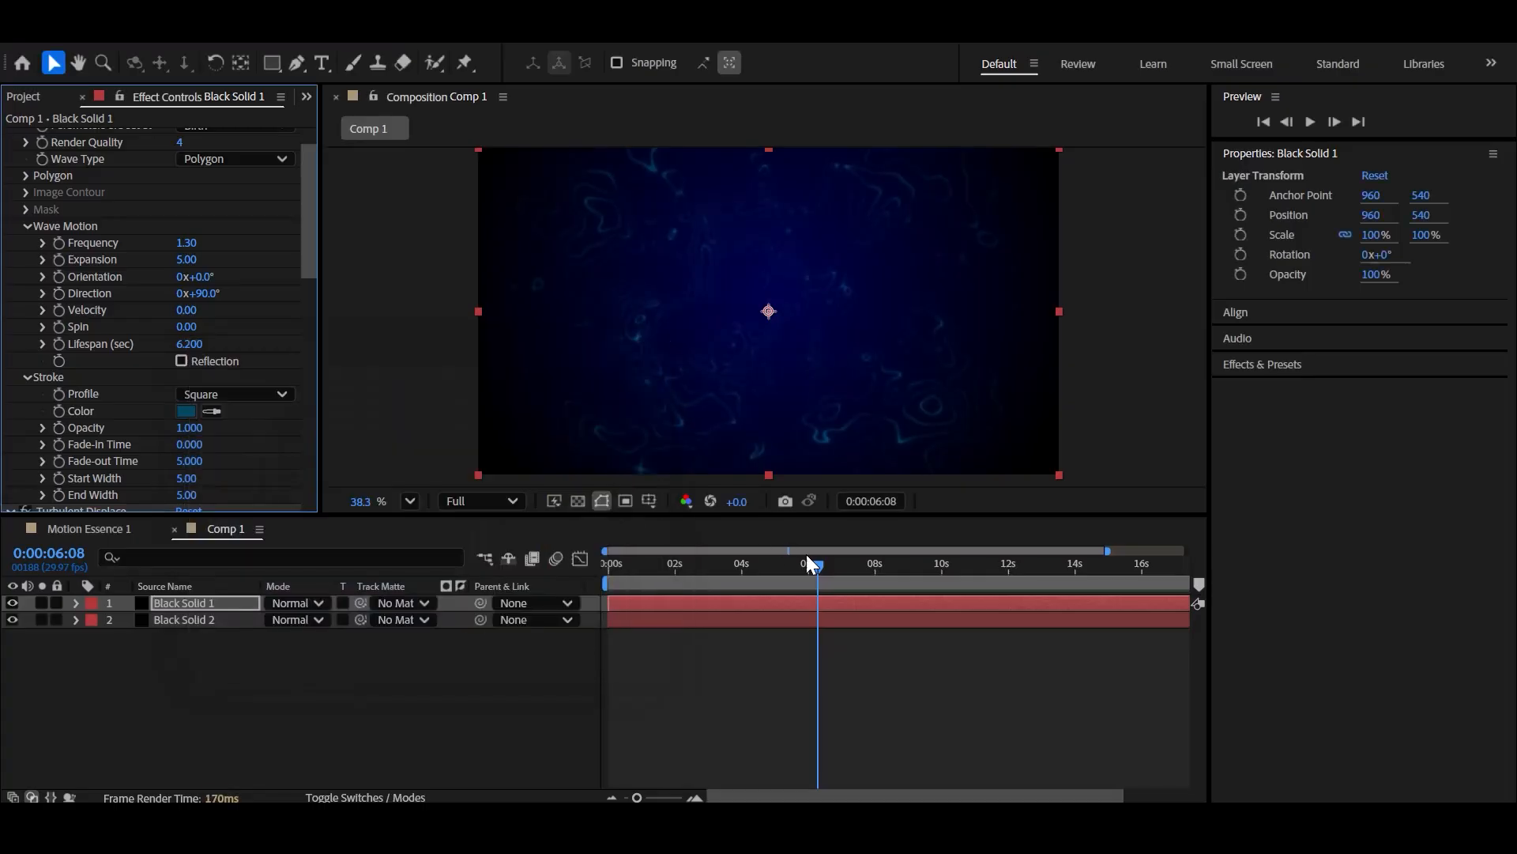
Draw a white rectangle shape about 1659 by 893 px, centered in the frame, with a stroke width of 0.
{"action": "left_click", "coordinate": [278, 67]}
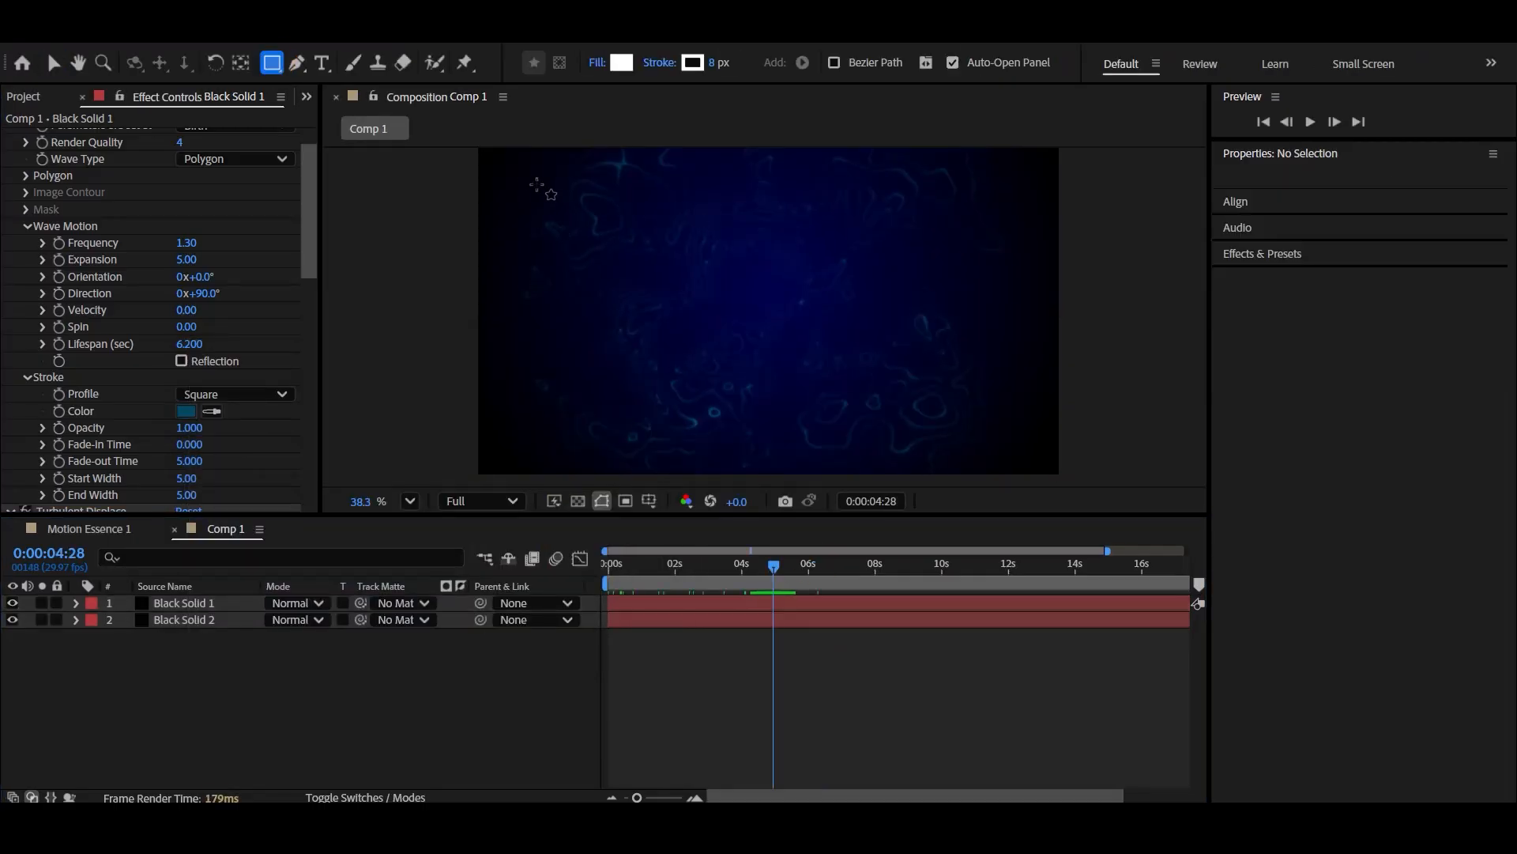
{"action": "mouse_move", "coordinate": [521, 176]}
{"action": "left_mouse_down"}
{"action": "mouse_move", "coordinate": [732, 325]}
{"action": "mouse_move", "coordinate": [1025, 447]}
{"action": "left_mouse_up"}
{"action": "left_click", "coordinate": [204, 609]}
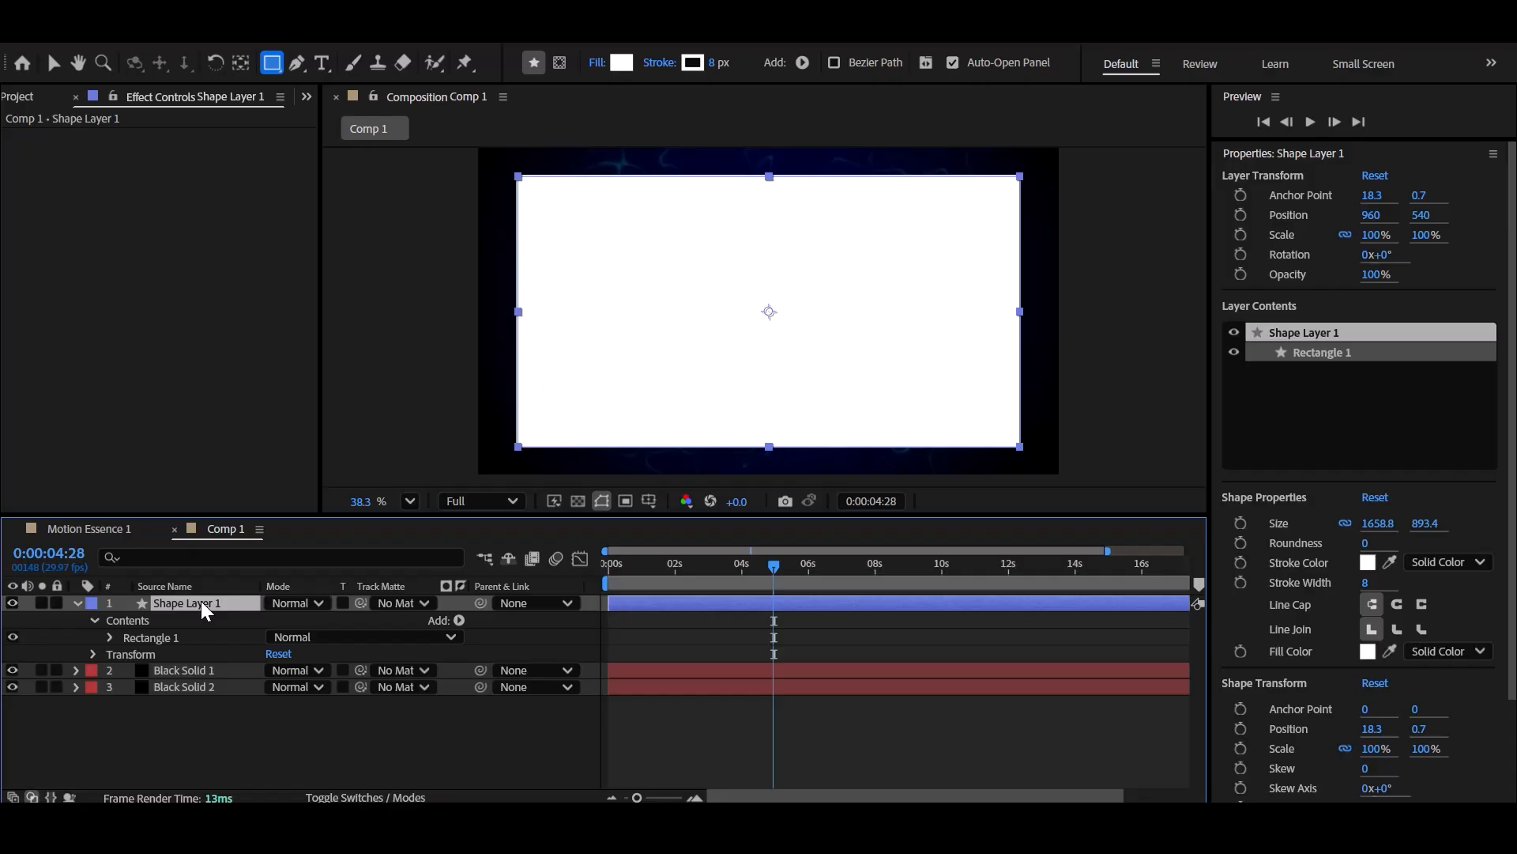
Apply the 4-Color Gradient effect to the rectangle on Shape Layer 1.
{"action": "left_click", "coordinate": [1451, 600]}
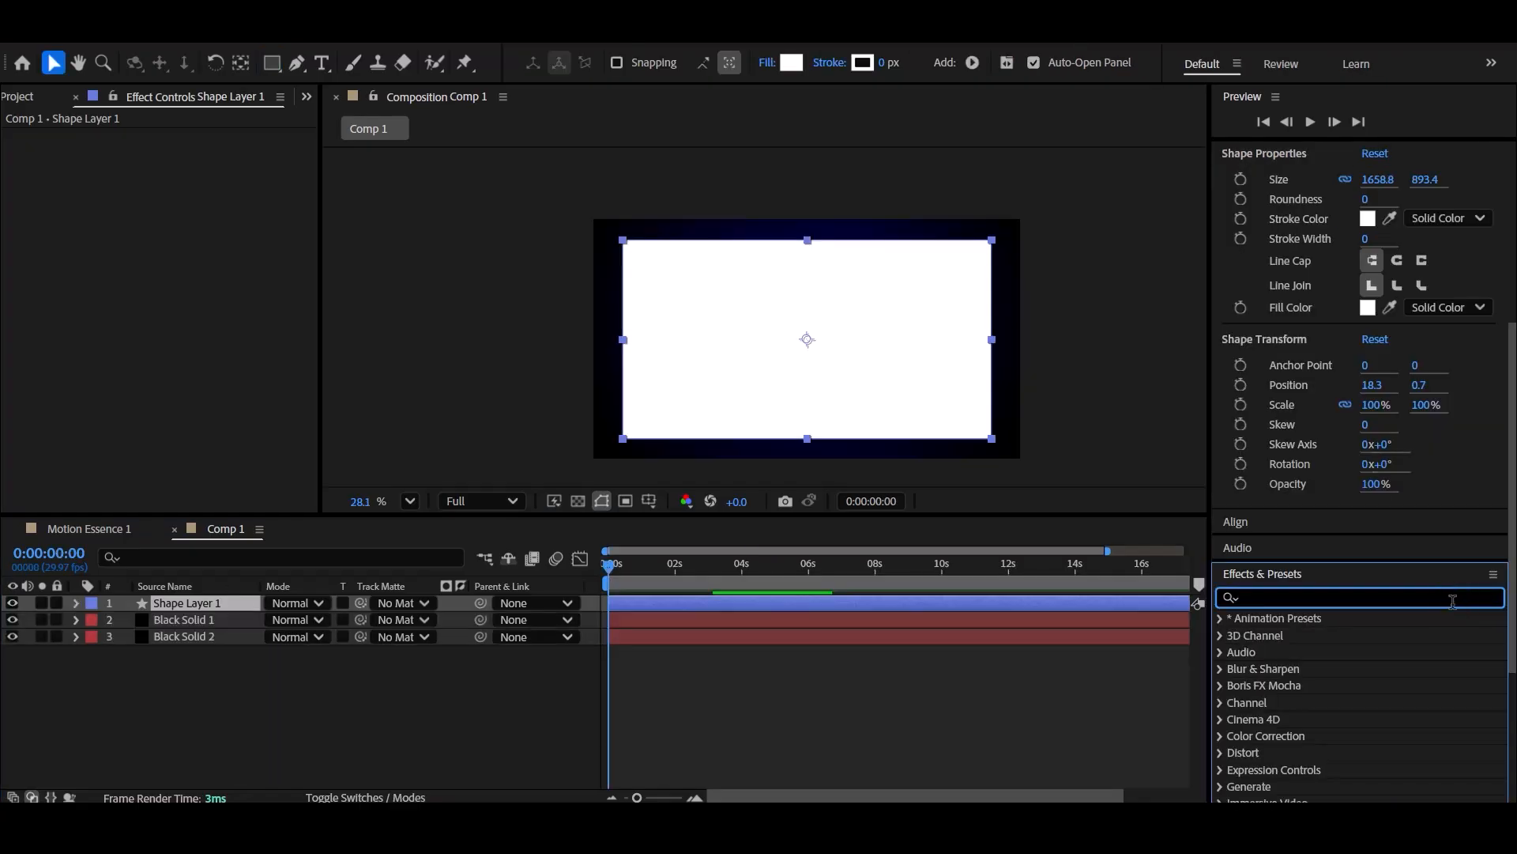
{"action": "type", "text": "4-"}
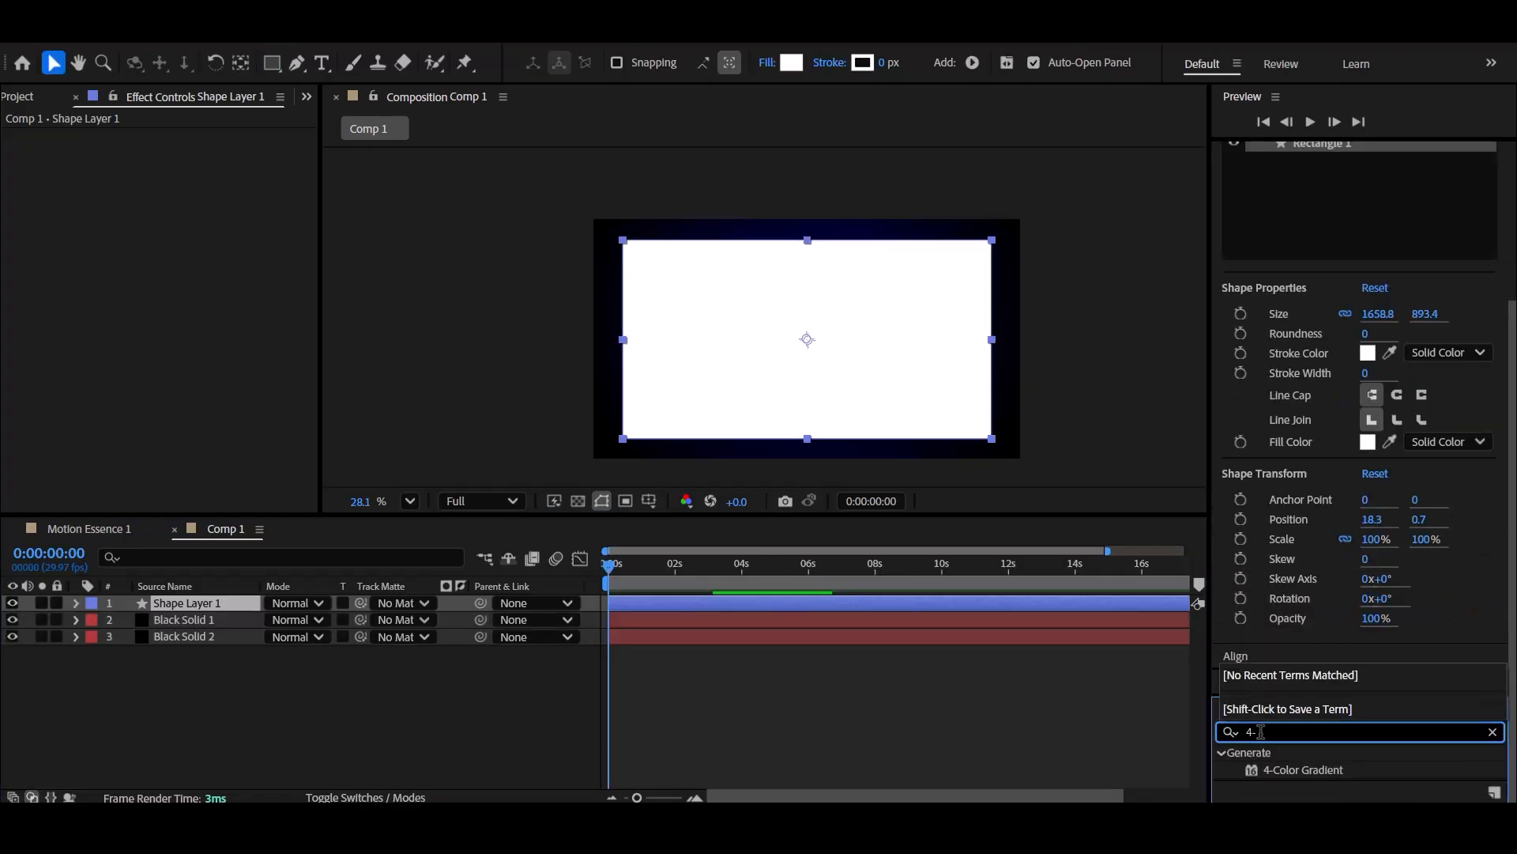
{"action": "left_click_drag", "start_coordinate": [1302, 777], "coordinate": [201, 603]}
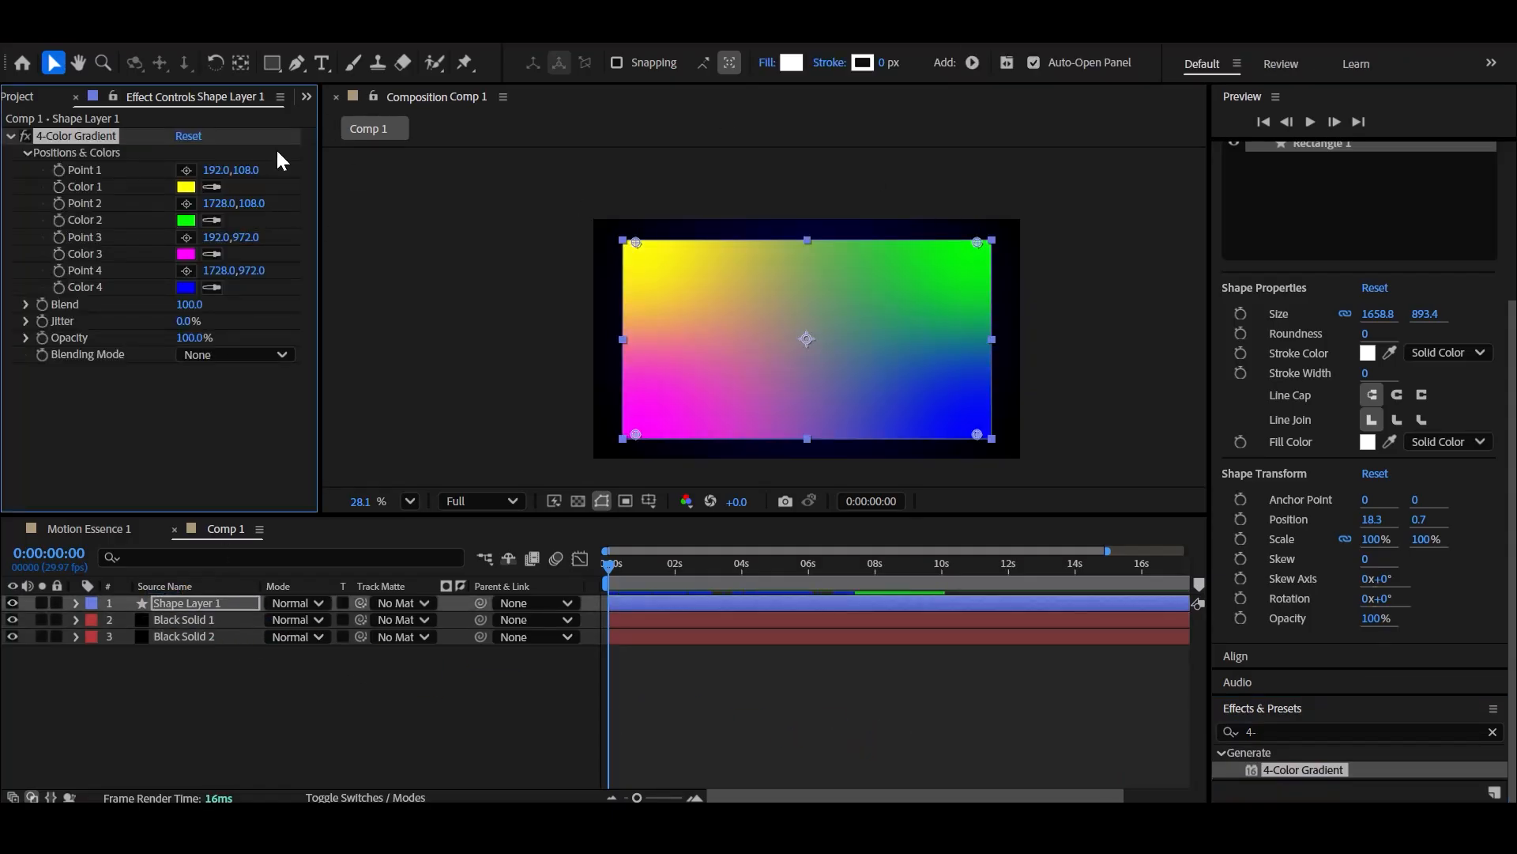
Set the rectangle gradient's Color 1 to dark gray 2E2E2E and its Color 2 to dark gray 343434.
{"action": "left_click", "coordinate": [187, 187]}
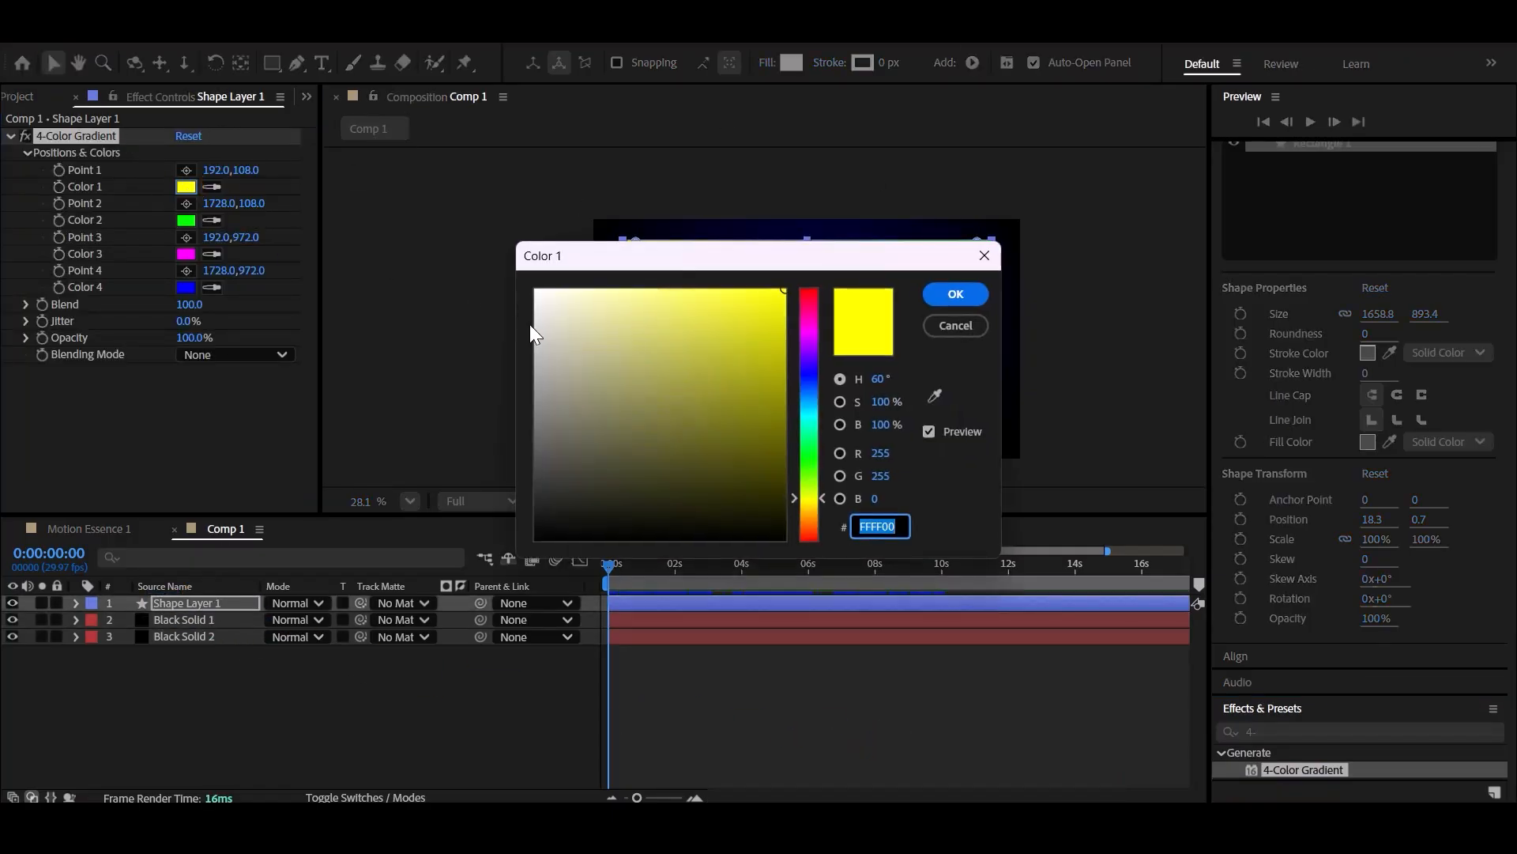
{"action": "left_click", "coordinate": [529, 494]}
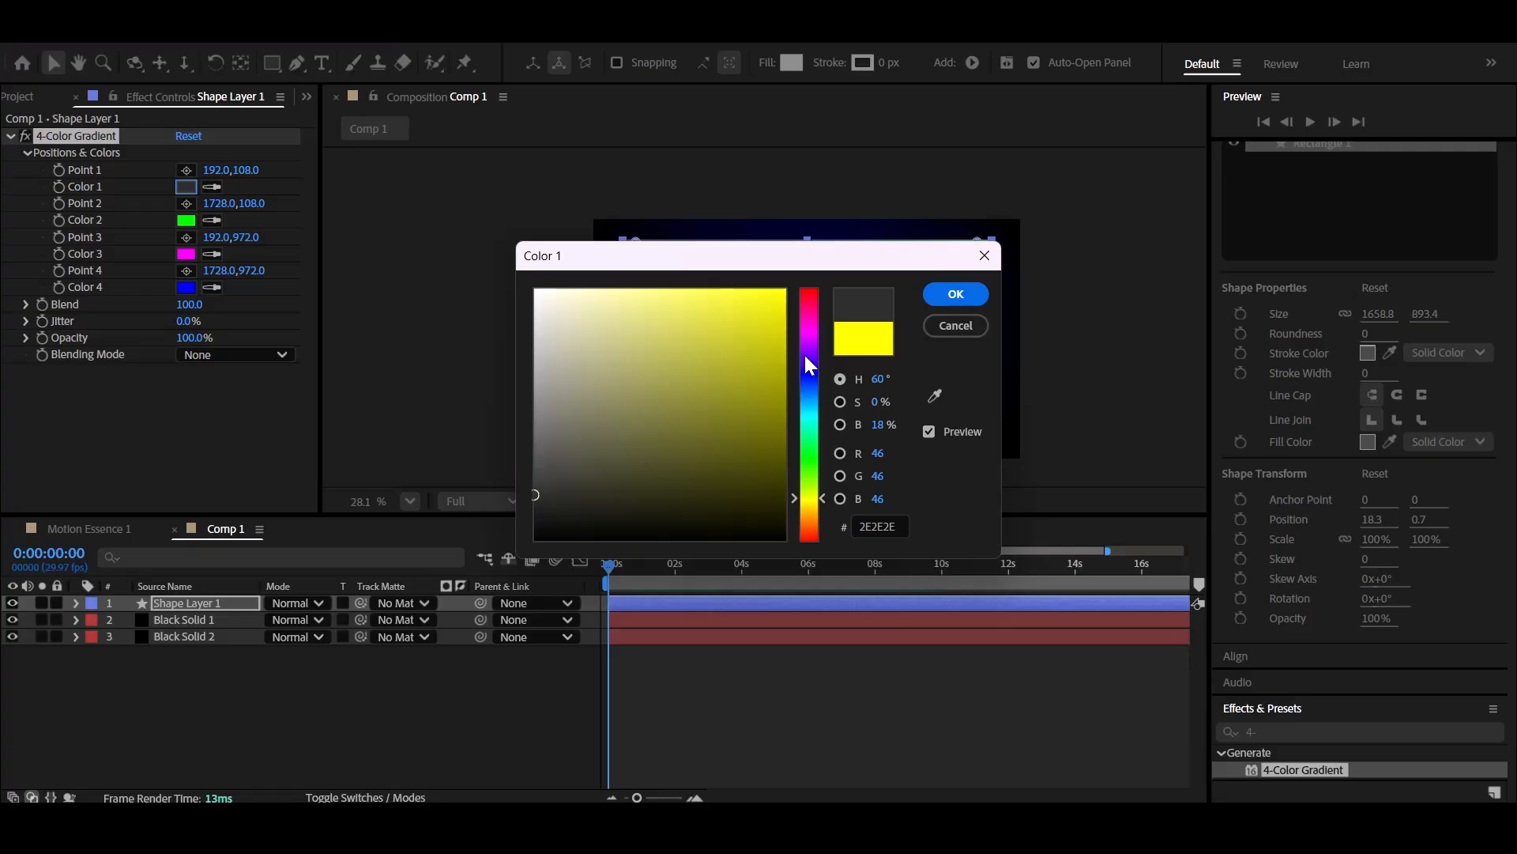
{"action": "left_click", "coordinate": [957, 294]}
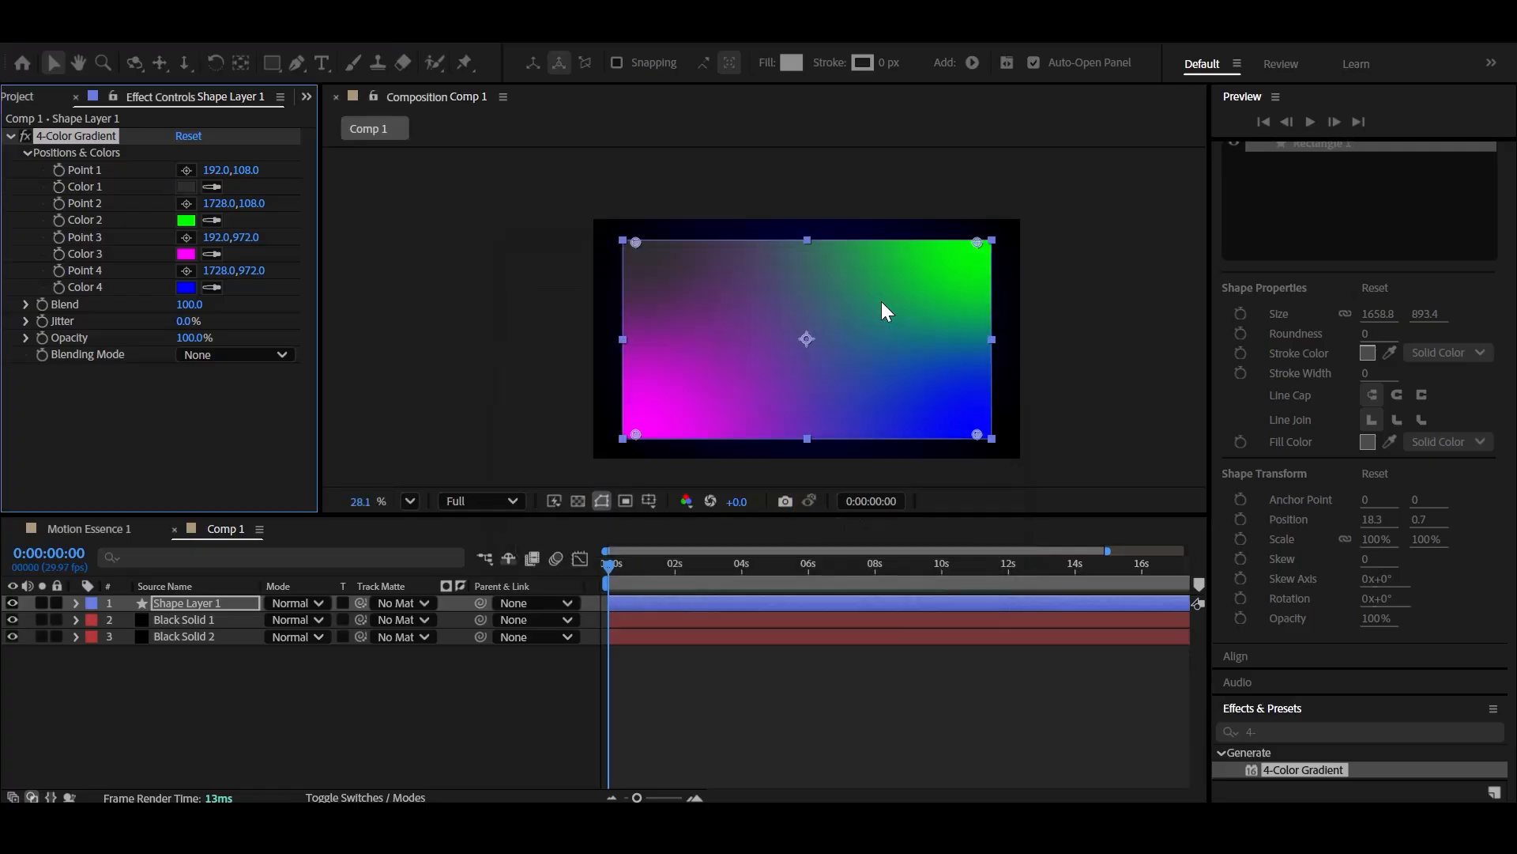
{"action": "left_click", "coordinate": [187, 220]}
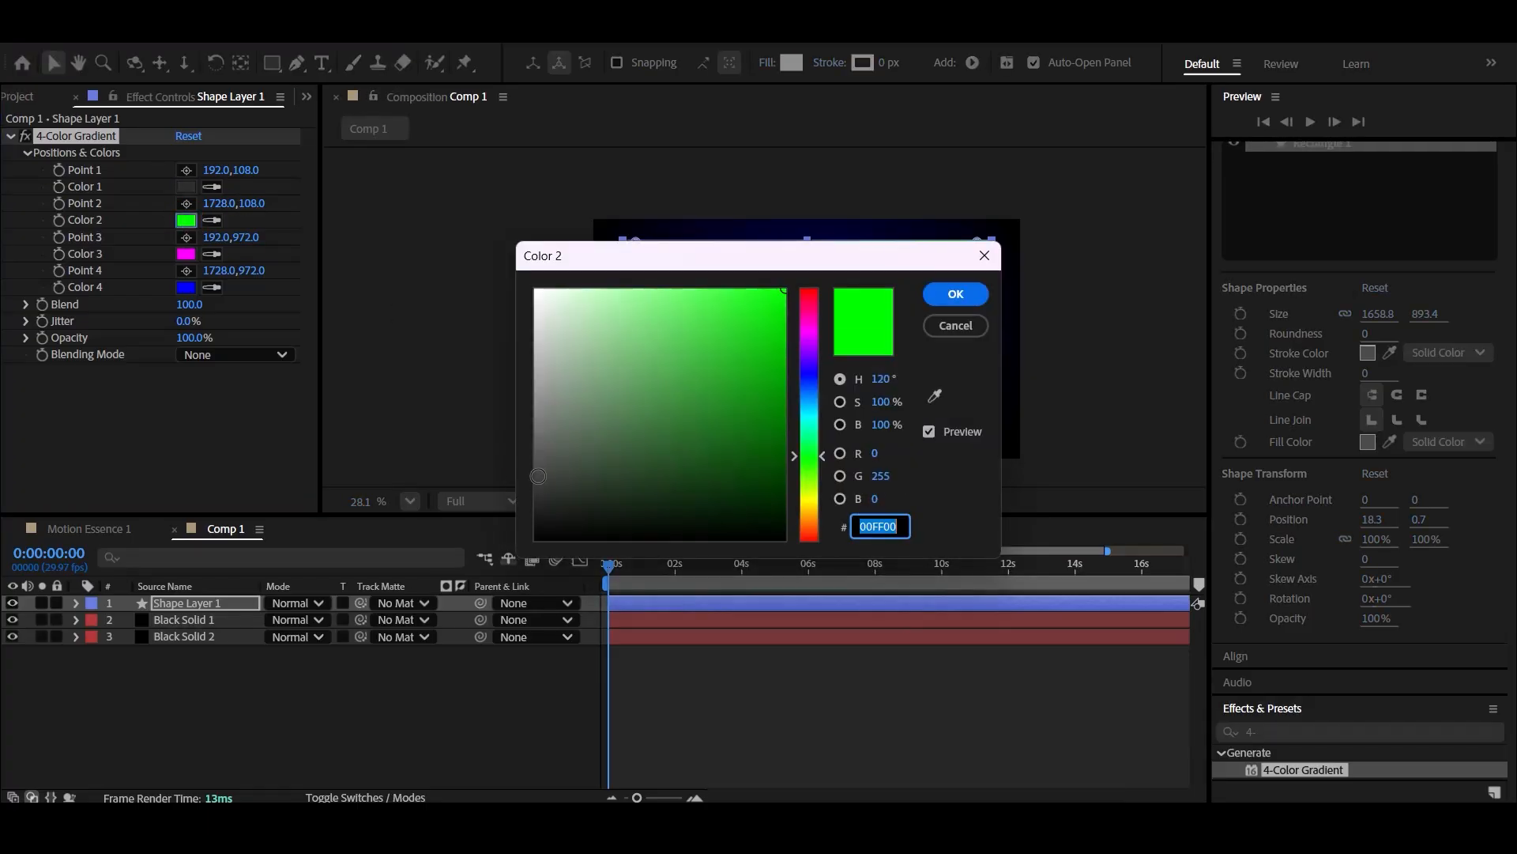
{"action": "left_click", "coordinate": [508, 491]}
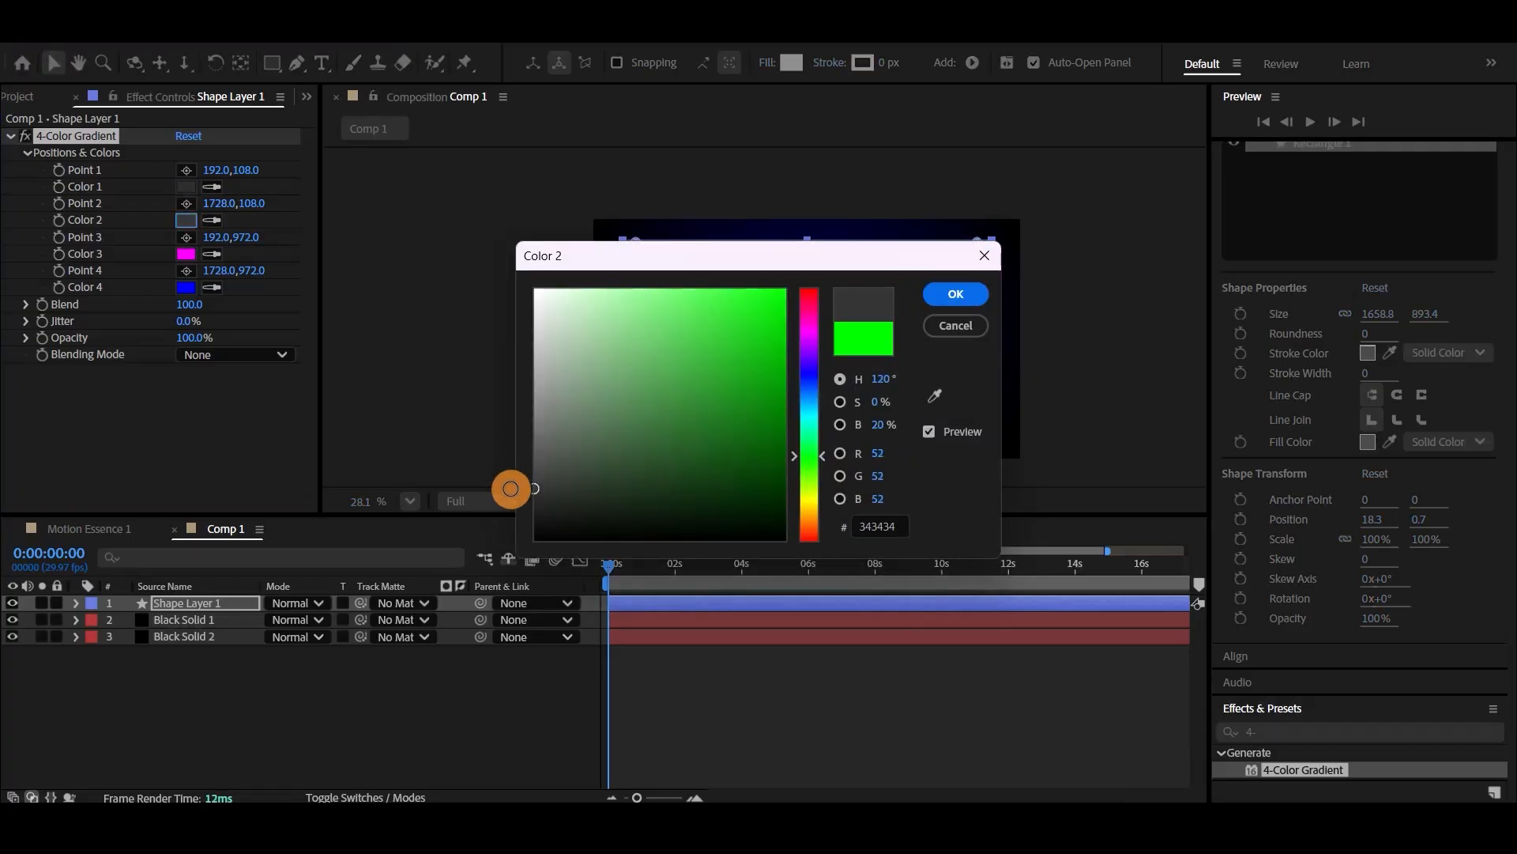
{"action": "left_click", "coordinate": [965, 301]}
Set the rectangle gradient's Color 3 to a dark neutral gray and its Color 4 to a dark gray with a slight red tint.
{"action": "left_click", "coordinate": [186, 254]}
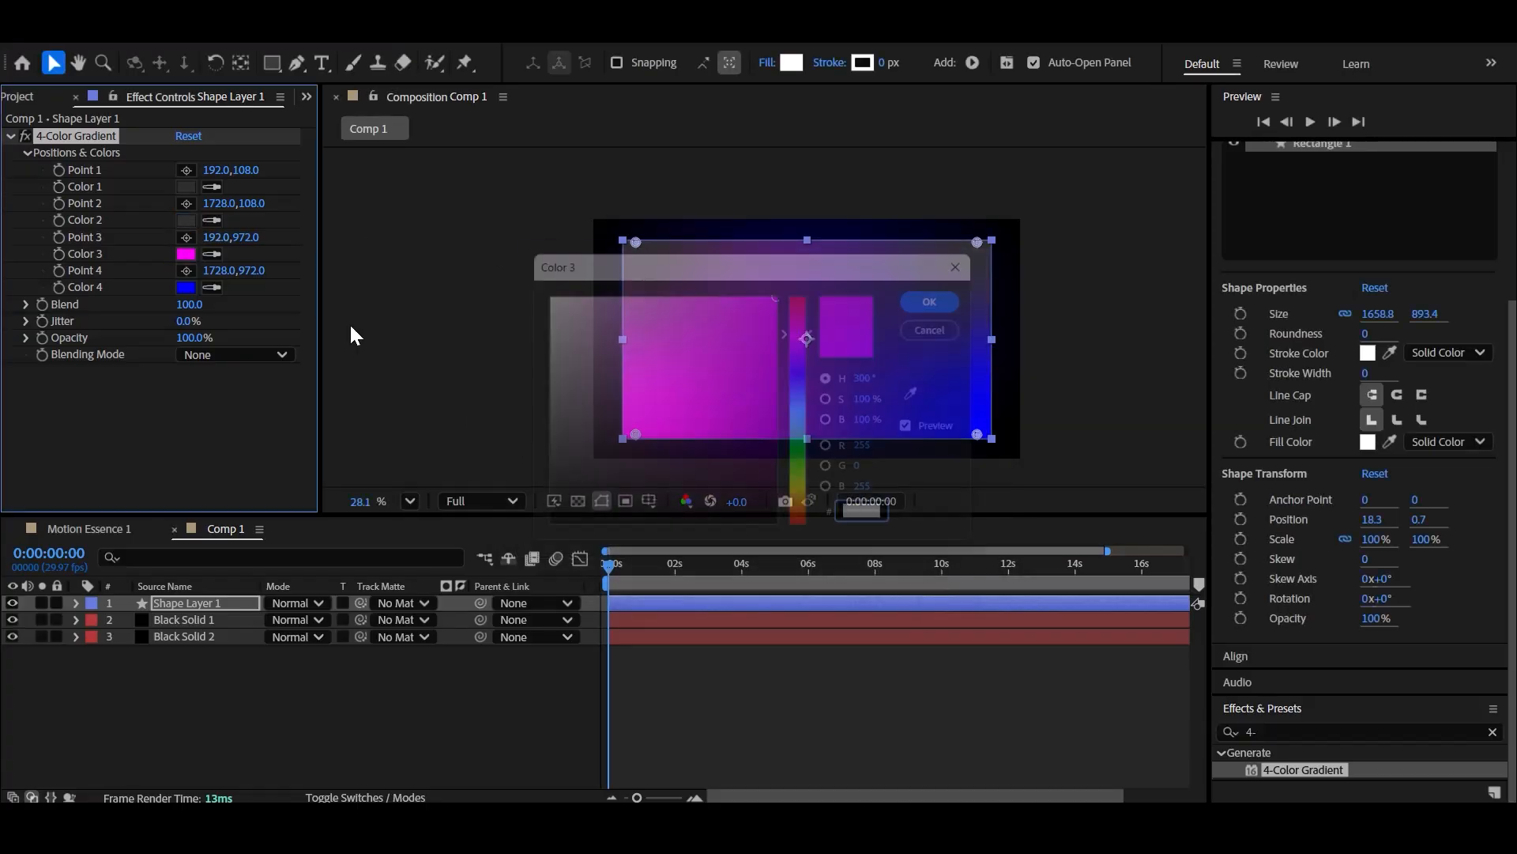
{"action": "left_click", "coordinate": [539, 464]}
{"action": "left_click_drag", "start_coordinate": [539, 465], "coordinate": [510, 501]}
{"action": "left_click", "coordinate": [952, 297]}
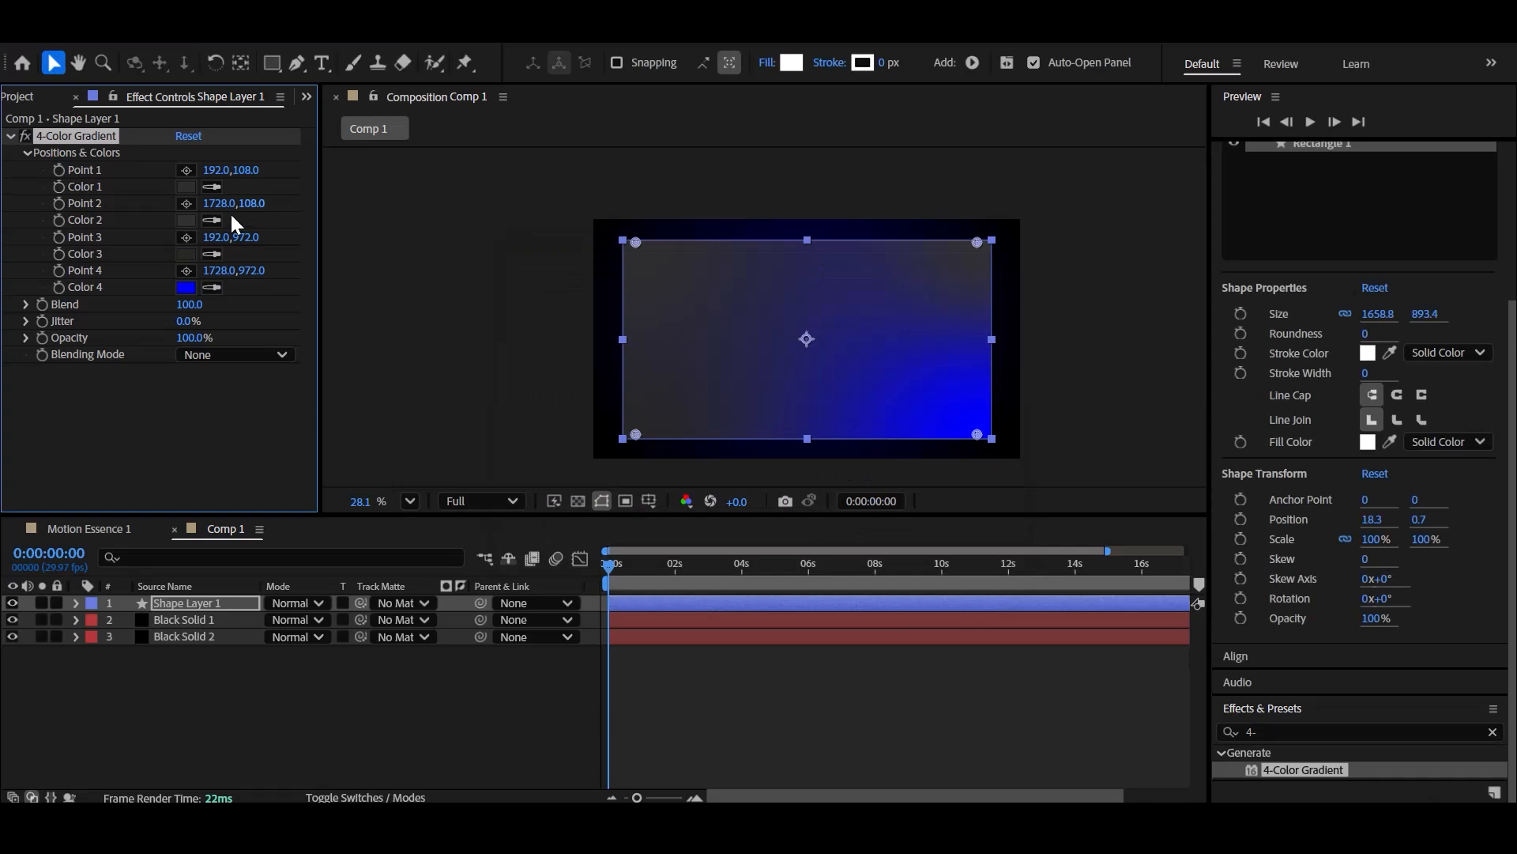
{"action": "left_click", "coordinate": [186, 287]}
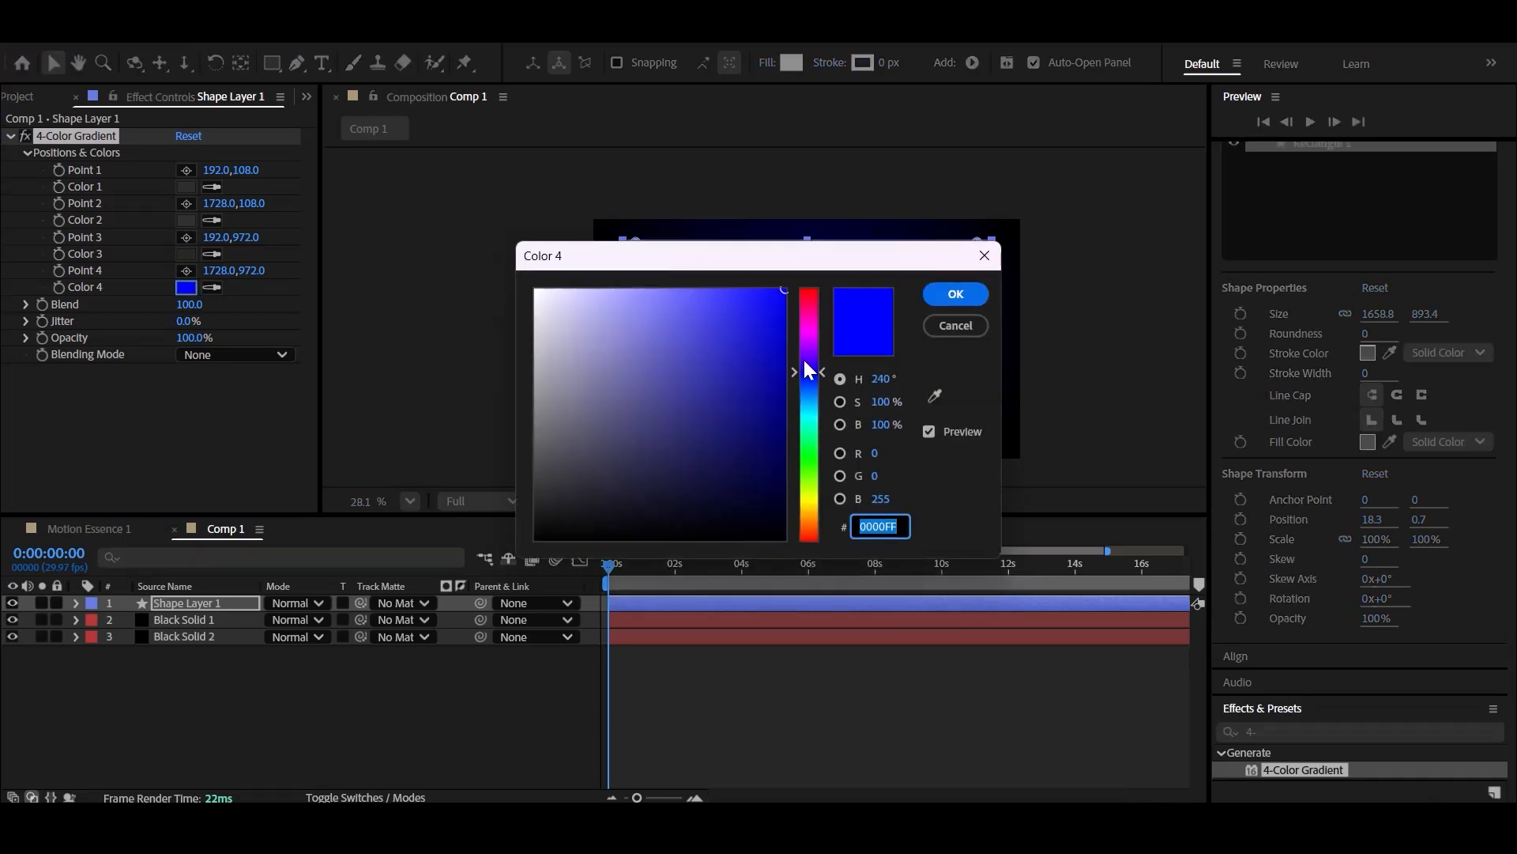
{"action": "left_click_drag", "start_coordinate": [810, 370], "coordinate": [813, 543]}
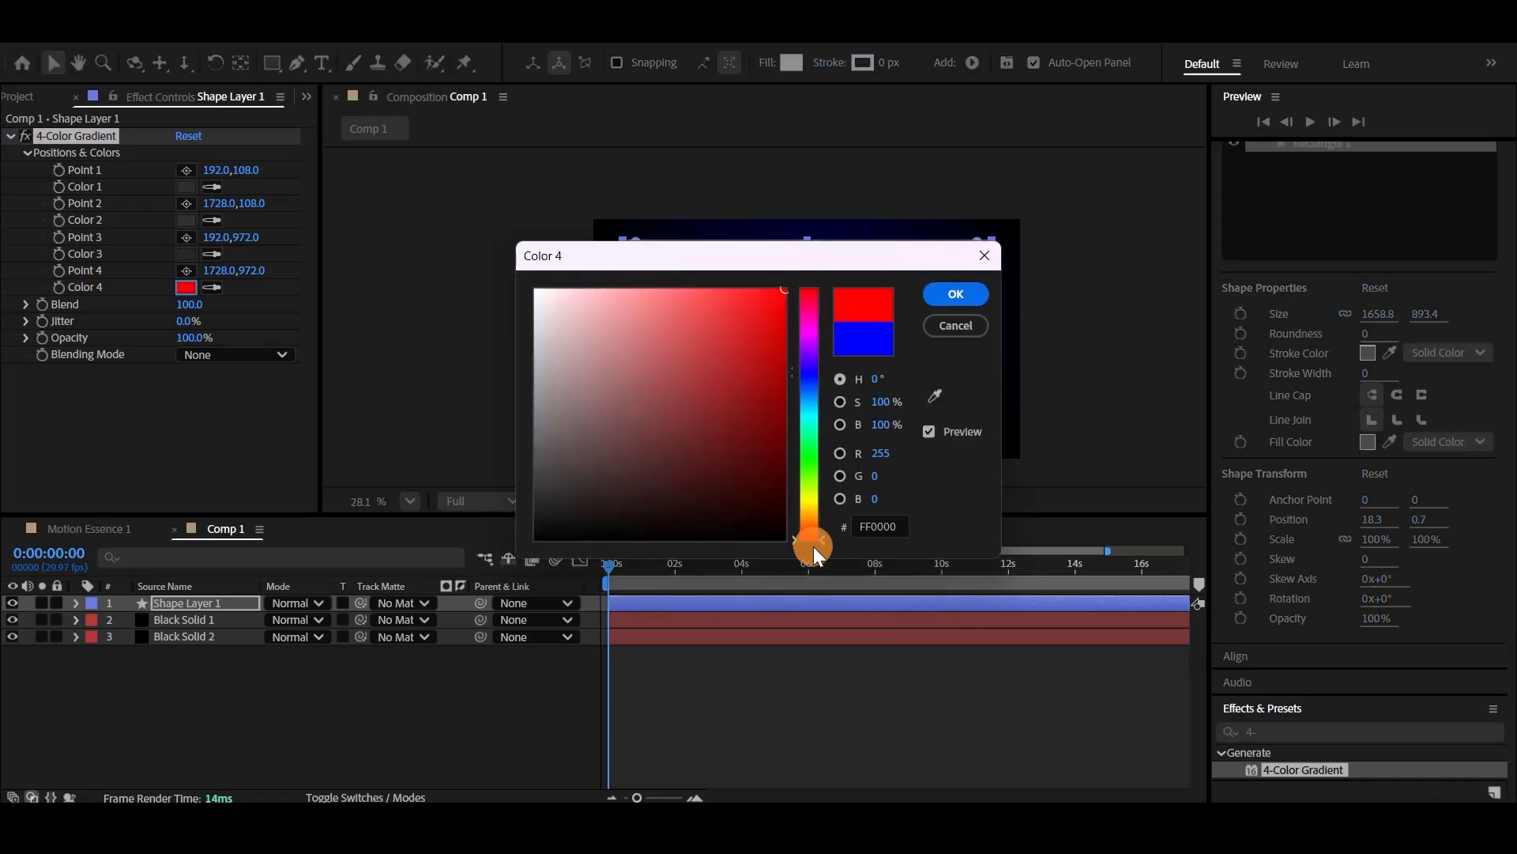
{"action": "left_click", "coordinate": [552, 487]}
{"action": "left_click", "coordinate": [950, 298]}
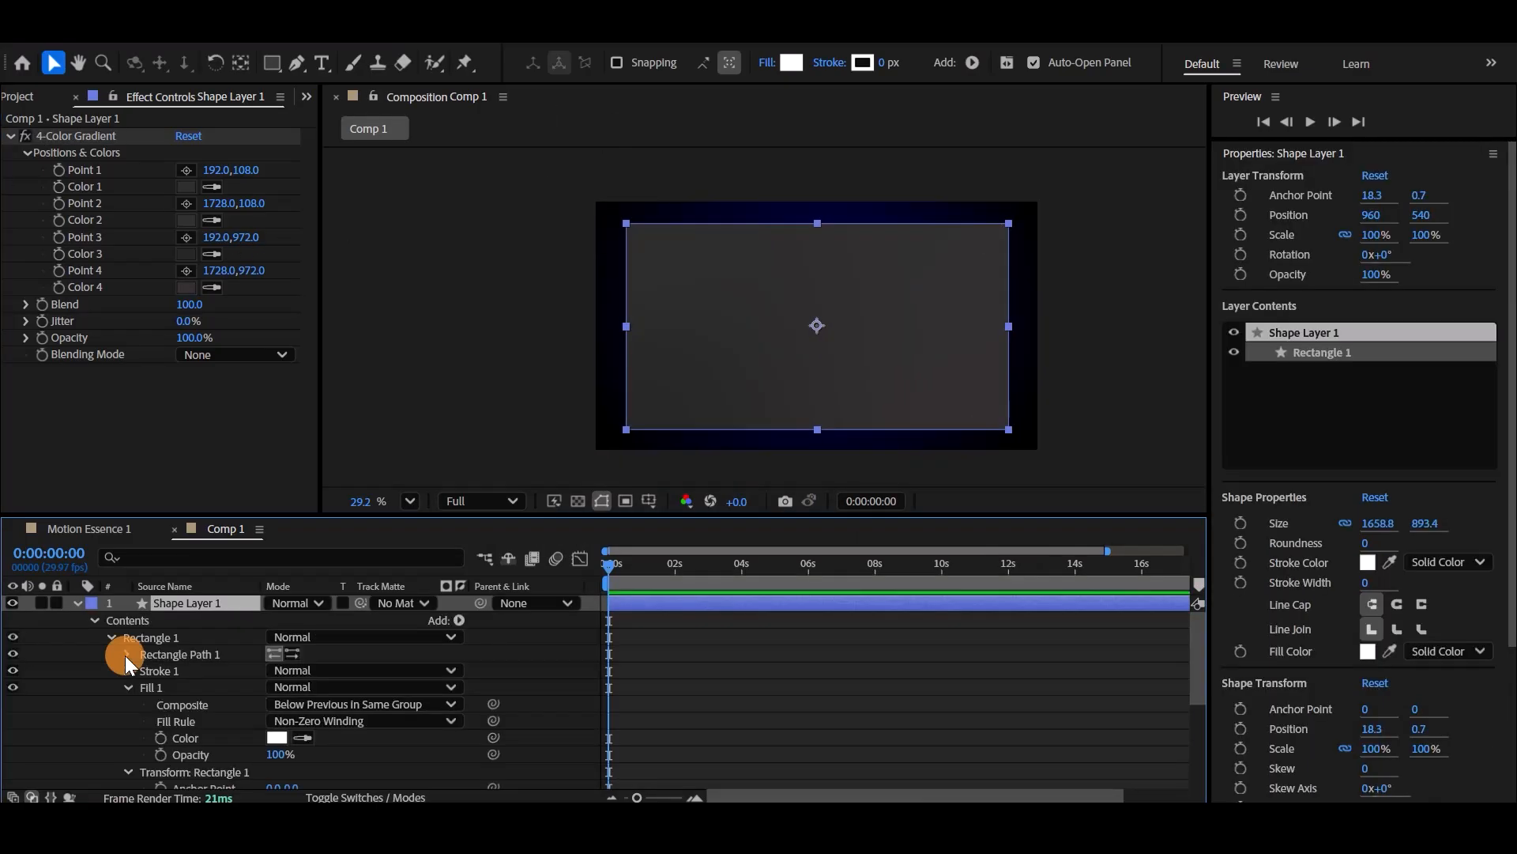
Set the Roundness of the rectangle path on Shape Layer 1 to 38 and inspect a rounded corner up close.
{"action": "left_click", "coordinate": [128, 654]}
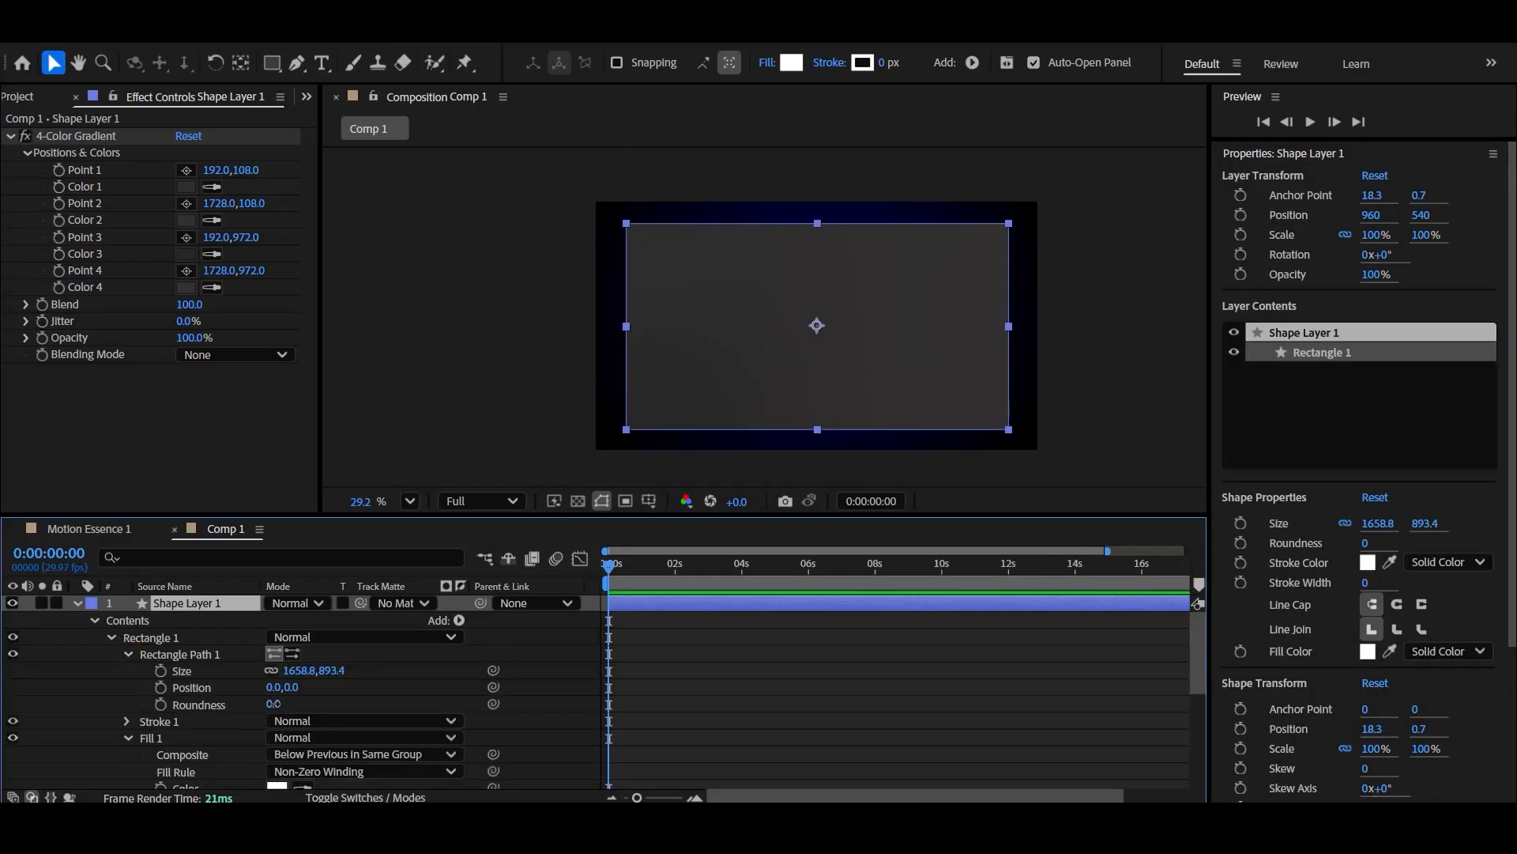
{"action": "left_click_drag", "start_coordinate": [273, 702], "coordinate": [322, 717]}
{"action": "left_click", "coordinate": [841, 633]}
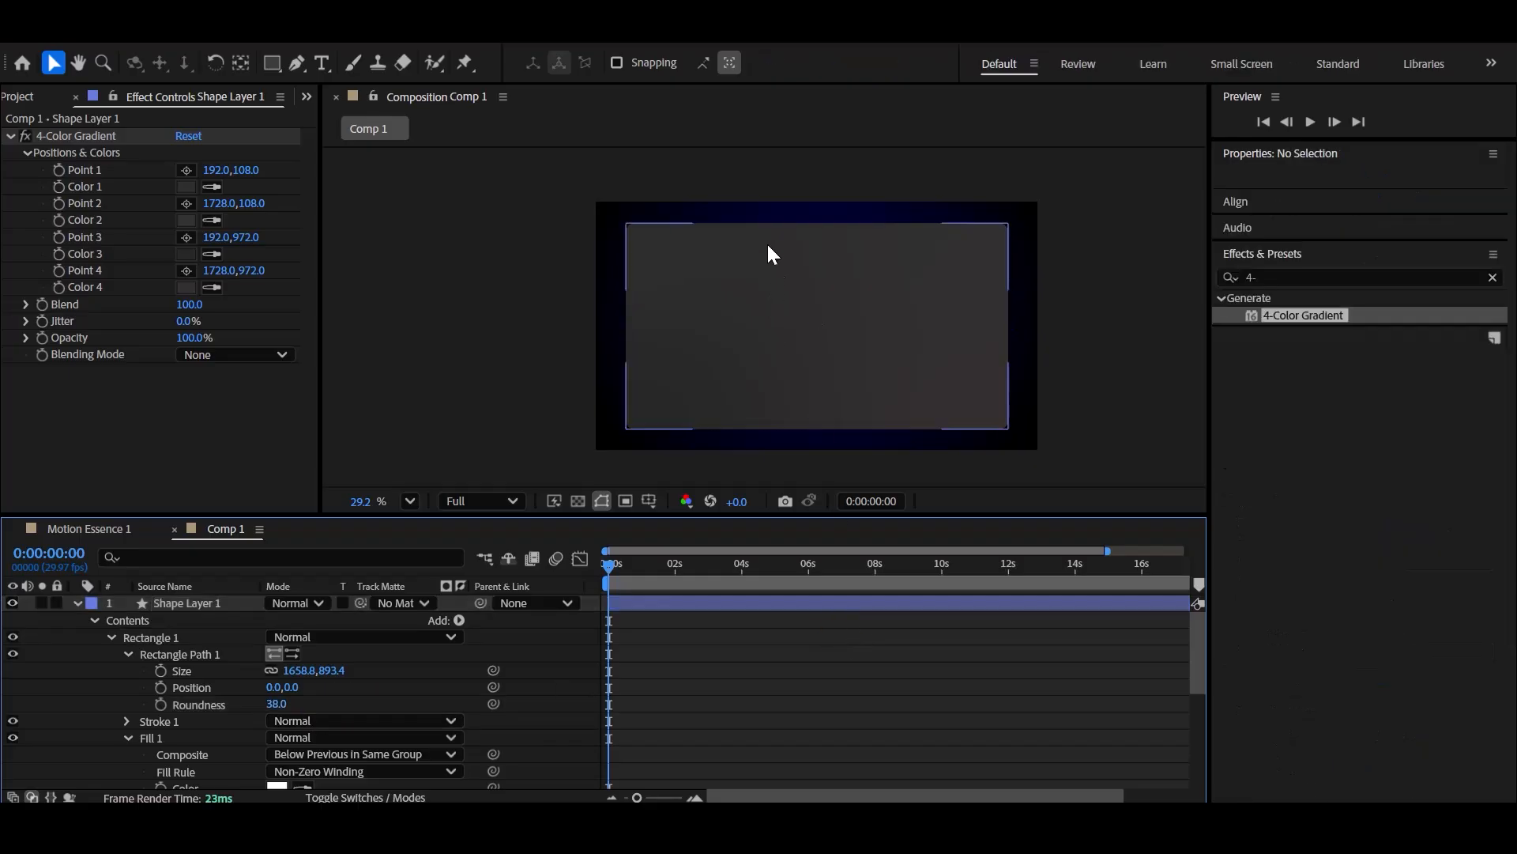
{"action": "scroll", "coordinate": [848, 262], "scroll_direction": "up", "scroll_amount": 2}
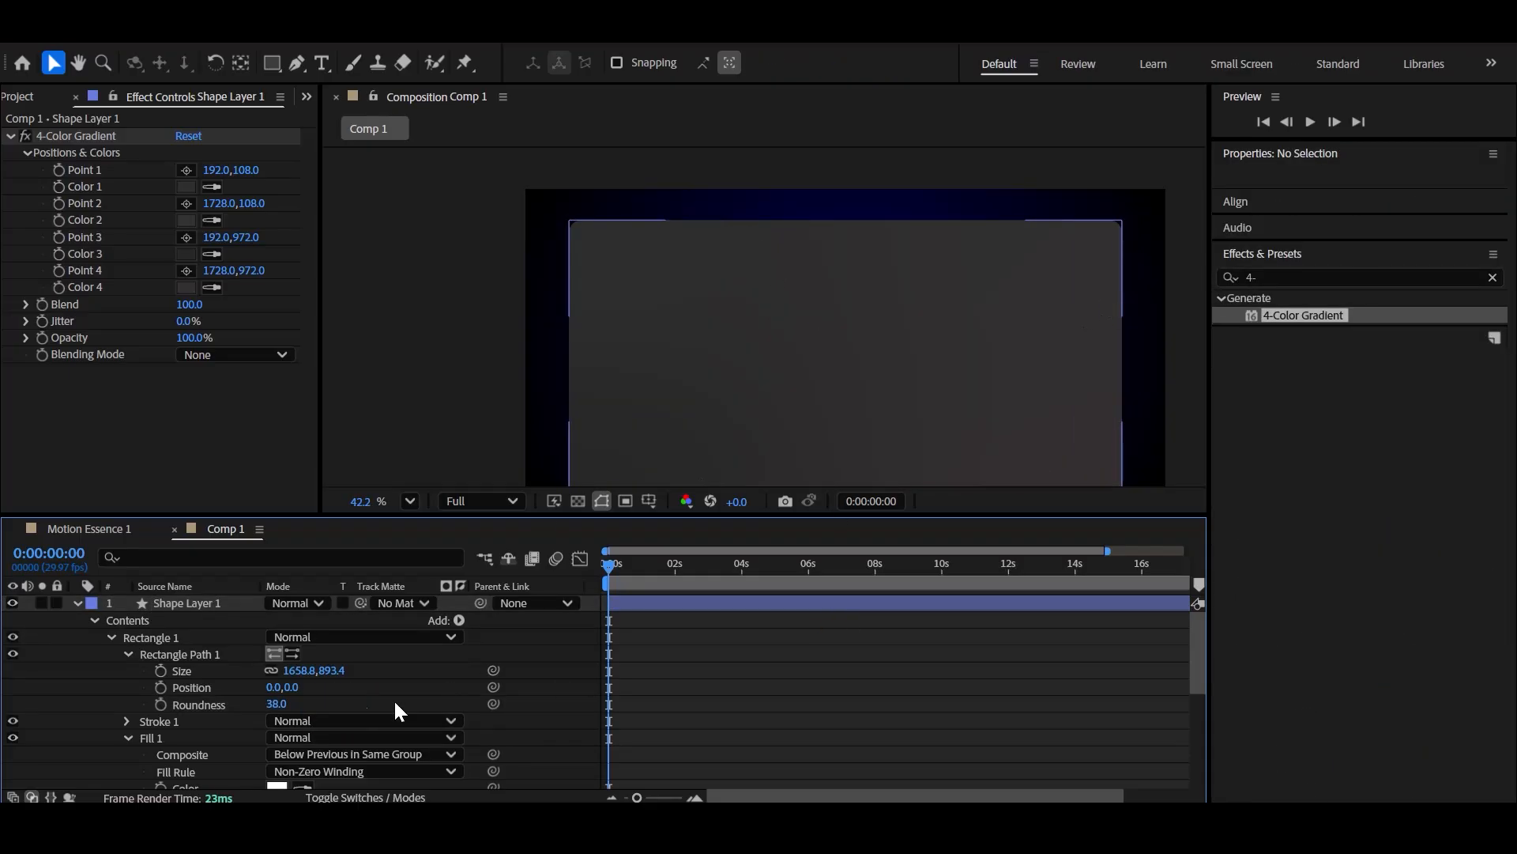
{"action": "scroll", "coordinate": [594, 303], "scroll_direction": "up", "scroll_amount": 3}
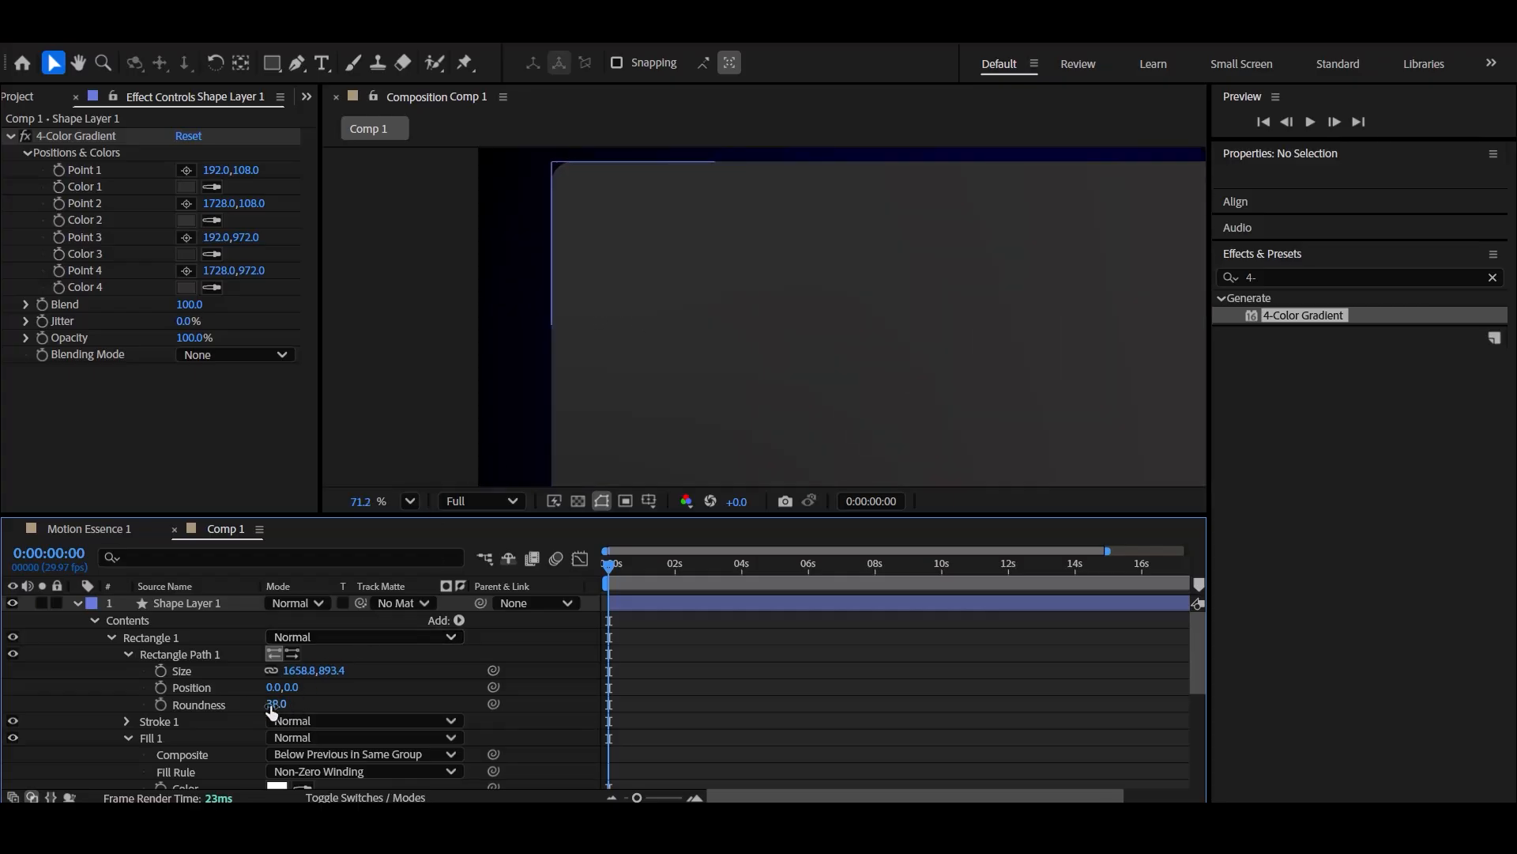
Set the Roundness of the rectangle path on Shape Layer 1 to 42 and collapse the layer's properties.
{"action": "left_click_drag", "start_coordinate": [273, 704], "coordinate": [277, 704]}
{"action": "left_click", "coordinate": [823, 720]}
{"action": "scroll", "coordinate": [787, 316], "scroll_direction": "down", "scroll_amount": 5}
{"action": "left_click", "coordinate": [77, 603]}
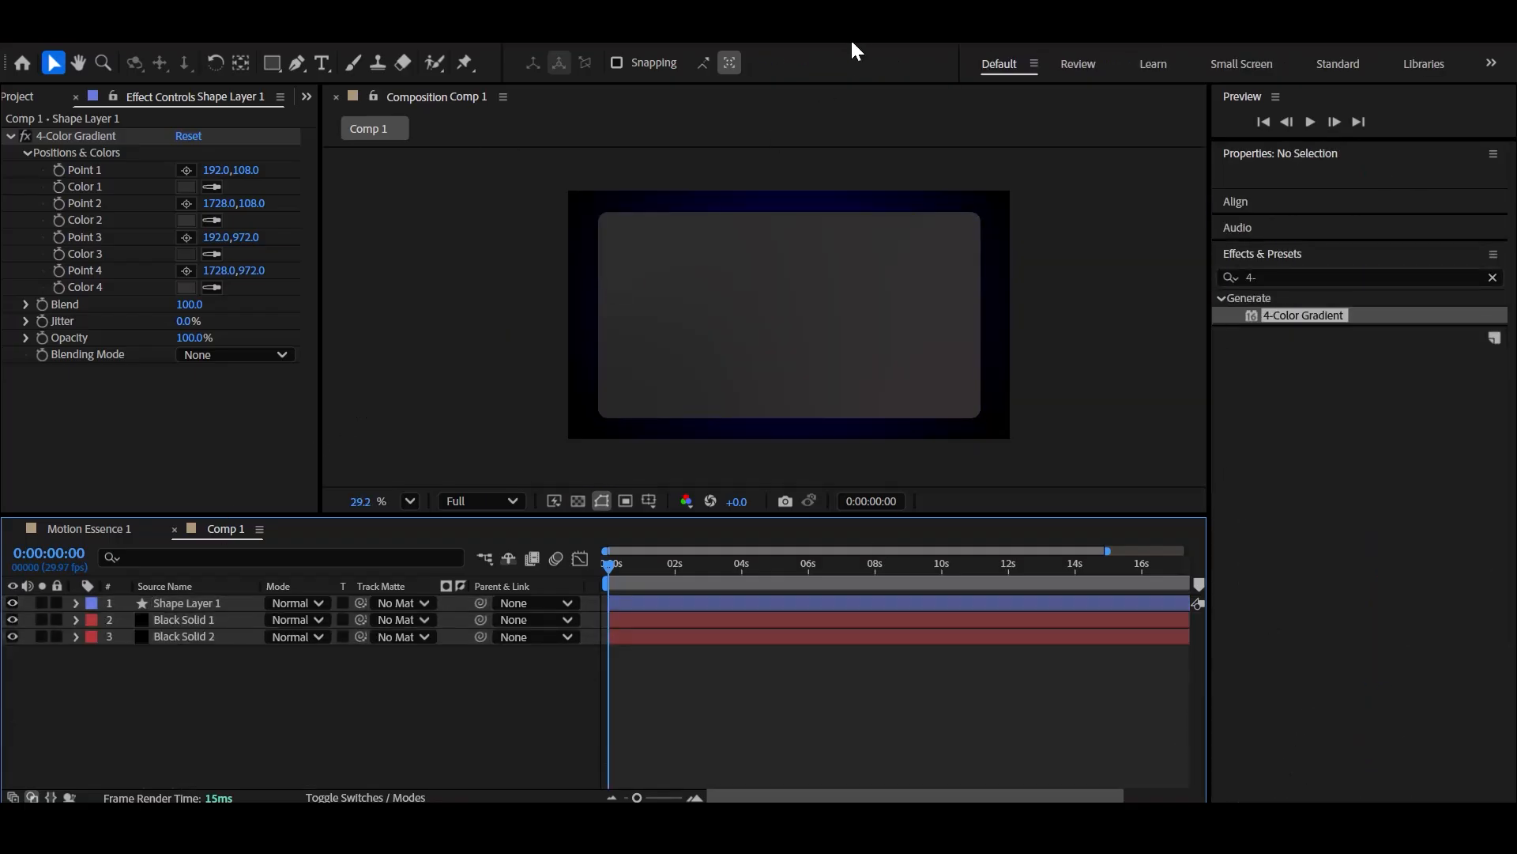
Rename the two background layers, Black Solid 2 and Black Solid 1, both to bg.
{"action": "left_click", "coordinate": [199, 637]}
{"action": "key", "text": "Return"}
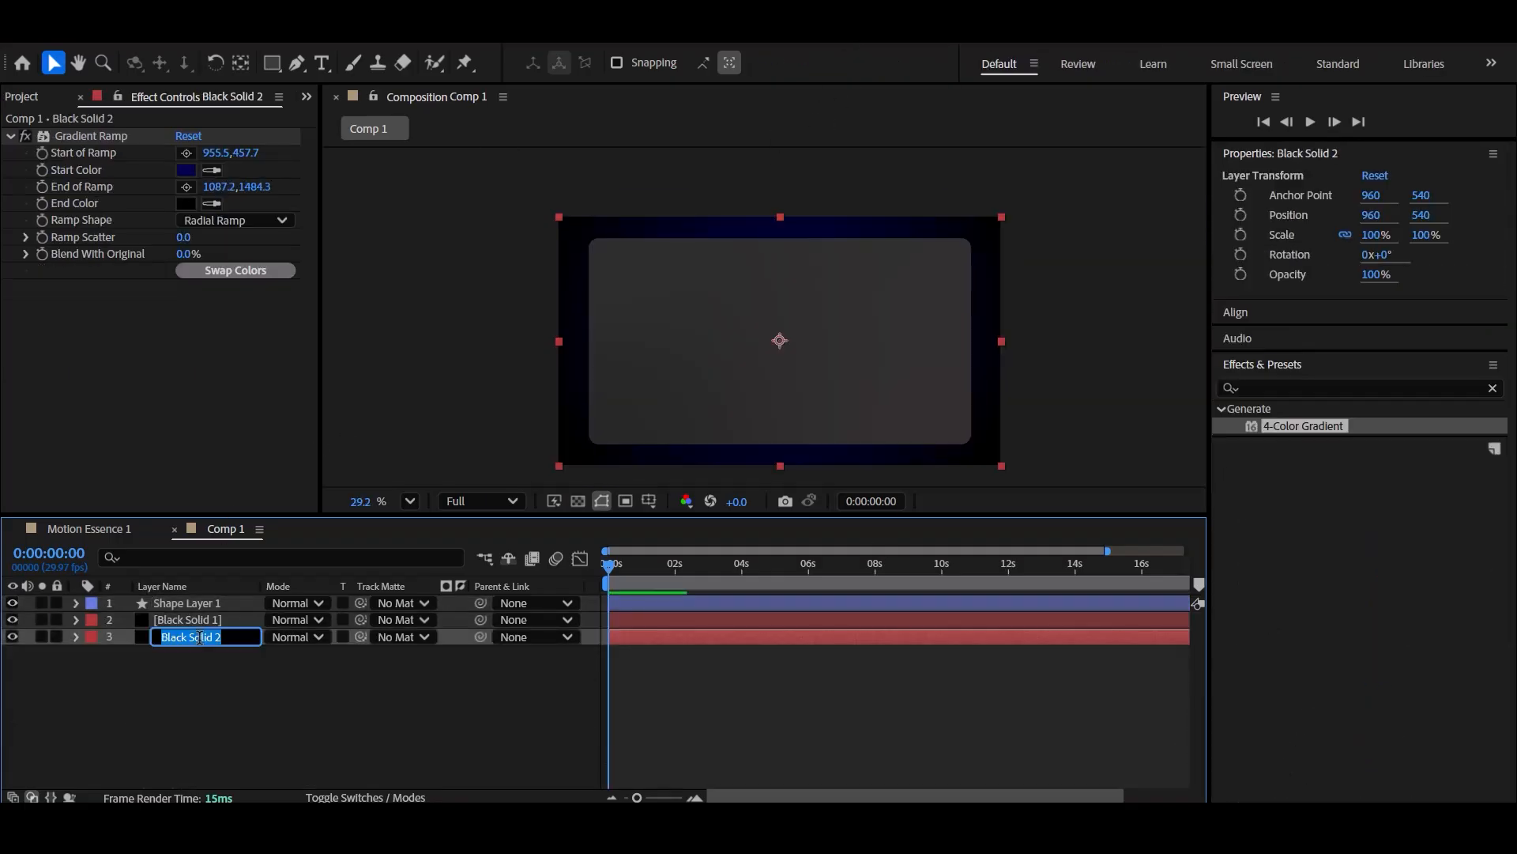
{"action": "type", "text": "bg"}
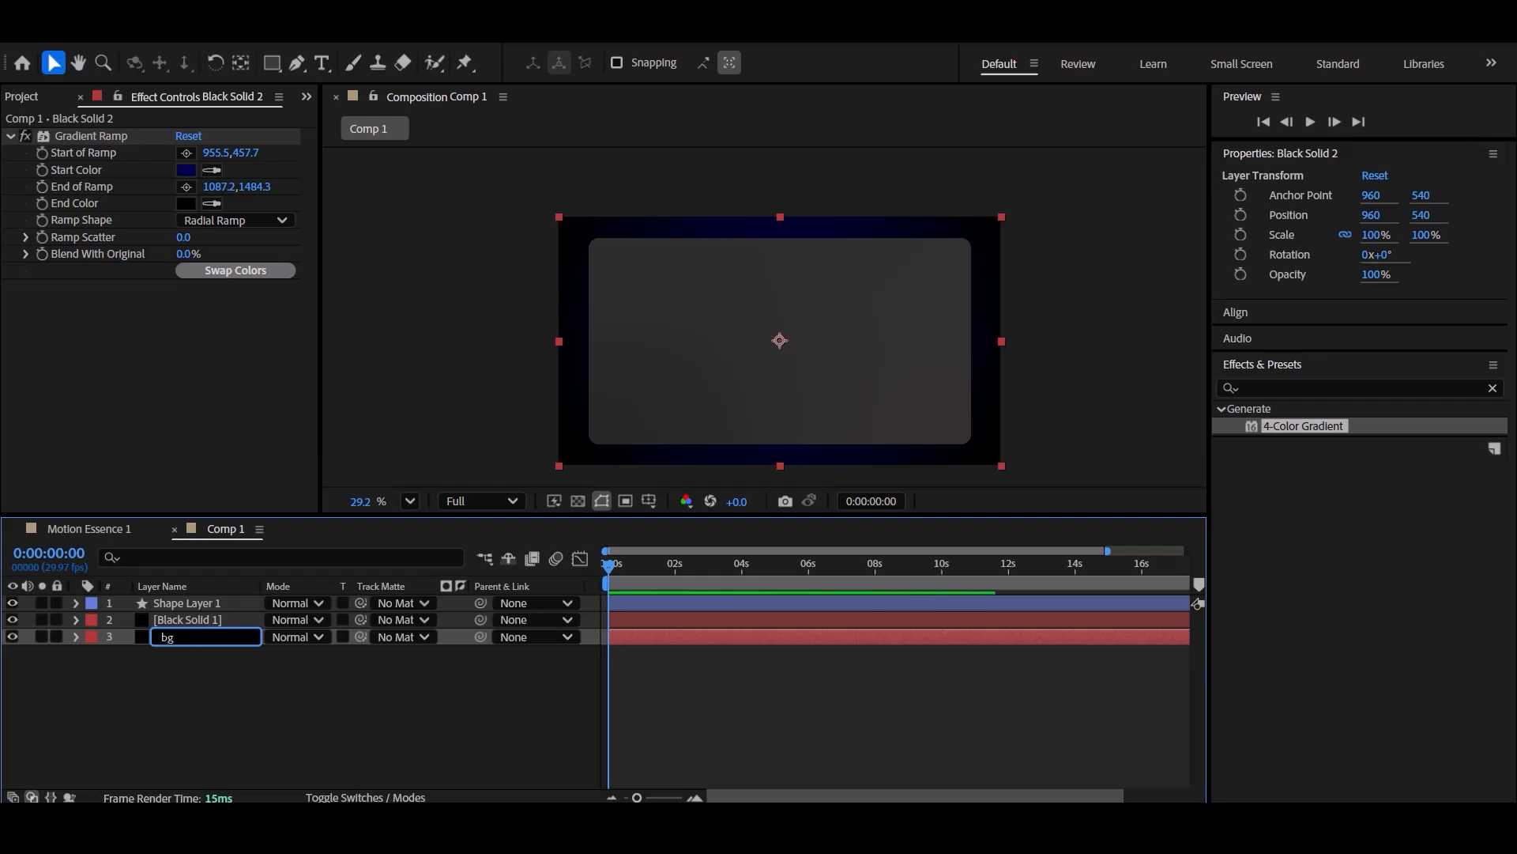
{"action": "left_click", "coordinate": [184, 656]}
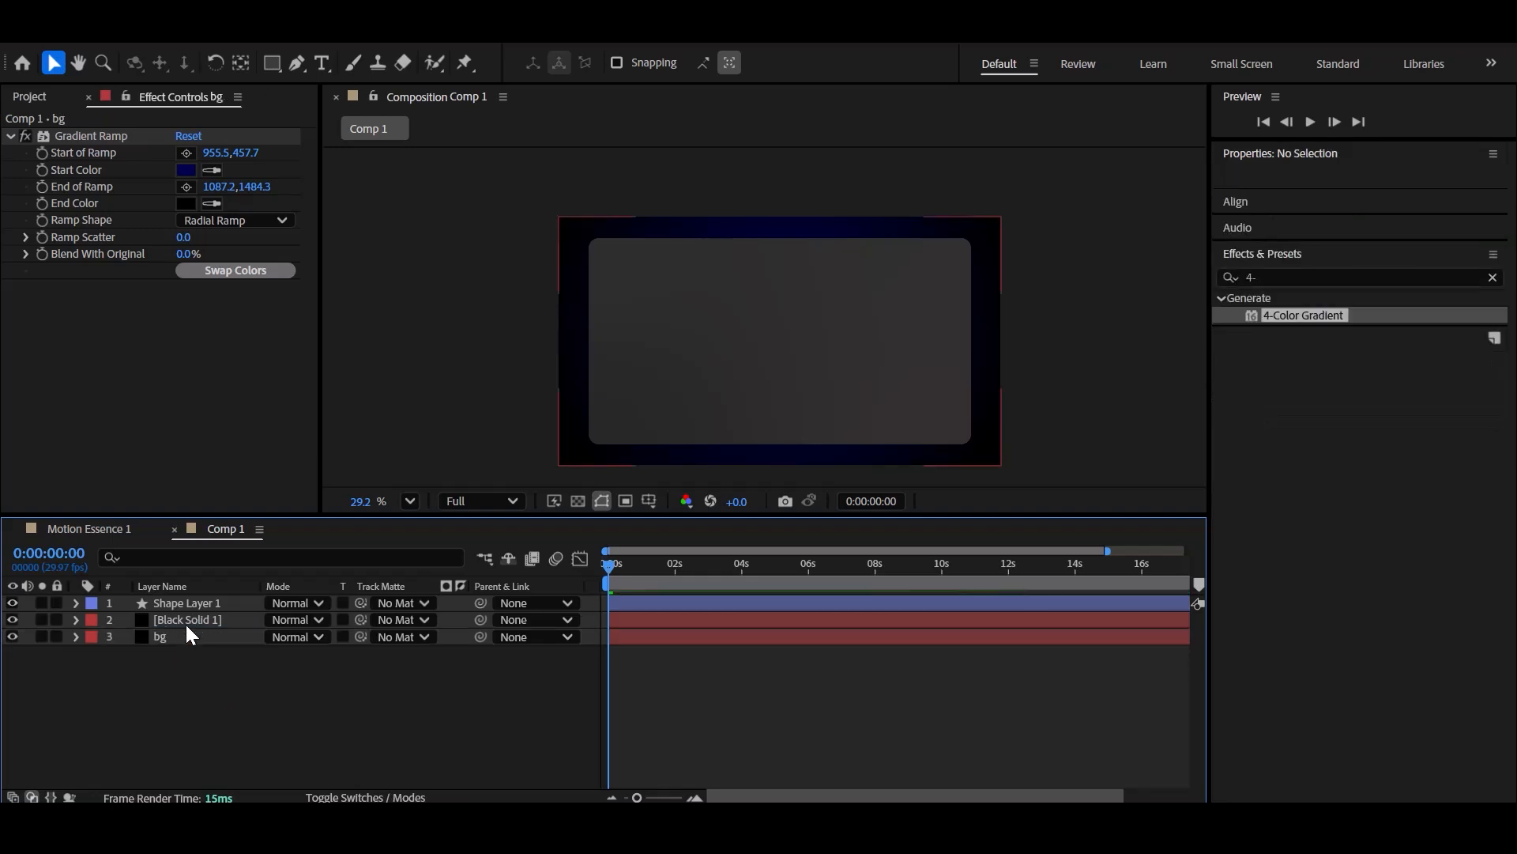
{"action": "left_click", "coordinate": [187, 618]}
{"action": "key", "text": "Return"}
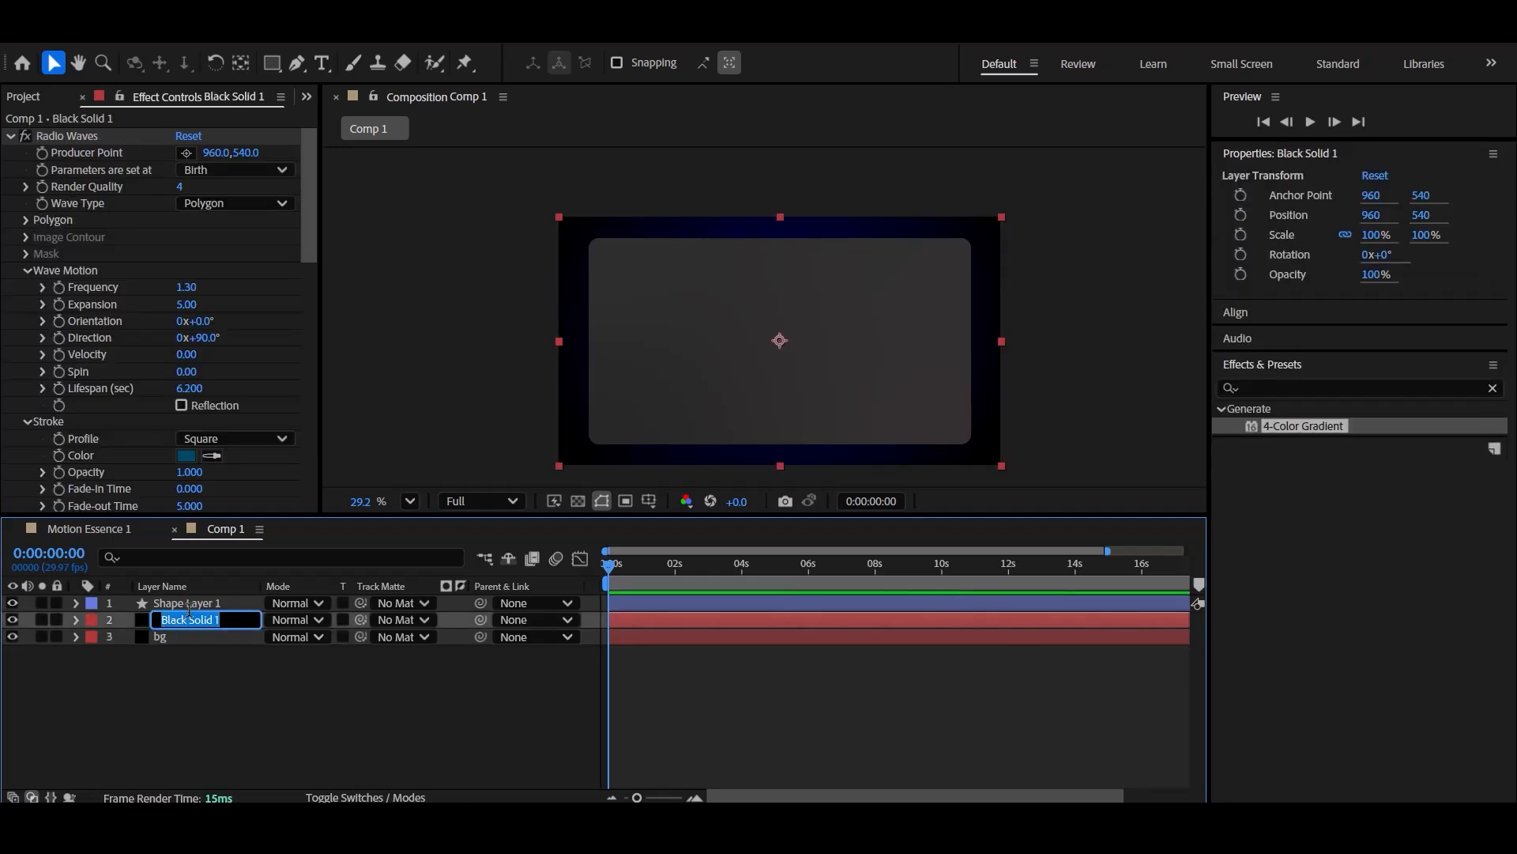
{"action": "type", "text": "bg"}
{"action": "left_click", "coordinate": [197, 713]}
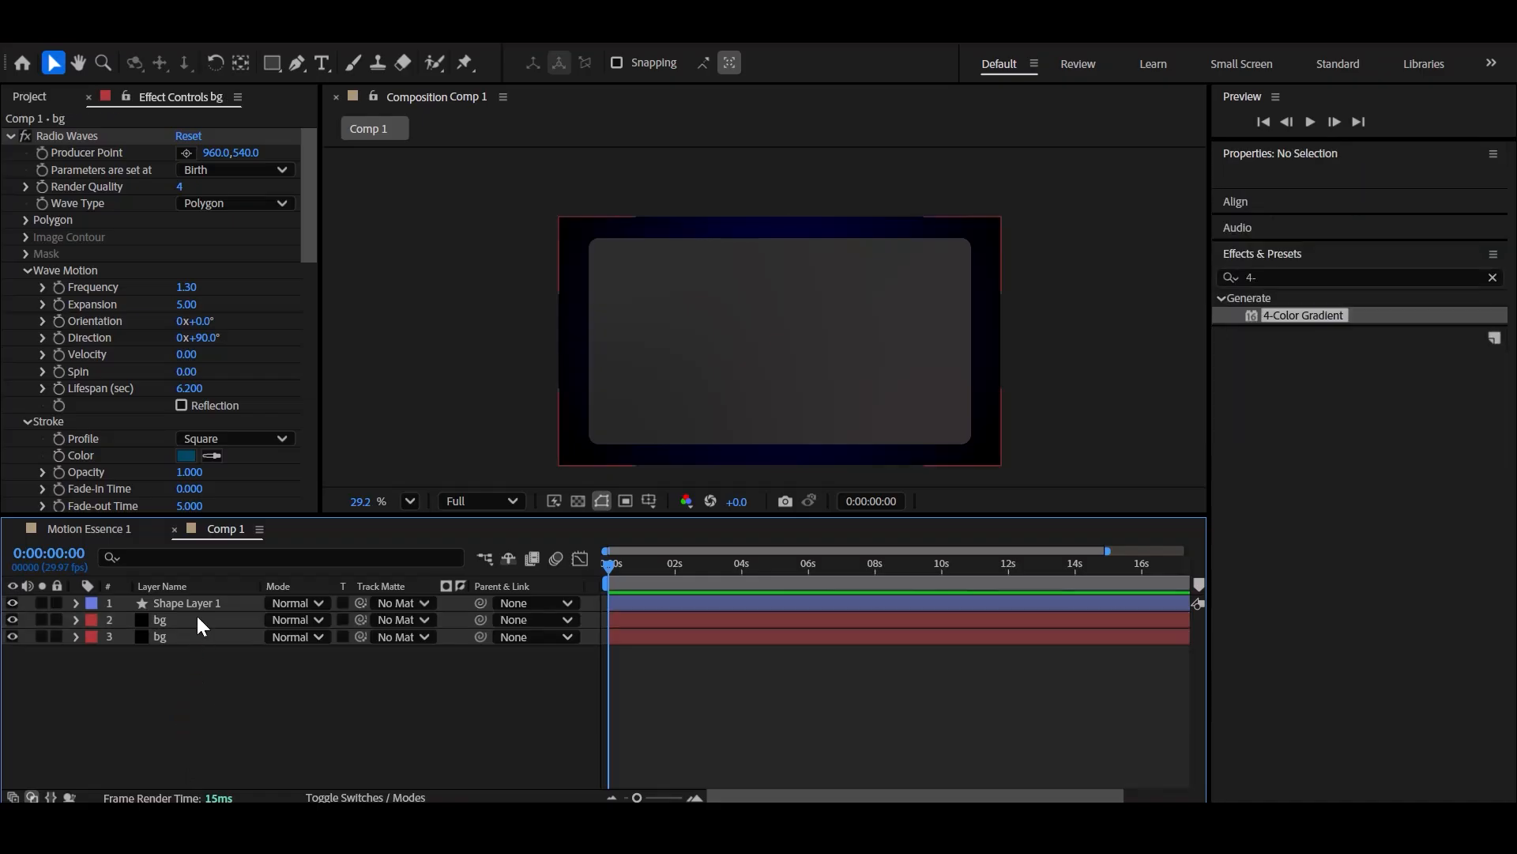
Rename Shape Layer 1 to box.
{"action": "left_click", "coordinate": [193, 604]}
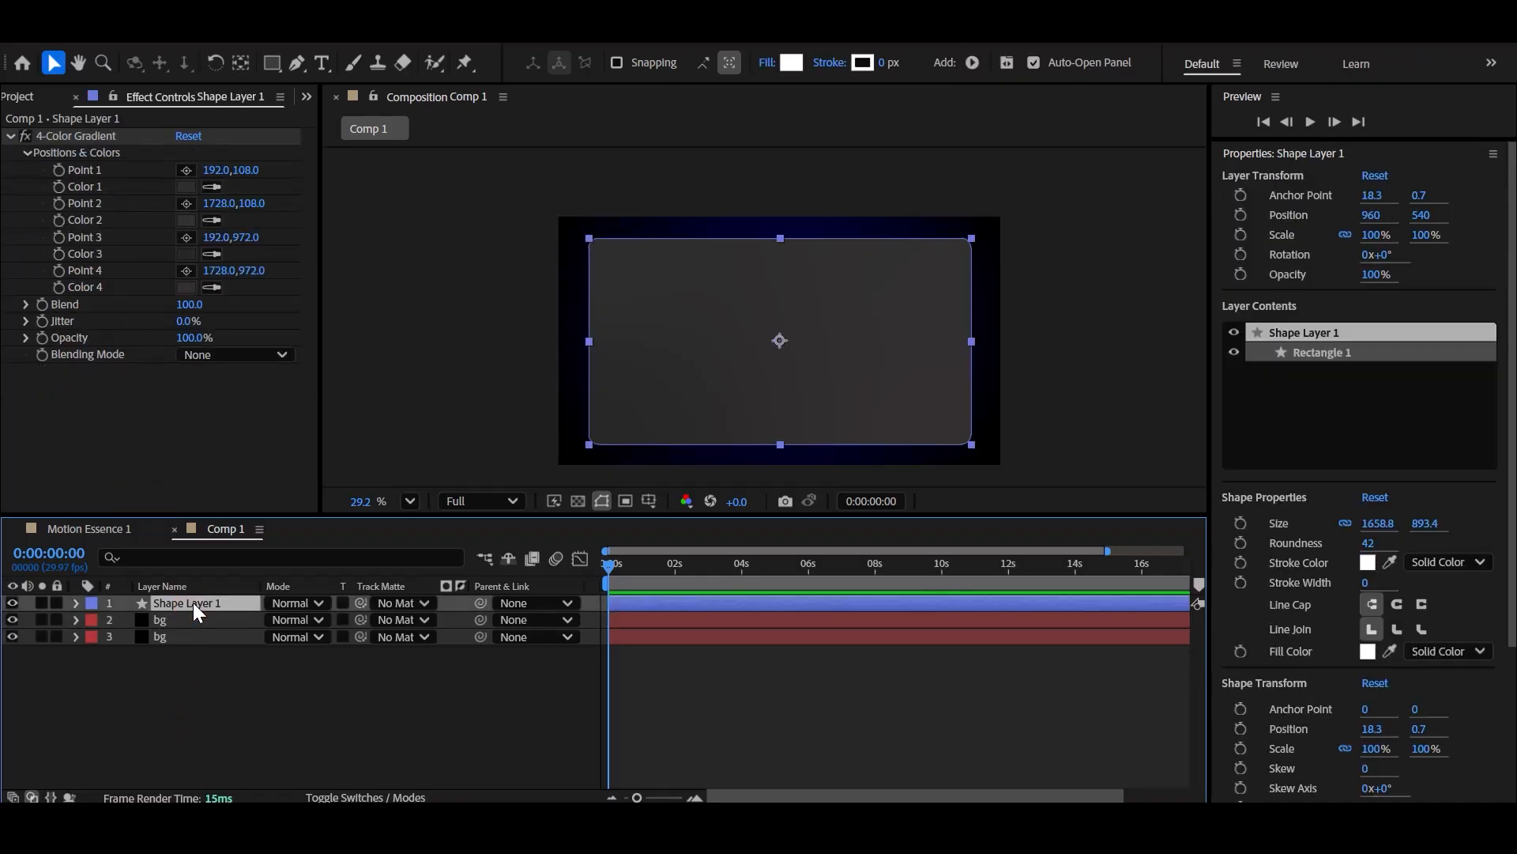
{"action": "key", "text": "Return"}
{"action": "type", "text": "box"}
{"action": "left_click", "coordinate": [218, 705]}
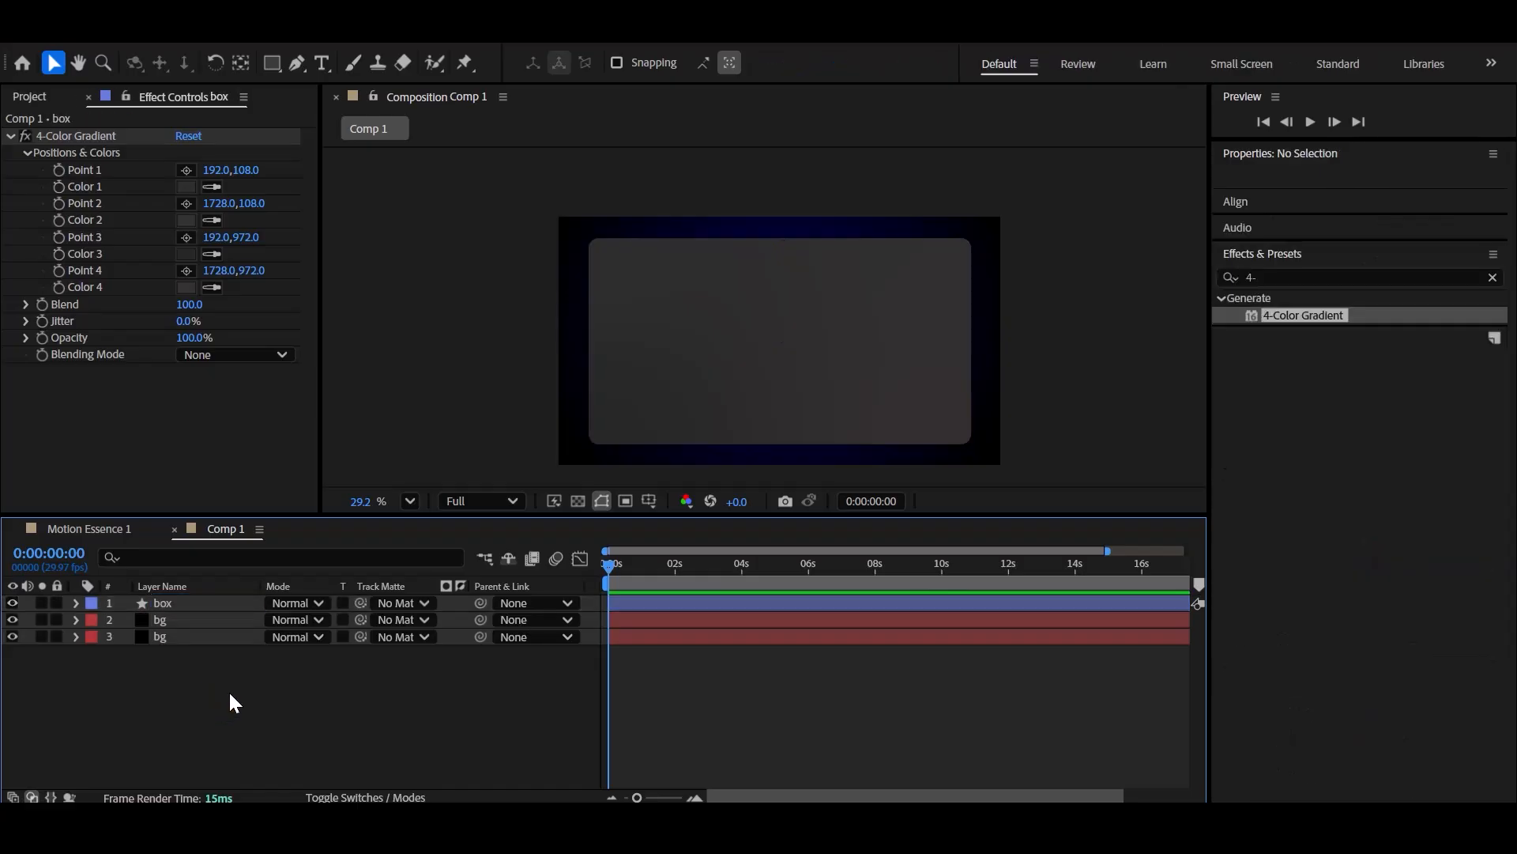
Duplicate the box layer and remove the 4-Color Gradient effect from the copy.
{"action": "left_click", "coordinate": [189, 603]}
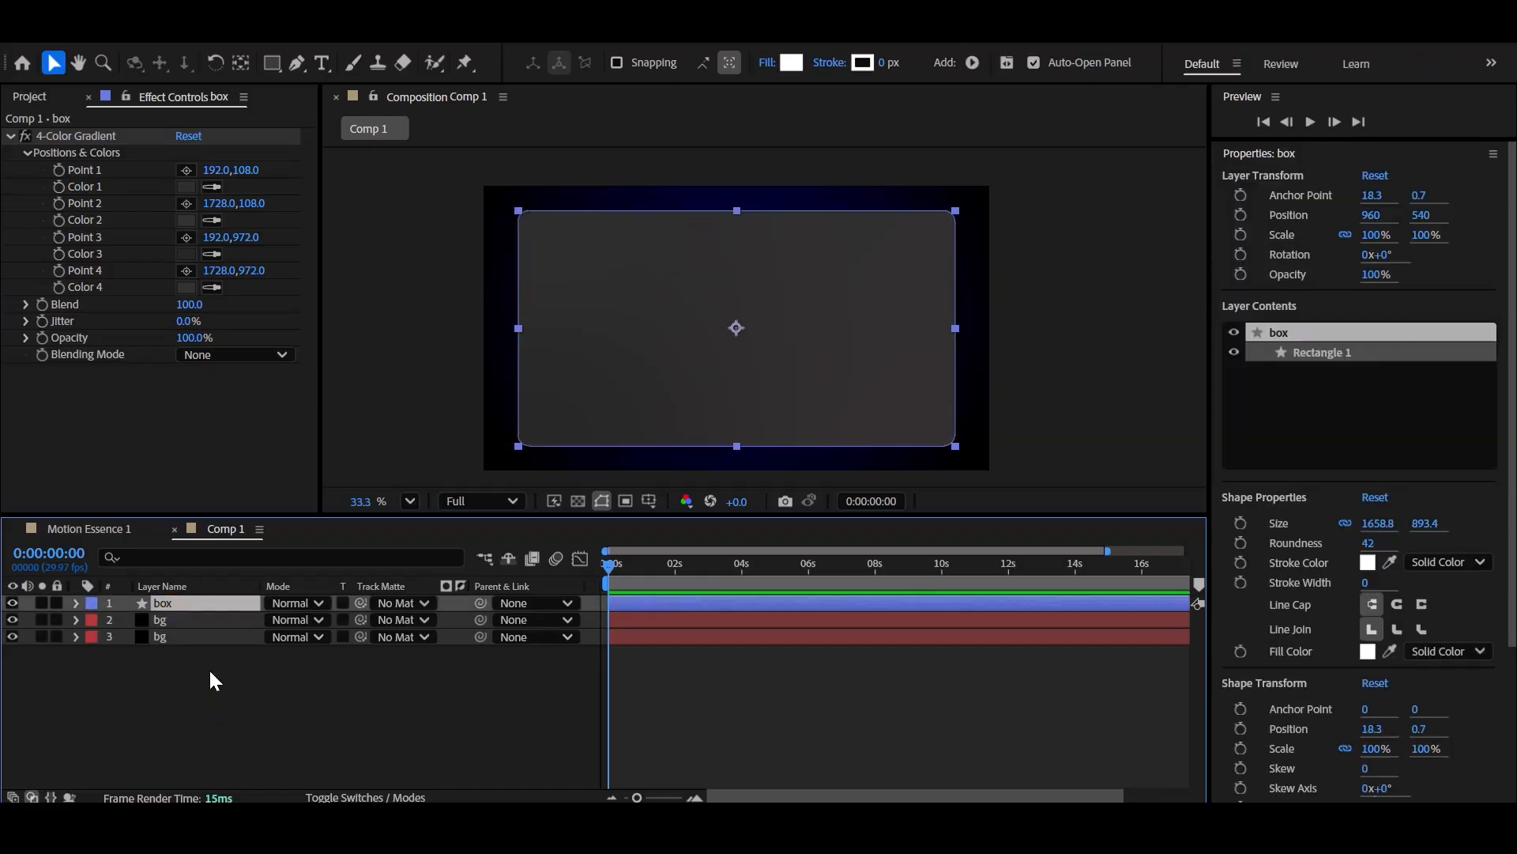
{"action": "key", "text": "ctrl+d"}
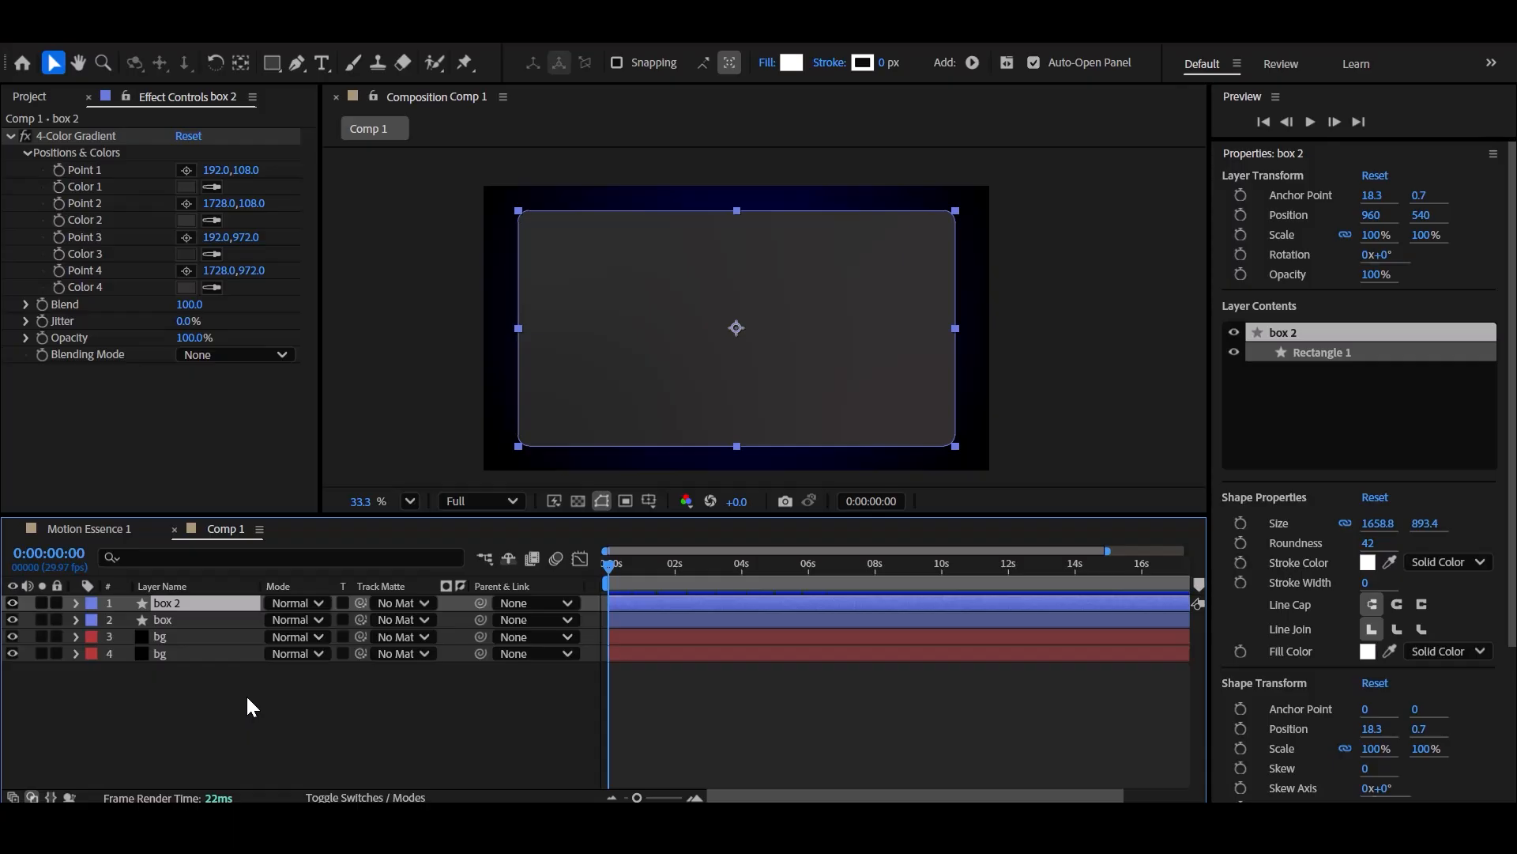
{"action": "left_click", "coordinate": [82, 131]}
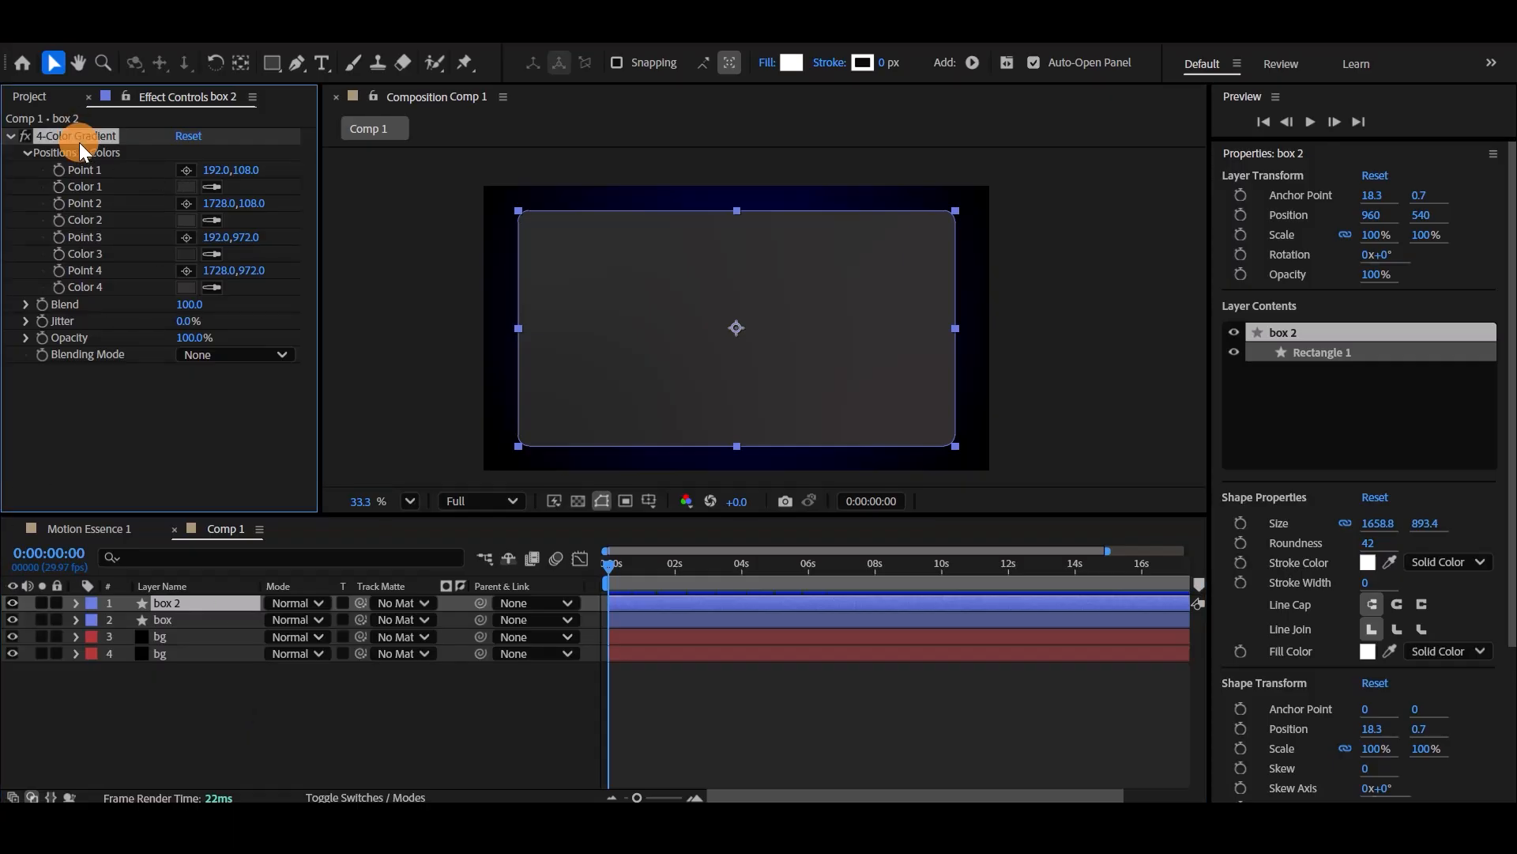
{"action": "key", "text": "Delete"}
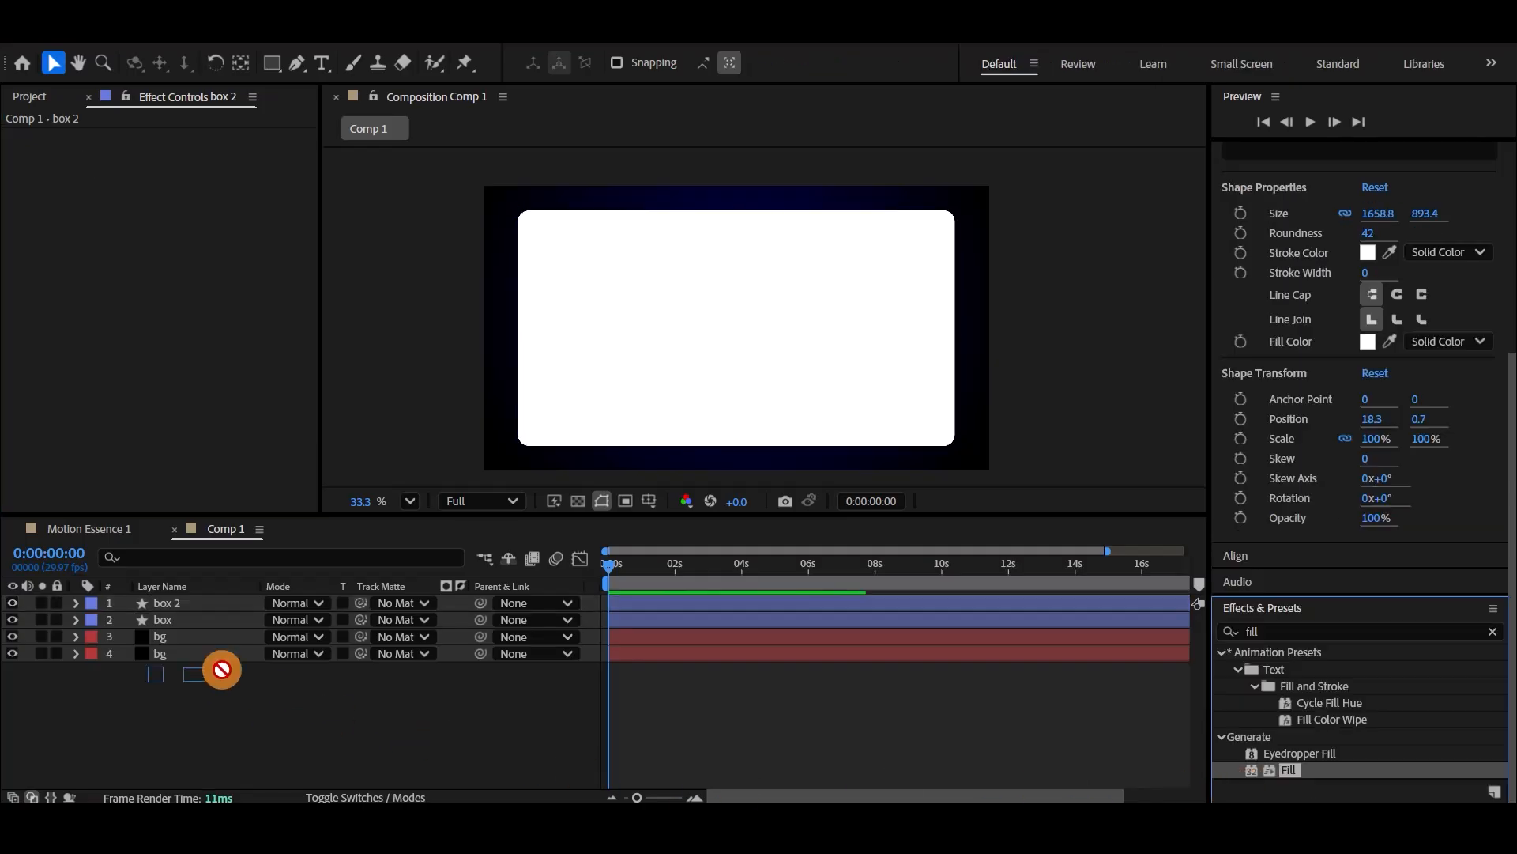
Apply the Fill effect to the box 2 layer and set its color to black.
{"action": "left_click_drag", "start_coordinate": [221, 667], "coordinate": [196, 600]}
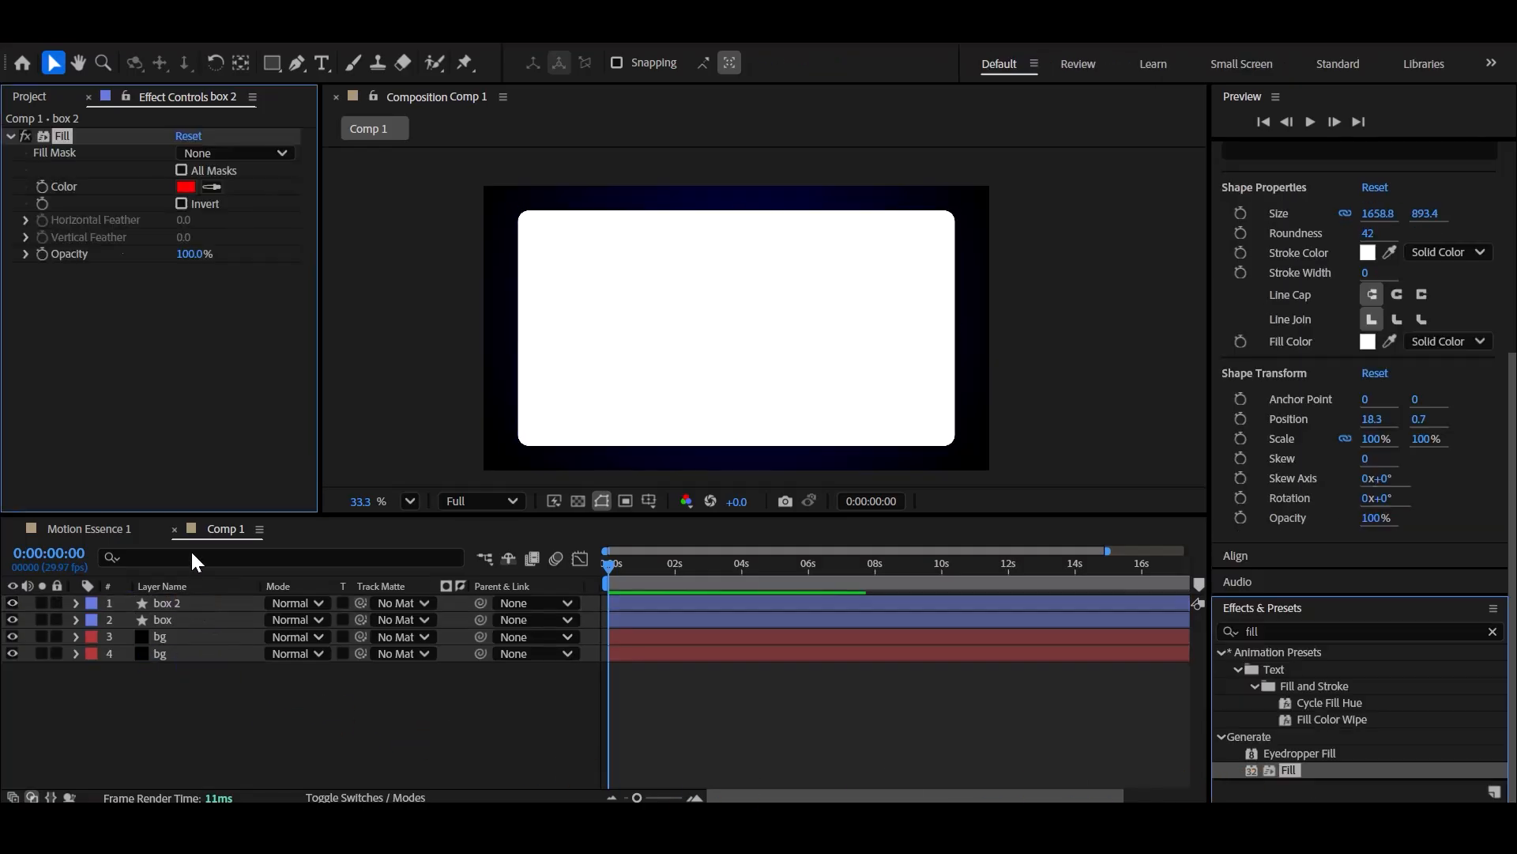
{"action": "left_click", "coordinate": [188, 187]}
{"action": "left_click_drag", "start_coordinate": [566, 475], "coordinate": [425, 774]}
{"action": "left_click", "coordinate": [954, 296]}
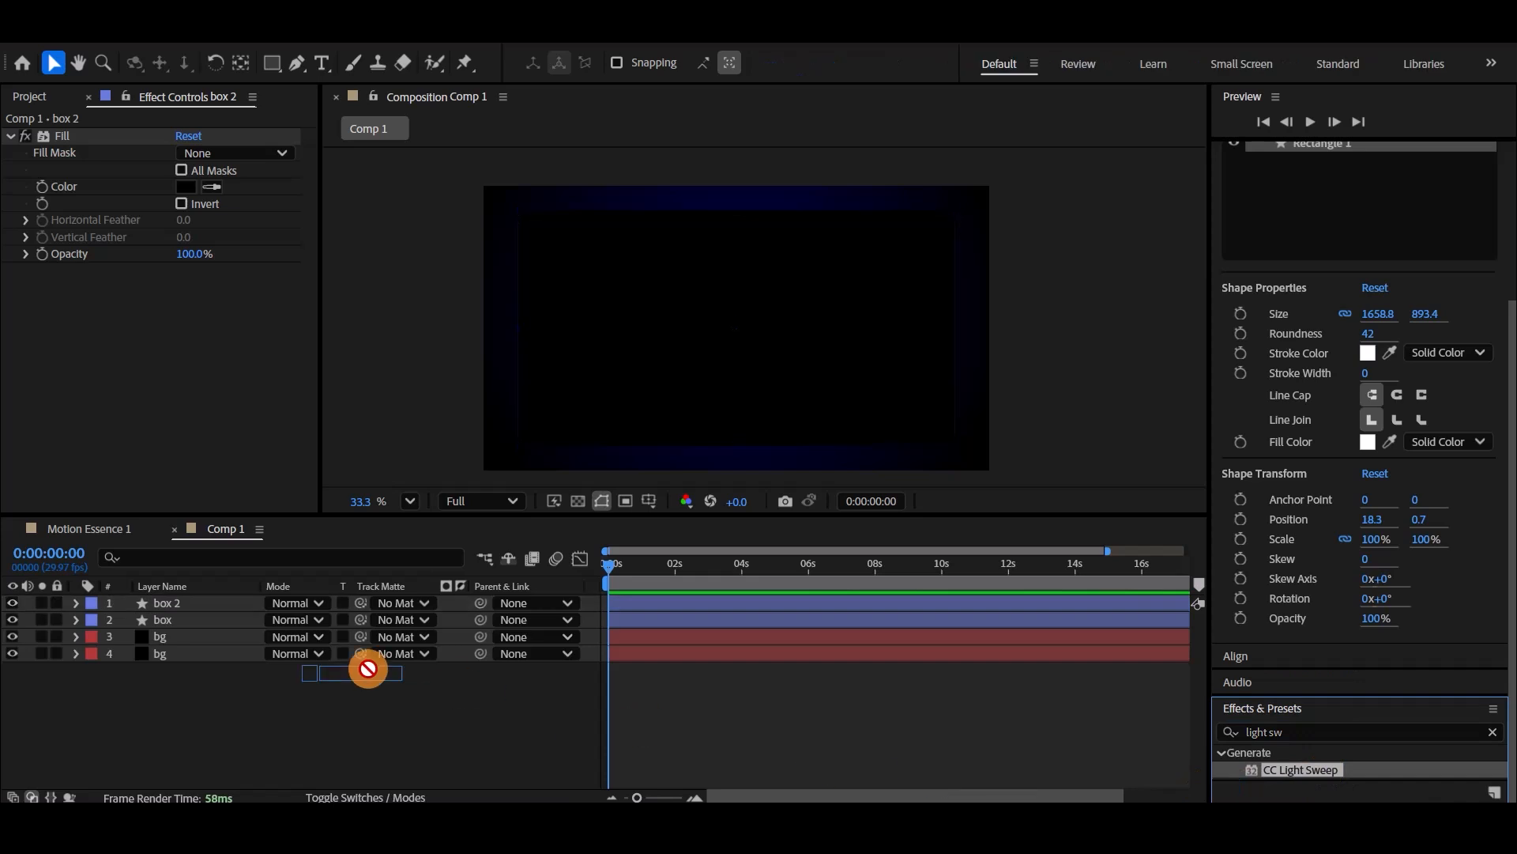
Apply the CC Light Sweep effect to box 2 with Width 103 and Sweep Intensity 0.
{"action": "left_click_drag", "start_coordinate": [366, 668], "coordinate": [200, 608]}
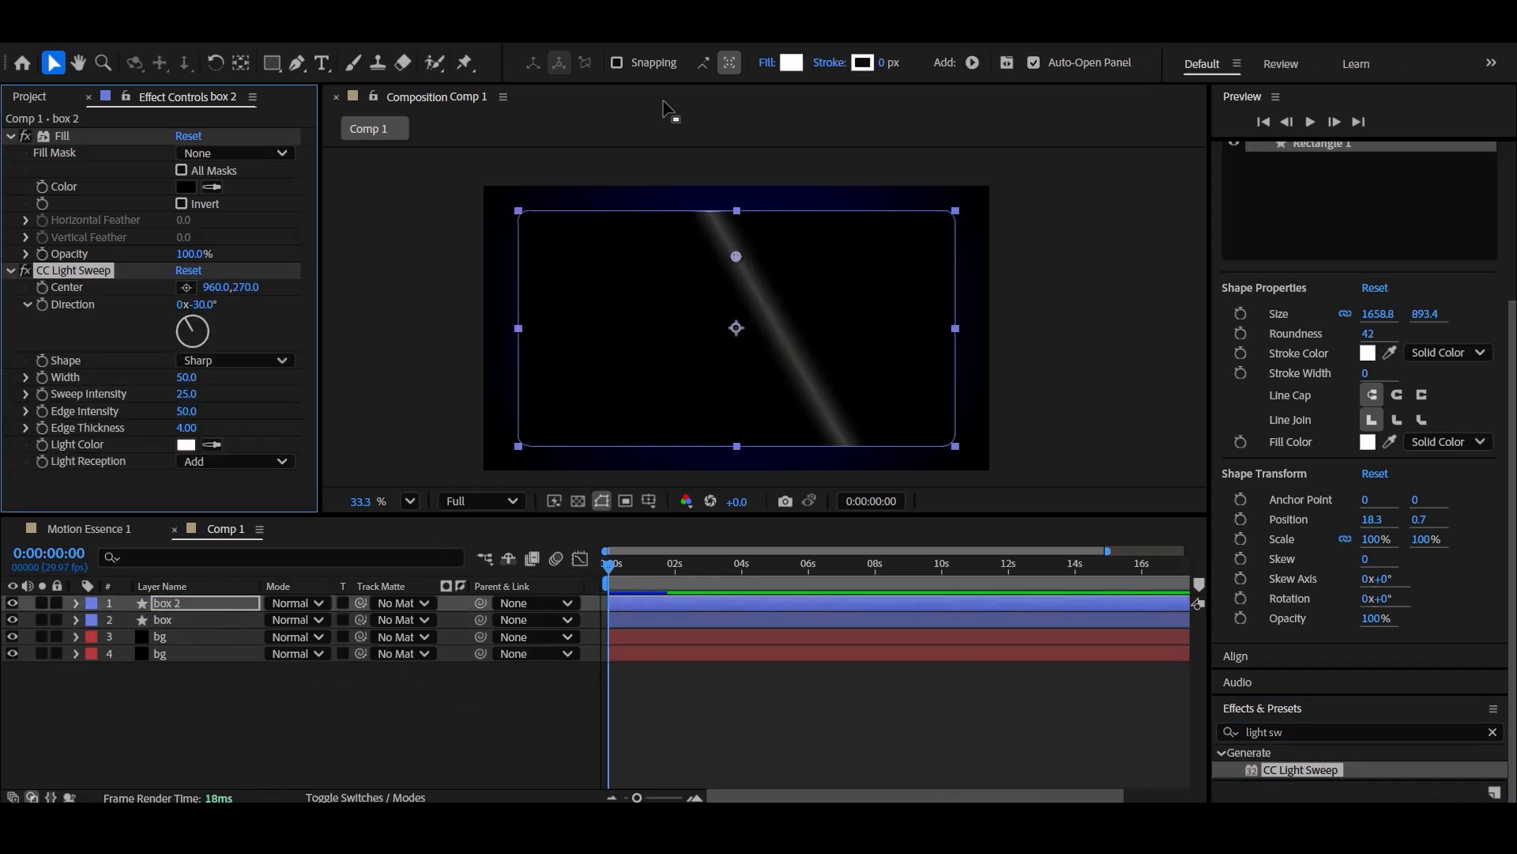
{"action": "scroll", "coordinate": [666, 226], "scroll_direction": "up", "scroll_amount": 1}
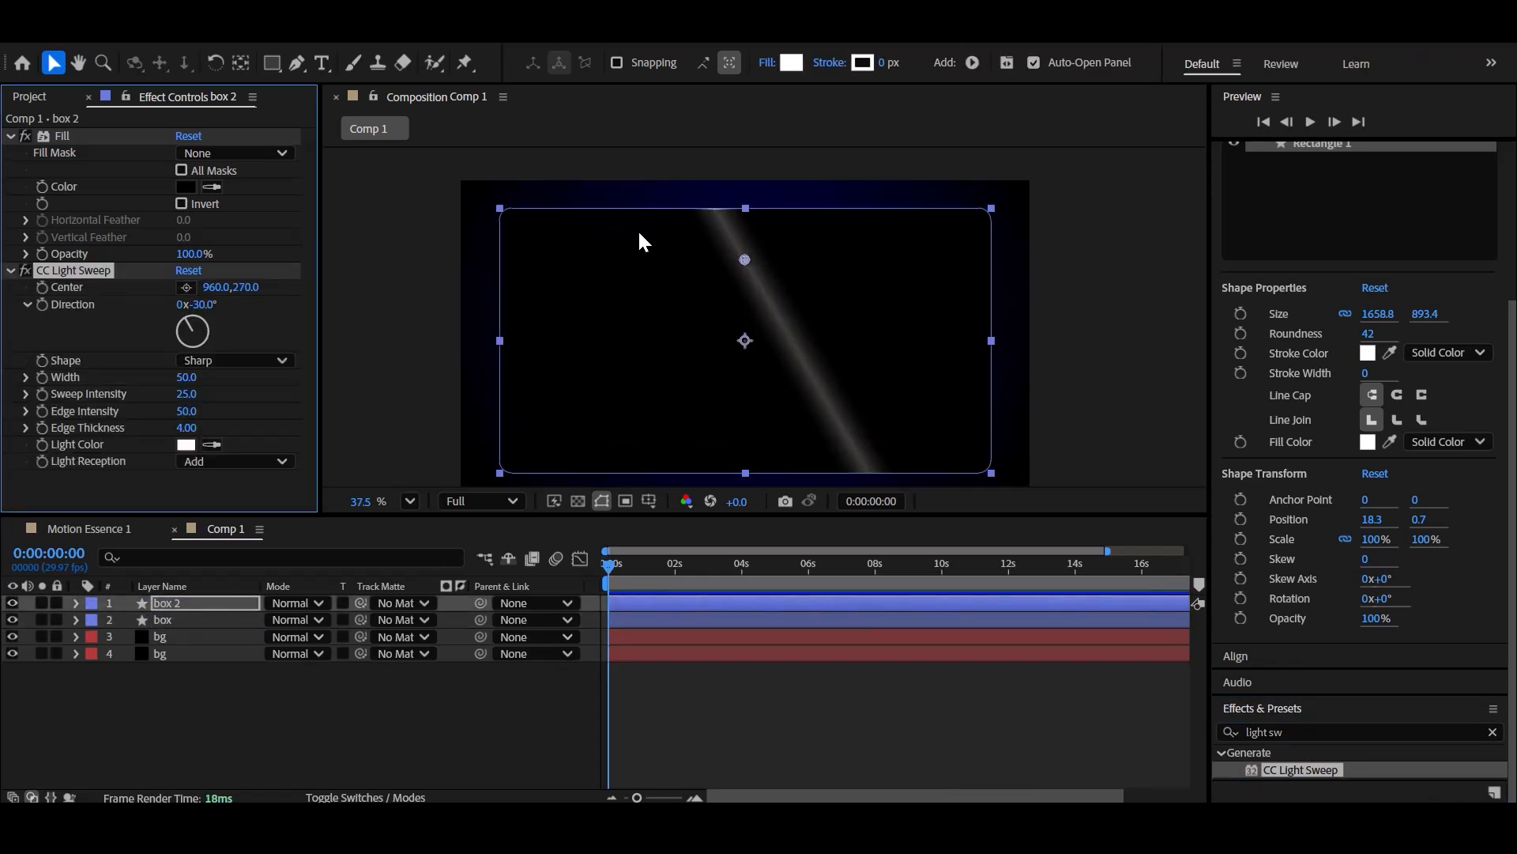
{"action": "left_click_drag", "start_coordinate": [186, 383], "coordinate": [91, 409]}
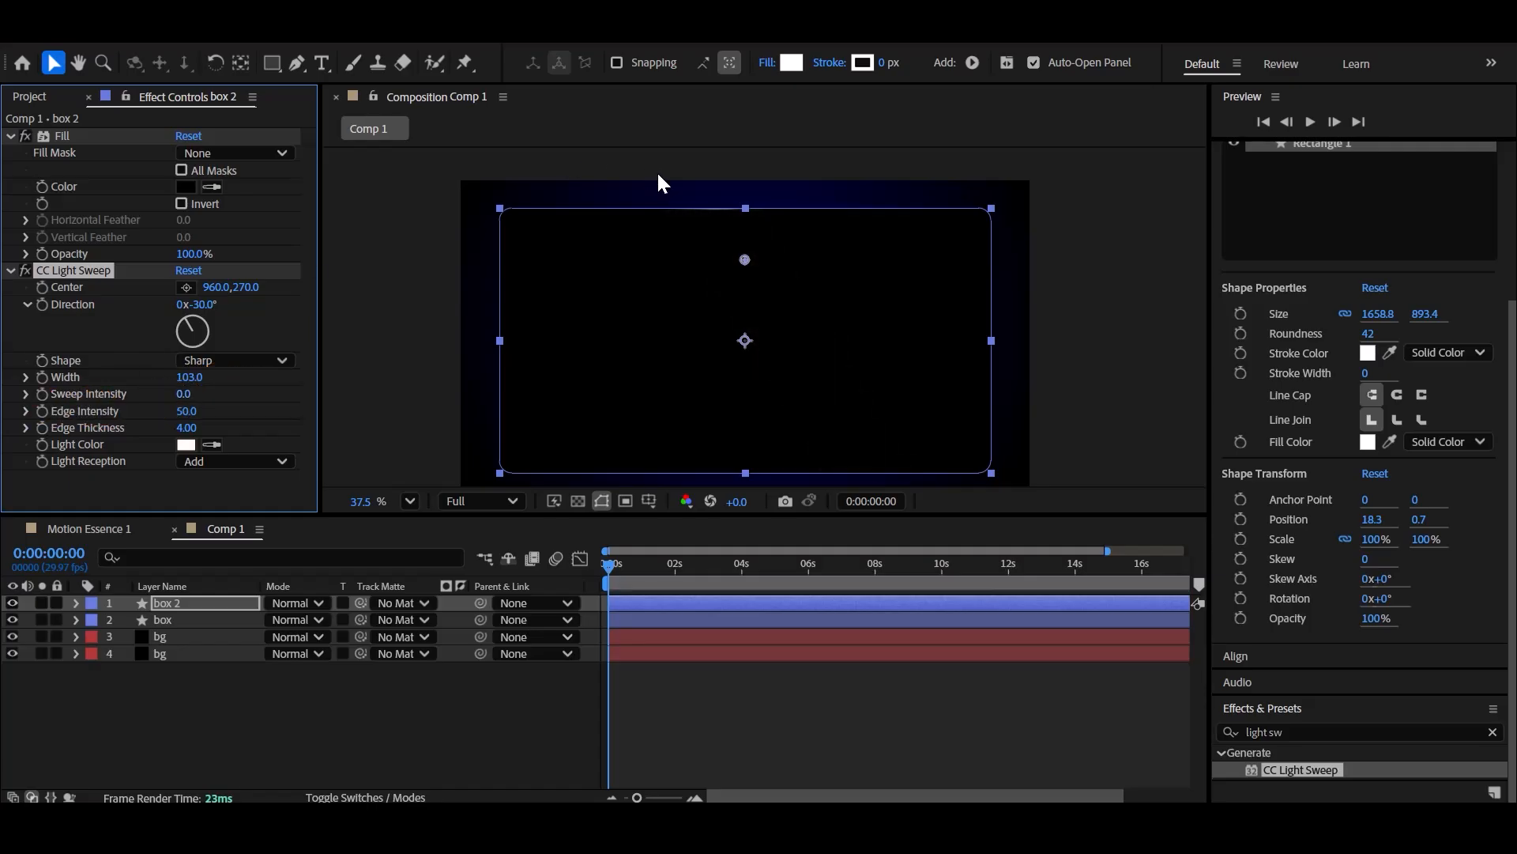
Set the light sweep on box 2 to Width 152, Edge Intensity 102 and Edge Thickness 3.9.
{"action": "scroll", "coordinate": [670, 178], "scroll_direction": "up", "scroll_amount": 4}
{"action": "left_click_drag", "start_coordinate": [187, 377], "coordinate": [196, 433]}
{"action": "scroll", "coordinate": [1056, 413], "scroll_direction": "down", "scroll_amount": 3}
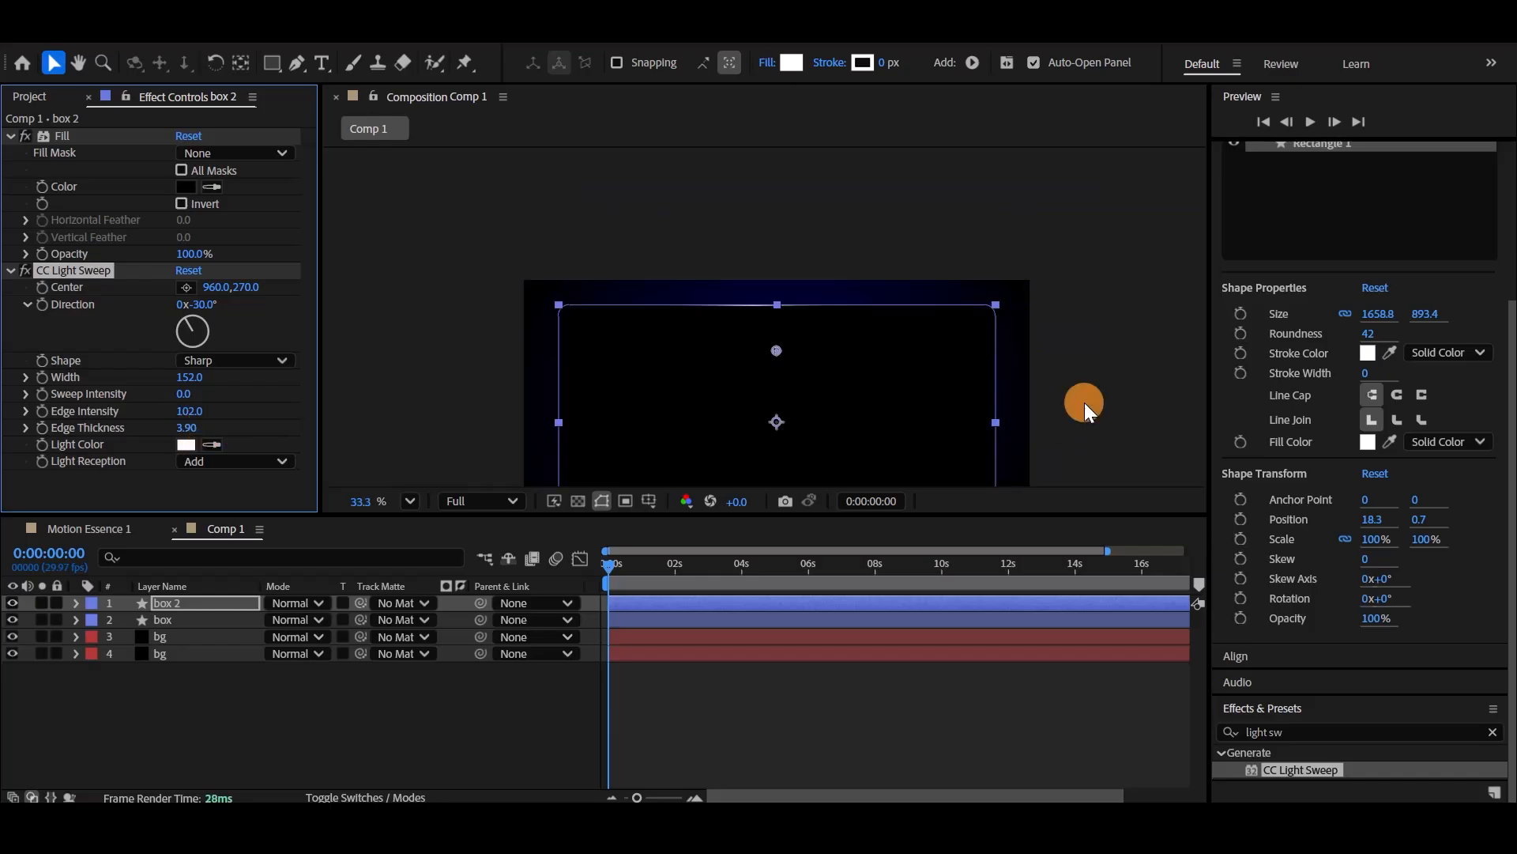
{"action": "left_click", "coordinate": [1084, 402]}
{"action": "scroll", "coordinate": [946, 345], "scroll_direction": "down", "scroll_amount": 1}
{"action": "left_click", "coordinate": [467, 596]}
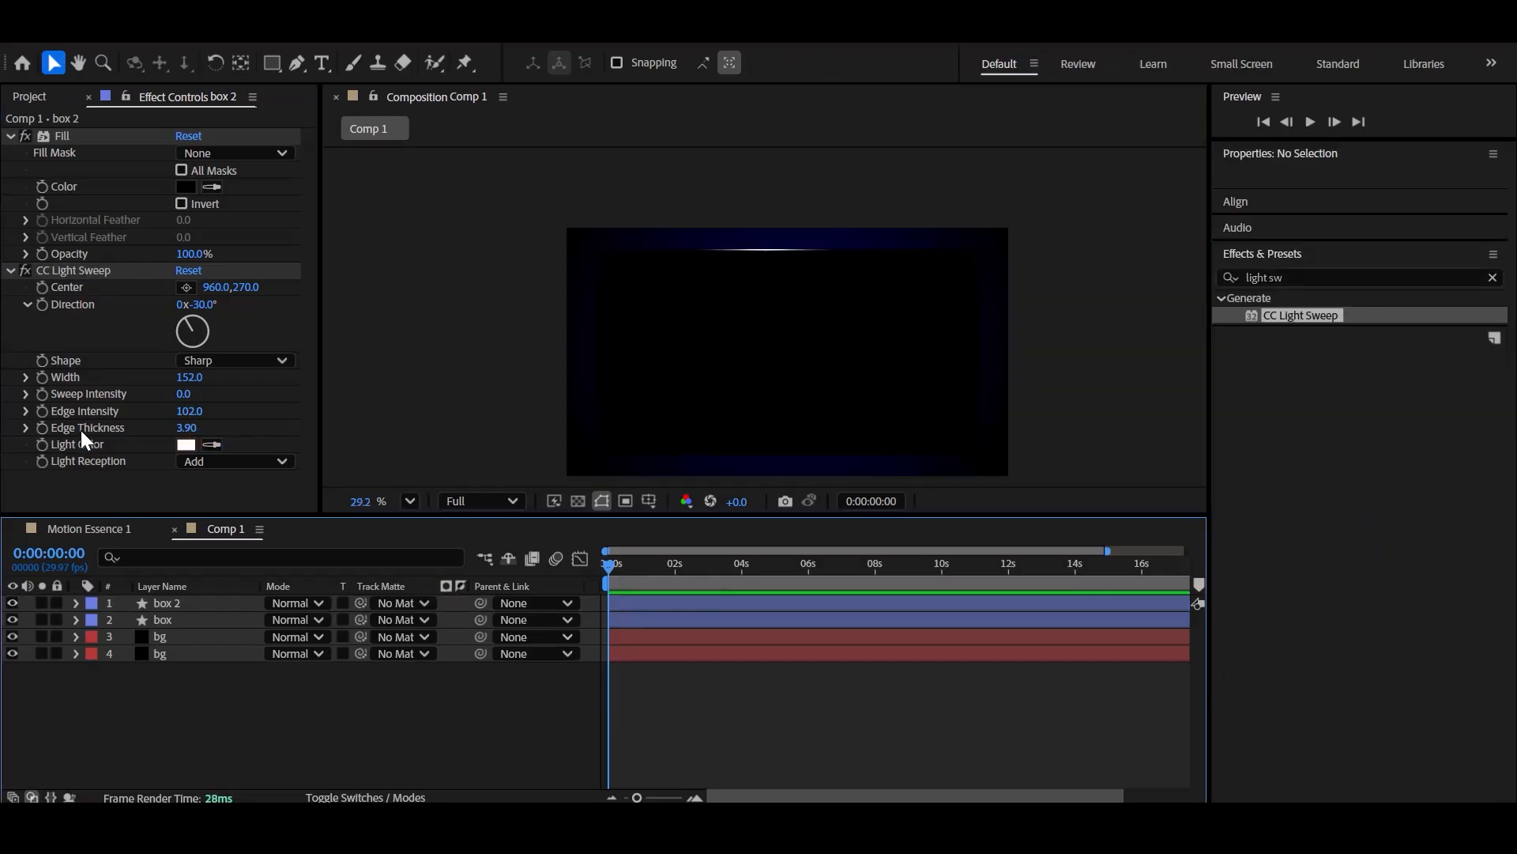
Change the Light Color of the CC Light Sweep on box 2 to light blue.
{"action": "left_click", "coordinate": [188, 445]}
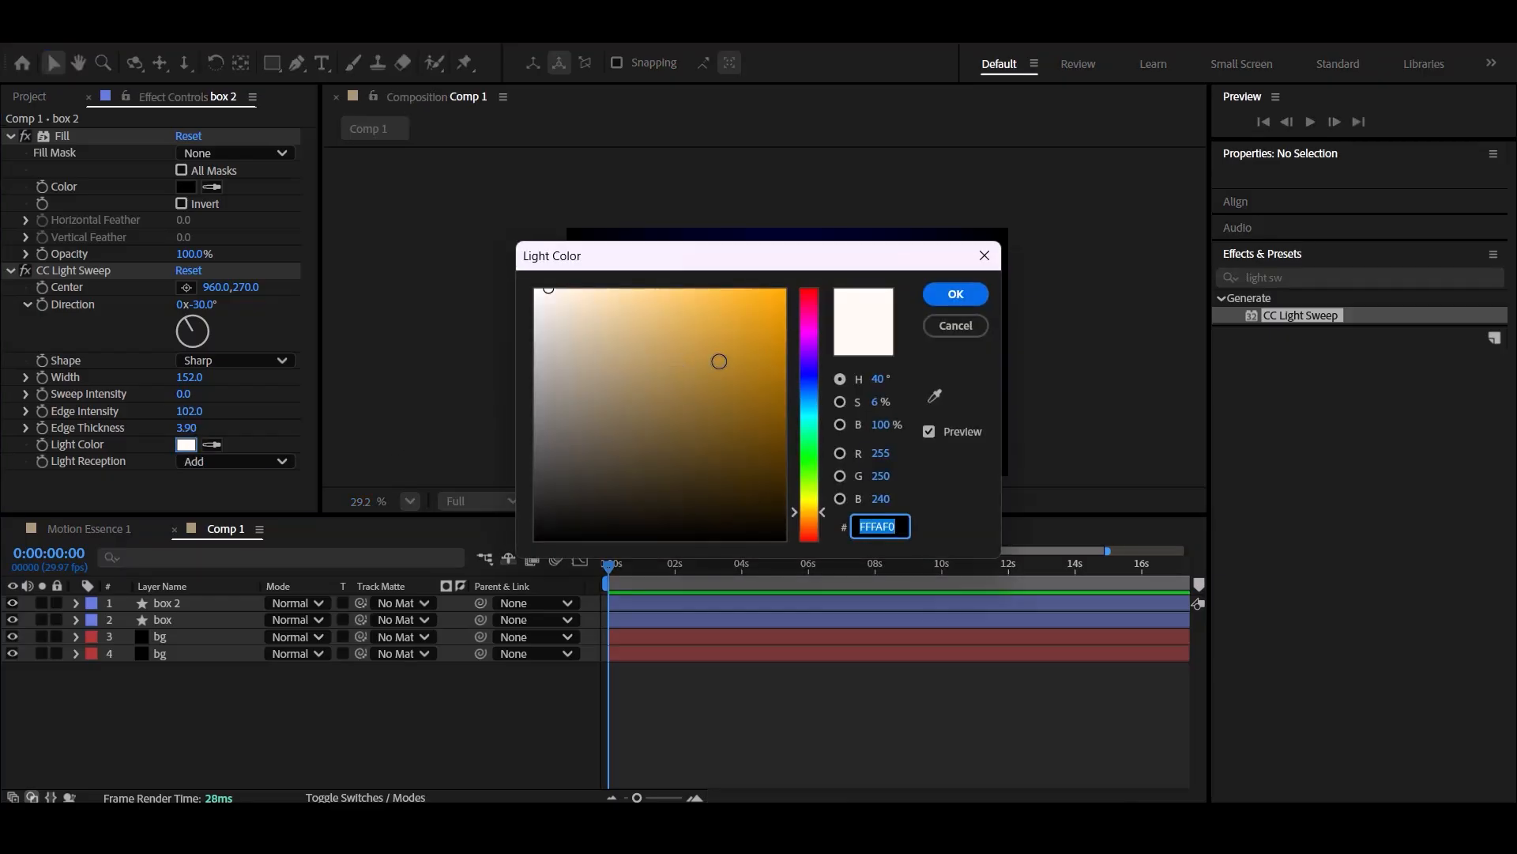
{"action": "left_click_drag", "start_coordinate": [808, 366], "coordinate": [813, 401]}
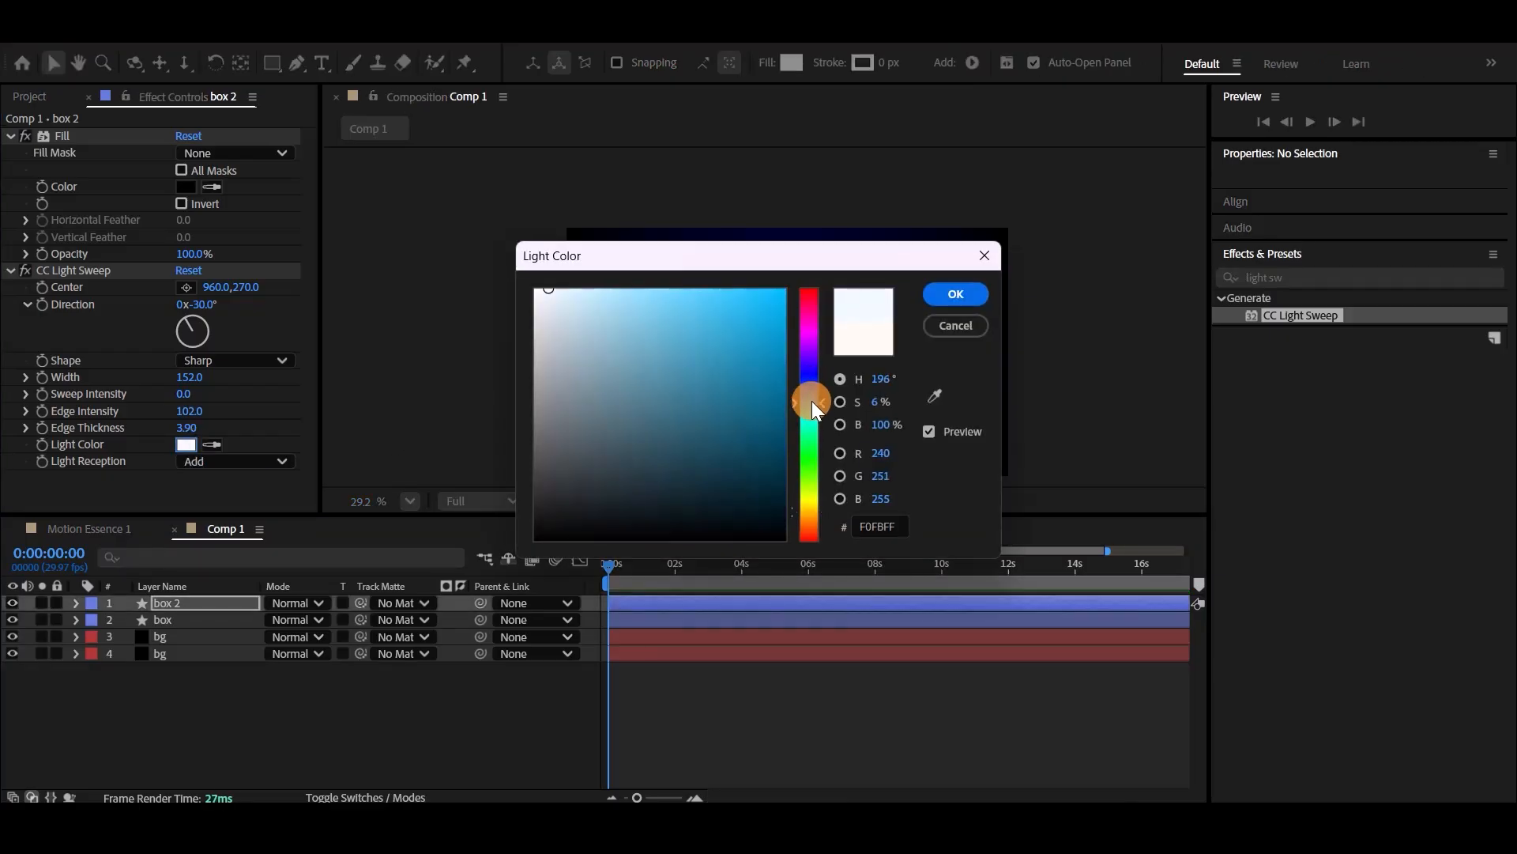
{"action": "left_click_drag", "start_coordinate": [670, 299], "coordinate": [680, 257]}
{"action": "left_click", "coordinate": [951, 294]}
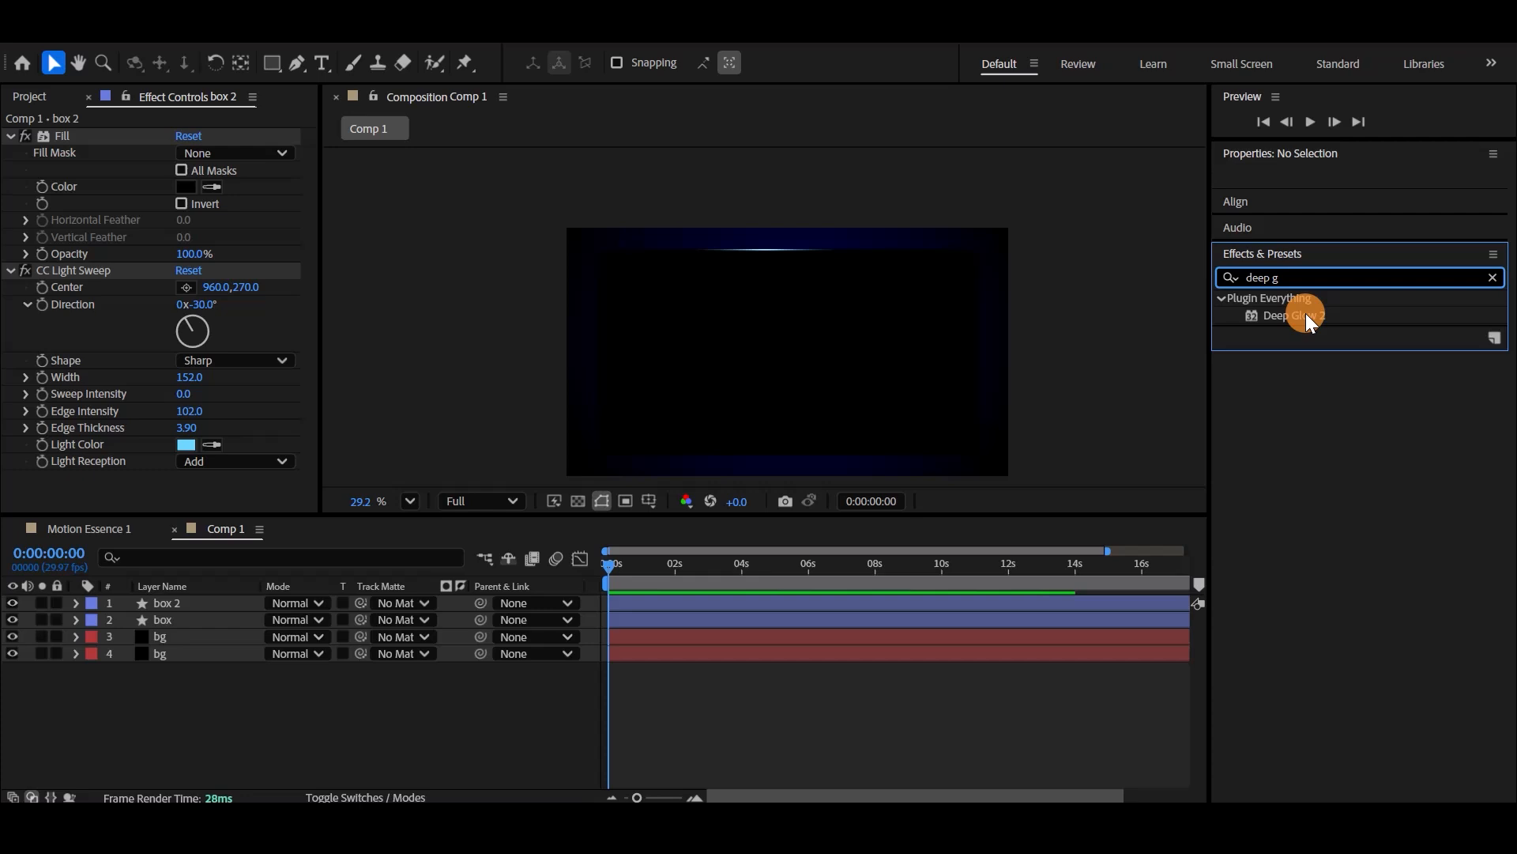
Apply the Deep Glow 2 effect to box 2 with an Exposure of 0.1 and adjust its Radius.
{"action": "left_click_drag", "start_coordinate": [1297, 311], "coordinate": [220, 597]}
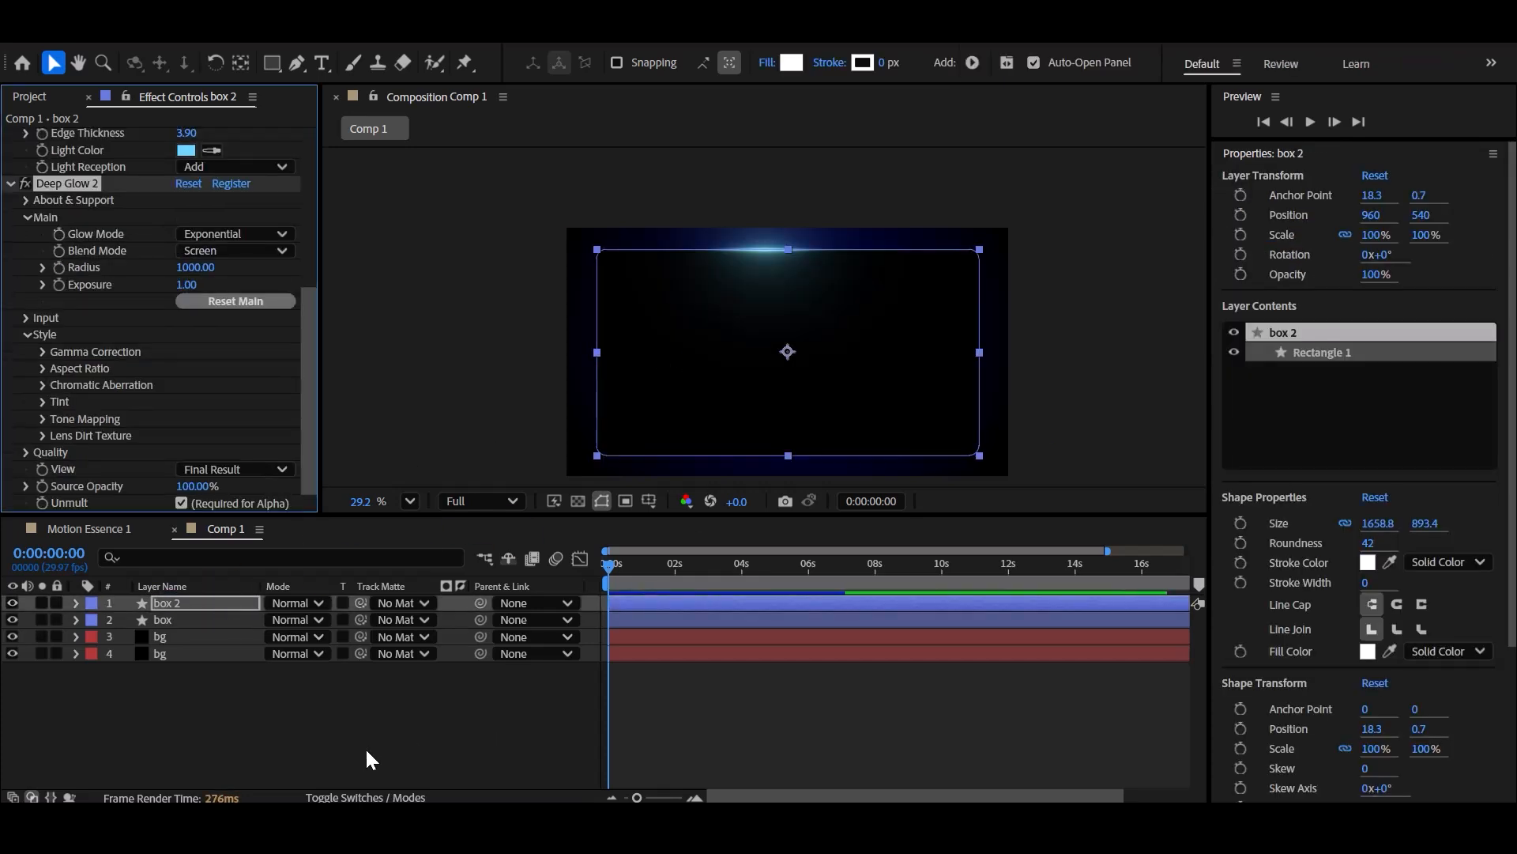
{"action": "left_click", "coordinate": [372, 738]}
{"action": "left_click", "coordinate": [188, 464]}
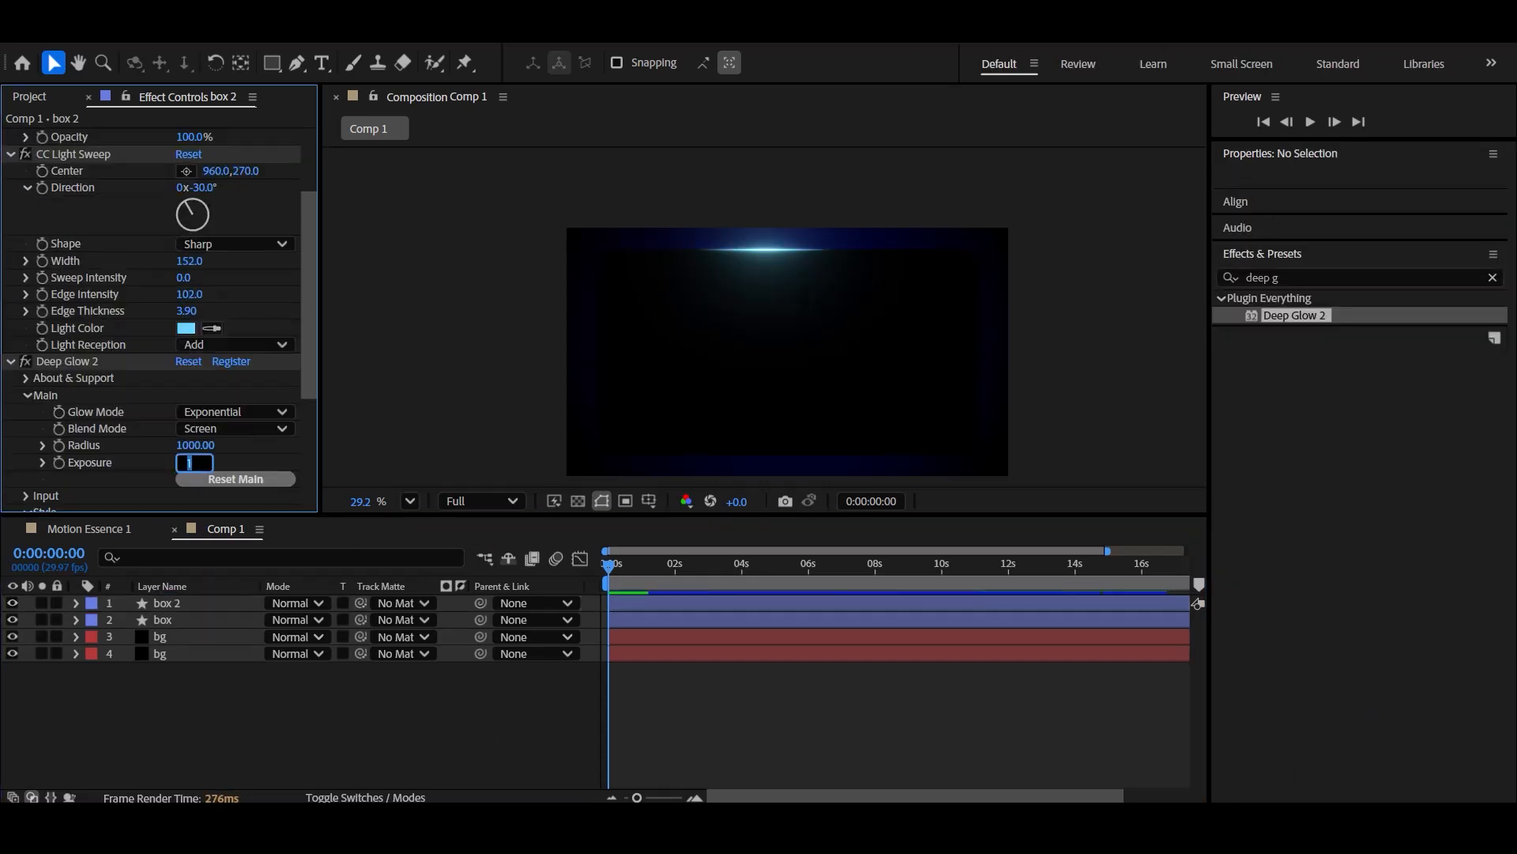
{"action": "type", "text": "0."}
{"action": "left_click", "coordinate": [216, 679]}
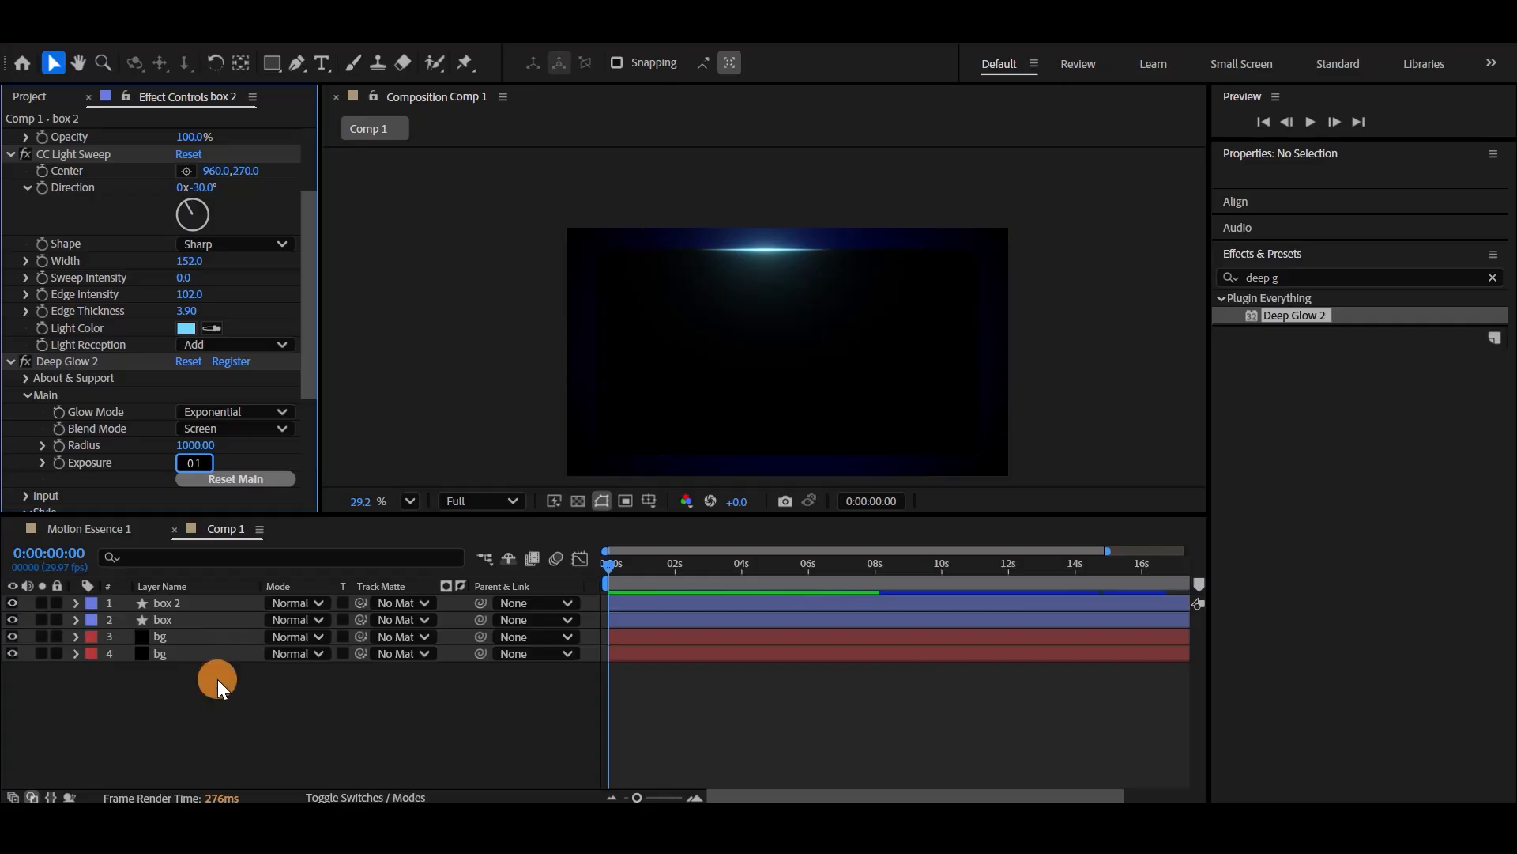
{"action": "left_click", "coordinate": [191, 445]}
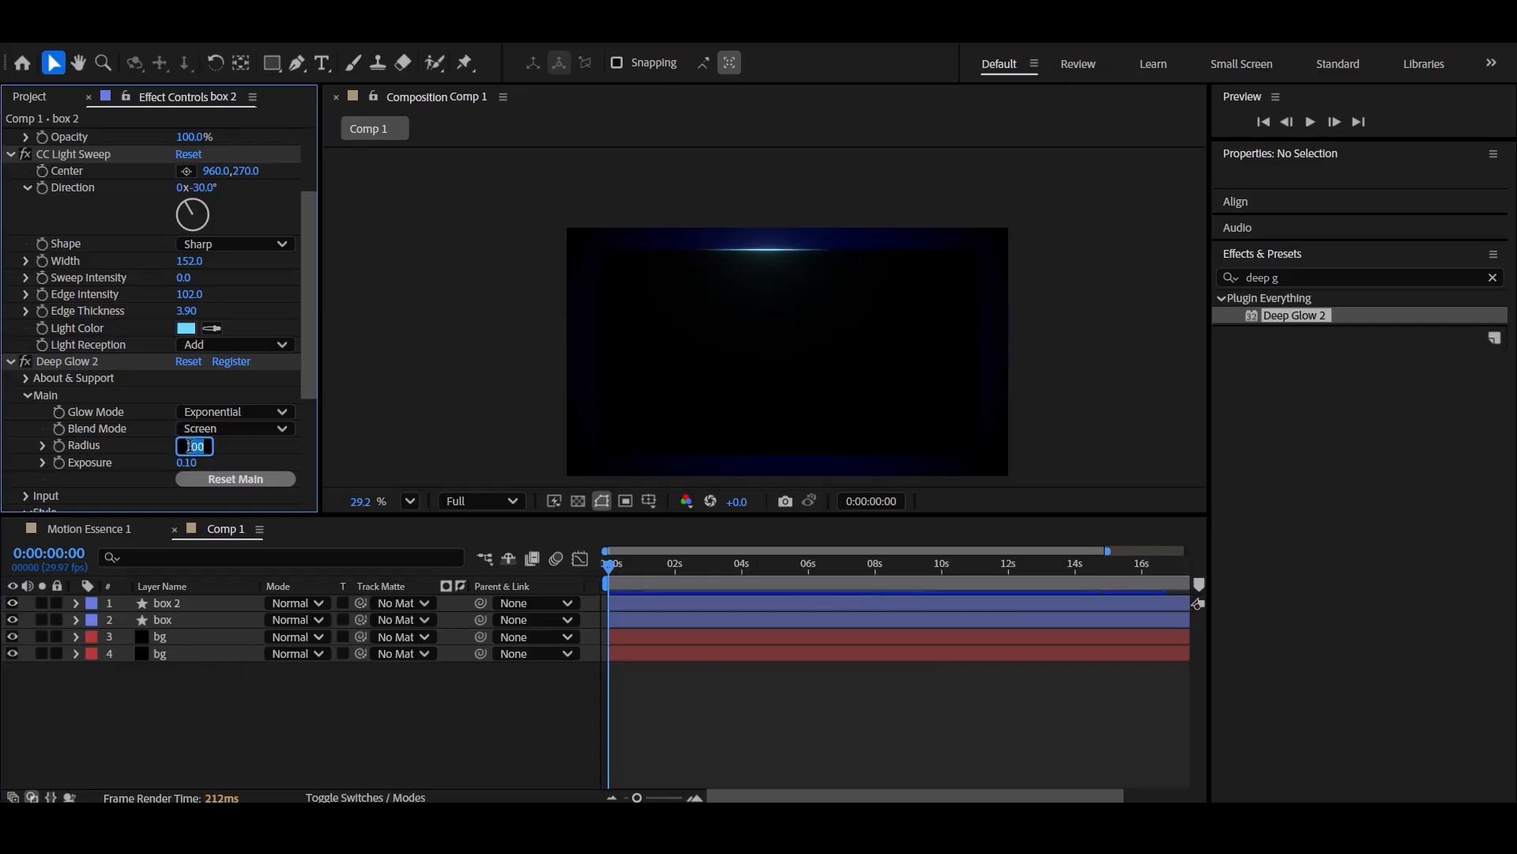
{"action": "left_click", "coordinate": [249, 727]}
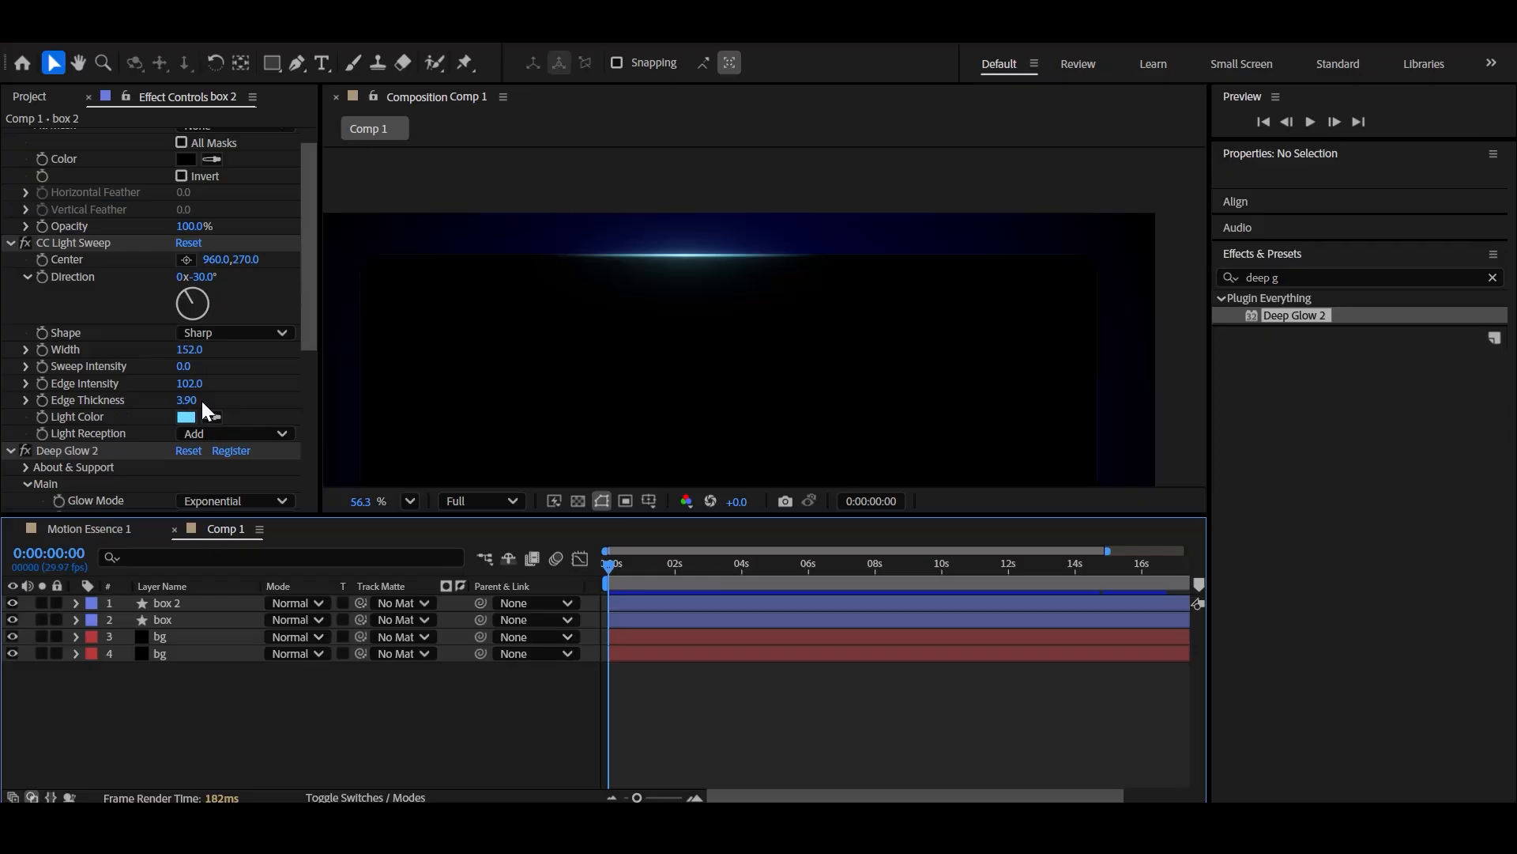
Set the light sweep on box 2 to Edge Thickness 2.8, Edge Intensity 116 and Direction -76°.
{"action": "left_click", "coordinate": [185, 400]}
{"action": "mouse_move", "coordinate": [185, 401]}
{"action": "left_mouse_down"}
{"action": "mouse_move", "coordinate": [173, 408]}
{"action": "mouse_move", "coordinate": [243, 406]}
{"action": "mouse_move", "coordinate": [193, 422]}
{"action": "left_mouse_up"}
{"action": "left_click", "coordinate": [336, 688]}
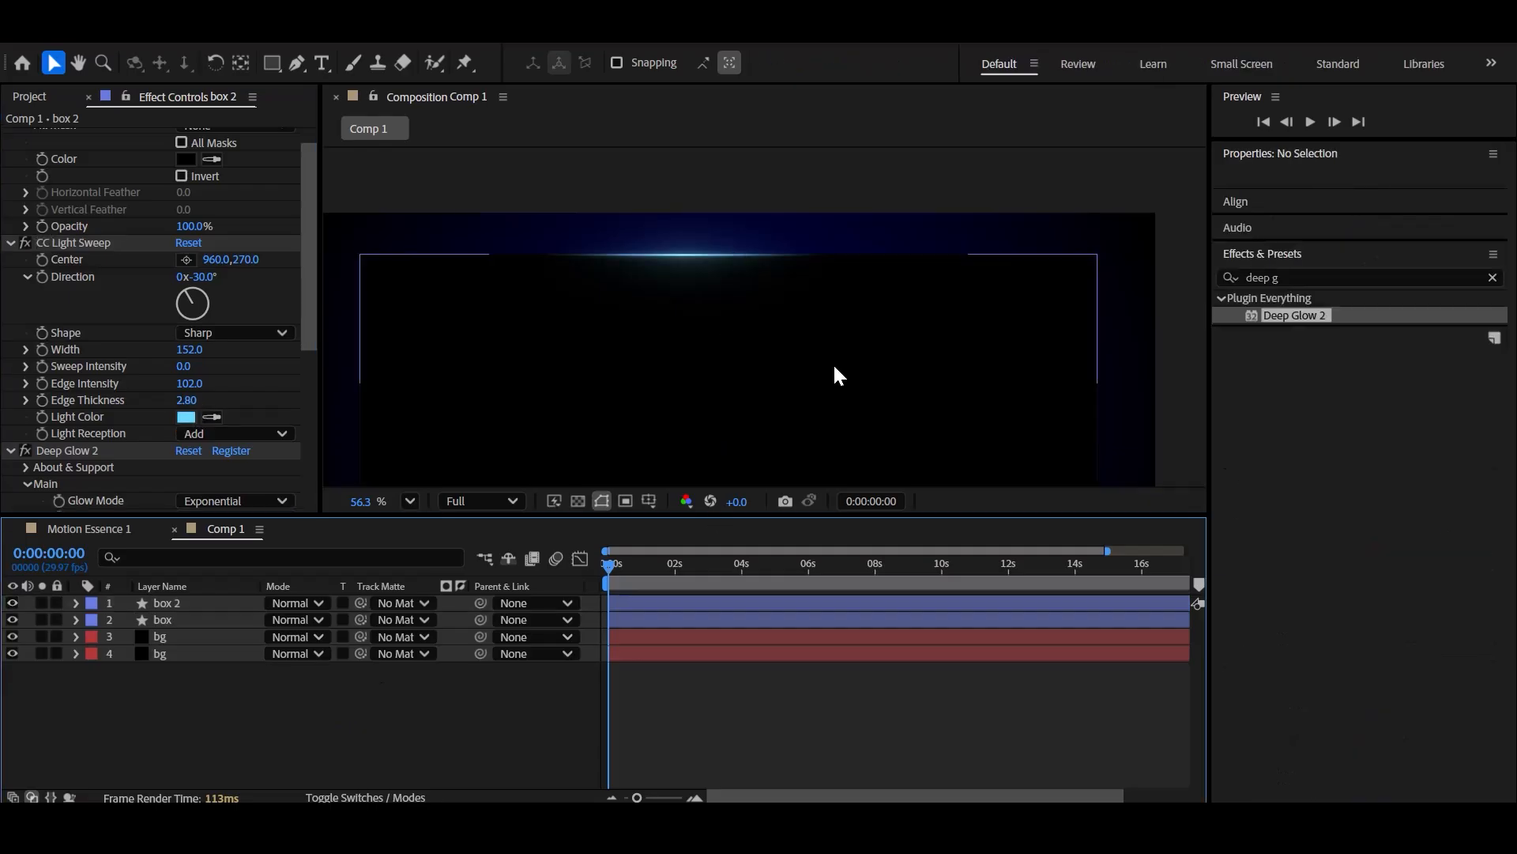
{"action": "left_click_drag", "start_coordinate": [209, 277], "coordinate": [136, 287]}
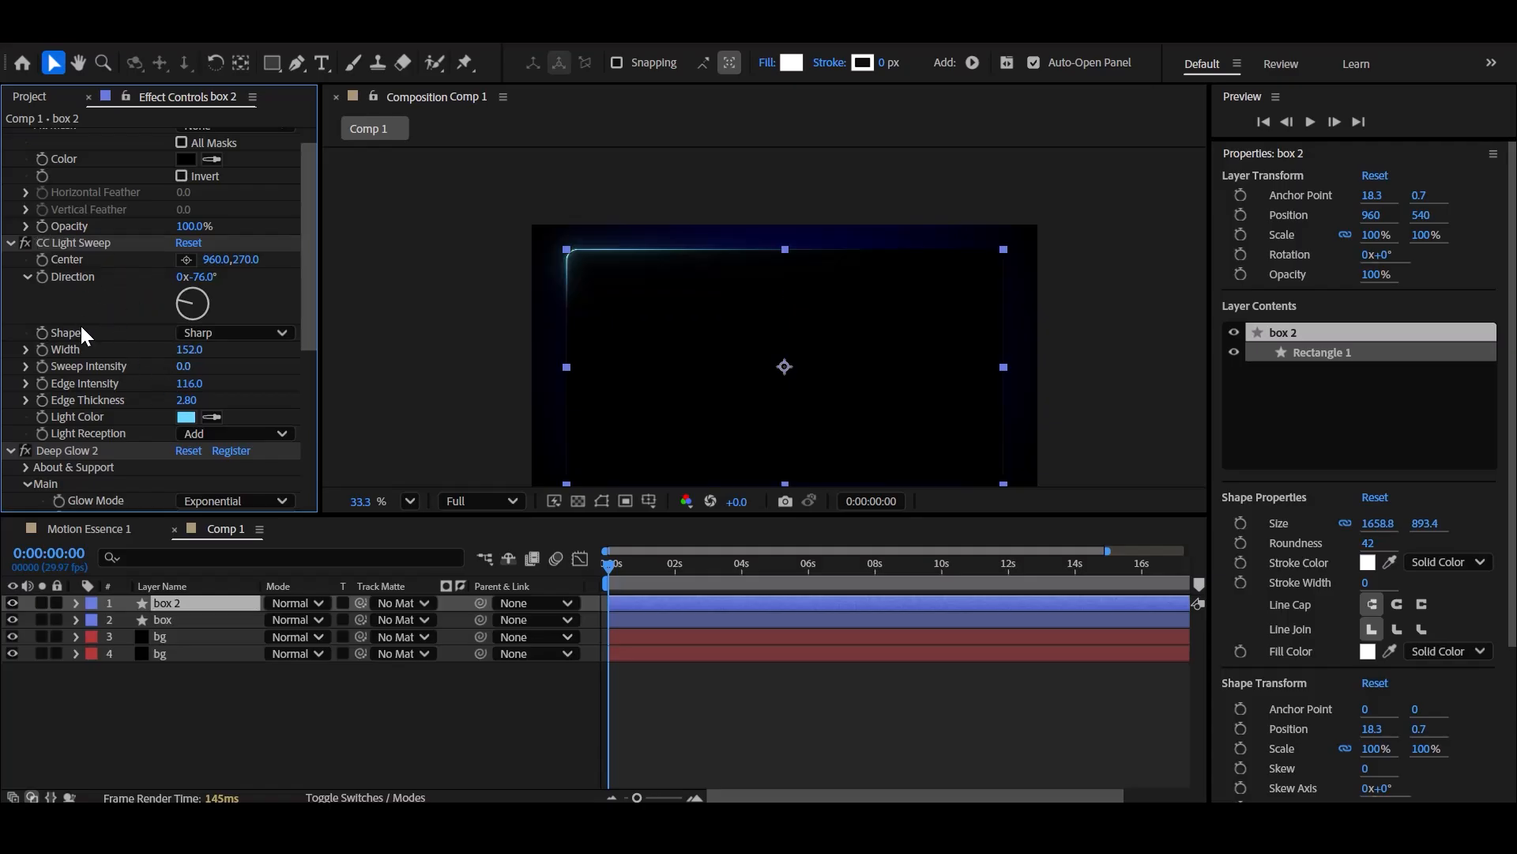
Keyframe the light sweep's Direction at 0:00:00:00, and at 0:00:16:02 set its revolutions to 4 with the angle kept at -76°.
{"action": "left_click", "coordinate": [44, 278]}
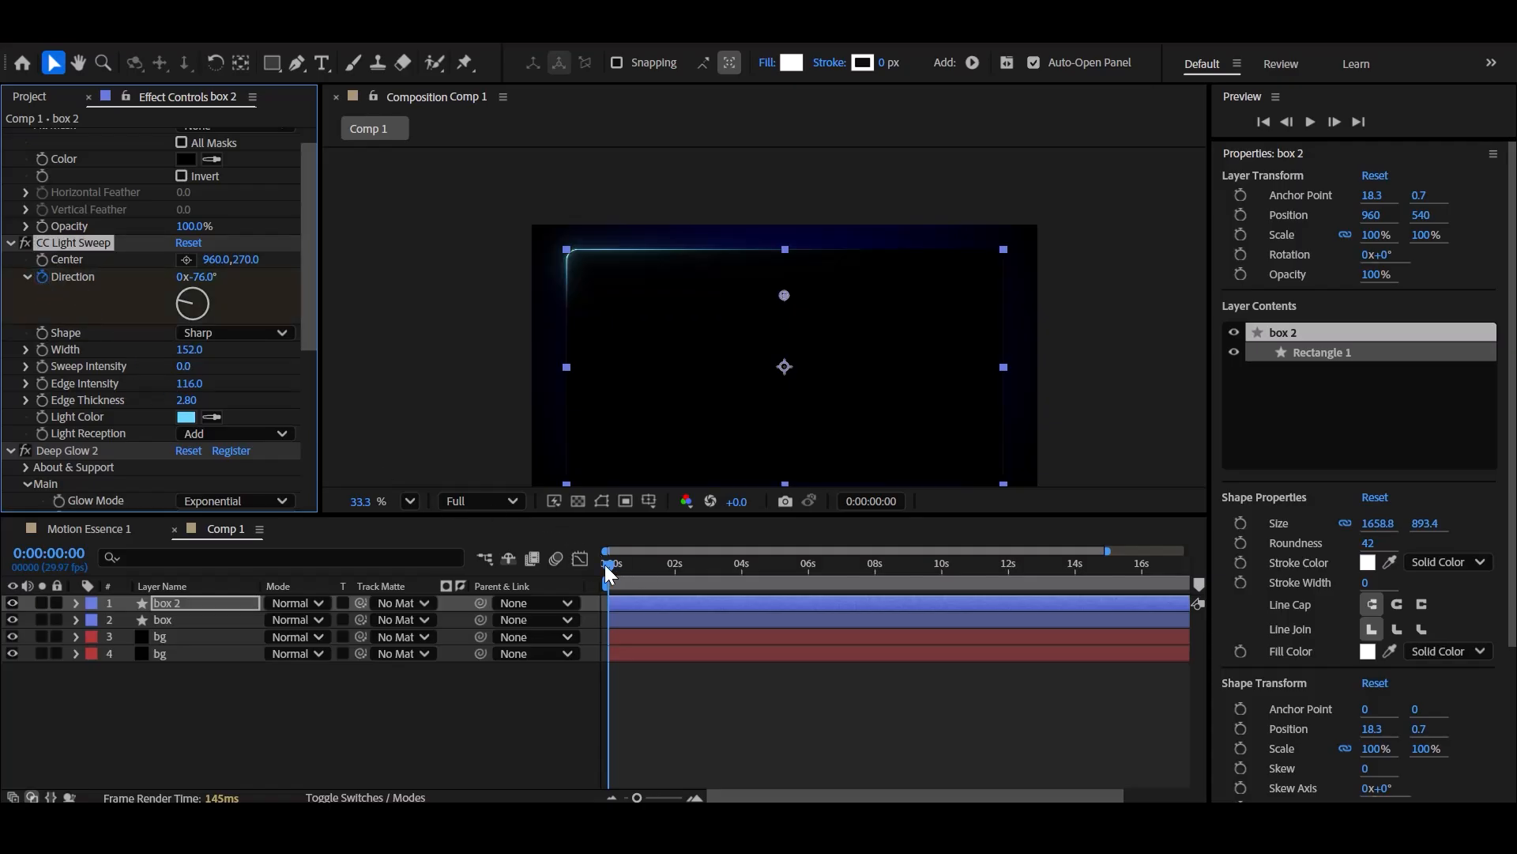
{"action": "left_click_drag", "start_coordinate": [610, 575], "coordinate": [1141, 614]}
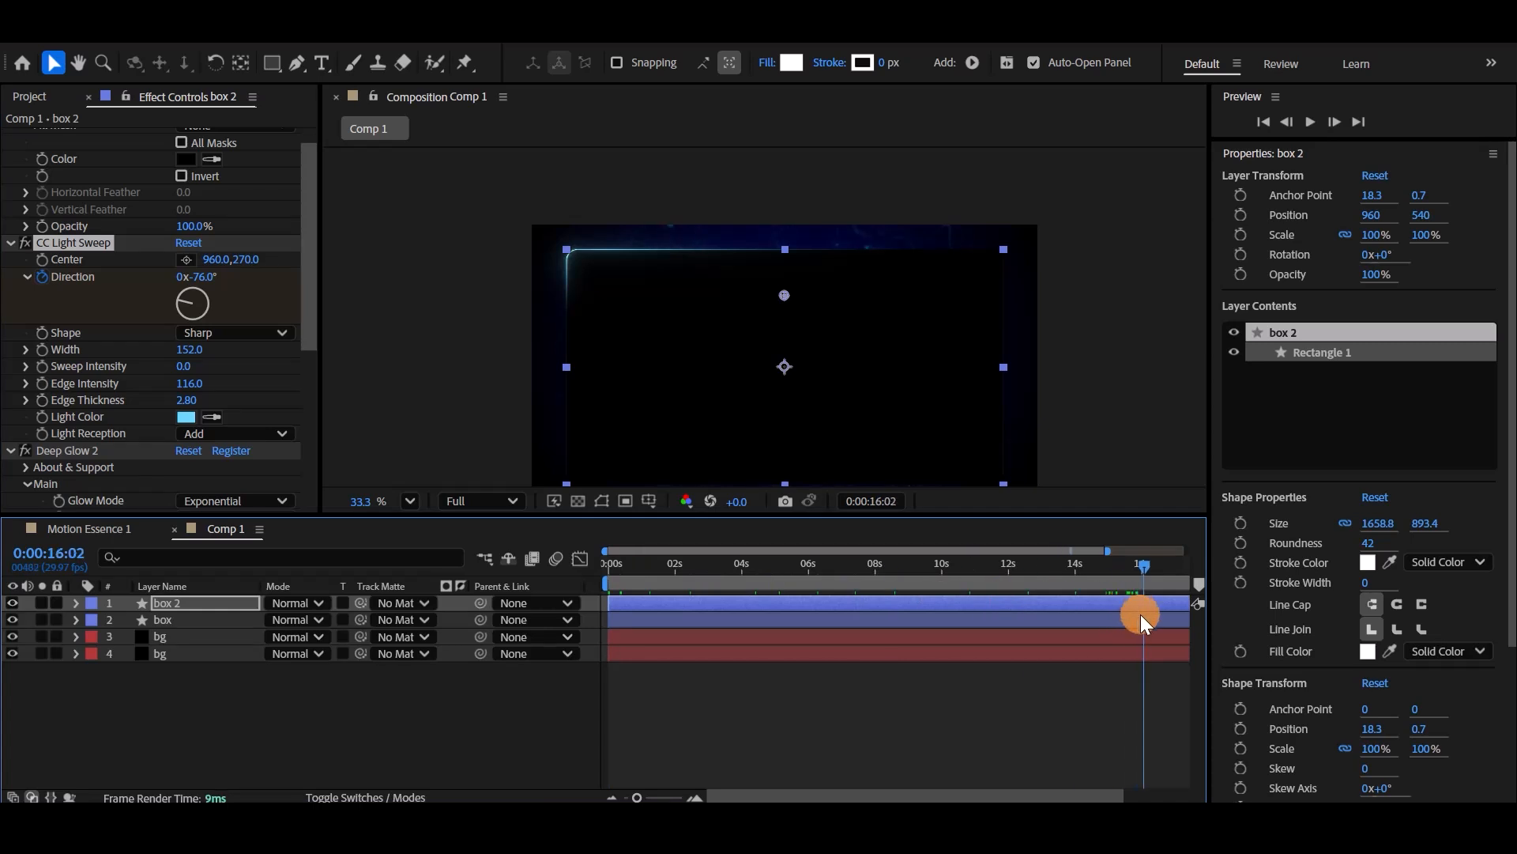
{"action": "left_click", "coordinate": [181, 280]}
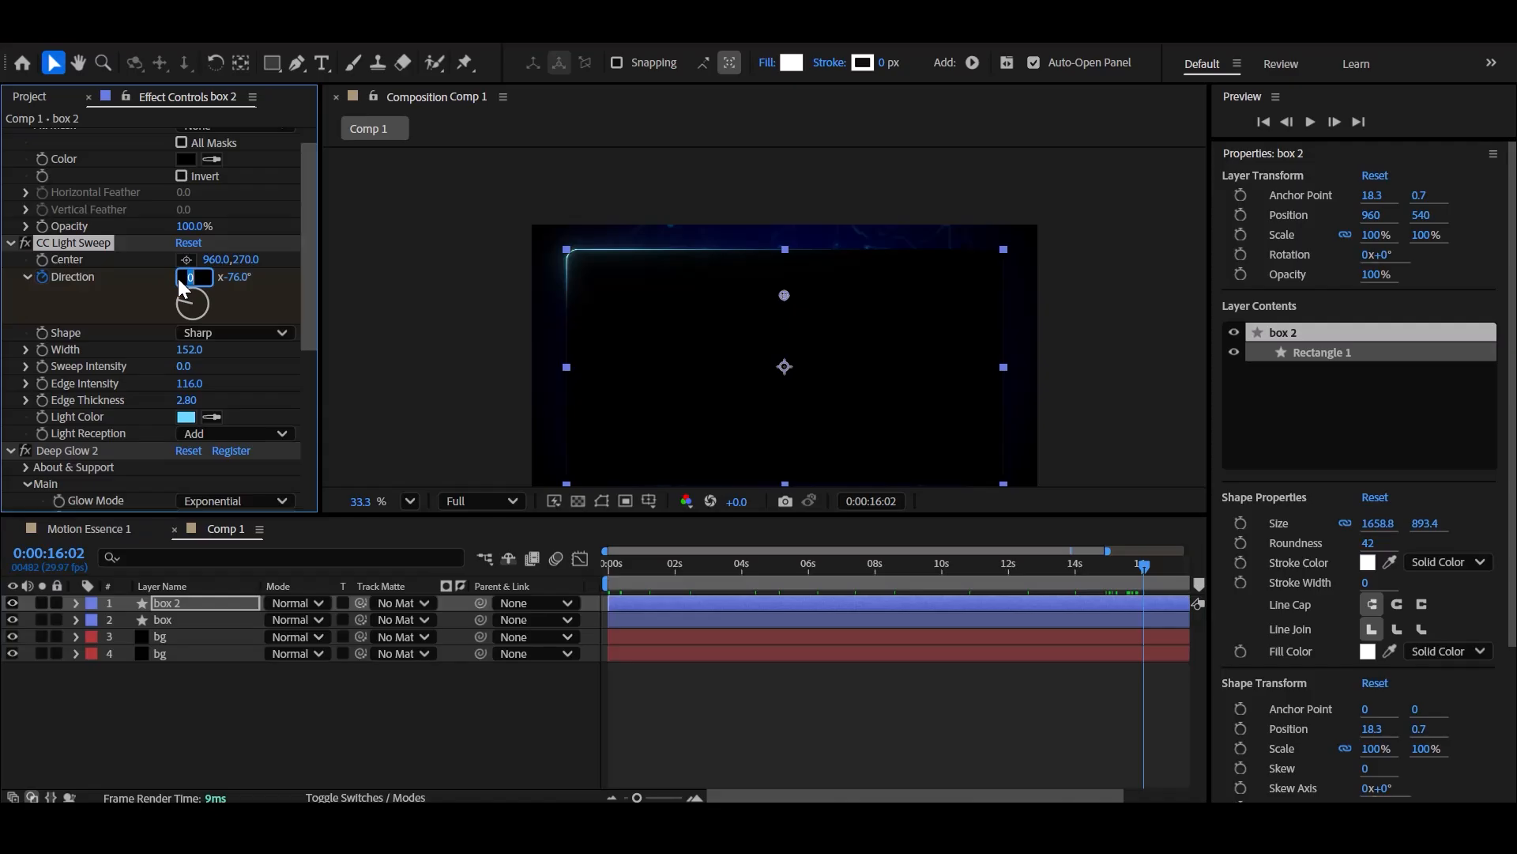
{"action": "type", "text": "4"}
{"action": "left_click", "coordinate": [301, 723]}
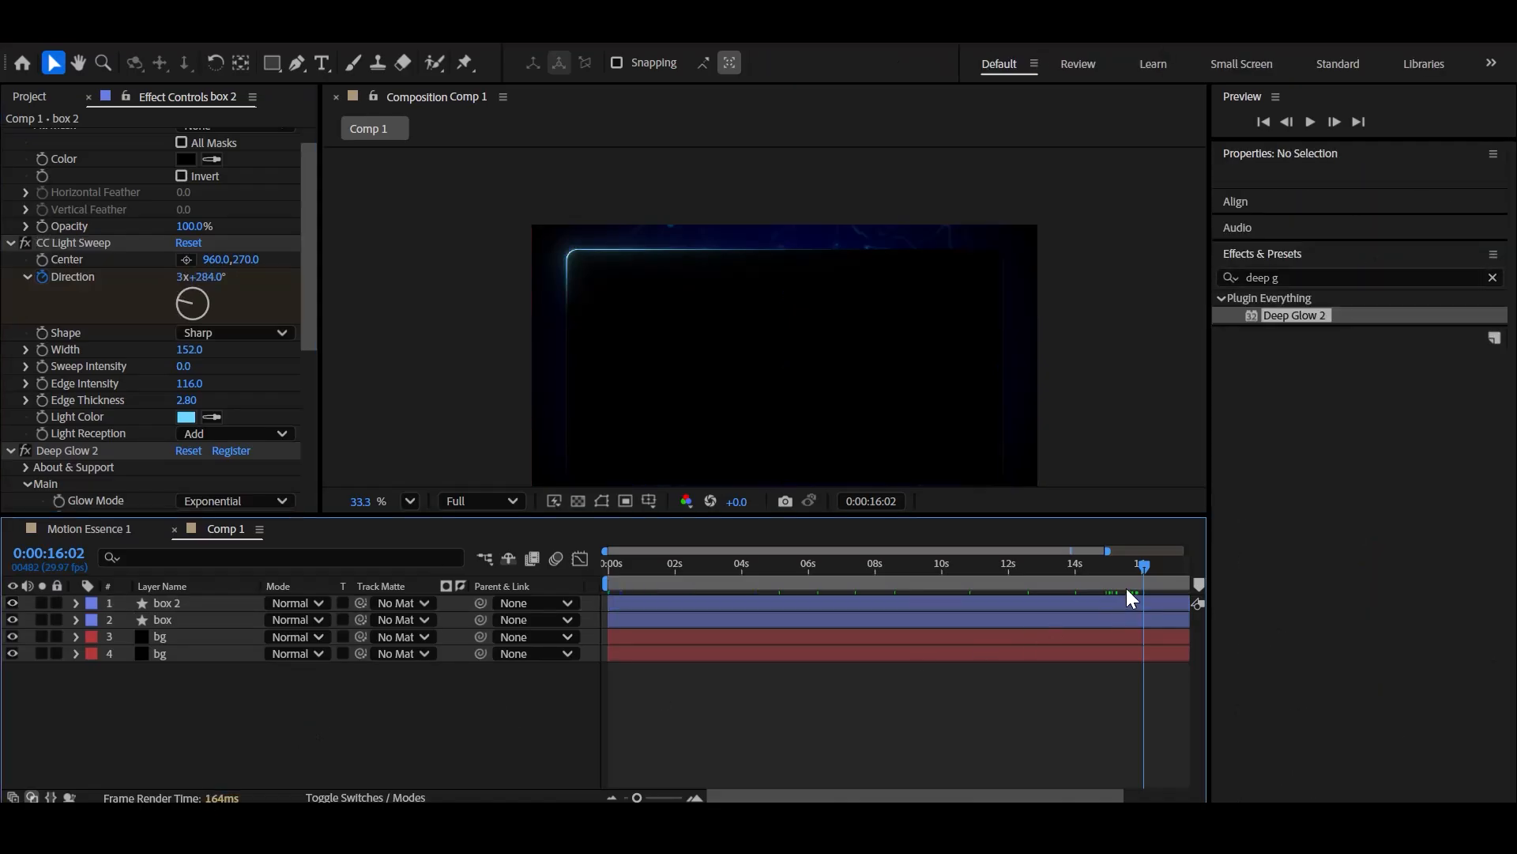
Preview the light sweep animation around the edge of box 2 from the beginning of the composition.
{"action": "left_click_drag", "start_coordinate": [1141, 565], "coordinate": [576, 615]}
{"action": "key", "text": "space"}
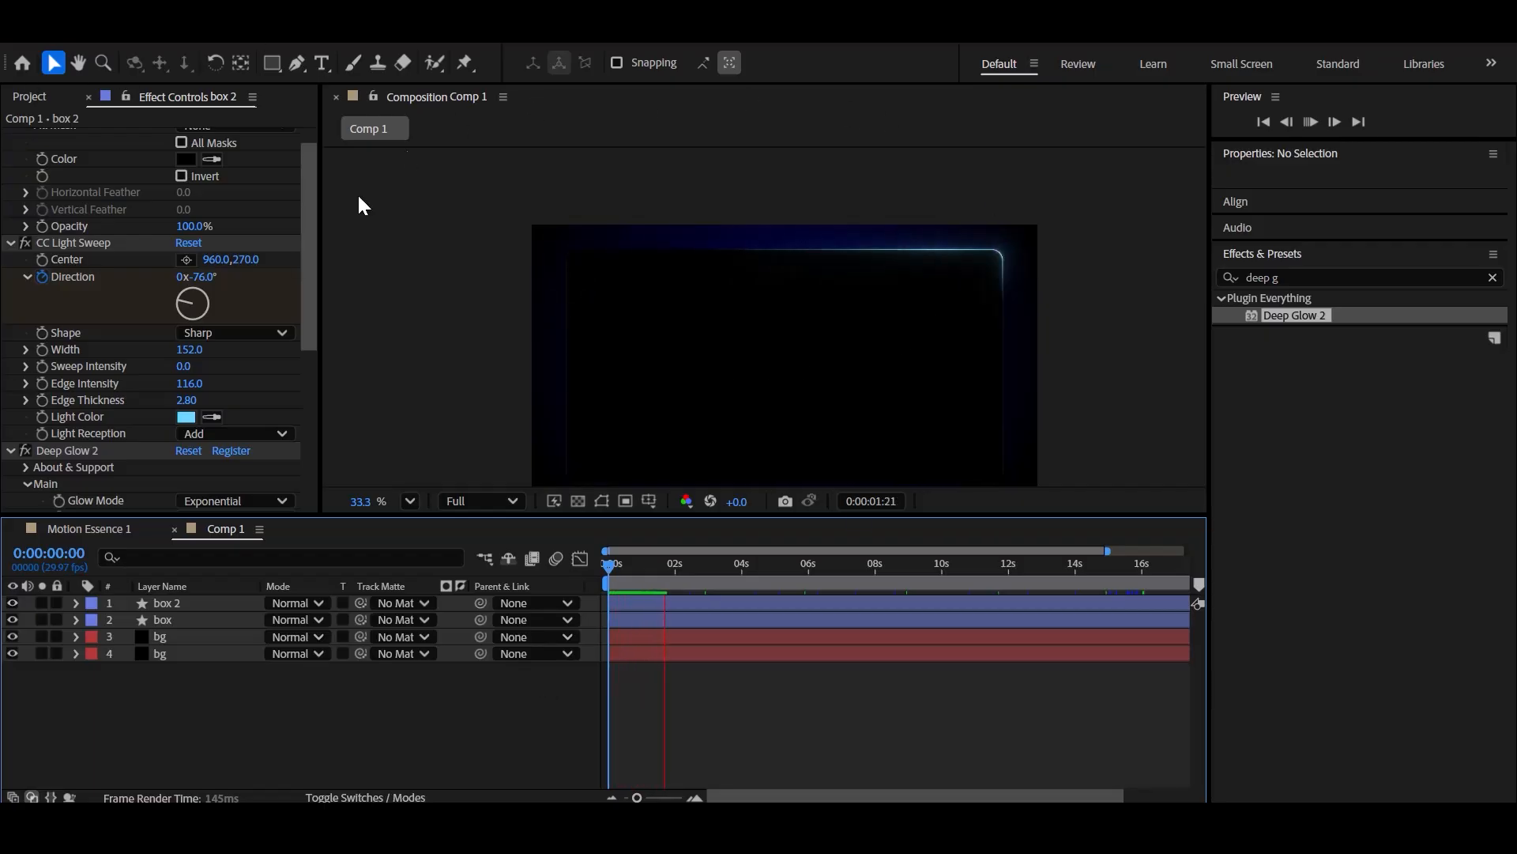
{"action": "scroll", "coordinate": [917, 404], "scroll_direction": "down", "scroll_amount": 1}
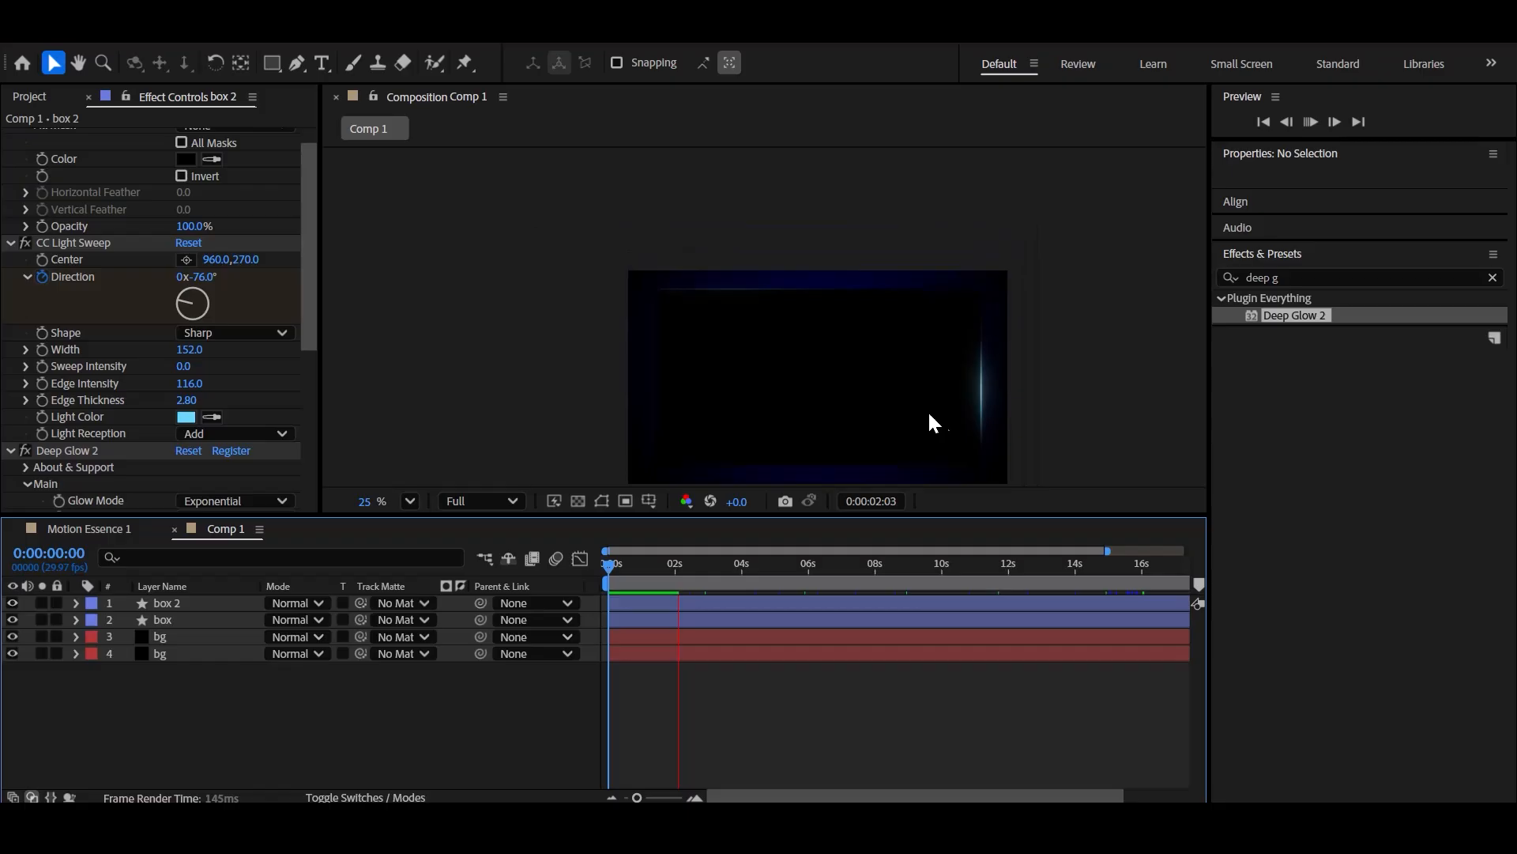
Set the light sweep Direction's revolutions on box 2 to 2 at 0:00:16:02 and preview the slower rotation from the start.
{"action": "left_click", "coordinate": [1074, 427]}
{"action": "key", "text": "space"}
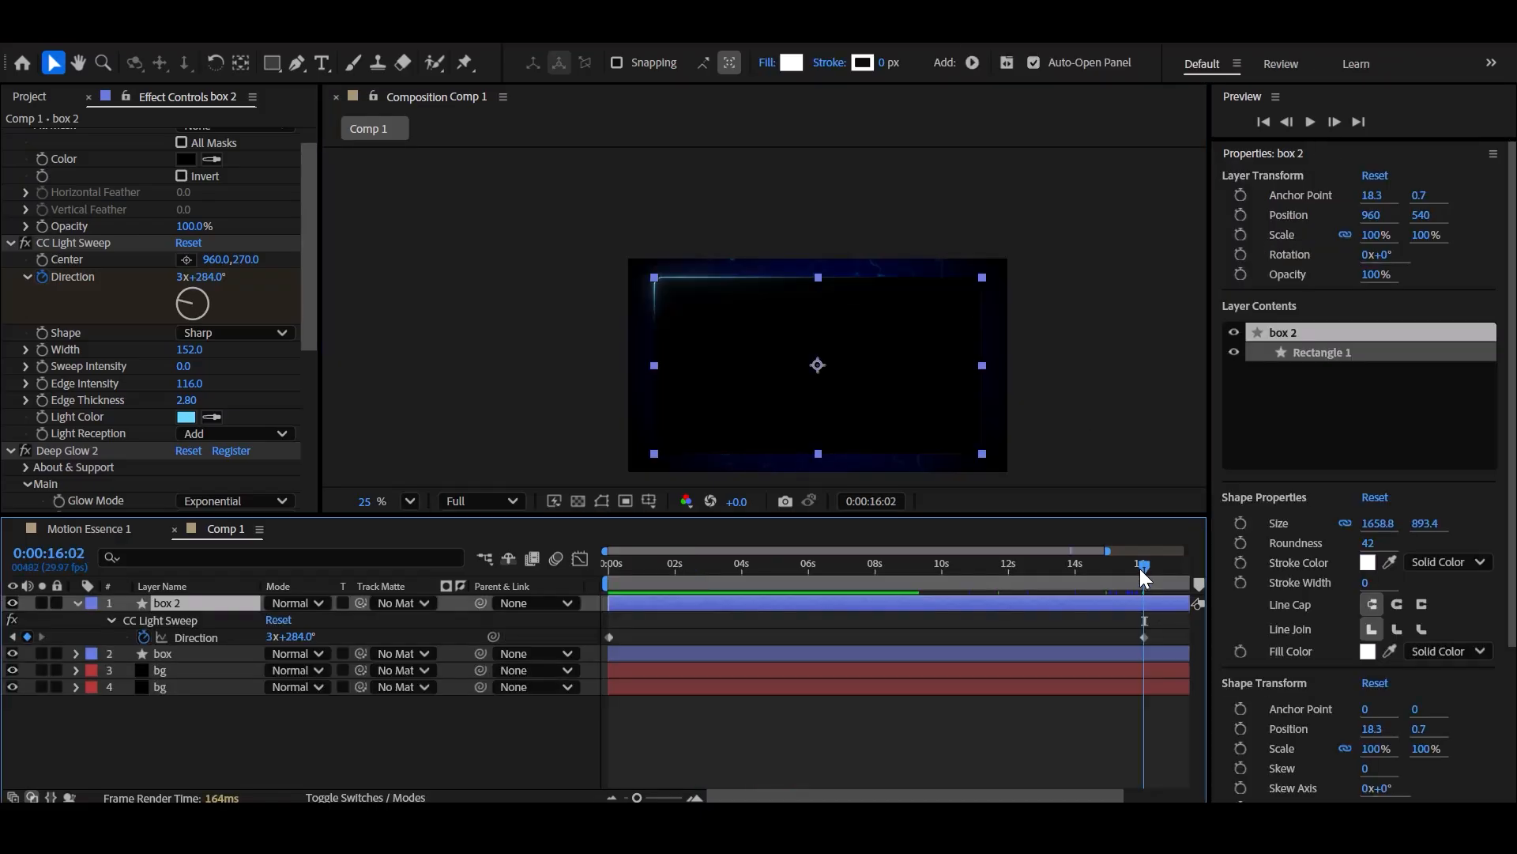
{"action": "left_click", "coordinate": [178, 277]}
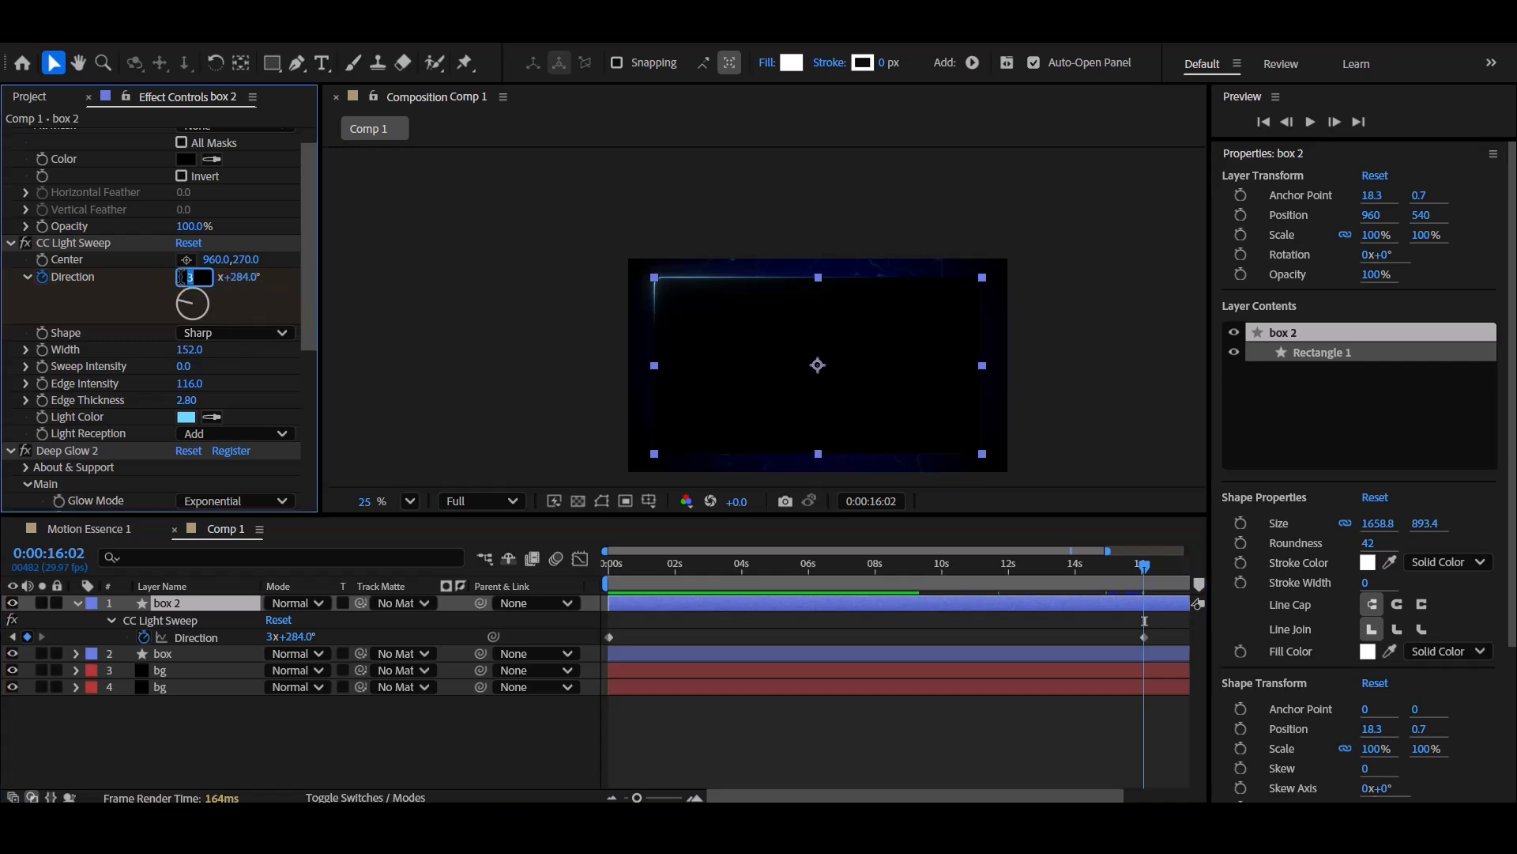
{"action": "type", "text": "2"}
{"action": "left_click", "coordinate": [265, 740]}
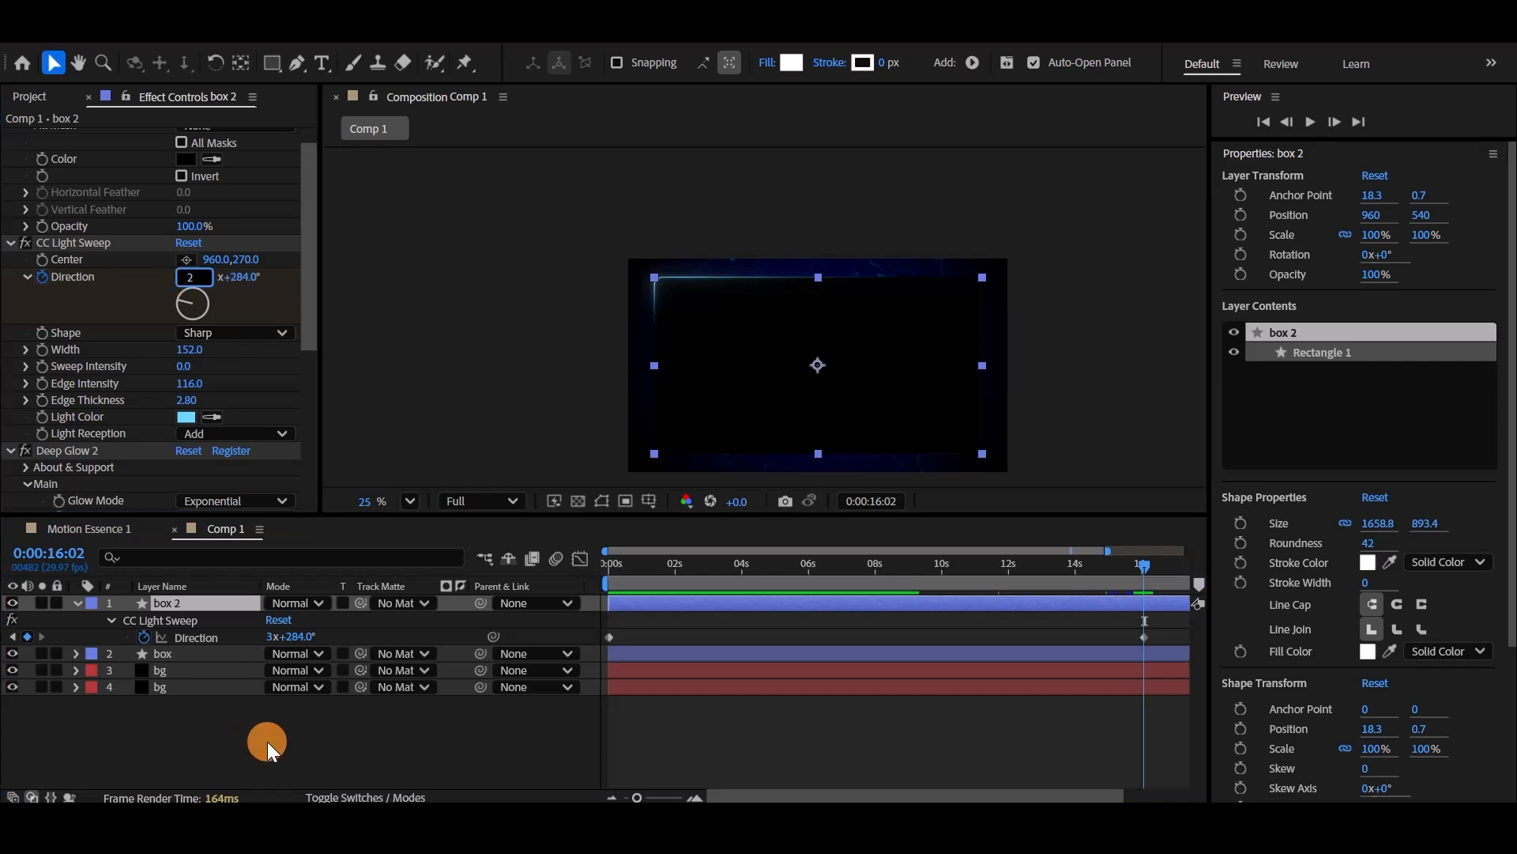
{"action": "key", "text": "space"}
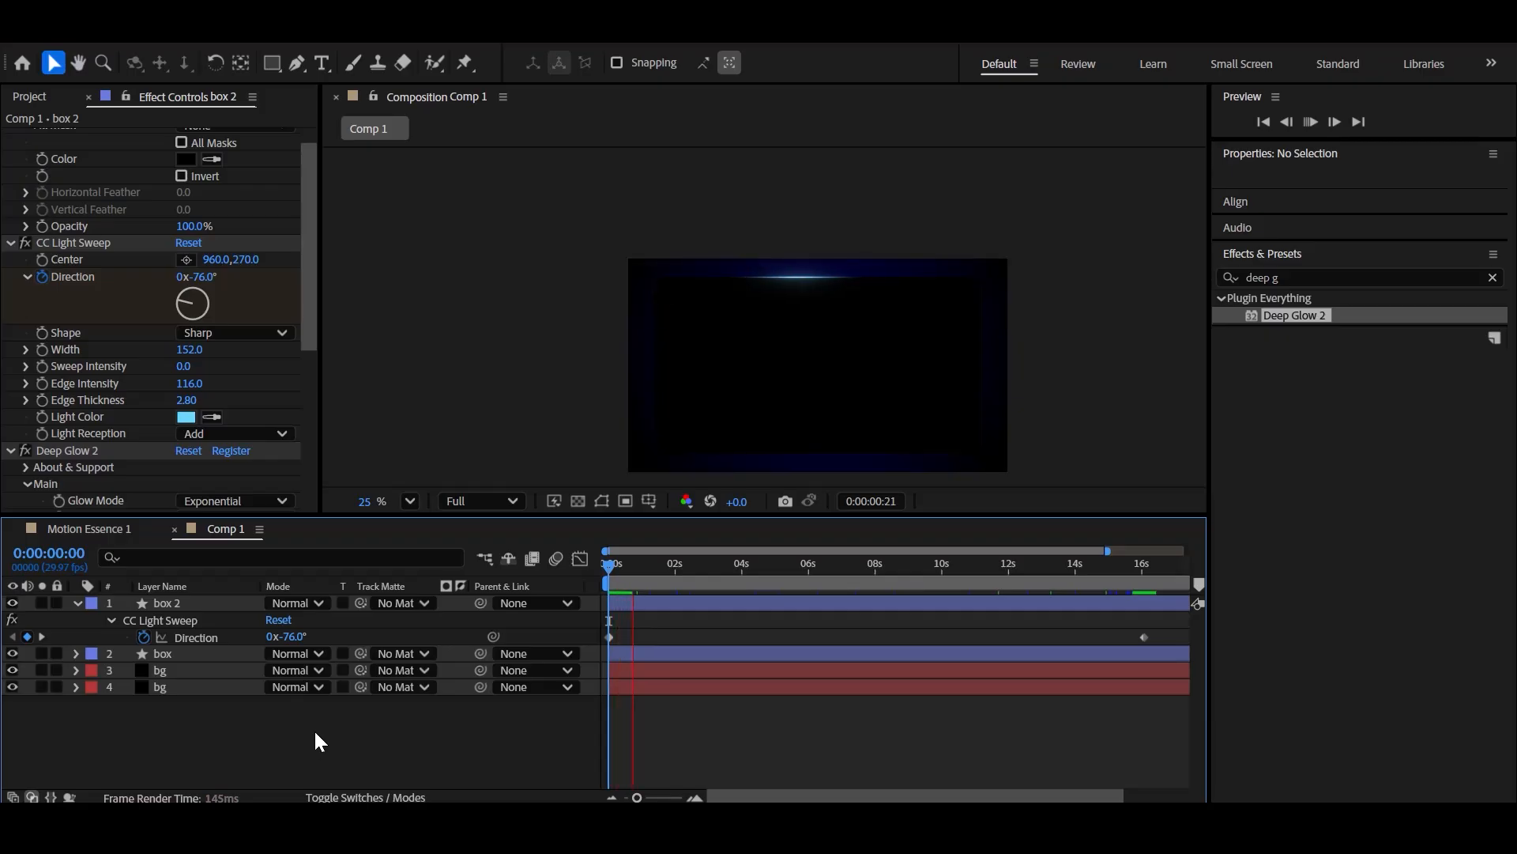
Set the blending mode of the box 2 layer to Add and preview the panel with its glowing edge from the beginning.
{"action": "left_click", "coordinate": [307, 602]}
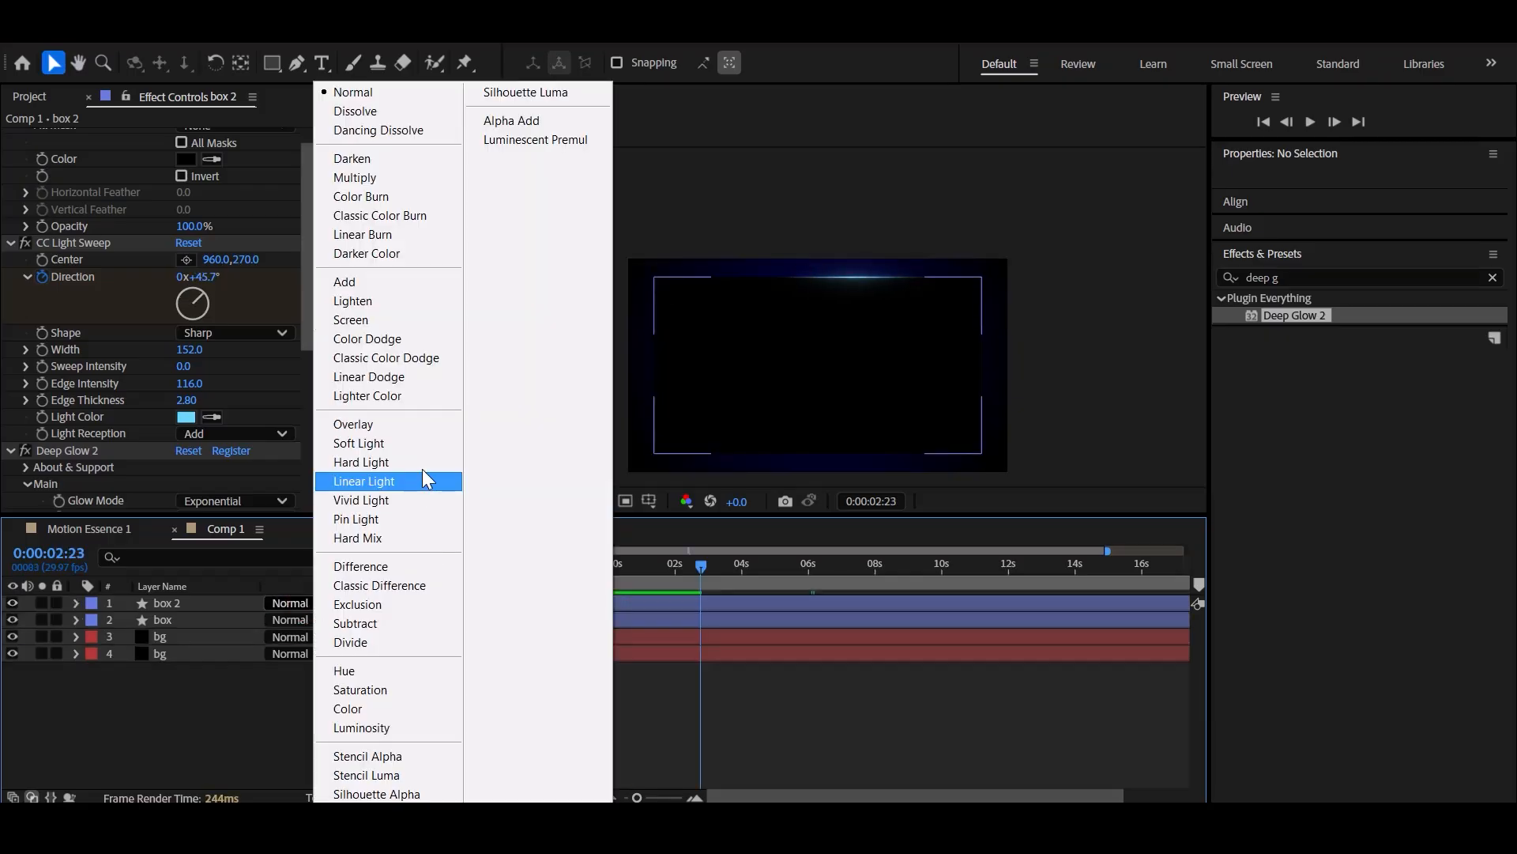
{"action": "left_click", "coordinate": [368, 282]}
{"action": "left_click", "coordinate": [342, 717]}
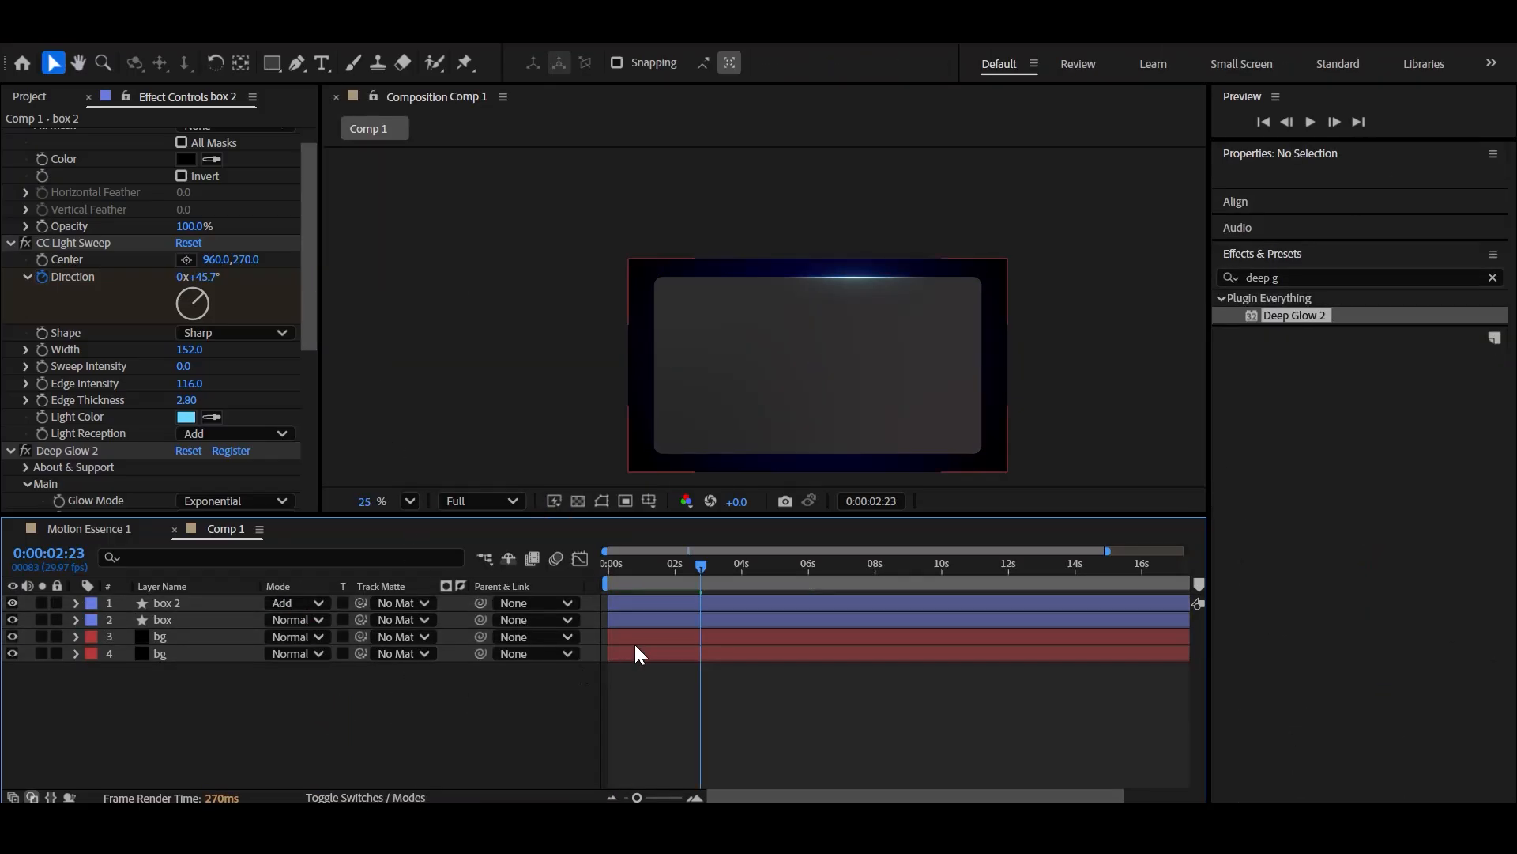
{"action": "left_click_drag", "start_coordinate": [701, 562], "coordinate": [528, 600]}
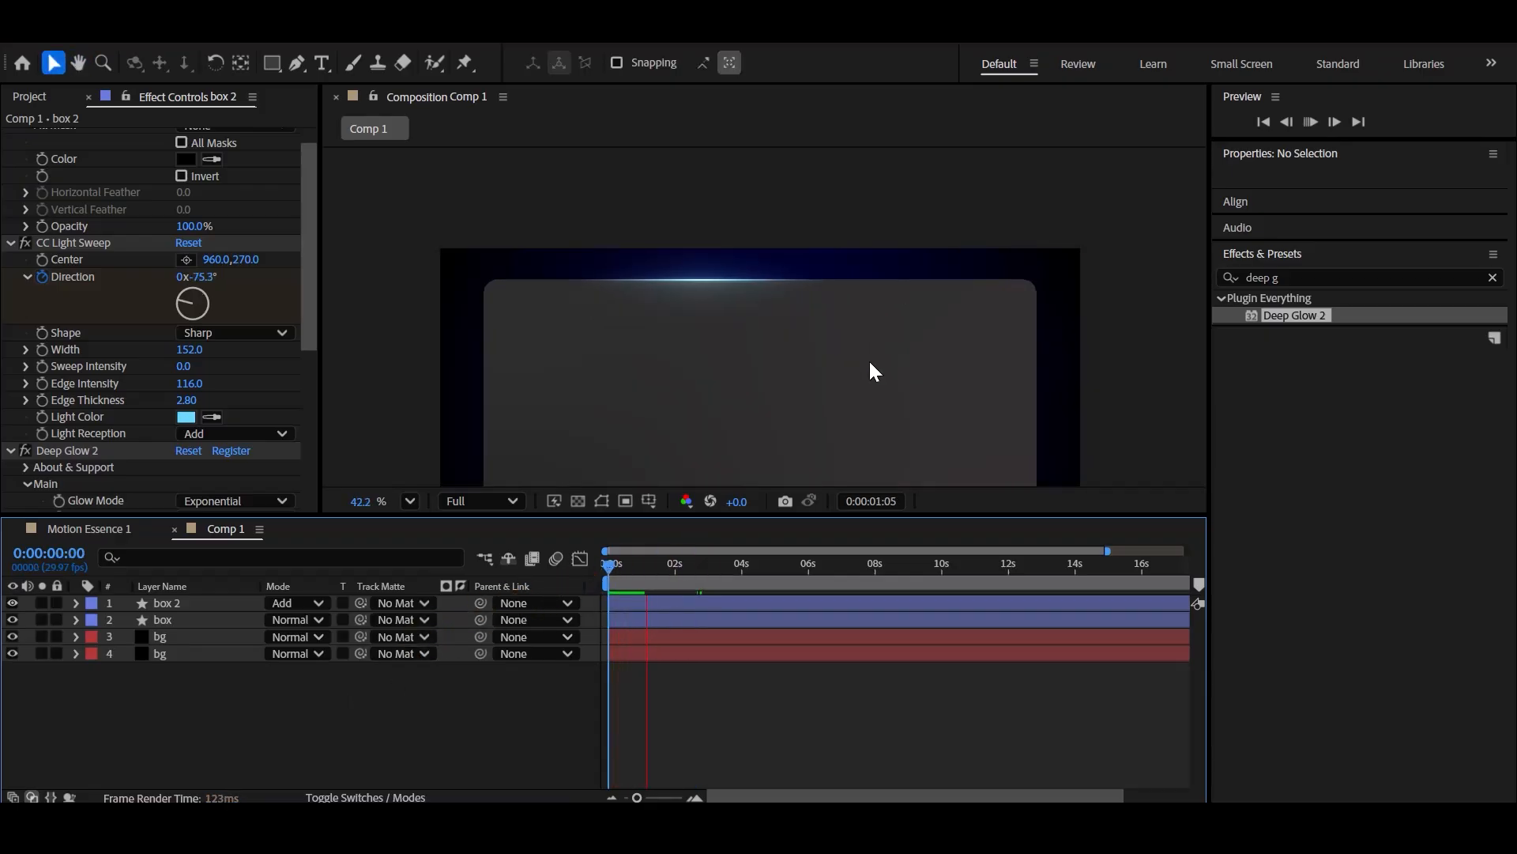
{"action": "scroll", "coordinate": [870, 360], "scroll_direction": "down", "scroll_amount": 3}
{"action": "left_click_drag", "start_coordinate": [1073, 412], "coordinate": [1073, 371]}
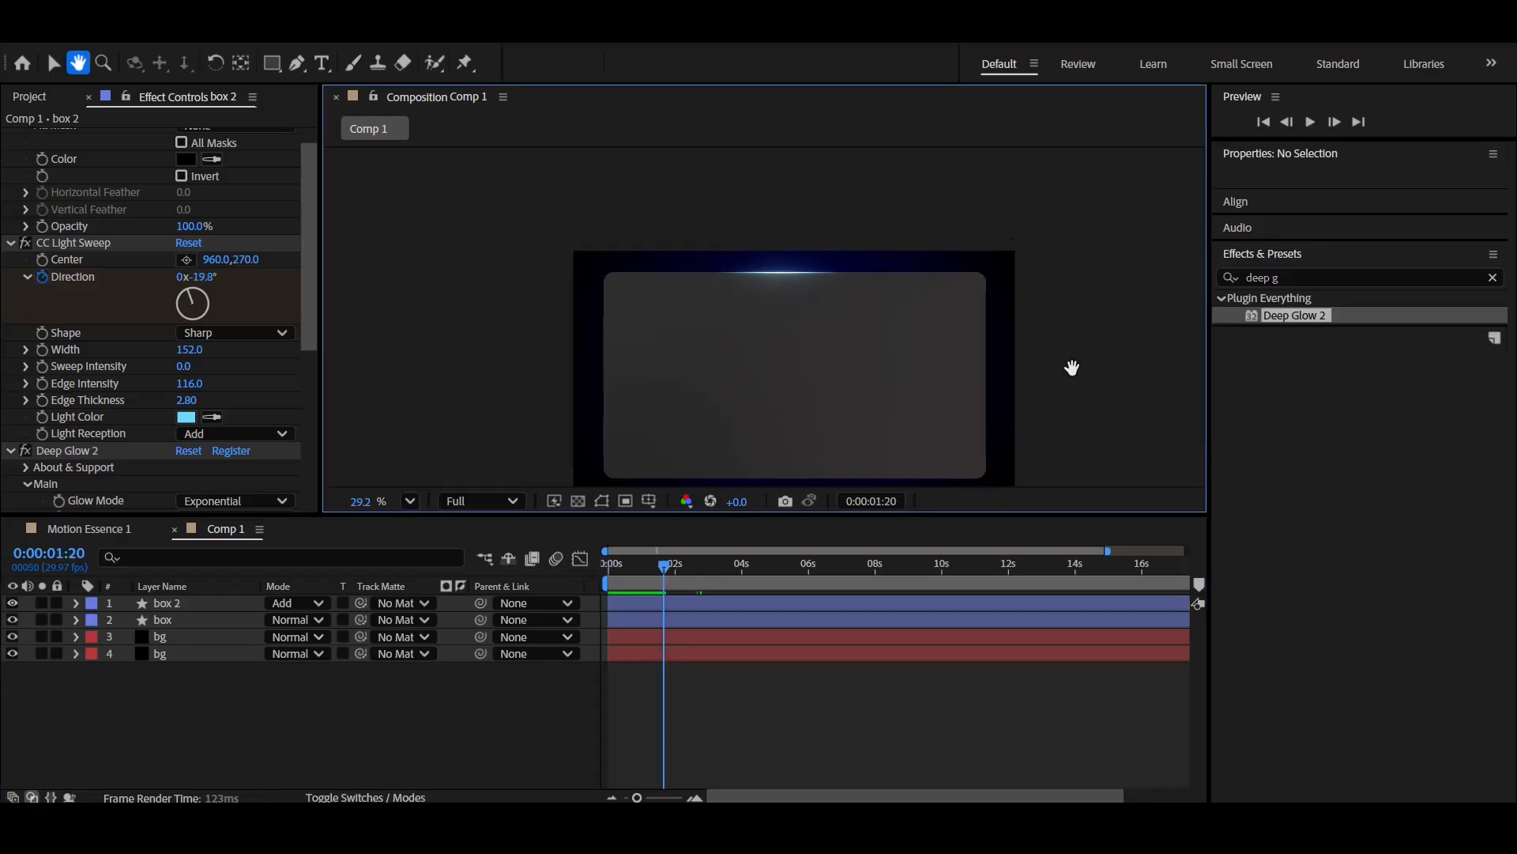
{"action": "left_click_drag", "start_coordinate": [1073, 371], "coordinate": [1073, 356]}
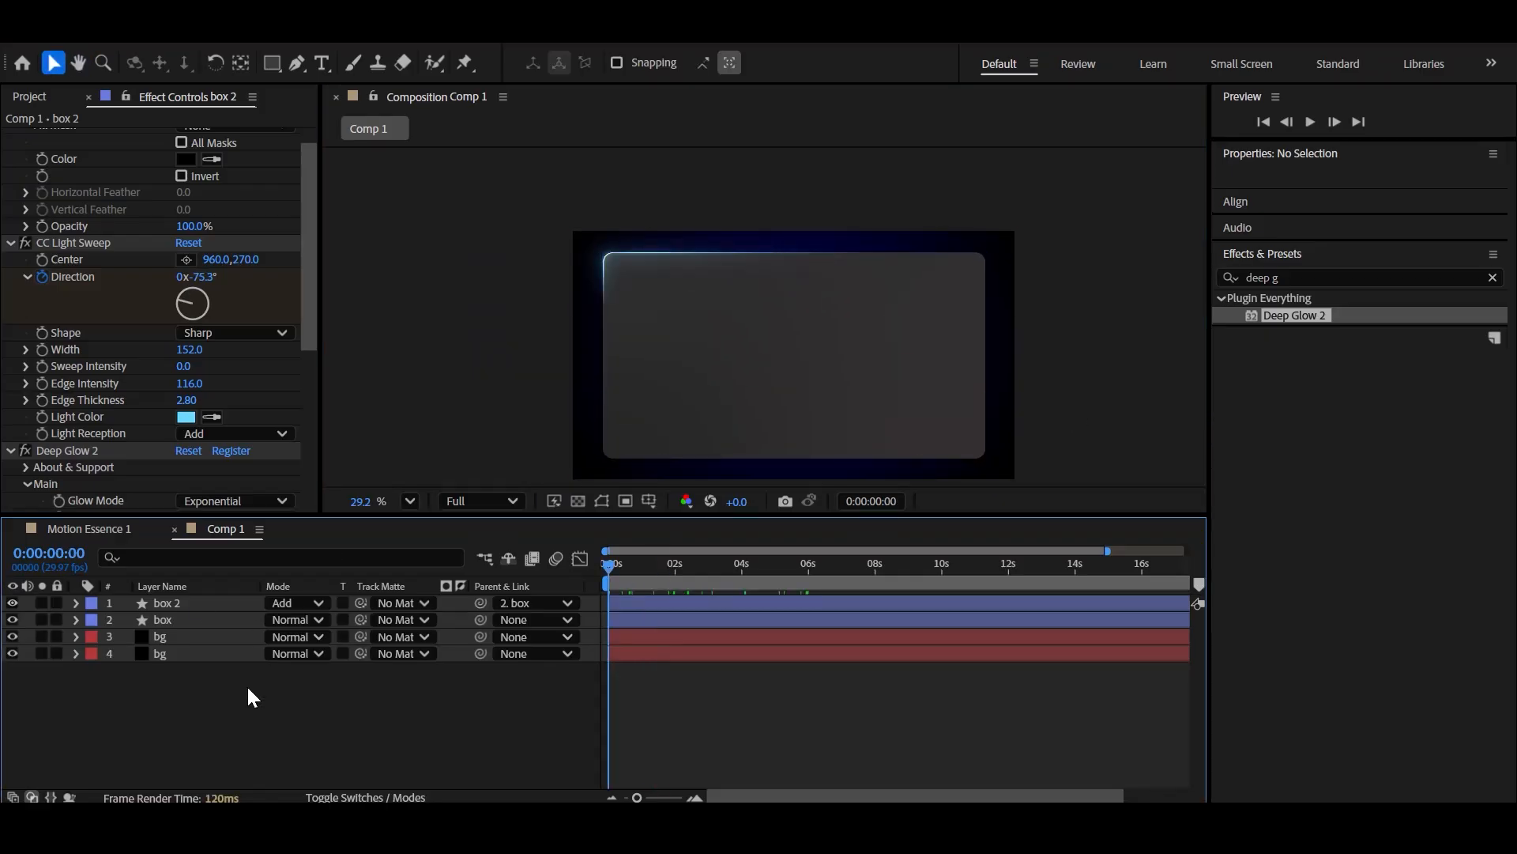
Create an adjustment layer above box 2 and apply the Grid effect to it.
{"action": "right_click", "coordinate": [248, 688]}
{"action": "mouse_move", "coordinate": [352, 477]}
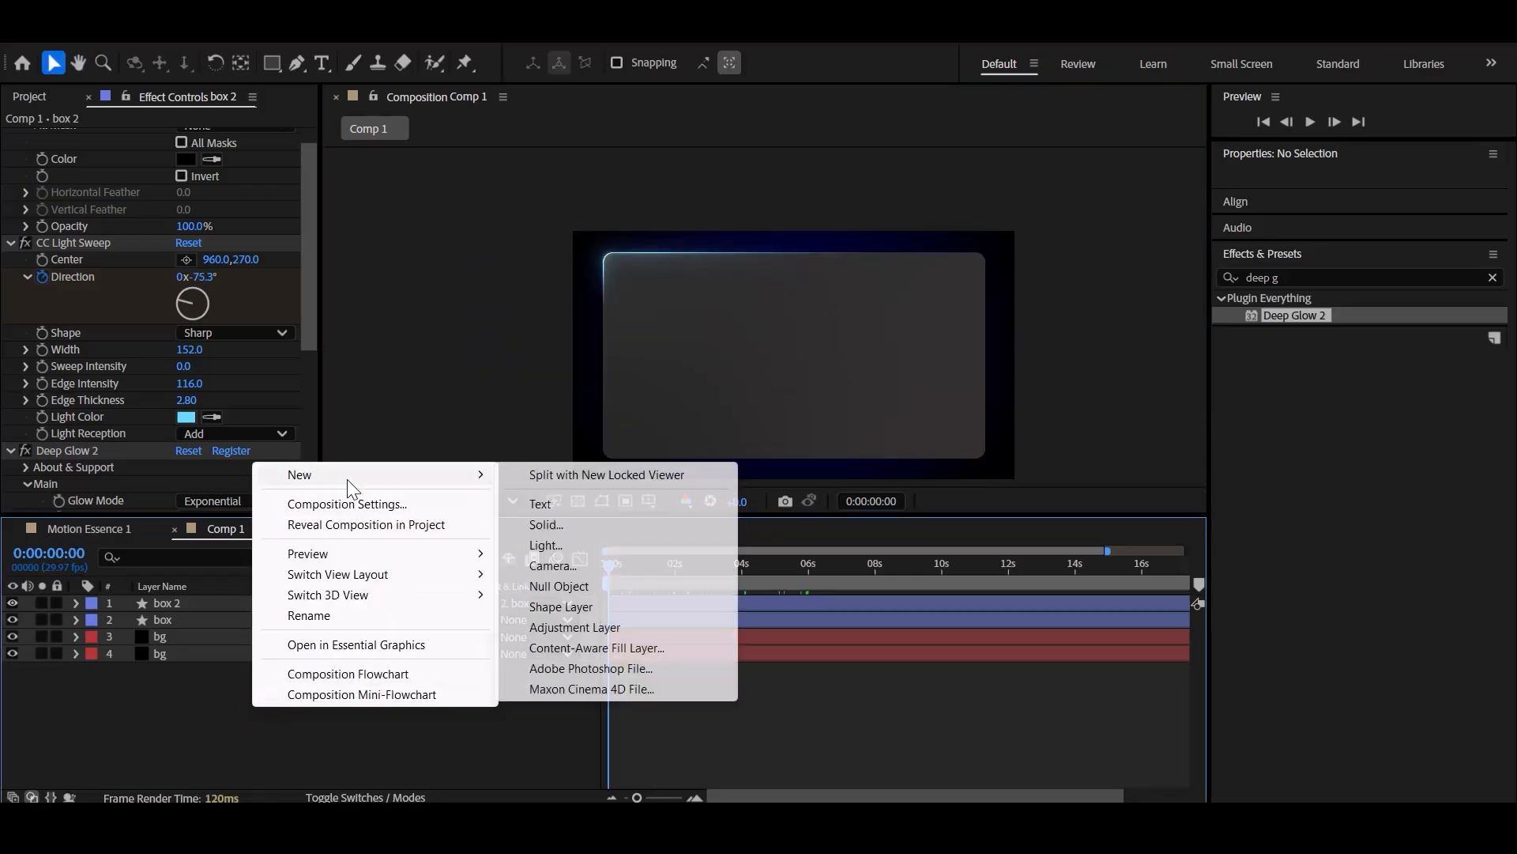
{"action": "left_click", "coordinate": [580, 633]}
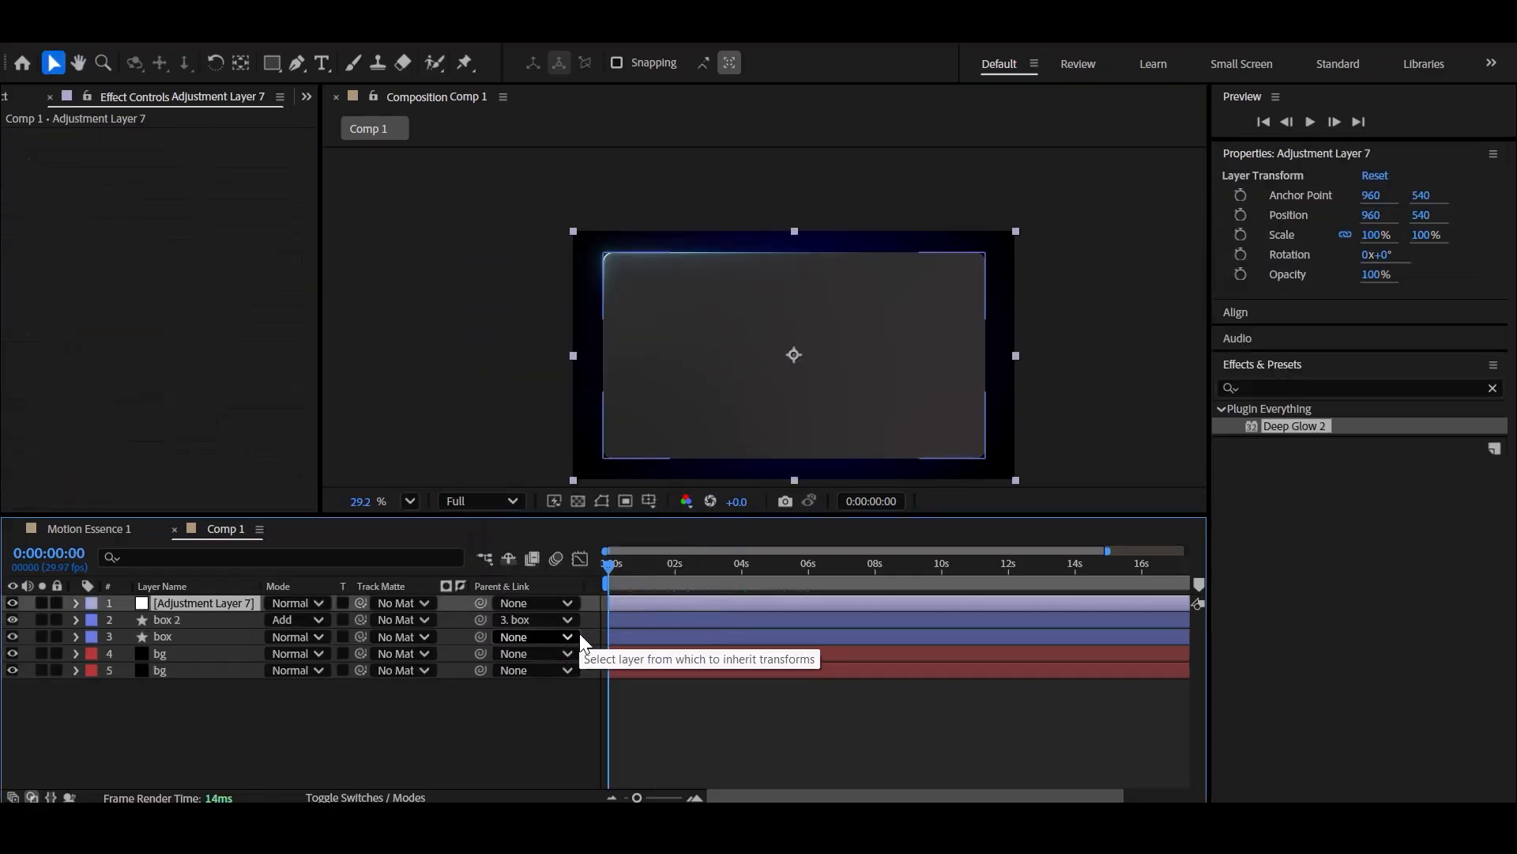
{"action": "left_click_drag", "start_coordinate": [1274, 560], "coordinate": [209, 612]}
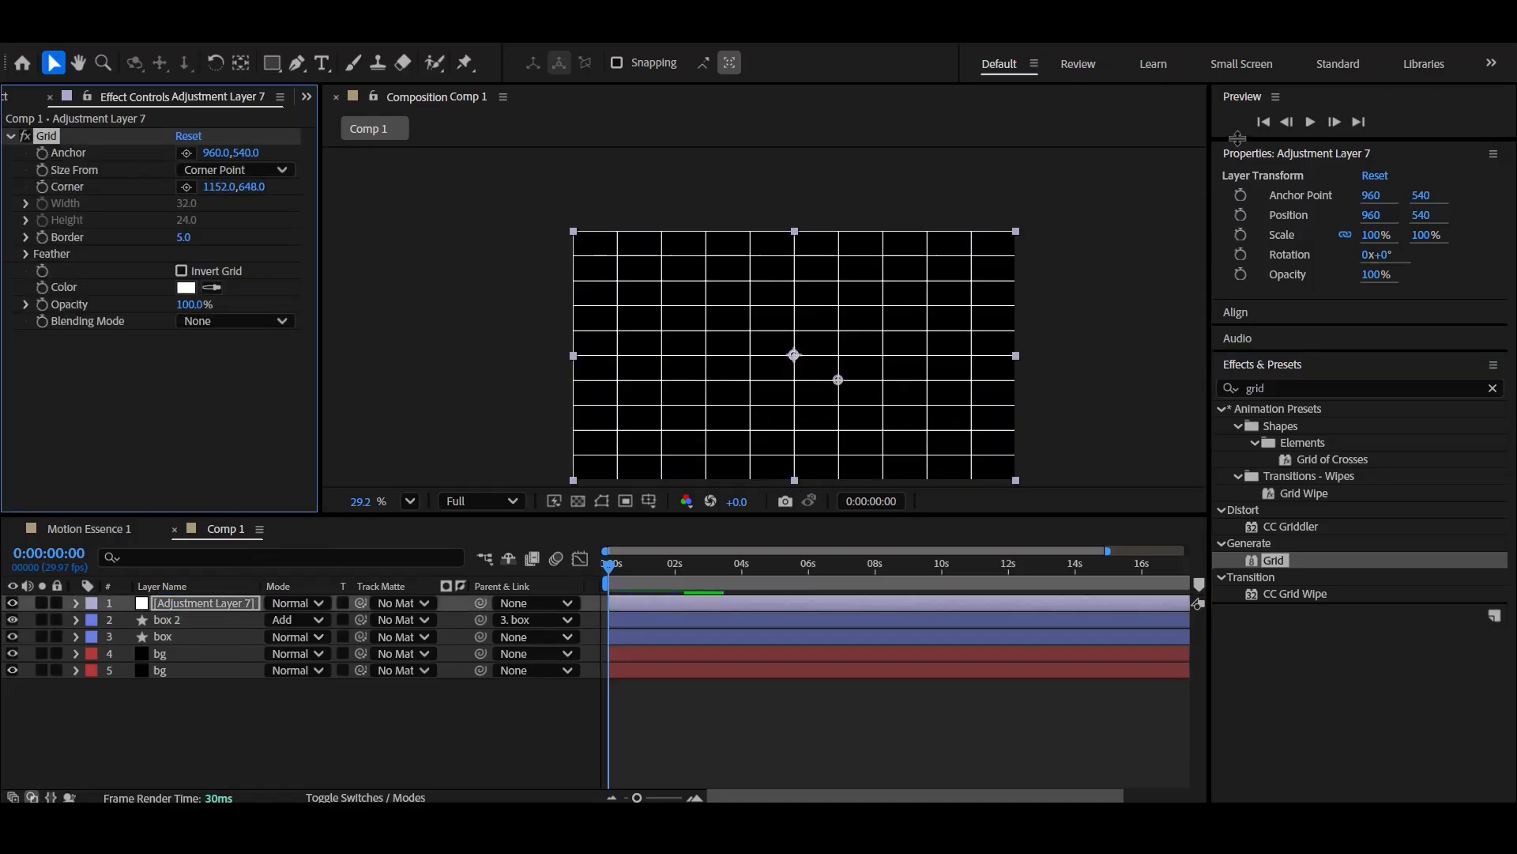
Shrink the grid cells by setting the Grid effect's Corner to 998, 582.
{"action": "left_click_drag", "start_coordinate": [207, 186], "coordinate": [102, 224]}
{"action": "left_click_drag", "start_coordinate": [251, 187], "coordinate": [129, 220]}
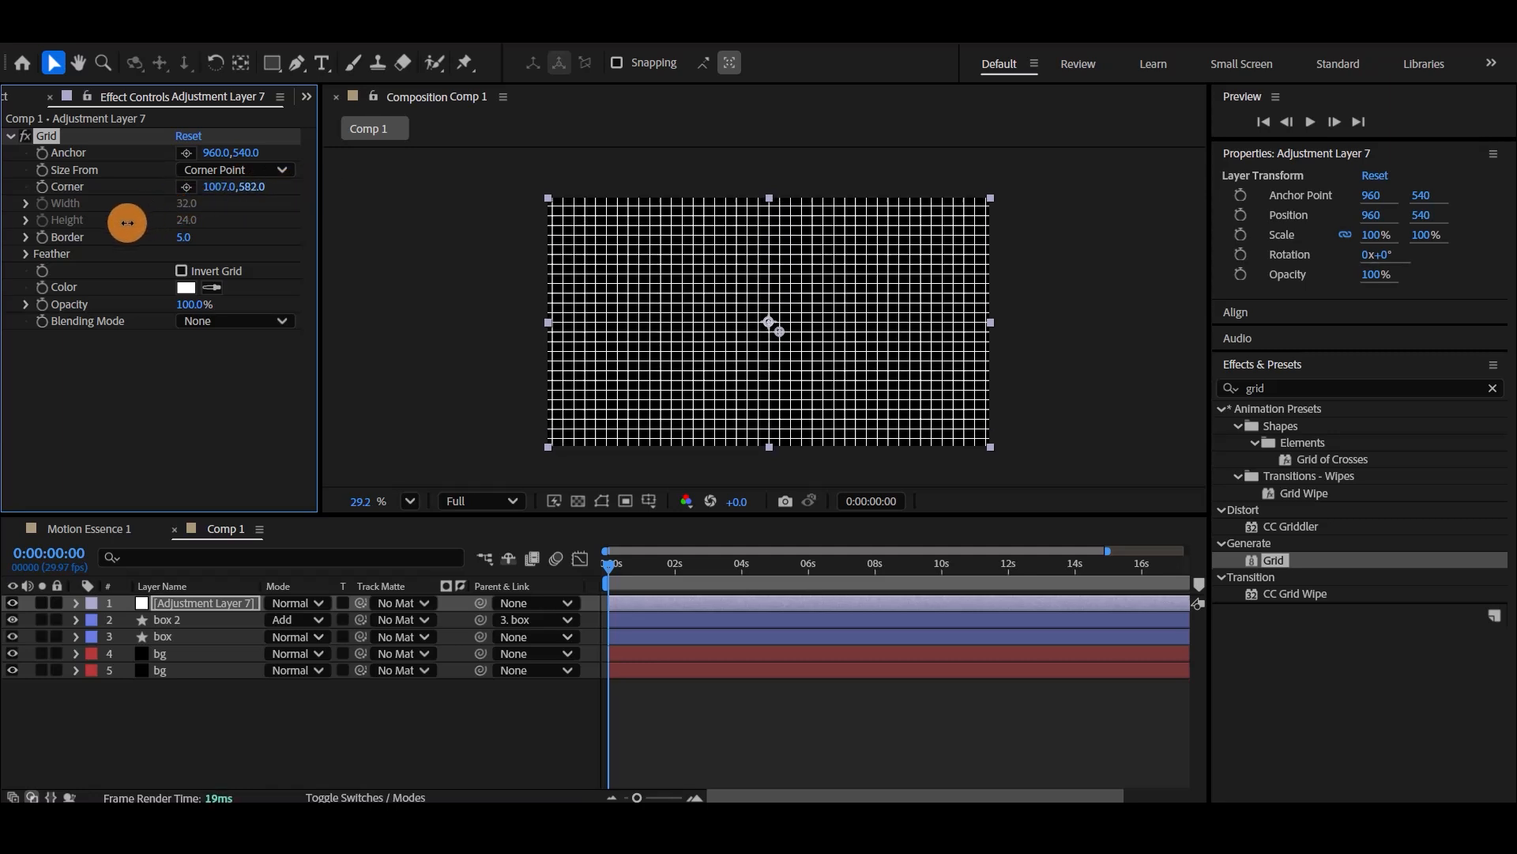
{"action": "left_click_drag", "start_coordinate": [224, 189], "coordinate": [209, 197]}
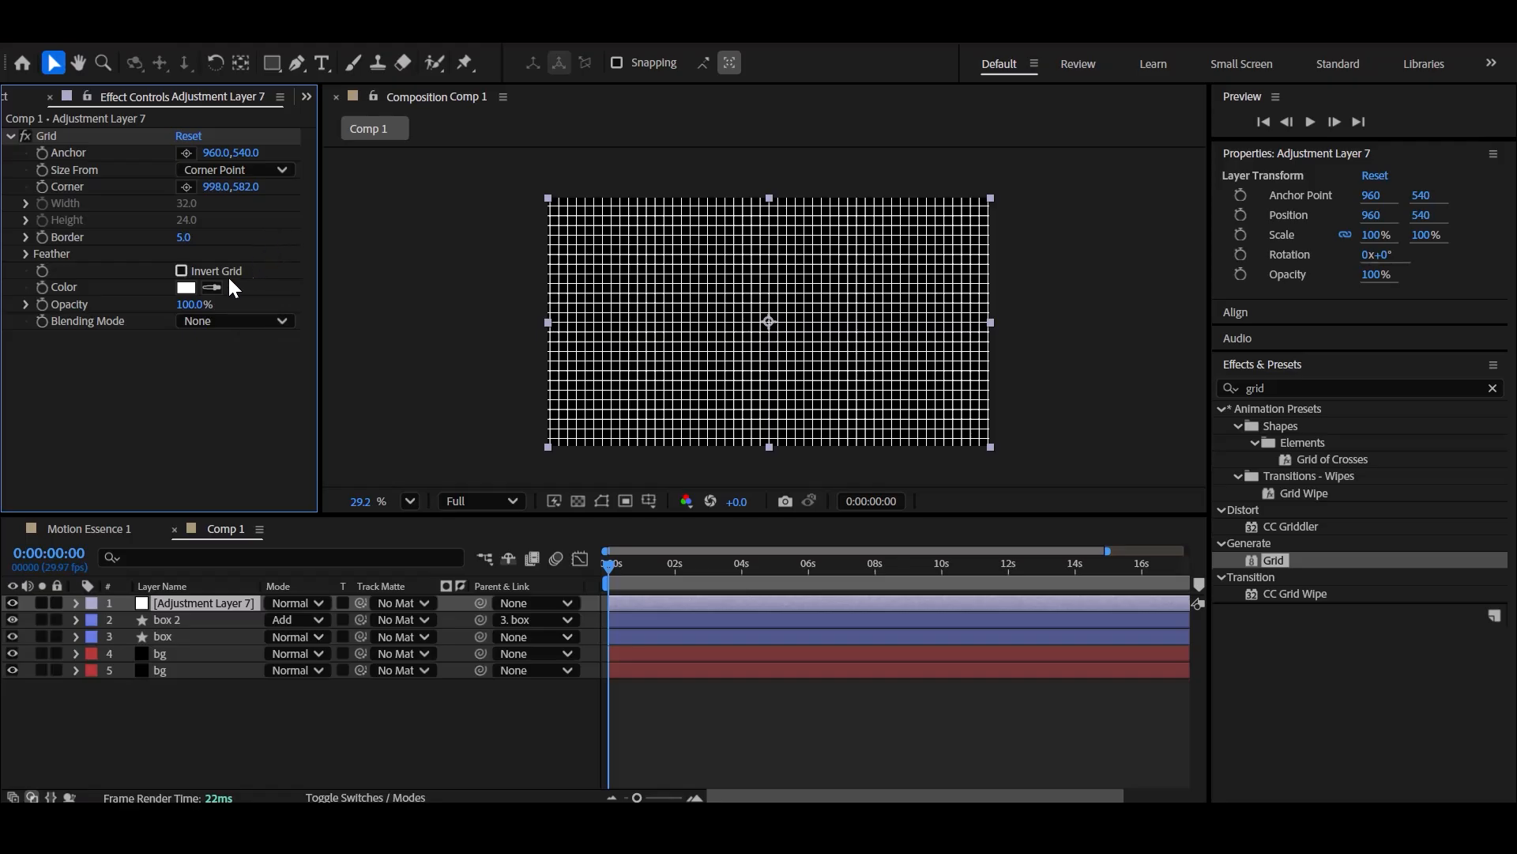
Lower the Grid effect's Opacity to 25% and set its Blending Mode to Add.
{"action": "left_click", "coordinate": [194, 305]}
{"action": "key", "text": "Return"}
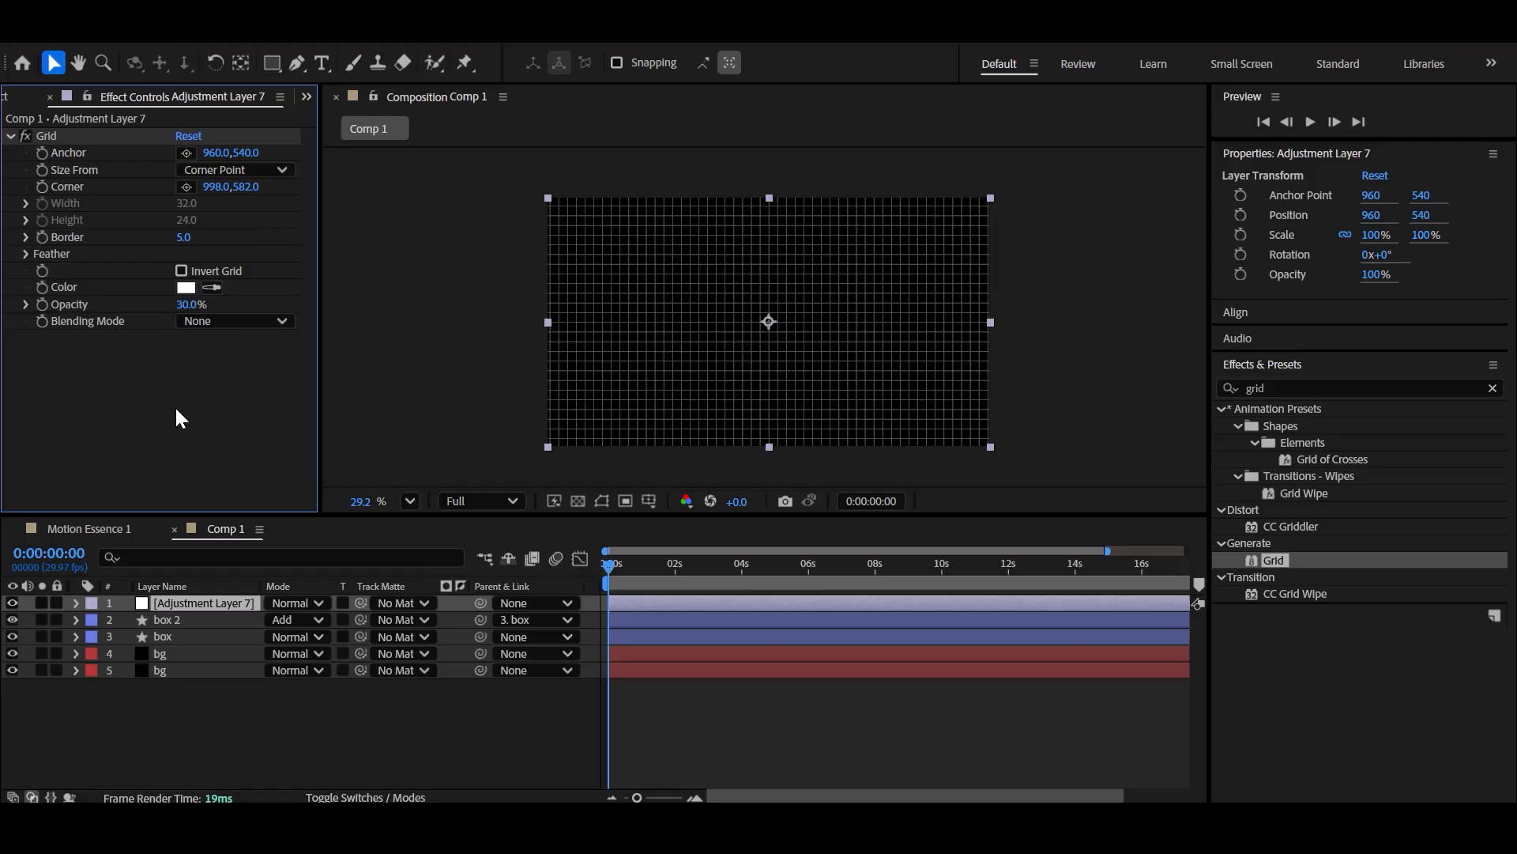
{"action": "left_click", "coordinate": [230, 320]}
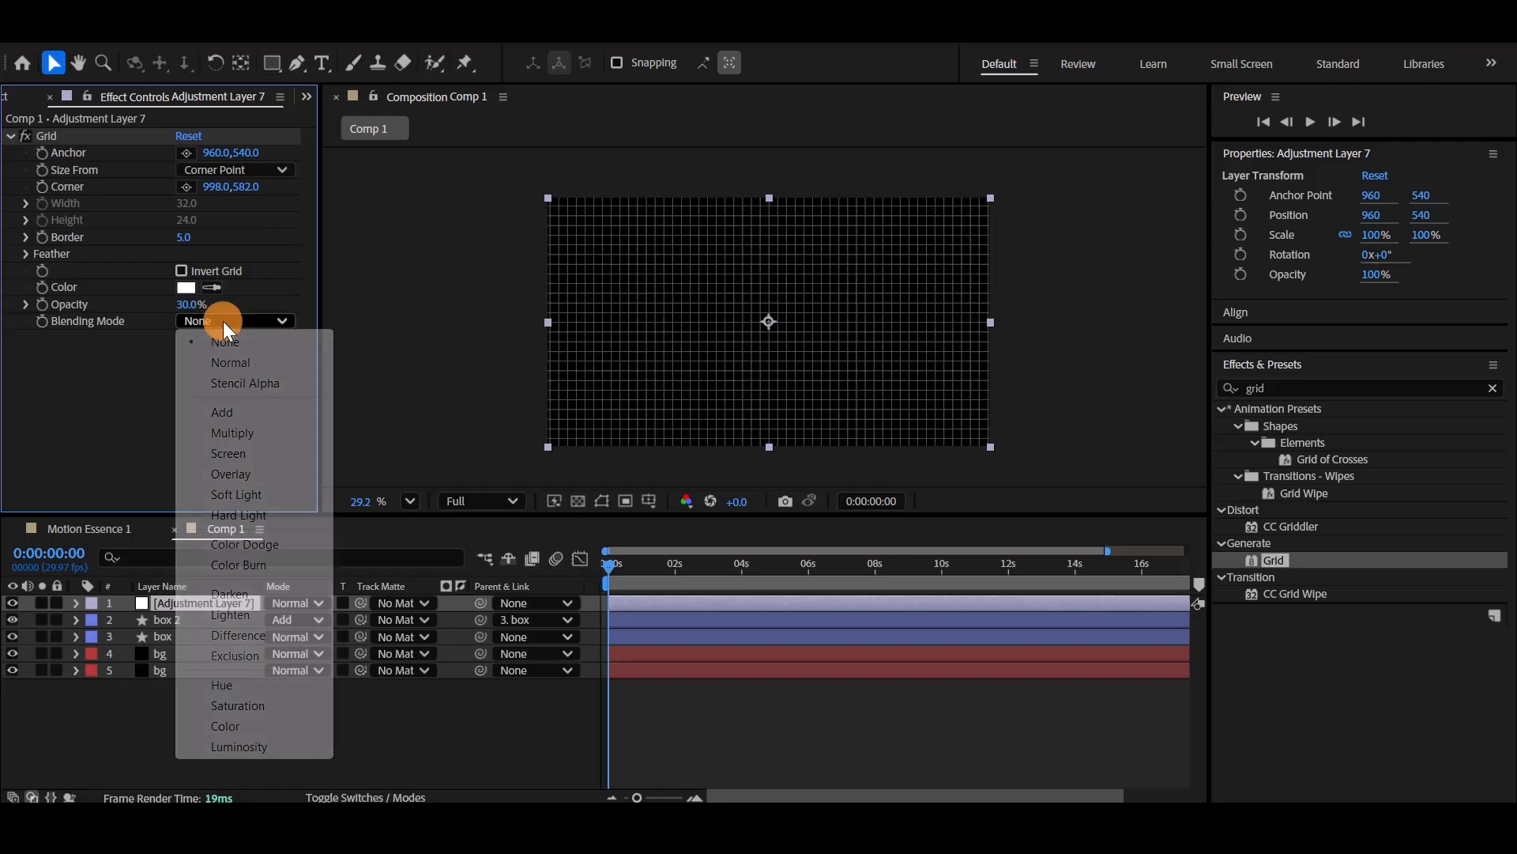
{"action": "left_click", "coordinate": [239, 414]}
Draw a rectangular mask on the adjustment layer slightly inside the edges of the gray panel.
{"action": "key", "text": "q"}
{"action": "left_click", "coordinate": [607, 235]}
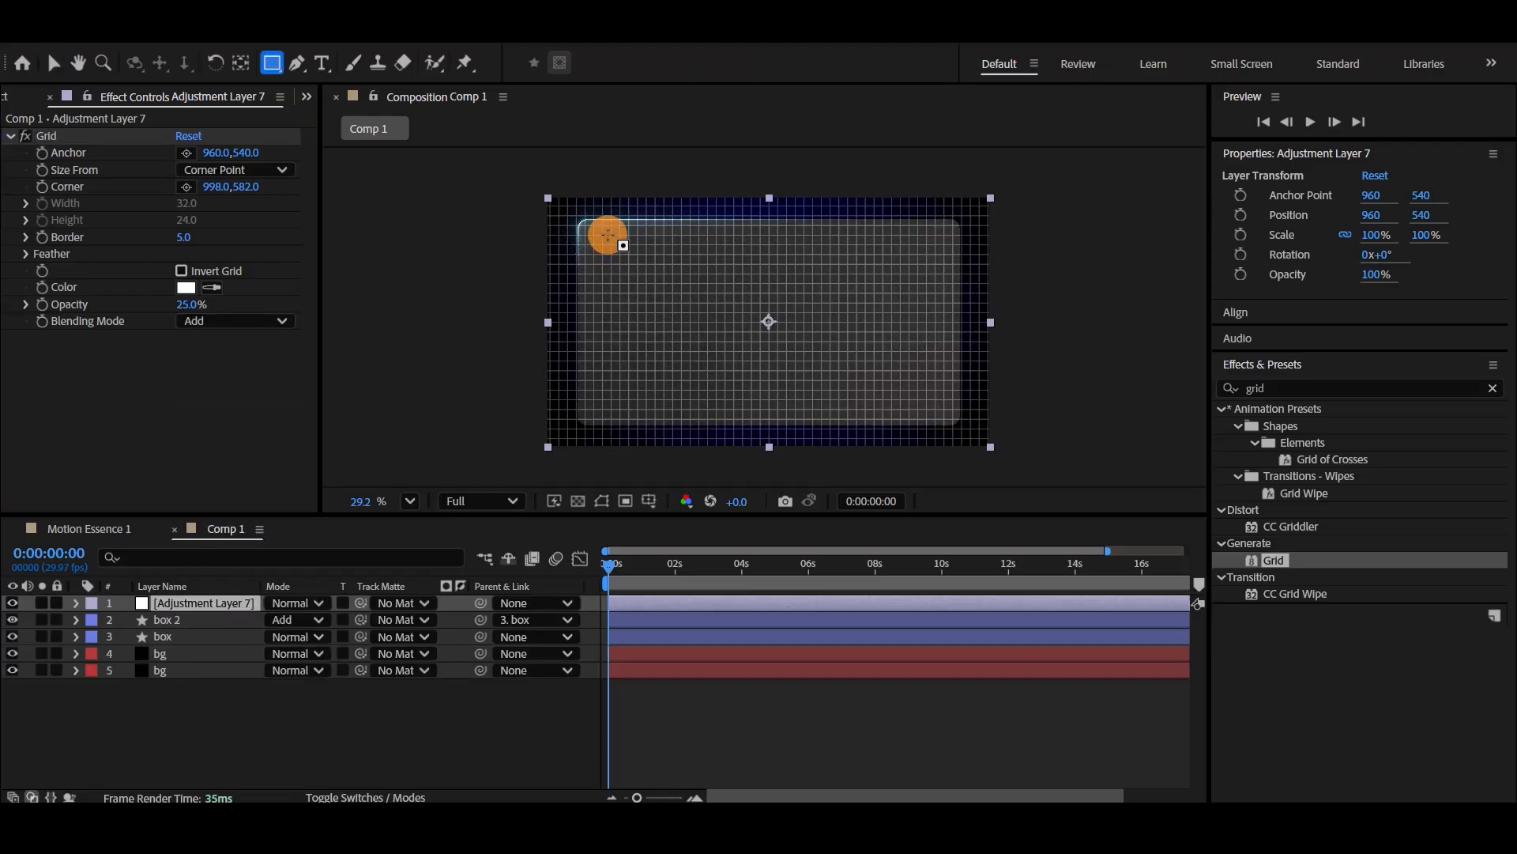
{"action": "left_click_drag", "start_coordinate": [607, 234], "coordinate": [928, 406]}
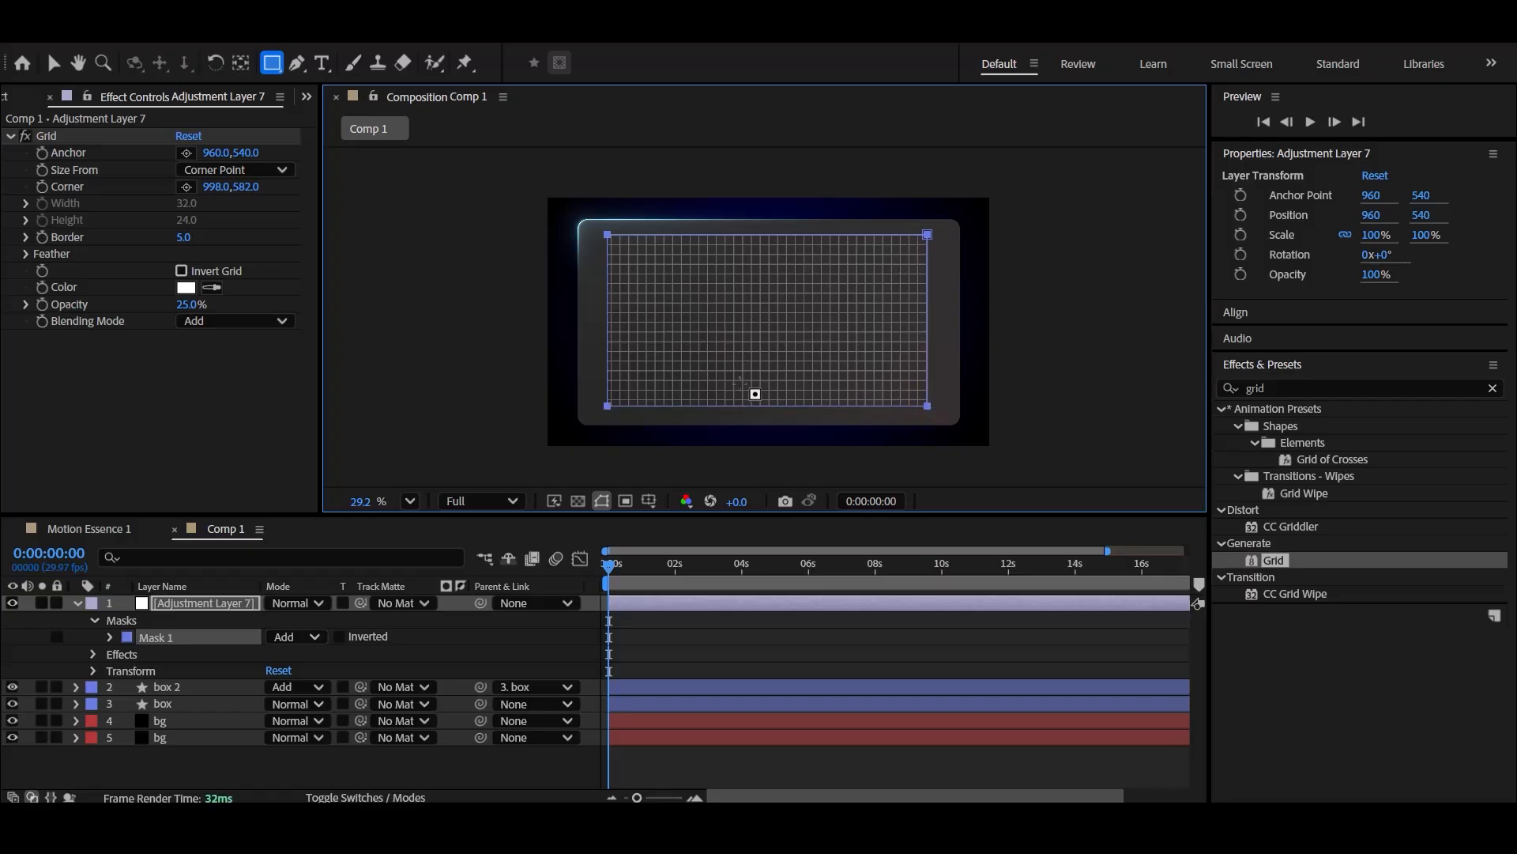
Set the adjustment layer mask's Feather to 347 pixels and its Expansion to 39 pixels.
{"action": "left_click", "coordinate": [110, 637]}
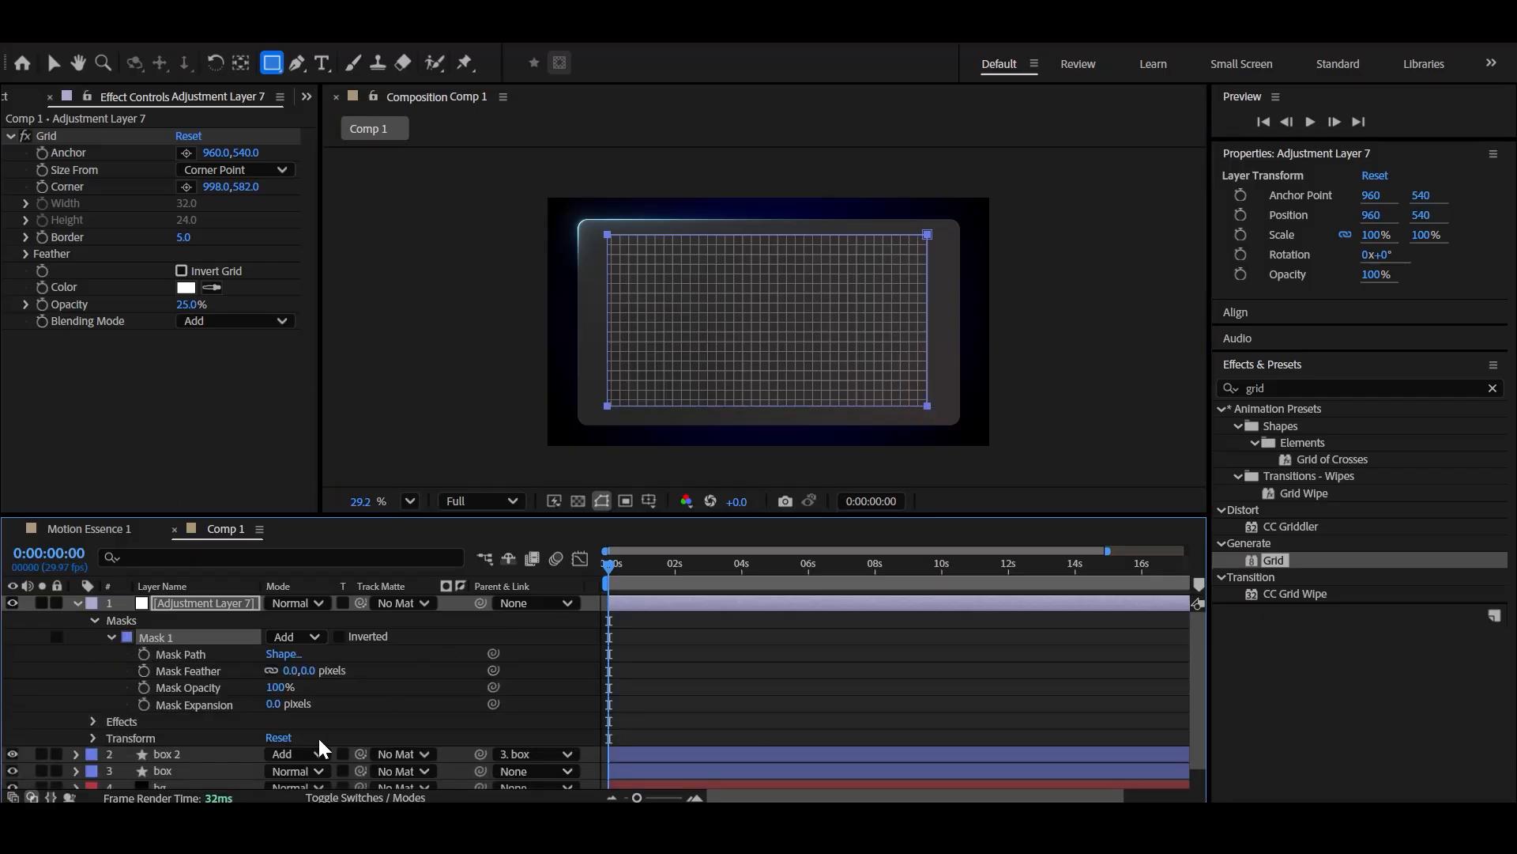
{"action": "left_click_drag", "start_coordinate": [277, 716], "coordinate": [587, 656]}
{"action": "left_click", "coordinate": [390, 719]}
{"action": "left_click", "coordinate": [228, 441]}
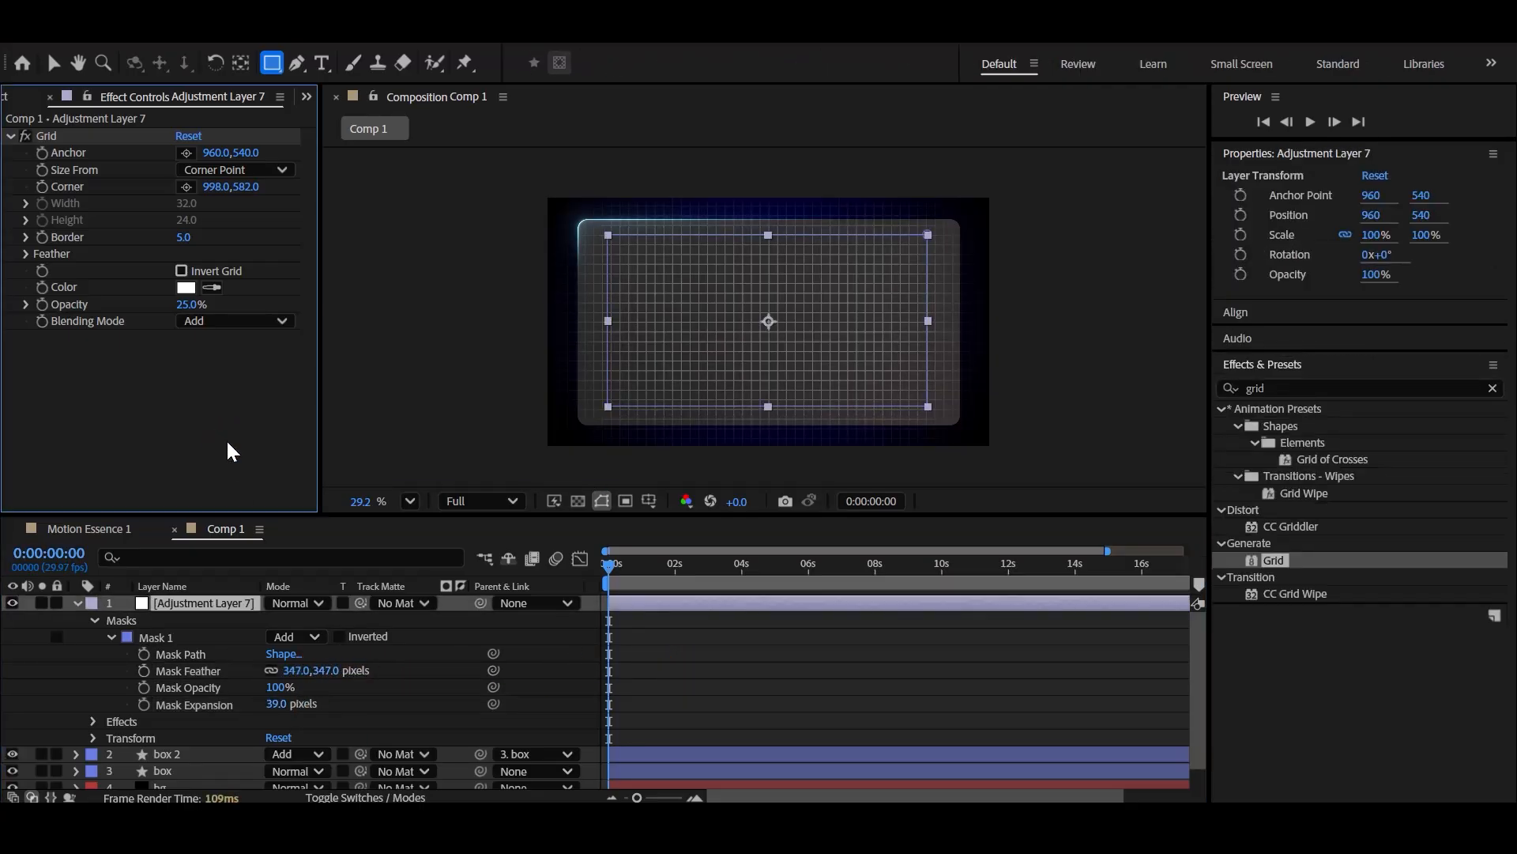
{"action": "left_click", "coordinate": [661, 681]}
Set the Grid effect's Opacity to 5% and check the faint grid on the panel.
{"action": "left_click", "coordinate": [185, 306]}
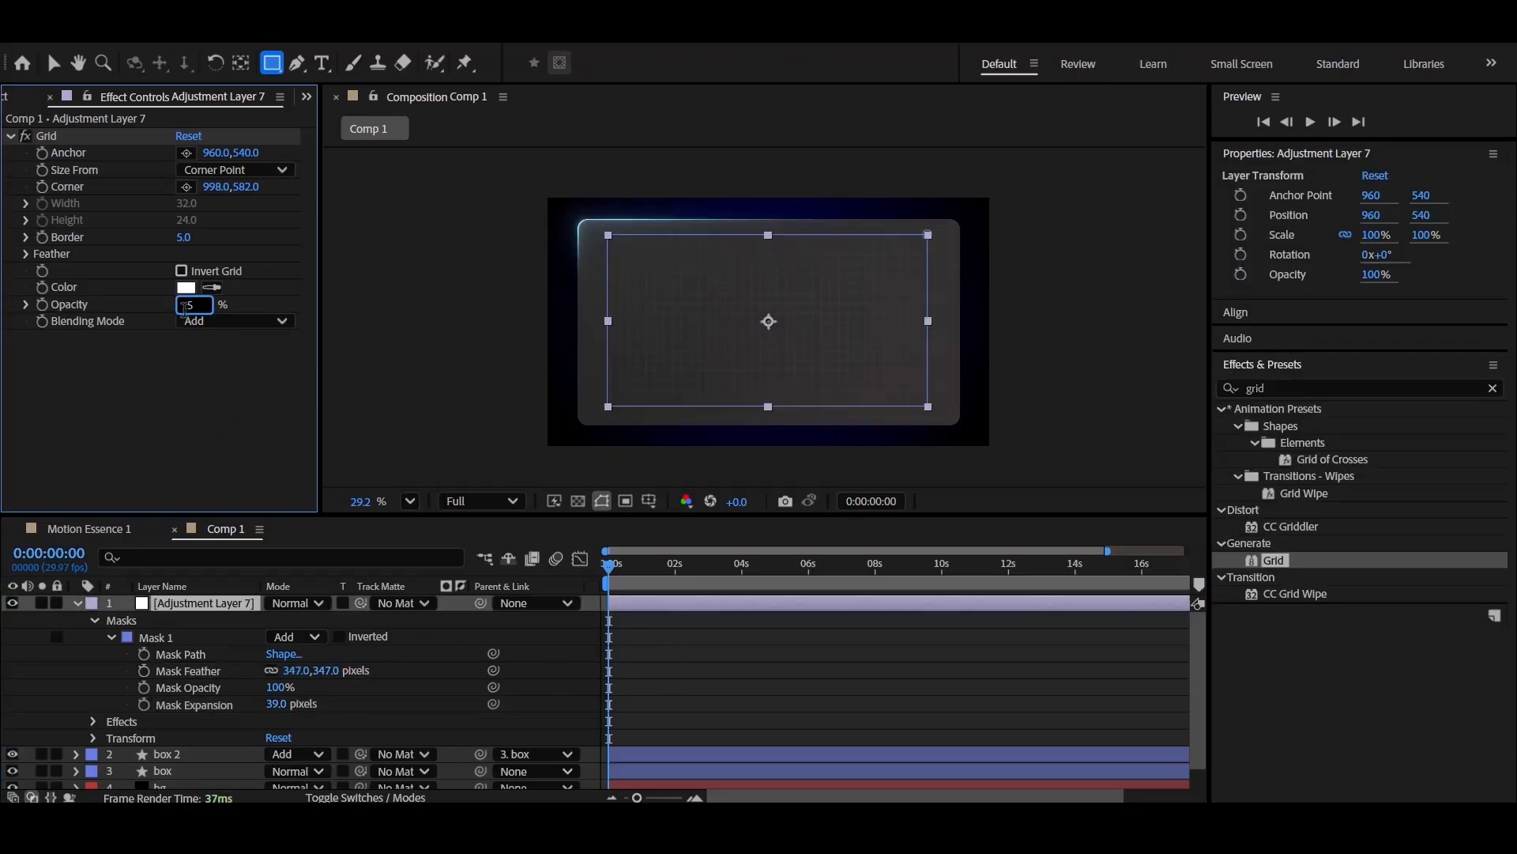
{"action": "left_click", "coordinate": [177, 419]}
{"action": "left_click", "coordinate": [686, 692]}
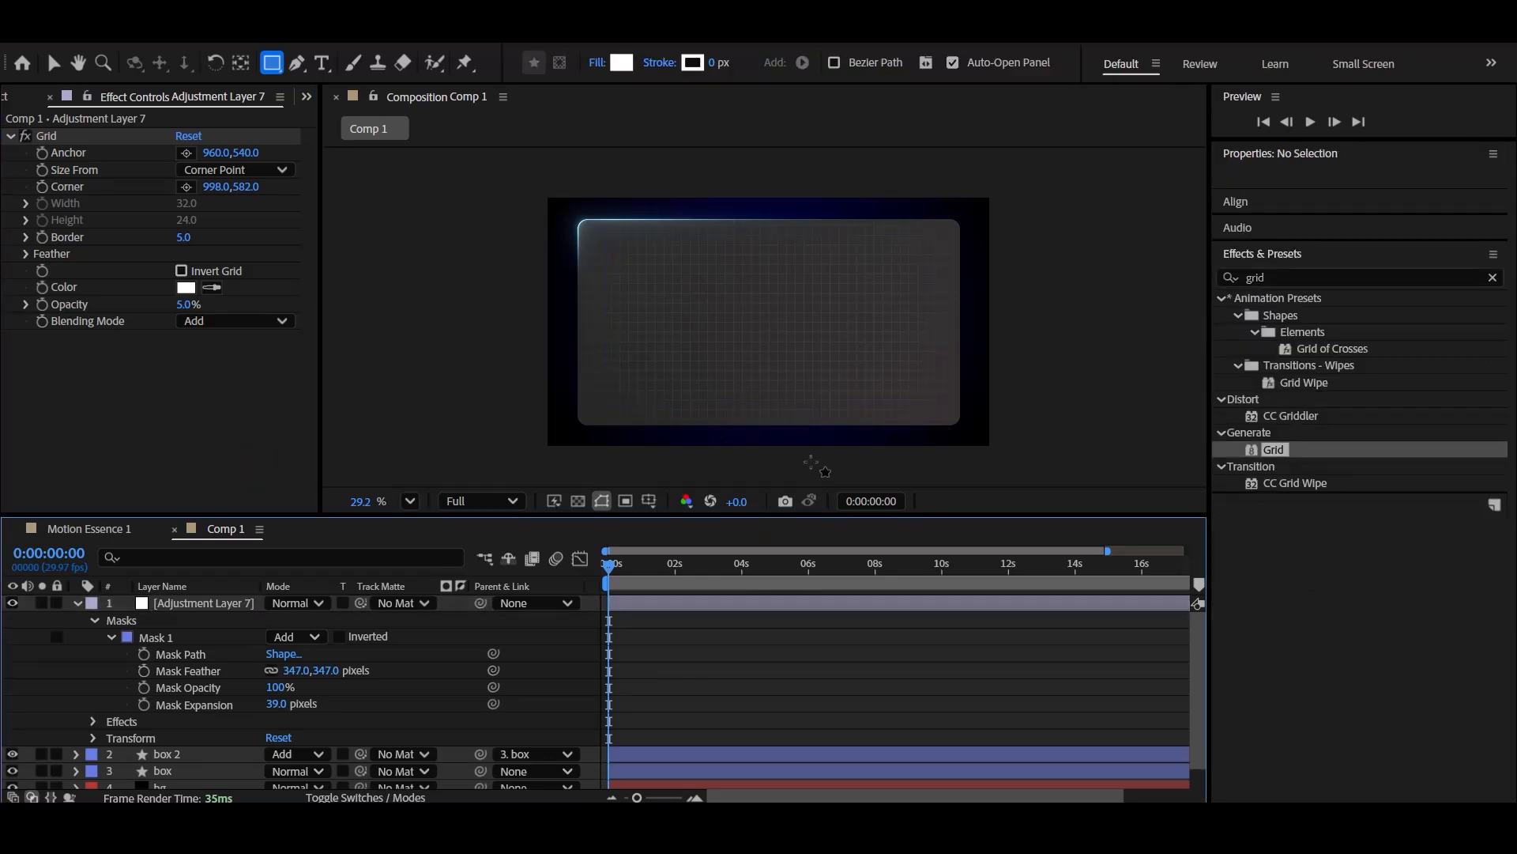
{"action": "scroll", "coordinate": [746, 423], "scroll_direction": "up", "scroll_amount": 2}
{"action": "scroll", "coordinate": [828, 377], "scroll_direction": "down", "scroll_amount": 2}
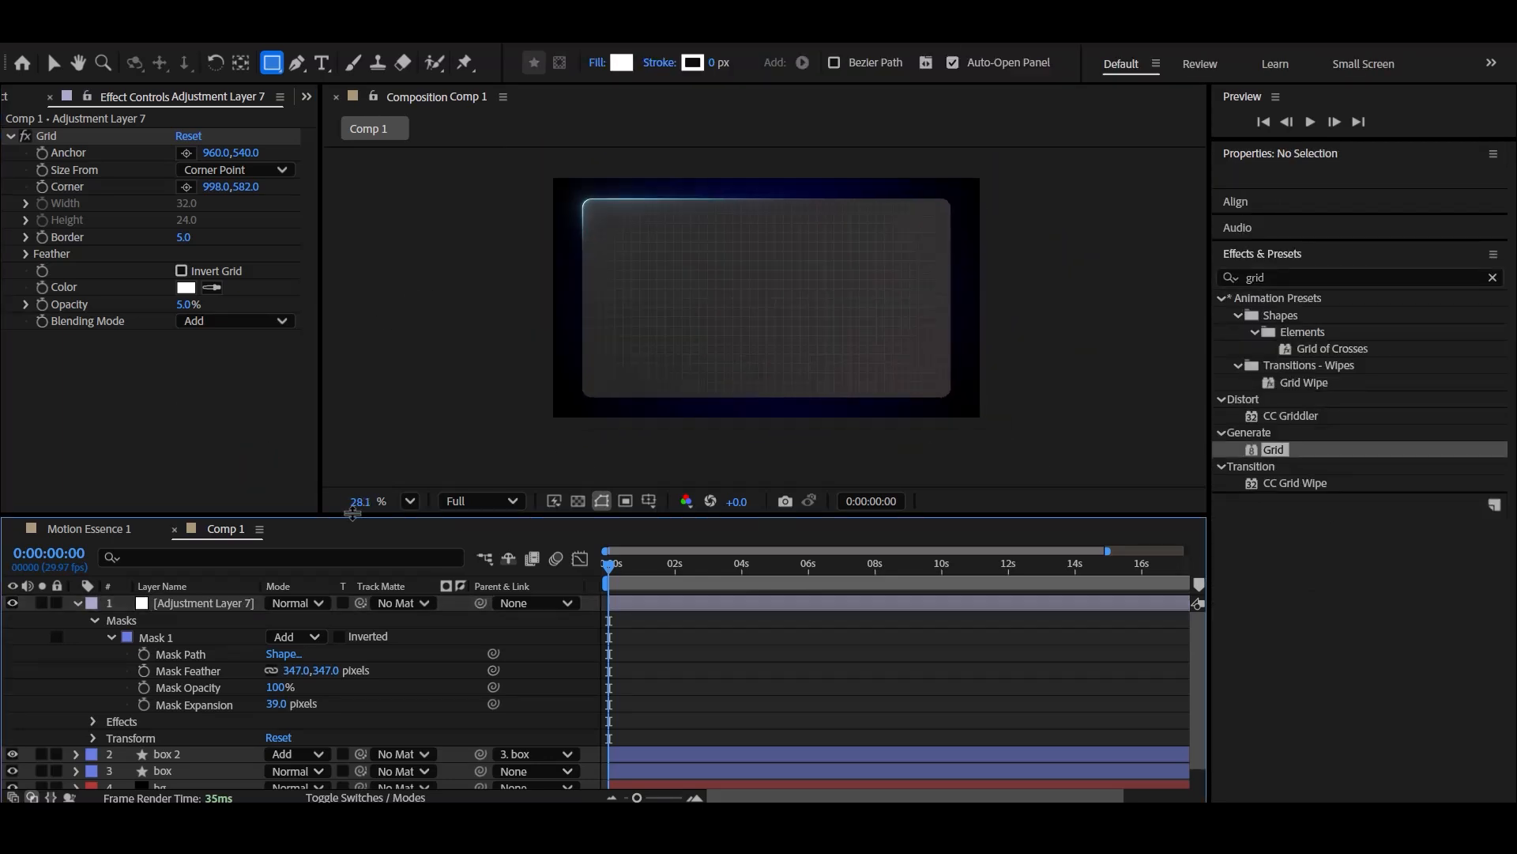
Collapse the adjustment layer, then parent it to box 2 and parent box 2 to box.
{"action": "left_click", "coordinate": [76, 603]}
{"action": "left_click_drag", "start_coordinate": [476, 604], "coordinate": [217, 623]}
{"action": "left_click_drag", "start_coordinate": [479, 619], "coordinate": [226, 639]}
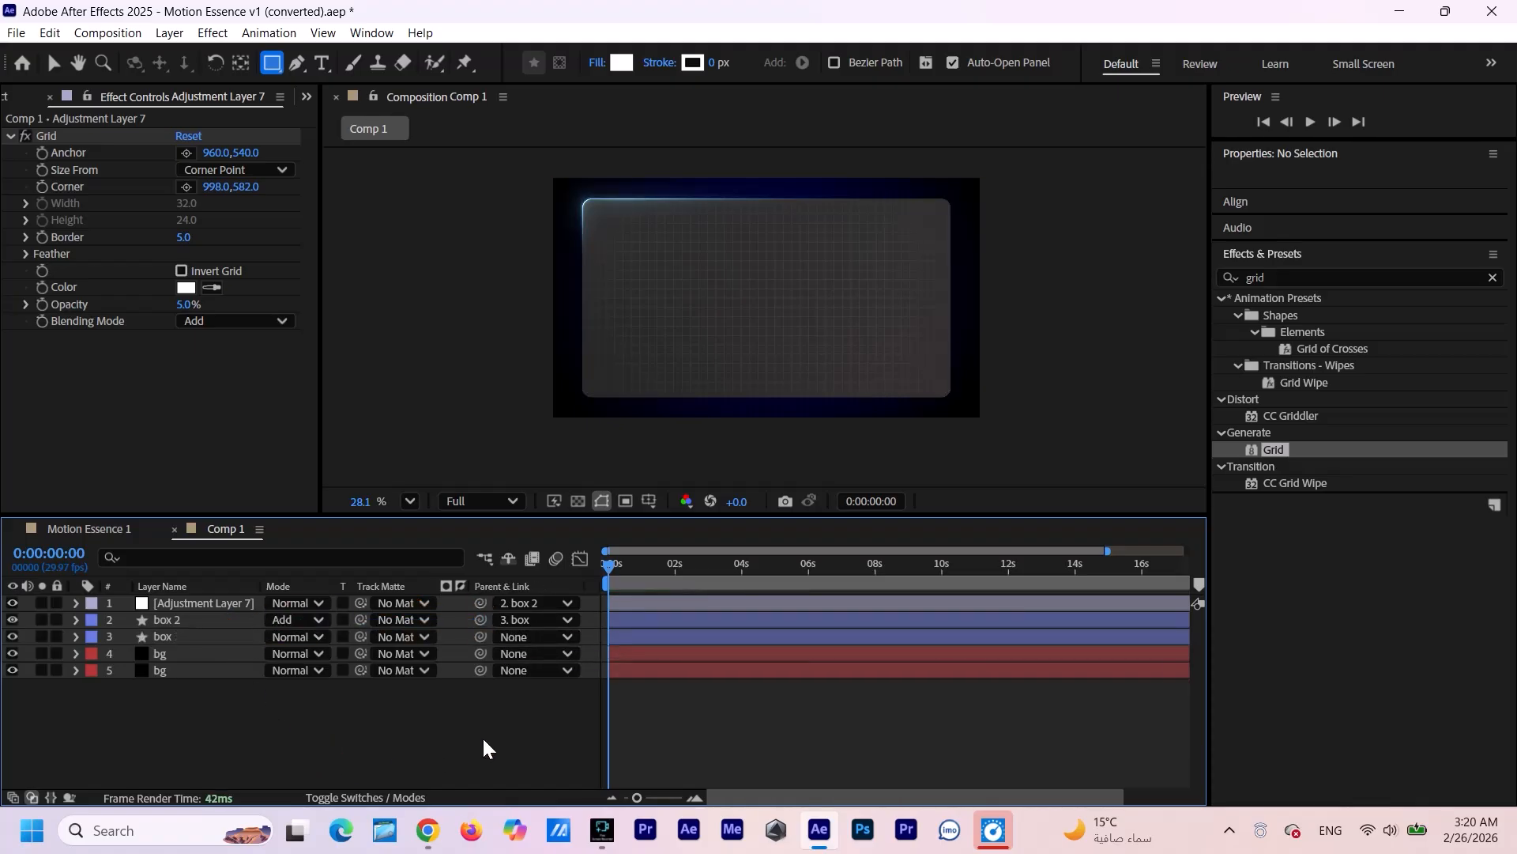
Animate the box layer's Position from 960, 1705 at 0:00:00:00 to 960, 540 at 0:00:02:00.
{"action": "left_click", "coordinate": [187, 639]}
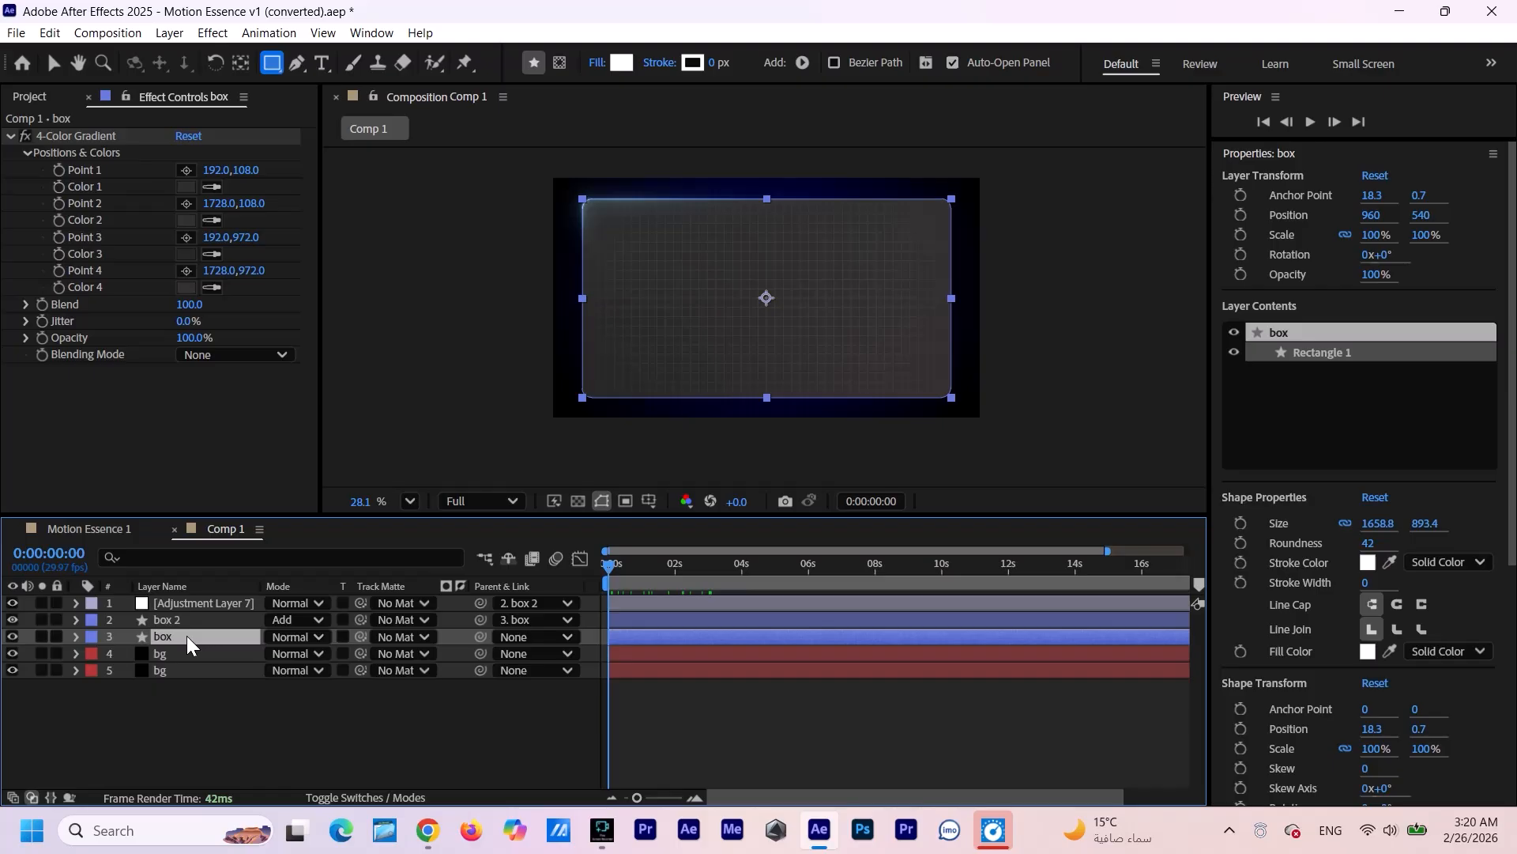
{"action": "key", "text": "p"}
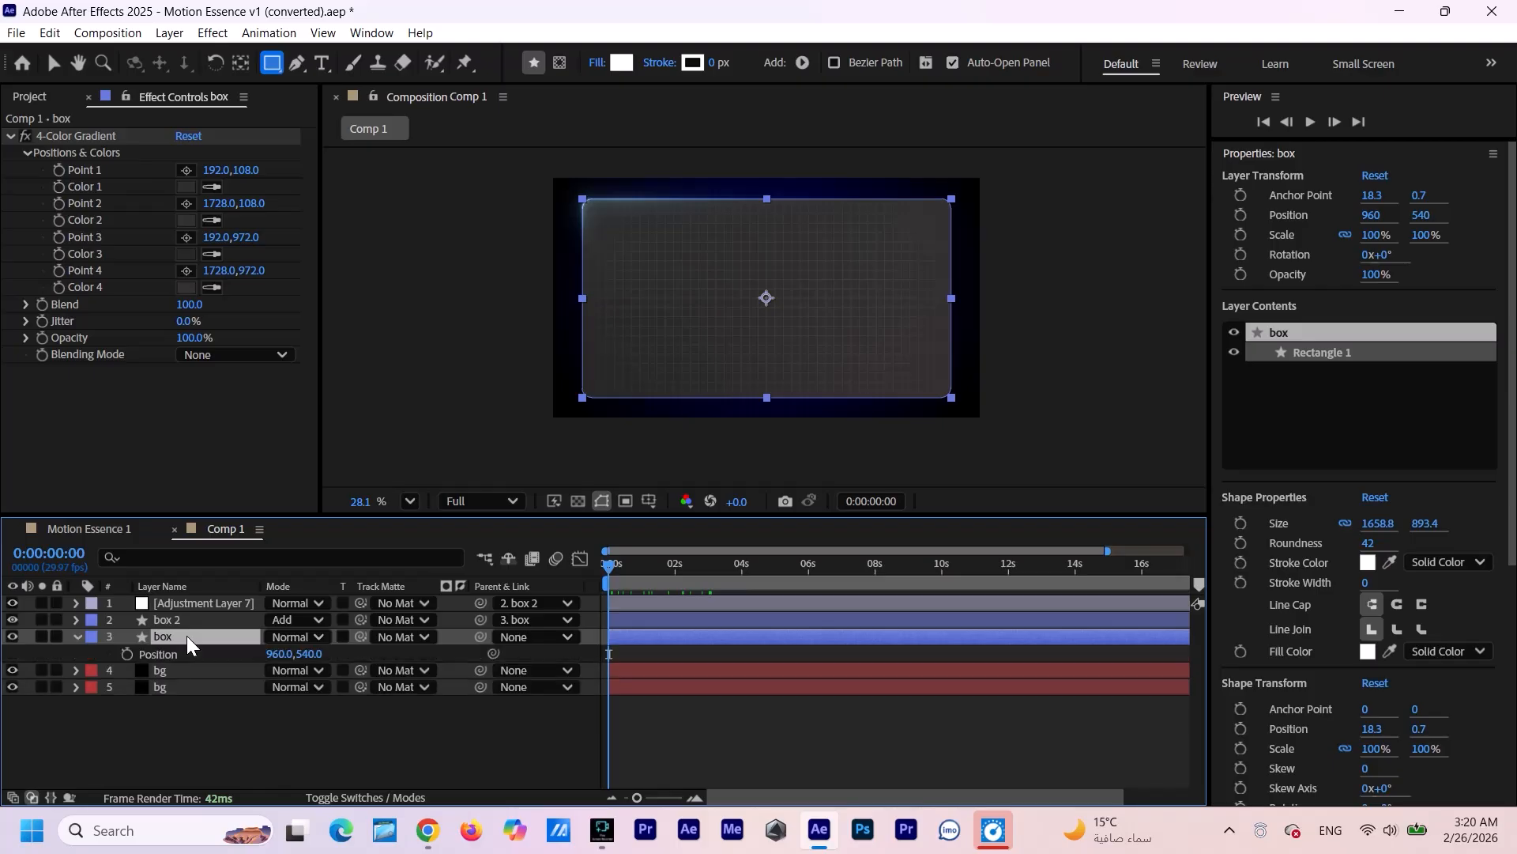
{"action": "left_click", "coordinate": [127, 653]}
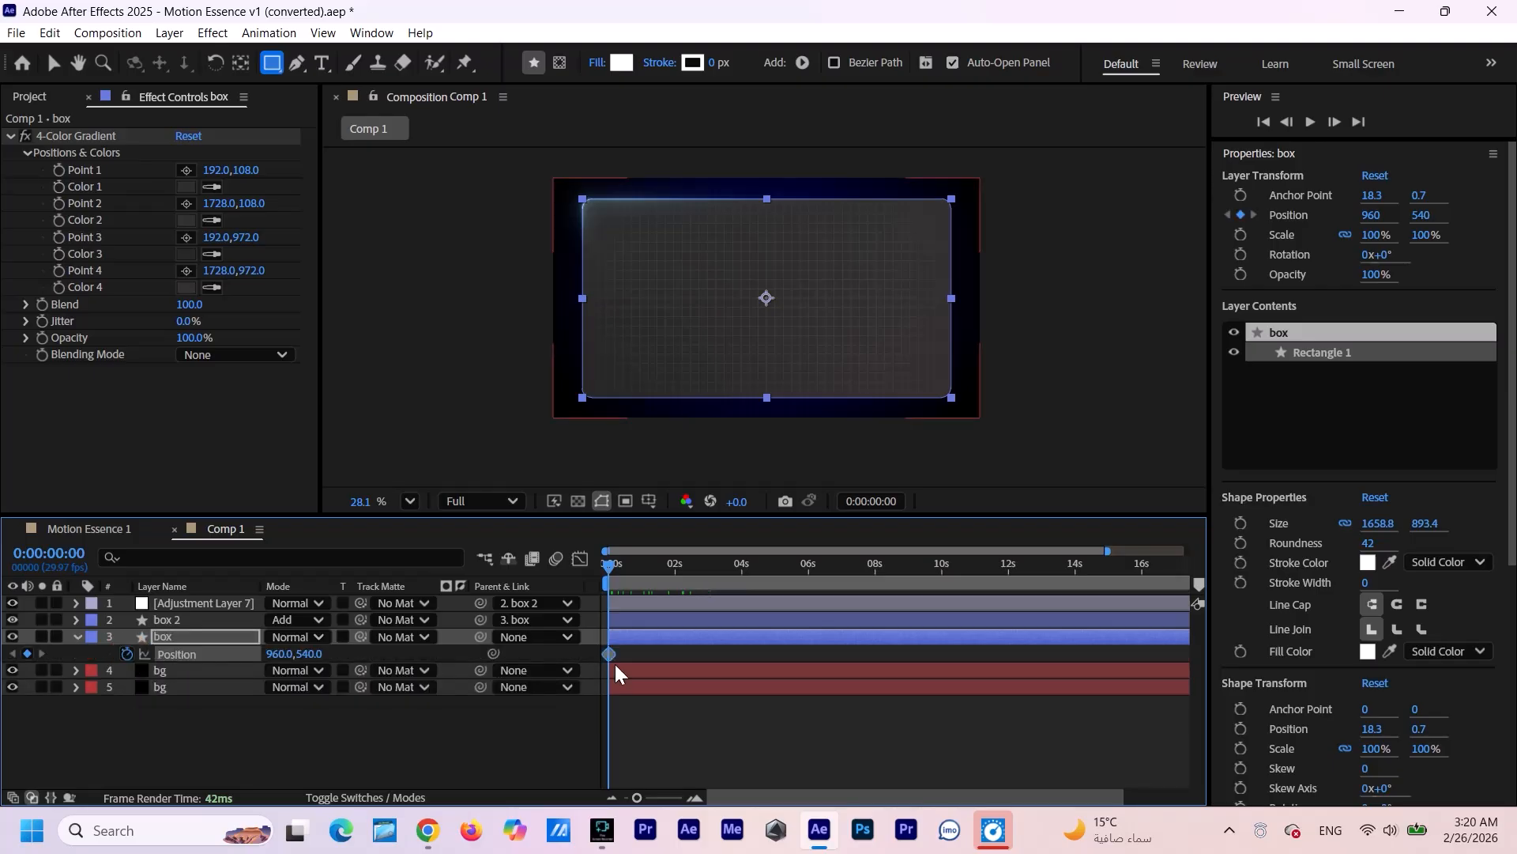
{"action": "left_click_drag", "start_coordinate": [692, 656], "coordinate": [700, 656]}
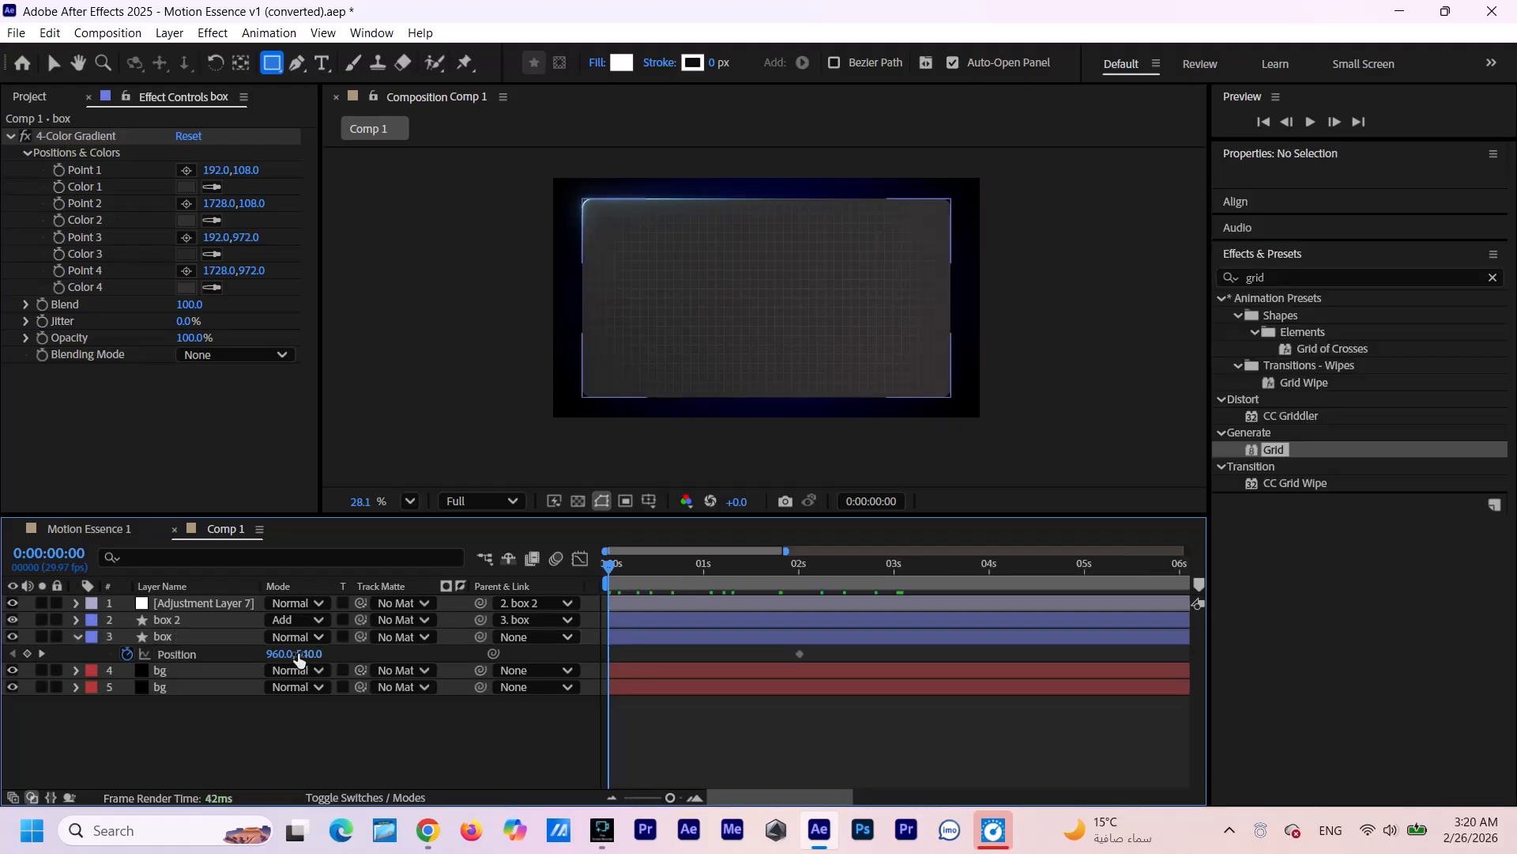
{"action": "left_click_drag", "start_coordinate": [298, 660], "coordinate": [1453, 652]}
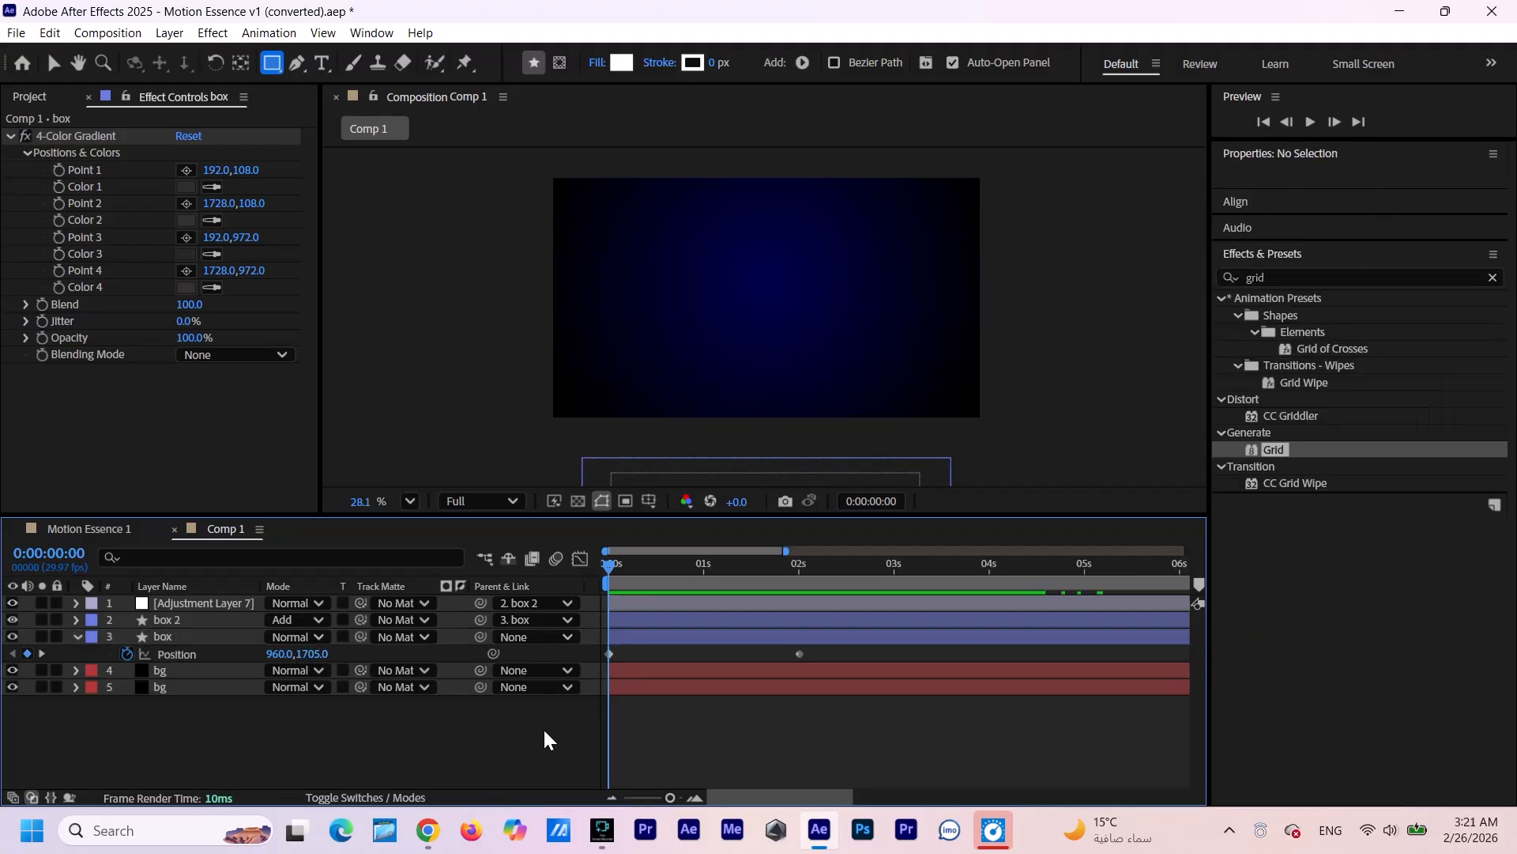
Move the box layer's ending Position keyframe to the 1-second mark and preview the panel rising into frame.
{"action": "left_click_drag", "start_coordinate": [800, 652], "coordinate": [705, 655]}
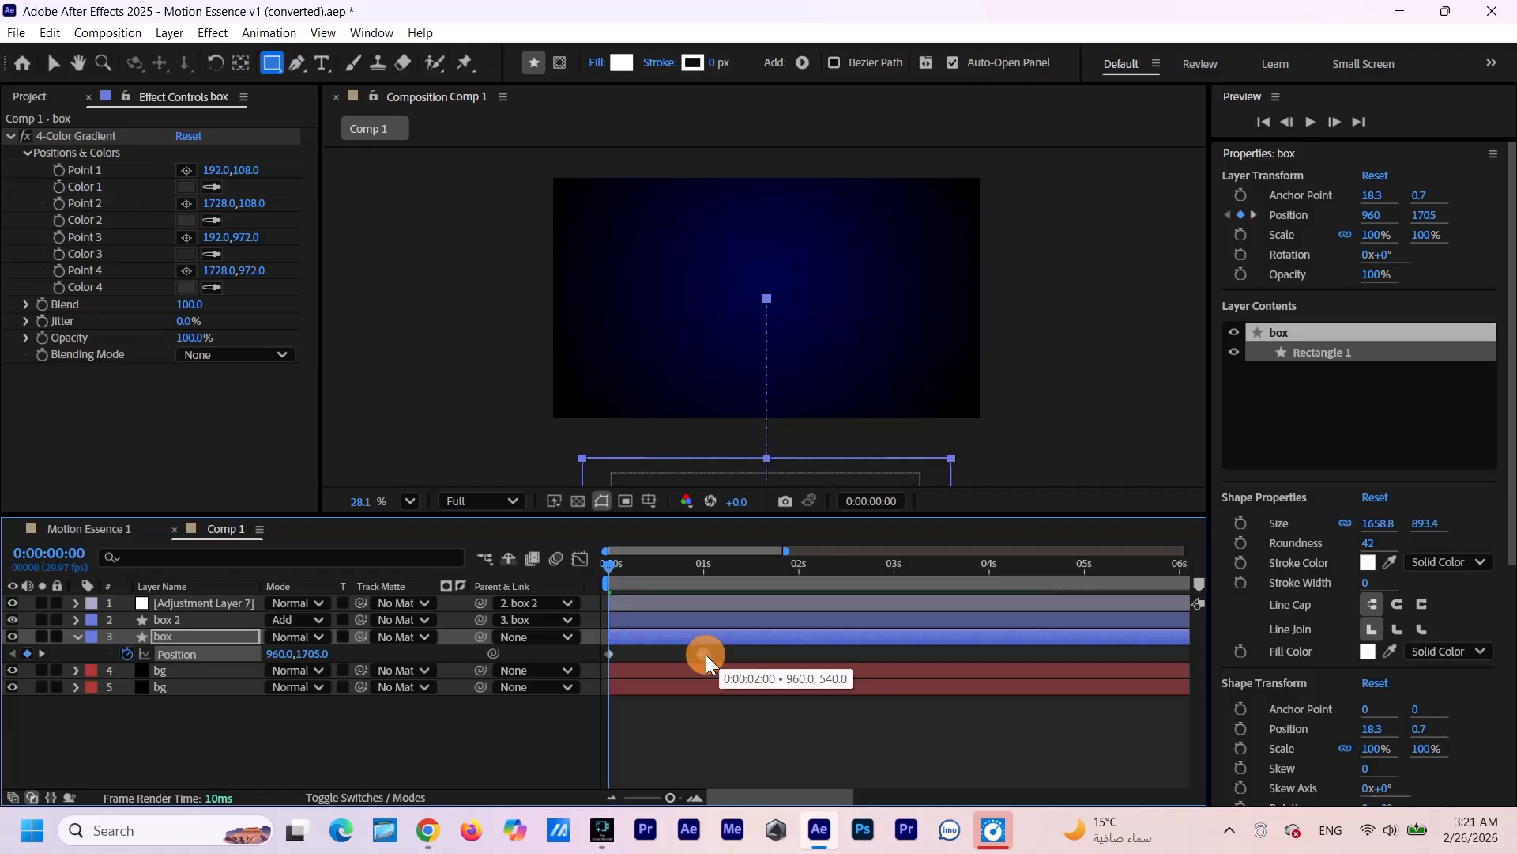
{"action": "left_click", "coordinate": [506, 704]}
{"action": "key", "text": "space"}
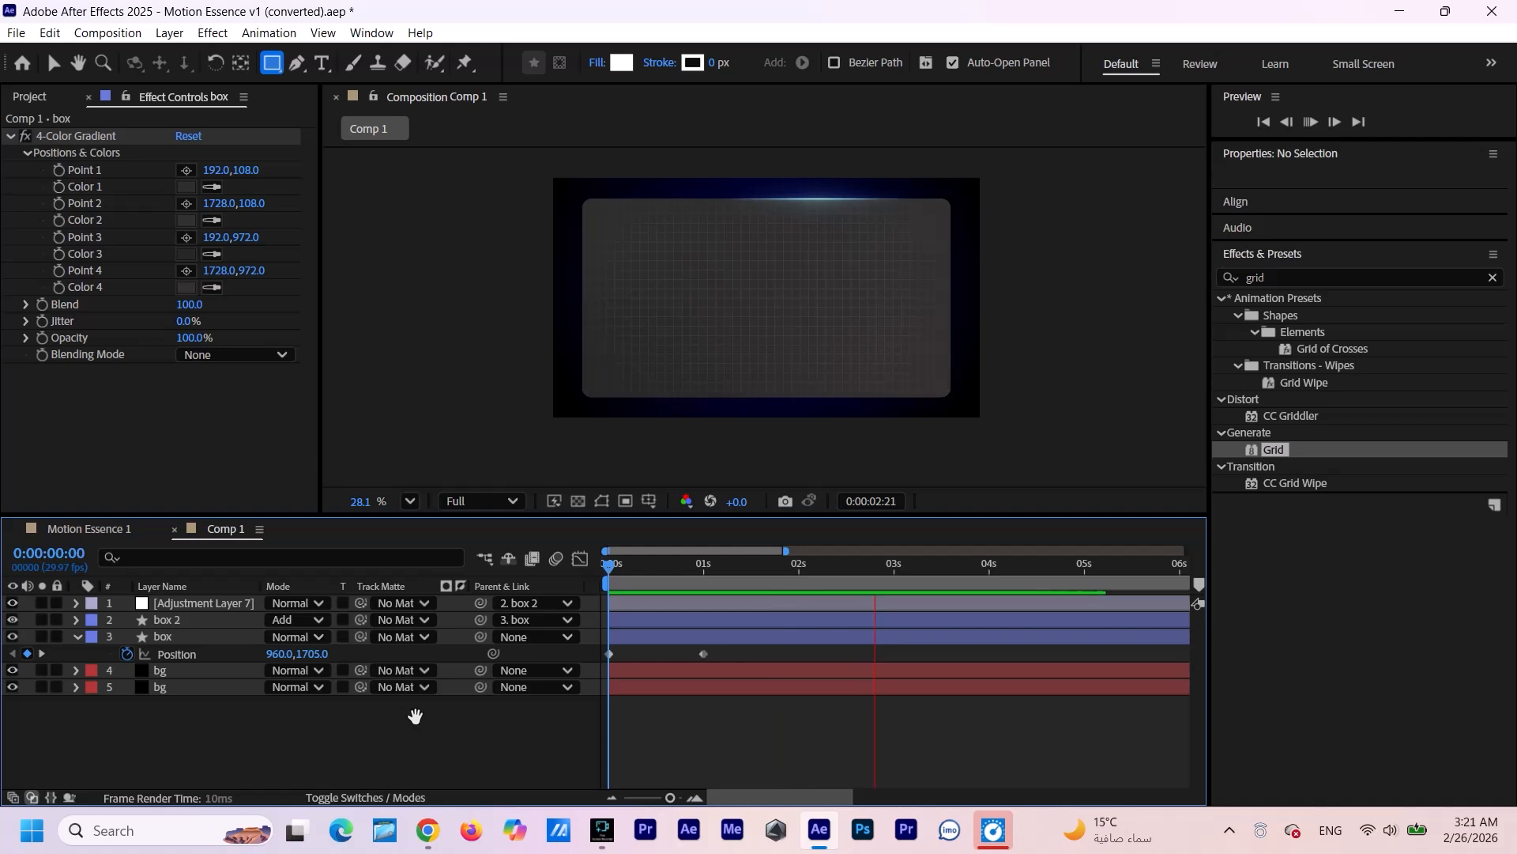
{"action": "key", "text": "space"}
Ease both Position keyframes of box and reshape the speed graph for a fast start and slow stop, returning to 0:00:00:00.
{"action": "left_click_drag", "start_coordinate": [743, 654], "coordinate": [596, 671]}
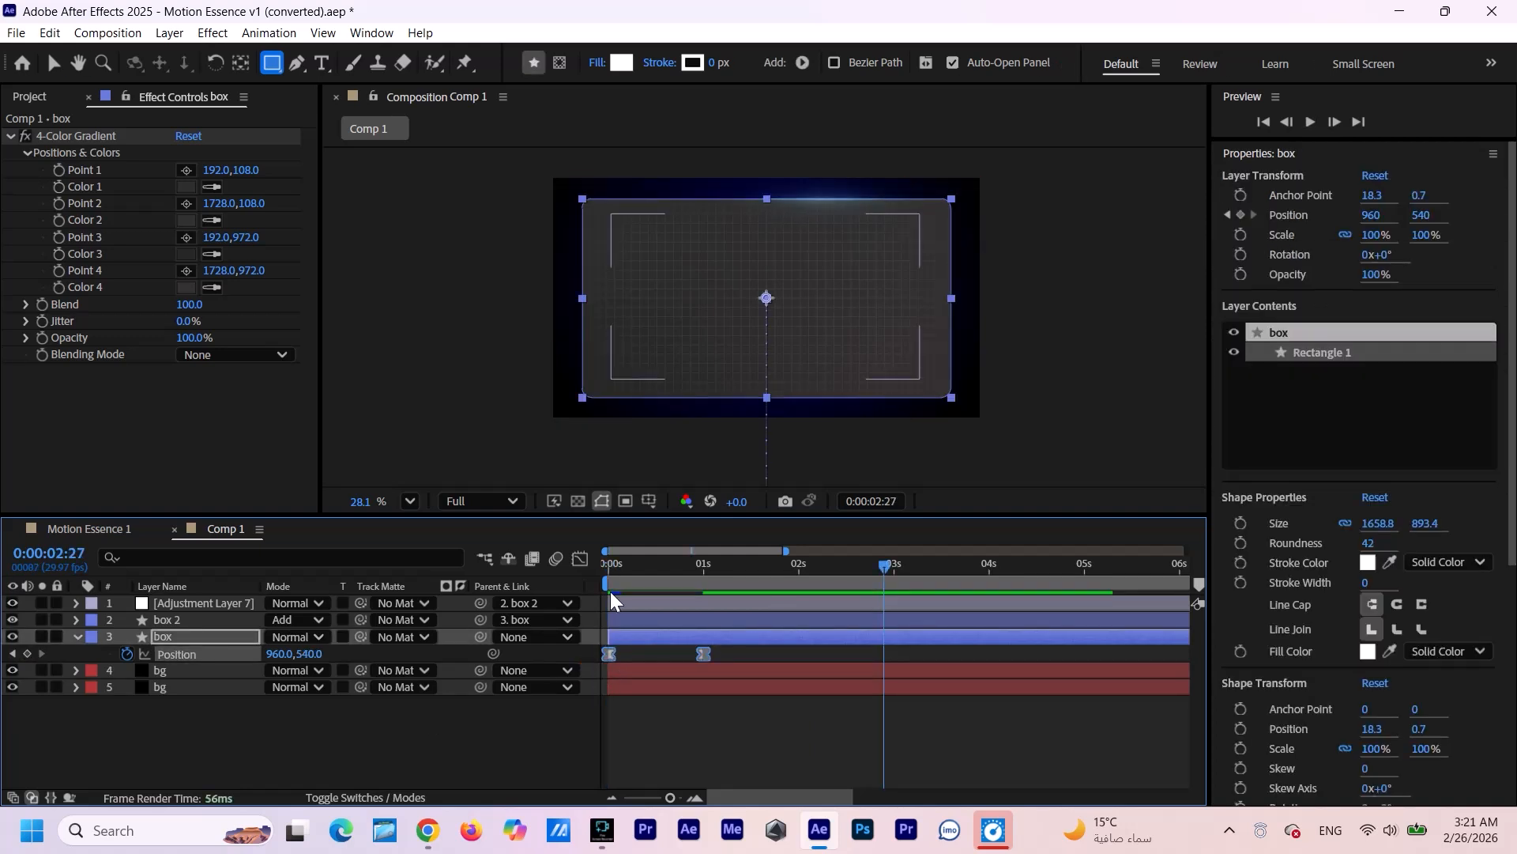
{"action": "left_click", "coordinate": [579, 558]}
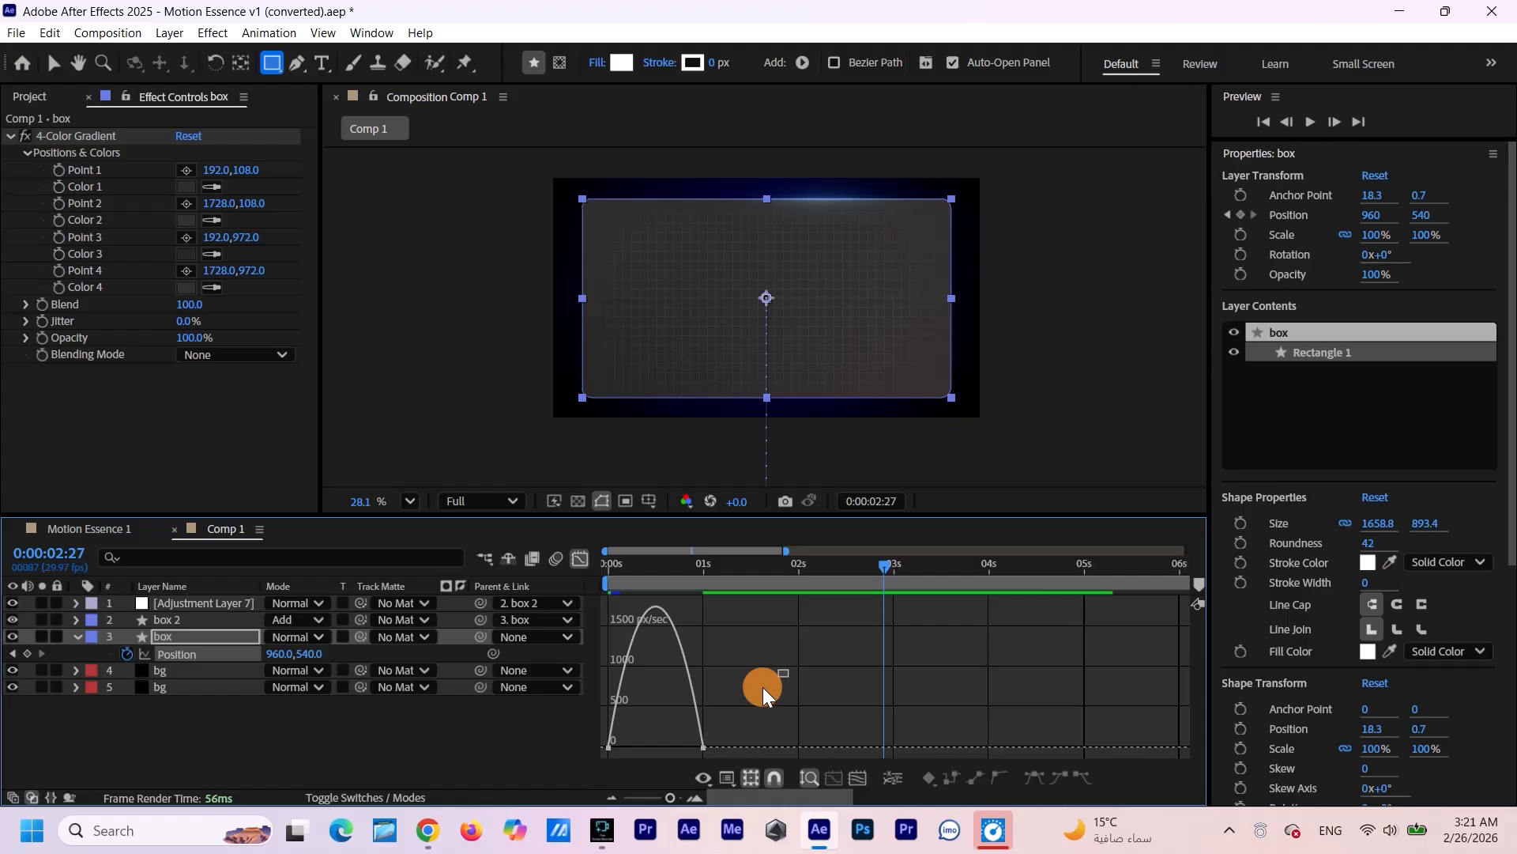
{"action": "left_click_drag", "start_coordinate": [782, 606], "coordinate": [614, 744]}
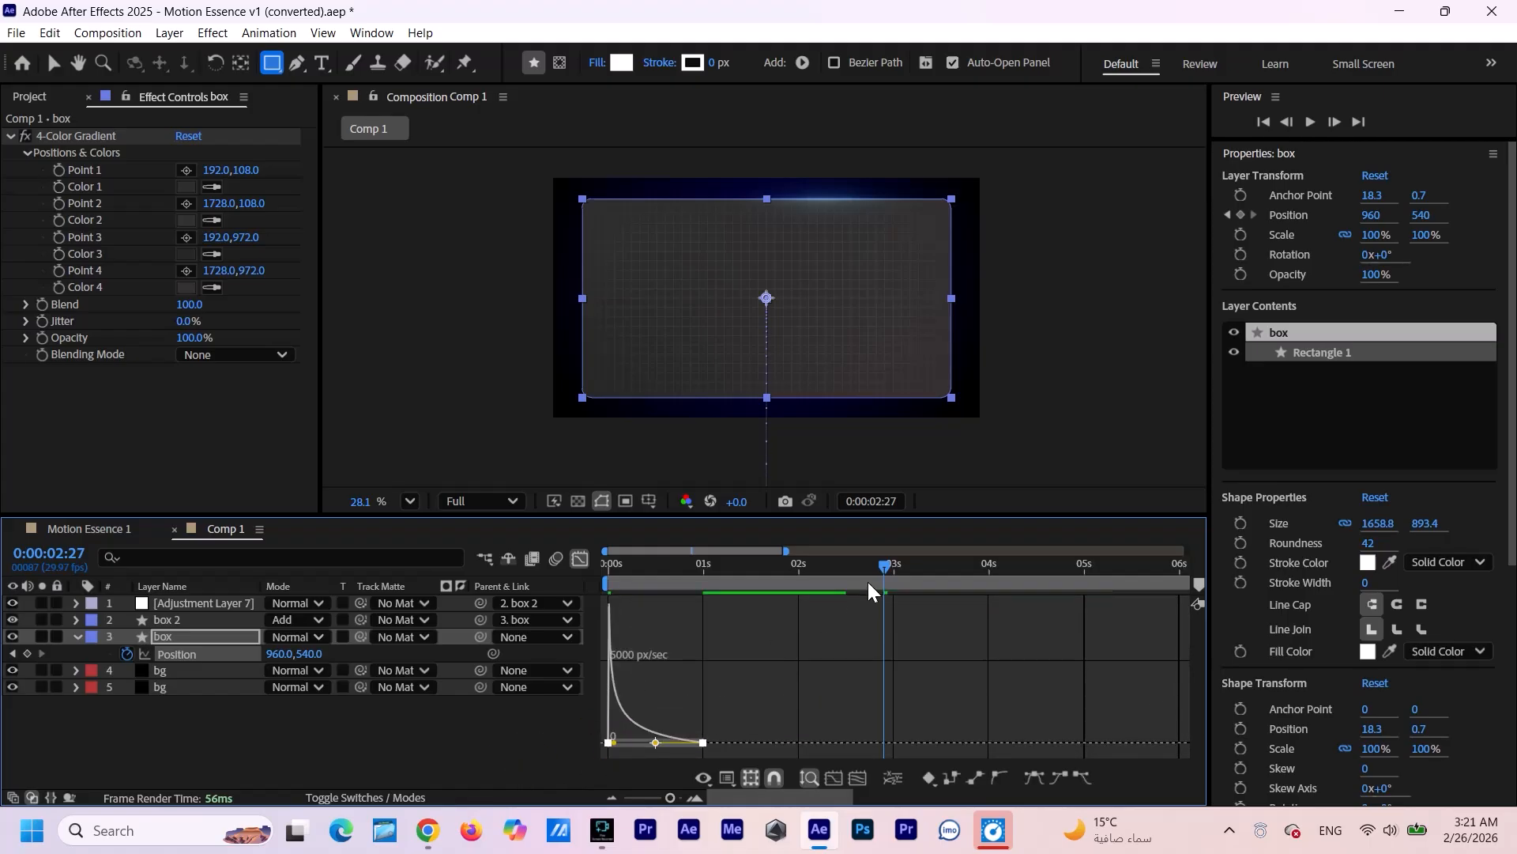
{"action": "left_click_drag", "start_coordinate": [846, 560], "coordinate": [396, 660]}
{"action": "left_click", "coordinate": [397, 726]}
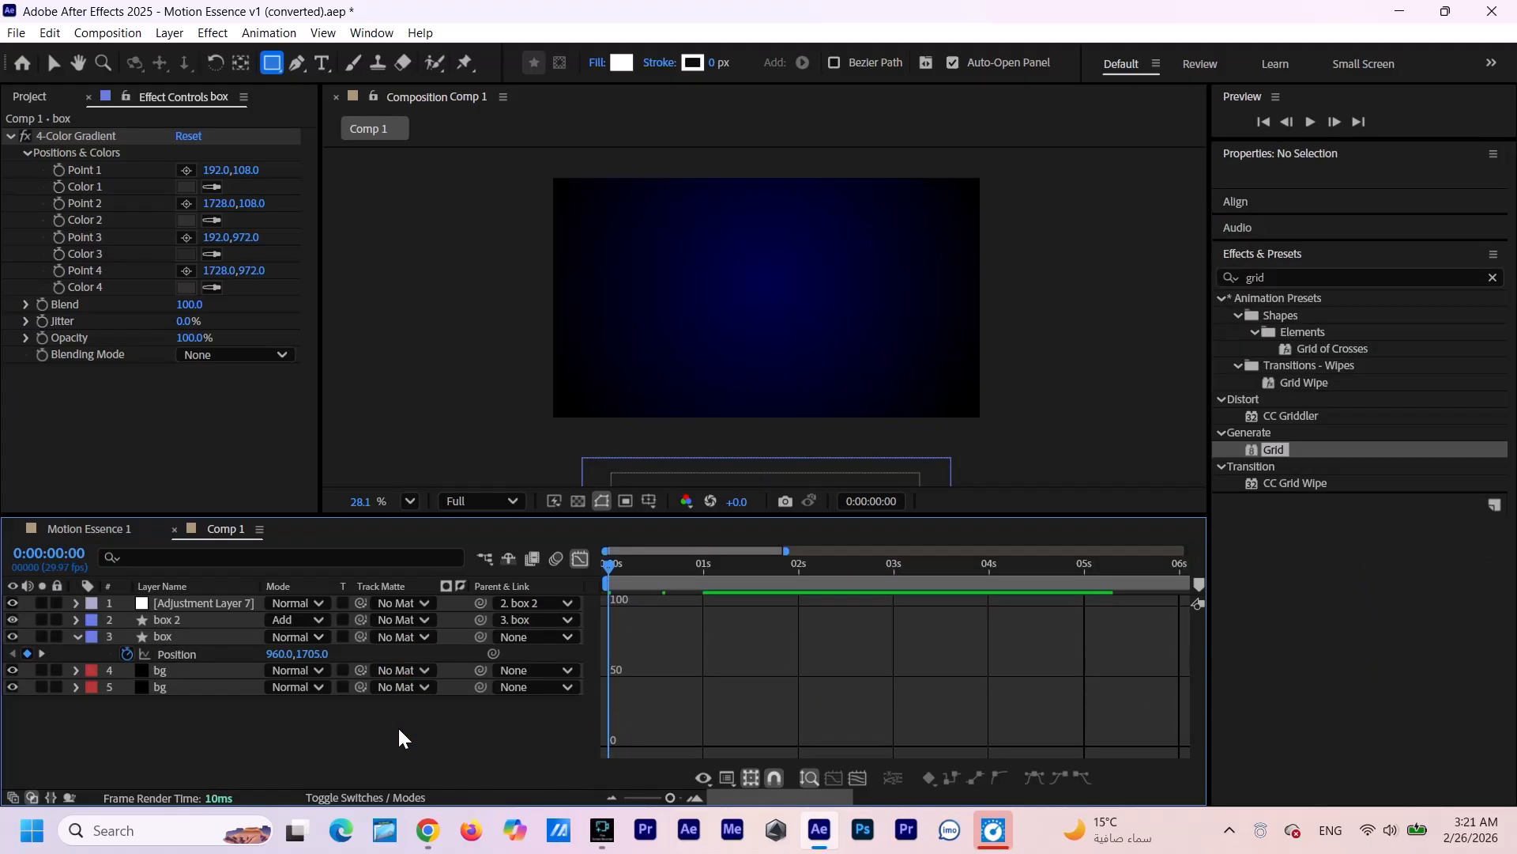
Preview the eased slide-up of the panel and close the graph editor to return to the layer bars.
{"action": "key", "text": "space"}
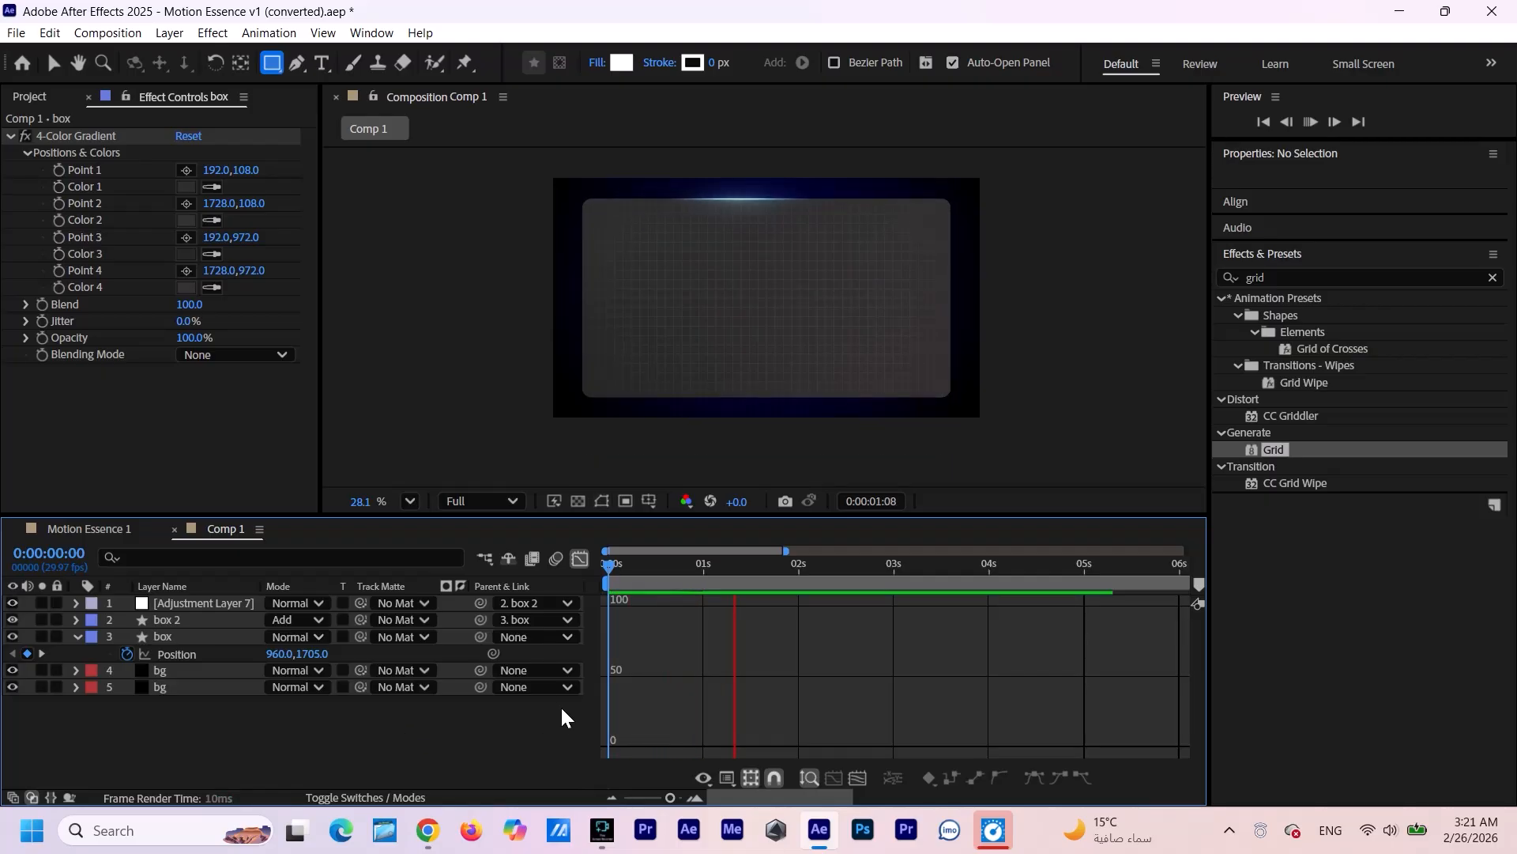
{"action": "key", "text": "shift+F3"}
{"action": "key", "text": "space"}
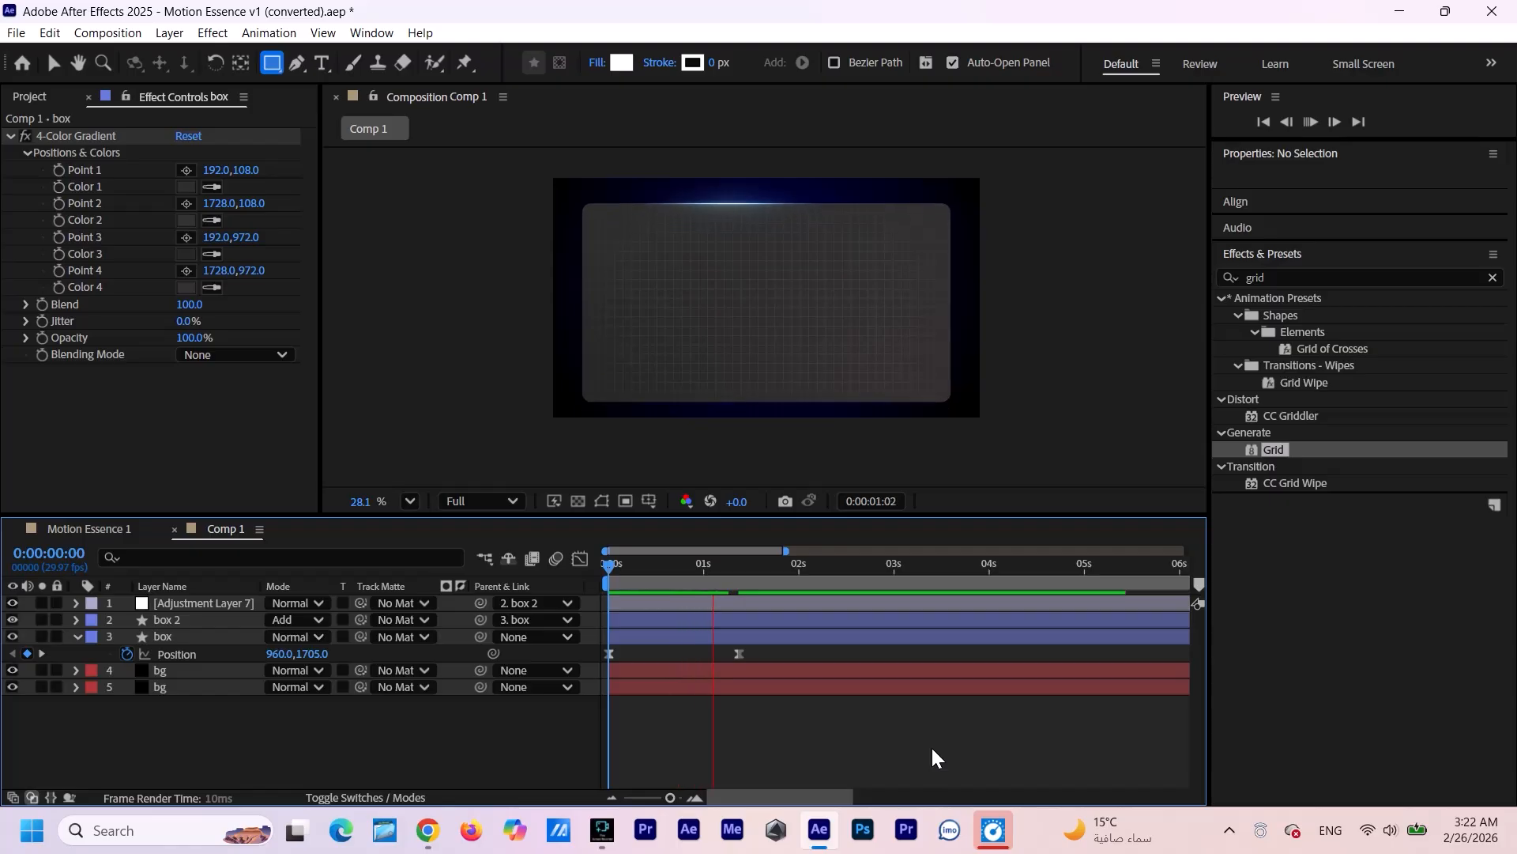
{"action": "key", "text": "space"}
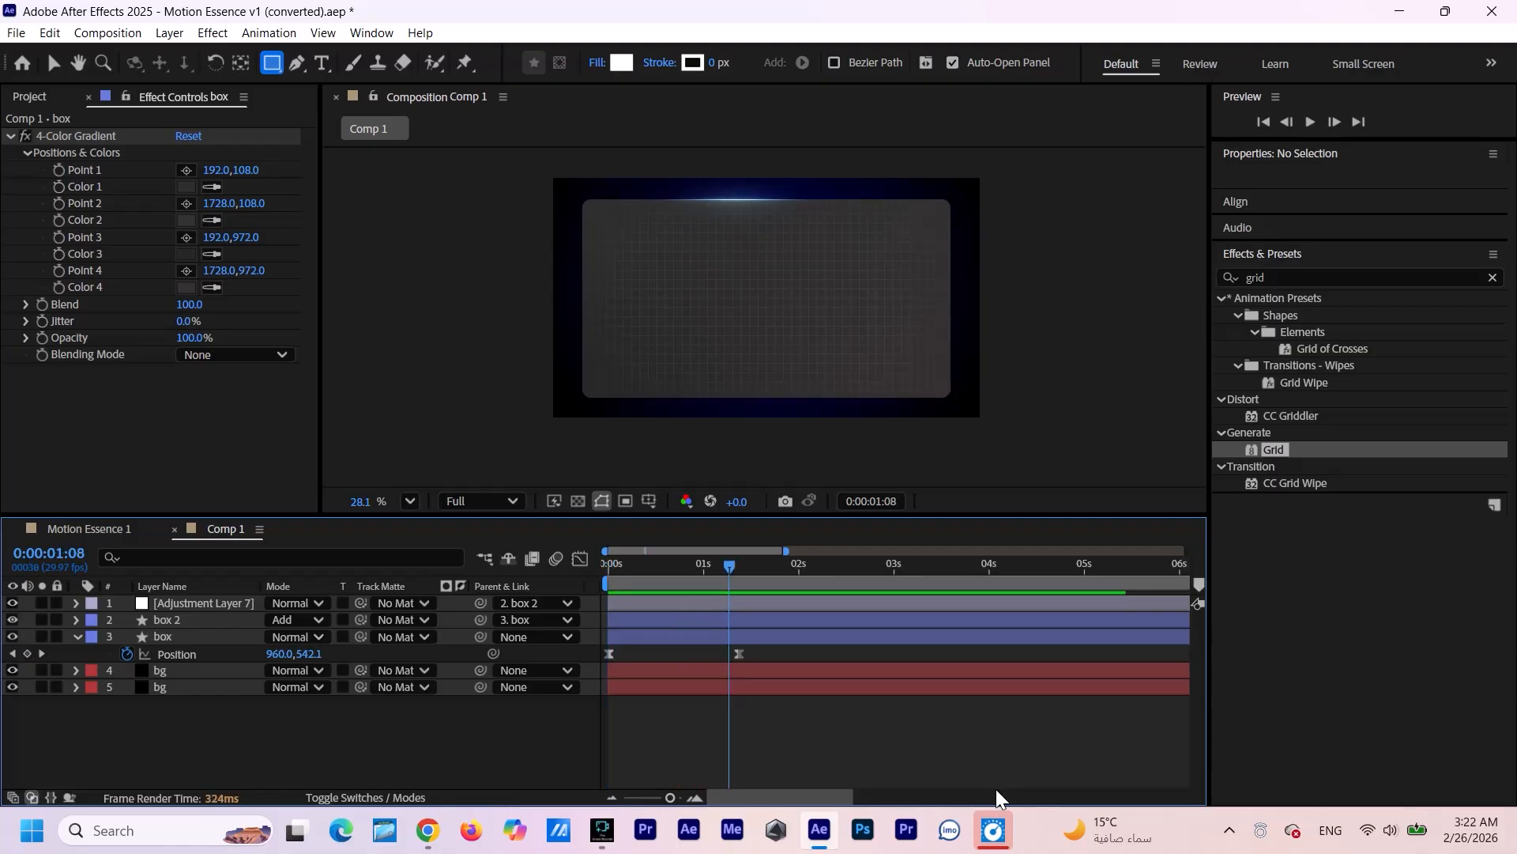
Make the adjustment layer, box 2 and box 3D layers and collapse the box properties.
{"action": "left_click", "coordinate": [372, 798]}
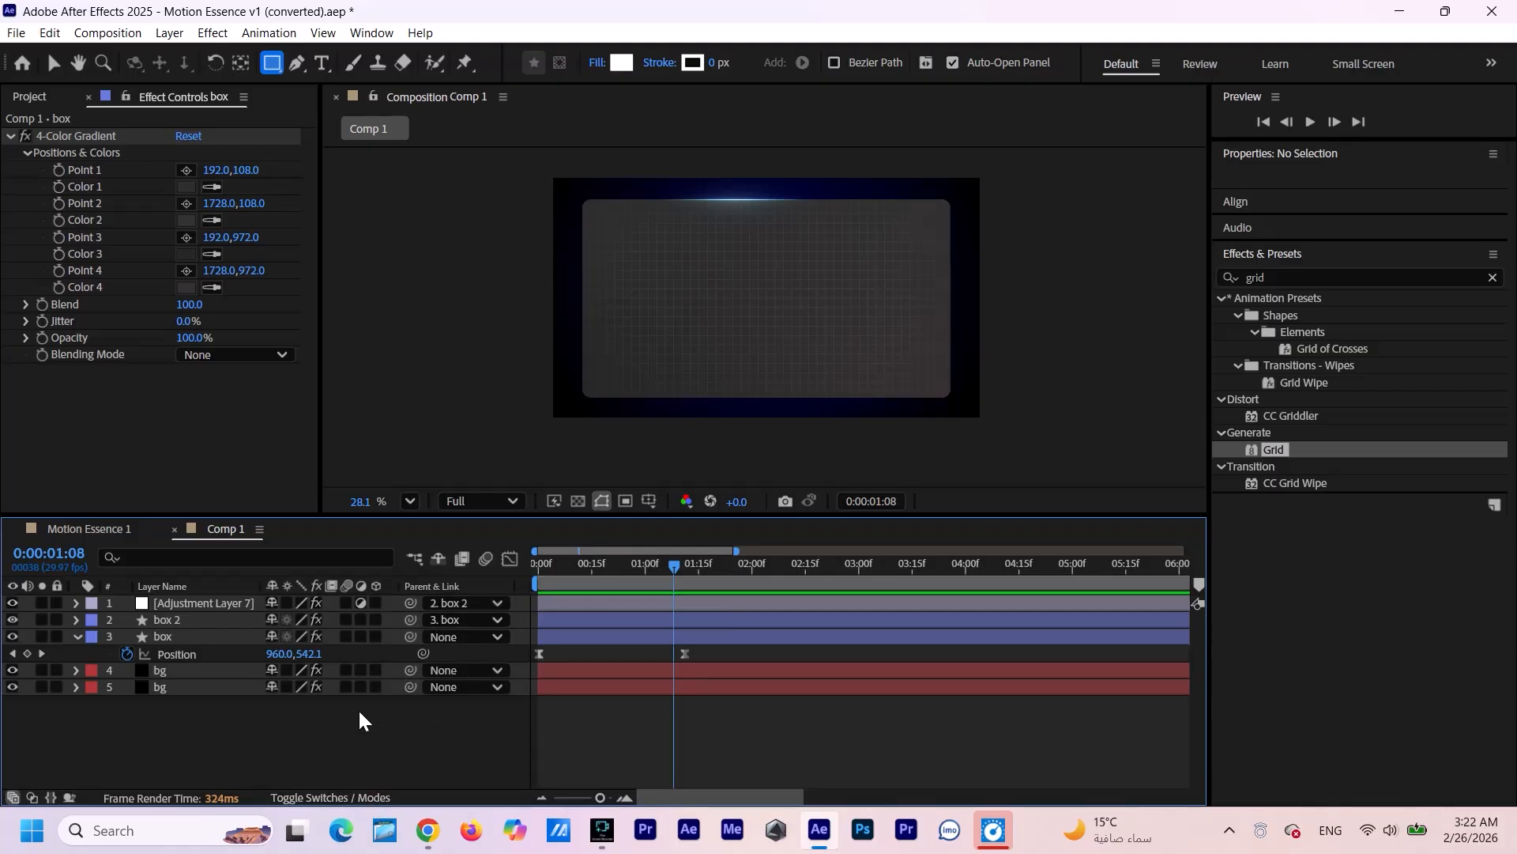
{"action": "left_click_drag", "start_coordinate": [373, 602], "coordinate": [376, 637]}
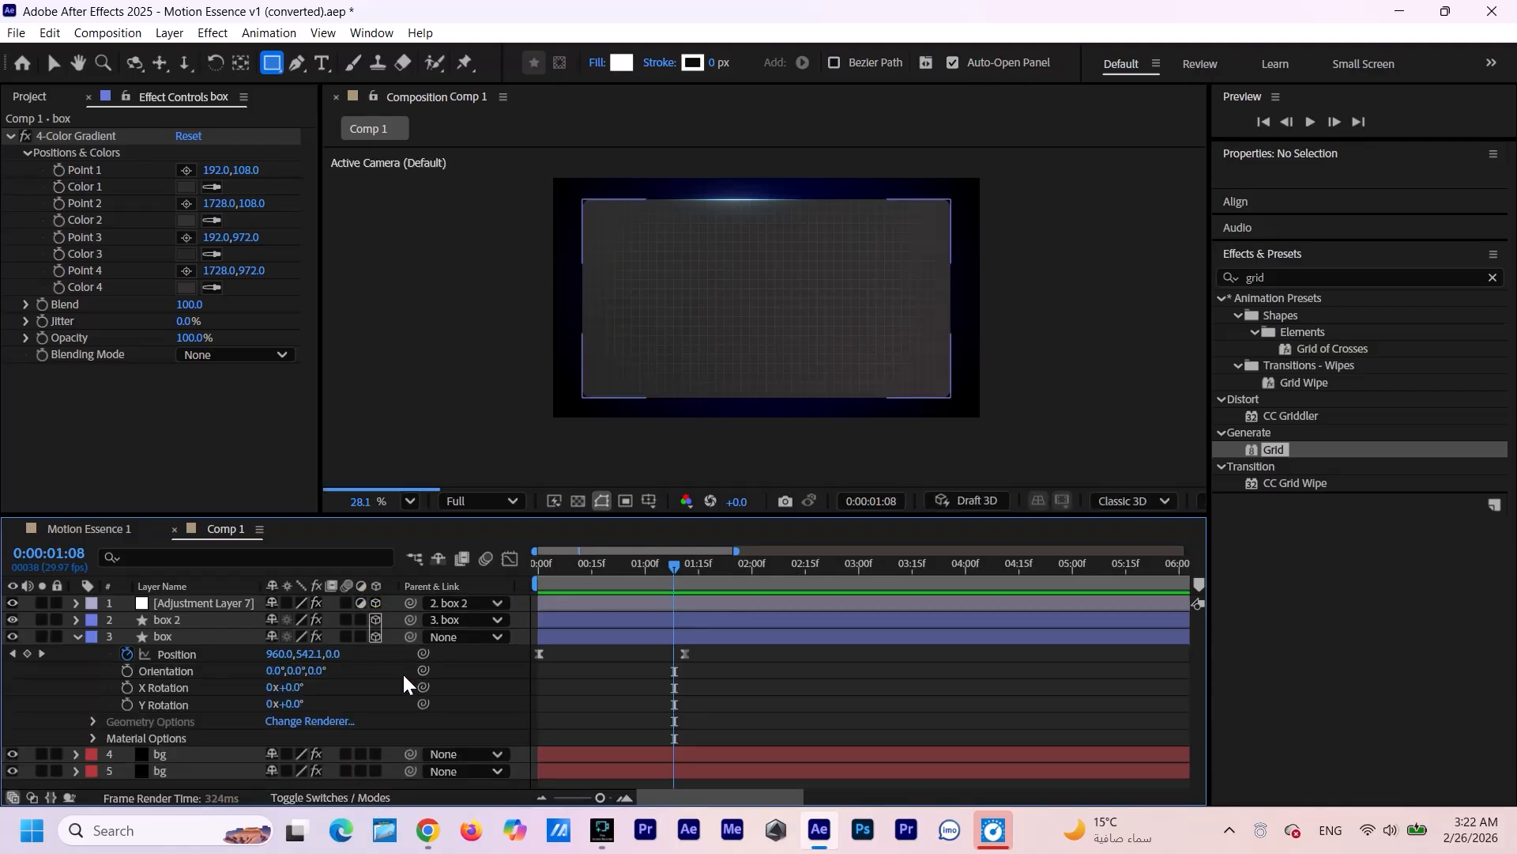
{"action": "left_click", "coordinate": [78, 637]}
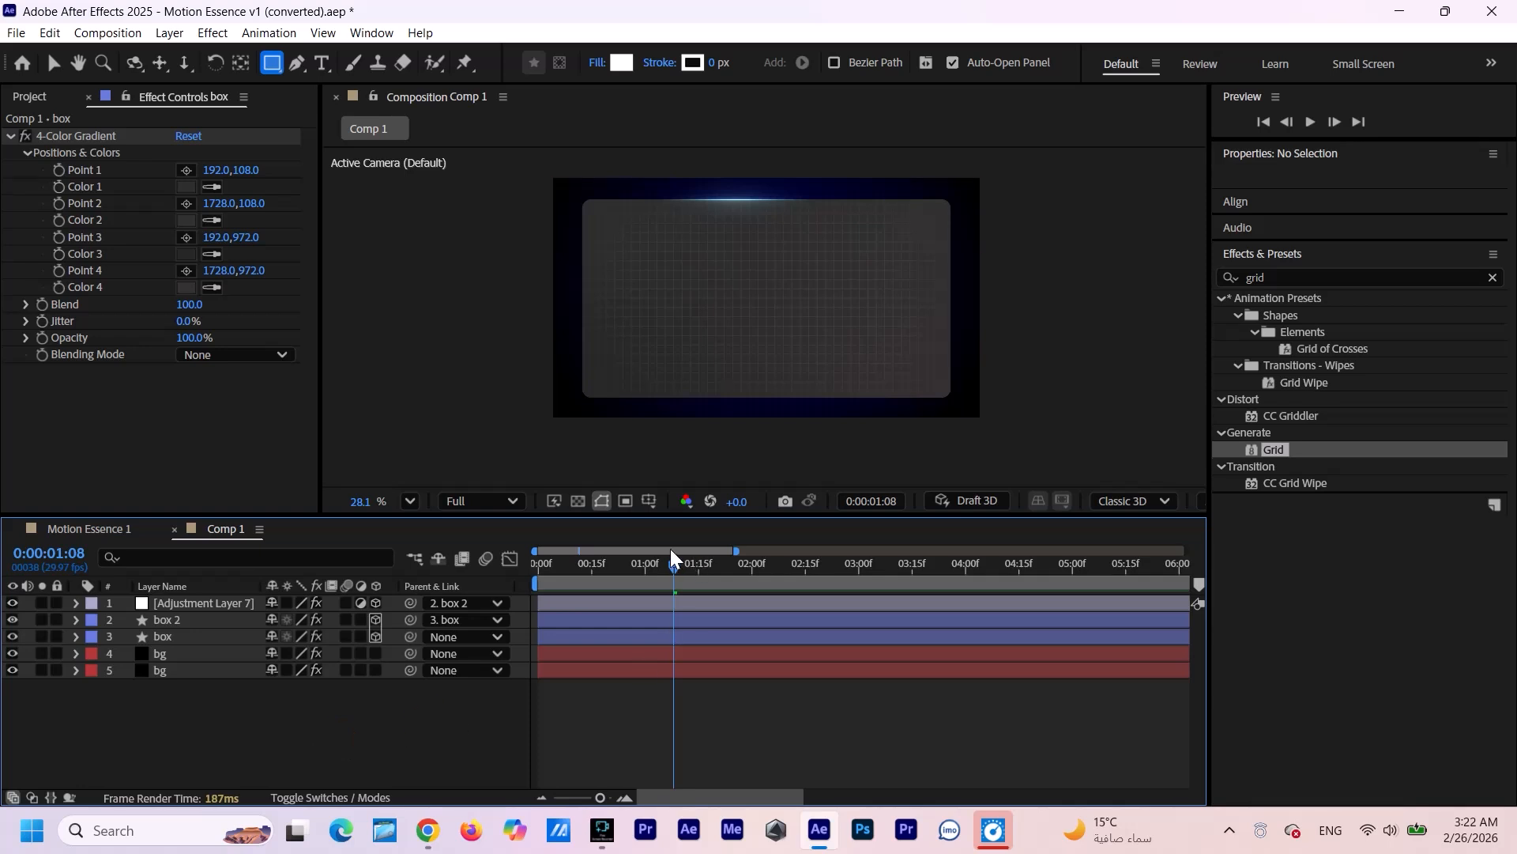
At 0:00:01:06, dolly the camera view back so the panel fills less of the frame.
{"action": "left_click_drag", "start_coordinate": [673, 559], "coordinate": [668, 563]}
{"action": "left_click", "coordinate": [184, 63]}
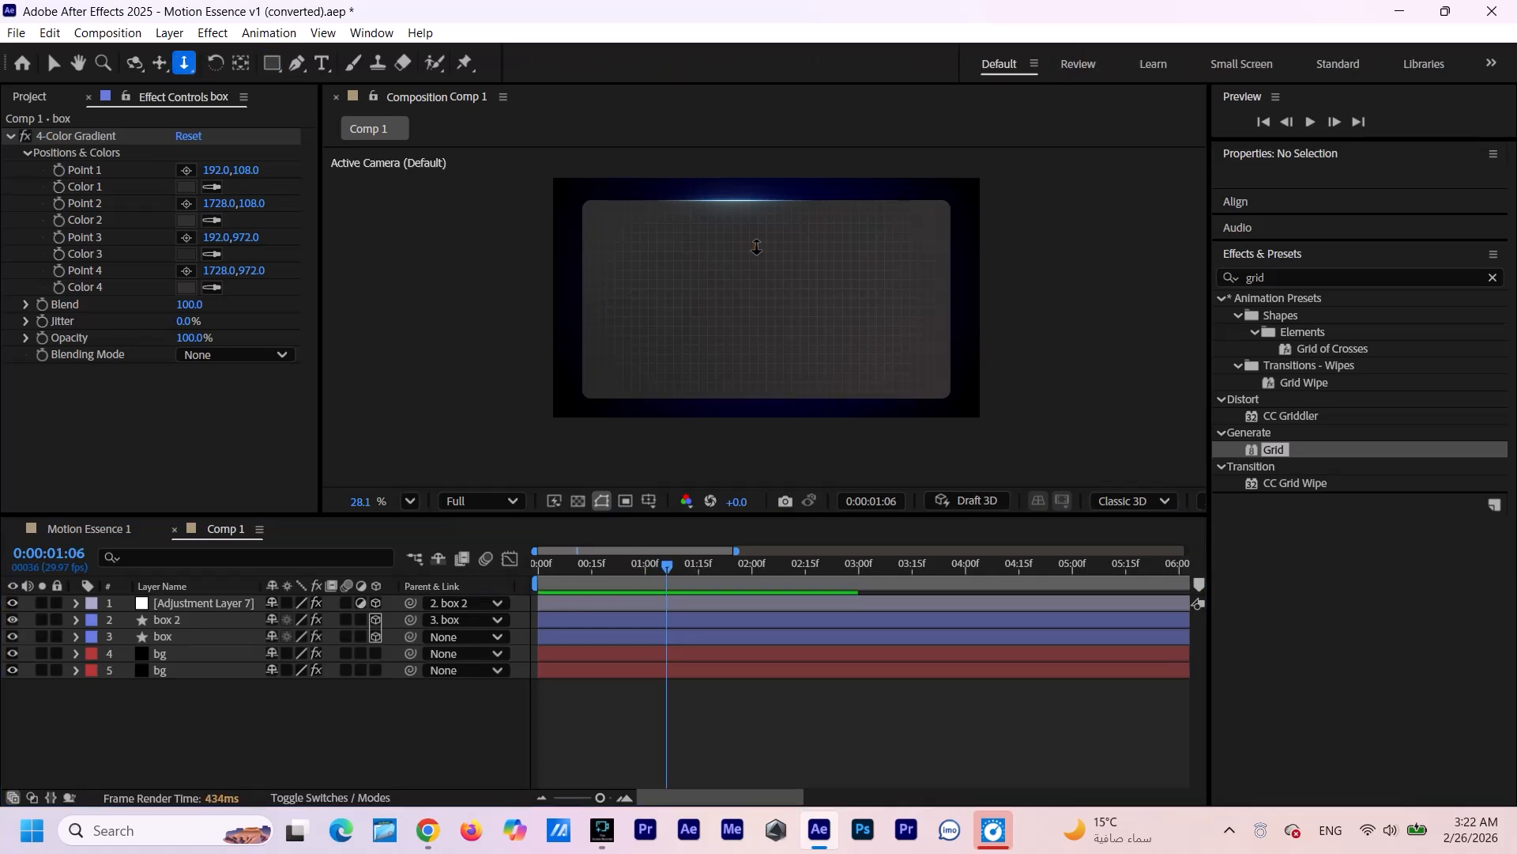
{"action": "left_click_drag", "start_coordinate": [756, 248], "coordinate": [753, 350]}
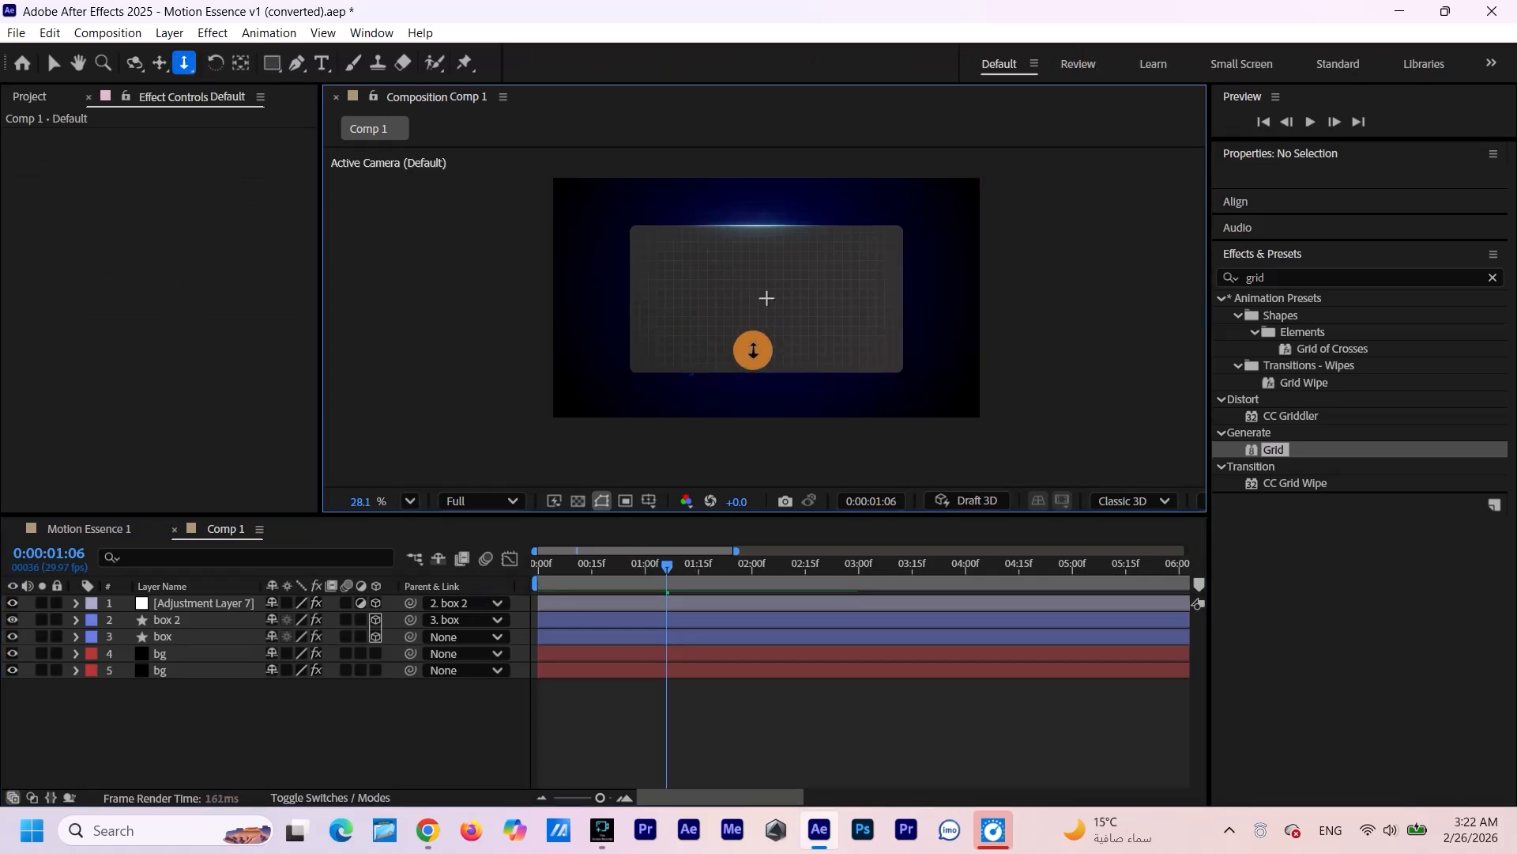
{"action": "key", "text": "v"}
Duplicate the box layer, remove the copy's Position animation and set its Scale to 148%.
{"action": "left_click", "coordinate": [188, 640]}
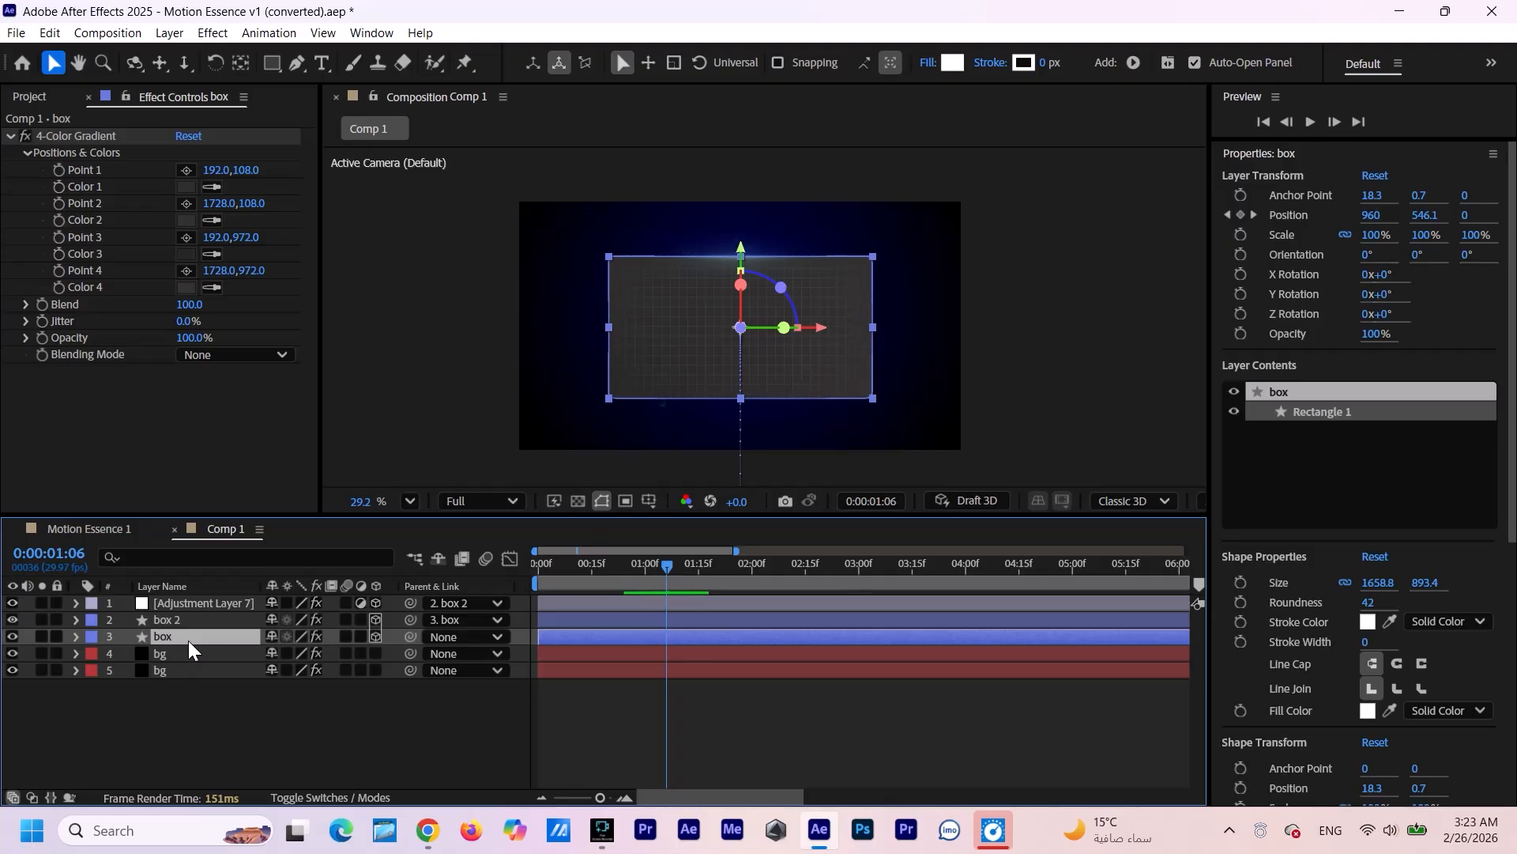
{"action": "key", "text": "ctrl+d"}
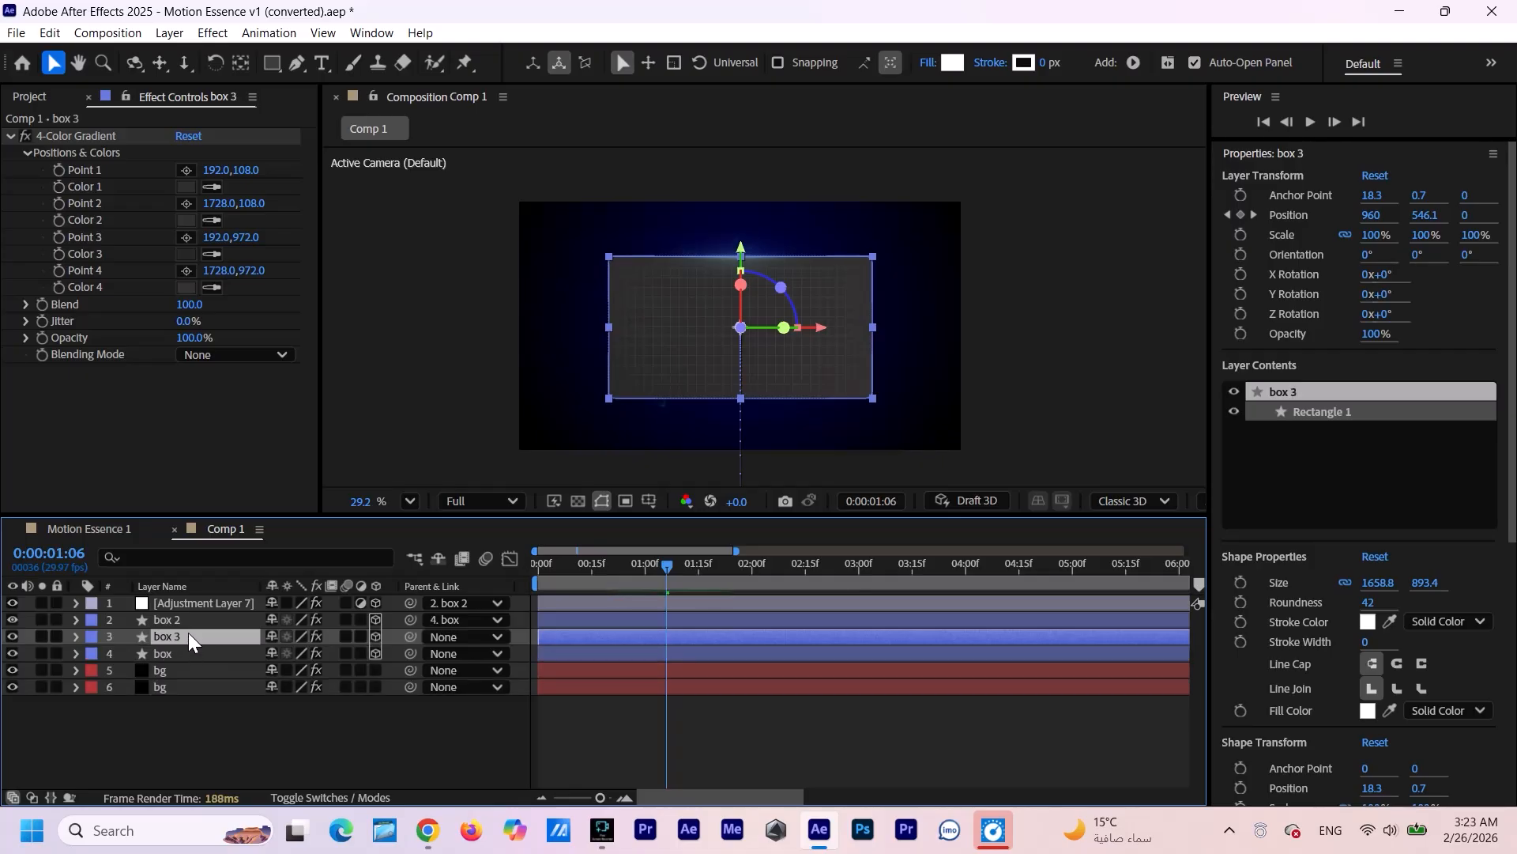
{"action": "key", "text": "p"}
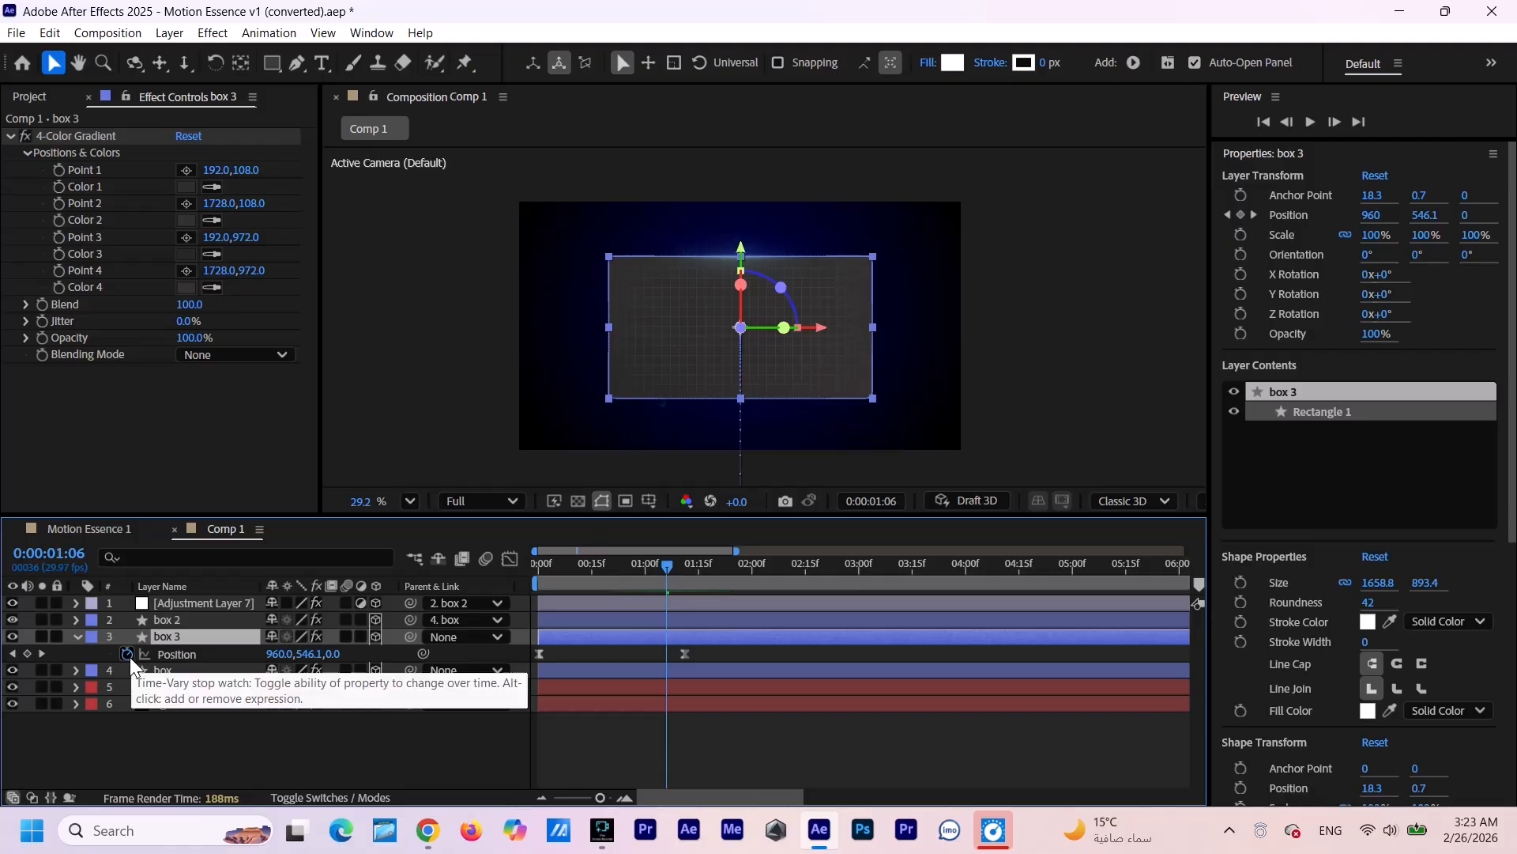
{"action": "key", "text": "s"}
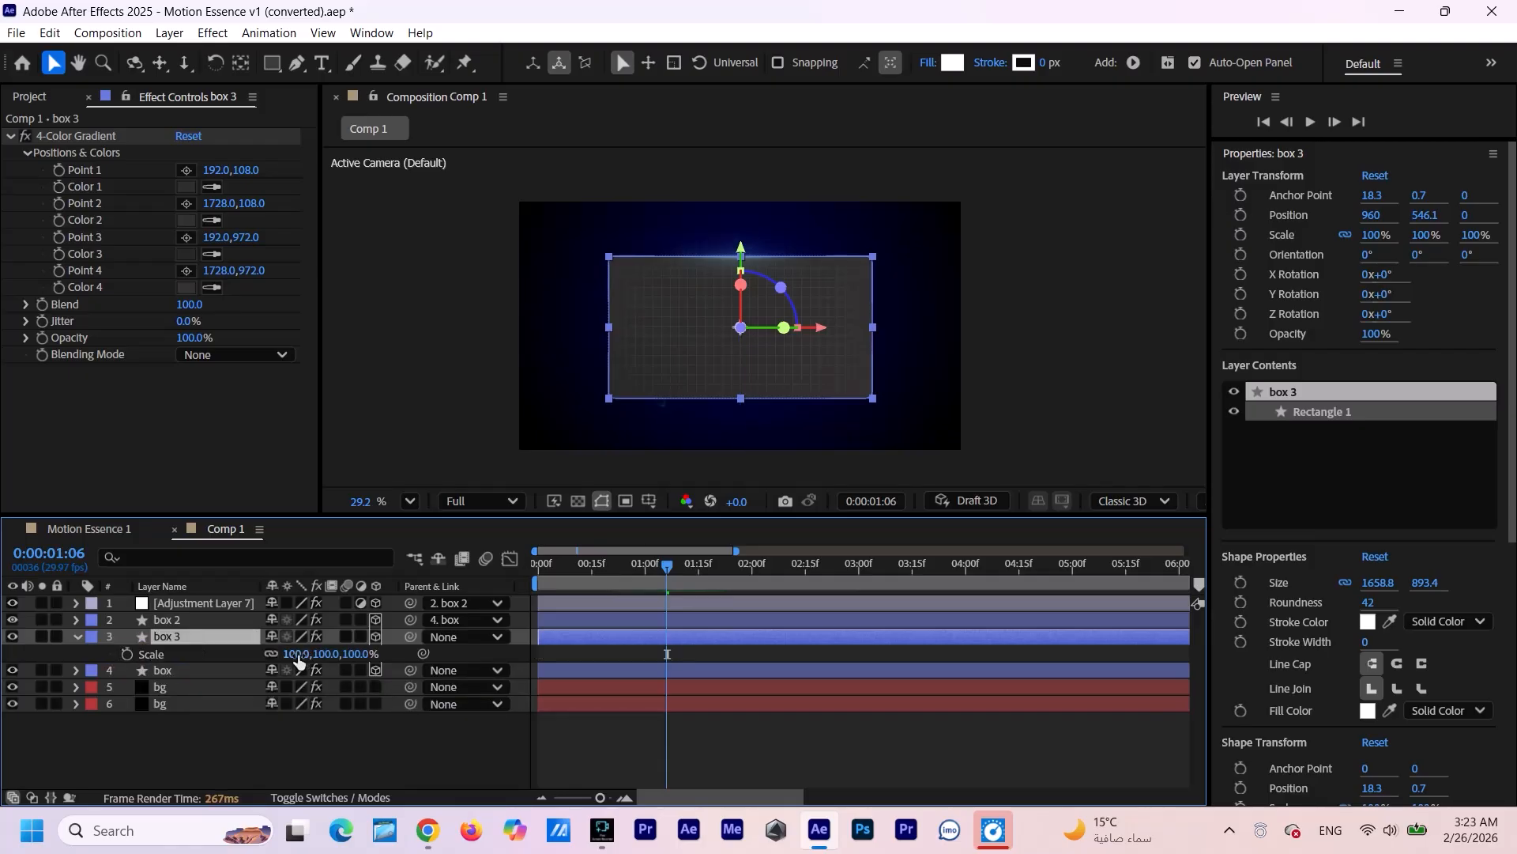
{"action": "left_click_drag", "start_coordinate": [297, 654], "coordinate": [342, 654]}
Lower the fill opacity of box 3's rectangle to 2% and set its stroke width to 3.
{"action": "left_click", "coordinate": [75, 636]}
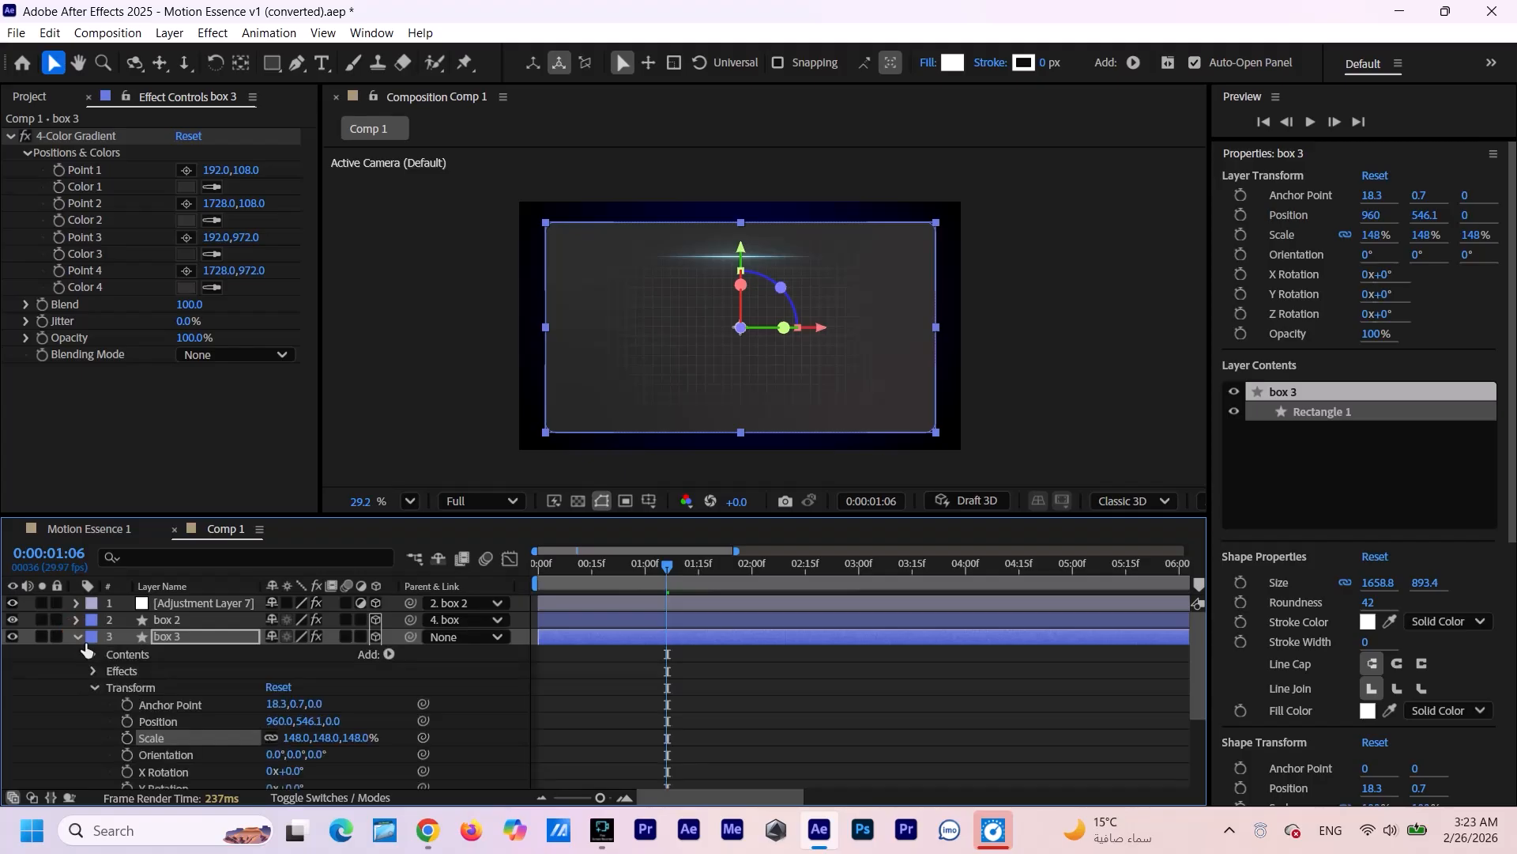
{"action": "scroll", "coordinate": [221, 700], "scroll_direction": "down", "scroll_amount": 3}
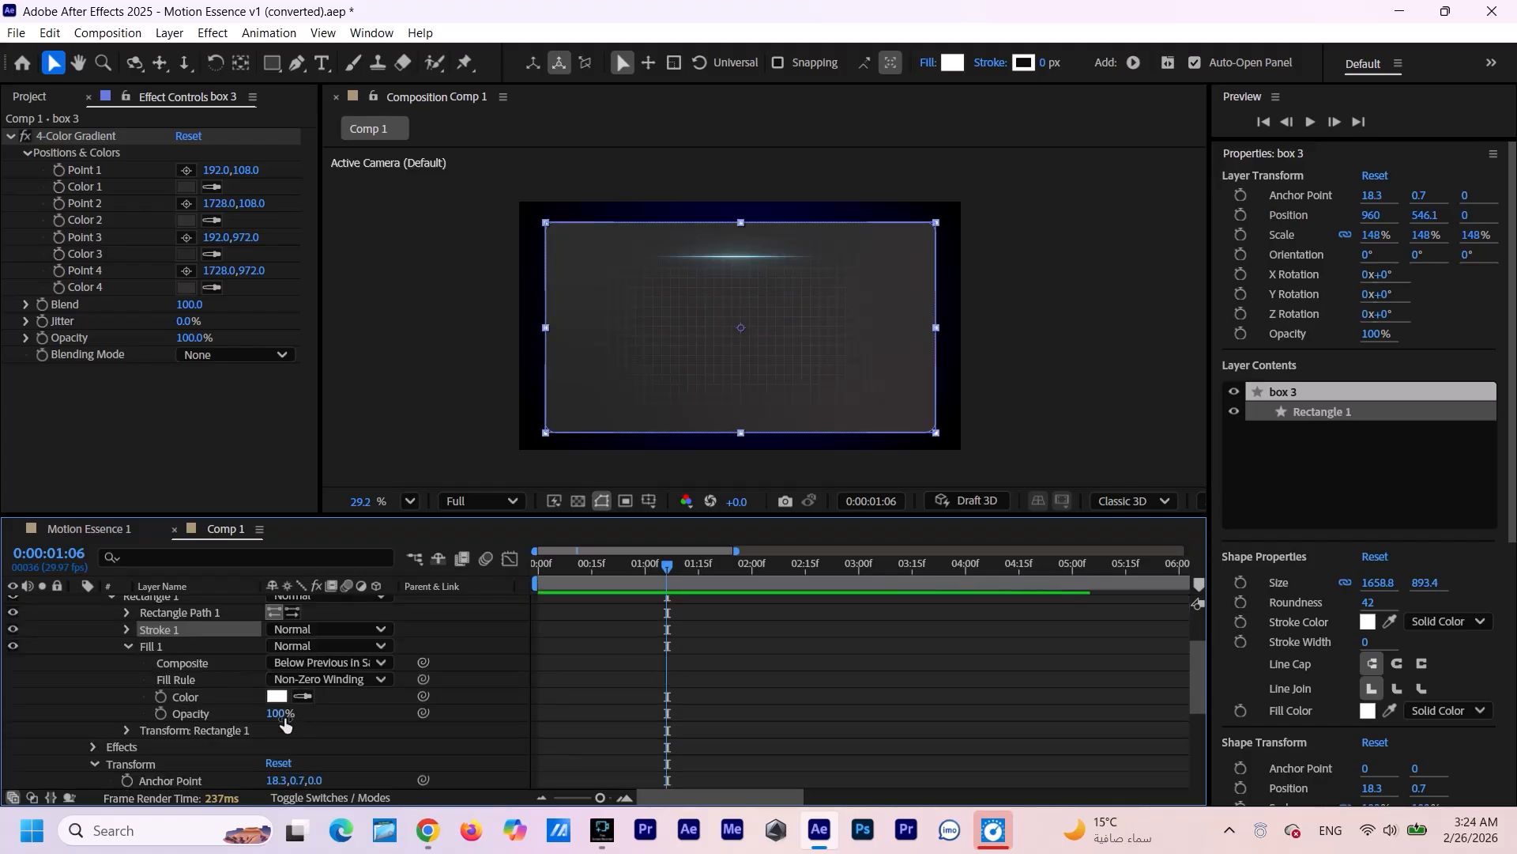
{"action": "left_click_drag", "start_coordinate": [286, 725], "coordinate": [59, 739]}
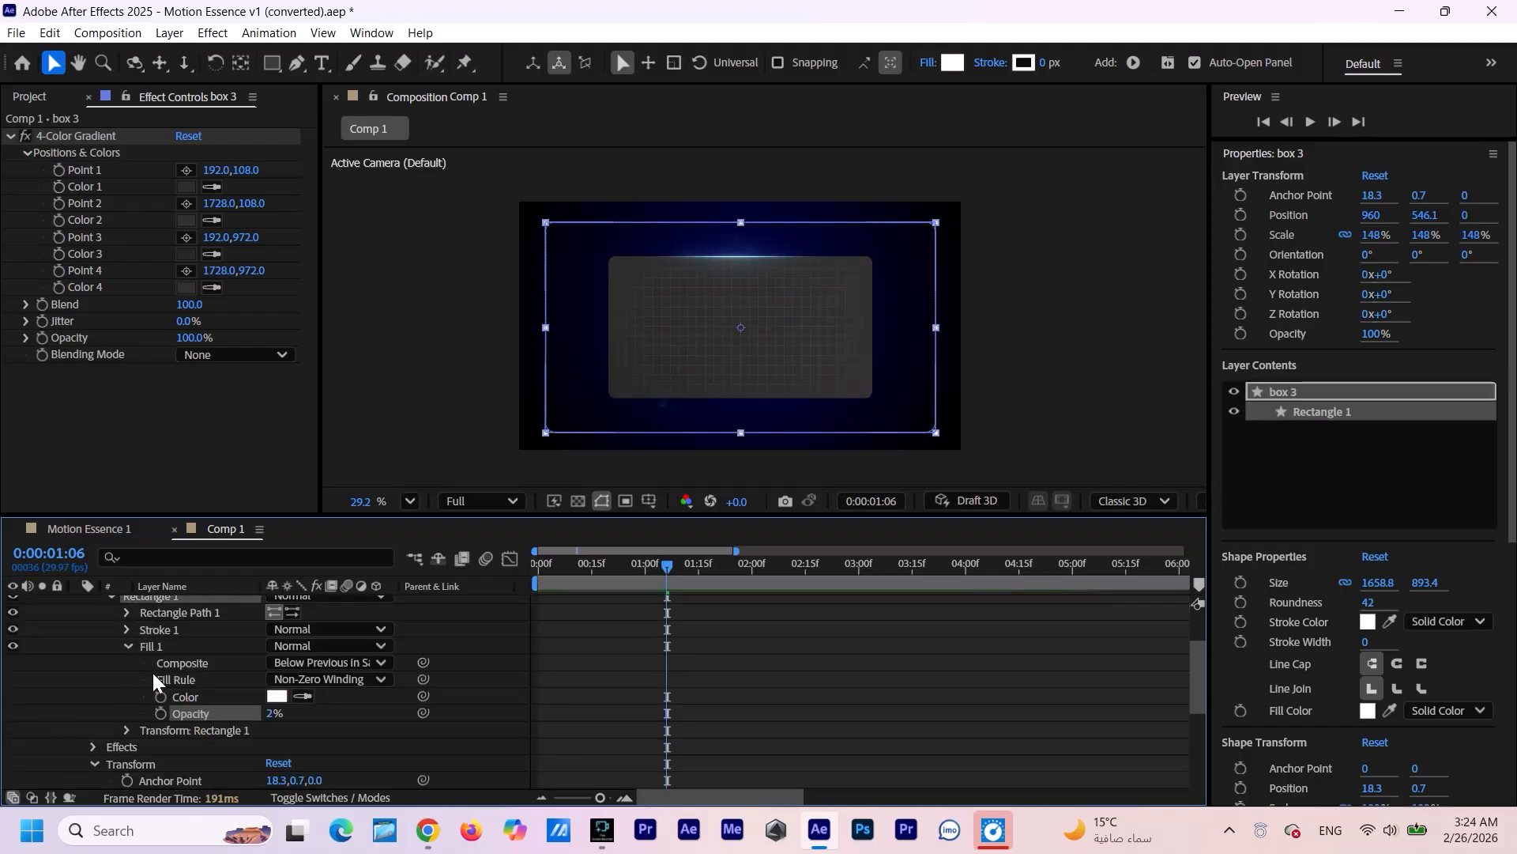
{"action": "left_click", "coordinate": [127, 630]}
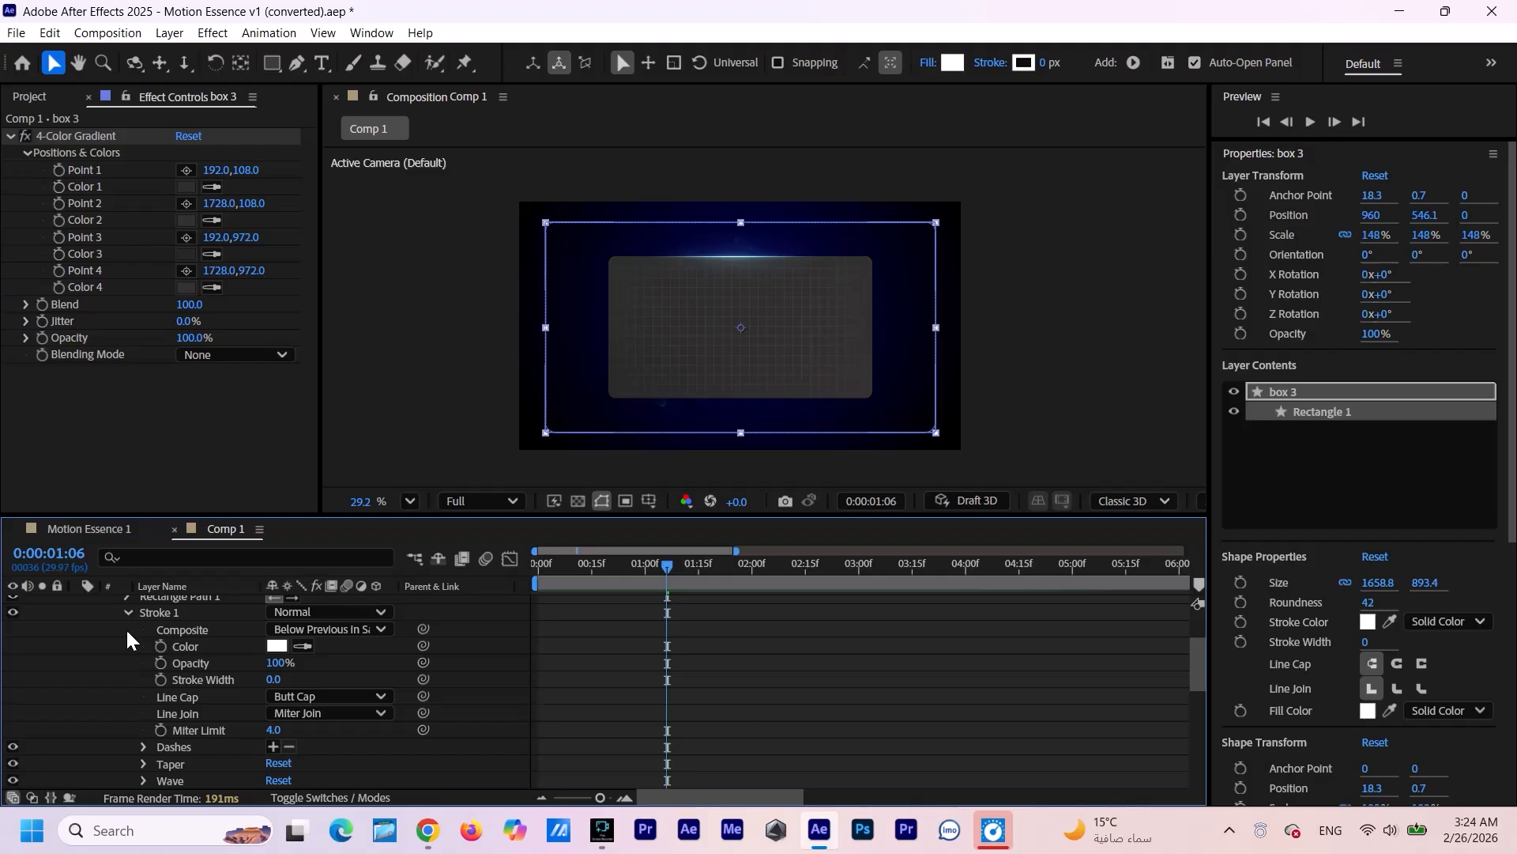
{"action": "left_click_drag", "start_coordinate": [271, 680], "coordinate": [314, 679]}
{"action": "left_click", "coordinate": [276, 679]}
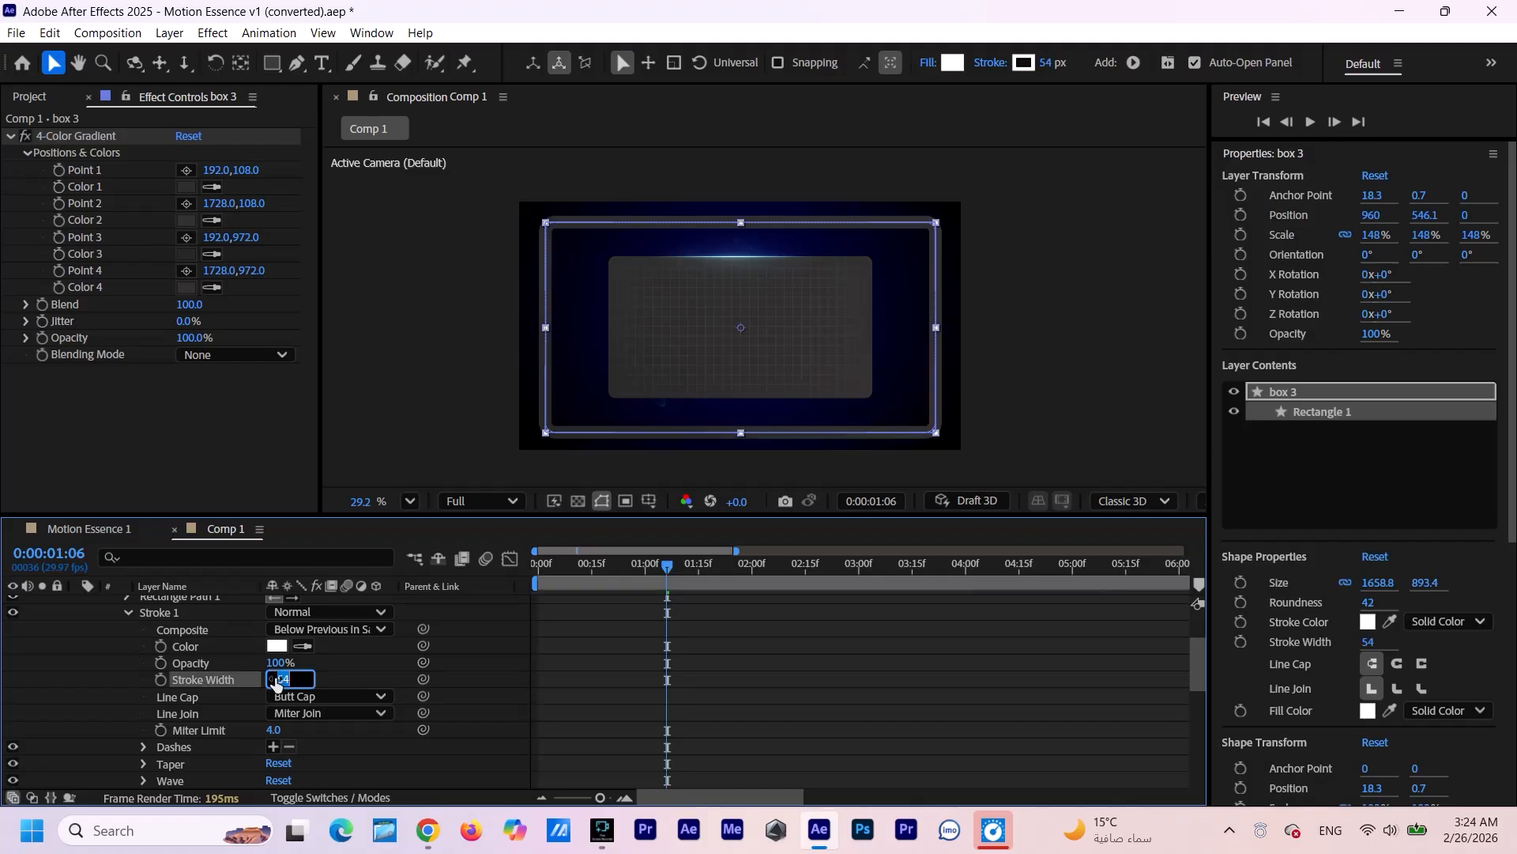
{"action": "left_click", "coordinate": [361, 678]}
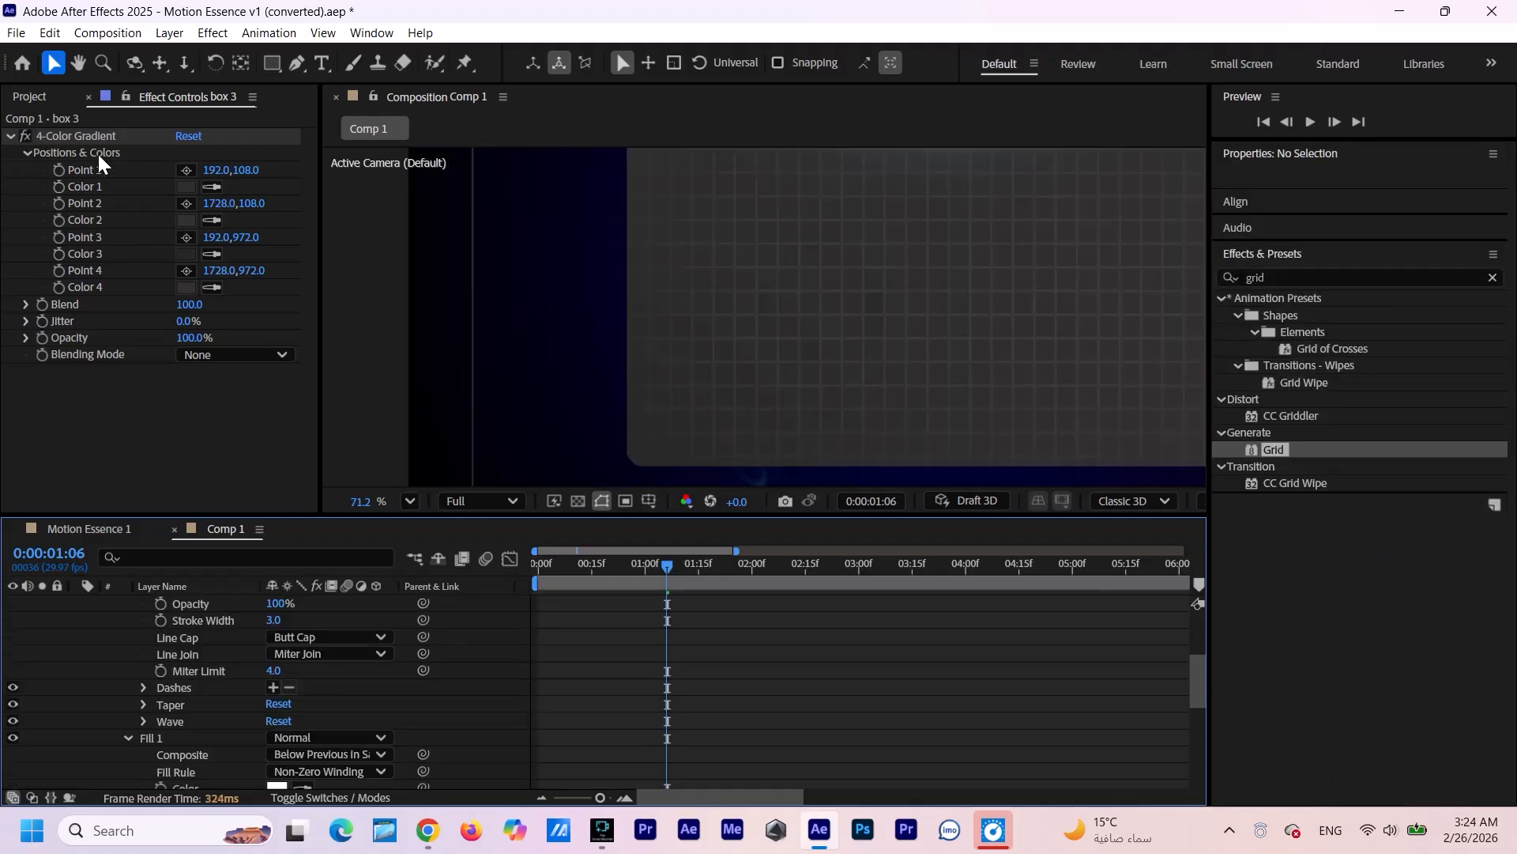
Delete the 4-Color Gradient effect from box 3 and deselect the layer to check its outline.
{"action": "left_click", "coordinate": [104, 136]}
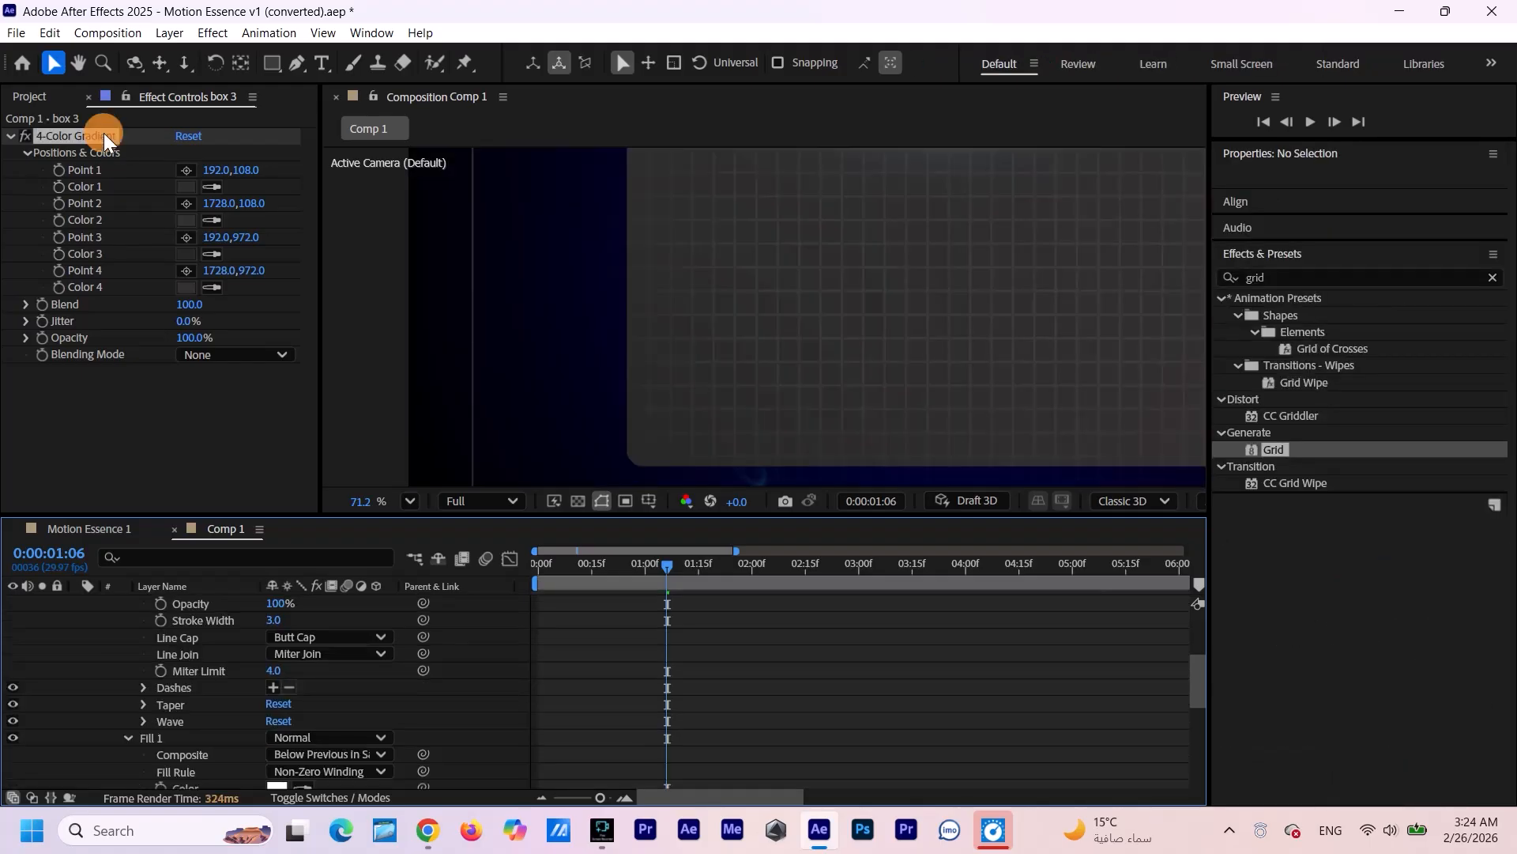
{"action": "key", "text": "Delete"}
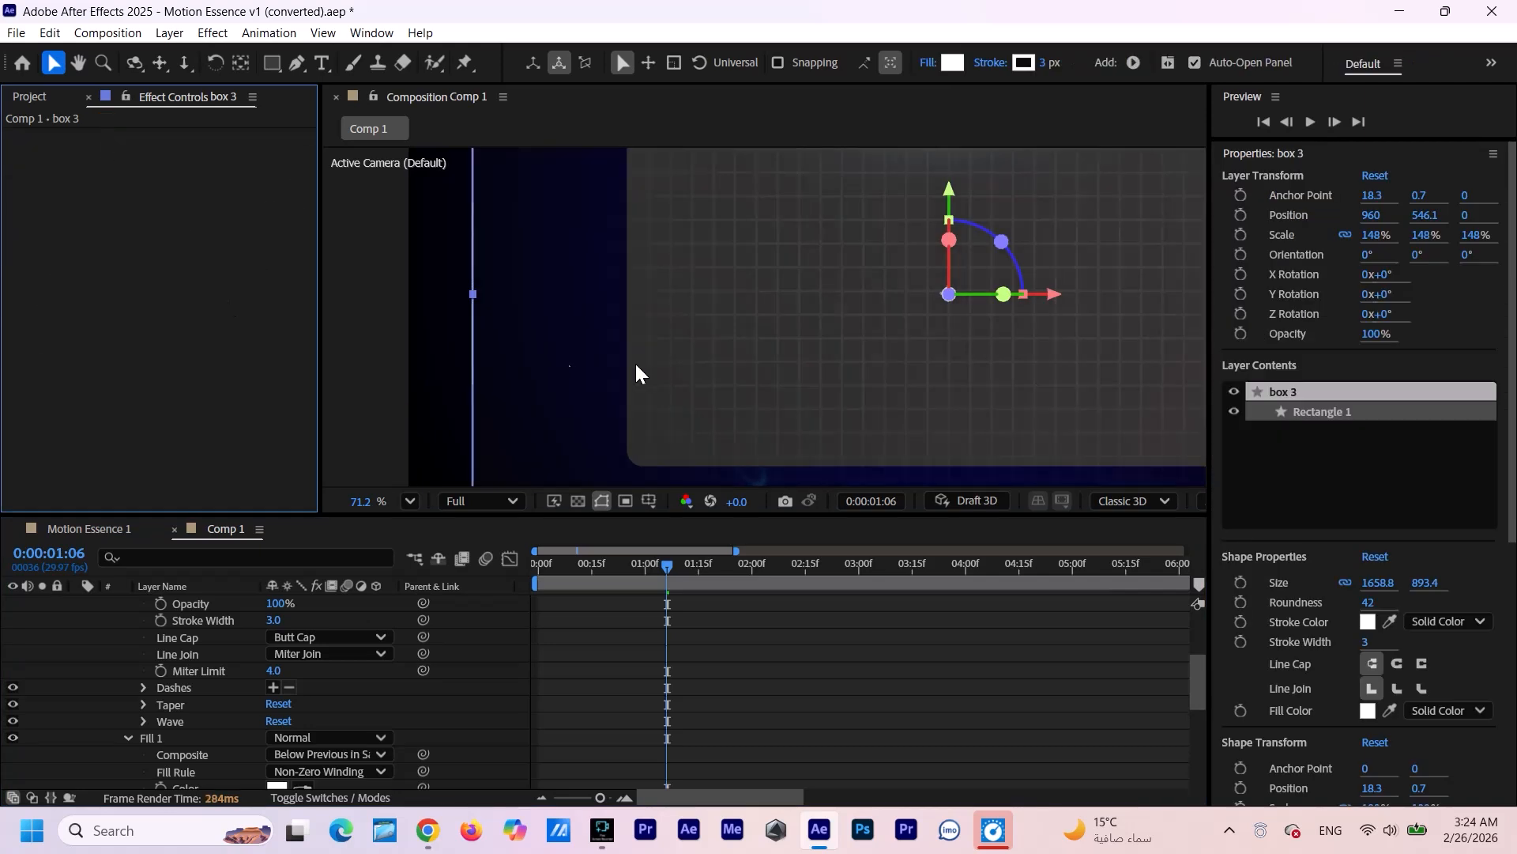
{"action": "scroll", "coordinate": [575, 352], "scroll_direction": "down", "scroll_amount": 3}
{"action": "left_click", "coordinate": [851, 685]}
{"action": "scroll", "coordinate": [850, 684], "scroll_direction": "up", "scroll_amount": 3}
Set box 3's Scale to 113% and rename the layer stroke.
{"action": "left_click", "coordinate": [177, 637]}
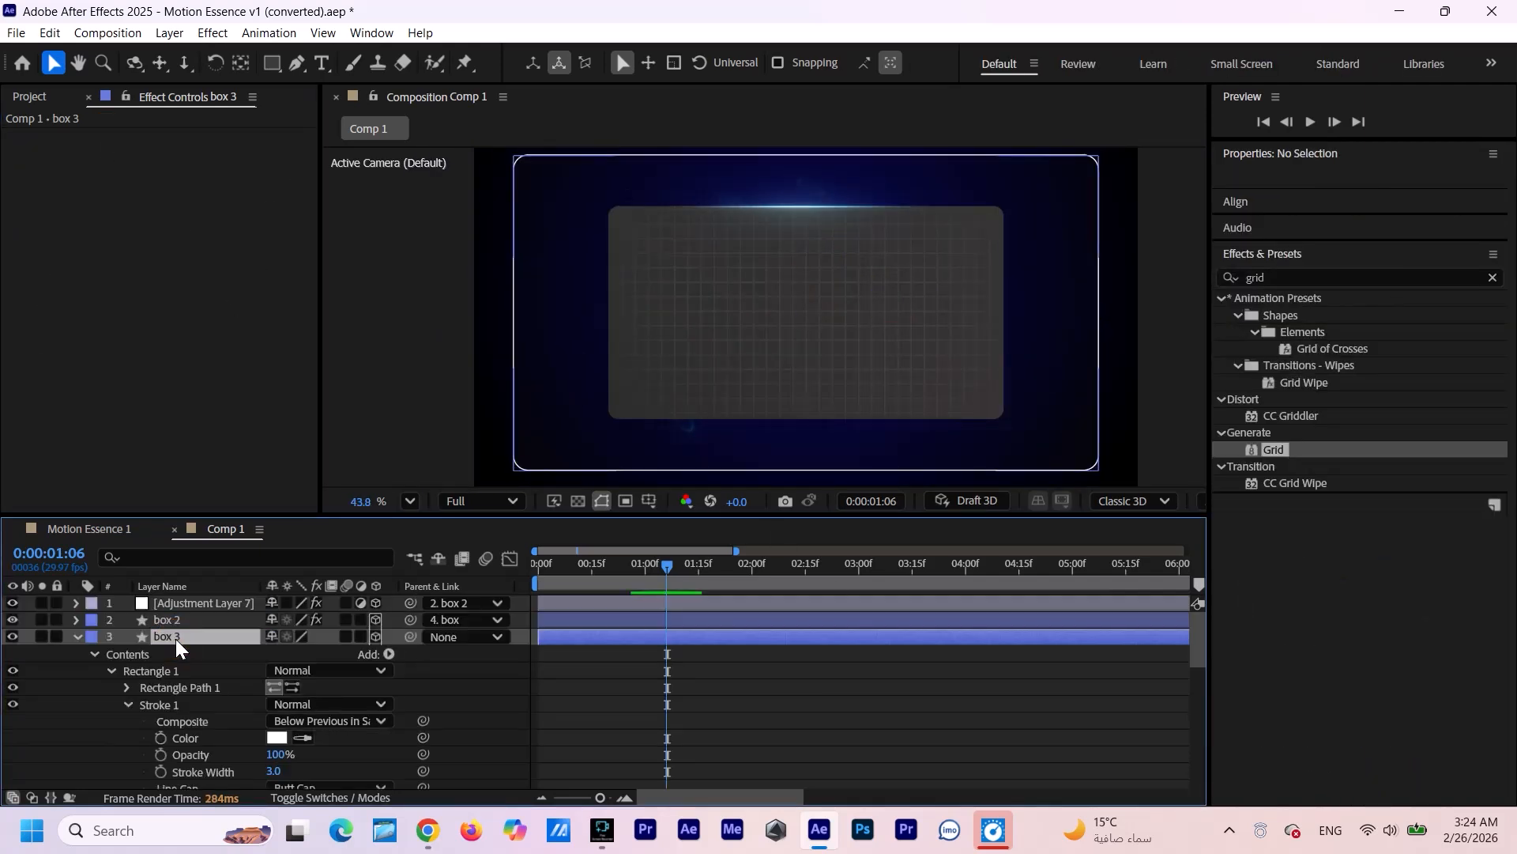
{"action": "key", "text": "s"}
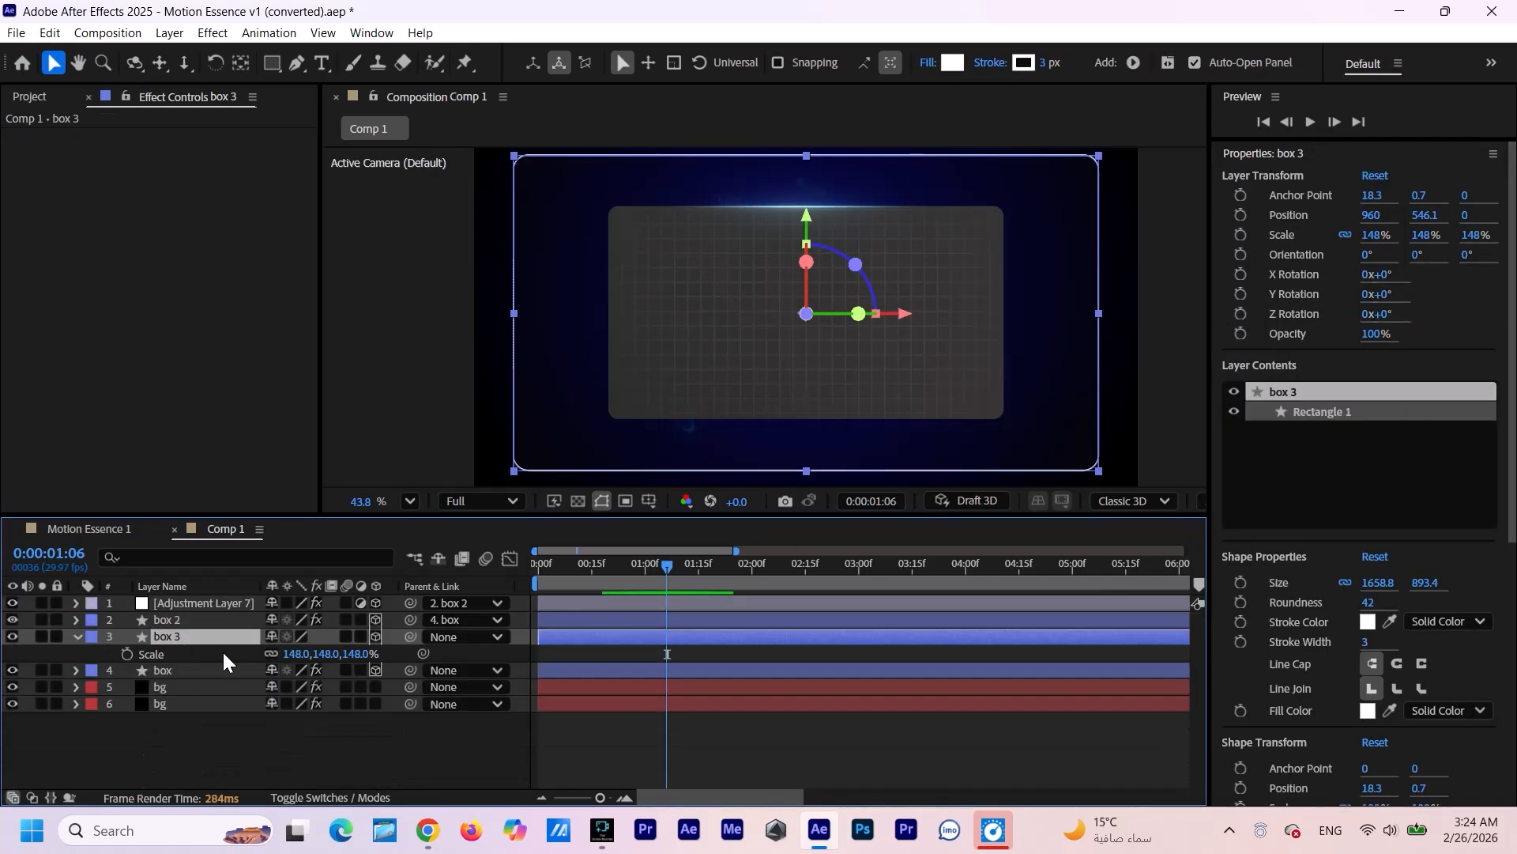
{"action": "left_click_drag", "start_coordinate": [301, 660], "coordinate": [274, 669]}
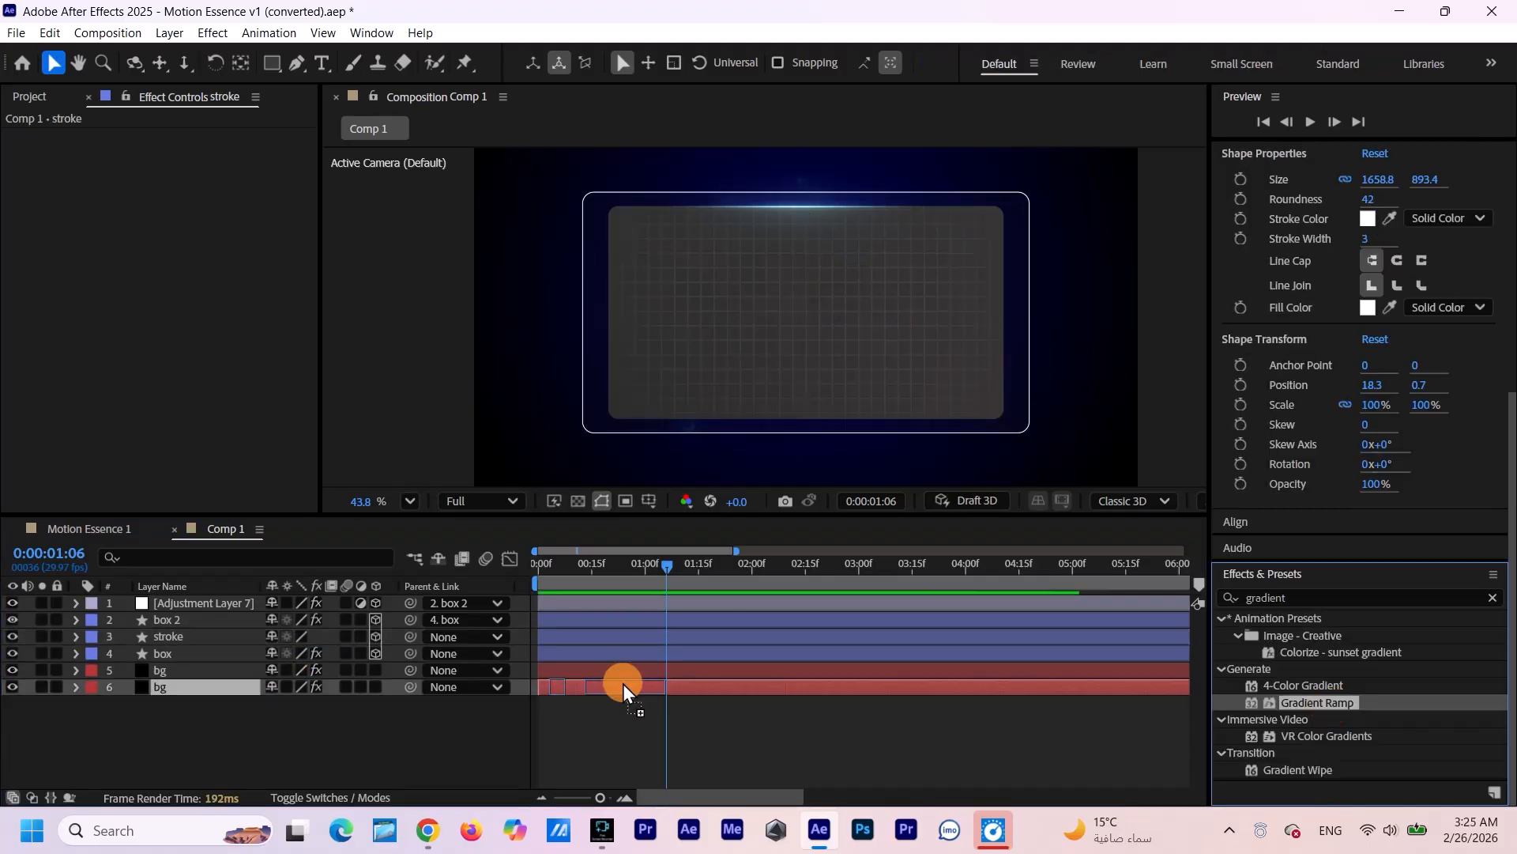
Apply Gradient Ramp to the stroke layer with start color 007CE1 and a black end color.
{"action": "mouse_move", "coordinate": [620, 681]}
{"action": "left_mouse_down"}
{"action": "mouse_move", "coordinate": [169, 624]}
{"action": "mouse_move", "coordinate": [176, 641]}
{"action": "left_mouse_up"}
{"action": "left_click", "coordinate": [186, 170]}
{"action": "left_click", "coordinate": [804, 356]}
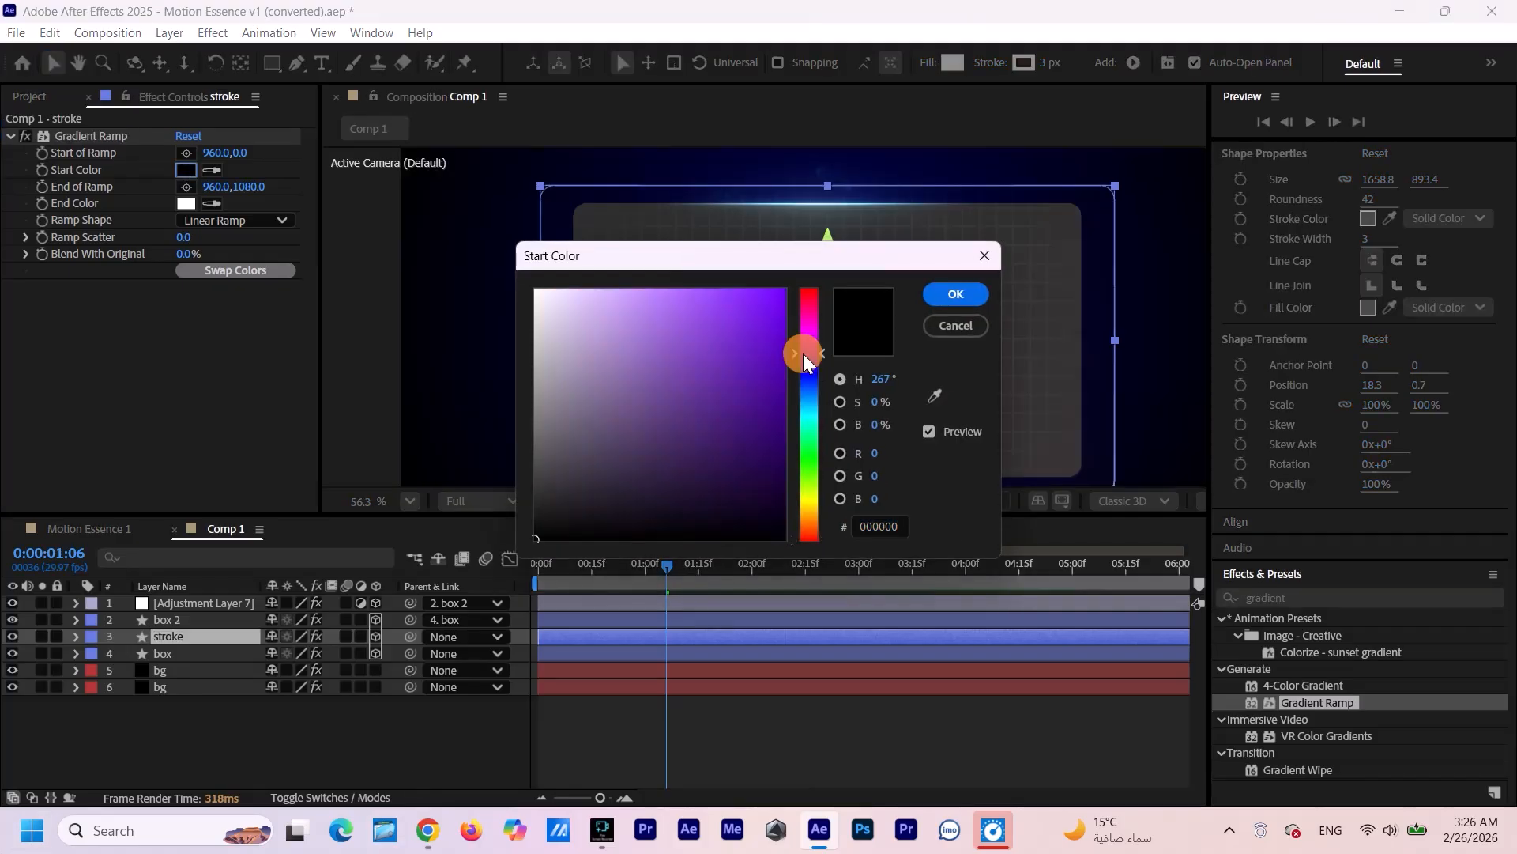
{"action": "mouse_move", "coordinate": [804, 356]}
{"action": "left_mouse_down"}
{"action": "mouse_move", "coordinate": [825, 408]}
{"action": "mouse_move", "coordinate": [825, 317]}
{"action": "left_mouse_up"}
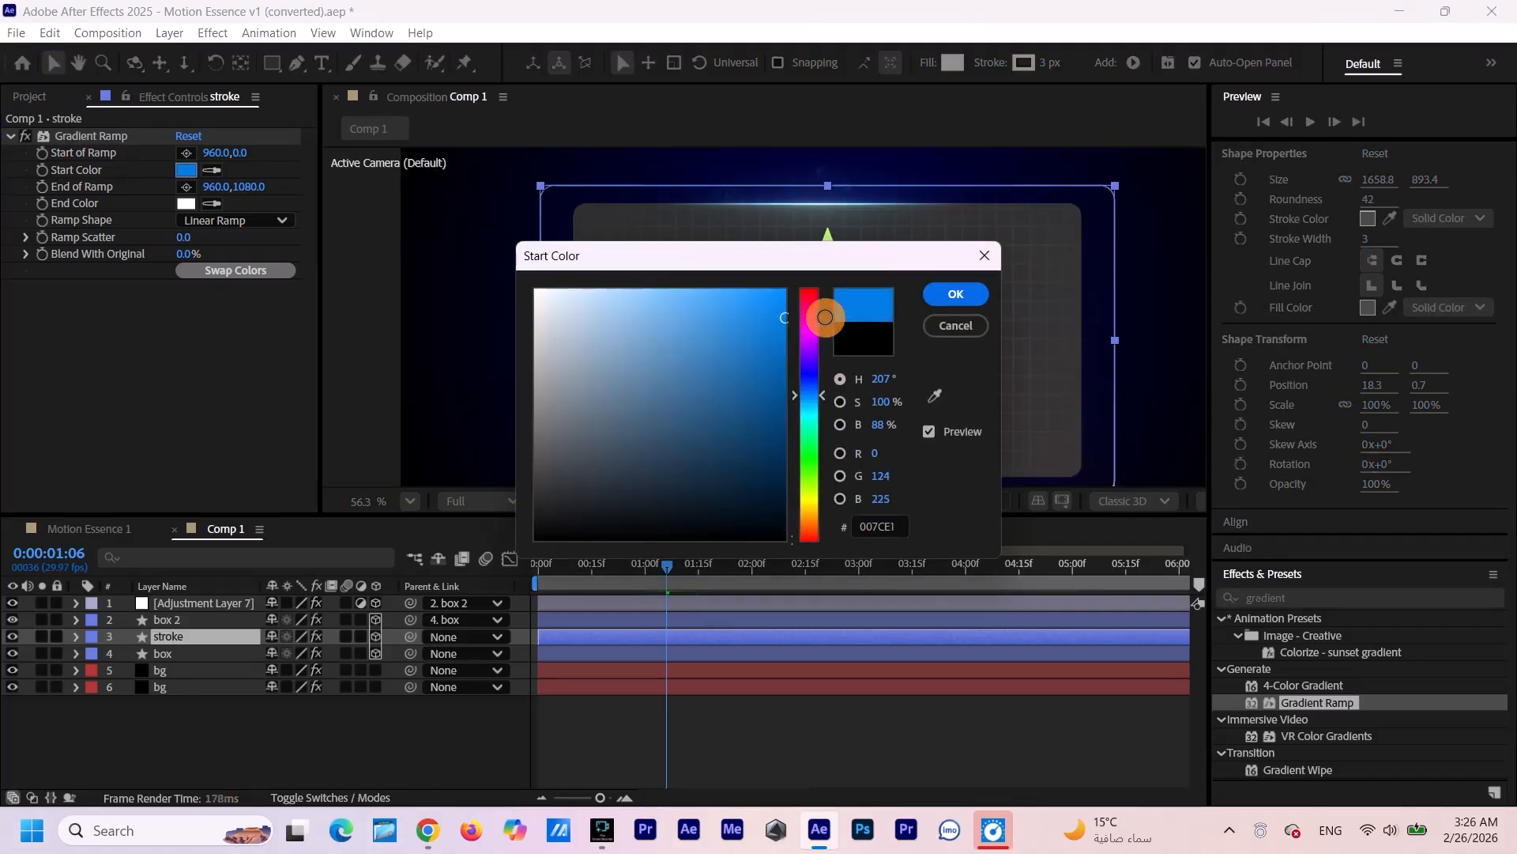
{"action": "left_click", "coordinate": [956, 293]}
{"action": "left_click", "coordinate": [186, 204]}
{"action": "left_click_drag", "start_coordinate": [711, 474], "coordinate": [759, 559]}
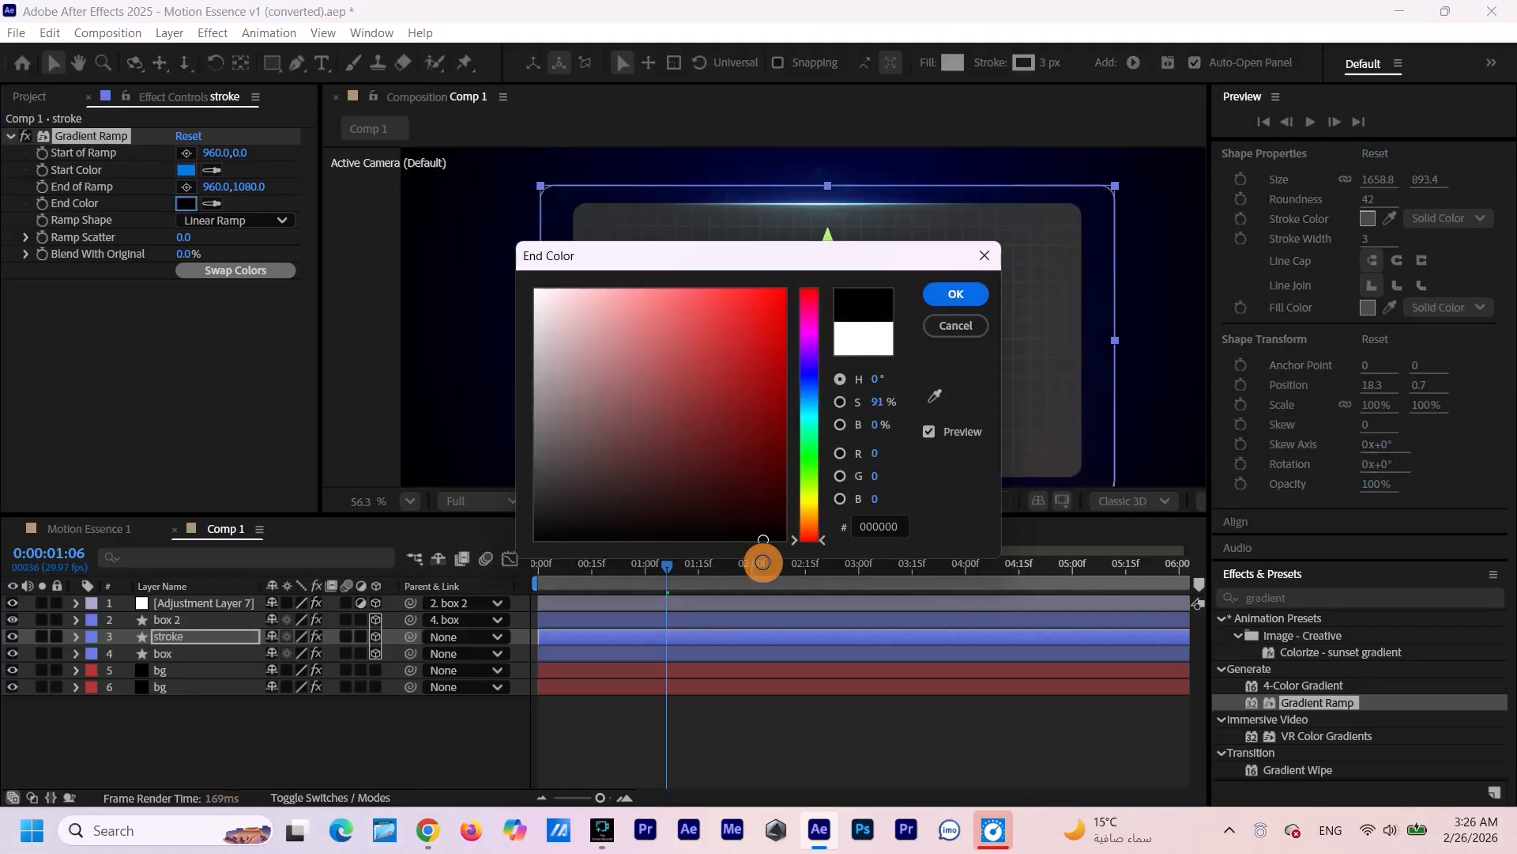
{"action": "left_click", "coordinate": [955, 294]}
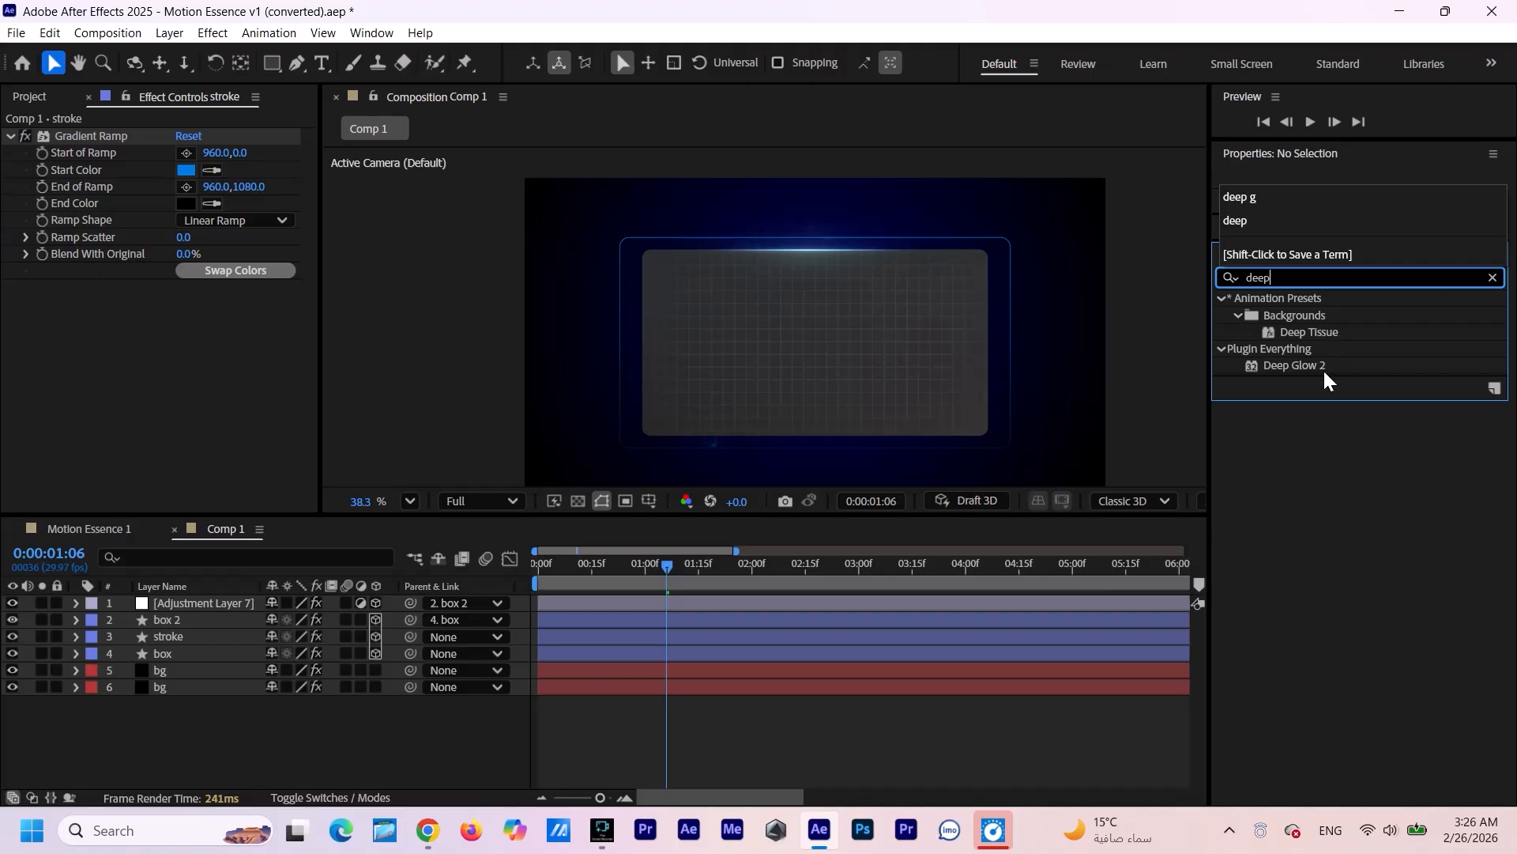
Apply Deep Glow 2 to the stroke layer with Radius 250 and Exposure 0.1.
{"action": "mouse_move", "coordinate": [1309, 378]}
{"action": "left_mouse_down"}
{"action": "mouse_move", "coordinate": [261, 614]}
{"action": "mouse_move", "coordinate": [203, 667]}
{"action": "mouse_move", "coordinate": [198, 636]}
{"action": "left_mouse_up"}
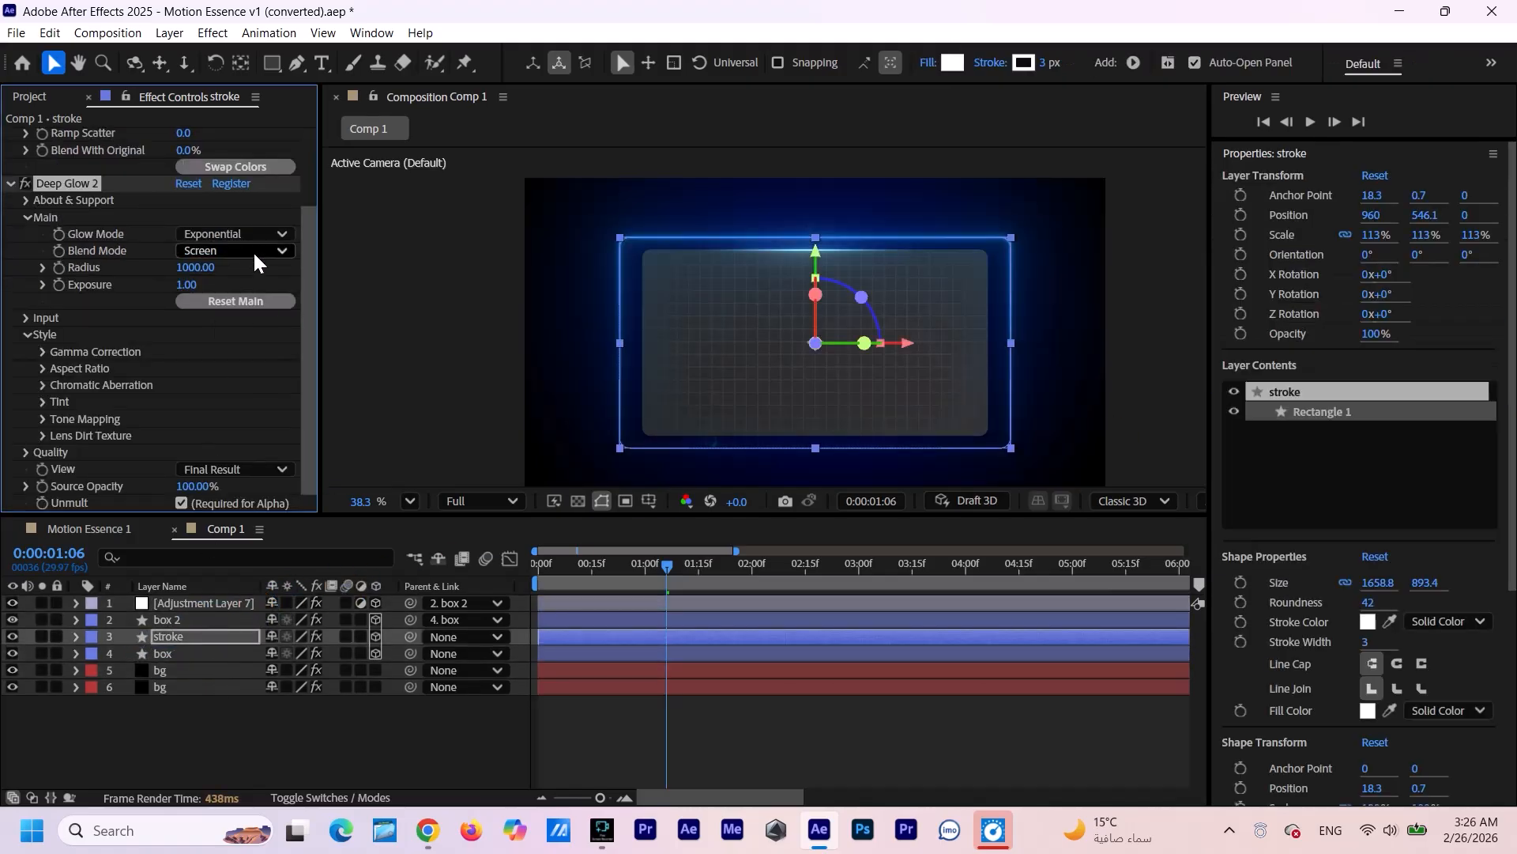
{"action": "left_click", "coordinate": [198, 756]}
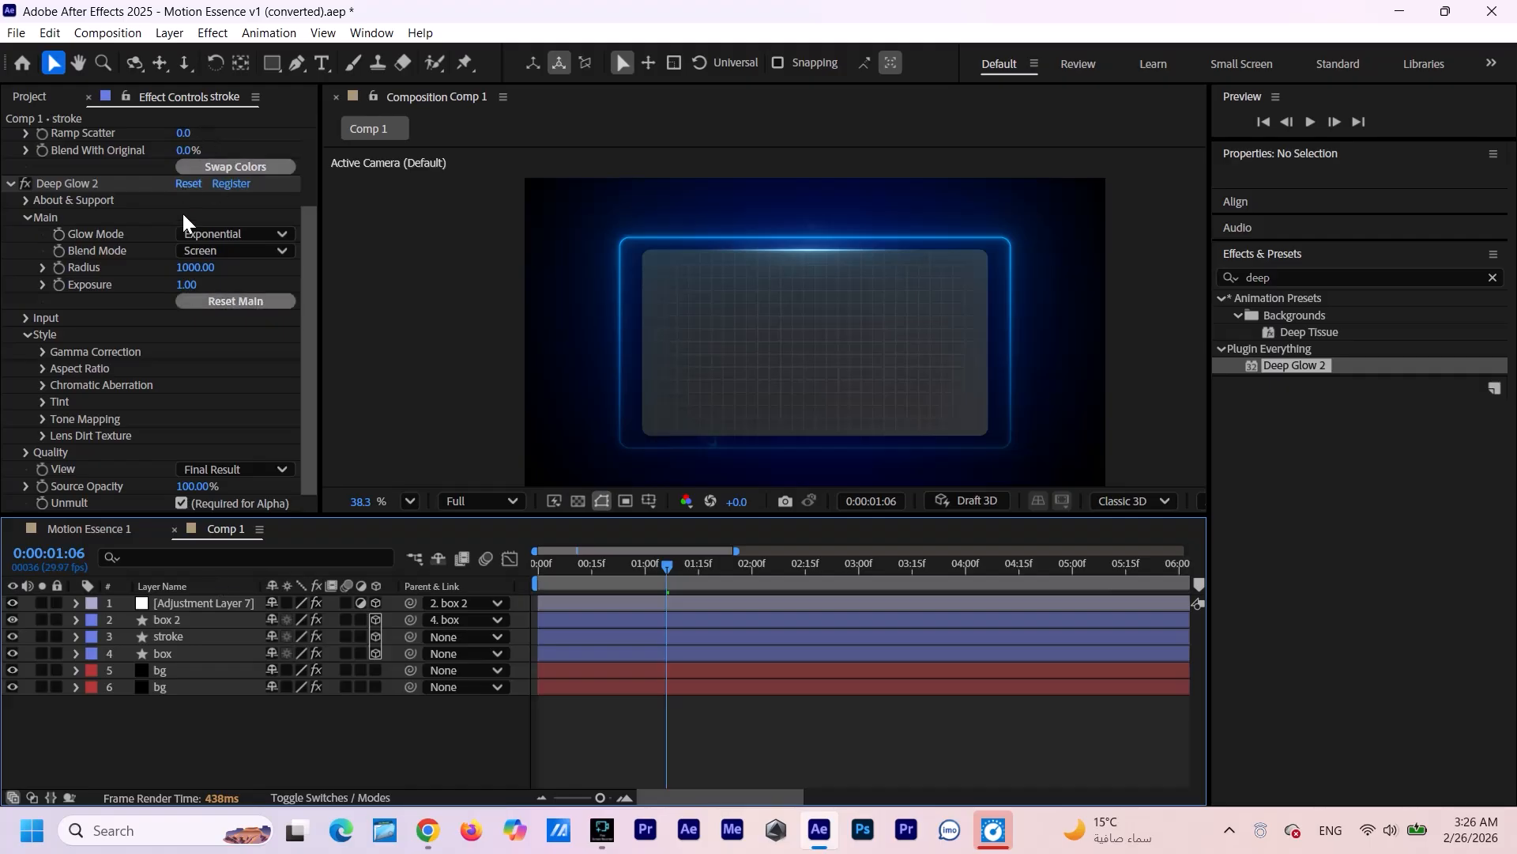
{"action": "left_click", "coordinate": [188, 286]}
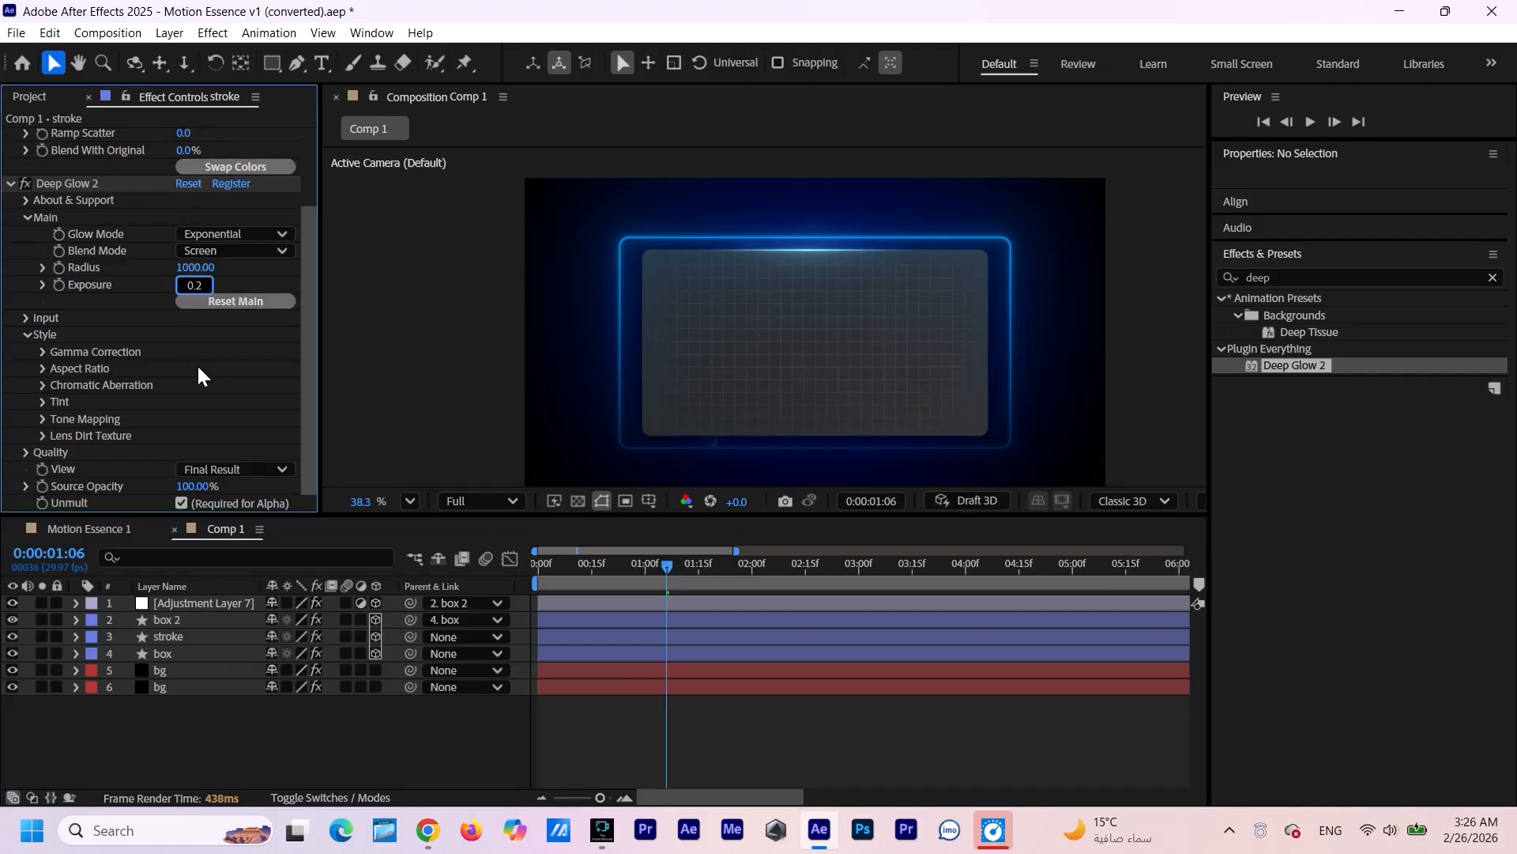
{"action": "key", "text": "Return"}
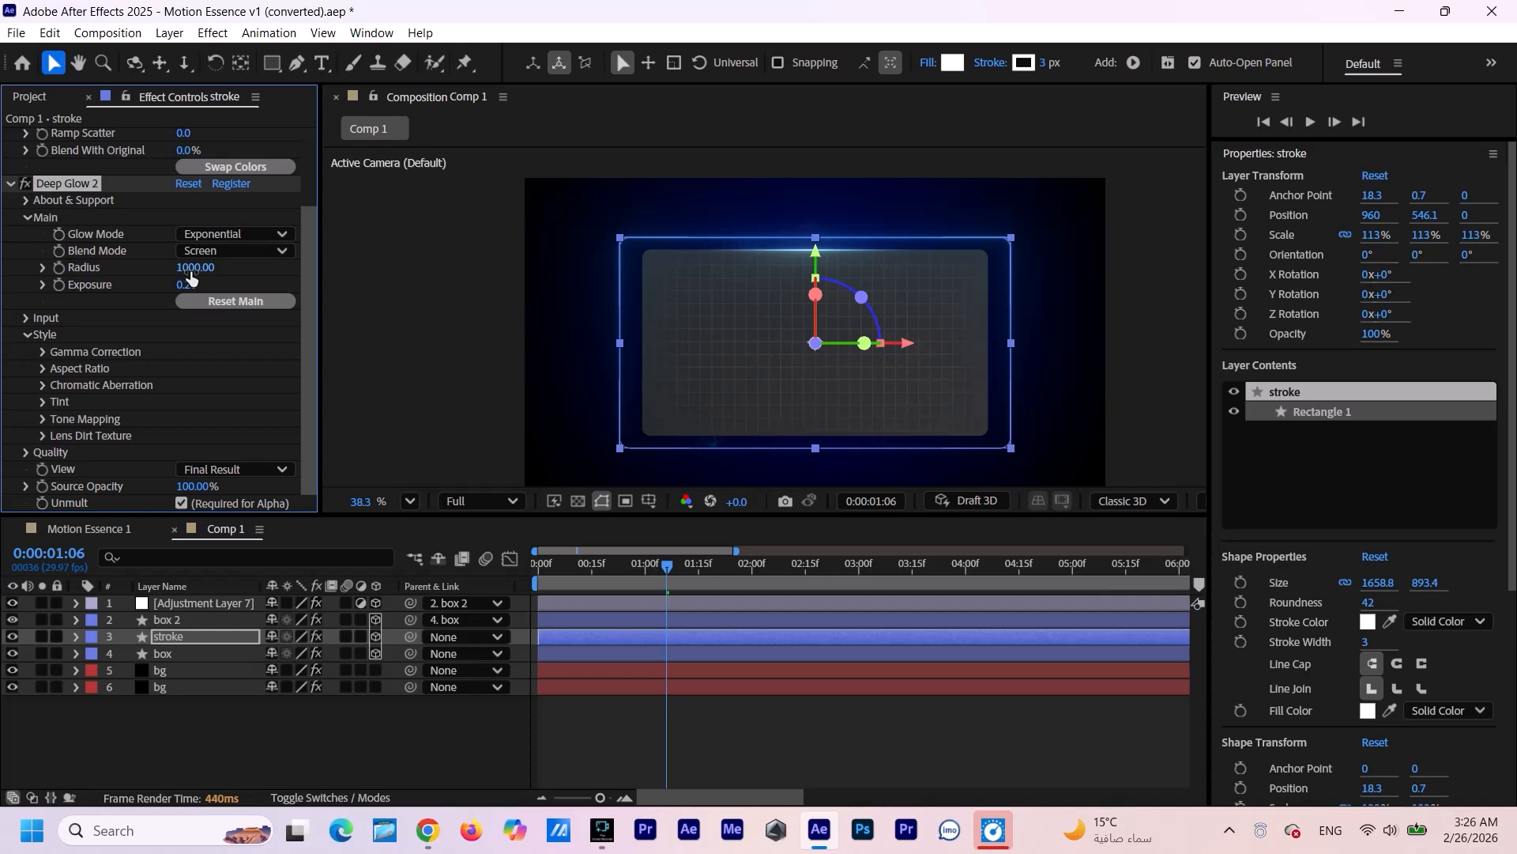
{"action": "left_click", "coordinate": [190, 269]}
{"action": "type", "text": "250"}
{"action": "key", "text": "Return"}
Duplicate the stroke layer and enlarge the copy's Scale to 139% as a second outer outline.
{"action": "key", "text": "ctrl+d"}
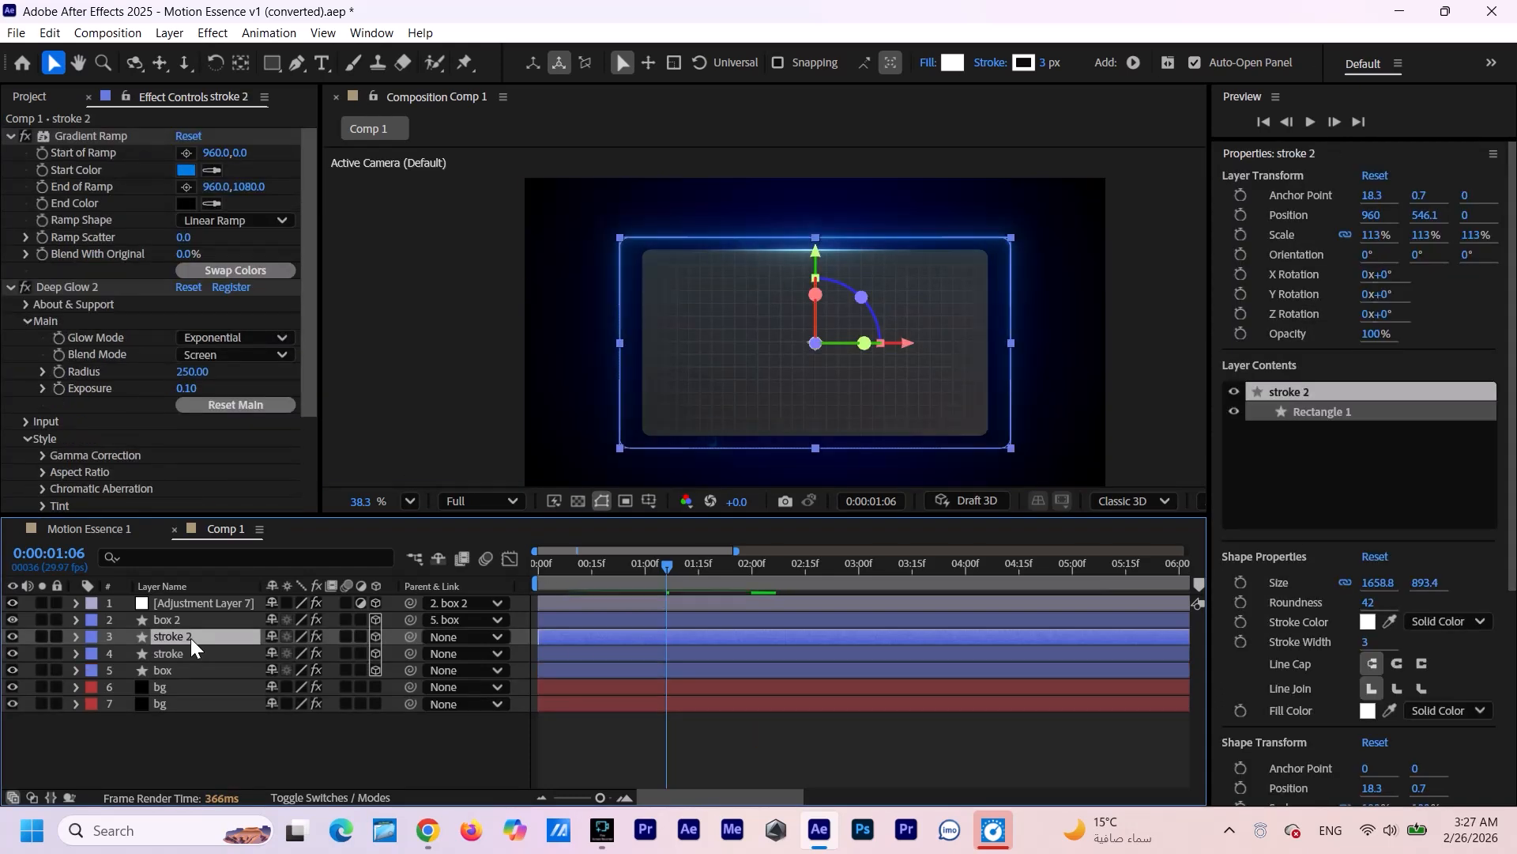
{"action": "key", "text": "s"}
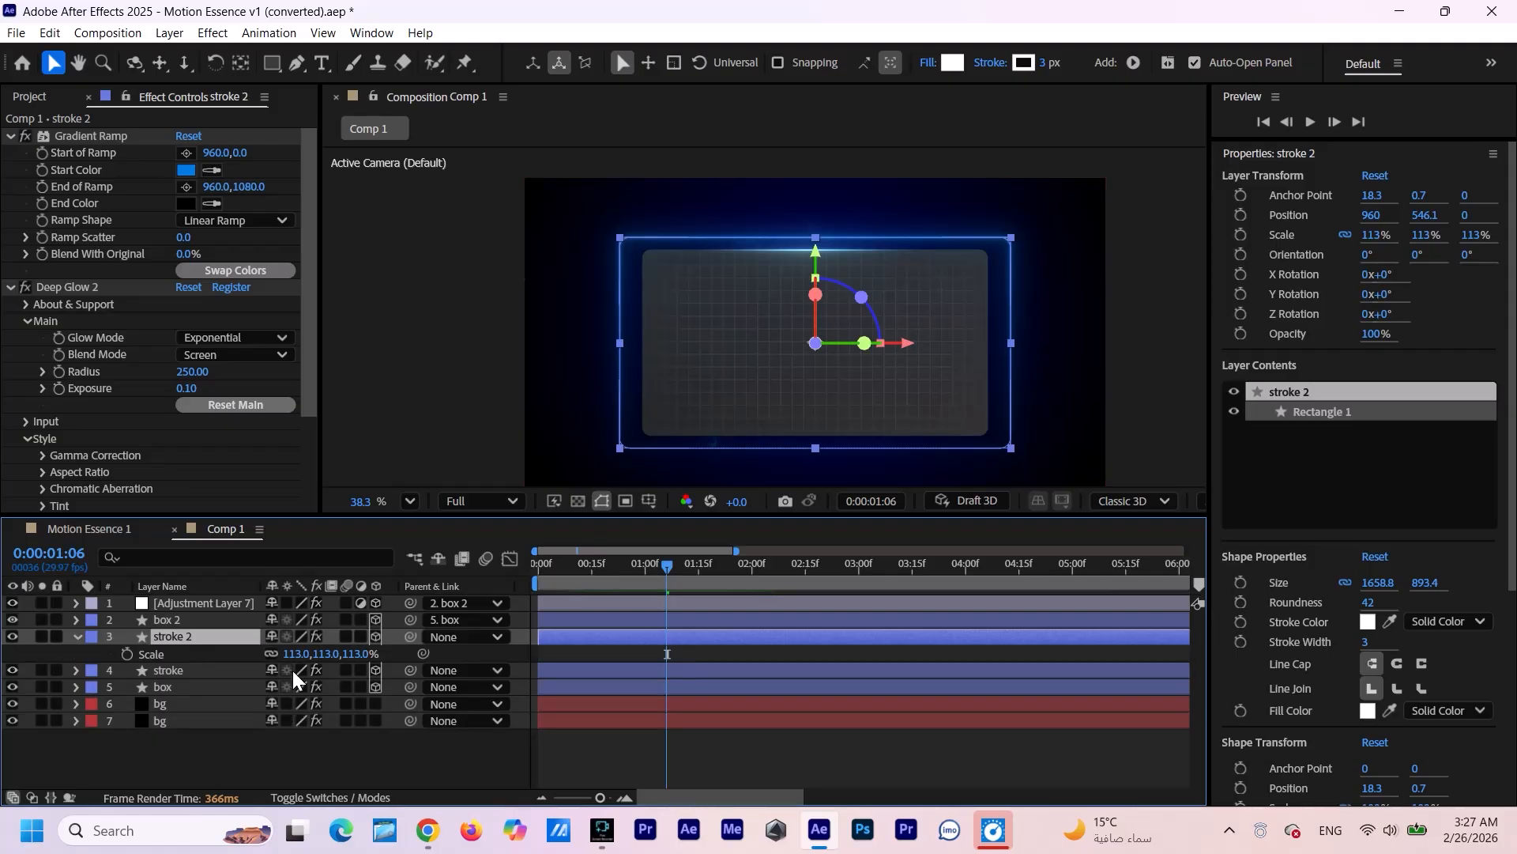
{"action": "left_click_drag", "start_coordinate": [293, 655], "coordinate": [316, 653]}
{"action": "scroll", "coordinate": [1106, 412], "scroll_direction": "down", "scroll_amount": 2}
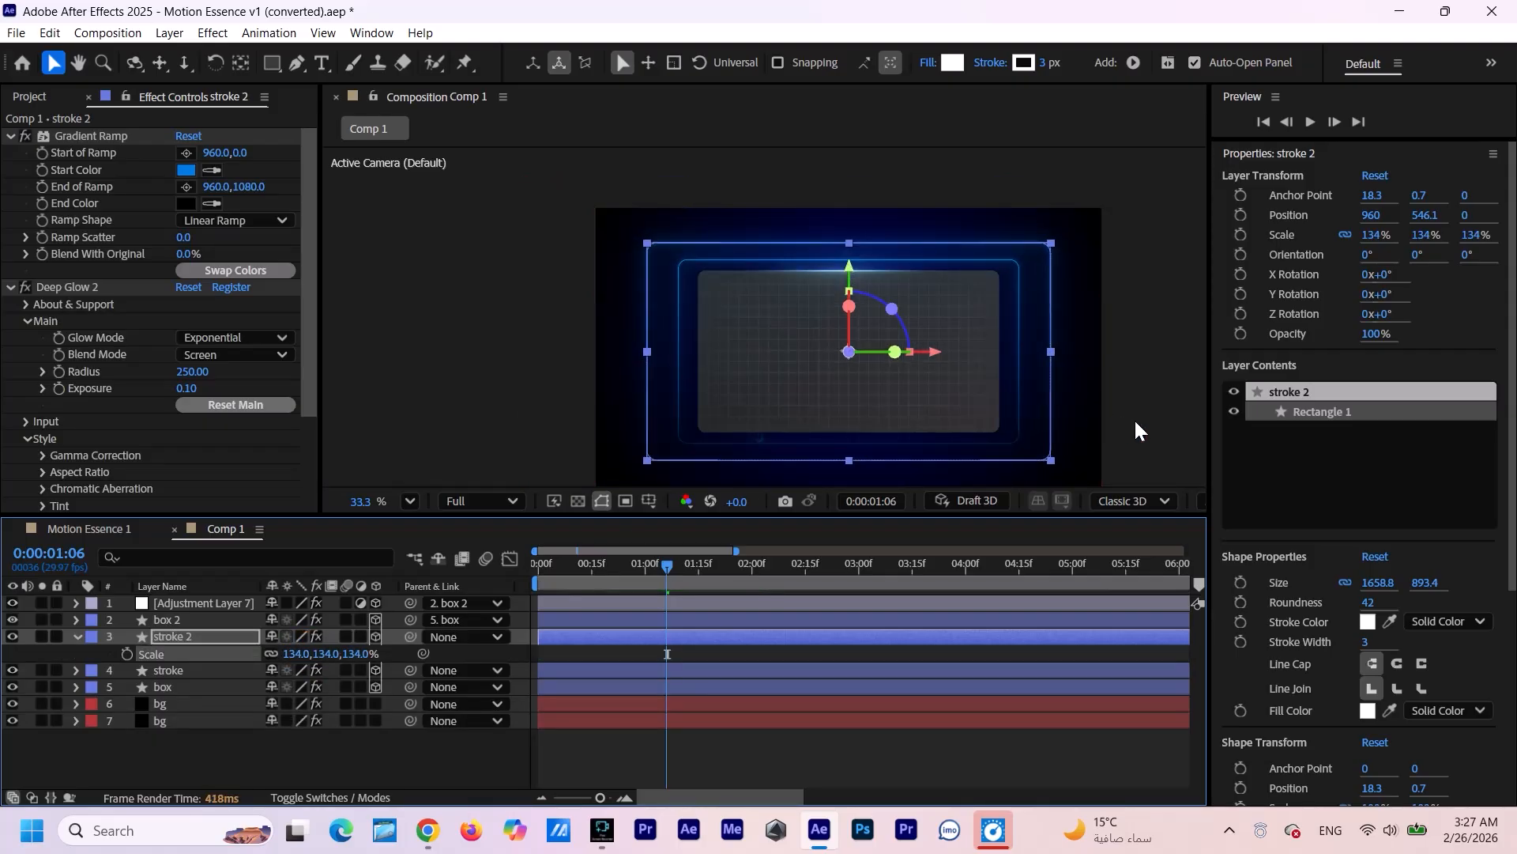
{"action": "left_click_drag", "start_coordinate": [1146, 423], "coordinate": [1132, 389]}
{"action": "left_click_drag", "start_coordinate": [1133, 388], "coordinate": [1128, 381]}
Rename the adjustment layer as grid and collapse the stroke 2 layer's properties.
{"action": "key", "text": "Return"}
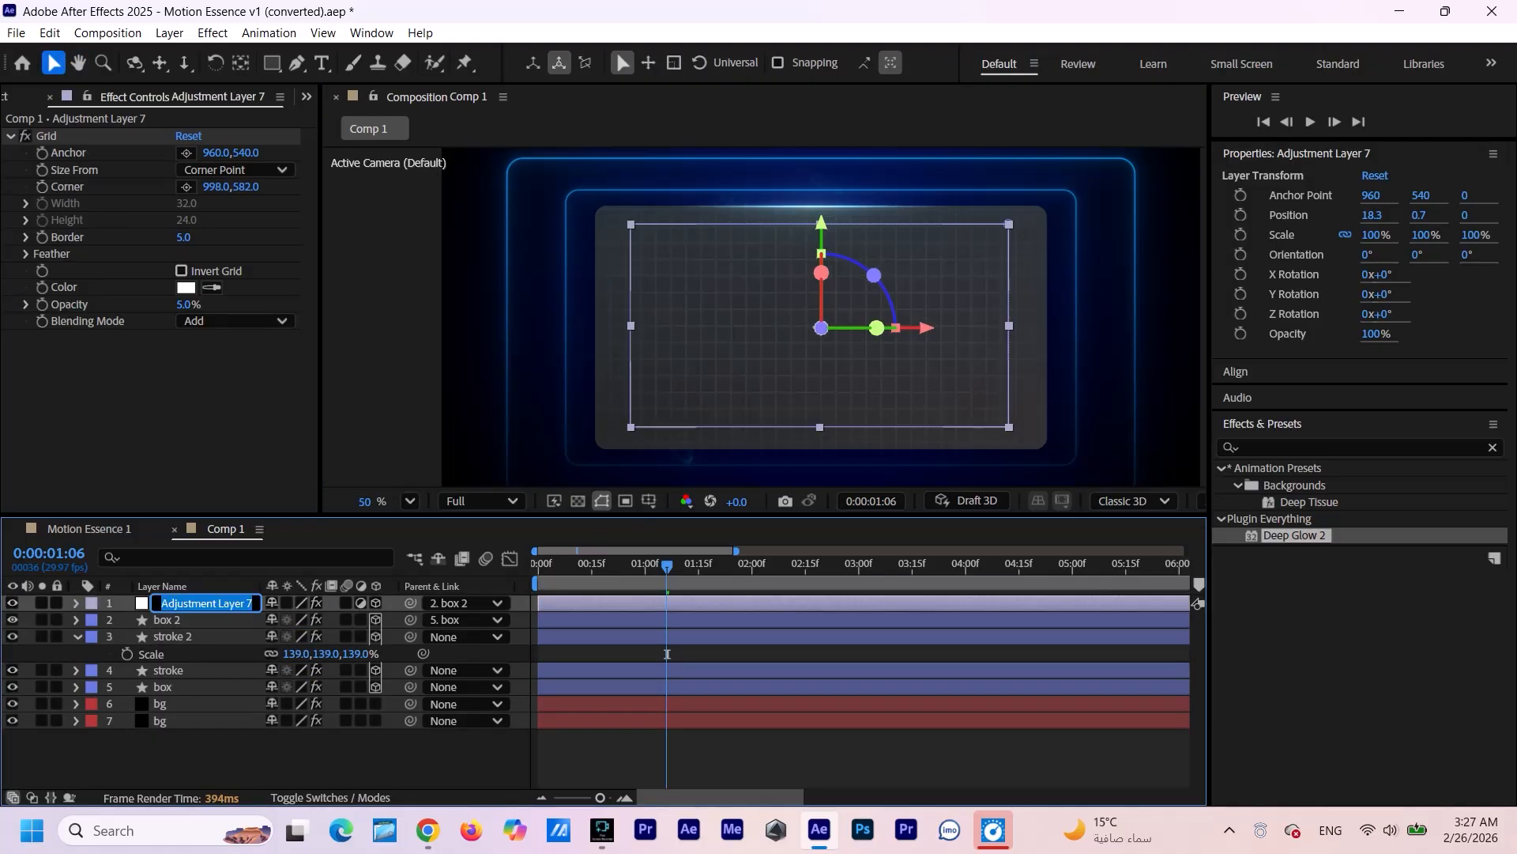
{"action": "type", "text": "gr"}
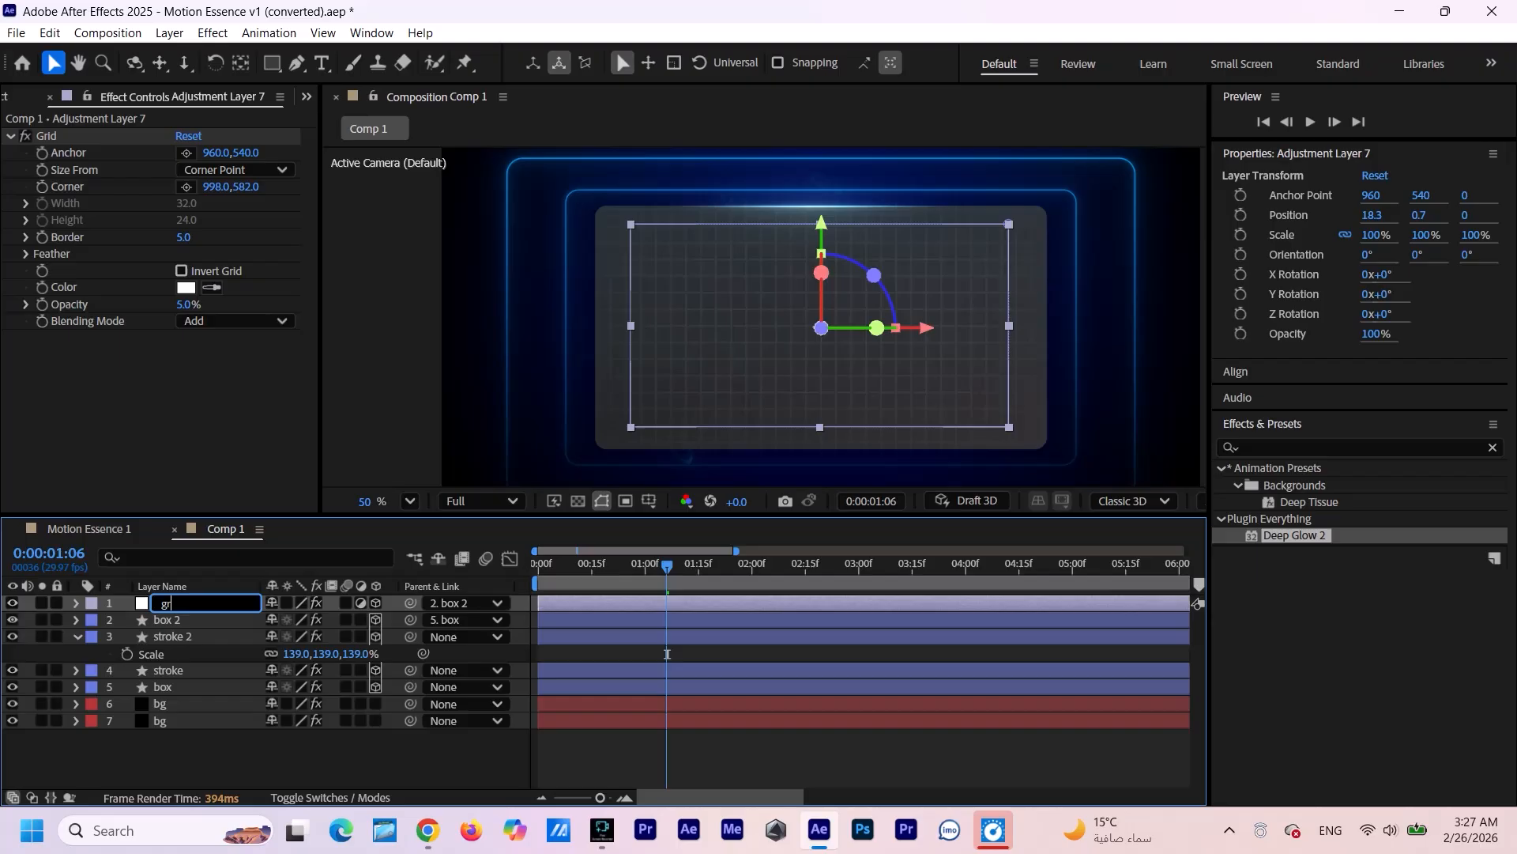
{"action": "type", "text": "id"}
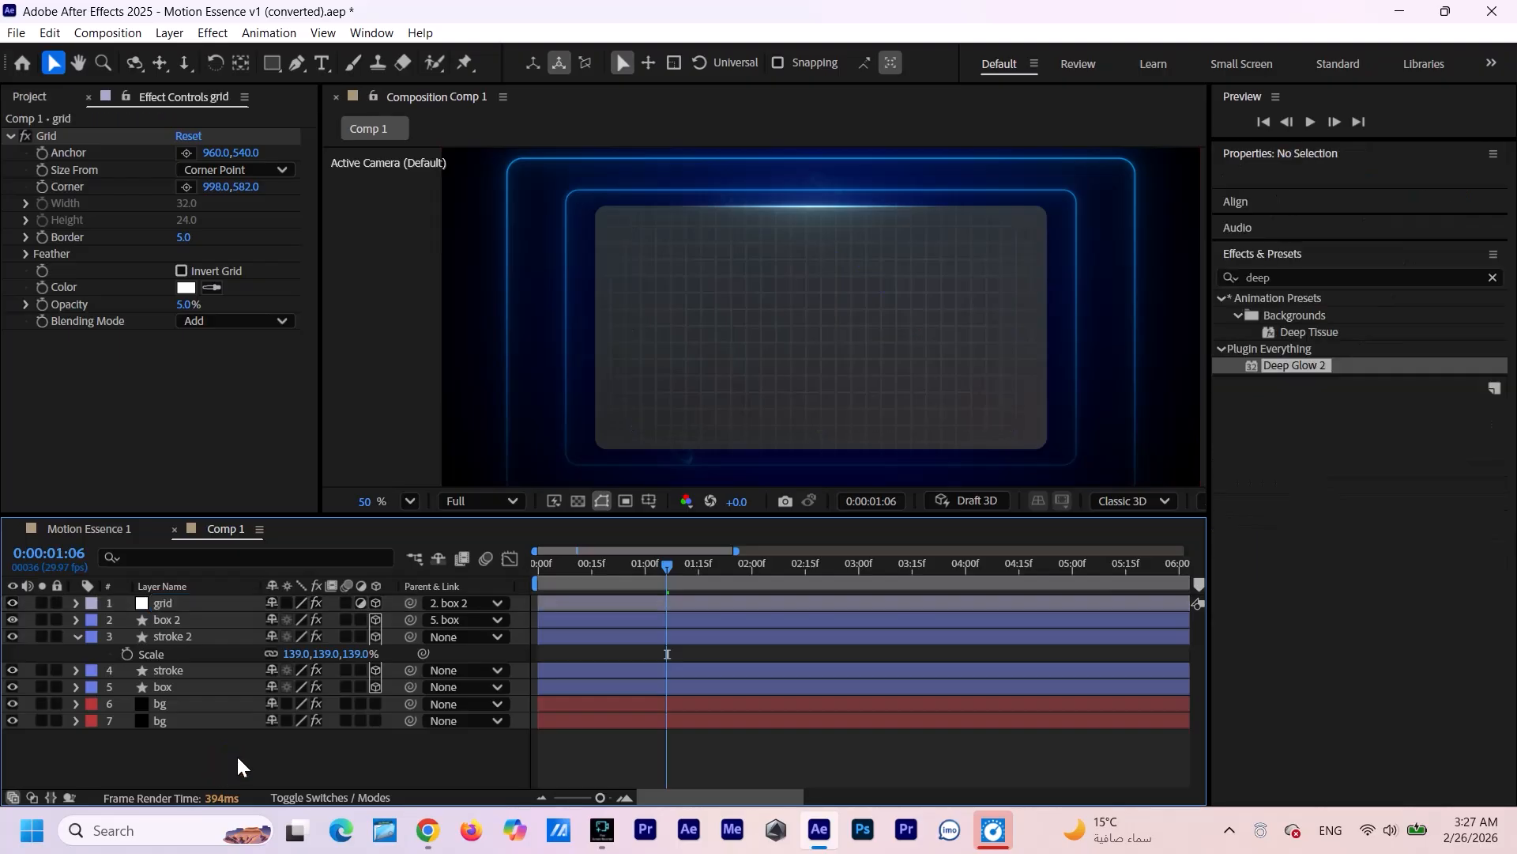
{"action": "left_click", "coordinate": [77, 637]}
{"action": "left_click", "coordinate": [210, 745]}
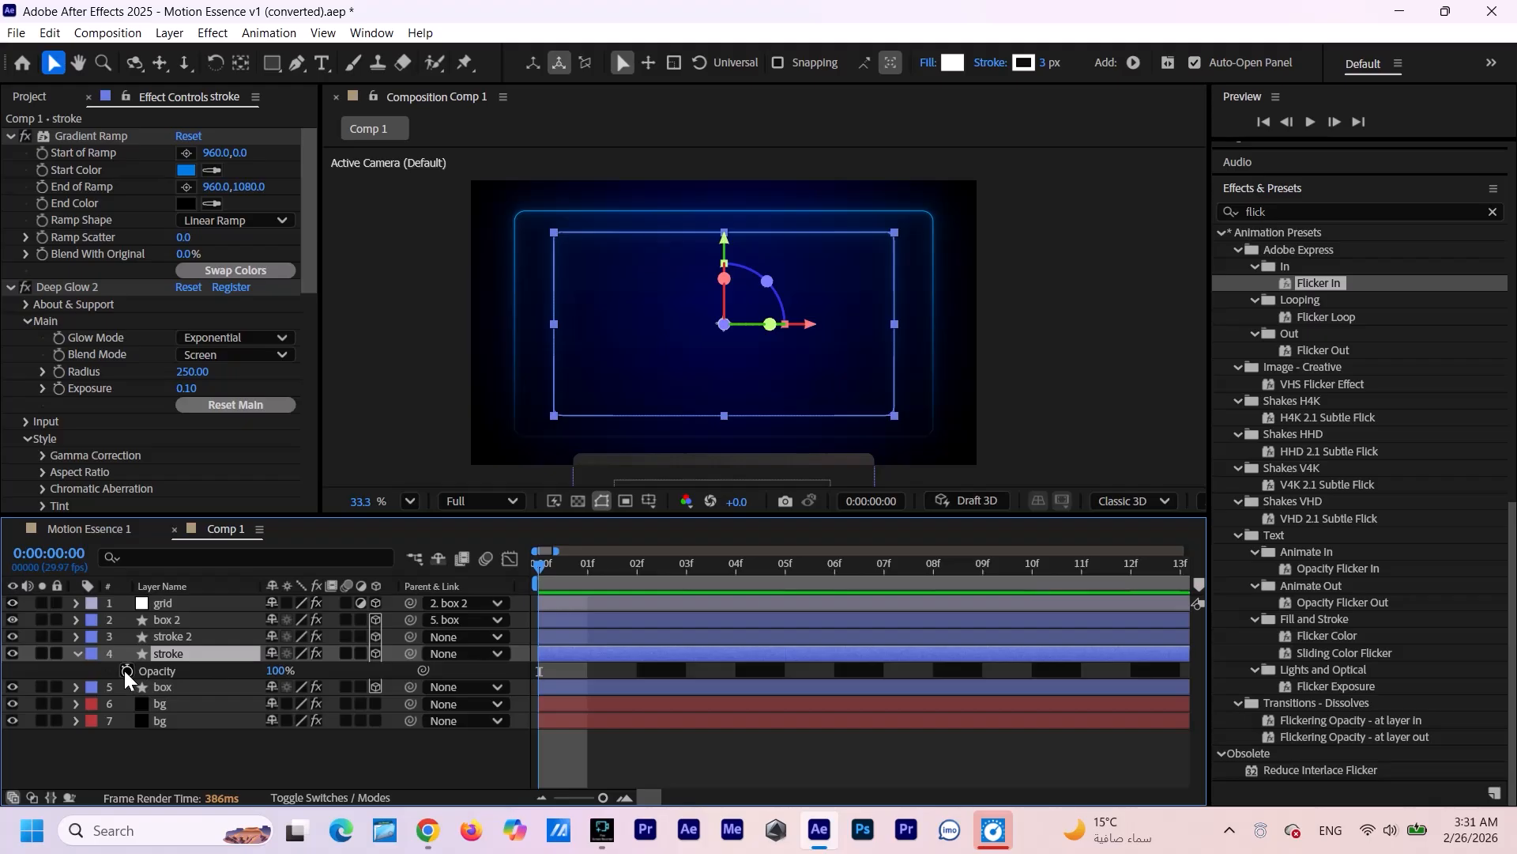
Start keyframing the stroke layer's Opacity at frame 0 with a value of 0%.
{"action": "left_click", "coordinate": [126, 671]}
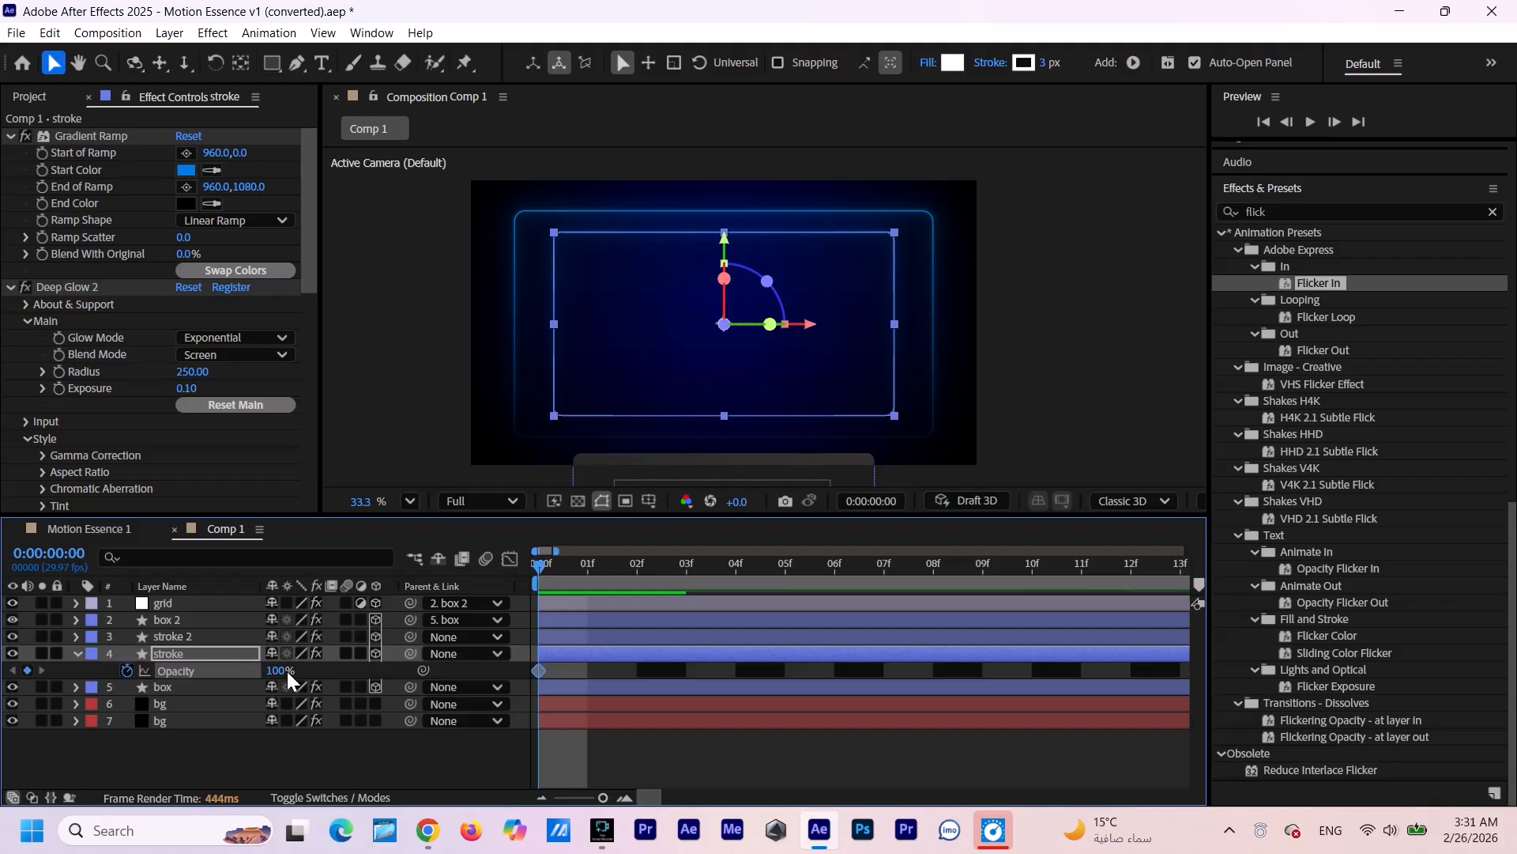
{"action": "left_click_drag", "start_coordinate": [278, 670], "coordinate": [243, 679]}
{"action": "left_click", "coordinate": [254, 682]}
{"action": "left_click", "coordinate": [269, 674]}
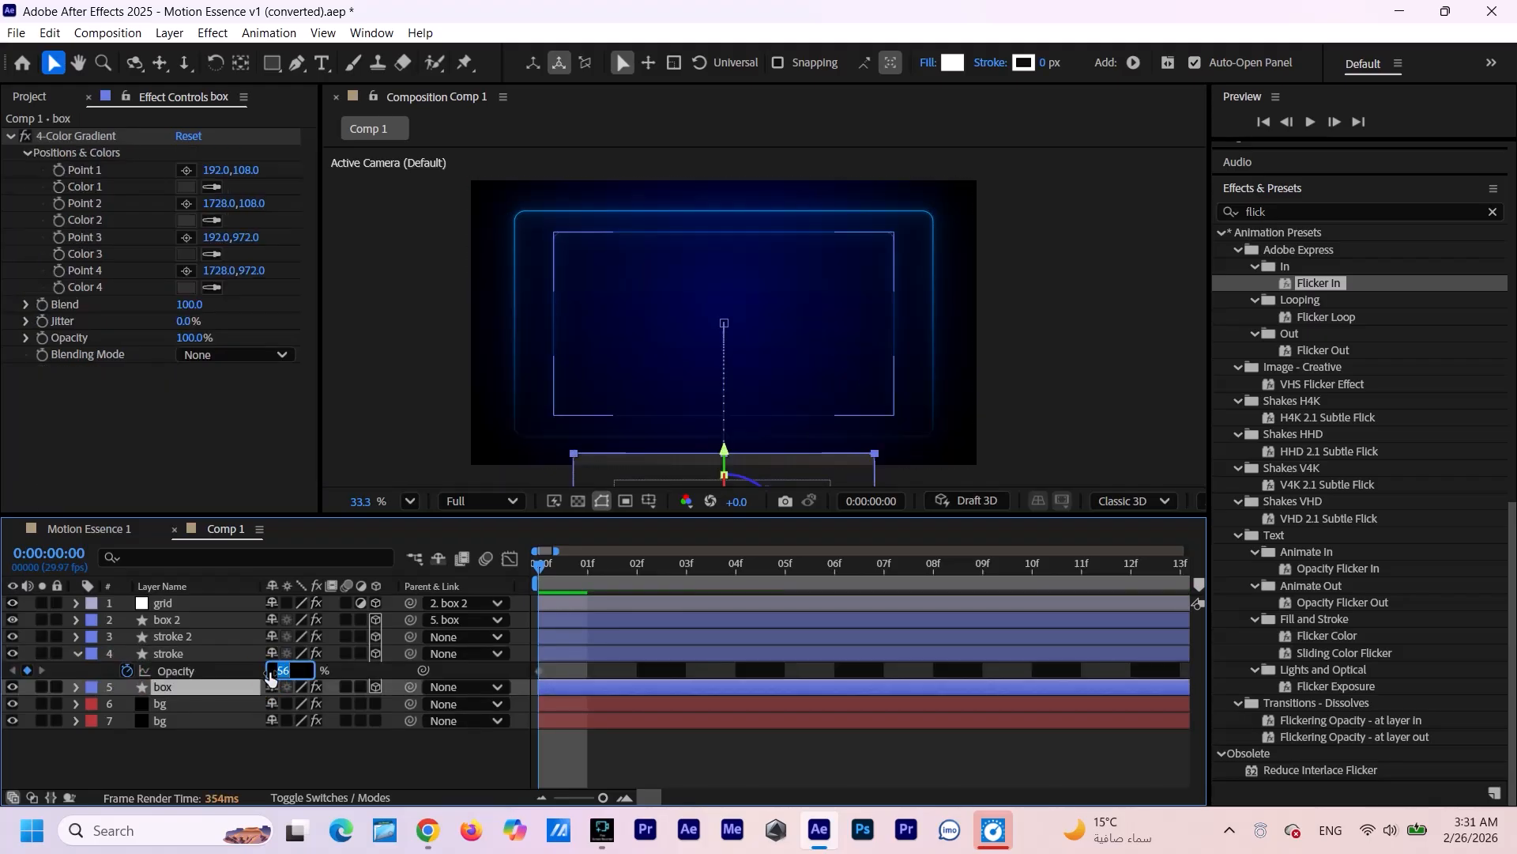
{"action": "type", "text": "0"}
{"action": "key", "text": "Return"}
{"action": "left_click", "coordinate": [271, 738]}
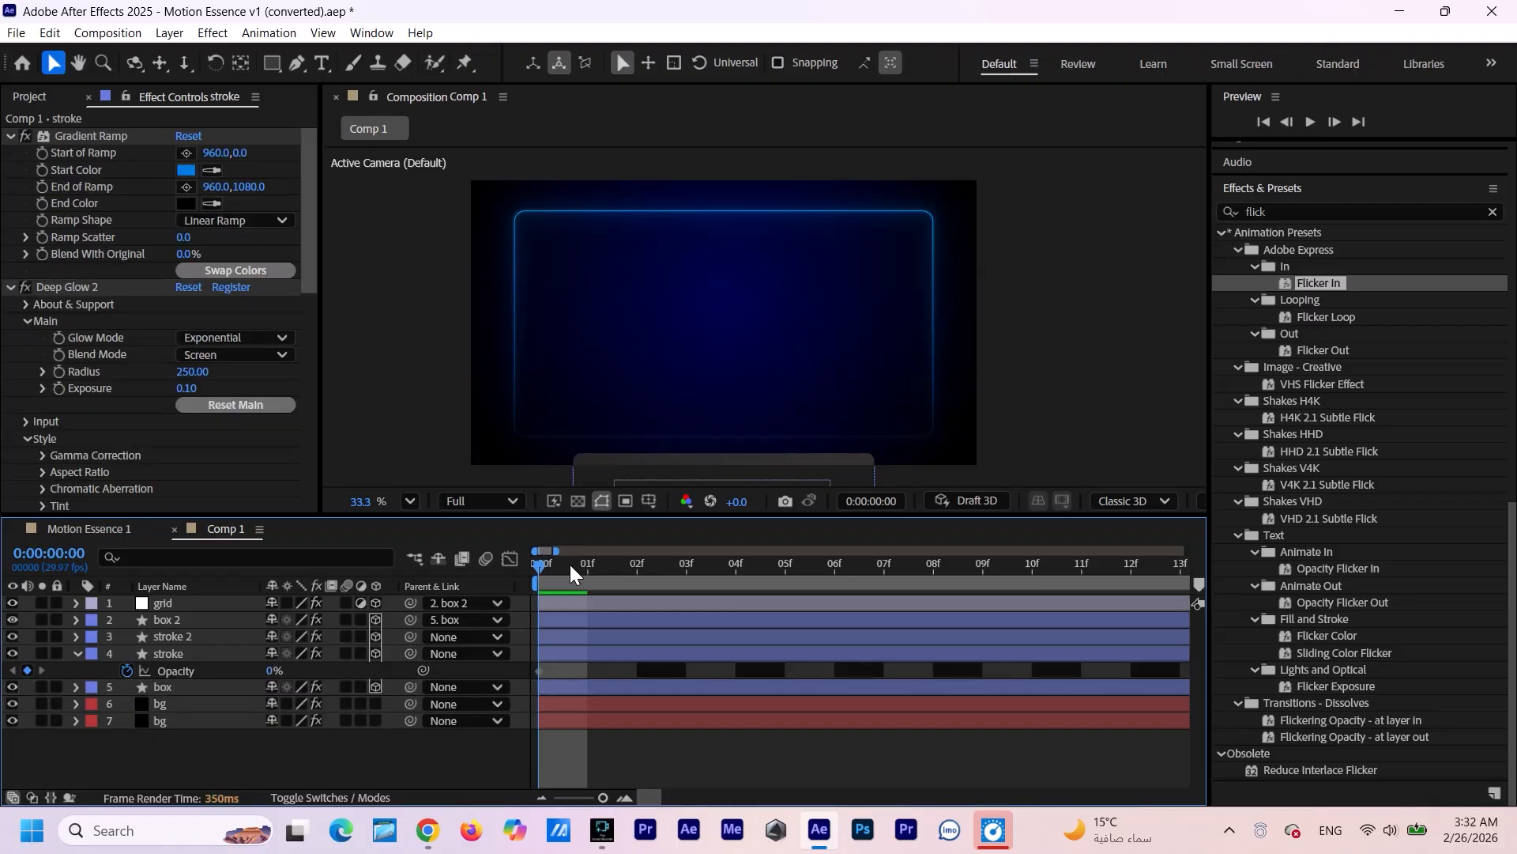
Keyframe the stroke layer's Opacity on every frame from 1 to 7, alternating 100% and 0% and starting with 100%.
{"action": "left_click_drag", "start_coordinate": [541, 566], "coordinate": [588, 565]}
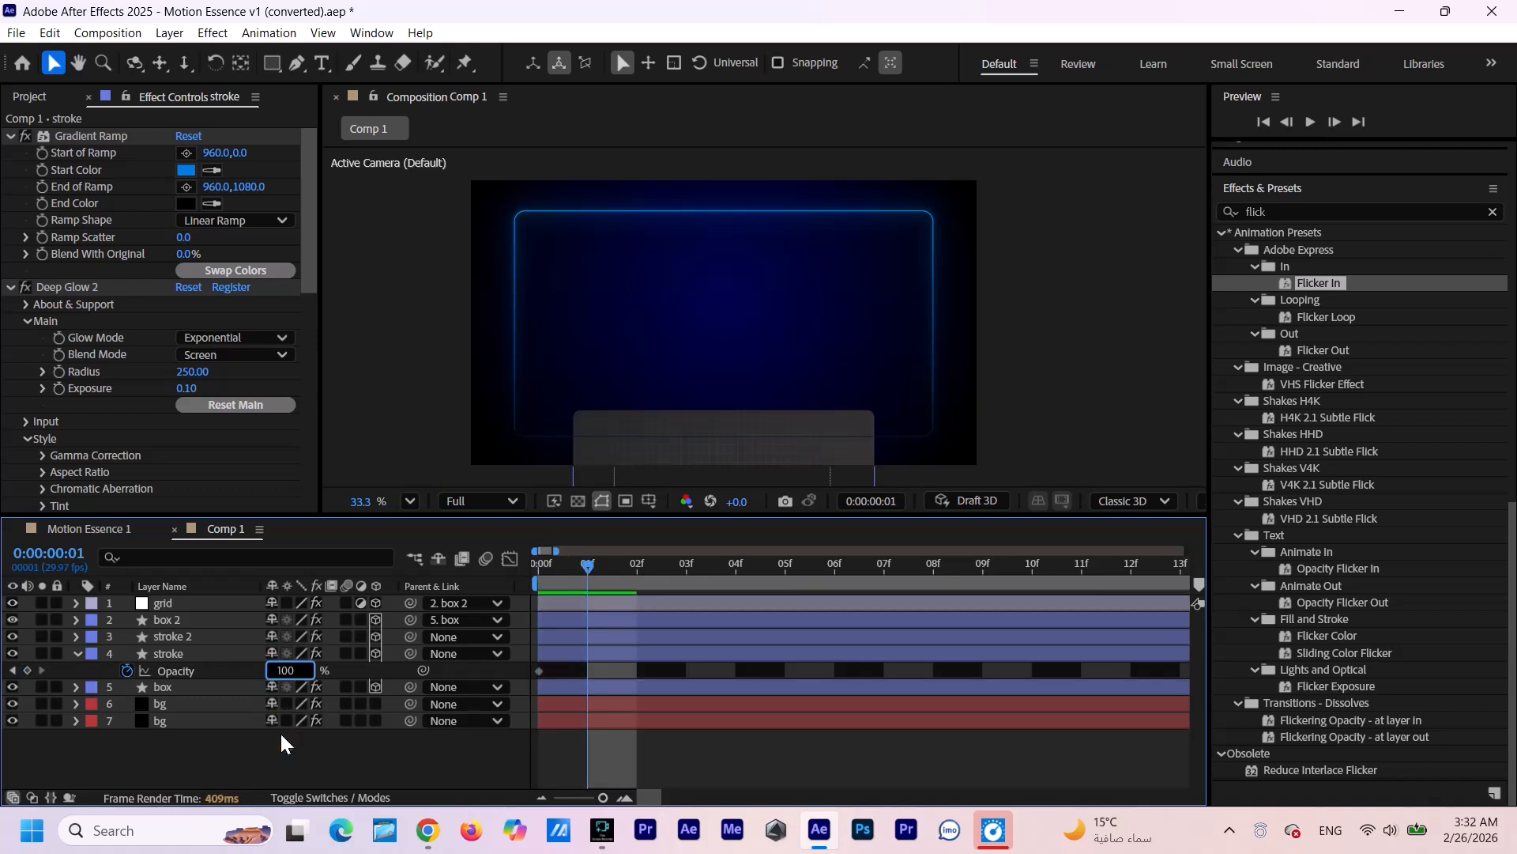
{"action": "key", "text": "Return"}
{"action": "left_click_drag", "start_coordinate": [589, 583], "coordinate": [883, 565]}
{"action": "left_click", "coordinate": [276, 670]}
{"action": "type", "text": "0"}
{"action": "key", "text": "Return"}
{"action": "left_click", "coordinate": [277, 670]}
{"action": "type", "text": "100"}
{"action": "key", "text": "Return"}
{"action": "left_click", "coordinate": [276, 671]}
{"action": "type", "text": "0"}
{"action": "key", "text": "Return"}
{"action": "left_click", "coordinate": [276, 670]}
{"action": "type", "text": "100"}
{"action": "key", "text": "Return"}
{"action": "left_click", "coordinate": [276, 671]}
{"action": "type", "text": "0"}
{"action": "key", "text": "Return"}
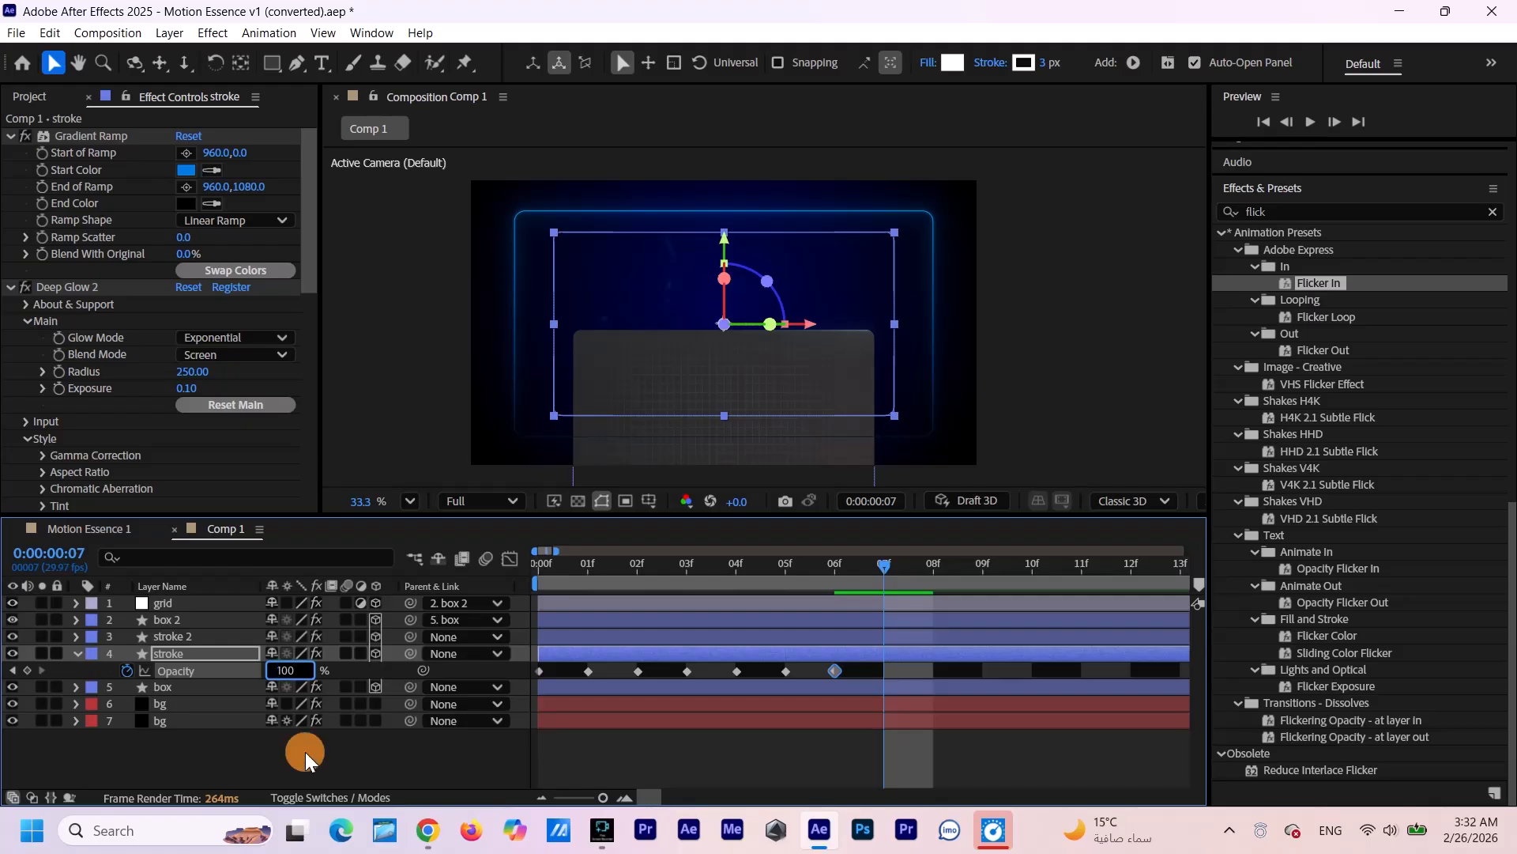
{"action": "left_click", "coordinate": [305, 751]}
Continue the stroke layer's Opacity flicker with 0% at frame 8, 100% at frame 9 and 0% at frame 10.
{"action": "left_click_drag", "start_coordinate": [885, 566], "coordinate": [928, 569]}
{"action": "left_click", "coordinate": [281, 670]}
{"action": "type", "text": "0"}
{"action": "left_click", "coordinate": [300, 743]}
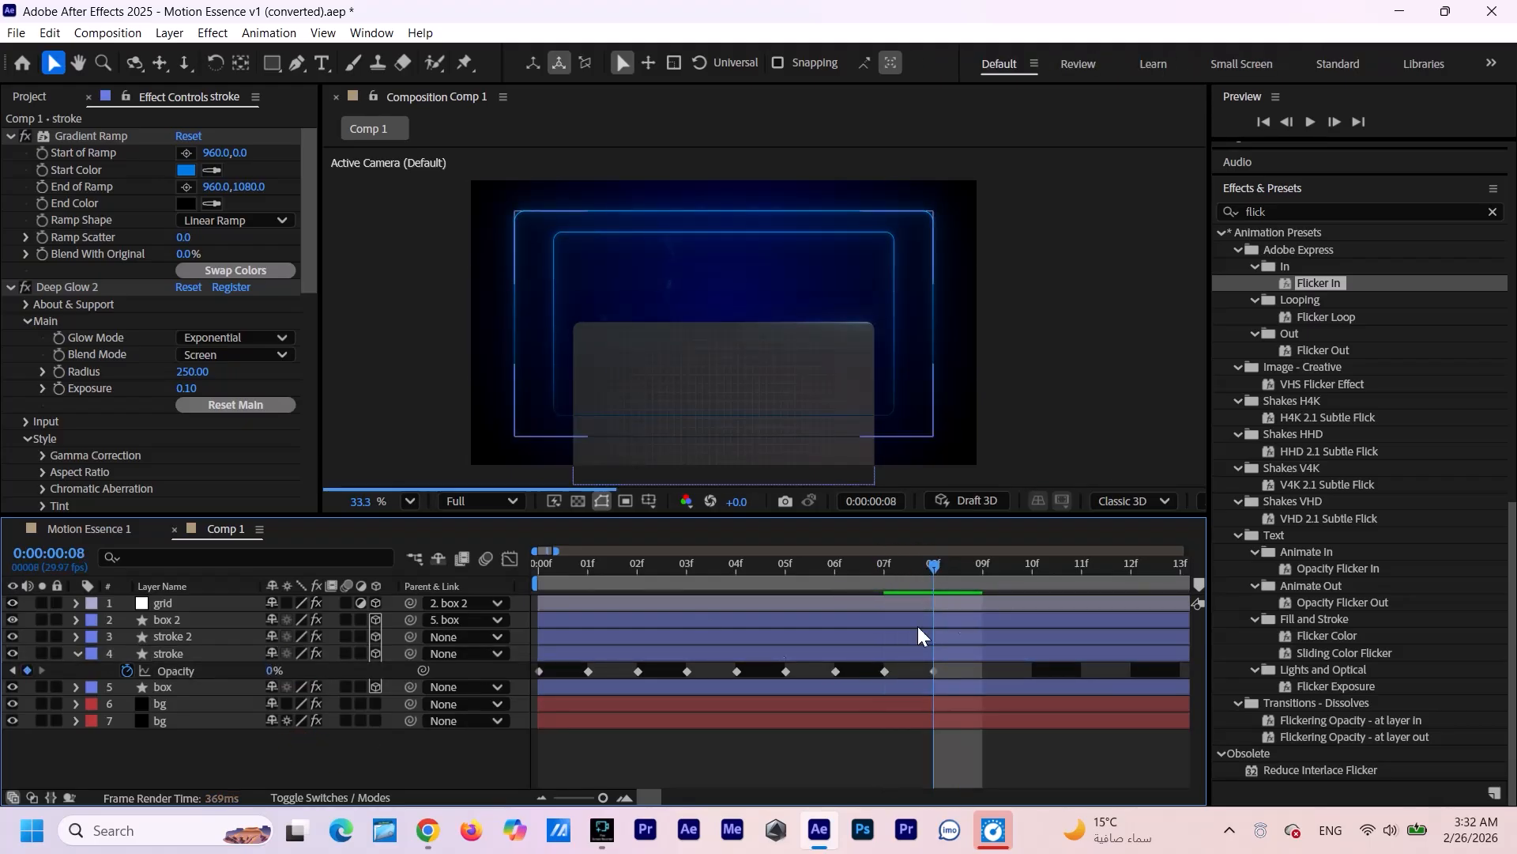
{"action": "left_click", "coordinate": [975, 570]}
{"action": "left_click", "coordinate": [272, 671]}
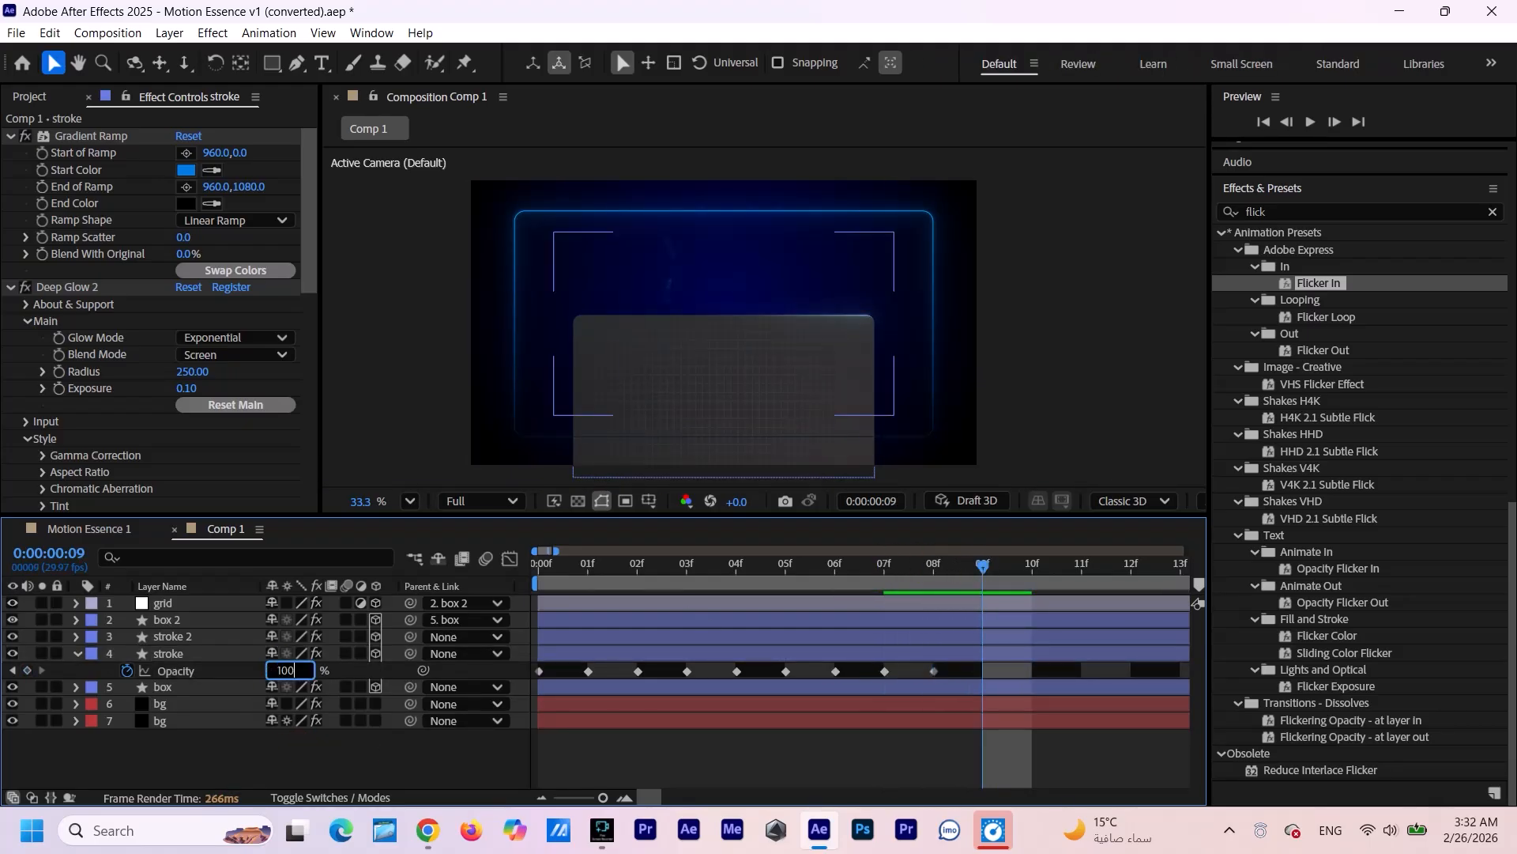
{"action": "type", "text": "100"}
{"action": "left_click", "coordinate": [315, 742]}
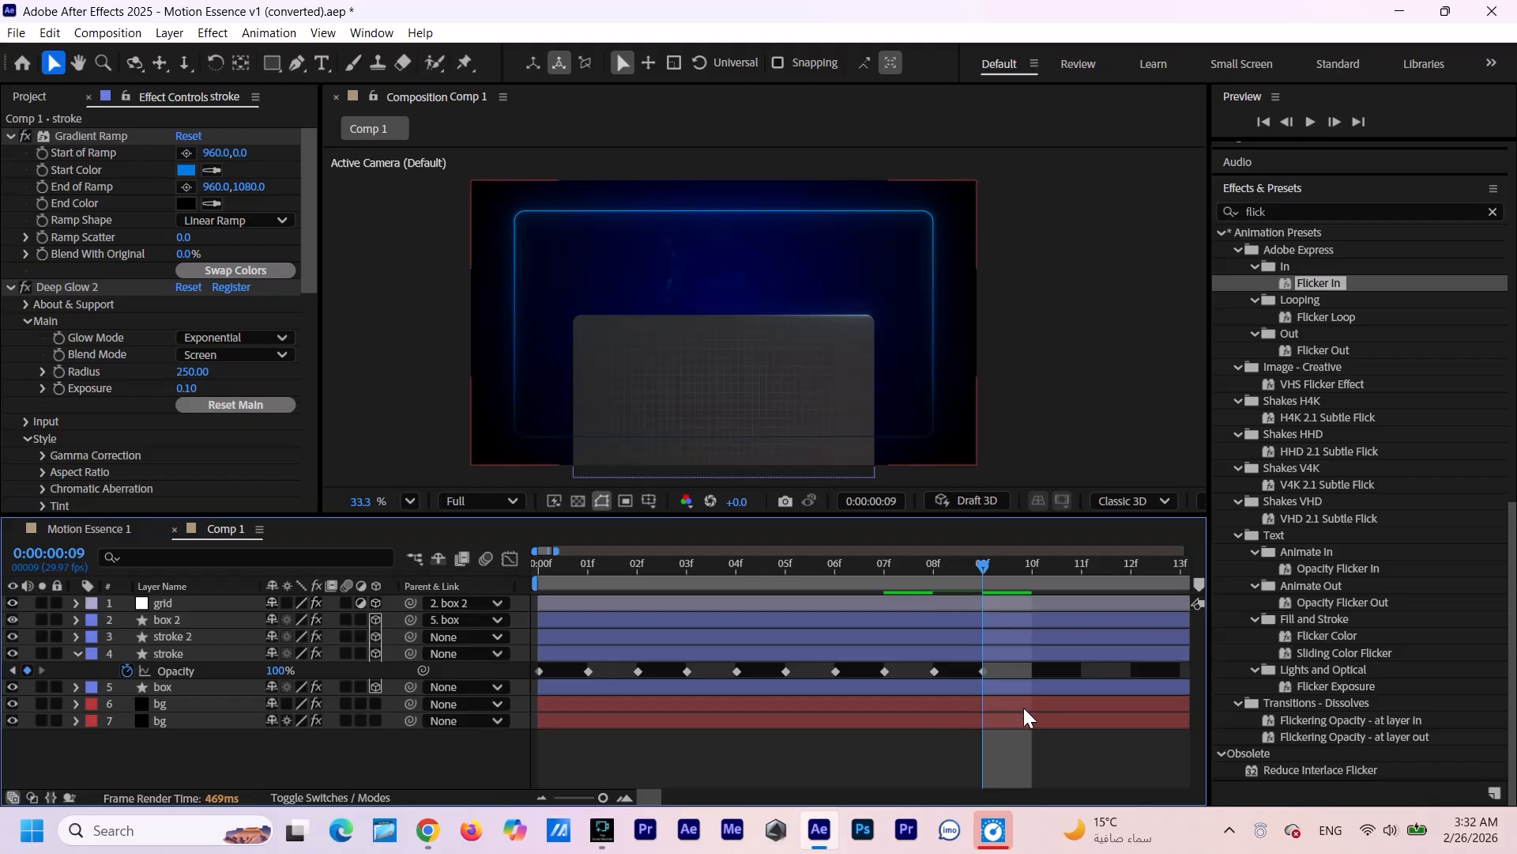
{"action": "left_click_drag", "start_coordinate": [650, 802], "coordinate": [656, 803]}
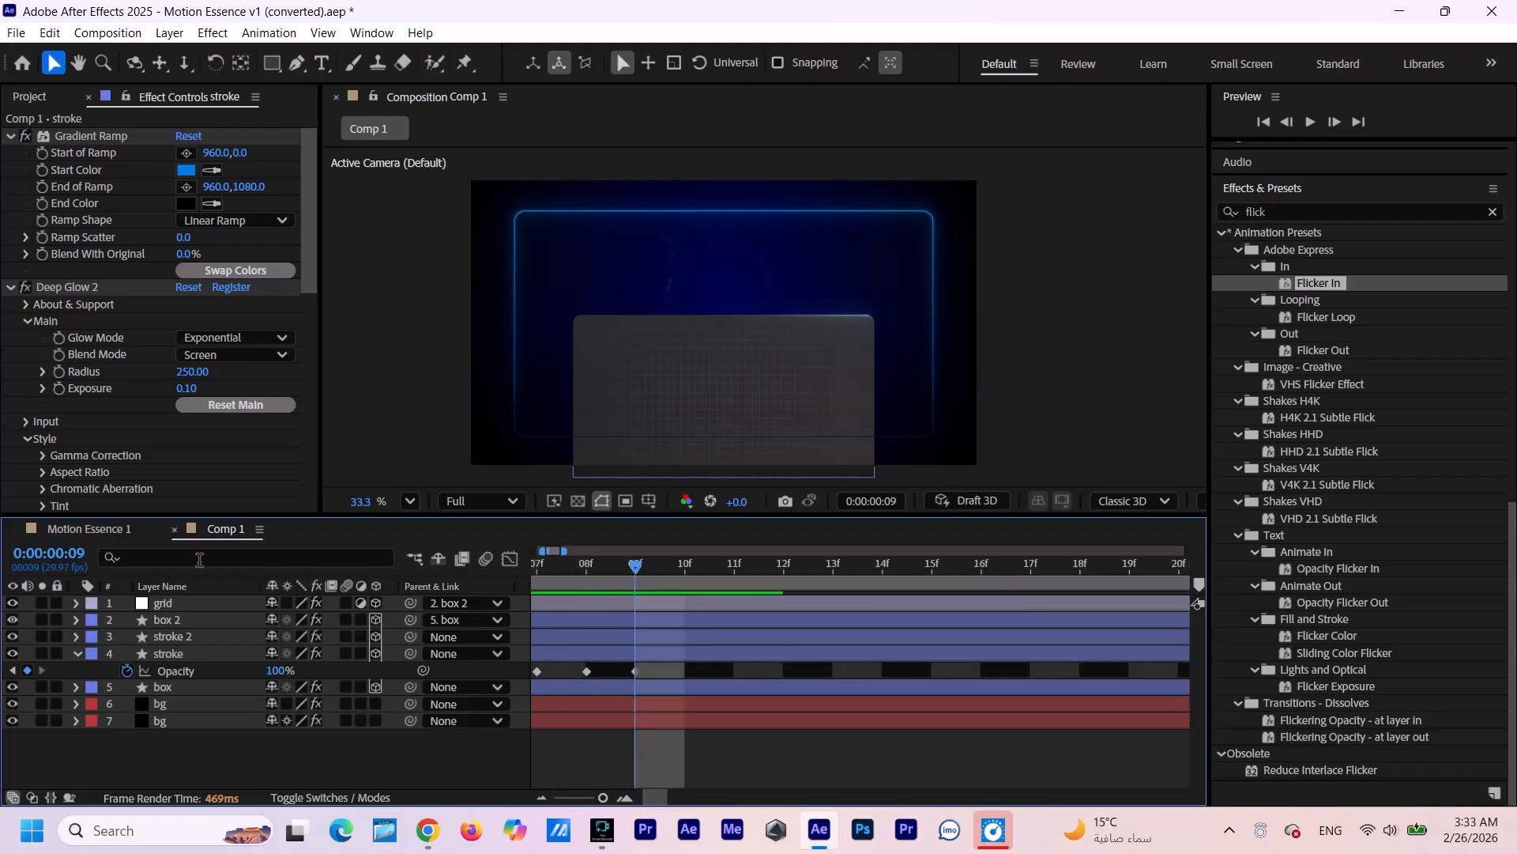
{"action": "left_click_drag", "start_coordinate": [636, 568], "coordinate": [681, 575]}
{"action": "left_click", "coordinate": [278, 670]}
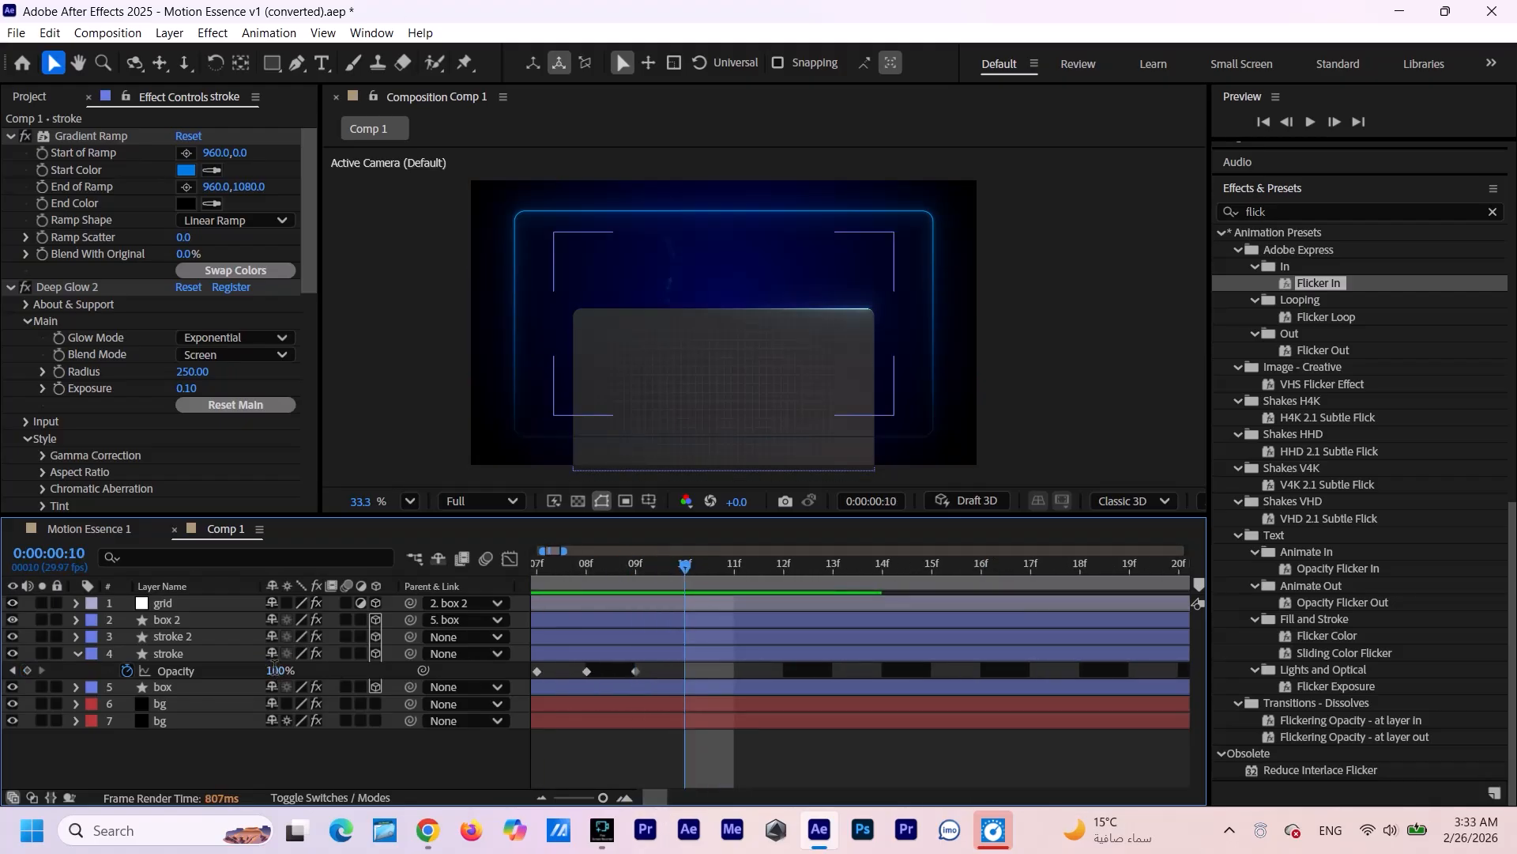
{"action": "type", "text": "0"}
{"action": "left_click", "coordinate": [351, 742]}
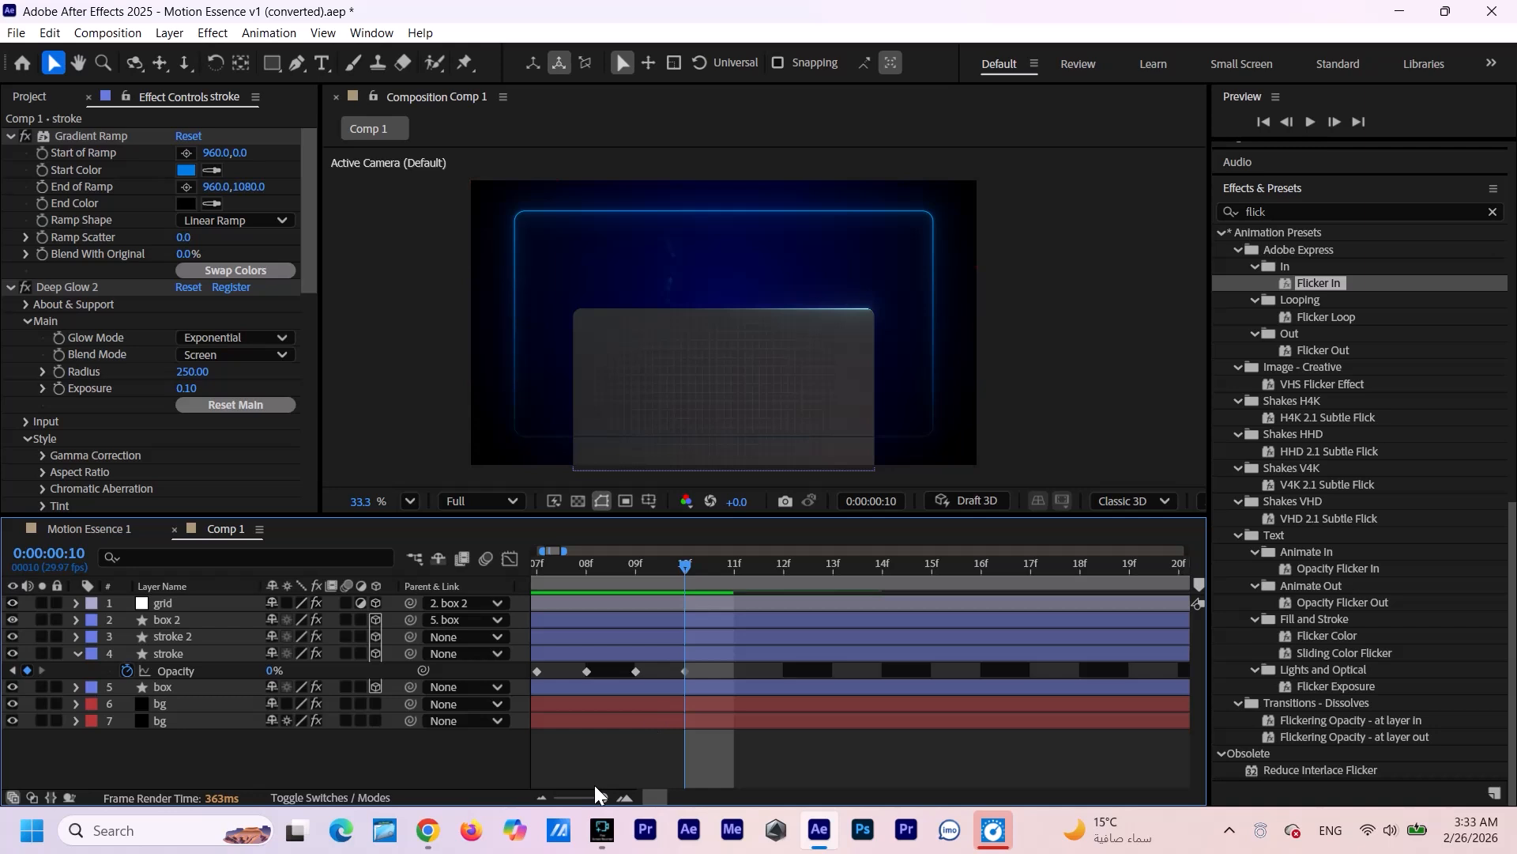
Copy the stroke layer's existing Opacity keyframes and paste them starting at frame 11.
{"action": "left_click_drag", "start_coordinate": [603, 798], "coordinate": [604, 800]}
{"action": "left_click_drag", "start_coordinate": [615, 668], "coordinate": [538, 677]}
{"action": "mouse_move", "coordinate": [603, 798]}
{"action": "left_mouse_down"}
{"action": "mouse_move", "coordinate": [580, 799]}
{"action": "mouse_move", "coordinate": [624, 807]}
{"action": "left_mouse_up"}
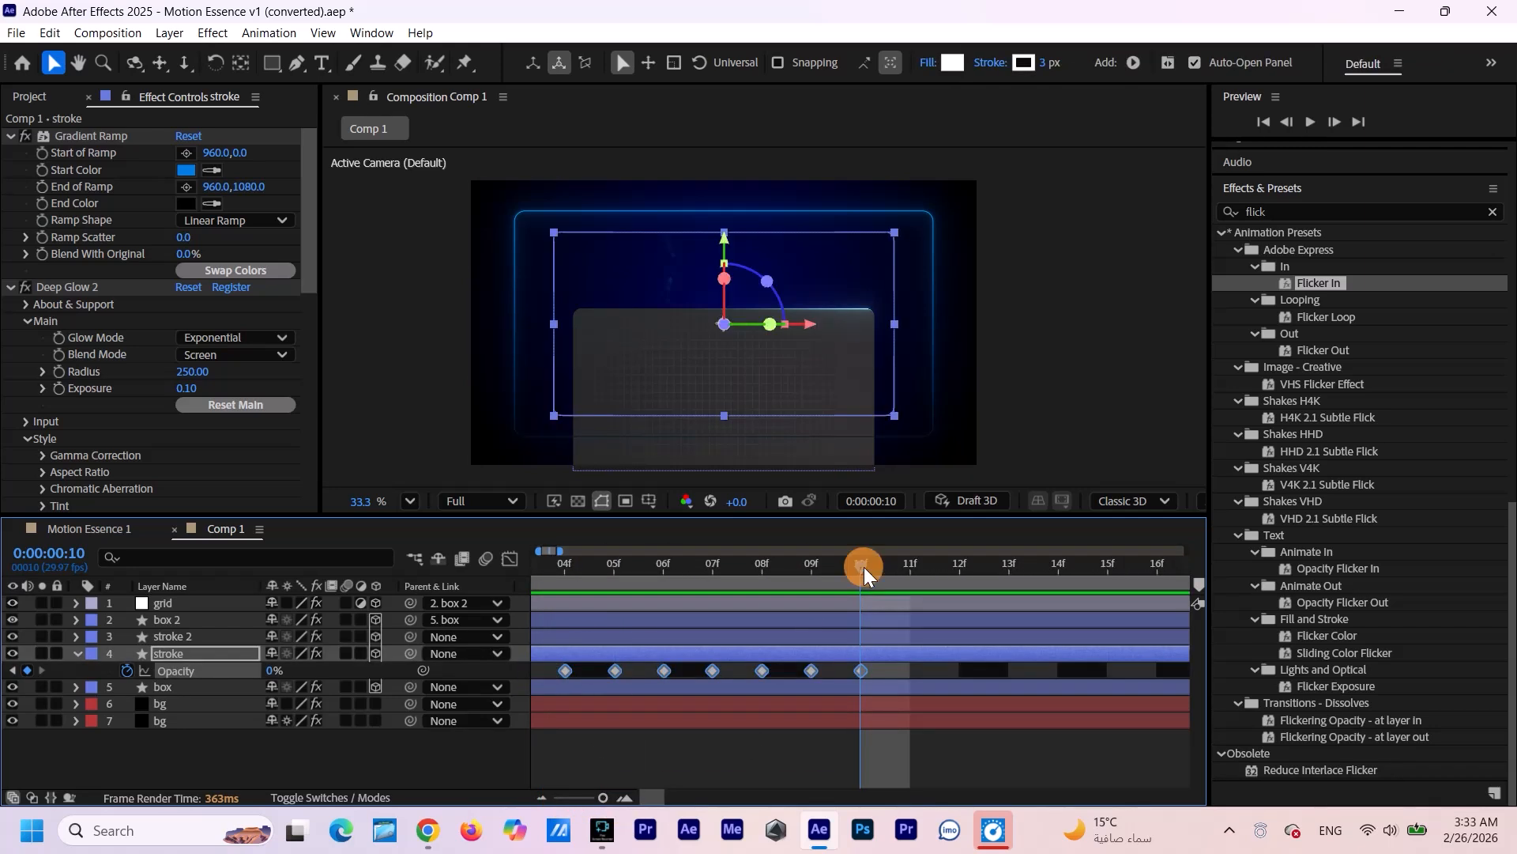
{"action": "left_click_drag", "start_coordinate": [865, 566], "coordinate": [911, 581]}
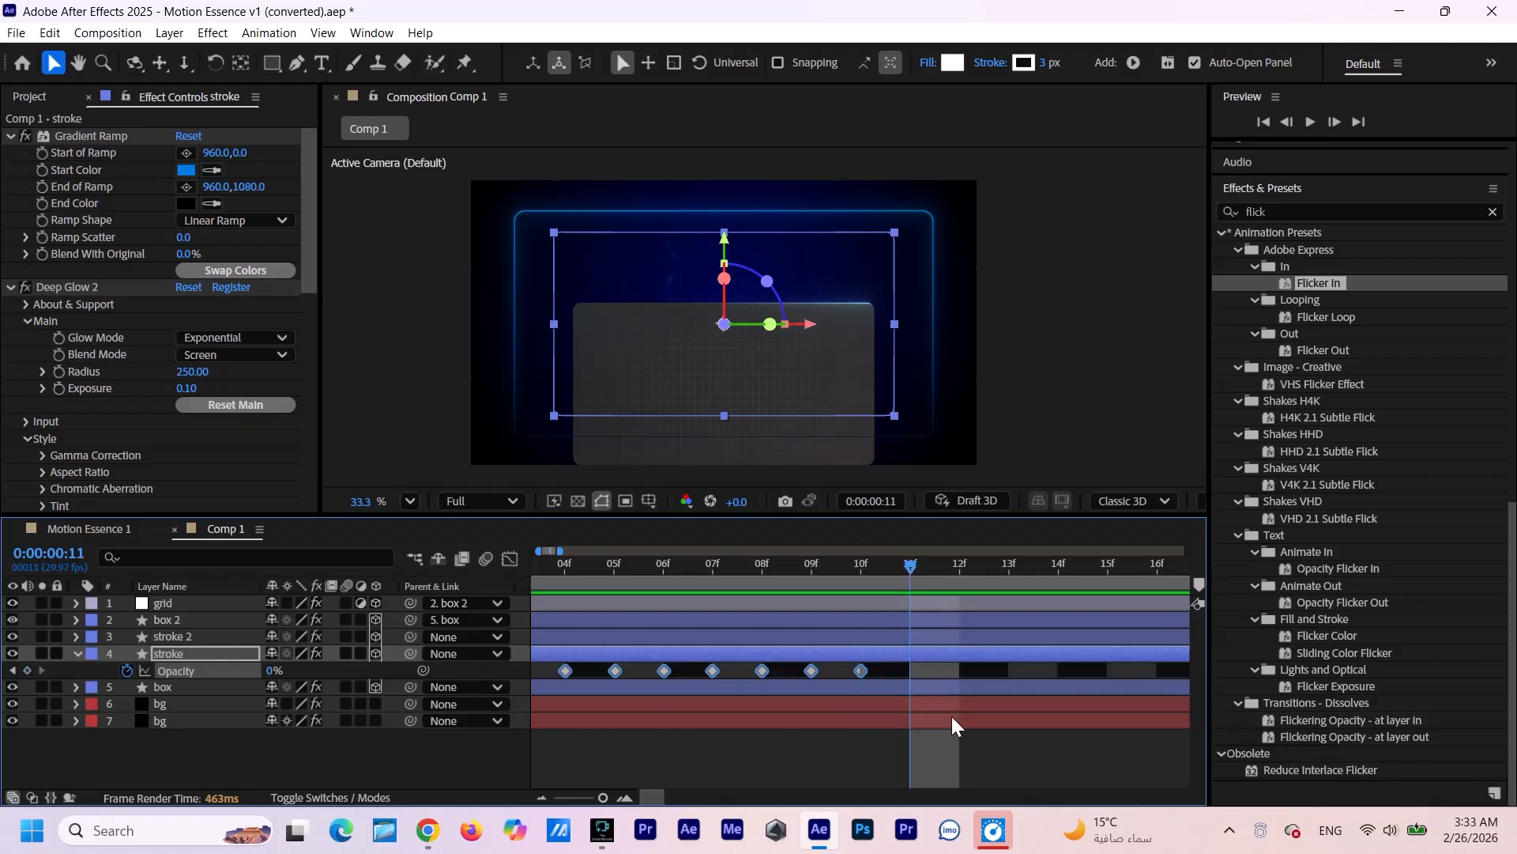
{"action": "key", "text": "ctrl+v"}
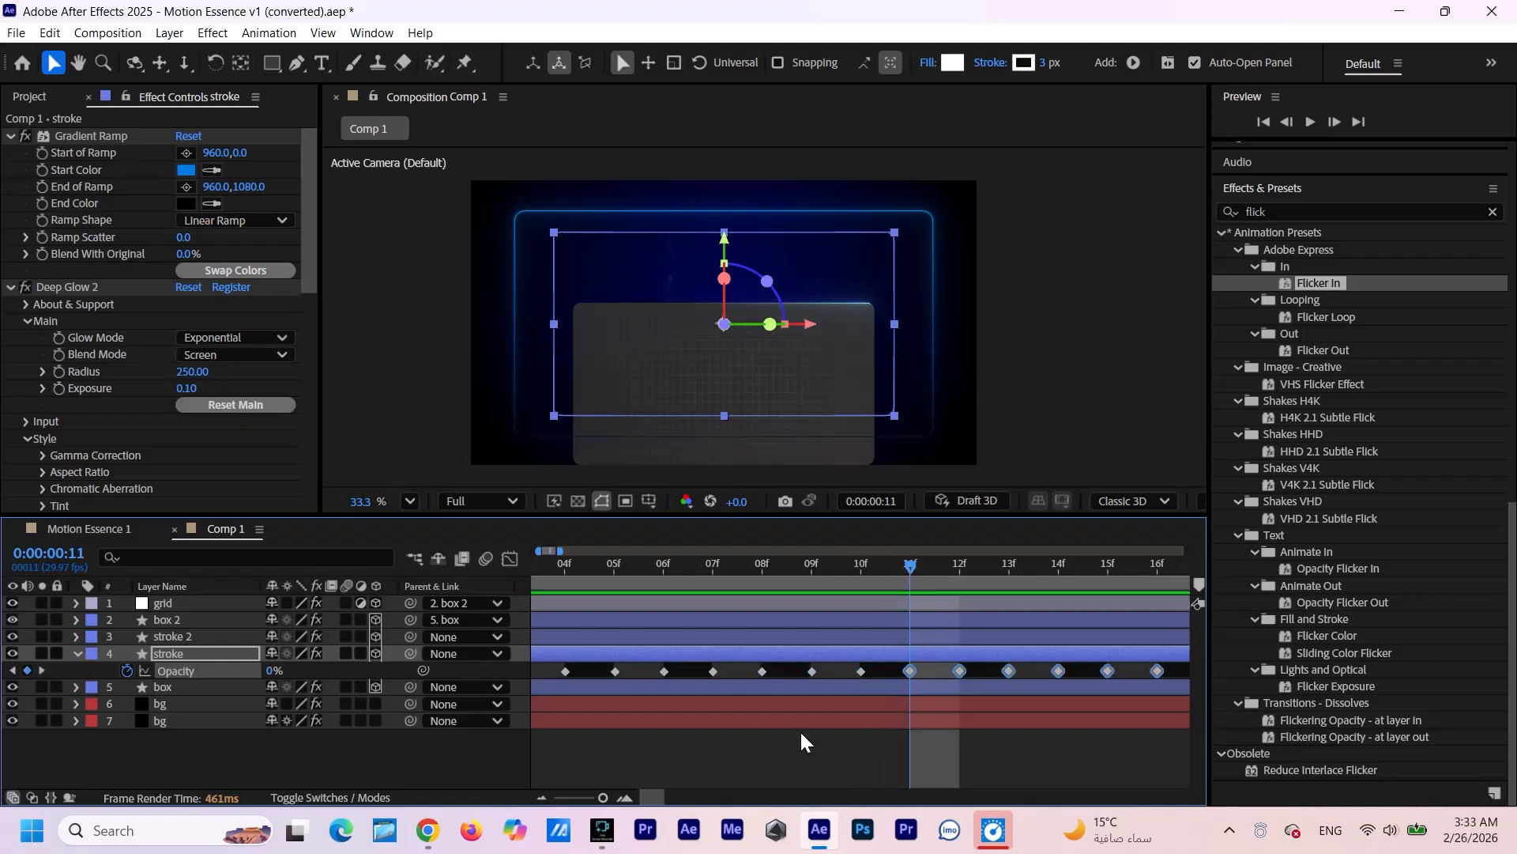
Collapse the stroke layer and play the composition from frame 0 to check the inner outline's flicker.
{"action": "left_click_drag", "start_coordinate": [714, 571], "coordinate": [621, 576]}
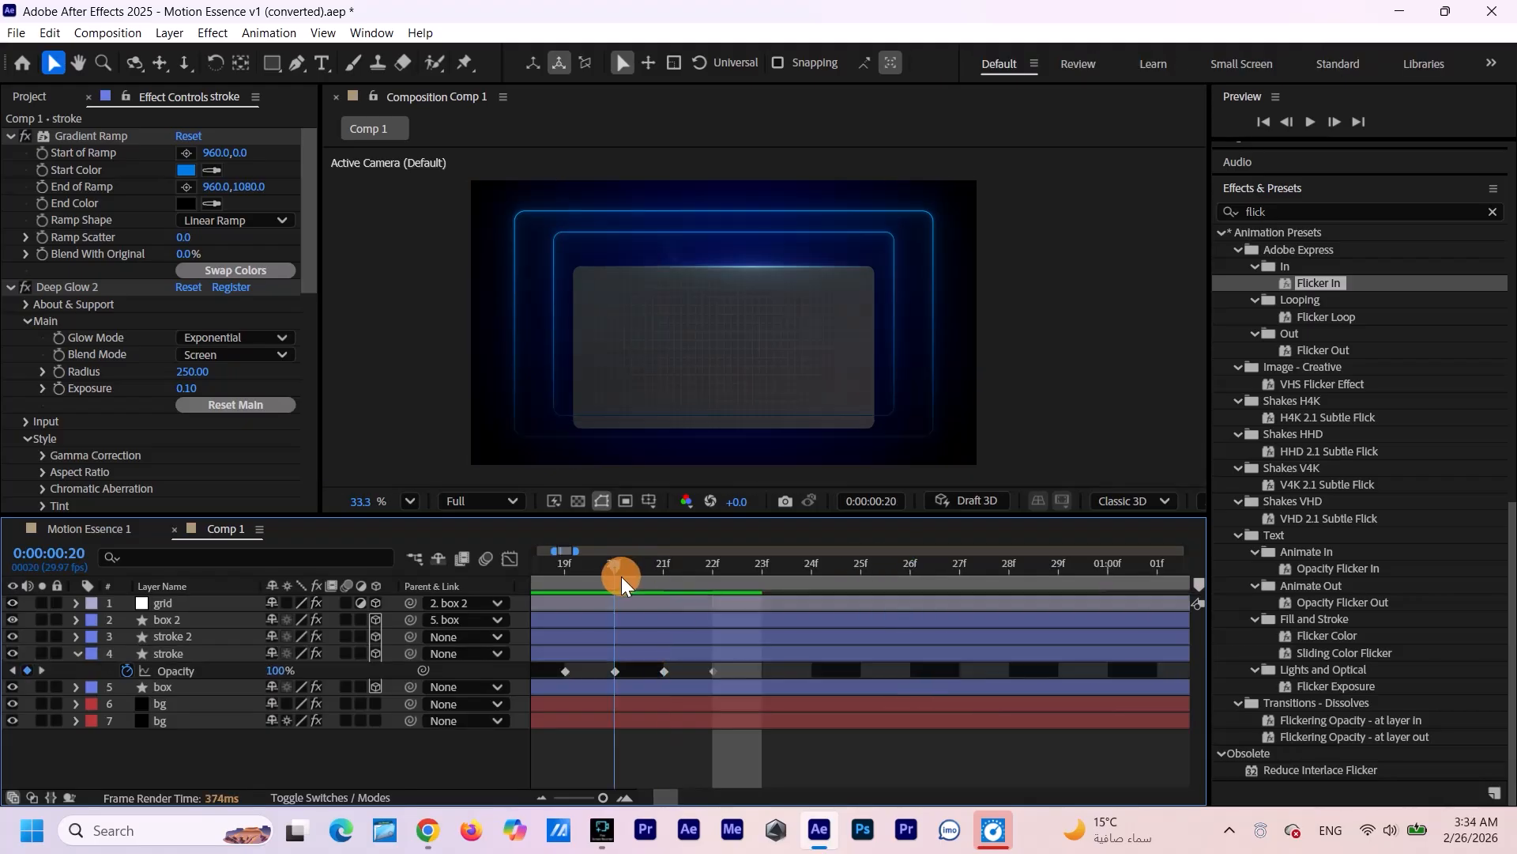
{"action": "left_click", "coordinate": [75, 653]}
{"action": "key", "text": "Home"}
{"action": "left_click", "coordinate": [251, 685]}
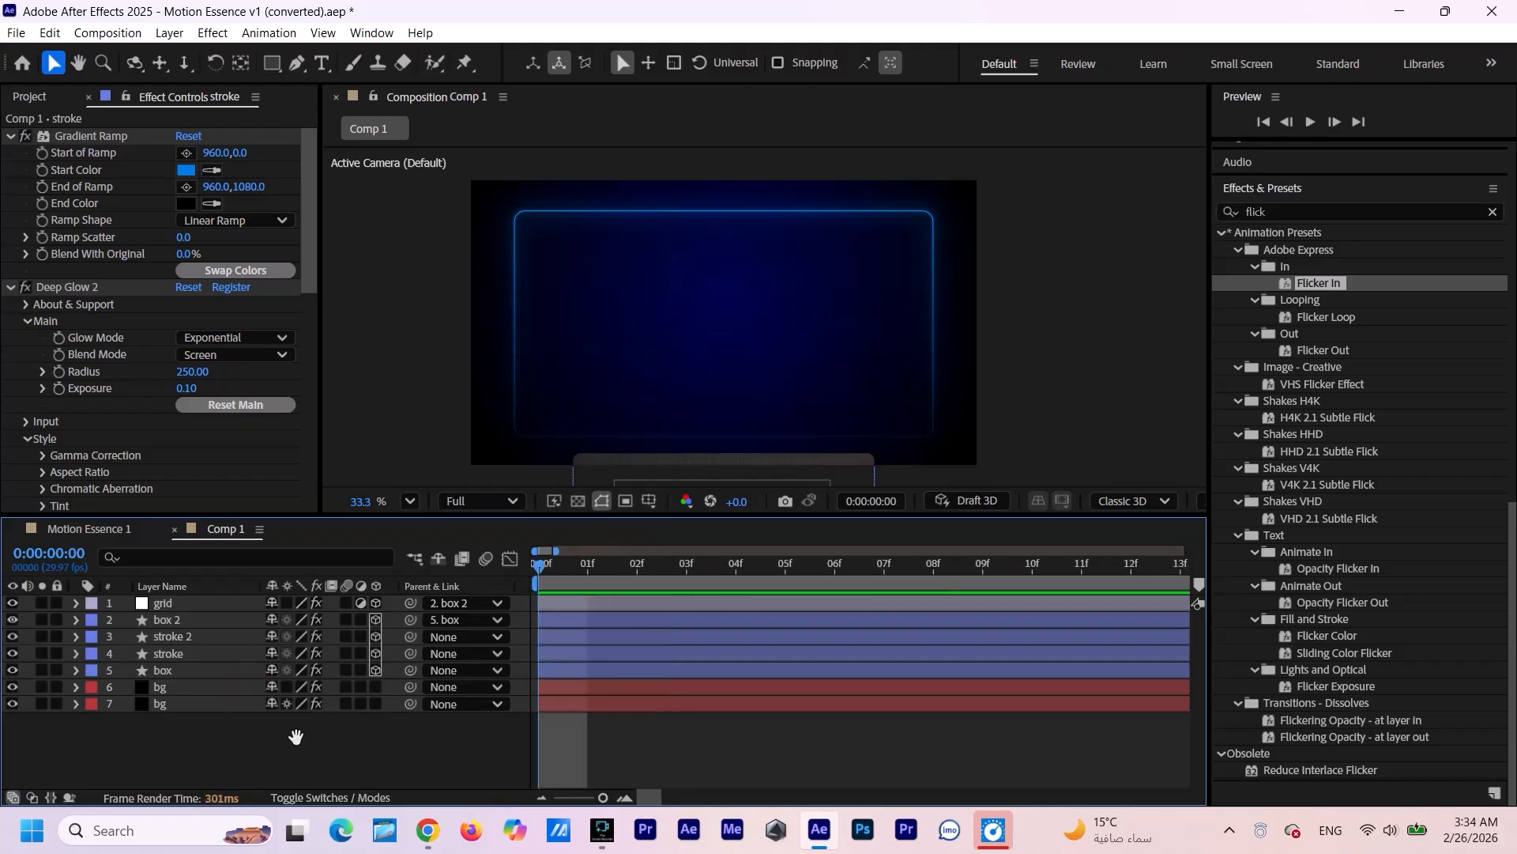
{"action": "key", "text": "space"}
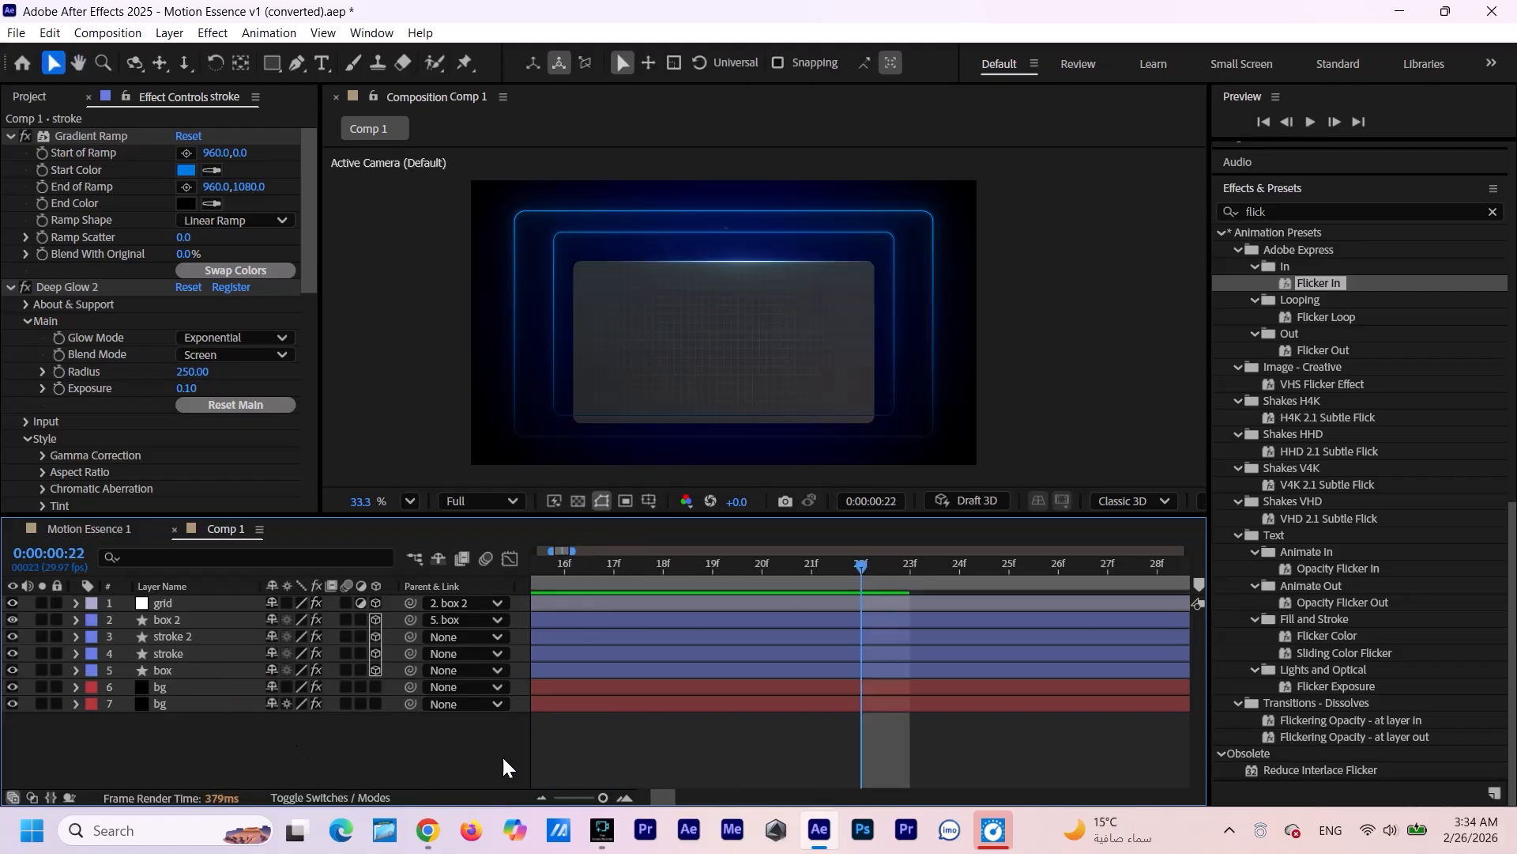
{"action": "left_click_drag", "start_coordinate": [860, 563], "coordinate": [435, 642]}
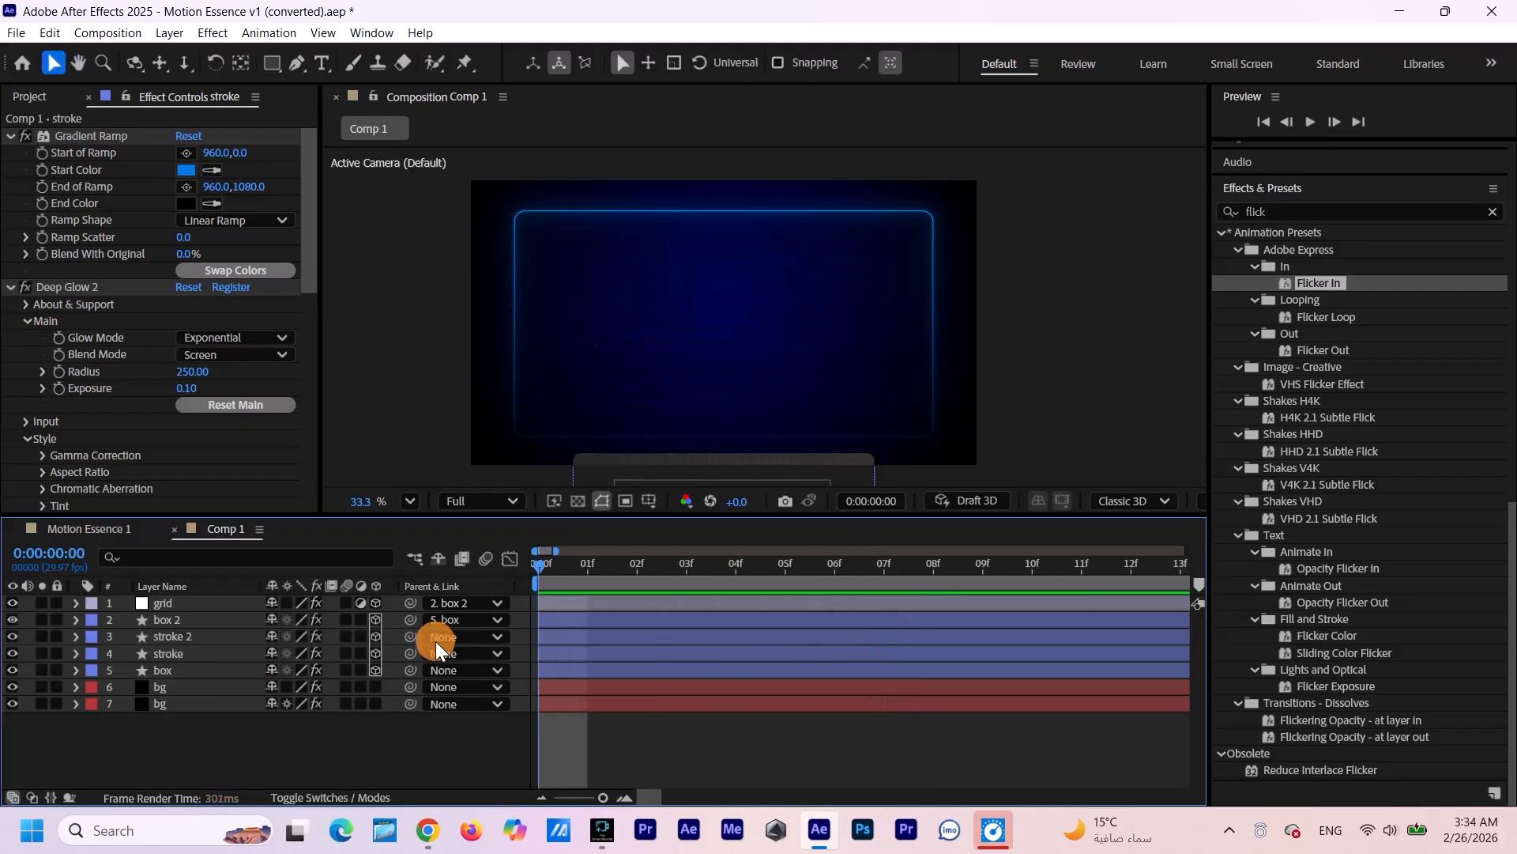
{"action": "key", "text": "space"}
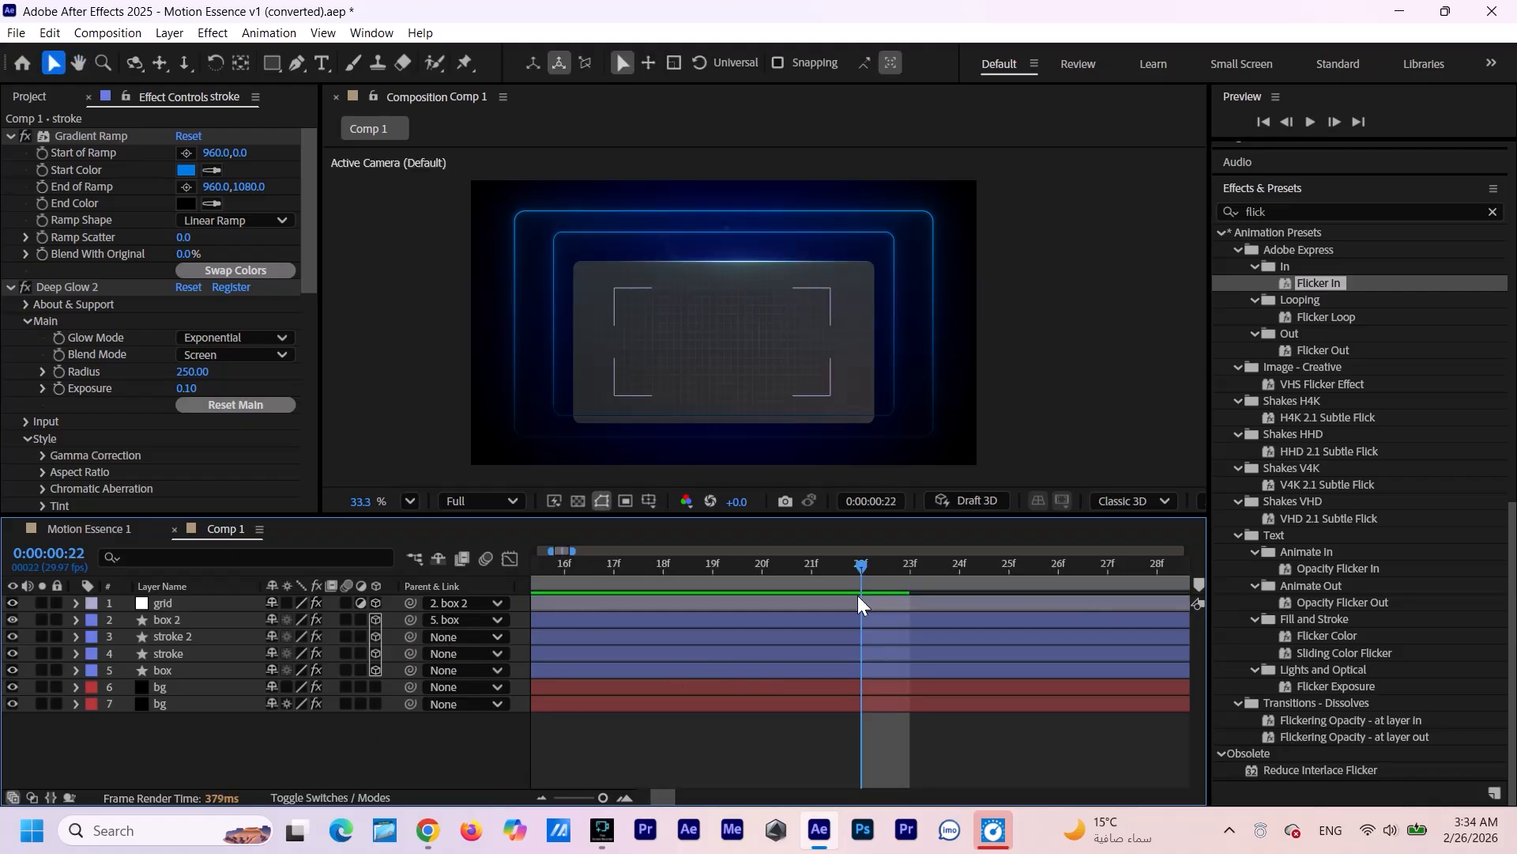
Copy the stroke layer's transform Opacity keyframes and paste them onto stroke 2's Opacity at frame 0.
{"action": "left_click", "coordinate": [170, 654]}
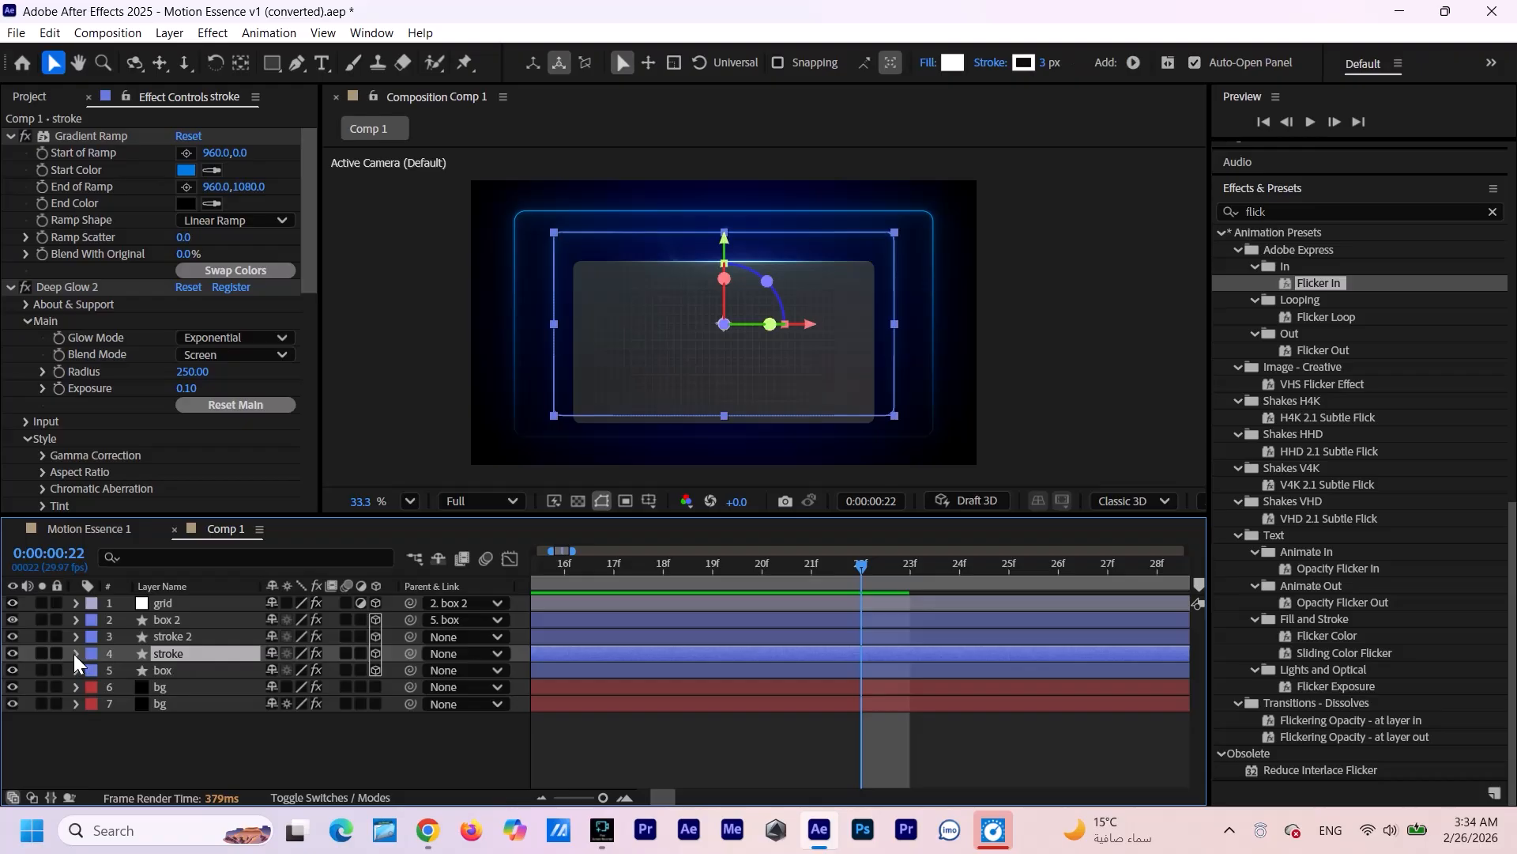
{"action": "key", "text": "u"}
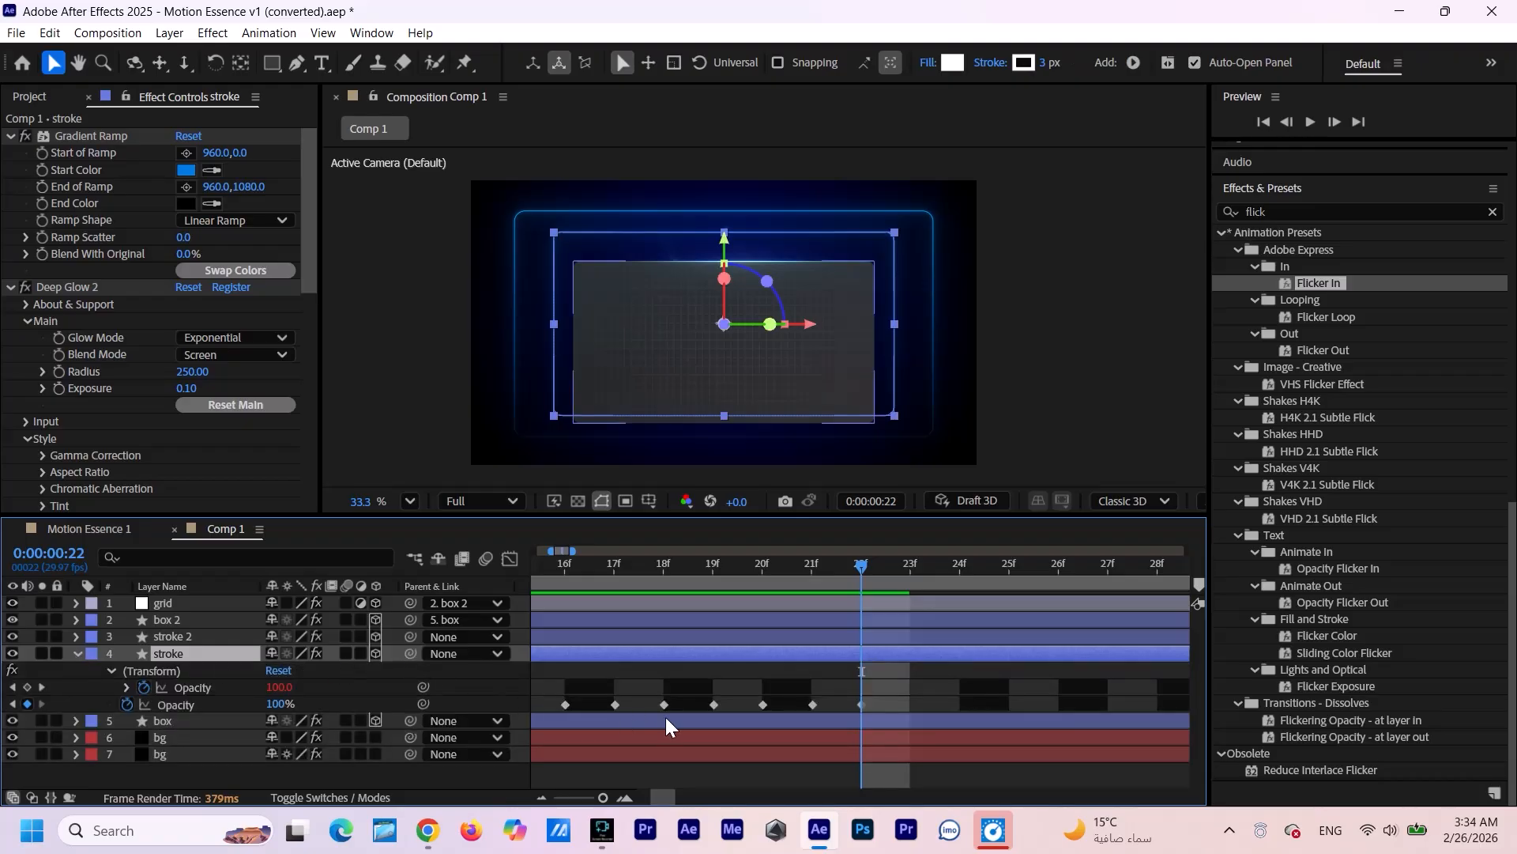
{"action": "scroll", "coordinate": [696, 762], "scroll_direction": "down", "scroll_amount": 5}
{"action": "left_click", "coordinate": [192, 705]}
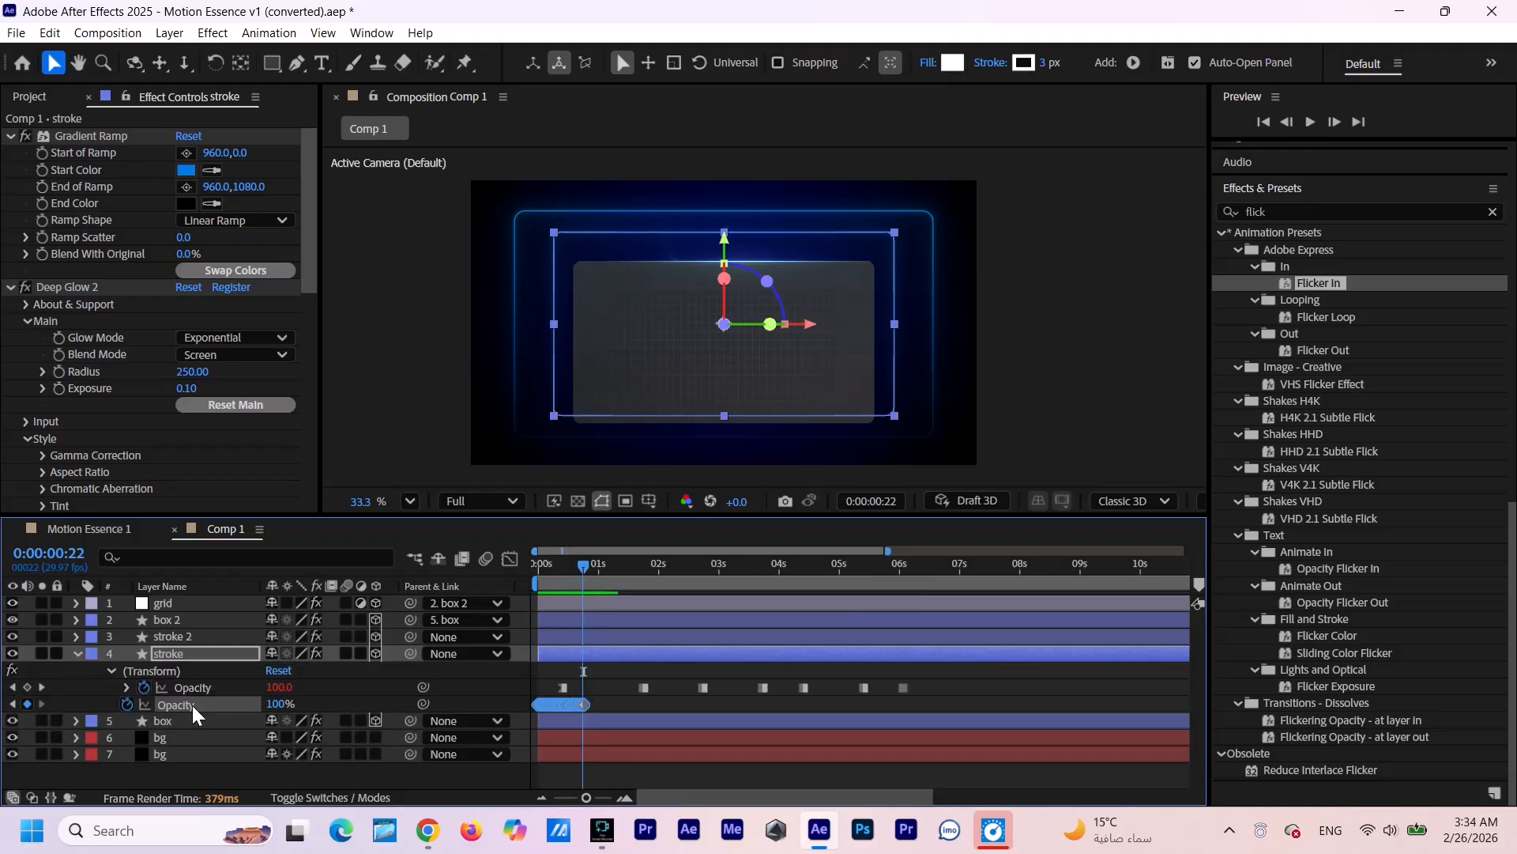
{"action": "left_click", "coordinate": [179, 640]}
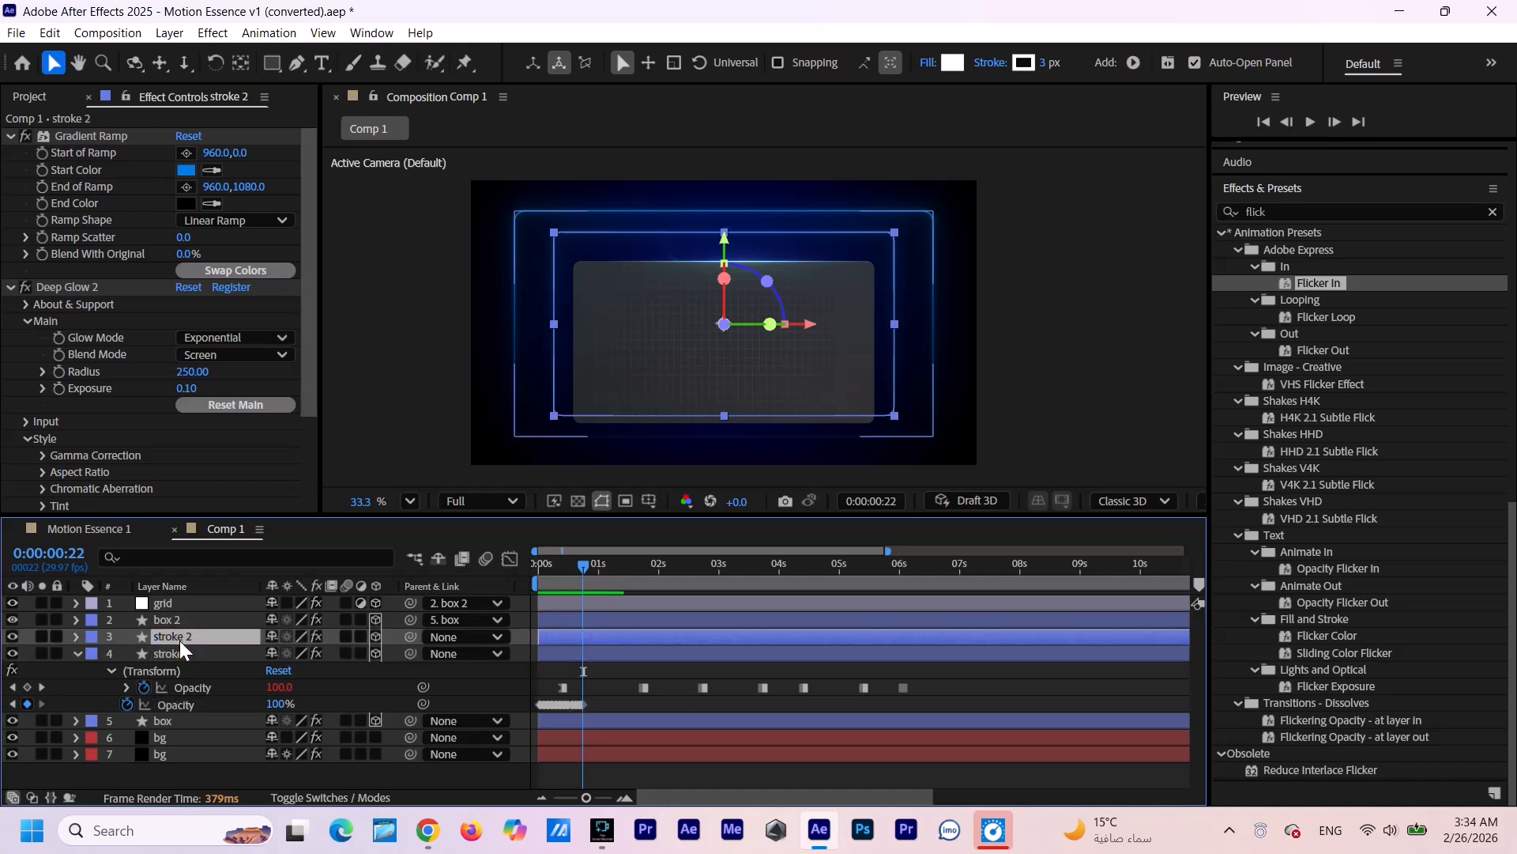
{"action": "key", "text": "t"}
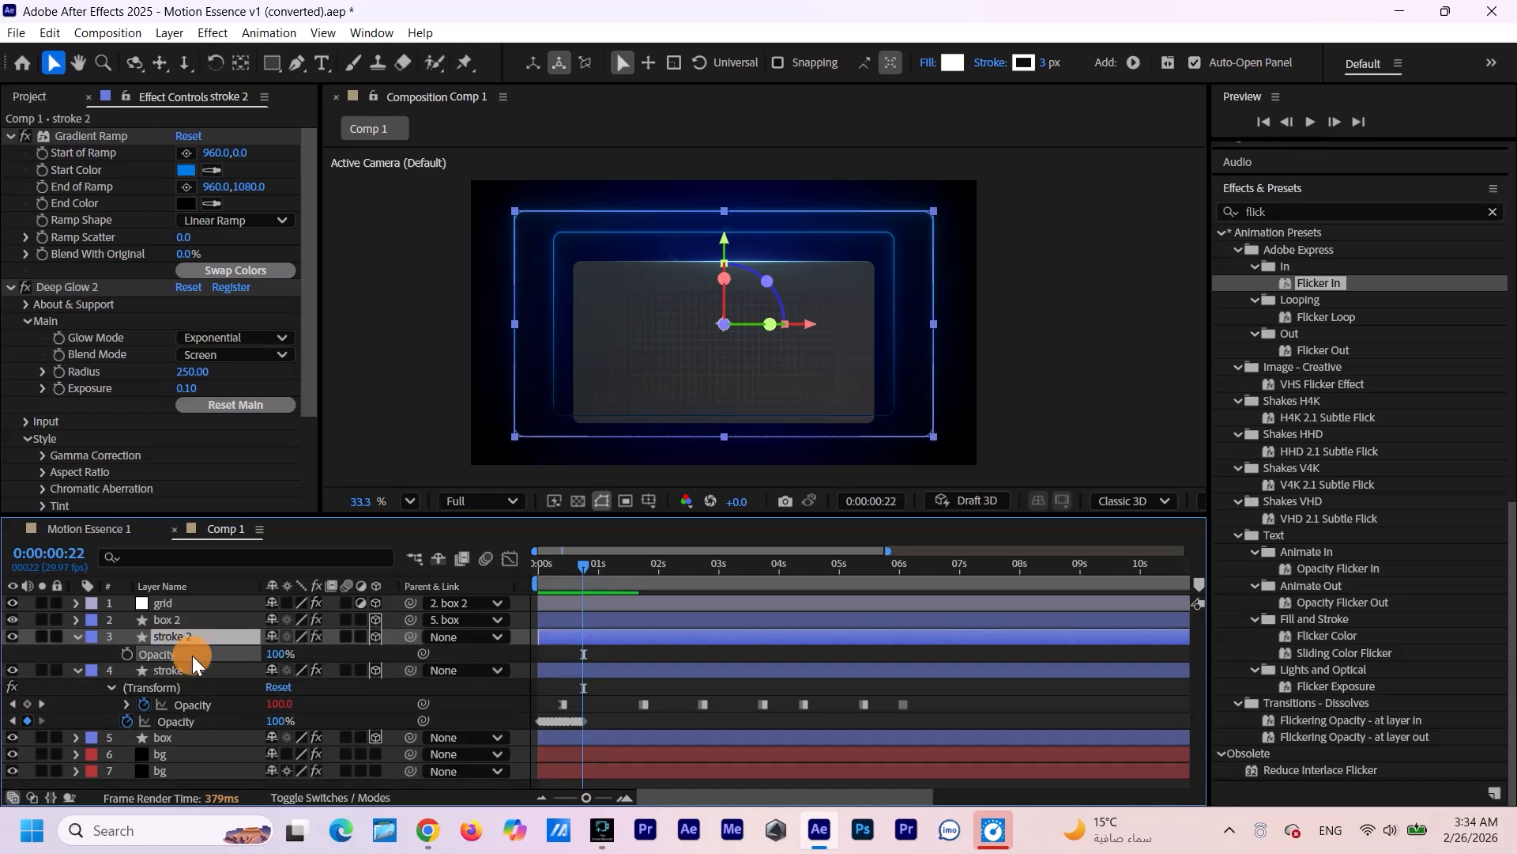
{"action": "key", "text": "Return"}
{"action": "left_click_drag", "start_coordinate": [584, 565], "coordinate": [511, 580]}
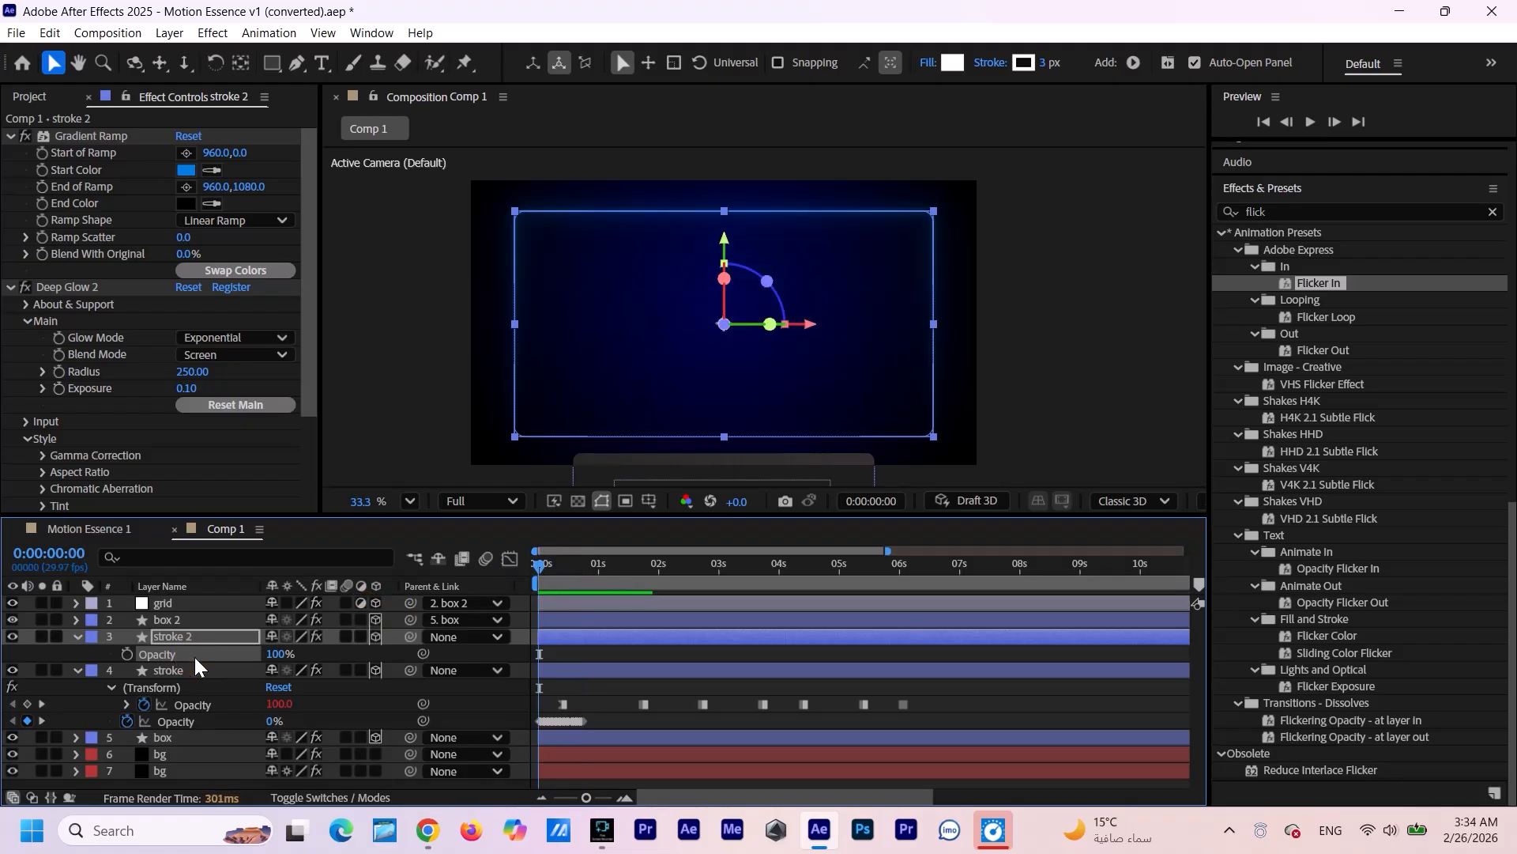
{"action": "key", "text": "ctrl+v"}
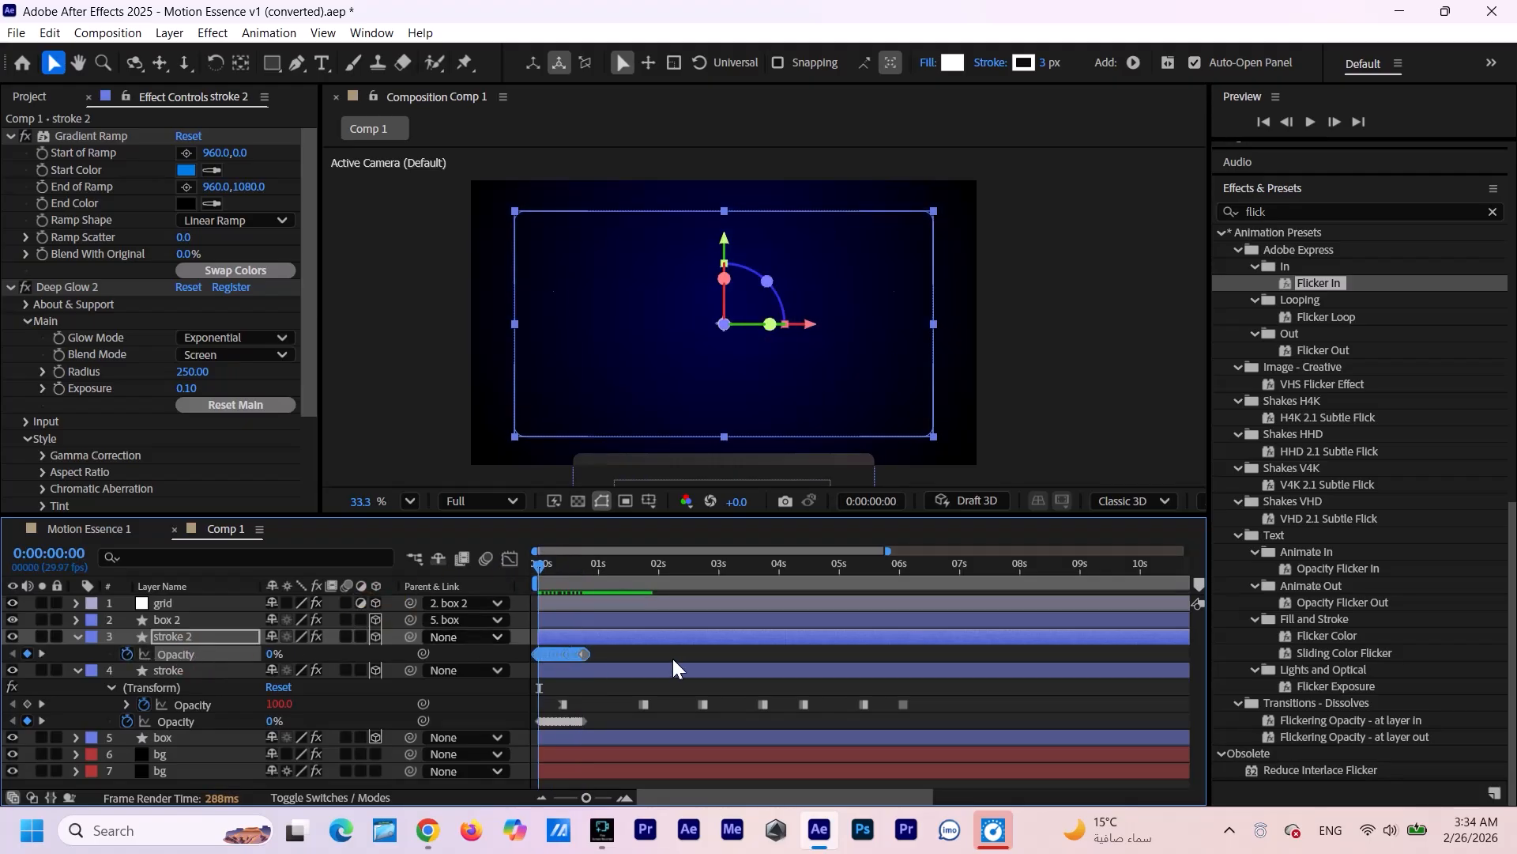
{"action": "left_click", "coordinate": [677, 657]}
Play back the flickering of both outlines together.
{"action": "key", "text": "space"}
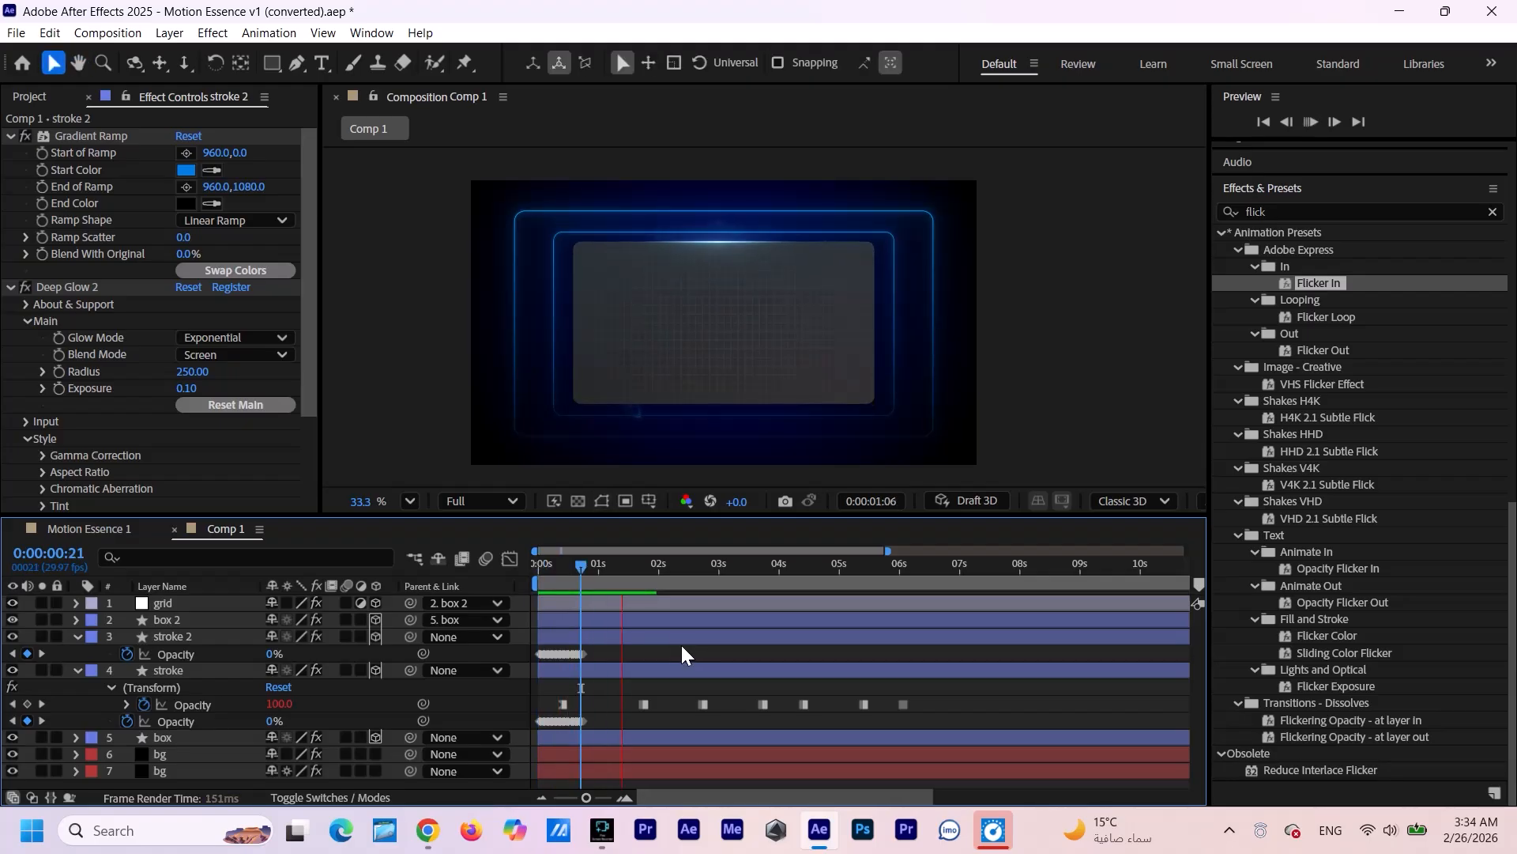
{"action": "left_click", "coordinate": [628, 563]}
{"action": "left_click", "coordinate": [362, 591]}
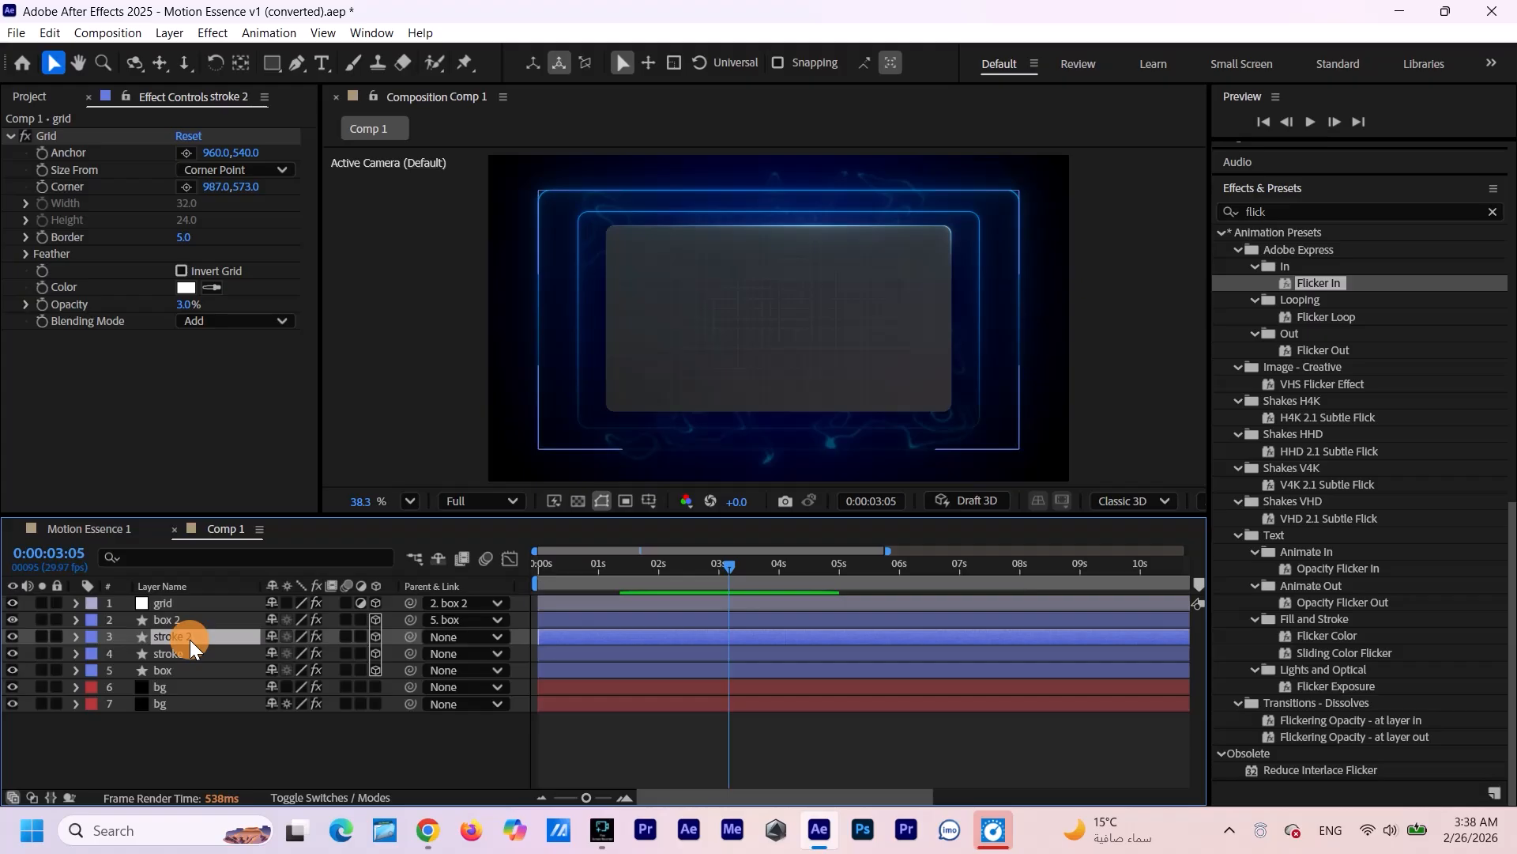
Swap the Gradient Ramp start and end colors on the stroke 2 layer.
{"action": "left_click", "coordinate": [190, 639]}
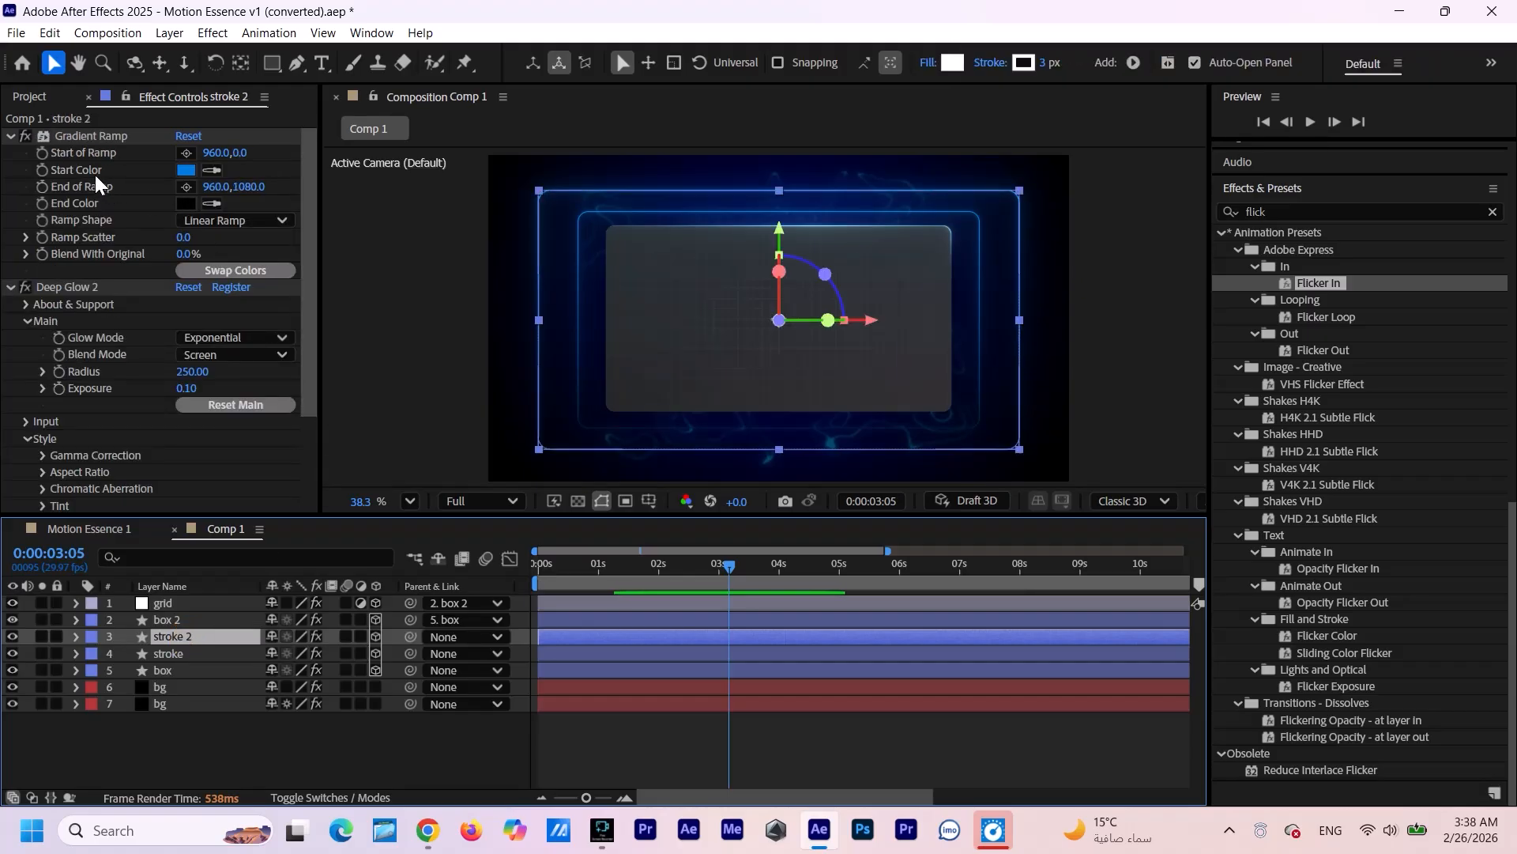
{"action": "left_click", "coordinate": [222, 273]}
{"action": "left_click", "coordinate": [300, 757]}
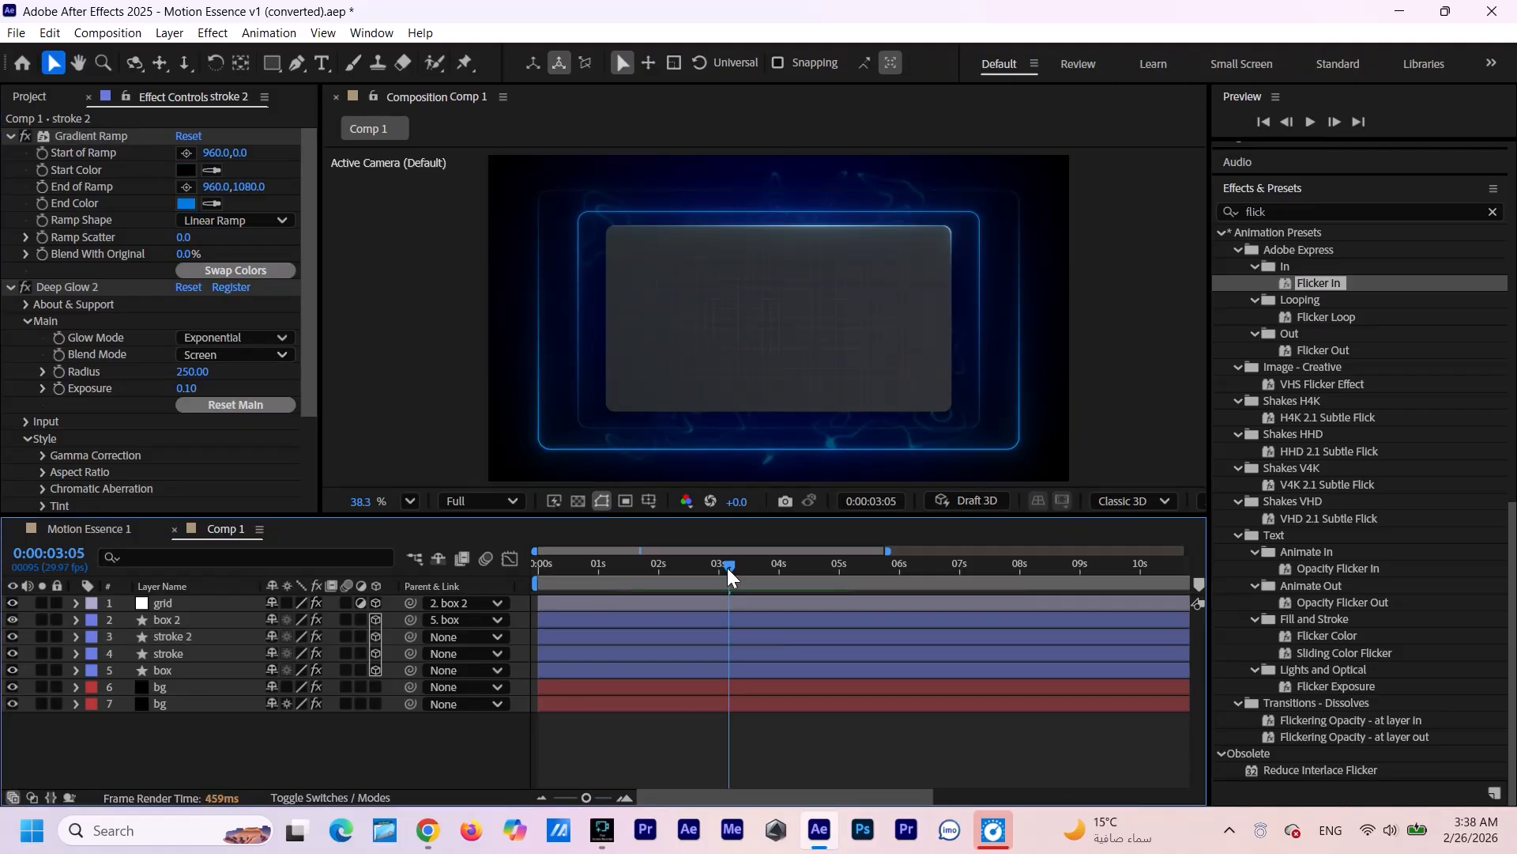
{"action": "left_click_drag", "start_coordinate": [724, 564], "coordinate": [699, 565]}
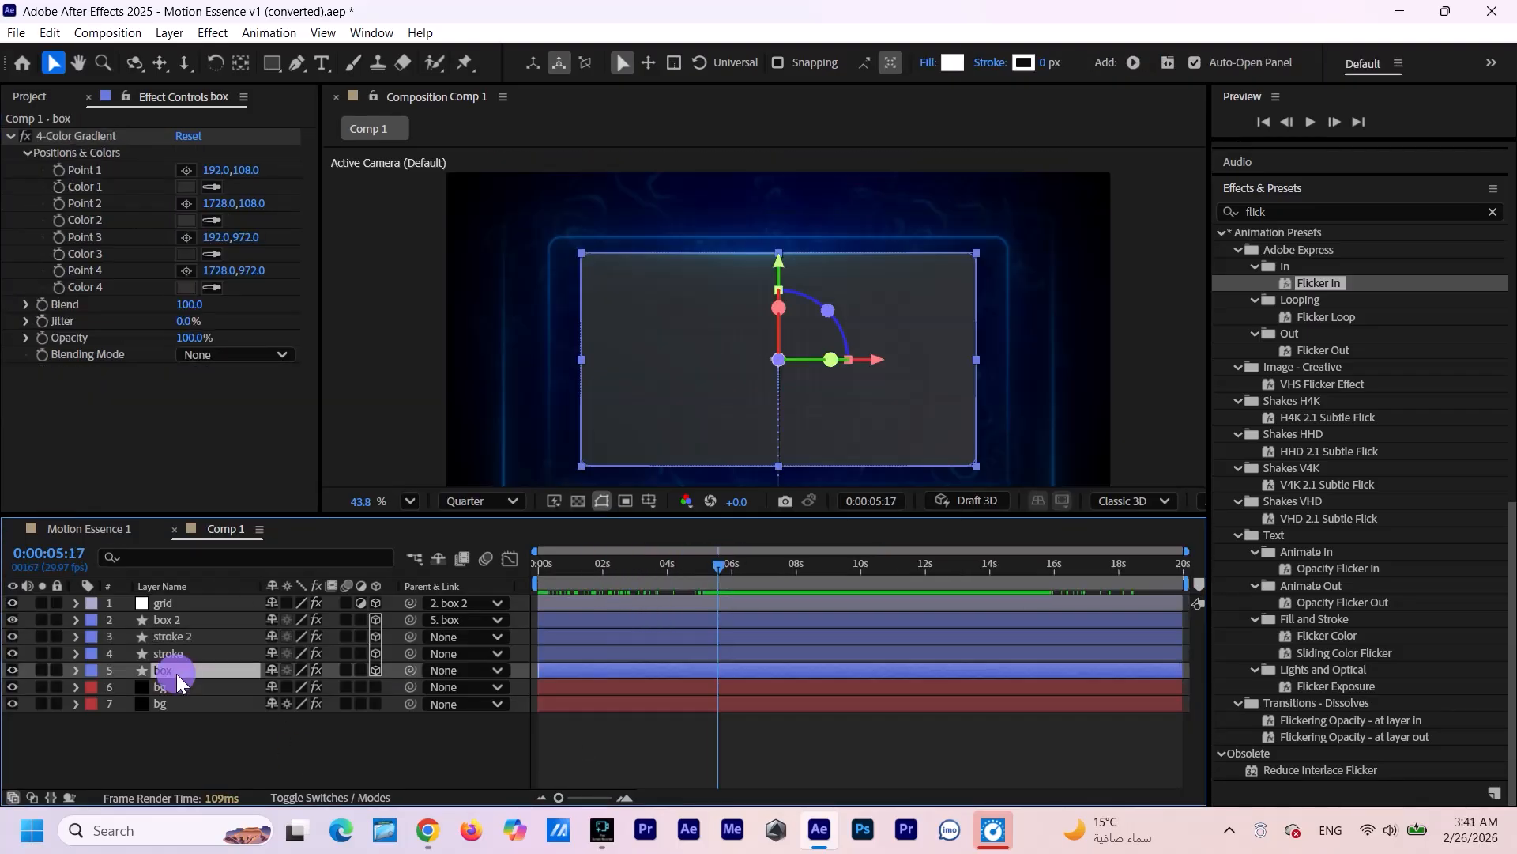
Add an Inner Glow layer style to the box layer with Size 61 and Range 61.2%.
{"action": "right_click", "coordinate": [177, 673]}
{"action": "mouse_move", "coordinate": [264, 382]}
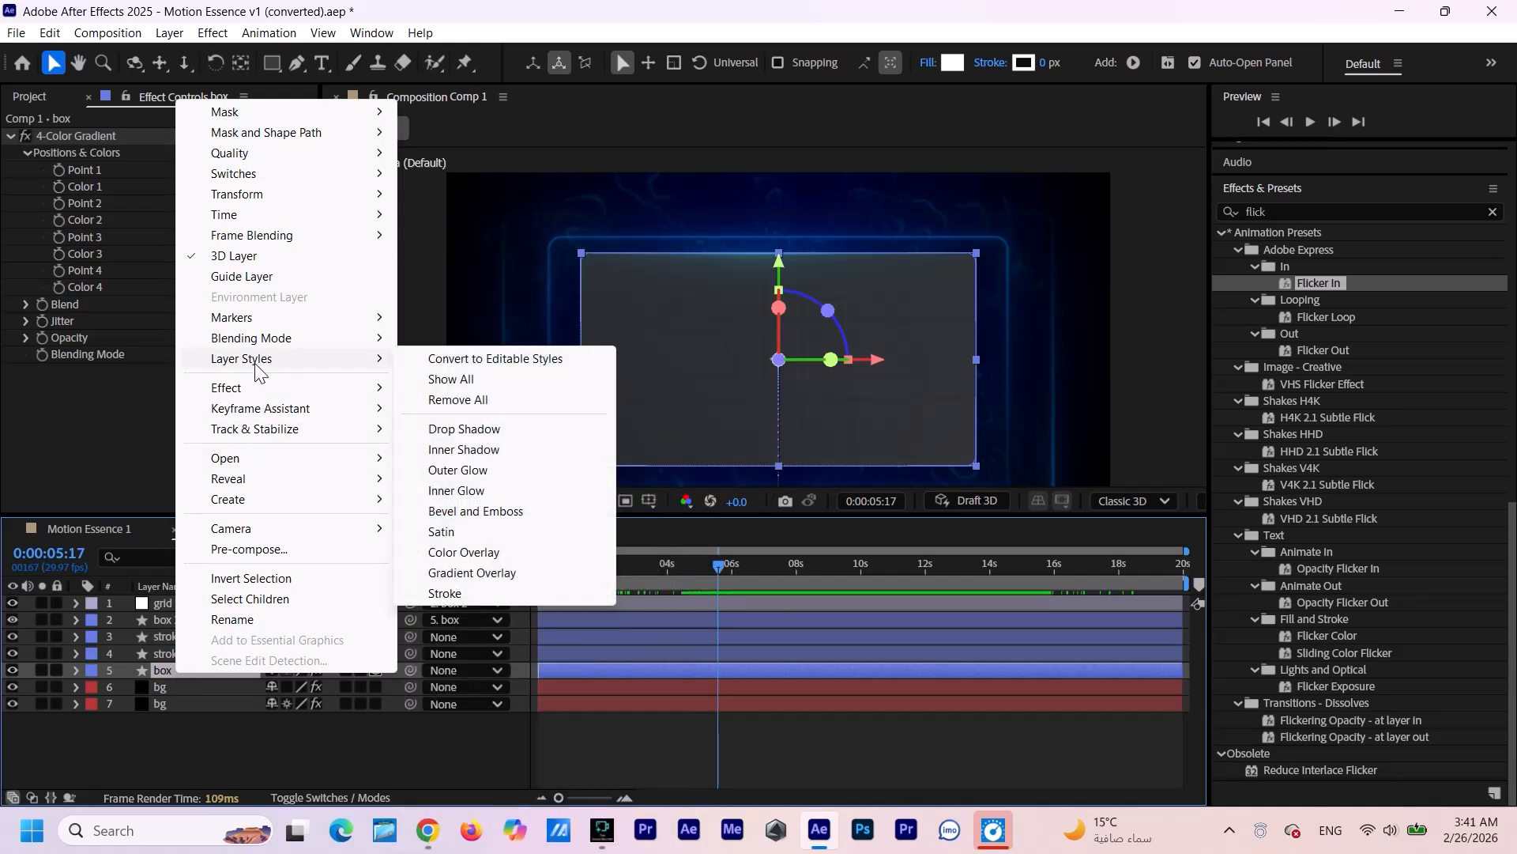
{"action": "left_click", "coordinate": [468, 490]}
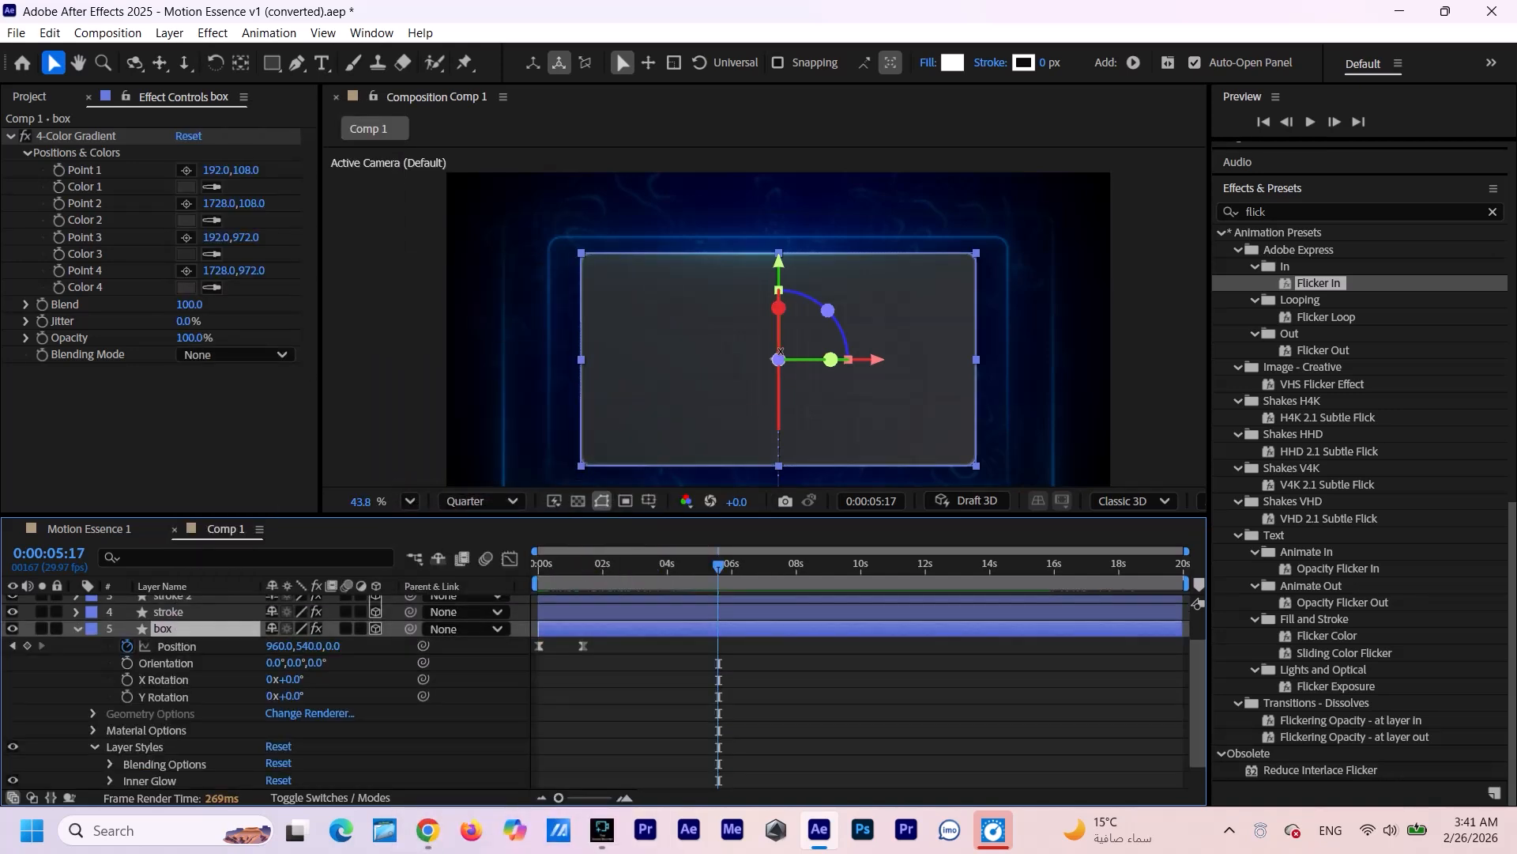
{"action": "scroll", "coordinate": [657, 339], "scroll_direction": "up", "scroll_amount": 3}
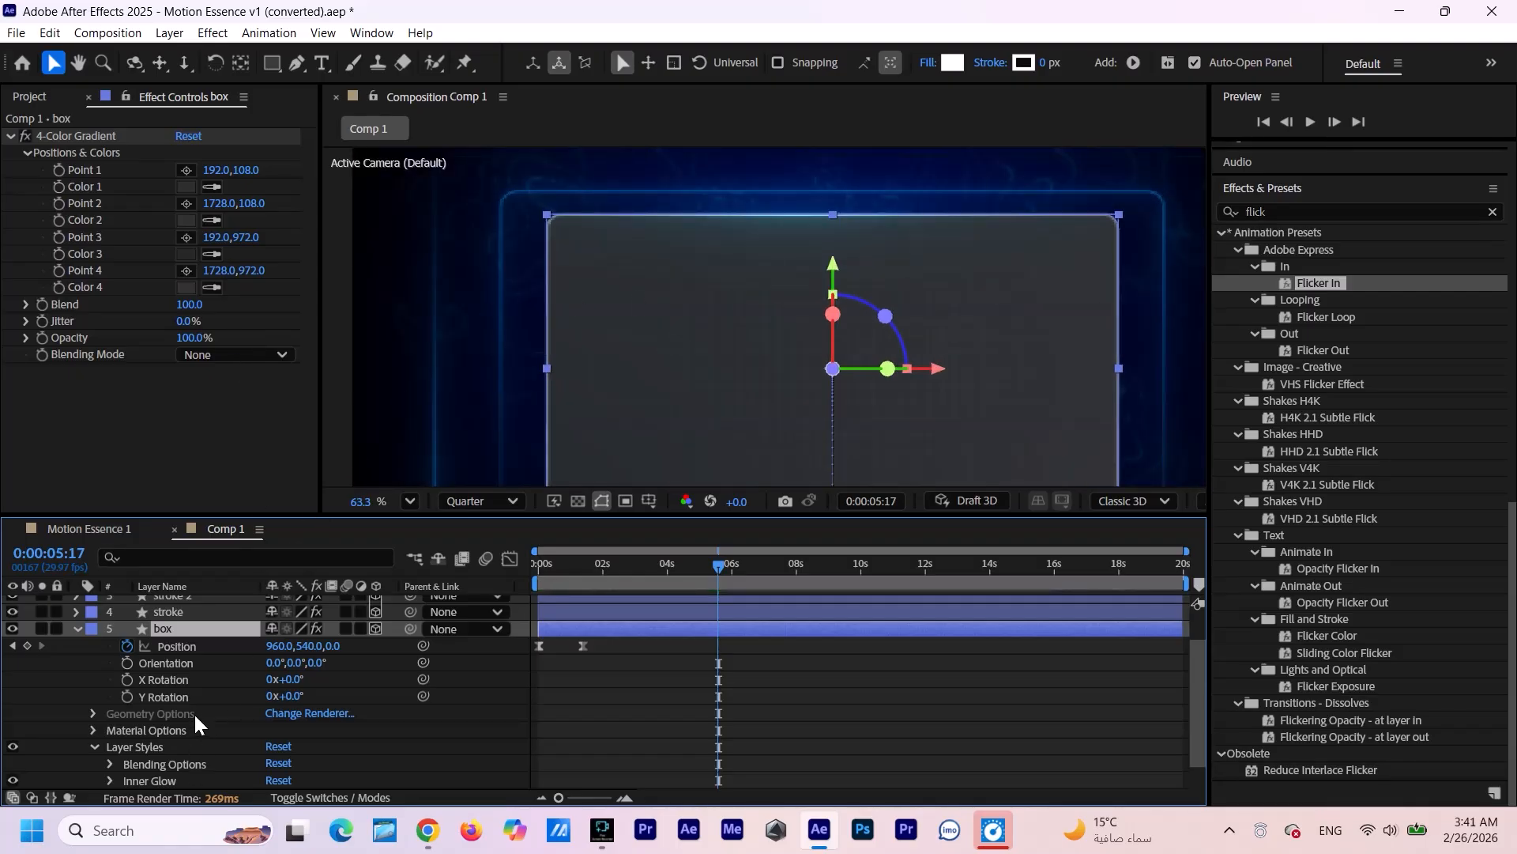
{"action": "scroll", "coordinate": [195, 693], "scroll_direction": "down", "scroll_amount": 1}
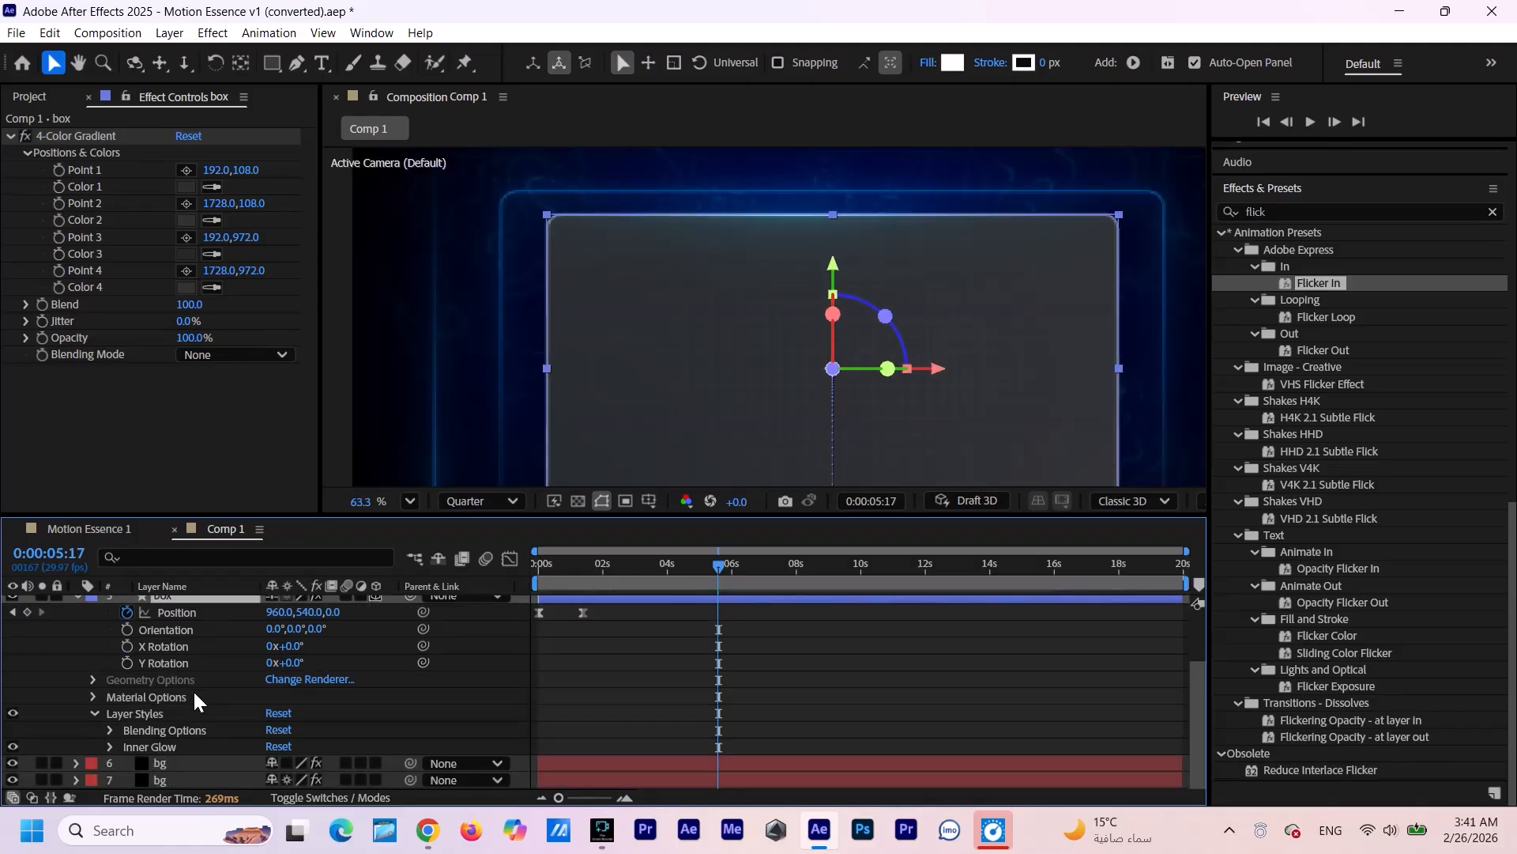
{"action": "left_click", "coordinate": [109, 746]}
{"action": "scroll", "coordinate": [188, 743], "scroll_direction": "down", "scroll_amount": 5}
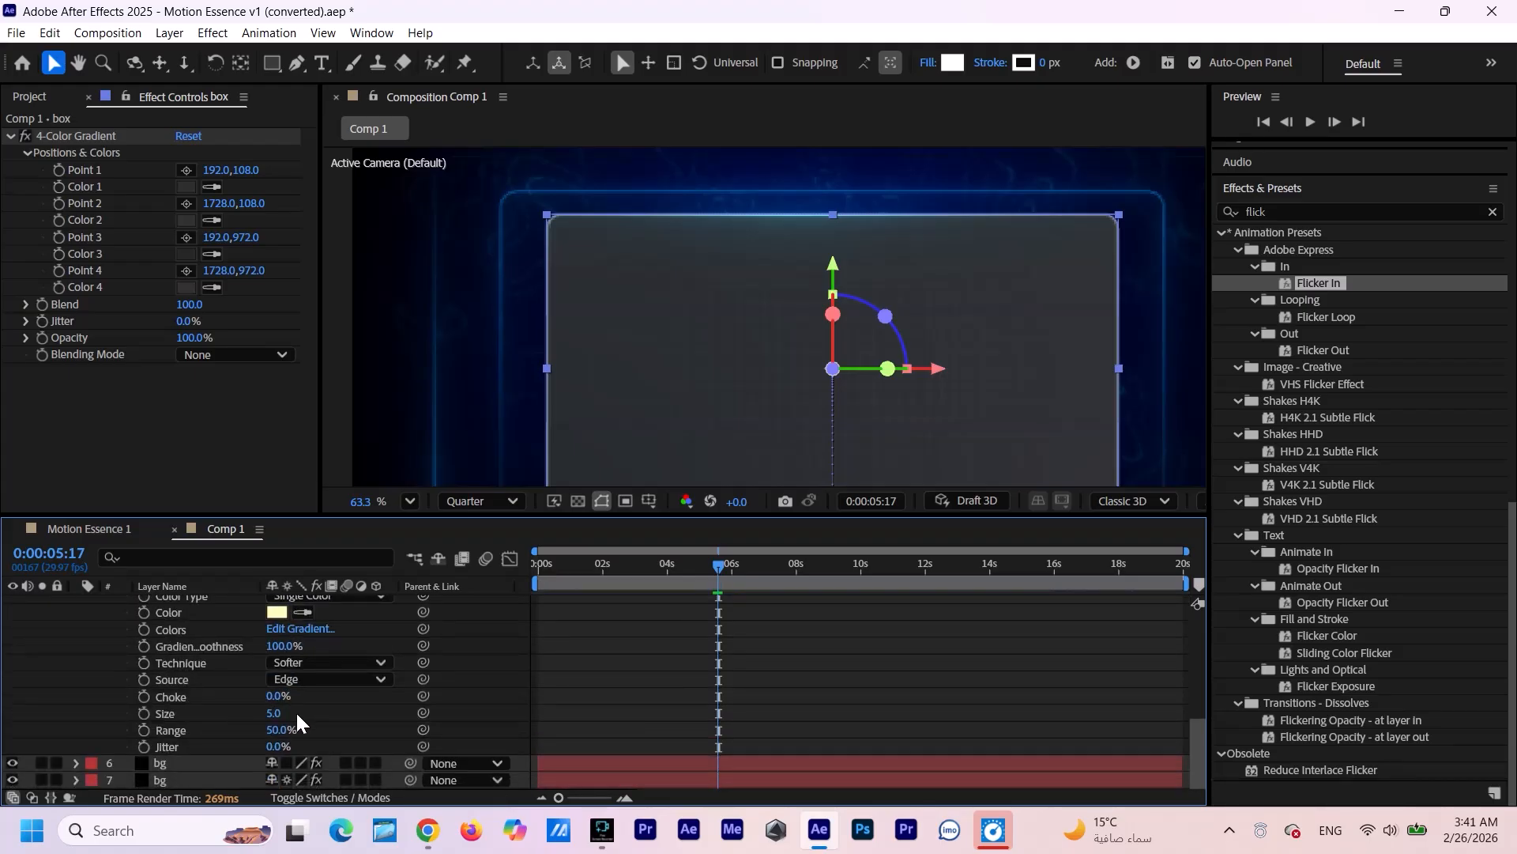
{"action": "left_click_drag", "start_coordinate": [273, 719], "coordinate": [320, 760]}
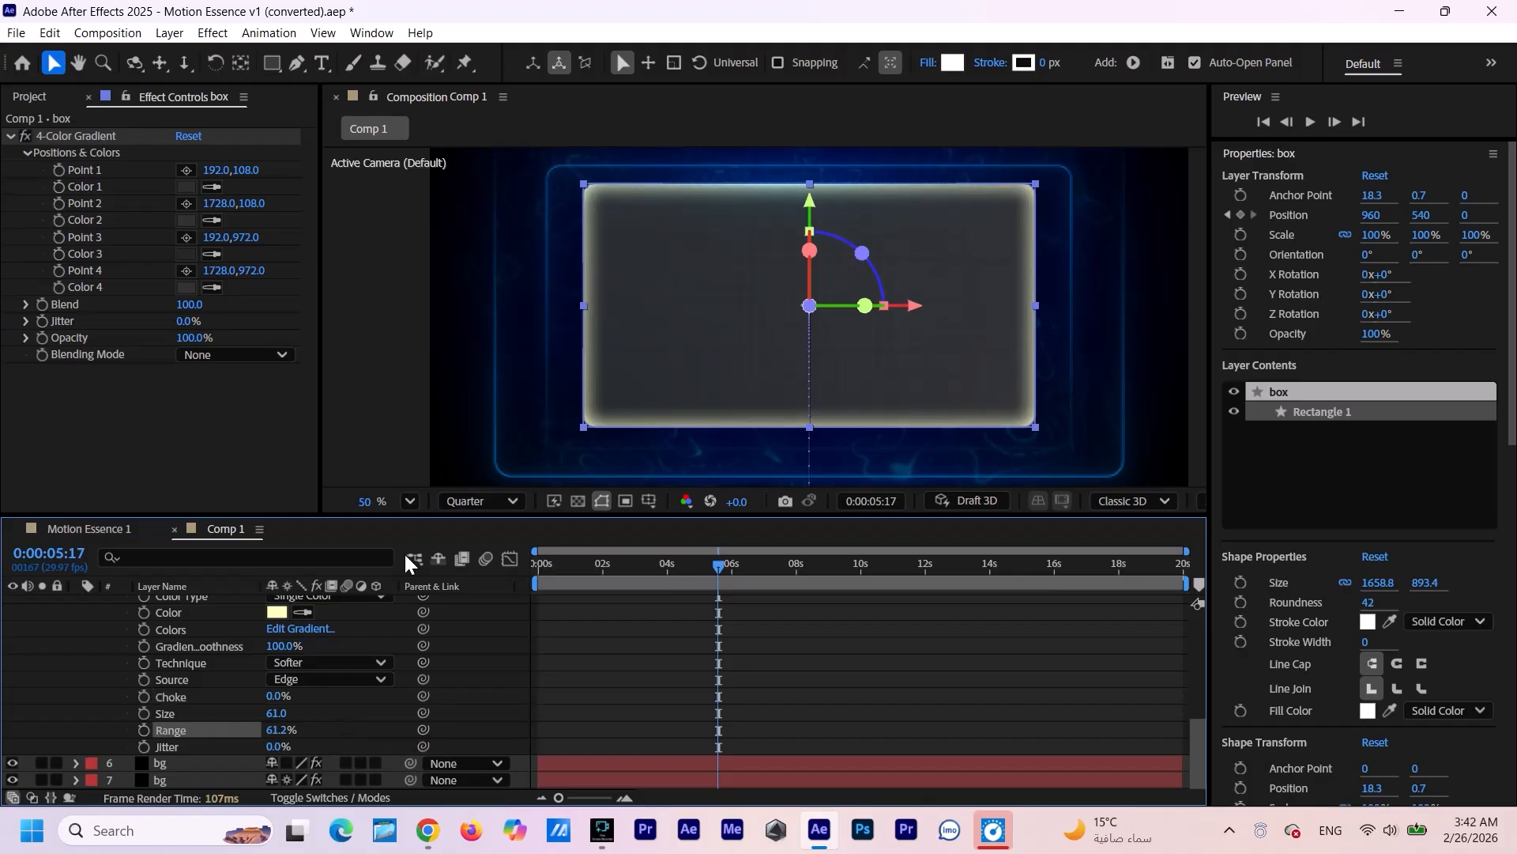
Set the box's Inner Glow color to dark gray 4A4A4A and its Opacity to 55%.
{"action": "scroll", "coordinate": [226, 637], "scroll_direction": "up", "scroll_amount": 2}
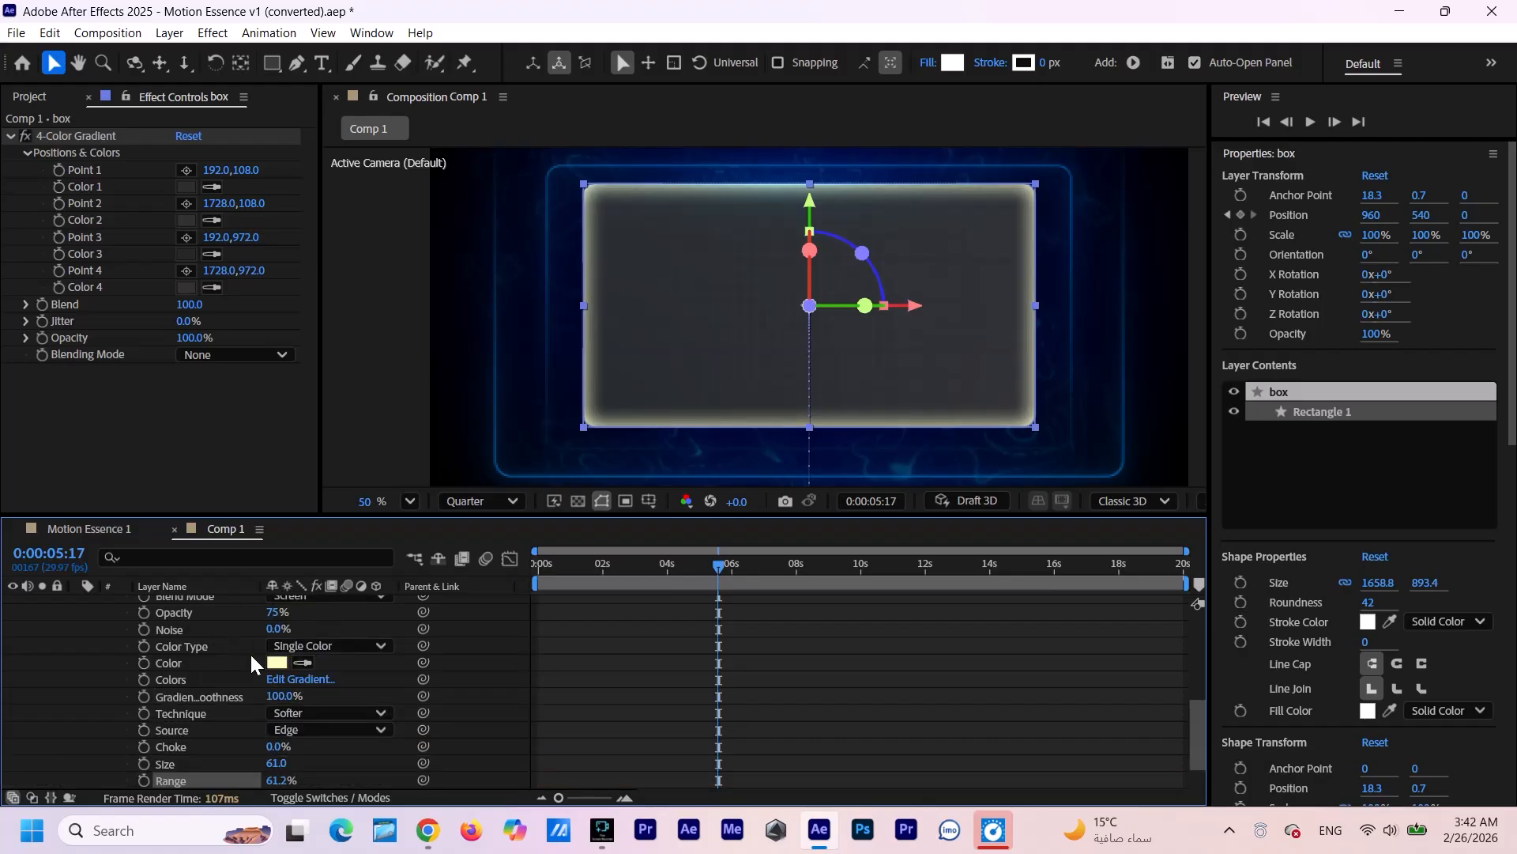
{"action": "left_click", "coordinate": [276, 665]}
{"action": "left_click_drag", "start_coordinate": [545, 443], "coordinate": [331, 445]}
{"action": "left_click_drag", "start_coordinate": [814, 255], "coordinate": [861, 477]}
{"action": "left_click", "coordinate": [571, 688]}
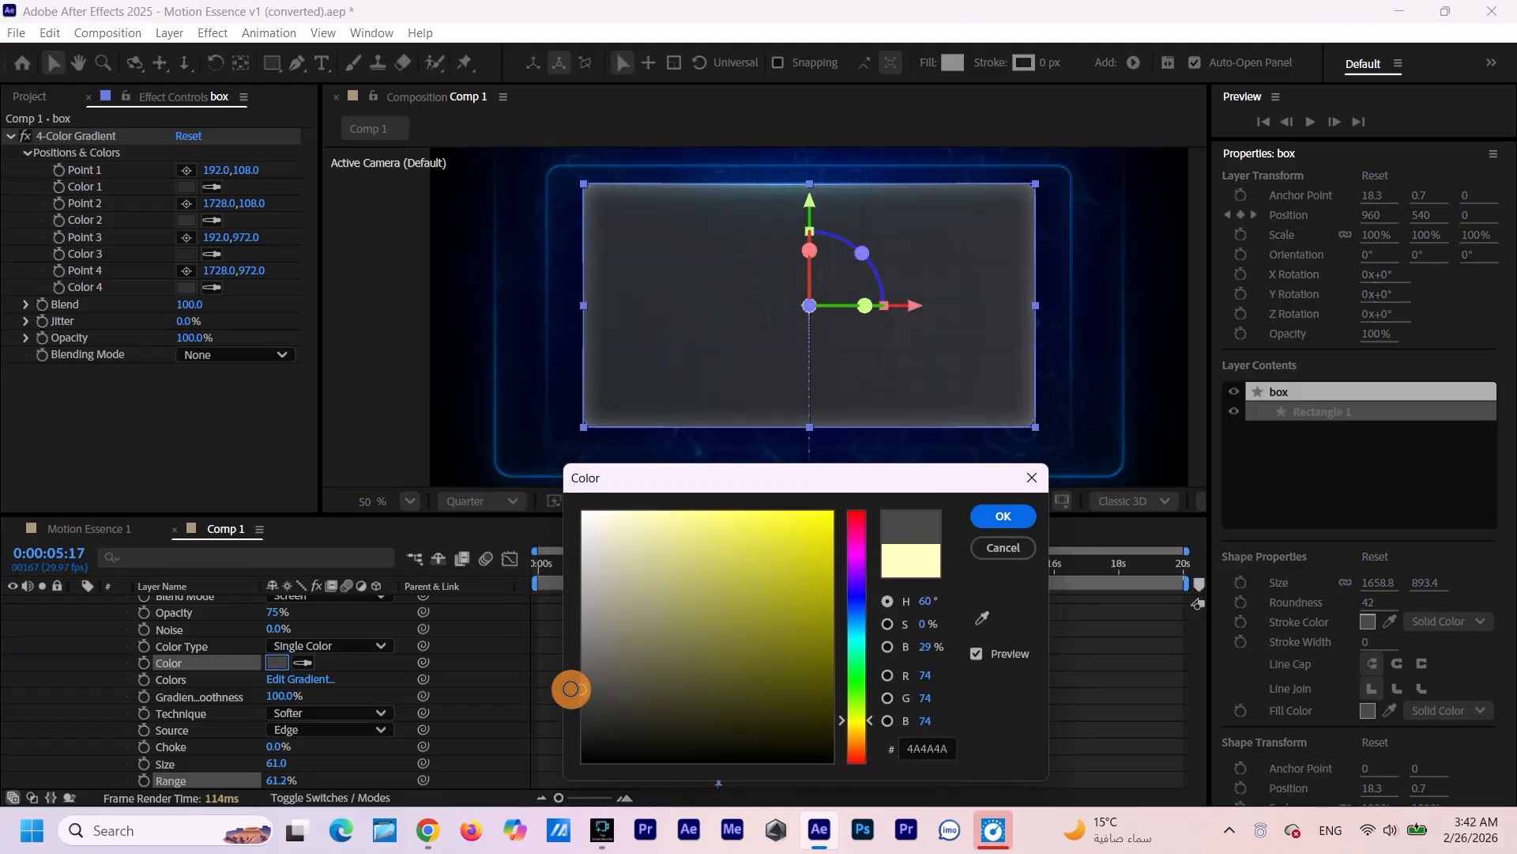
{"action": "left_click", "coordinate": [1015, 518]}
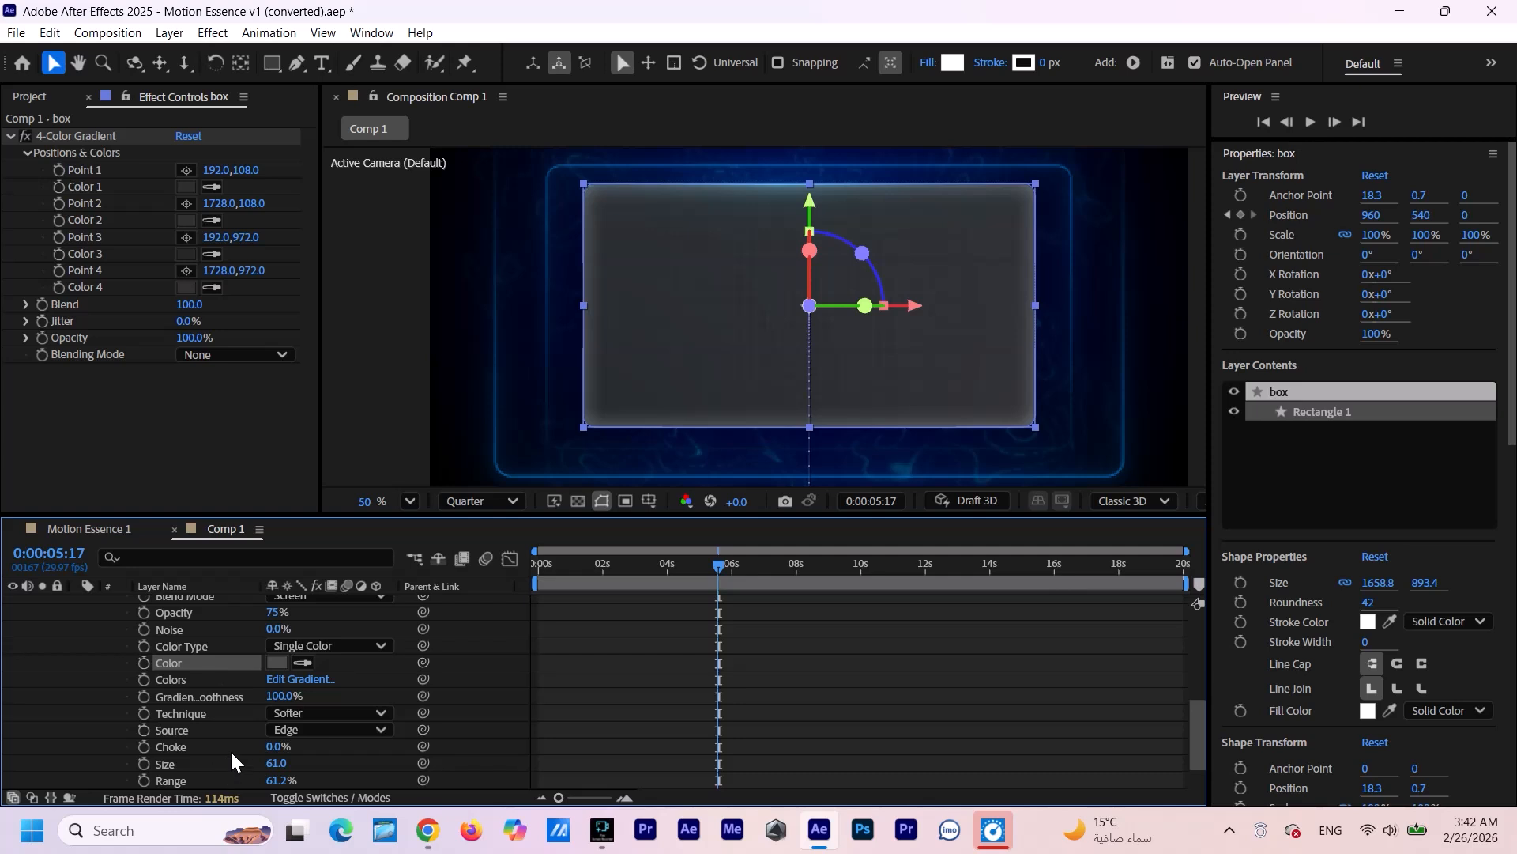
{"action": "scroll", "coordinate": [268, 669], "scroll_direction": "up", "scroll_amount": 2}
{"action": "left_click_drag", "start_coordinate": [282, 668], "coordinate": [263, 670]}
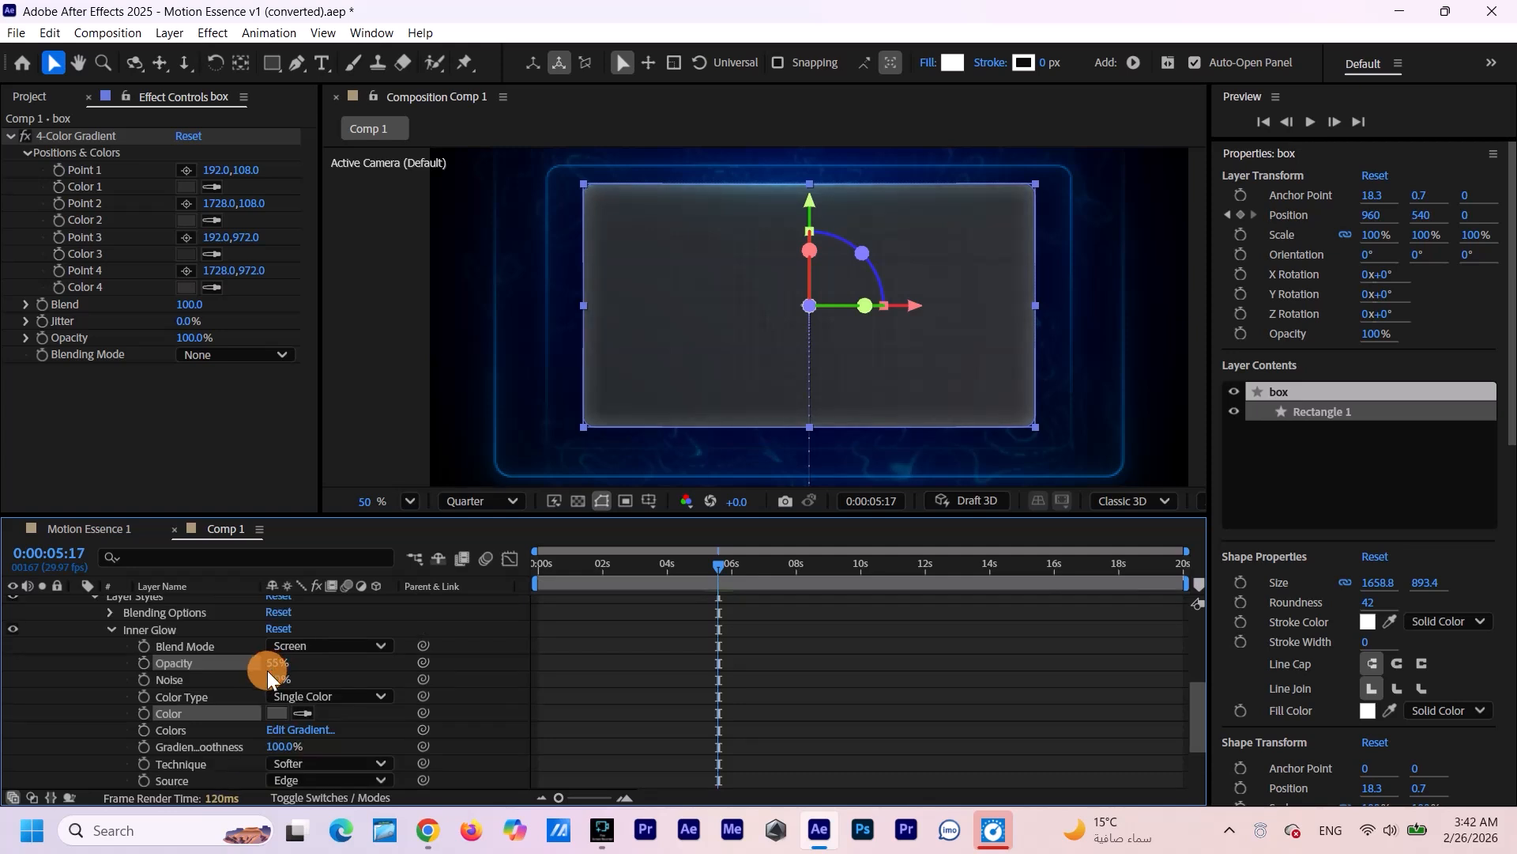
{"action": "left_click", "coordinate": [586, 672]}
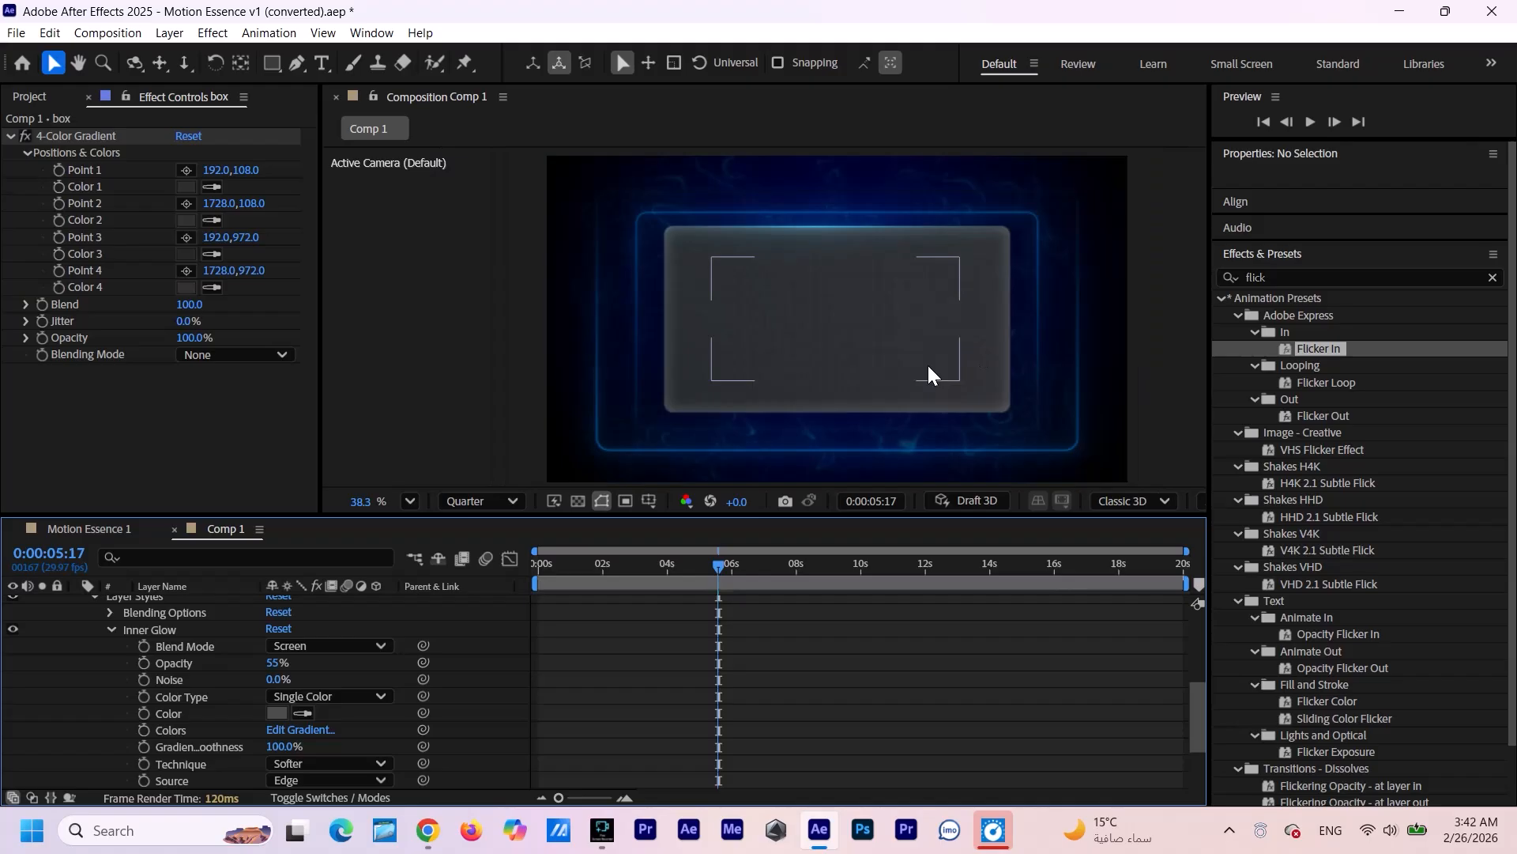
{"action": "scroll", "coordinate": [928, 366], "scroll_direction": "down", "scroll_amount": 1}
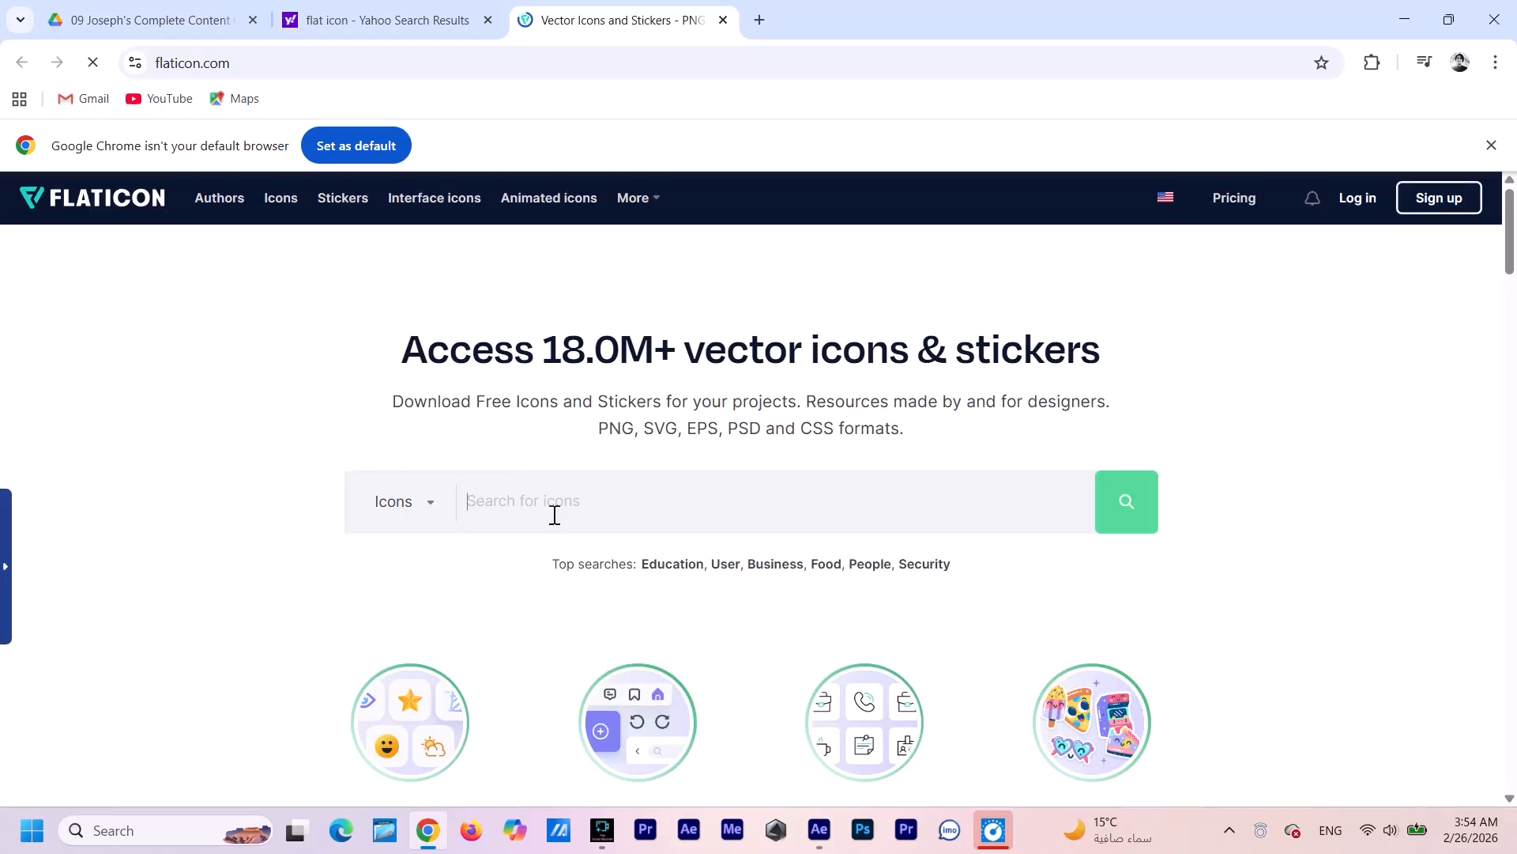
Search Flaticon for "muscle" icons and download the solid black arm muscle icon for free.
{"action": "type", "text": "muscle"}
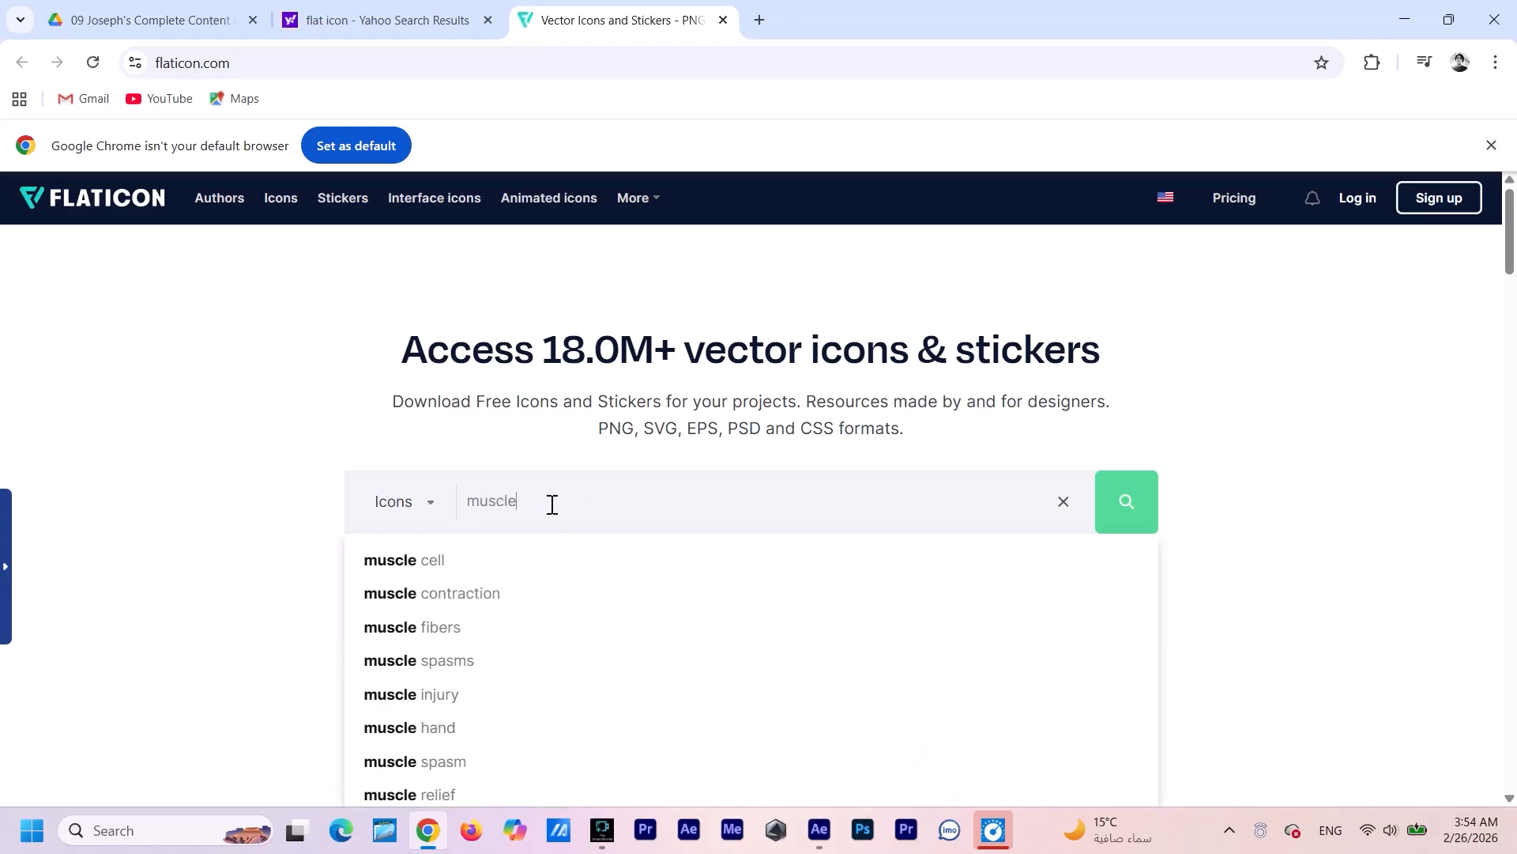
{"action": "key", "text": "Return"}
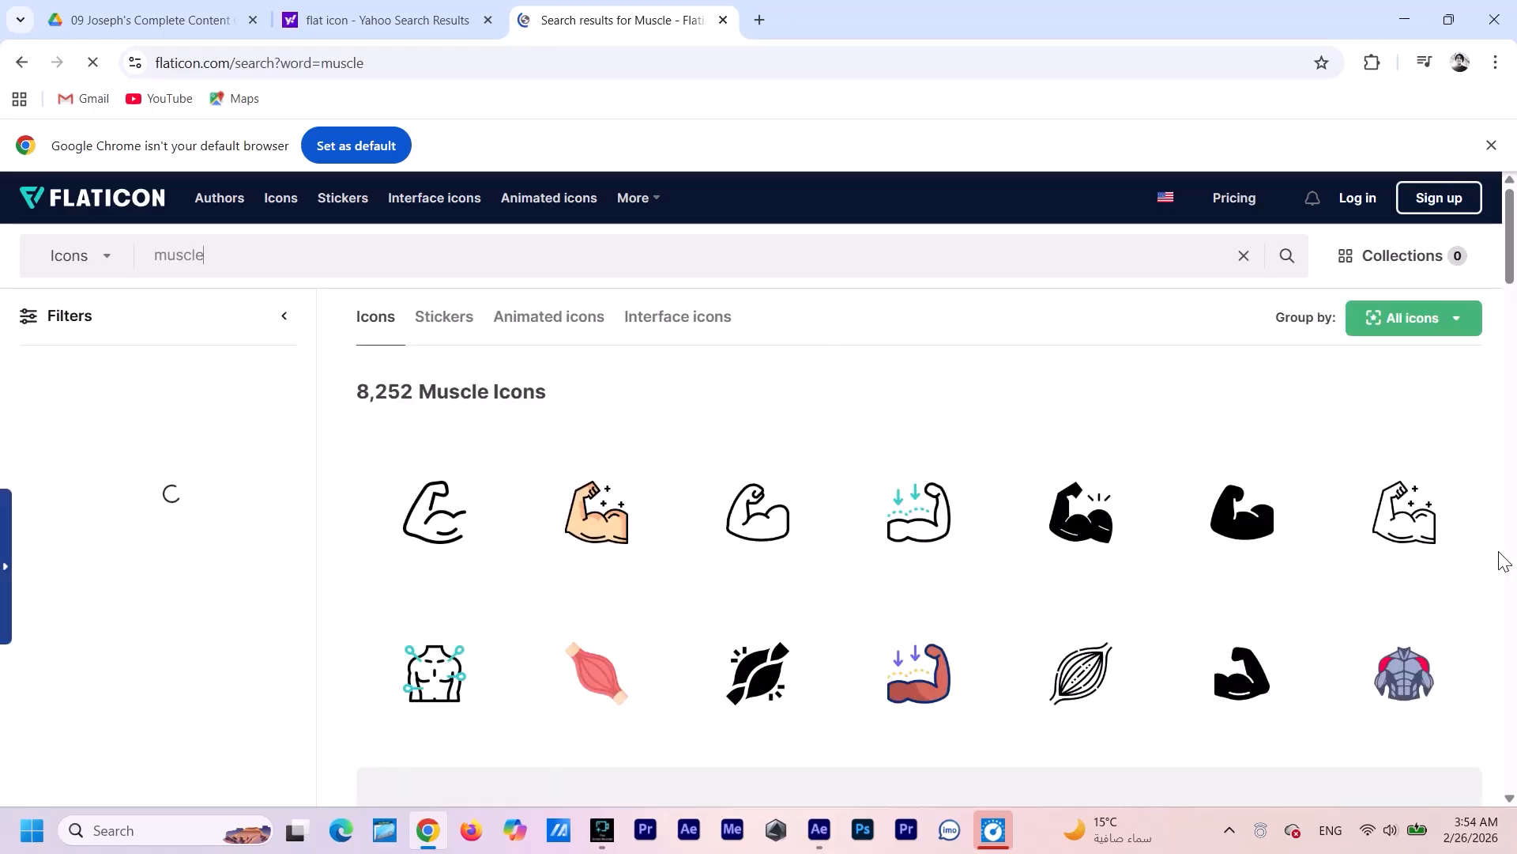
{"action": "mouse_move", "coordinate": [1296, 535]}
{"action": "left_click", "coordinate": [1257, 645]}
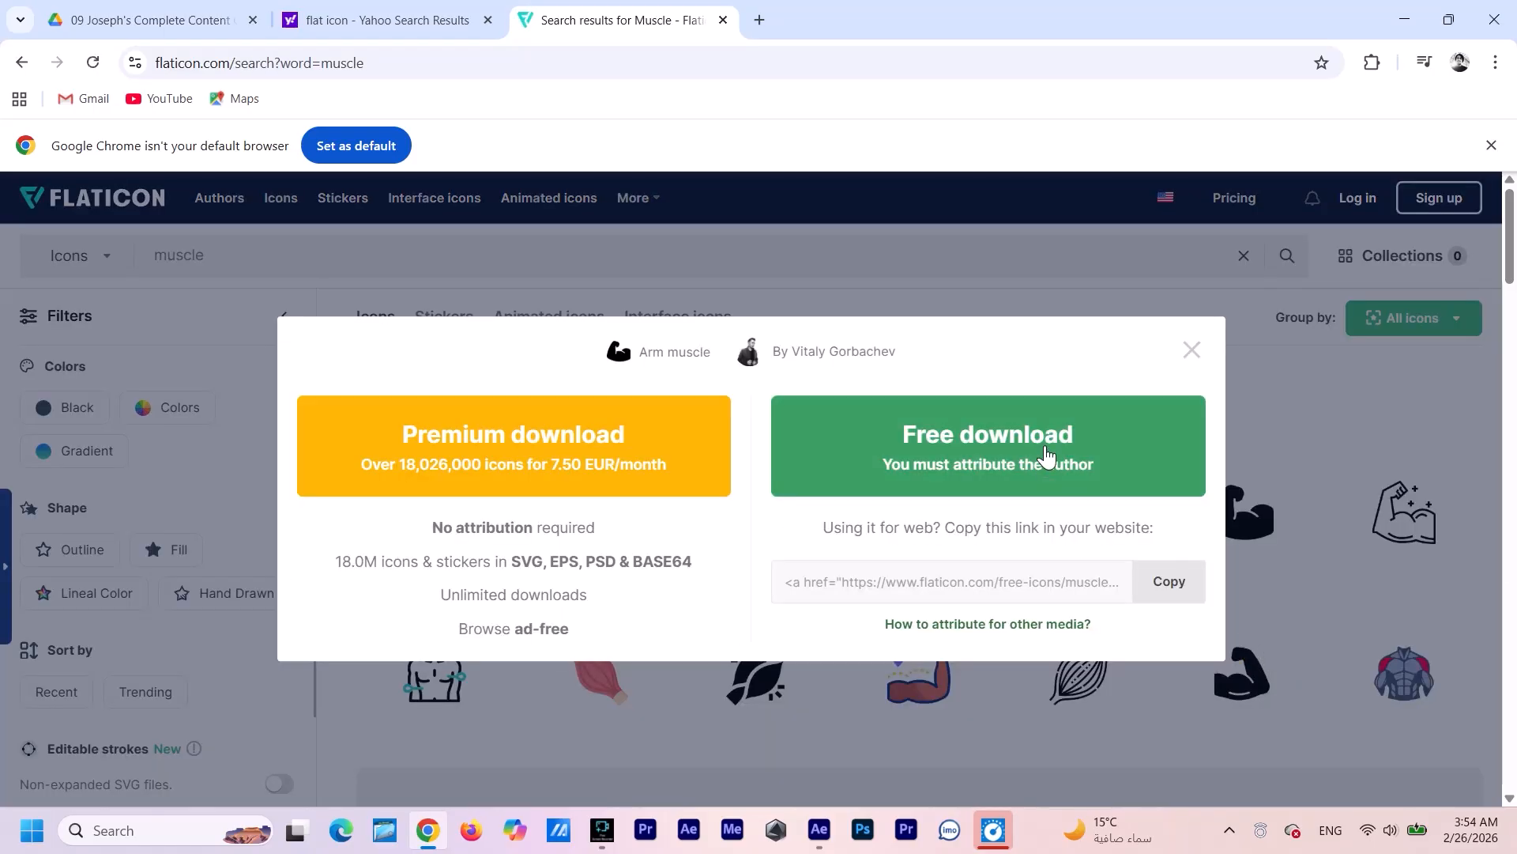
{"action": "left_click", "coordinate": [1008, 436]}
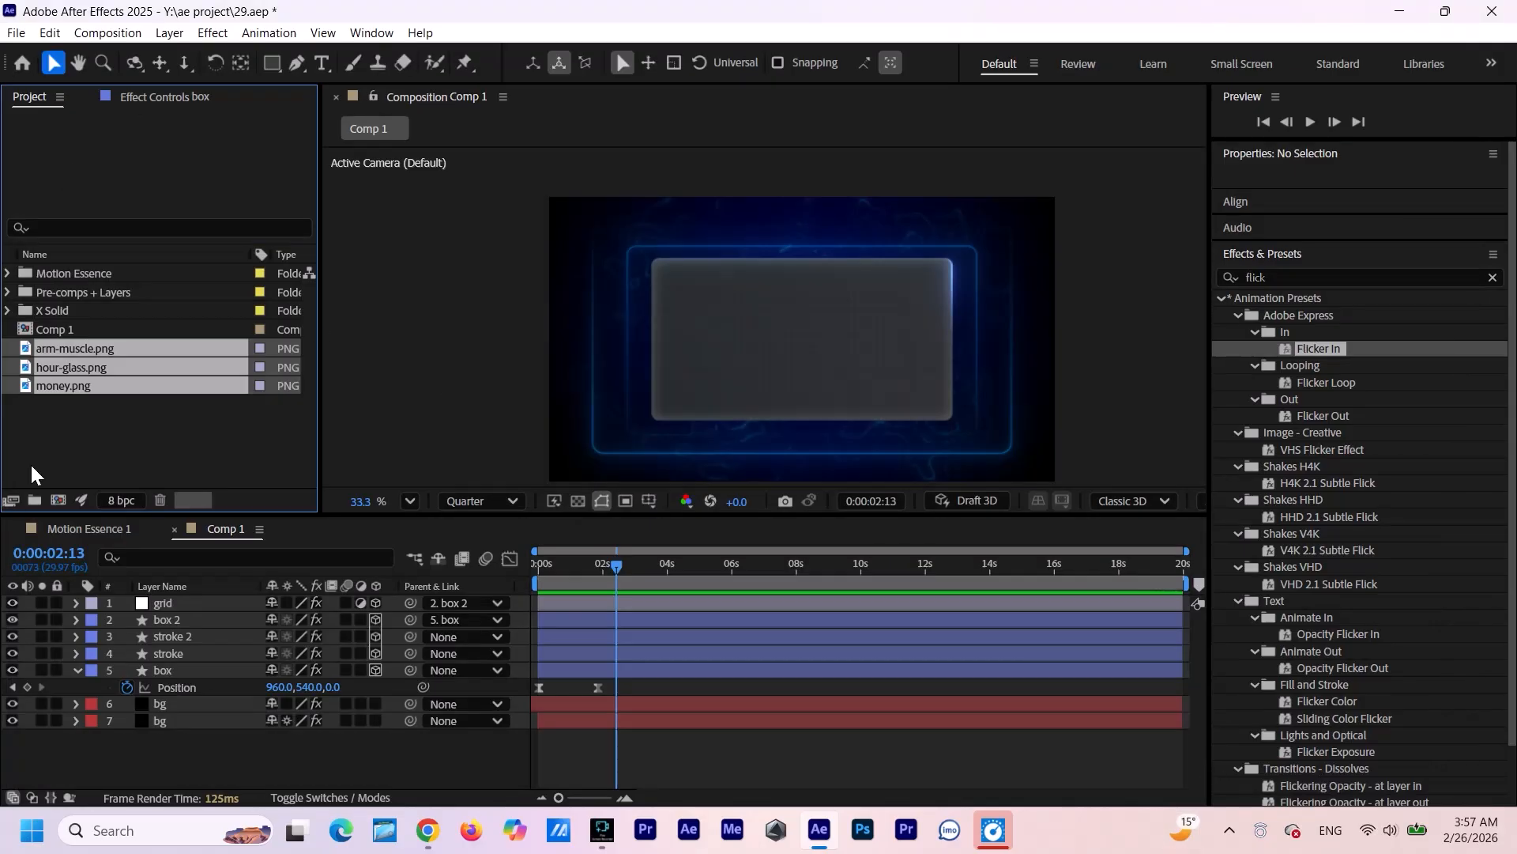
Place arm-muscle.png, hour-glass.png and money.png above the grid layer as 3D layers, and hide the arm-muscle and hour-glass layers.
{"action": "left_click_drag", "start_coordinate": [111, 346], "coordinate": [187, 601]}
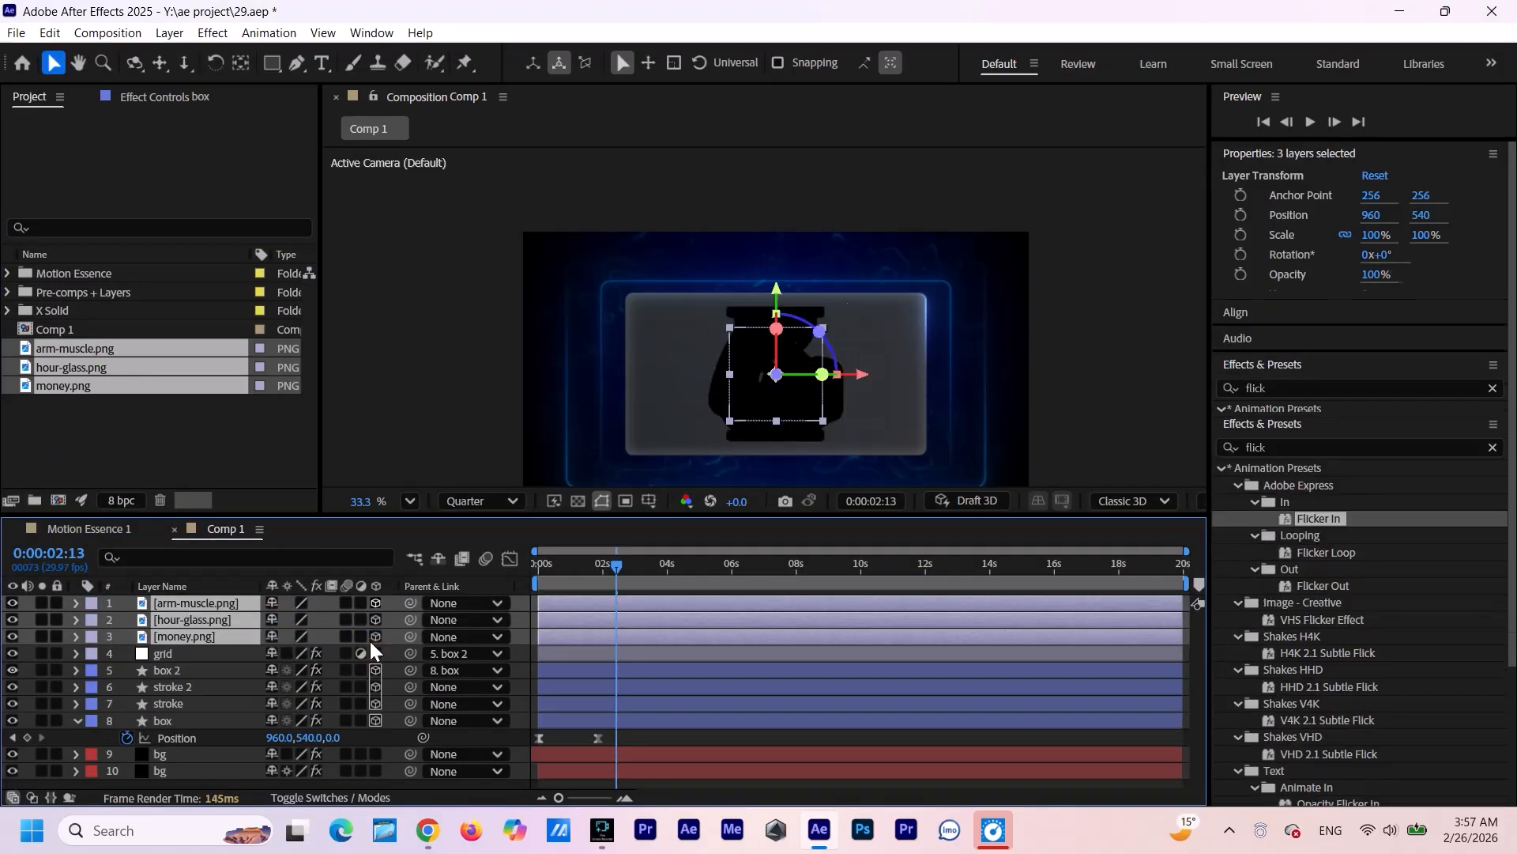
{"action": "left_click_drag", "start_coordinate": [15, 605], "coordinate": [15, 623]}
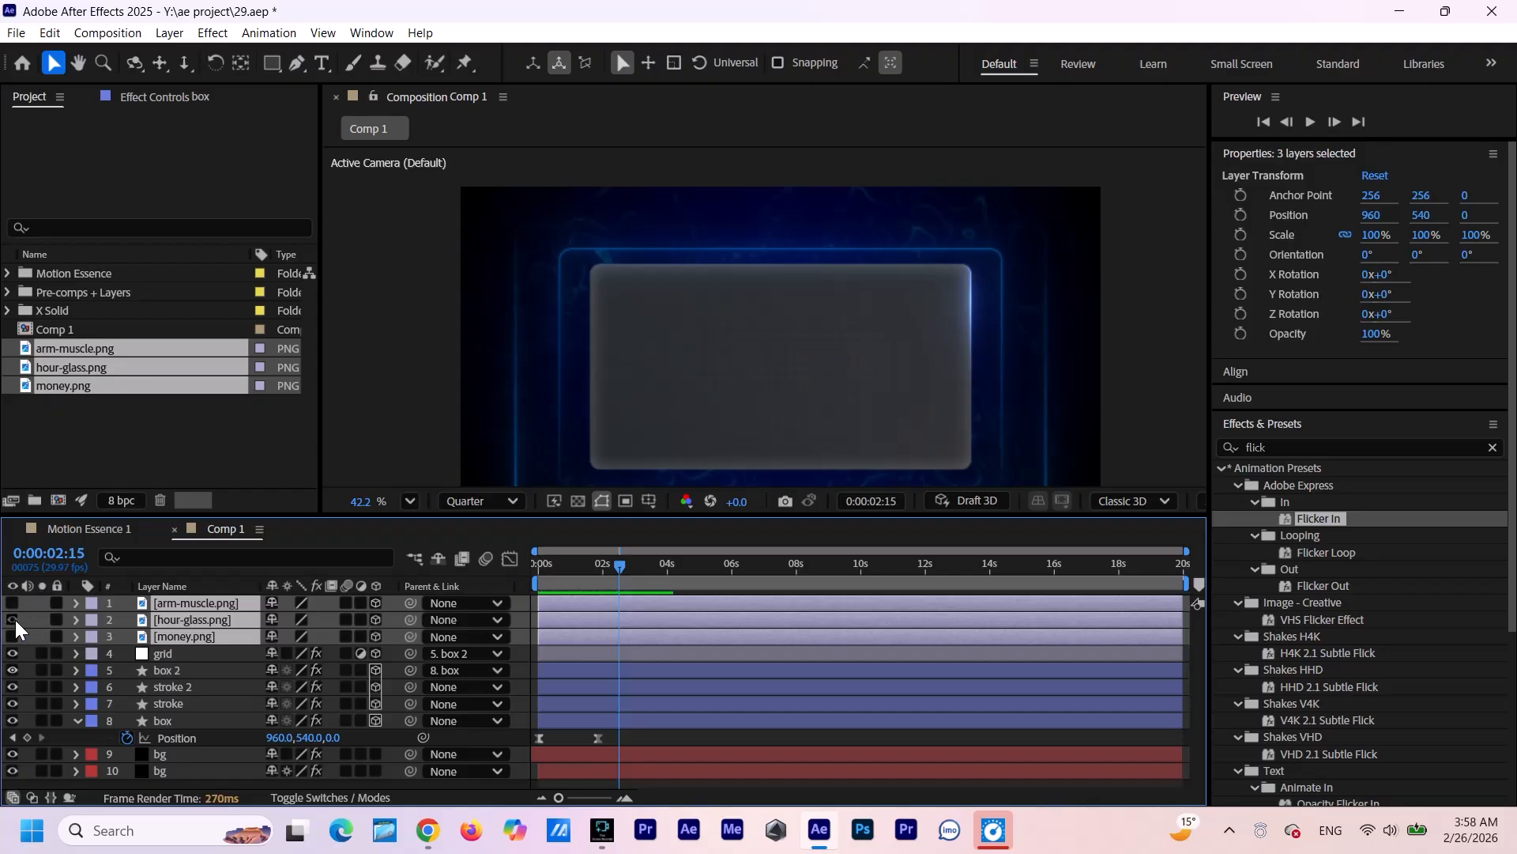
{"action": "key", "text": "ctrl+shift+a"}
Apply the 4-Color Gradient effect to the money.png layer.
{"action": "double_click", "coordinate": [1265, 277]}
{"action": "type", "text": "4-"}
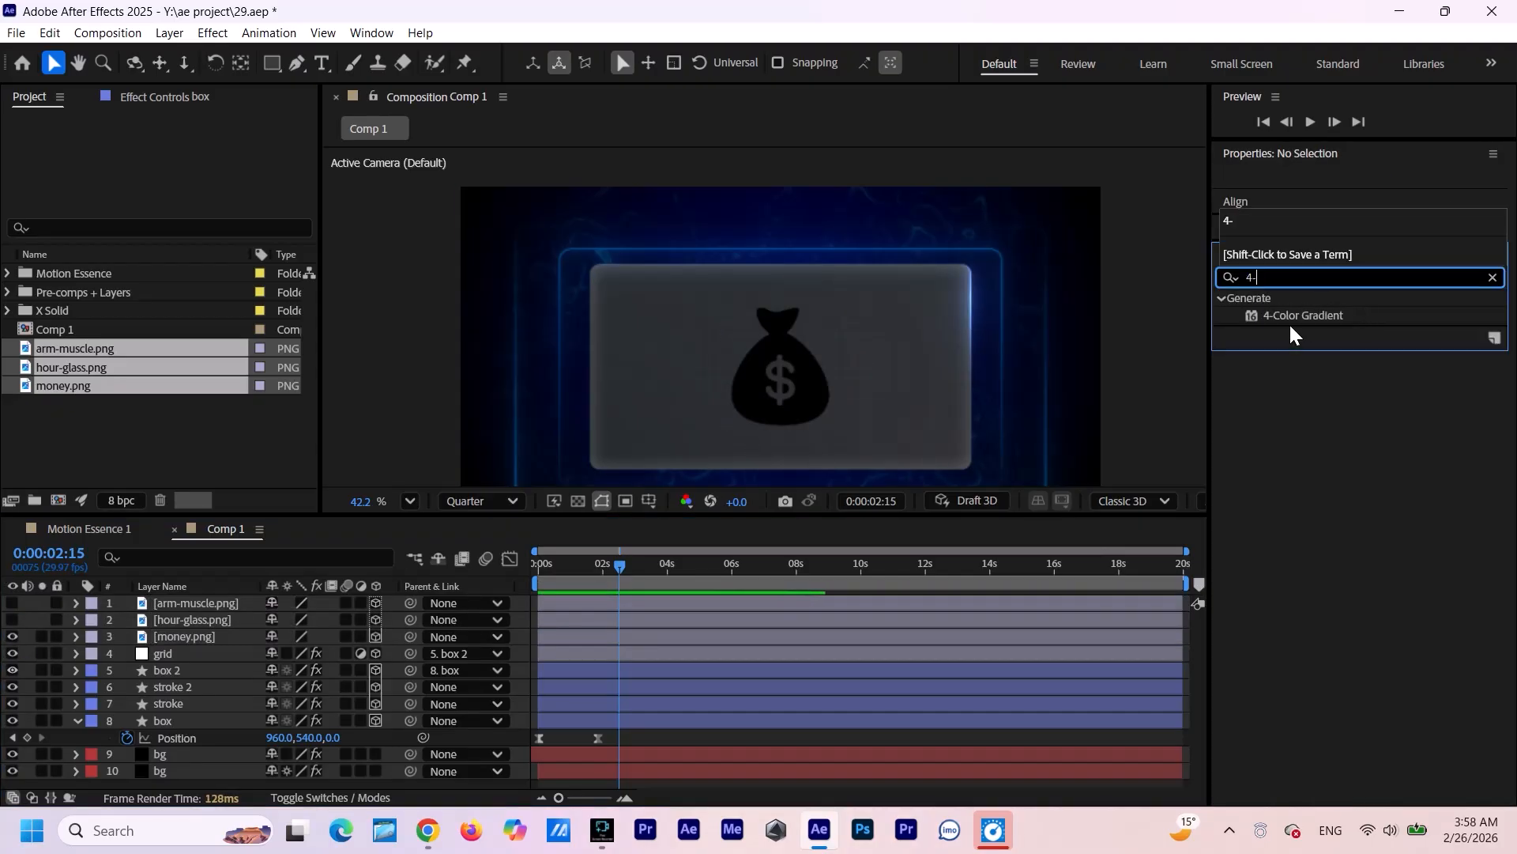
{"action": "left_click_drag", "start_coordinate": [1299, 315], "coordinate": [195, 644]}
{"action": "scroll", "coordinate": [863, 325], "scroll_direction": "up", "scroll_amount": 3}
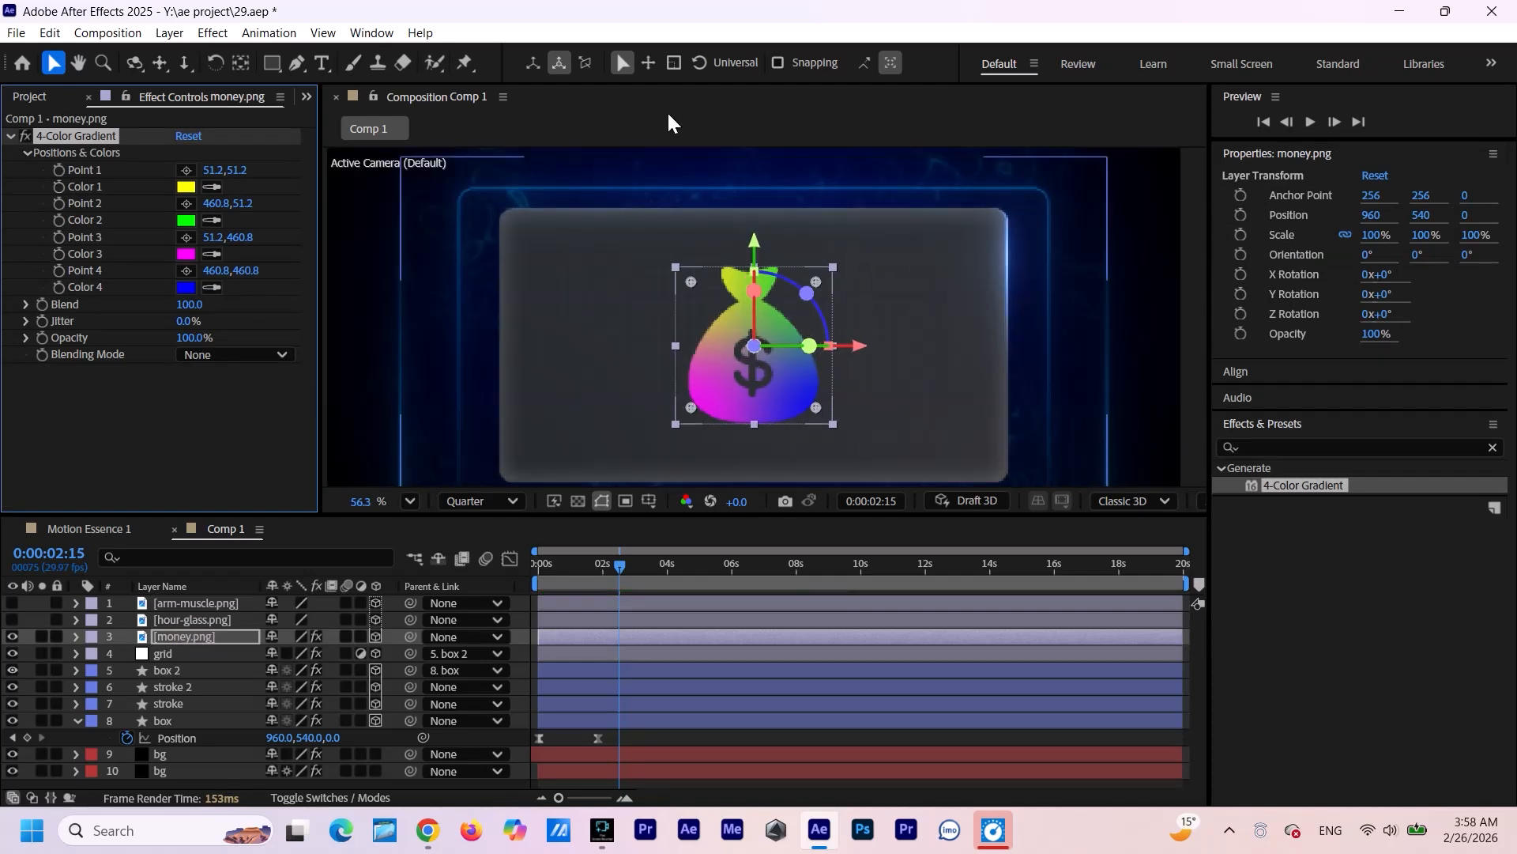
Set the money icon's gradient Color 1 to teal and Color 2 to dark teal 087A7E.
{"action": "left_click", "coordinate": [187, 187]}
{"action": "left_click", "coordinate": [383, 570]}
{"action": "left_click", "coordinate": [346, 543]}
{"action": "left_click", "coordinate": [529, 454]}
{"action": "left_click", "coordinate": [187, 221]}
{"action": "left_click_drag", "start_coordinate": [833, 261], "coordinate": [356, 467]}
{"action": "left_click", "coordinate": [330, 615]}
{"action": "left_click", "coordinate": [292, 617]}
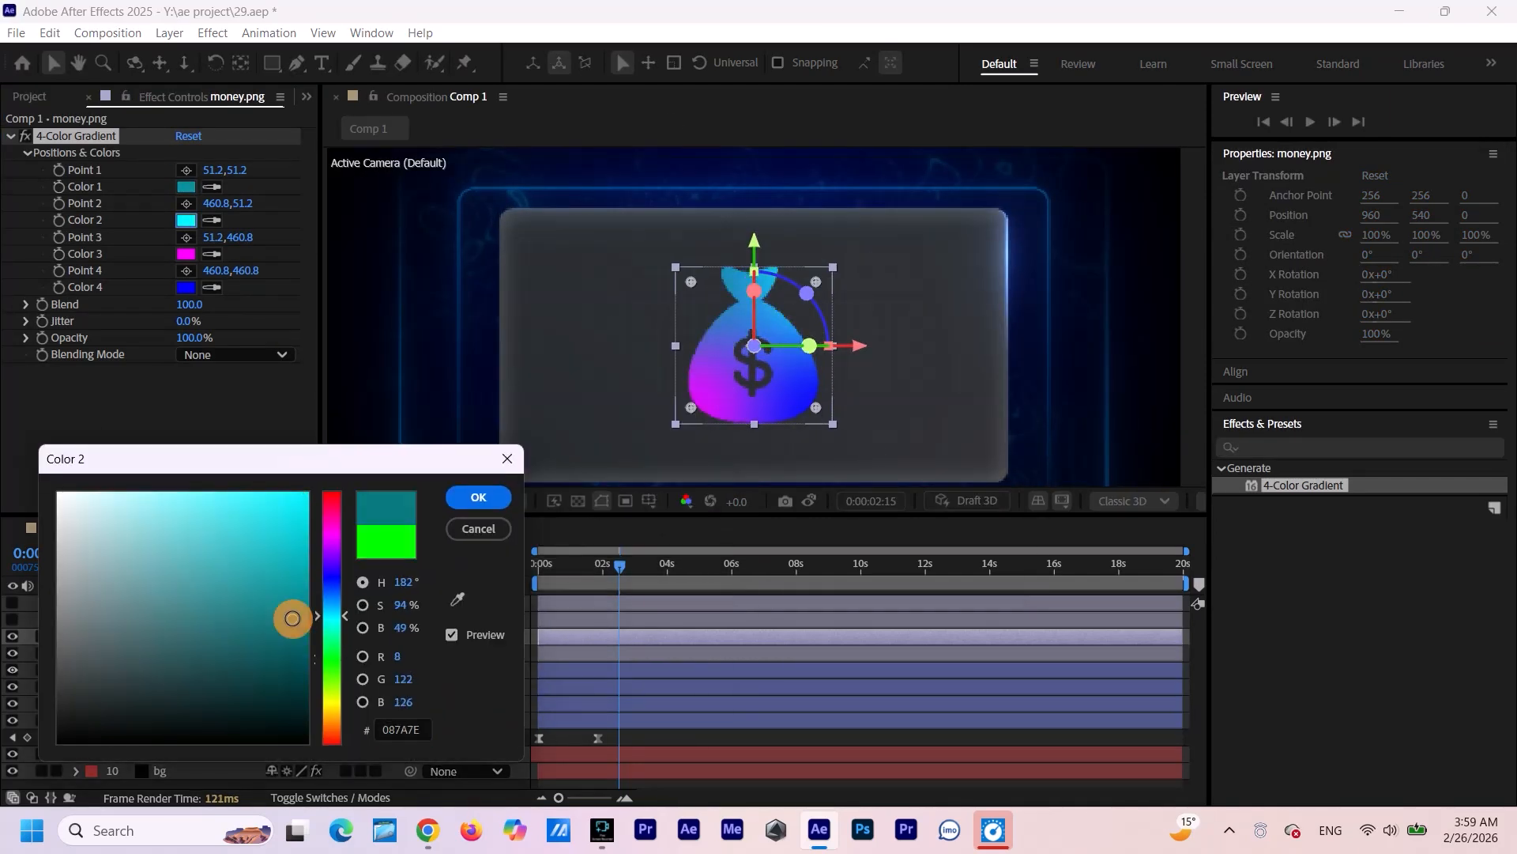
{"action": "left_click", "coordinate": [478, 497]}
Set the money icon's gradient Color 3 to a dark blue-teal and Color 4 to bright cyan.
{"action": "left_click", "coordinate": [186, 254]}
{"action": "left_click", "coordinate": [306, 581]}
{"action": "left_click", "coordinate": [504, 485]}
{"action": "left_click", "coordinate": [186, 288]}
{"action": "left_click_drag", "start_coordinate": [790, 256], "coordinate": [318, 508]}
{"action": "mouse_move", "coordinate": [340, 661]}
{"action": "left_mouse_down"}
{"action": "mouse_move", "coordinate": [529, 678]}
{"action": "mouse_move", "coordinate": [336, 663]}
{"action": "left_mouse_up"}
{"action": "left_click", "coordinate": [486, 545]}
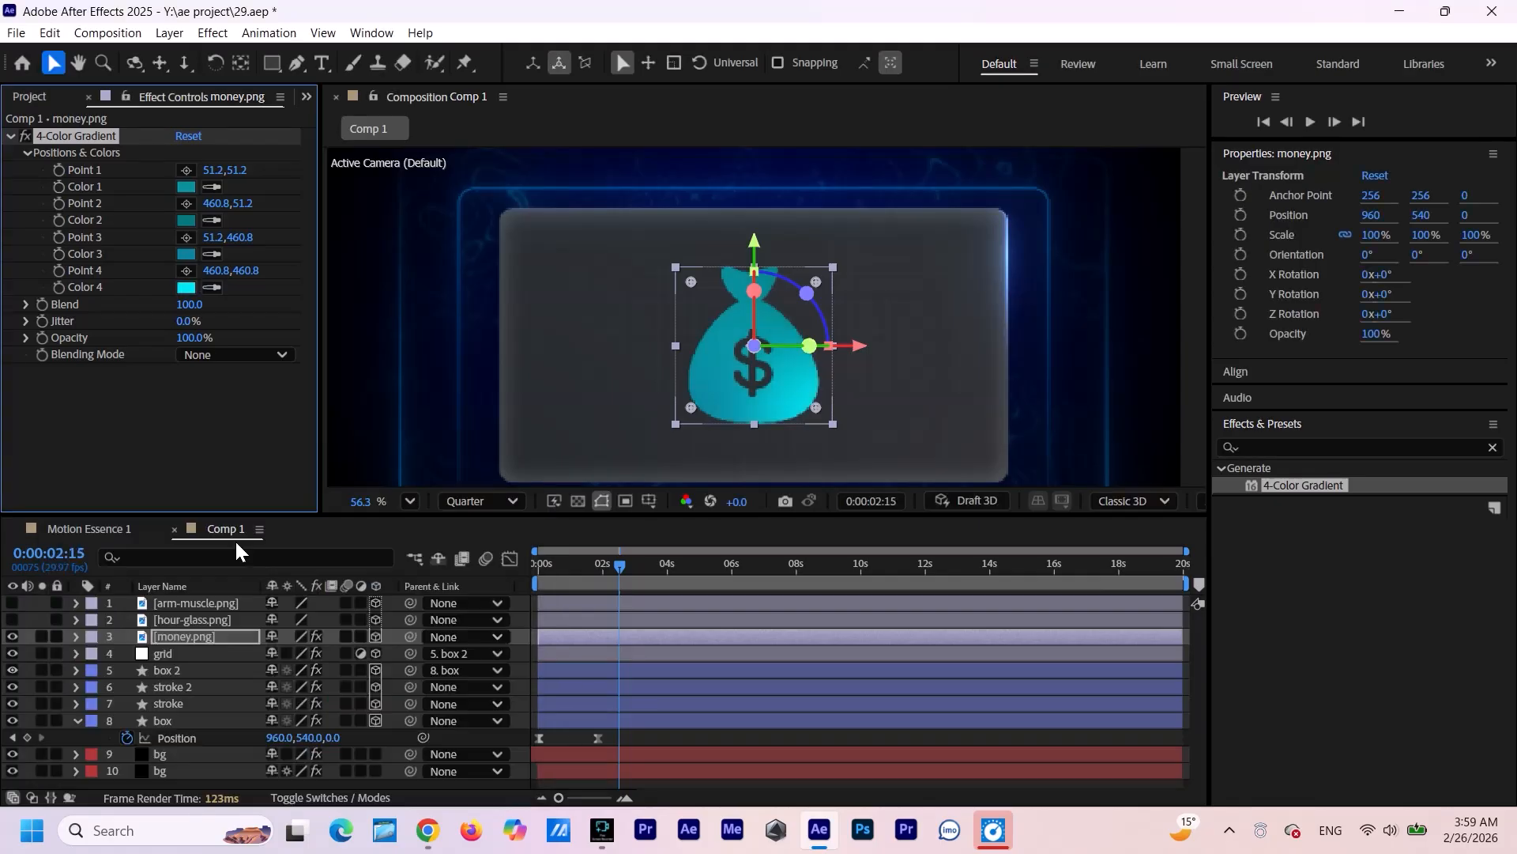
{"action": "scroll", "coordinate": [811, 406], "scroll_direction": "down", "scroll_amount": 2}
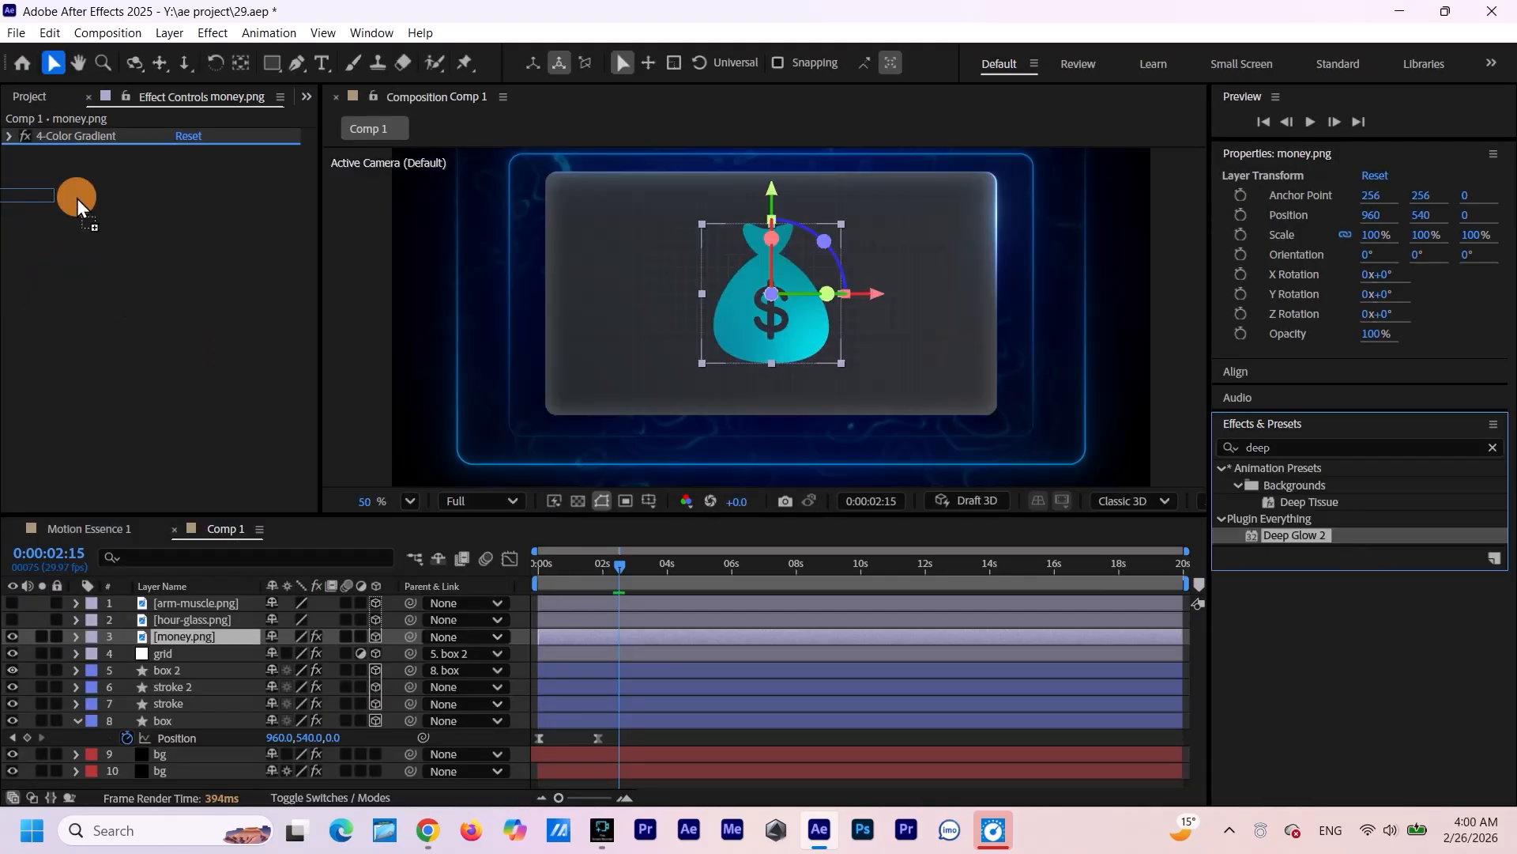
Apply Deep Glow 2 to the money icon with Radius 250 and Exposure 0.10, and add a Drop Shadow effect.
{"action": "left_click", "coordinate": [74, 196]}
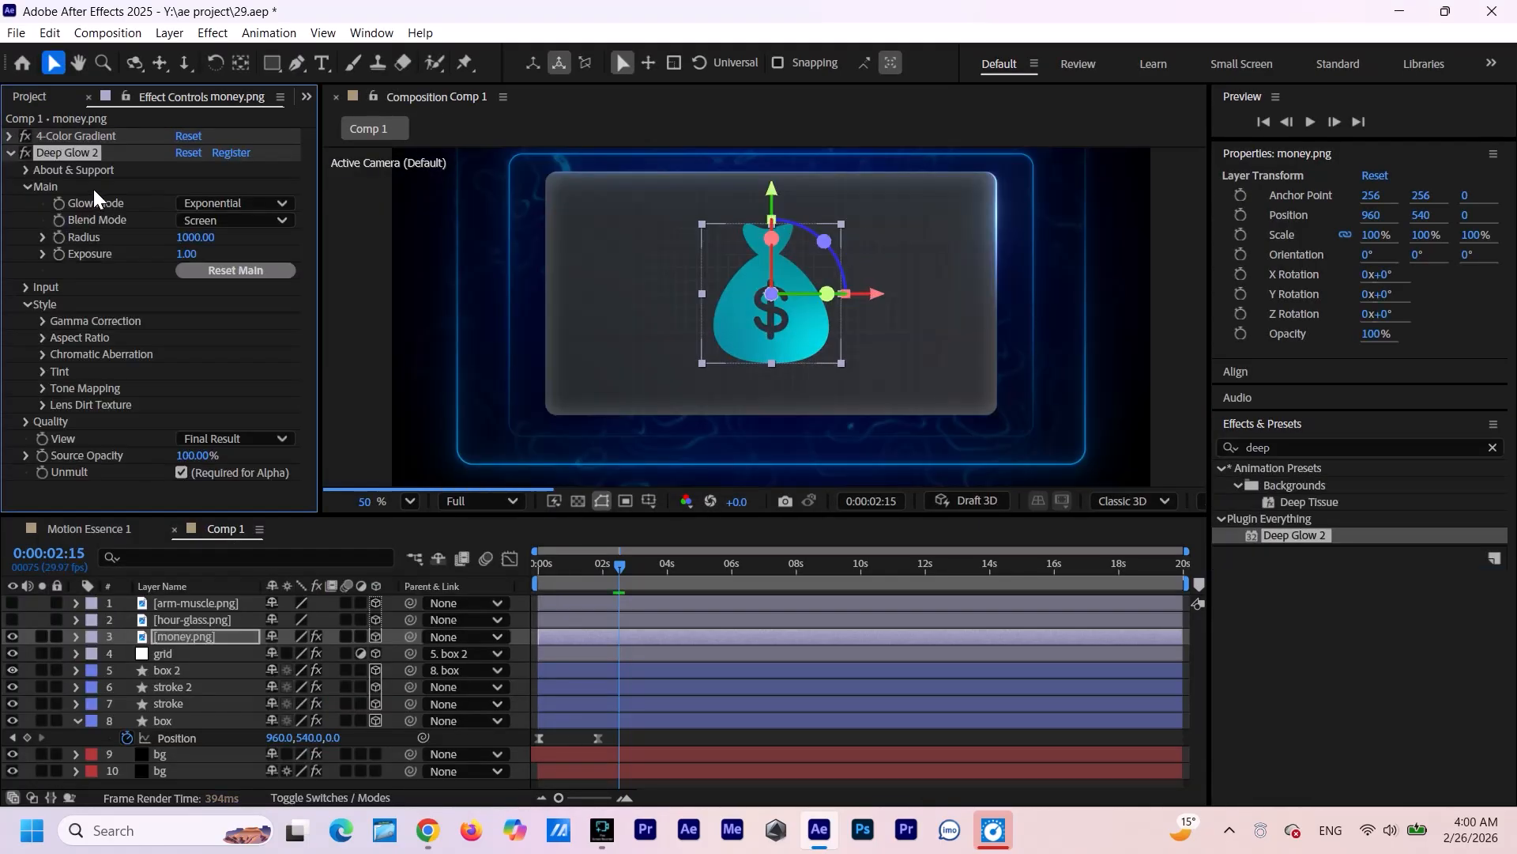
{"action": "left_click", "coordinate": [187, 254]}
{"action": "left_click", "coordinate": [241, 306]}
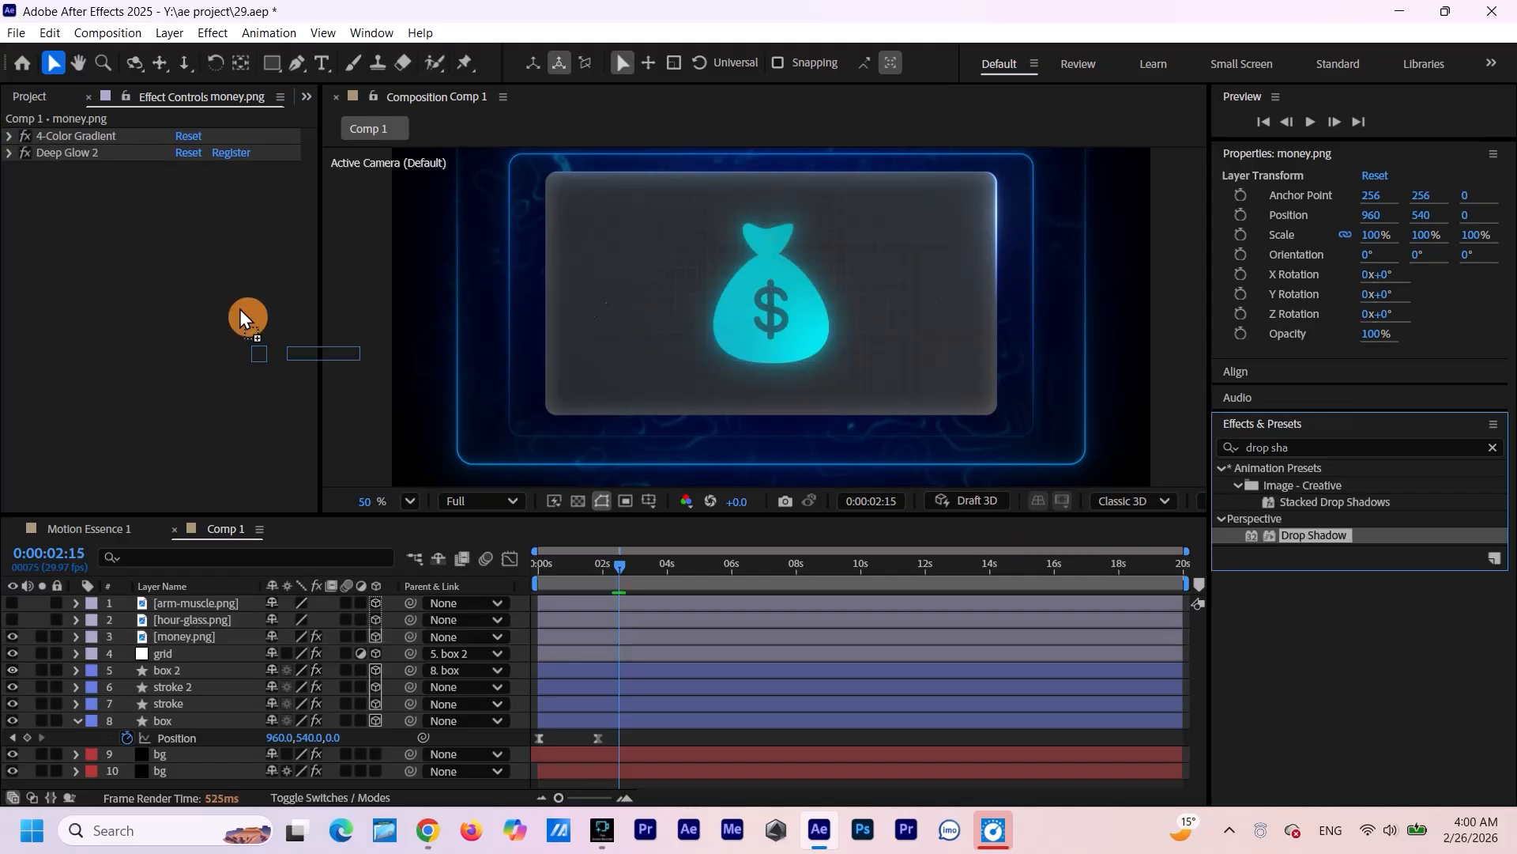
{"action": "left_click_drag", "start_coordinate": [239, 310], "coordinate": [66, 202]}
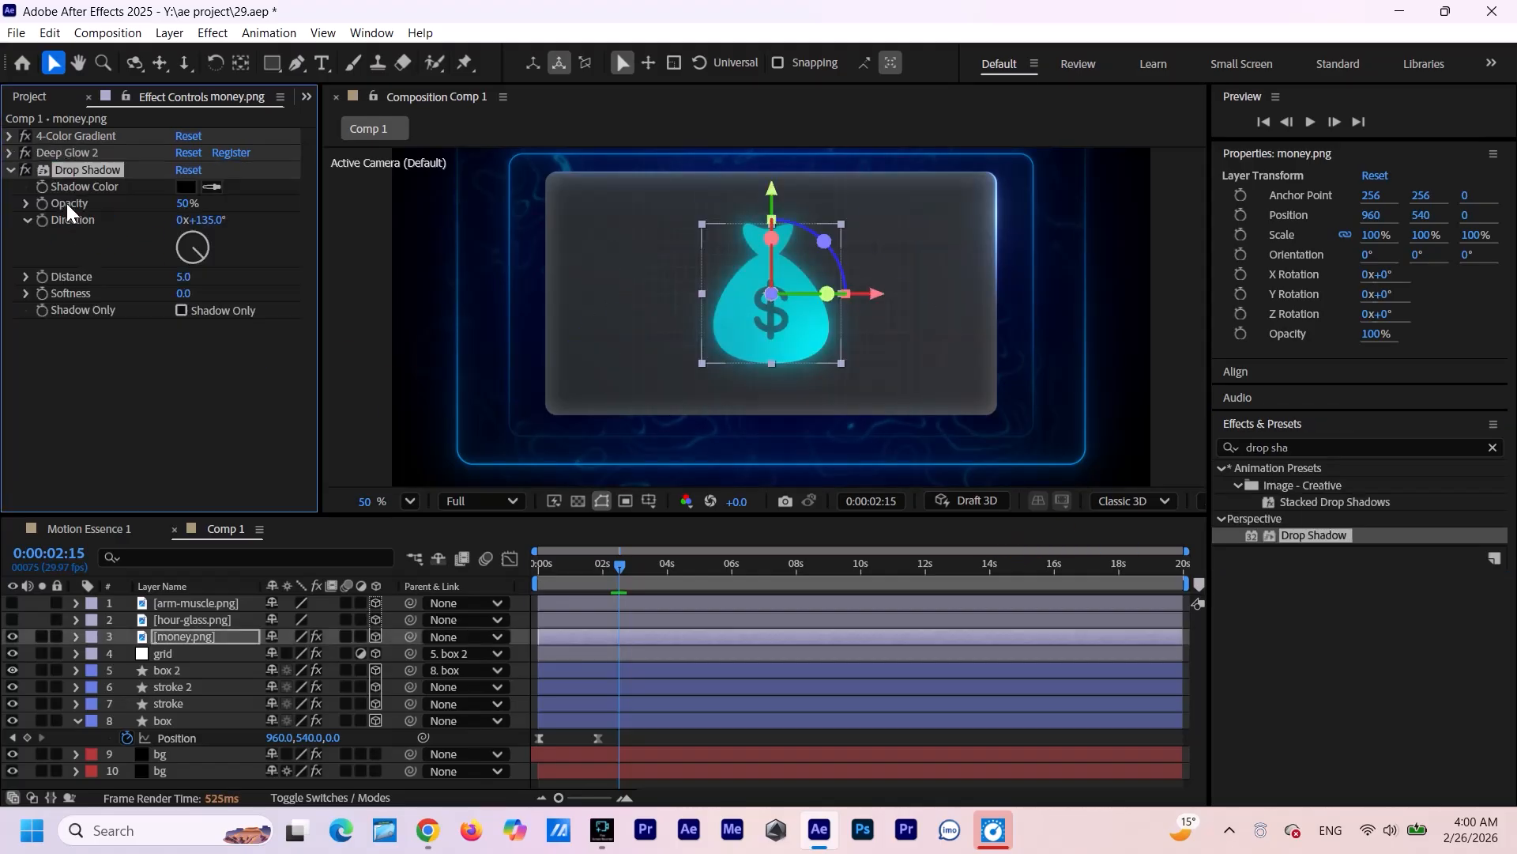
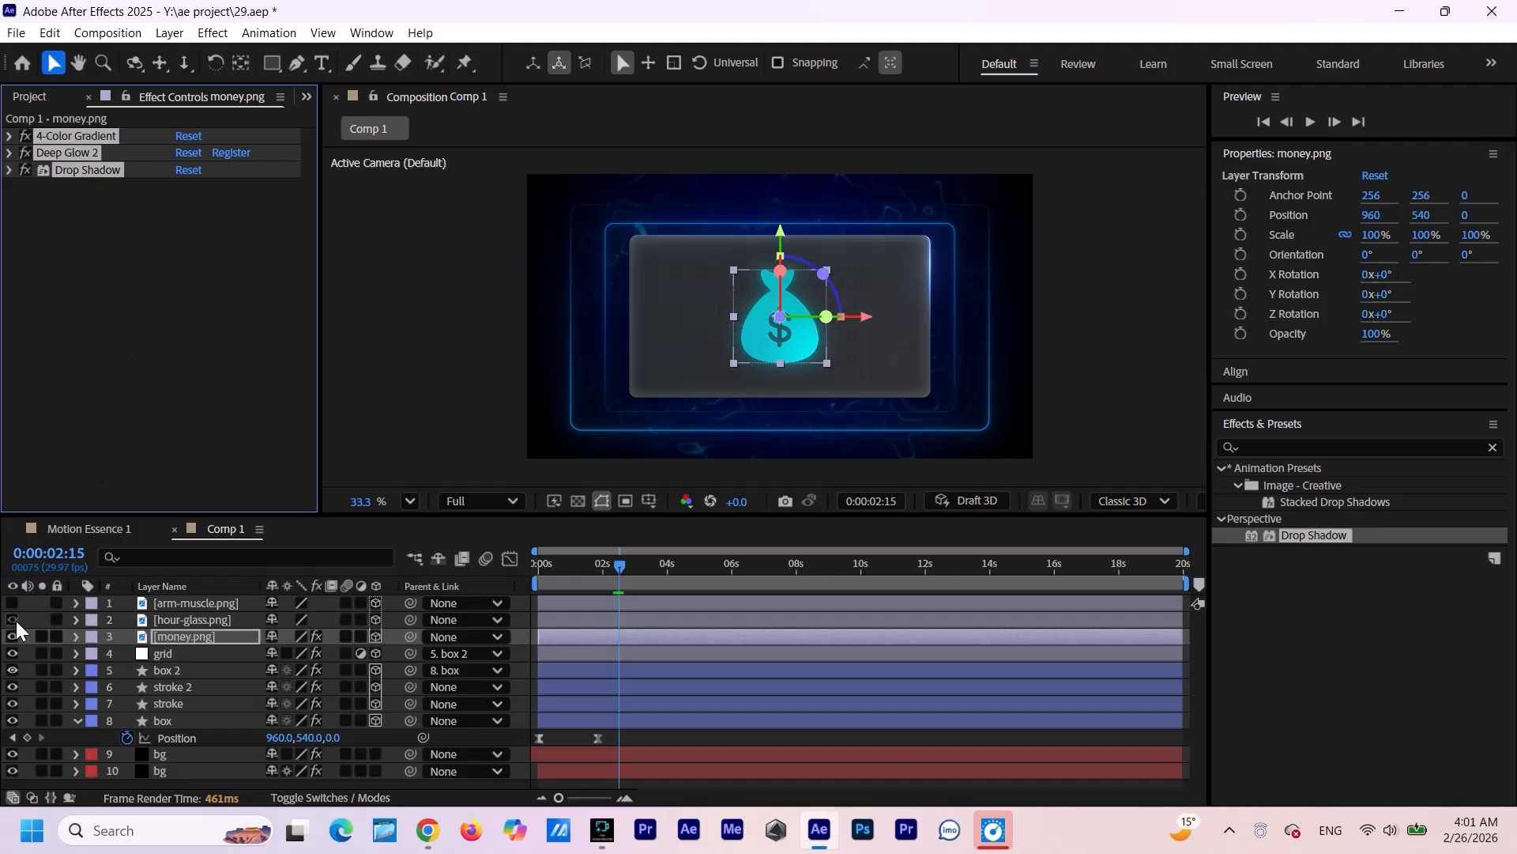
Show the hour-glass and arm-muscle layers and paste the money icon's gradient, glow and shadow effects onto both.
{"action": "left_click_drag", "start_coordinate": [14, 605], "coordinate": [12, 618]}
{"action": "left_click", "coordinate": [214, 621]}
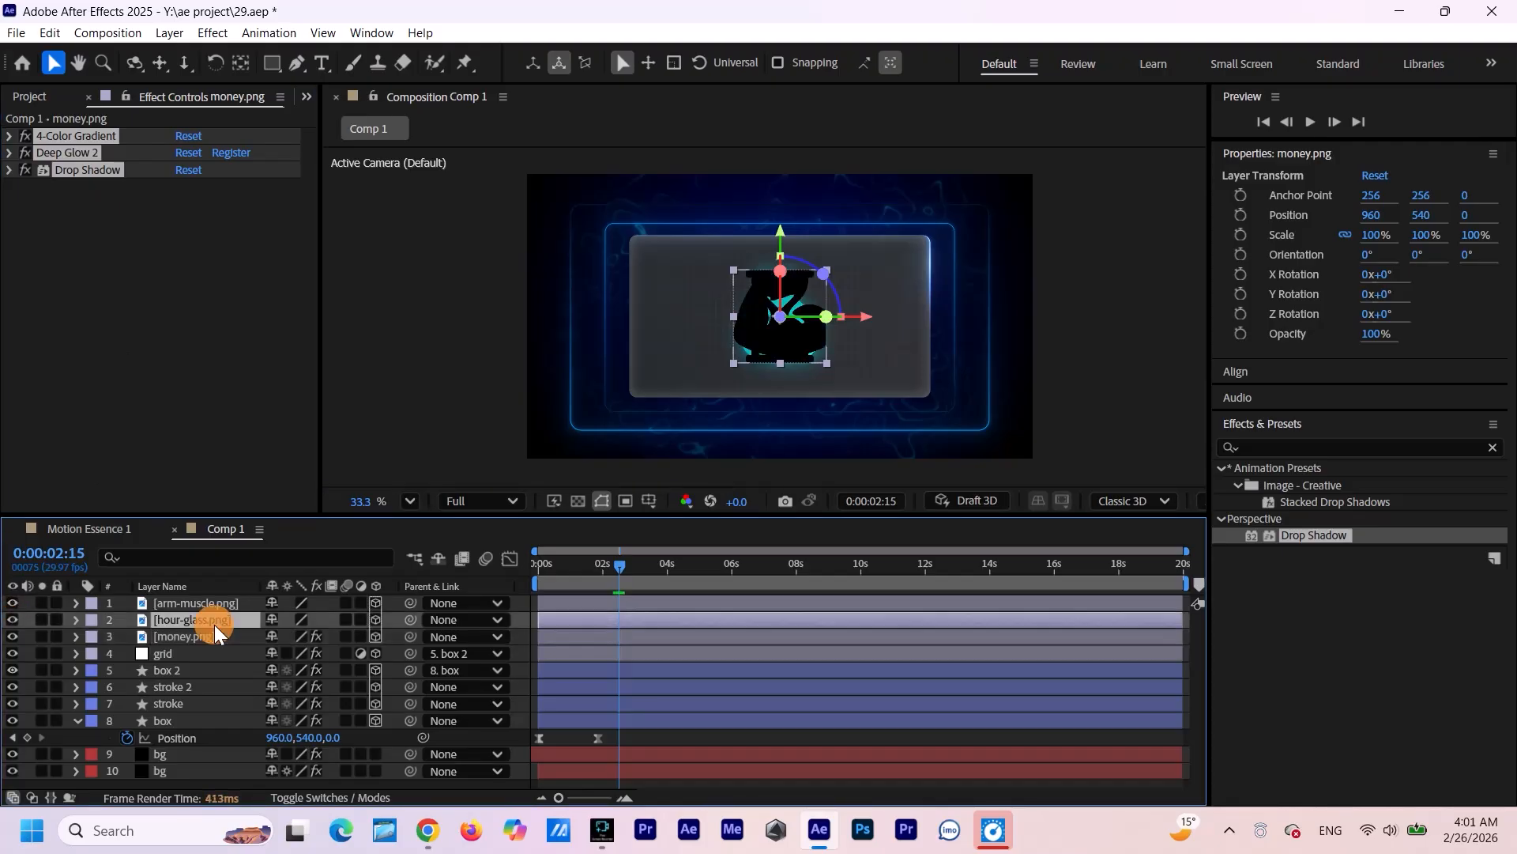
{"action": "left_click", "coordinate": [212, 608], "text": "shift"}
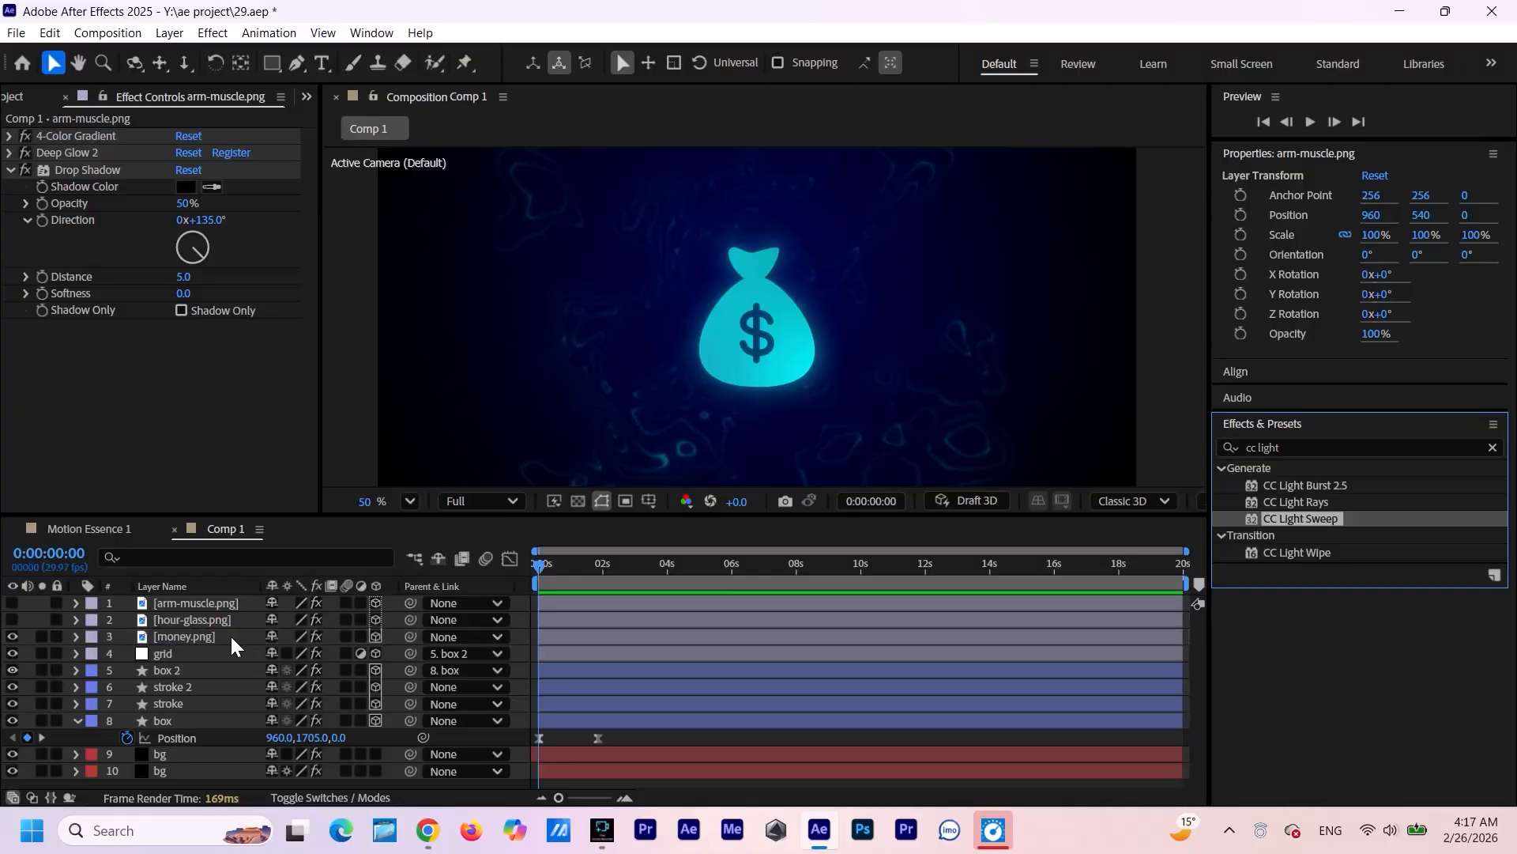
Apply CC Light Sweep to the money icon and place its Center on the dollar sign at about 250, 329.
{"action": "left_click_drag", "start_coordinate": [1300, 518], "coordinate": [757, 324]}
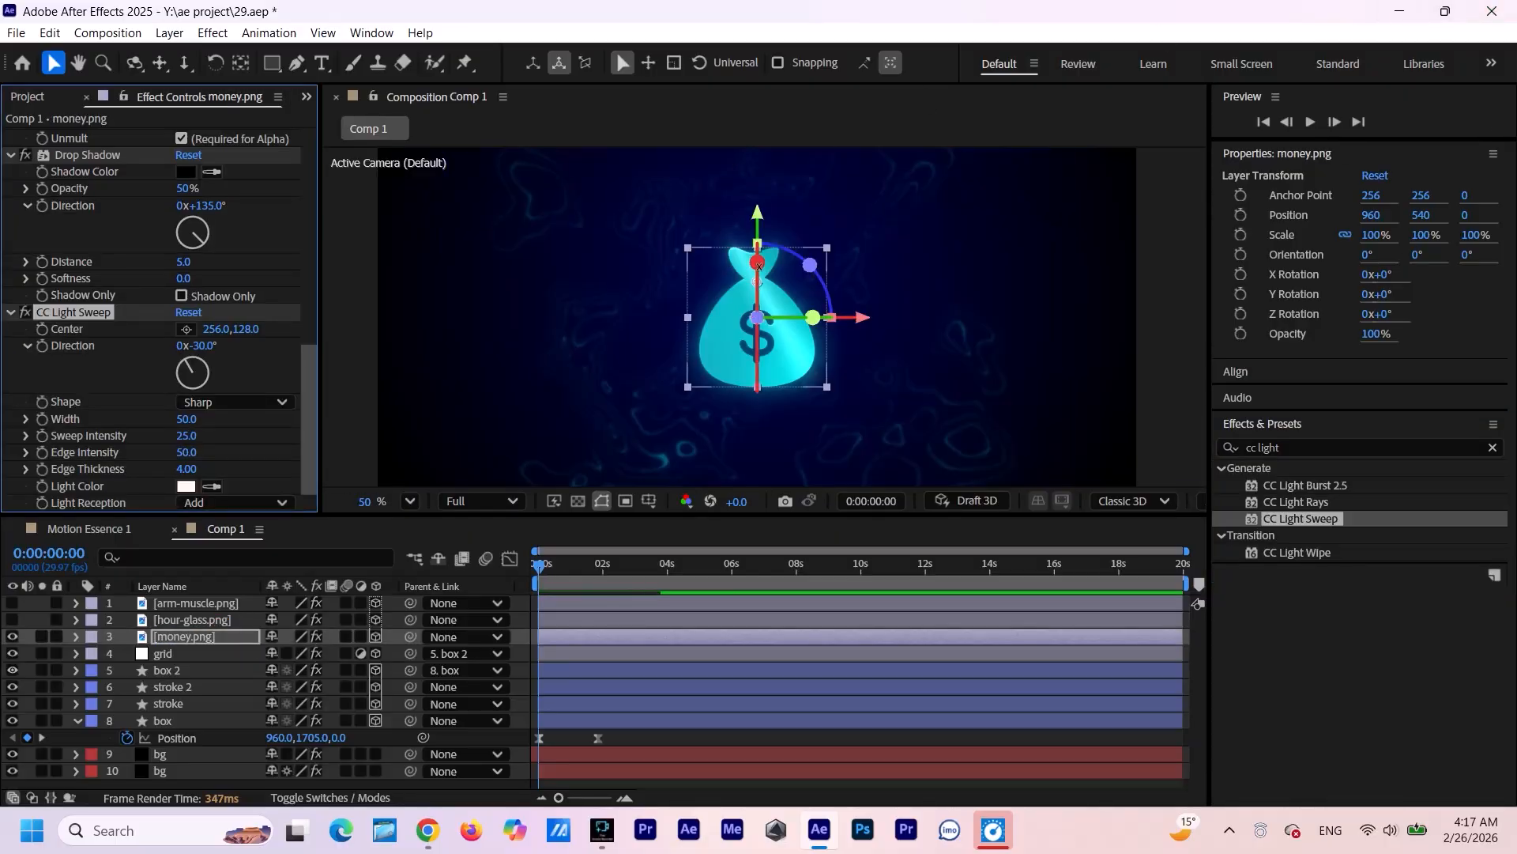
{"action": "scroll", "coordinate": [889, 286], "scroll_direction": "up", "scroll_amount": 3}
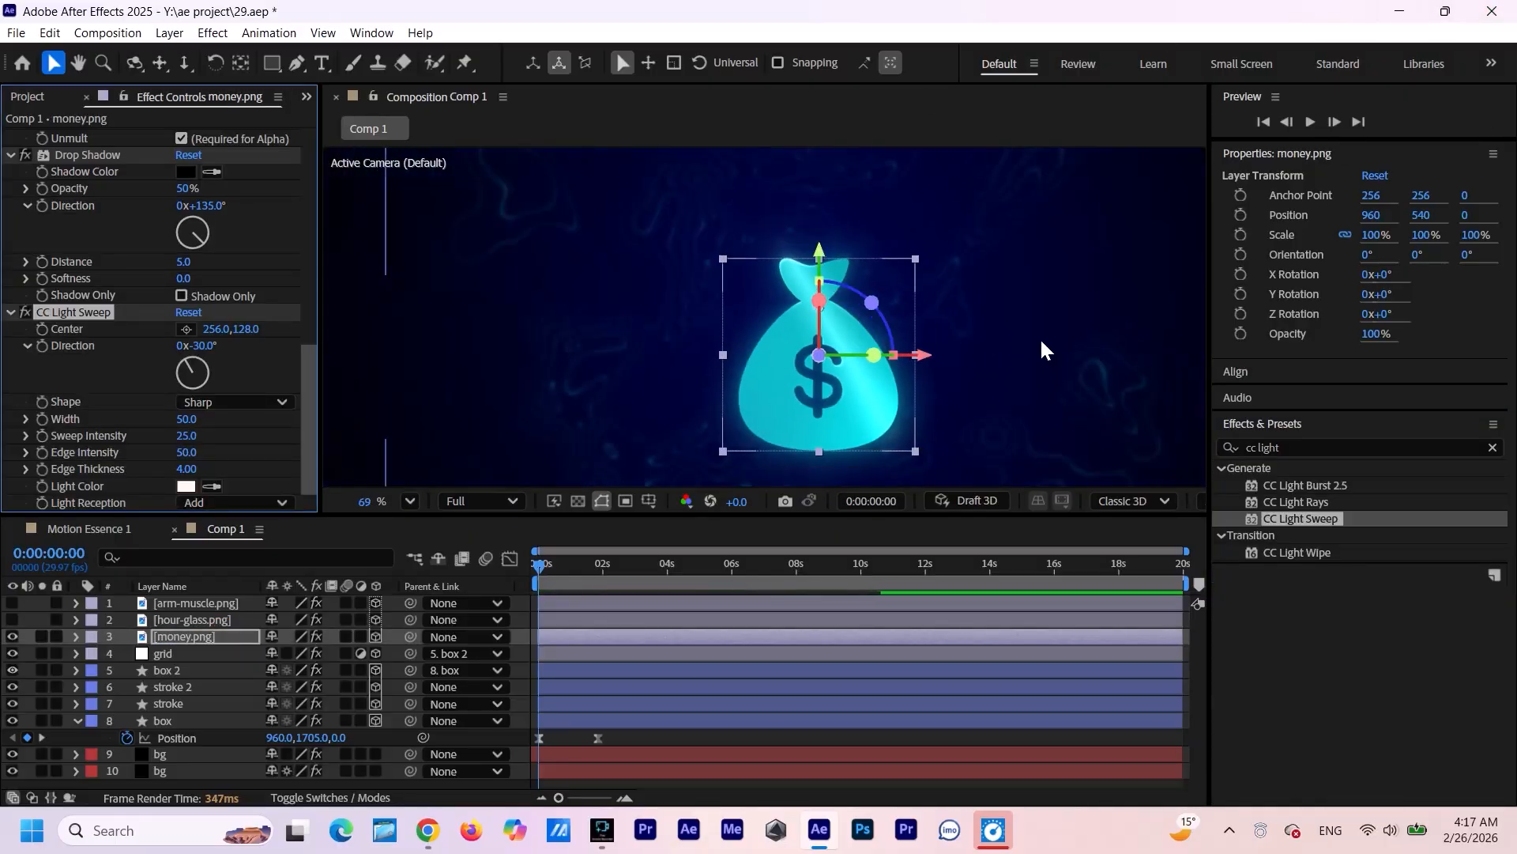
{"action": "left_click_drag", "start_coordinate": [1042, 341], "coordinate": [1034, 324]}
{"action": "scroll", "coordinate": [1035, 323], "scroll_direction": "up", "scroll_amount": 1}
{"action": "left_click", "coordinate": [187, 329]}
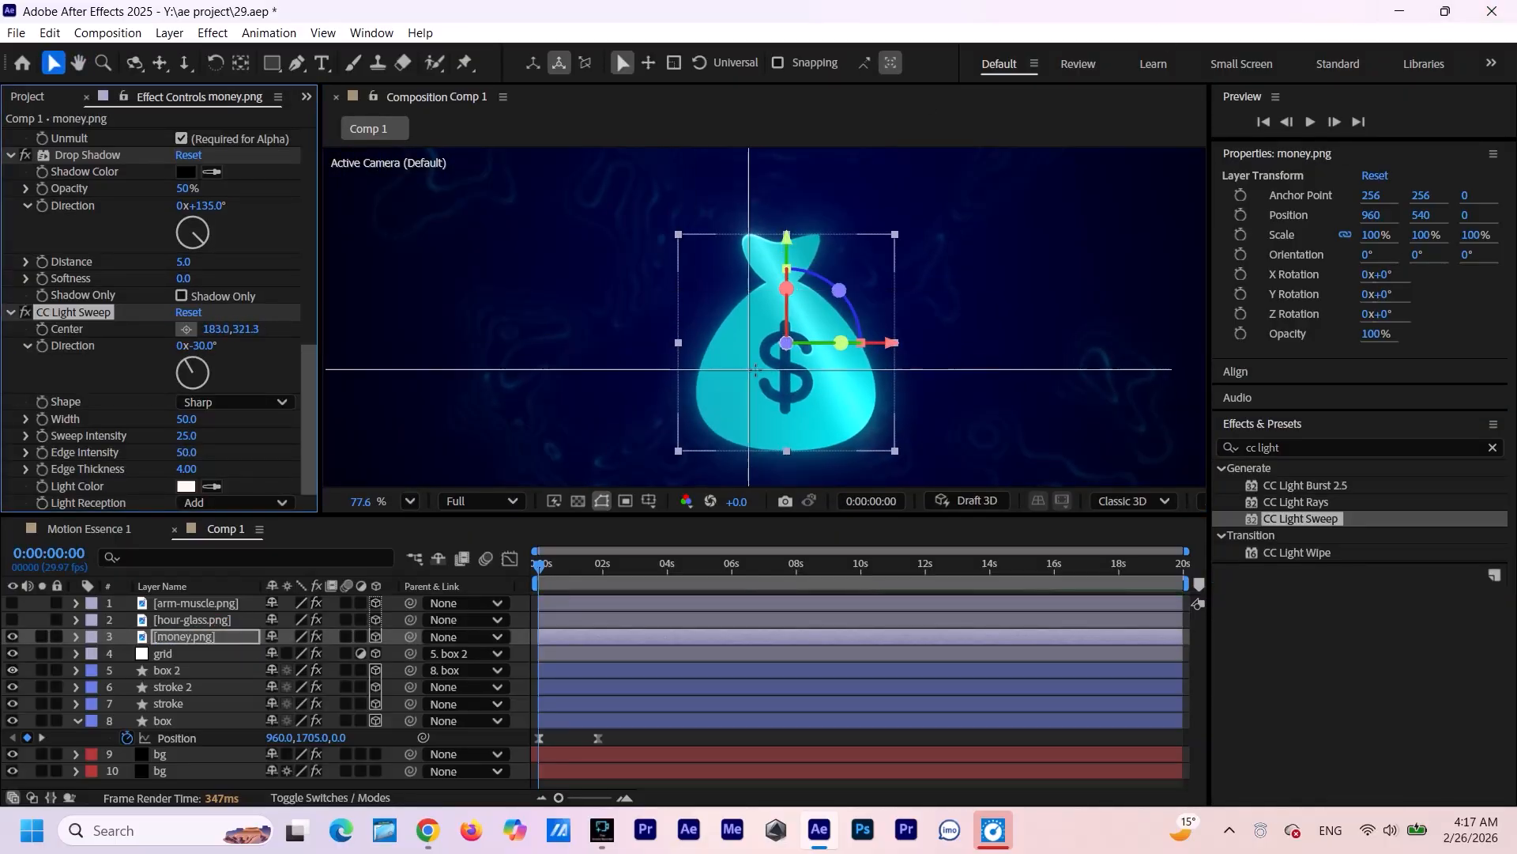
{"action": "left_click", "coordinate": [785, 373]}
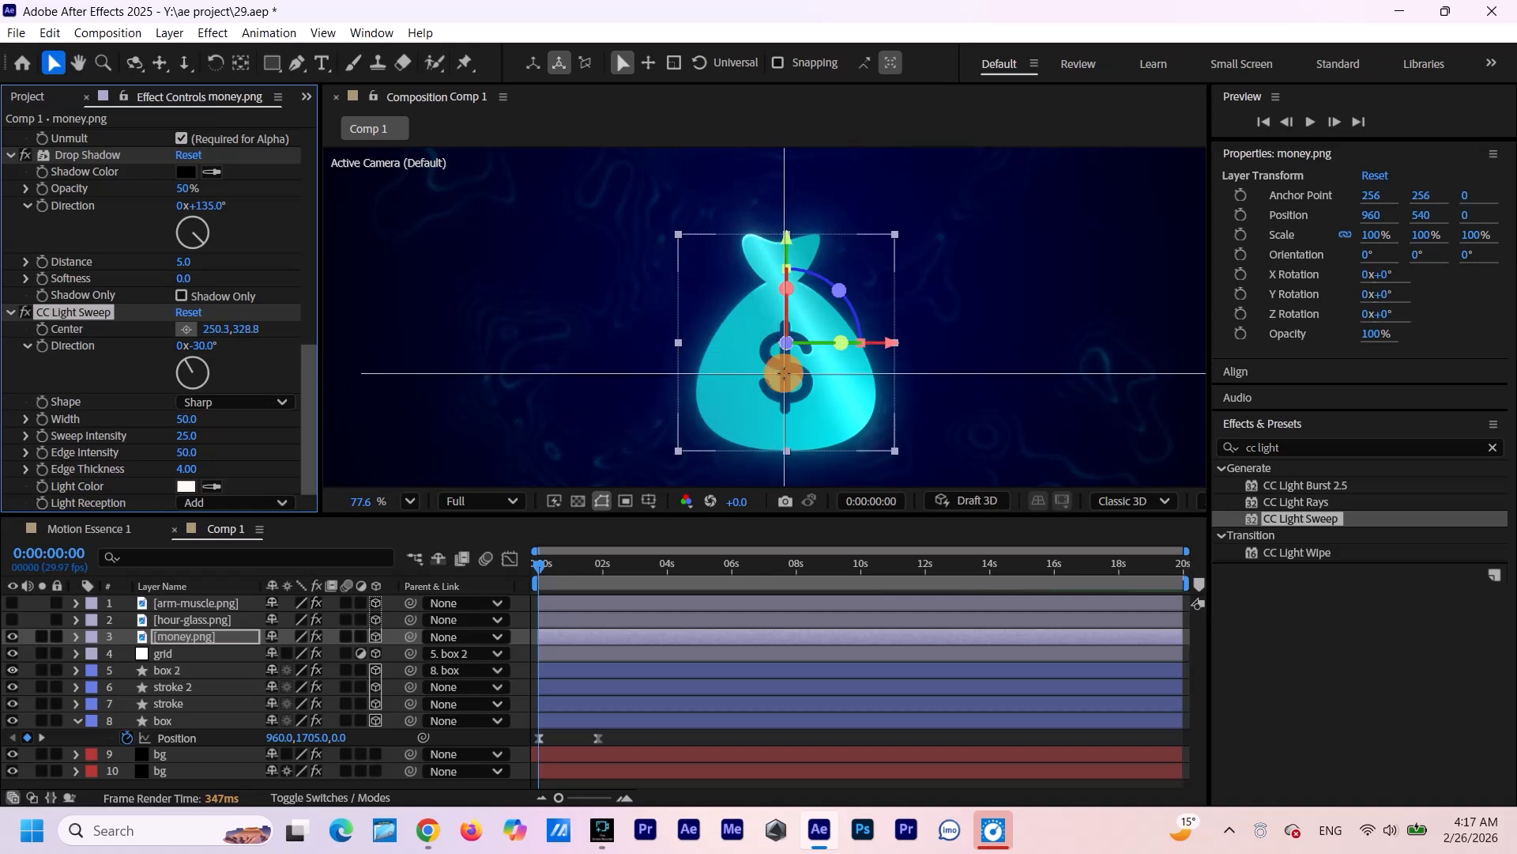
Set the money icon's CC Light Sweep to Width 201, Sweep Intensity 0, Edge Intensity 139 and Edge Thickness 3.20.
{"action": "left_click_drag", "start_coordinate": [189, 419], "coordinate": [103, 450]}
{"action": "left_click_drag", "start_coordinate": [186, 419], "coordinate": [273, 433]}
{"action": "left_click_drag", "start_coordinate": [187, 452], "coordinate": [238, 459]}
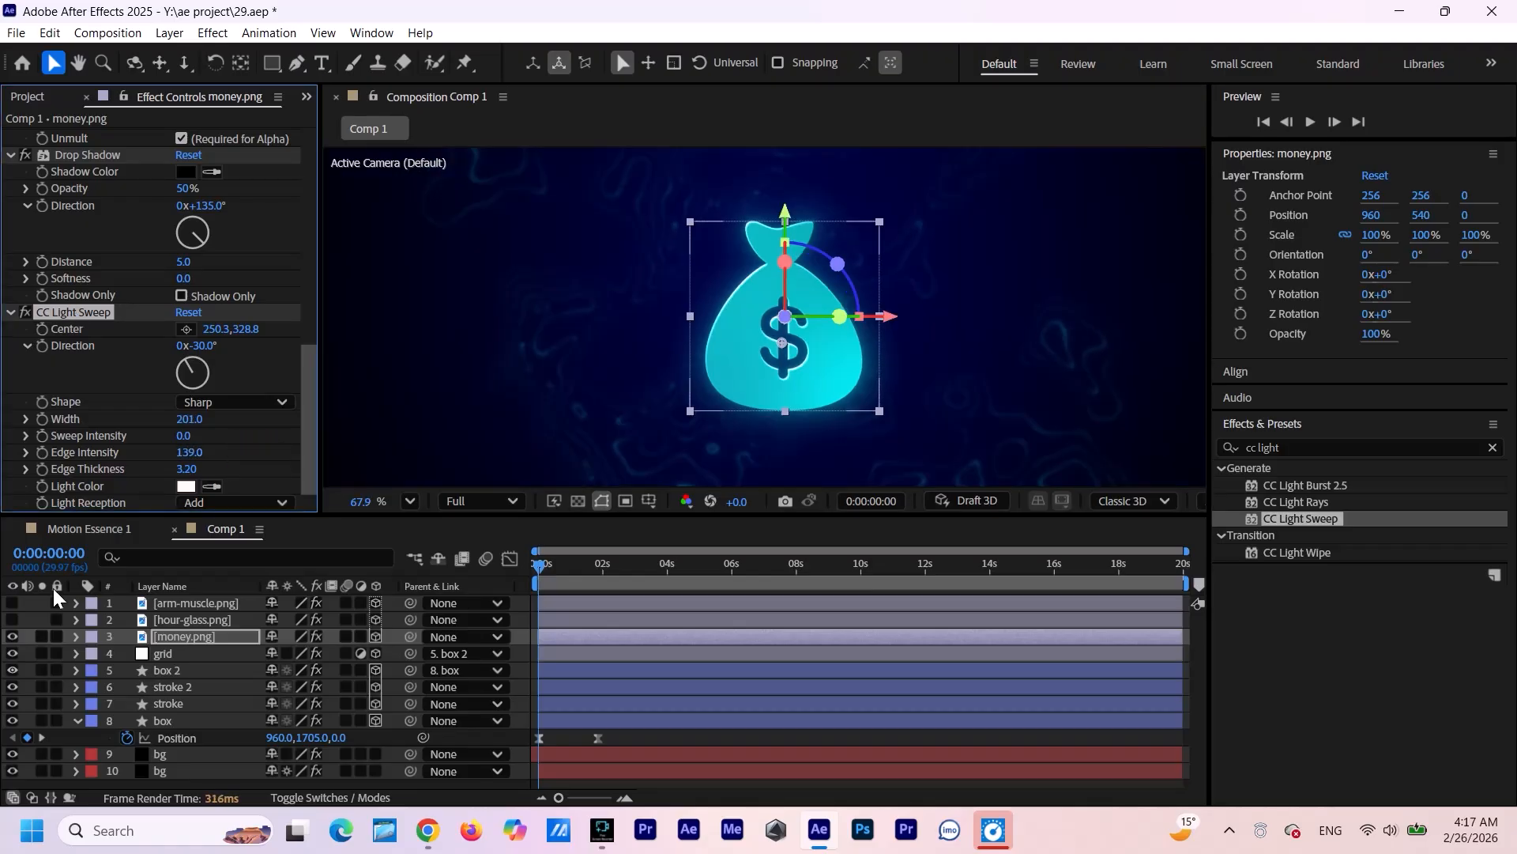
Show the hour-glass and arm-muscle layers and scale all three icon layers to 30%.
{"action": "left_click", "coordinate": [11, 619]}
{"action": "left_click", "coordinate": [12, 603]}
{"action": "left_click", "coordinate": [207, 618]}
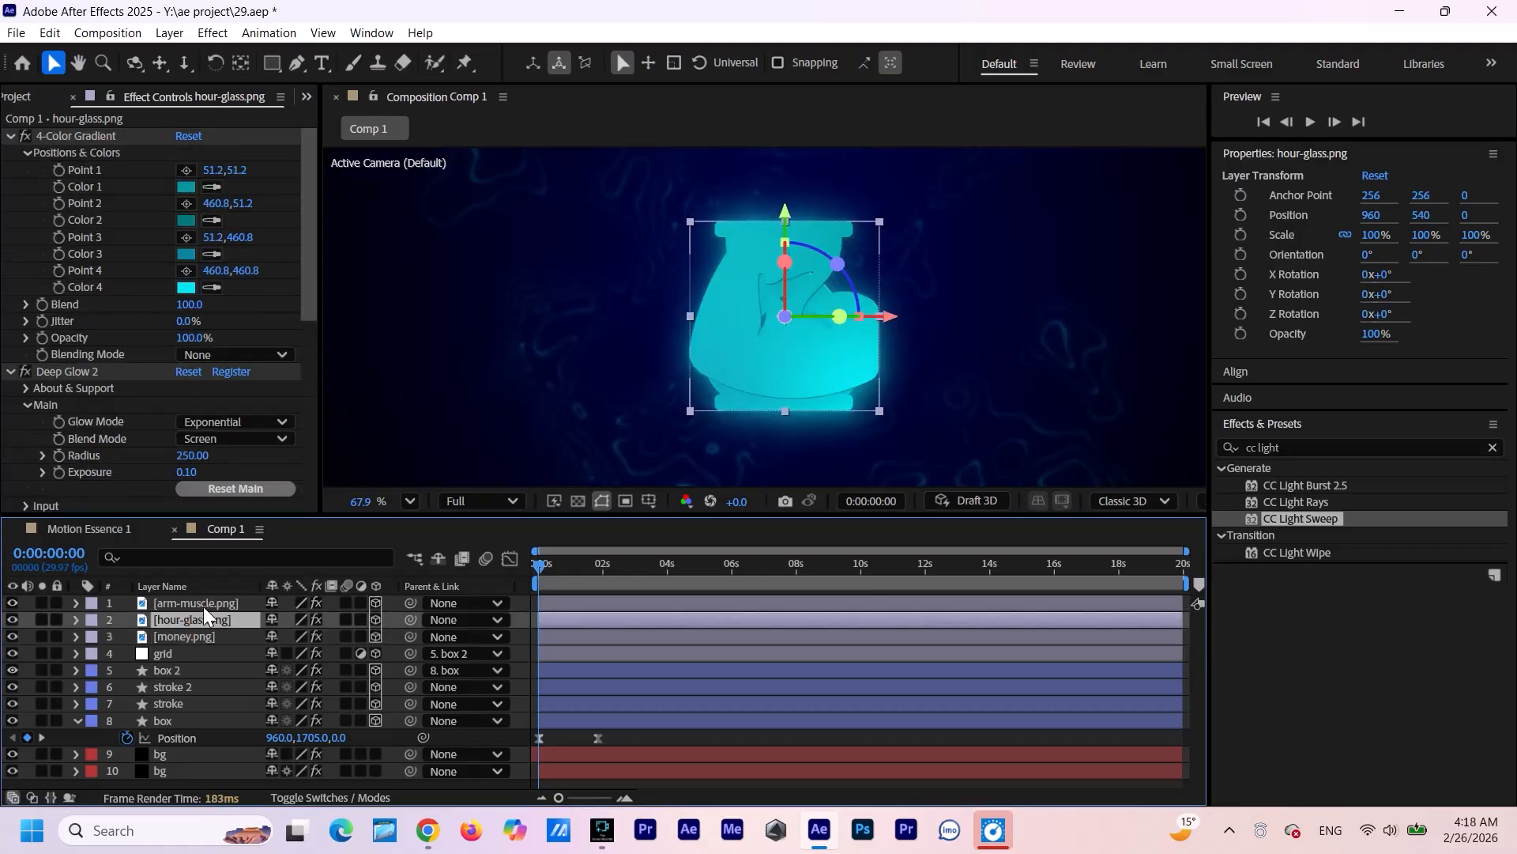
{"action": "left_click", "coordinate": [203, 606], "text": "ctrl"}
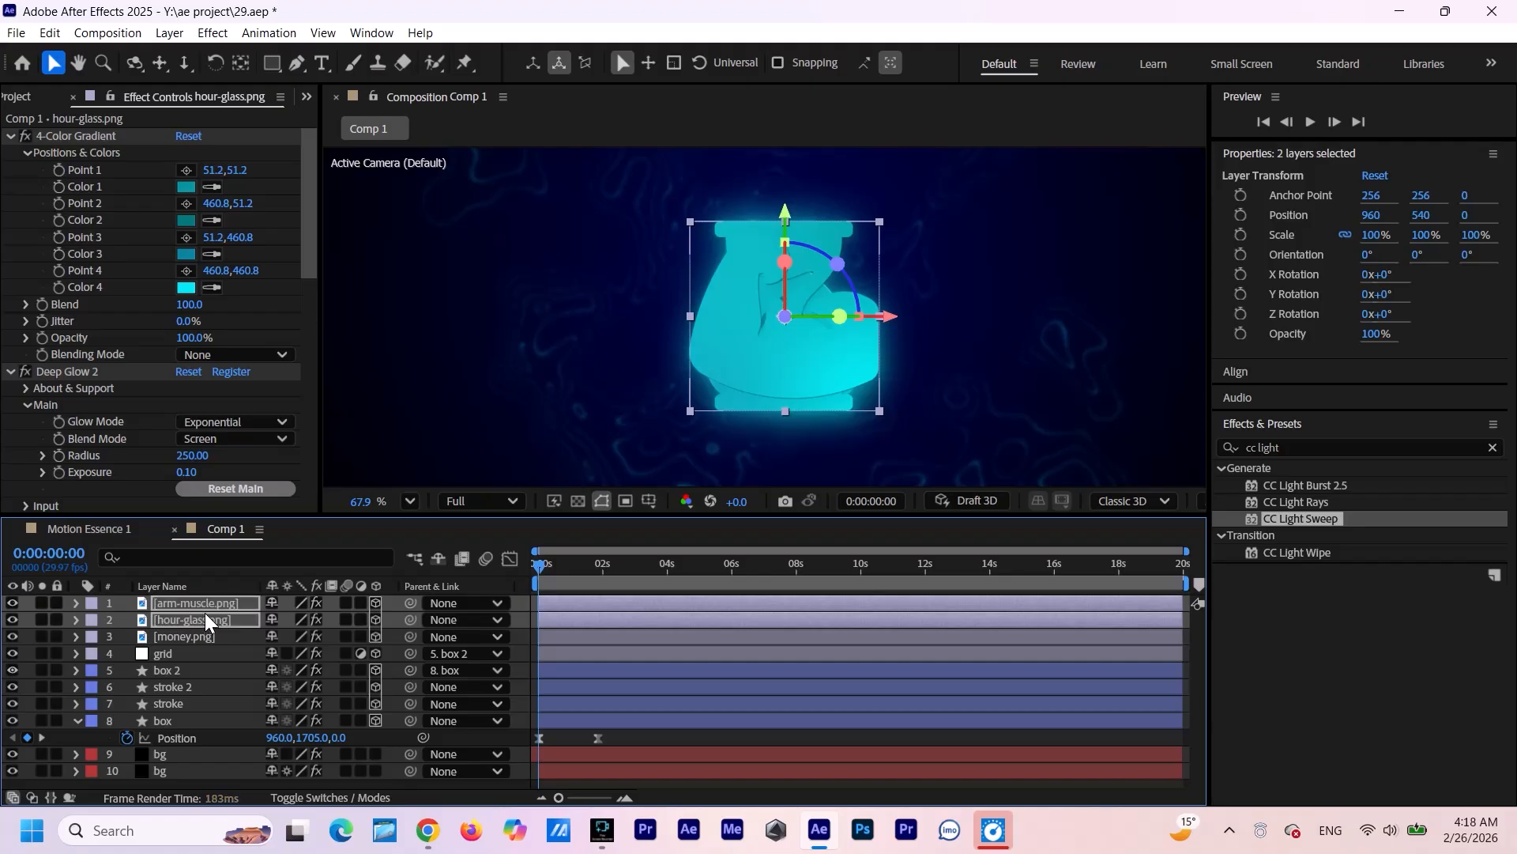
{"action": "left_click", "coordinate": [184, 636], "text": "ctrl"}
{"action": "left_click_drag", "start_coordinate": [539, 564], "coordinate": [709, 564]}
{"action": "key", "text": "shift+slash"}
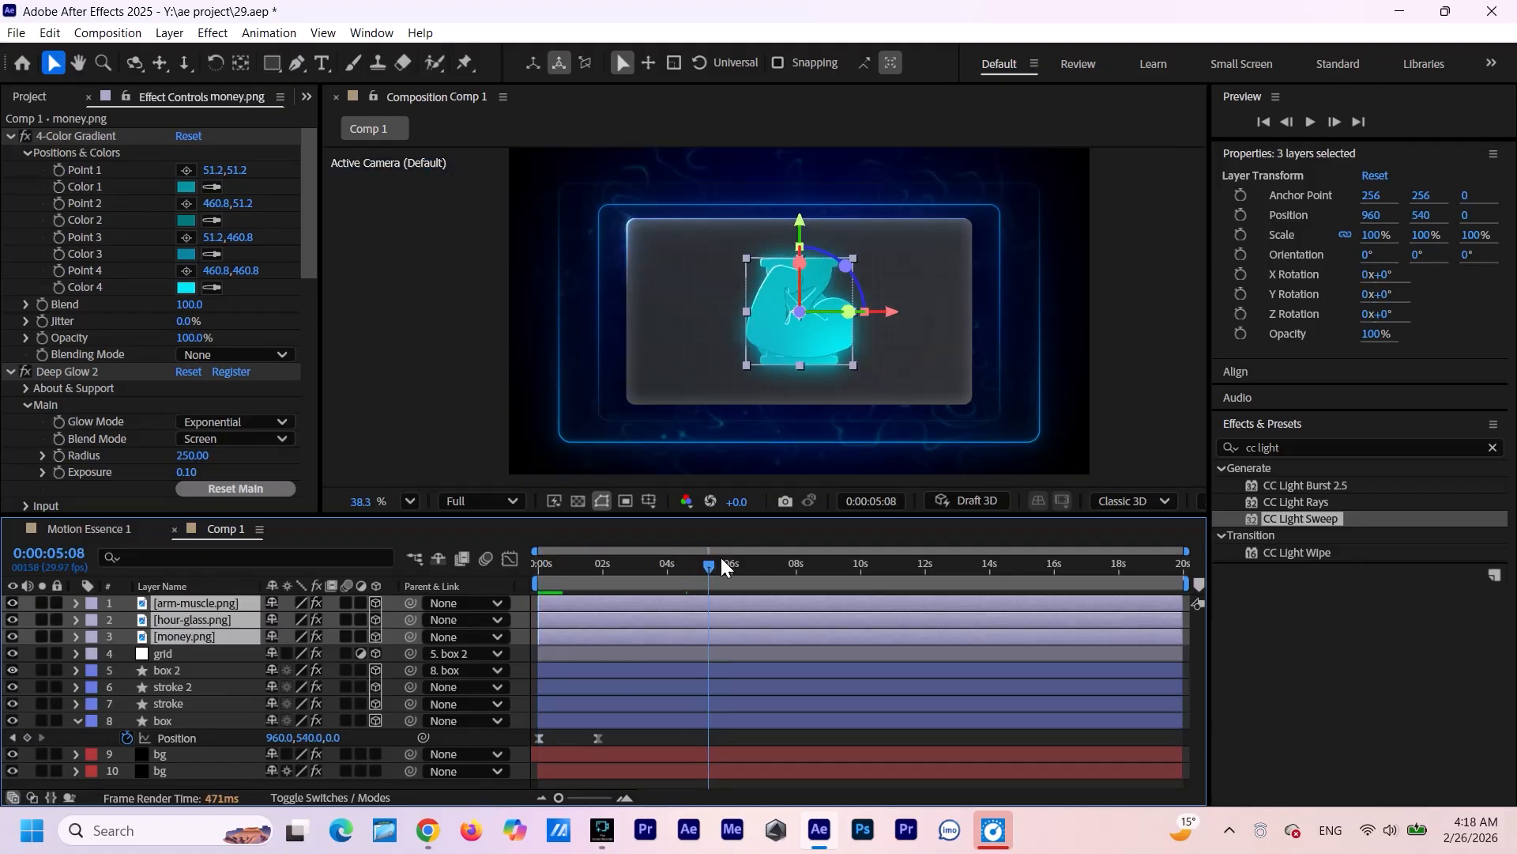
{"action": "key", "text": "s"}
{"action": "left_click", "coordinate": [294, 654]}
{"action": "type", "text": "30"}
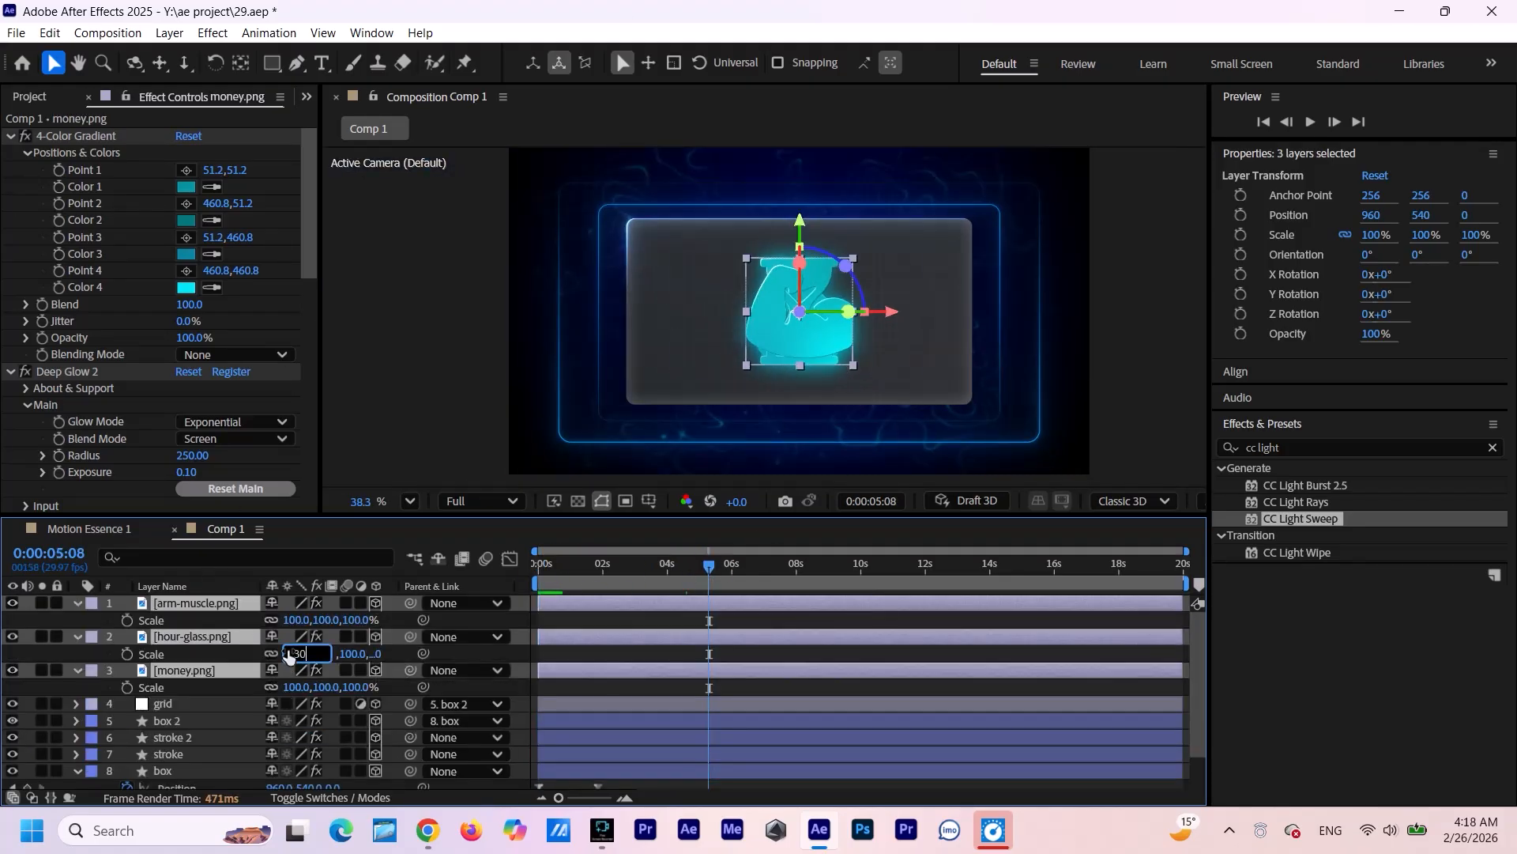
{"action": "key", "text": "Return"}
Start the three icon layers at 0:00:03:00 and fade their Opacity from 0% there to 100% at about 0:00:04:08.
{"action": "left_click_drag", "start_coordinate": [665, 632], "coordinate": [755, 637]}
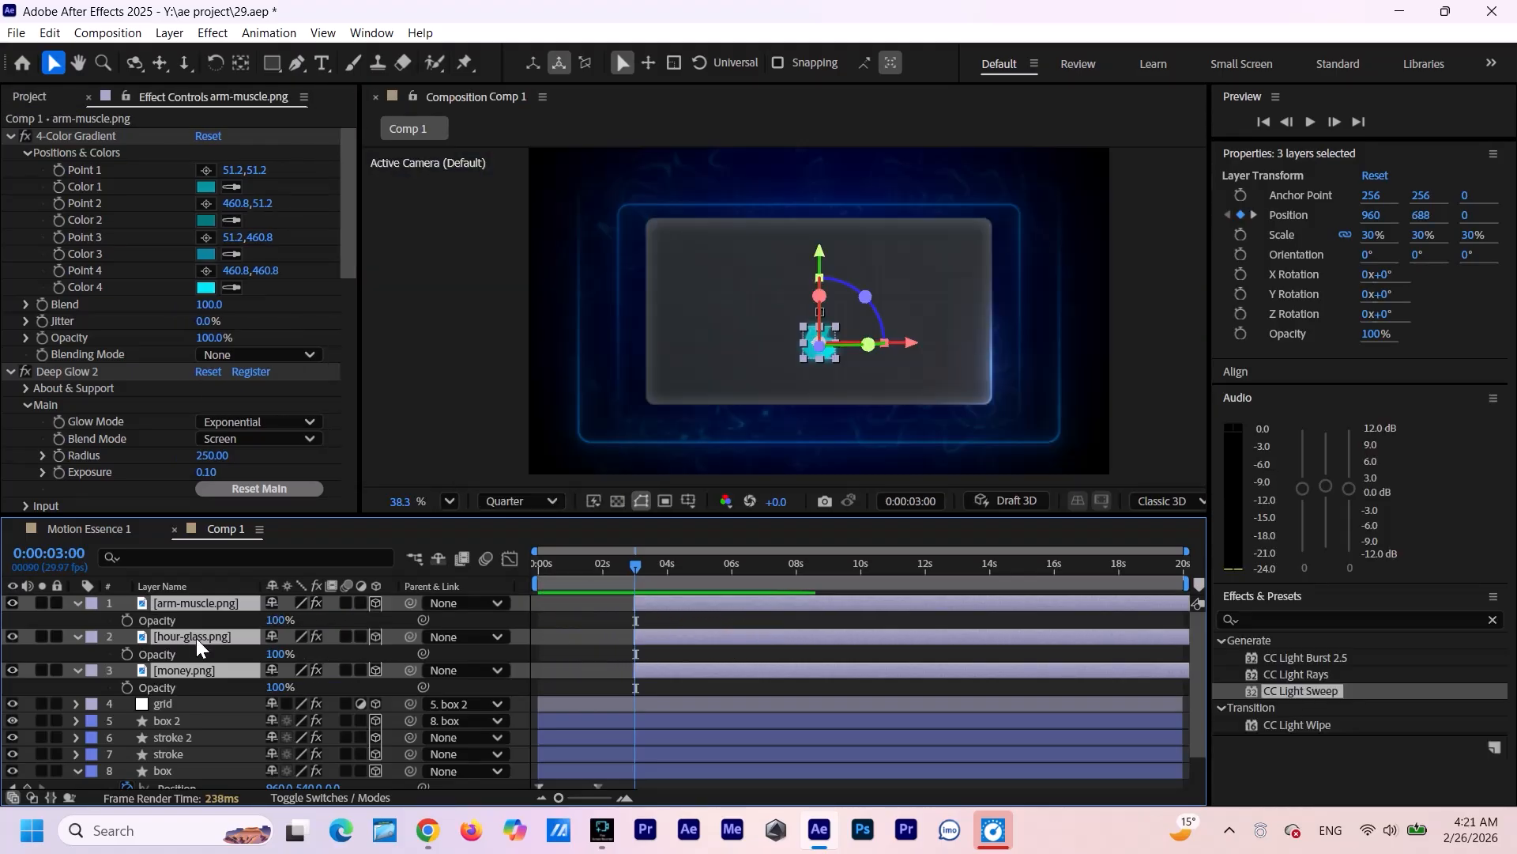
{"action": "left_click", "coordinate": [127, 620]}
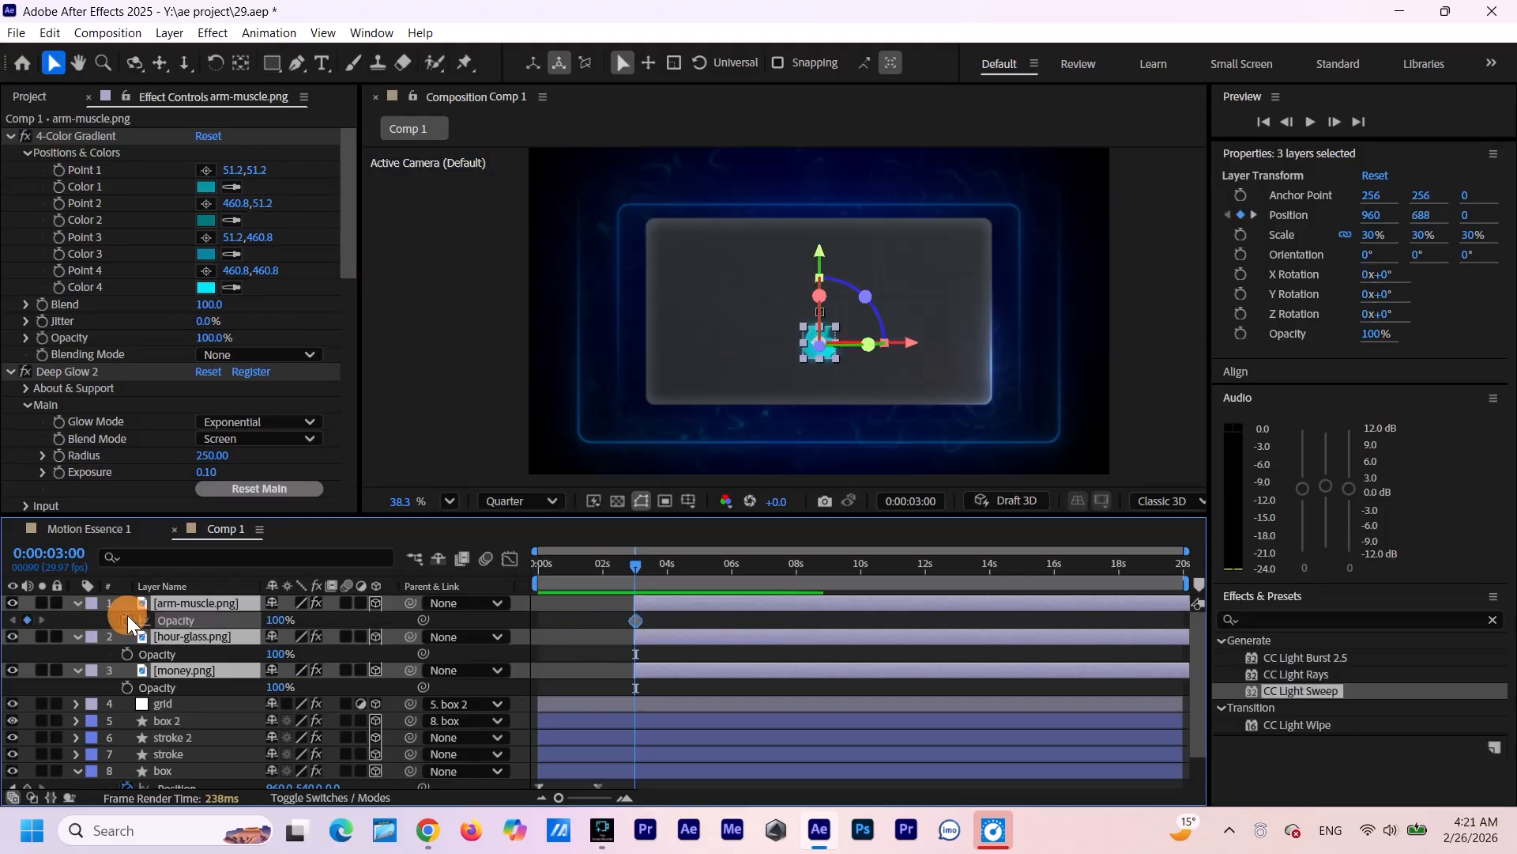
{"action": "left_click", "coordinate": [635, 620]}
{"action": "left_click_drag", "start_coordinate": [635, 622], "coordinate": [672, 621]}
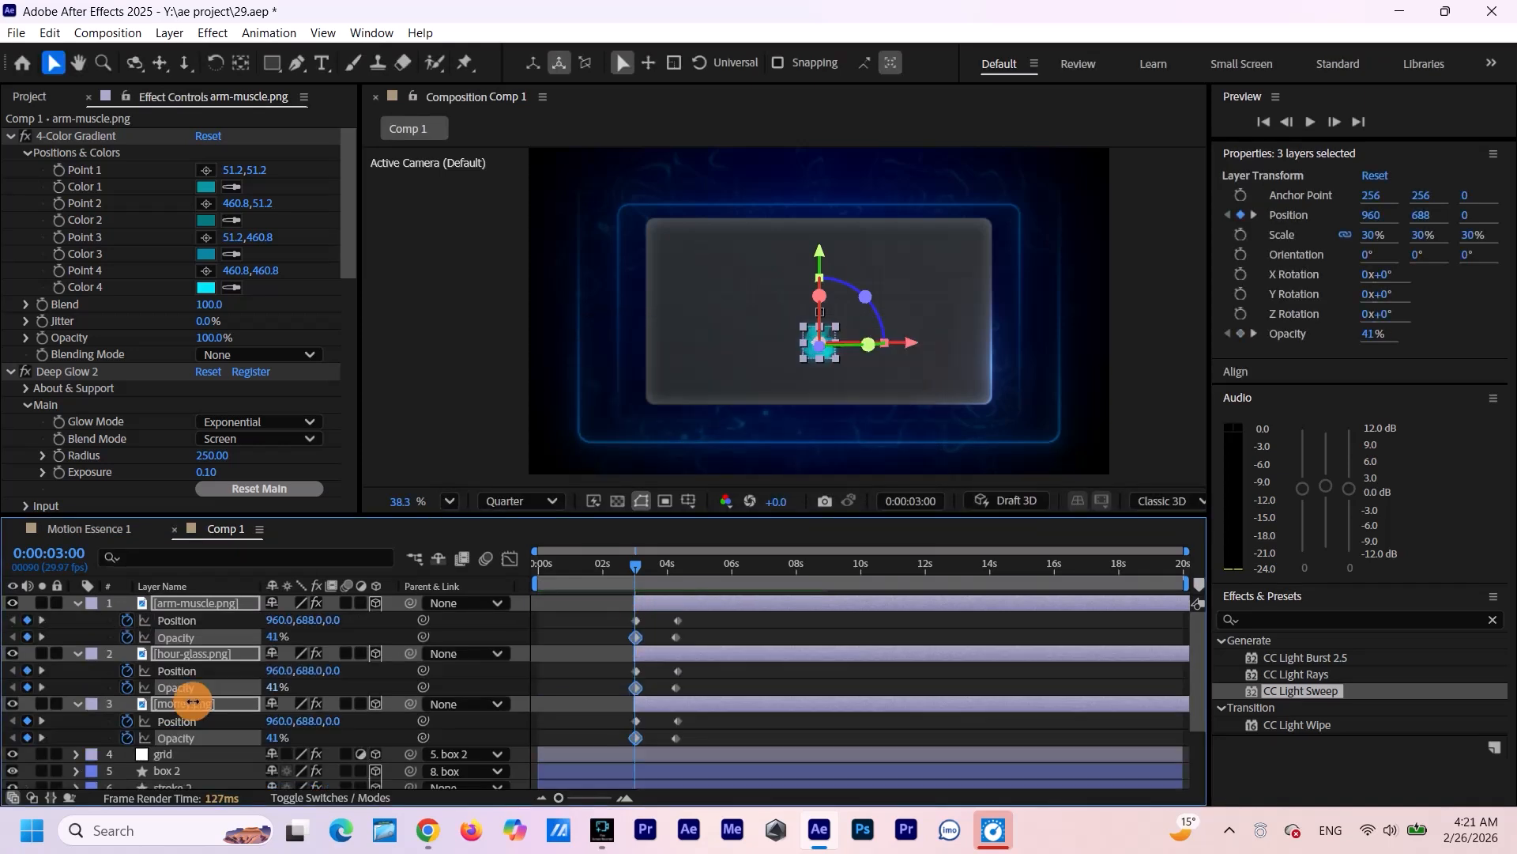
{"action": "left_click_drag", "start_coordinate": [191, 703], "coordinate": [150, 708]}
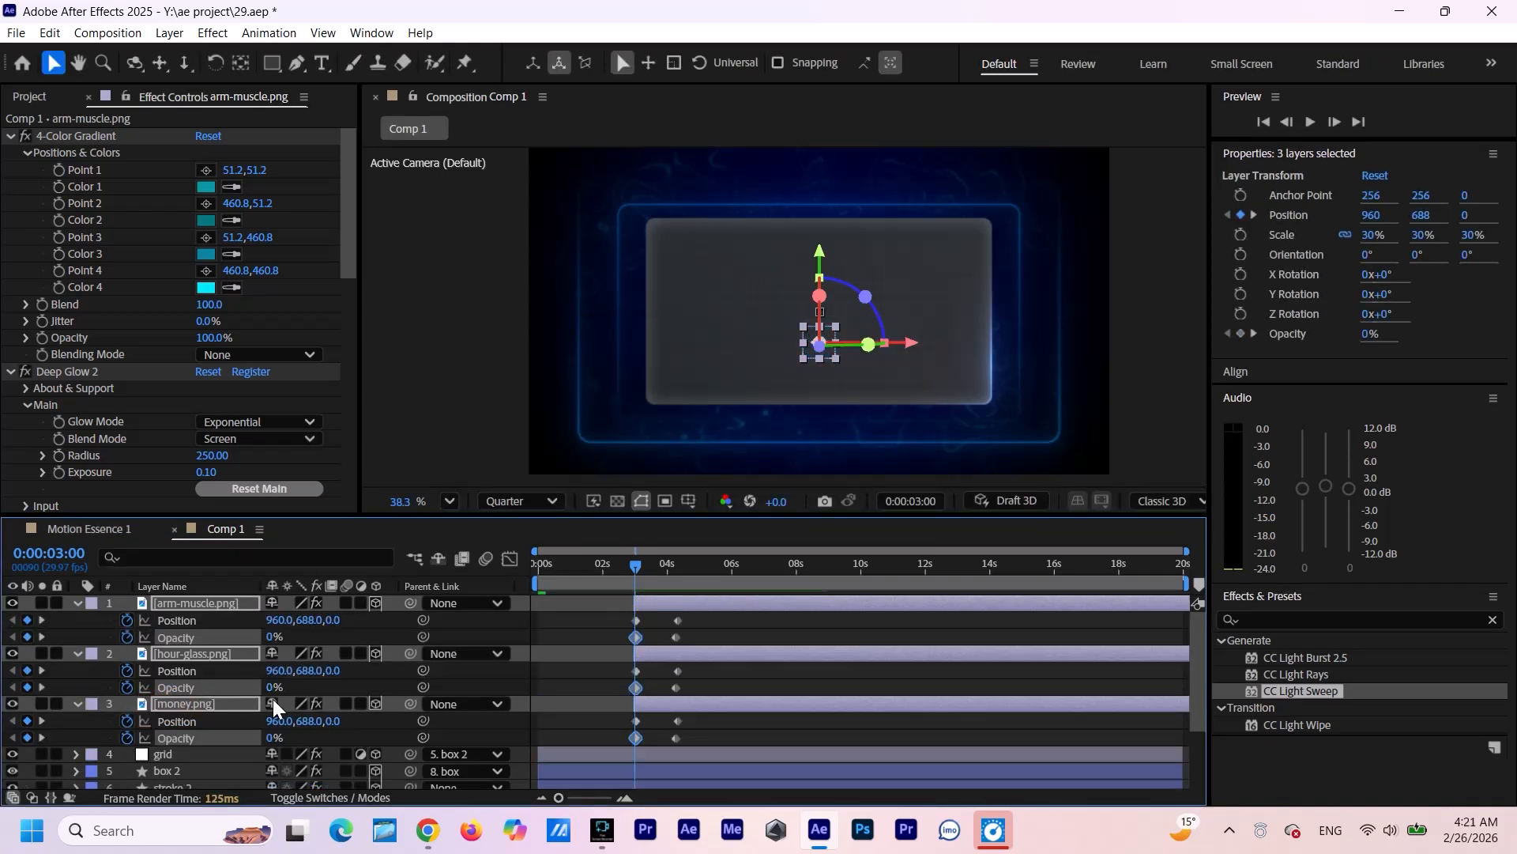
{"action": "left_click", "coordinate": [746, 728]}
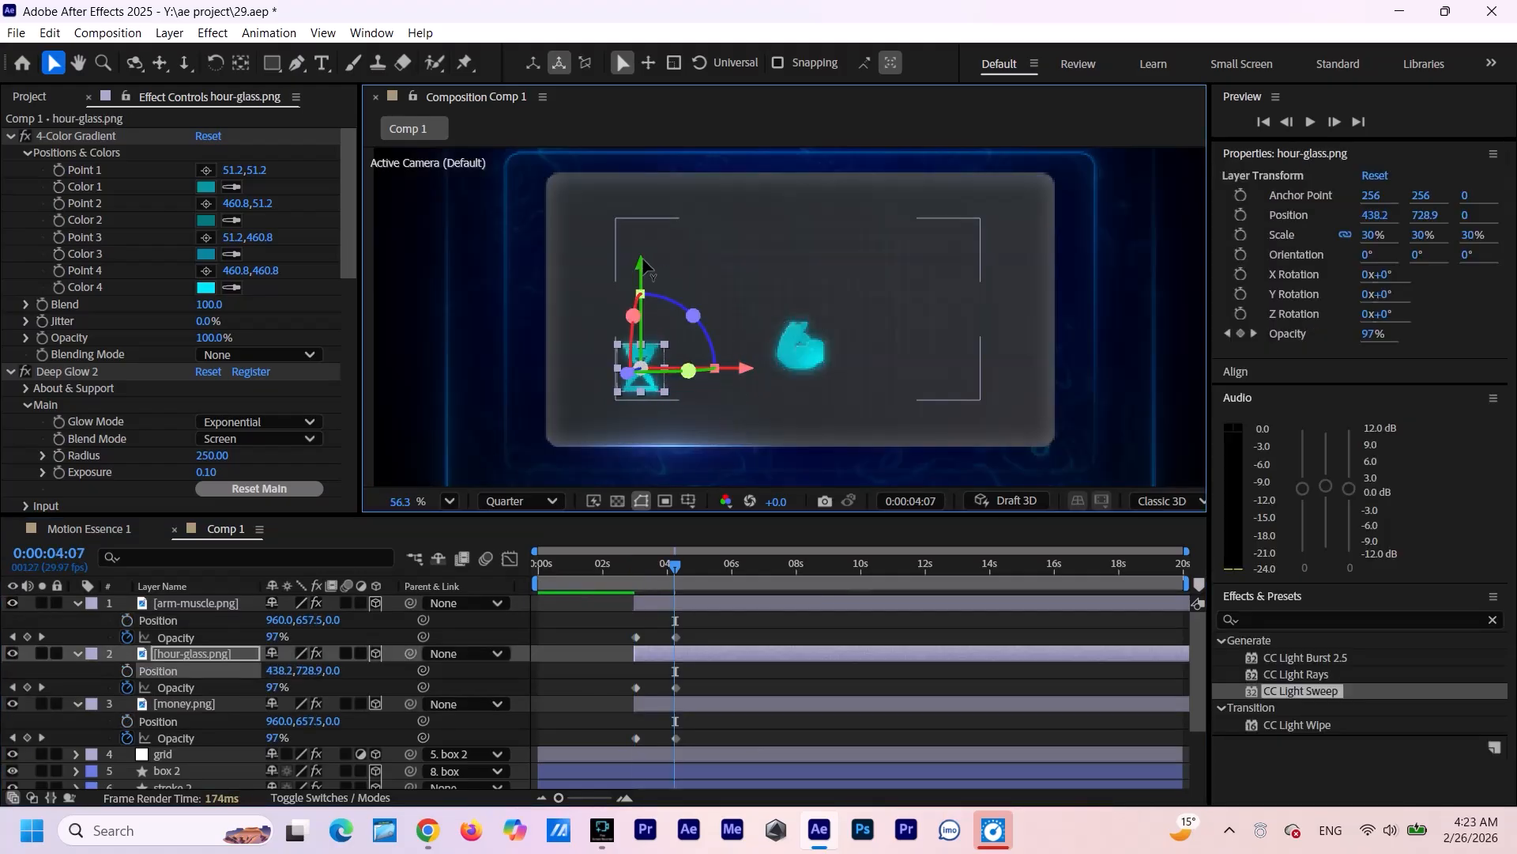
Place the hour-glass icon near the panel's lower-left corner at about 392, 780 and the money icon near its upper-right corner at about 1466, 350.
{"action": "left_click_drag", "start_coordinate": [741, 389], "coordinate": [721, 389]}
{"action": "left_click", "coordinate": [184, 704]}
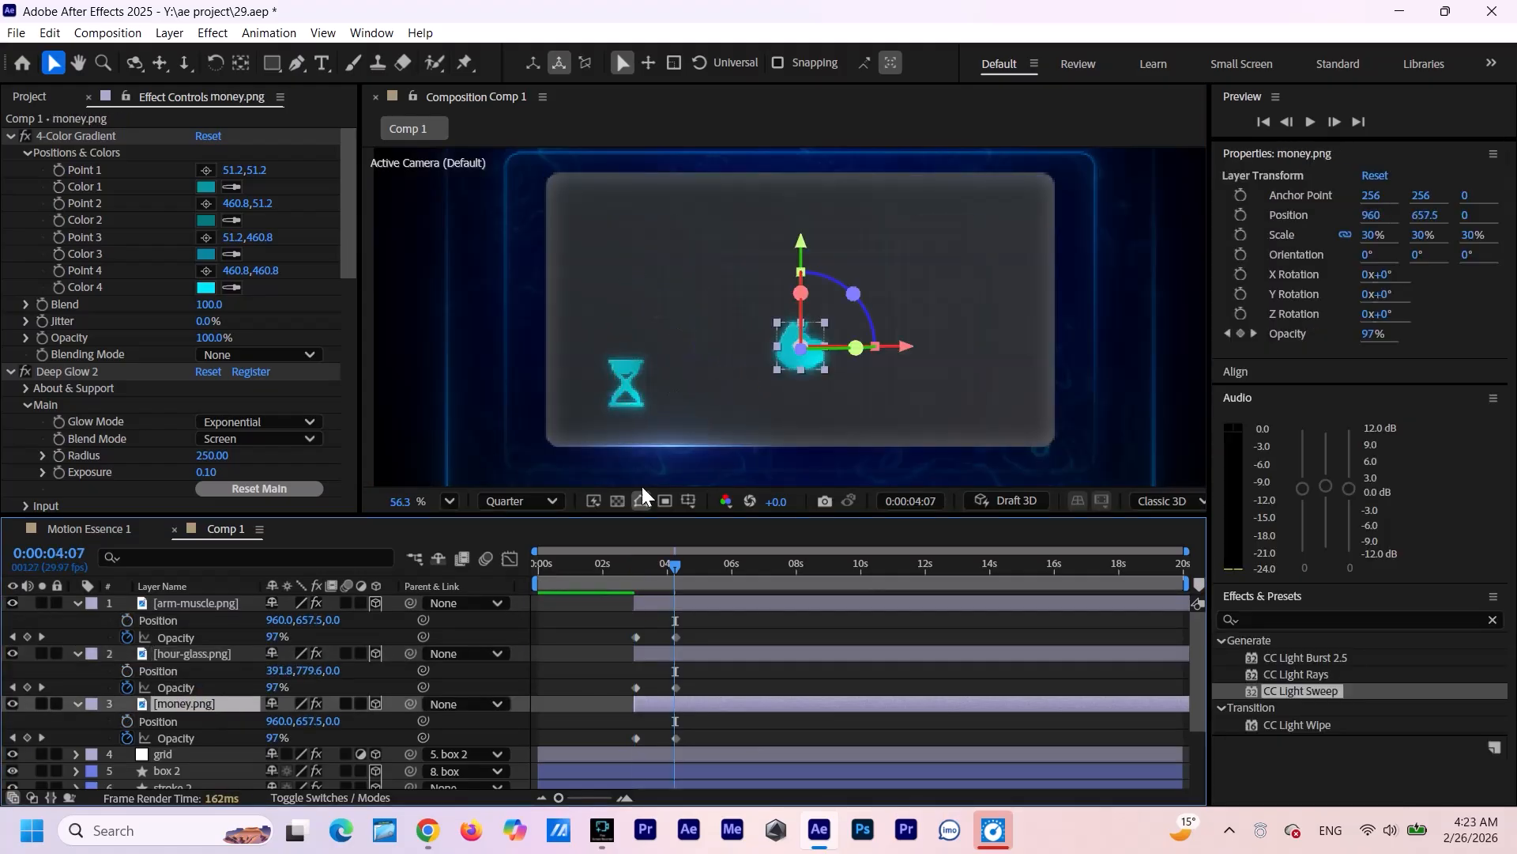
{"action": "left_click_drag", "start_coordinate": [907, 352], "coordinate": [1062, 243]}
{"action": "scroll", "coordinate": [1027, 260], "scroll_direction": "down", "scroll_amount": 1}
{"action": "left_click_drag", "start_coordinate": [966, 160], "coordinate": [966, 168]}
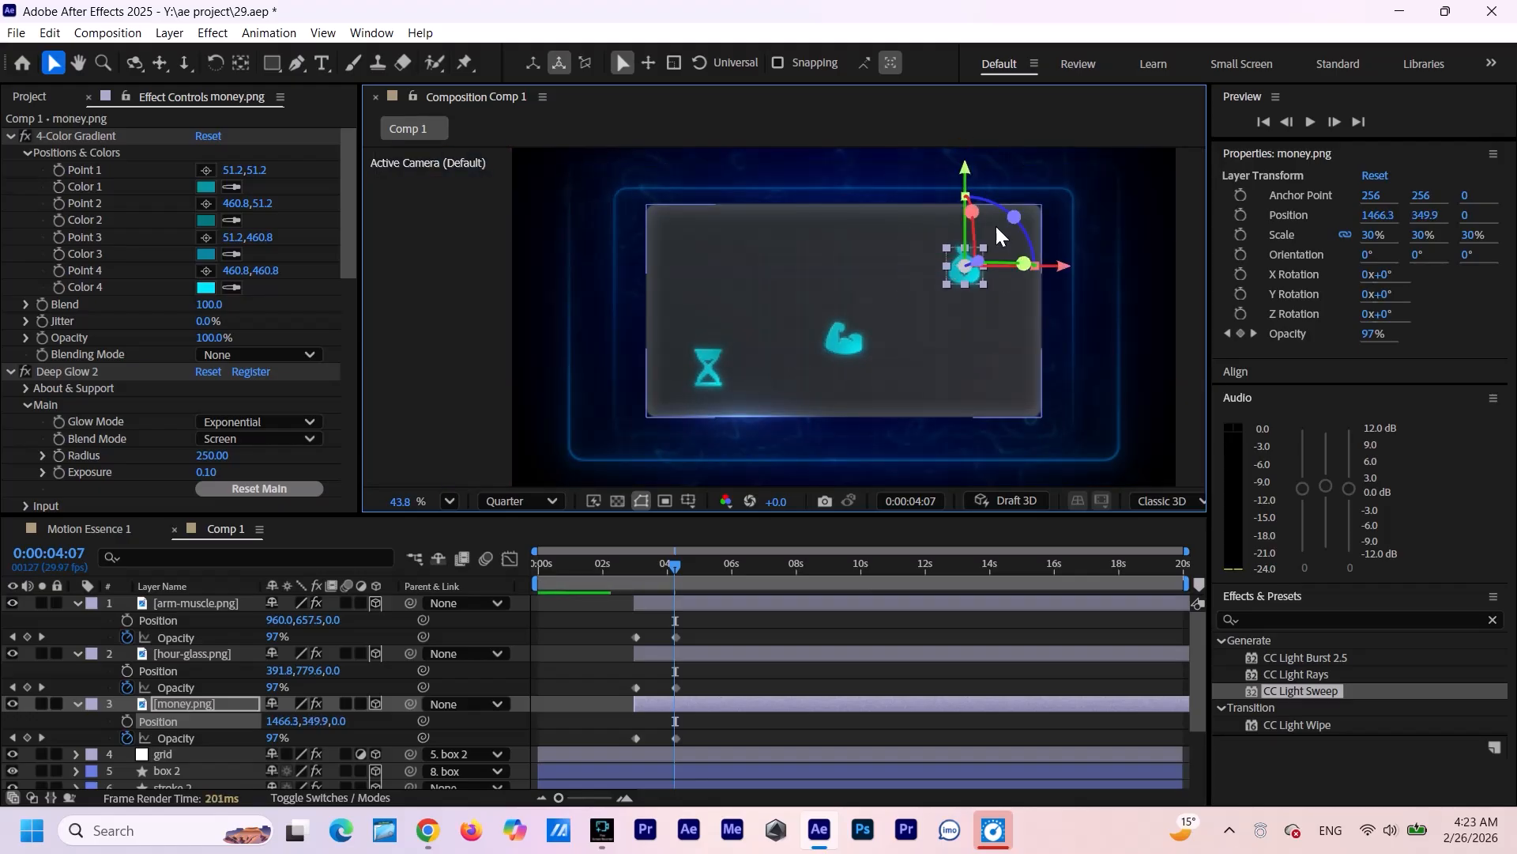
Move the arm-muscle icon to the middle of the panel at about 954, 581.
{"action": "left_click", "coordinate": [200, 606]}
{"action": "left_click_drag", "start_coordinate": [943, 338], "coordinate": [940, 337]}
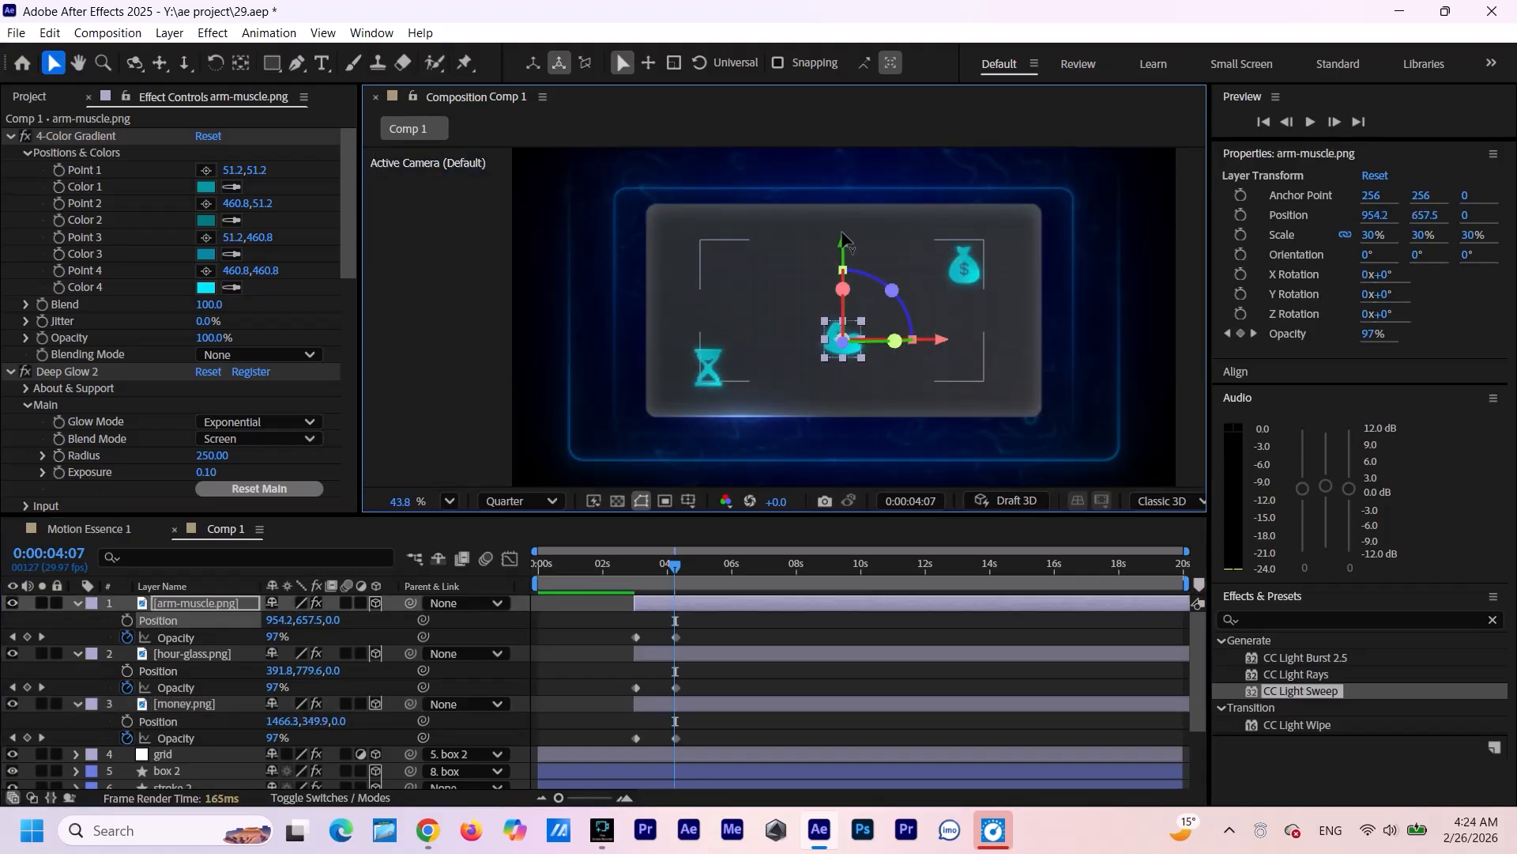
{"action": "left_click_drag", "start_coordinate": [845, 240], "coordinate": [845, 221]}
{"action": "left_click", "coordinate": [849, 211]}
{"action": "scroll", "coordinate": [847, 337], "scroll_direction": "up", "scroll_amount": 2}
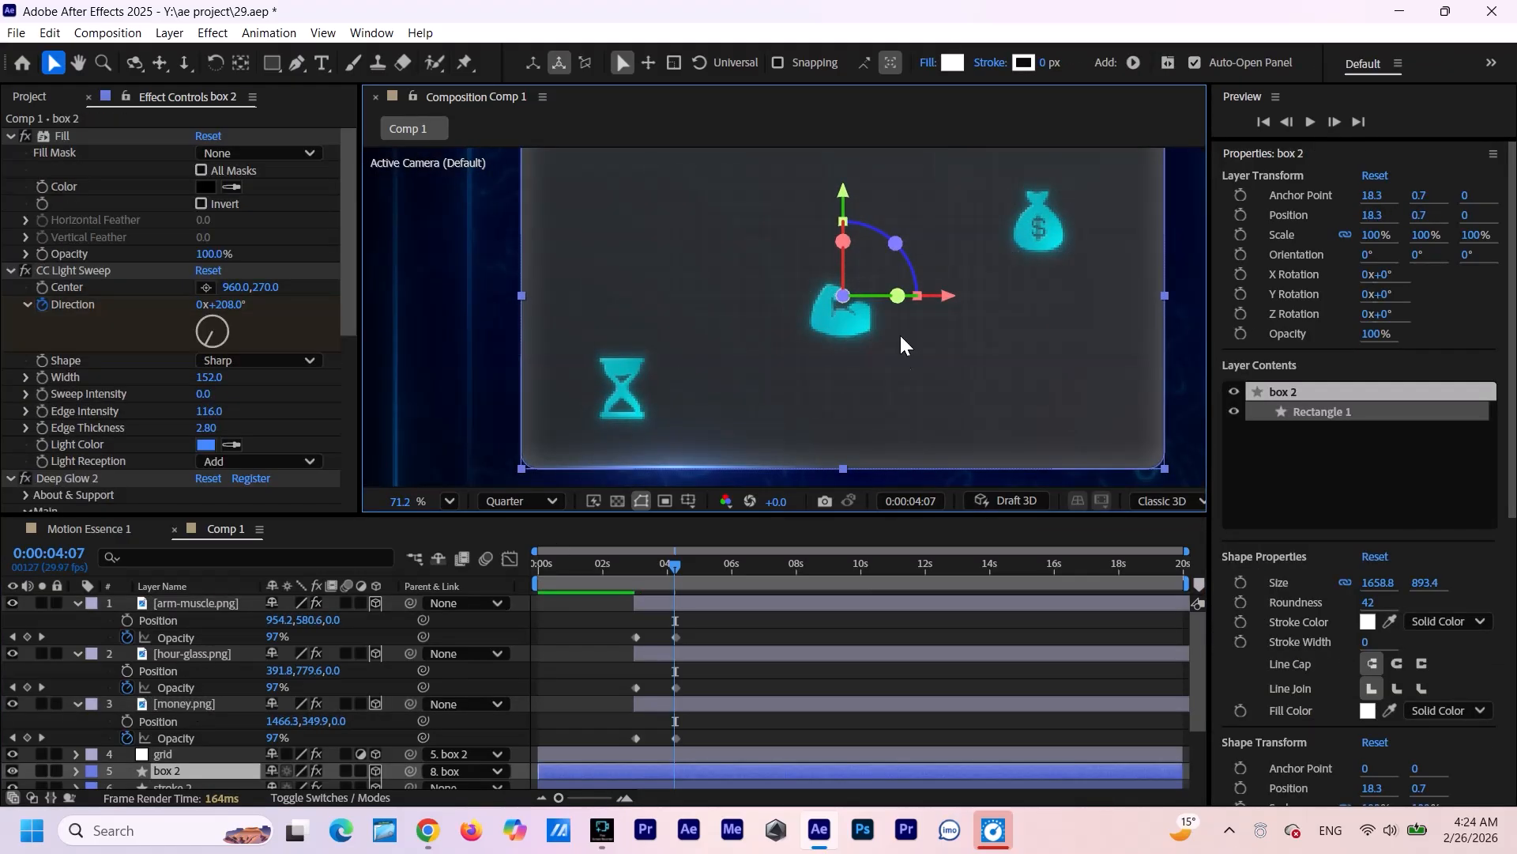
Fine-tune the placement of the arm-muscle icon to about 942.6, 561.7 and the hour-glass icon to about 422.3, 736.1.
{"action": "scroll", "coordinate": [905, 345], "scroll_direction": "down", "scroll_amount": 4}
{"action": "left_click", "coordinate": [196, 705]}
{"action": "left_click", "coordinate": [199, 656]}
{"action": "left_click", "coordinate": [198, 604]}
{"action": "scroll", "coordinate": [918, 285], "scroll_direction": "up", "scroll_amount": 3}
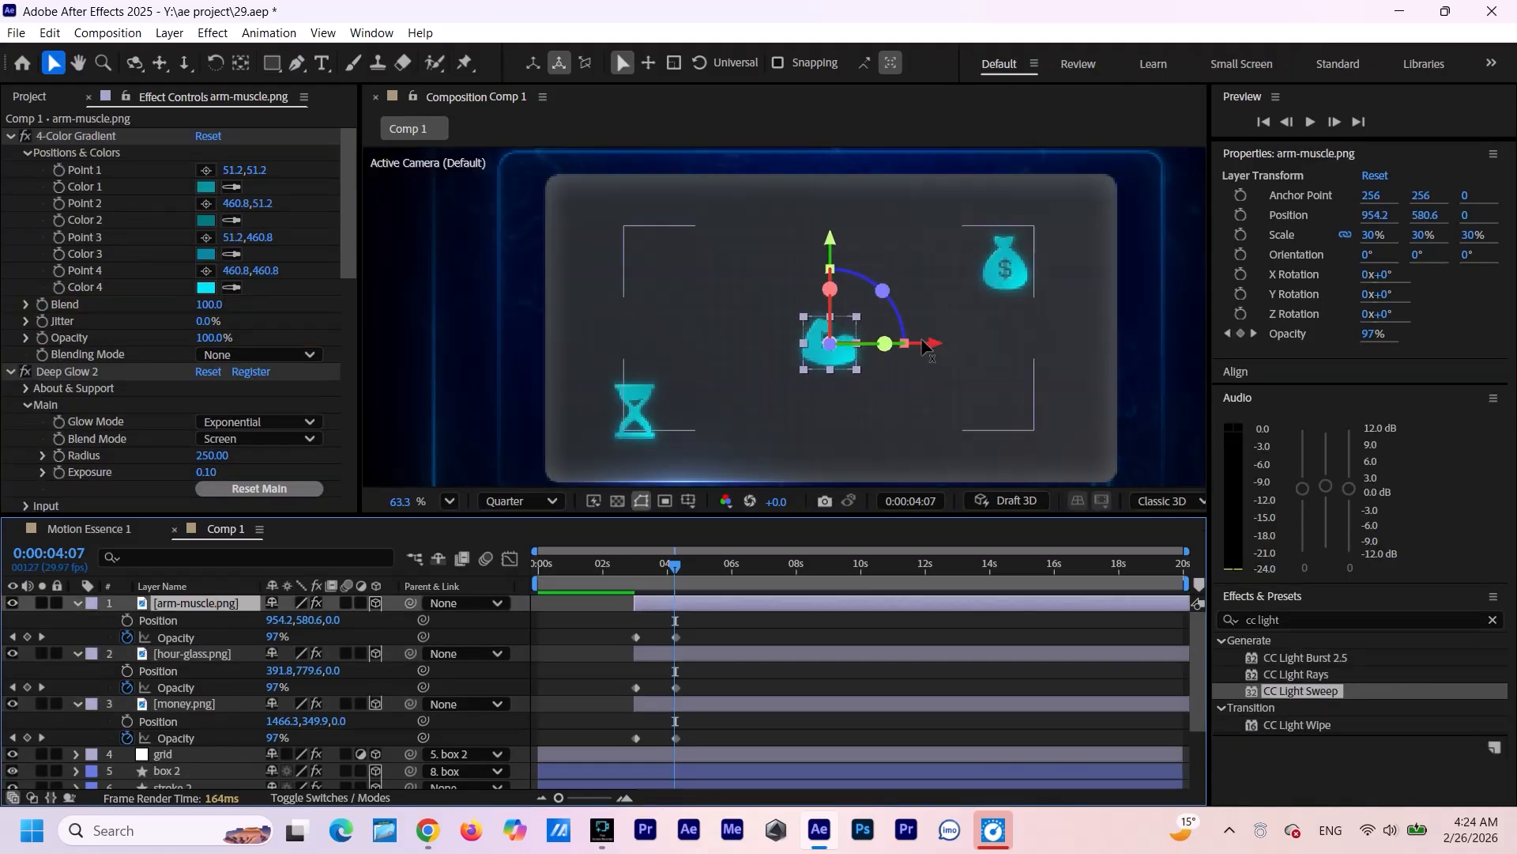
{"action": "left_click_drag", "start_coordinate": [931, 344], "coordinate": [923, 343]}
{"action": "left_click_drag", "start_coordinate": [830, 245], "coordinate": [830, 239]}
{"action": "left_click_drag", "start_coordinate": [928, 342], "coordinate": [930, 337]}
{"action": "left_click", "coordinate": [194, 653]}
{"action": "left_click_drag", "start_coordinate": [633, 311], "coordinate": [633, 309]}
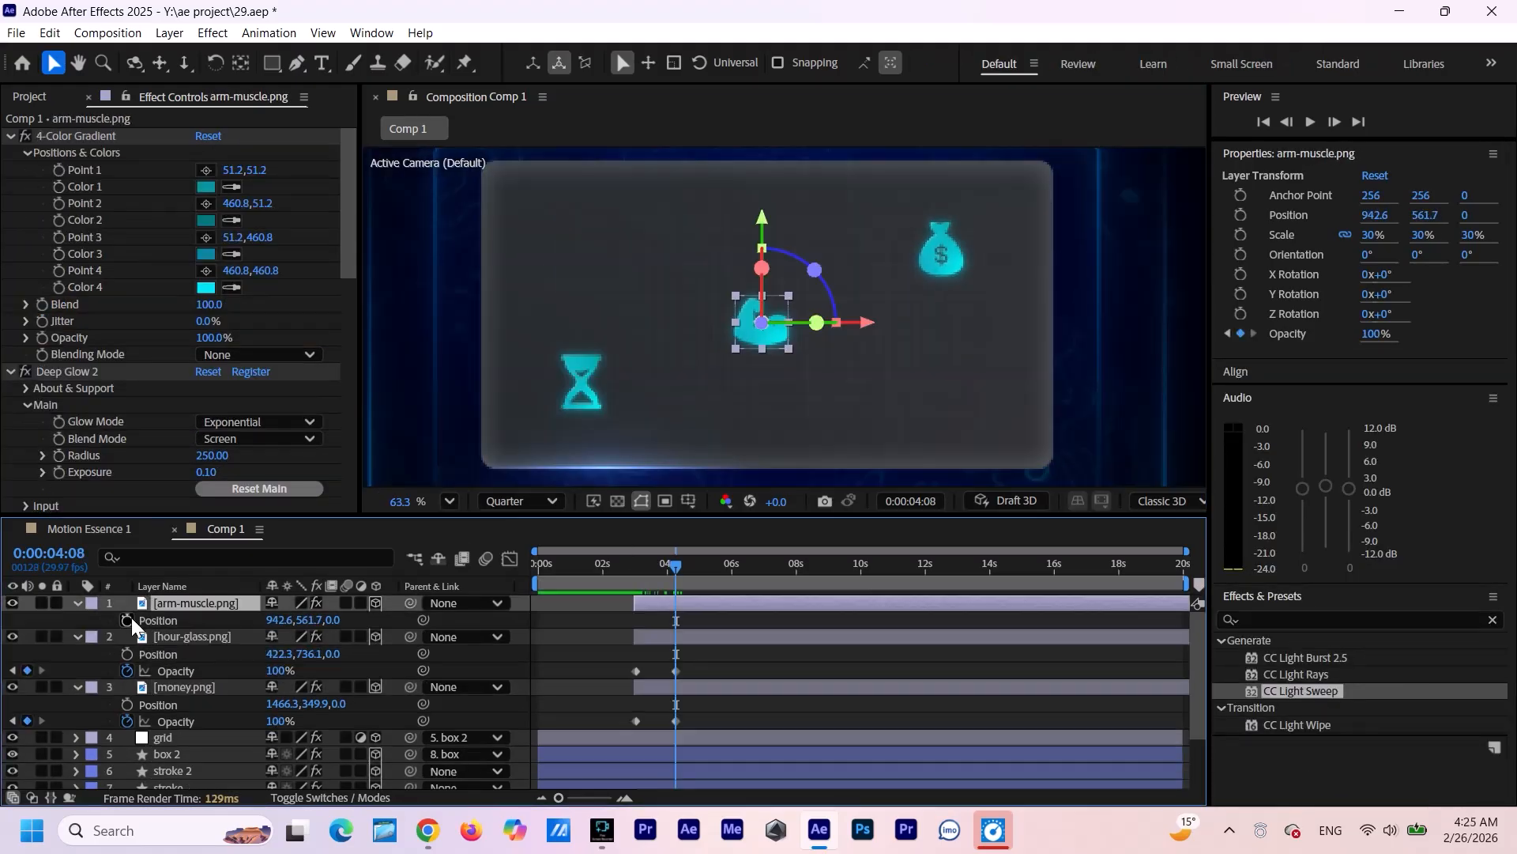
Keyframe the arm-muscle icon's Position to rise from about 942.6, 596.5 at 0:00:03:03 to 942.6, 561.7 at 0:00:04:08.
{"action": "left_click", "coordinate": [127, 621]}
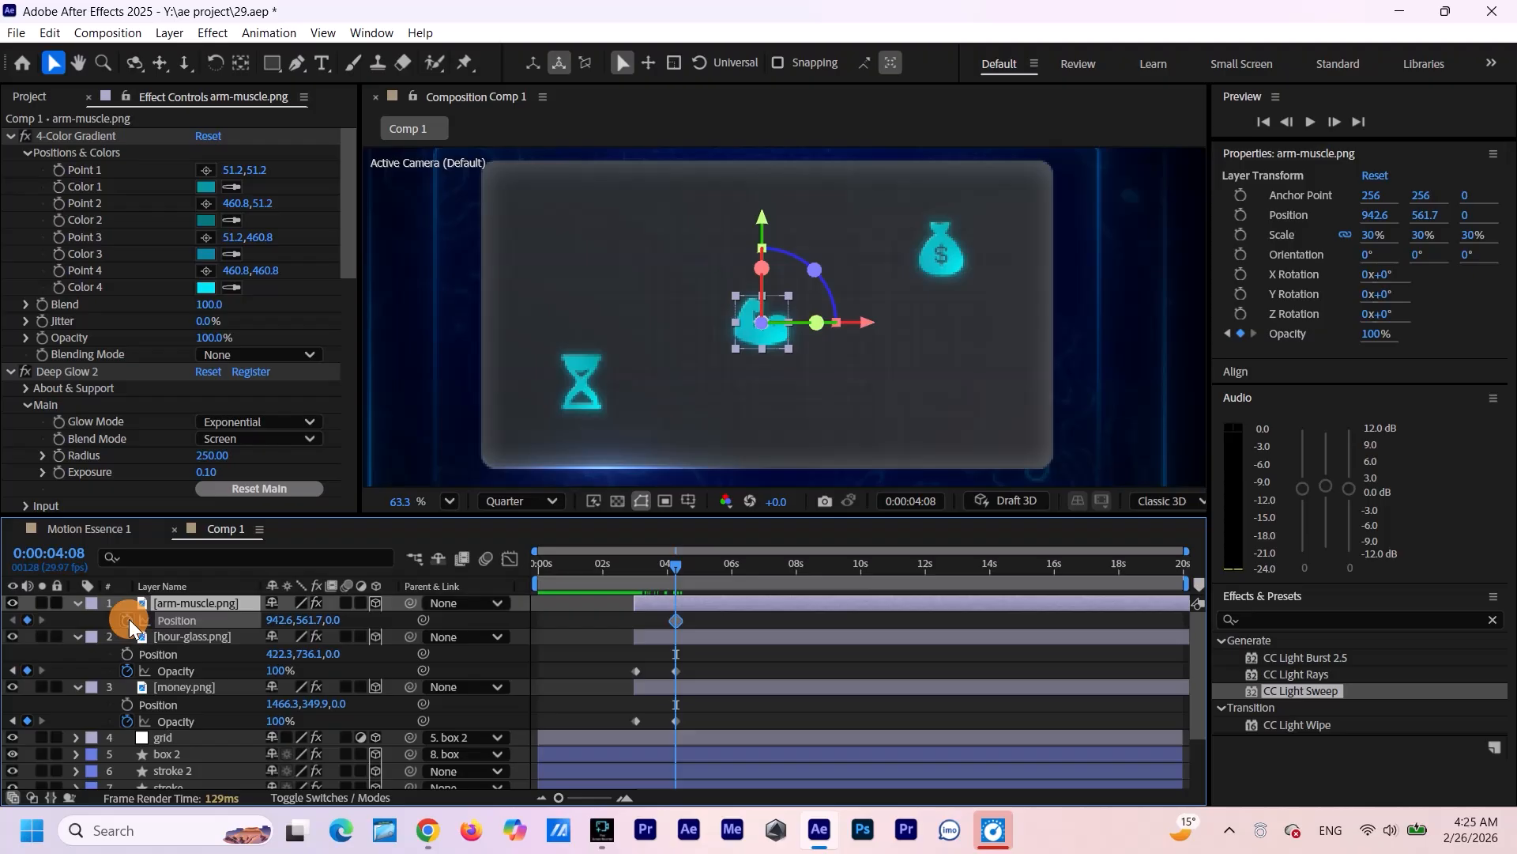
{"action": "left_click", "coordinate": [670, 563]}
{"action": "mouse_move", "coordinate": [670, 563]}
{"action": "left_mouse_down"}
{"action": "mouse_move", "coordinate": [632, 577]}
{"action": "mouse_move", "coordinate": [650, 580]}
{"action": "left_mouse_up"}
{"action": "left_click", "coordinate": [762, 215]}
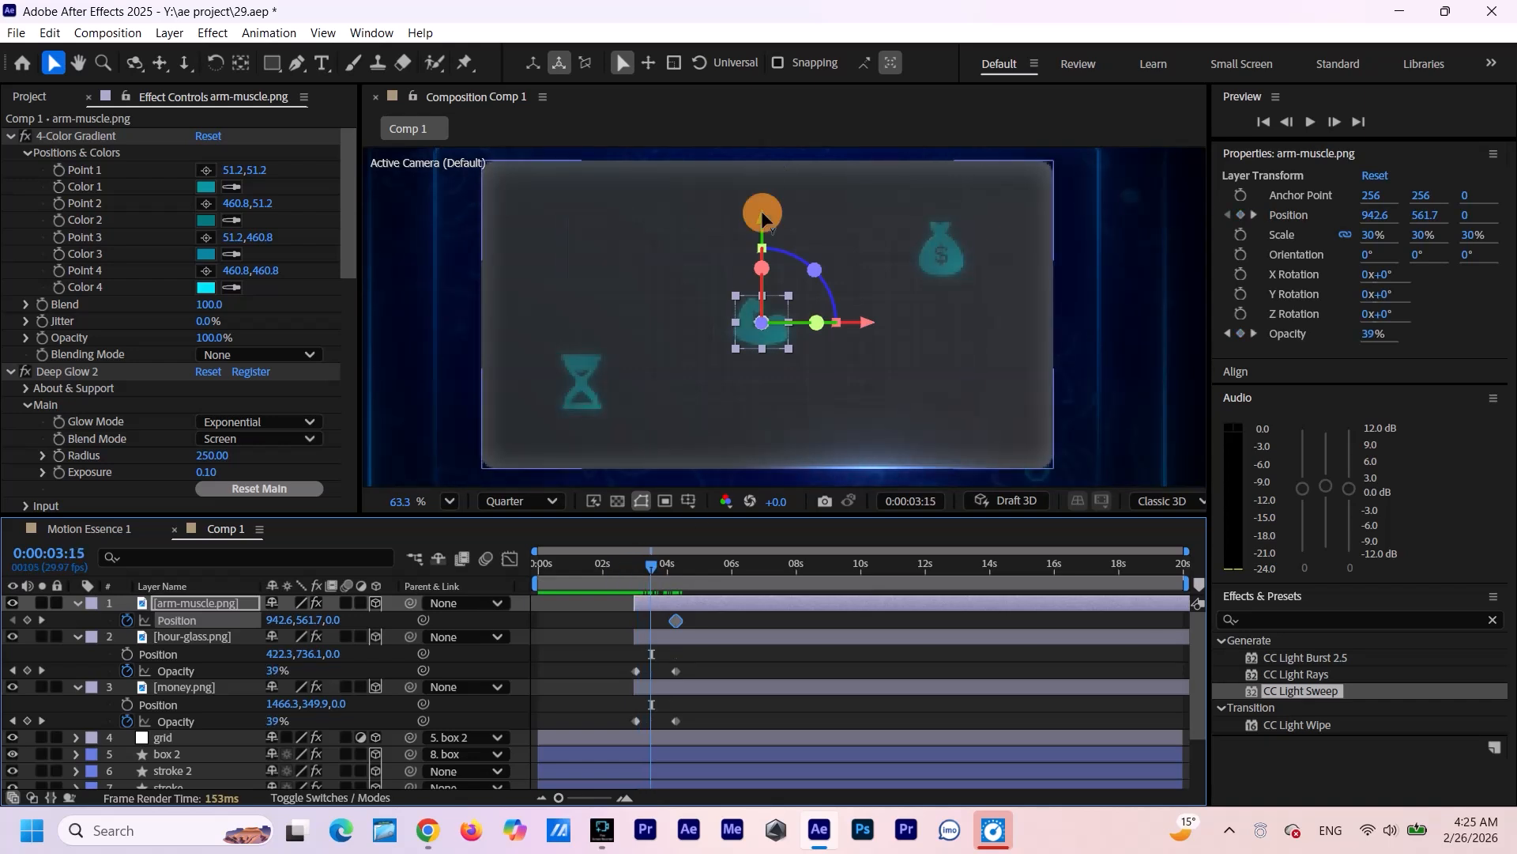
{"action": "left_click_drag", "start_coordinate": [764, 217], "coordinate": [762, 230]}
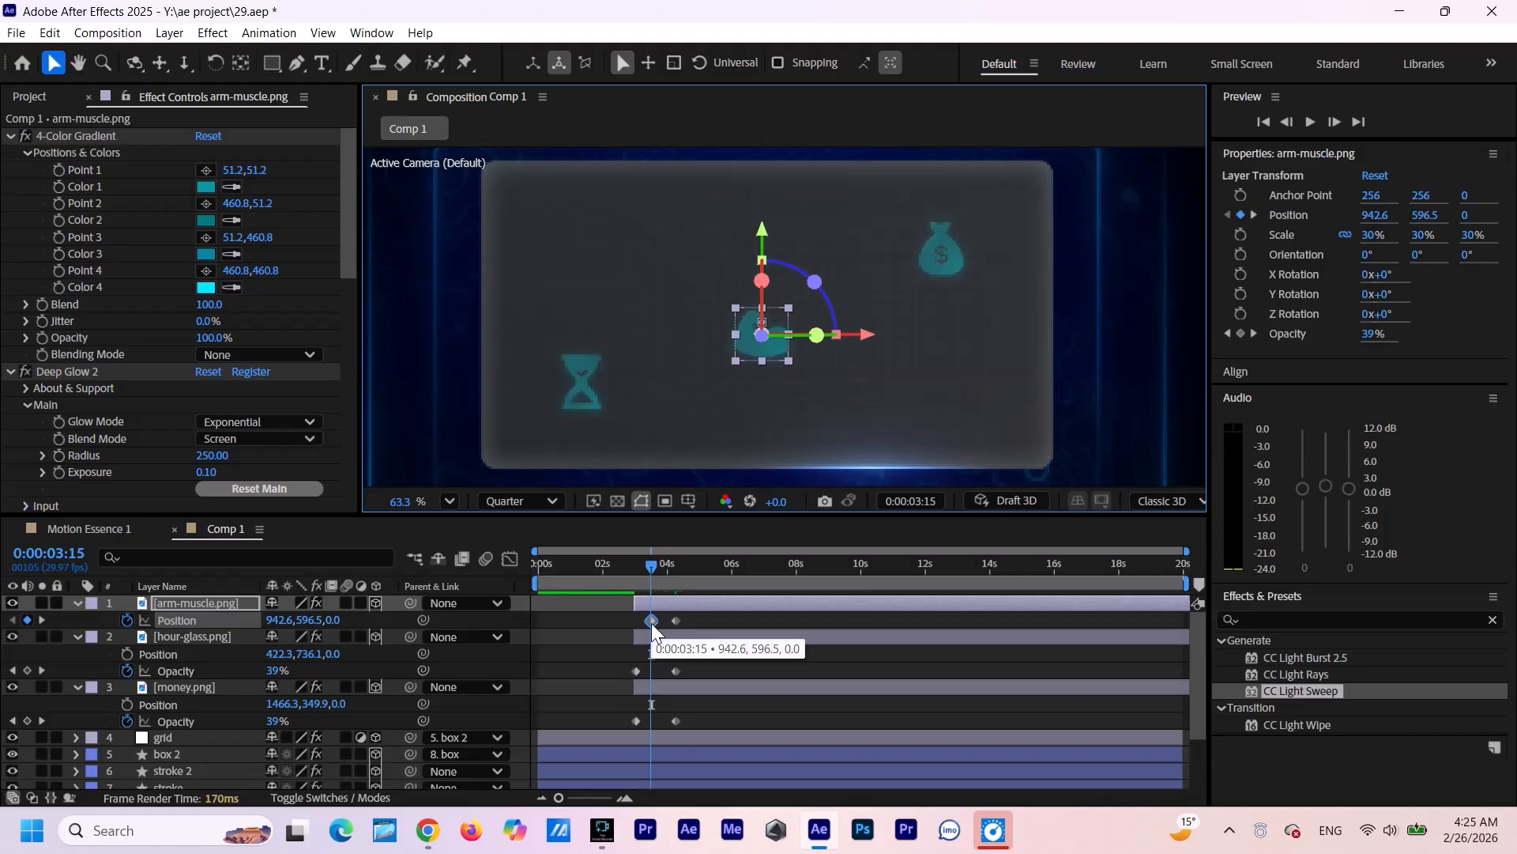
{"action": "mouse_move", "coordinate": [651, 622]}
{"action": "left_mouse_down"}
{"action": "mouse_move", "coordinate": [637, 632]}
{"action": "mouse_move", "coordinate": [666, 625]}
{"action": "mouse_move", "coordinate": [629, 629]}
{"action": "left_mouse_up"}
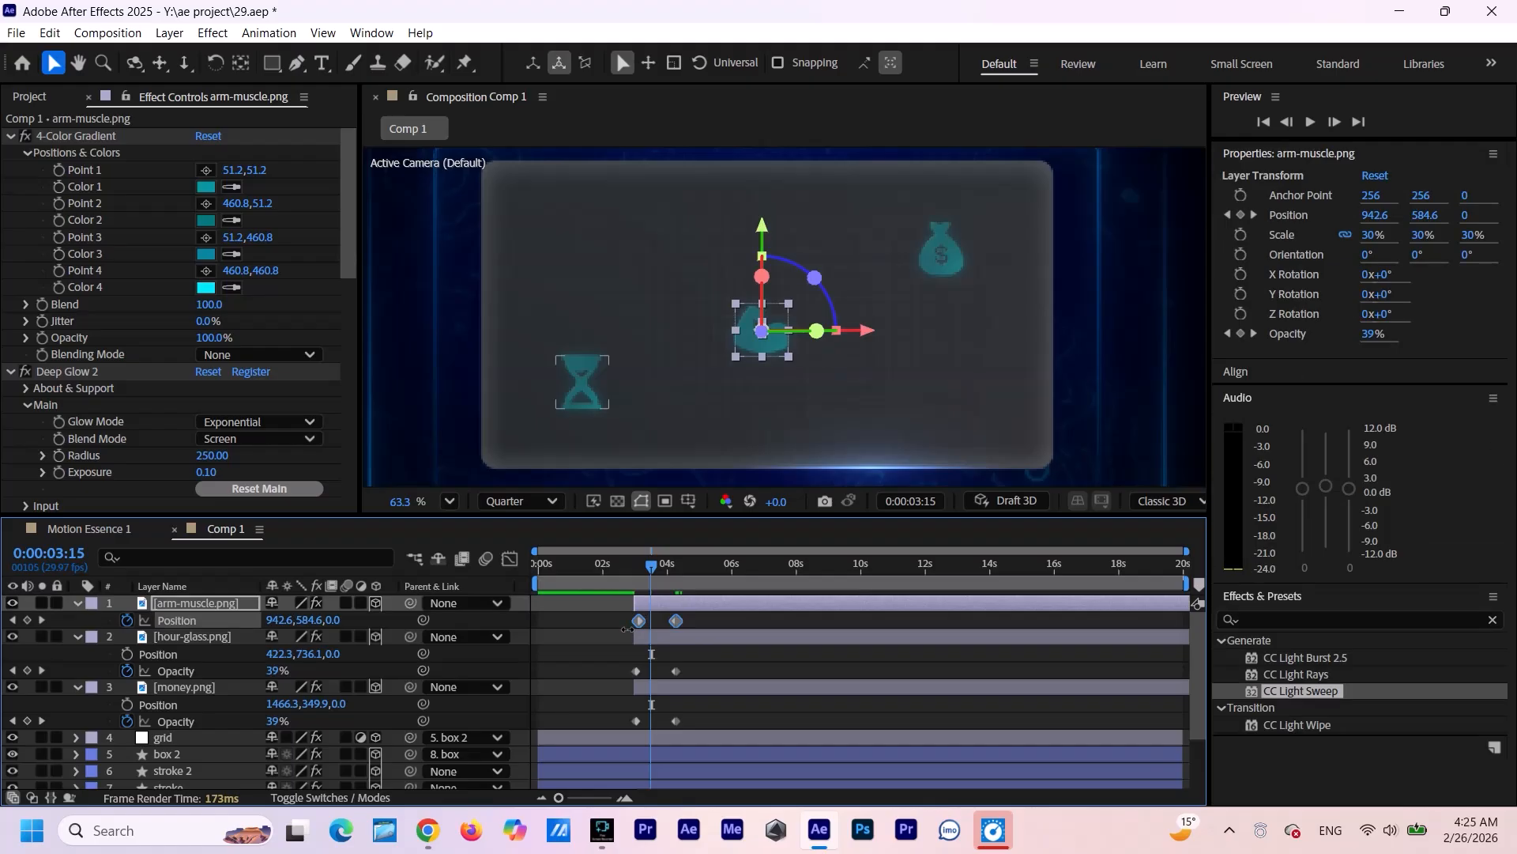
Reshape the arm-muscle Position speed curve to start fast and slow down gradually, and preview the motion.
{"action": "left_click", "coordinate": [512, 559]}
{"action": "left_click", "coordinate": [593, 772]}
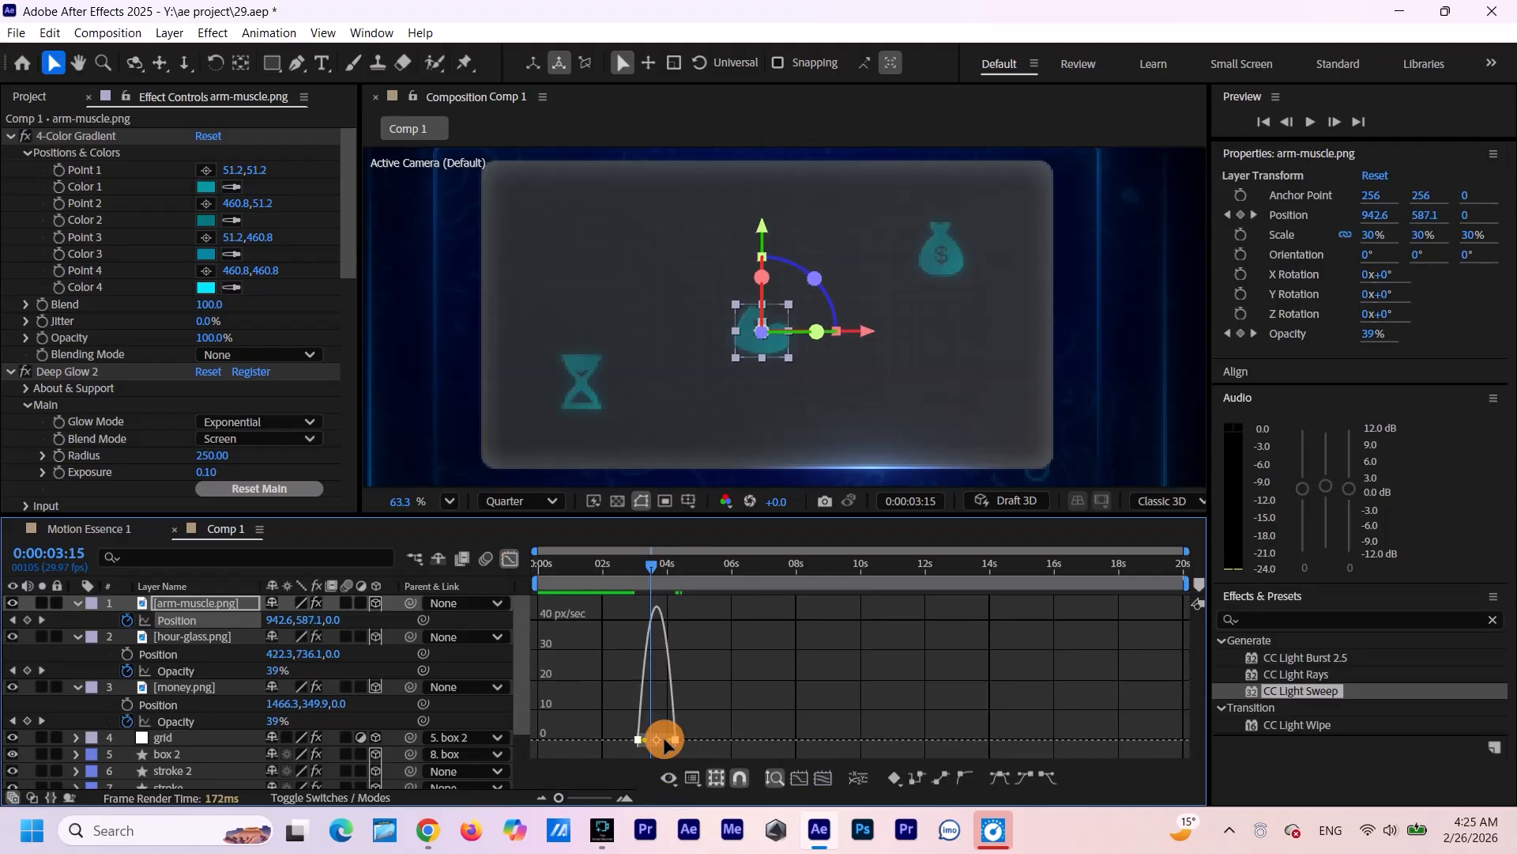
{"action": "left_click_drag", "start_coordinate": [668, 744], "coordinate": [638, 747]}
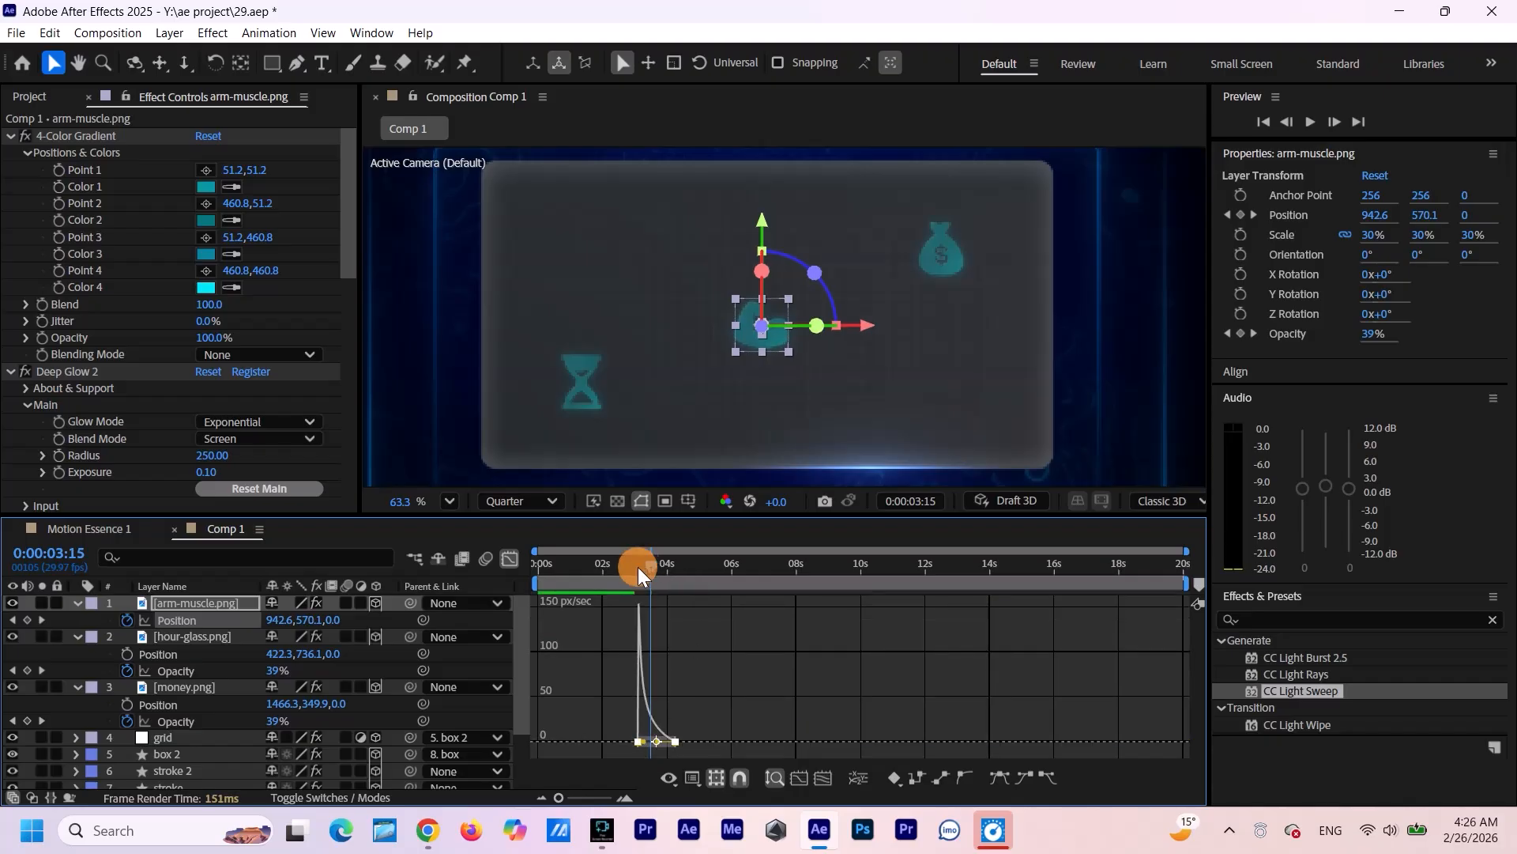
{"action": "left_click_drag", "start_coordinate": [638, 567], "coordinate": [624, 567]}
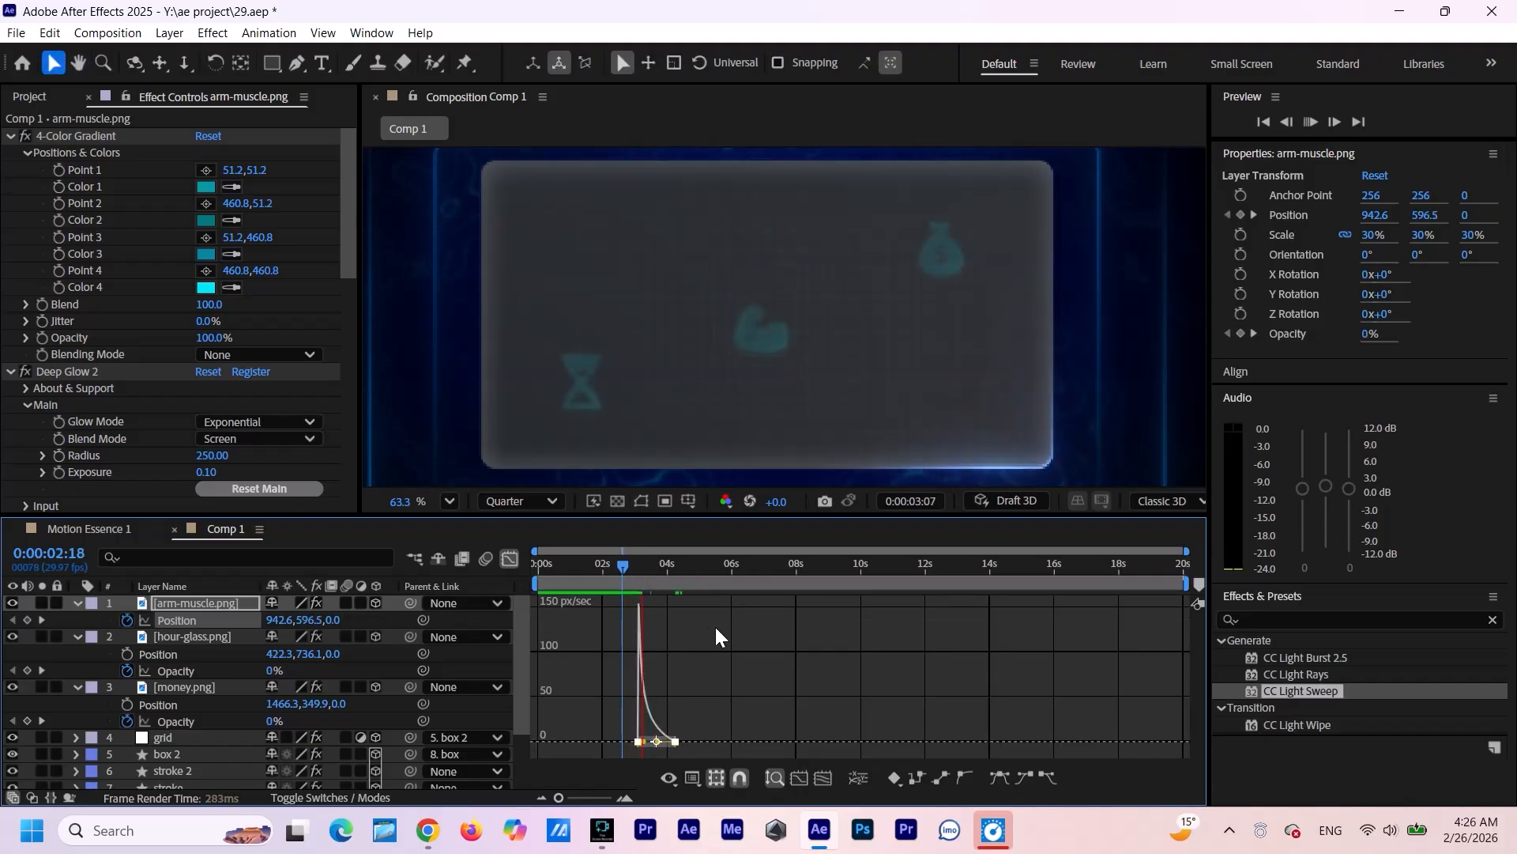
{"action": "key", "text": "space"}
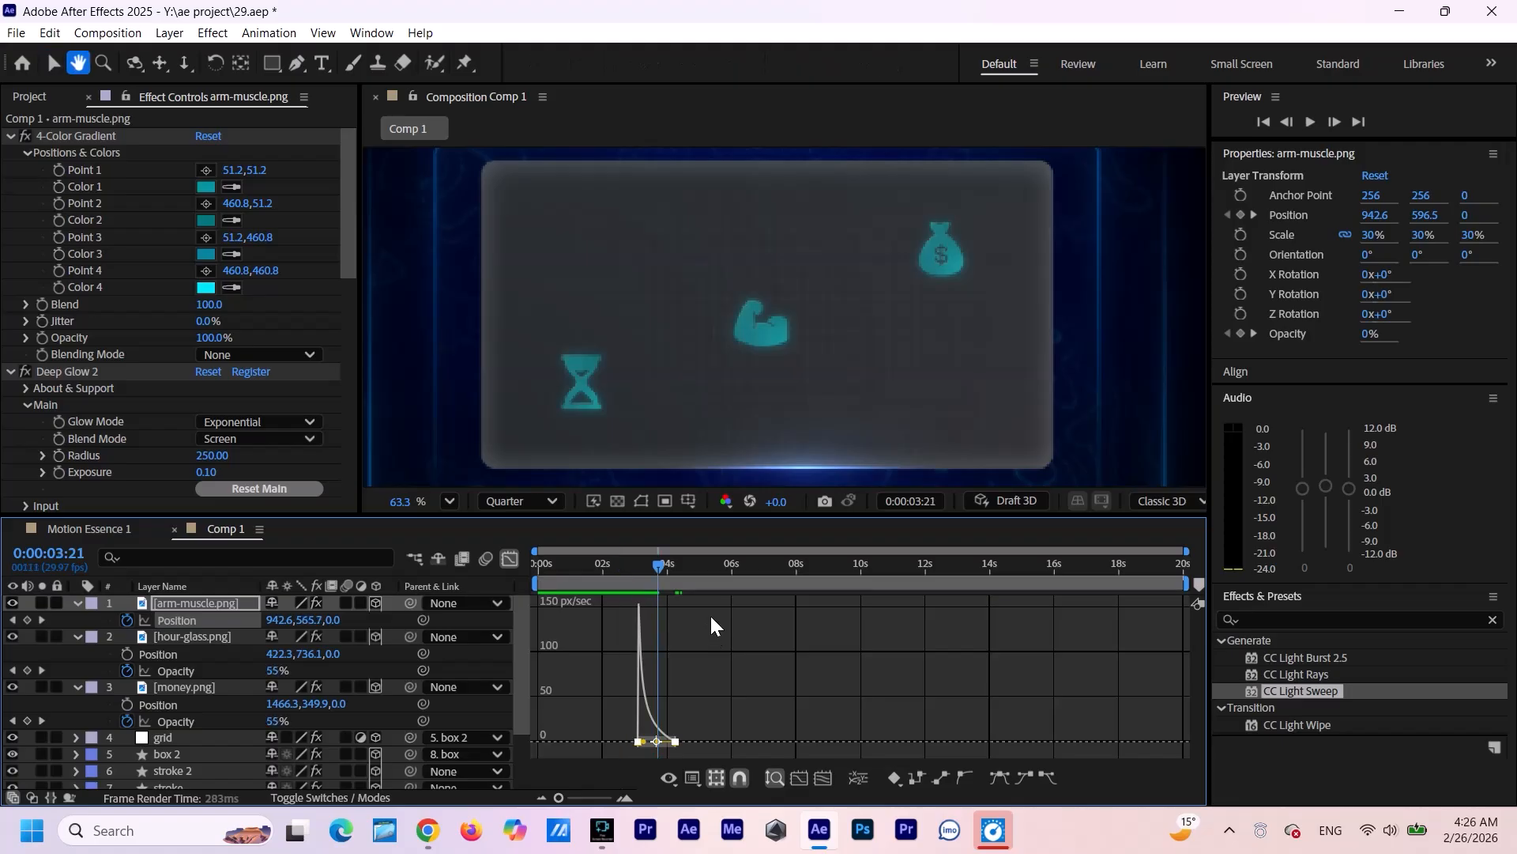
{"action": "left_click_drag", "start_coordinate": [657, 562], "coordinate": [637, 581]}
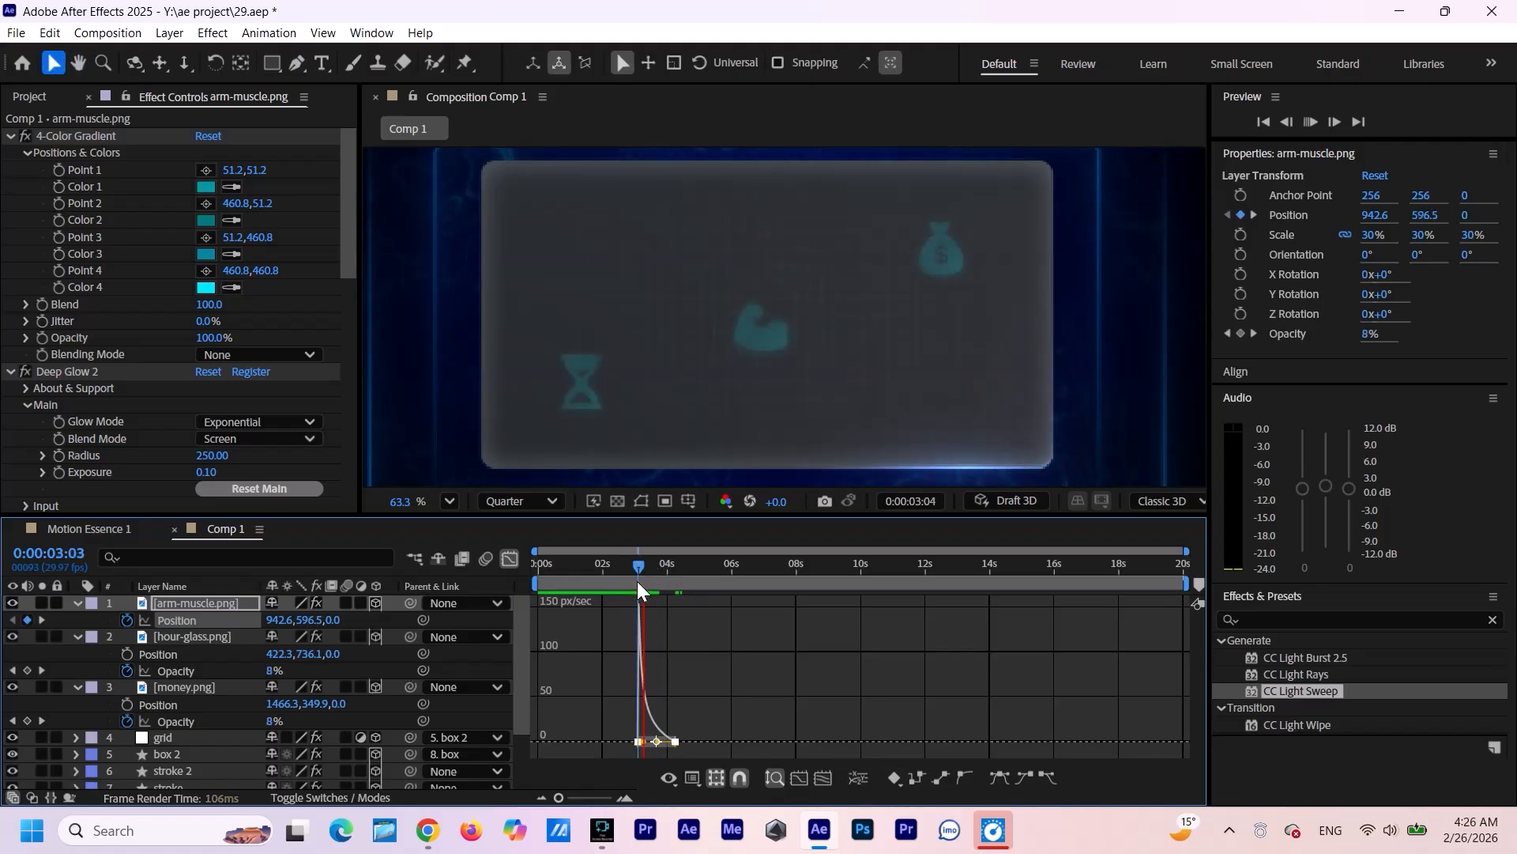
{"action": "key", "text": "space"}
{"action": "key", "text": "space"}
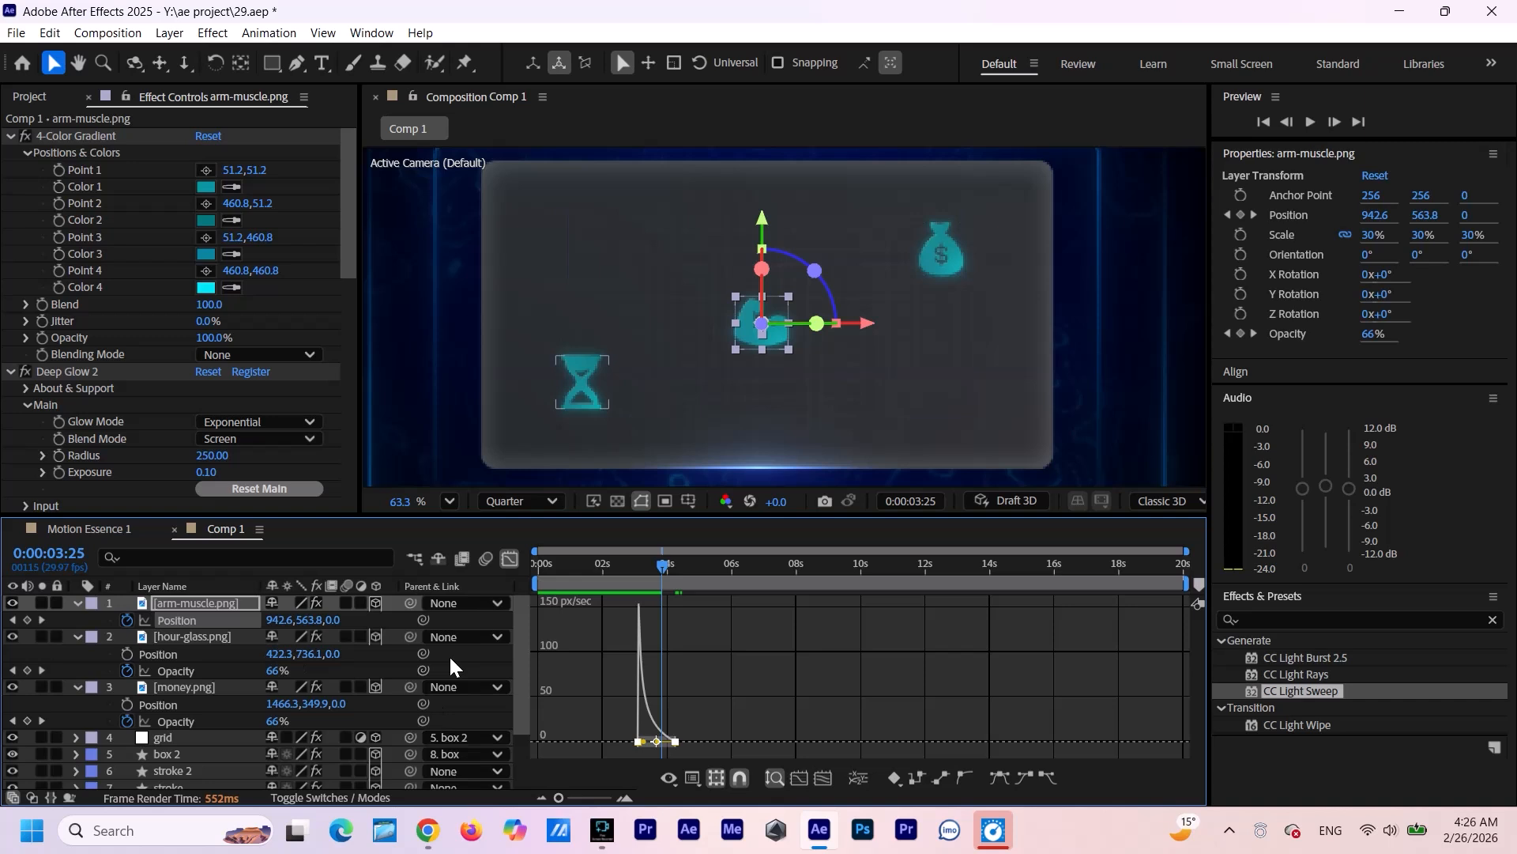
Keyframe the hour-glass icon's Position to rise from slightly lower at about 0:00:03:02 to 422.3, 736.1 at about 0:00:04:07, with Easy Ease.
{"action": "left_click", "coordinate": [514, 562]}
{"action": "key", "text": "k"}
{"action": "left_click", "coordinate": [128, 655]}
{"action": "left_click_drag", "start_coordinate": [675, 564], "coordinate": [664, 564]}
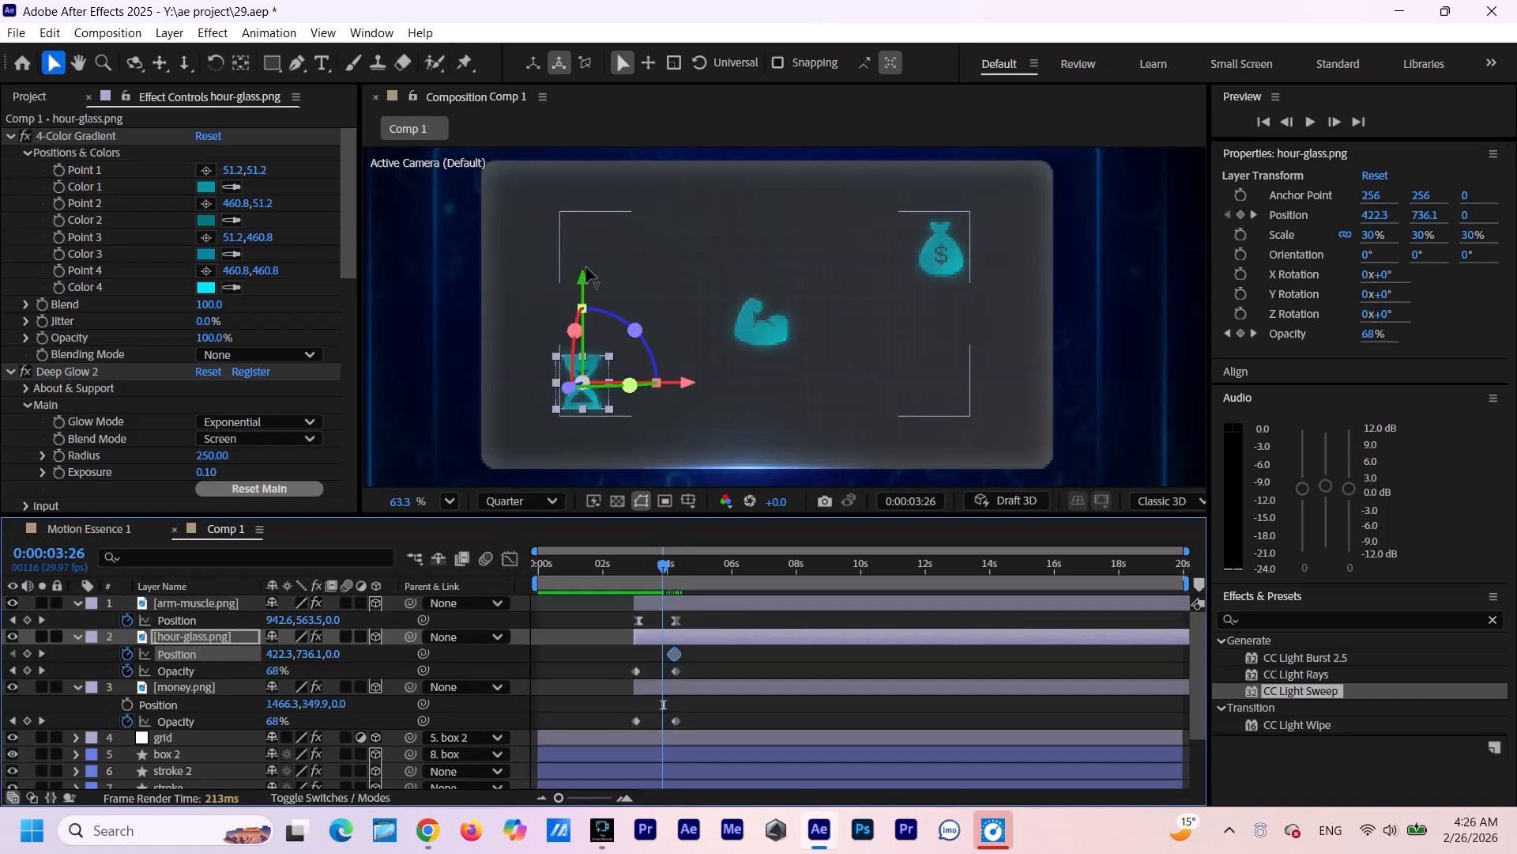
{"action": "left_click_drag", "start_coordinate": [587, 275], "coordinate": [590, 286]}
{"action": "mouse_move", "coordinate": [664, 654]}
{"action": "left_mouse_down"}
{"action": "mouse_move", "coordinate": [635, 658]}
{"action": "mouse_move", "coordinate": [676, 652]}
{"action": "left_mouse_up"}
{"action": "left_click_drag", "start_coordinate": [689, 648], "coordinate": [625, 657]}
{"action": "key", "text": "F9"}
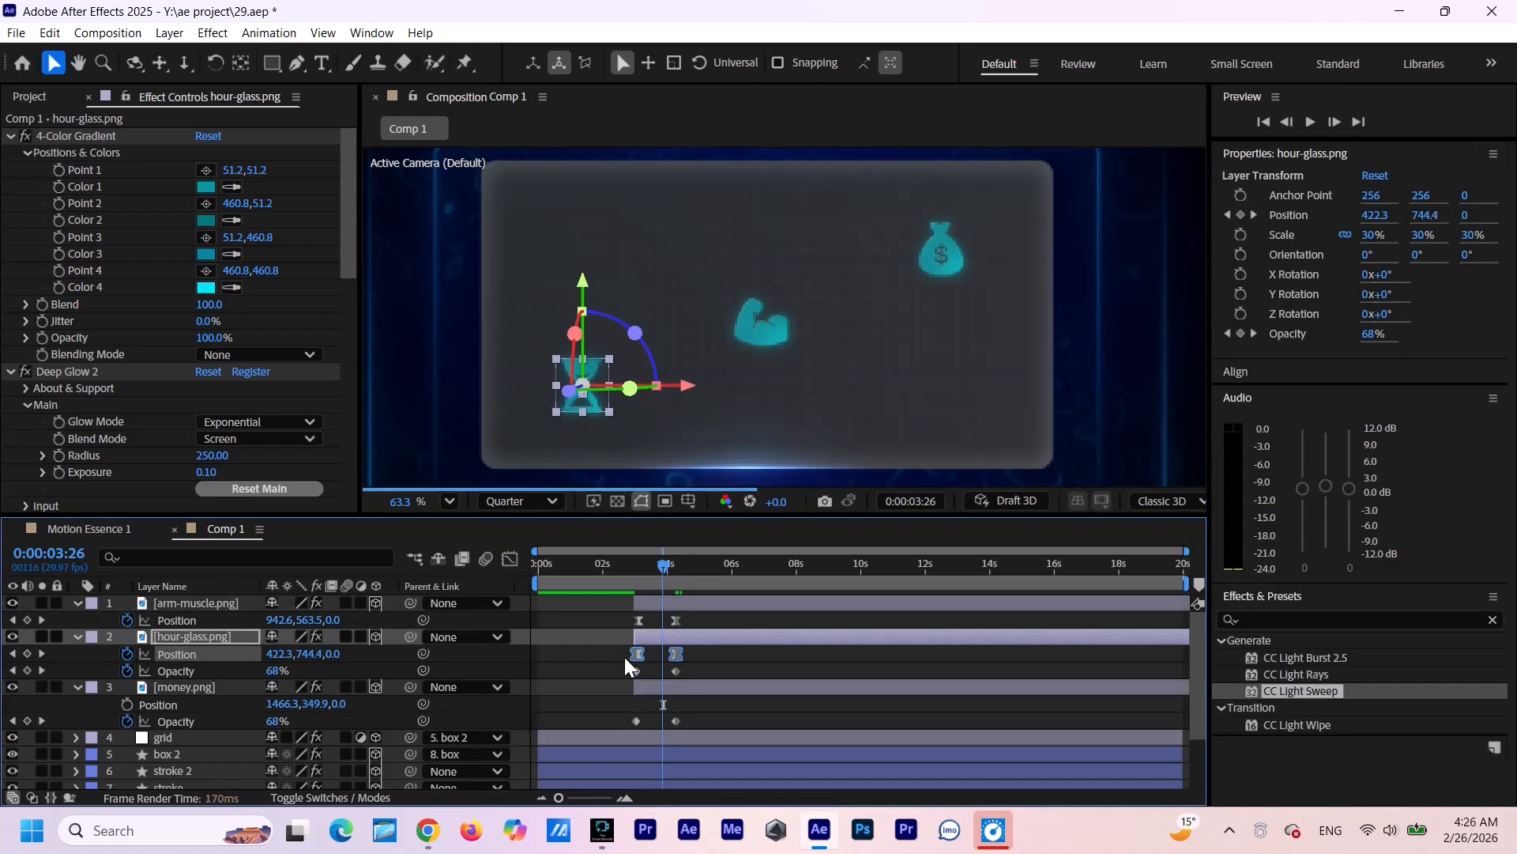
Reshape the hour-glass Position speed curve to peak at its start and taper off, and preview the motion.
{"action": "left_click", "coordinate": [512, 560]}
{"action": "left_click_drag", "start_coordinate": [558, 799], "coordinate": [583, 800]}
{"action": "left_click_drag", "start_coordinate": [818, 708], "coordinate": [551, 780]}
{"action": "left_click_drag", "start_coordinate": [751, 742], "coordinate": [708, 744]}
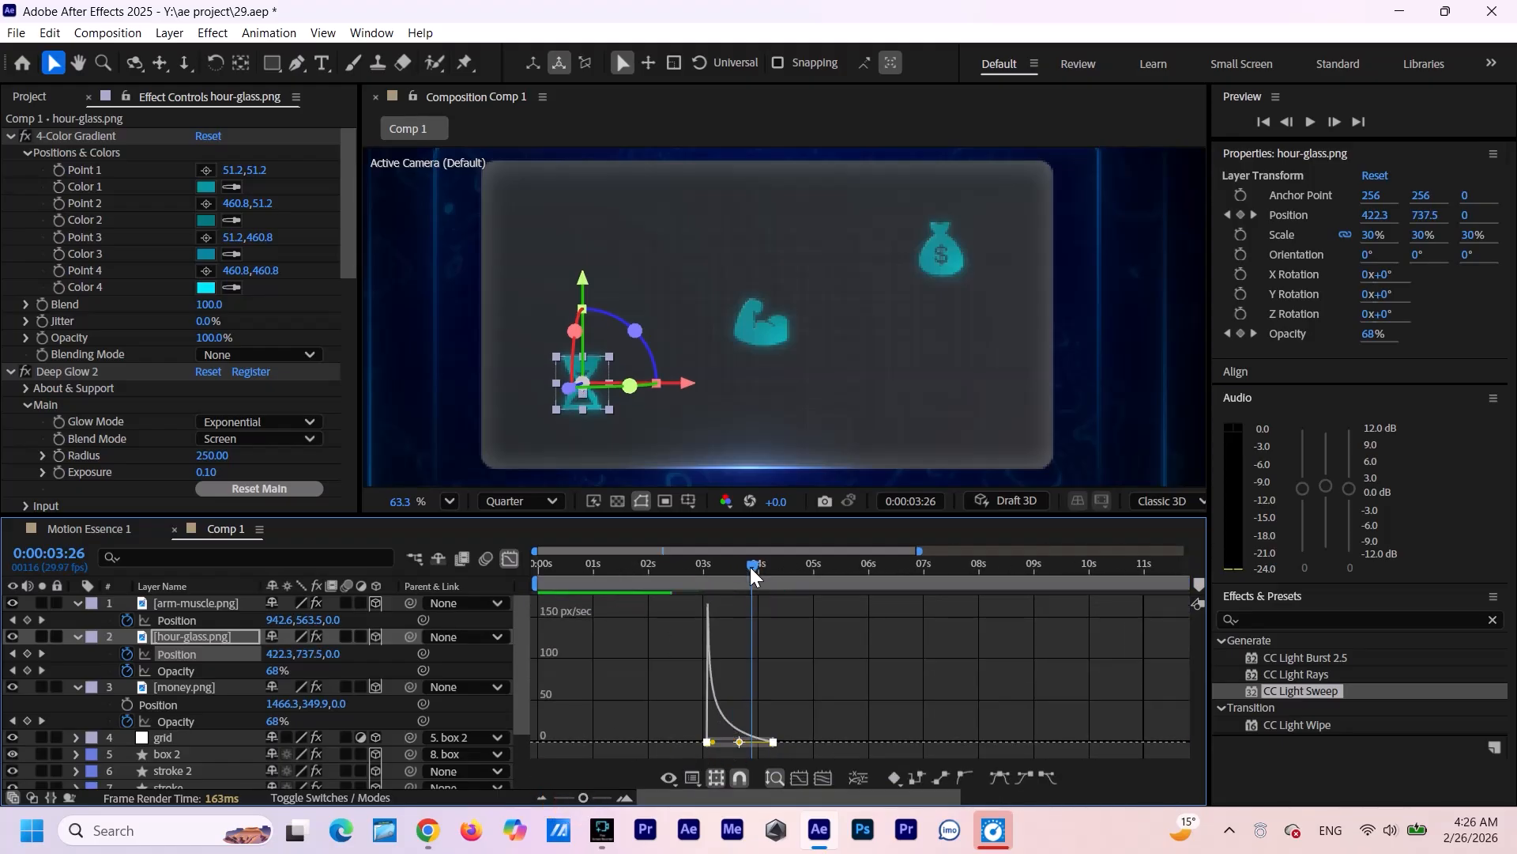
{"action": "key", "text": "space"}
{"action": "mouse_move", "coordinate": [751, 567]}
{"action": "left_mouse_down"}
{"action": "mouse_move", "coordinate": [698, 567]}
{"action": "mouse_move", "coordinate": [774, 576]}
{"action": "mouse_move", "coordinate": [757, 566]}
{"action": "left_mouse_up"}
{"action": "key", "text": "space"}
Keyframe the money icon's Position to rise from about 1466.3, 380.4 near 0:00:03:01 to 1466.3, 349.9 at 0:00:04:07, with Easy Ease.
{"action": "left_click", "coordinate": [77, 603]}
{"action": "left_click", "coordinate": [78, 620]}
{"action": "left_click", "coordinate": [189, 637]}
{"action": "left_click", "coordinate": [415, 558]}
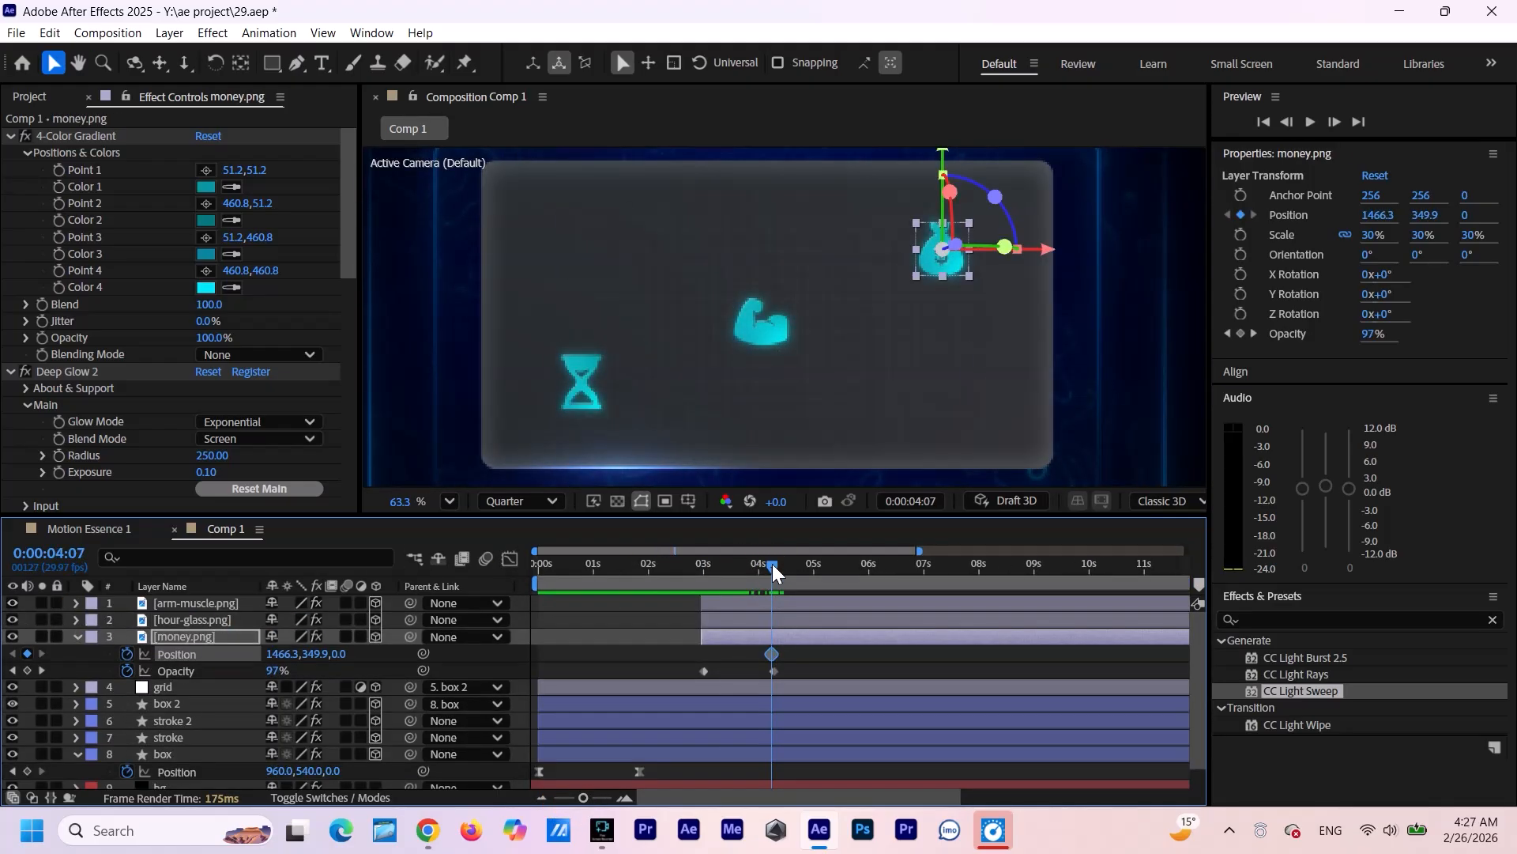
{"action": "left_click_drag", "start_coordinate": [944, 156], "coordinate": [944, 166]}
{"action": "left_click_drag", "start_coordinate": [757, 653], "coordinate": [700, 651]}
{"action": "key", "text": "F9"}
Reshape the money icon's Position speed curve to start fast and ease out, and preview the three icons.
{"action": "left_click", "coordinate": [509, 558]}
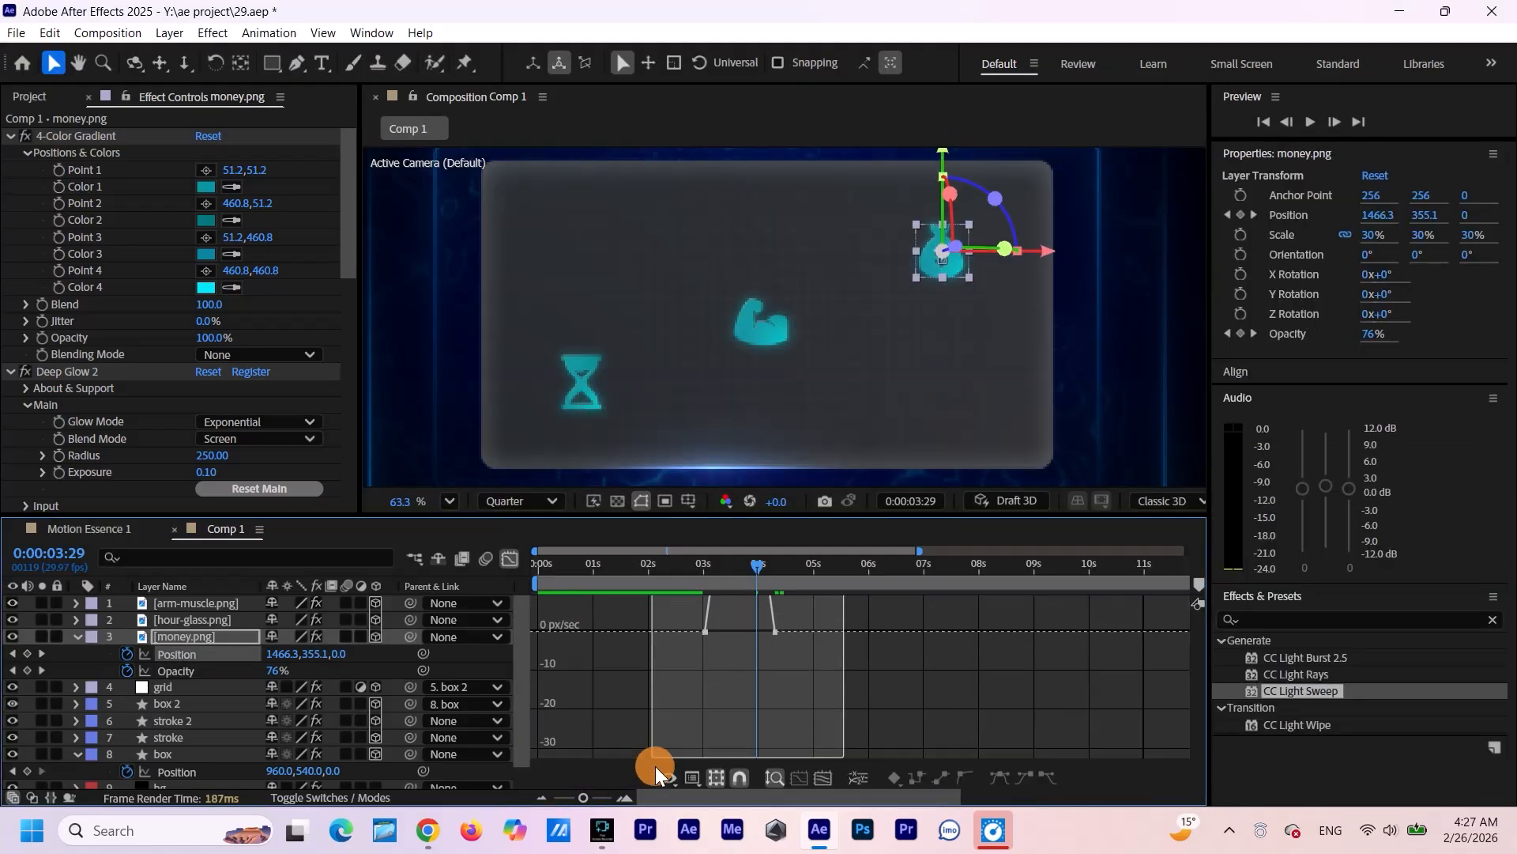
{"action": "left_click_drag", "start_coordinate": [751, 744], "coordinate": [700, 746]}
{"action": "left_click_drag", "start_coordinate": [756, 562], "coordinate": [637, 564]}
{"action": "key", "text": "space"}
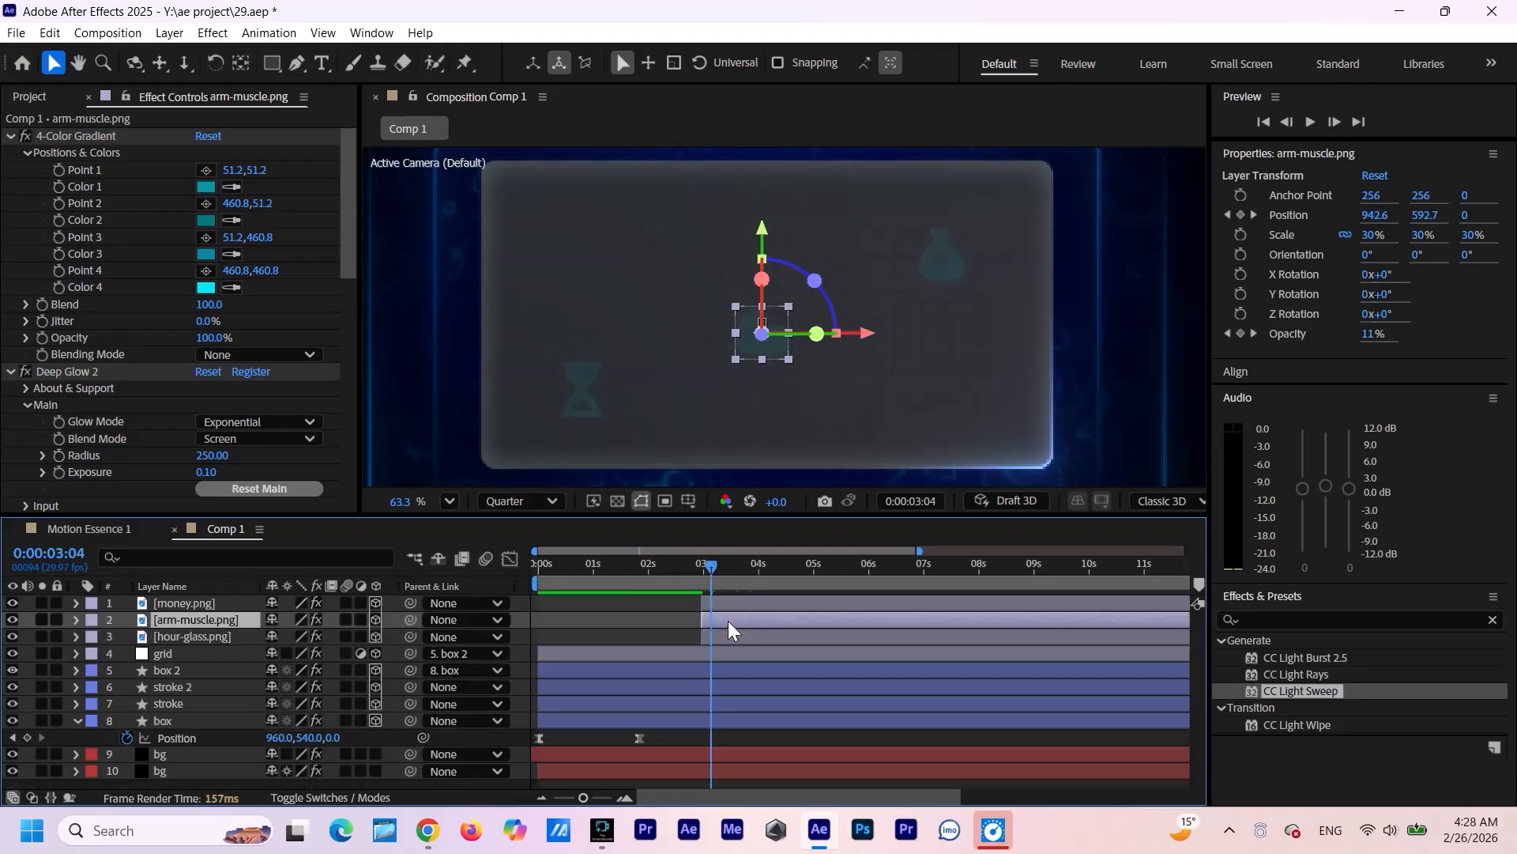
Stagger the icon layers after the hour-glass, starting arm-muscle at about 0:00:03:04 and money slightly later, and save the project.
{"action": "left_click_drag", "start_coordinate": [727, 620], "coordinate": [699, 571]}
{"action": "key", "text": "space"}
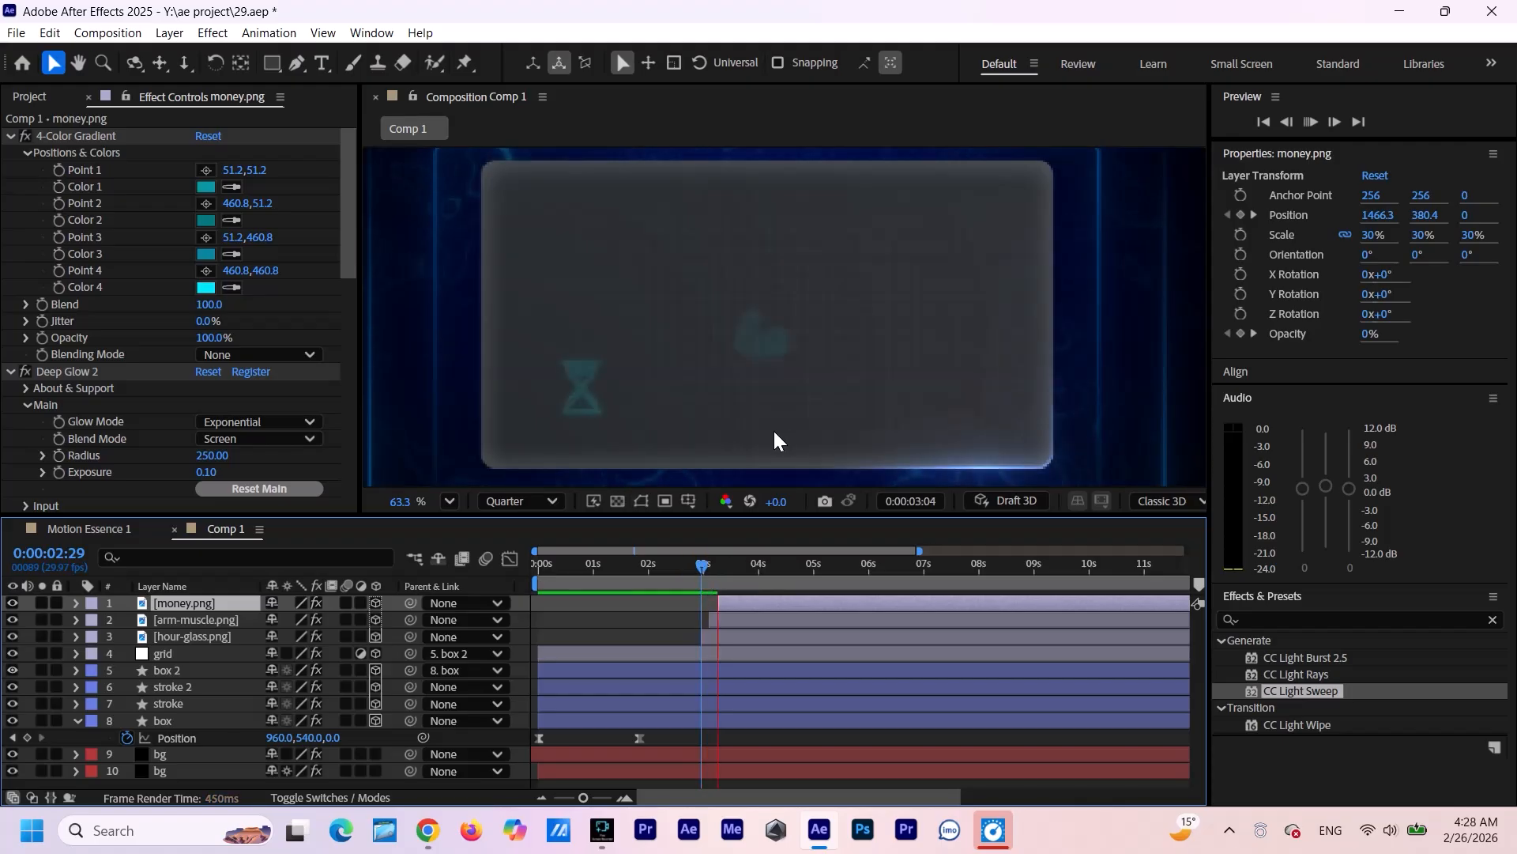
{"action": "key", "text": "space"}
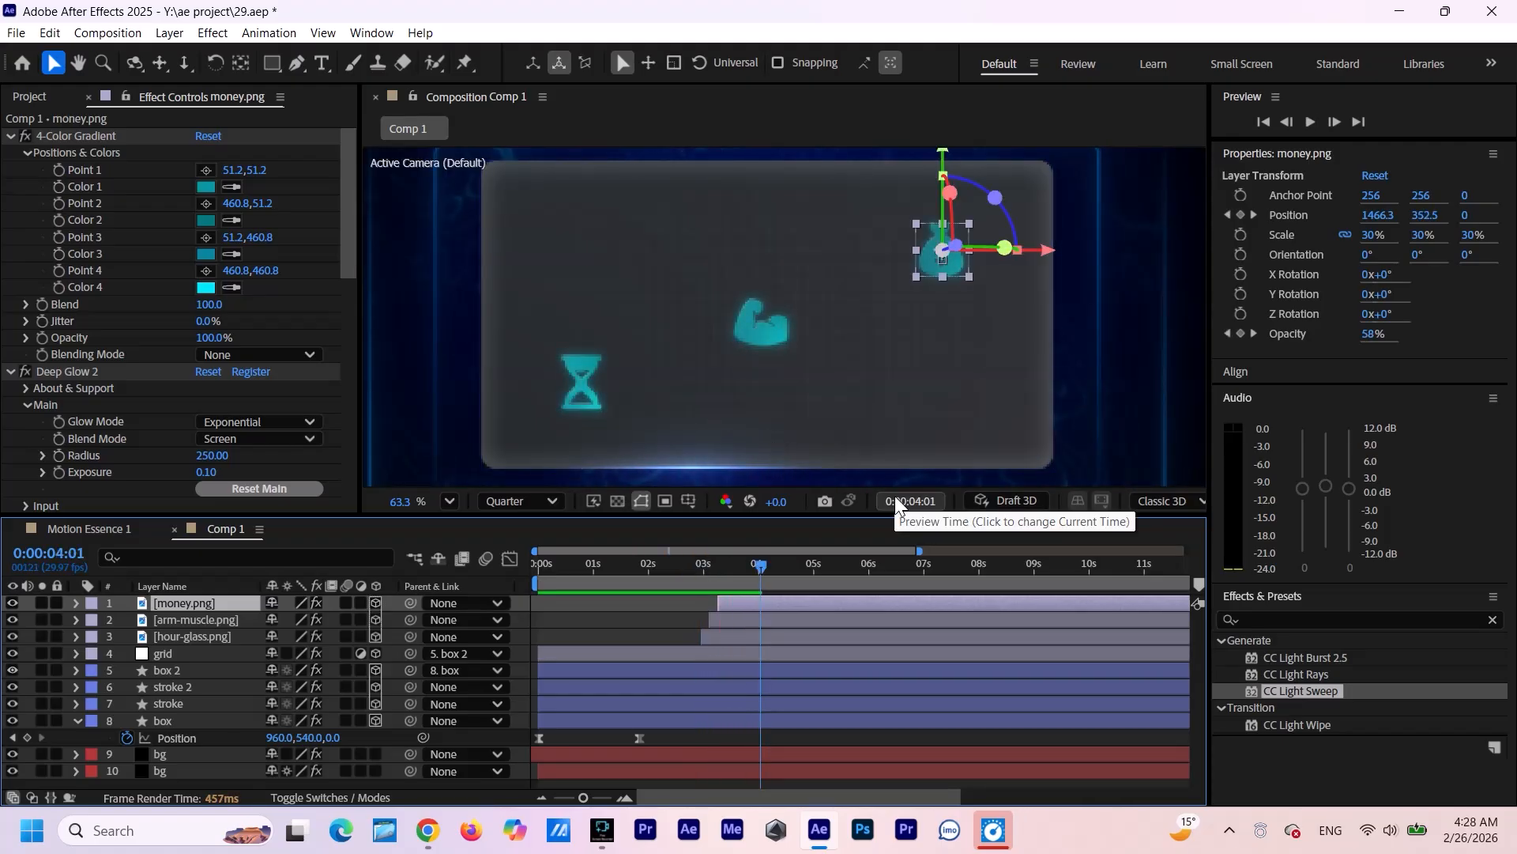
{"action": "key", "text": "ctrl+s"}
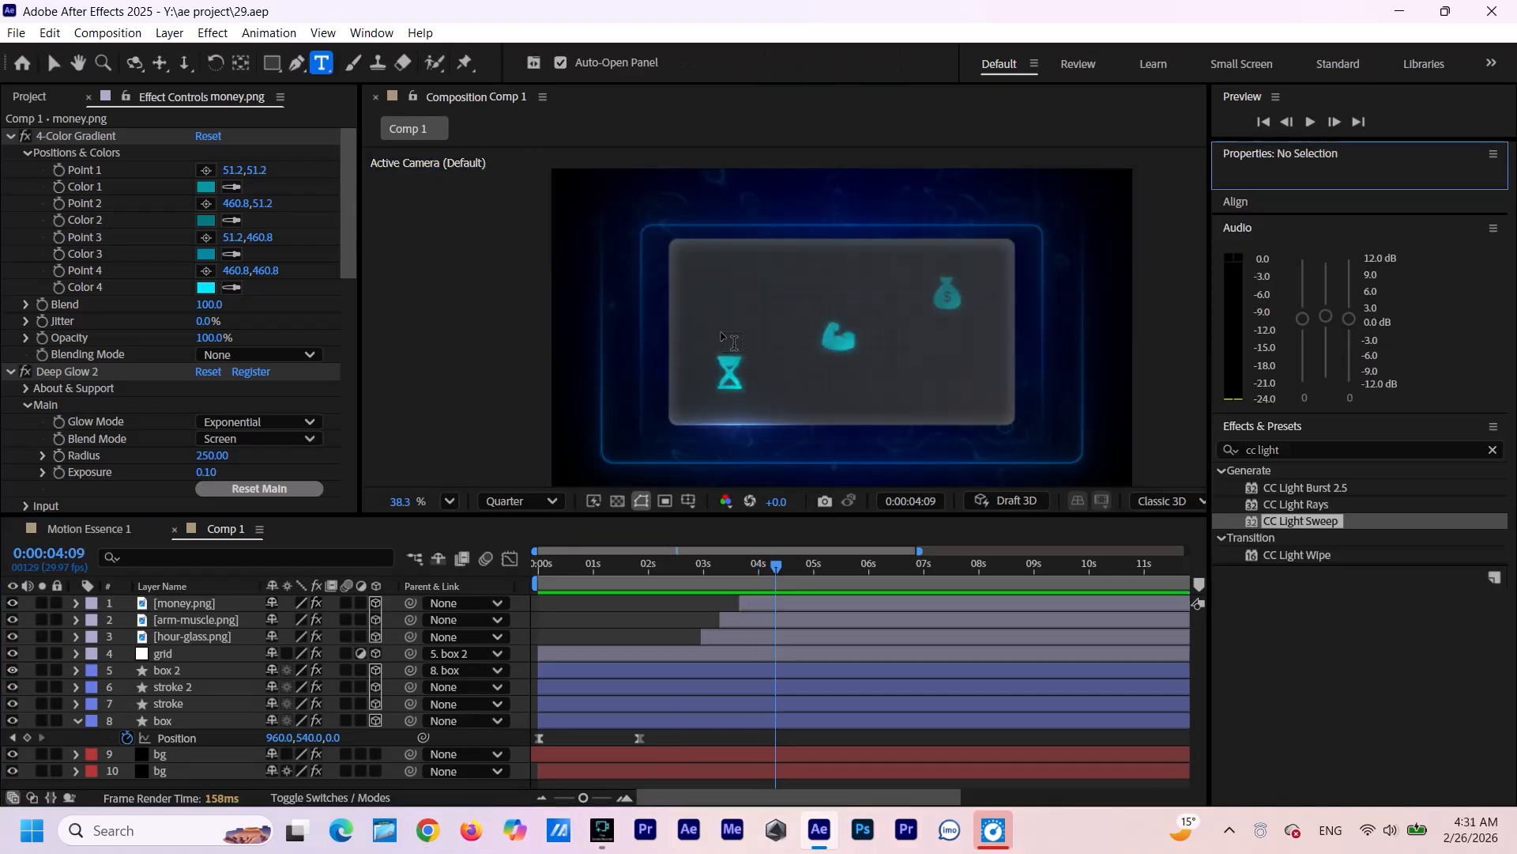
Add a "Time" text near the hour-glass icon at 54.1 px, with fill on and stroke off.
{"action": "scroll", "coordinate": [709, 347], "scroll_direction": "up", "scroll_amount": 1}
{"action": "left_click", "coordinate": [708, 347]}
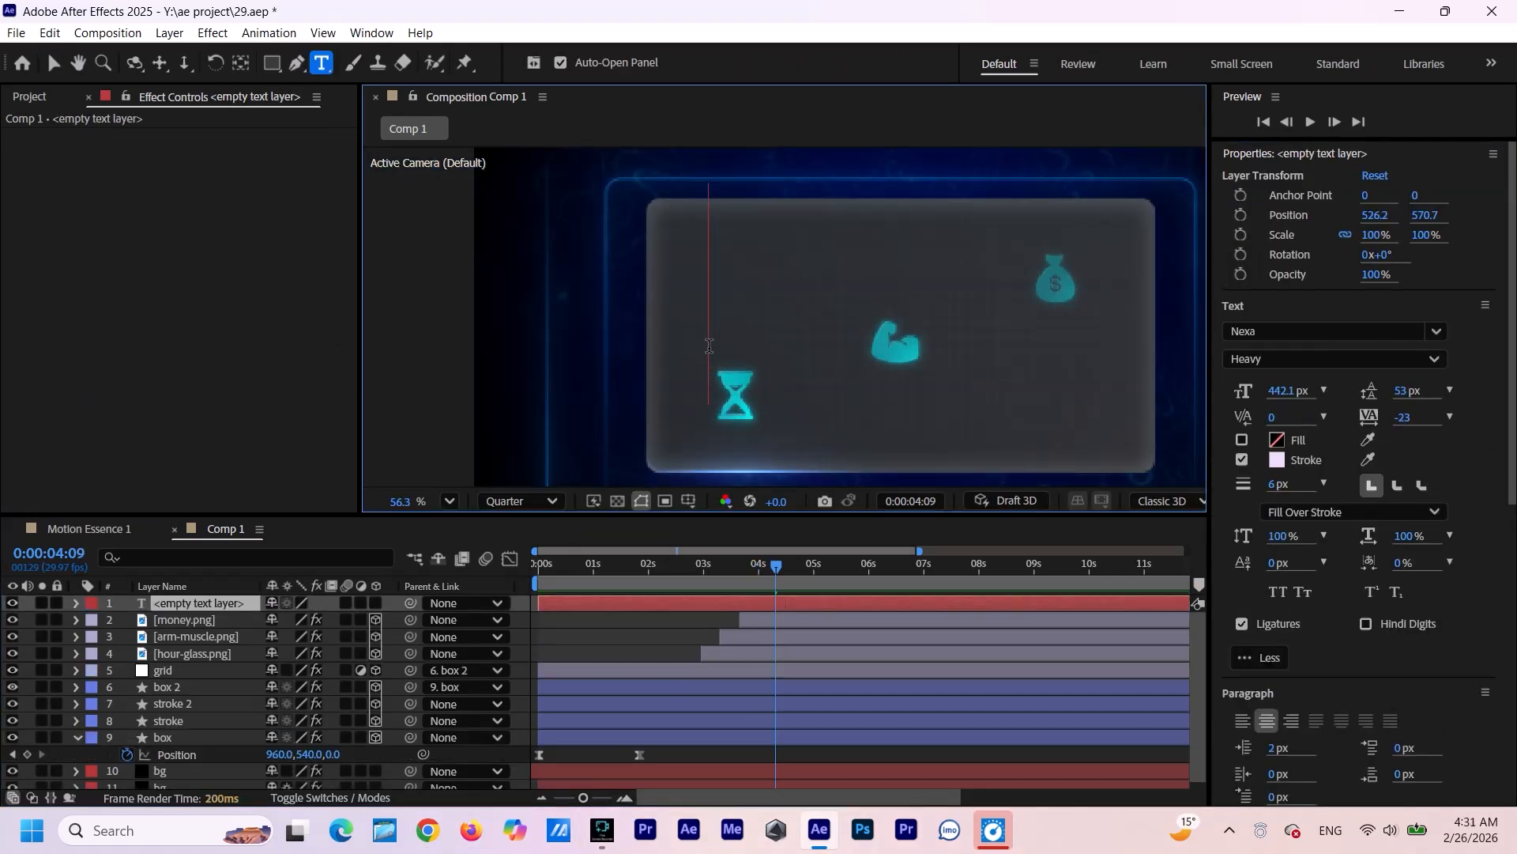
{"action": "type", "text": "Time"}
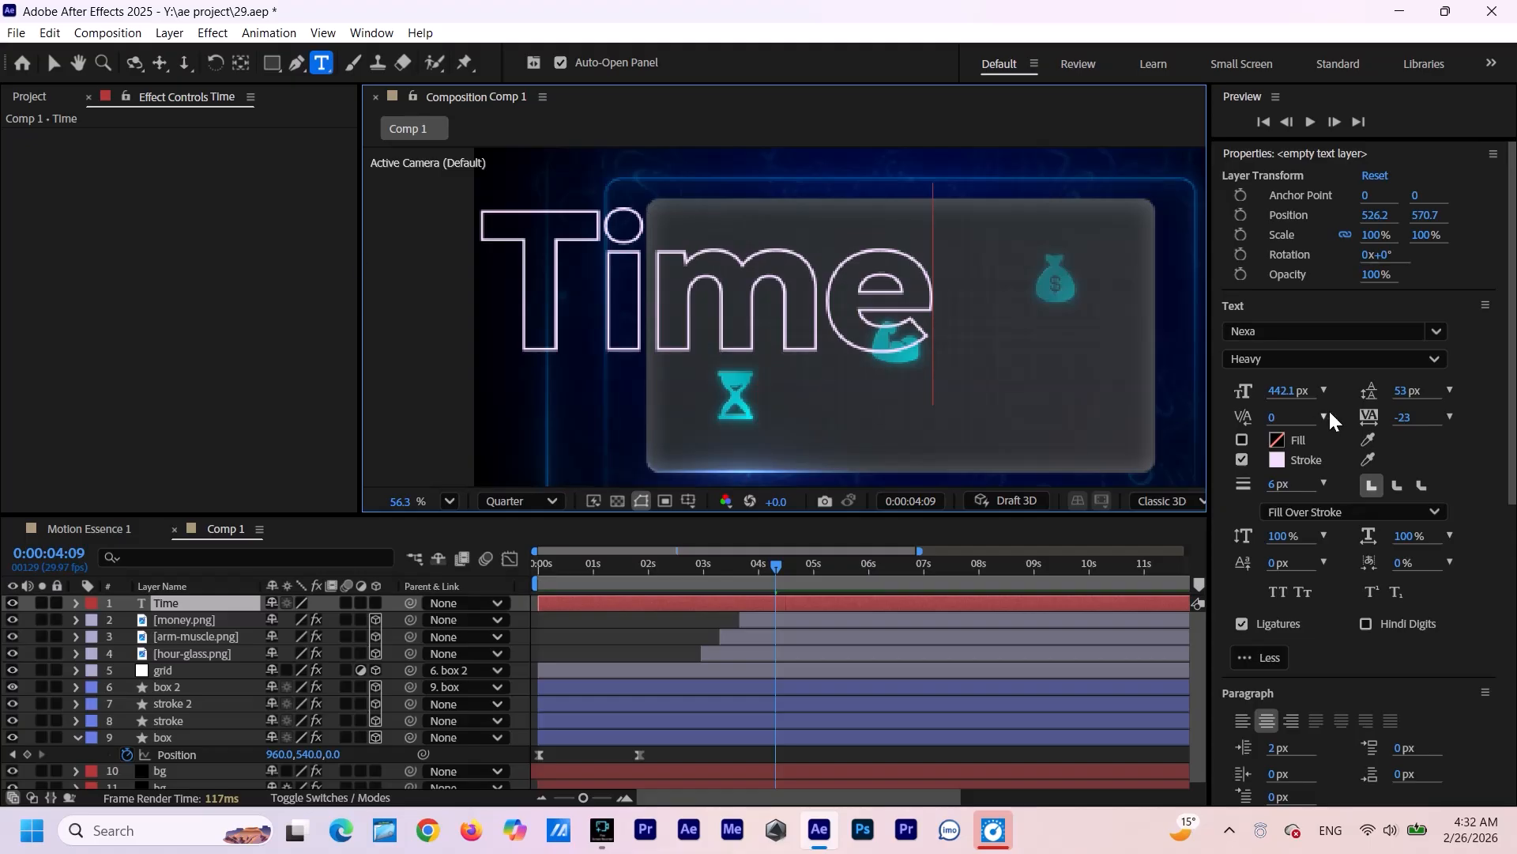
{"action": "left_click", "coordinate": [186, 636]}
{"action": "left_click", "coordinate": [180, 610]}
{"action": "left_click_drag", "start_coordinate": [1273, 393], "coordinate": [988, 469]}
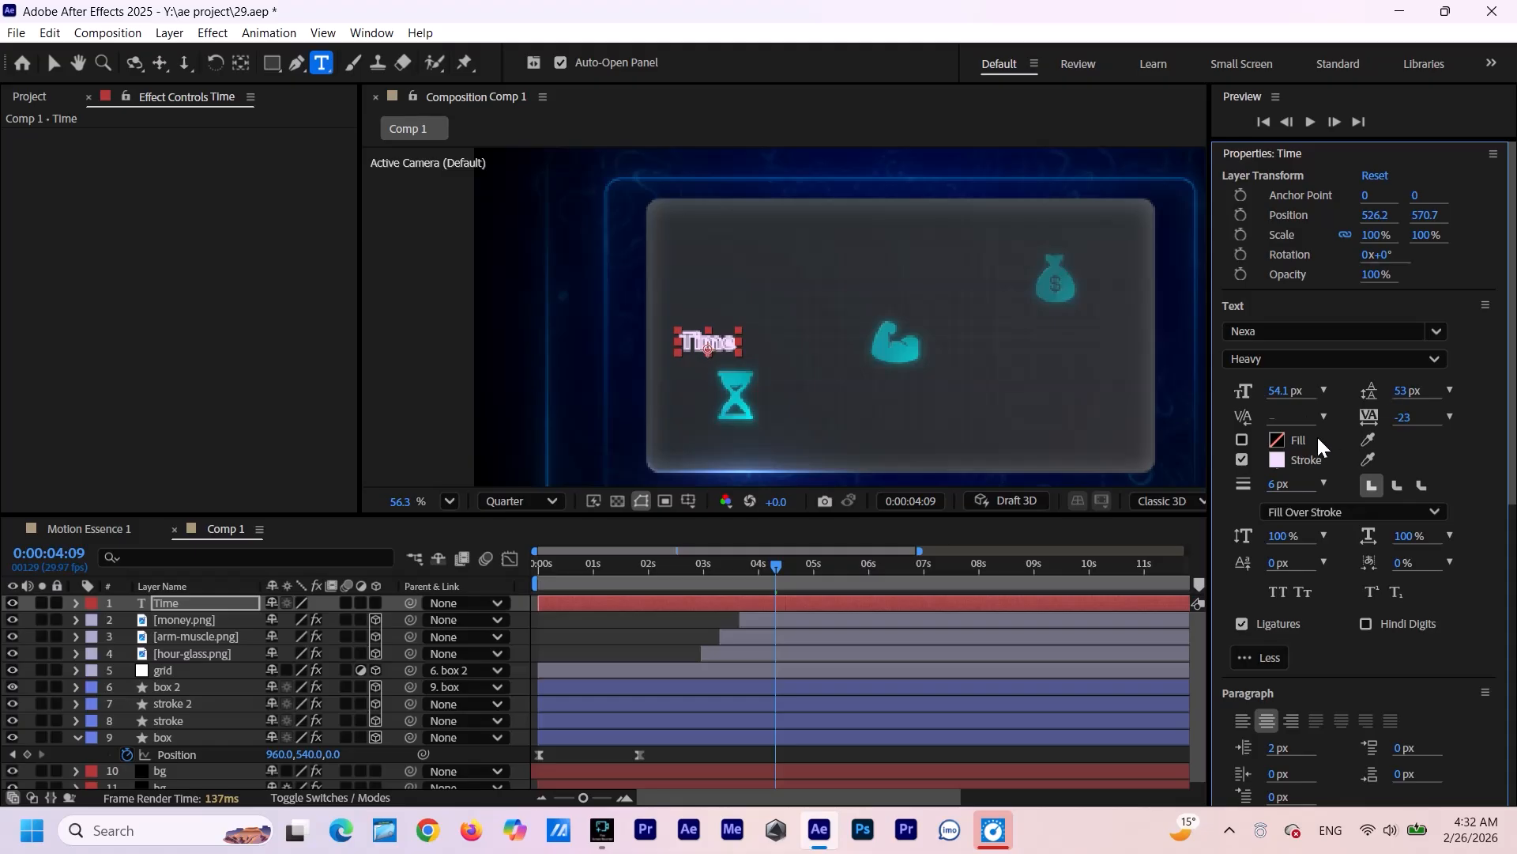
{"action": "left_click", "coordinate": [1242, 439]}
{"action": "left_click", "coordinate": [1242, 460]}
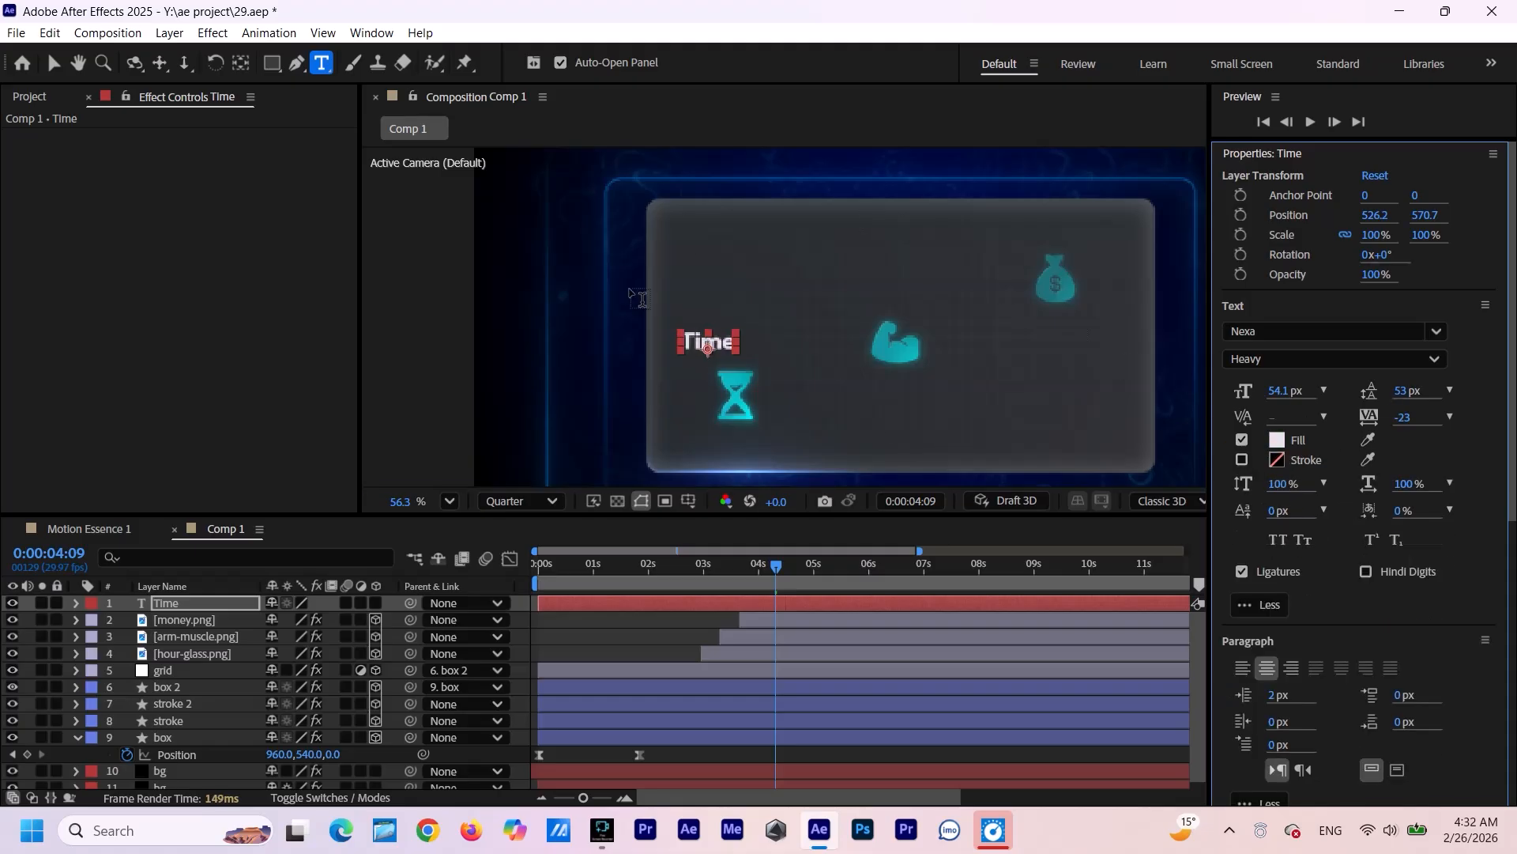
Make the Time text a 3D layer at 78.1 px above the hour-glass, and start it together with the hour-glass layer.
{"action": "scroll", "coordinate": [885, 345], "scroll_direction": "down", "scroll_amount": 2}
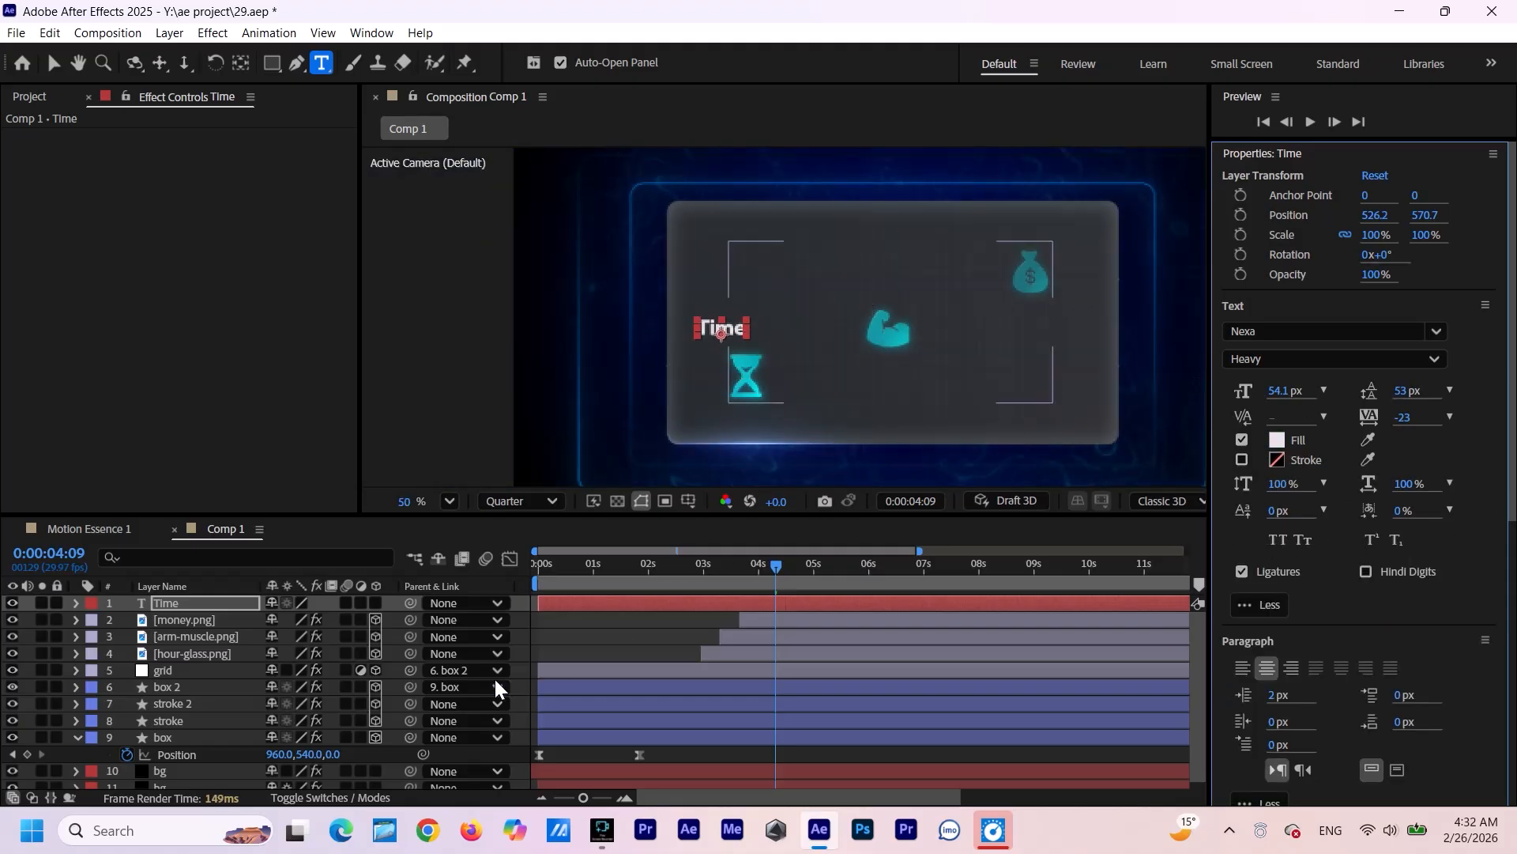
{"action": "left_click", "coordinate": [375, 603]}
{"action": "key", "text": "v"}
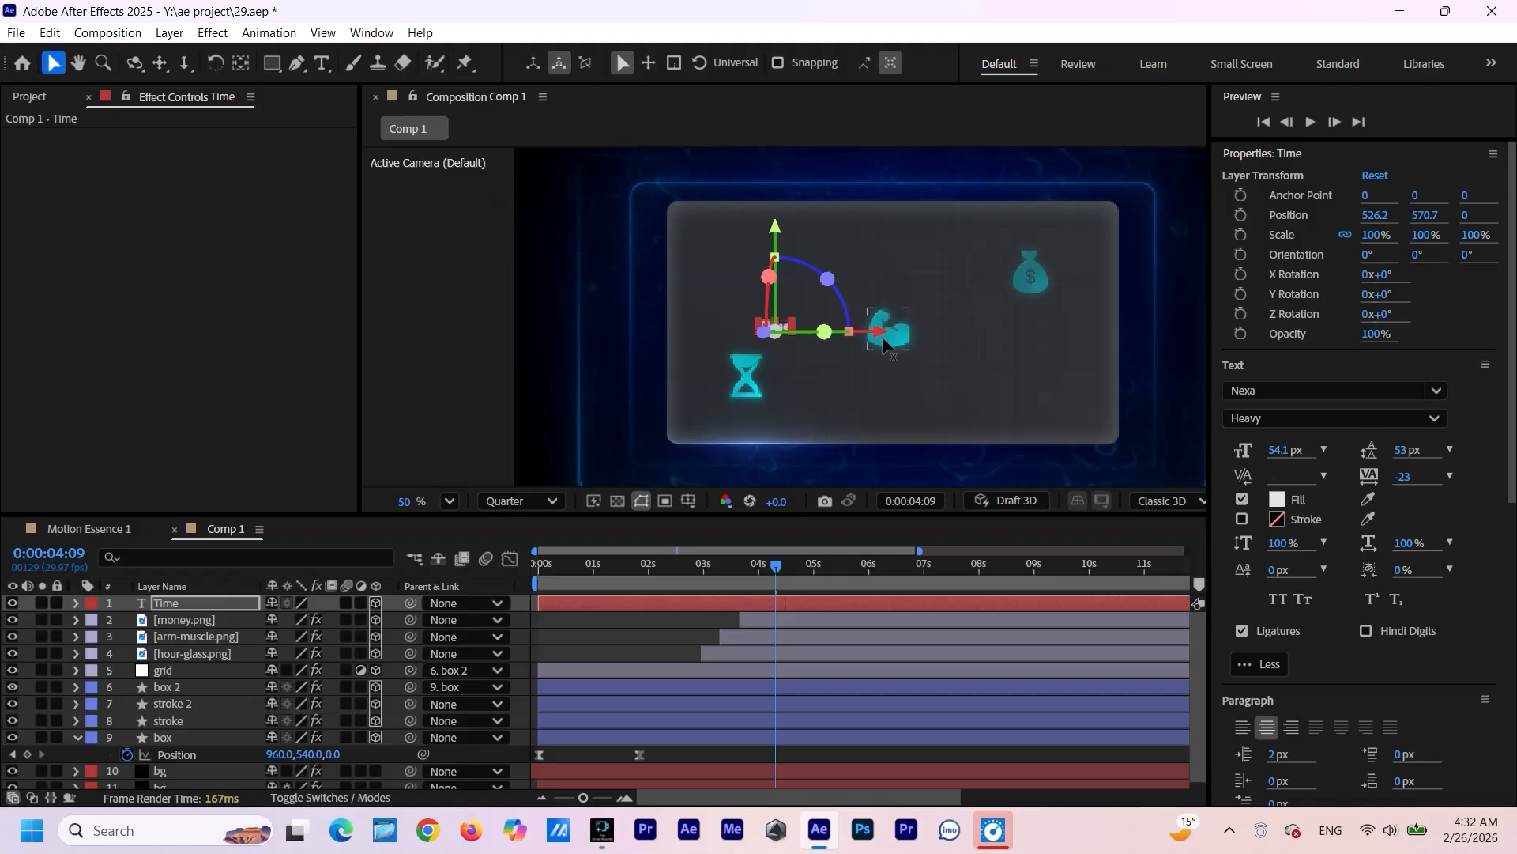
{"action": "left_click_drag", "start_coordinate": [881, 338], "coordinate": [851, 353]}
{"action": "left_click_drag", "start_coordinate": [746, 231], "coordinate": [750, 240]}
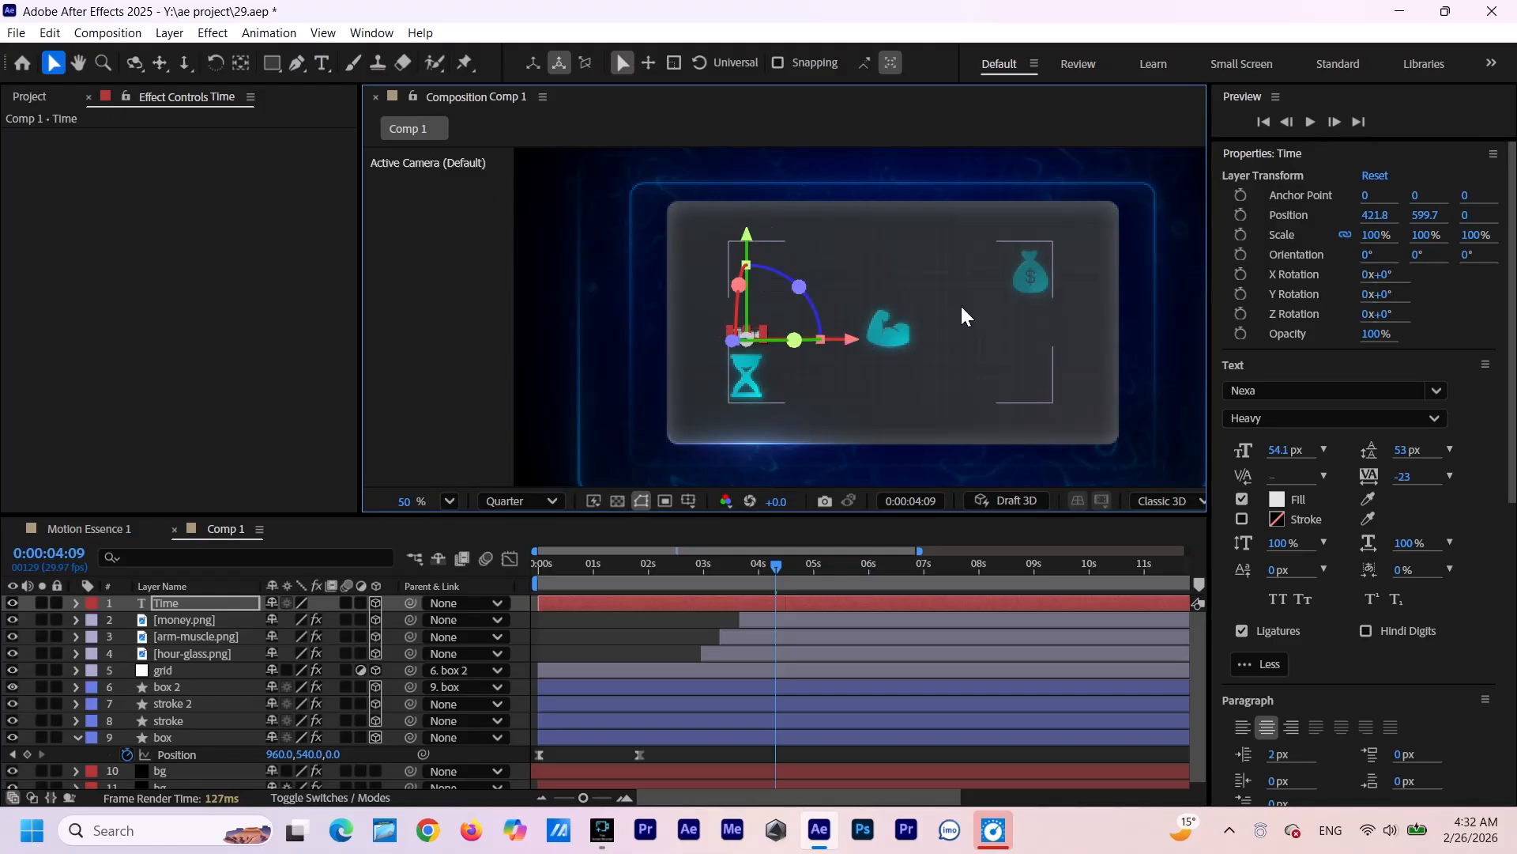
{"action": "left_click_drag", "start_coordinate": [1276, 456], "coordinate": [1301, 452]}
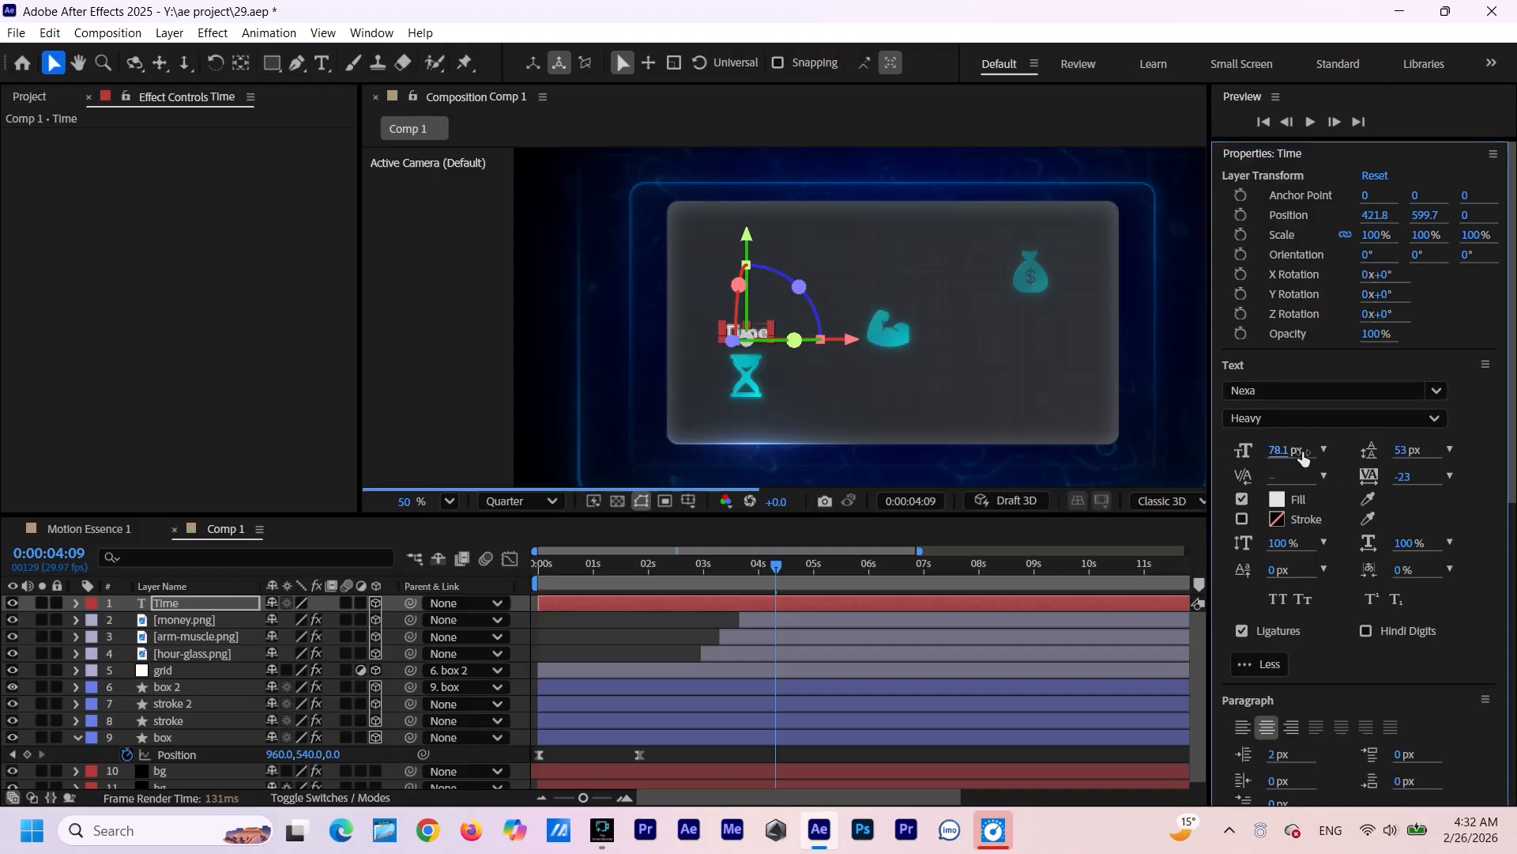
{"action": "left_click_drag", "start_coordinate": [676, 603], "coordinate": [755, 570]}
Duplicate the Time text above the arm-muscle icon at about 948.4, 464.8, and change the copy to "Muscle".
{"action": "key", "text": "ctrl+d"}
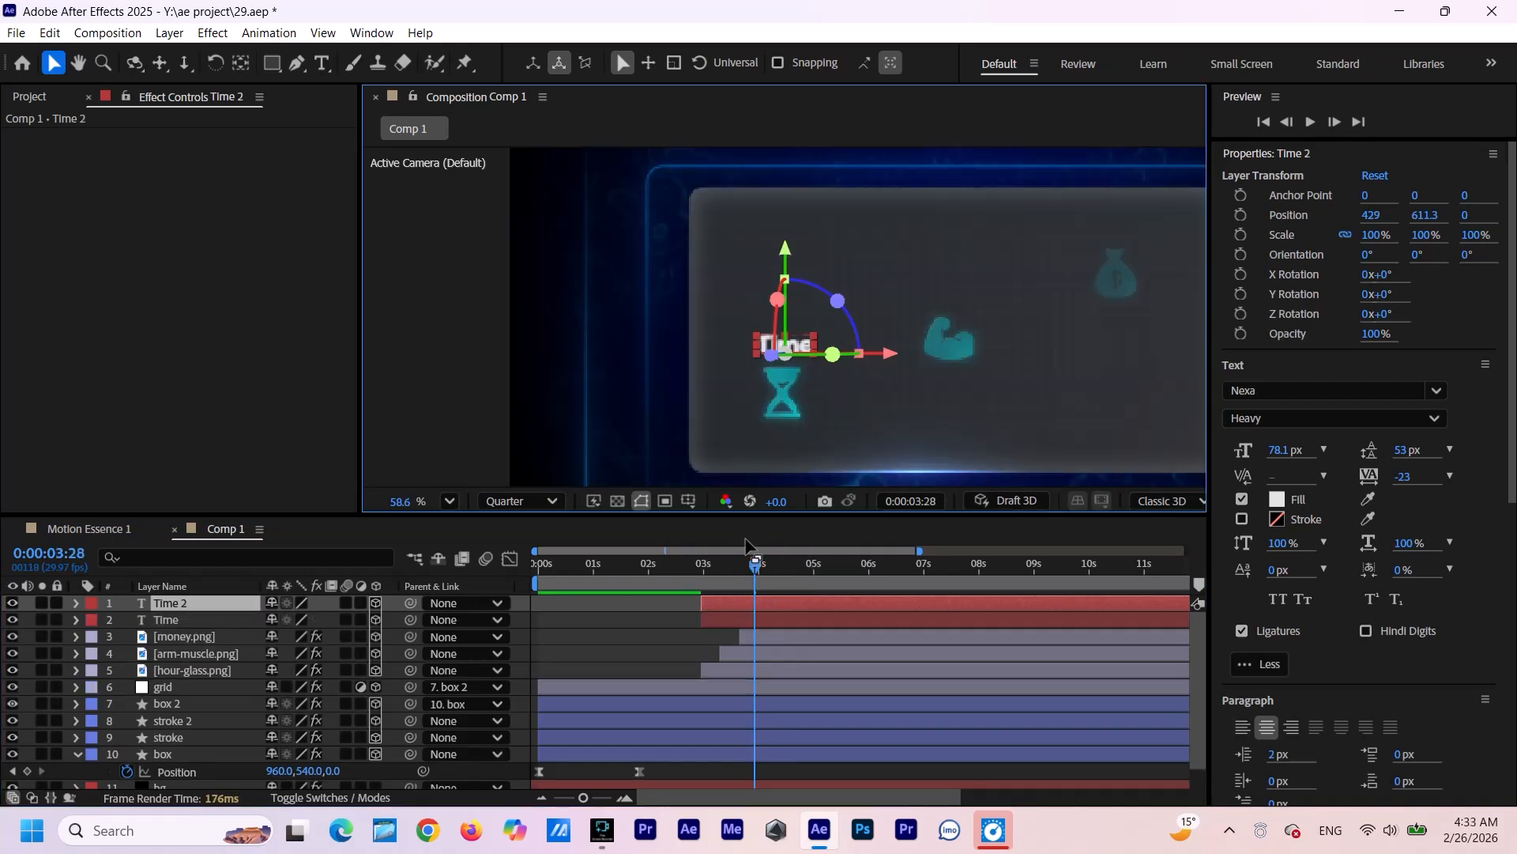
{"action": "left_click_drag", "start_coordinate": [881, 362], "coordinate": [1048, 361]}
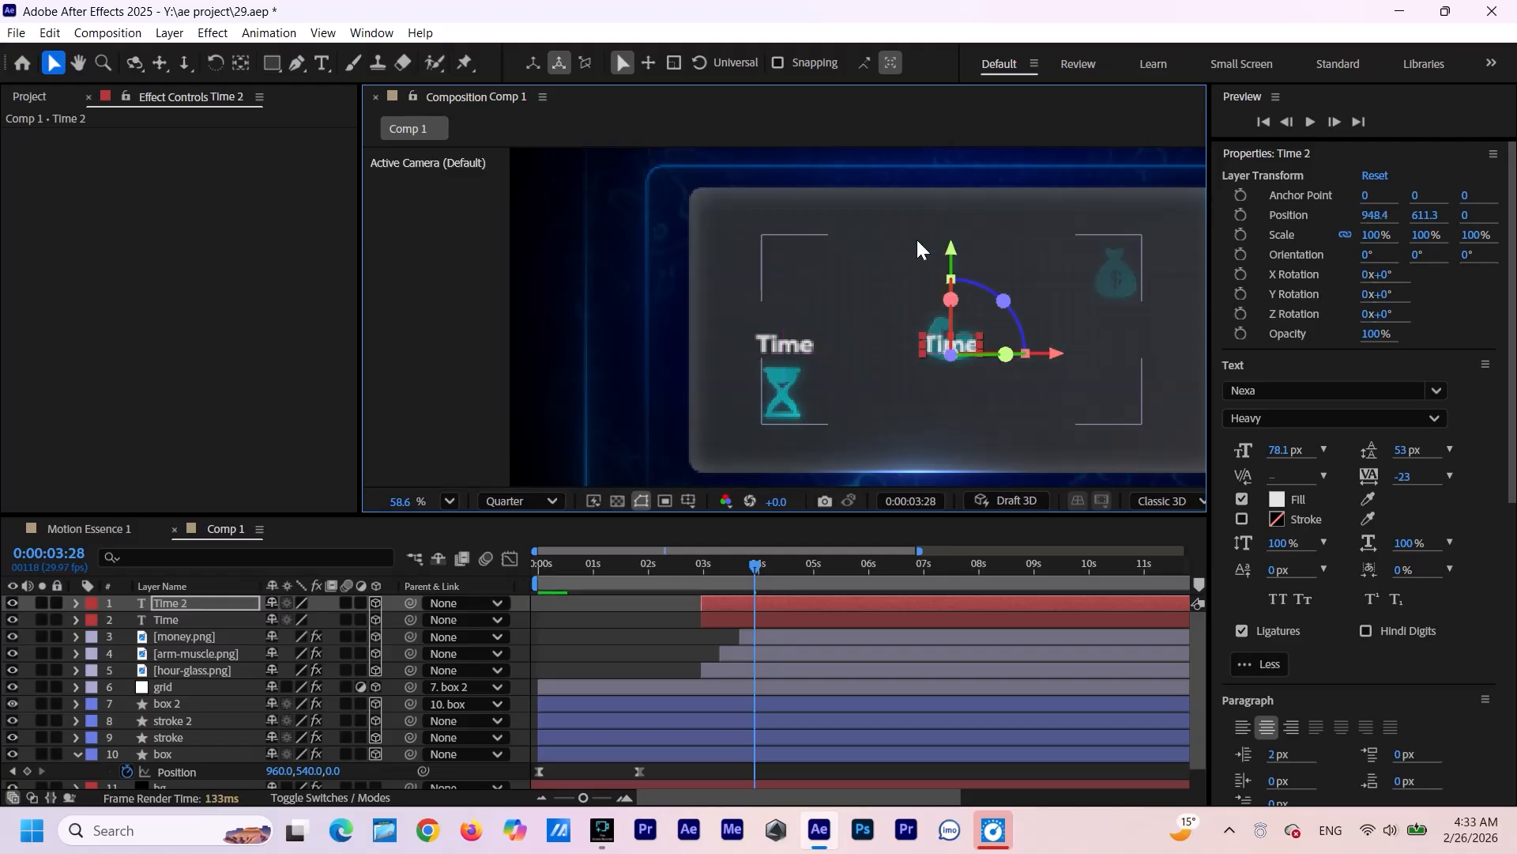
{"action": "left_click_drag", "start_coordinate": [951, 247], "coordinate": [933, 191]}
{"action": "double_click", "coordinate": [172, 604]}
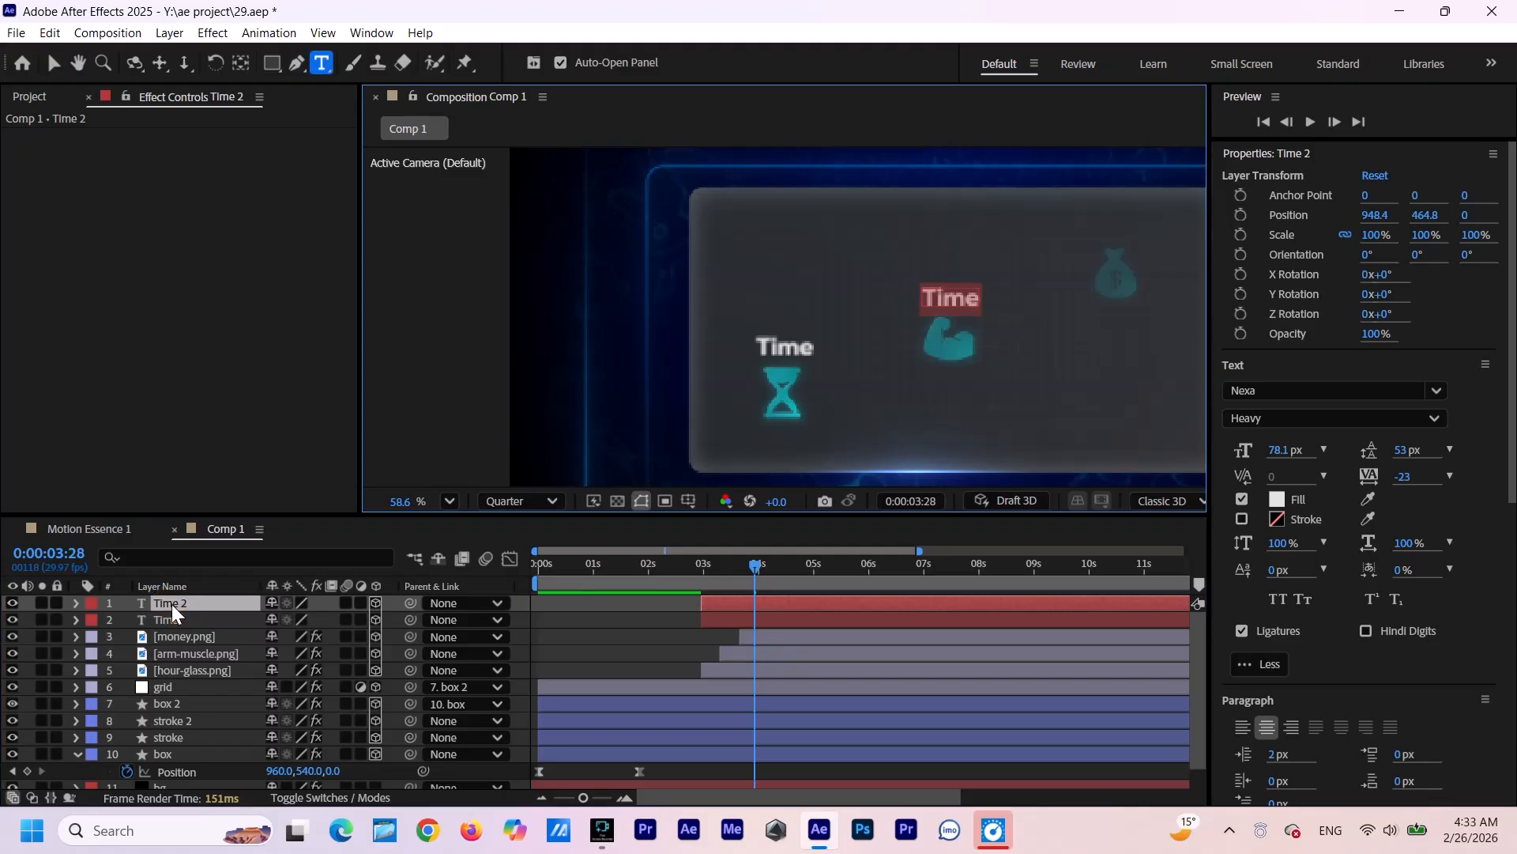
{"action": "type", "text": "M"}
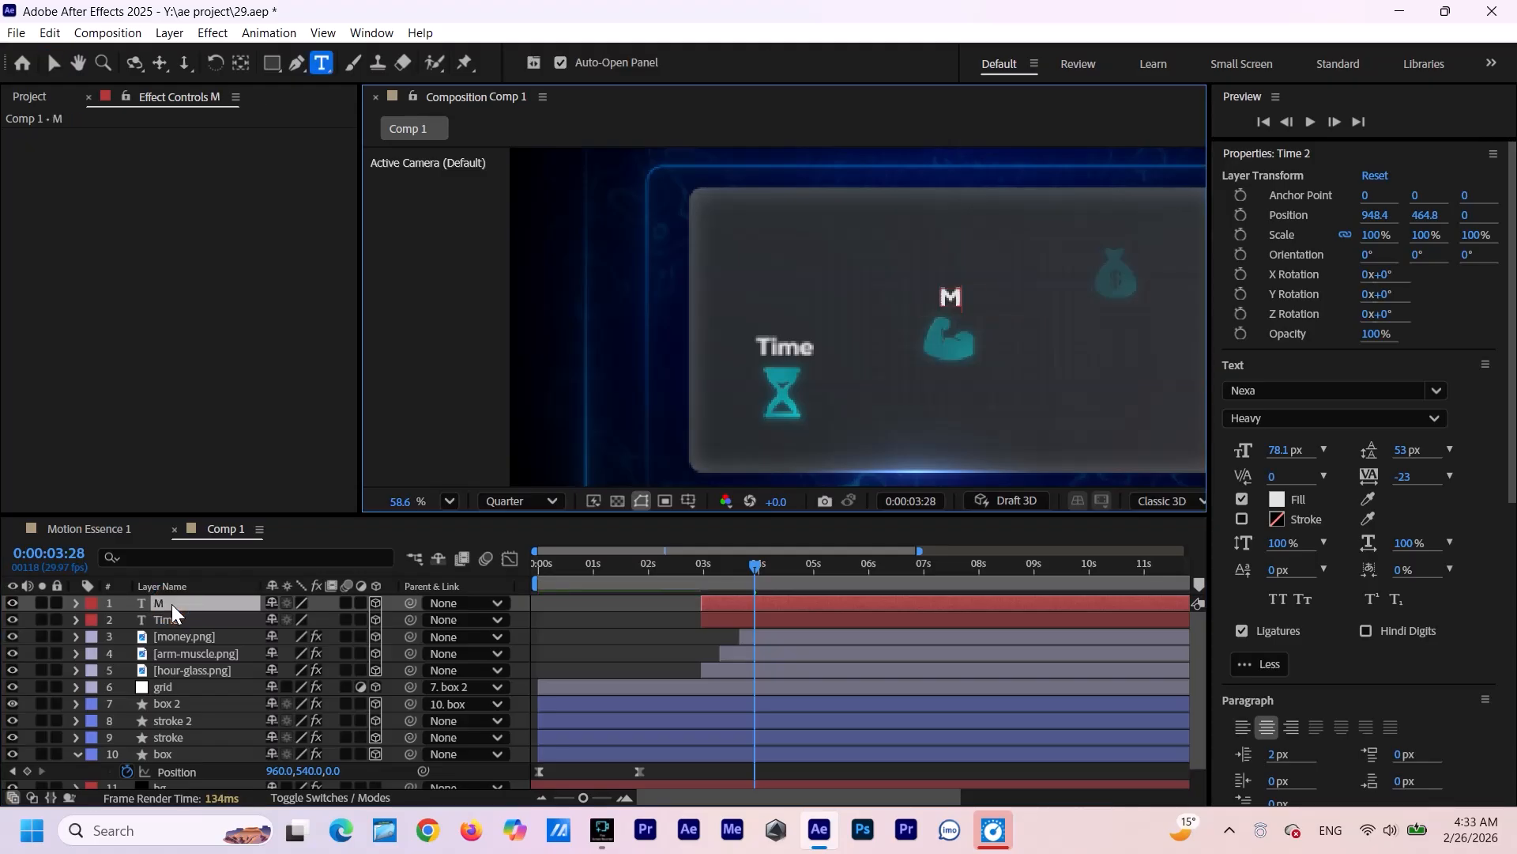
{"action": "type", "text": "uscle"}
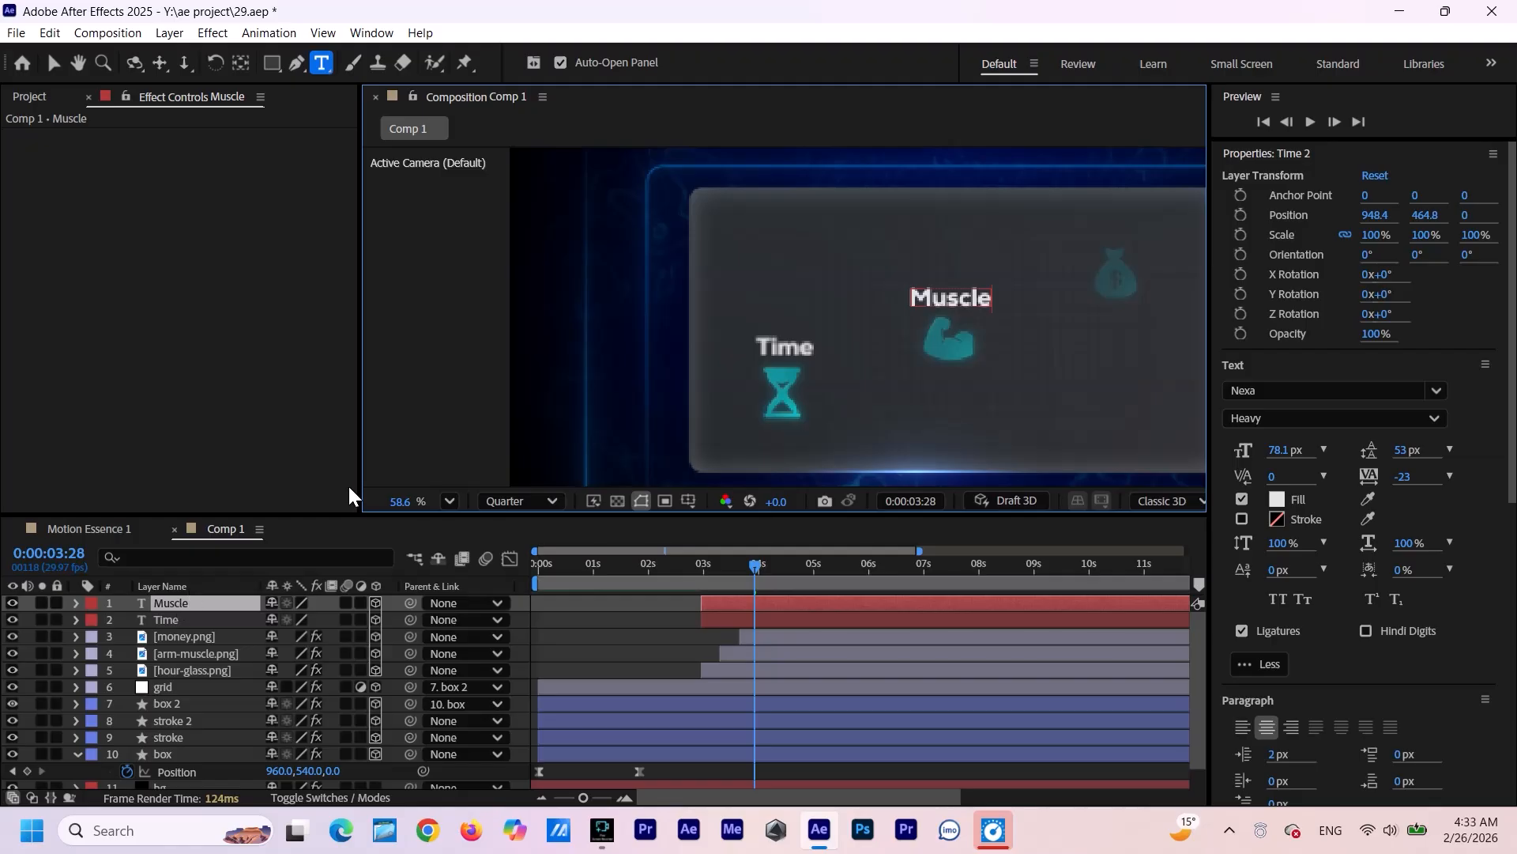
Duplicate the Muscle text above the money icon at about 1473.5, 250.1, and change the copy to "Money".
{"action": "key", "text": "ctrl+d"}
{"action": "left_click", "coordinate": [54, 64]}
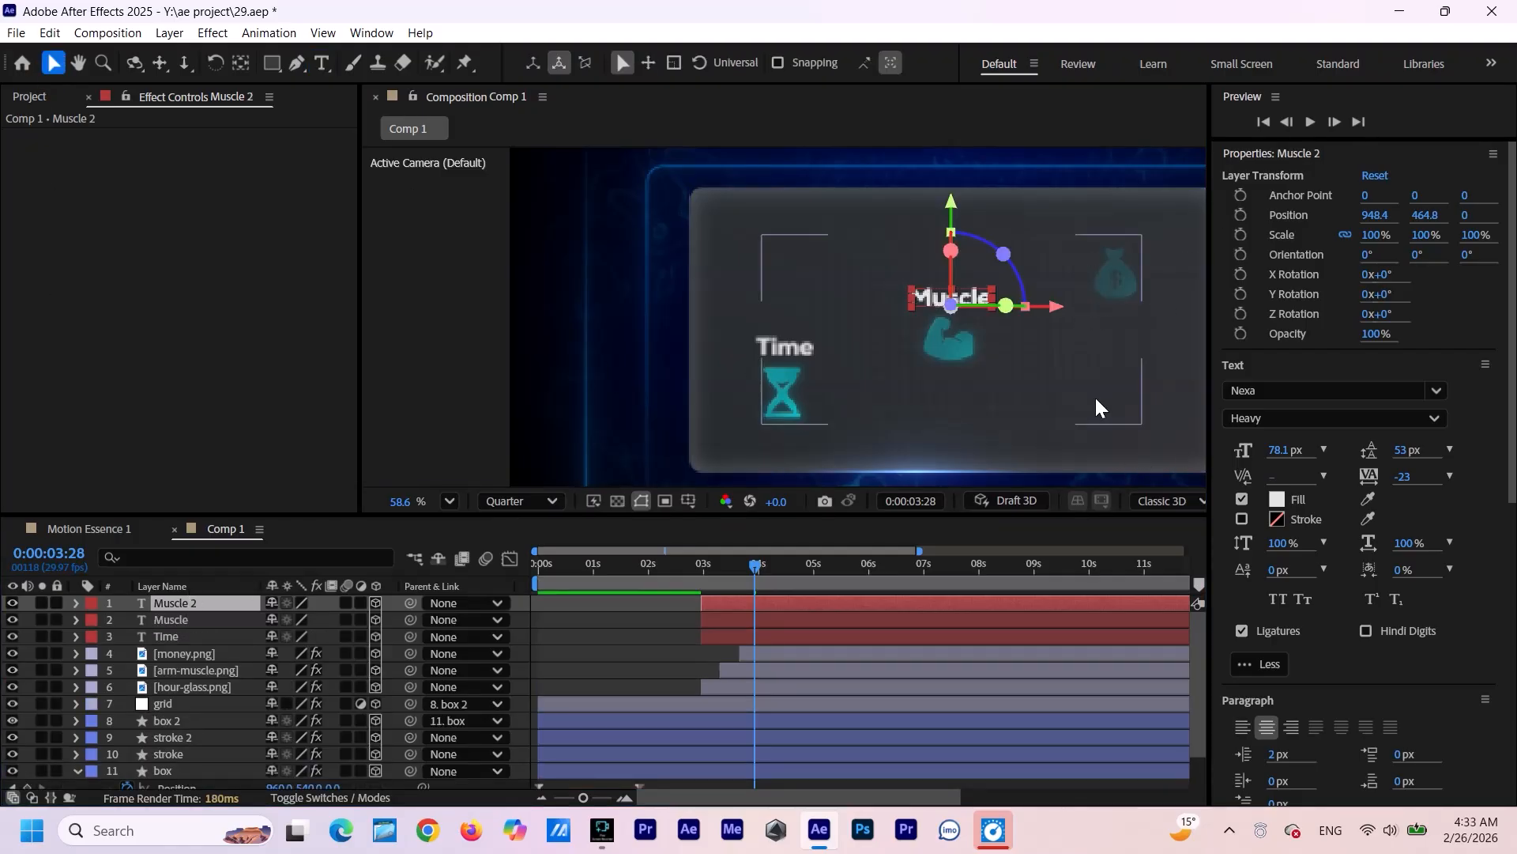
{"action": "left_click_drag", "start_coordinate": [1098, 407], "coordinate": [984, 416]}
{"action": "left_click_drag", "start_coordinate": [940, 317], "coordinate": [1108, 320]}
{"action": "left_click_drag", "start_coordinate": [1006, 218], "coordinate": [1002, 162]}
{"action": "scroll", "coordinate": [972, 198], "scroll_direction": "up", "scroll_amount": 4}
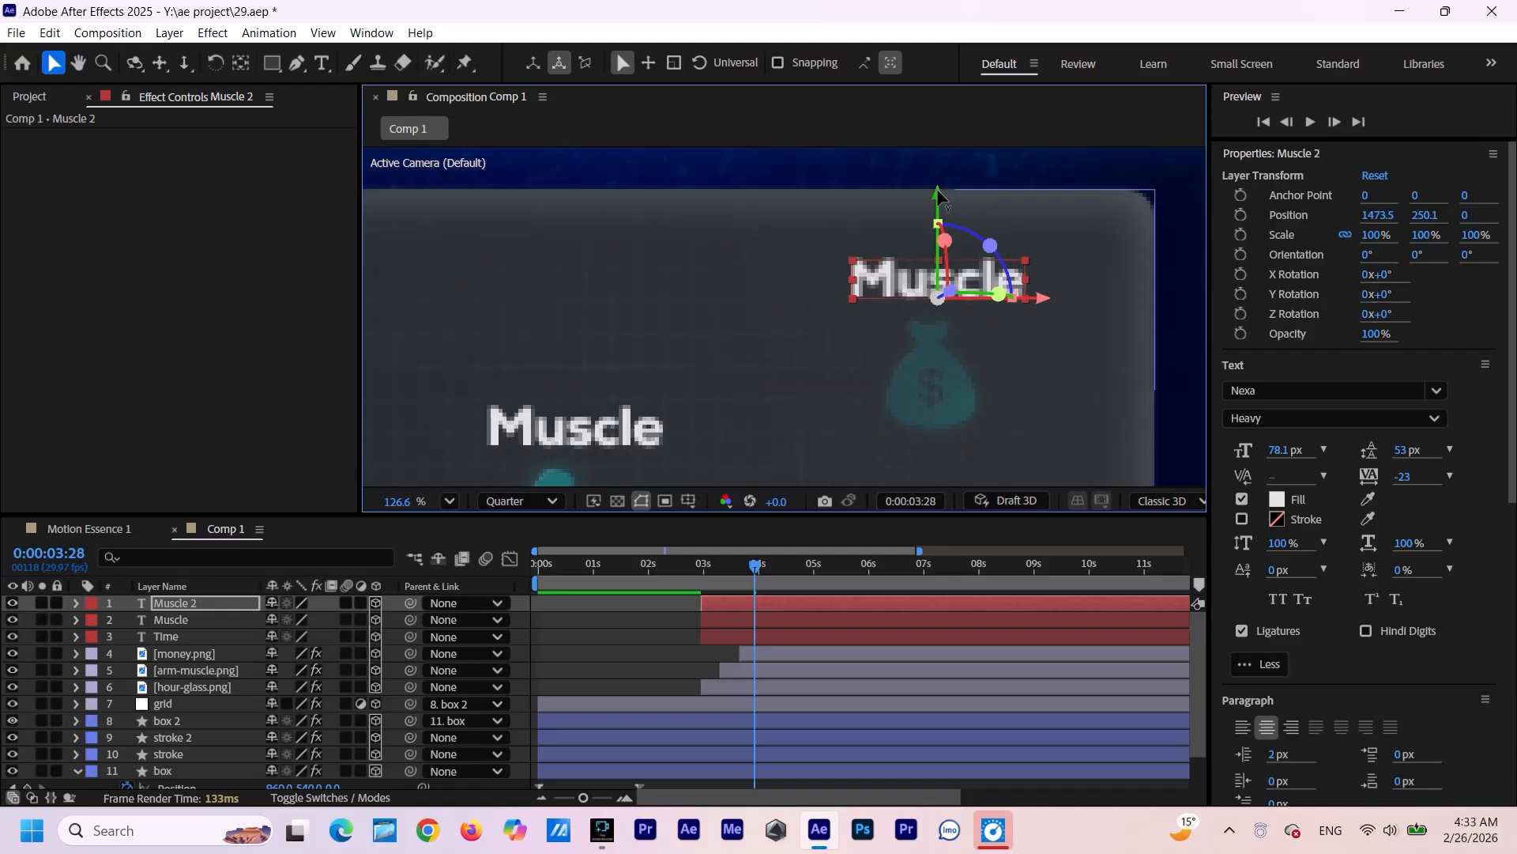
{"action": "left_click", "coordinate": [938, 192]}
{"action": "left_click", "coordinate": [192, 603]}
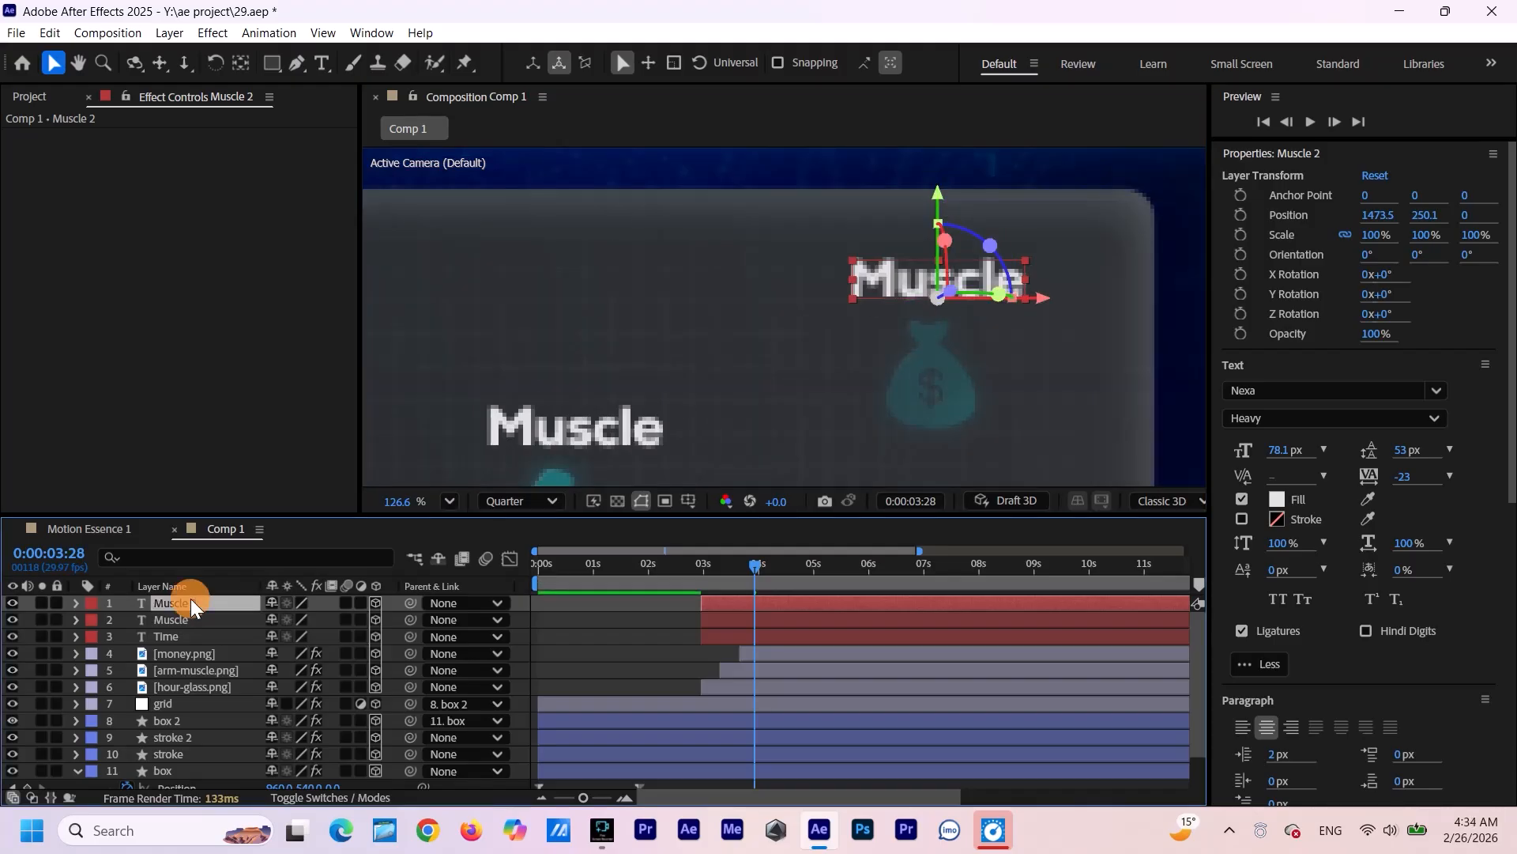
{"action": "double_click", "coordinate": [192, 603]}
{"action": "type", "text": "Mone"}
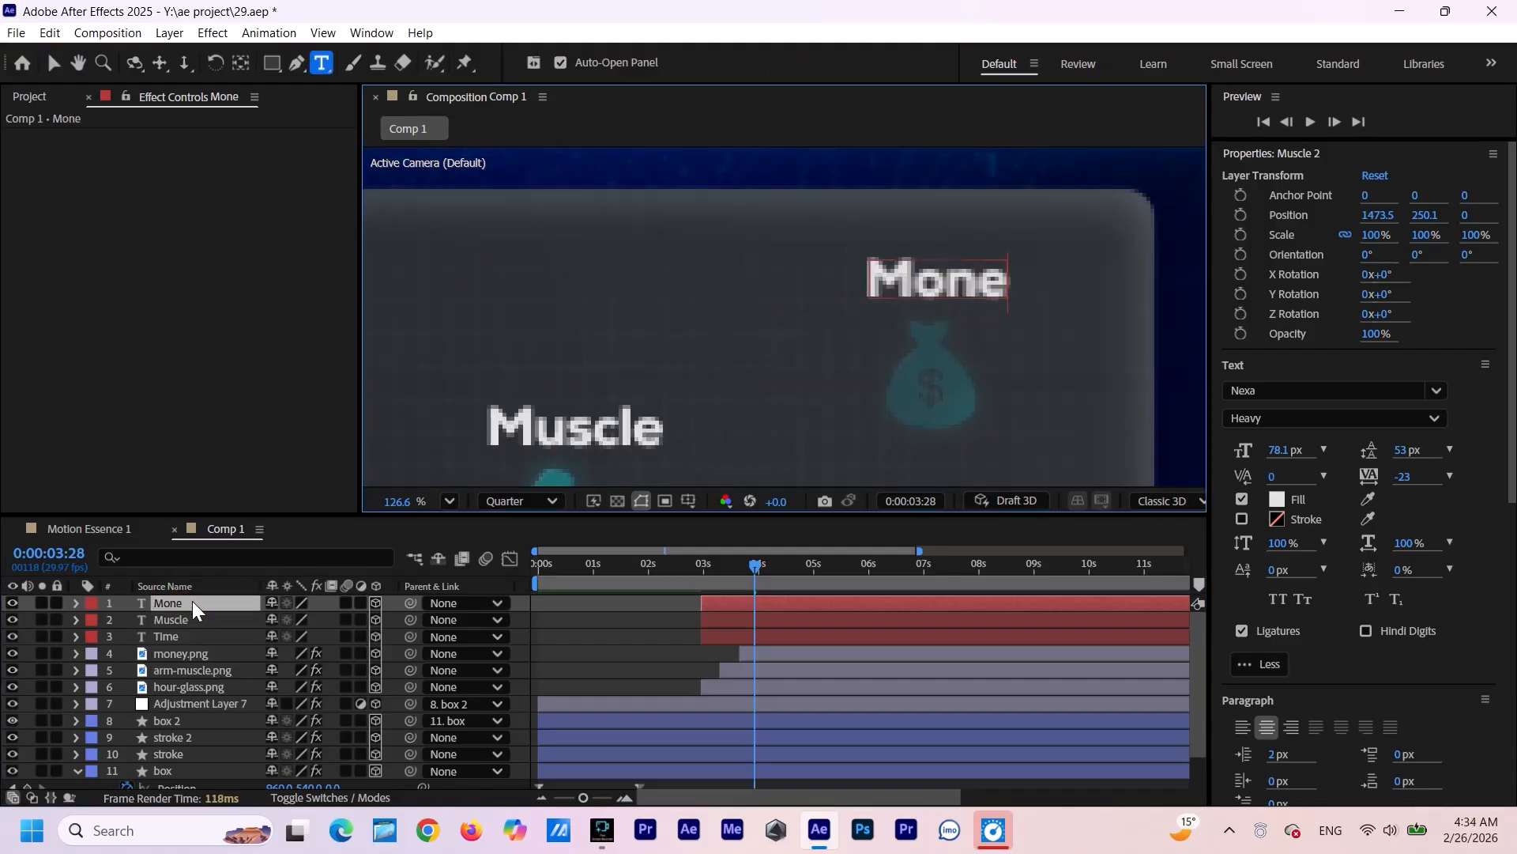
{"action": "type", "text": "y"}
{"action": "left_click", "coordinate": [640, 656]}
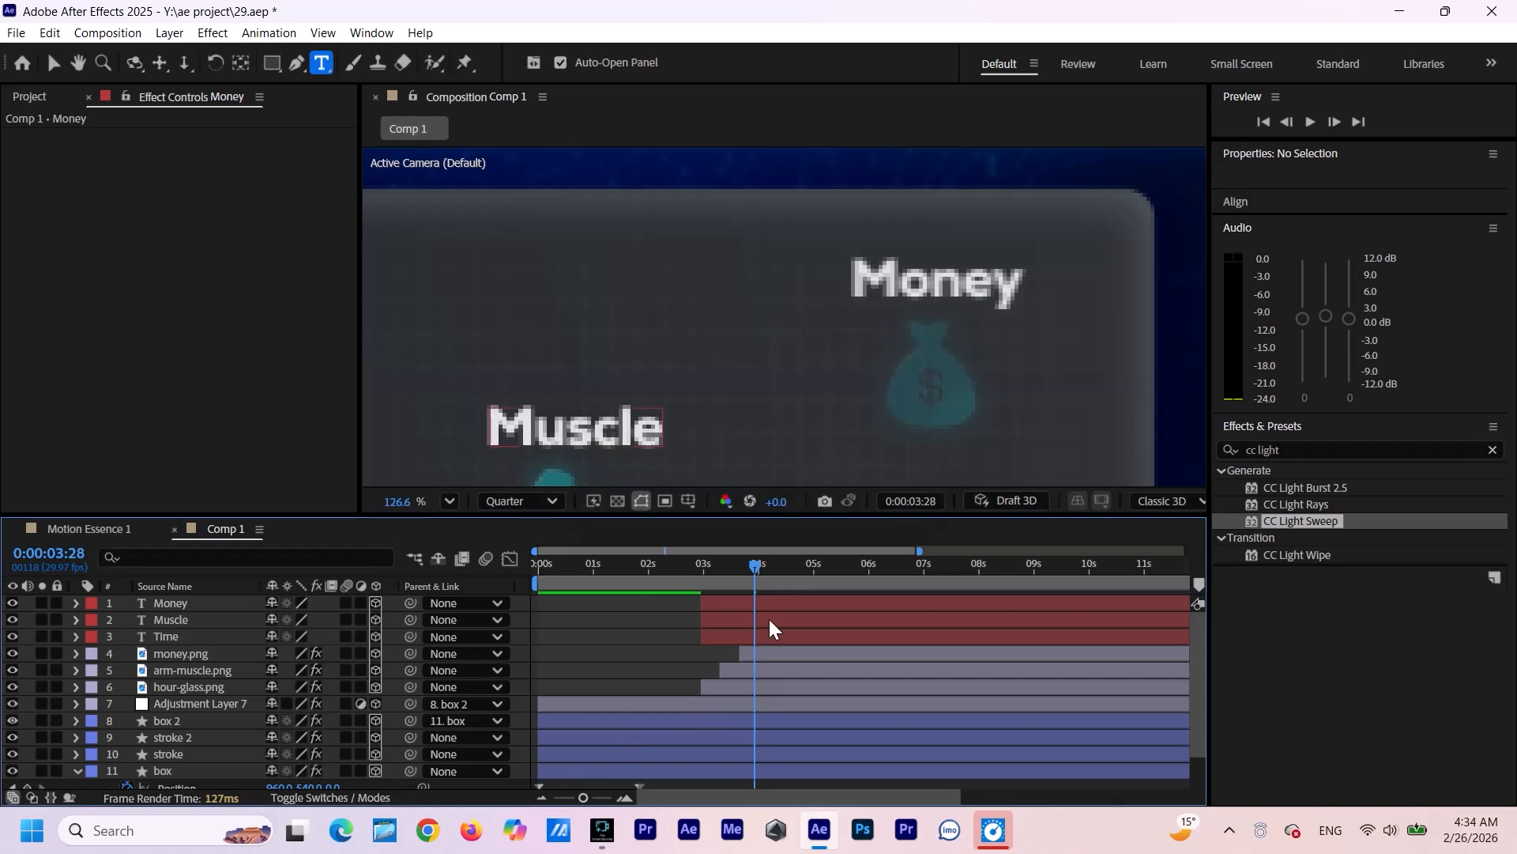
Stagger the Money and Muscle text layers so each starts together with its matching icon layer.
{"action": "left_click_drag", "start_coordinate": [765, 602], "coordinate": [738, 617]}
{"action": "left_click", "coordinate": [719, 593]}
{"action": "key", "text": "Page_Down"}
{"action": "key", "text": "Page_Down"}
{"action": "key", "text": "Page_Up"}
Keyframe the Time text's Opacity from 0% at 0:00:03:25 to 100% at about 4.5 seconds.
{"action": "left_click_drag", "start_coordinate": [724, 564], "coordinate": [699, 581]}
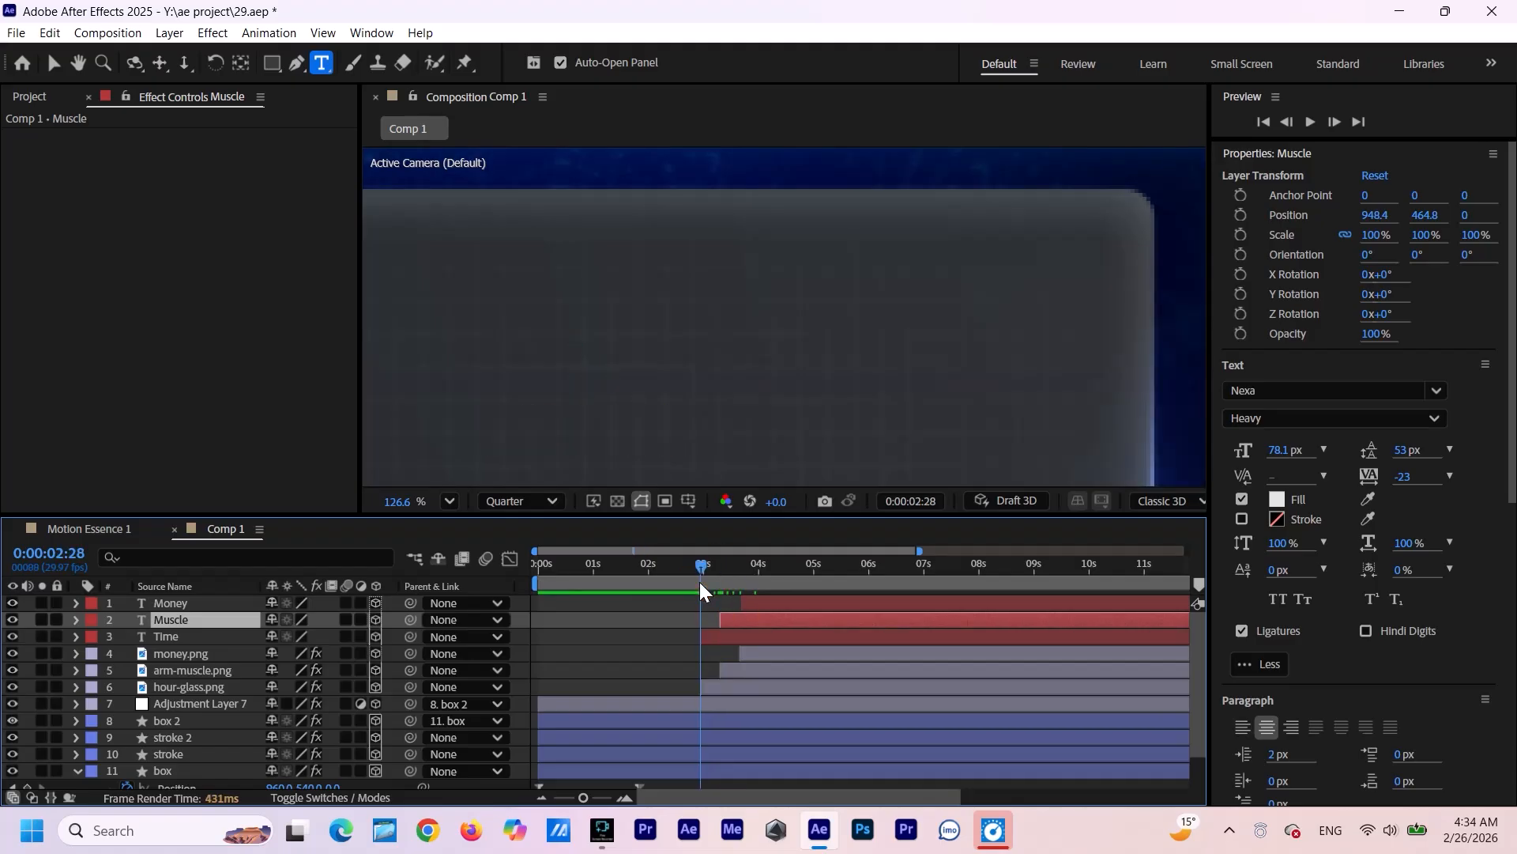
{"action": "scroll", "coordinate": [793, 288], "scroll_direction": "down", "scroll_amount": 3}
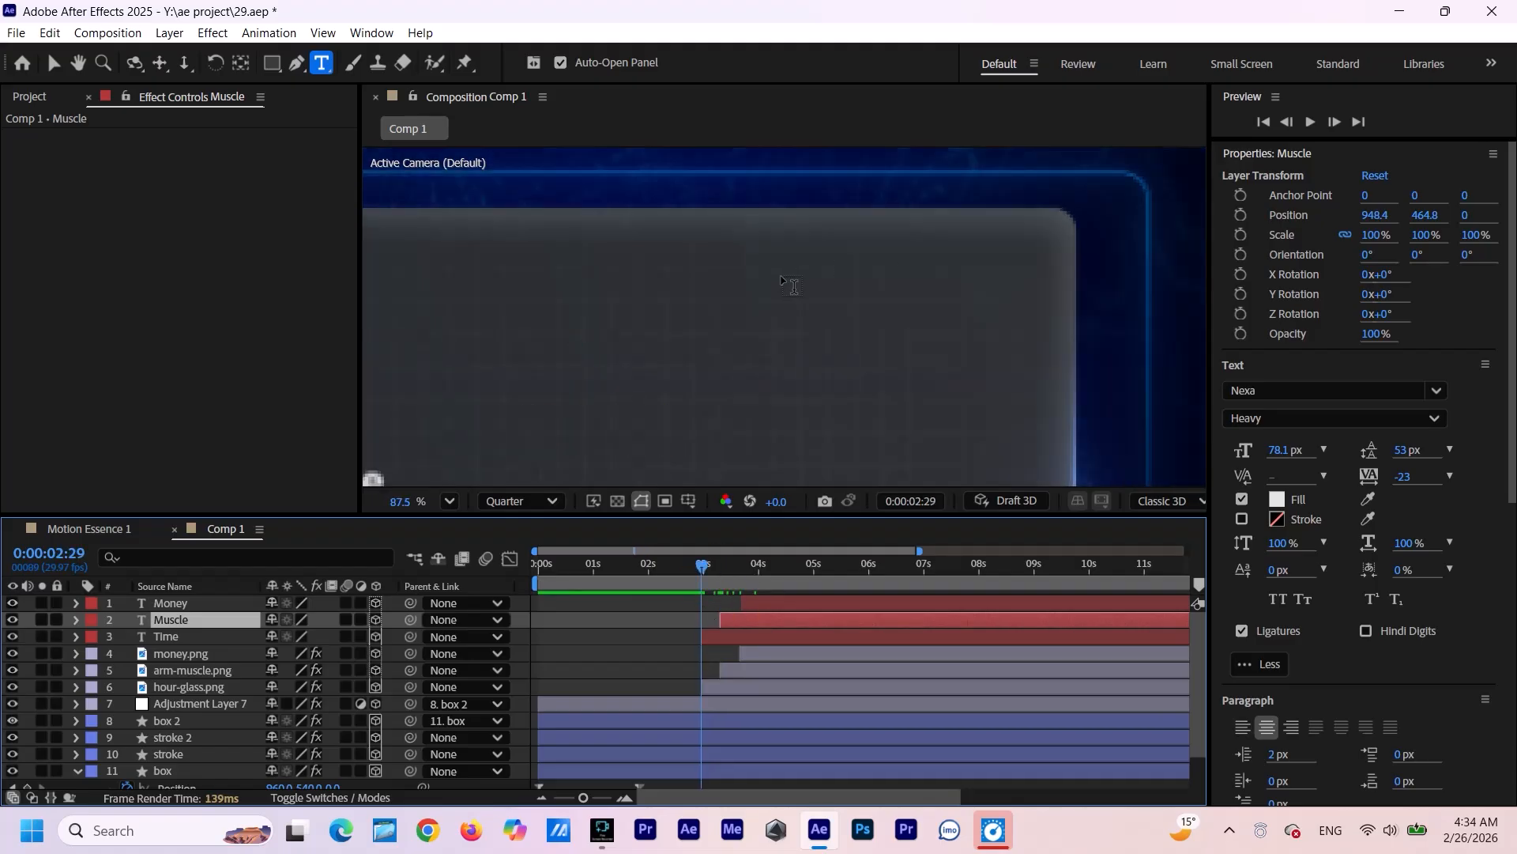
{"action": "left_click", "coordinate": [222, 642]}
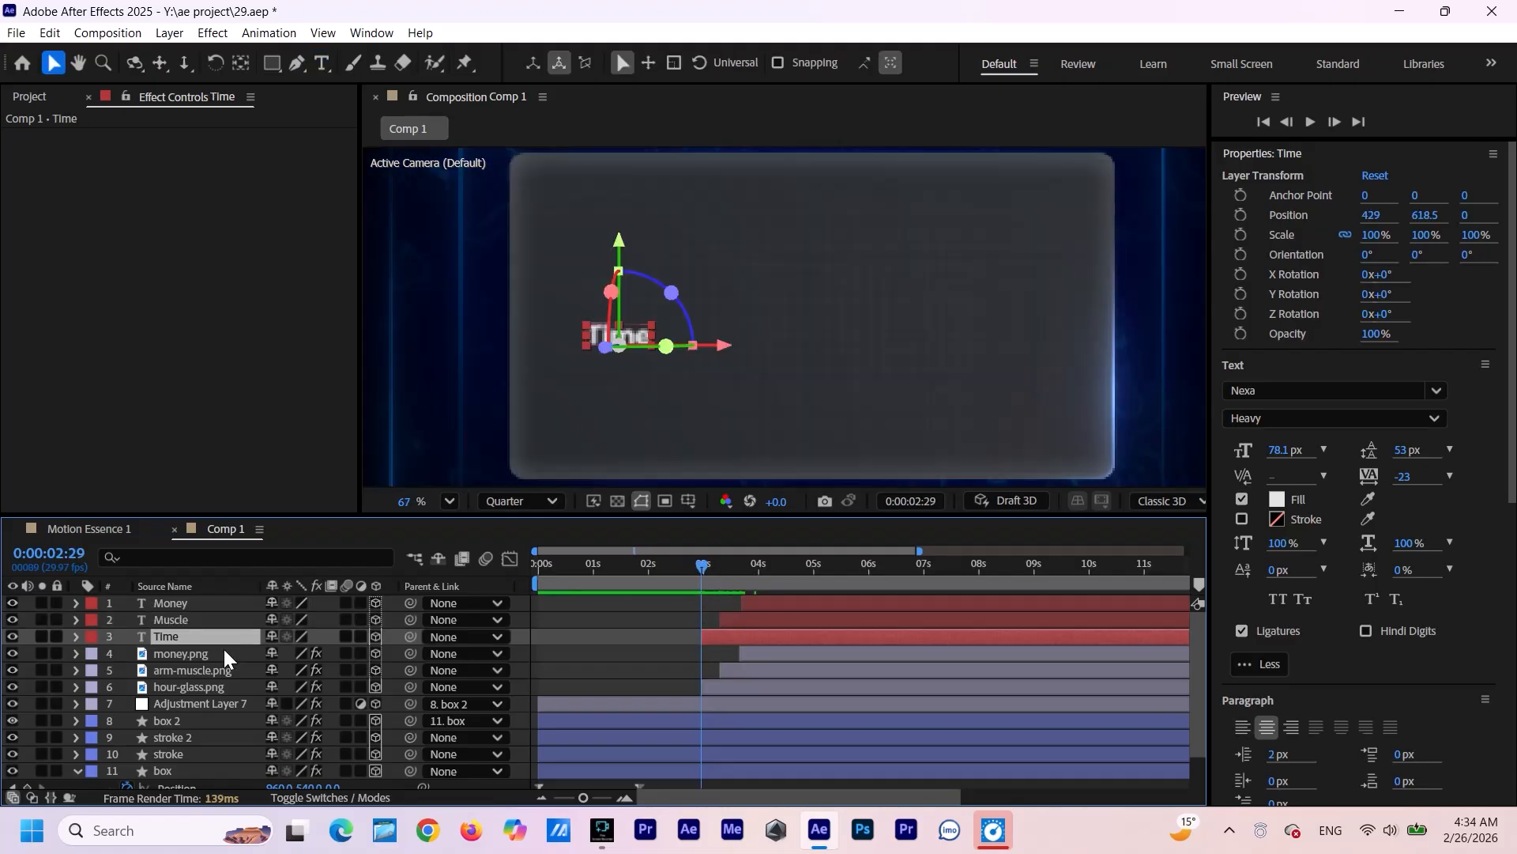
{"action": "key", "text": "t"}
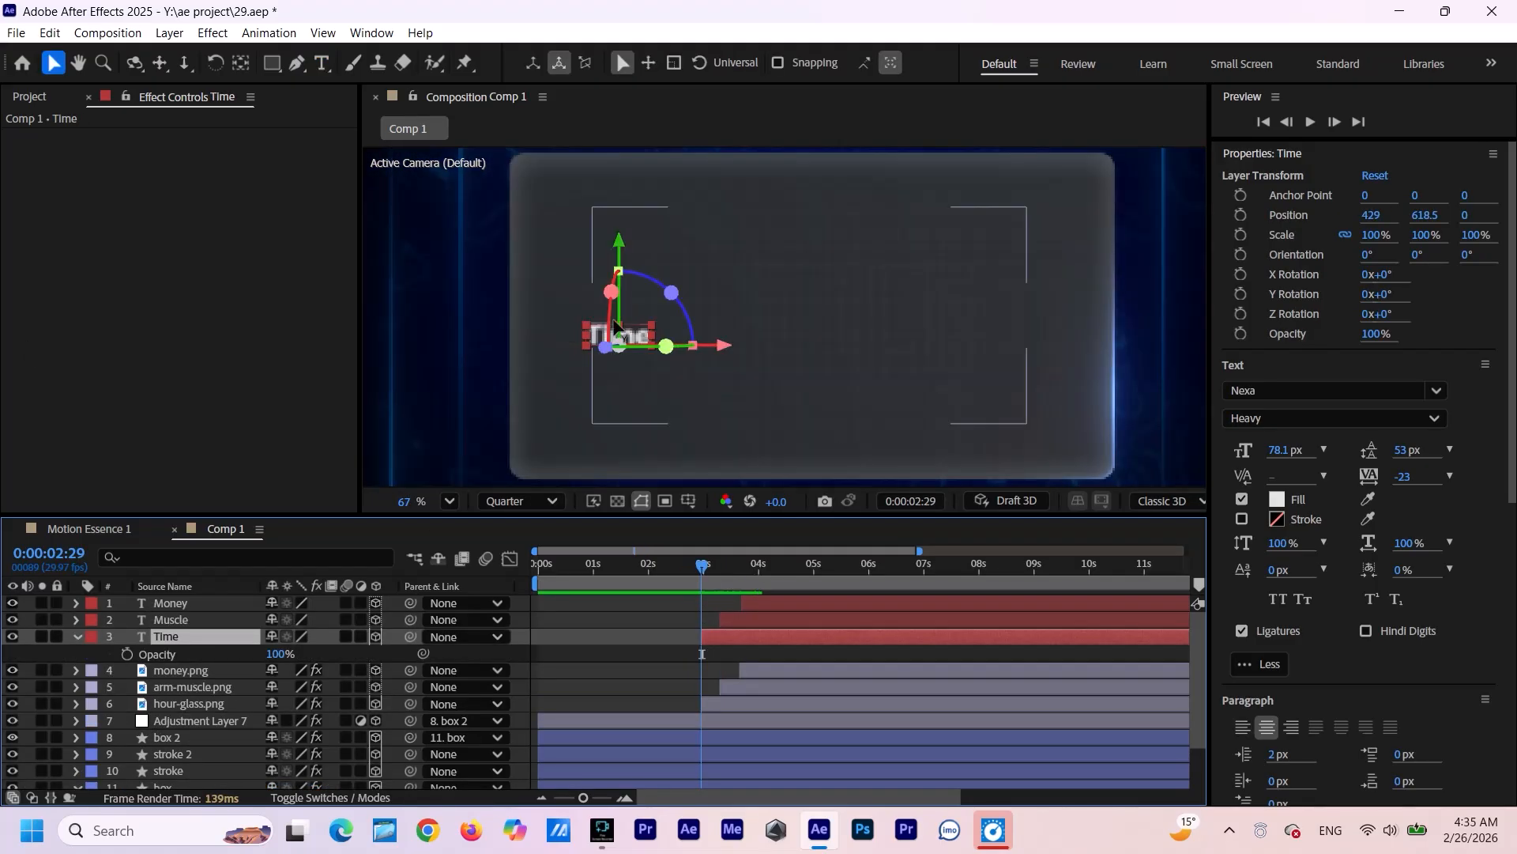
{"action": "scroll", "coordinate": [626, 336], "scroll_direction": "up", "scroll_amount": 1}
{"action": "left_click", "coordinate": [127, 655]}
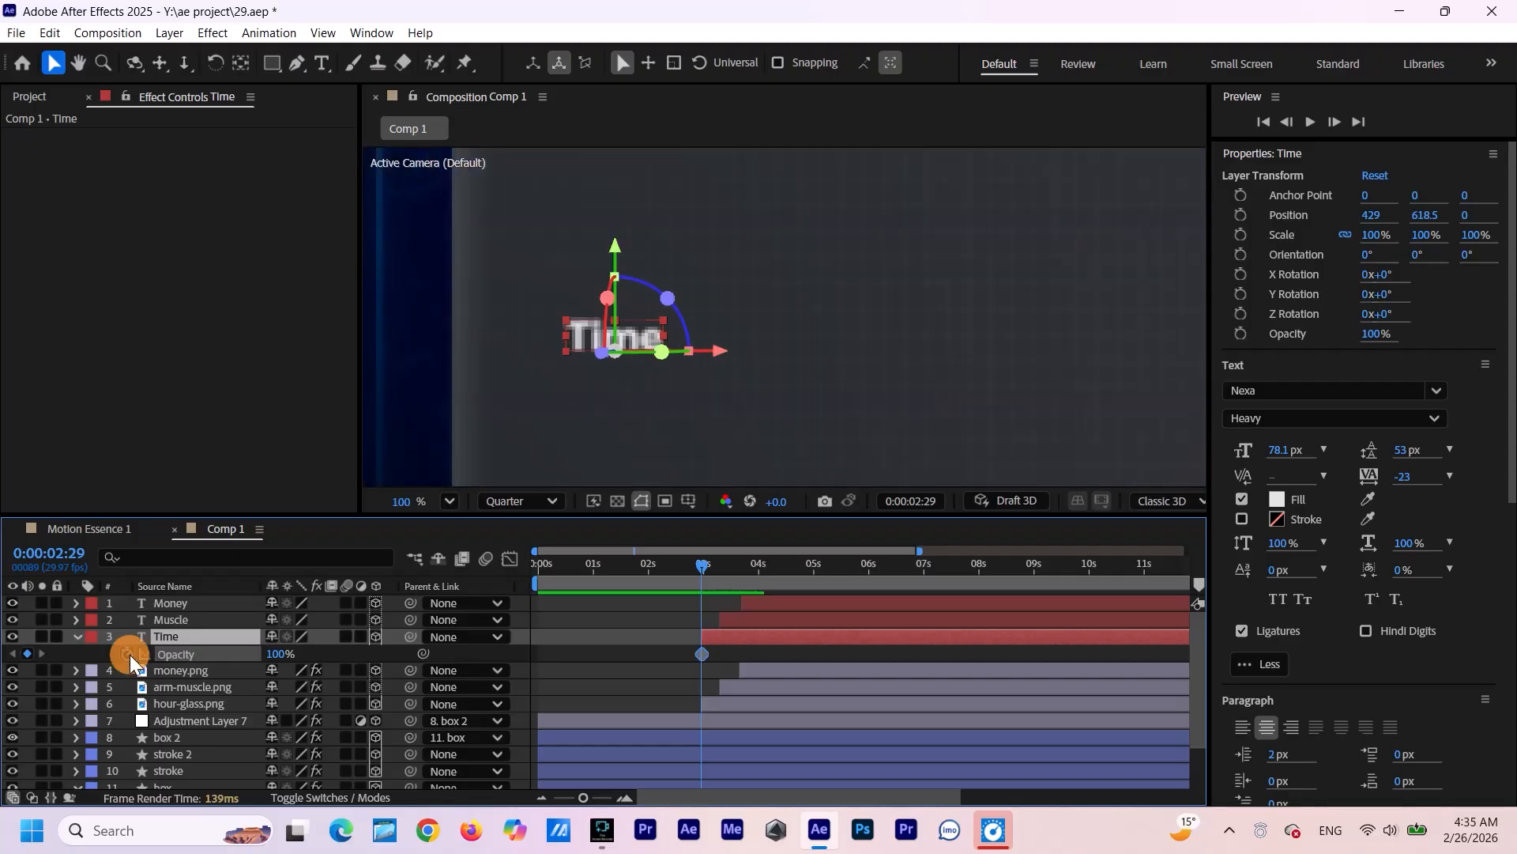
{"action": "left_click_drag", "start_coordinate": [705, 569], "coordinate": [789, 575]}
{"action": "left_click_drag", "start_coordinate": [702, 654], "coordinate": [786, 654]}
{"action": "left_click_drag", "start_coordinate": [791, 573], "coordinate": [750, 624]}
{"action": "left_click", "coordinate": [281, 654]}
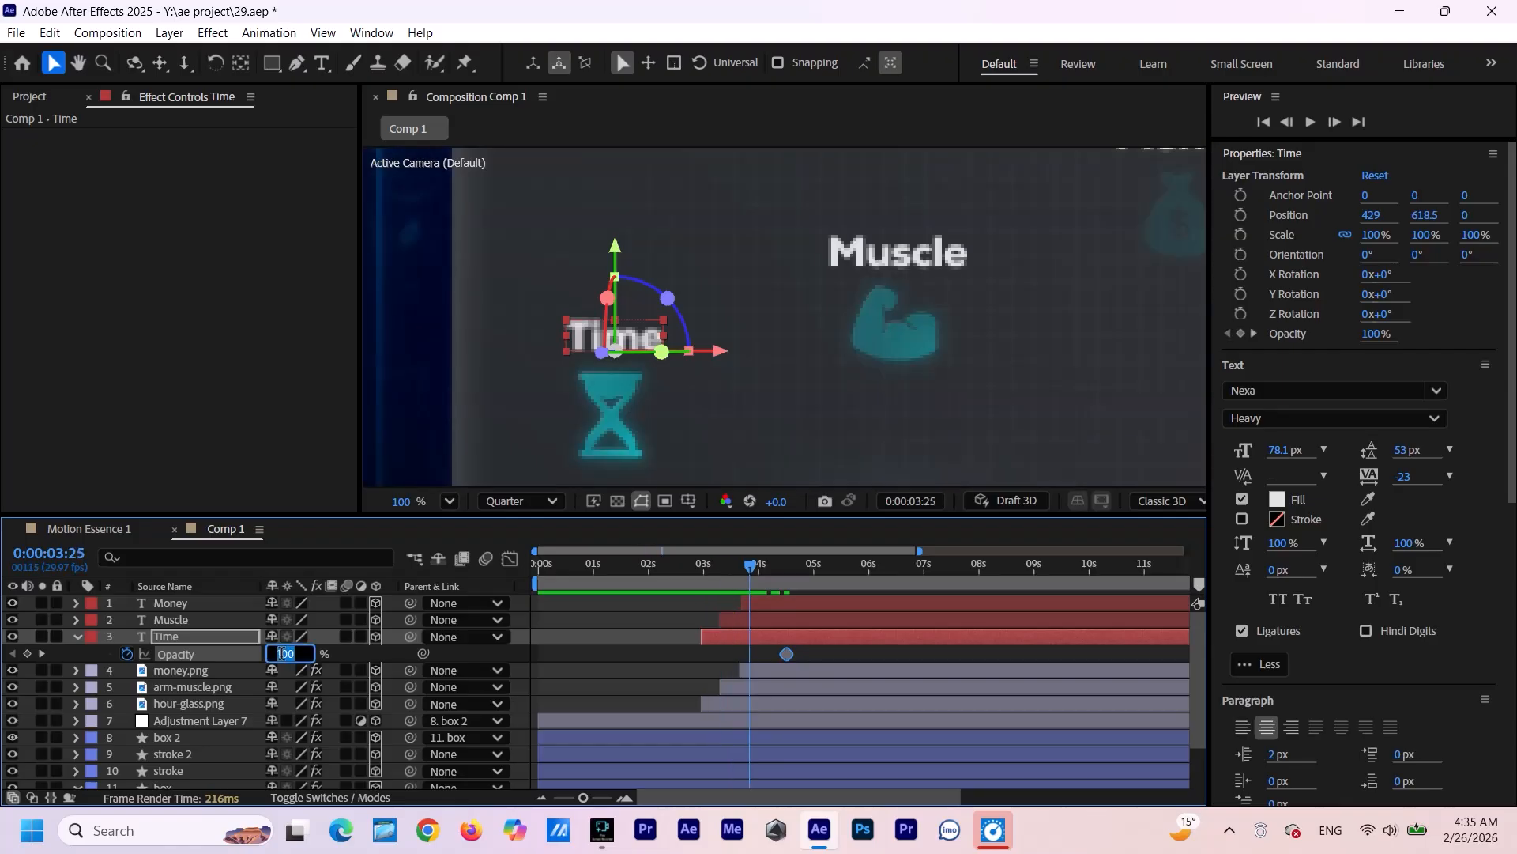
{"action": "left_click", "coordinate": [374, 652]}
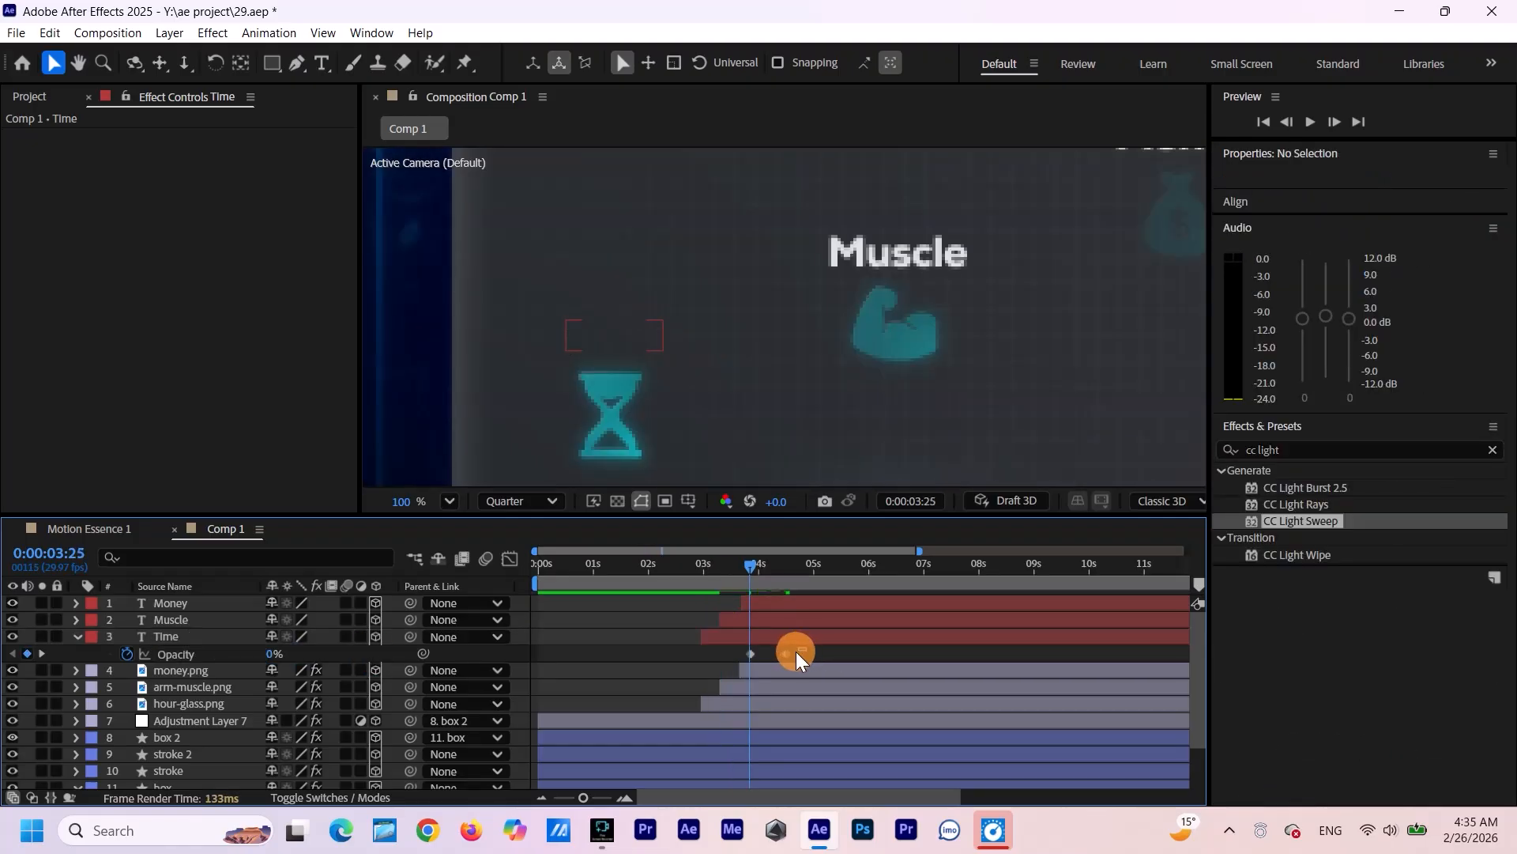
Apply Easy Ease to both opacity keyframes of the Time text layer.
{"action": "left_click_drag", "start_coordinate": [795, 651], "coordinate": [741, 661]}
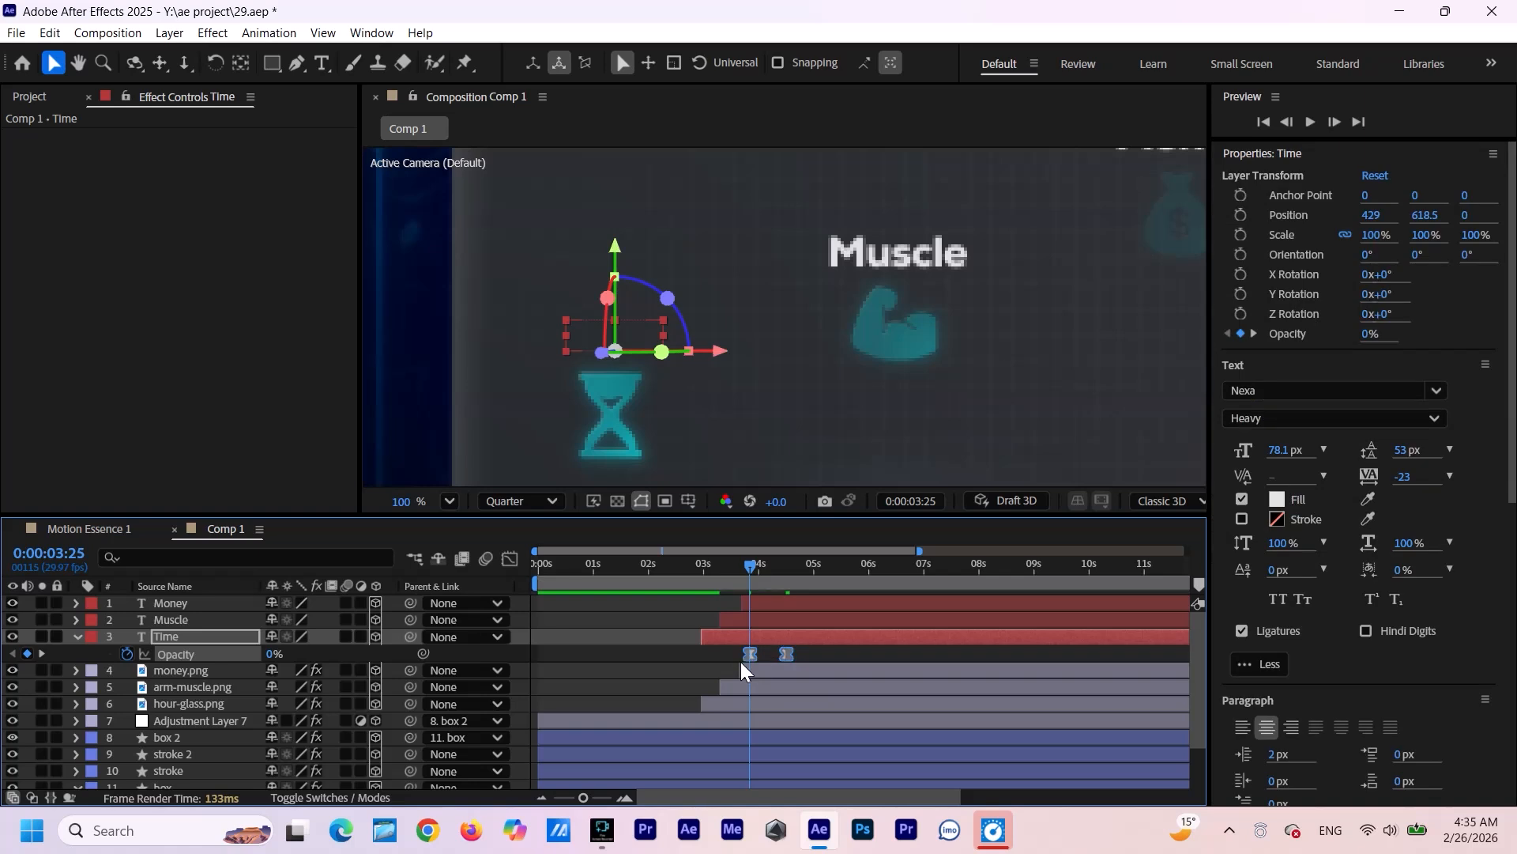
{"action": "left_click", "coordinate": [836, 649]}
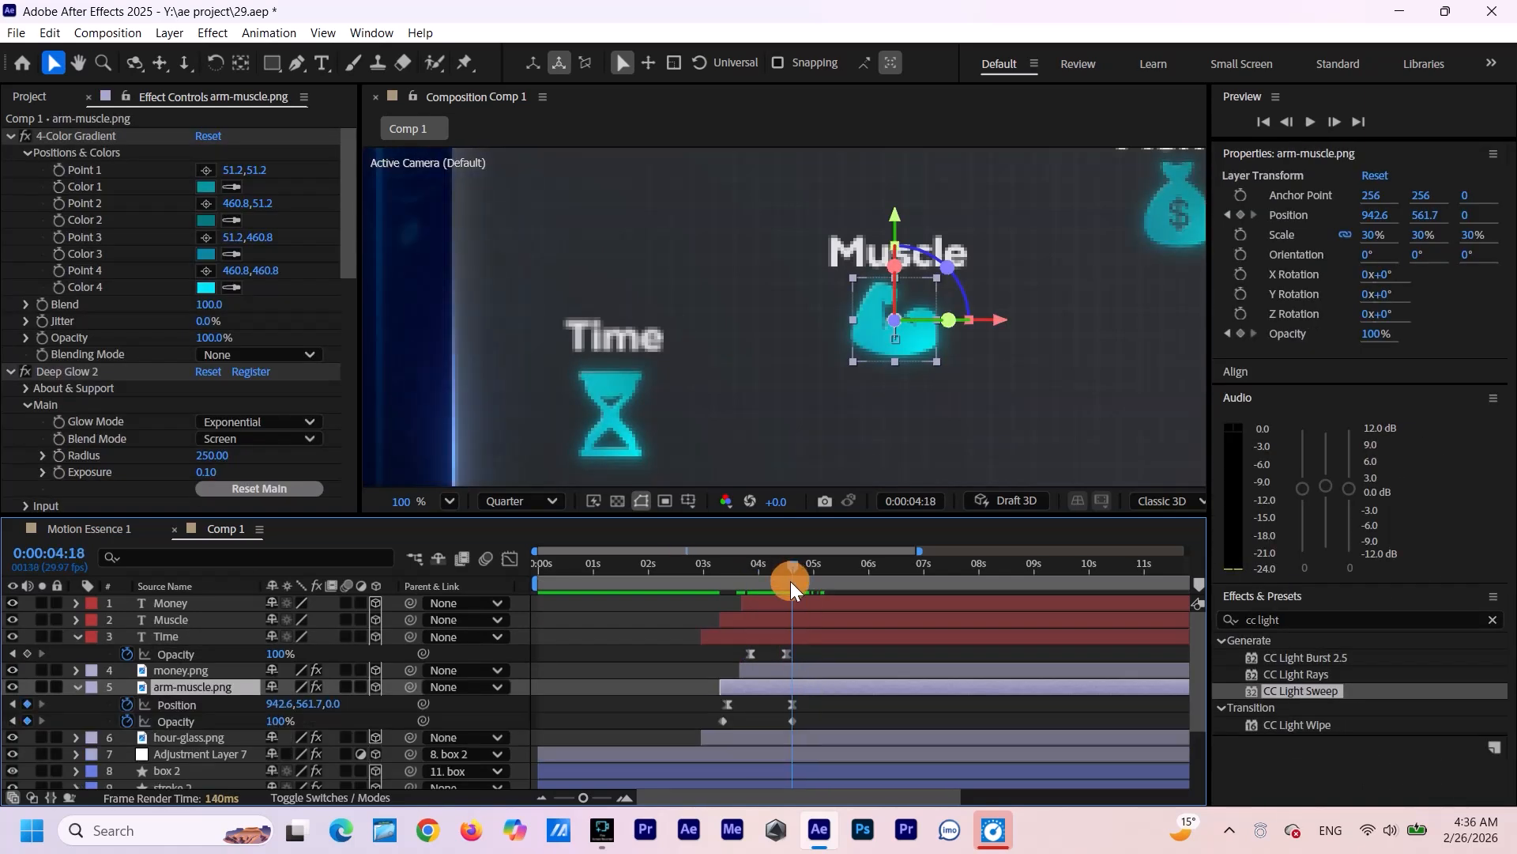
Animate the Muscle text's opacity from 0% at 0:00:04:01 to 100% at 0:00:04:18 with Easy Ease, and preview the fade.
{"action": "left_click", "coordinate": [229, 620]}
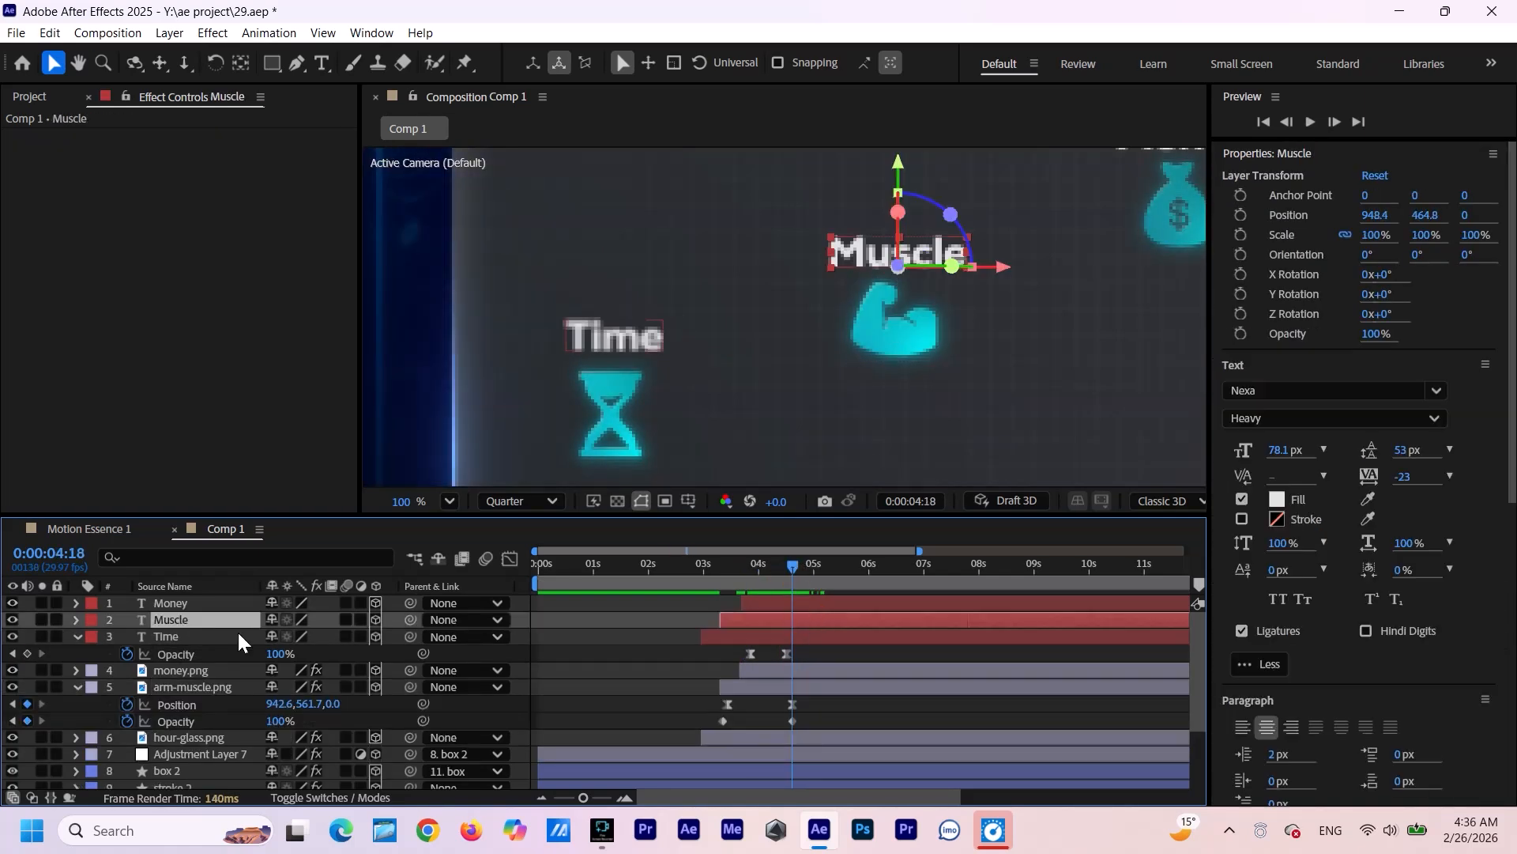
{"action": "key", "text": "alt+shift+t"}
{"action": "left_click", "coordinate": [758, 582]}
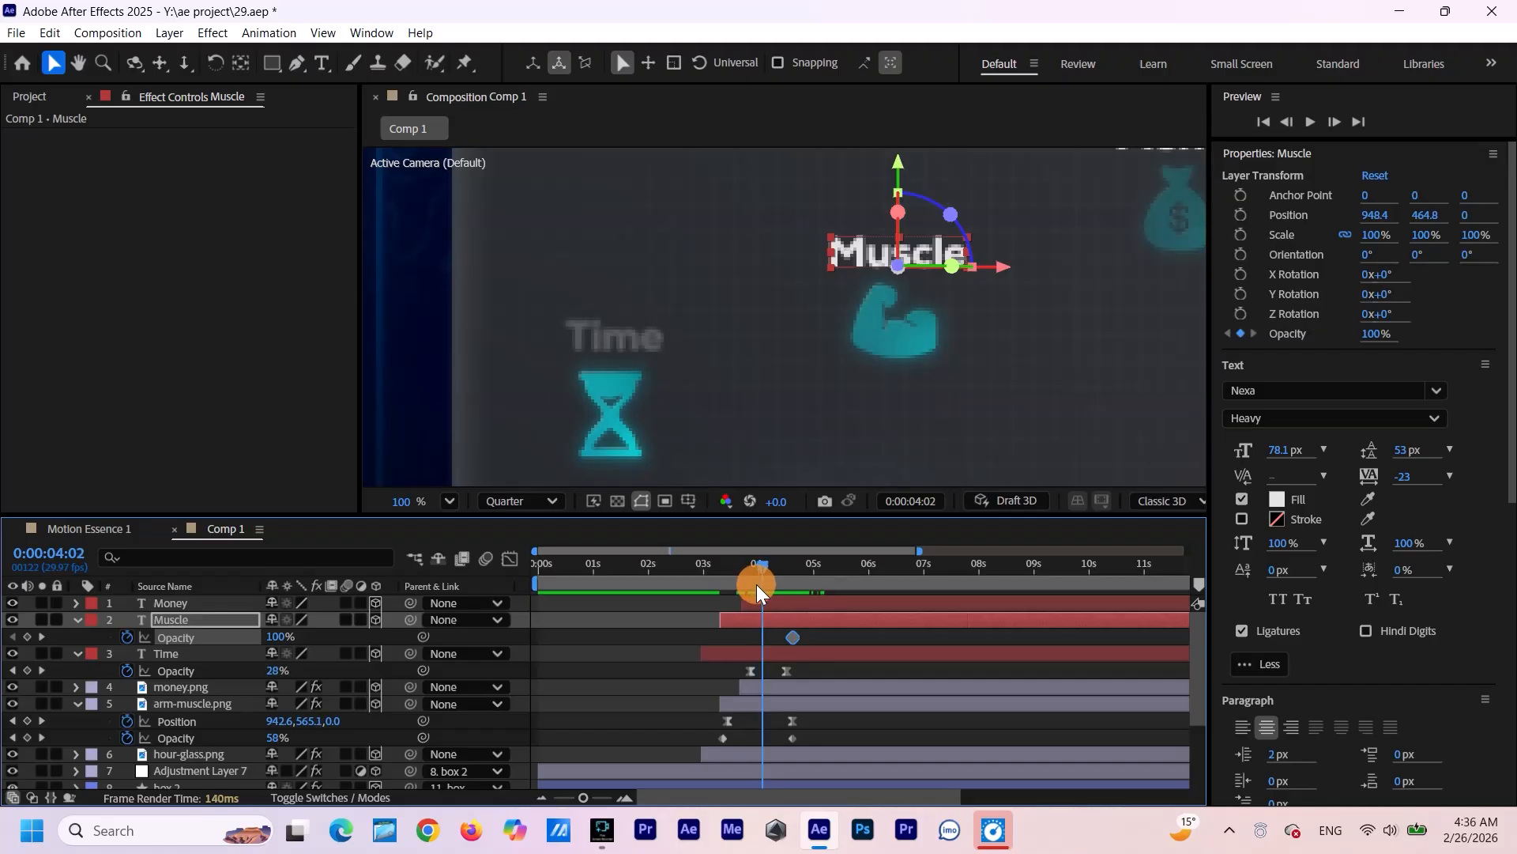
{"action": "left_click_drag", "start_coordinate": [756, 585], "coordinate": [760, 585]}
{"action": "left_click", "coordinate": [277, 637]}
{"action": "type", "text": "0"}
{"action": "left_click", "coordinate": [833, 647]}
{"action": "left_click_drag", "start_coordinate": [832, 646], "coordinate": [747, 630]}
{"action": "key", "text": "F9"}
{"action": "key", "text": "space"}
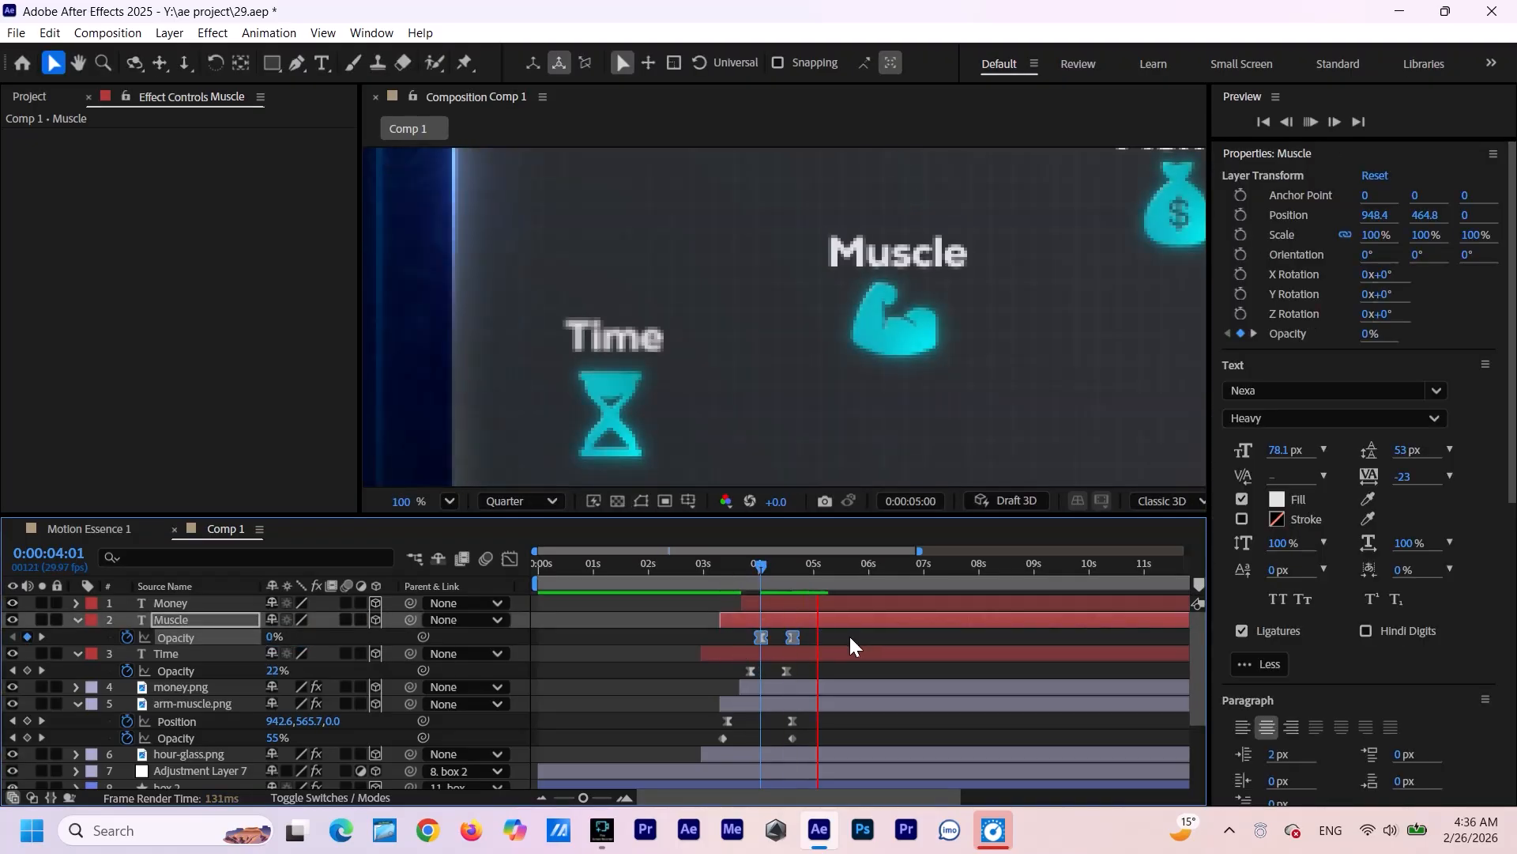
{"action": "key", "text": "space"}
Raise the Money text slightly above the money bag icon, to a Y position of 245.7.
{"action": "scroll", "coordinate": [1106, 344], "scroll_direction": "down", "scroll_amount": 5}
{"action": "scroll", "coordinate": [1121, 353], "scroll_direction": "up", "scroll_amount": 3}
{"action": "left_click_drag", "start_coordinate": [1178, 213], "coordinate": [980, 296]}
{"action": "left_click", "coordinate": [988, 638]}
{"action": "left_click", "coordinate": [964, 238]}
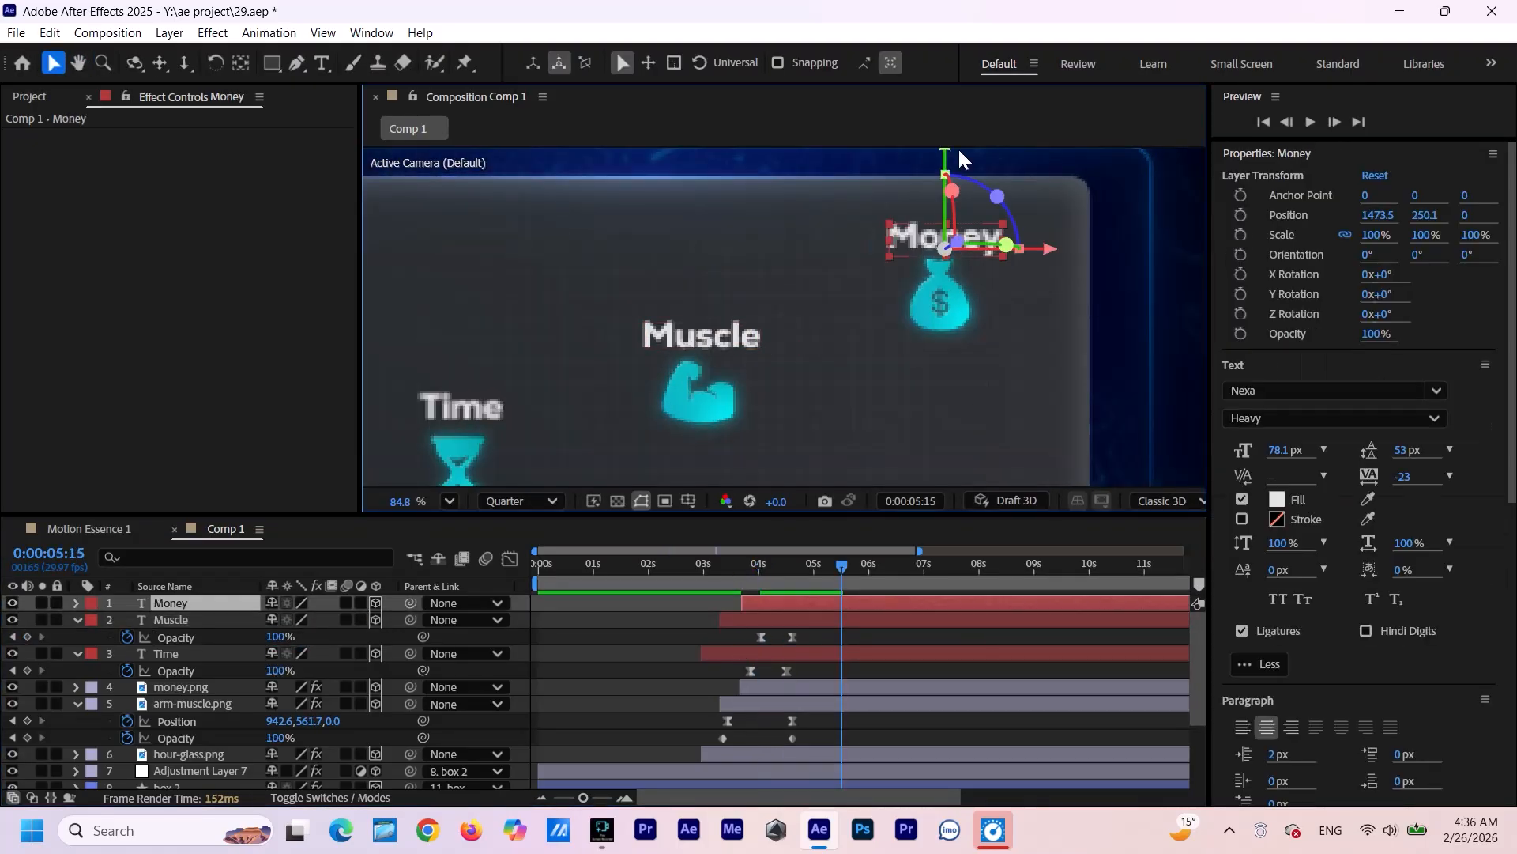
{"action": "left_click_drag", "start_coordinate": [946, 151], "coordinate": [946, 148]}
{"action": "left_click", "coordinate": [854, 638]}
Animate the Money text's opacity from 0% to 100% with Easy Ease, using the icon layers' revealed keyframes as timing reference.
{"action": "left_click", "coordinate": [797, 603]}
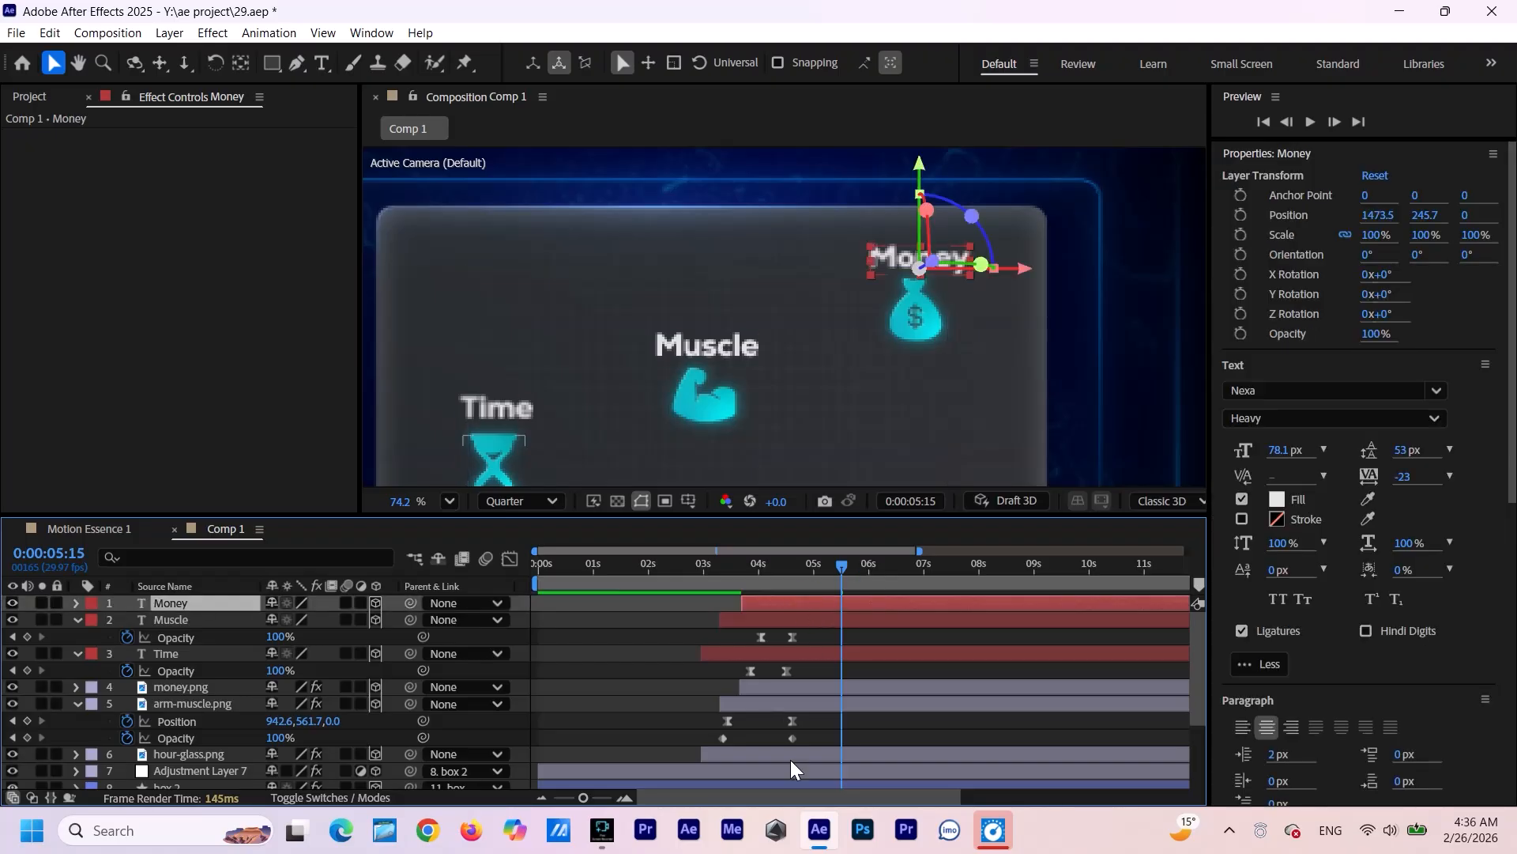
{"action": "left_click", "coordinate": [790, 757]}
{"action": "key", "text": "u"}
{"action": "left_click", "coordinate": [824, 688]}
{"action": "left_click_drag", "start_coordinate": [844, 563], "coordinate": [781, 627]}
{"action": "key", "text": "u"}
{"action": "left_click", "coordinate": [190, 603]}
{"action": "key", "text": "t"}
{"action": "left_click", "coordinate": [127, 620]}
{"action": "left_click", "coordinate": [287, 621]}
{"action": "type", "text": "0"}
{"action": "key", "text": "ctrl+z"}
{"action": "key", "text": "F9"}
{"action": "left_click", "coordinate": [930, 623]}
Shift the Time and Muscle text layers earlier in the timeline and preview the text fades.
{"action": "key", "text": "space"}
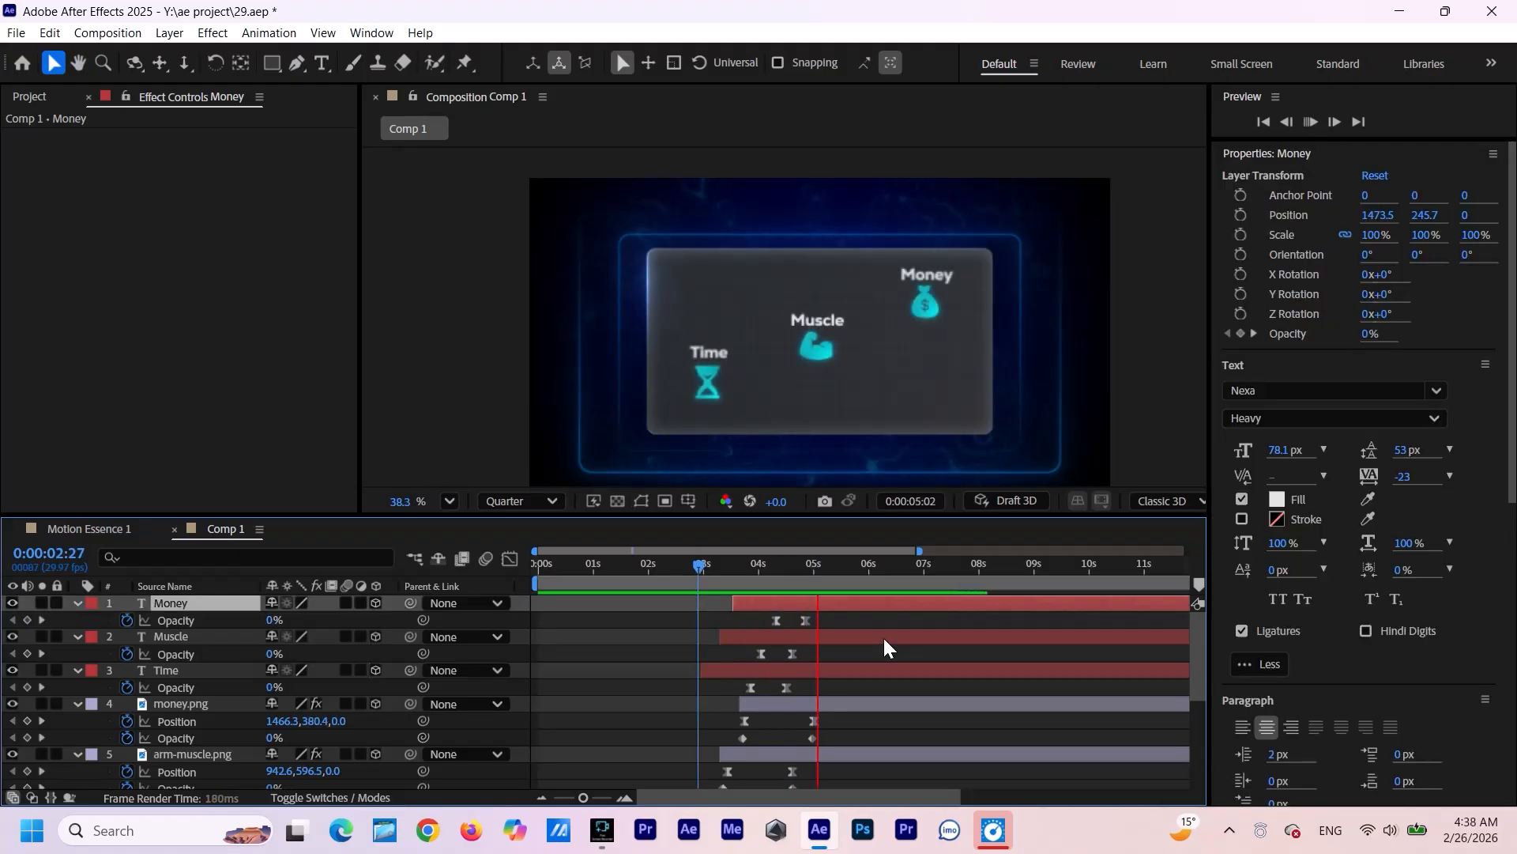
{"action": "key", "text": "space"}
{"action": "left_click_drag", "start_coordinate": [788, 637], "coordinate": [771, 640]}
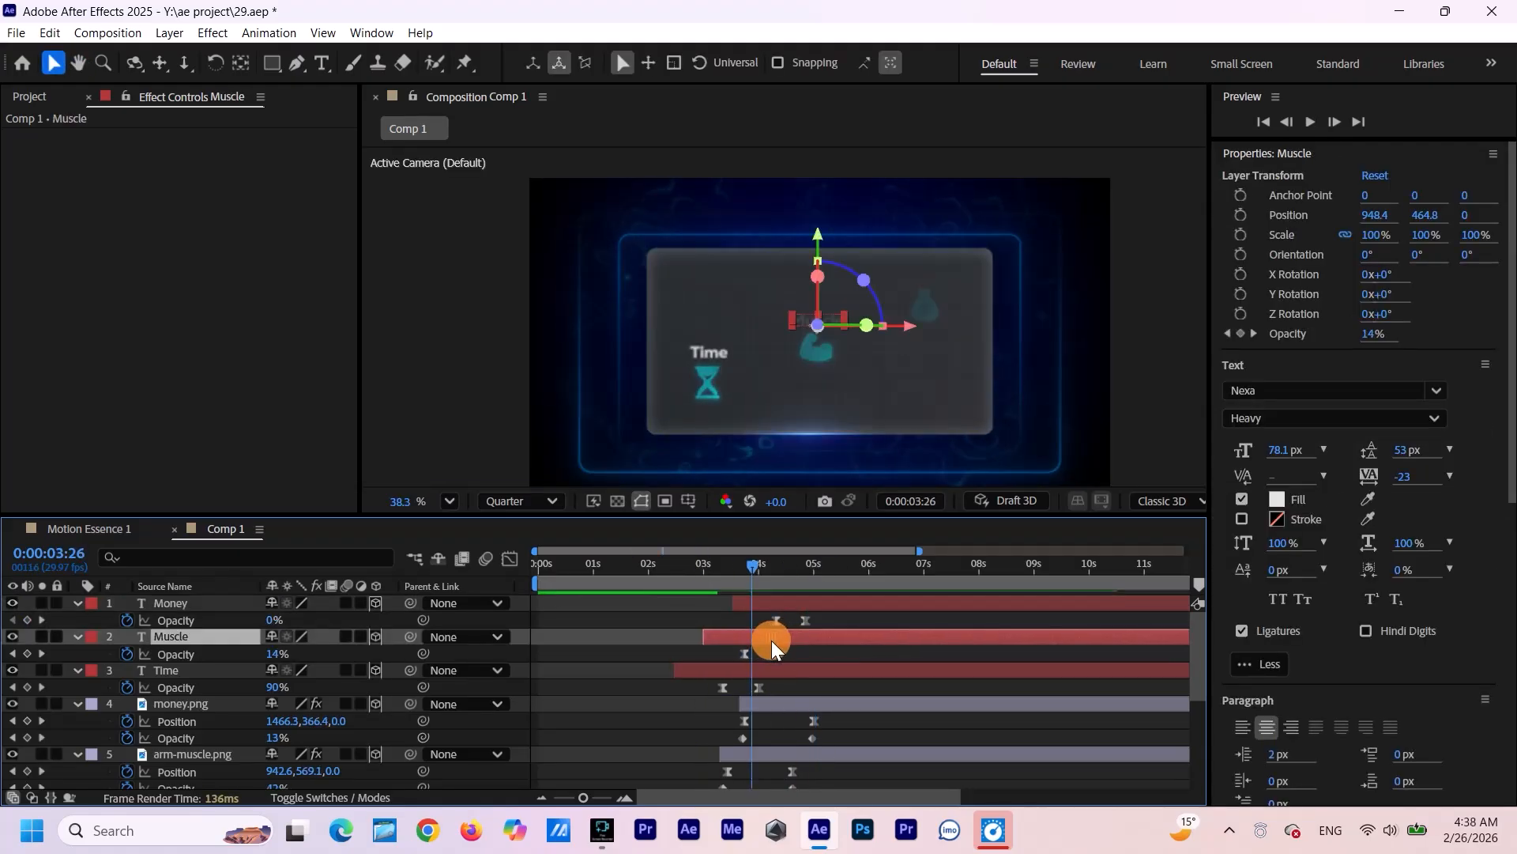
{"action": "left_click", "coordinate": [909, 689]}
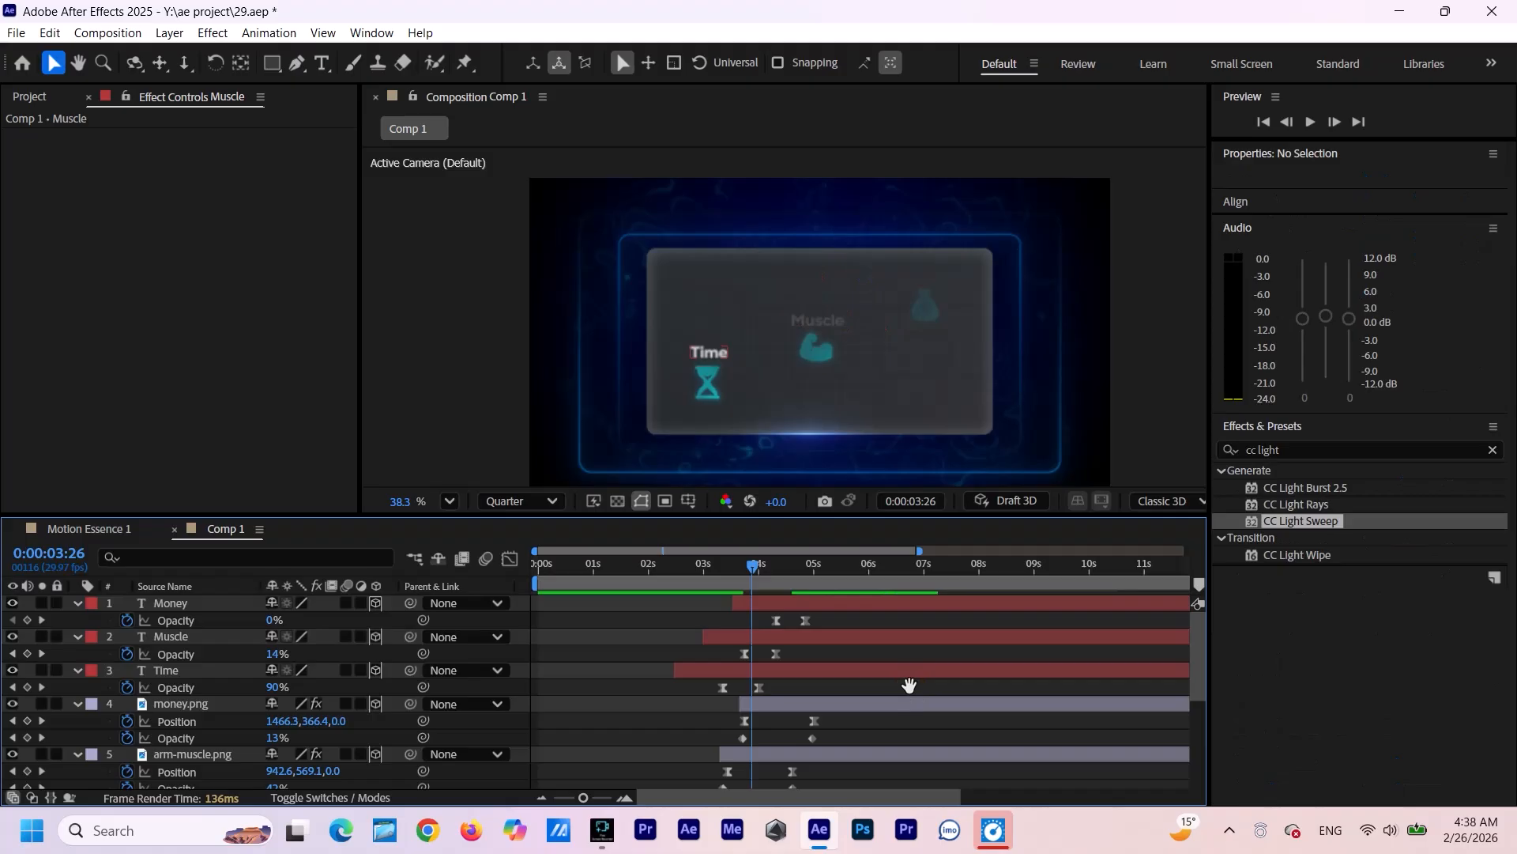
{"action": "key", "text": "space"}
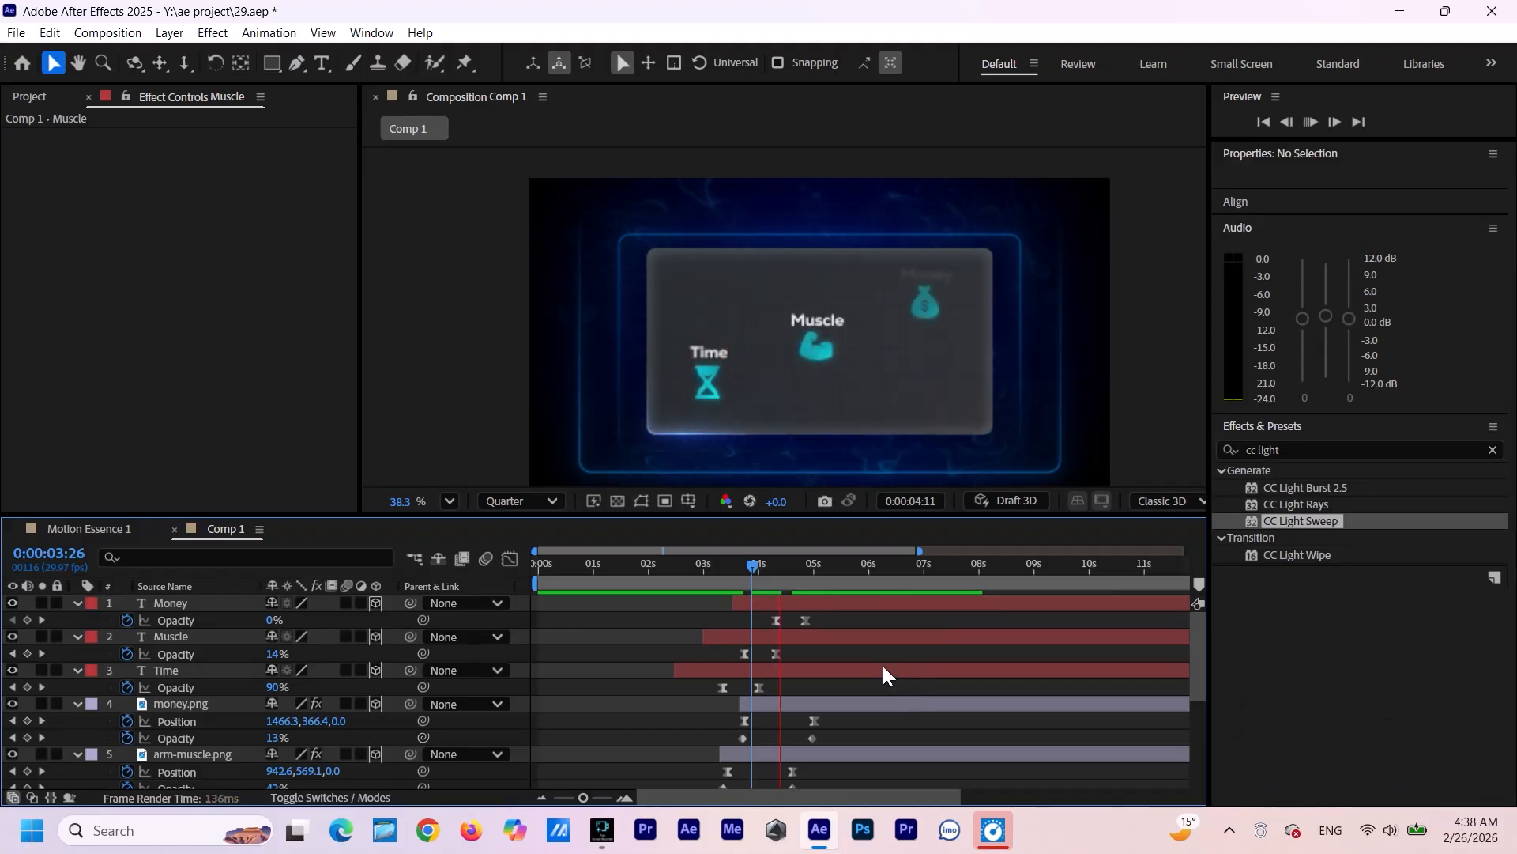
Shift the Money text layer slightly earlier in the timeline and preview the reveal of all three labels.
{"action": "left_click", "coordinate": [765, 582]}
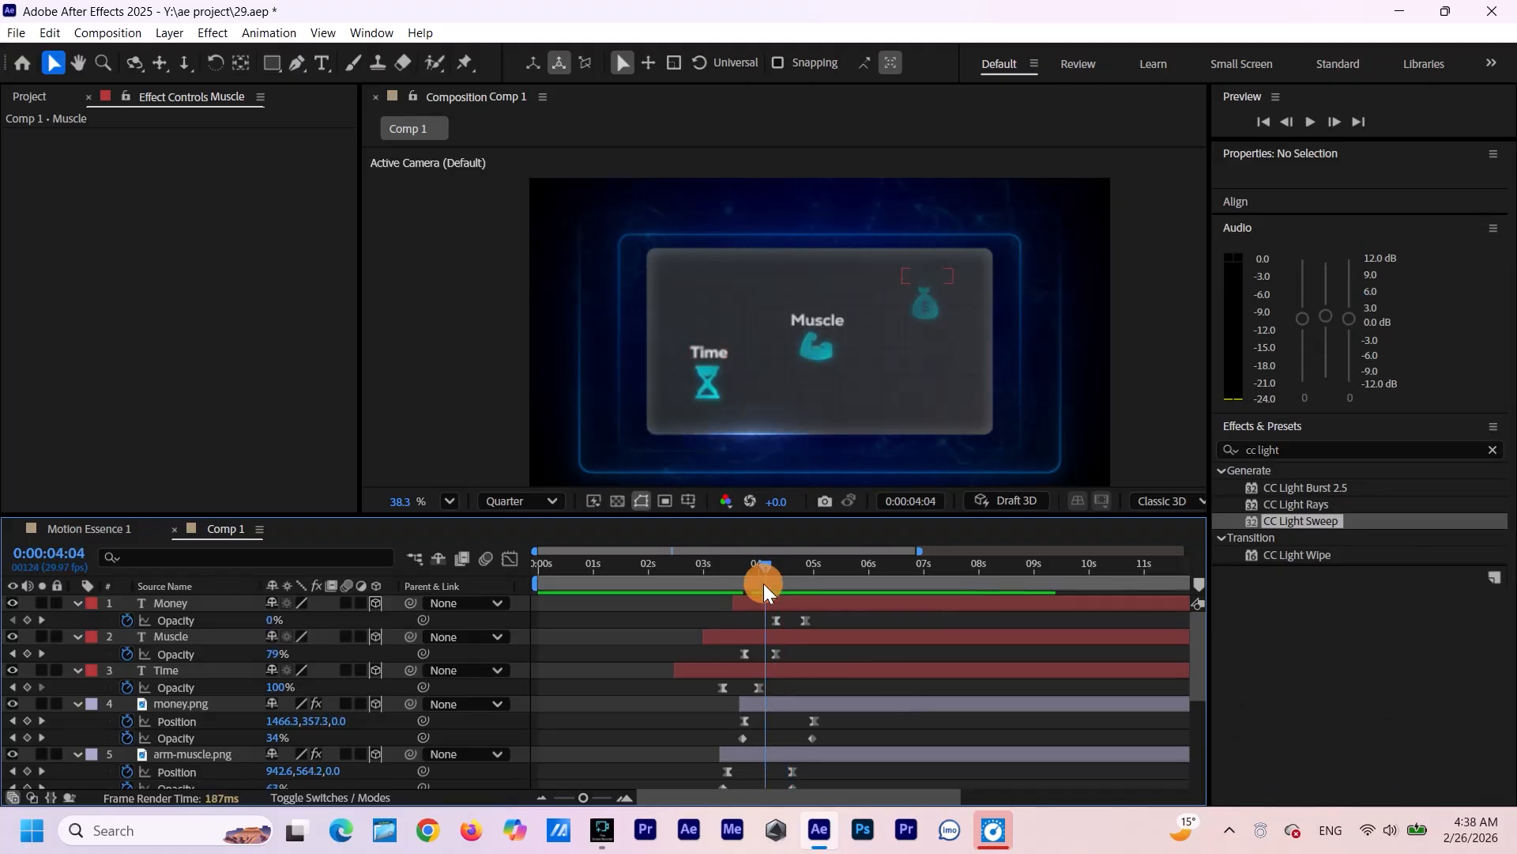
{"action": "left_click_drag", "start_coordinate": [803, 604], "coordinate": [784, 613]}
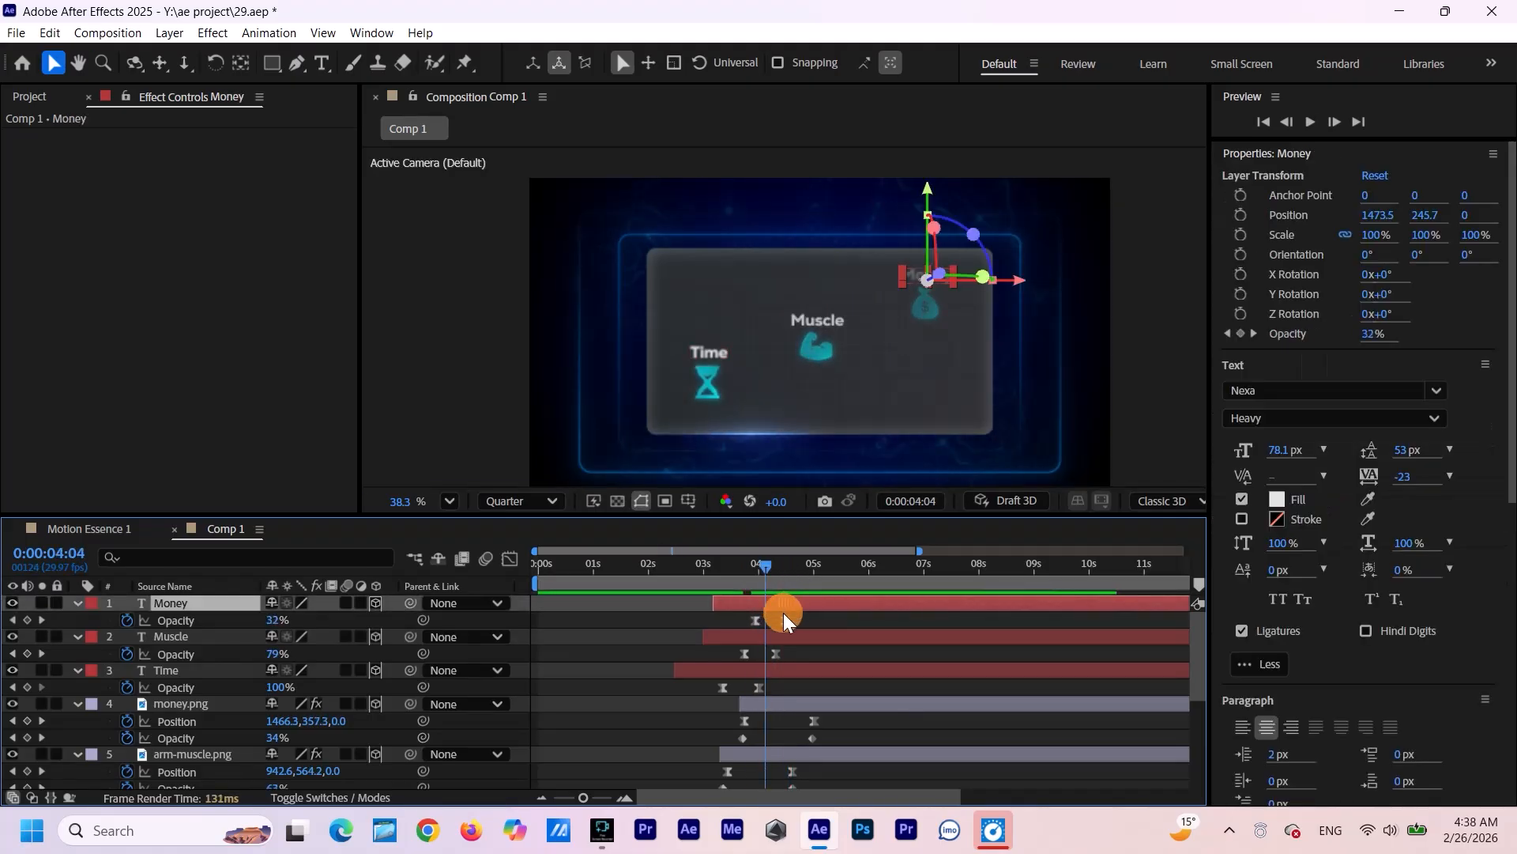
{"action": "left_click", "coordinate": [969, 728]}
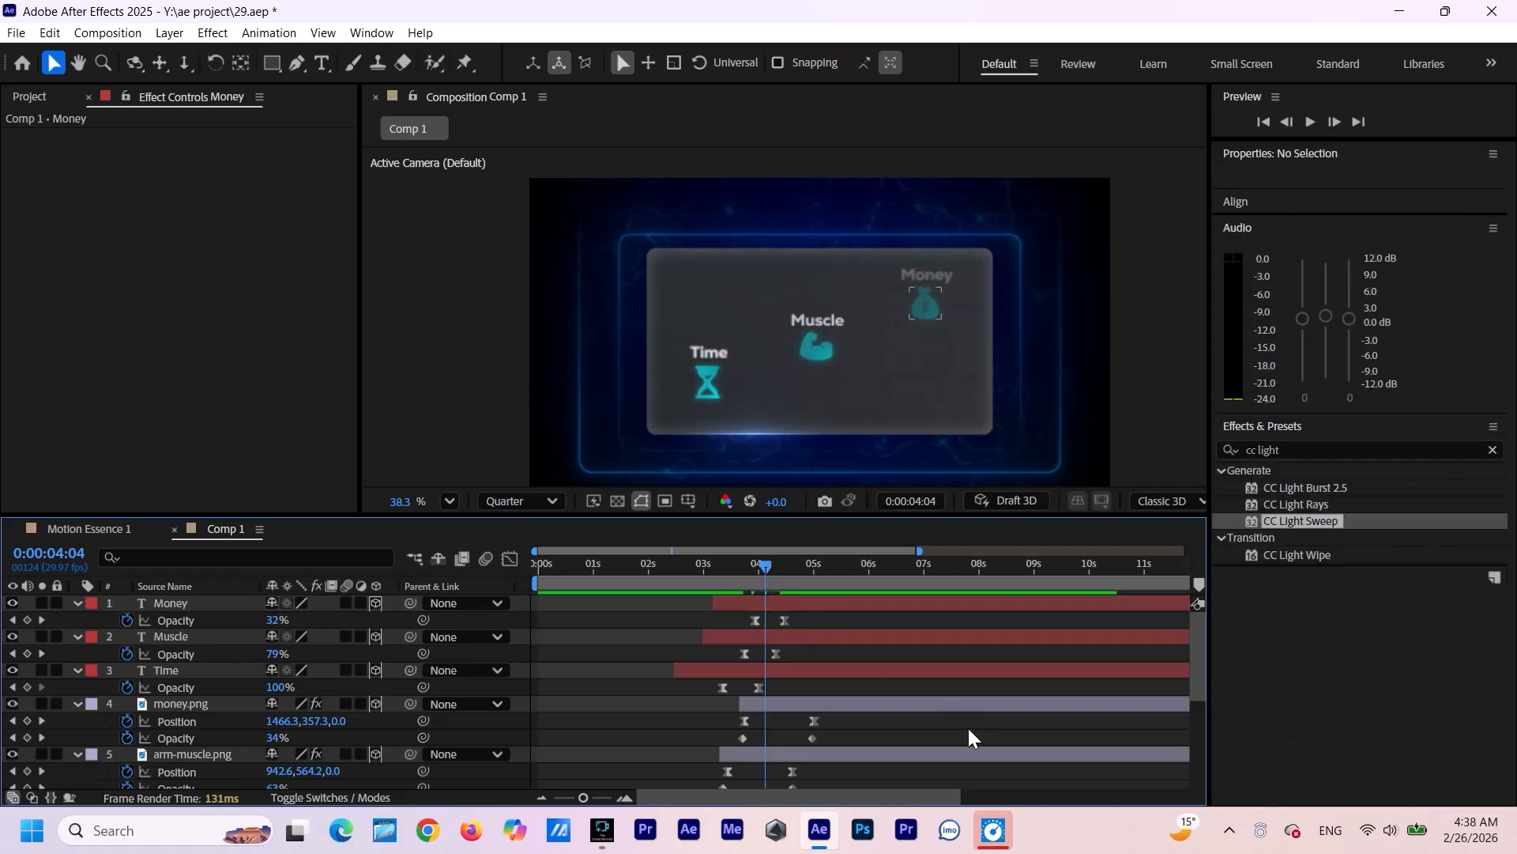
{"action": "left_click", "coordinate": [695, 581]}
{"action": "key", "text": "space"}
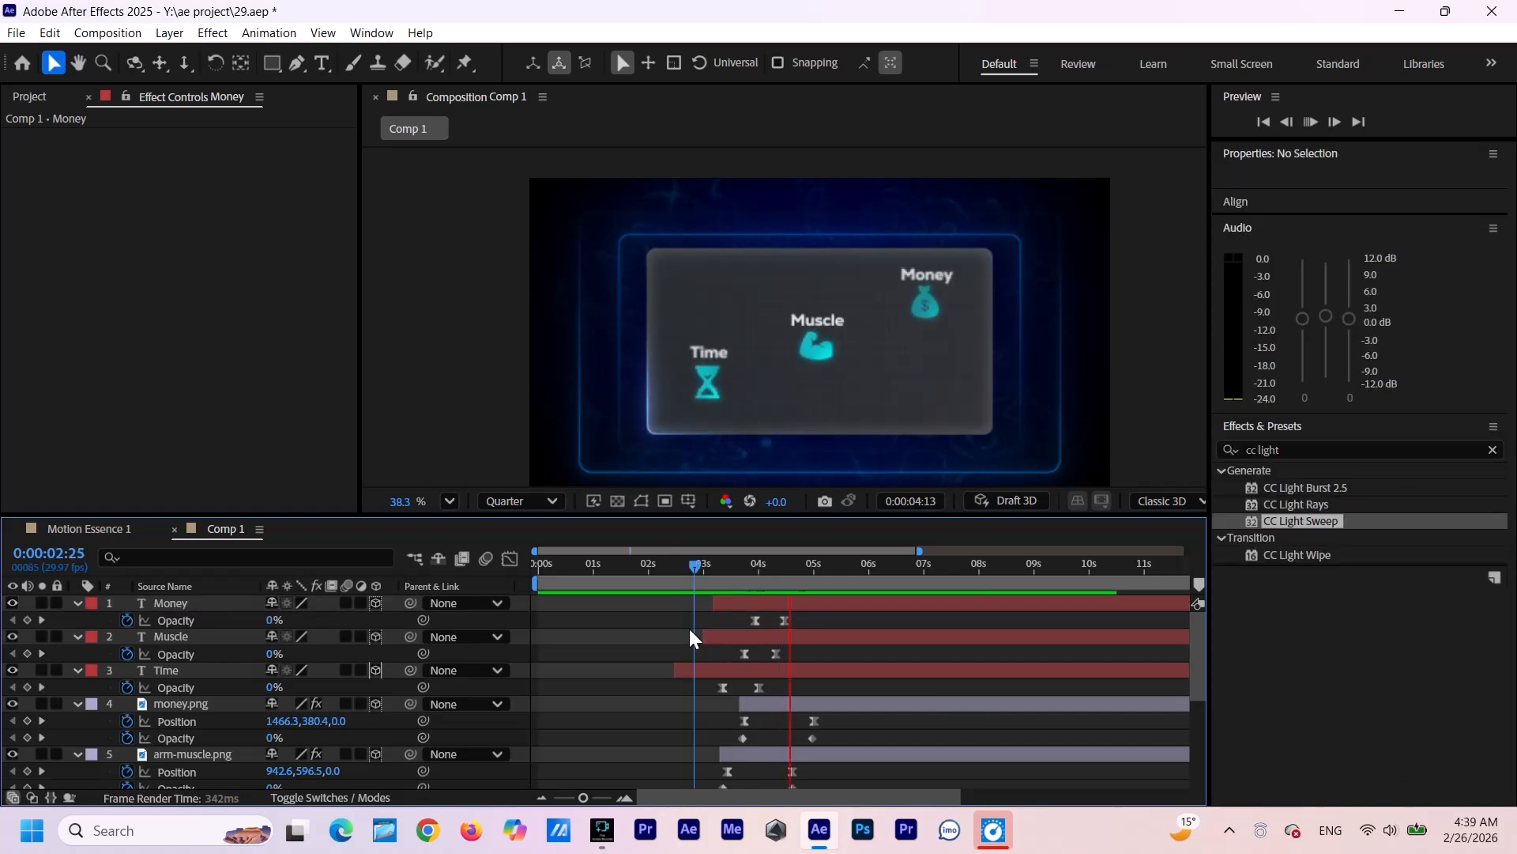
{"action": "key", "text": "space"}
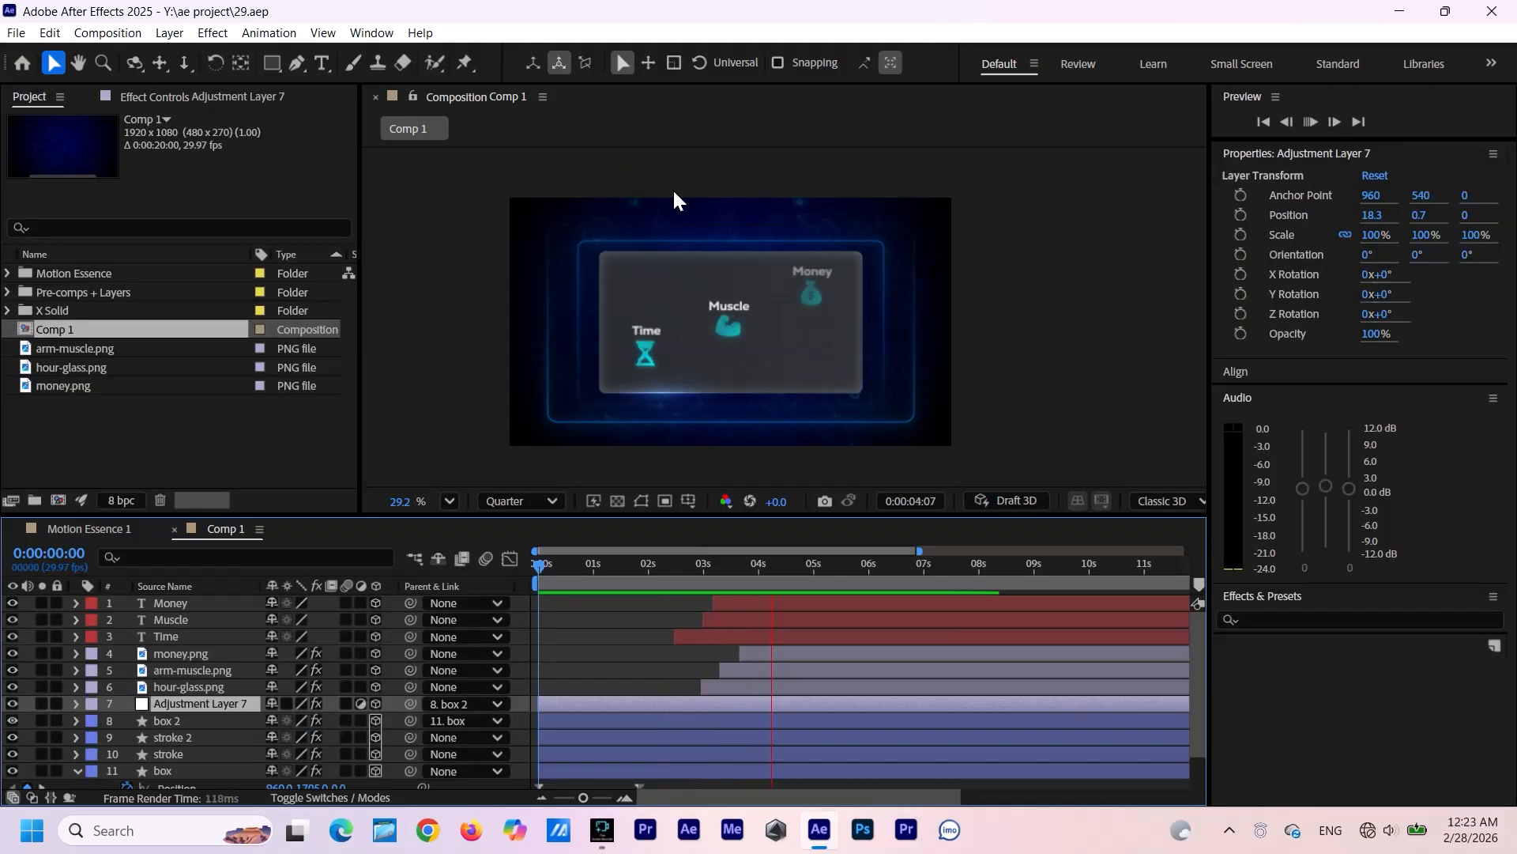
Stack the Time text directly above hour-glass.png and pre-compose the two into a layer named "time precompose".
{"action": "left_click_drag", "start_coordinate": [168, 636], "coordinate": [184, 683]}
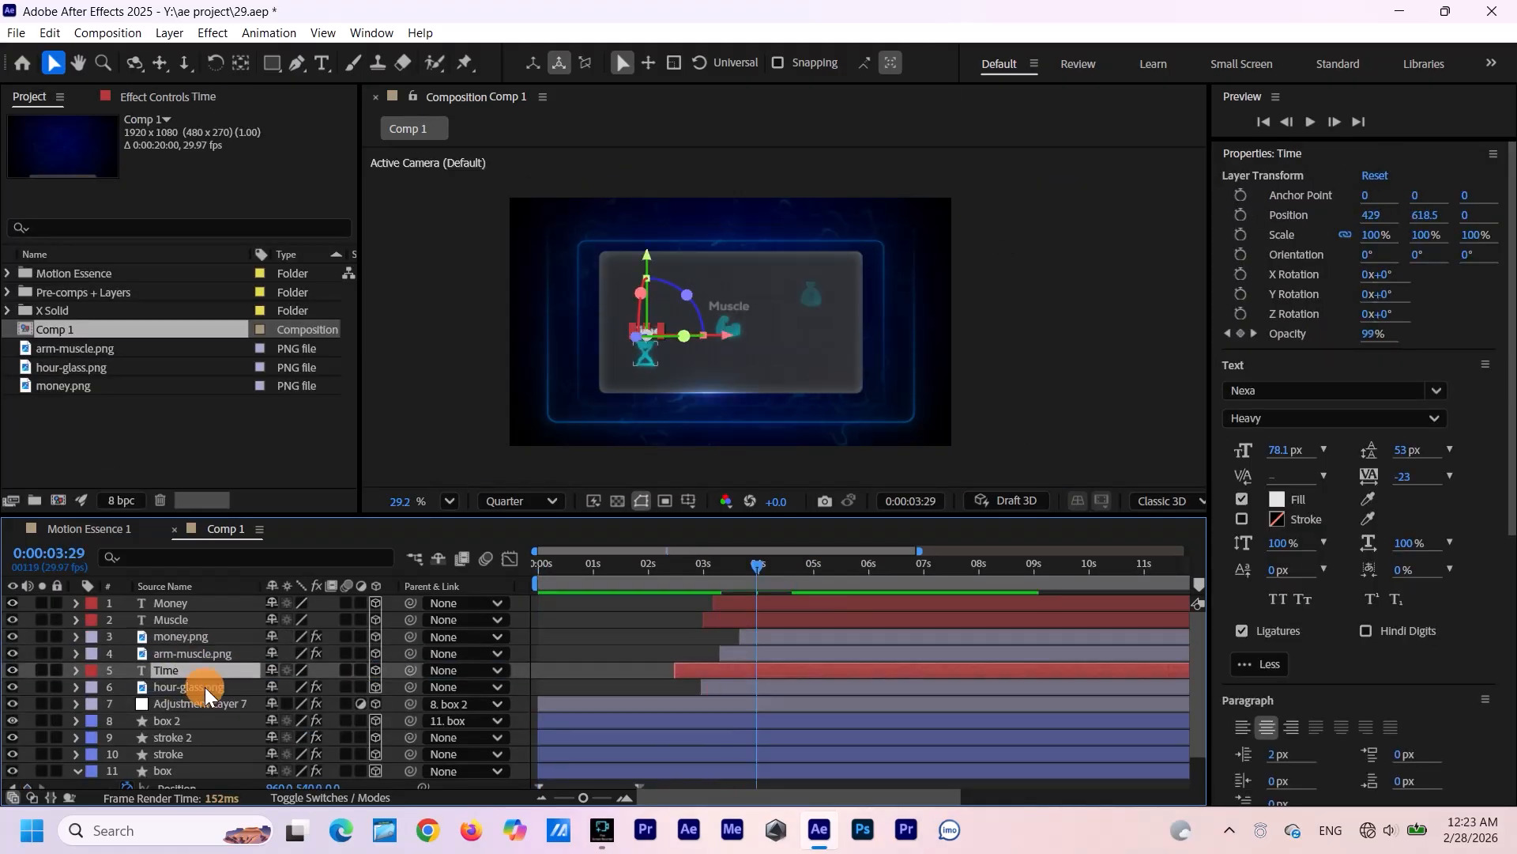
{"action": "left_click", "coordinate": [205, 686]}
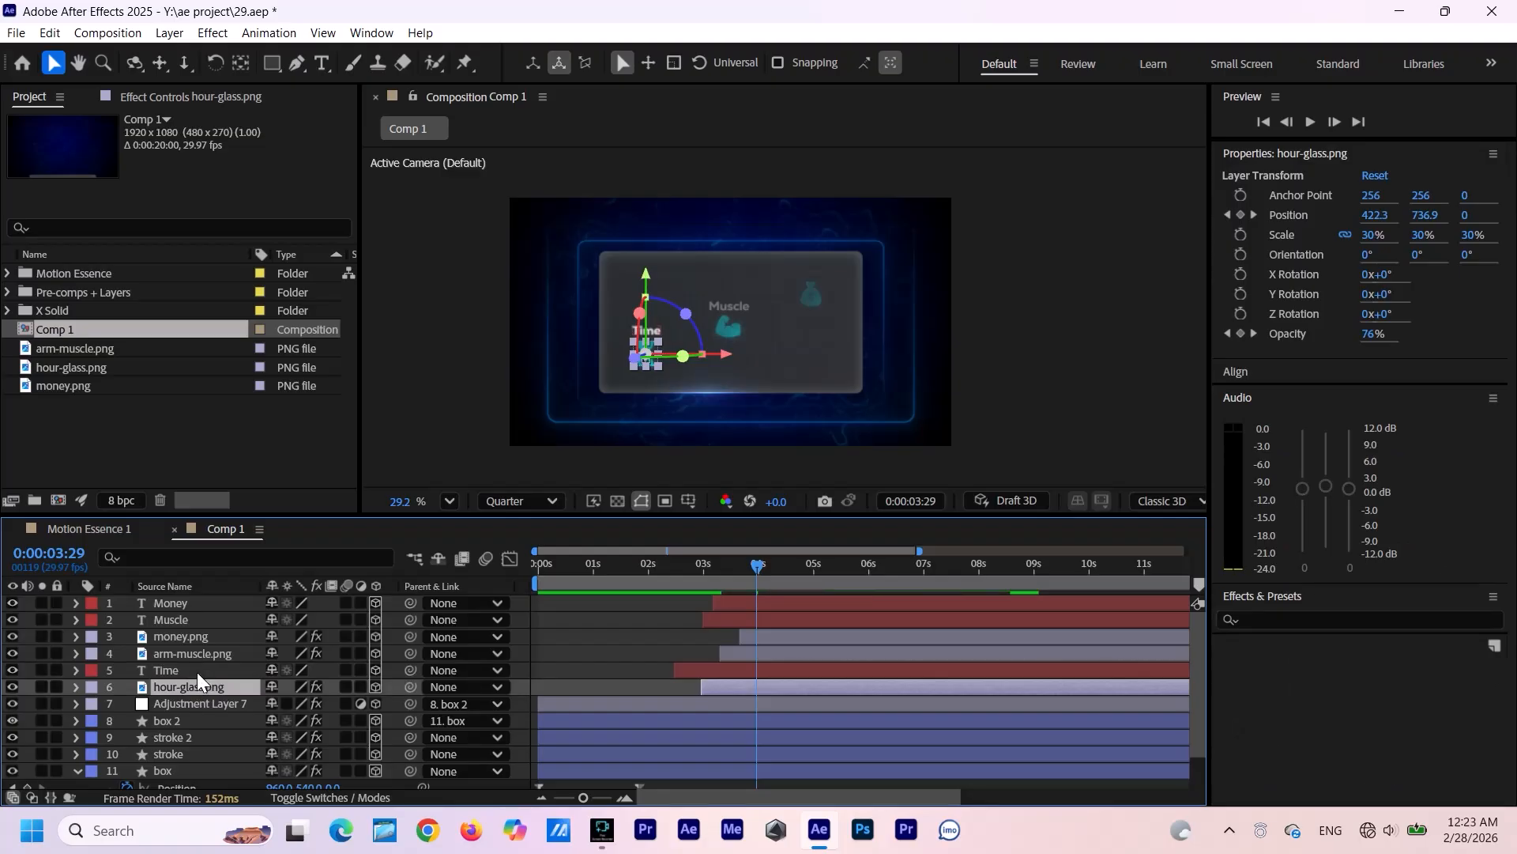
{"action": "left_click", "coordinate": [197, 671], "text": "ctrl"}
{"action": "right_click", "coordinate": [197, 671]}
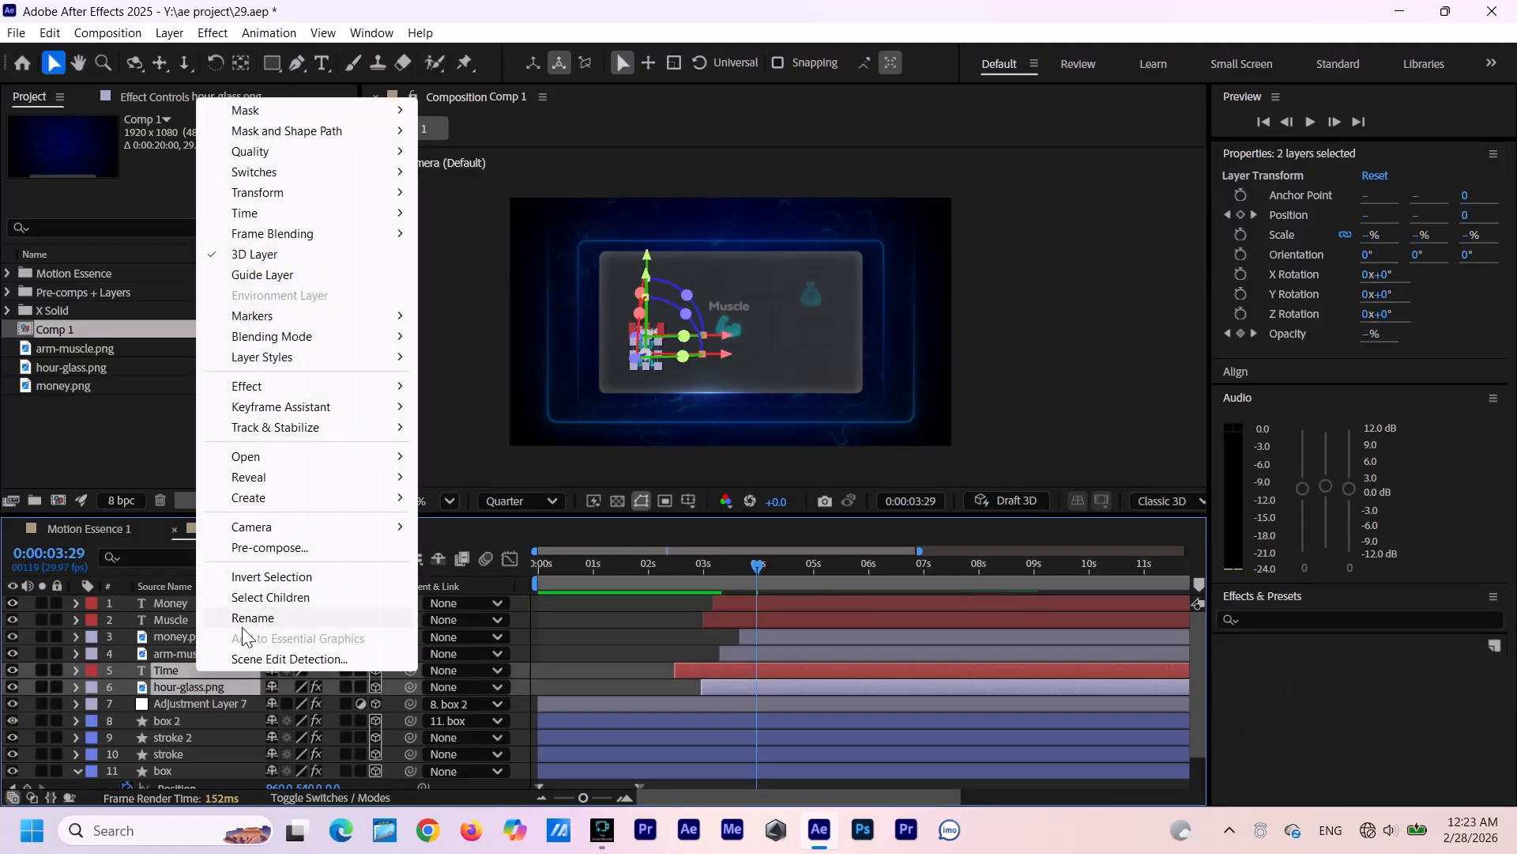
{"action": "left_click", "coordinate": [269, 549]}
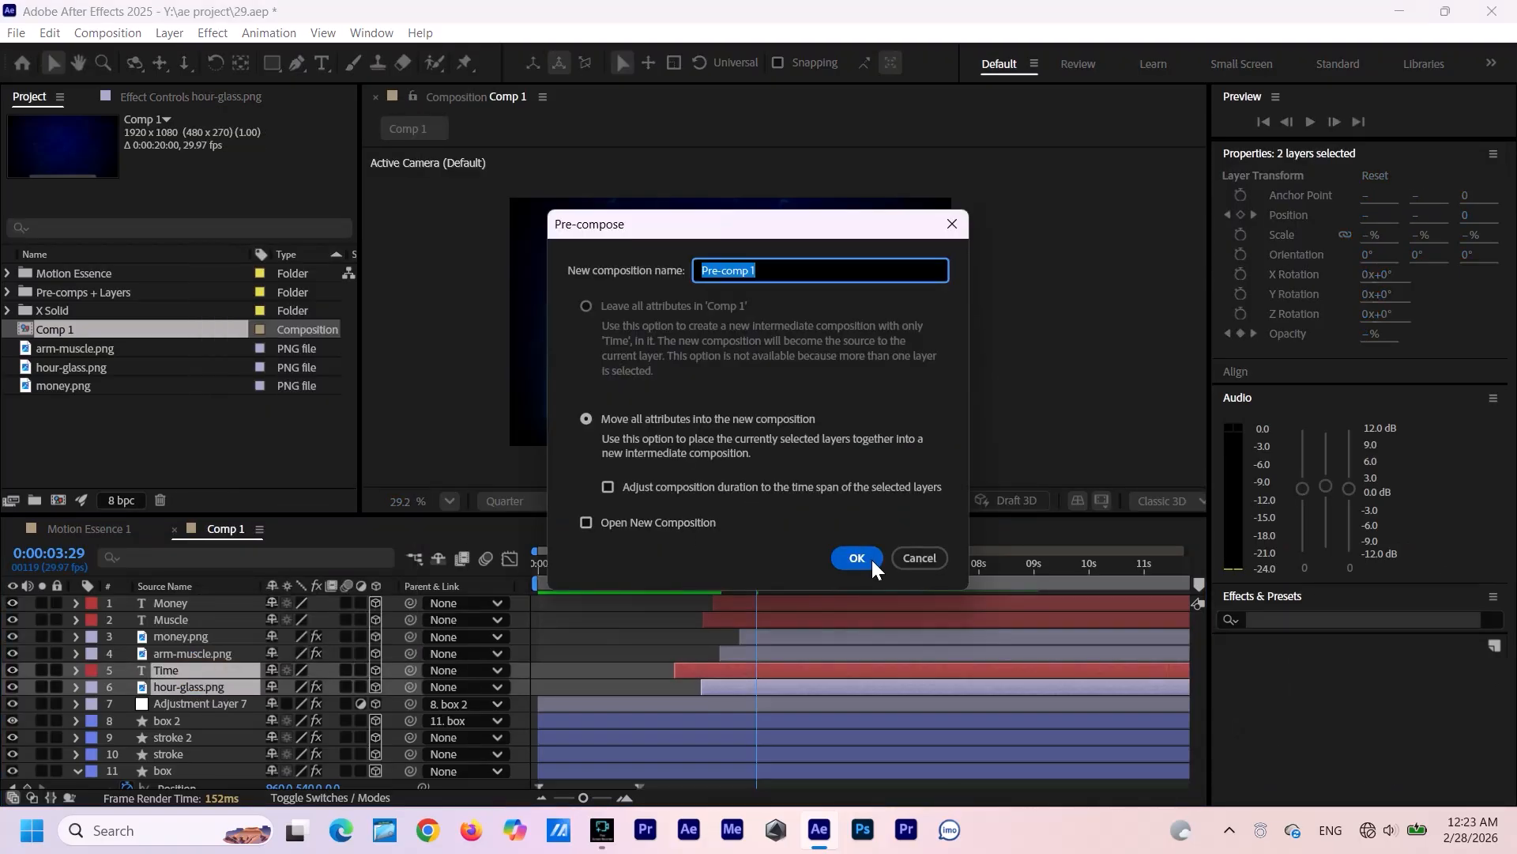
{"action": "left_click", "coordinate": [869, 558]}
{"action": "key", "text": "Return"}
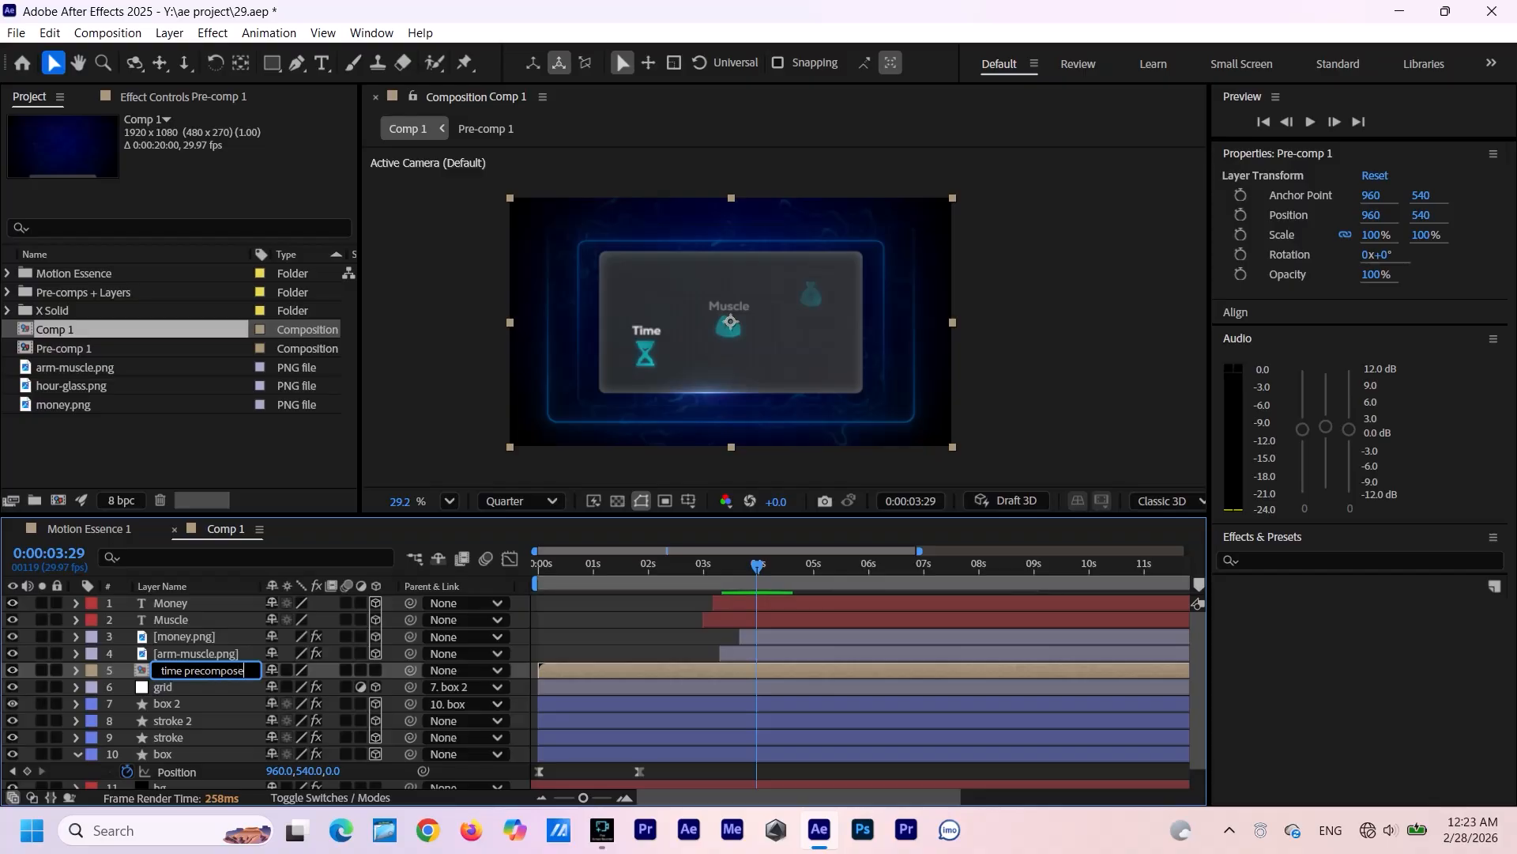
{"action": "left_click", "coordinate": [177, 700]}
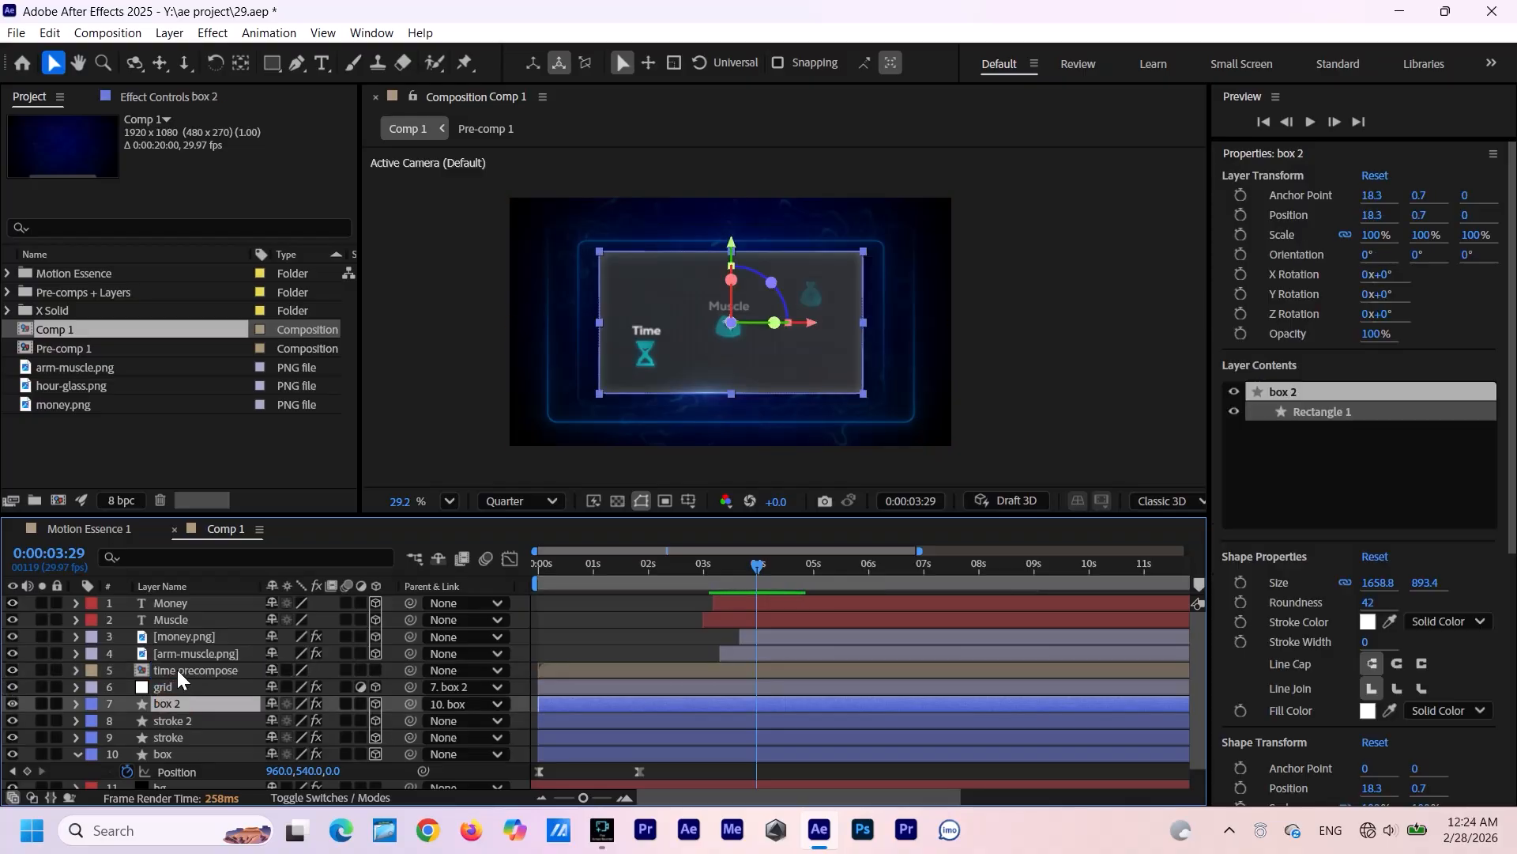
Stack the Muscle text directly above arm-muscle.png and pre-compose the two as "muscle precompose".
{"action": "left_click", "coordinate": [193, 620]}
{"action": "left_click_drag", "start_coordinate": [192, 620], "coordinate": [193, 648]}
{"action": "left_click", "coordinate": [193, 649]}
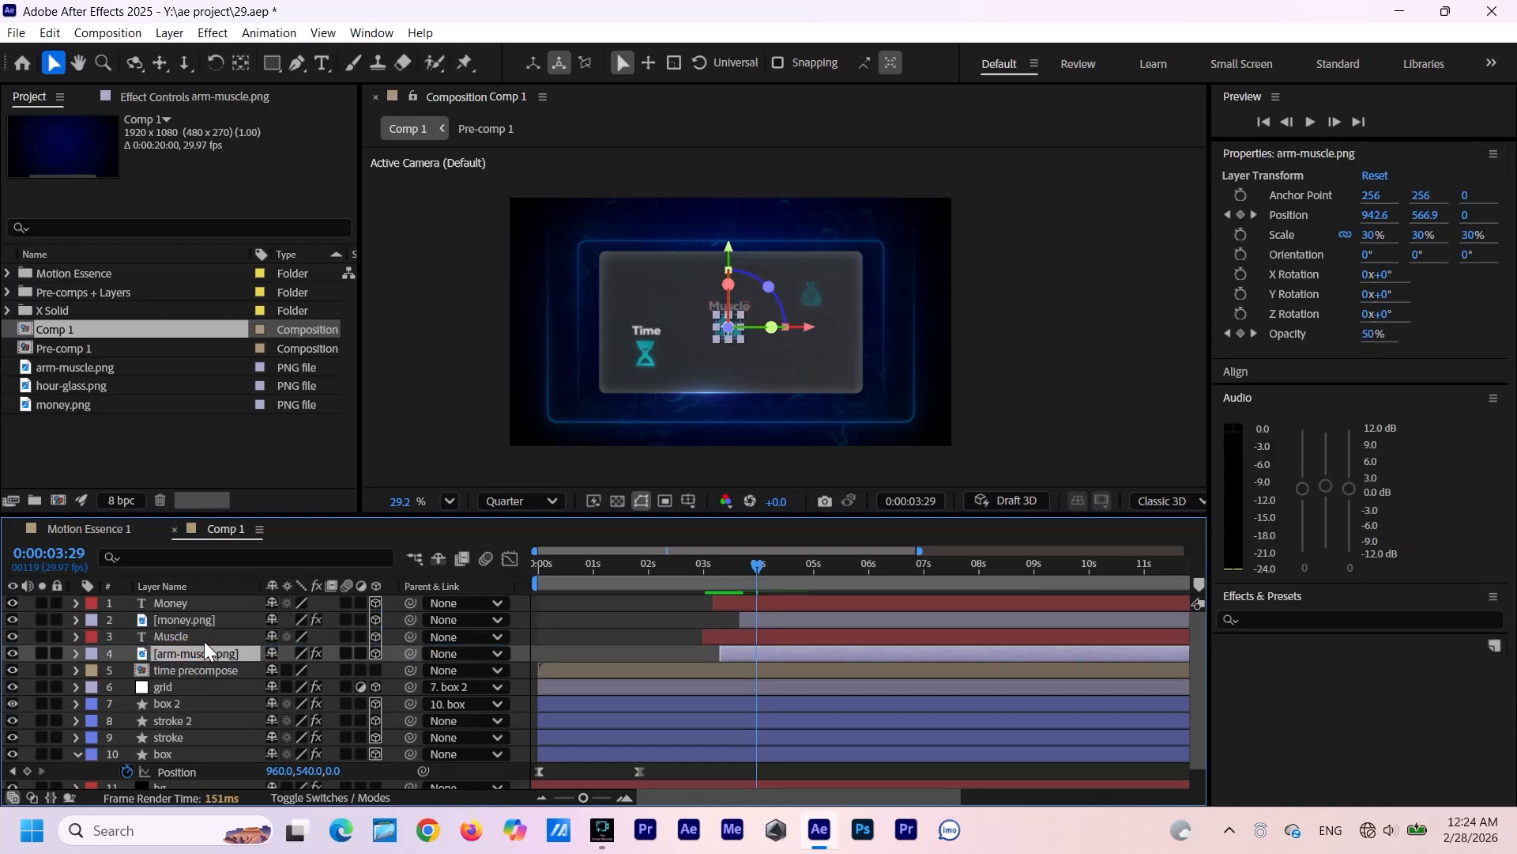
{"action": "left_click", "coordinate": [204, 641], "text": "shift"}
{"action": "right_click", "coordinate": [204, 642]}
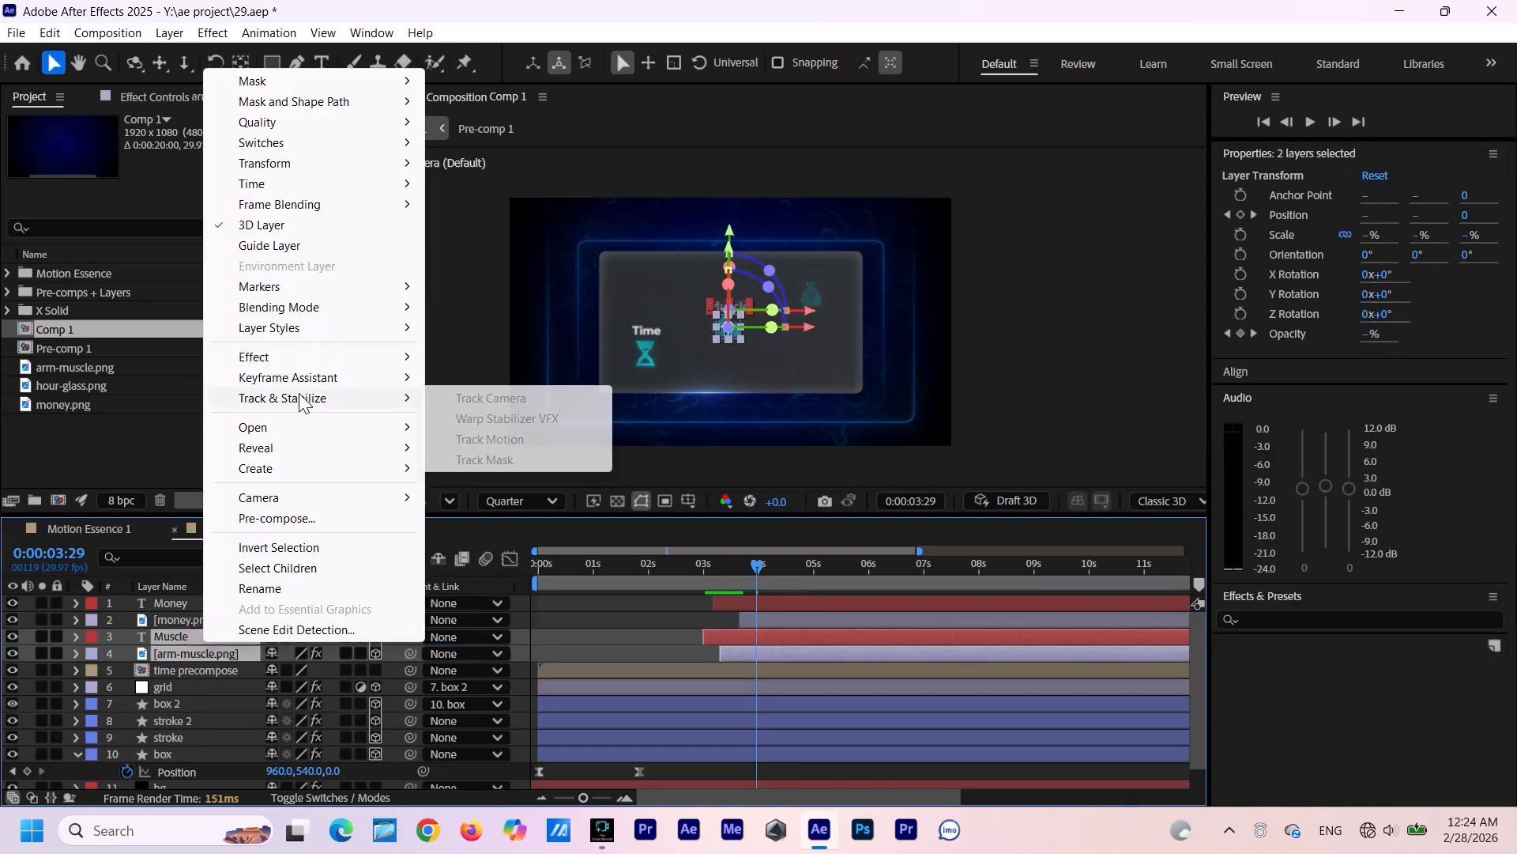
{"action": "left_click", "coordinate": [283, 515]}
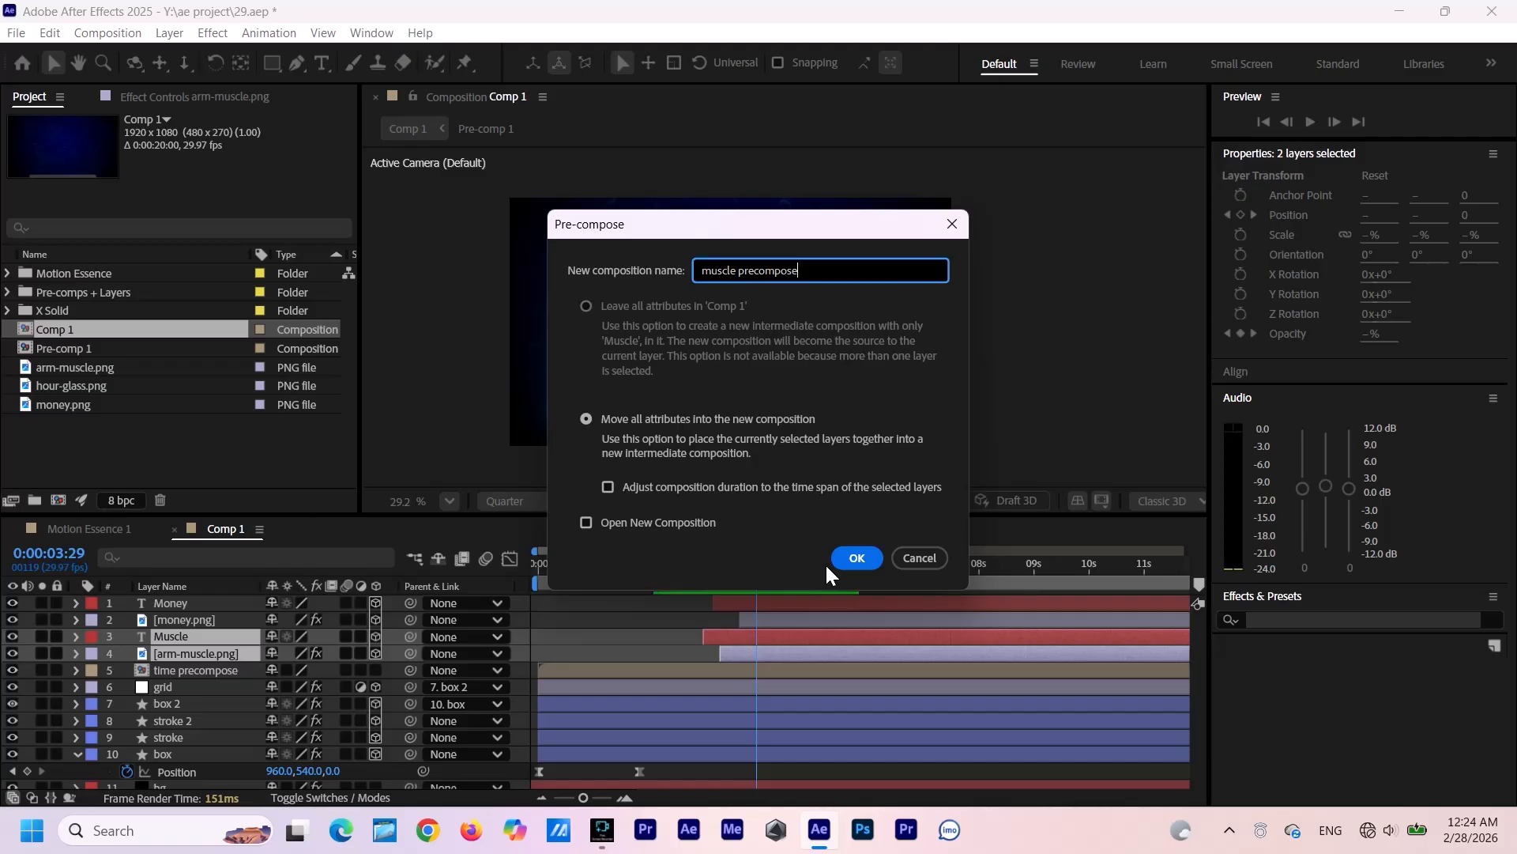
{"action": "left_click", "coordinate": [858, 558]}
Pre-compose the Money text and money.png as "money comp", and close the stray money.png layer view.
{"action": "left_click", "coordinate": [185, 617]}
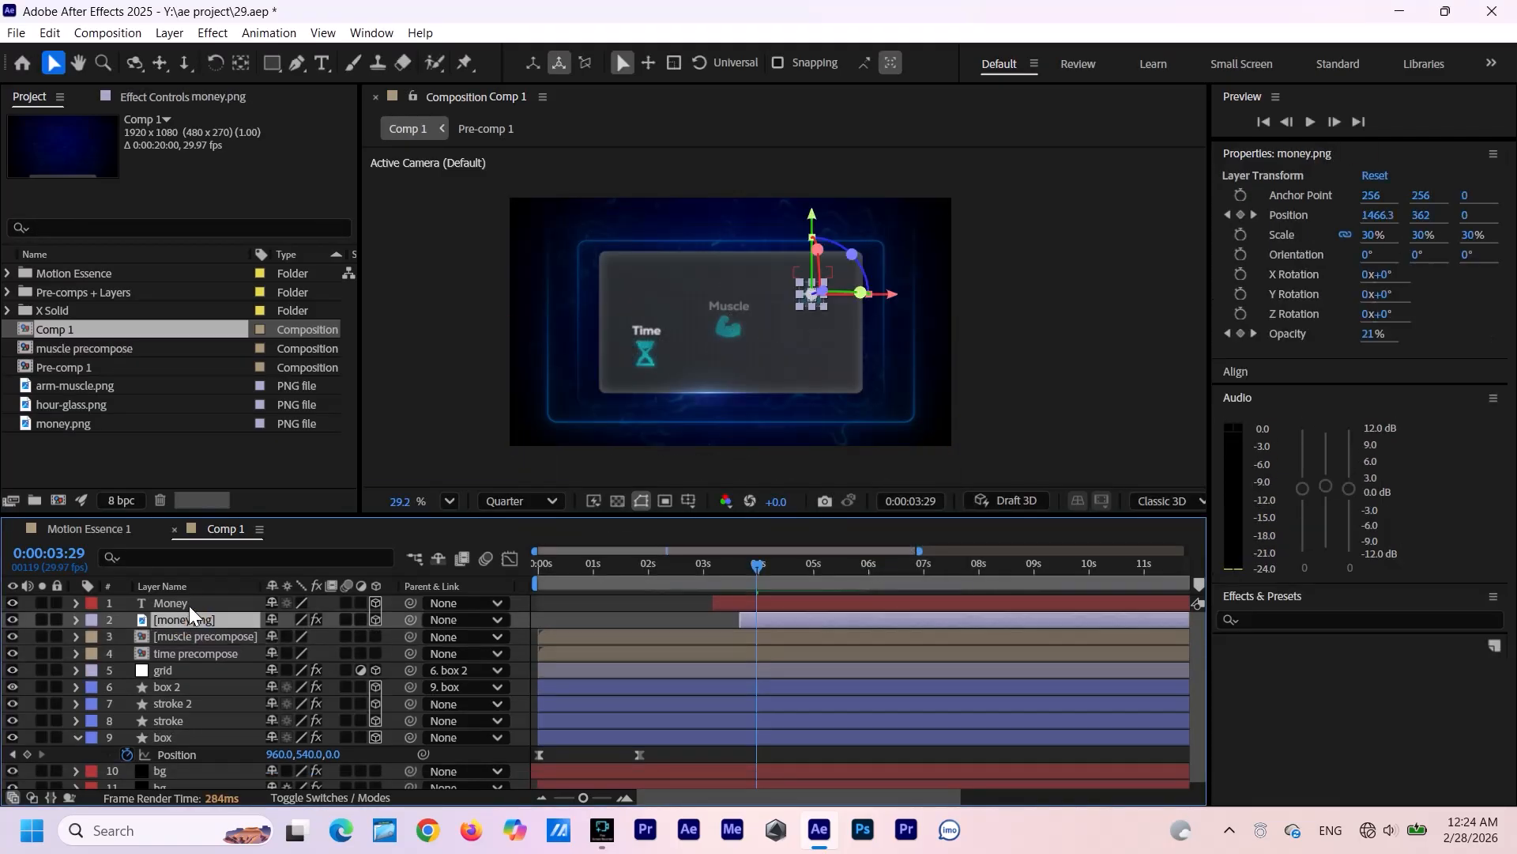
{"action": "left_click", "coordinate": [188, 603], "text": "shift"}
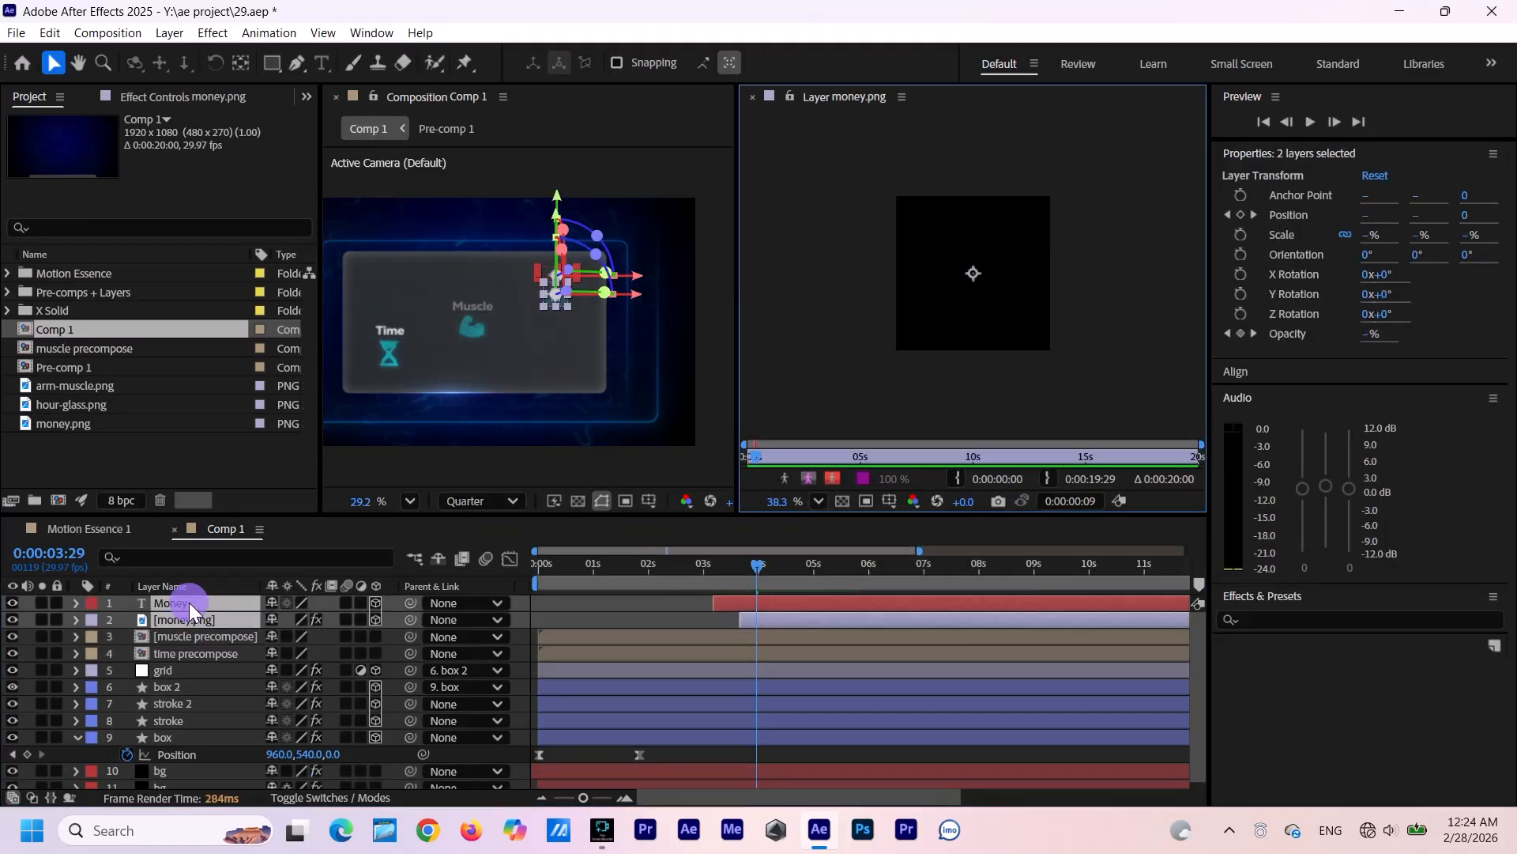
{"action": "right_click", "coordinate": [188, 602]}
{"action": "left_click", "coordinate": [264, 479]}
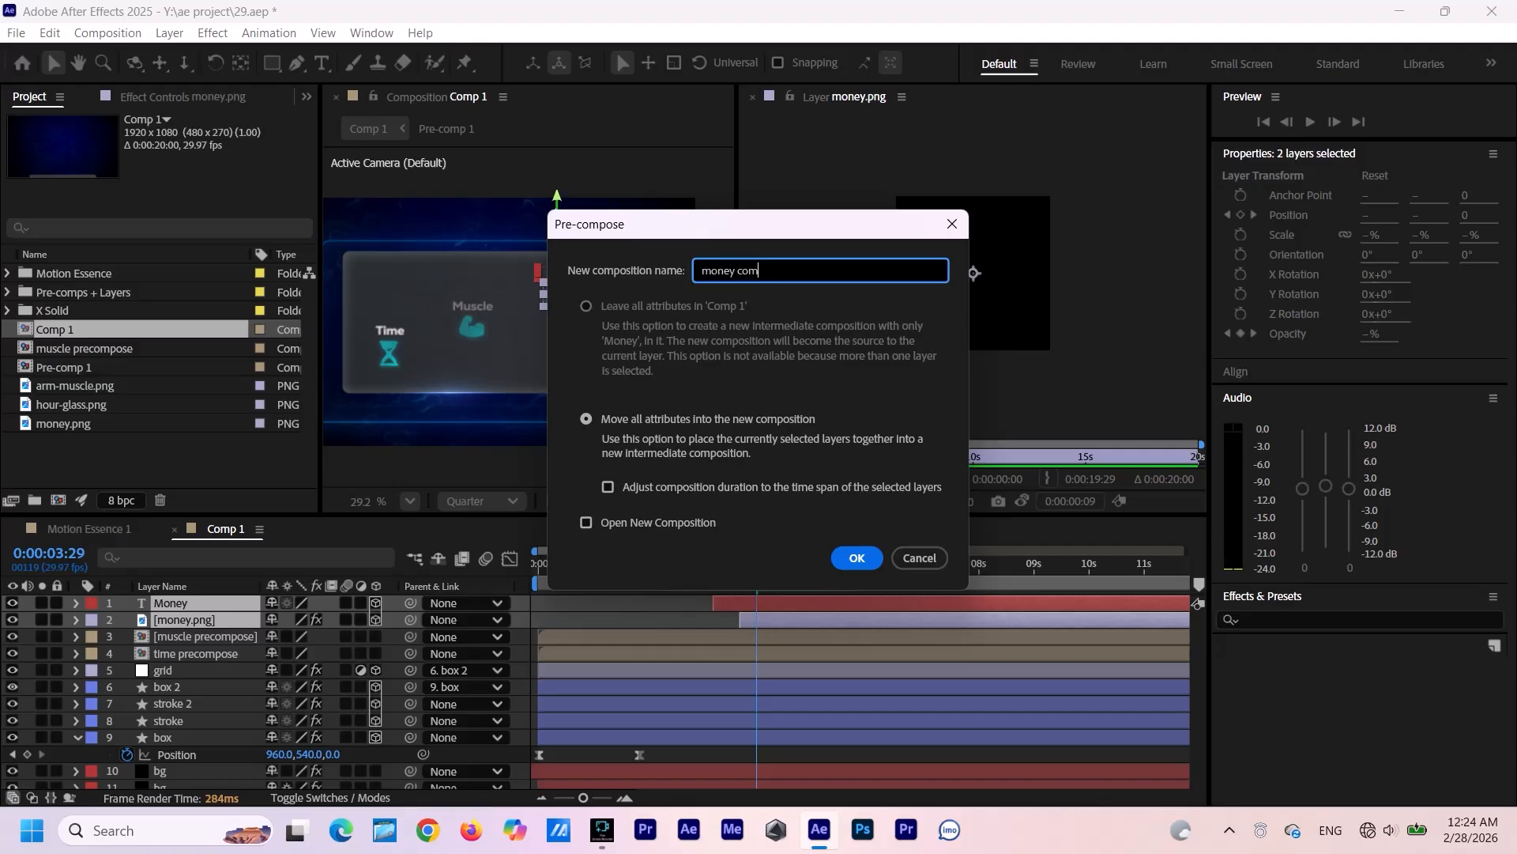
{"action": "left_click", "coordinate": [850, 559]}
{"action": "left_click", "coordinate": [752, 96]}
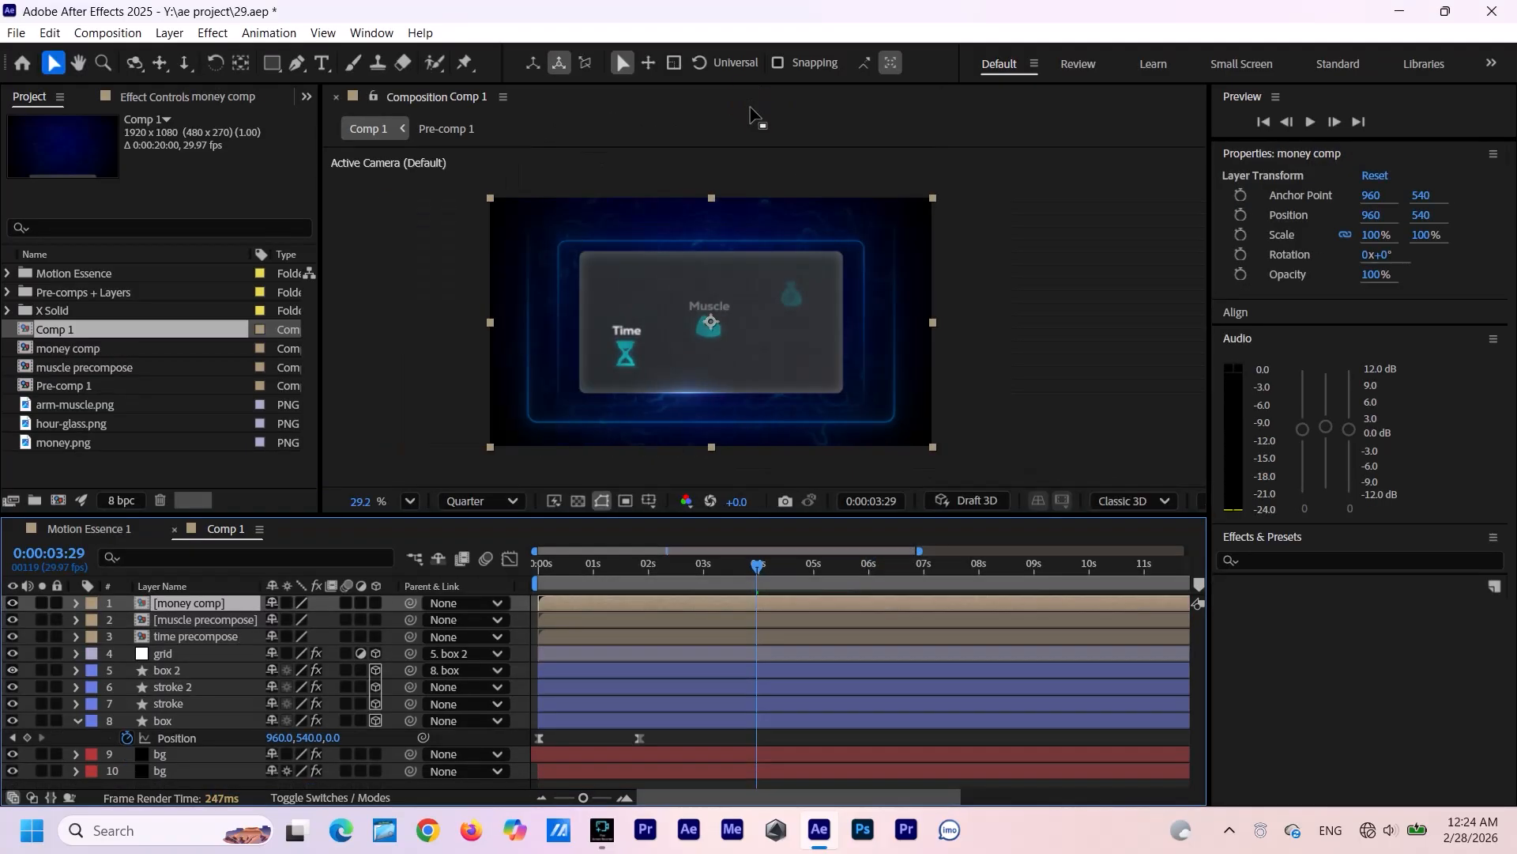
Draw a curved Pen path rising from the card's lower-left corner past the Time and Muscle icons to beside the Money label.
{"action": "key", "text": "space"}
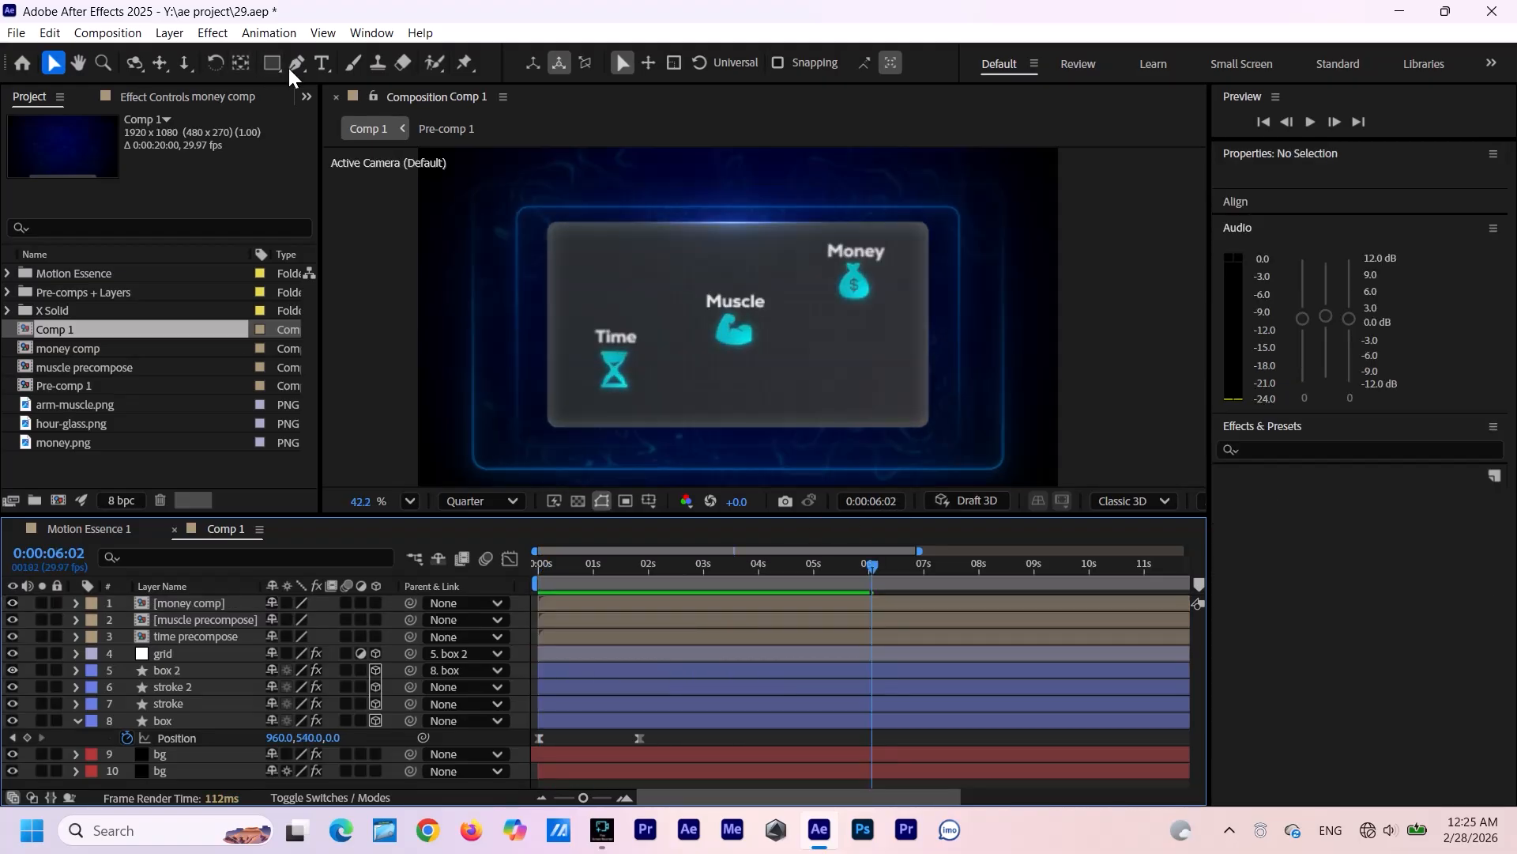
{"action": "left_click", "coordinate": [293, 64]}
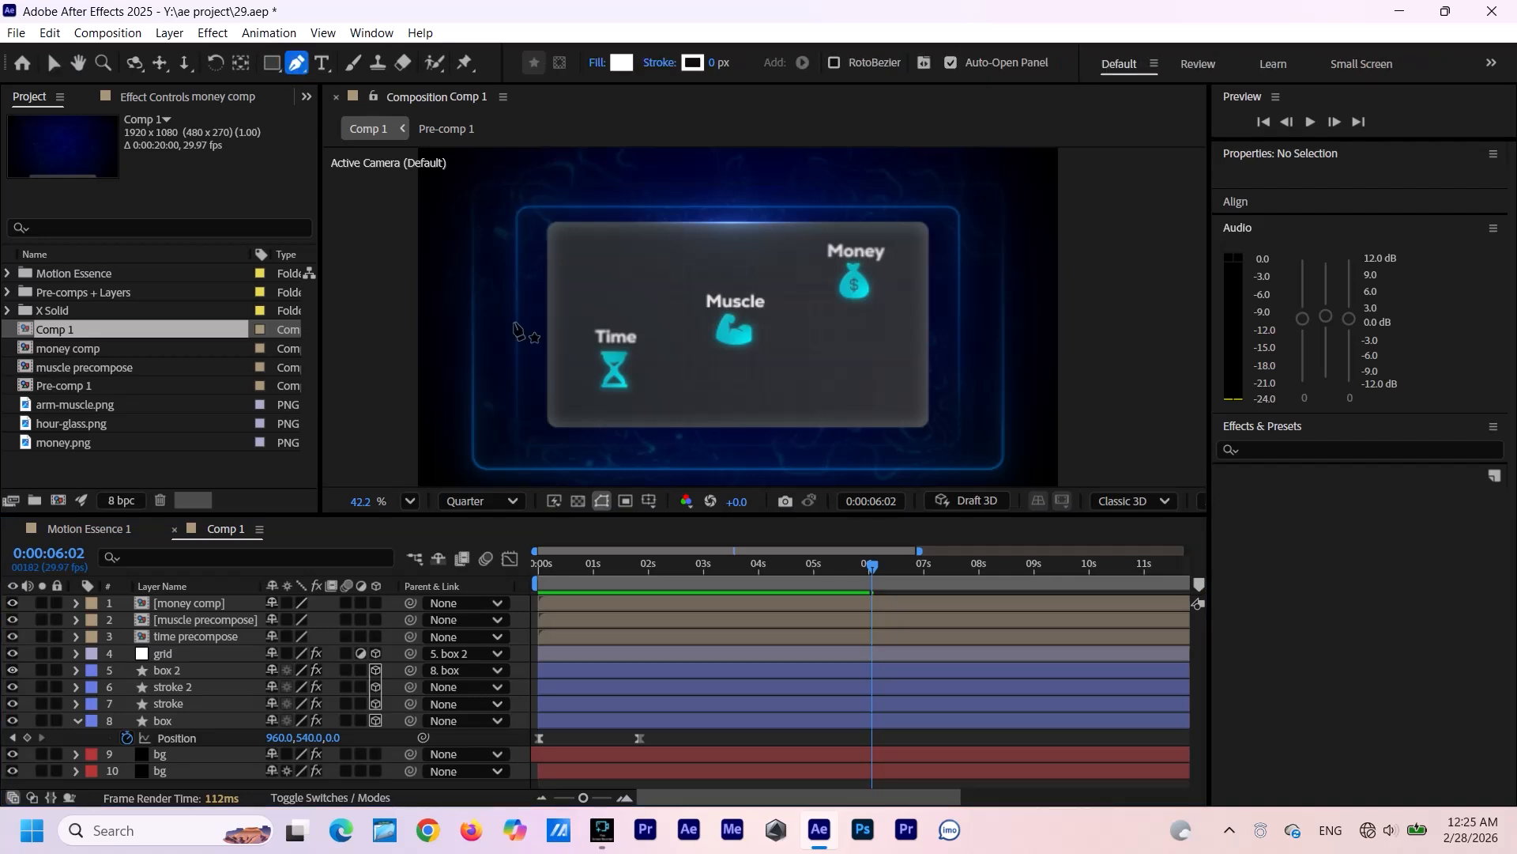
{"action": "left_click", "coordinate": [554, 409]}
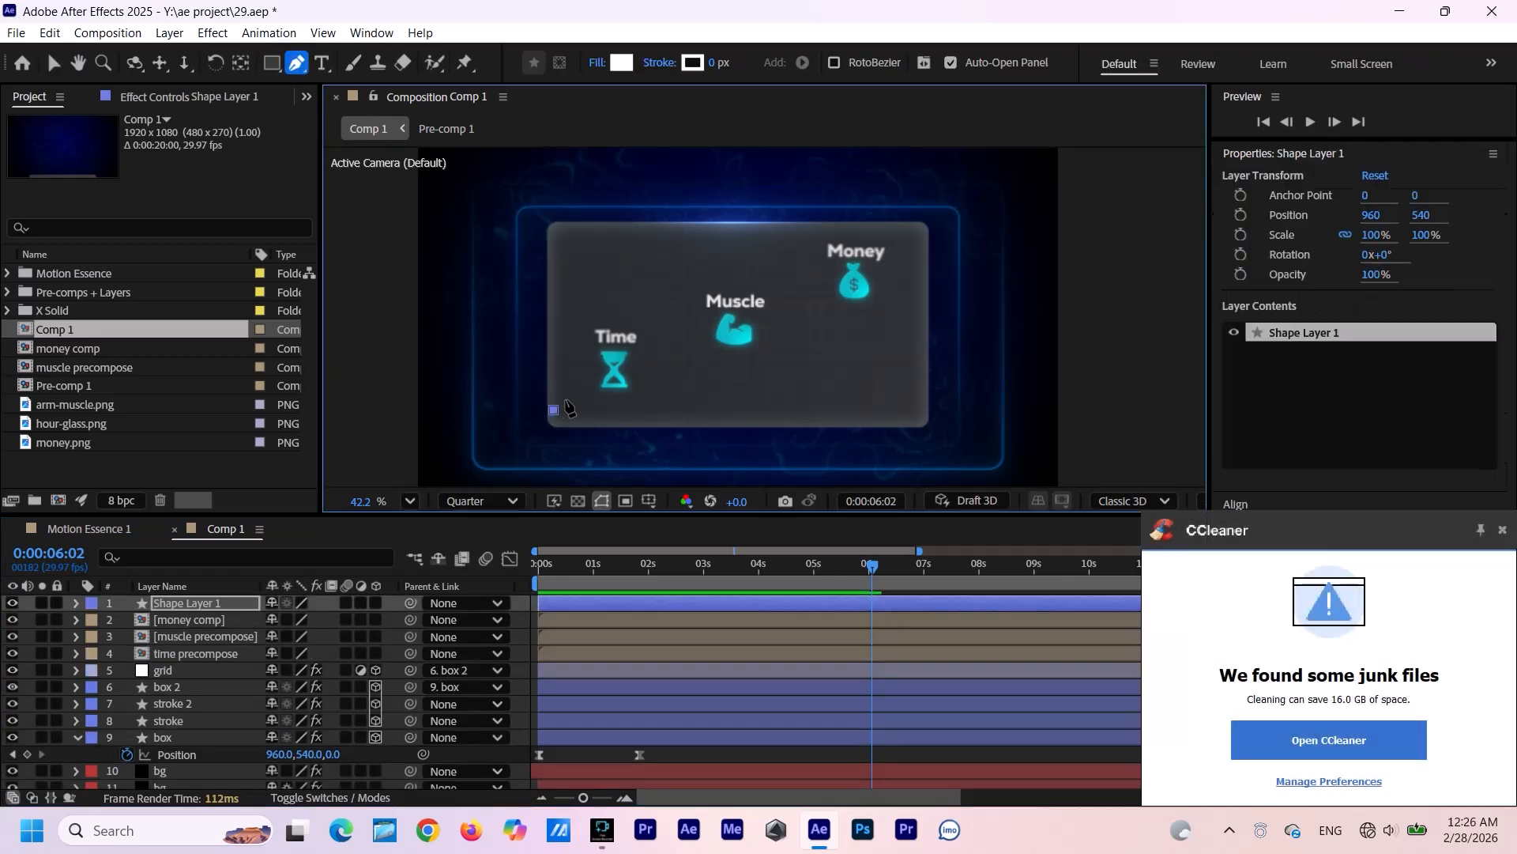
{"action": "left_click_drag", "start_coordinate": [691, 340], "coordinate": [807, 316]}
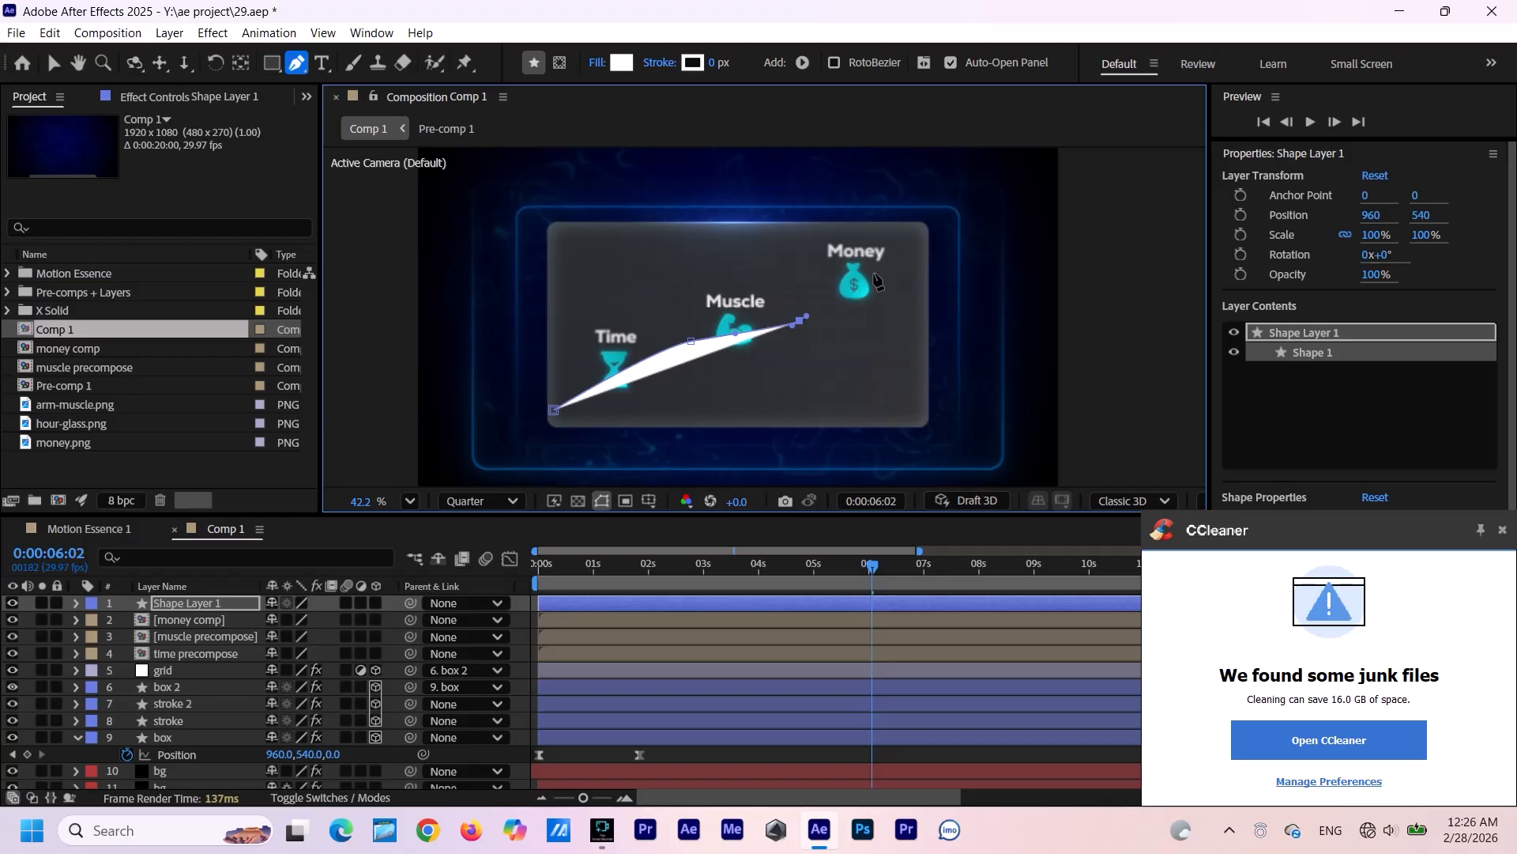
{"action": "left_click_drag", "start_coordinate": [909, 245], "coordinate": [915, 237]}
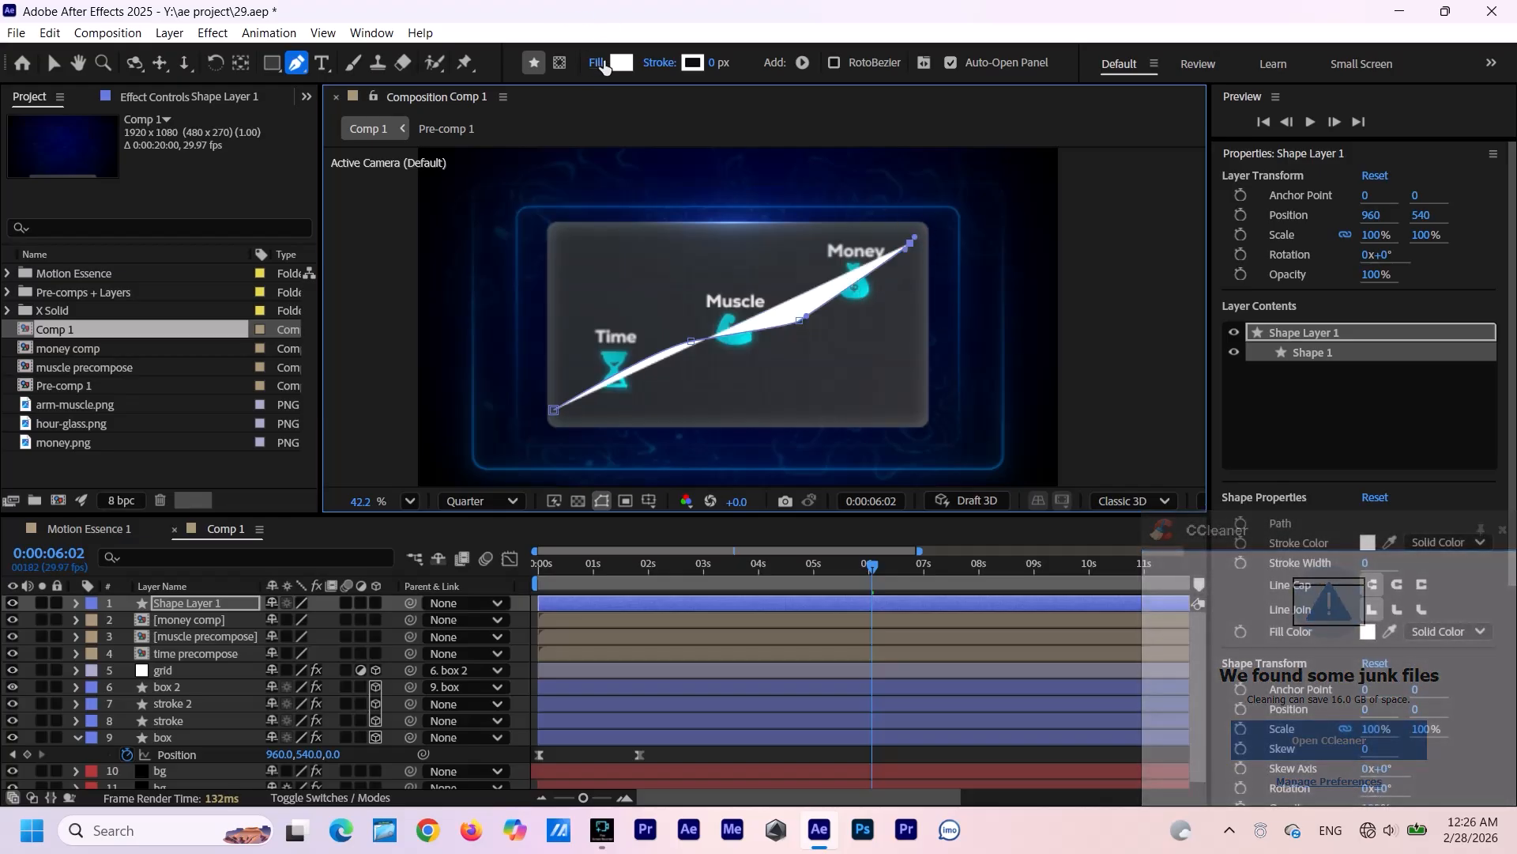
Remove the curved path's fill and set its stroke width to 6 px.
{"action": "left_click", "coordinate": [606, 63]}
{"action": "left_click", "coordinate": [655, 362]}
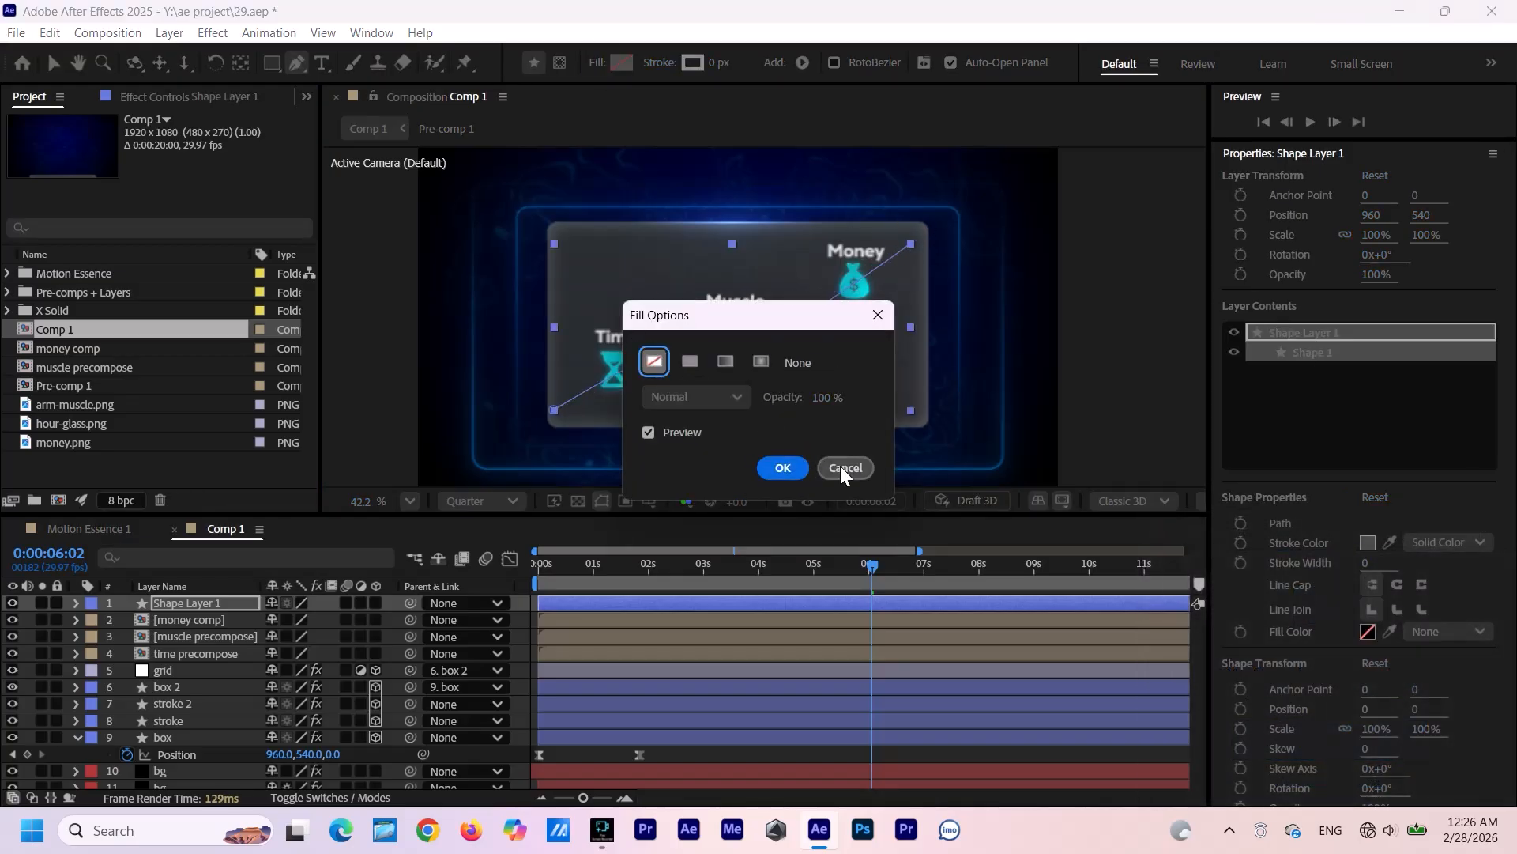
{"action": "left_click", "coordinate": [779, 468]}
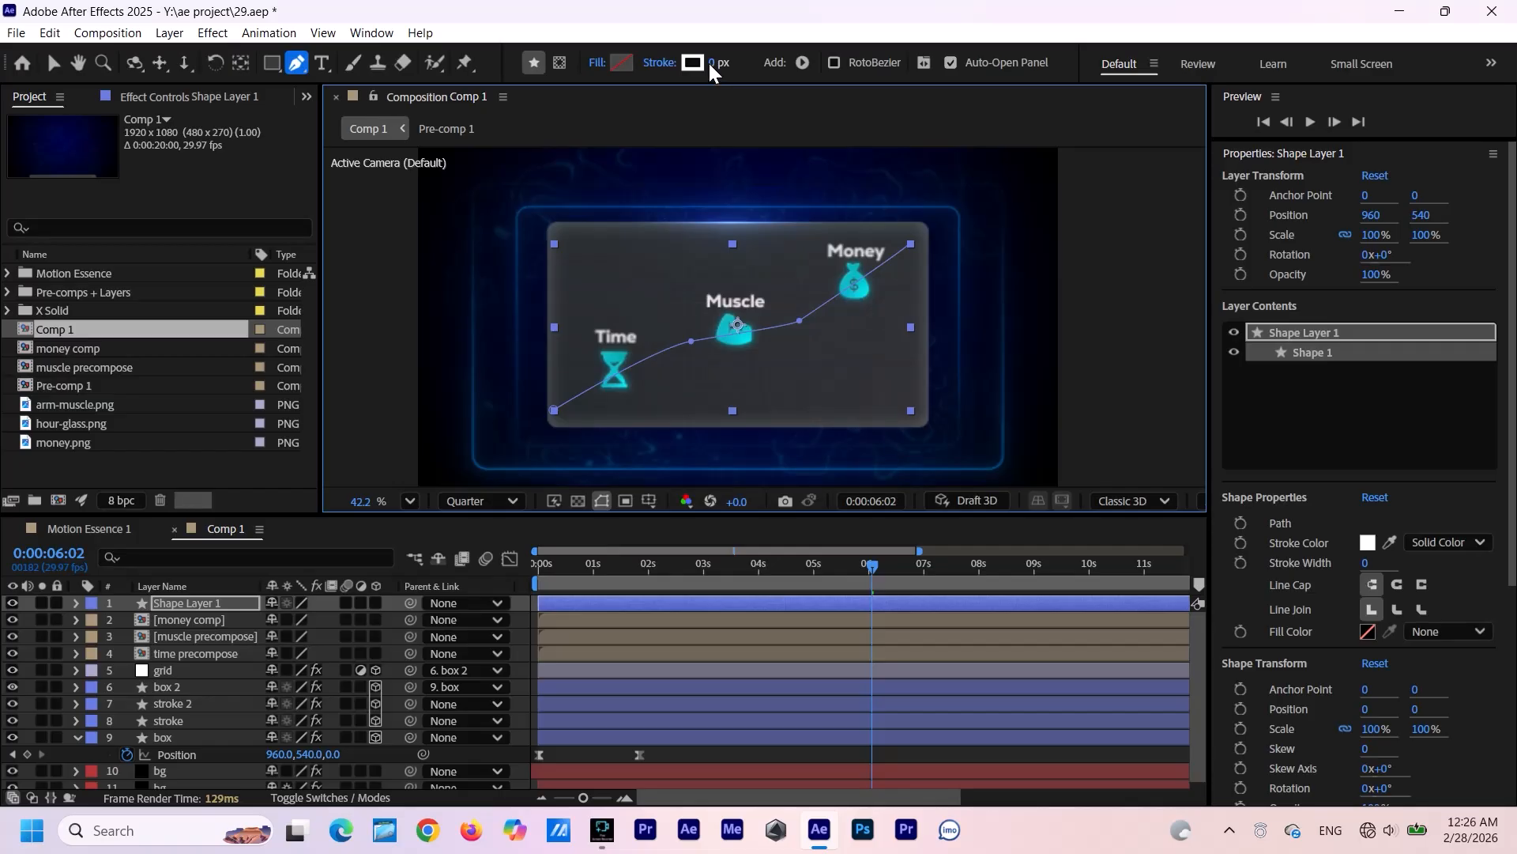
{"action": "left_click_drag", "start_coordinate": [708, 60], "coordinate": [720, 66]}
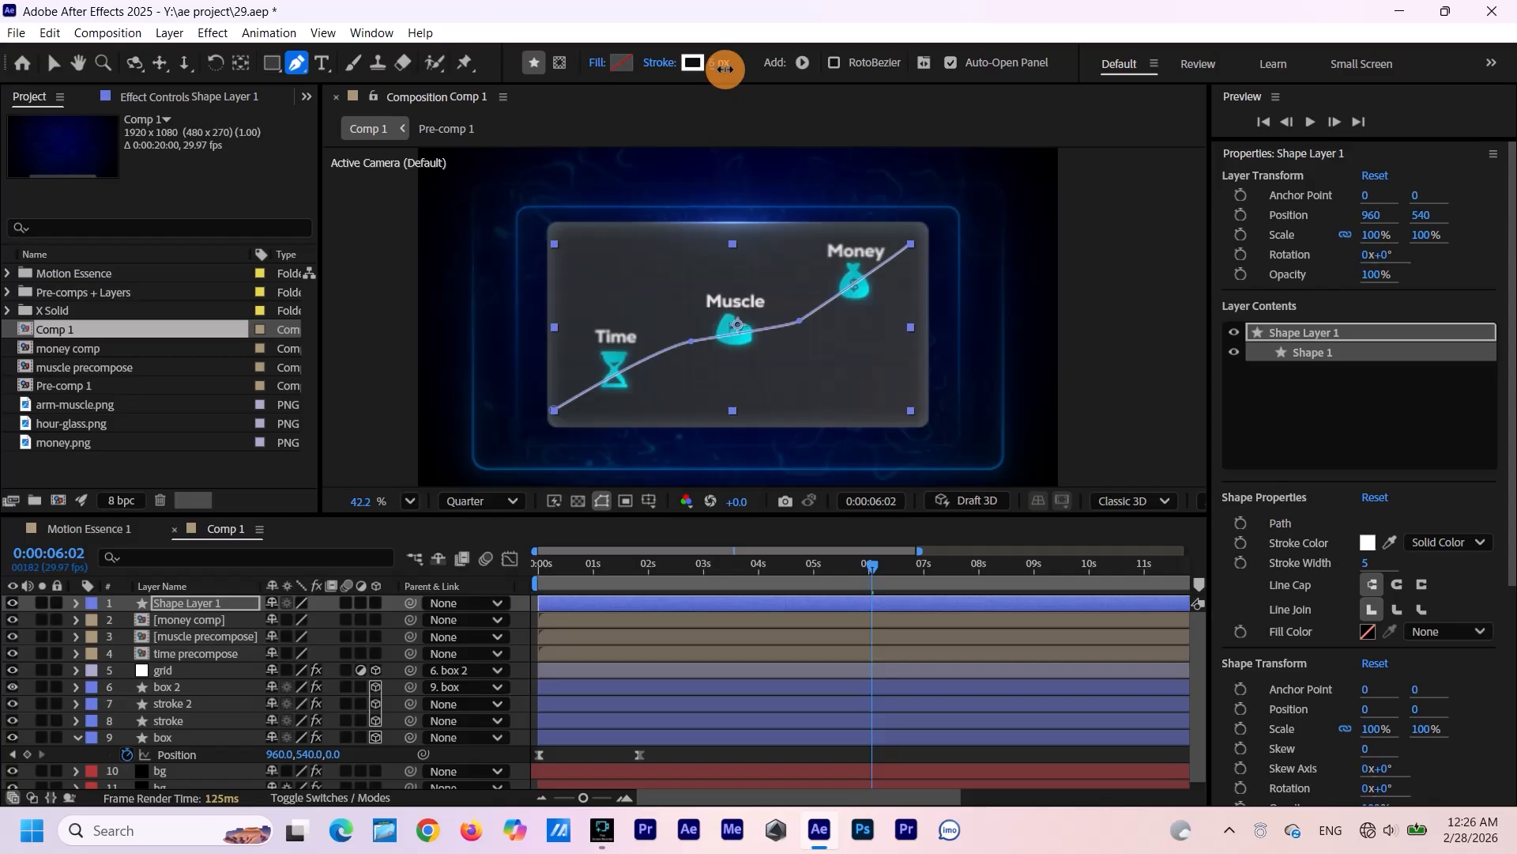
{"action": "left_click_drag", "start_coordinate": [726, 70], "coordinate": [725, 73]}
Reshape the line with the Pen tool, bending its end near Money and smoothing the point between Muscle and Money.
{"action": "left_click_drag", "start_coordinate": [797, 270], "coordinate": [794, 265]}
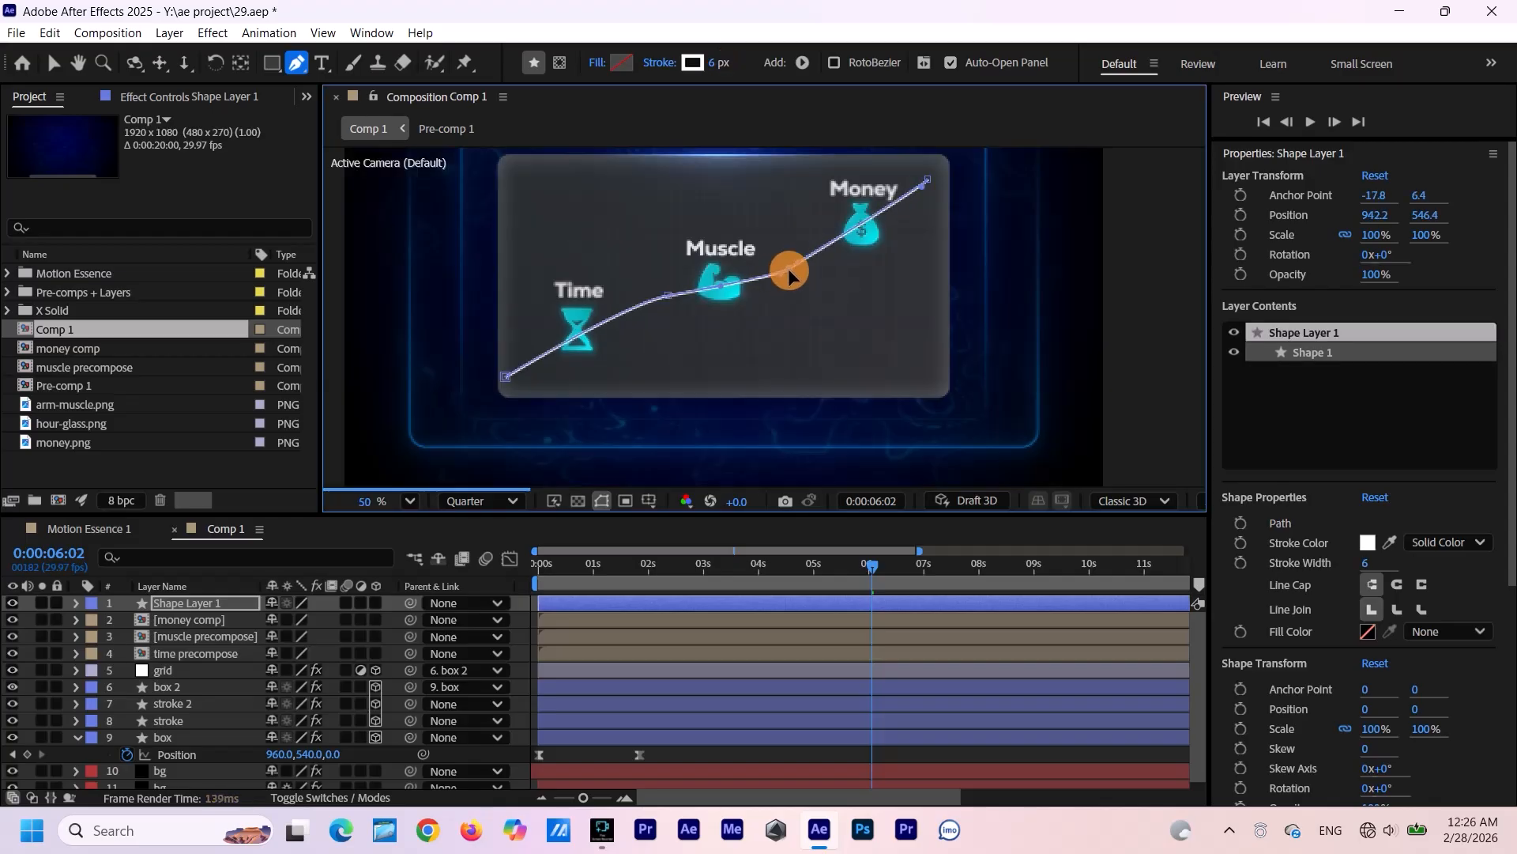
{"action": "left_click_drag", "start_coordinate": [925, 169], "coordinate": [834, 236]}
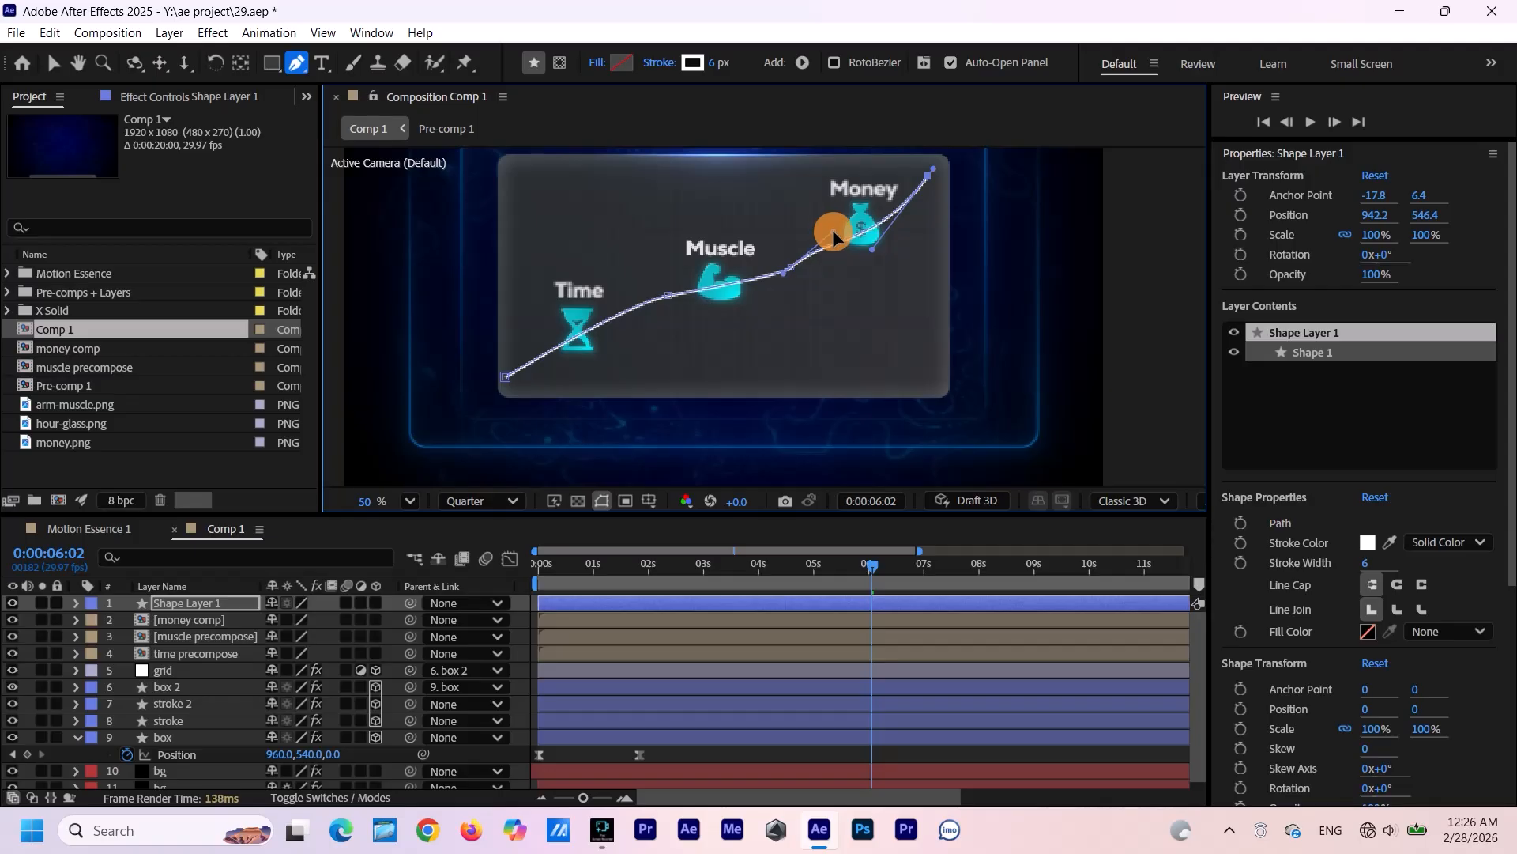
{"action": "scroll", "coordinate": [808, 247], "scroll_direction": "up", "scroll_amount": 4}
{"action": "left_click", "coordinate": [752, 293]}
{"action": "key", "text": "ctrl+z"}
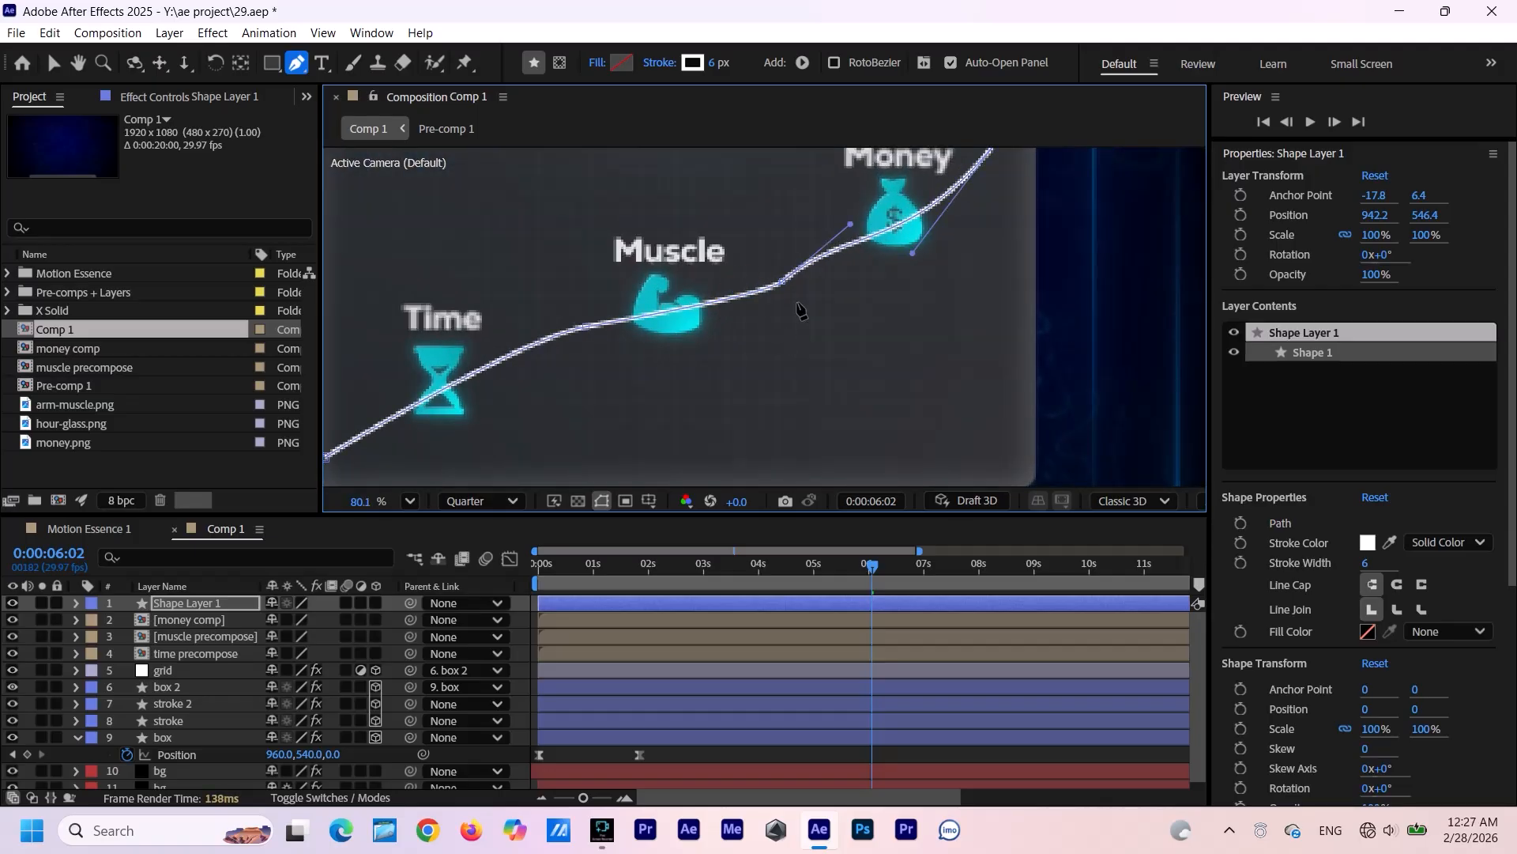
{"action": "scroll", "coordinate": [800, 310], "scroll_direction": "down", "scroll_amount": 1}
{"action": "mouse_move", "coordinate": [751, 294]}
{"action": "left_mouse_down"}
{"action": "mouse_move", "coordinate": [765, 277]}
{"action": "mouse_move", "coordinate": [727, 307]}
{"action": "left_mouse_up"}
{"action": "scroll", "coordinate": [778, 303], "scroll_direction": "down", "scroll_amount": 5}
{"action": "scroll", "coordinate": [612, 402], "scroll_direction": "up", "scroll_amount": 4}
{"action": "scroll", "coordinate": [853, 358], "scroll_direction": "down", "scroll_amount": 3}
{"action": "left_click", "coordinate": [56, 65]}
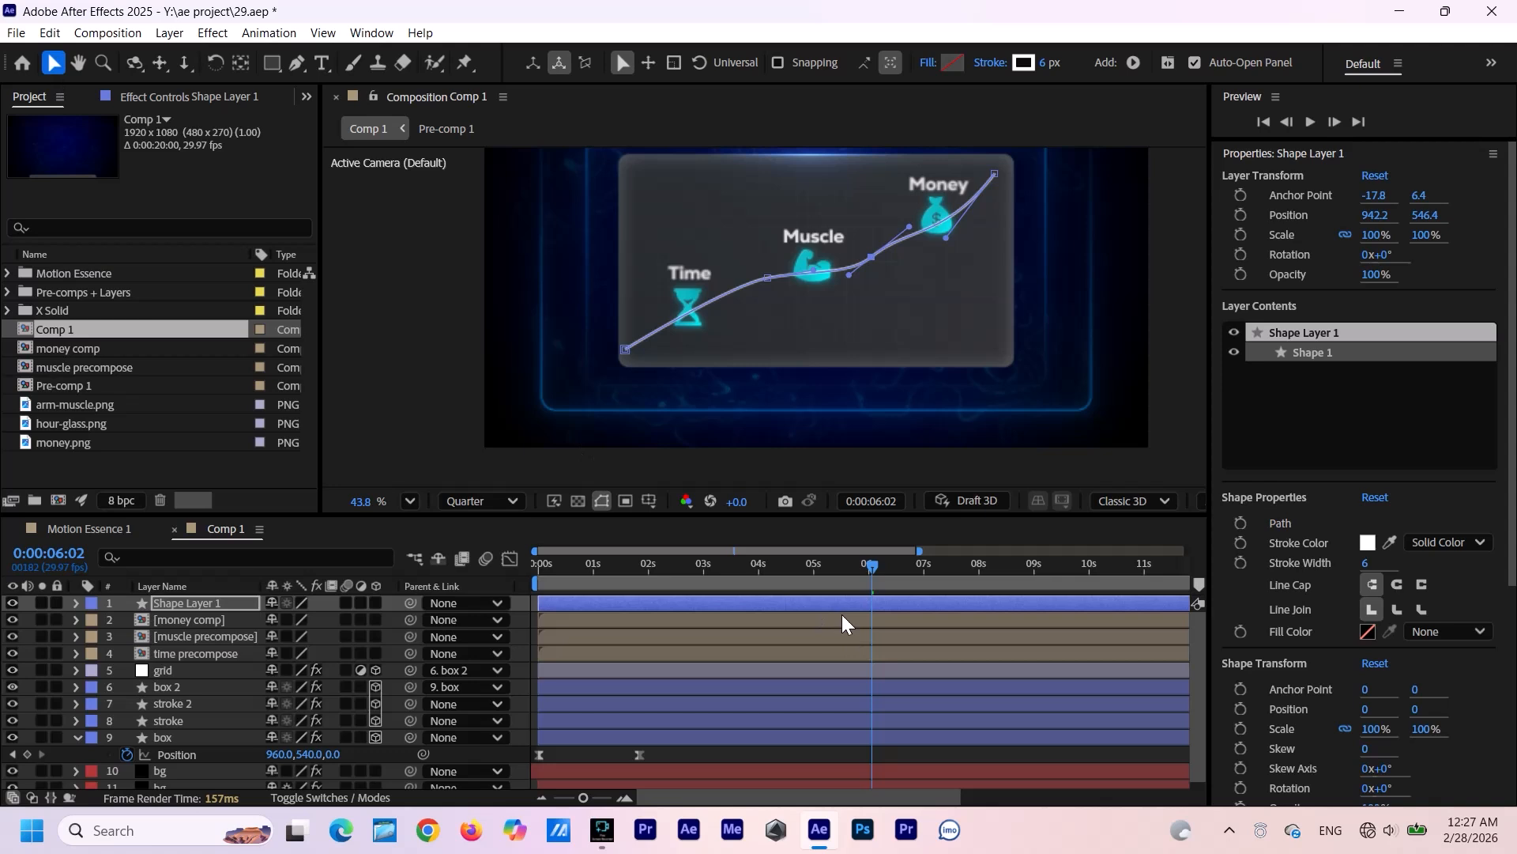
{"action": "left_click", "coordinate": [396, 638]}
{"action": "left_click_drag", "start_coordinate": [925, 301], "coordinate": [915, 337]}
{"action": "scroll", "coordinate": [931, 260], "scroll_direction": "up", "scroll_amount": 2}
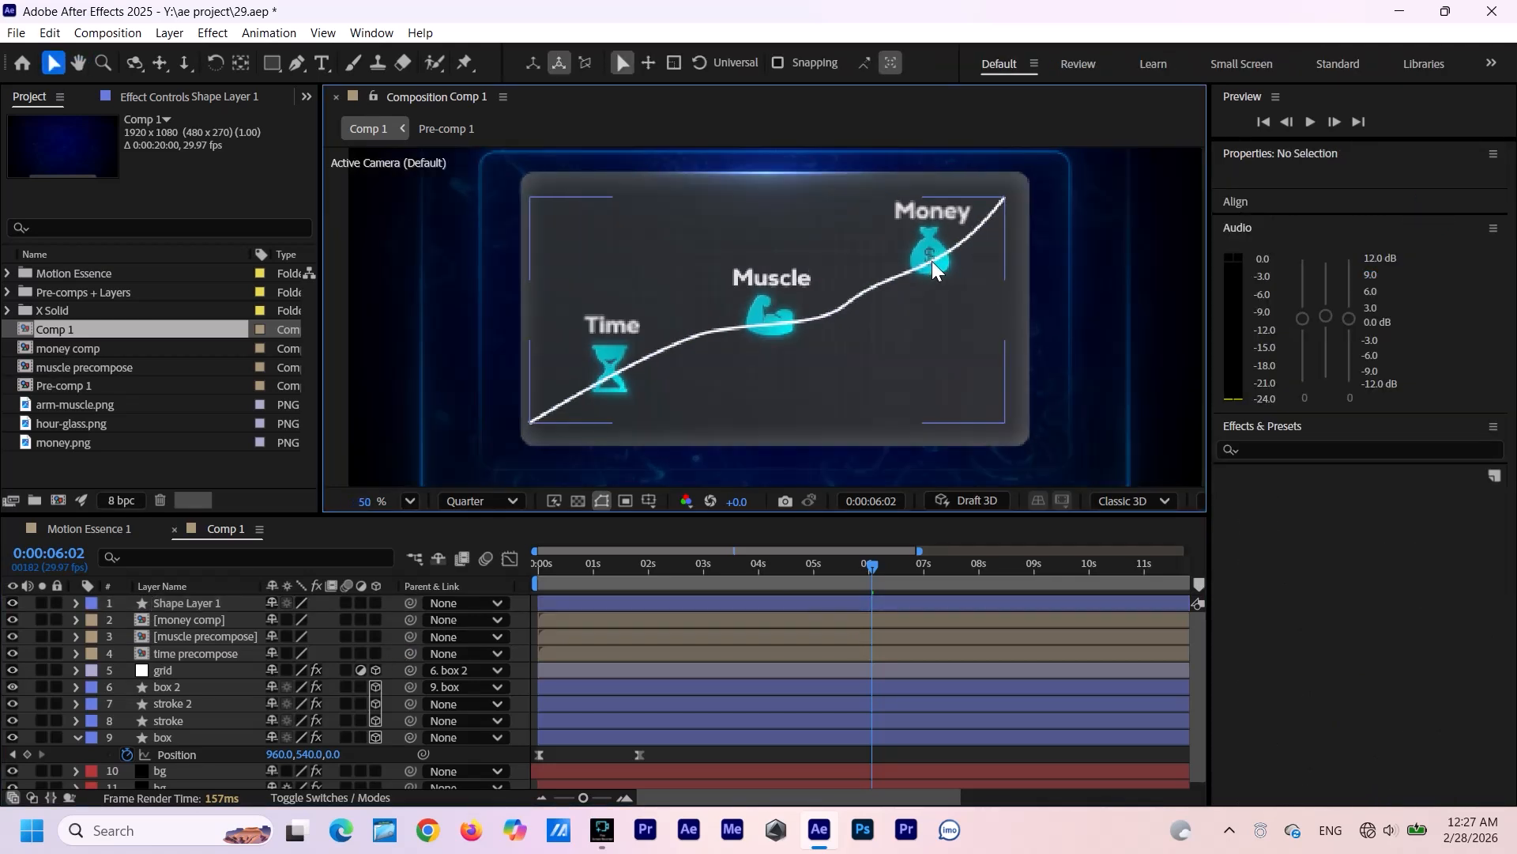
{"action": "scroll", "coordinate": [932, 261], "scroll_direction": "down", "scroll_amount": 1}
Make Shape Layer 1 a 3D layer and place it between time precompose and grid.
{"action": "left_click", "coordinate": [375, 604]}
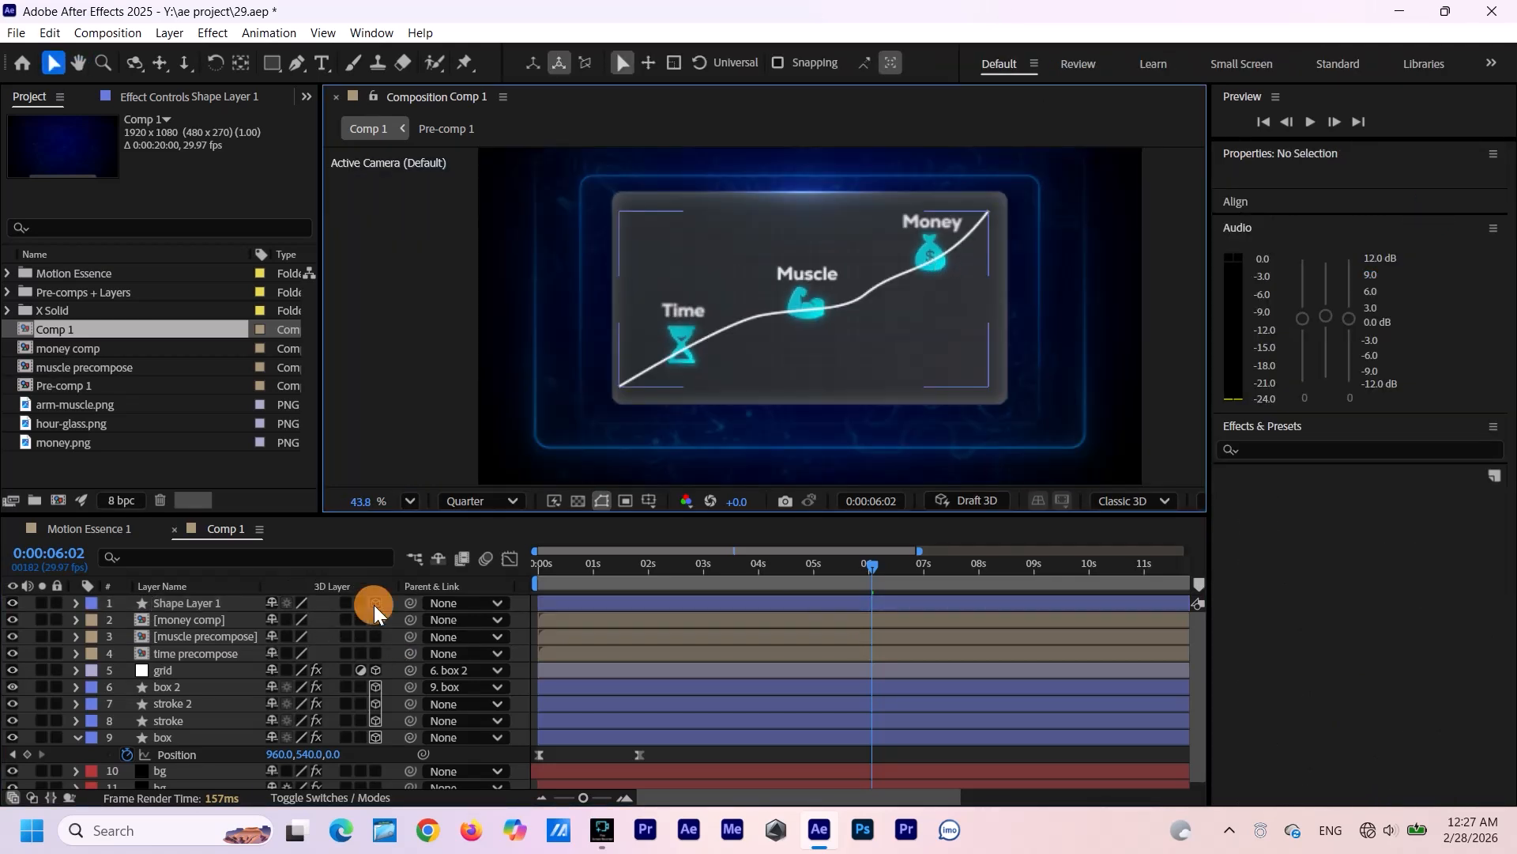
{"action": "left_click_drag", "start_coordinate": [207, 602], "coordinate": [215, 662]}
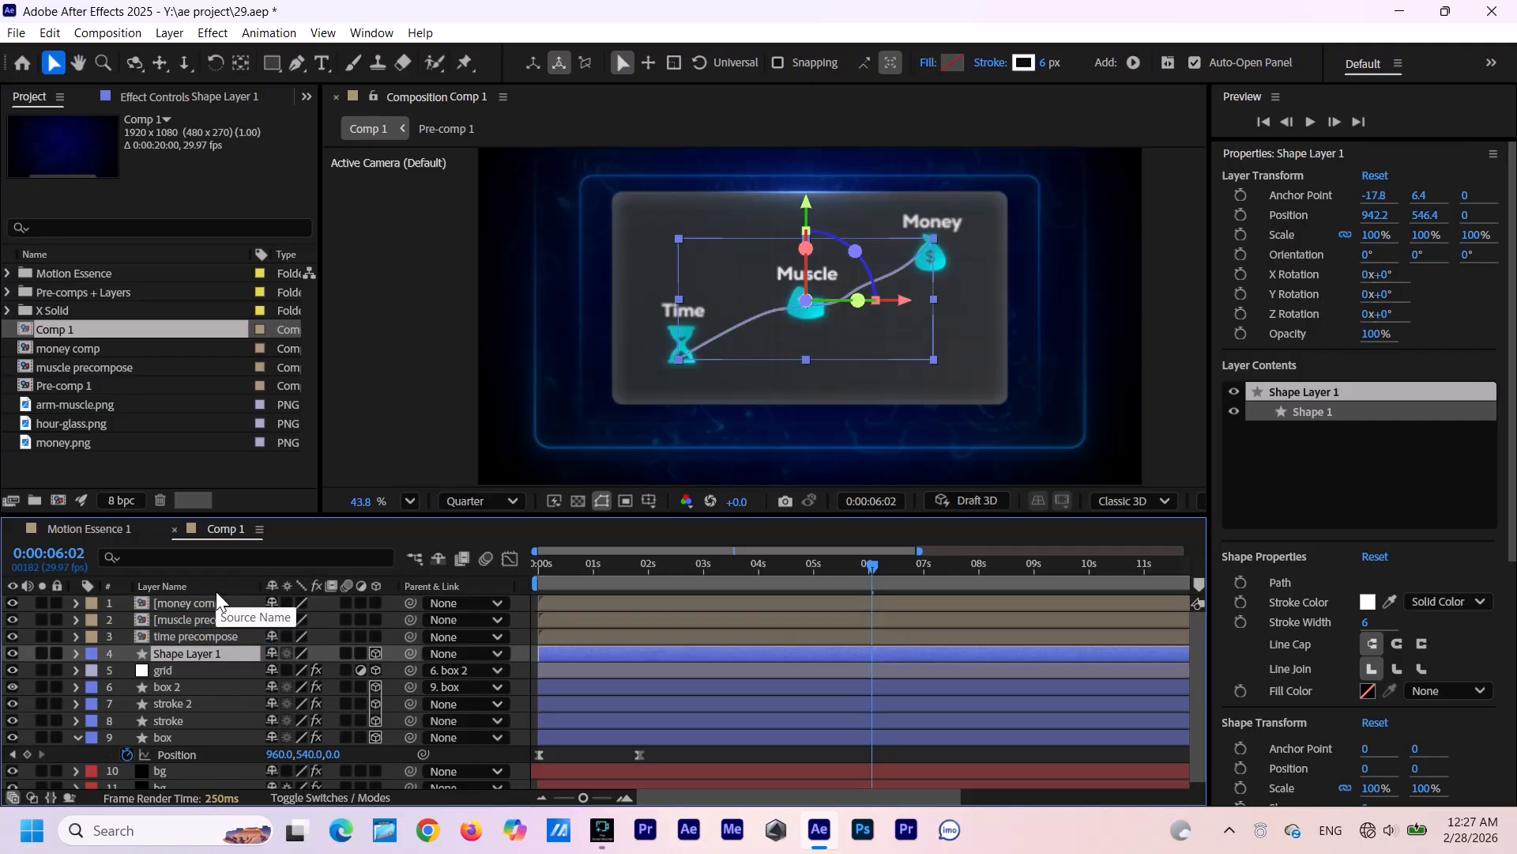
Scale Shape Layer 1 up to 144% and rename the layer "graph".
{"action": "key", "text": "."}
{"action": "key", "text": "s"}
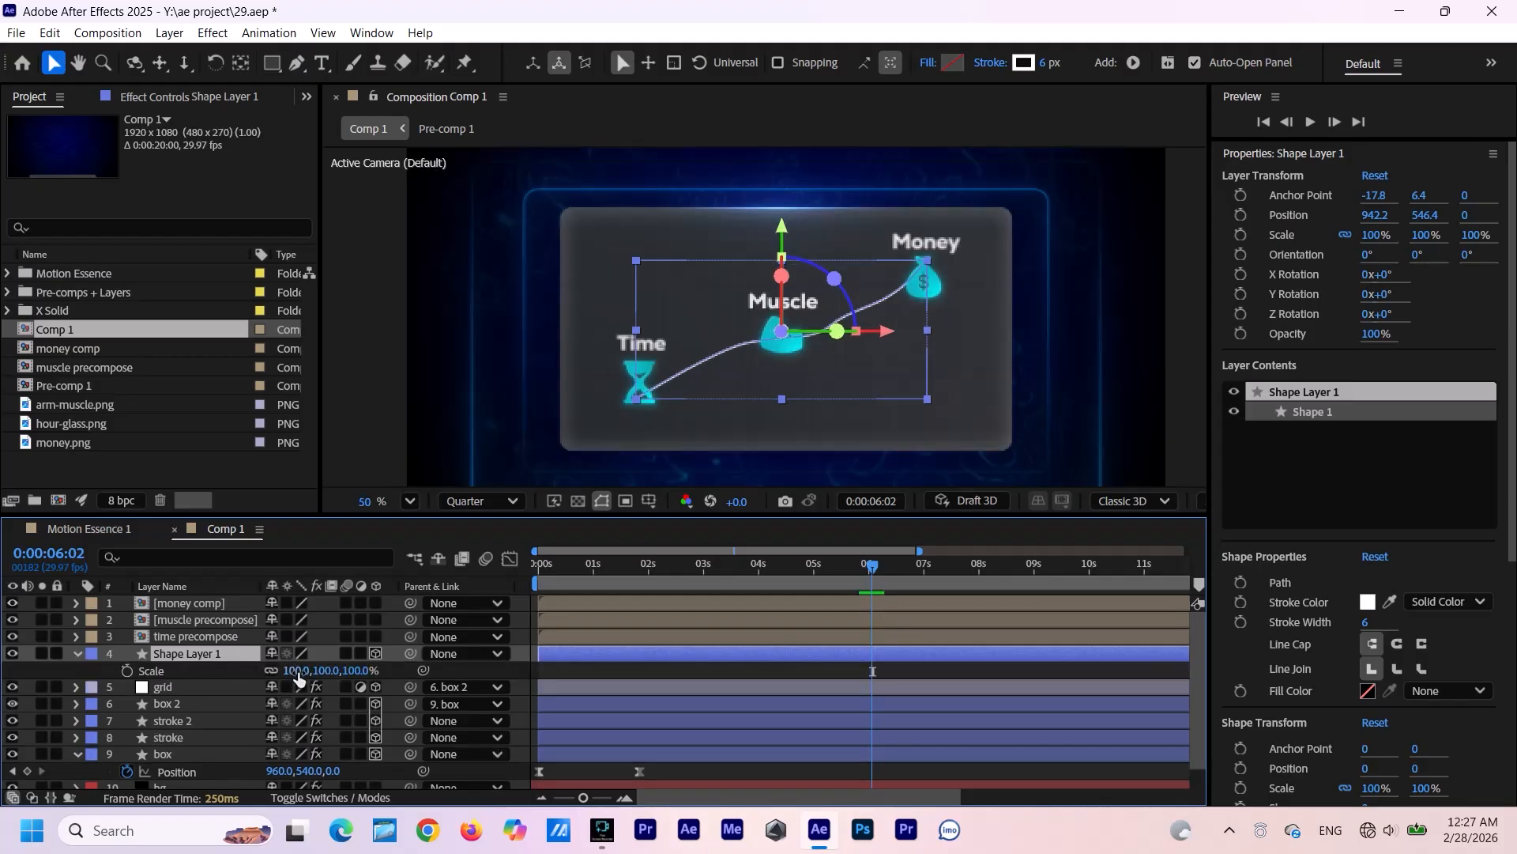
{"action": "left_click_drag", "start_coordinate": [290, 670], "coordinate": [328, 666]}
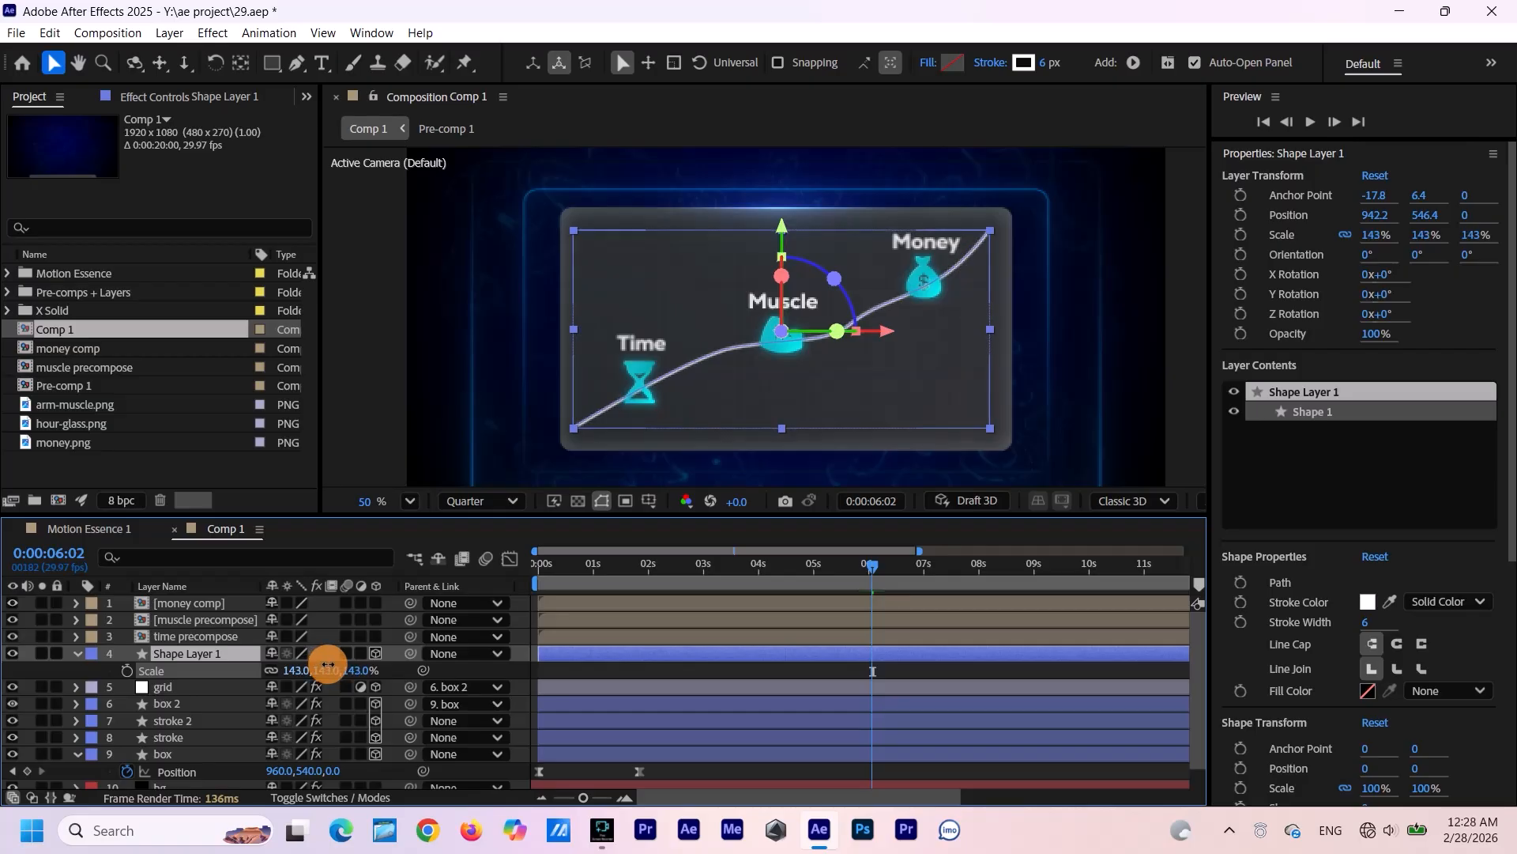
{"action": "left_click_drag", "start_coordinate": [328, 666], "coordinate": [331, 666]}
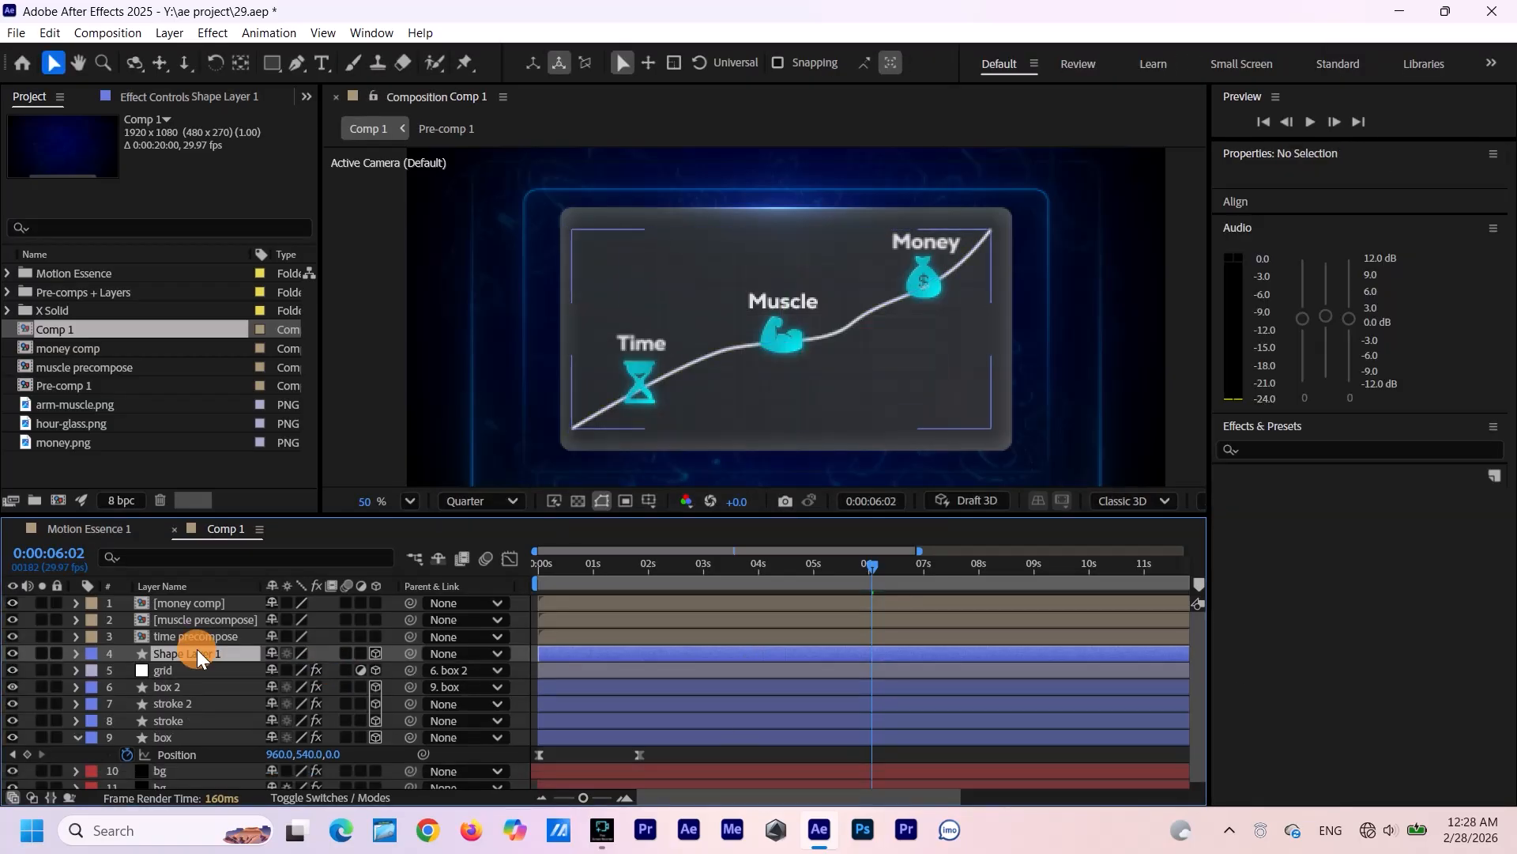
{"action": "left_click", "coordinate": [196, 653]}
{"action": "key", "text": "Return"}
{"action": "type", "text": "graph"}
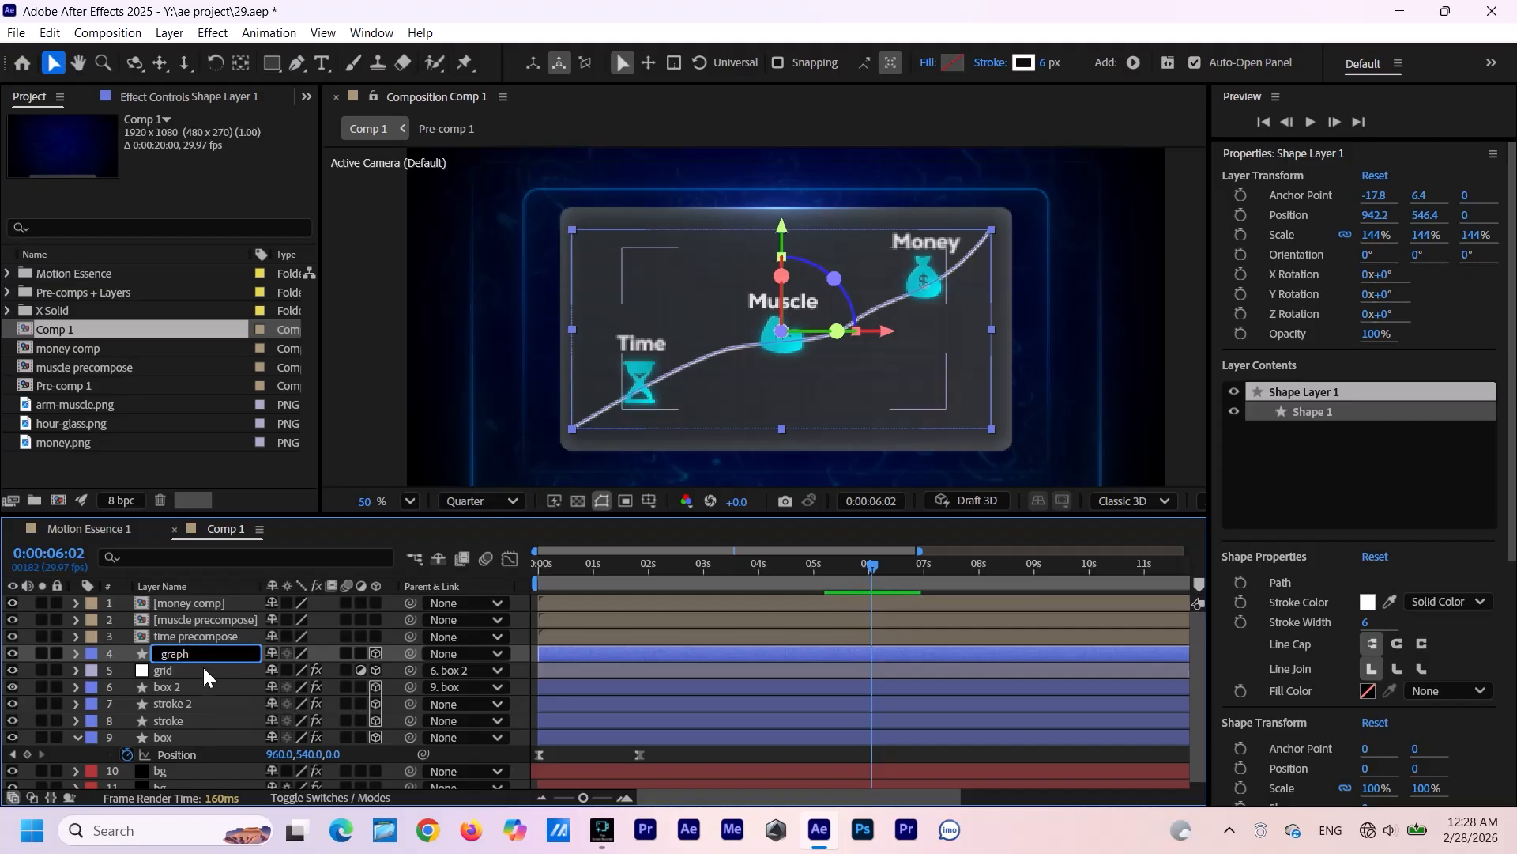
{"action": "key", "text": "Return"}
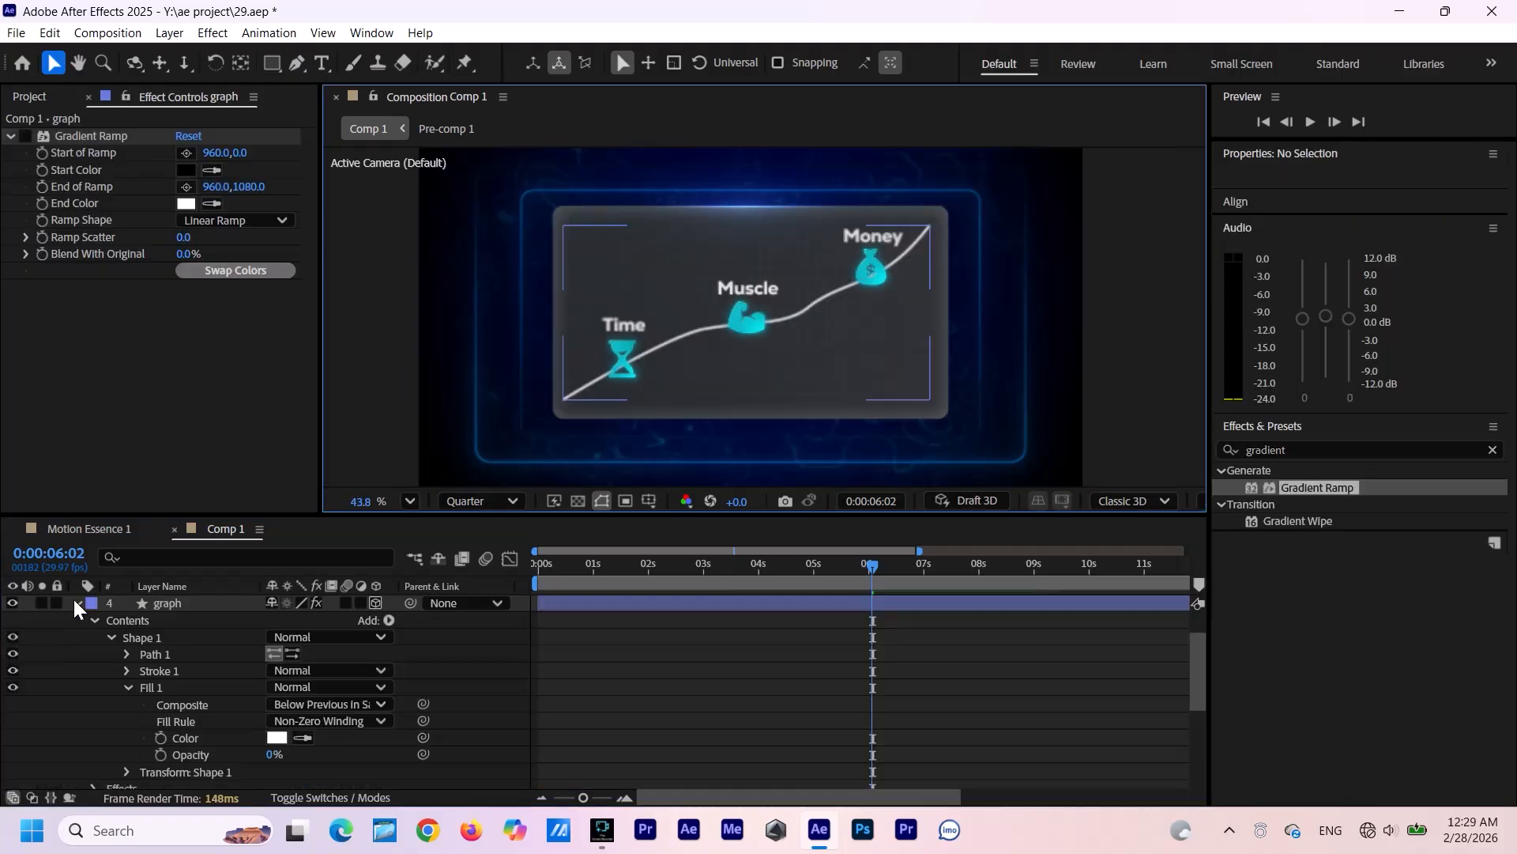
Enable Gradient Ramp on graph, starting the ramp at the line's upper-right end and ending it at the lower-left end.
{"action": "left_click", "coordinate": [74, 599]}
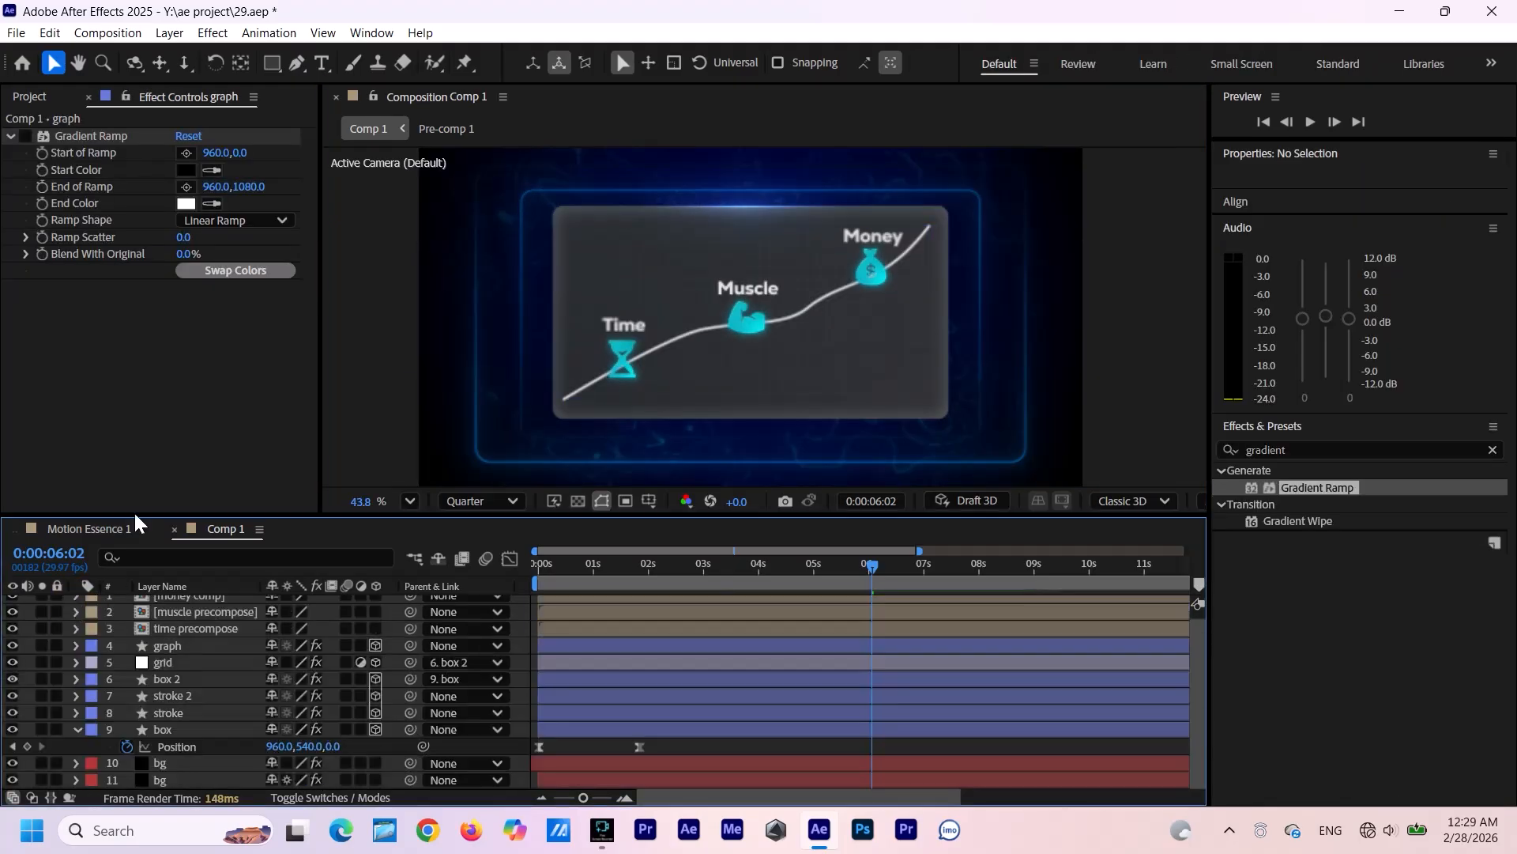
{"action": "left_click", "coordinate": [23, 135]}
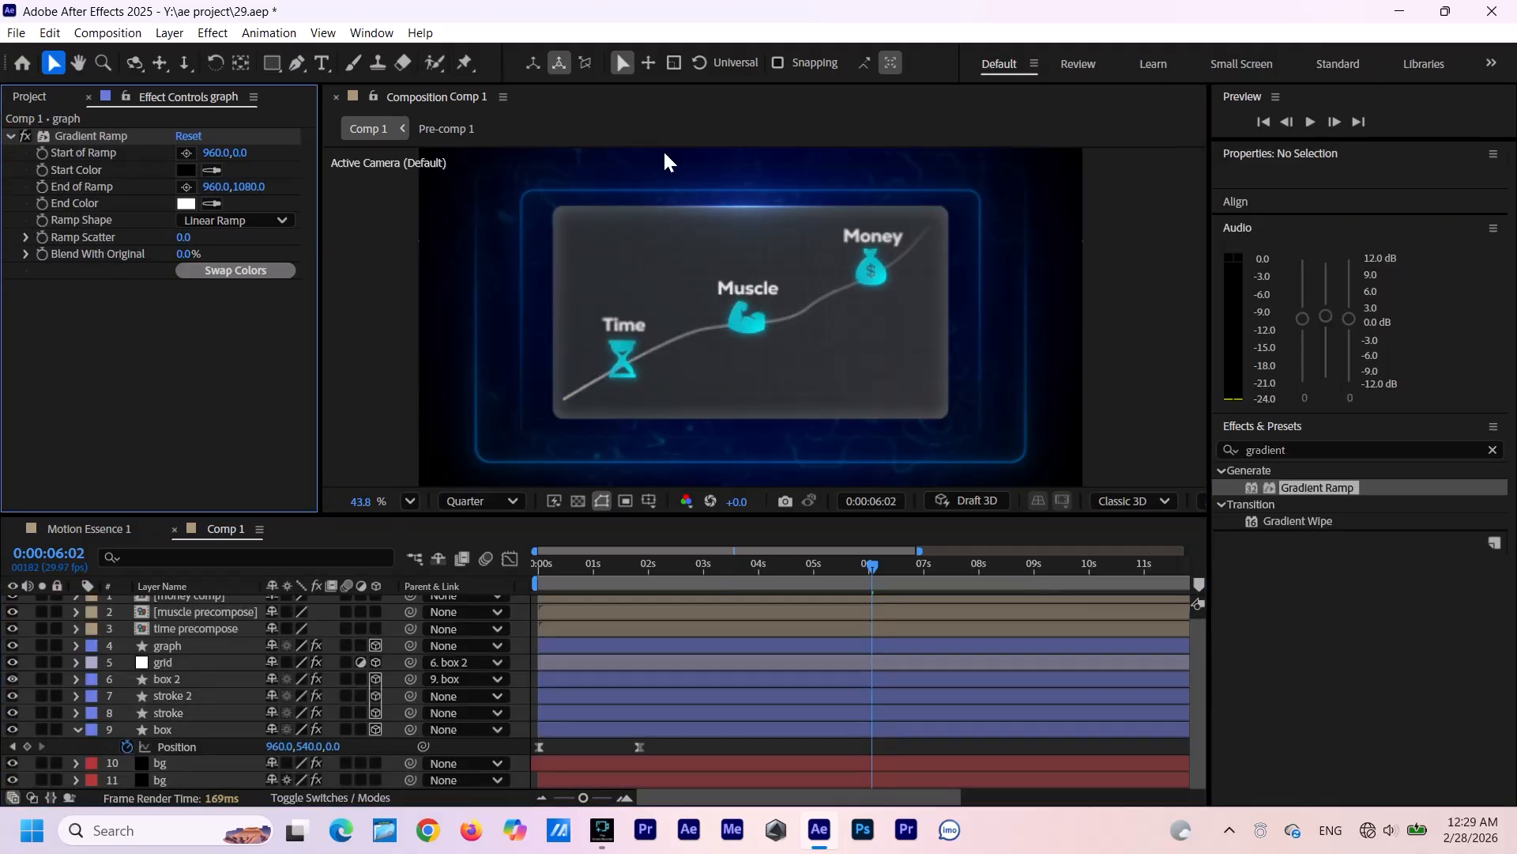
{"action": "scroll", "coordinate": [943, 185], "scroll_direction": "up", "scroll_amount": 1}
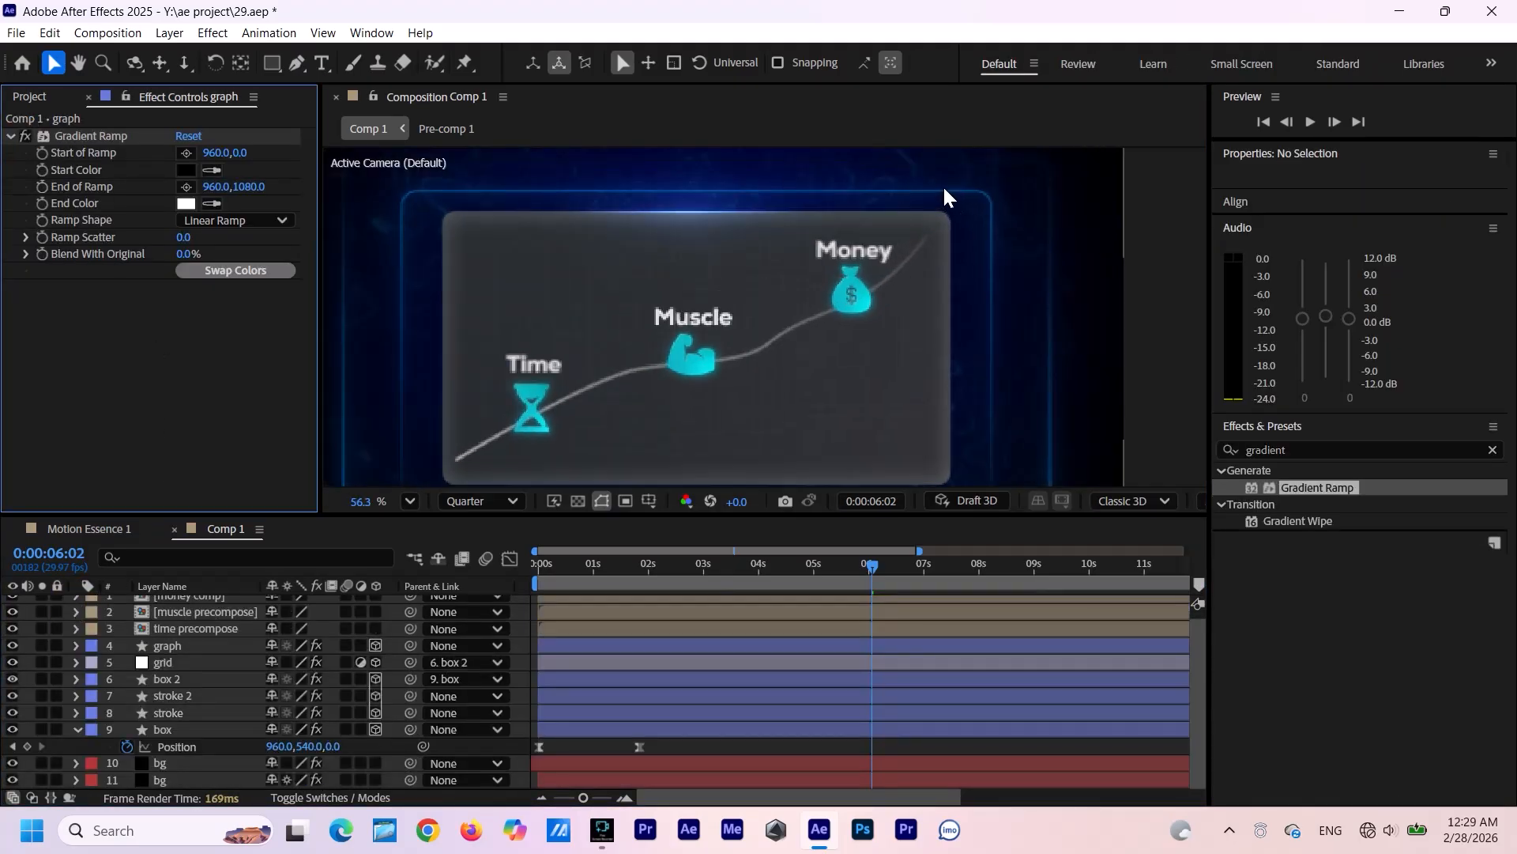
{"action": "left_click", "coordinate": [191, 151]}
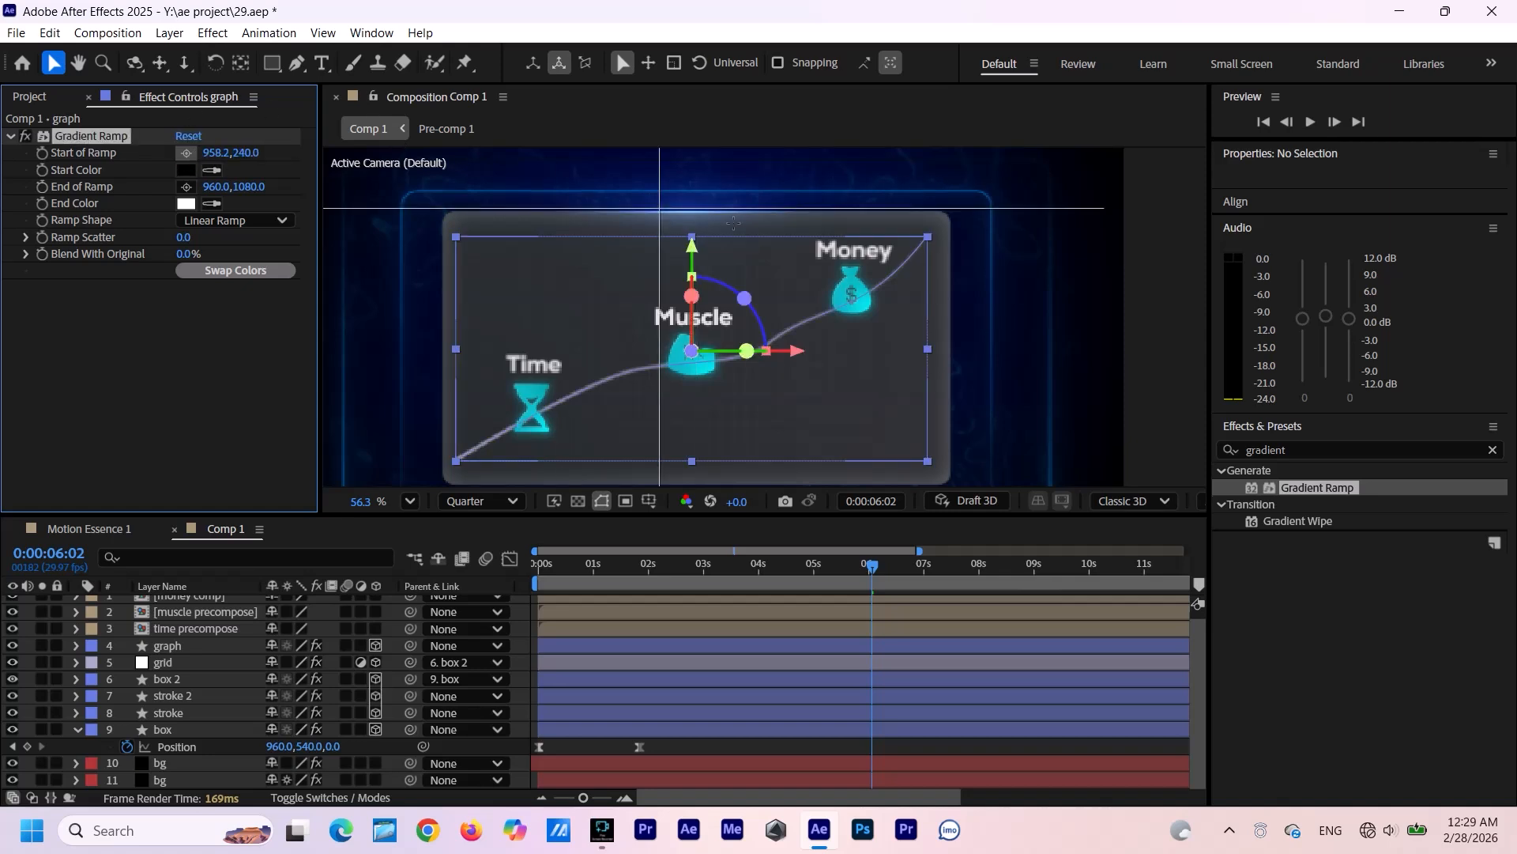
{"action": "left_click", "coordinate": [914, 234]}
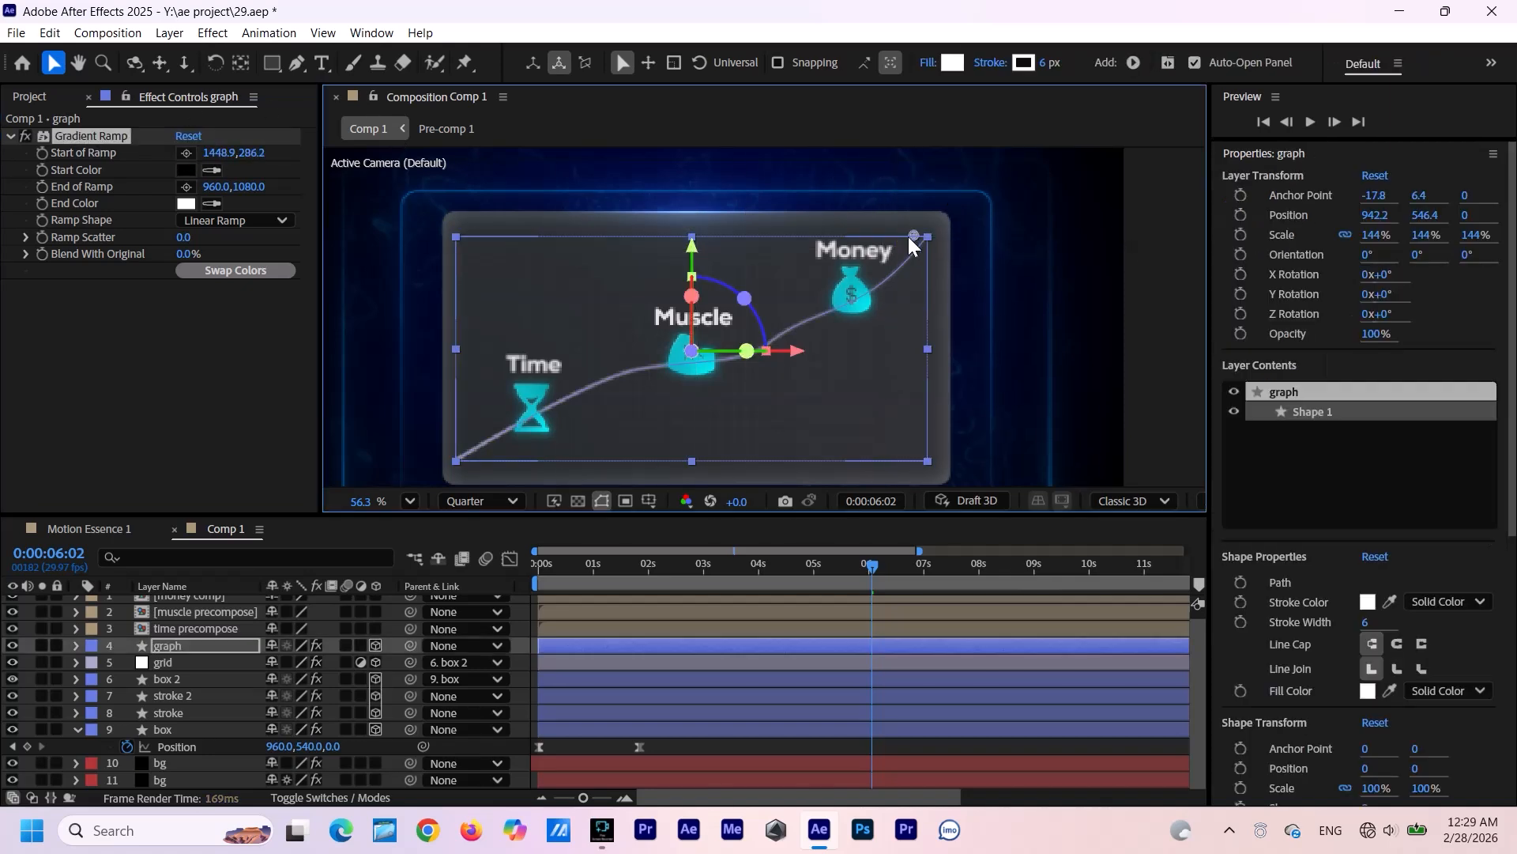
{"action": "left_click", "coordinate": [186, 186]}
{"action": "left_click", "coordinate": [463, 472]}
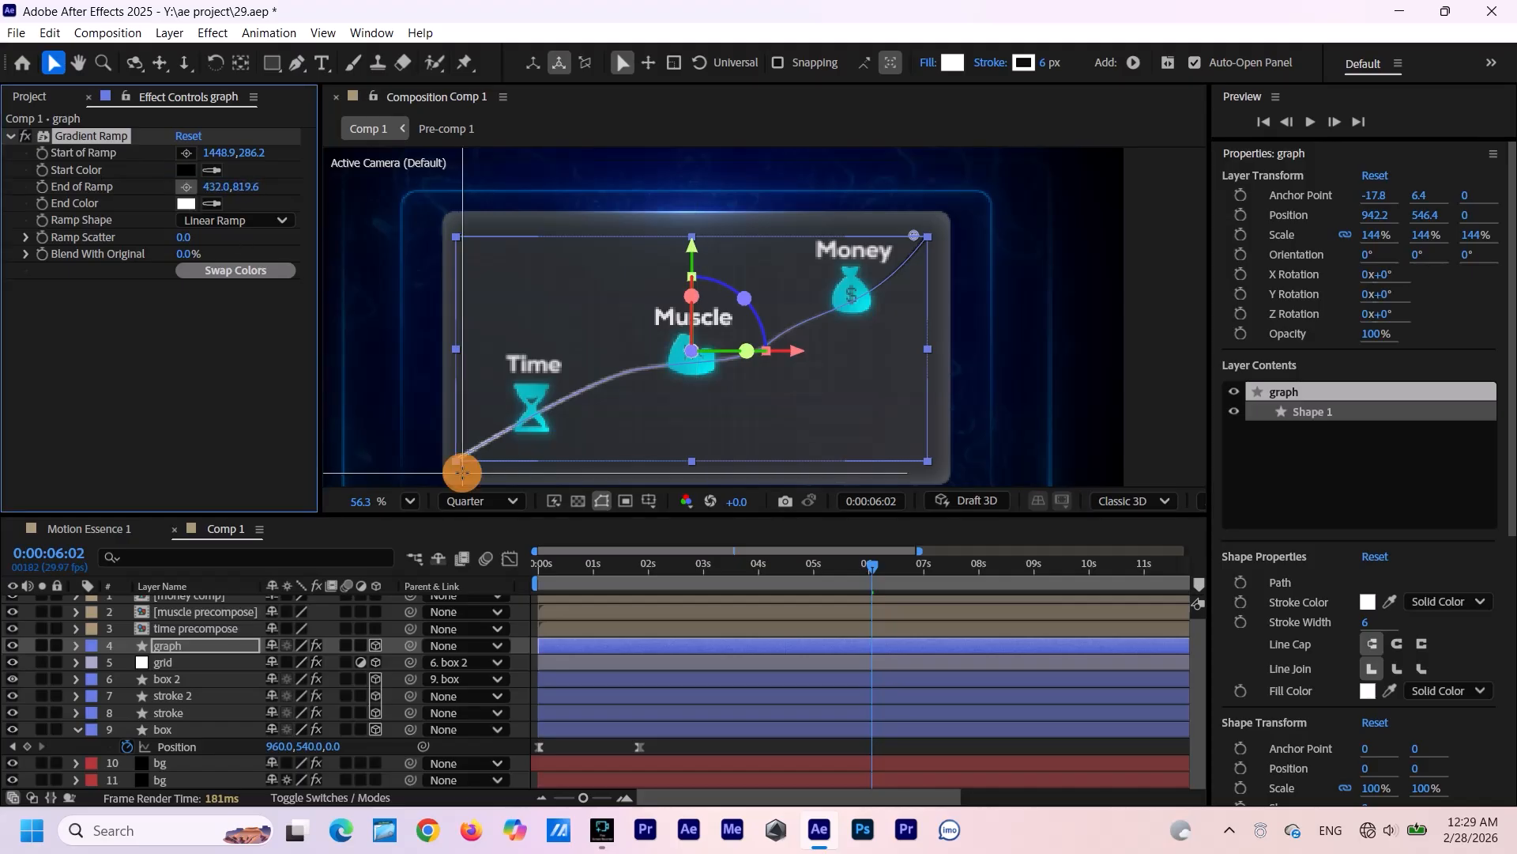
Set the Gradient Ramp's start color to blue 0800F2 and its end color to a muted cyan-blue.
{"action": "left_click", "coordinate": [187, 169]}
{"action": "left_click", "coordinate": [553, 481]}
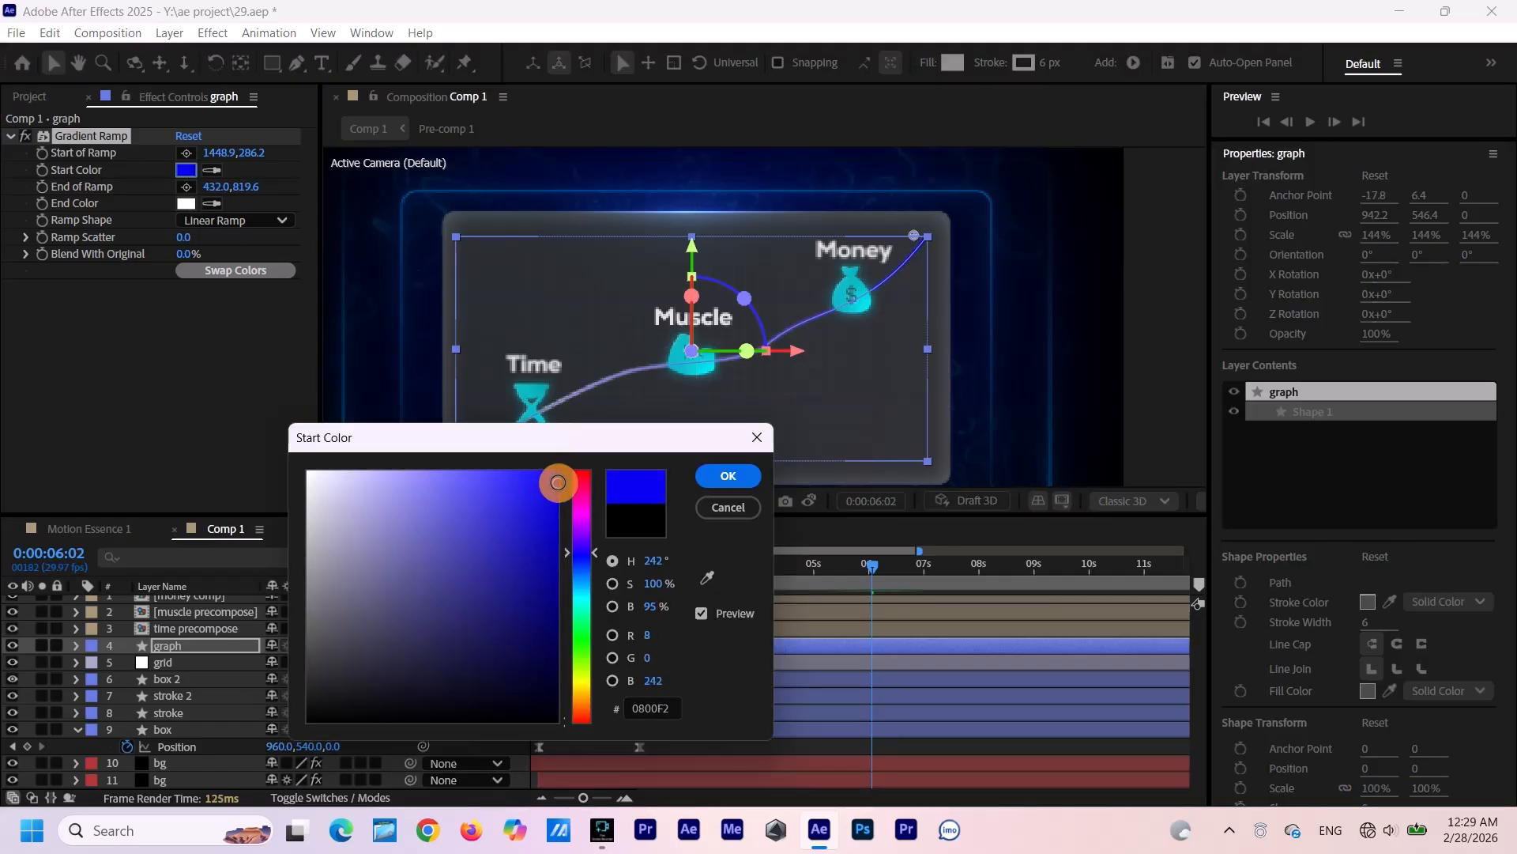
{"action": "left_click", "coordinate": [738, 476]}
{"action": "left_click", "coordinate": [187, 204]}
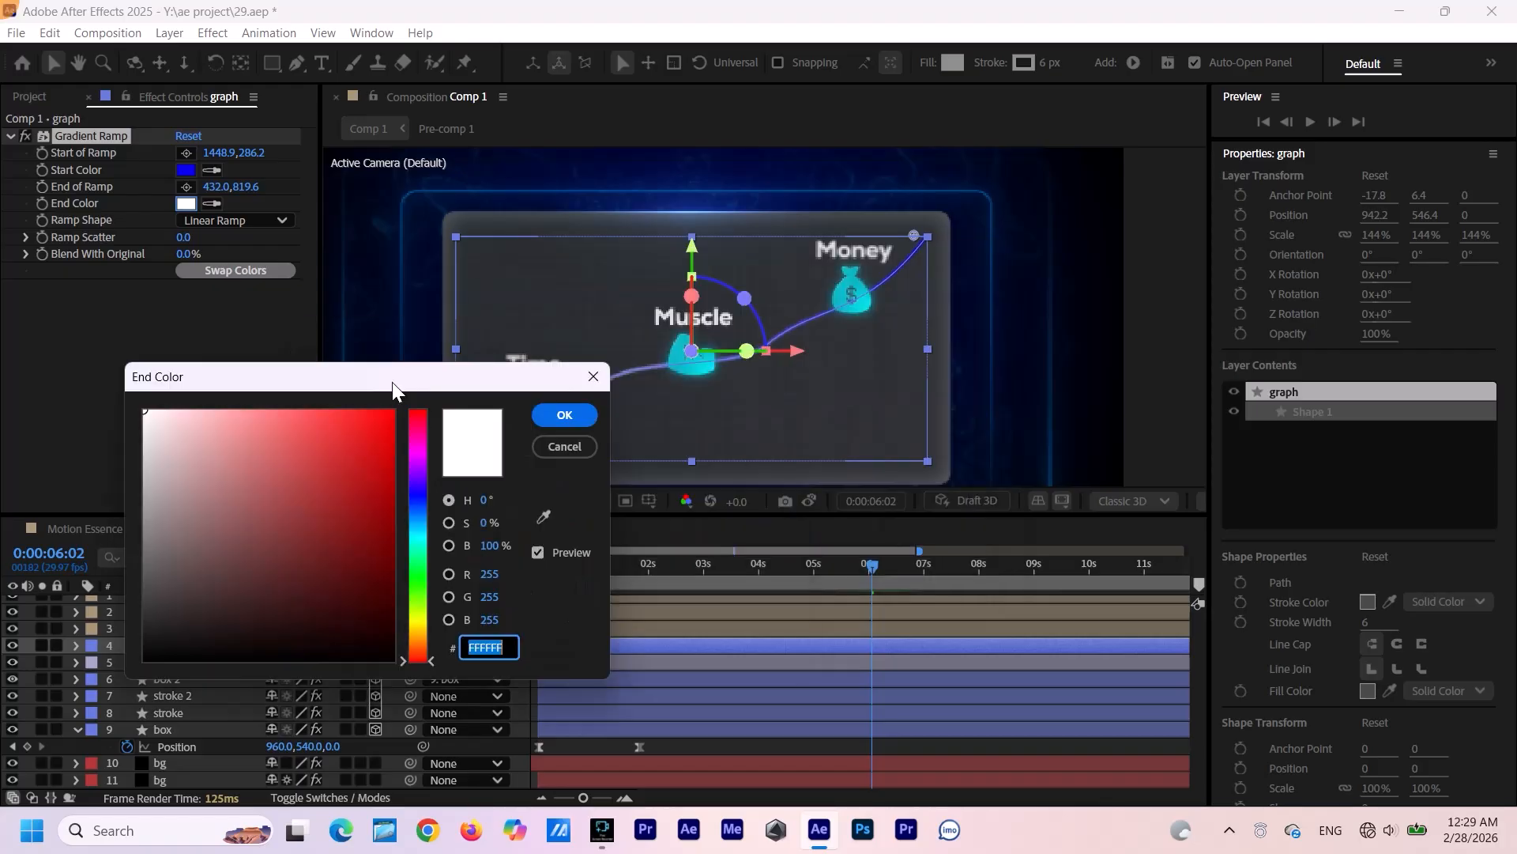
{"action": "left_click", "coordinate": [361, 545]}
{"action": "left_click", "coordinate": [398, 547]}
{"action": "left_click", "coordinate": [332, 572]}
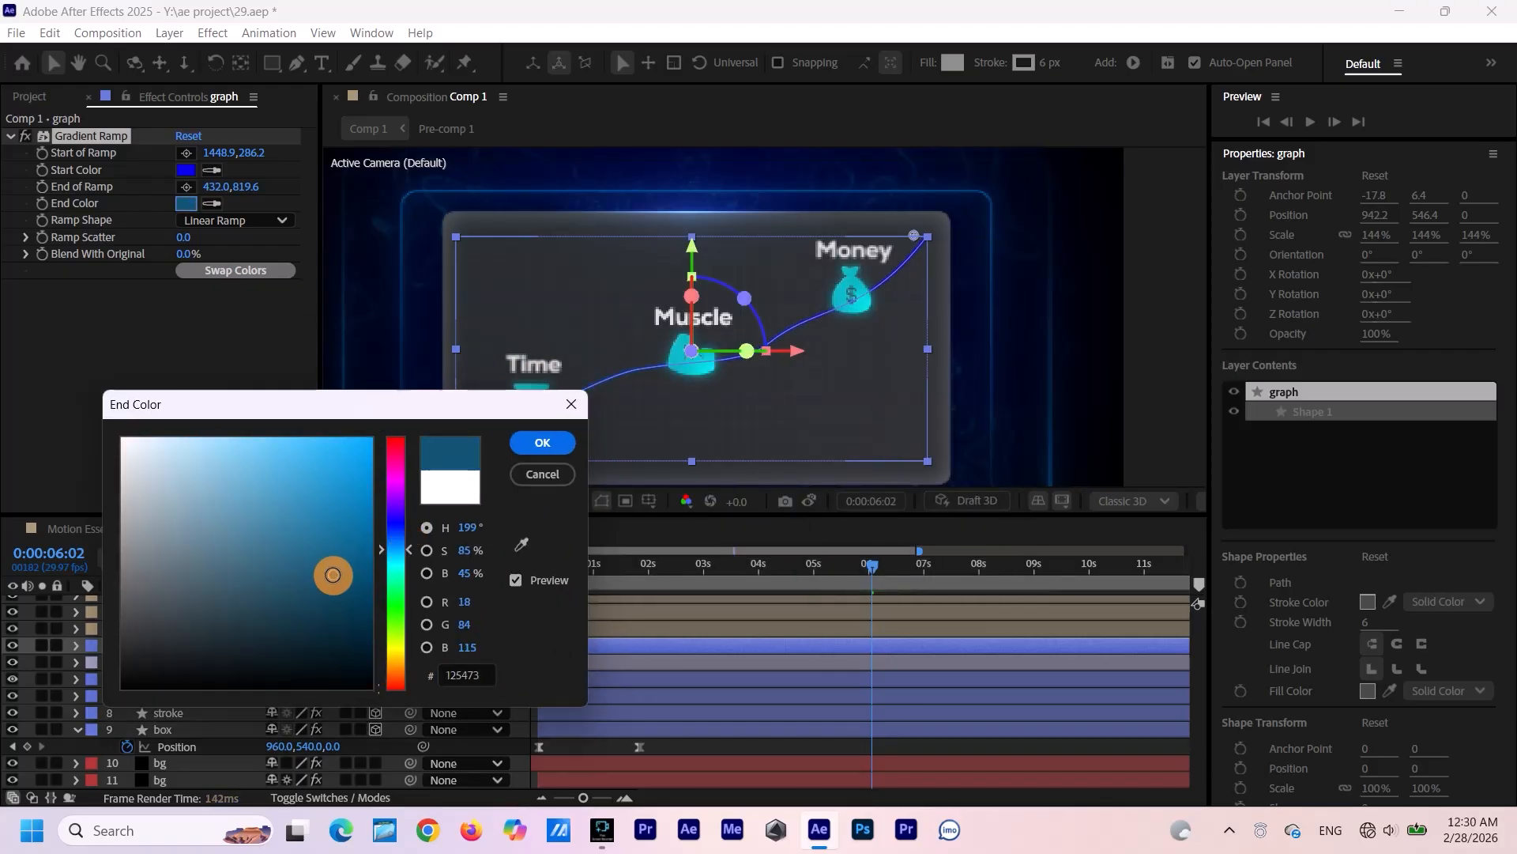
{"action": "left_click", "coordinate": [542, 443]}
Apply Deep Glow 2 to the graph layer with exposure 0.50 and radius 250.
{"action": "left_click_drag", "start_coordinate": [1294, 537], "coordinate": [178, 656]}
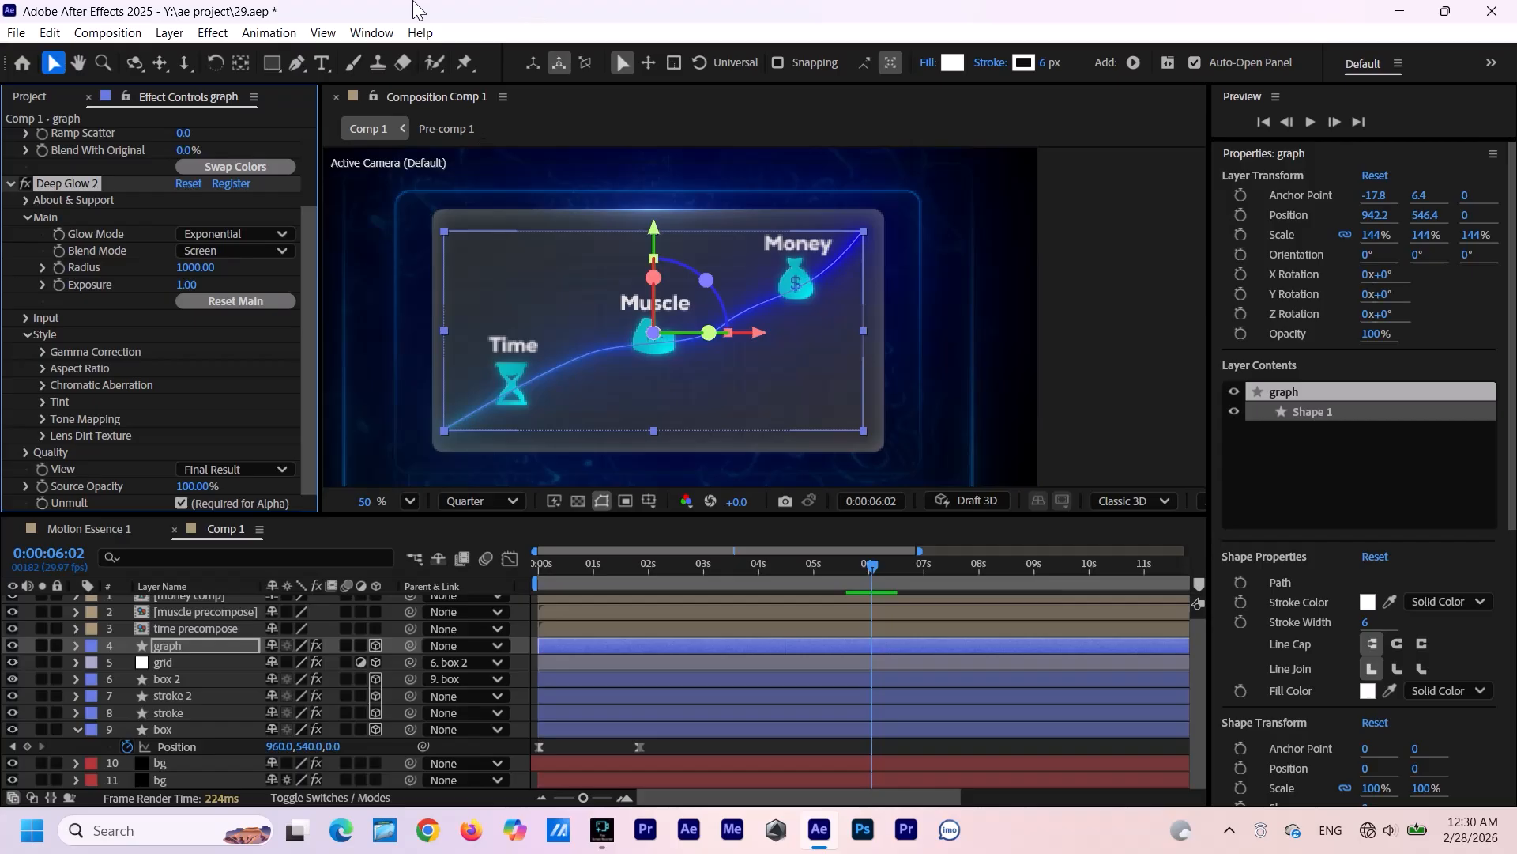
{"action": "left_click", "coordinate": [187, 284]}
{"action": "type", "text": "1"}
{"action": "left_click", "coordinate": [189, 268]}
{"action": "type", "text": "25"}
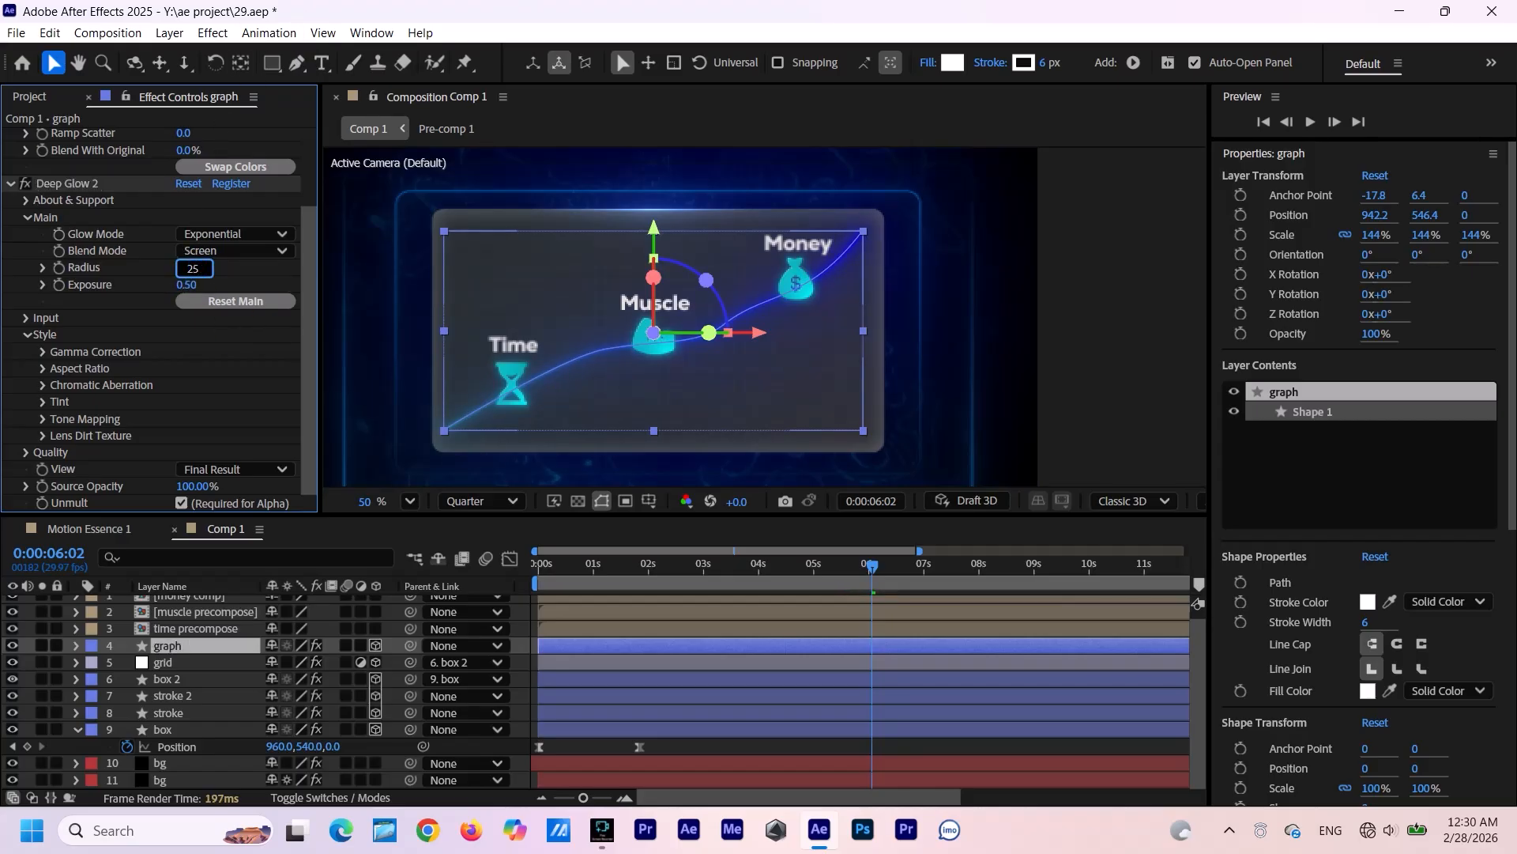
{"action": "type", "text": "0"}
{"action": "key", "text": "Return"}
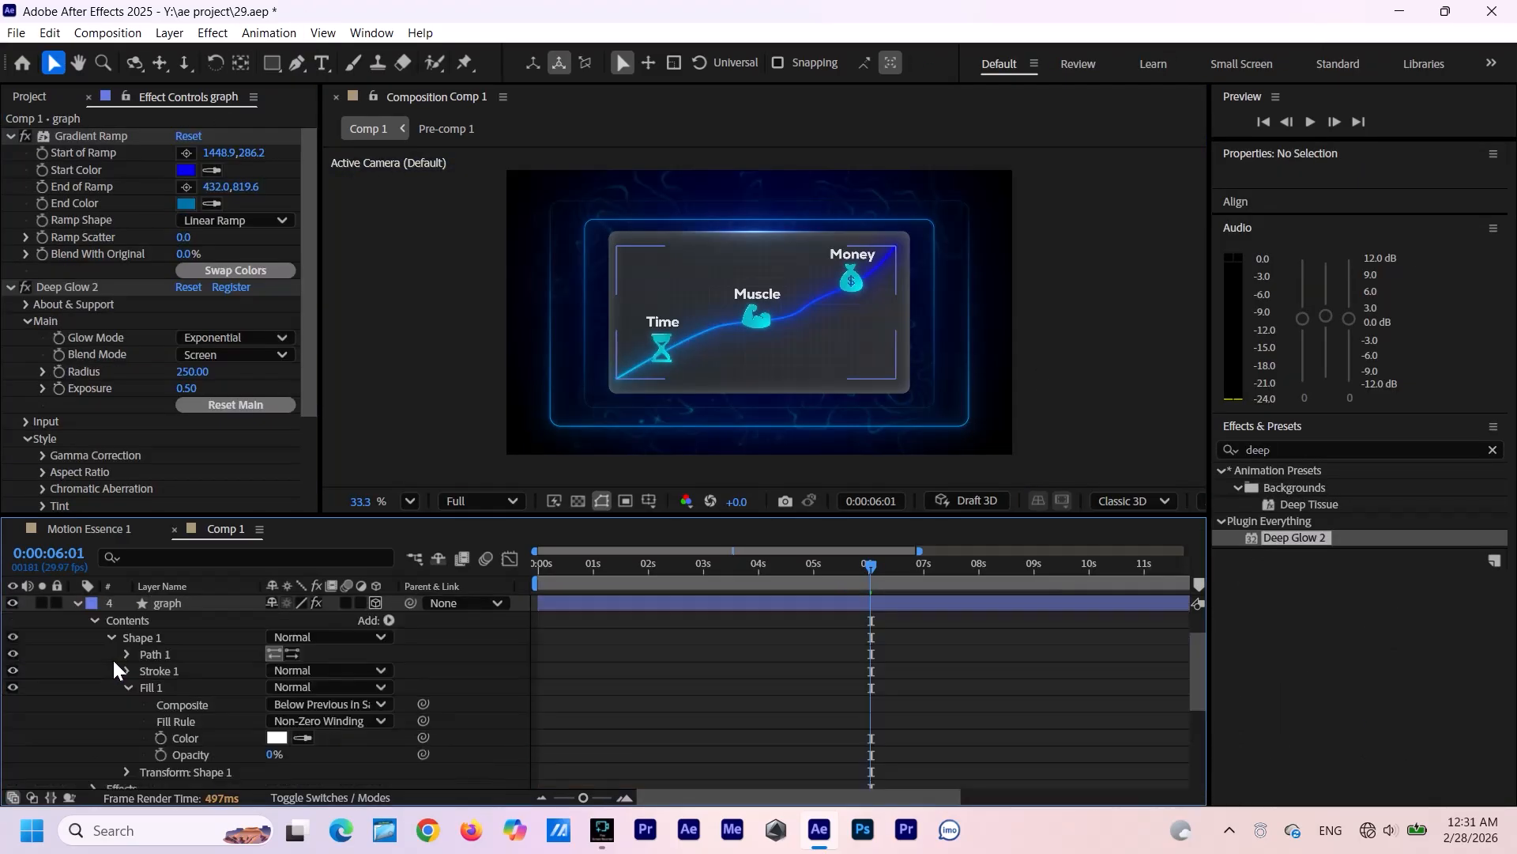
Add Trim Paths to graph and keyframe its End at 0% at 0:00:06:01.
{"action": "left_click", "coordinate": [393, 620]}
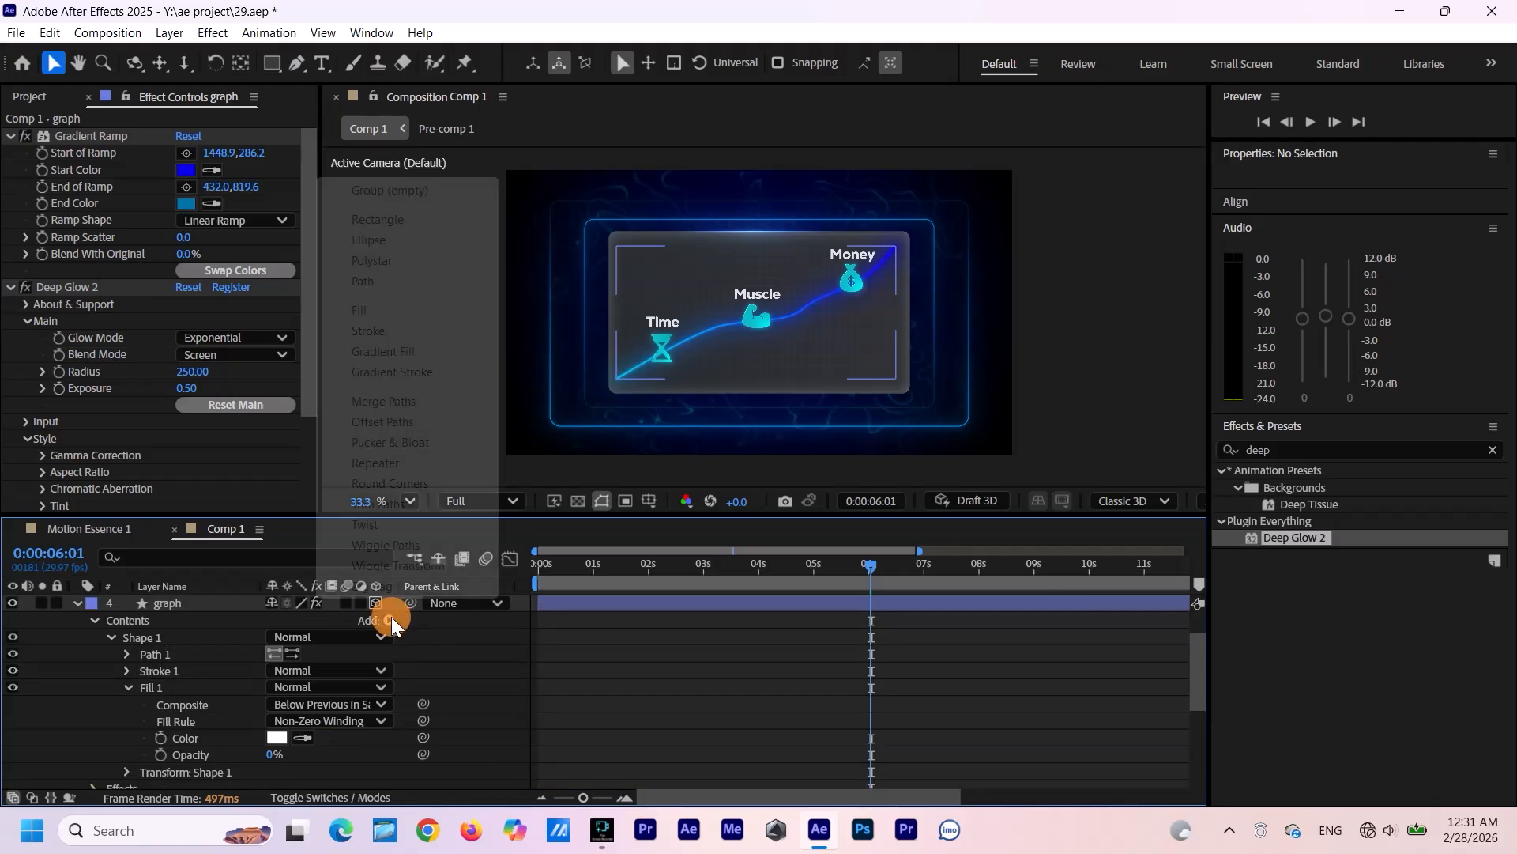
{"action": "left_click", "coordinate": [393, 507]}
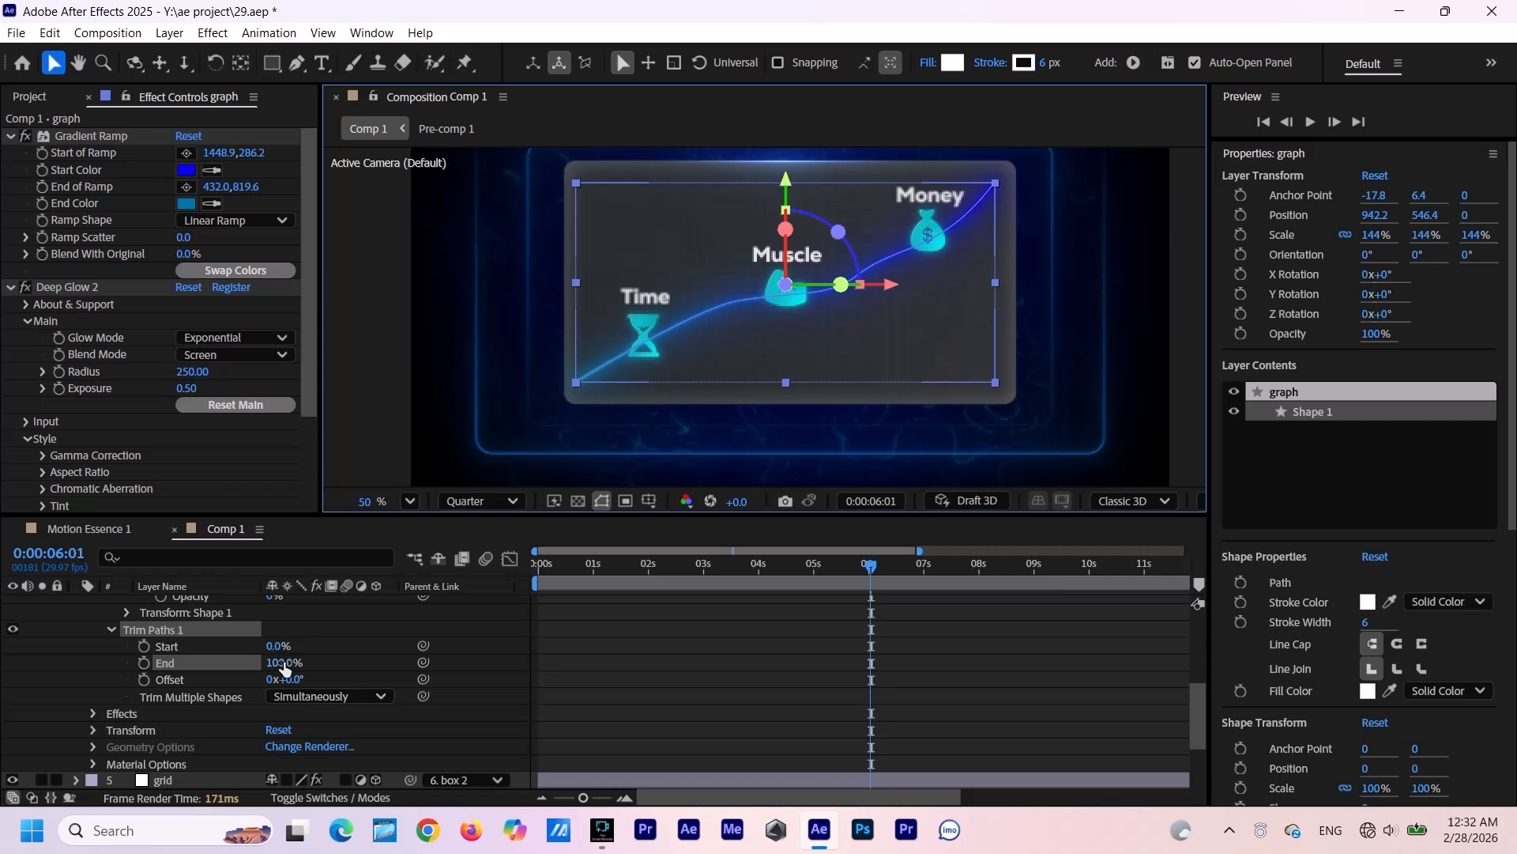
{"action": "left_click_drag", "start_coordinate": [272, 664], "coordinate": [190, 699]}
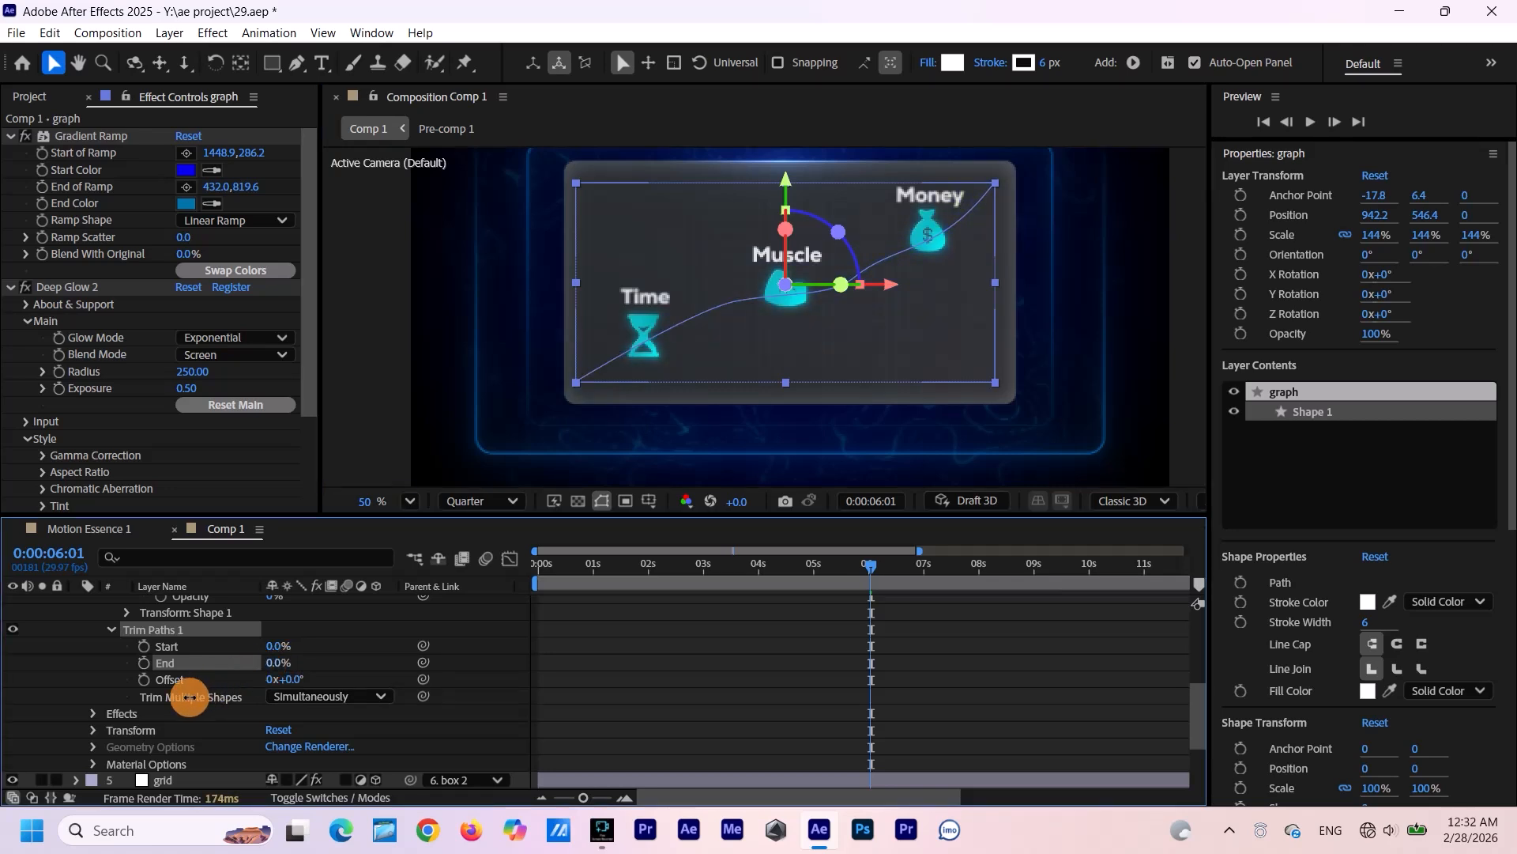
{"action": "left_click", "coordinate": [144, 663]}
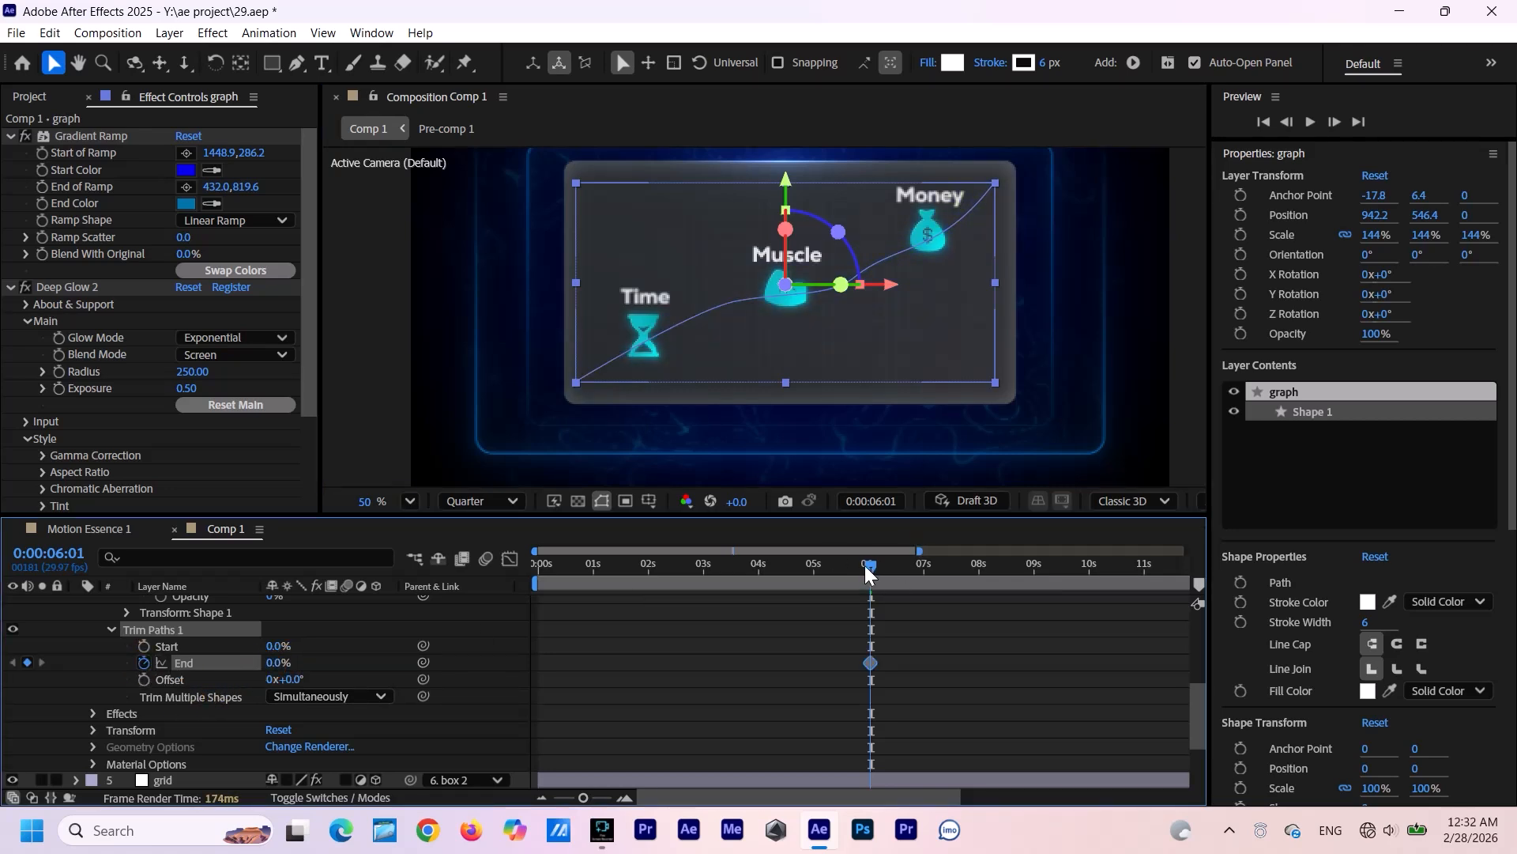
Set the Trim Paths End to 100% at 0:00:08:00 to draw the line on over time.
{"action": "left_click_drag", "start_coordinate": [865, 566], "coordinate": [974, 590]}
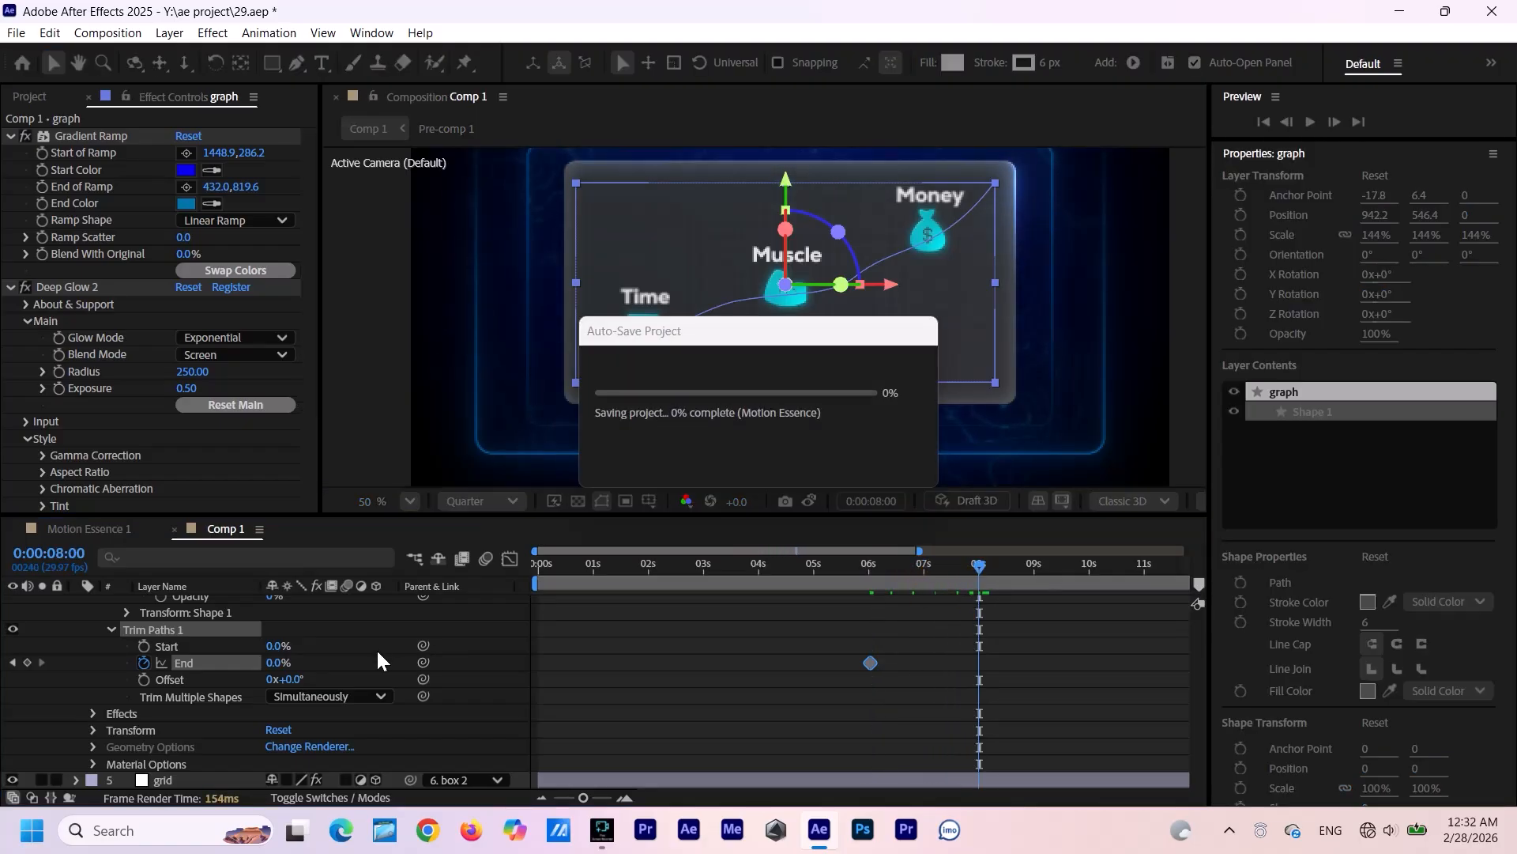
{"action": "left_click", "coordinate": [278, 663]}
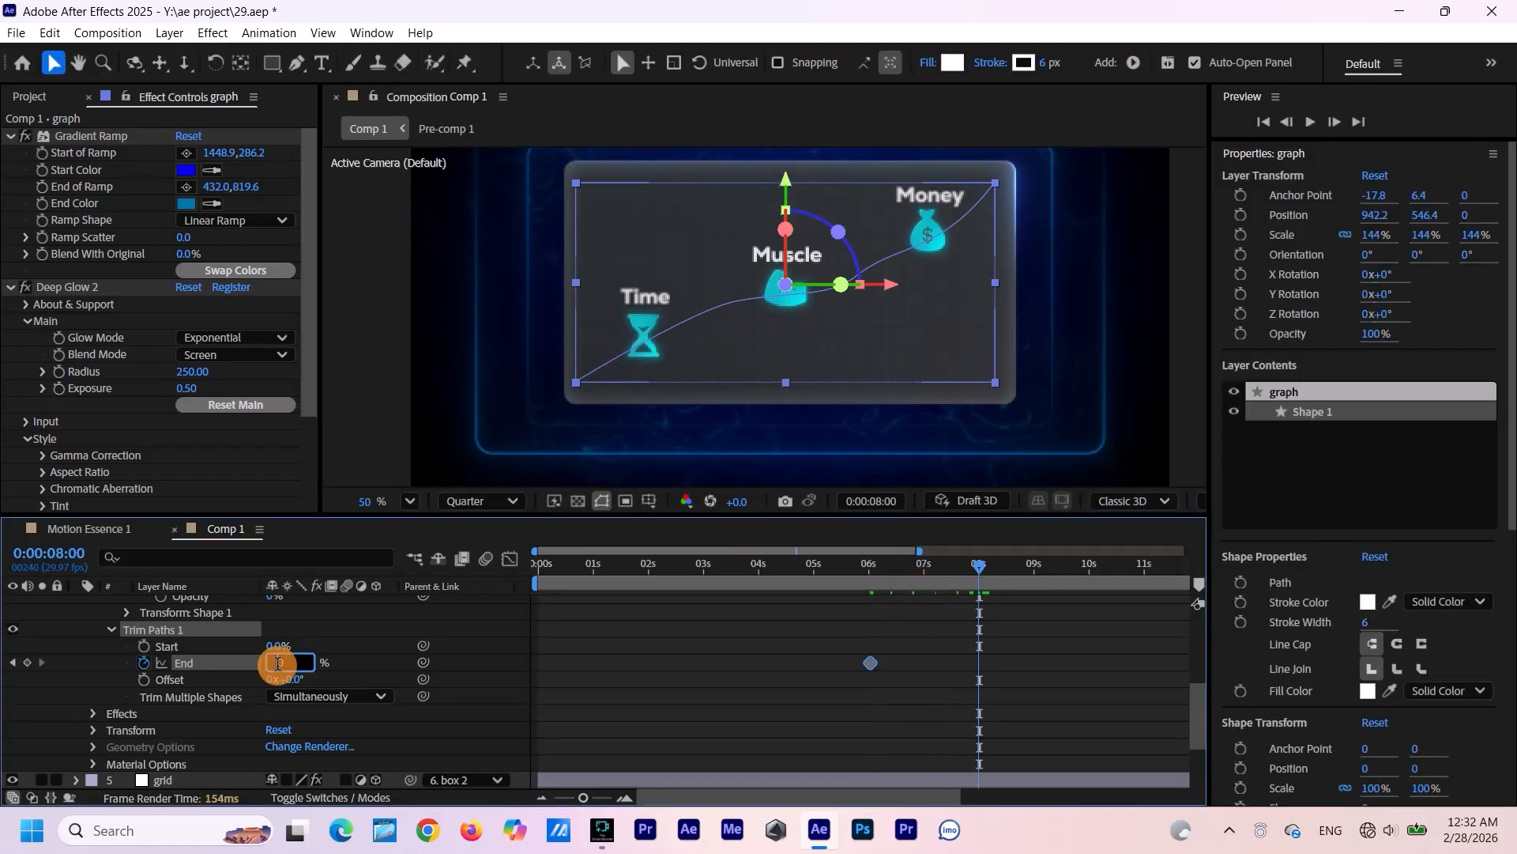
{"action": "type", "text": "00"}
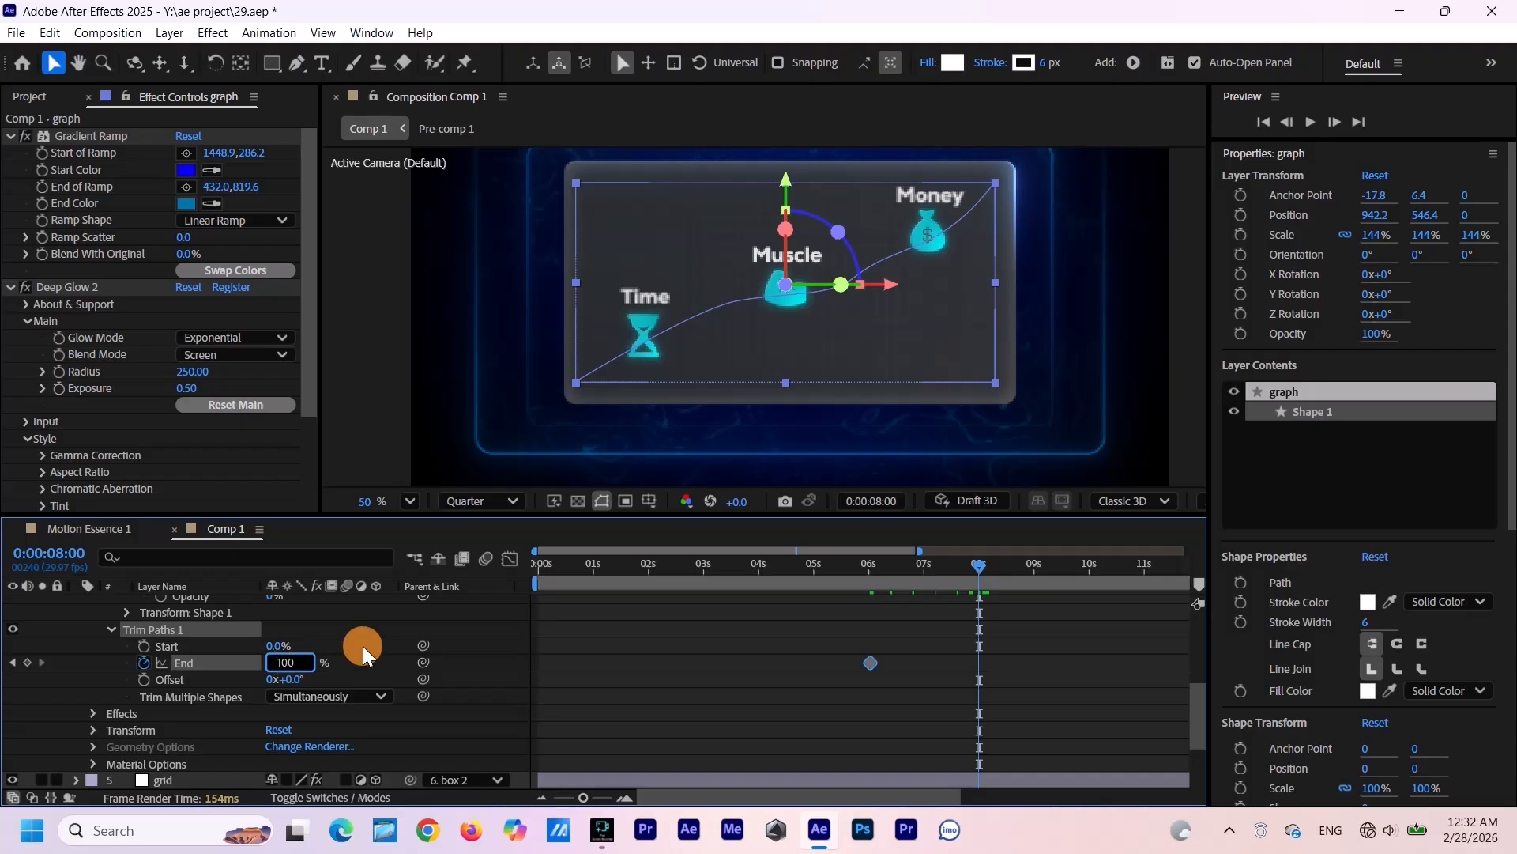
{"action": "left_click", "coordinate": [363, 646]}
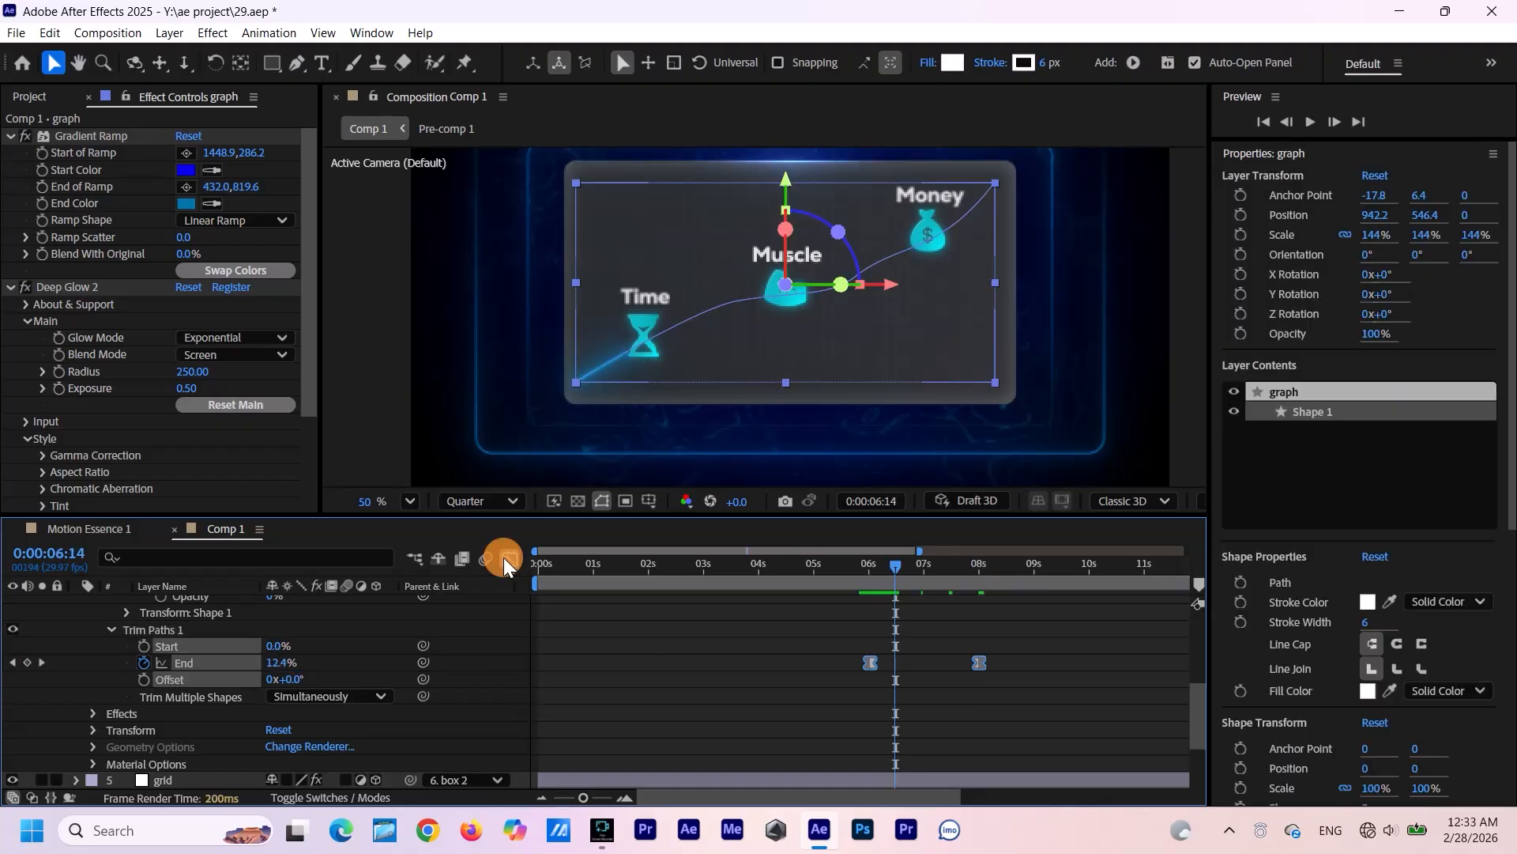
Reshape the Trim Paths End speed curve to peak early and ease out slowly, and preview the graph line drawing.
{"action": "left_click", "coordinate": [508, 559]}
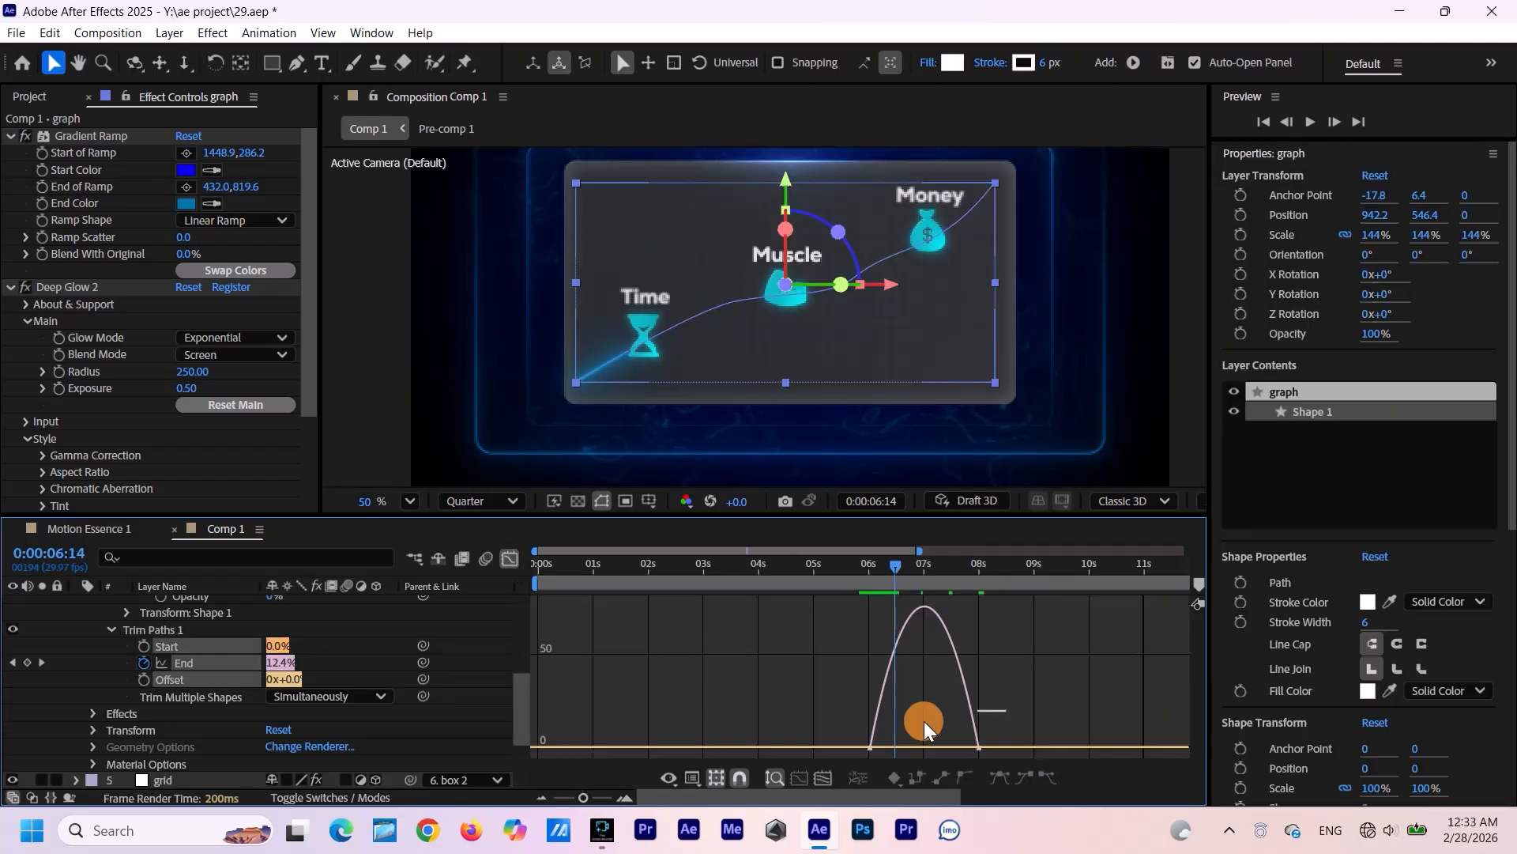
{"action": "left_click_drag", "start_coordinate": [923, 721], "coordinate": [850, 754]}
{"action": "left_click_drag", "start_coordinate": [961, 741], "coordinate": [942, 743]}
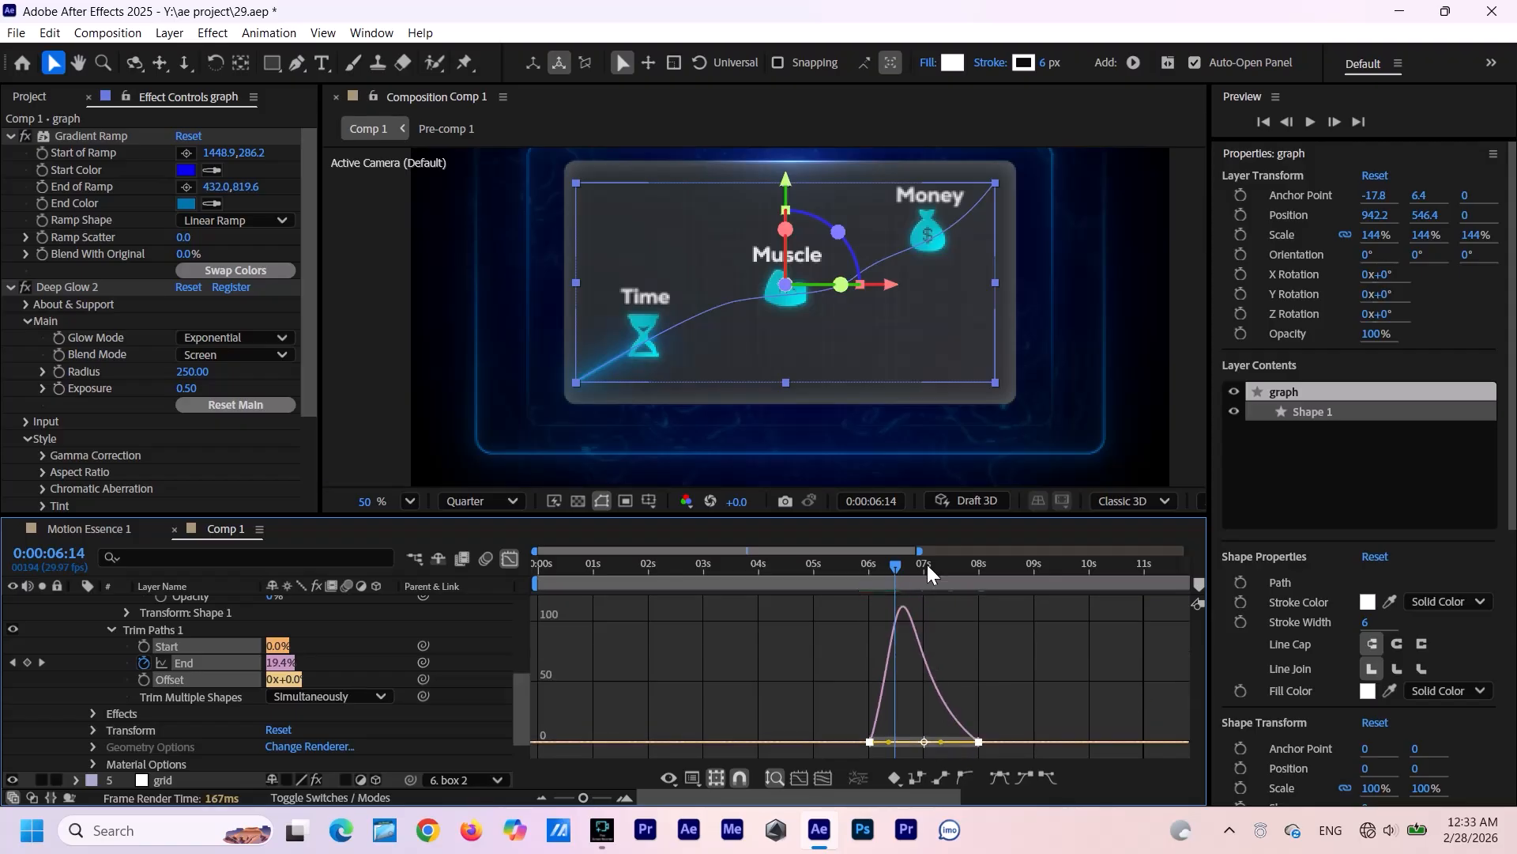
{"action": "left_click_drag", "start_coordinate": [893, 563], "coordinate": [856, 586]}
{"action": "key", "text": "space"}
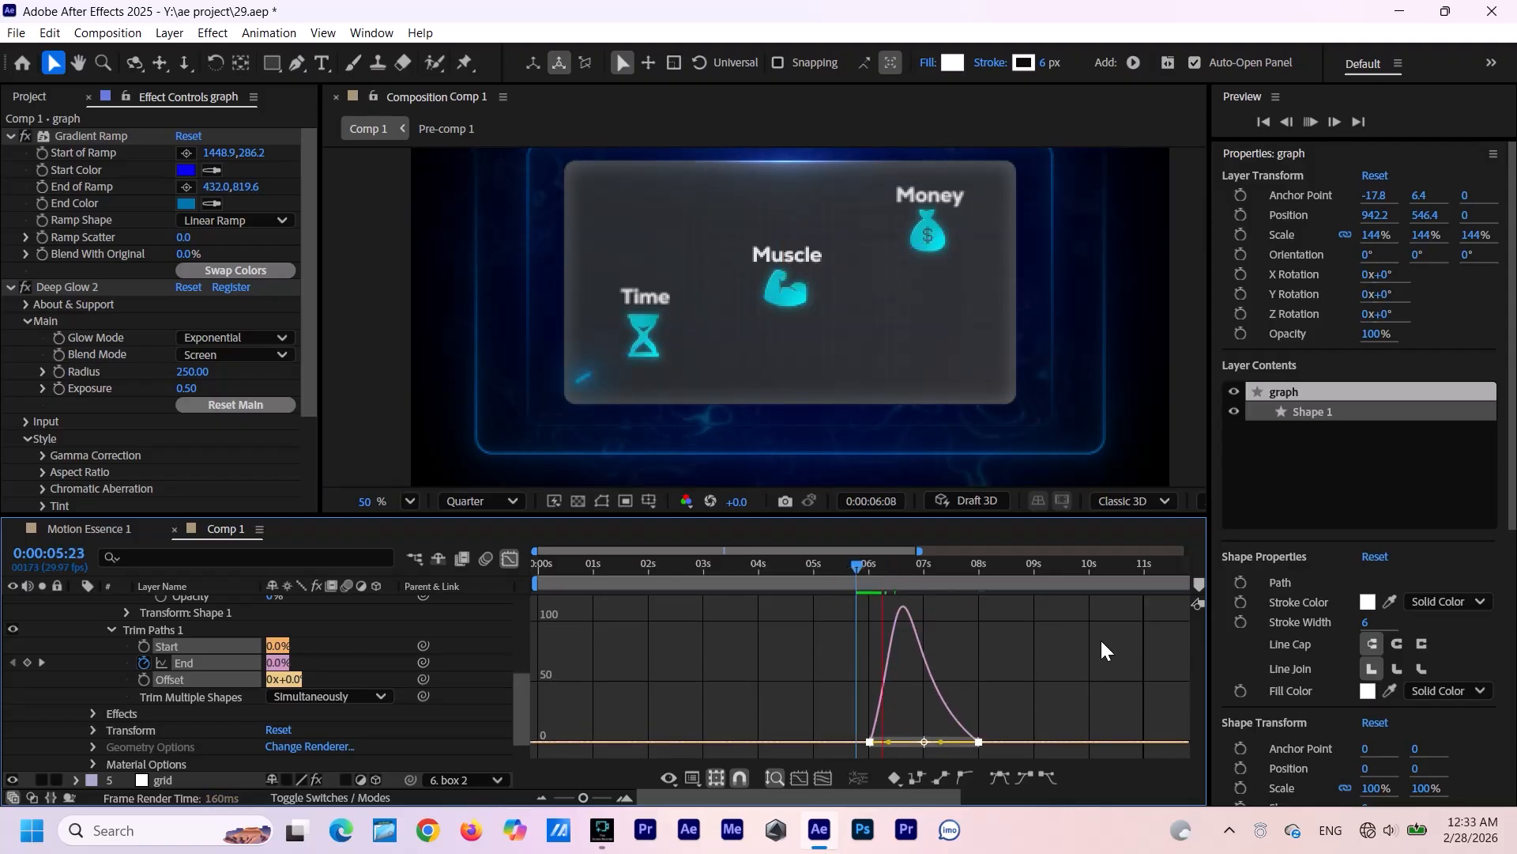
{"action": "key", "text": "space"}
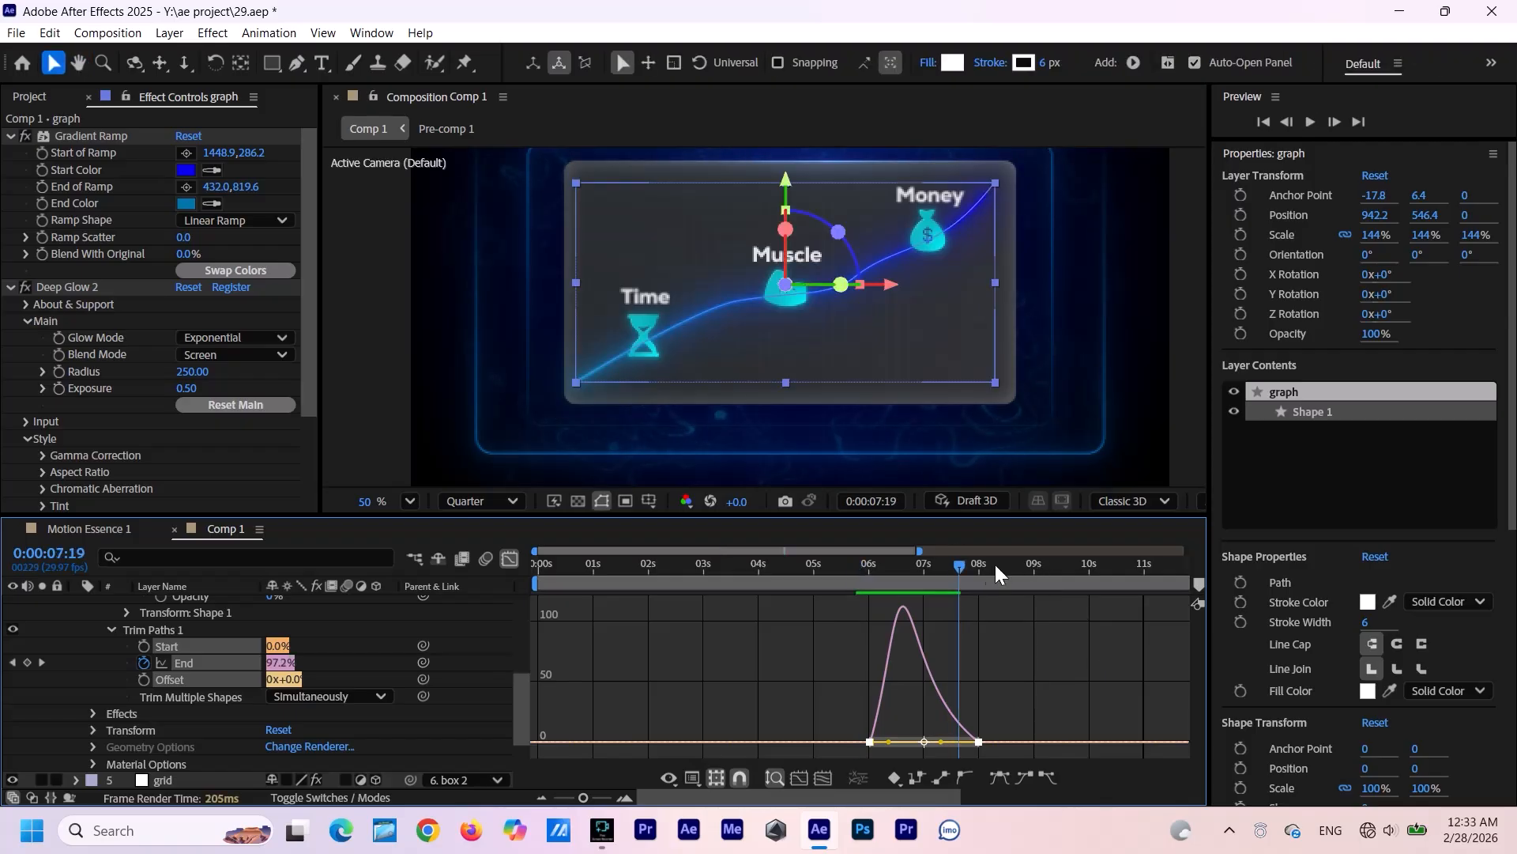
{"action": "left_click", "coordinate": [845, 566]}
{"action": "key", "text": "space"}
{"action": "key", "text": "space"}
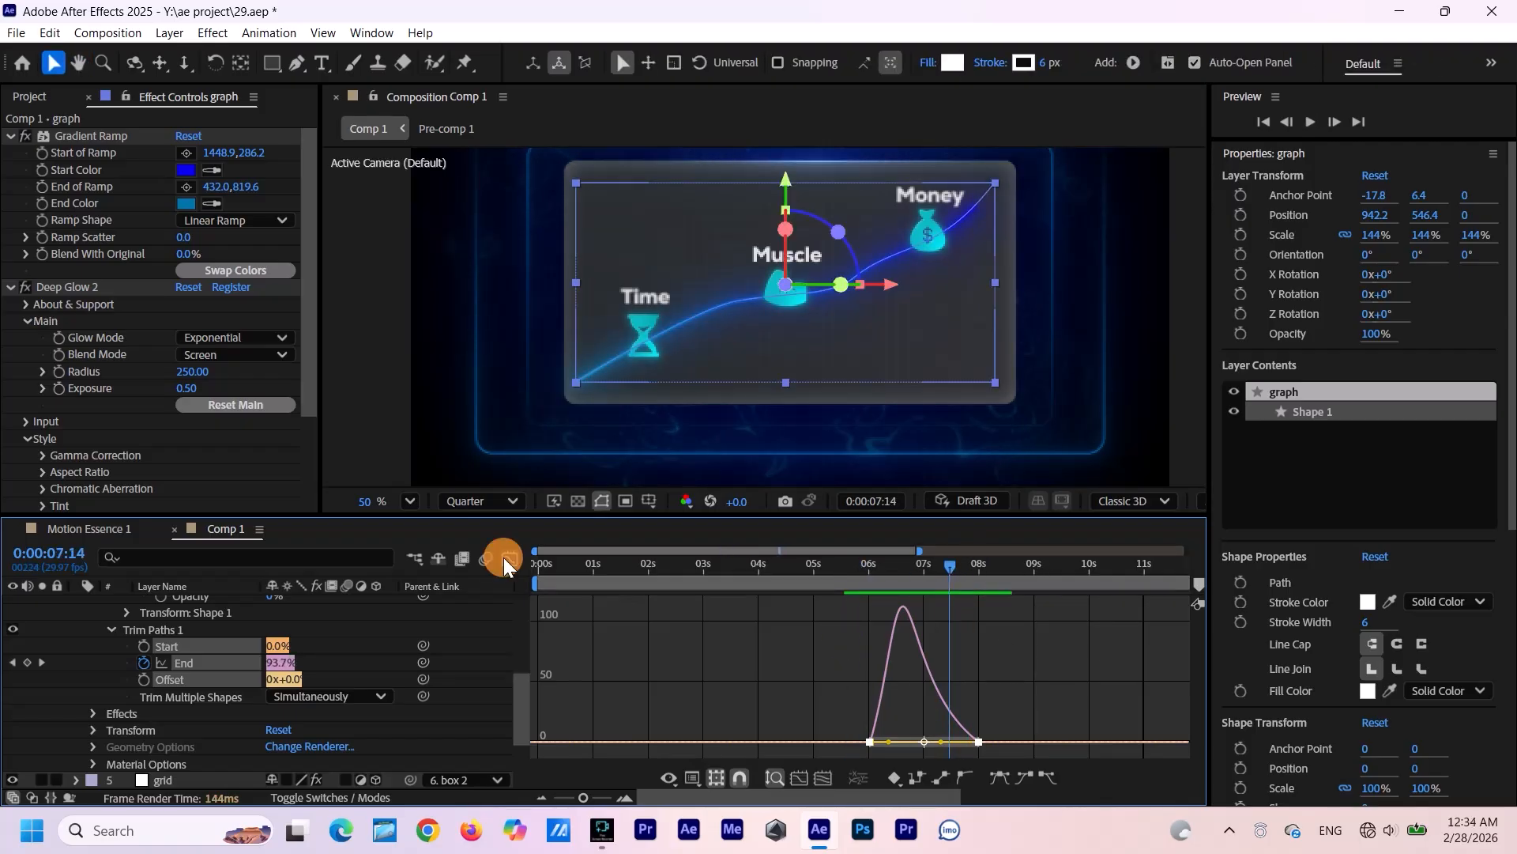
Move the last Trim Paths End keyframe to shortly before the 9-second mark and preview the slower line animation.
{"action": "left_click", "coordinate": [510, 558]}
{"action": "left_click", "coordinate": [979, 662]}
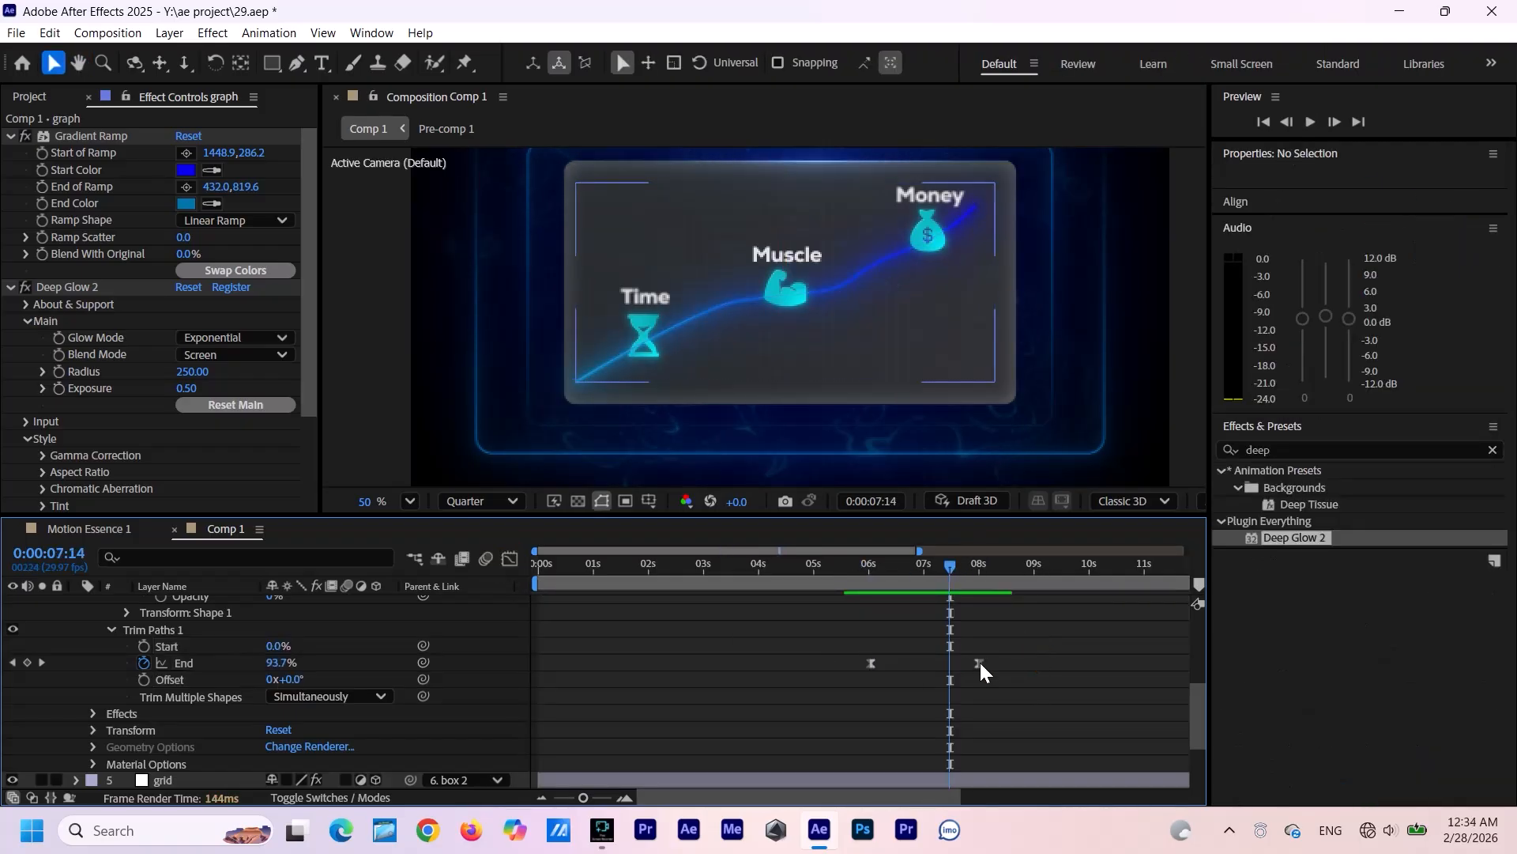
{"action": "left_click_drag", "start_coordinate": [980, 662], "coordinate": [1021, 662]}
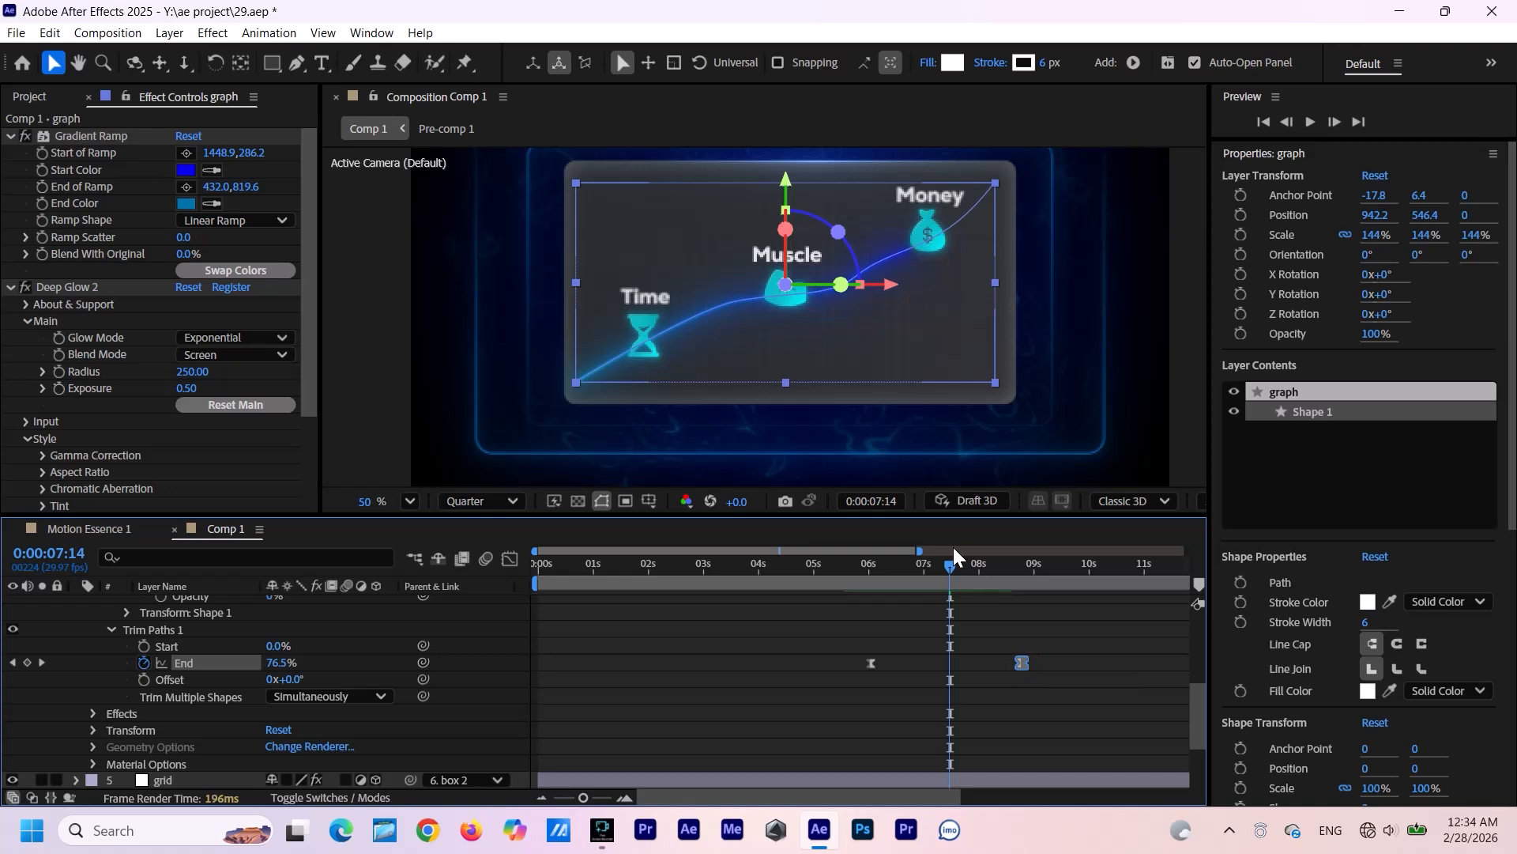
{"action": "left_click_drag", "start_coordinate": [941, 563], "coordinate": [856, 621]}
{"action": "left_click", "coordinate": [980, 679]}
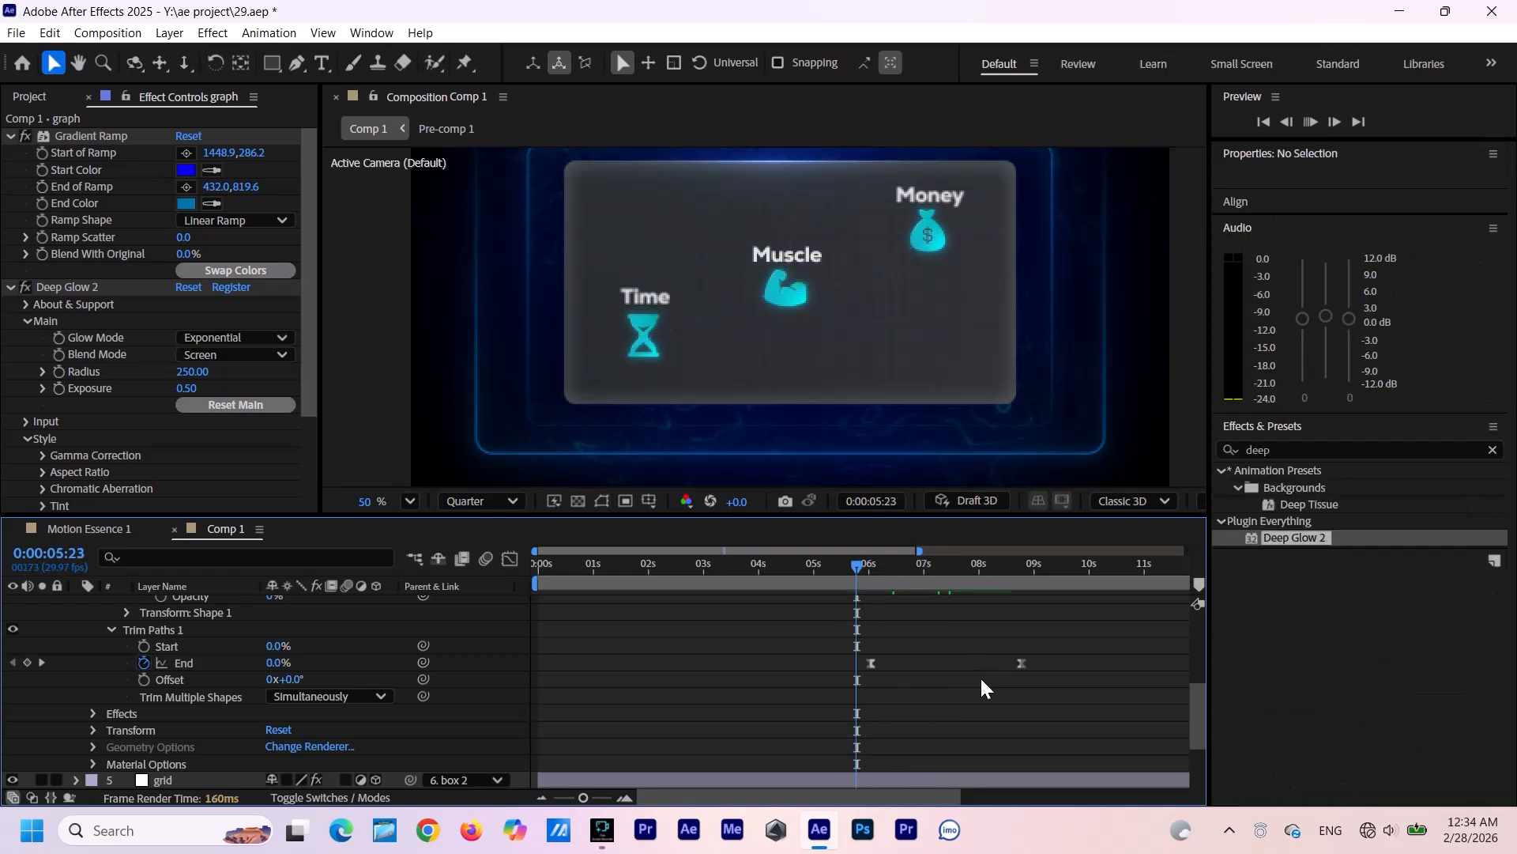
{"action": "key", "text": "space"}
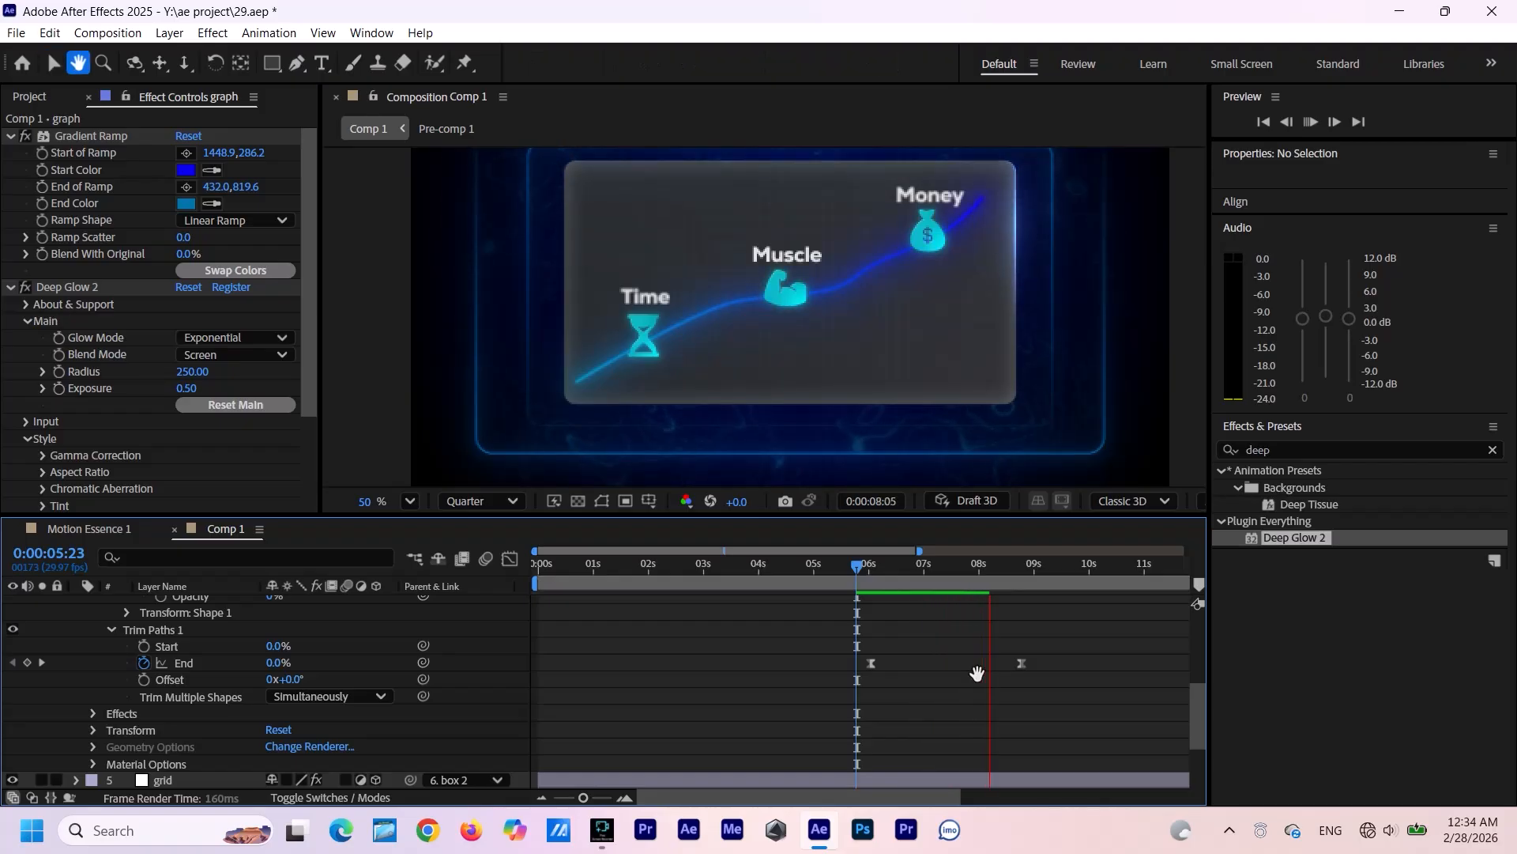
{"action": "key", "text": "space"}
{"action": "left_click_drag", "start_coordinate": [1006, 567], "coordinate": [873, 655]}
{"action": "key", "text": "space"}
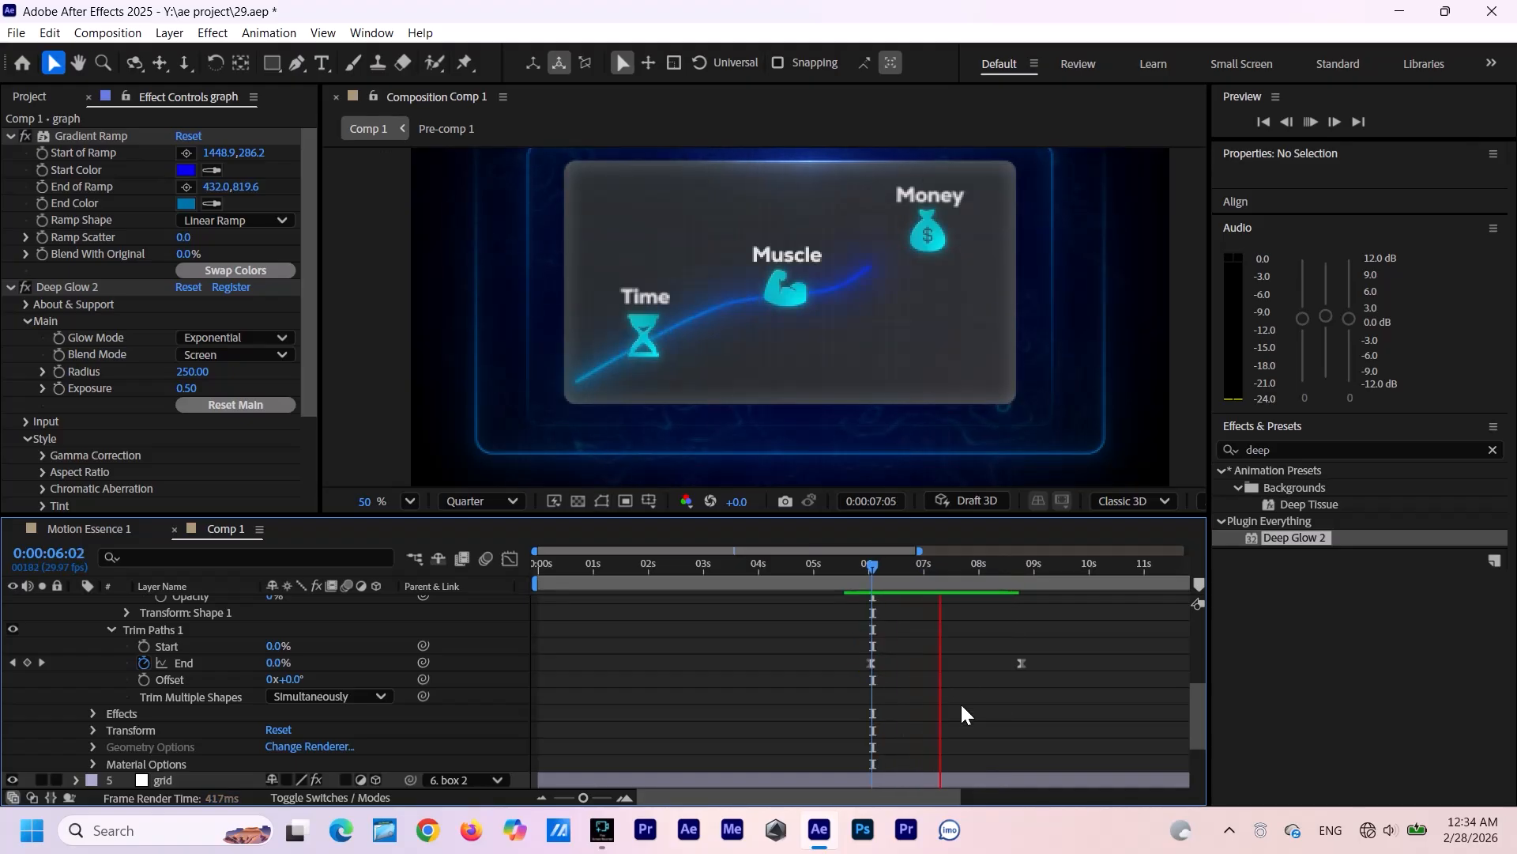
{"action": "key", "text": "space"}
Collapse the graph layer and add a new adjustment layer directly above time precompose.
{"action": "left_click", "coordinate": [852, 651]}
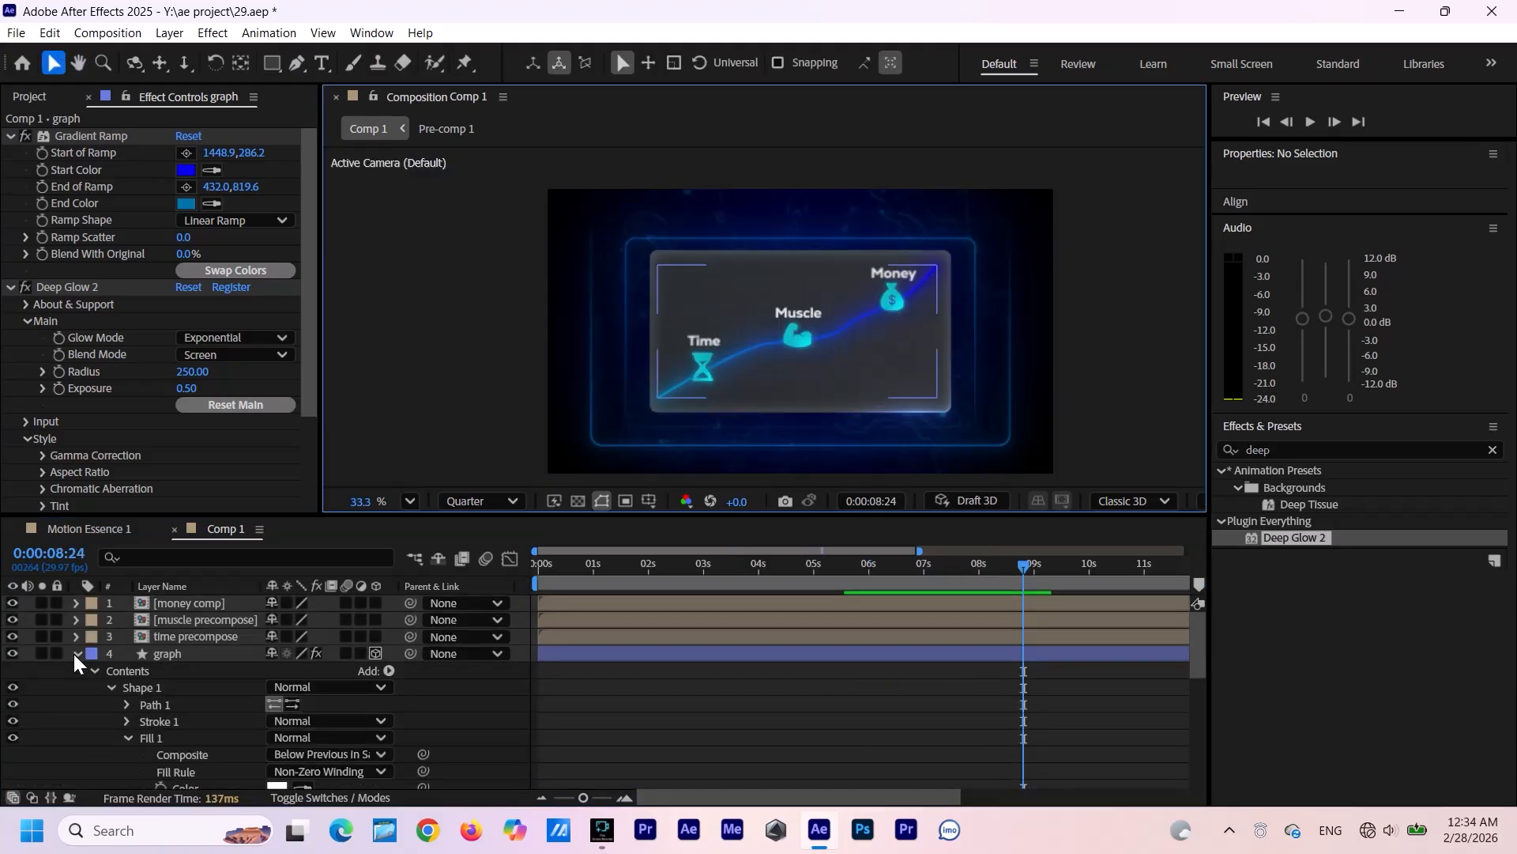
{"action": "left_click", "coordinate": [76, 653]}
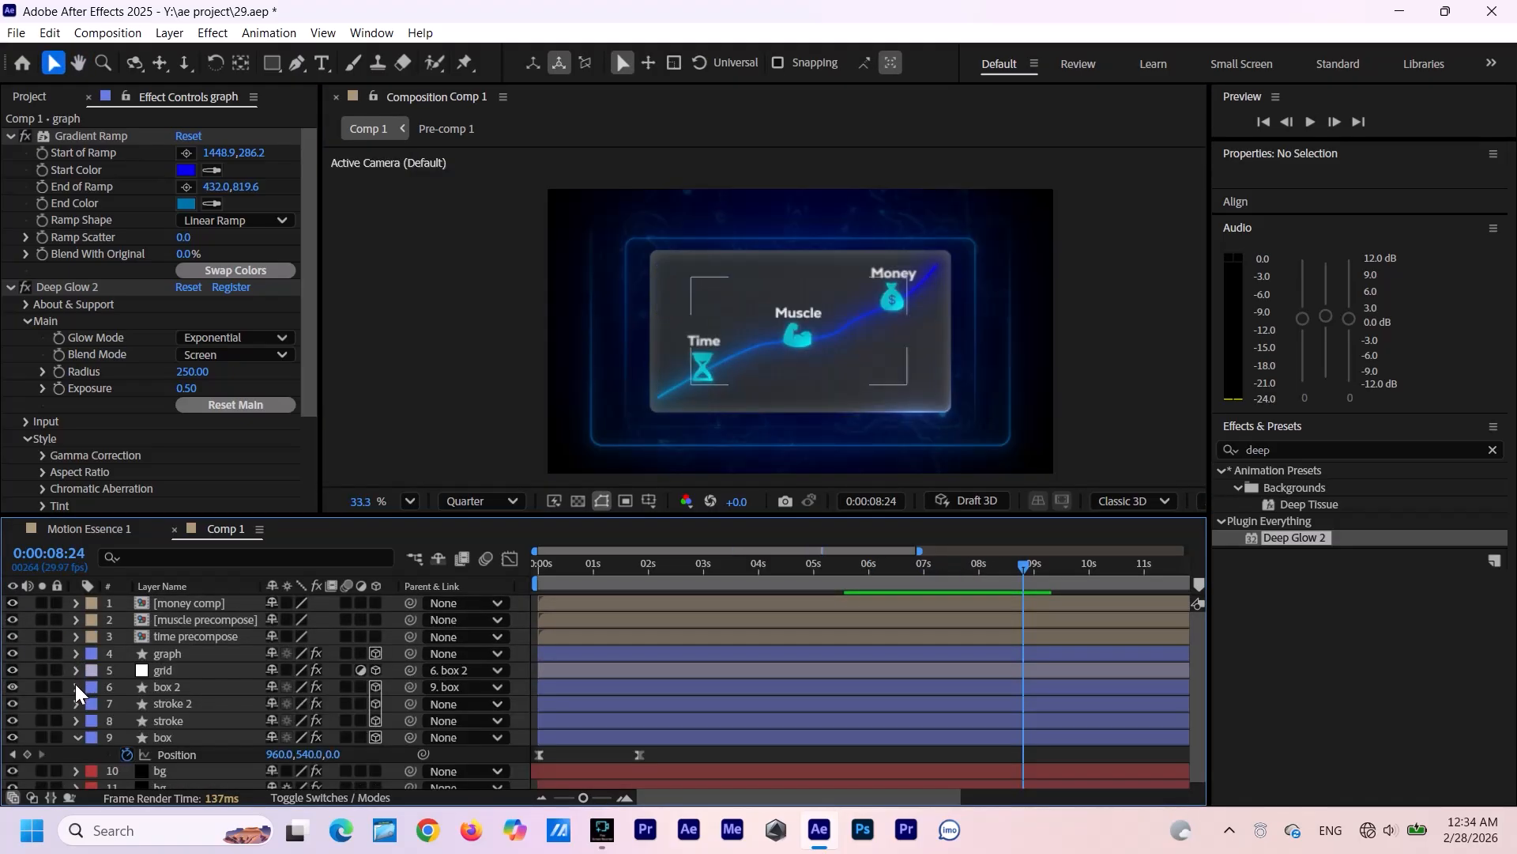
{"action": "left_click", "coordinate": [180, 637]}
{"action": "right_click", "coordinate": [395, 663]}
{"action": "mouse_move", "coordinate": [621, 434]}
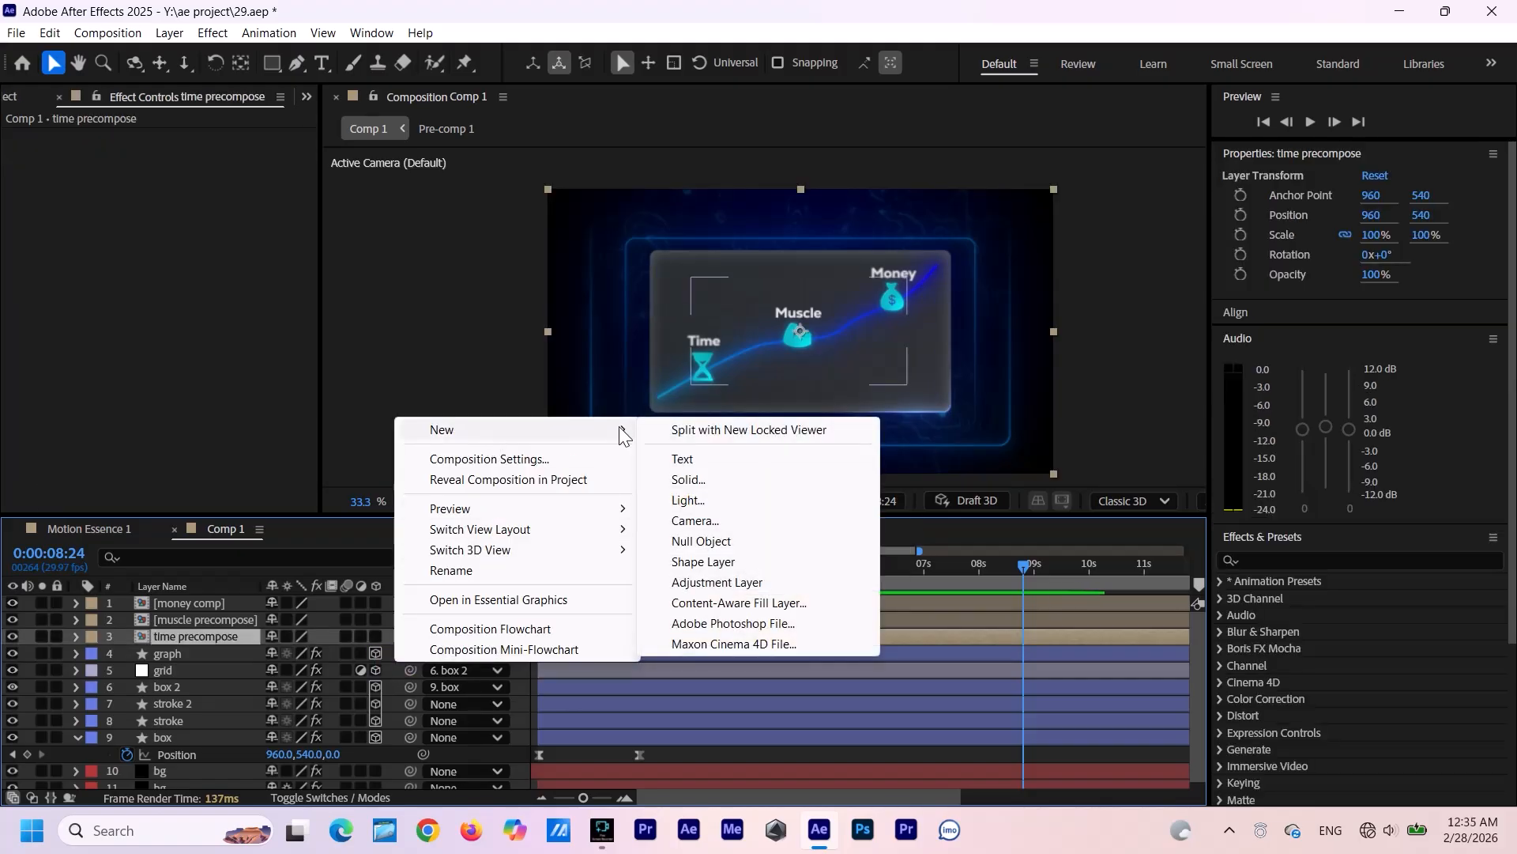
{"action": "left_click", "coordinate": [729, 584]}
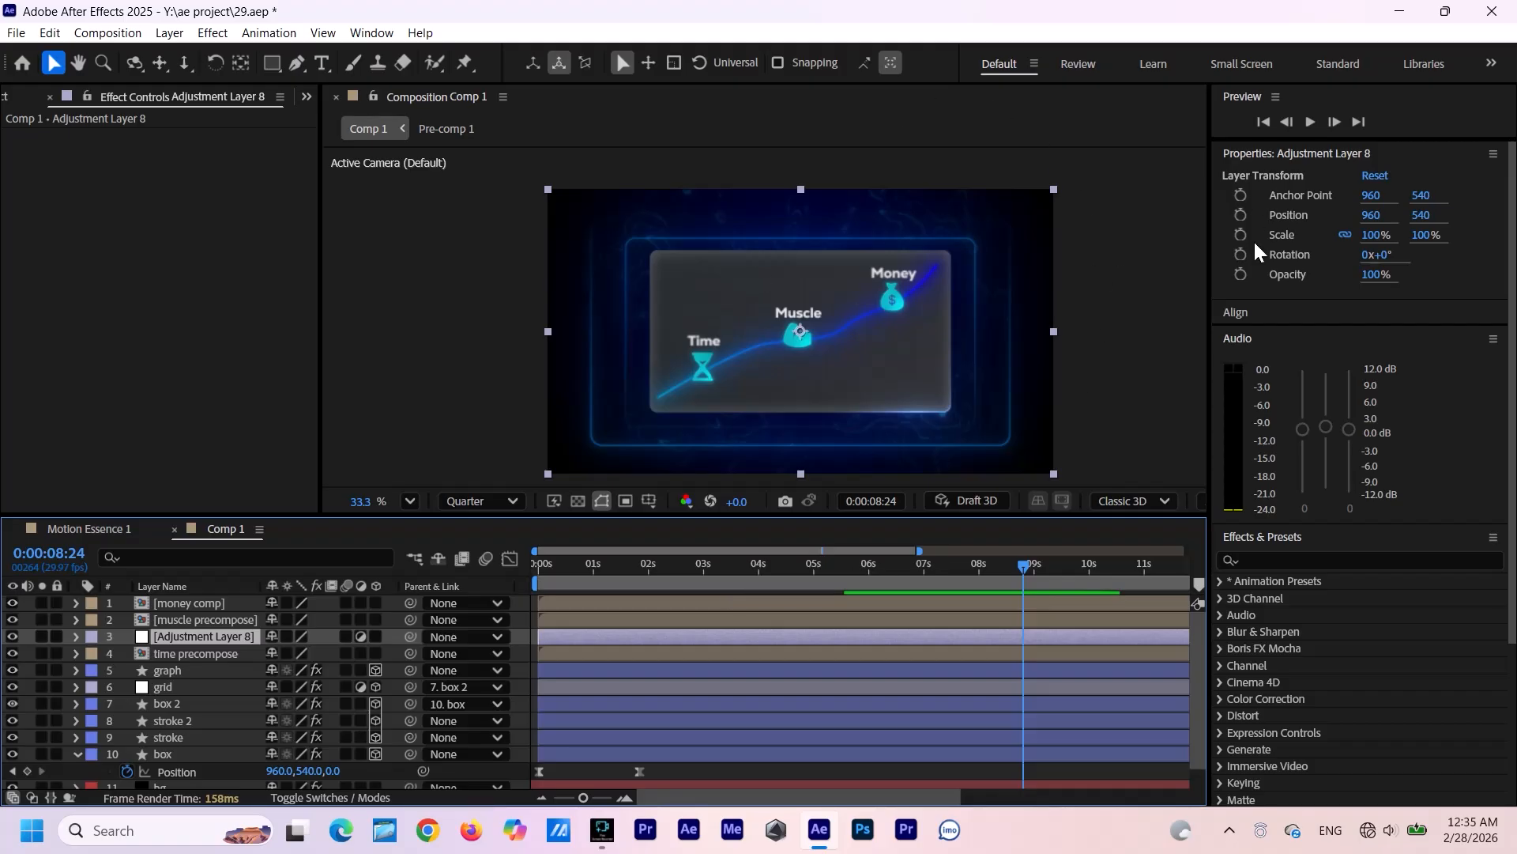
Trim the new adjustment layer to start at 0:00:06:16, where the graph line reaches the Time icon.
{"action": "left_click_drag", "start_coordinate": [1026, 564], "coordinate": [898, 644]}
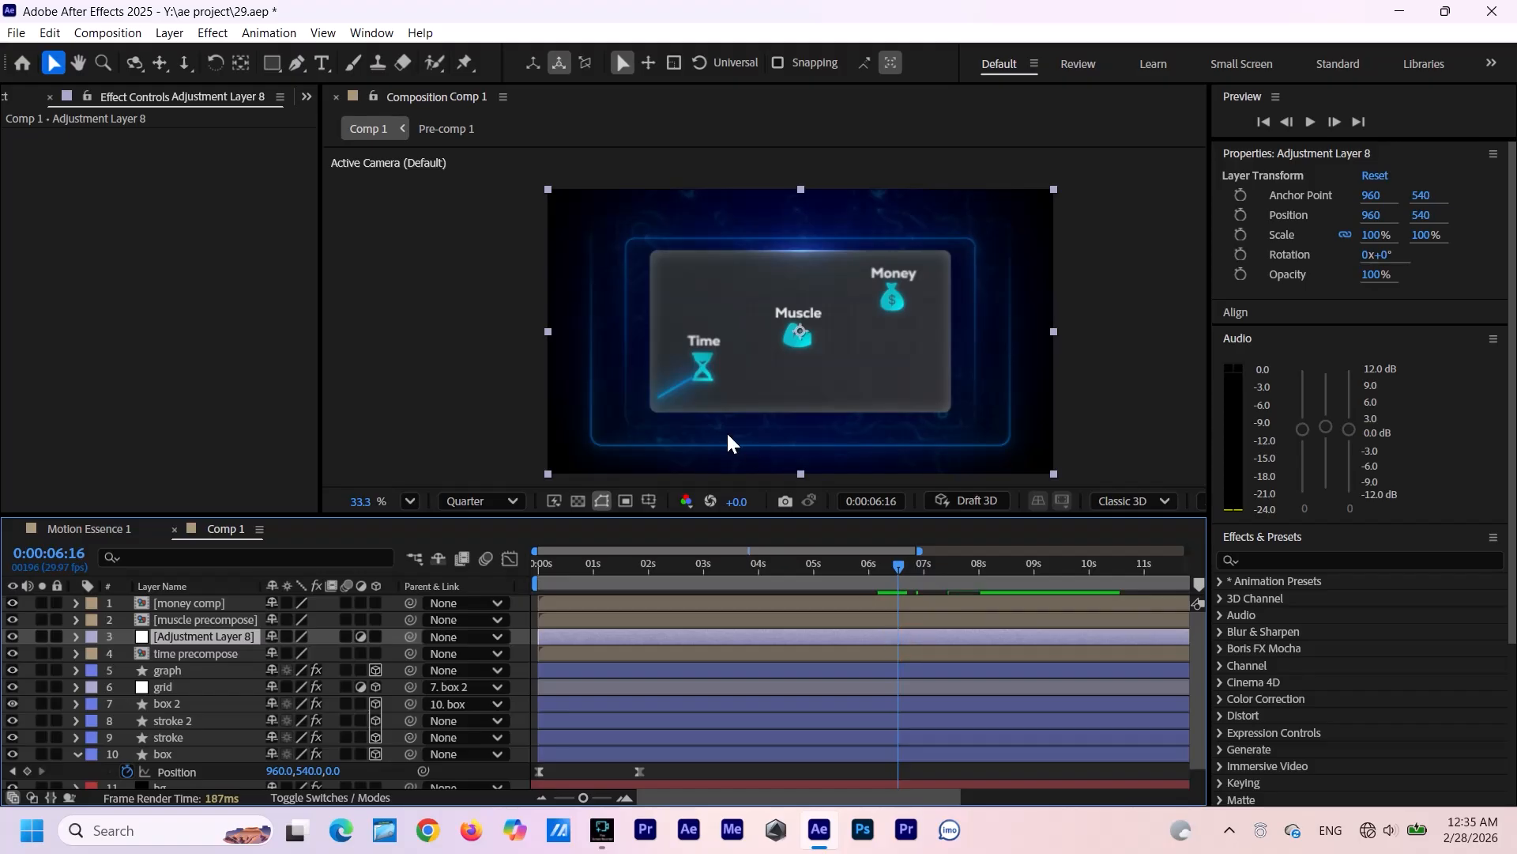
{"action": "scroll", "coordinate": [737, 391], "scroll_direction": "up", "scroll_amount": 3}
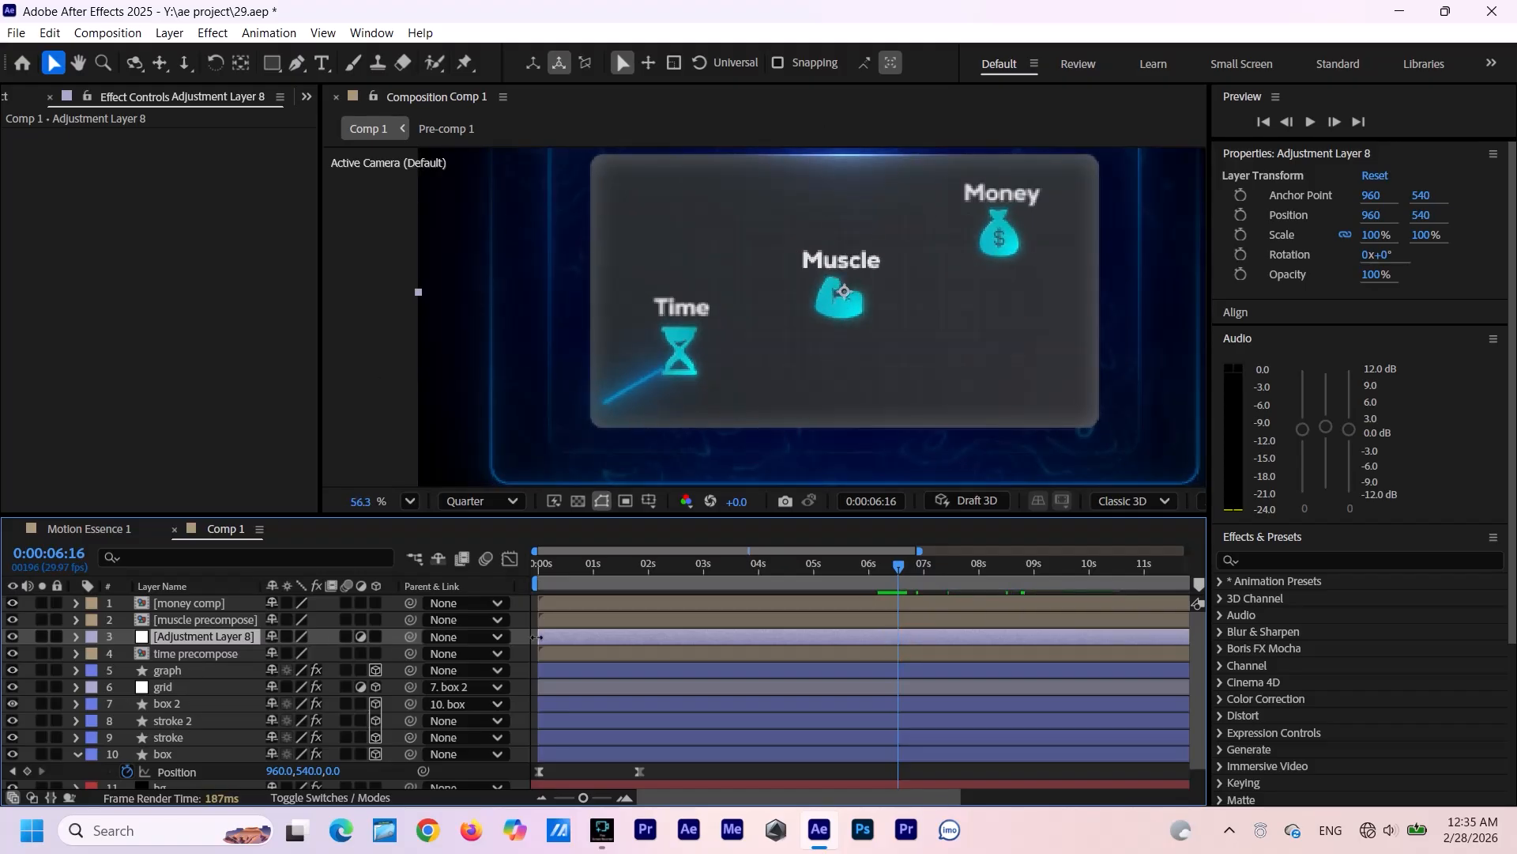
{"action": "left_click_drag", "start_coordinate": [537, 638], "coordinate": [898, 640]}
Apply the Shatter effect to the adjustment layer and set its shape pattern to Glass.
{"action": "left_click", "coordinate": [1391, 559]}
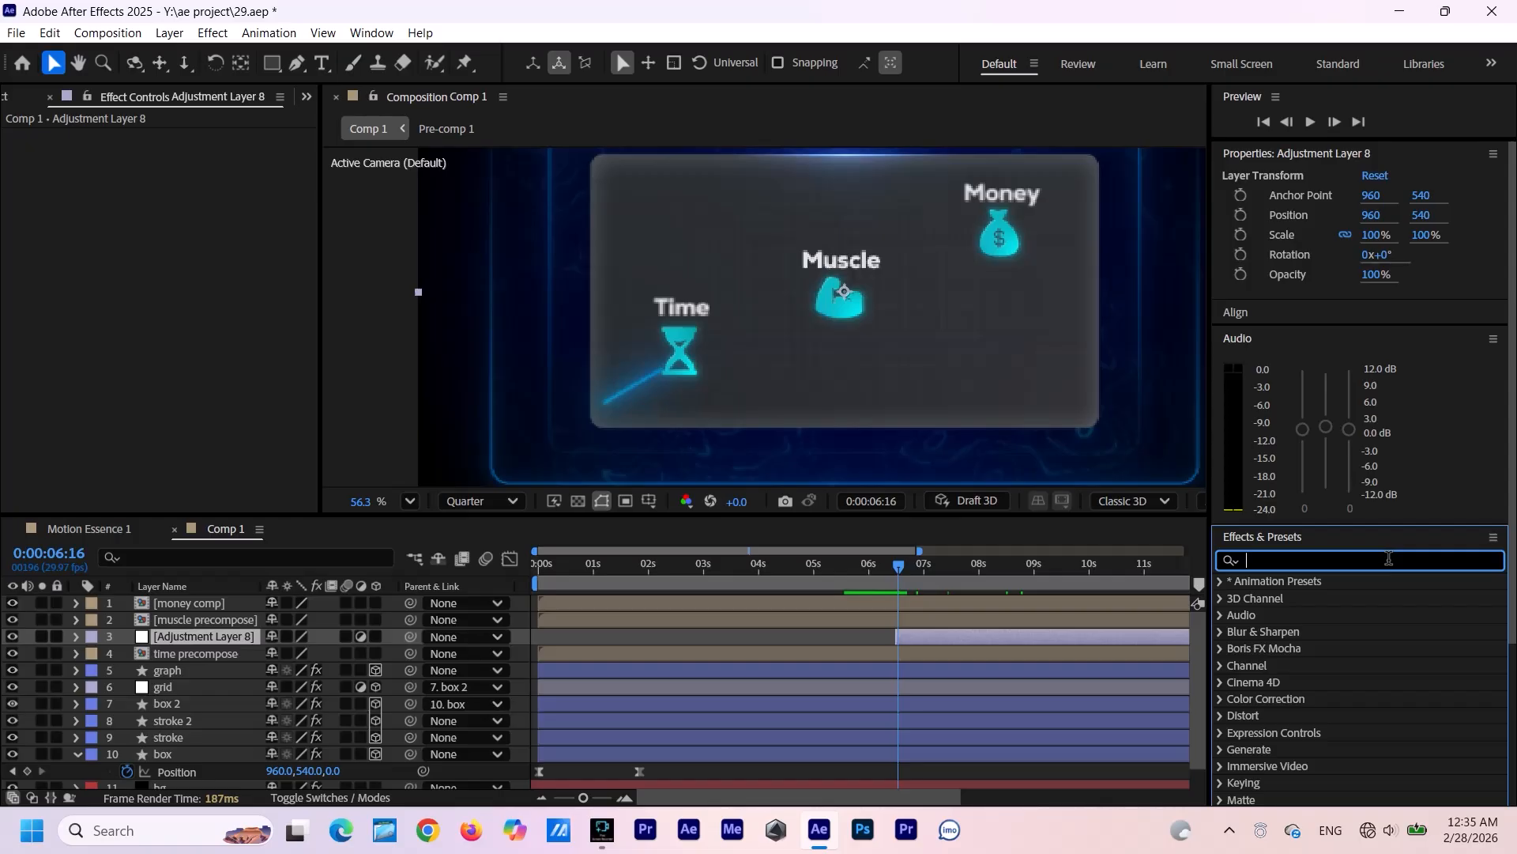
{"action": "type", "text": "shat"}
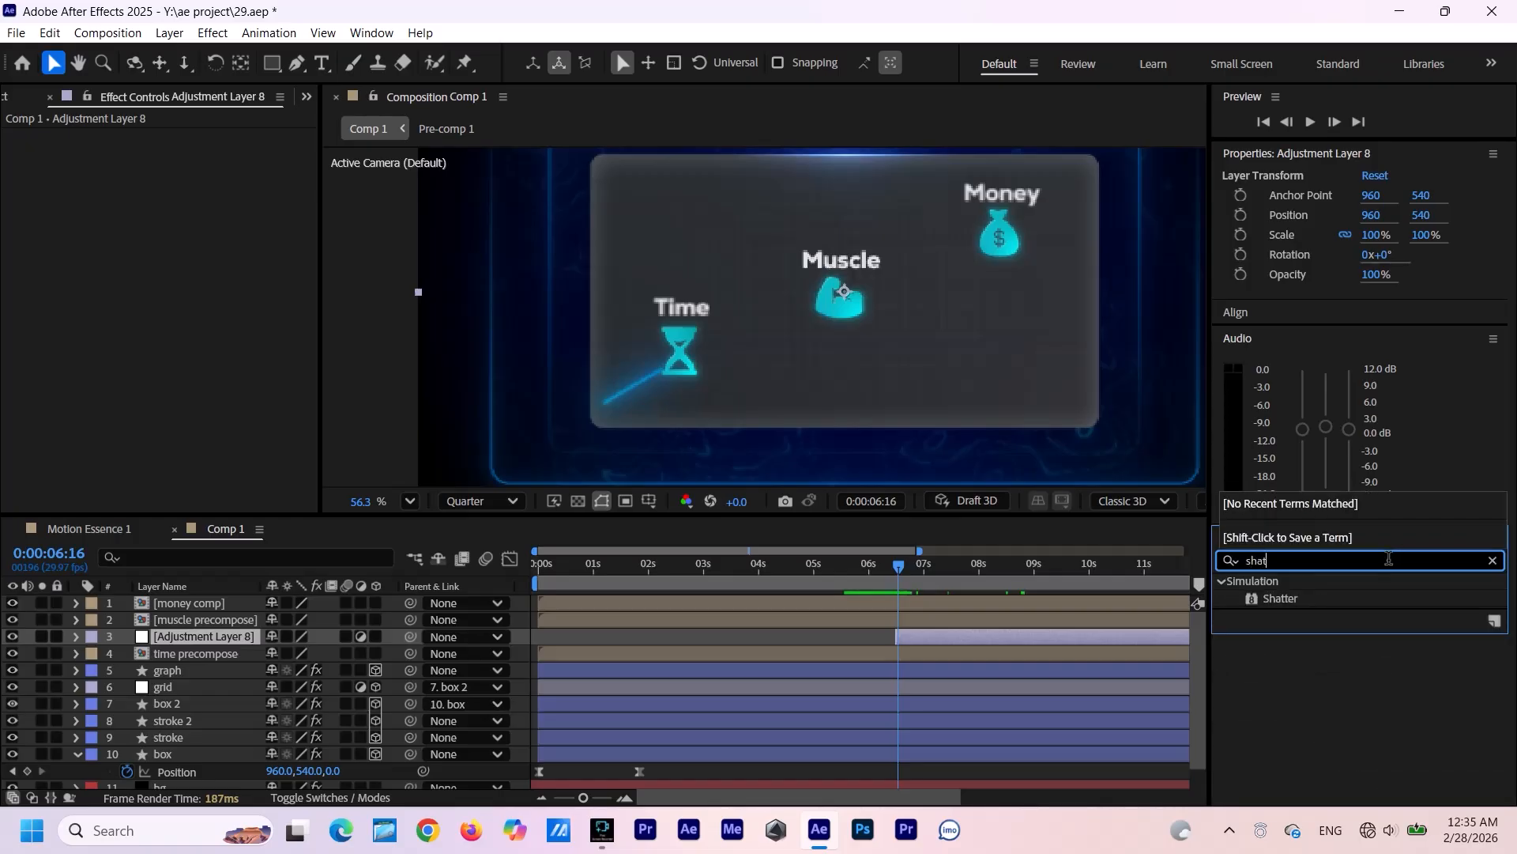
{"action": "left_click_drag", "start_coordinate": [1281, 599], "coordinate": [946, 634]}
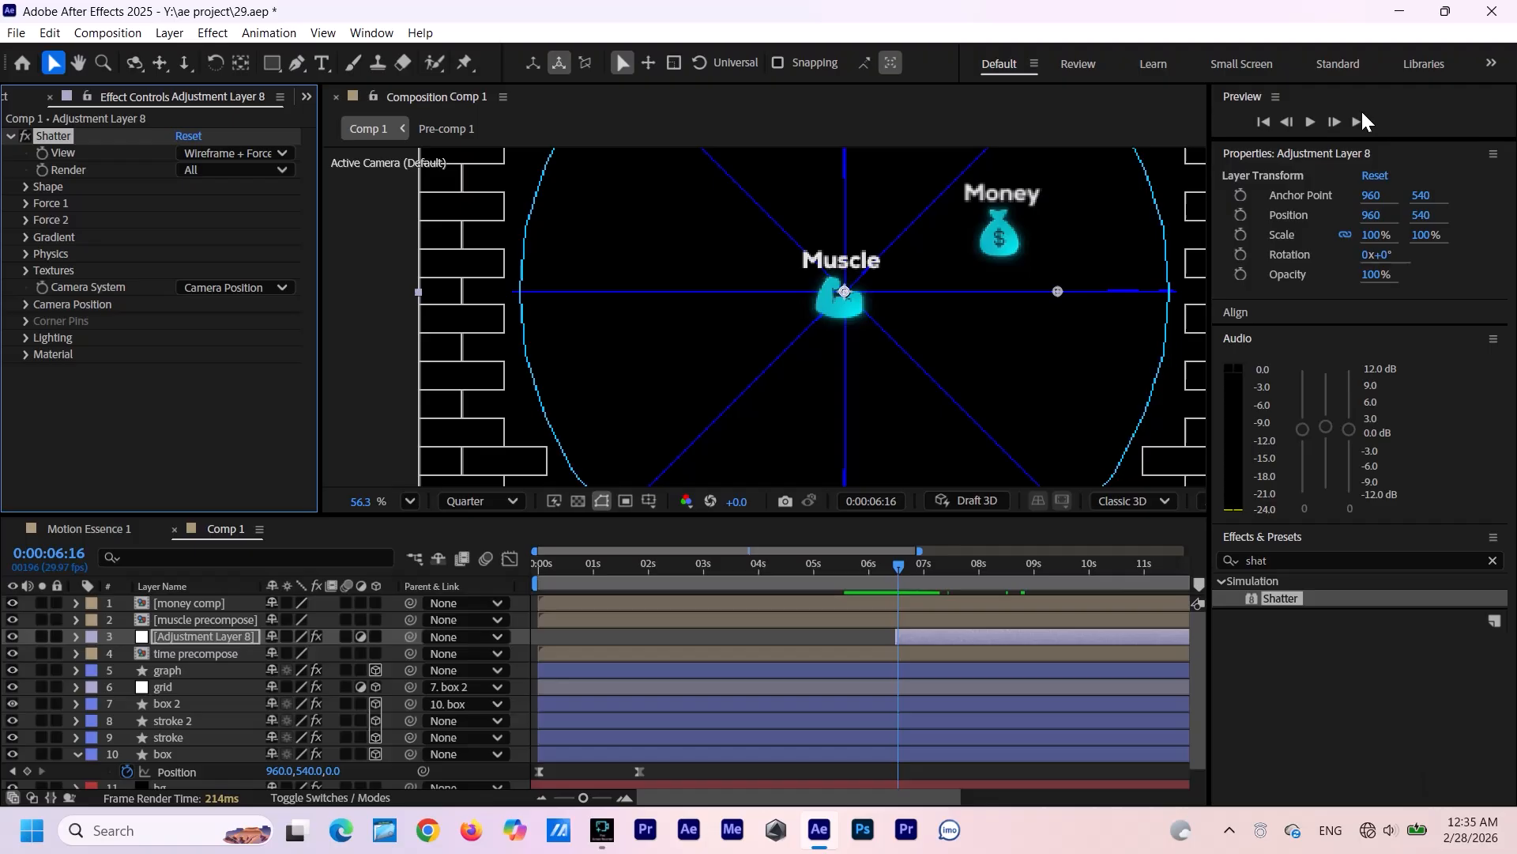
{"action": "scroll", "coordinate": [838, 316], "scroll_direction": "down", "scroll_amount": 2}
{"action": "left_click", "coordinate": [25, 187]}
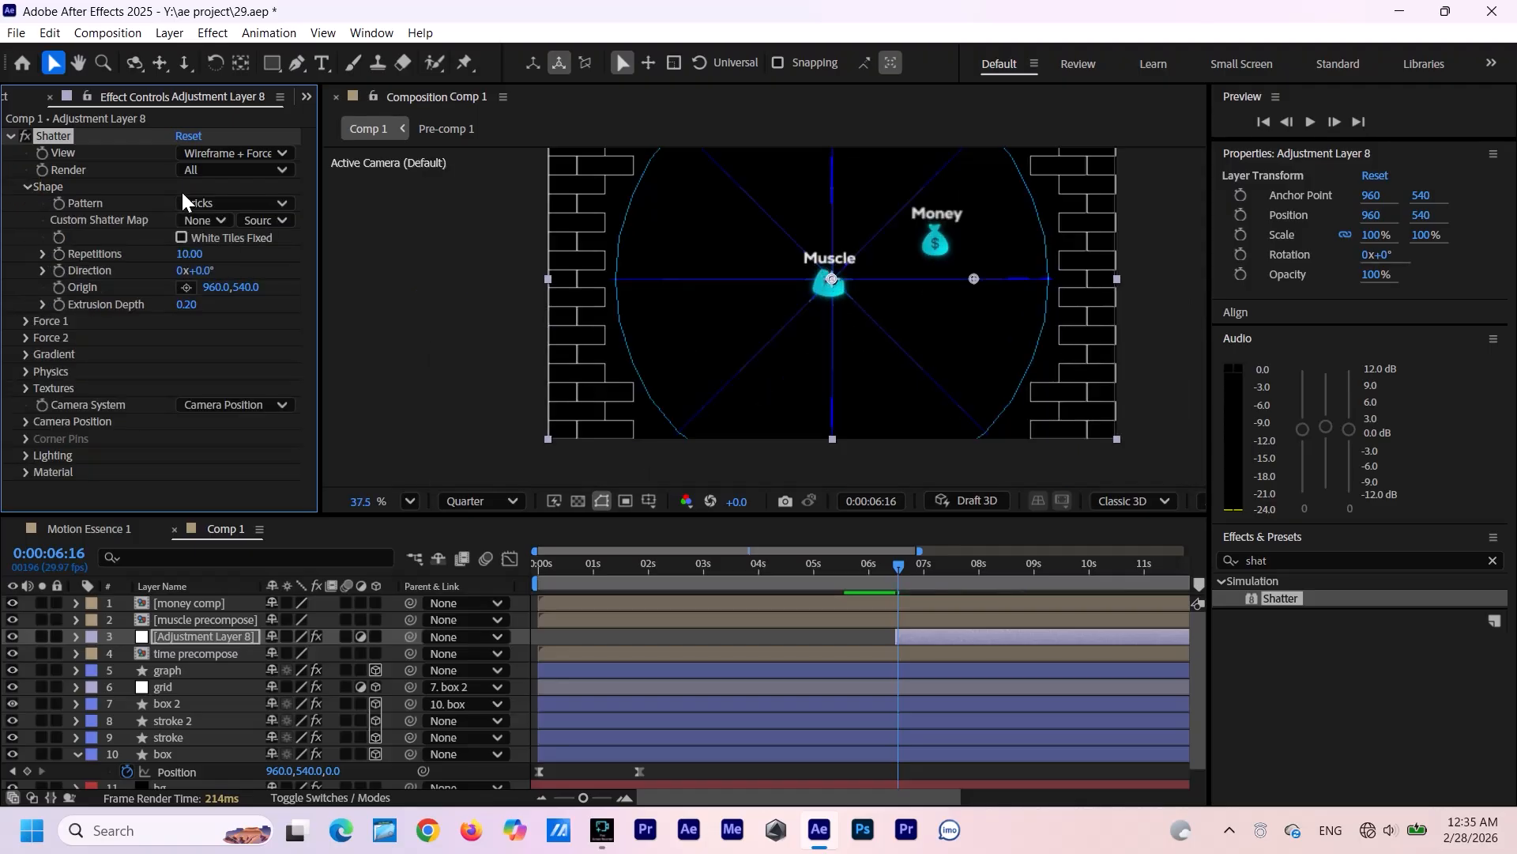
{"action": "left_click", "coordinate": [231, 203]}
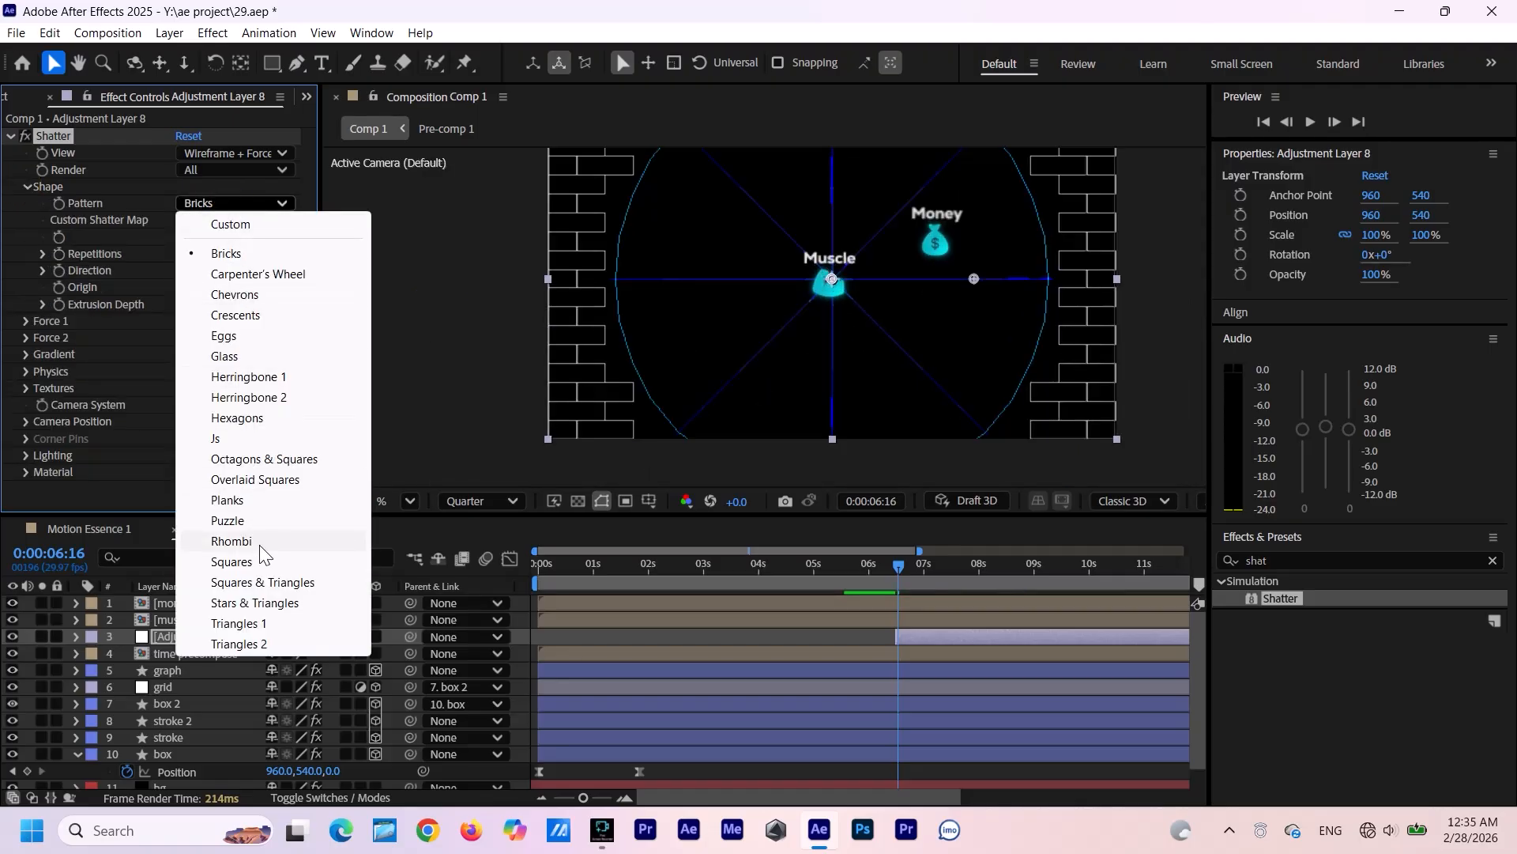
{"action": "left_click", "coordinate": [234, 360]}
Place Shatter's Force 1 at 364, 684 over the Time icon and Force 2 at 348, 996 below it.
{"action": "left_click", "coordinate": [26, 320]}
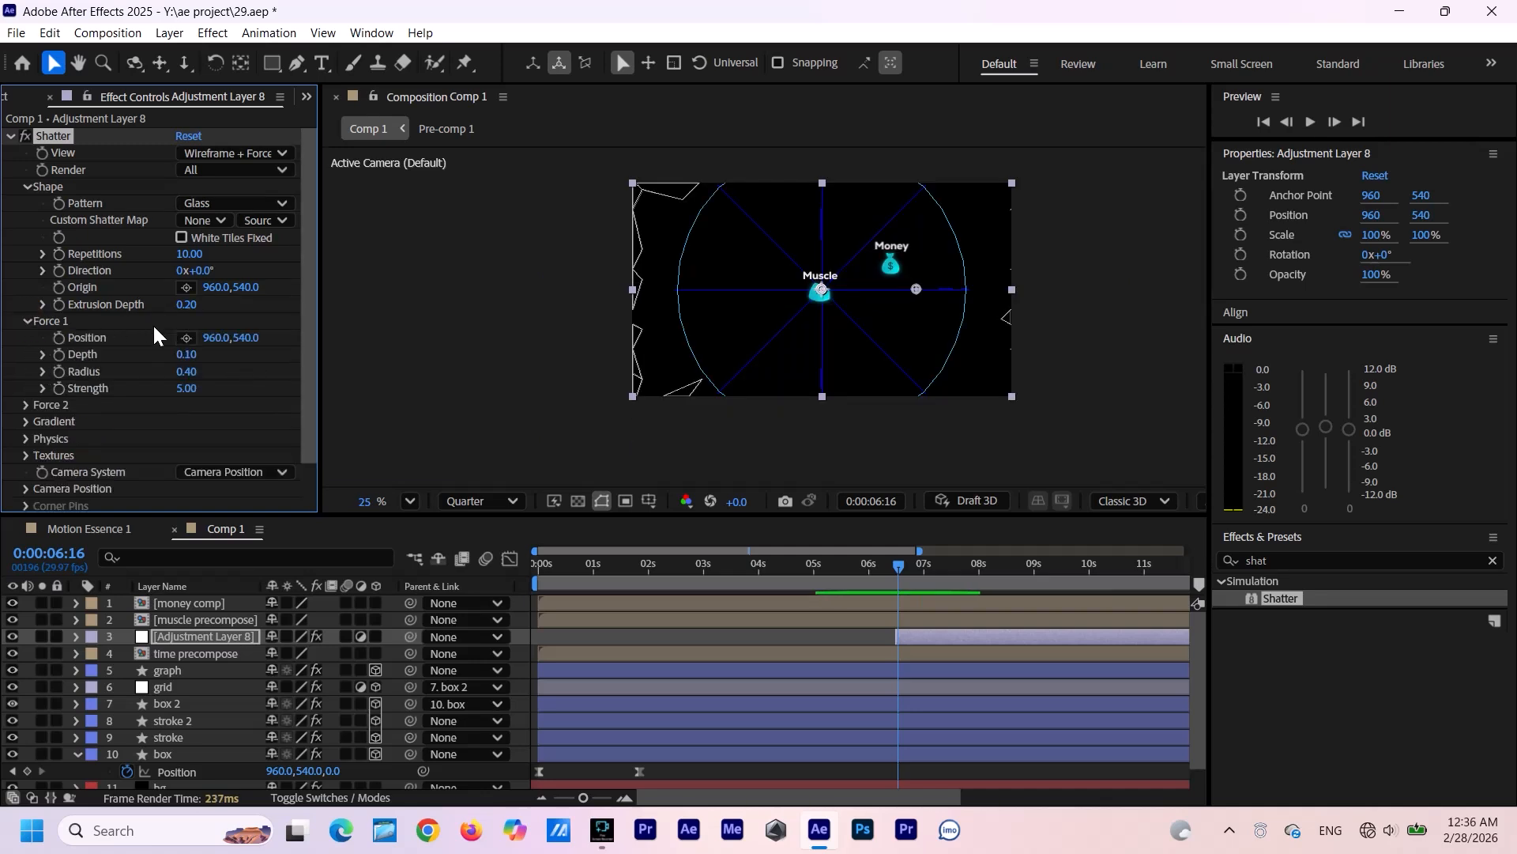
{"action": "left_click", "coordinate": [186, 337]}
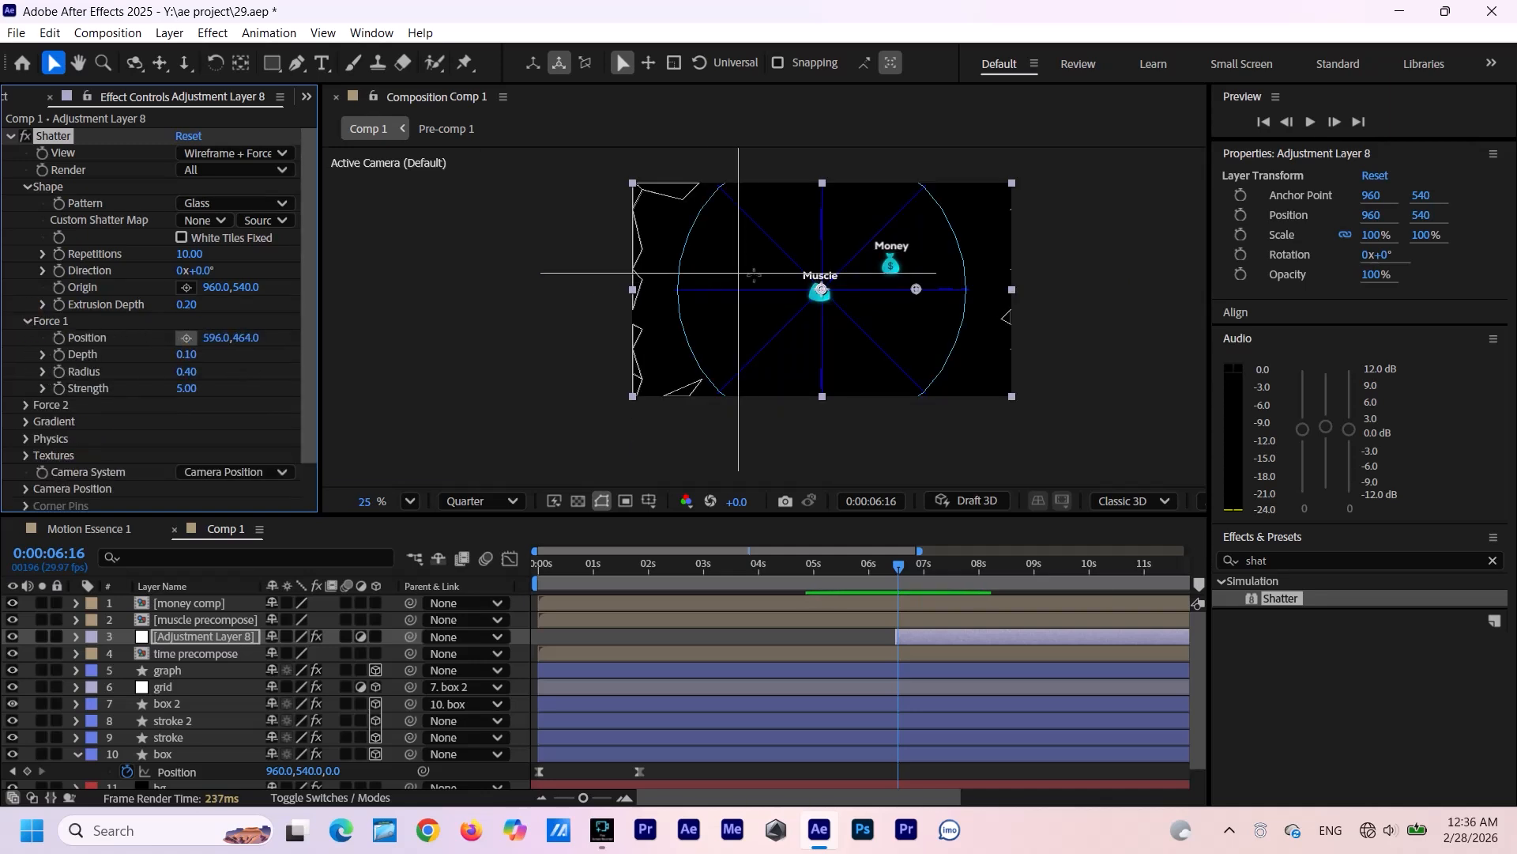
{"action": "left_click", "coordinate": [704, 318]}
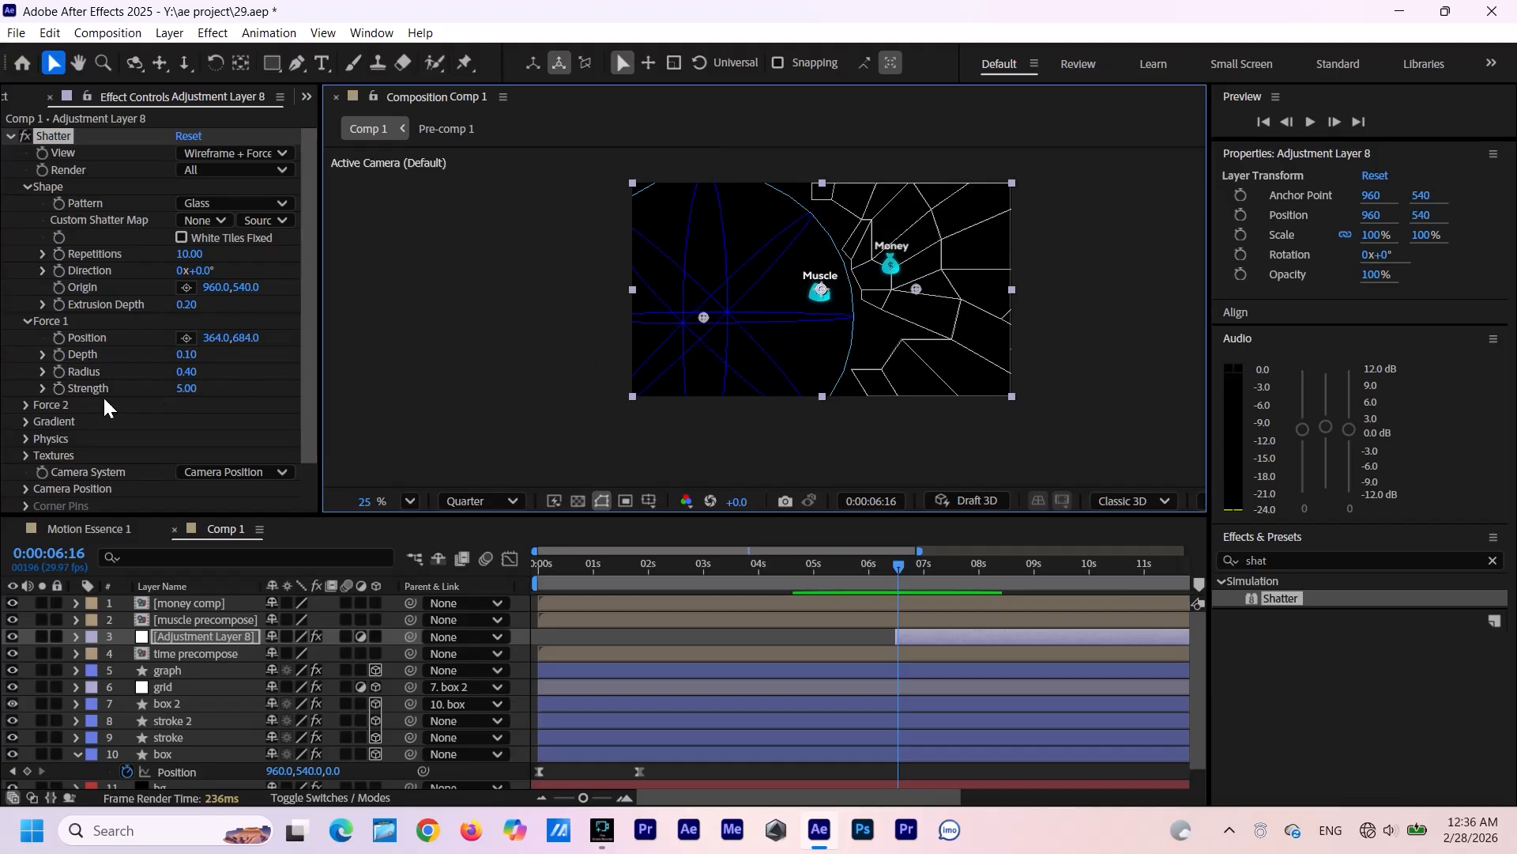
{"action": "left_click", "coordinate": [22, 406]}
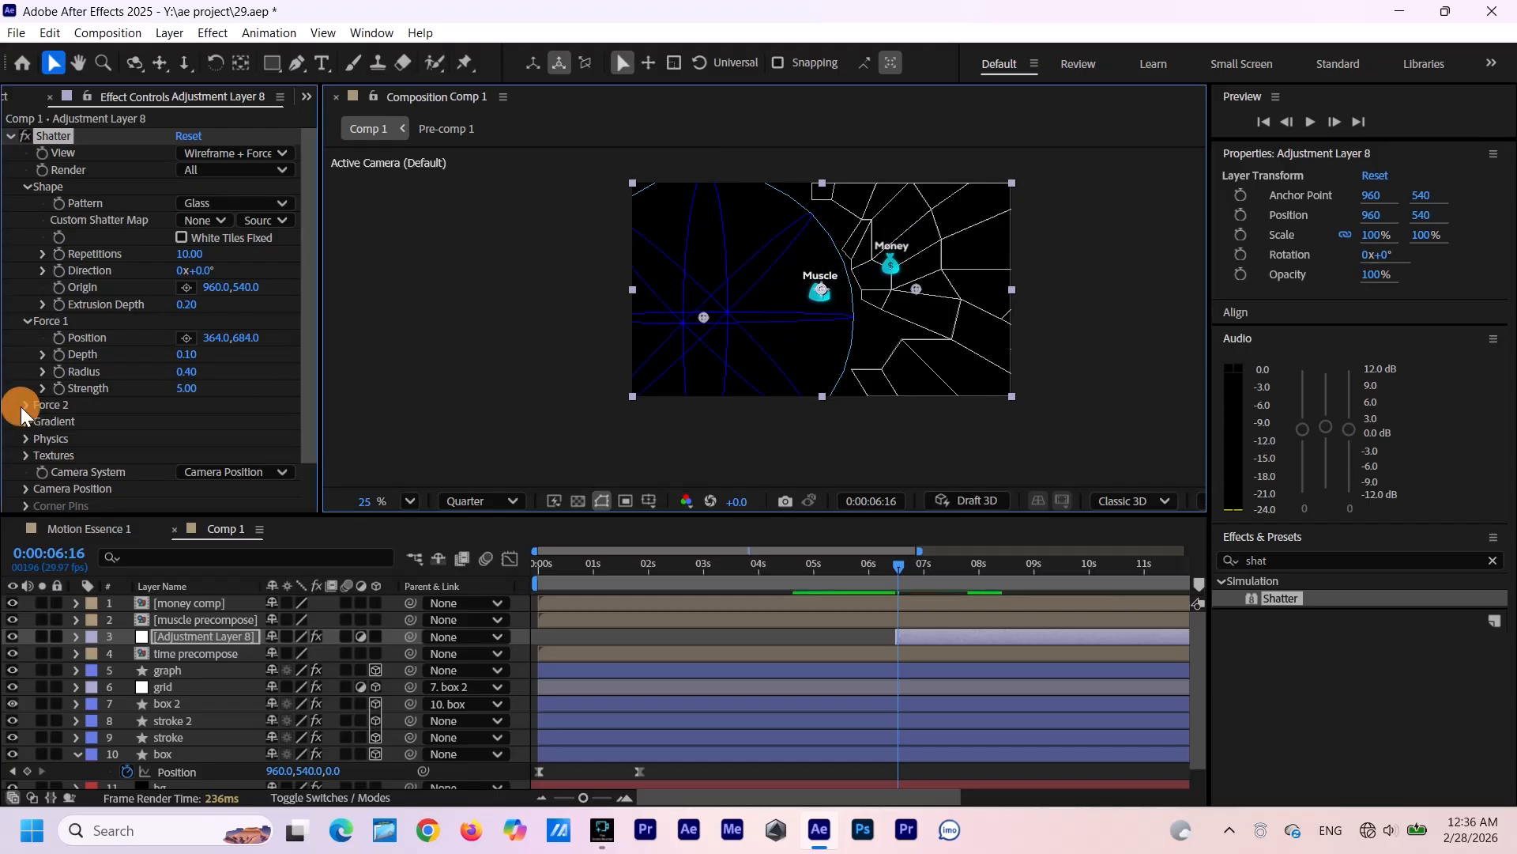
{"action": "scroll", "coordinate": [107, 408], "scroll_direction": "down", "scroll_amount": 3}
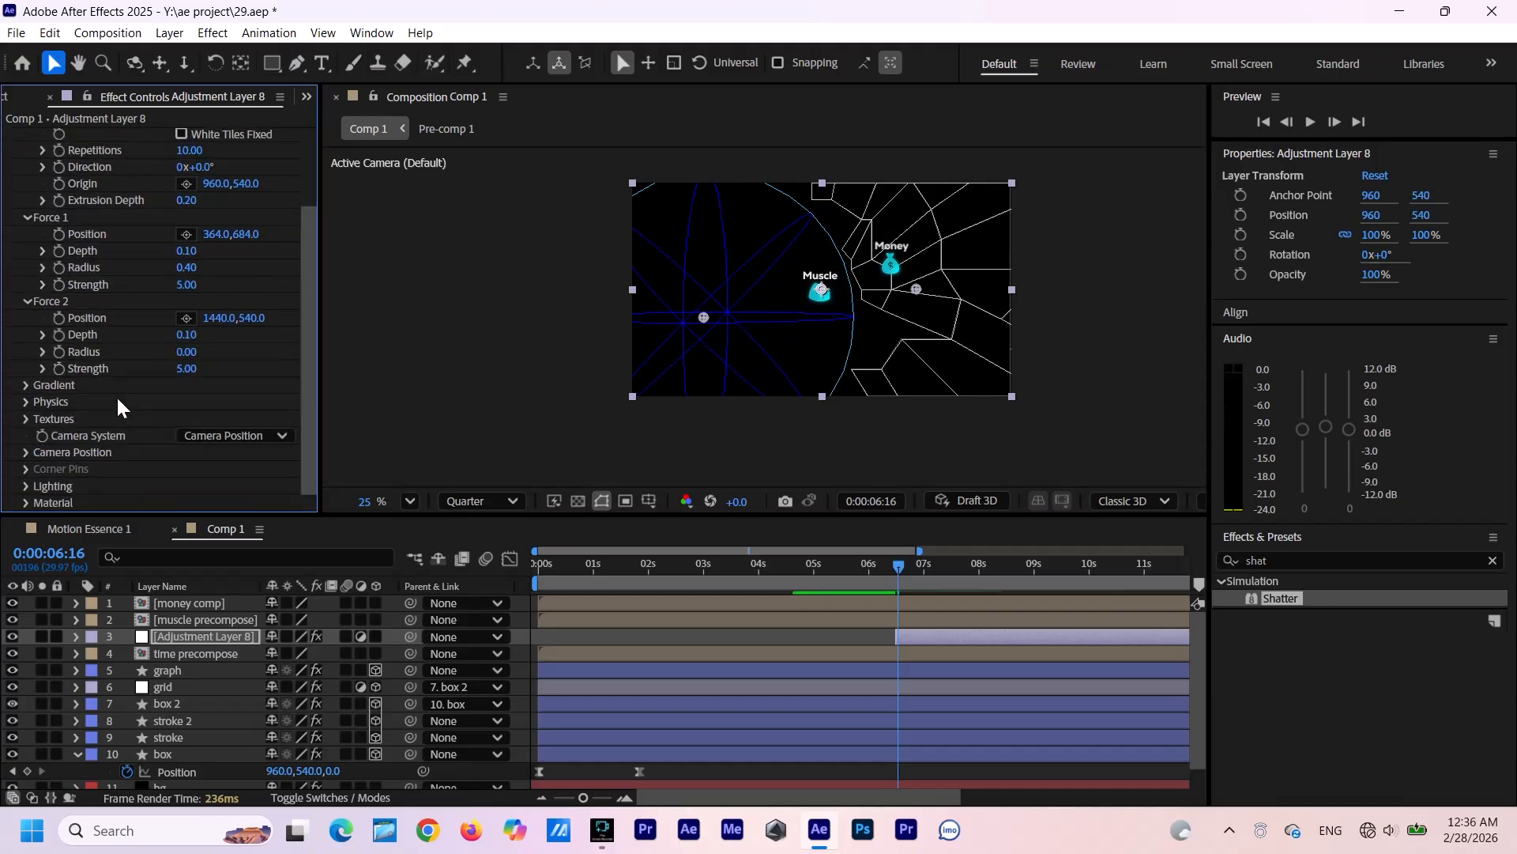
{"action": "left_click", "coordinate": [186, 317]}
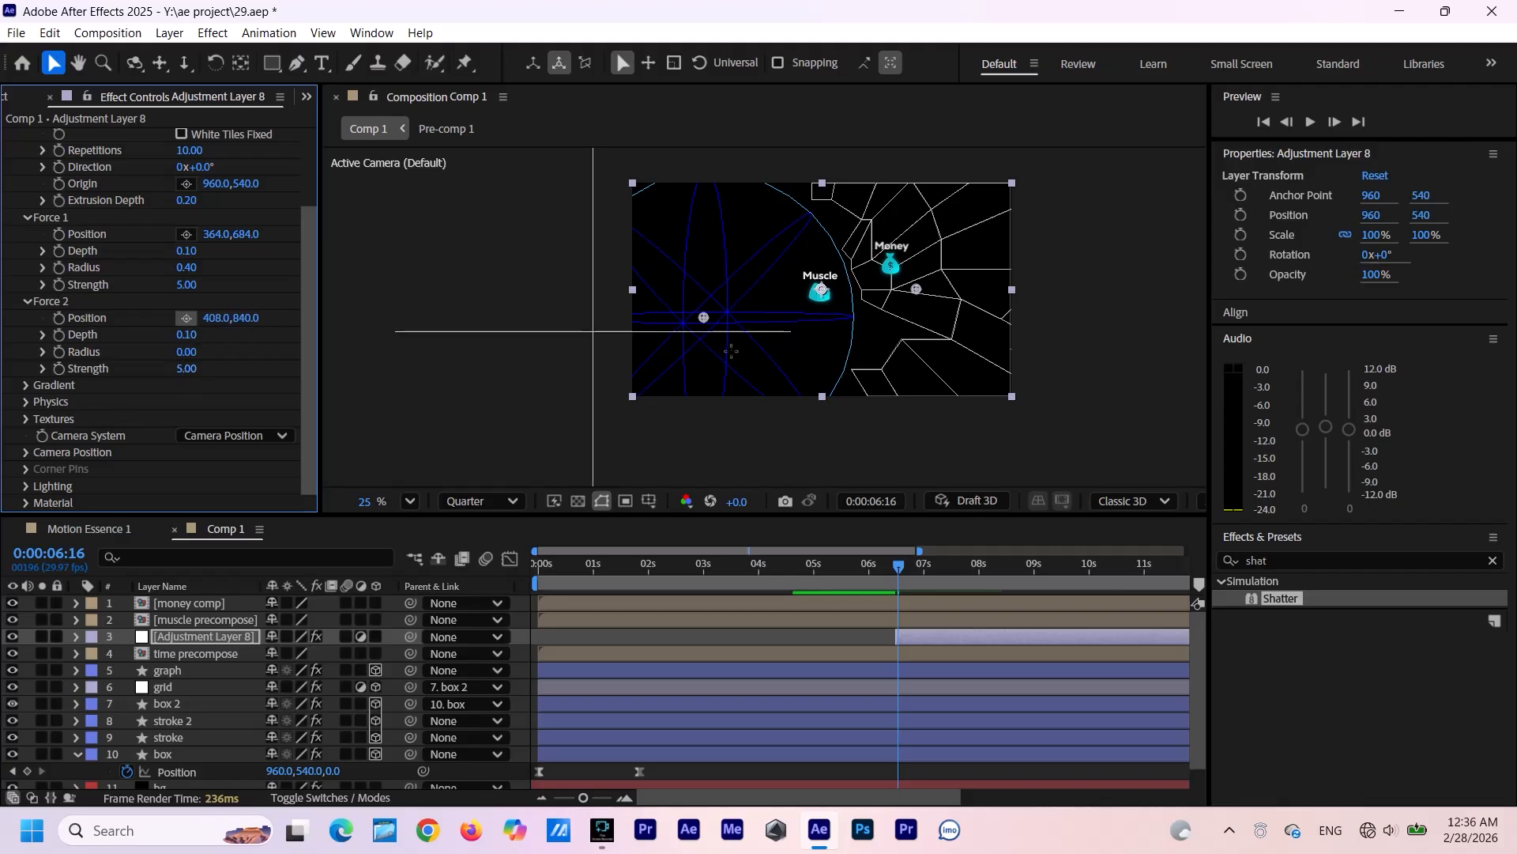
{"action": "left_click", "coordinate": [701, 380]}
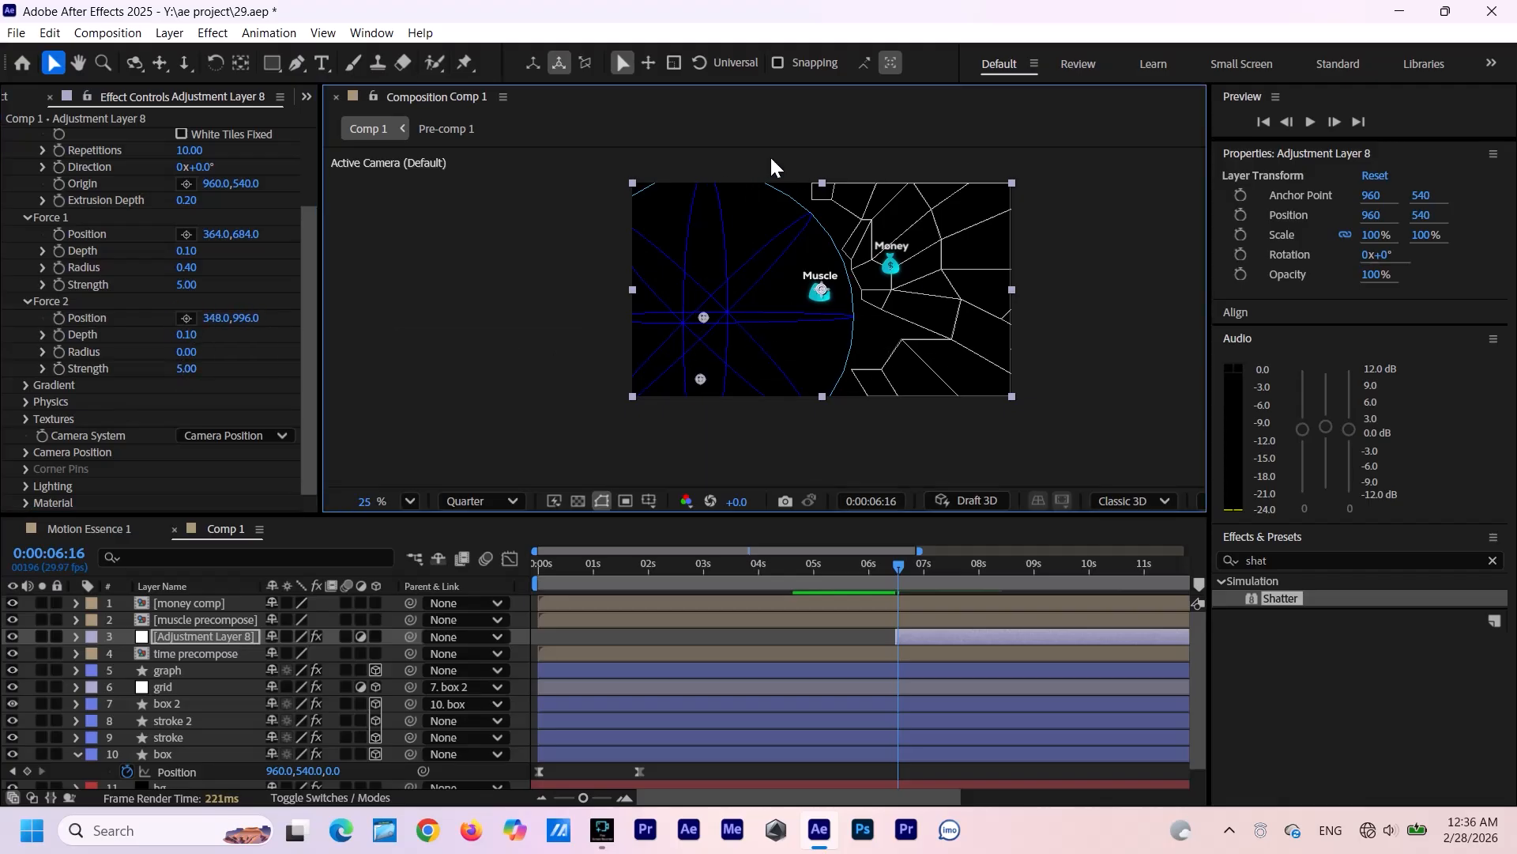
Pre-compose the adjustment layer together with time precompose as "time shatter", moving all attributes into the new composition.
{"action": "left_click", "coordinate": [197, 653]}
{"action": "left_click", "coordinate": [202, 637], "text": "ctrl"}
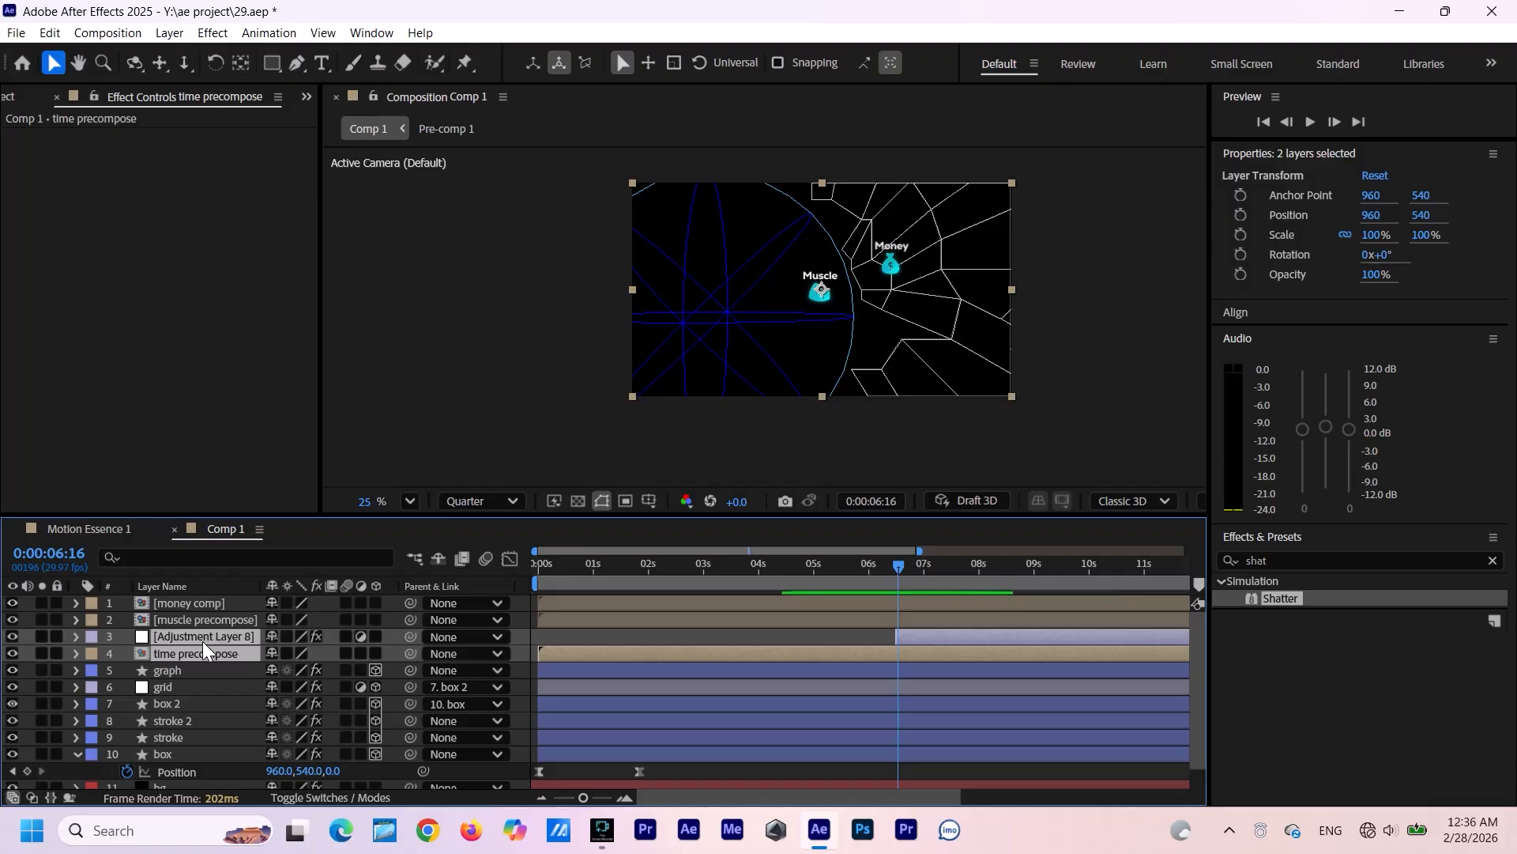
{"action": "right_click", "coordinate": [202, 642]}
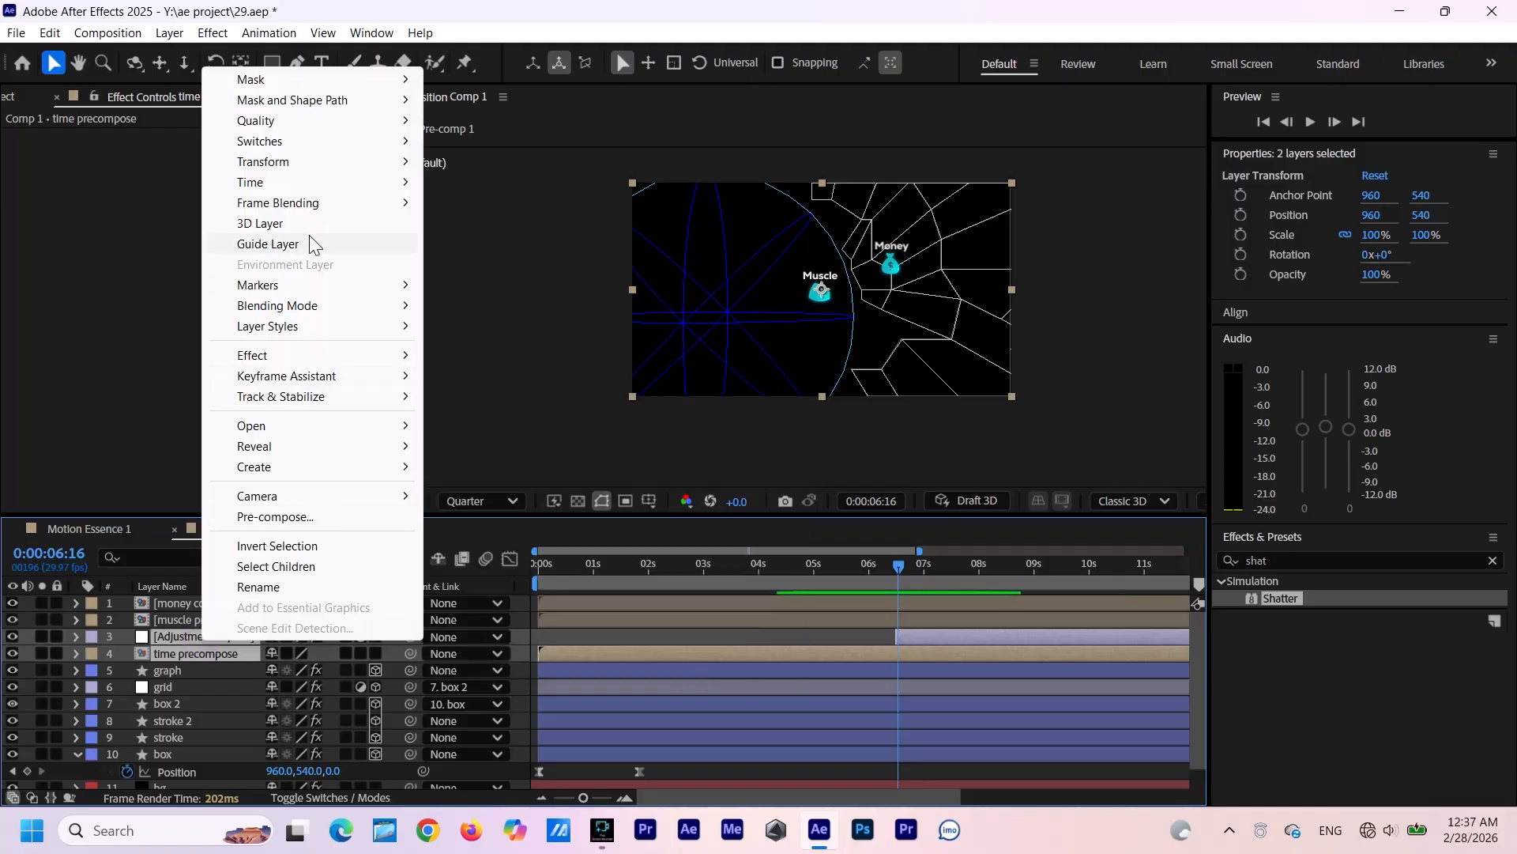
{"action": "left_click", "coordinate": [271, 516]}
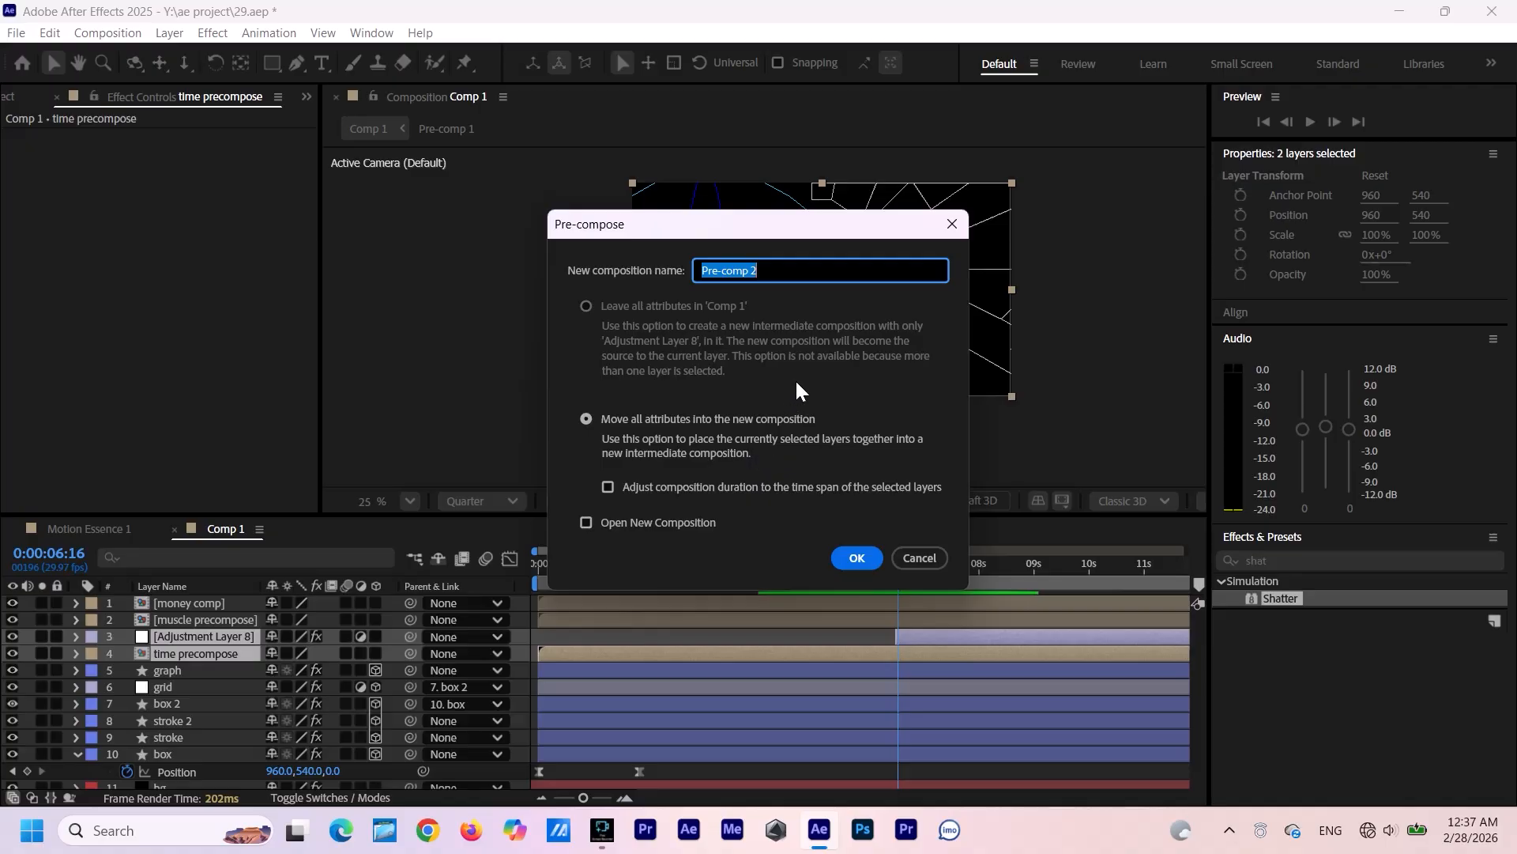
{"action": "type", "text": "shatter"}
{"action": "left_click", "coordinate": [856, 553]}
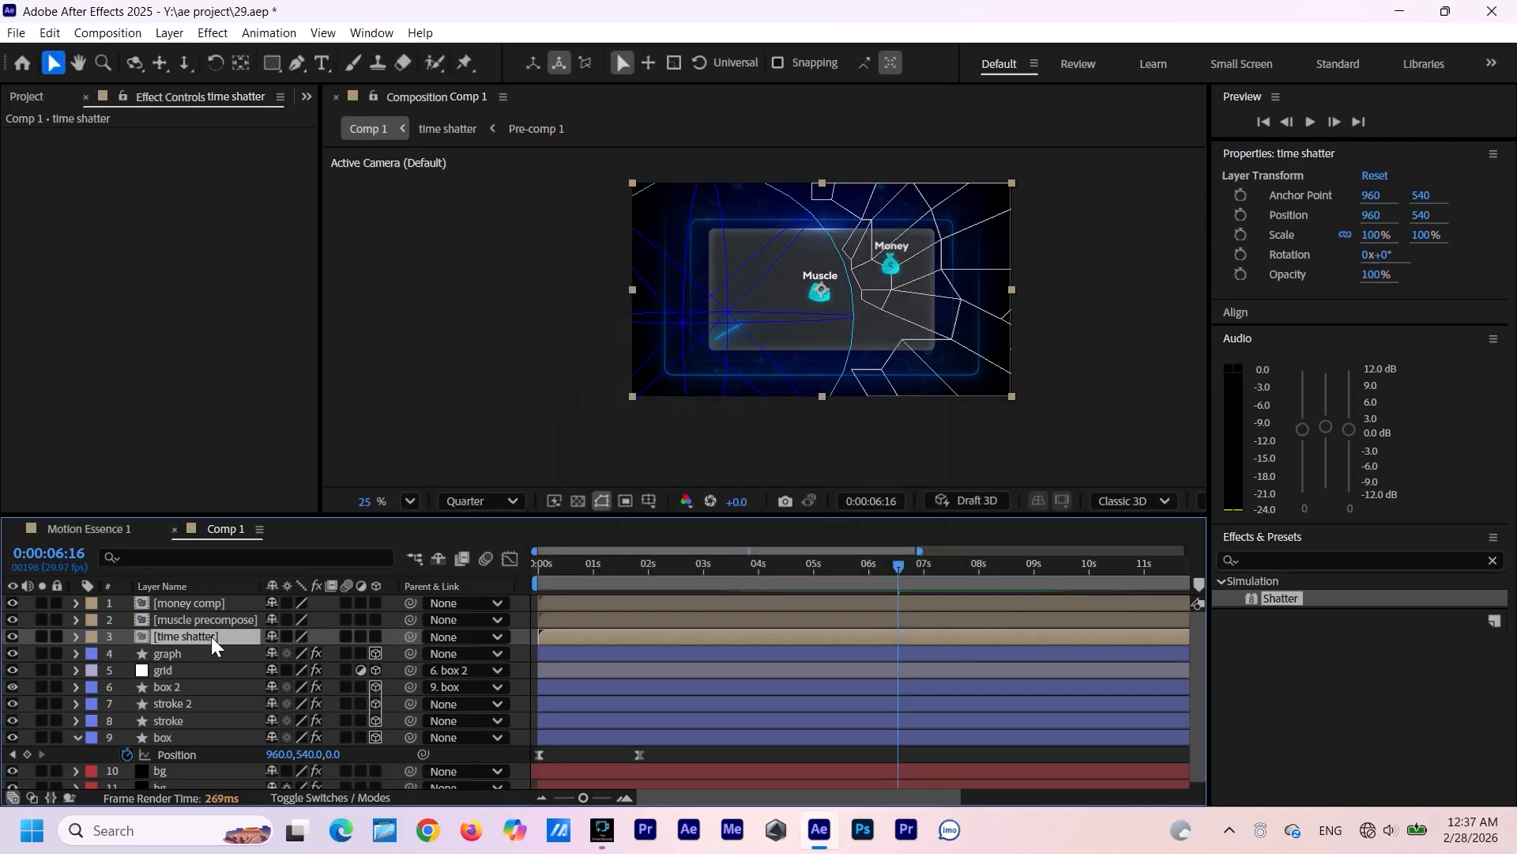
Open the time shatter composition and set its Shatter effect's View to Rendered.
{"action": "double_click", "coordinate": [199, 637]}
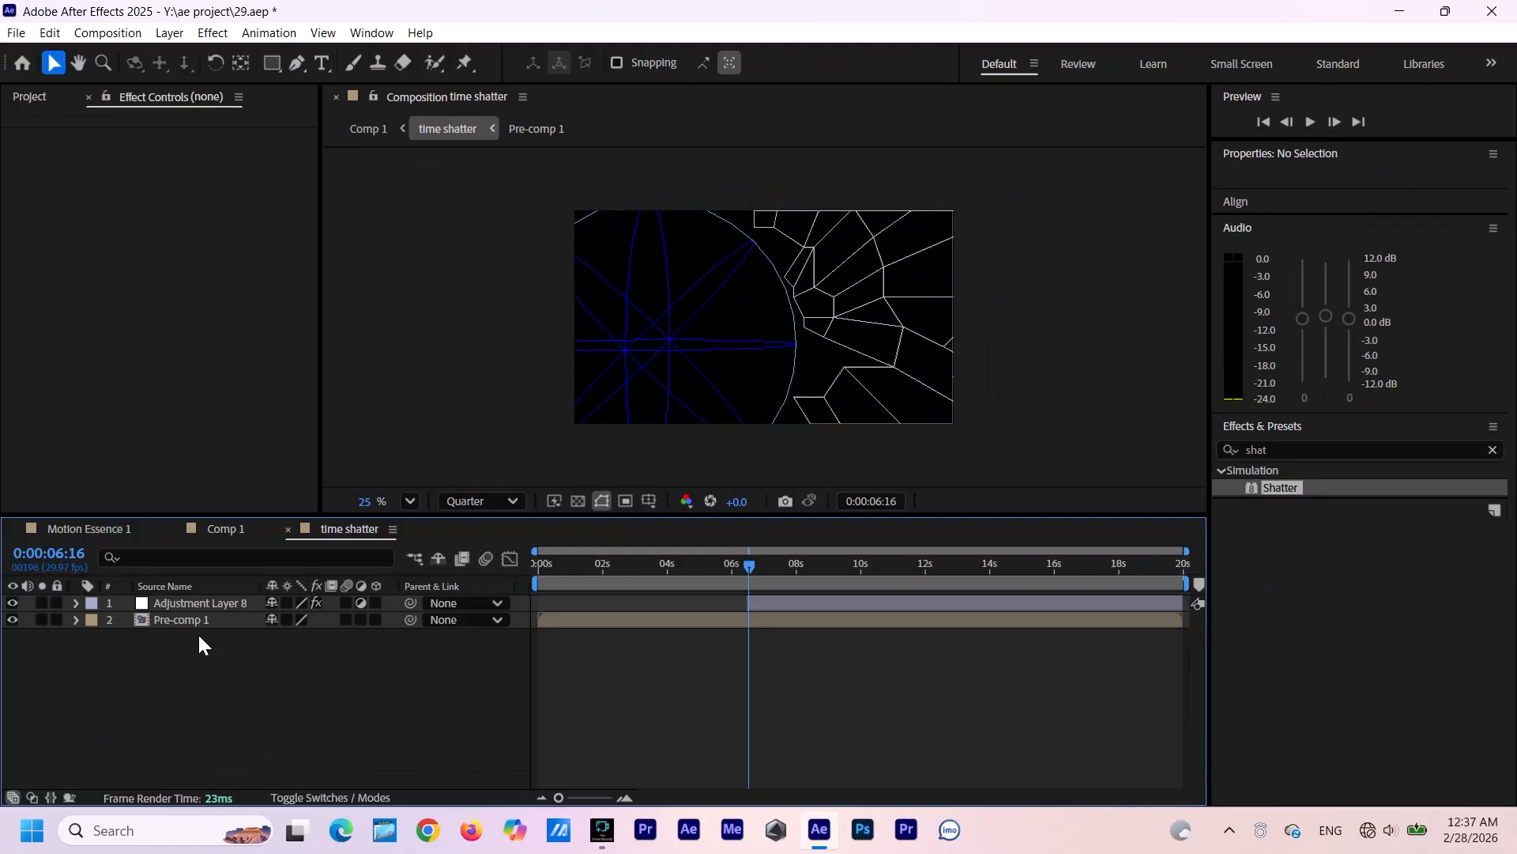
{"action": "left_click", "coordinate": [258, 153]}
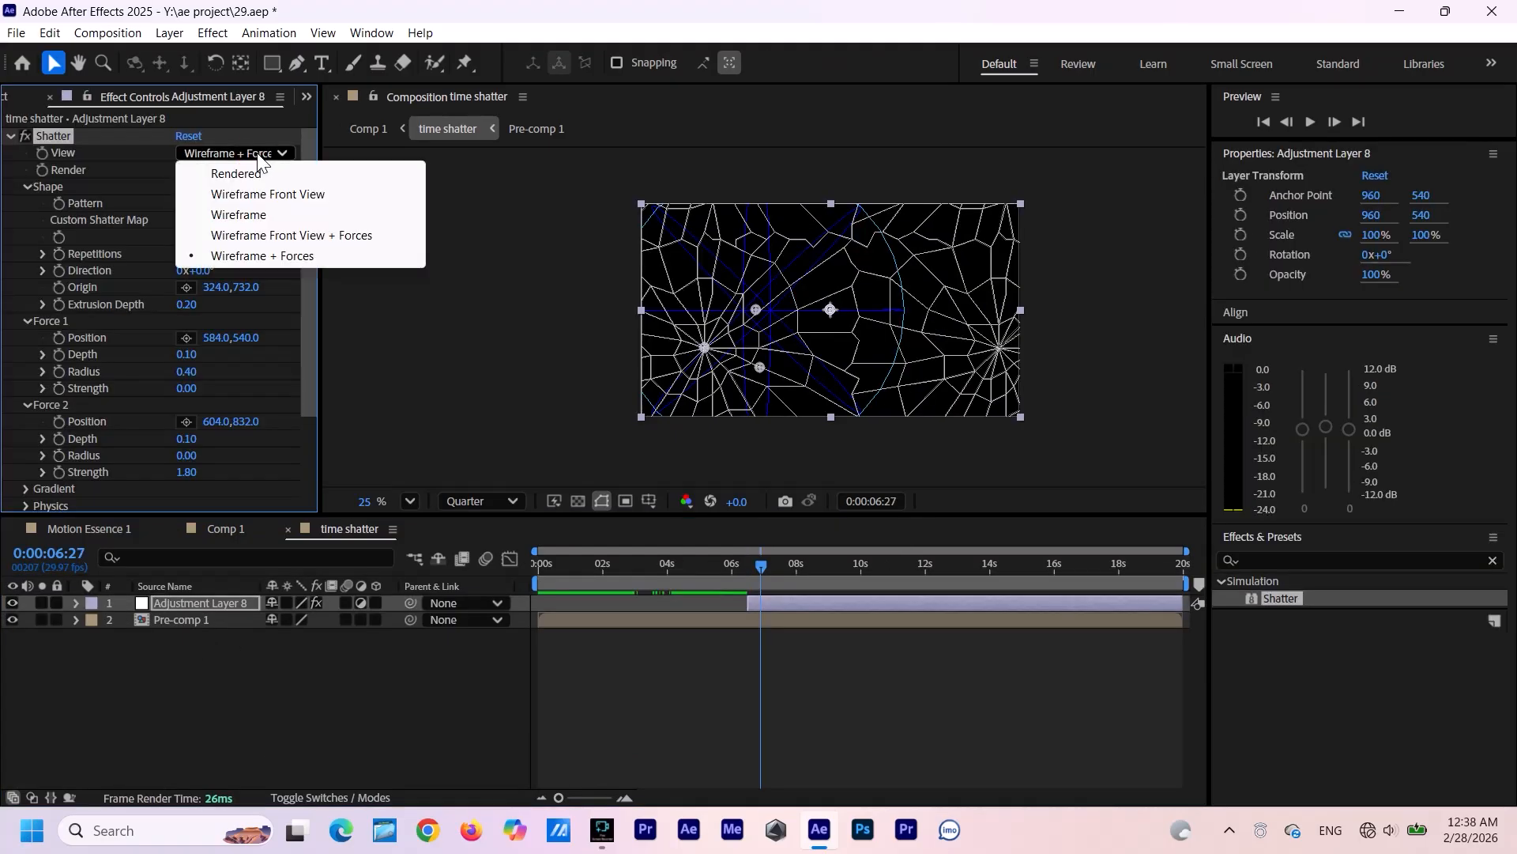
{"action": "left_click", "coordinate": [258, 172]}
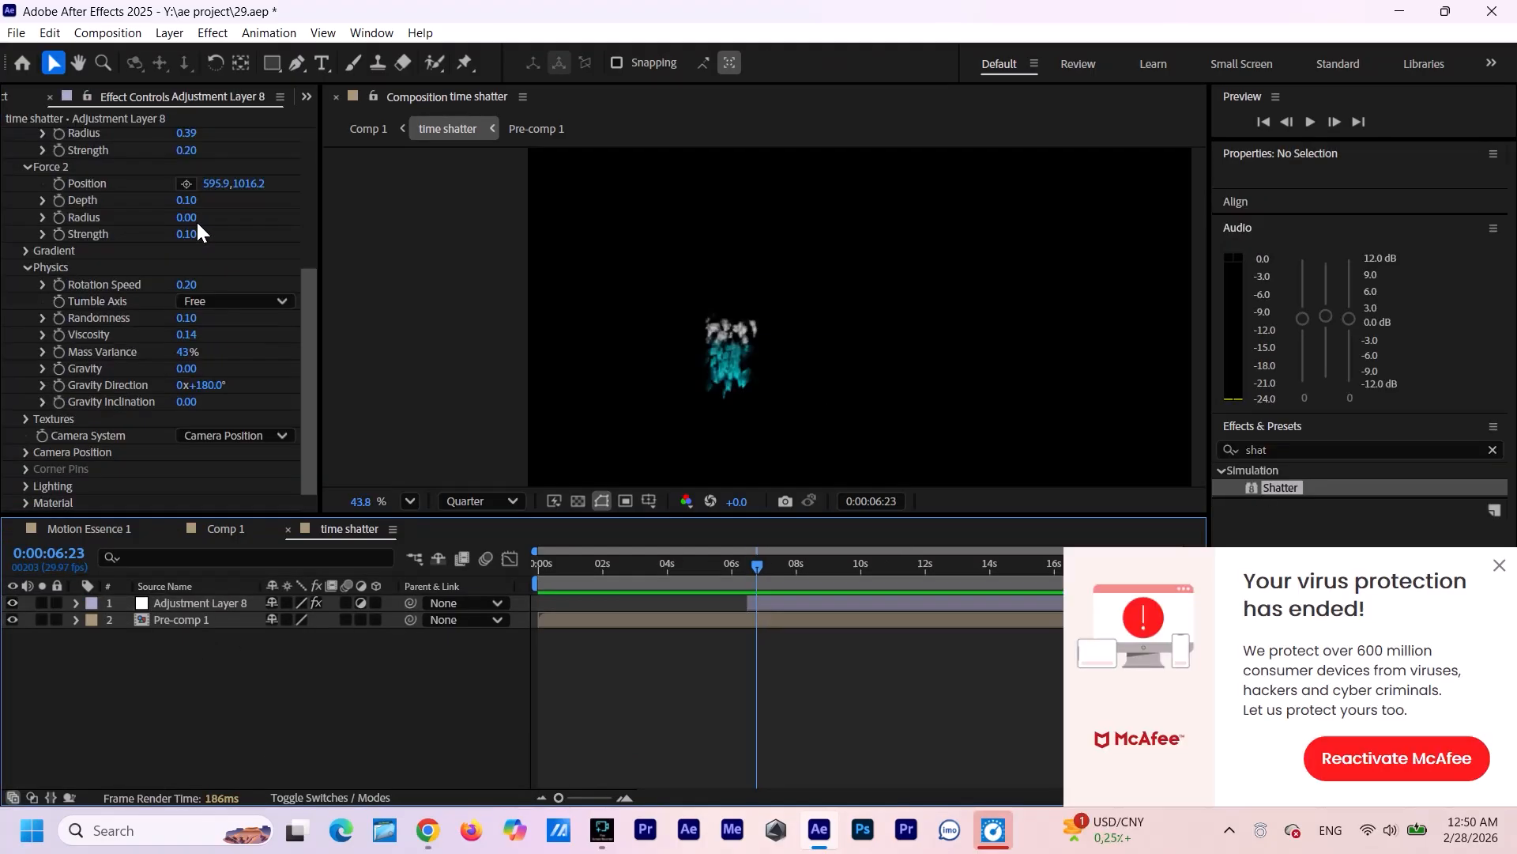
Set Shatter's Repetitions to 50, and set Force 1's Radius to 1.16 and Strength to 0.10.
{"action": "scroll", "coordinate": [116, 215], "scroll_direction": "up", "scroll_amount": 5}
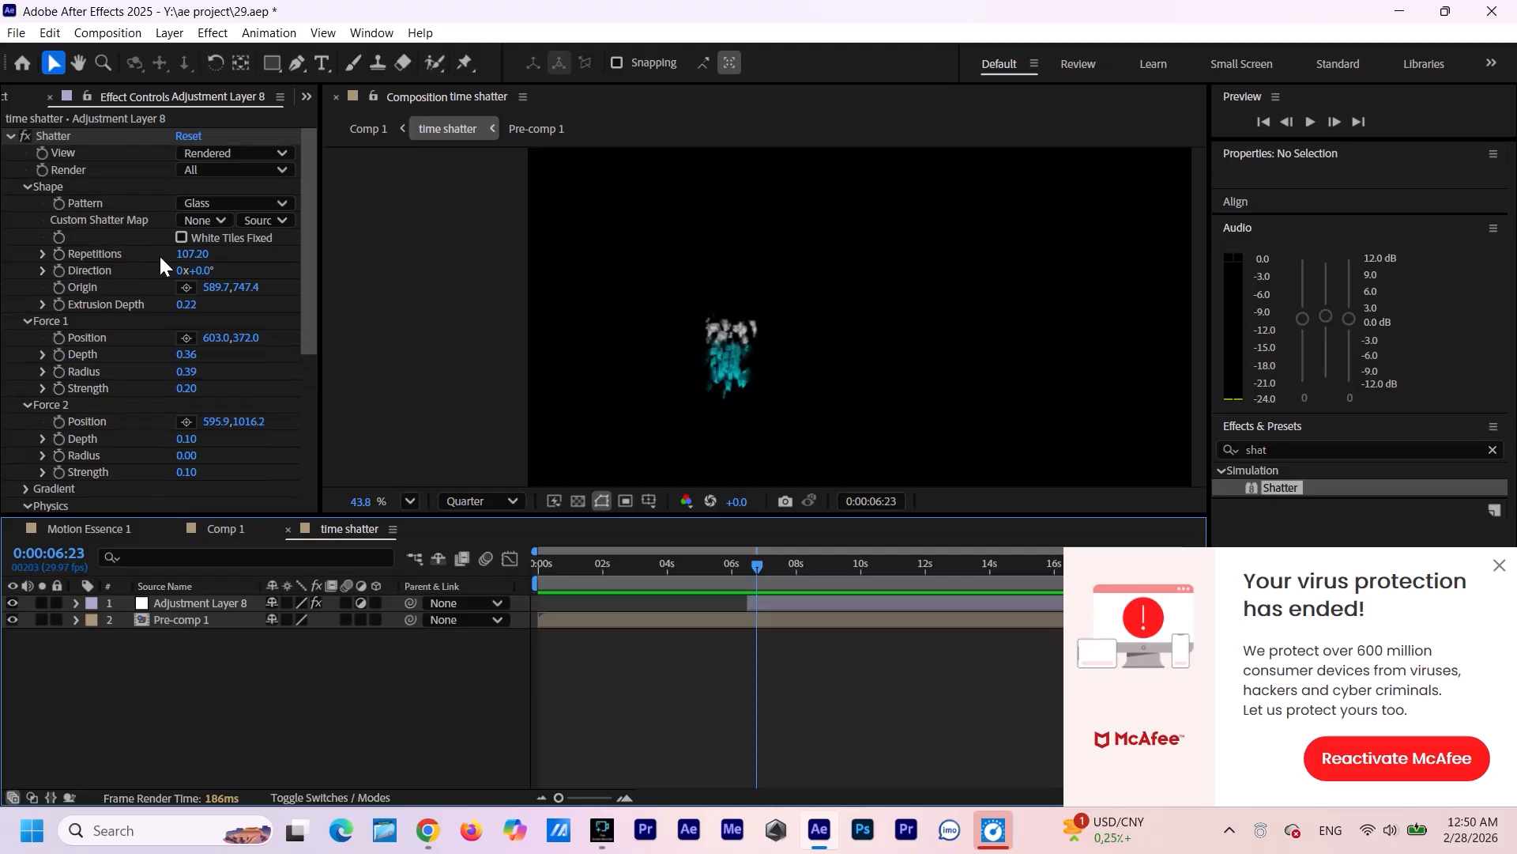
{"action": "left_click", "coordinate": [190, 253]}
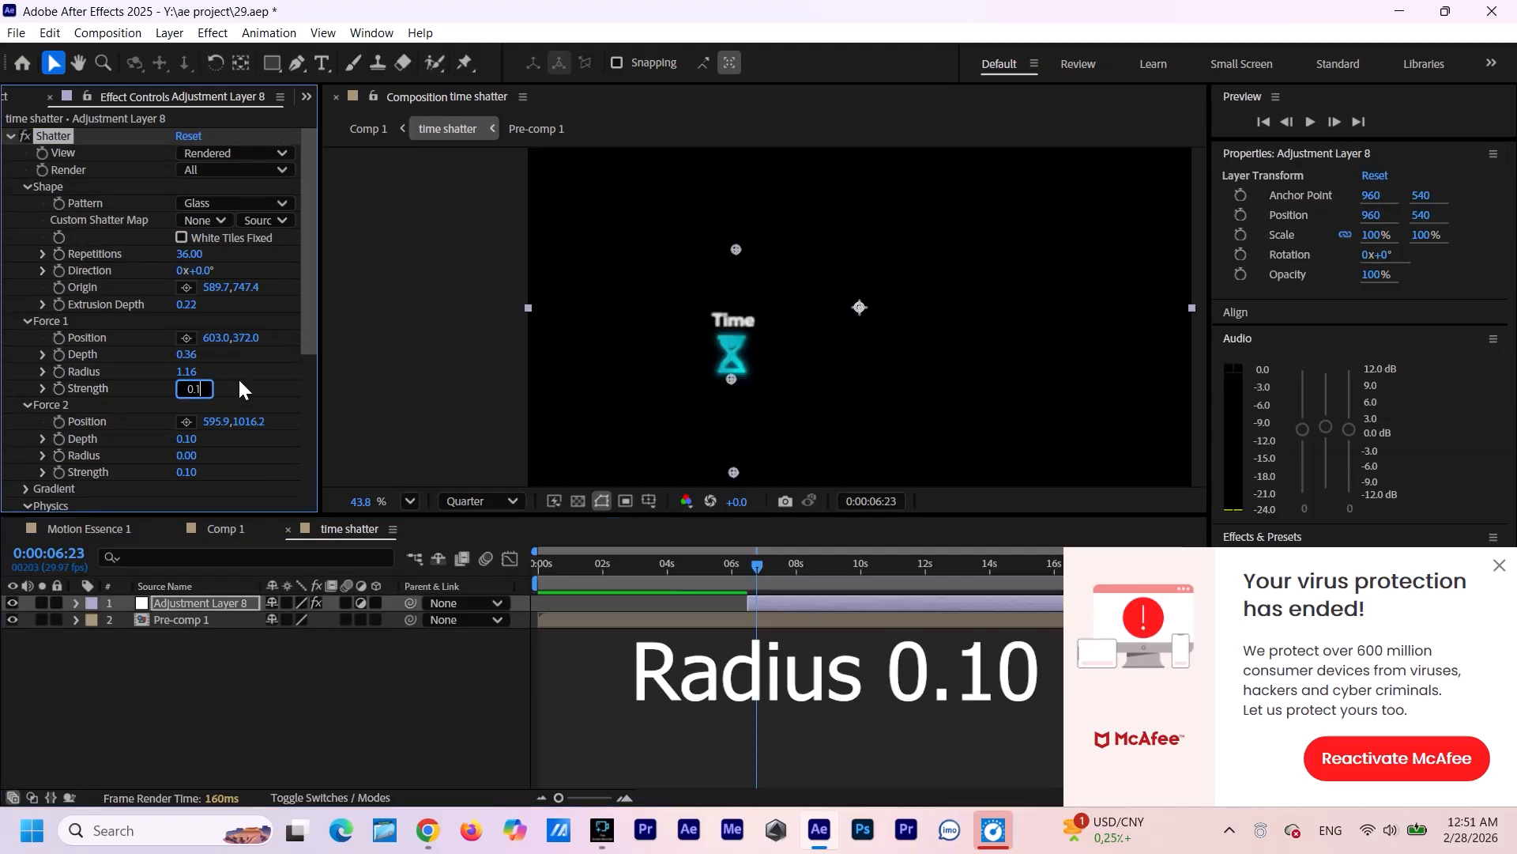
{"action": "left_click", "coordinate": [239, 381]}
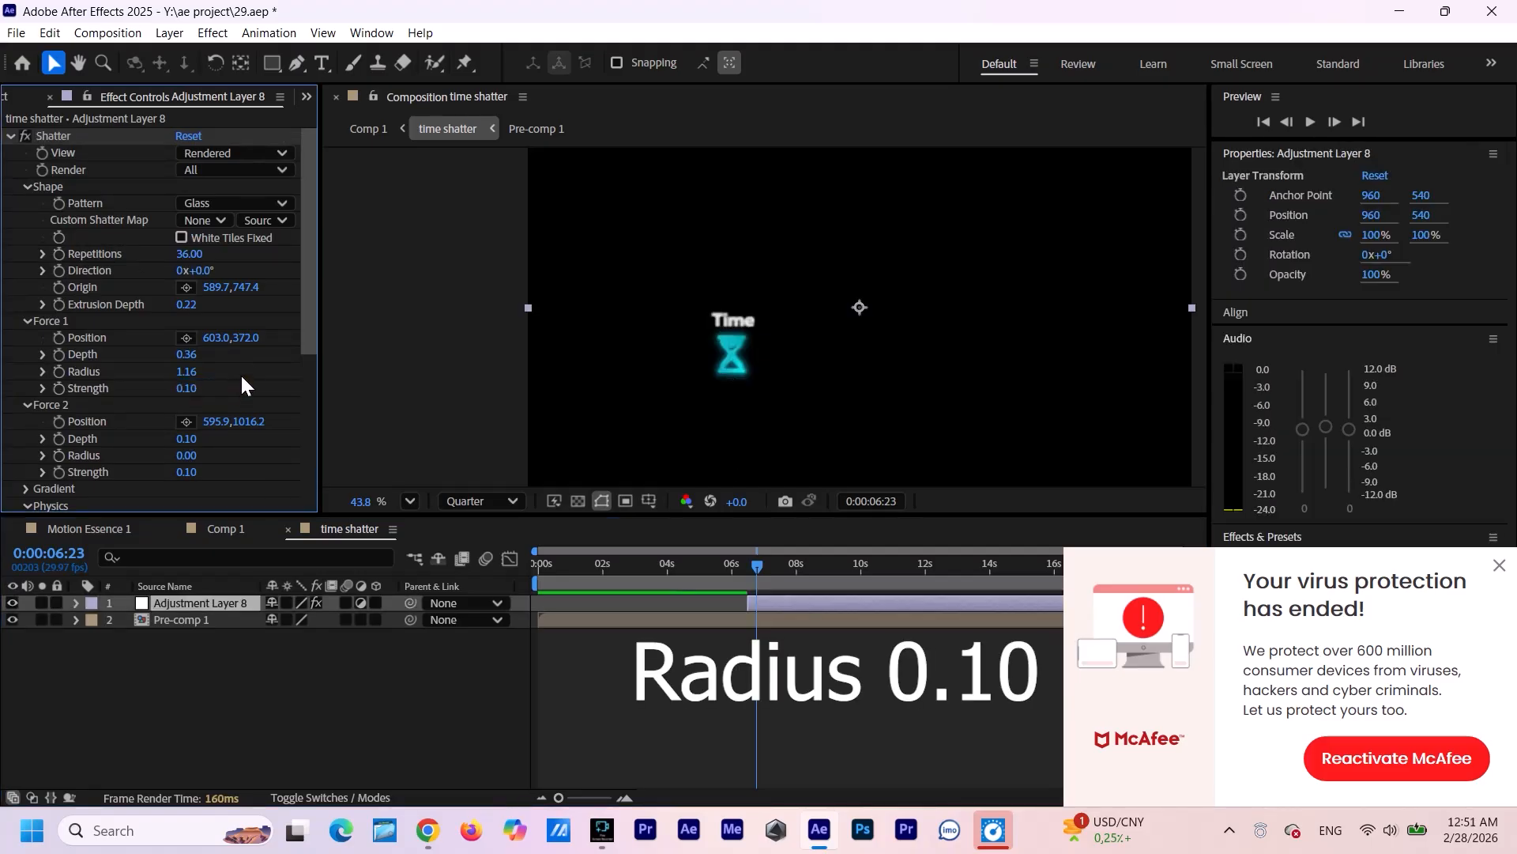
{"action": "left_click", "coordinate": [244, 259]}
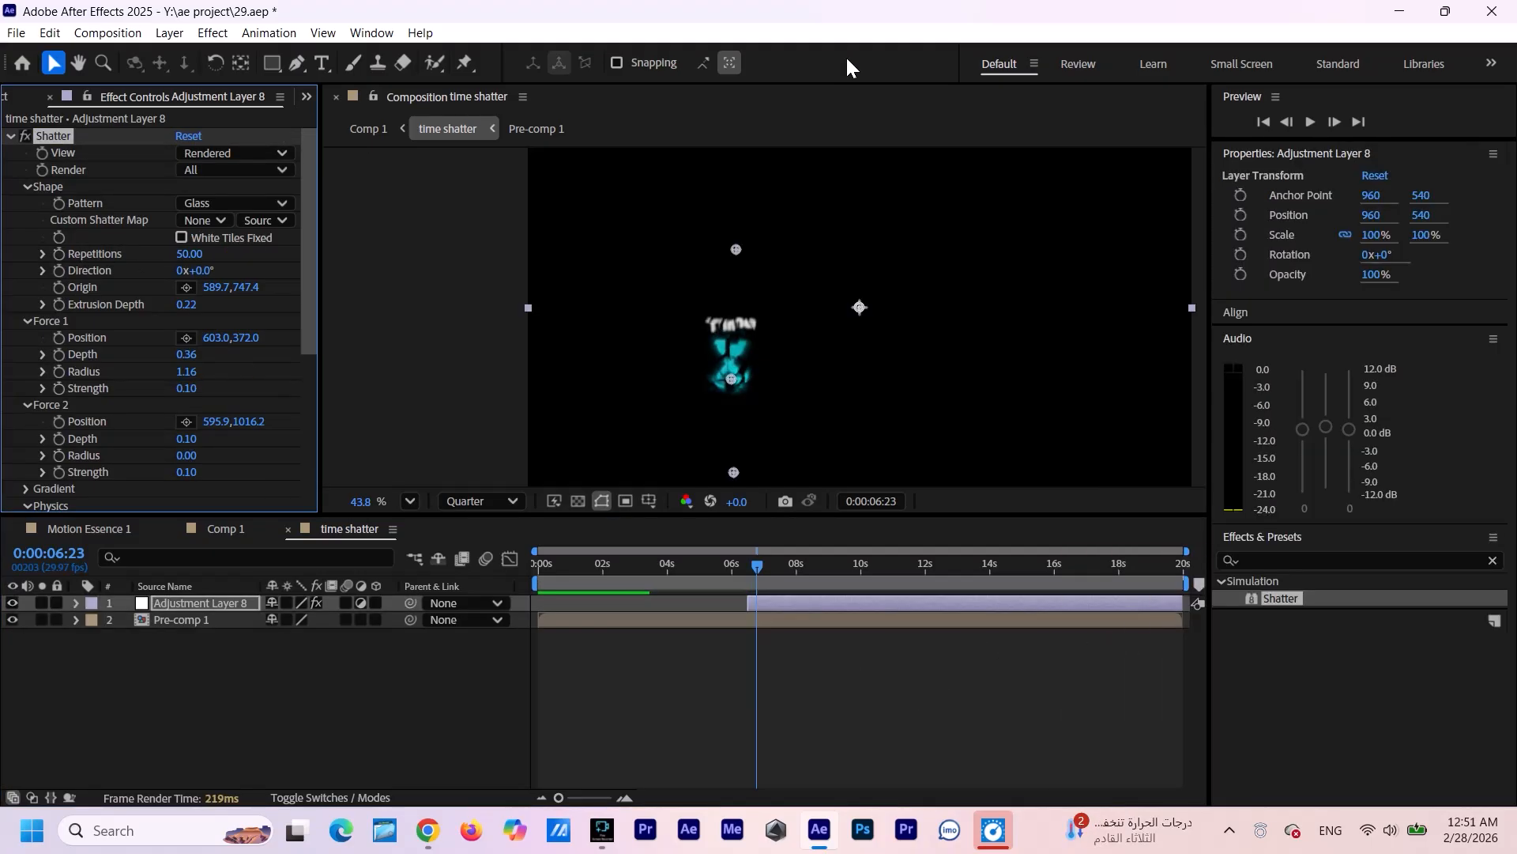
Set the Radius of Shatter's Force 2 to 0.10.
{"action": "left_click", "coordinate": [194, 455]}
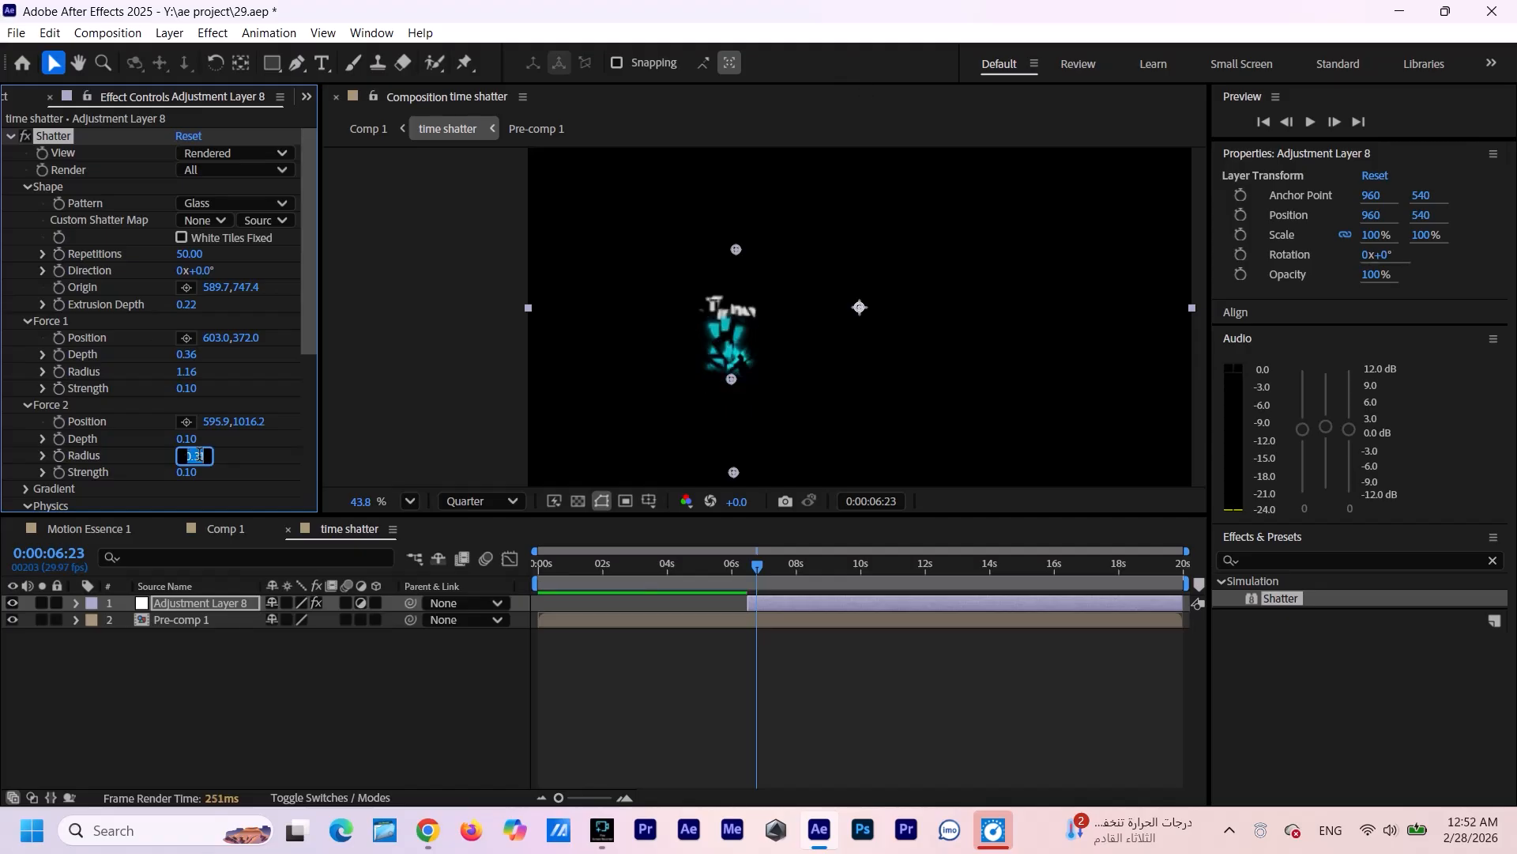
{"action": "type", "text": "0.1"}
{"action": "left_click", "coordinate": [249, 471]}
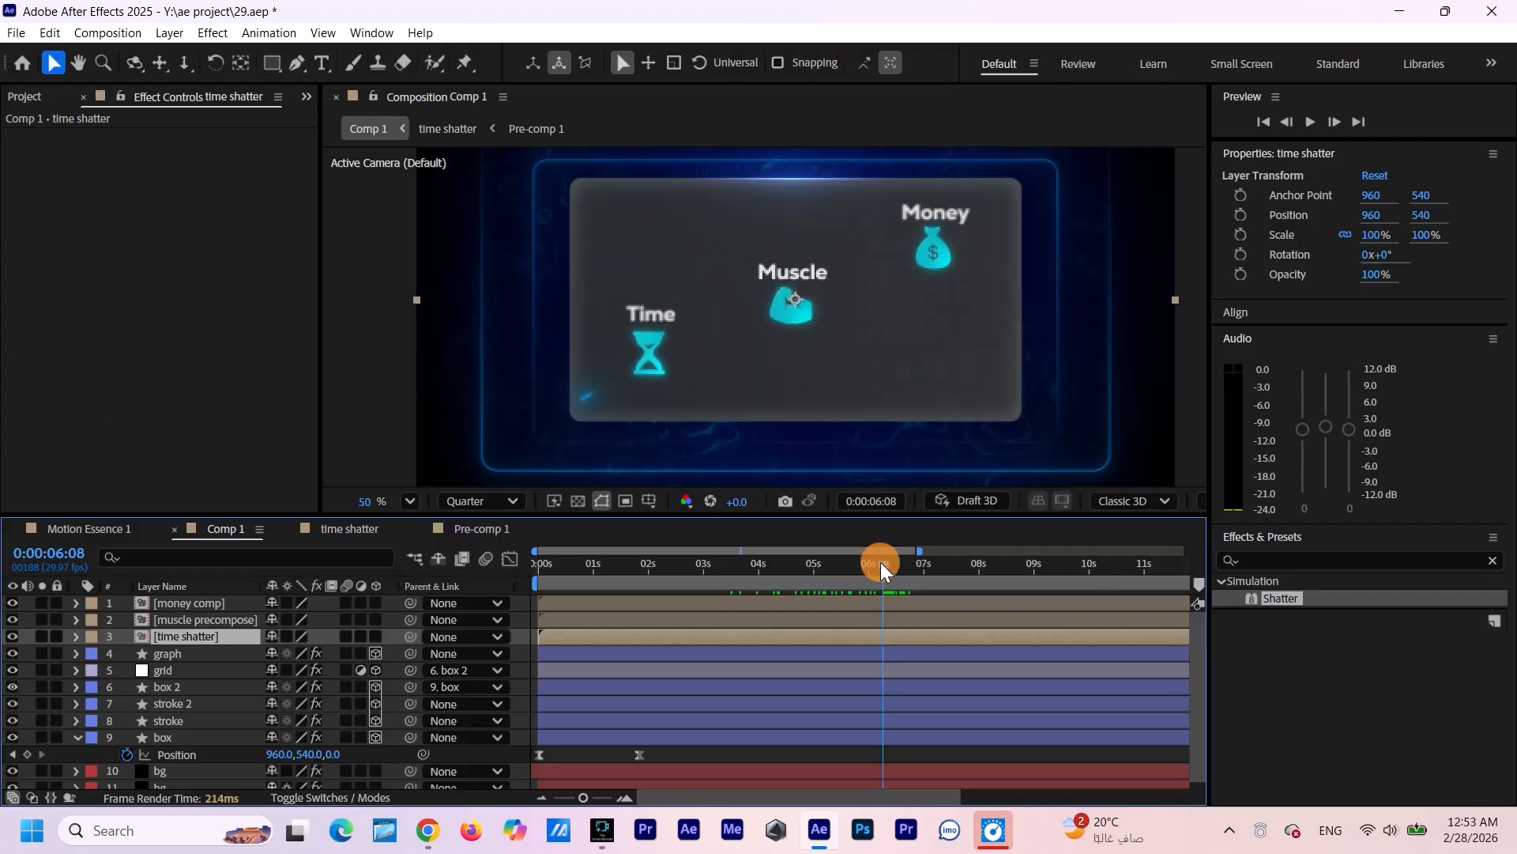
Shift the Shatter adjustment layer in time shatter so it starts at 0:00:06:18, when the graph line reaches the Time icon.
{"action": "left_click_drag", "start_coordinate": [880, 562], "coordinate": [899, 566]}
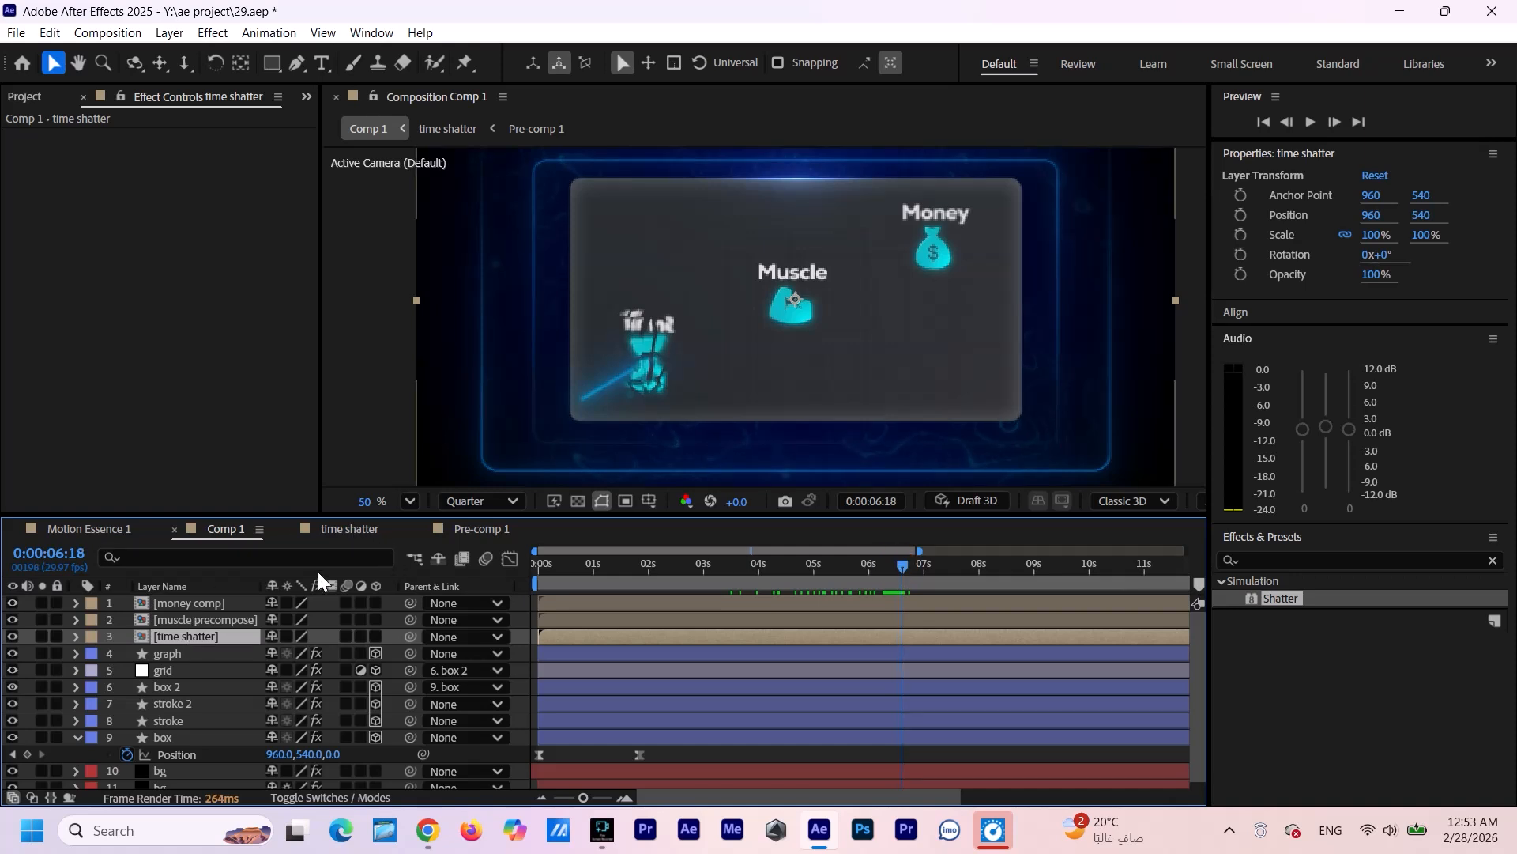
{"action": "left_click", "coordinate": [366, 530]}
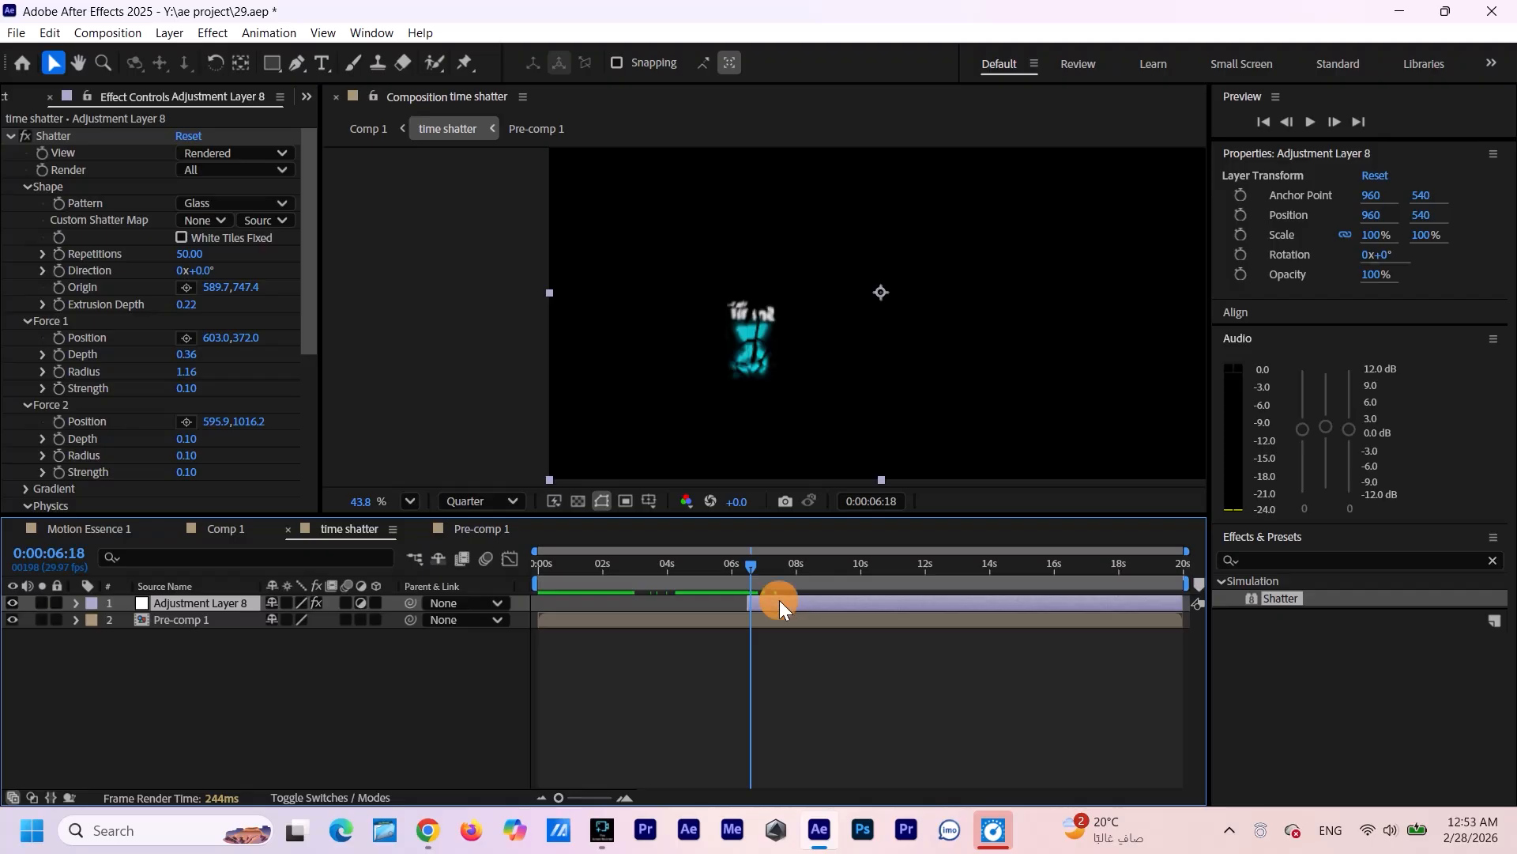
{"action": "left_click_drag", "start_coordinate": [781, 600], "coordinate": [784, 601]}
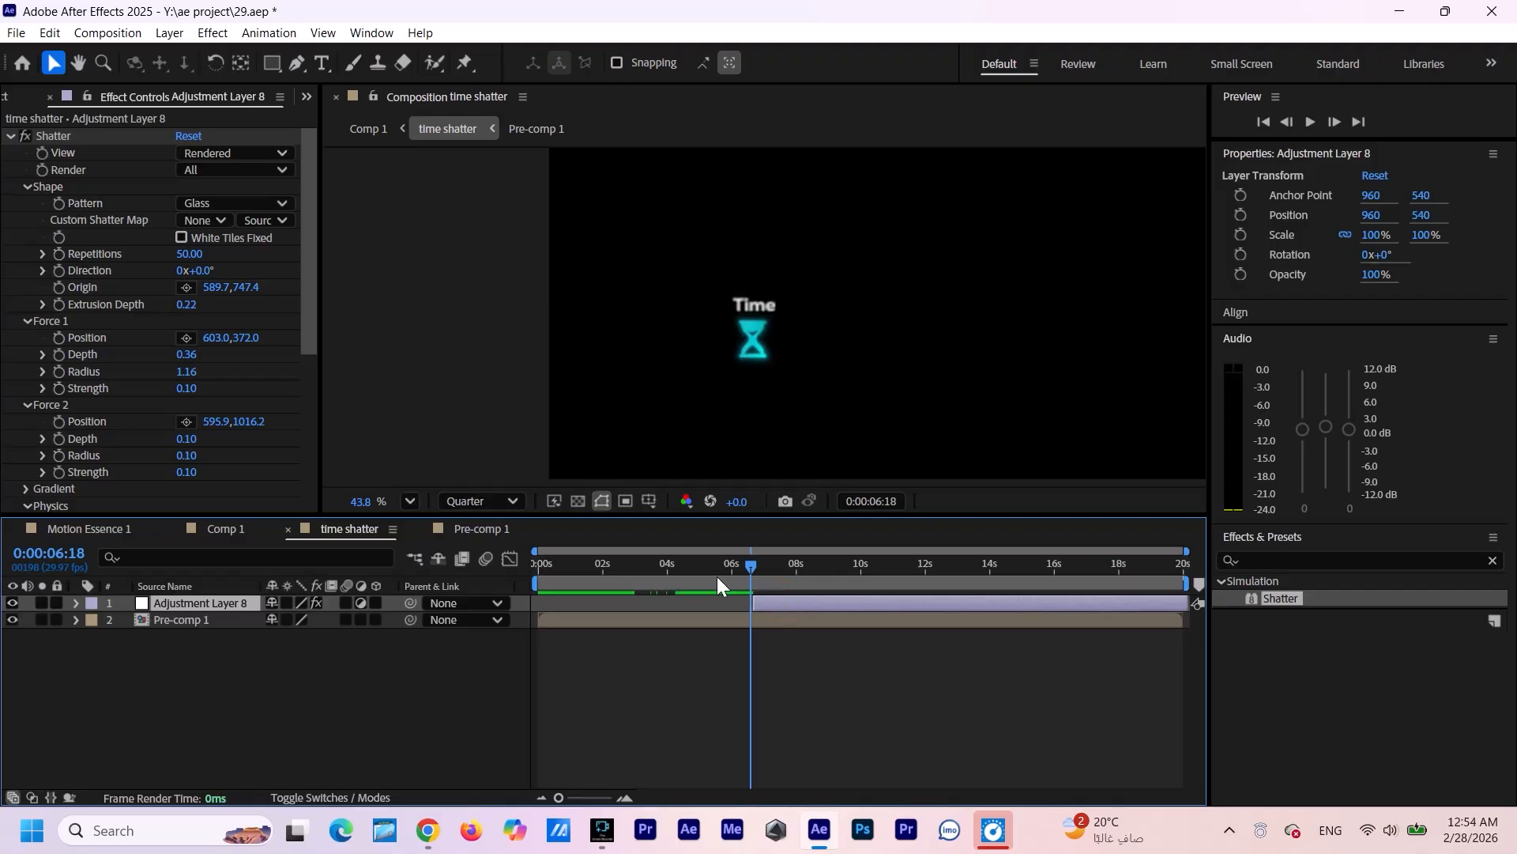
Preview Comp 1 from around 0:00:05:19 to check the Time shatter's timing against the graph line.
{"action": "left_click", "coordinate": [240, 529]}
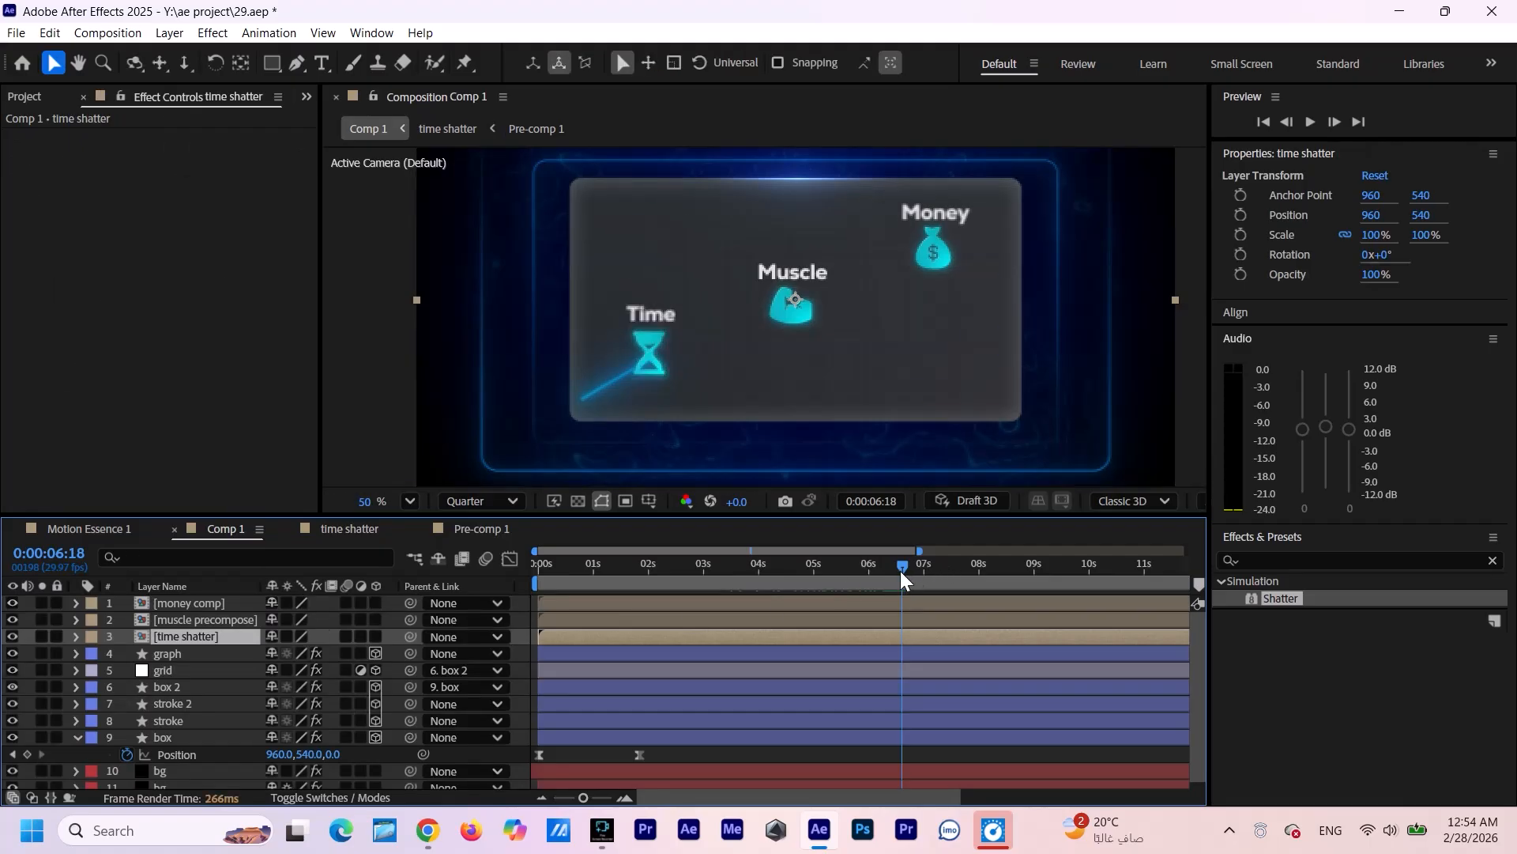
{"action": "left_click_drag", "start_coordinate": [901, 568], "coordinate": [847, 571]}
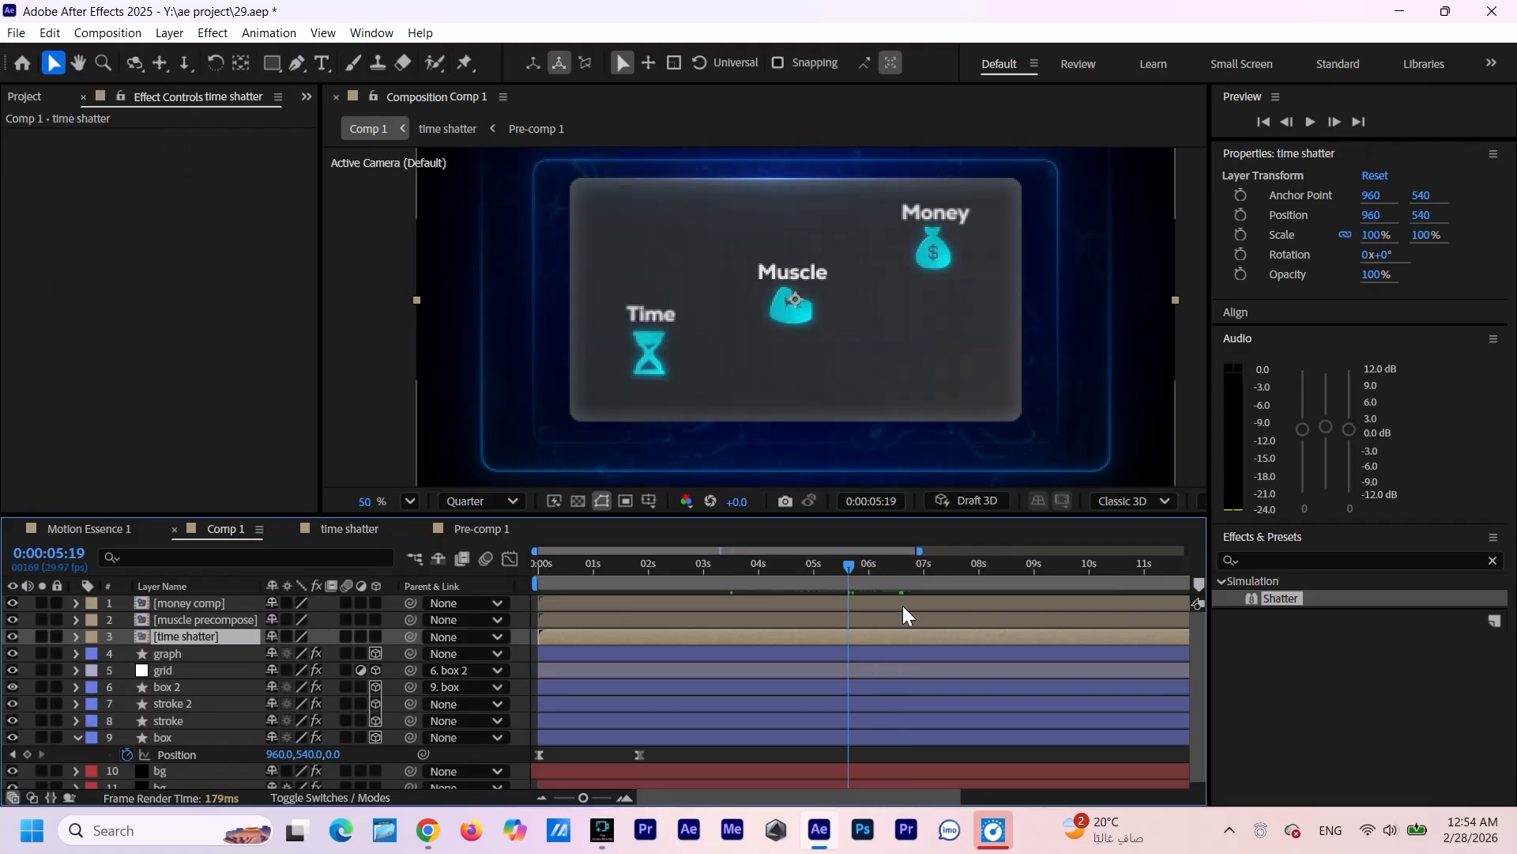
{"action": "key", "text": "space"}
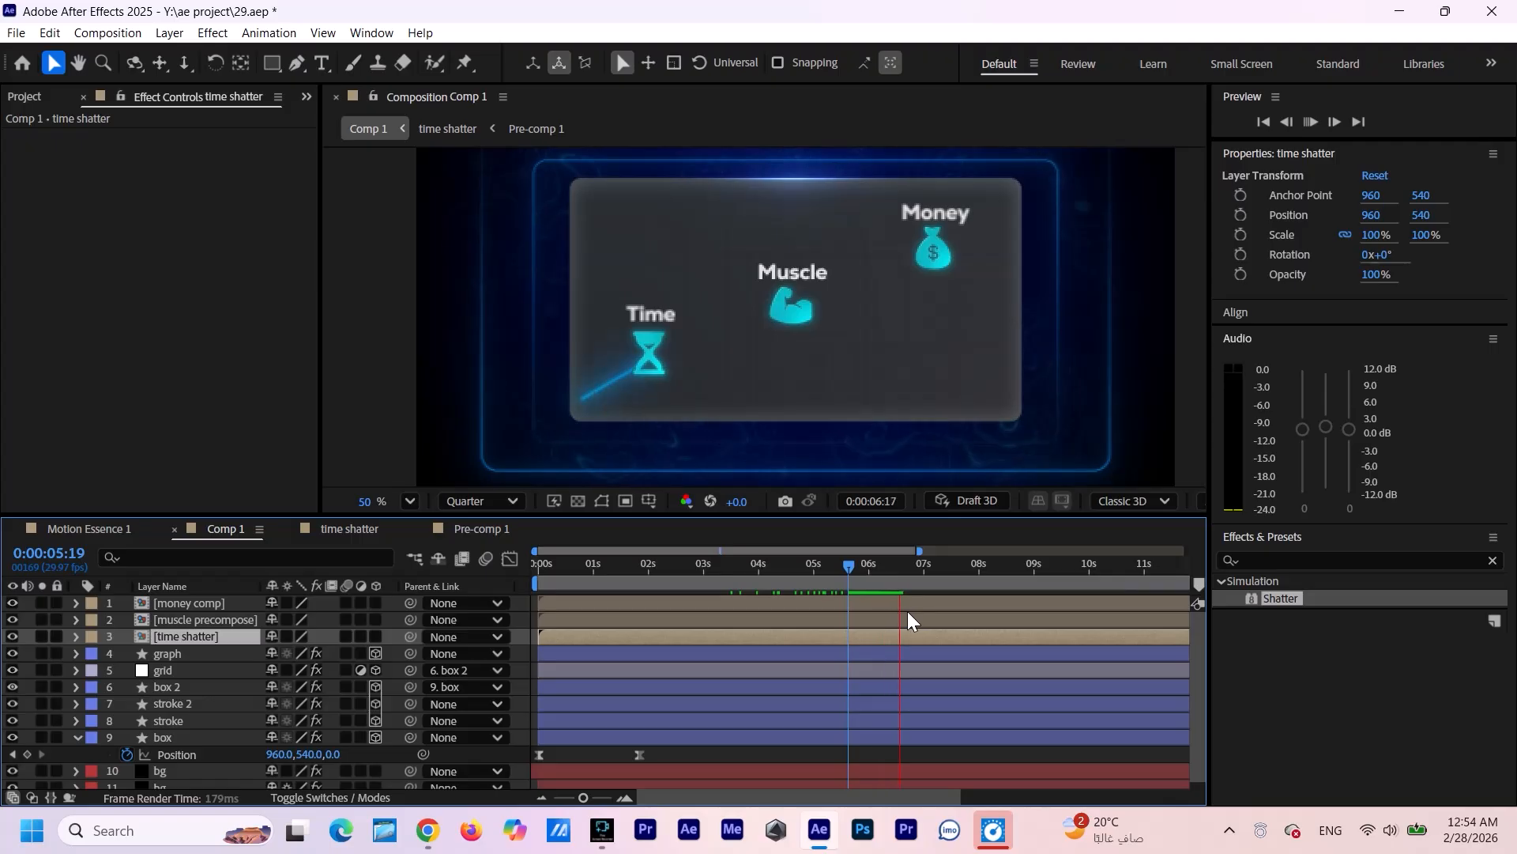
{"action": "key", "text": "space"}
{"action": "left_click", "coordinate": [907, 562]}
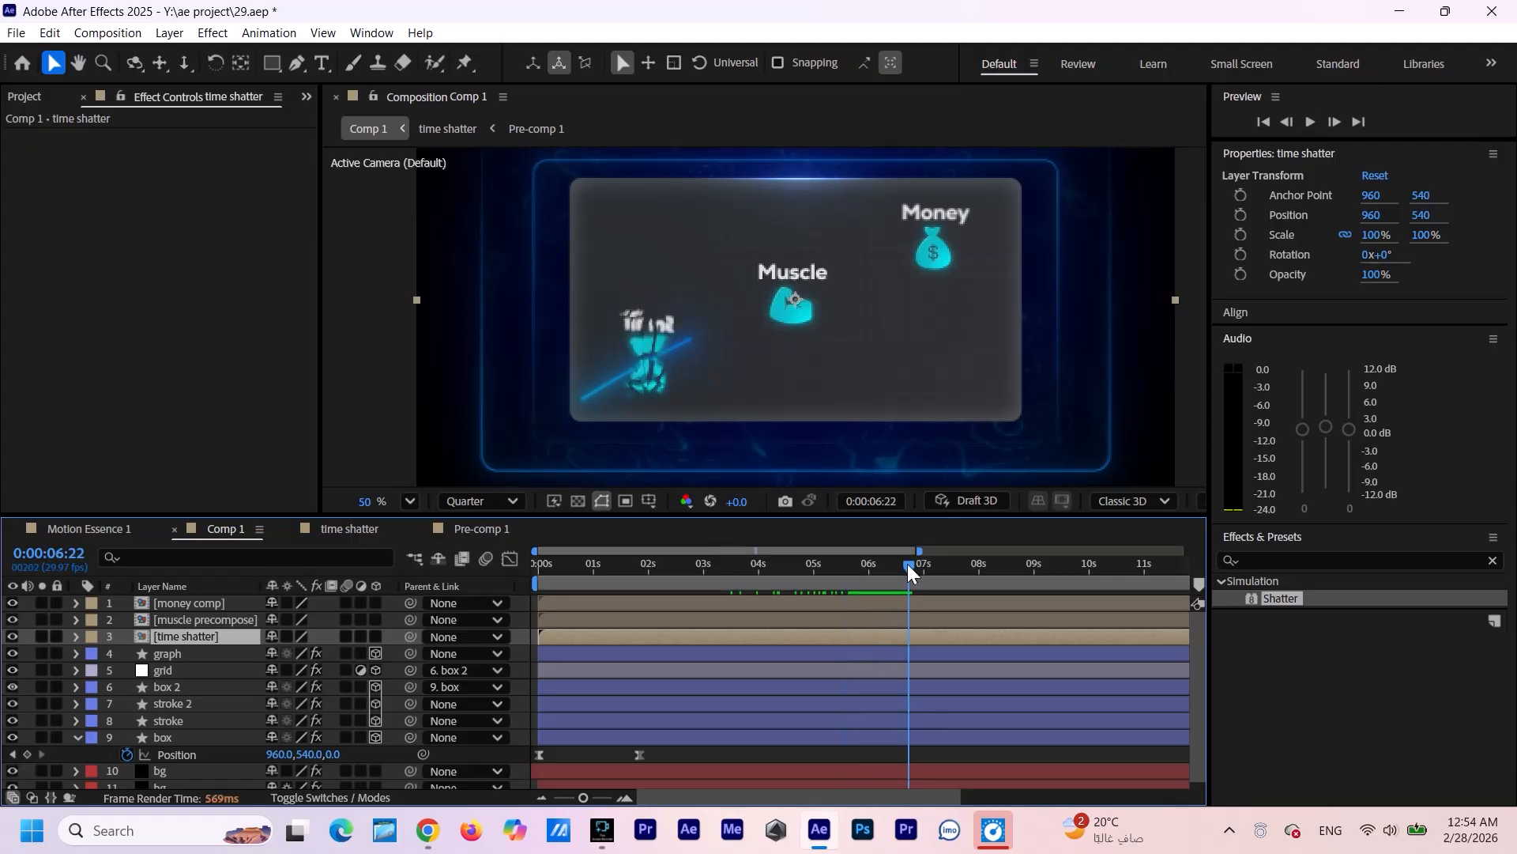
{"action": "left_click_drag", "start_coordinate": [907, 563], "coordinate": [872, 607]}
{"action": "key", "text": "space"}
{"action": "key", "text": "space"}
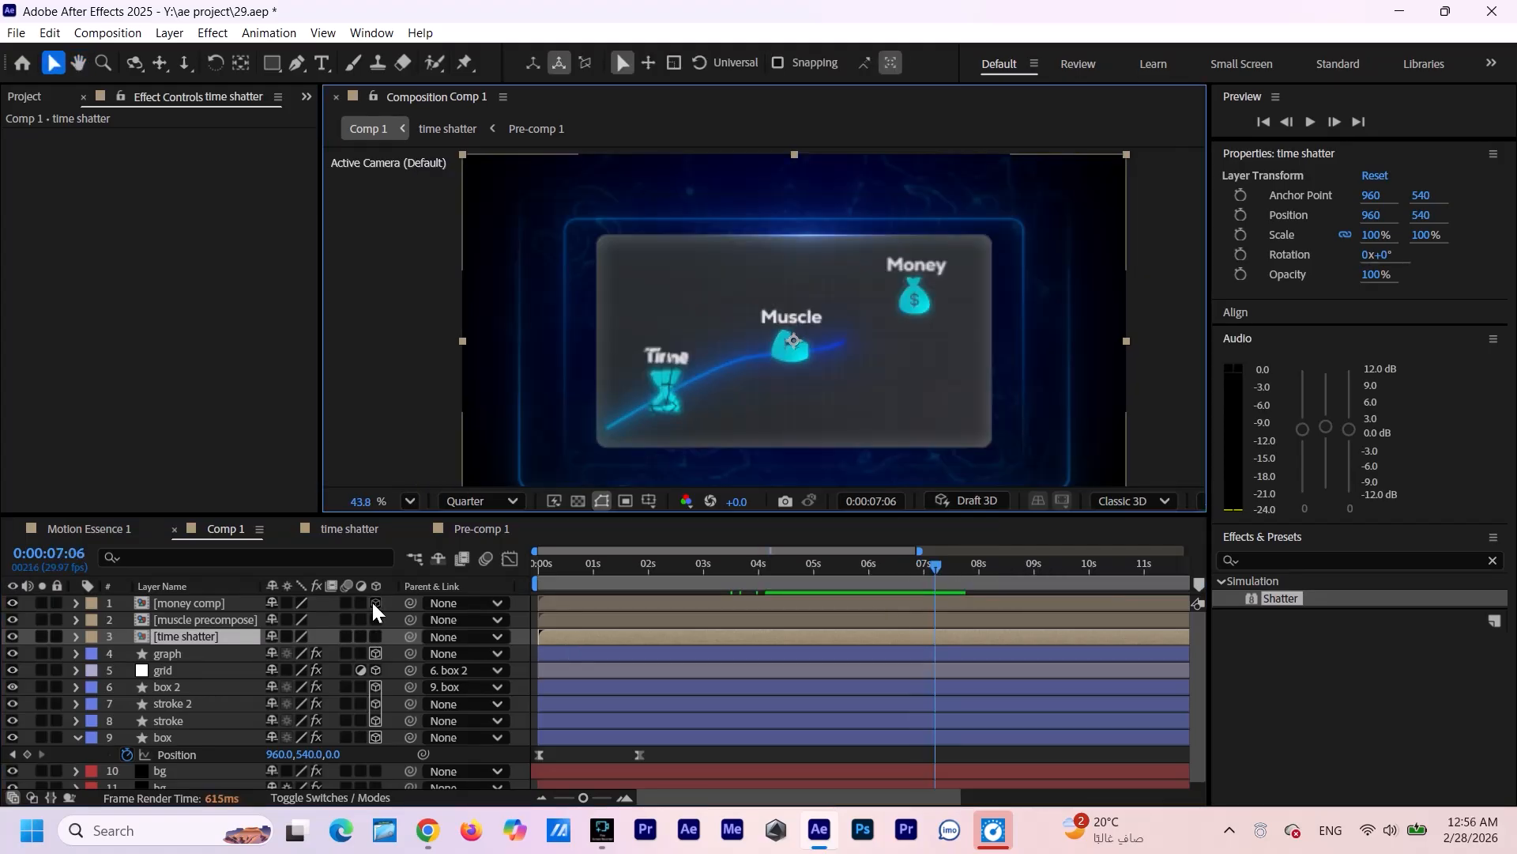
Make the money comp, muscle precompose and time shatter layers 3D in Comp 1.
{"action": "left_click", "coordinate": [374, 602]}
{"action": "left_click_drag", "start_coordinate": [375, 600], "coordinate": [370, 635]}
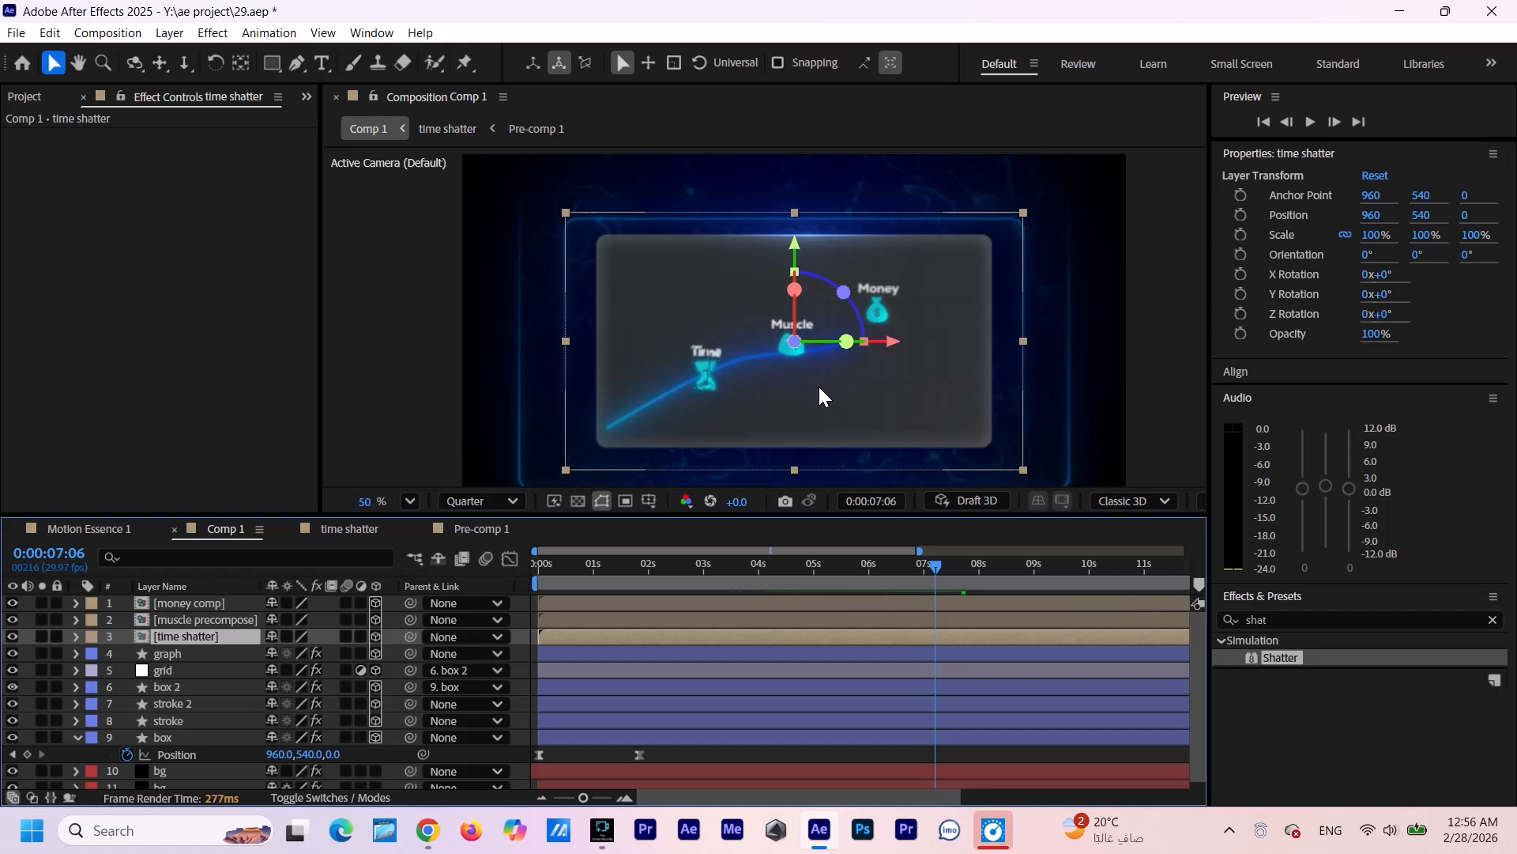
{"action": "scroll", "coordinate": [818, 388], "scroll_direction": "up", "scroll_amount": 2}
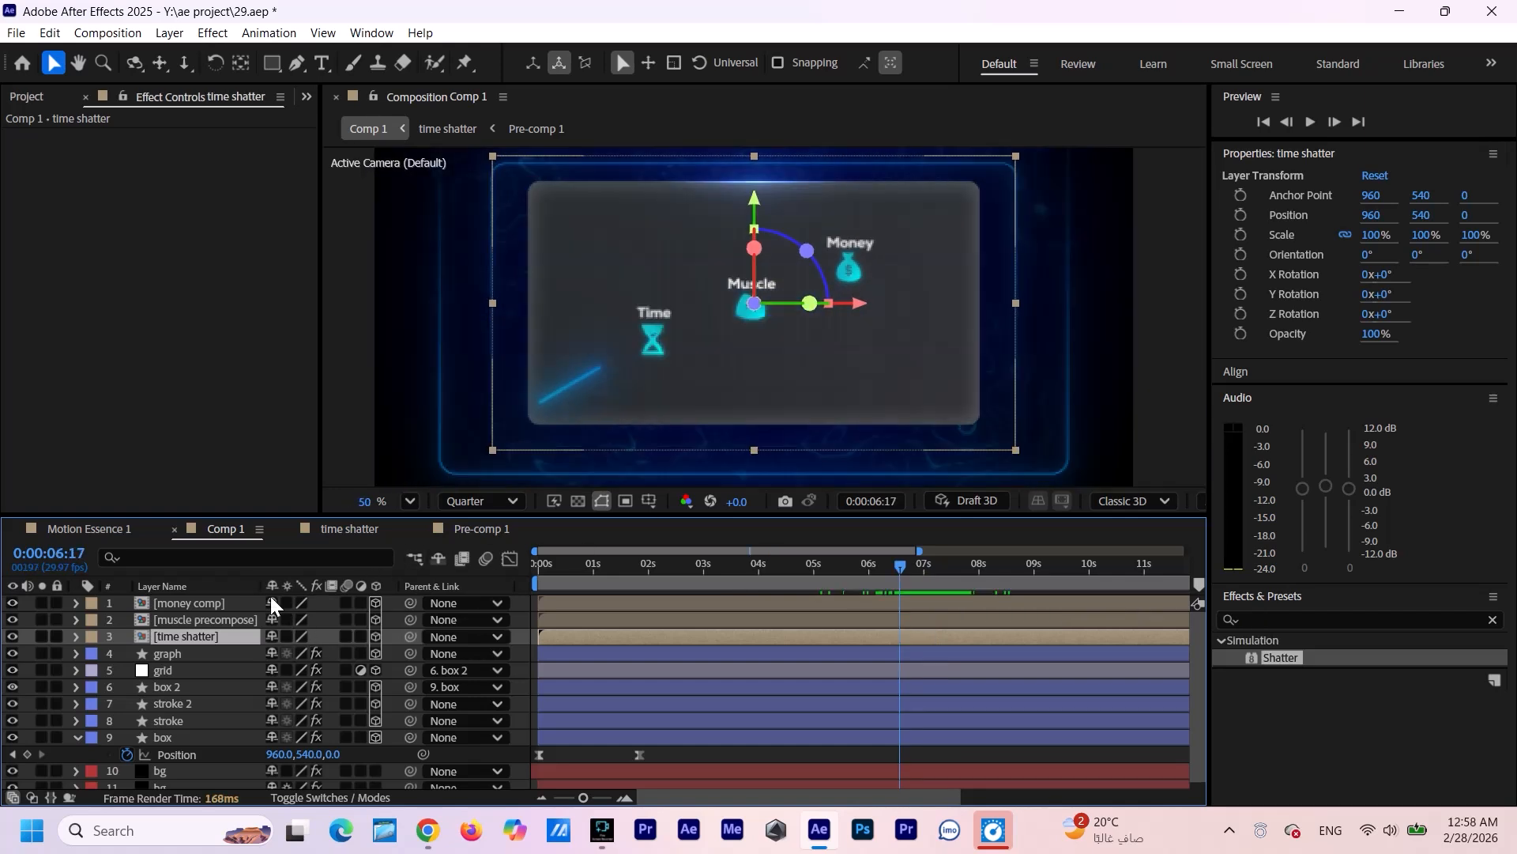
Scale the money comp, muscle precompose and time shatter layers together to 137%.
{"action": "left_click", "coordinate": [188, 601], "text": "shift"}
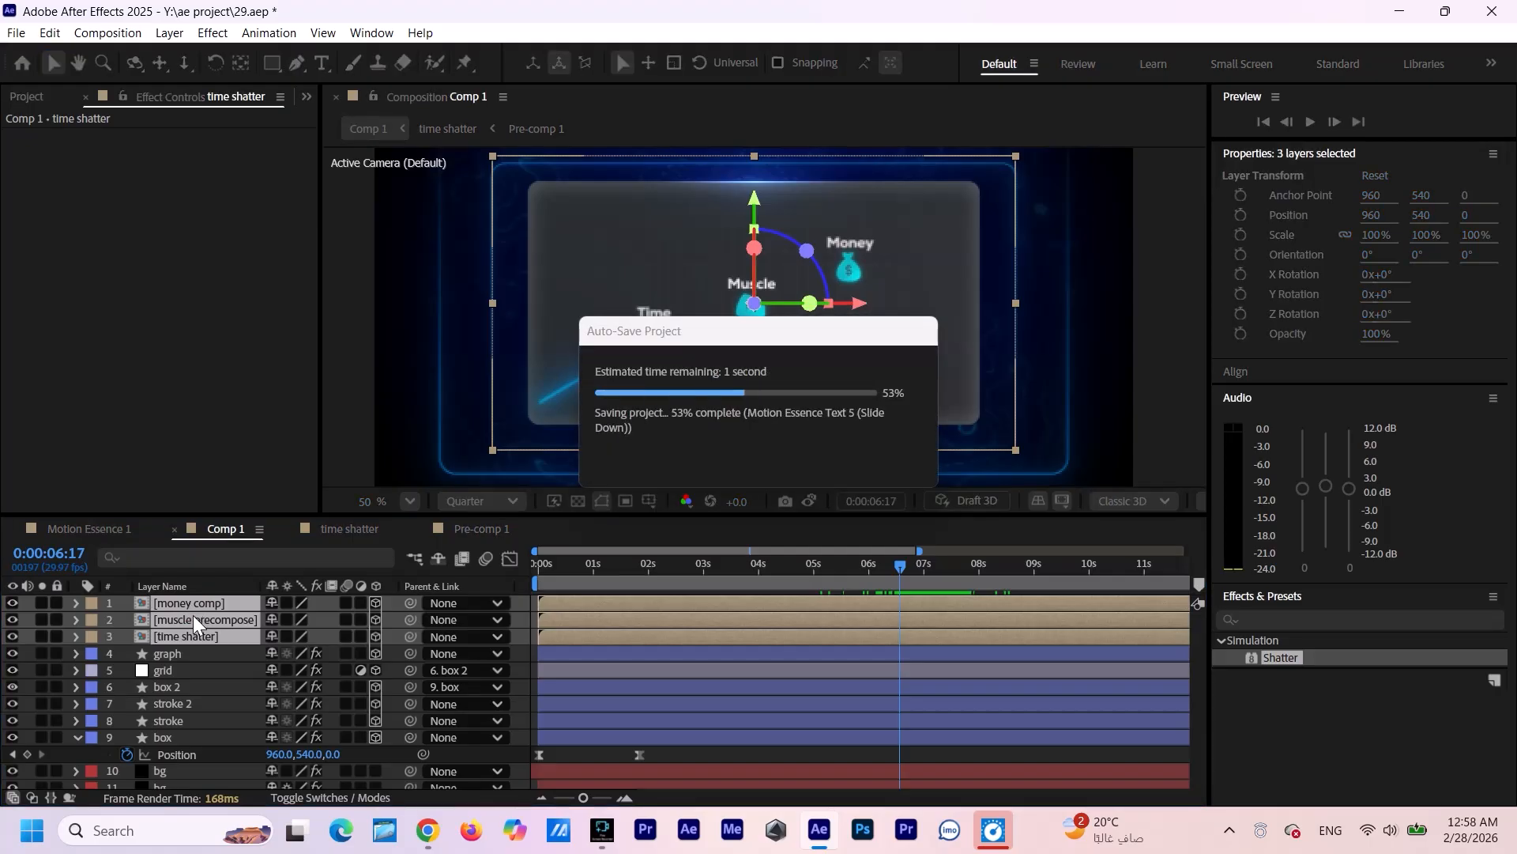
{"action": "key", "text": "s"}
{"action": "left_click_drag", "start_coordinate": [299, 656], "coordinate": [328, 655]}
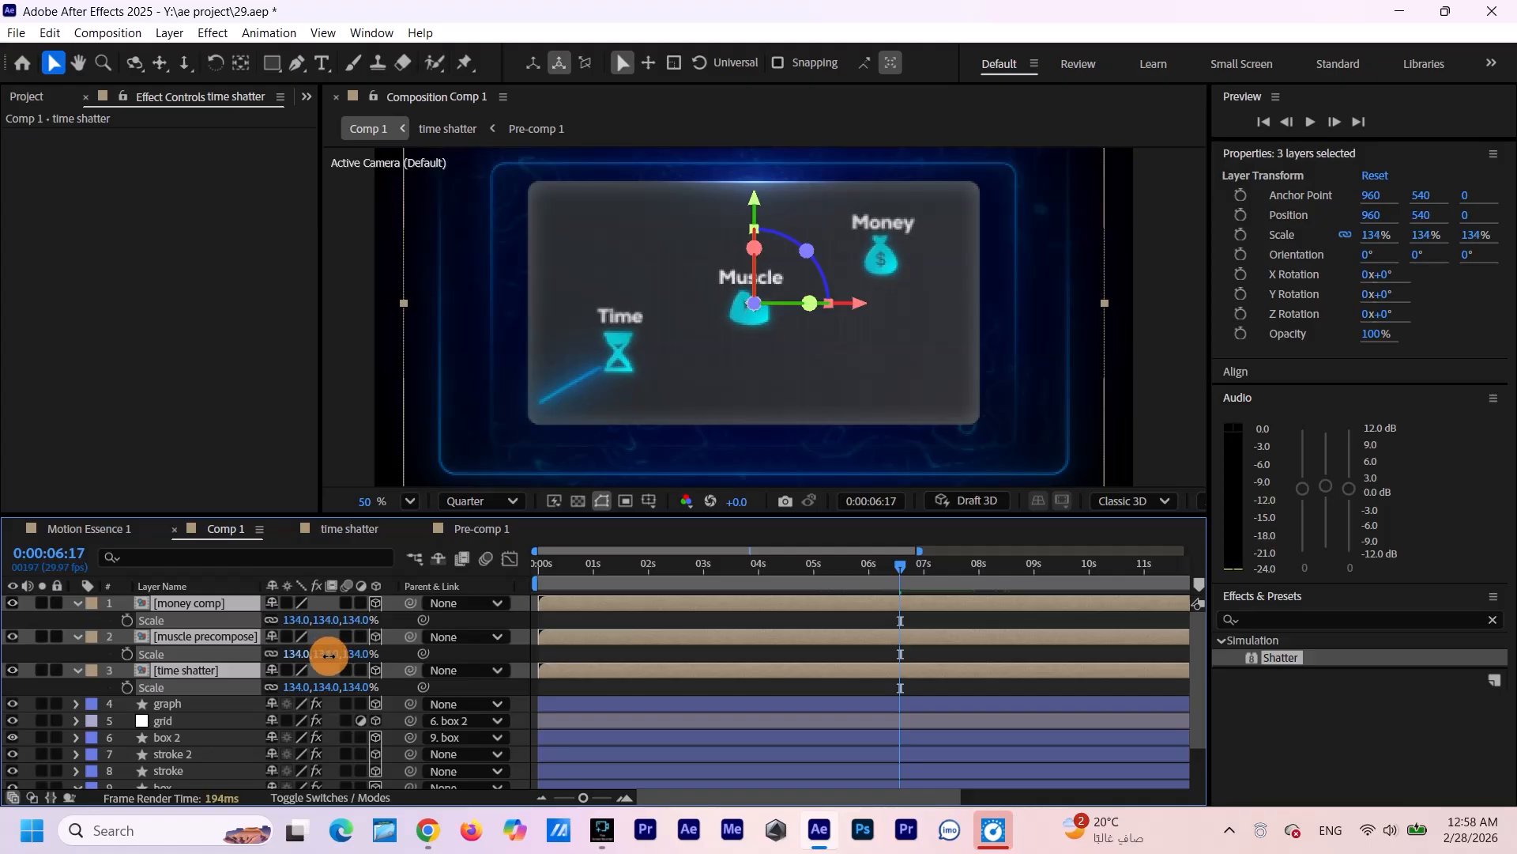
{"action": "left_click_drag", "start_coordinate": [328, 654], "coordinate": [332, 655]}
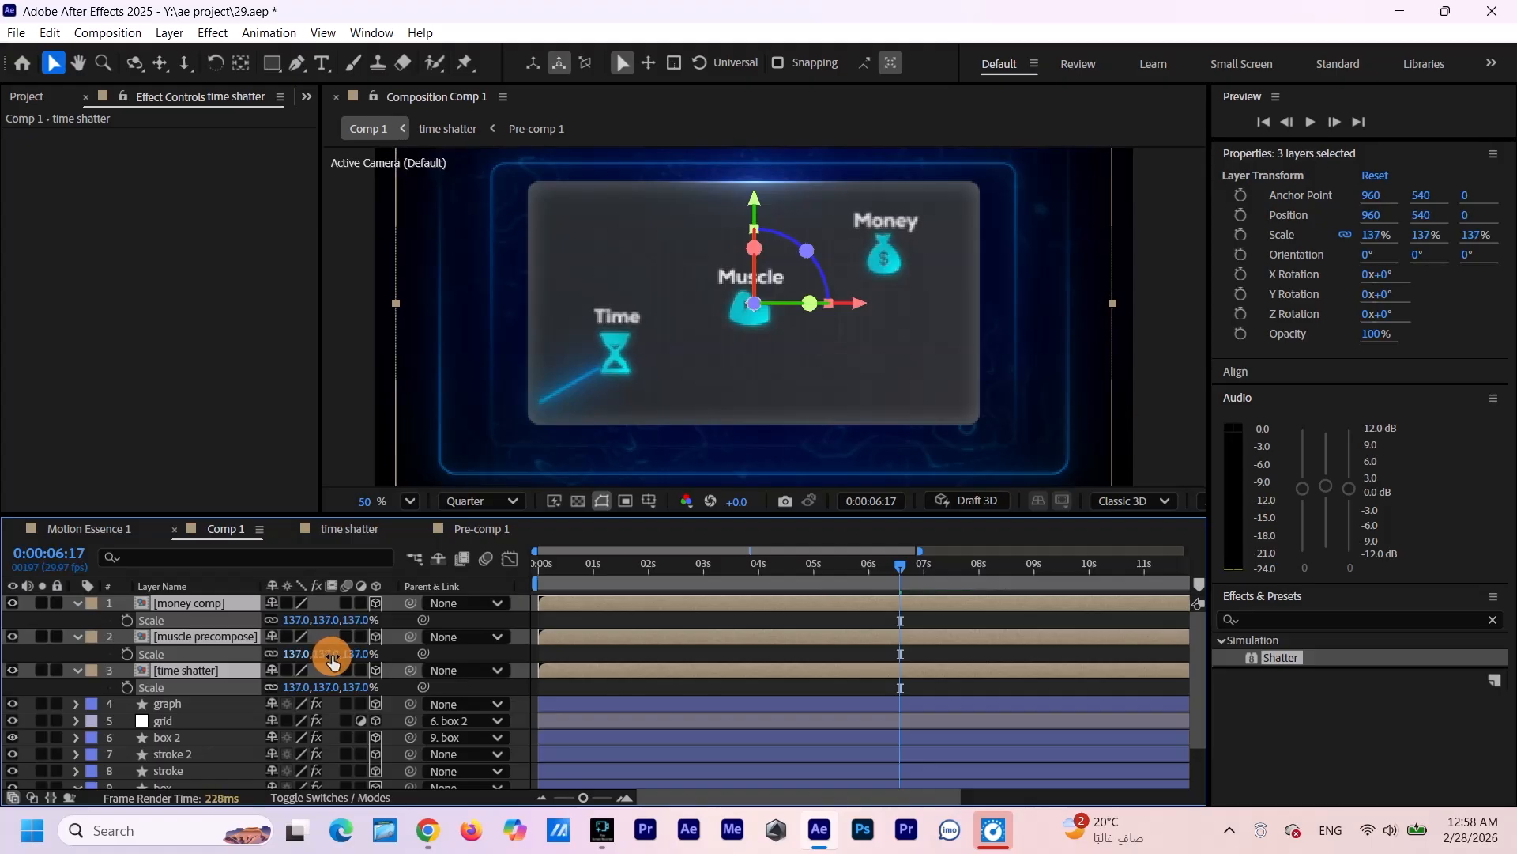
{"action": "scroll", "coordinate": [785, 307], "scroll_direction": "down", "scroll_amount": 1}
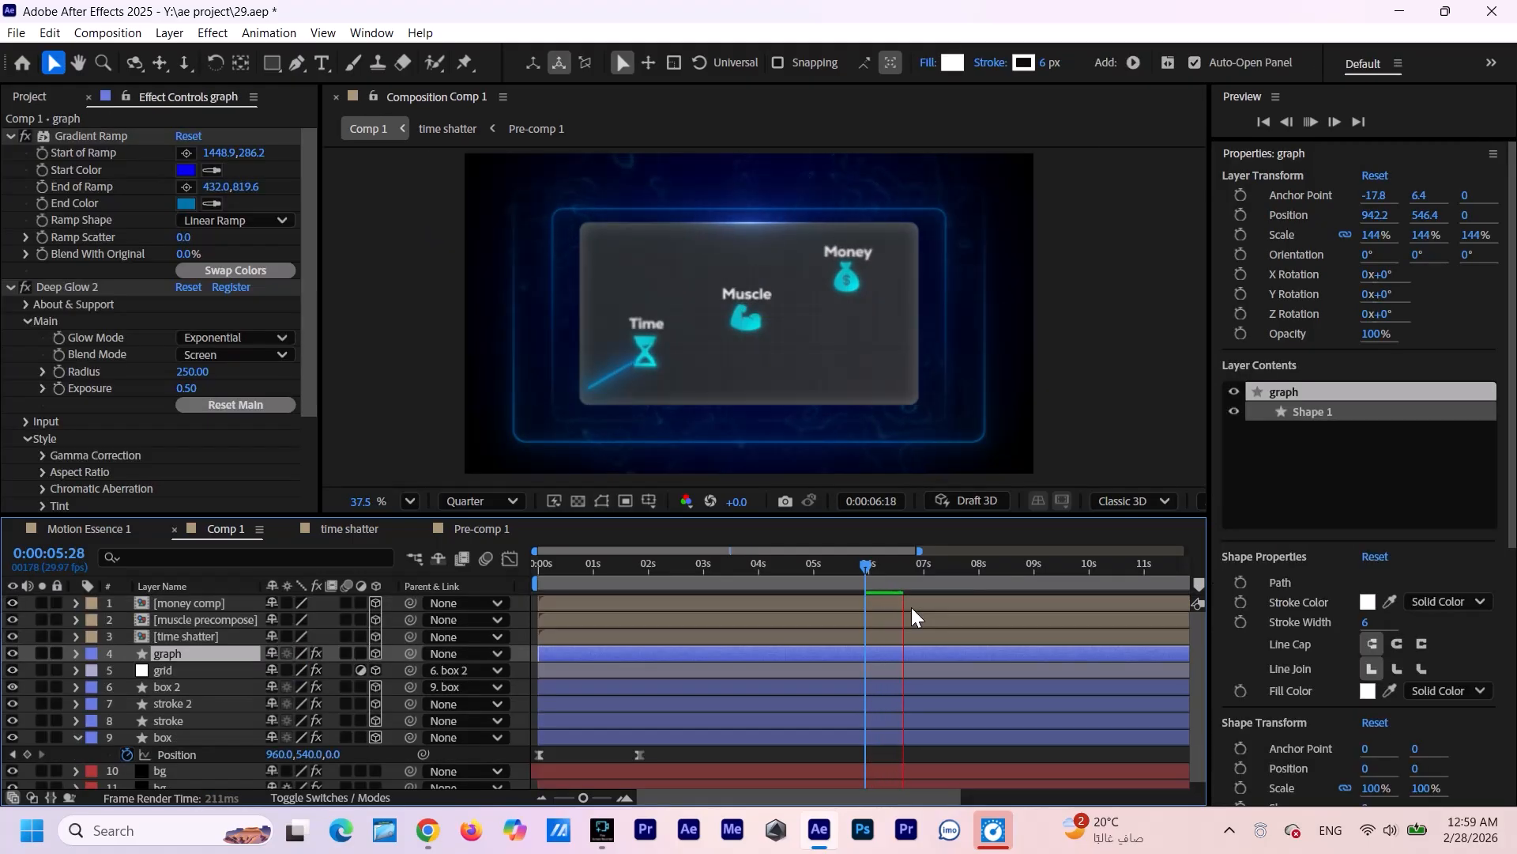
Copy the Shatter adjustment layer from time shatter and paste it into the muscle precompose composition.
{"action": "left_click", "coordinate": [909, 563]}
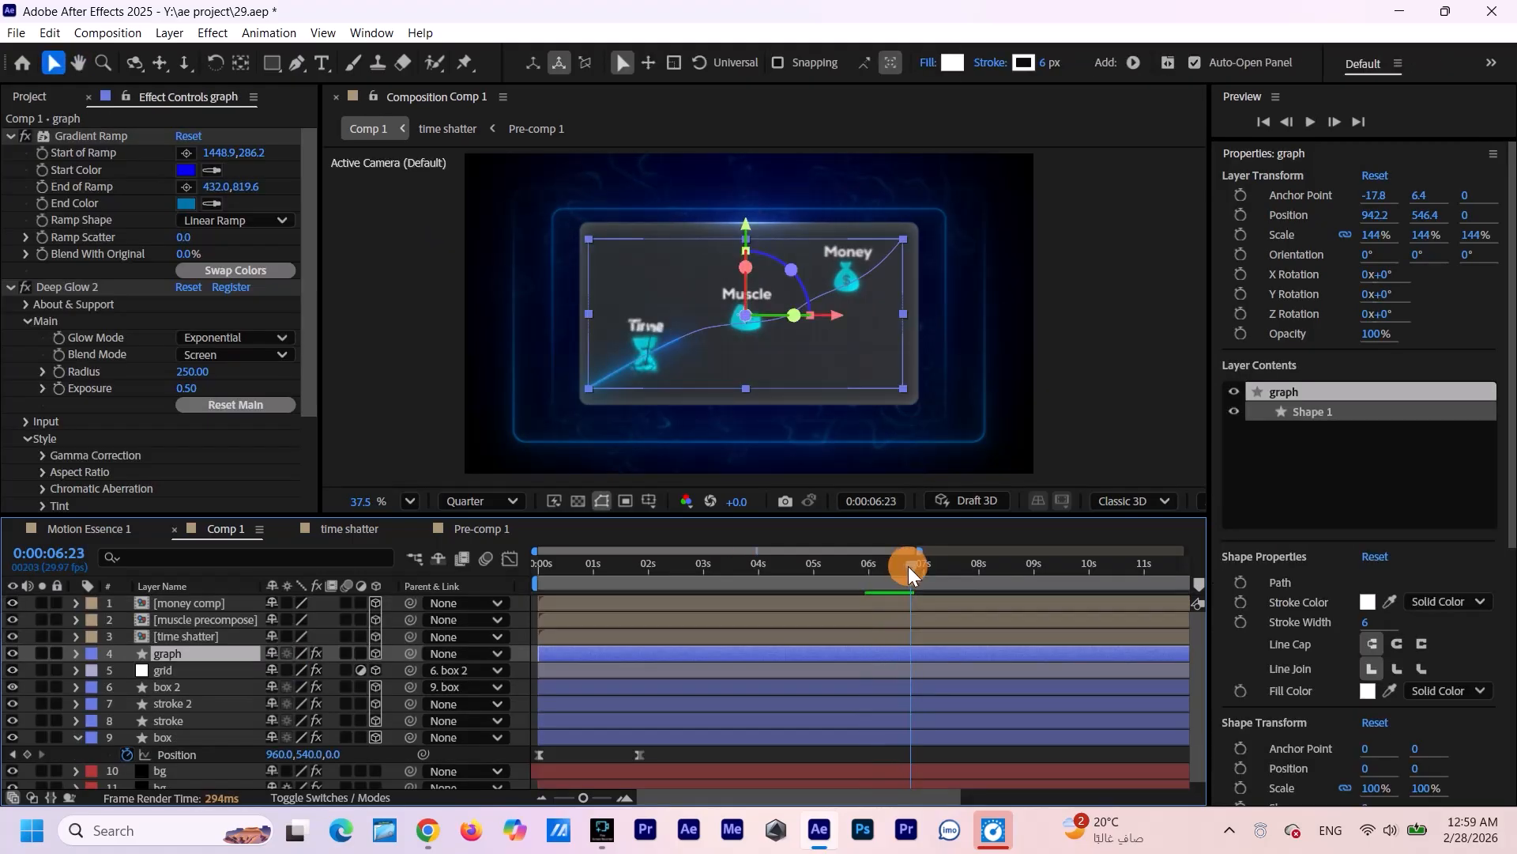
{"action": "left_click_drag", "start_coordinate": [909, 566], "coordinate": [897, 577]}
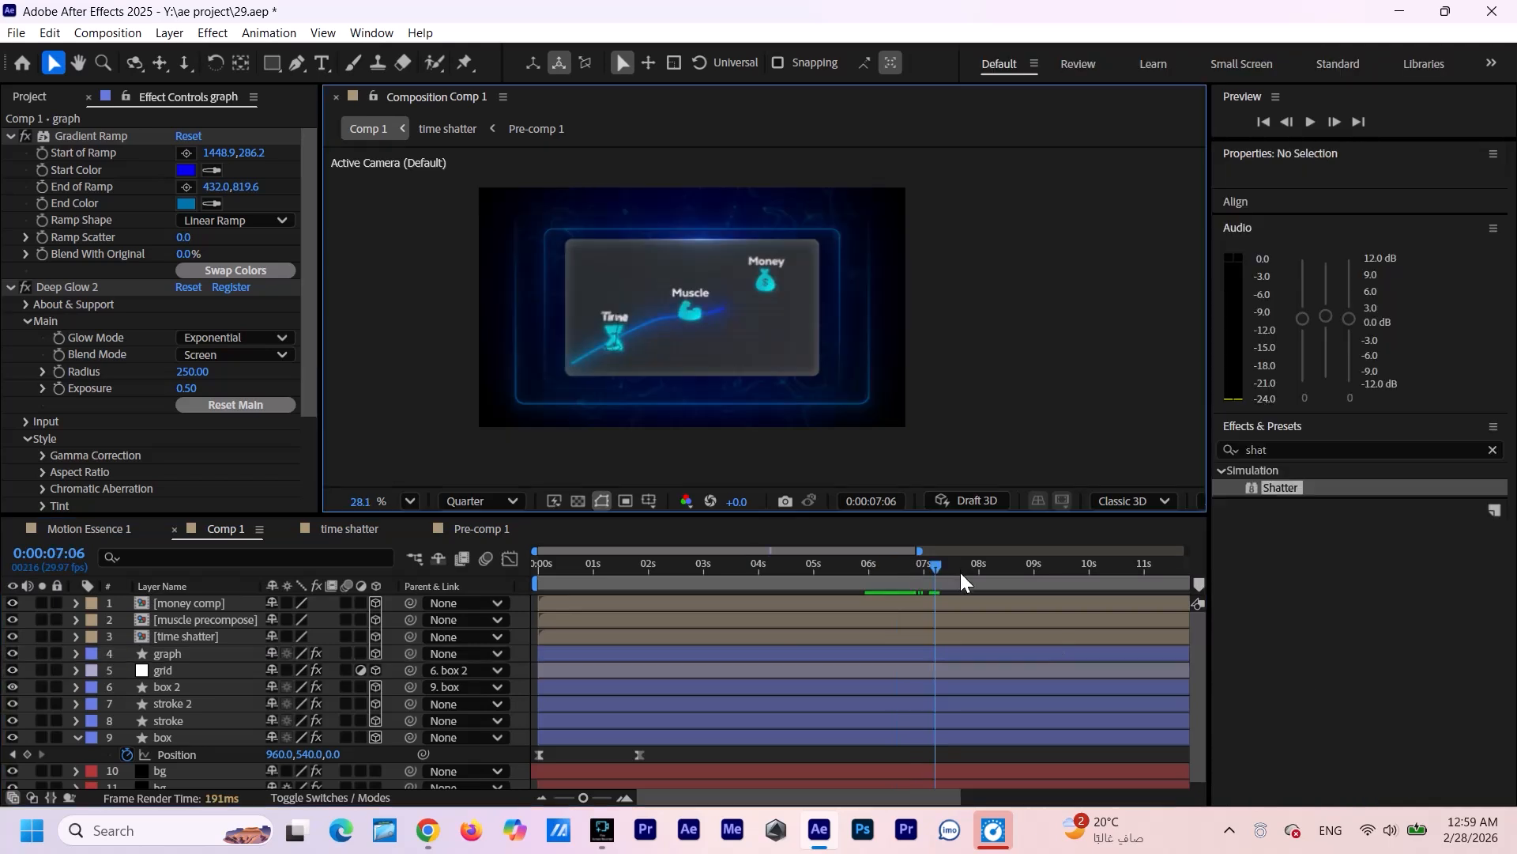
{"action": "left_click_drag", "start_coordinate": [934, 561], "coordinate": [892, 576]}
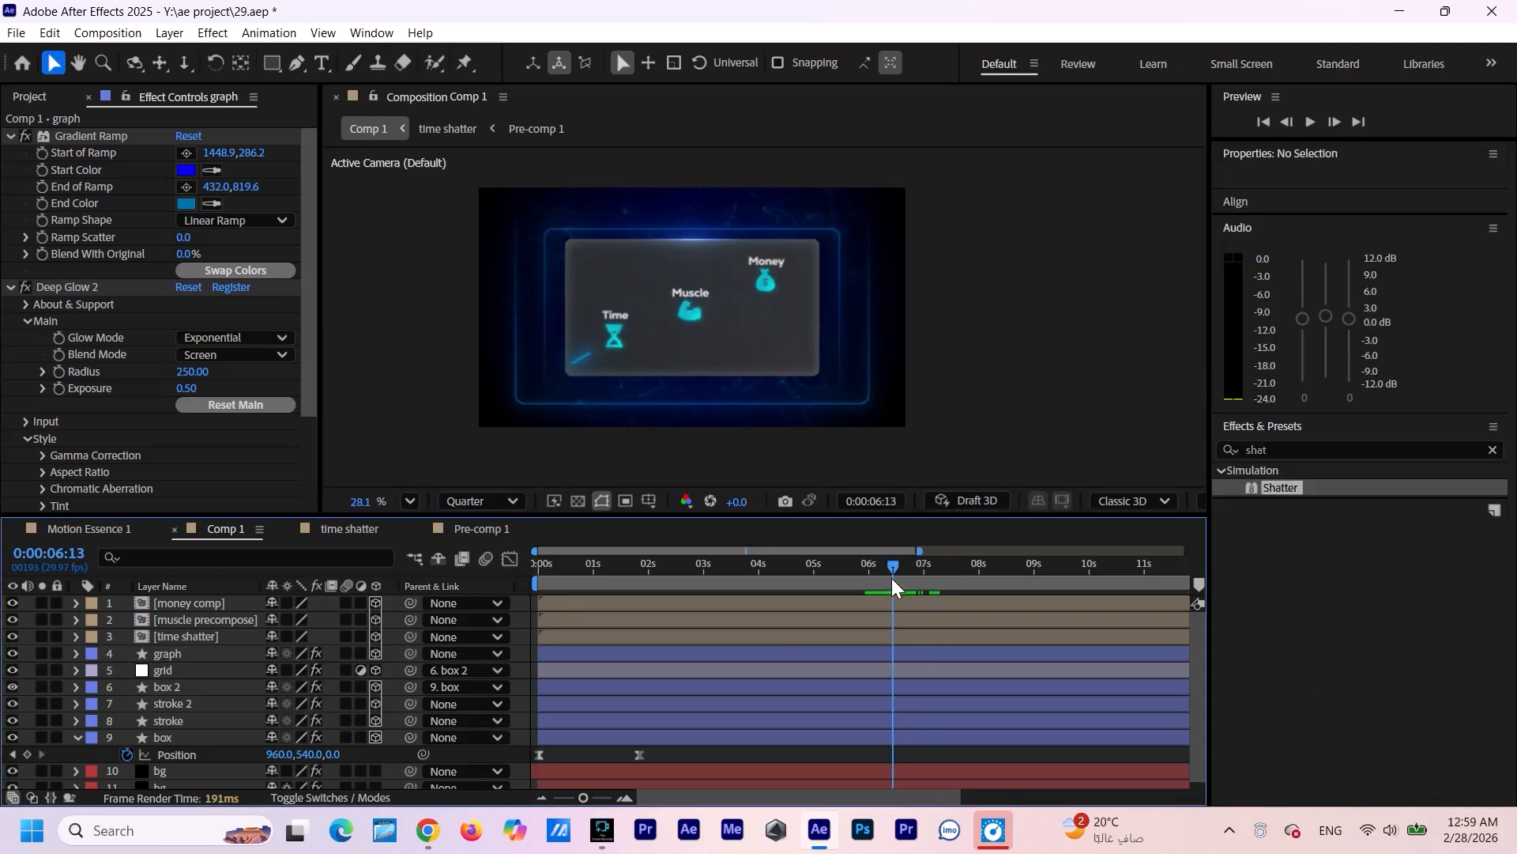
{"action": "key", "text": "space"}
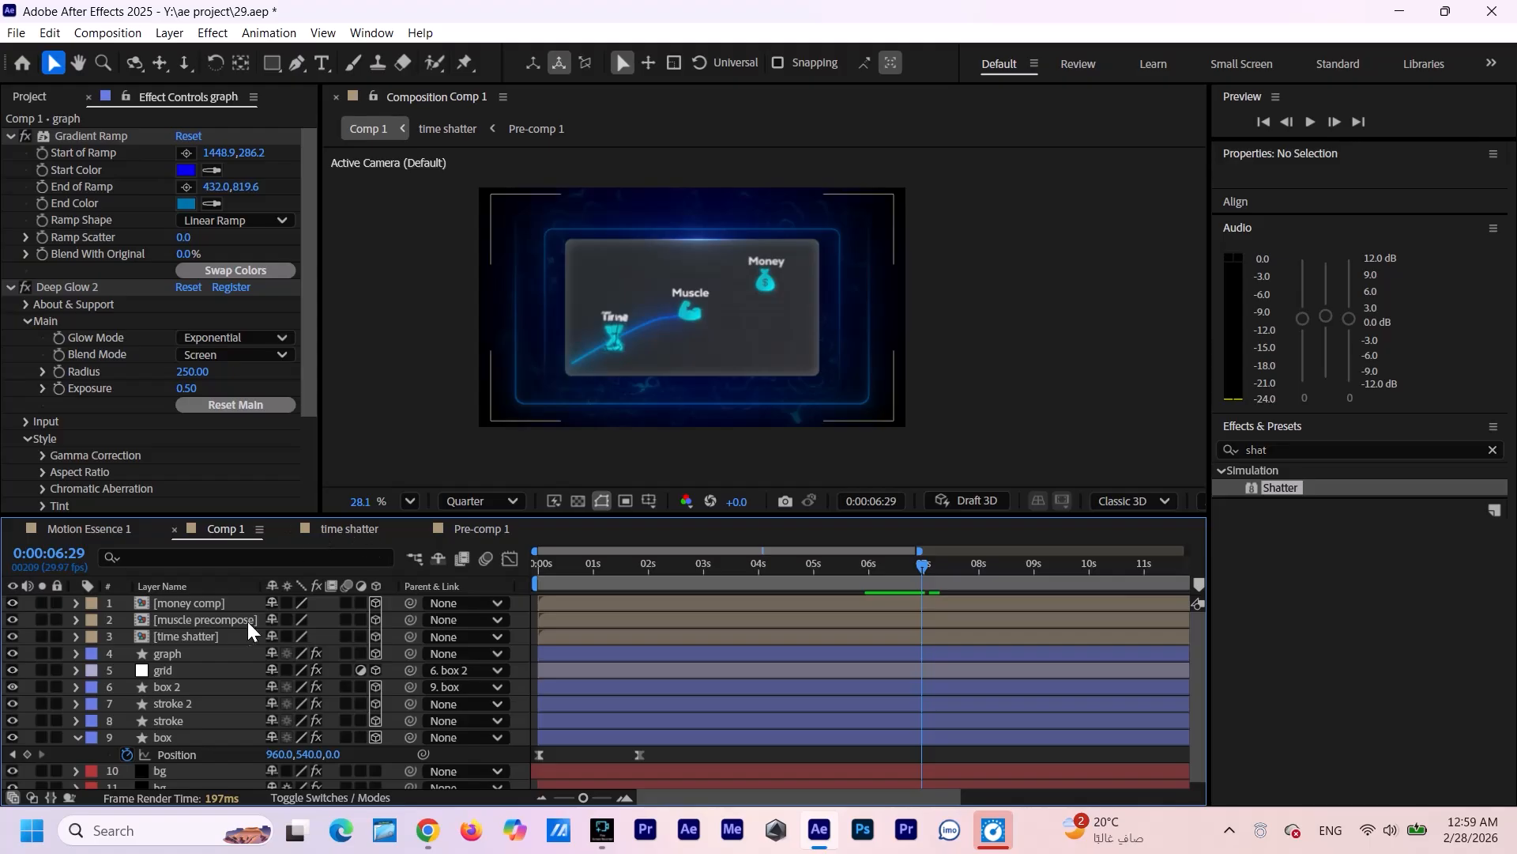
{"action": "left_click", "coordinate": [348, 528]}
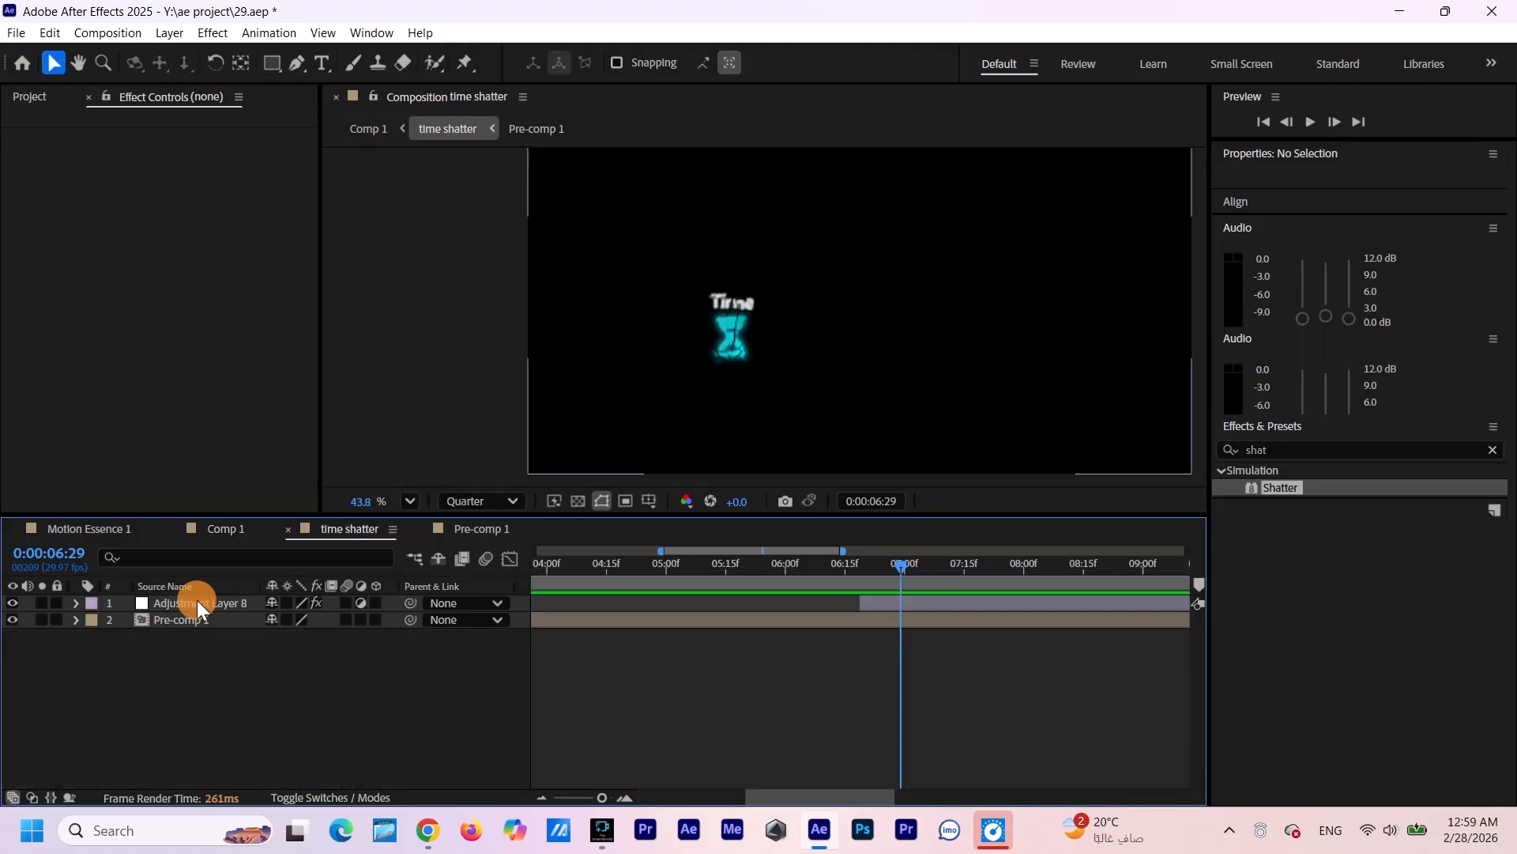
{"action": "left_click", "coordinate": [198, 602]}
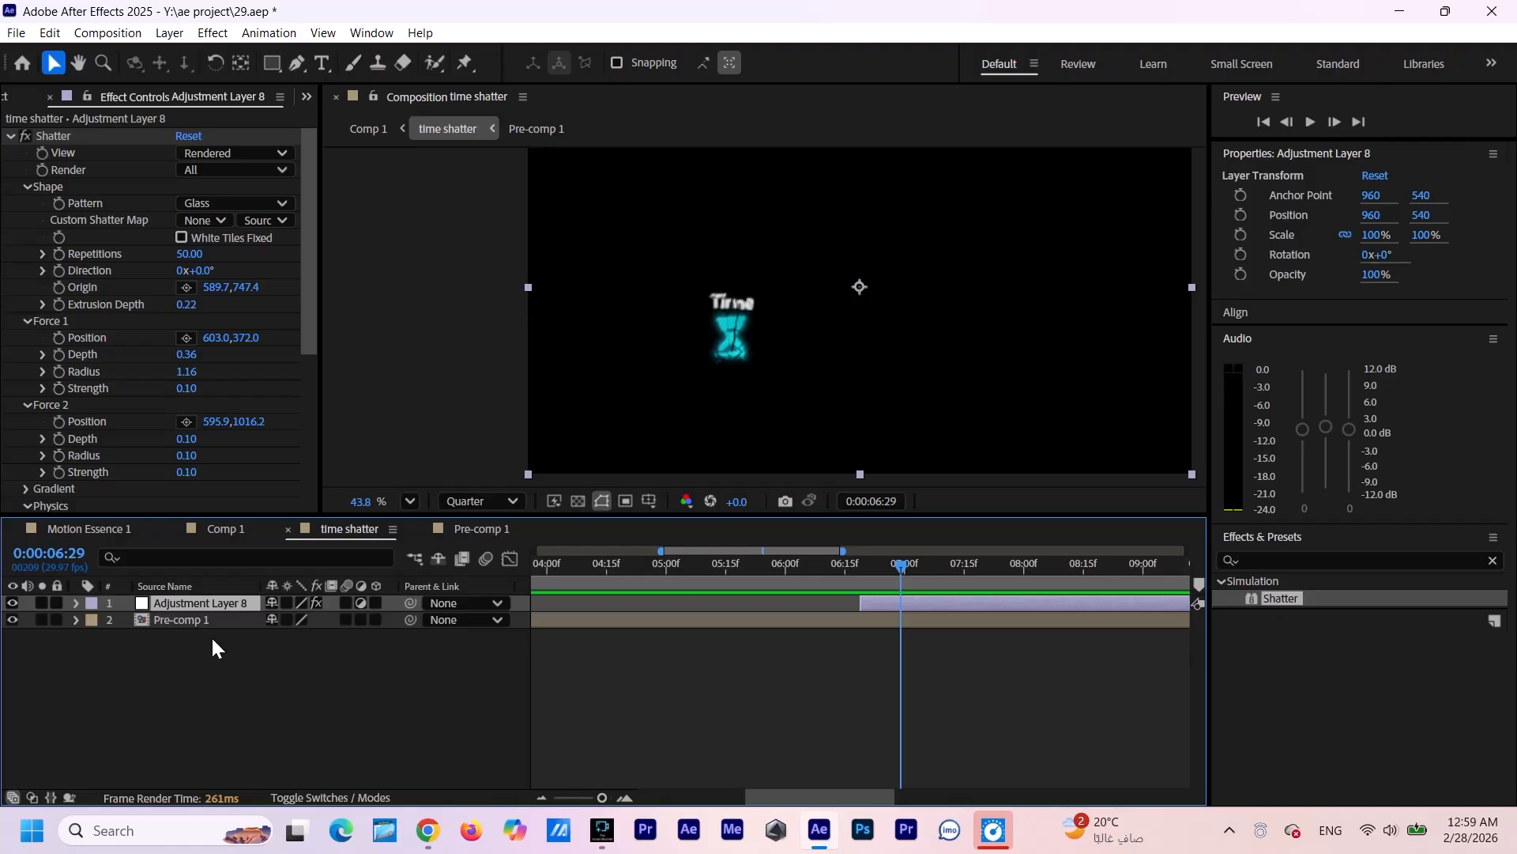
{"action": "left_click", "coordinate": [211, 528]}
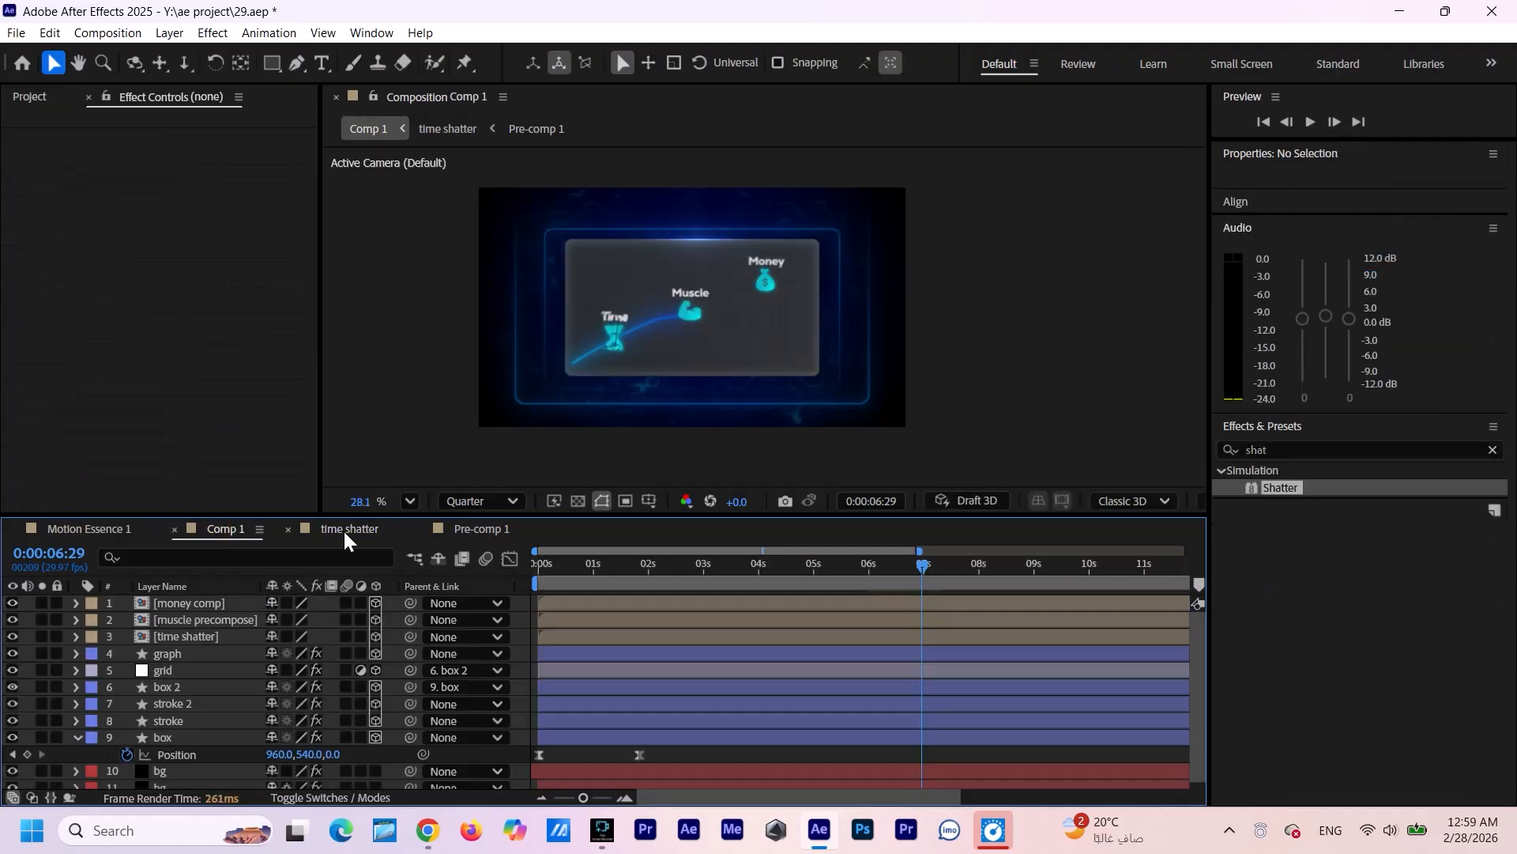
{"action": "left_click", "coordinate": [289, 528]}
{"action": "double_click", "coordinate": [213, 619]}
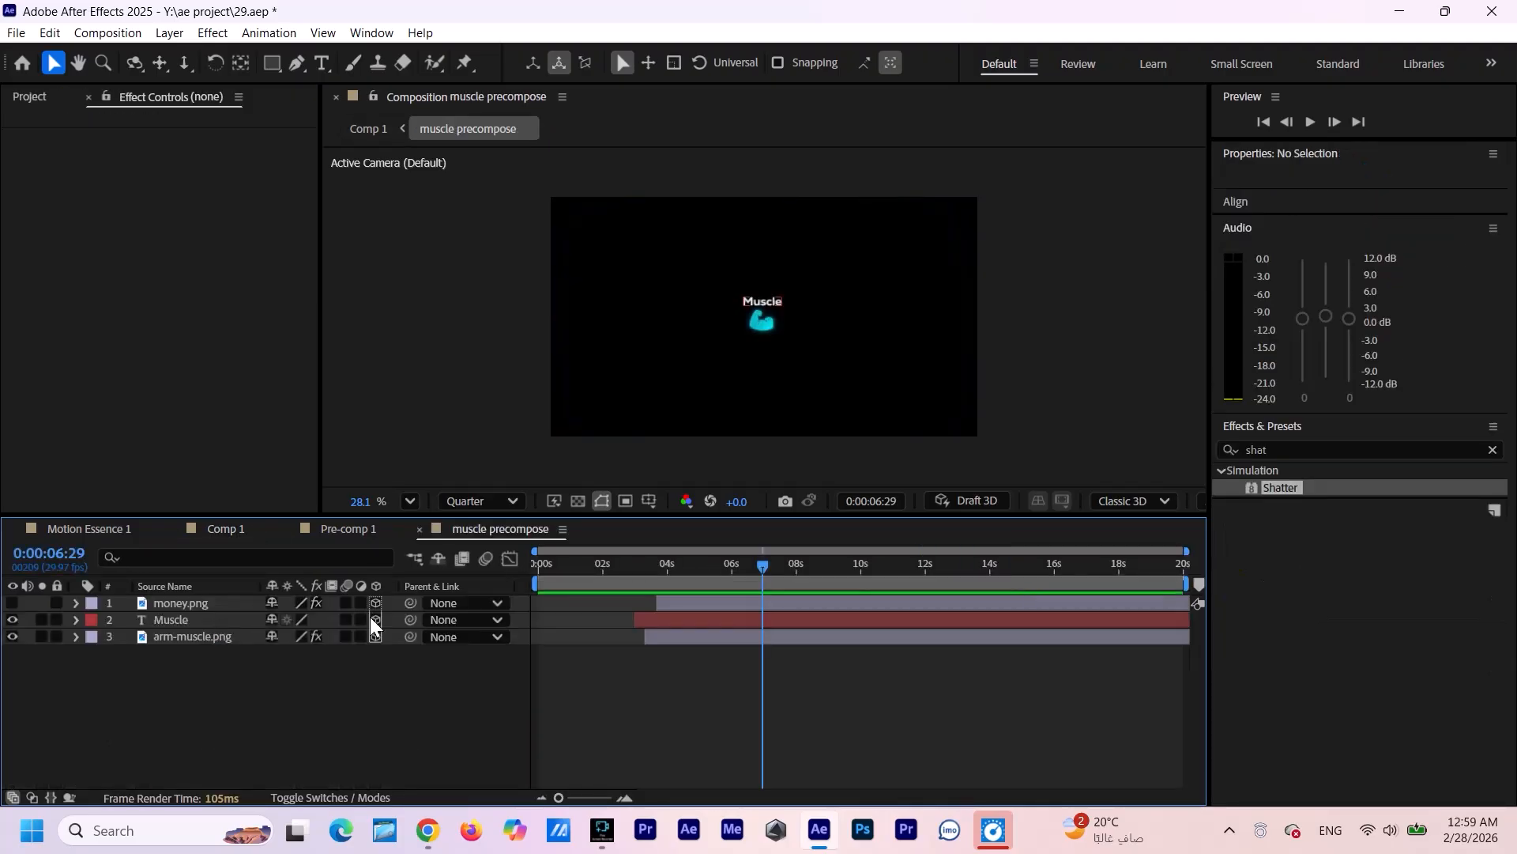
{"action": "key", "text": "ctrl+v"}
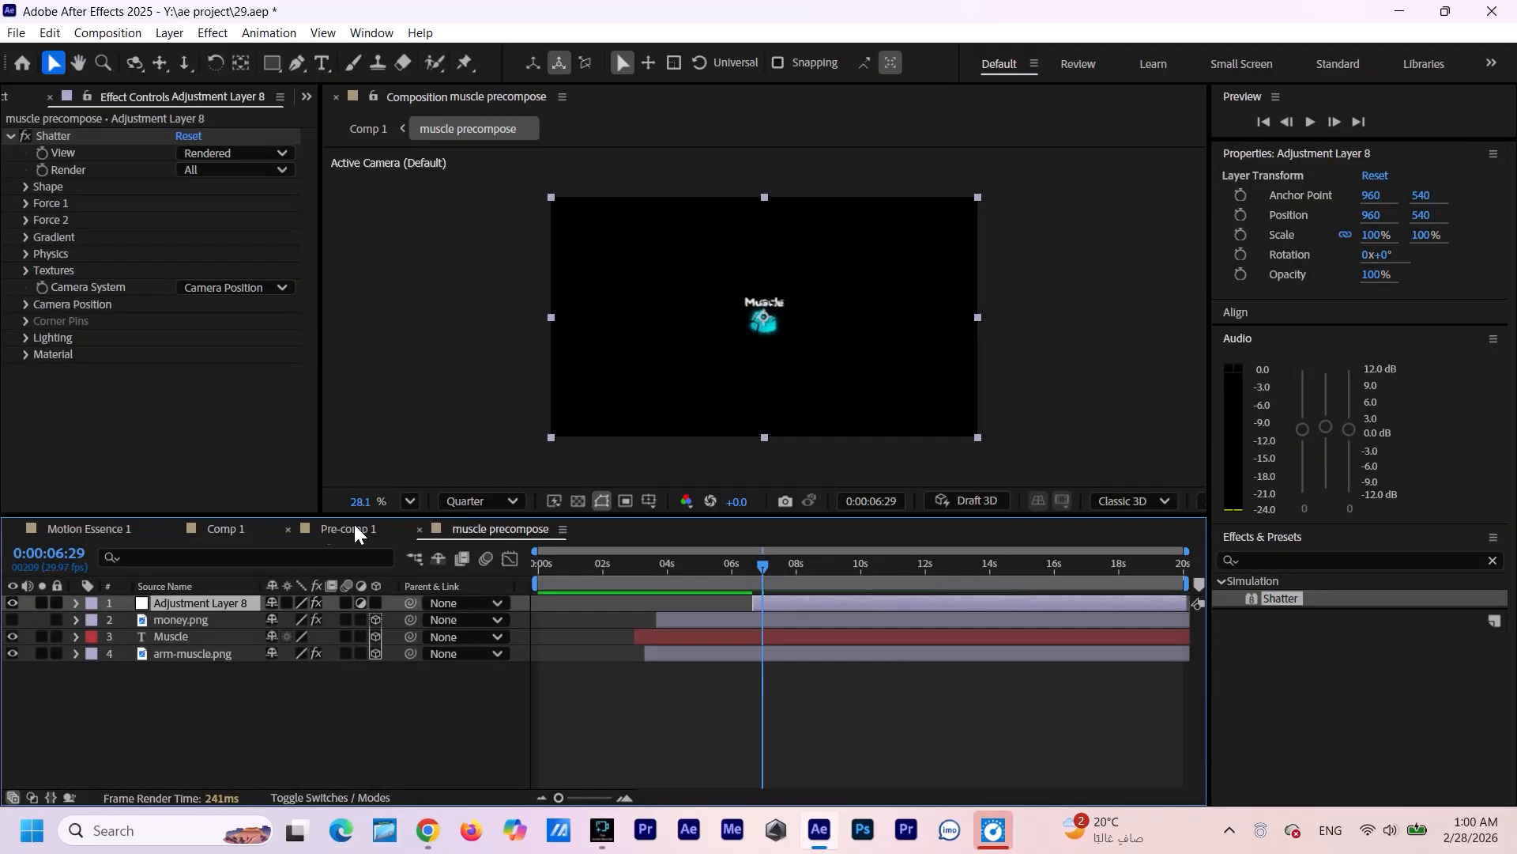
Shift the pasted adjustment layer in muscle precompose to start at about 0:00:07:00, matching the graph line's arrival at Muscle.
{"action": "left_click", "coordinate": [224, 528]}
{"action": "scroll", "coordinate": [774, 278], "scroll_direction": "up", "scroll_amount": 3}
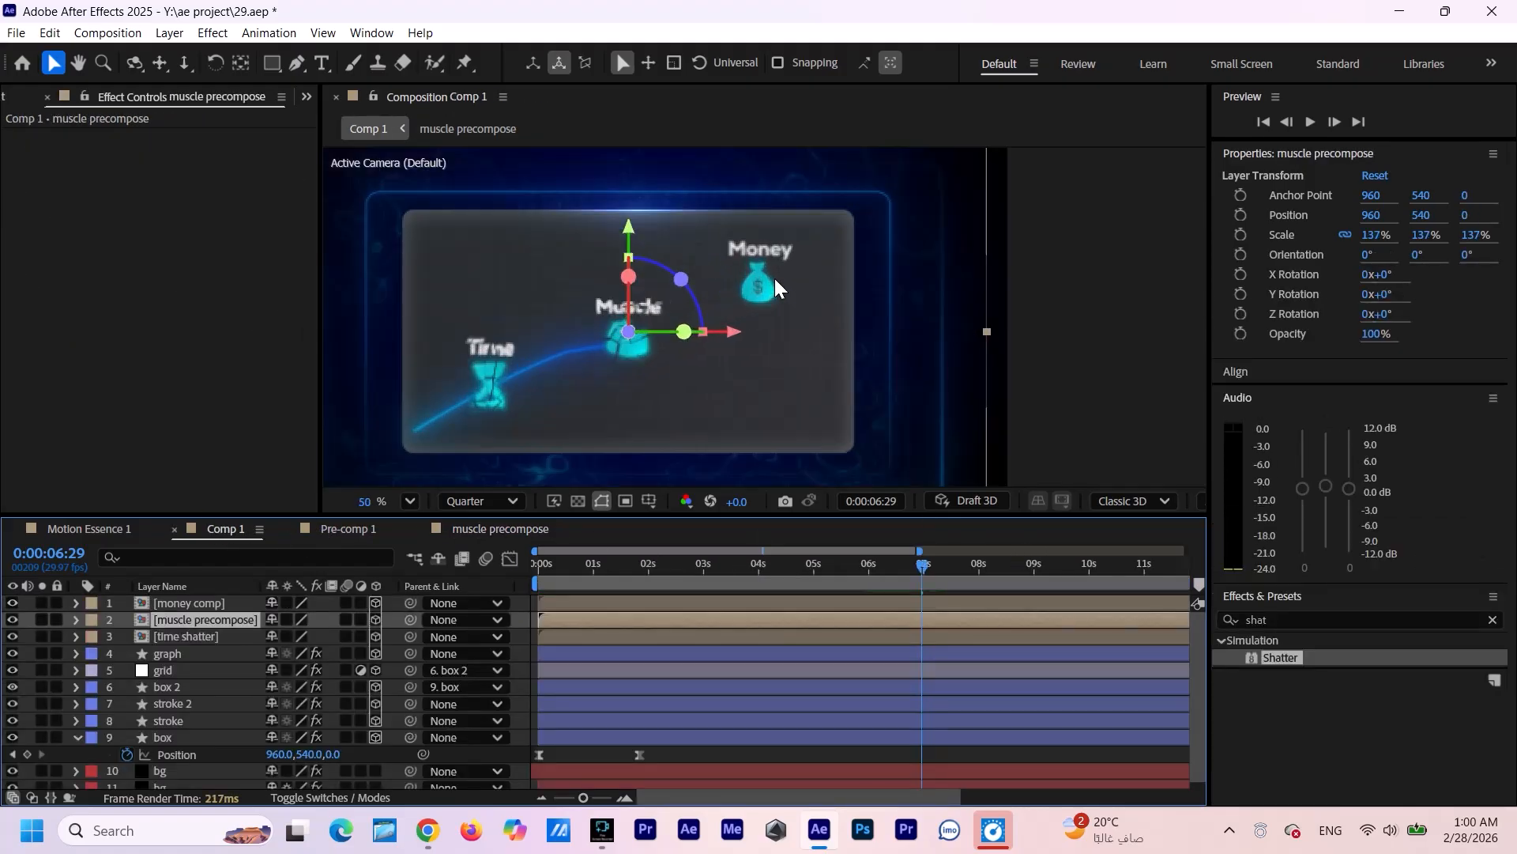
{"action": "mouse_move", "coordinate": [919, 567]}
{"action": "left_mouse_down"}
{"action": "mouse_move", "coordinate": [899, 582]}
{"action": "mouse_move", "coordinate": [917, 581]}
{"action": "left_mouse_up"}
{"action": "left_click", "coordinate": [490, 529]}
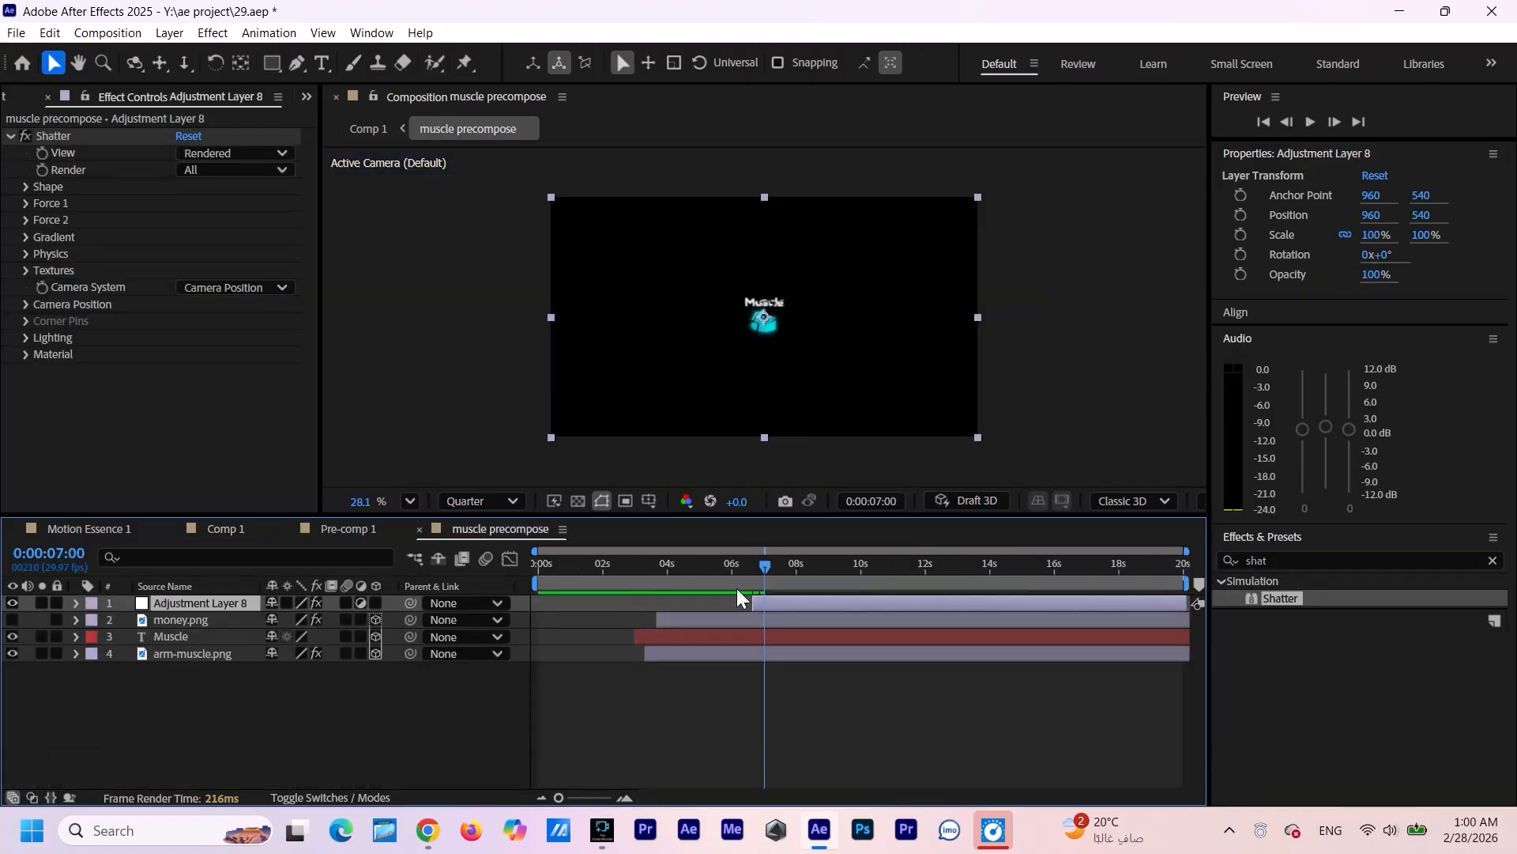
{"action": "left_click_drag", "start_coordinate": [777, 603], "coordinate": [789, 602]}
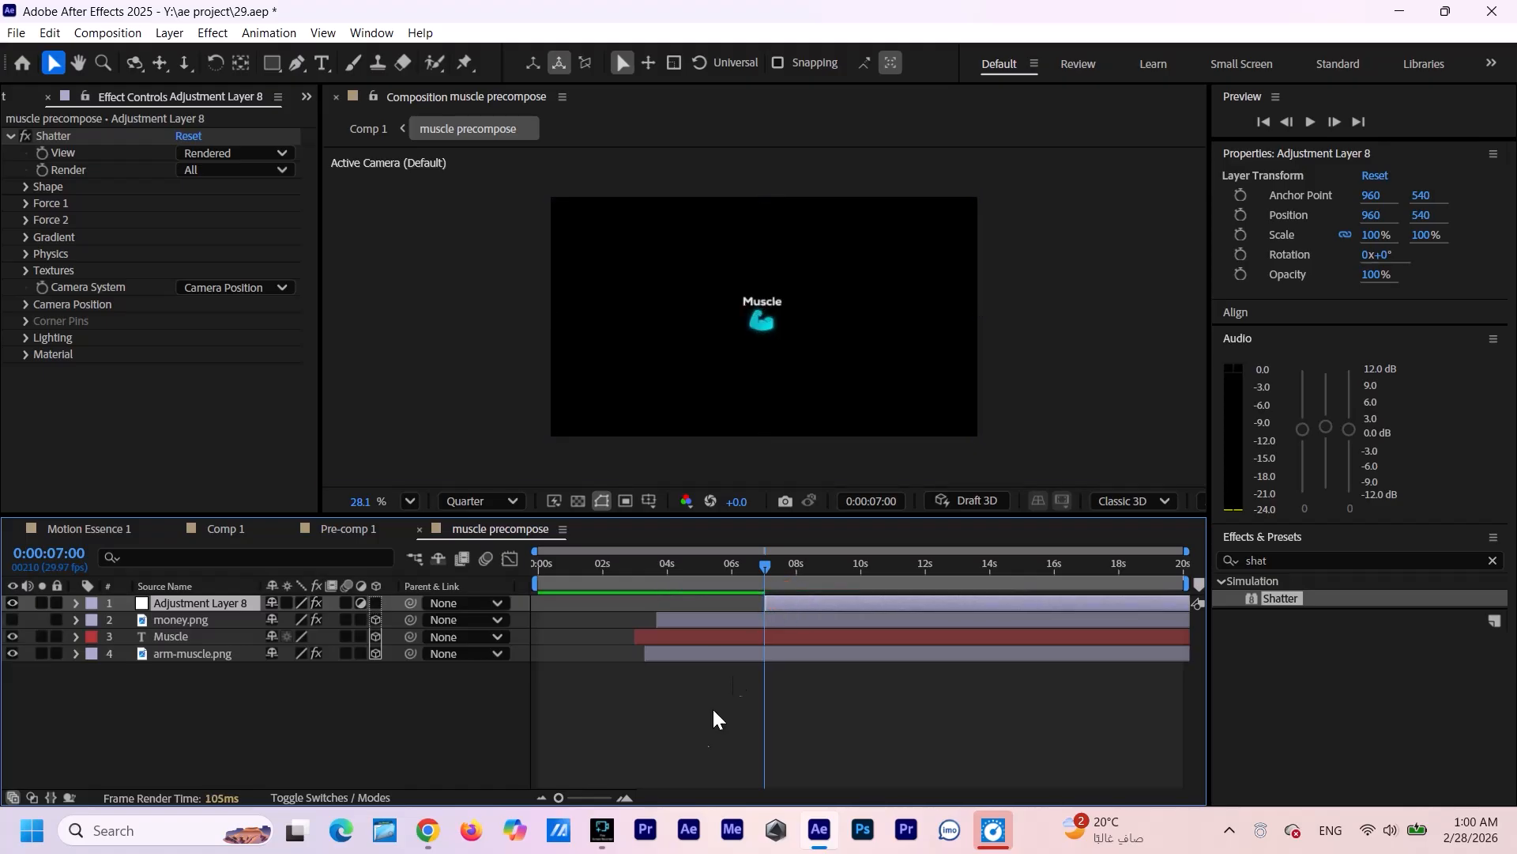
Place Shatter's Force 1 at 963.9, 423.2, just above the Muscle label.
{"action": "left_click", "coordinate": [27, 203]}
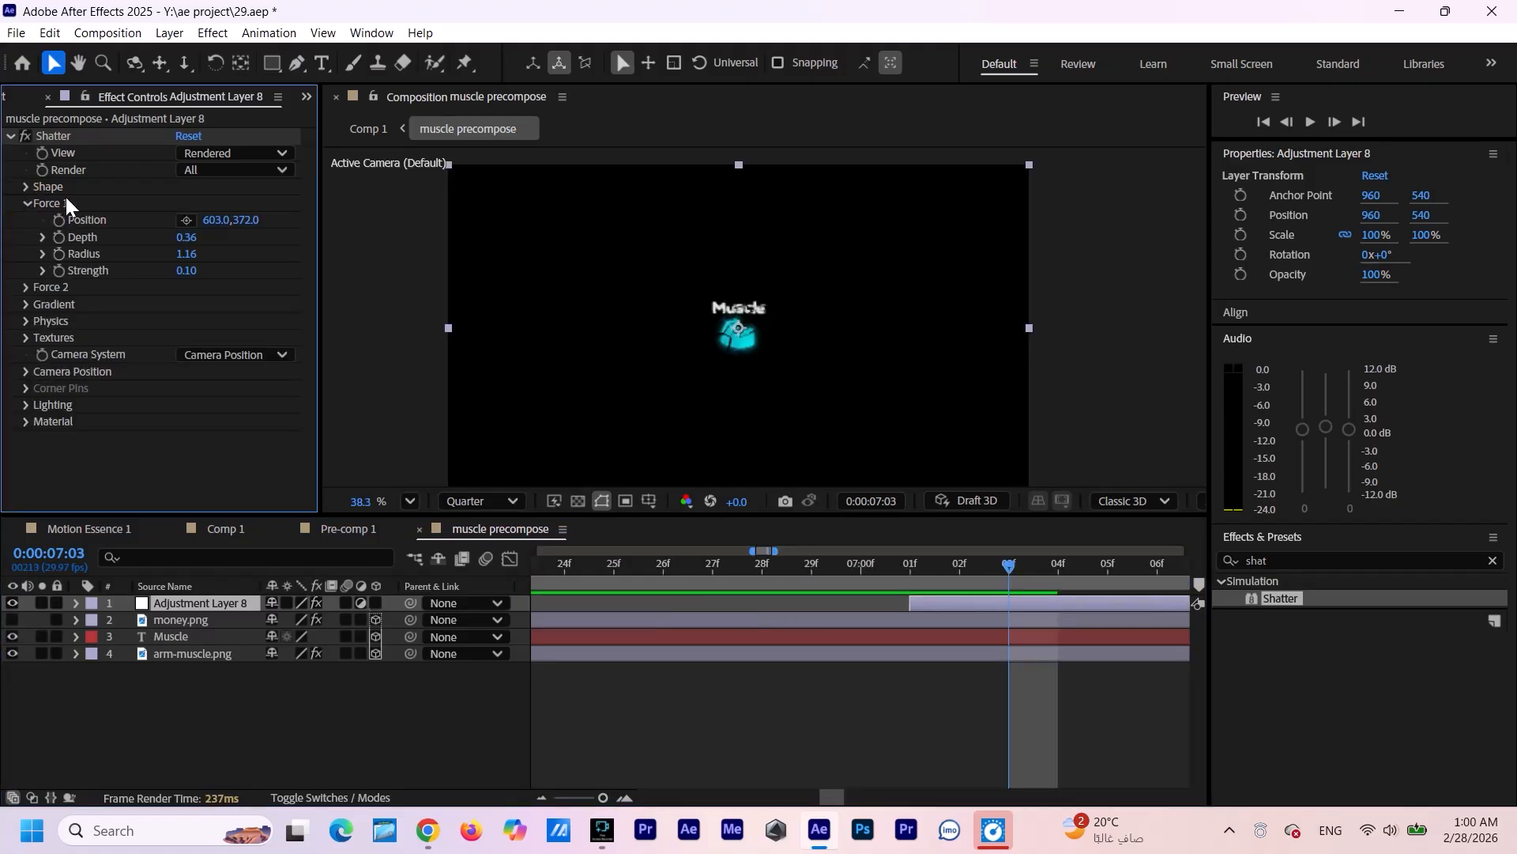
{"action": "left_click", "coordinate": [186, 220]}
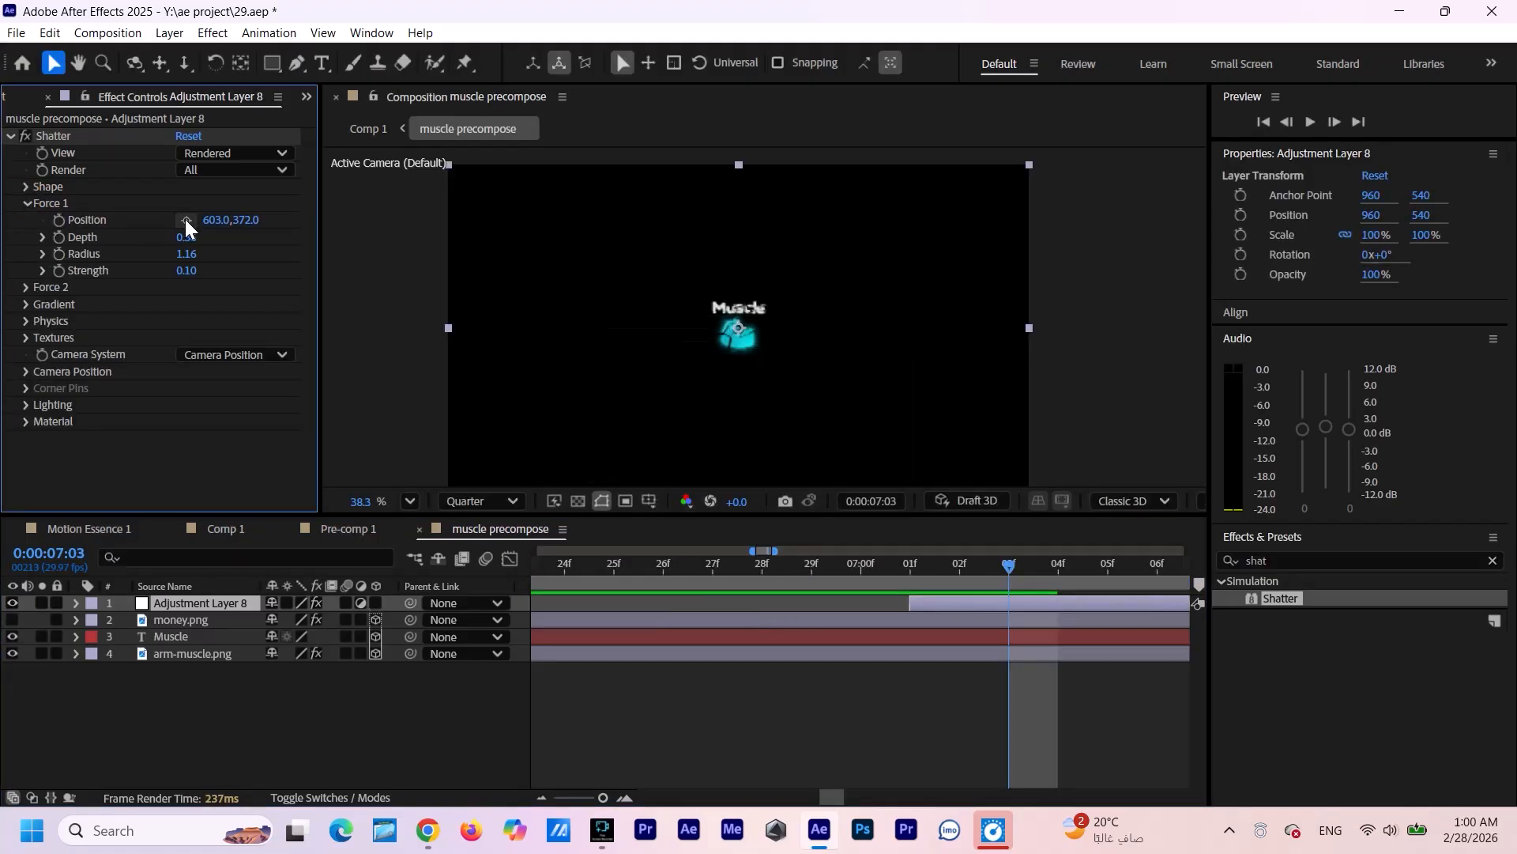
{"action": "left_click", "coordinate": [740, 292]}
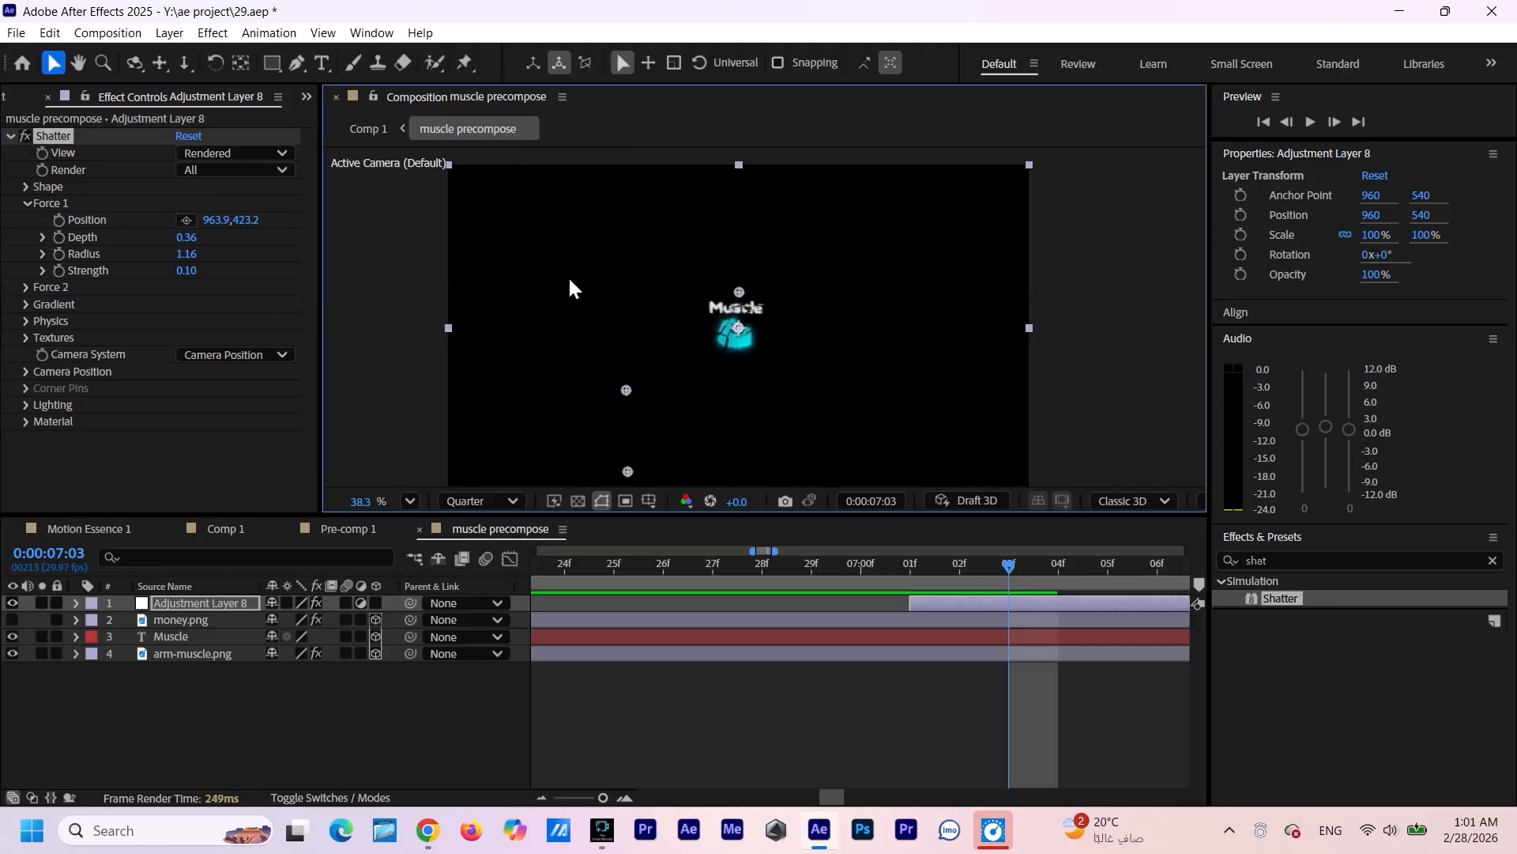
Place Shatter's Force 2 at 963.9, 632.2, just below the muscle icon, and play back the Muscle shatter in Comp 1.
{"action": "left_click", "coordinate": [27, 287]}
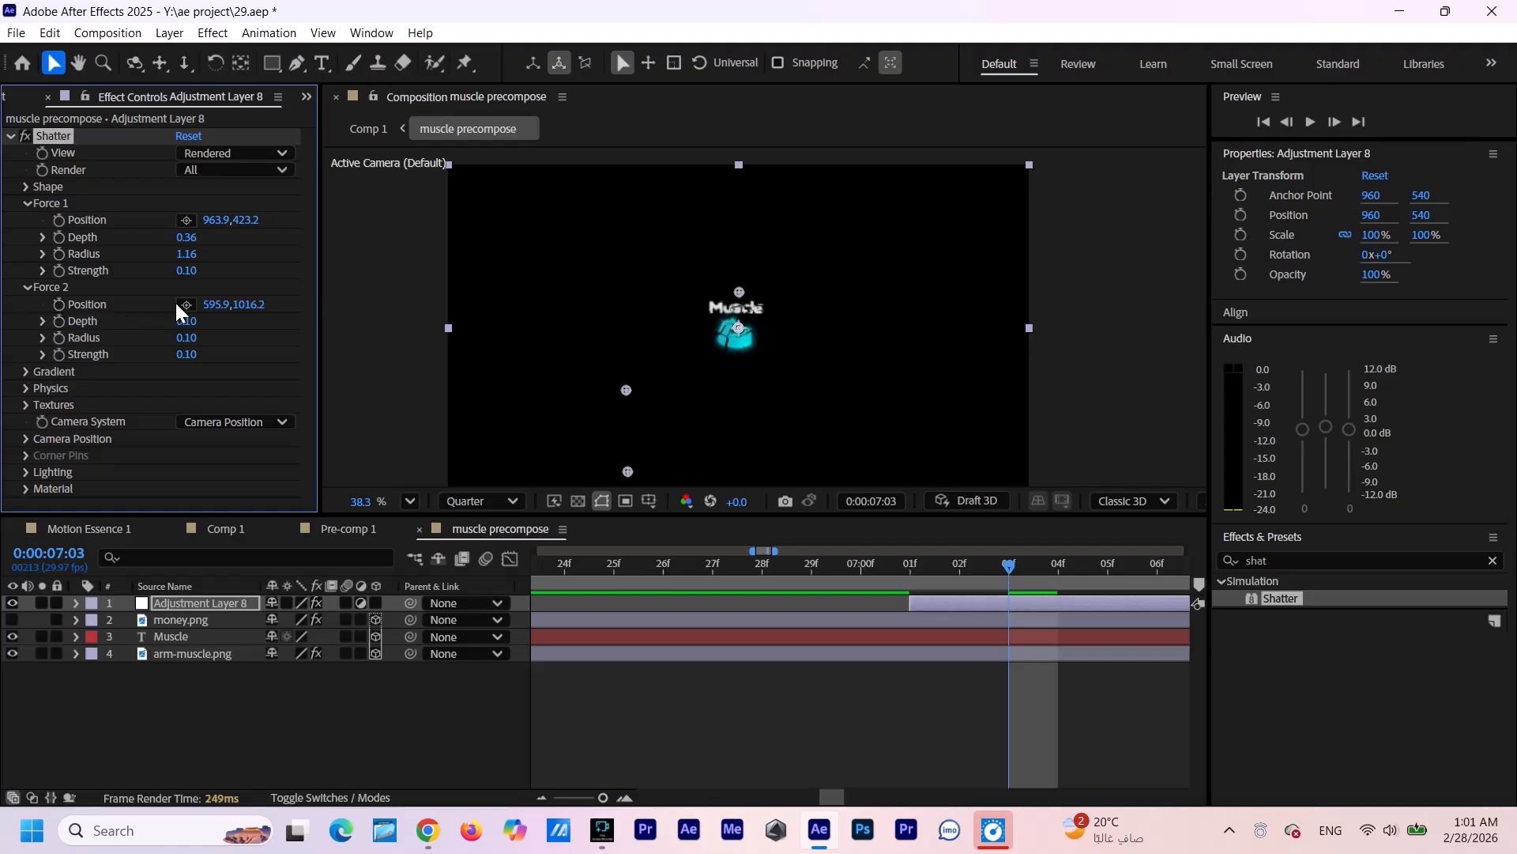
{"action": "left_click", "coordinate": [187, 304]}
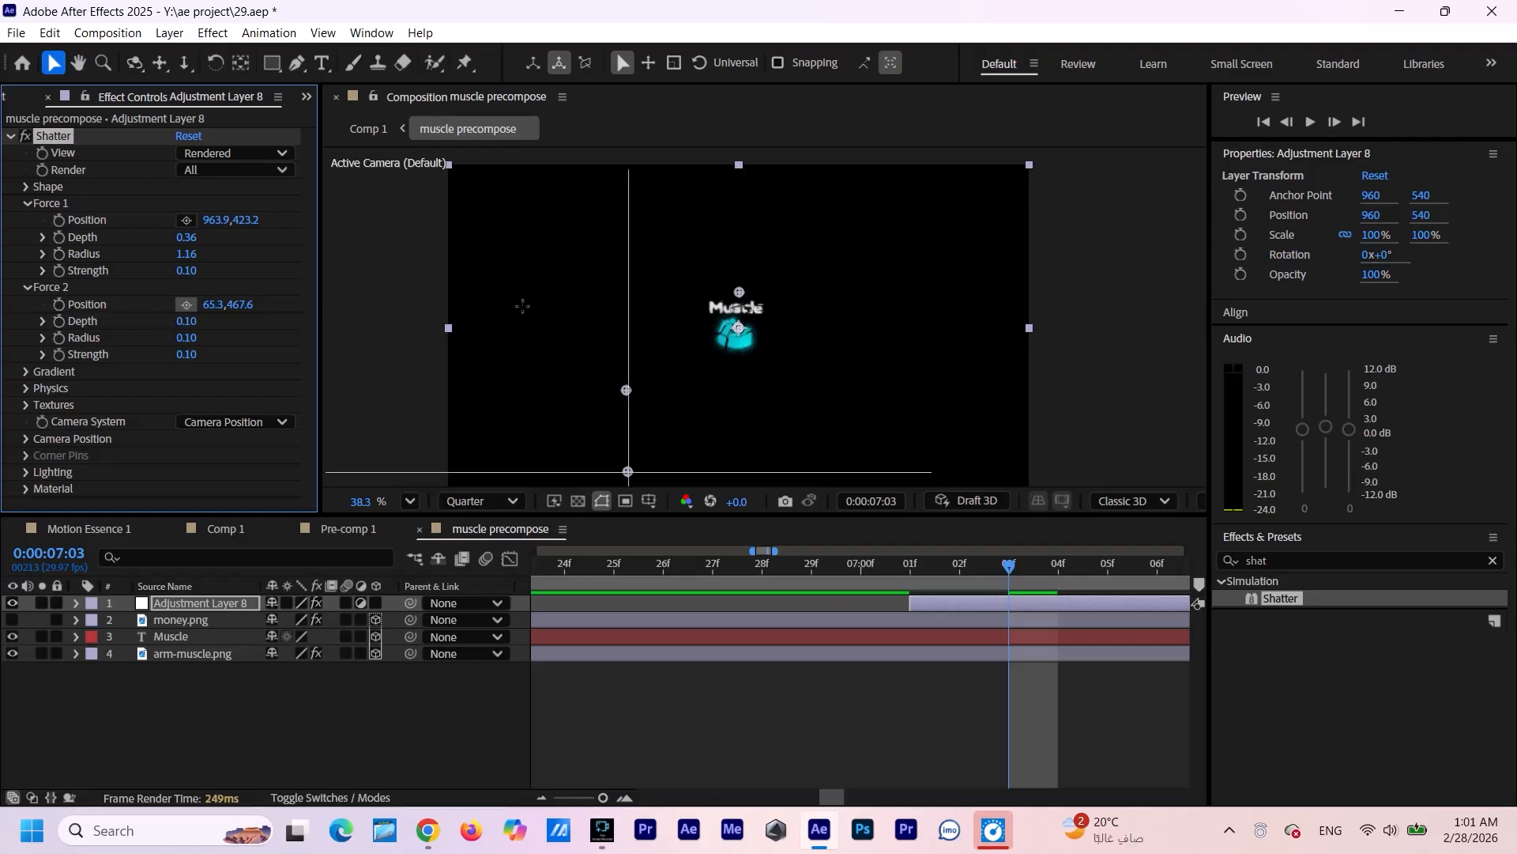
{"action": "left_click", "coordinate": [739, 356]}
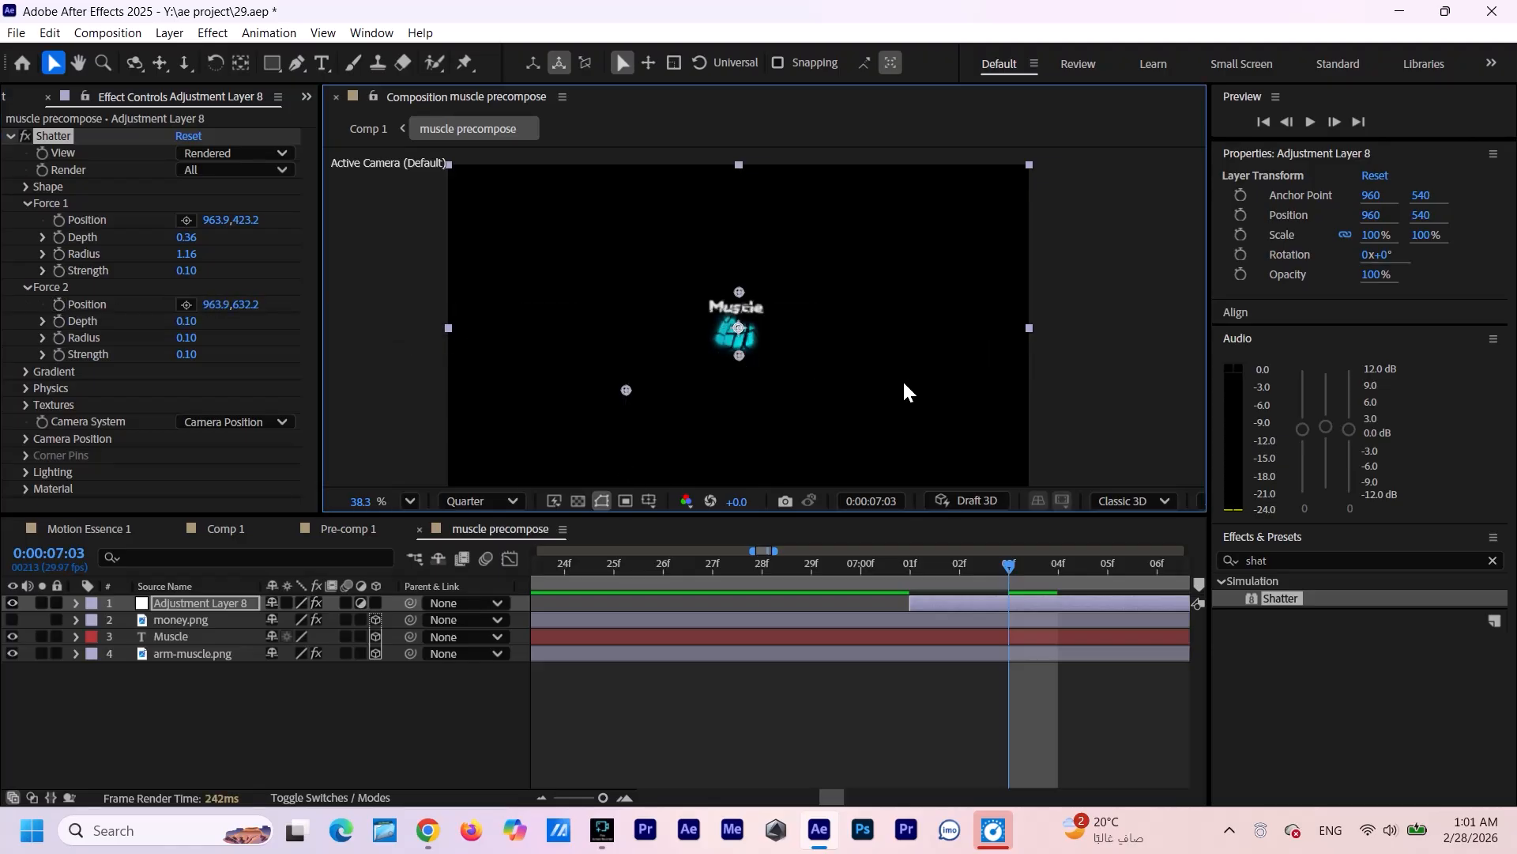
{"action": "left_click", "coordinate": [221, 529]}
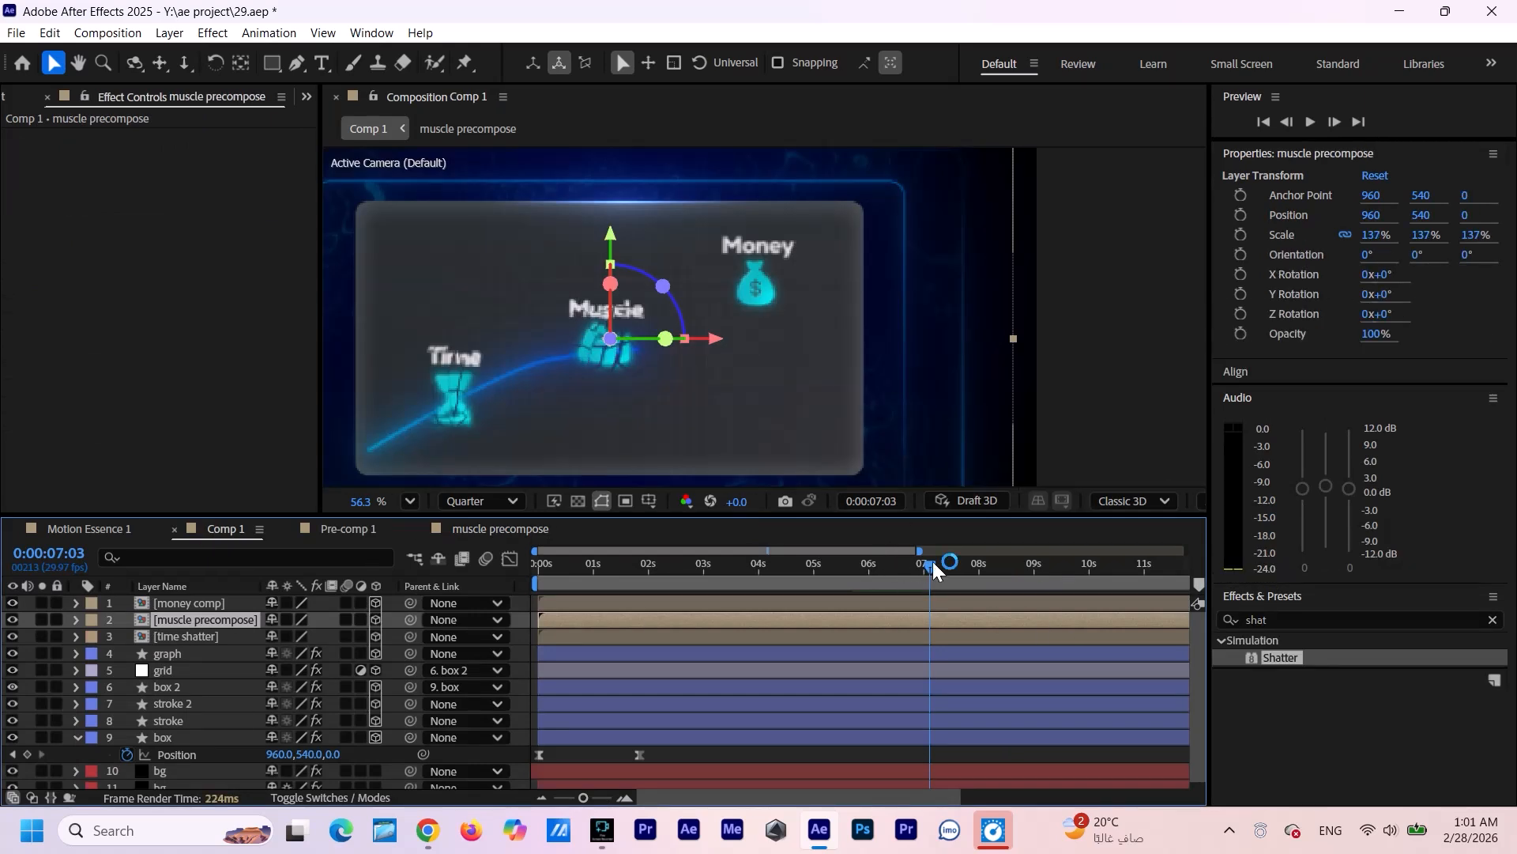
{"action": "left_click_drag", "start_coordinate": [932, 561], "coordinate": [870, 604]}
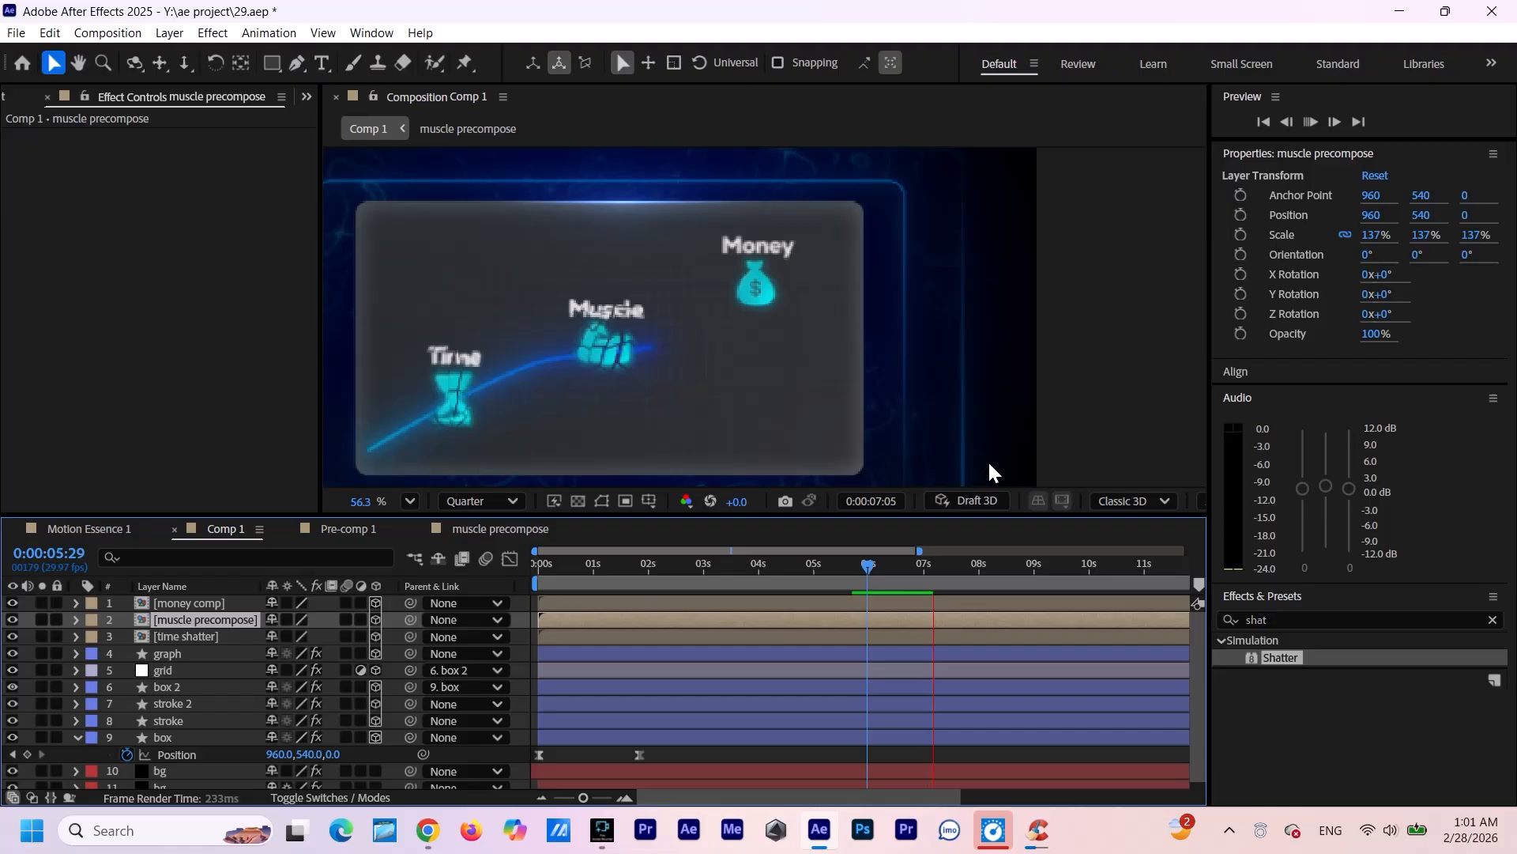
{"action": "key", "text": "space"}
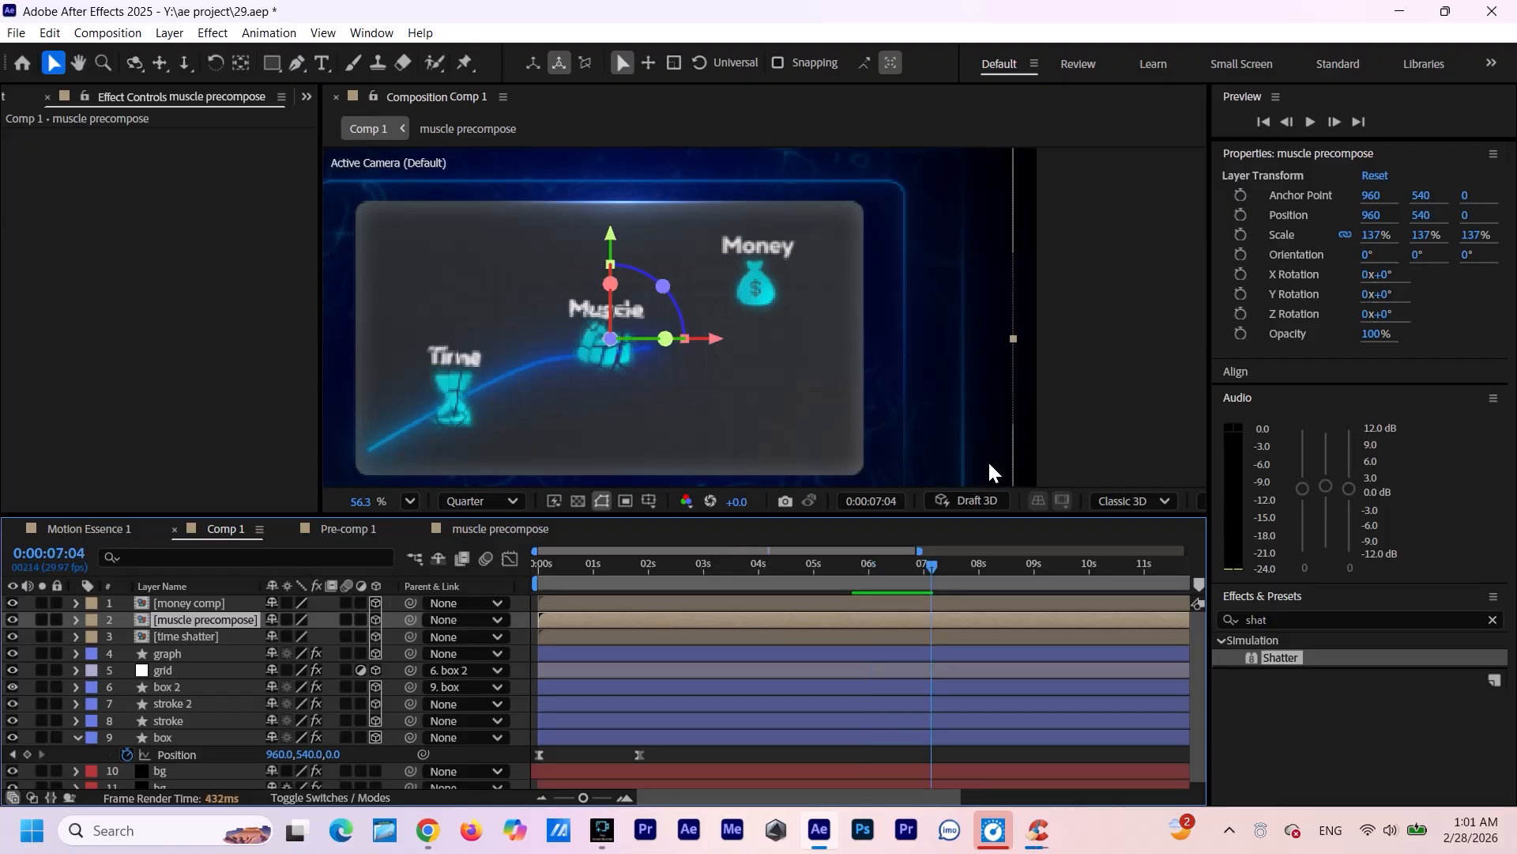
{"action": "left_click_drag", "start_coordinate": [930, 564], "coordinate": [888, 593]}
{"action": "key", "text": "space"}
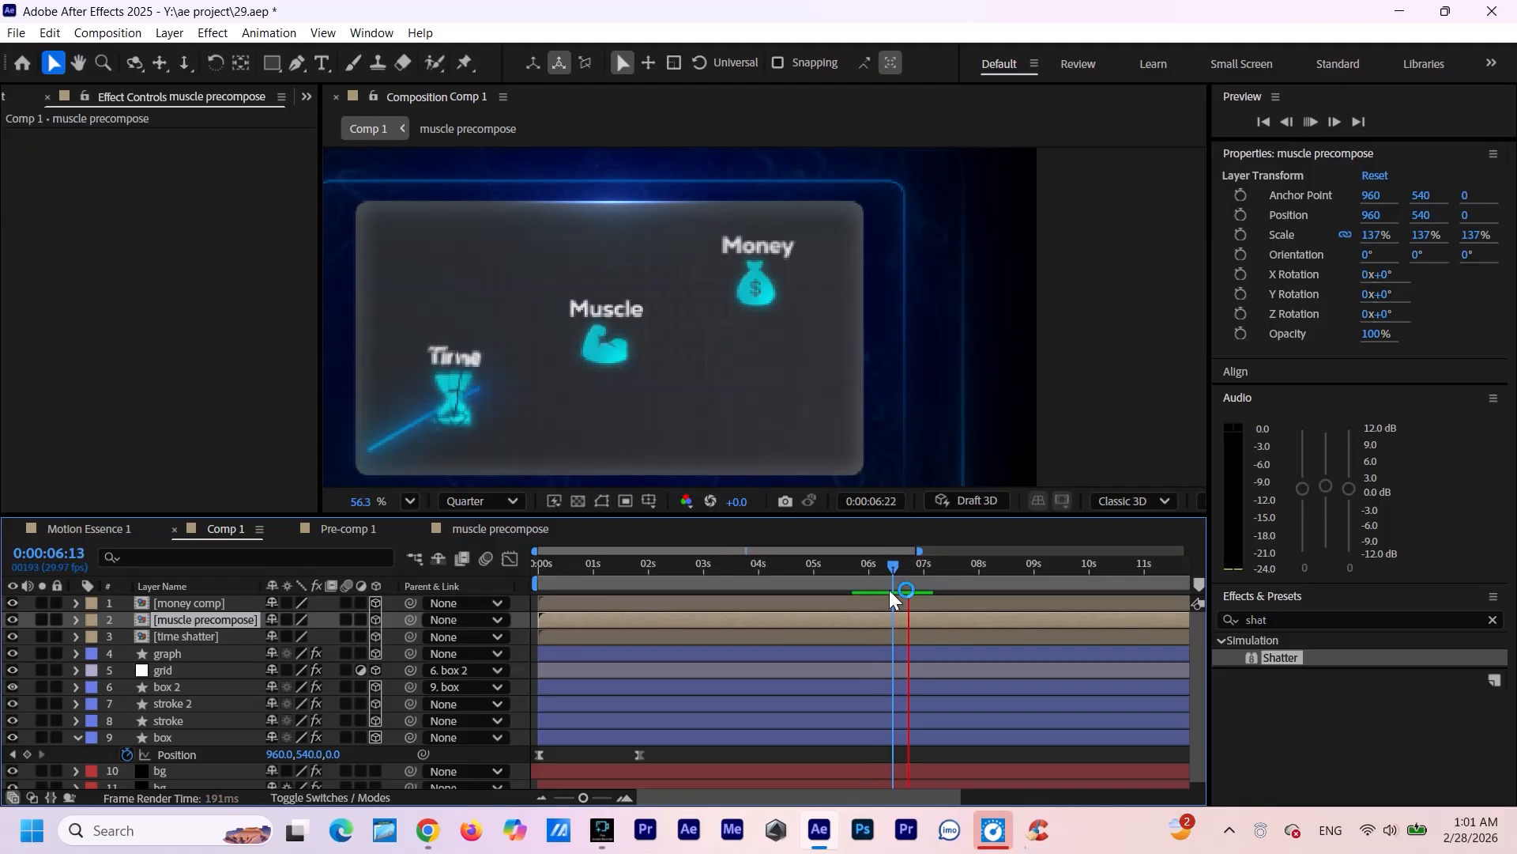
{"action": "key", "text": "space"}
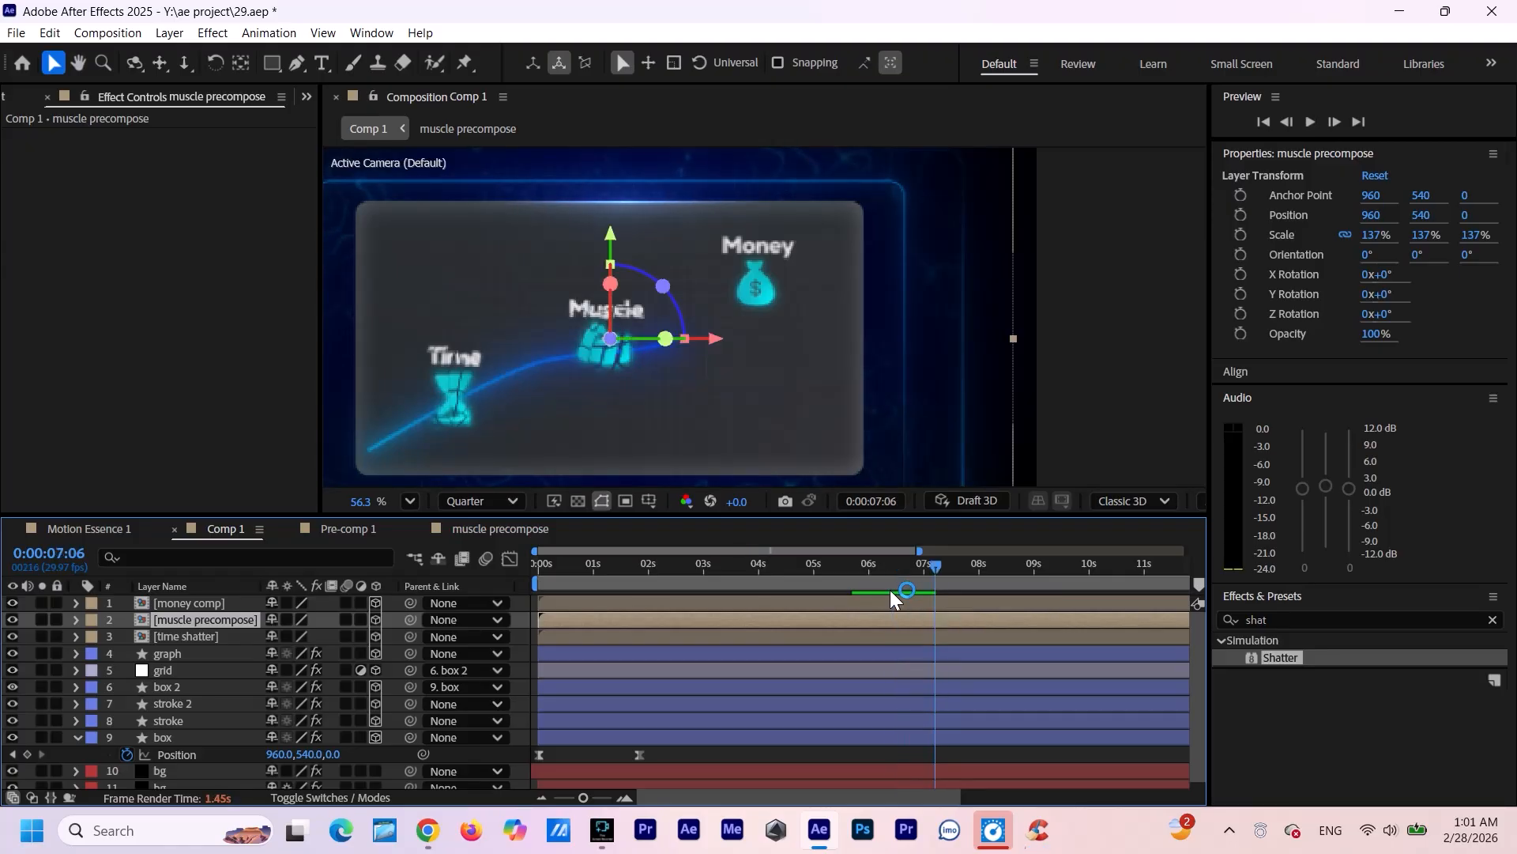
Add the Shatter adjustment layer to money comp and shift it to start at 0:00:07:14, when the graph line reaches Money.
{"action": "double_click", "coordinate": [890, 601]}
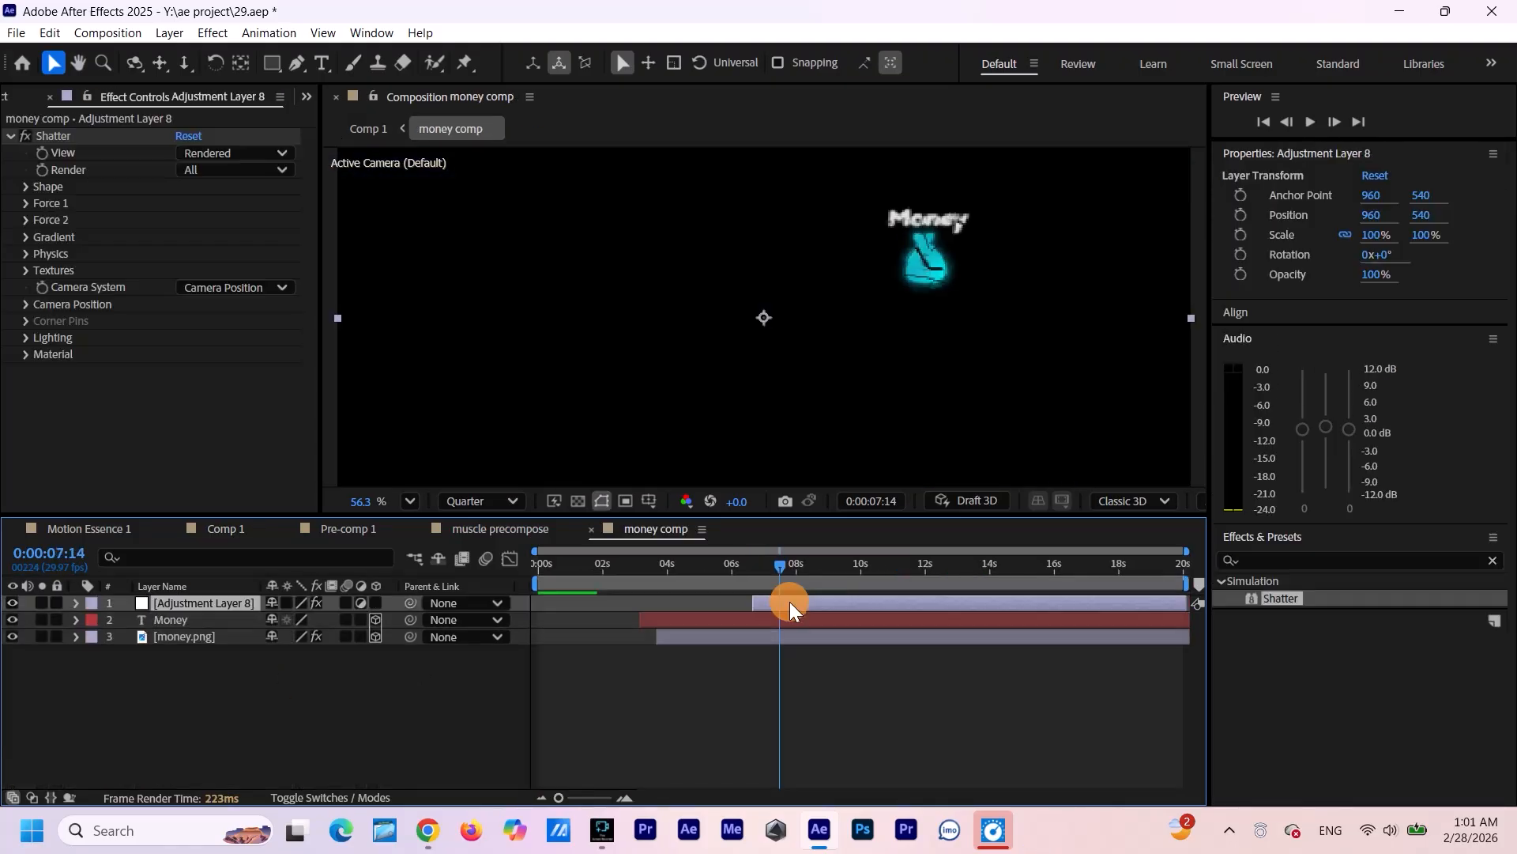
{"action": "left_click_drag", "start_coordinate": [790, 601], "coordinate": [817, 601]}
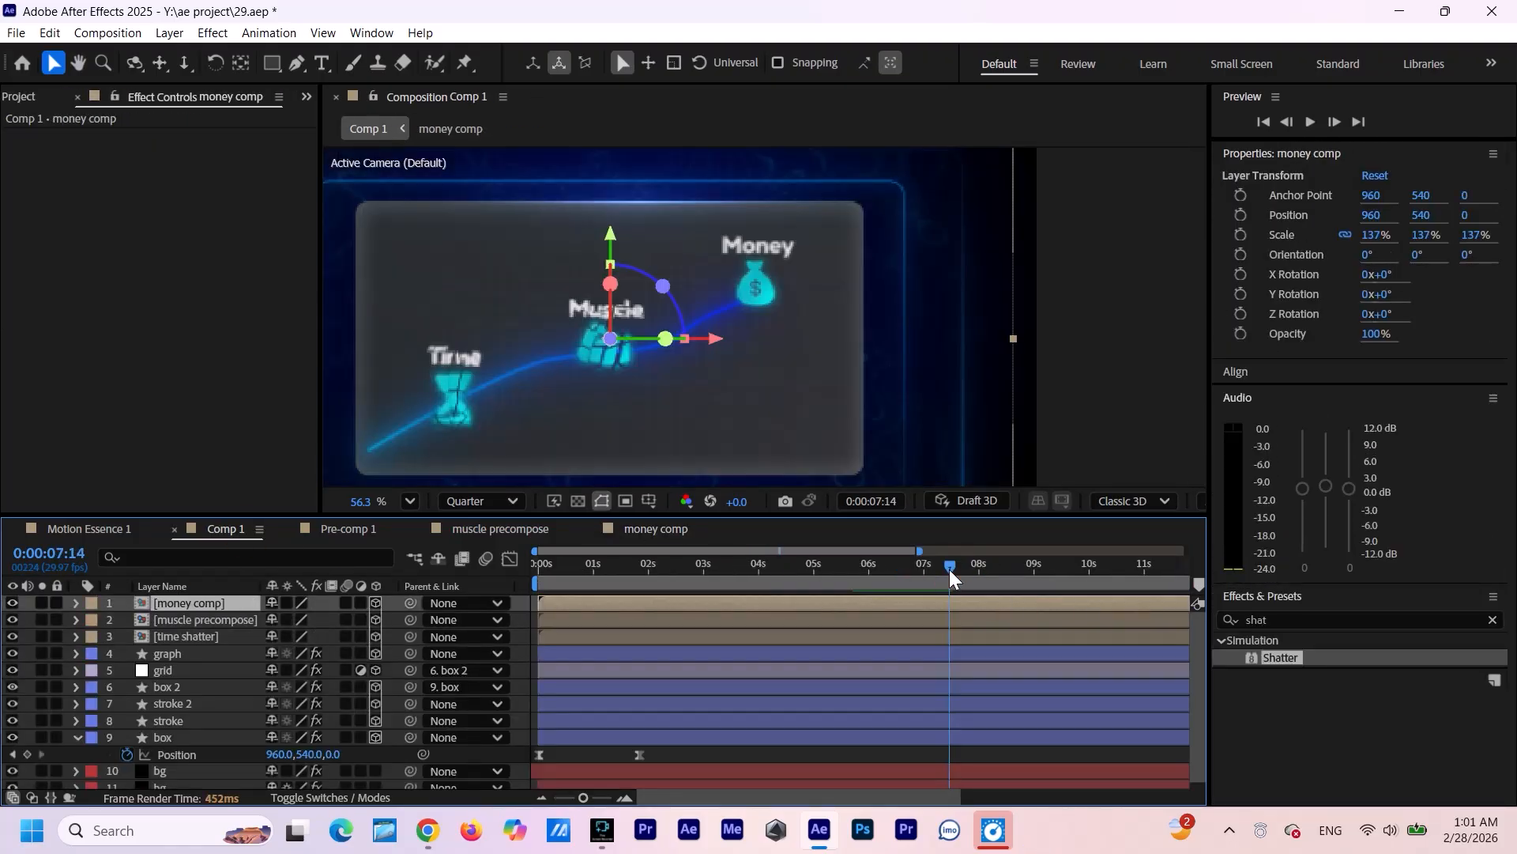
{"action": "mouse_move", "coordinate": [950, 569]}
{"action": "left_mouse_down"}
{"action": "mouse_move", "coordinate": [970, 571]}
{"action": "mouse_move", "coordinate": [955, 578]}
{"action": "left_mouse_up"}
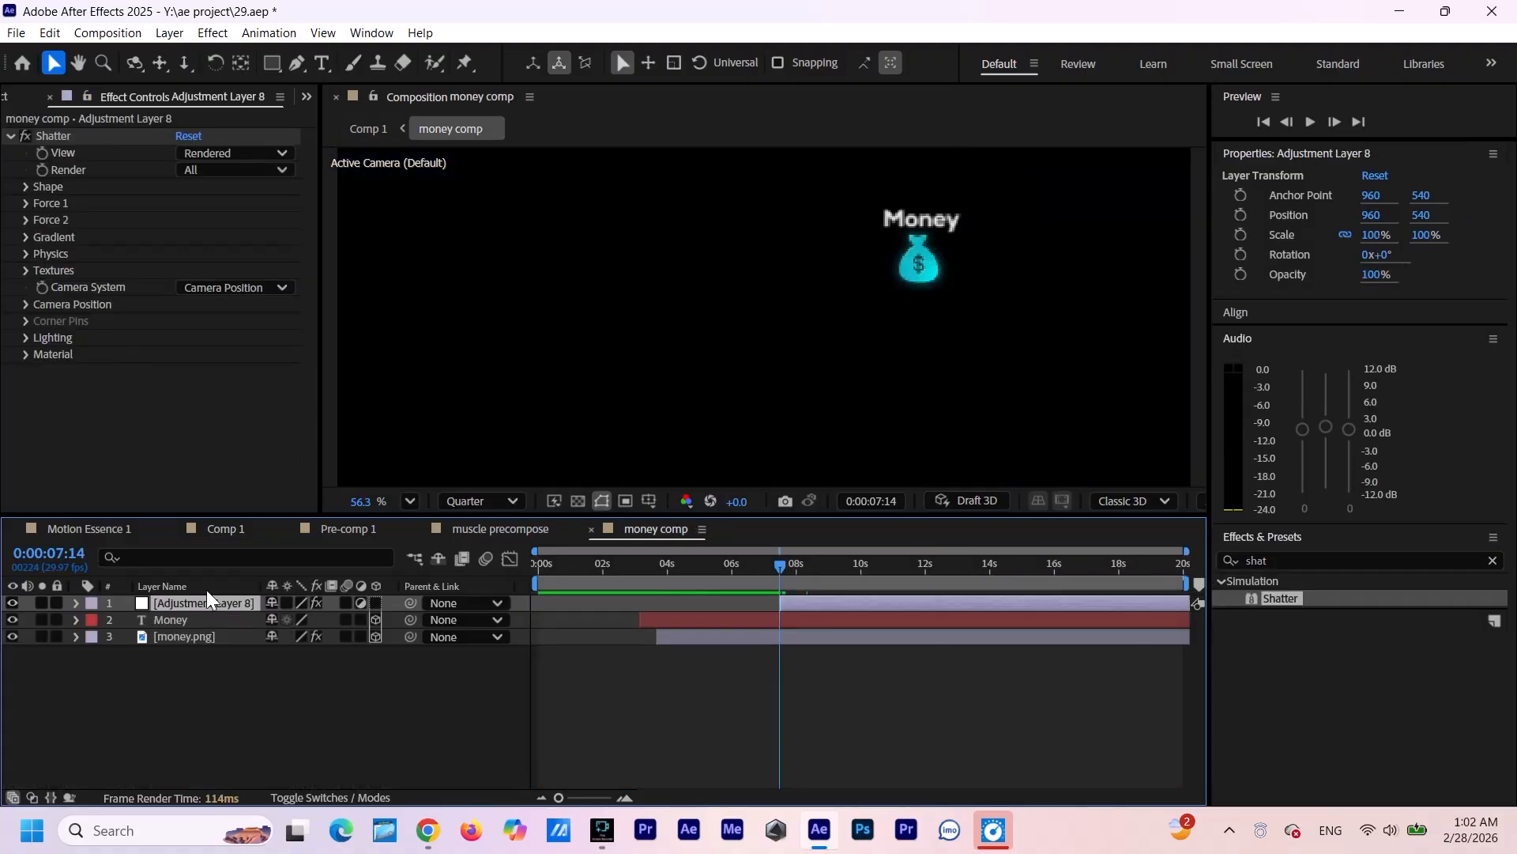
Place Shatter's Force 1 at 1315.6, 289.8, Force 2 at 1317.3, 494.2 and the shape origin at 1315.6, 430.2 around the Money element.
{"action": "left_click", "coordinate": [27, 203]}
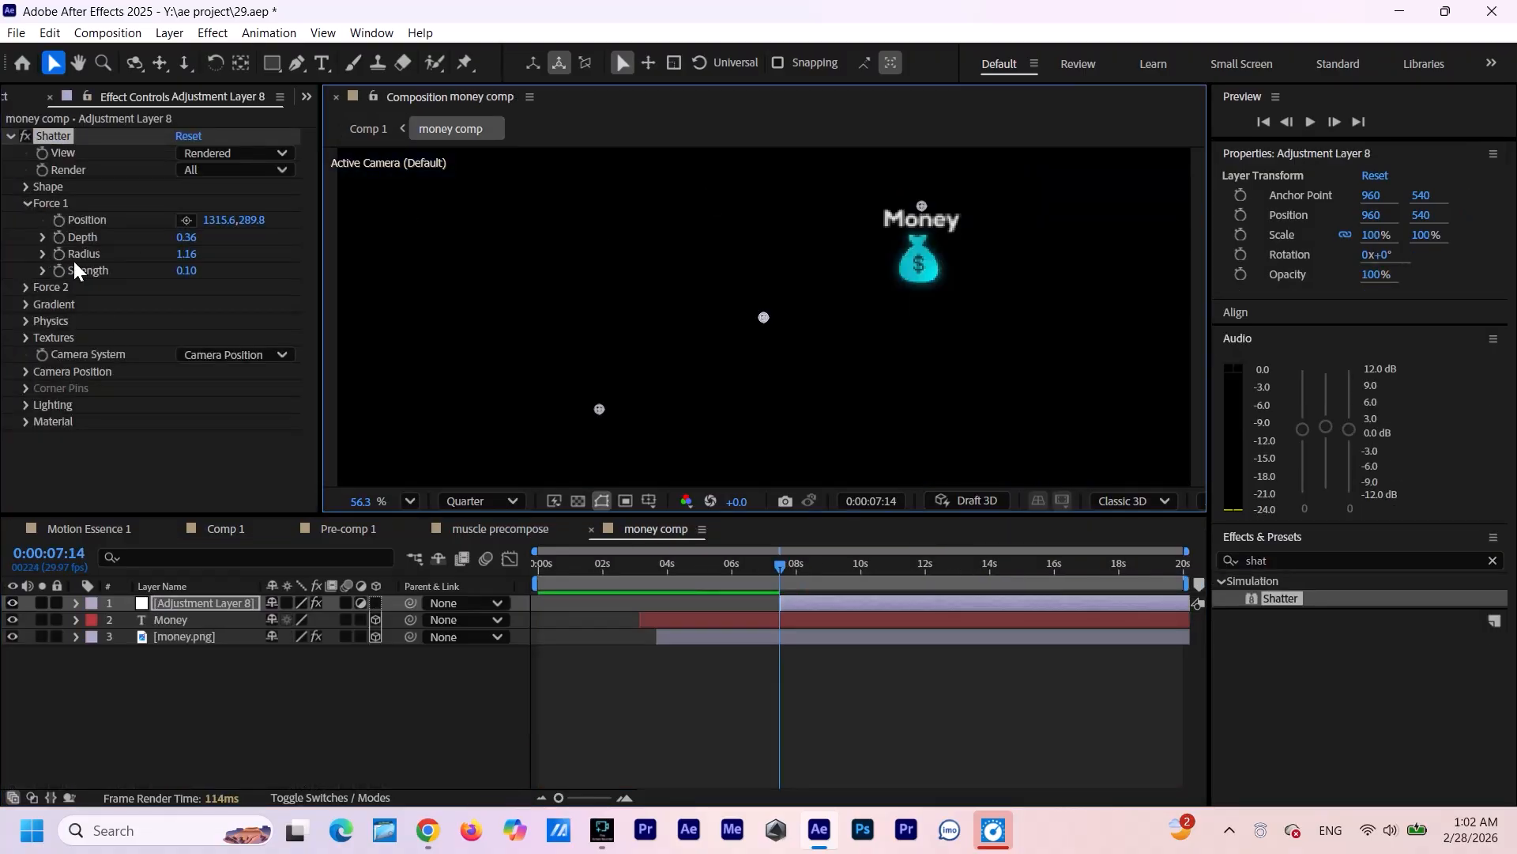
{"action": "left_click", "coordinate": [27, 286]}
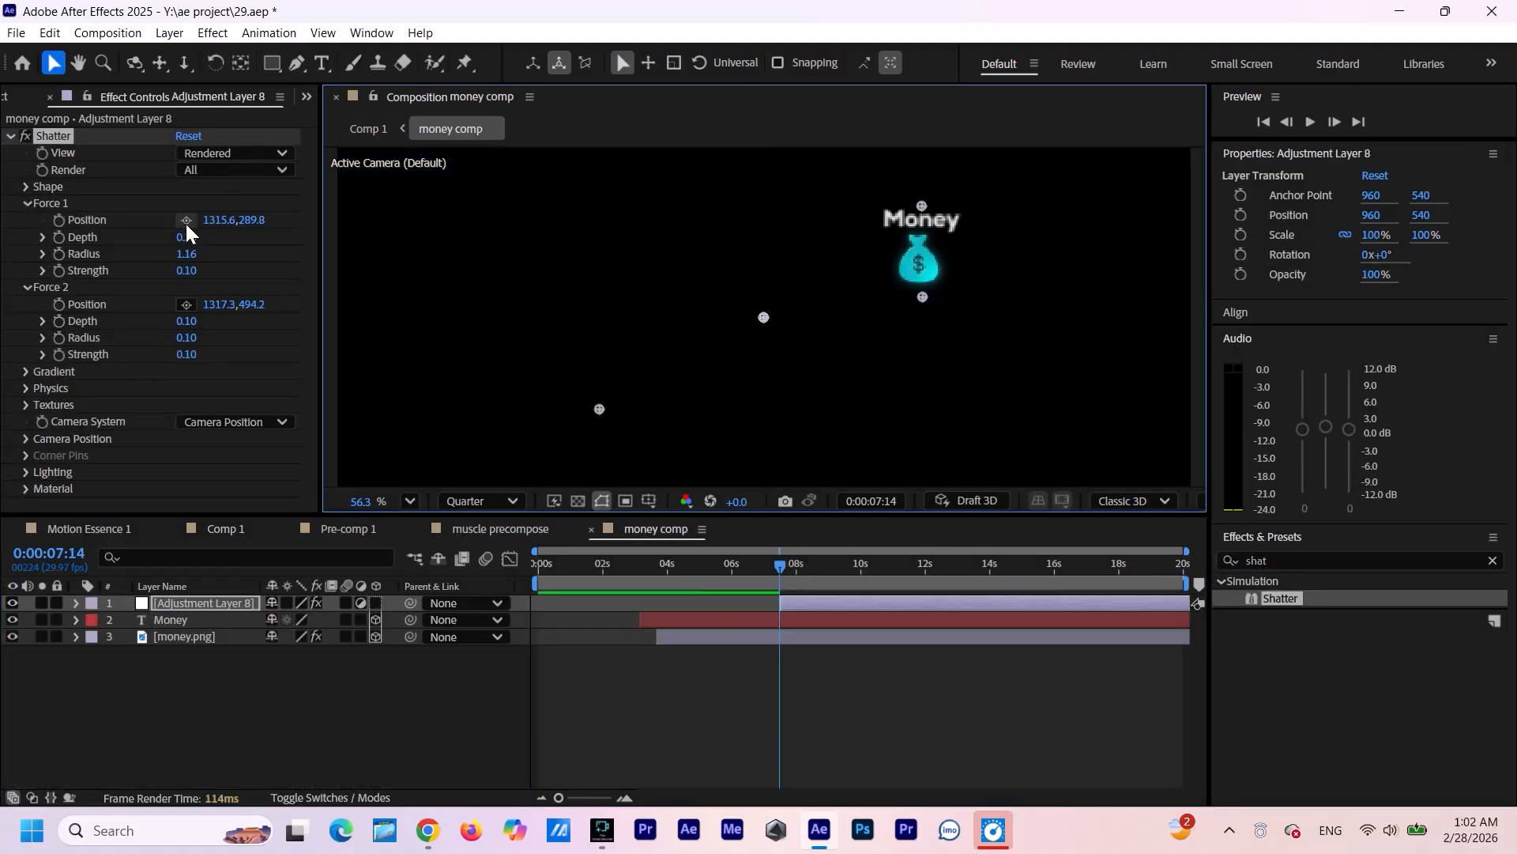
{"action": "left_click", "coordinate": [26, 187]}
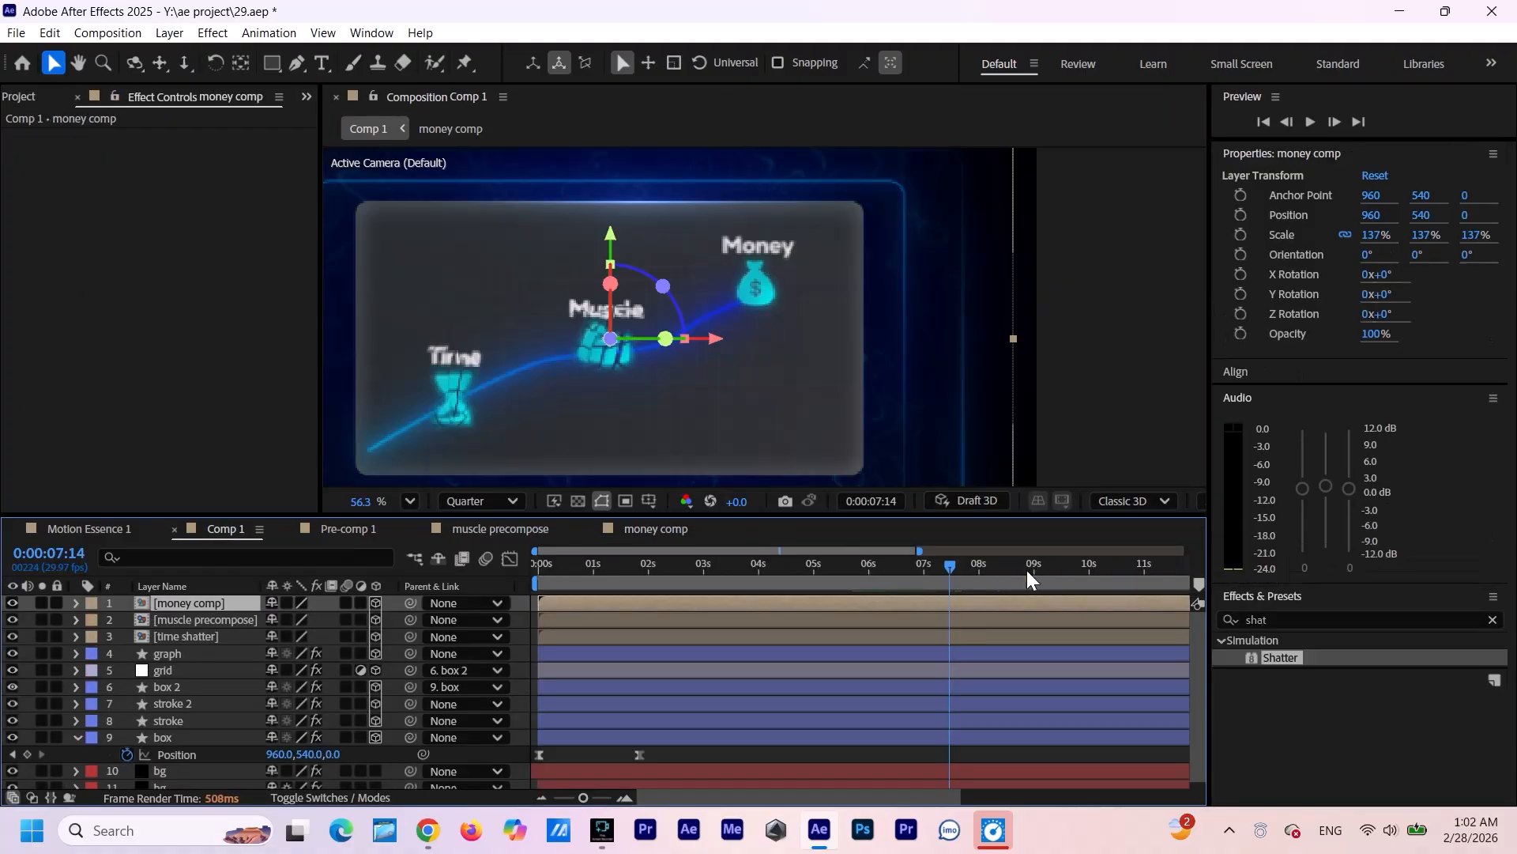
{"action": "left_click_drag", "start_coordinate": [1026, 570], "coordinate": [958, 574]}
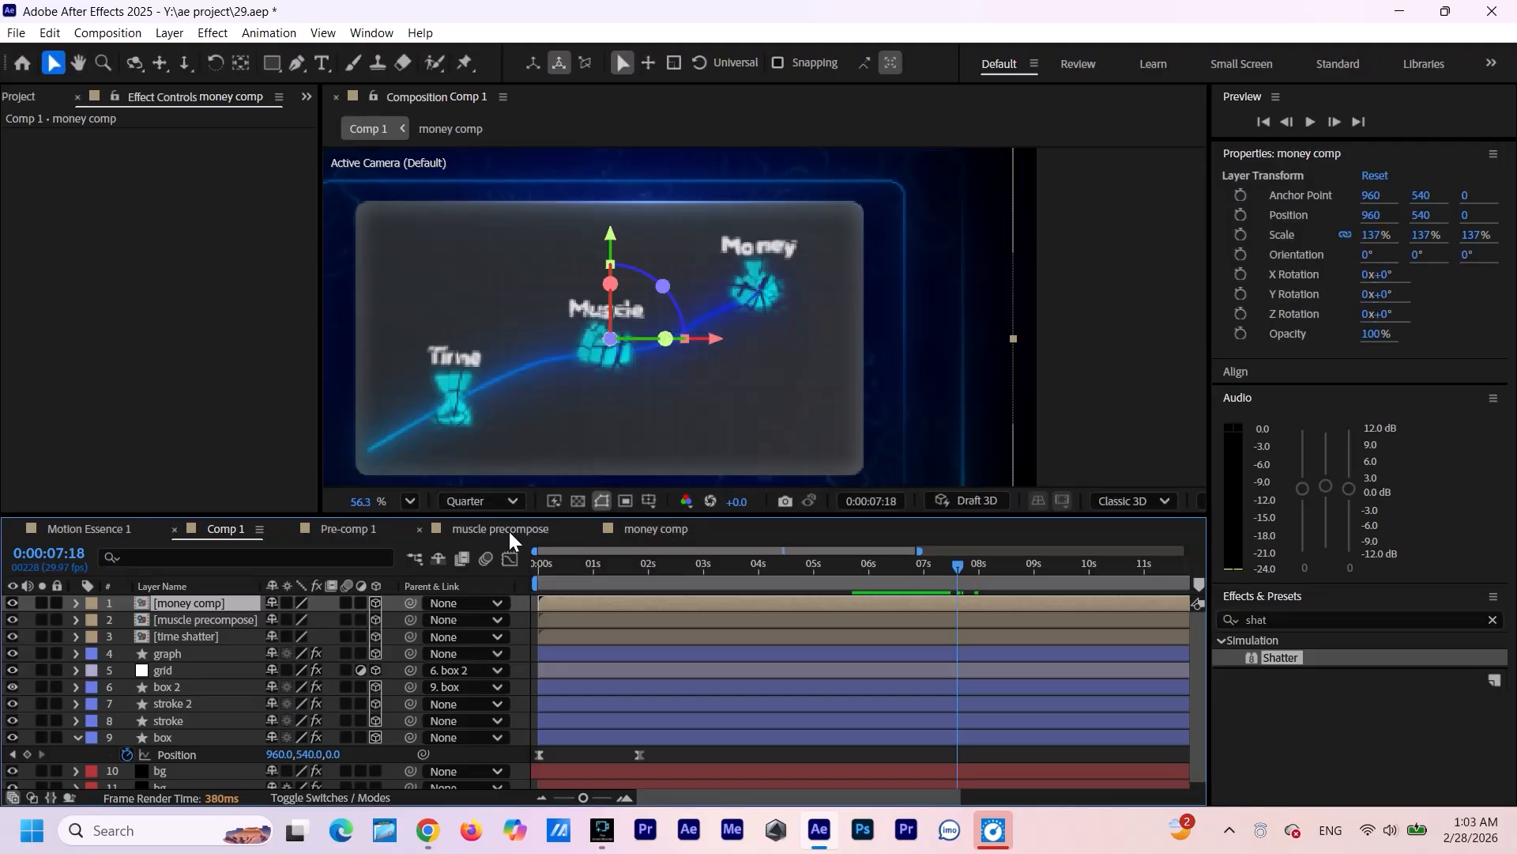
Place the Shatter shape origin at 963.9, 553.8 on the icon in muscle precompose and play back the animation in Comp 1.
{"action": "left_click", "coordinate": [509, 531]}
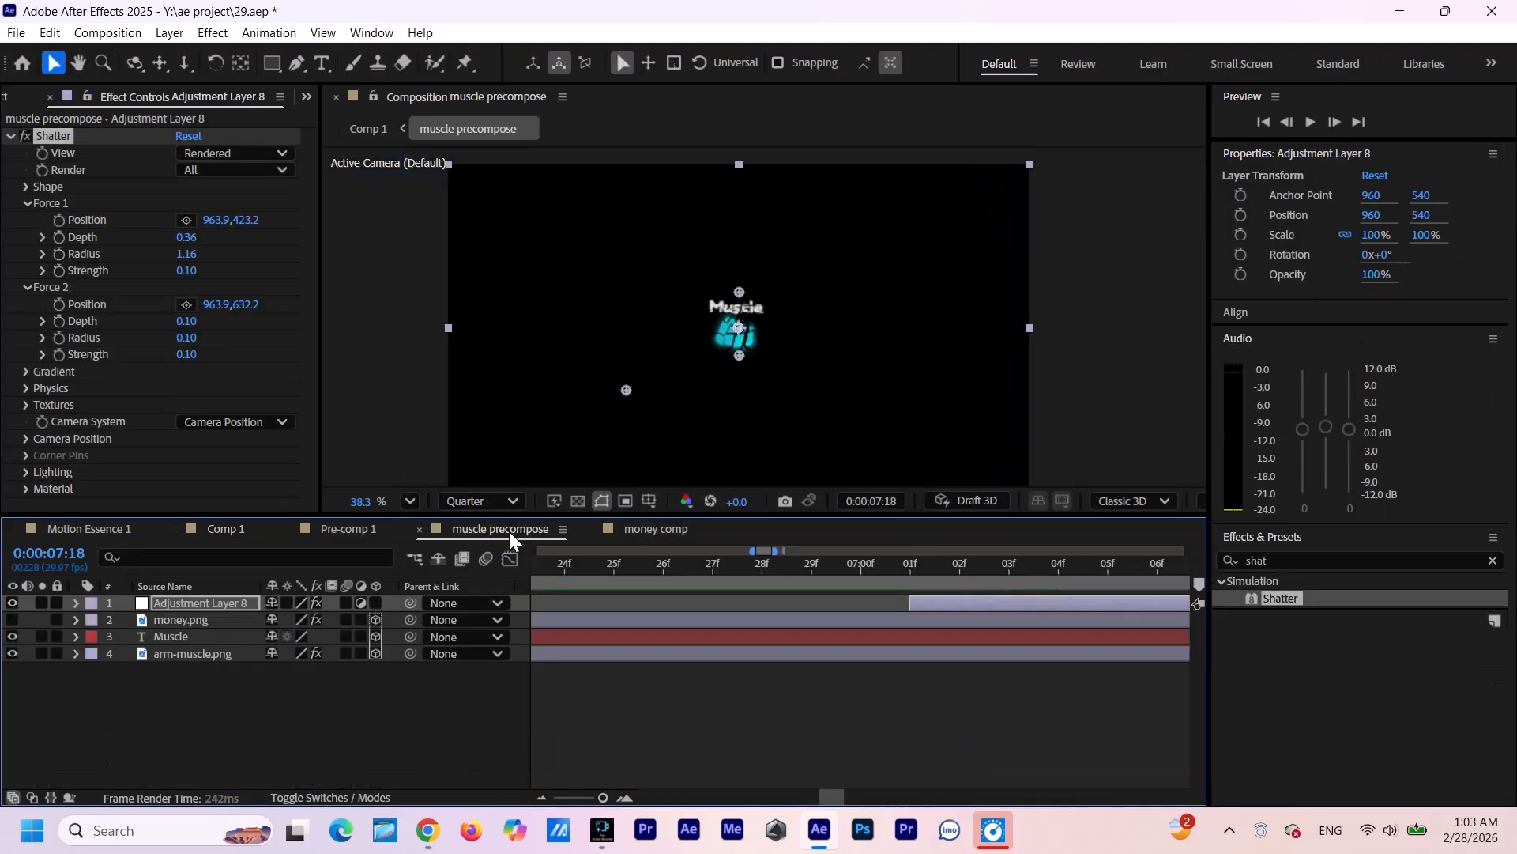
{"action": "left_click", "coordinate": [24, 186]}
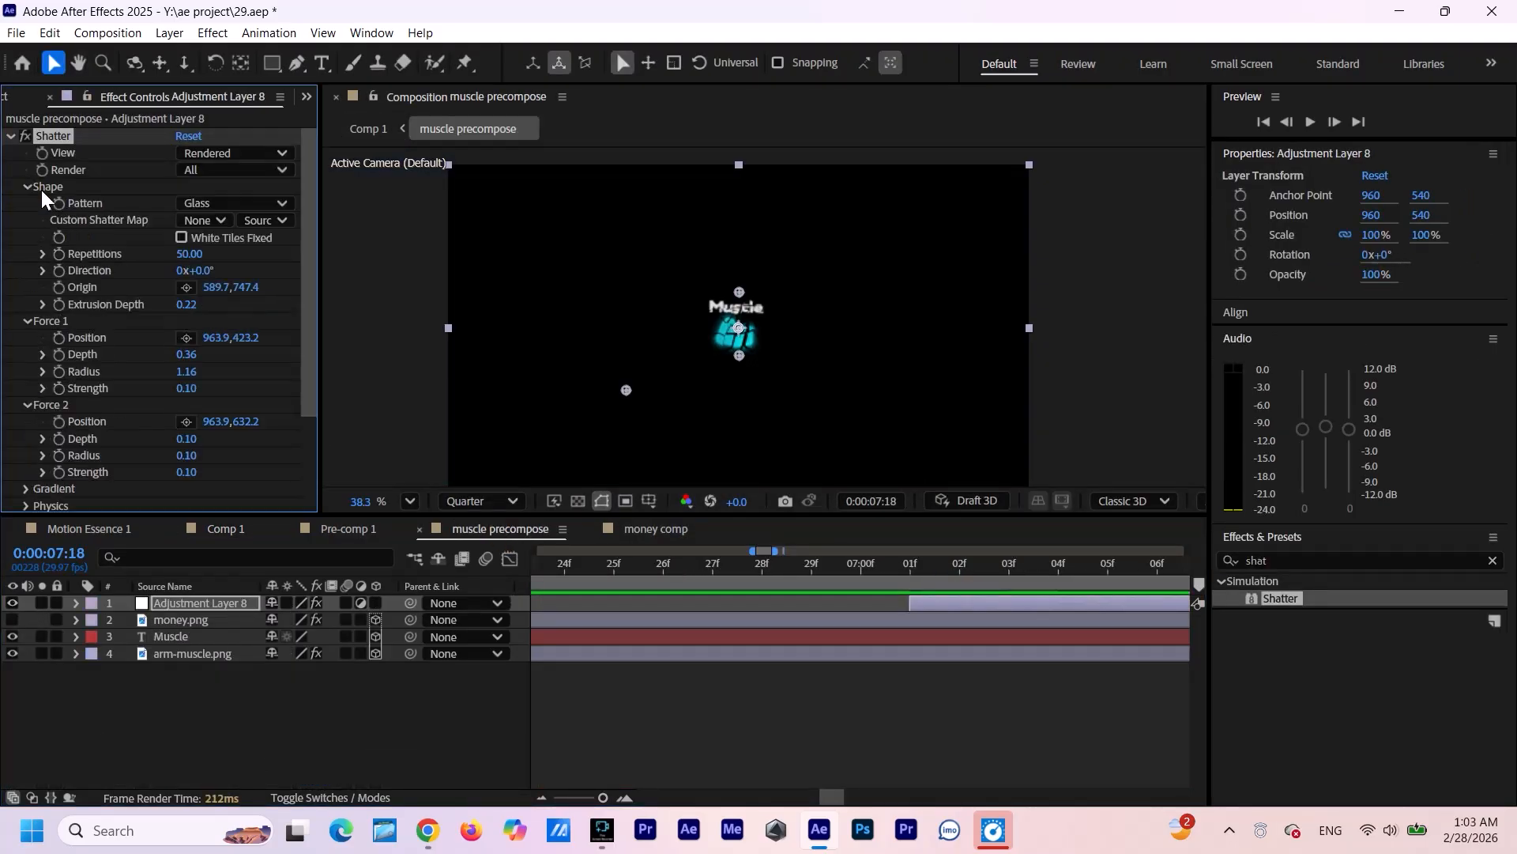
{"action": "left_click", "coordinate": [187, 287]}
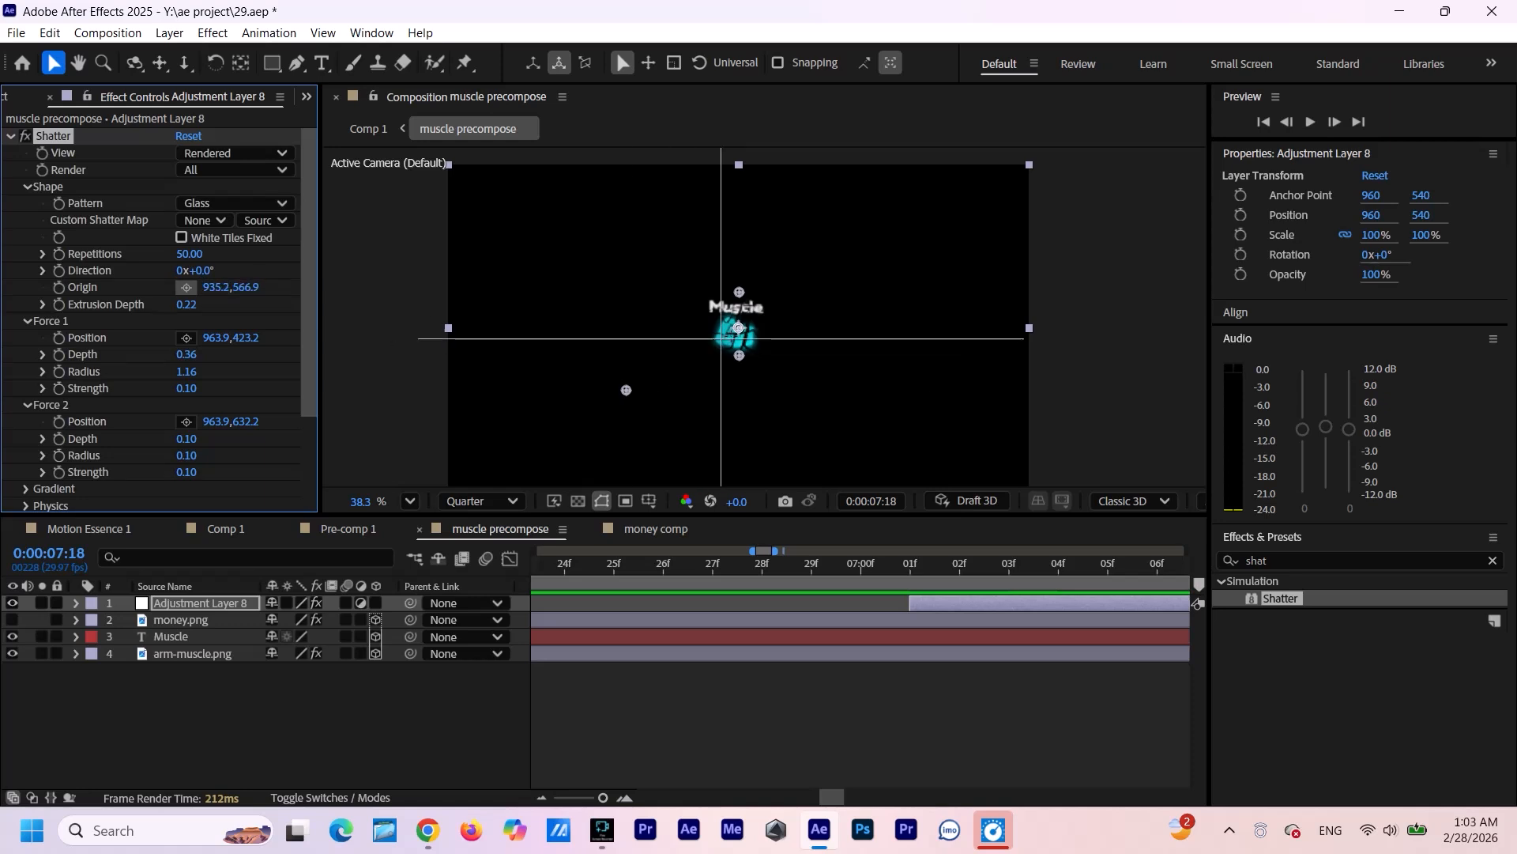
{"action": "left_click", "coordinate": [739, 331]}
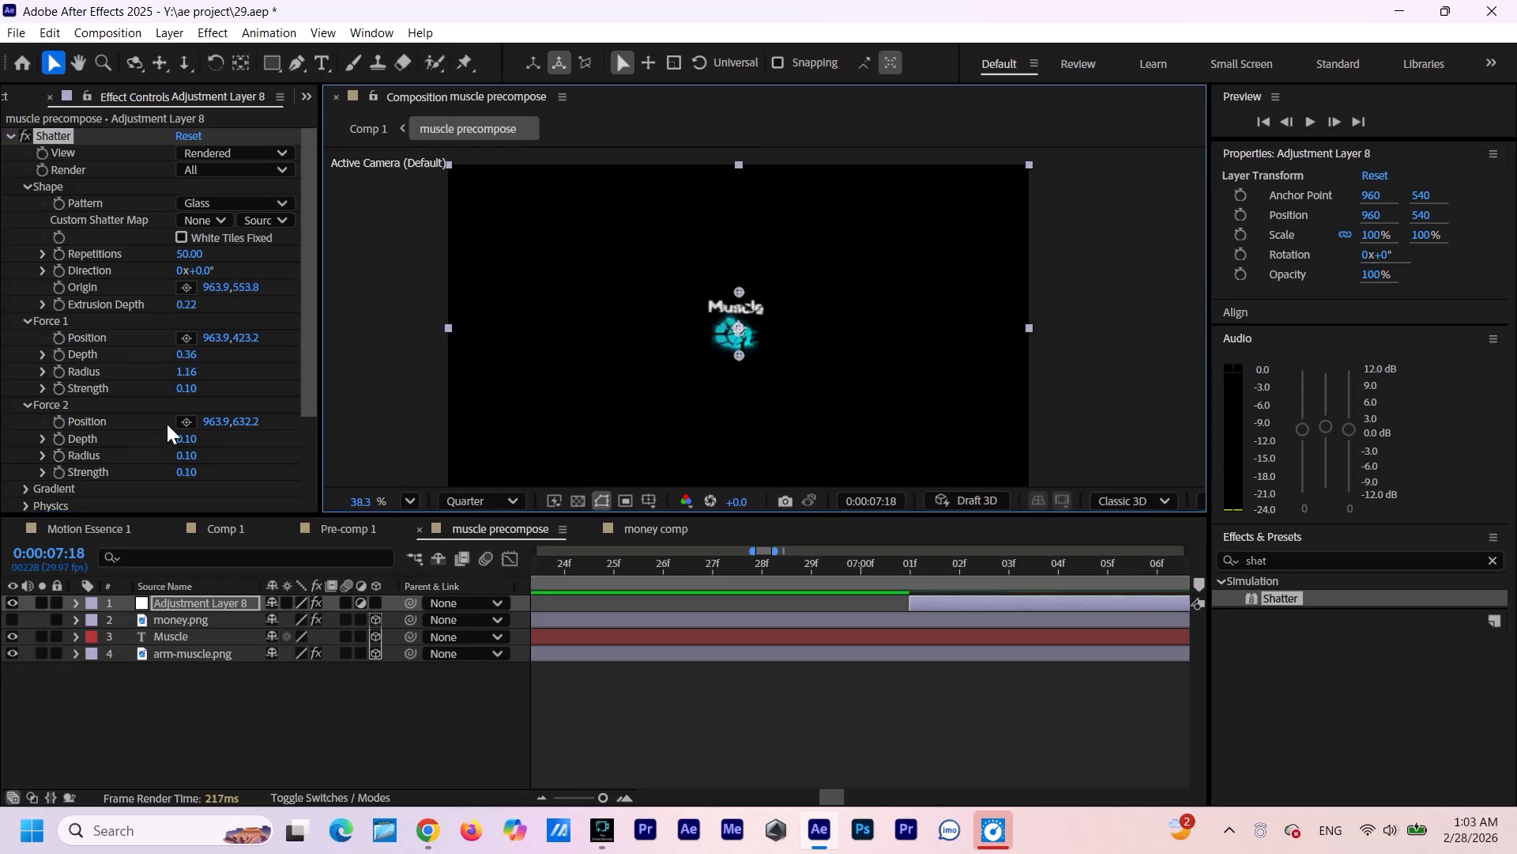
{"action": "left_click", "coordinate": [237, 528]}
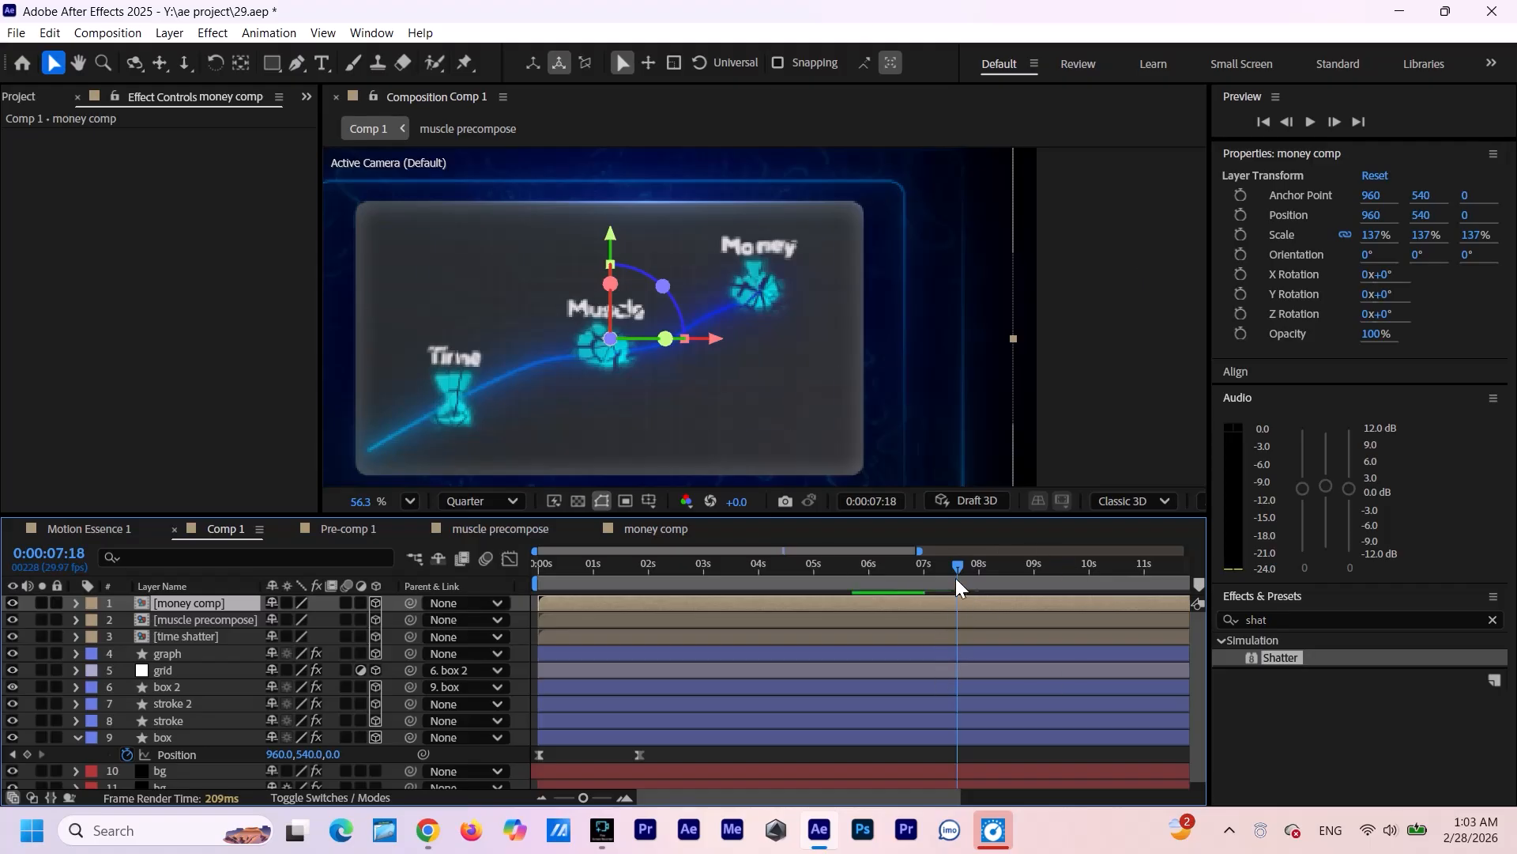
{"action": "left_click_drag", "start_coordinate": [956, 569], "coordinate": [825, 618]}
{"action": "key", "text": "space"}
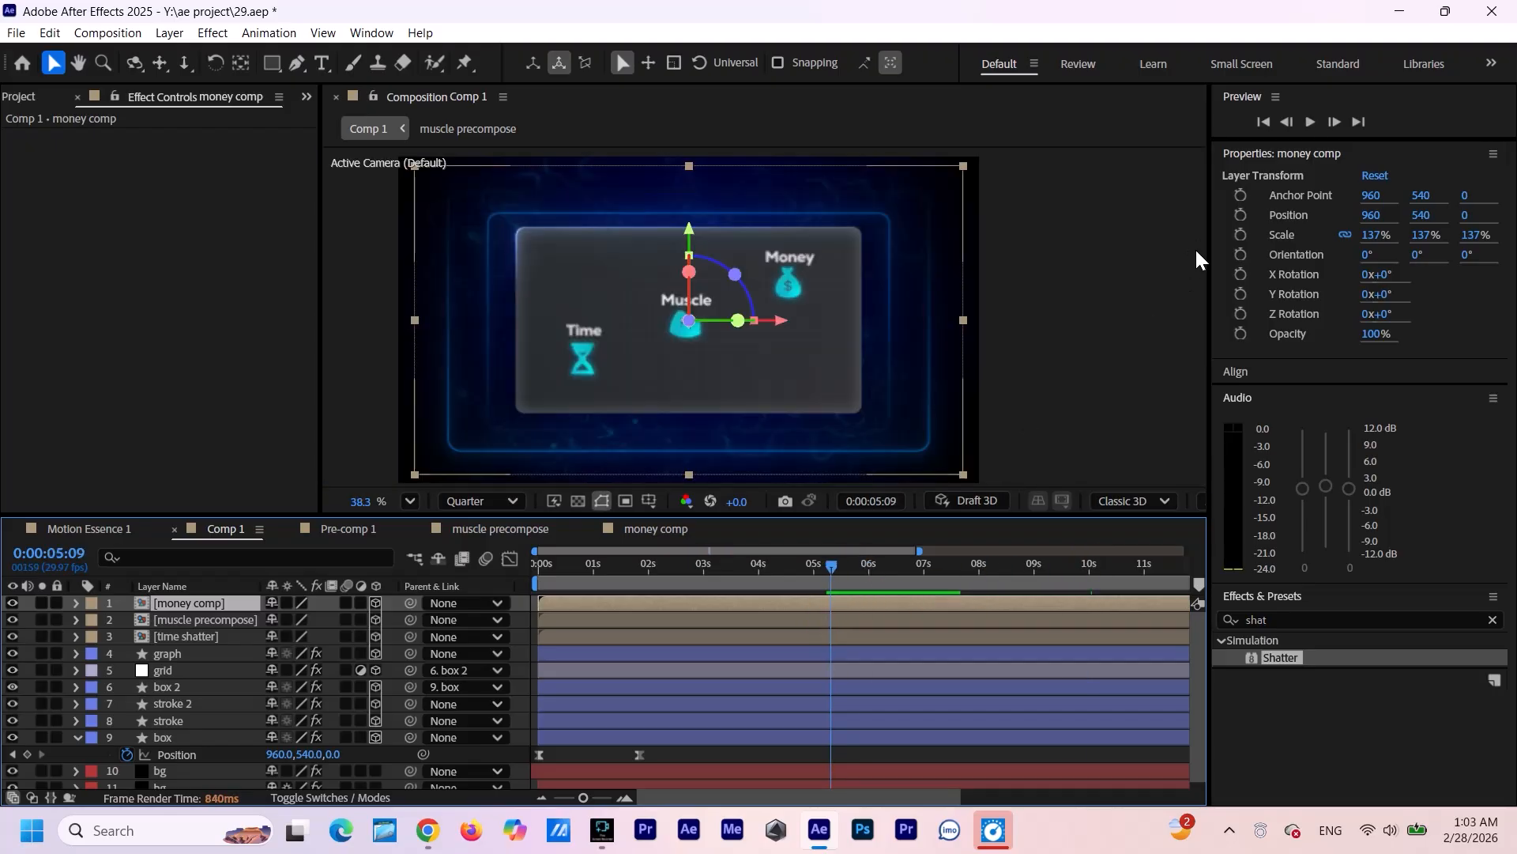
{"action": "key", "text": "space"}
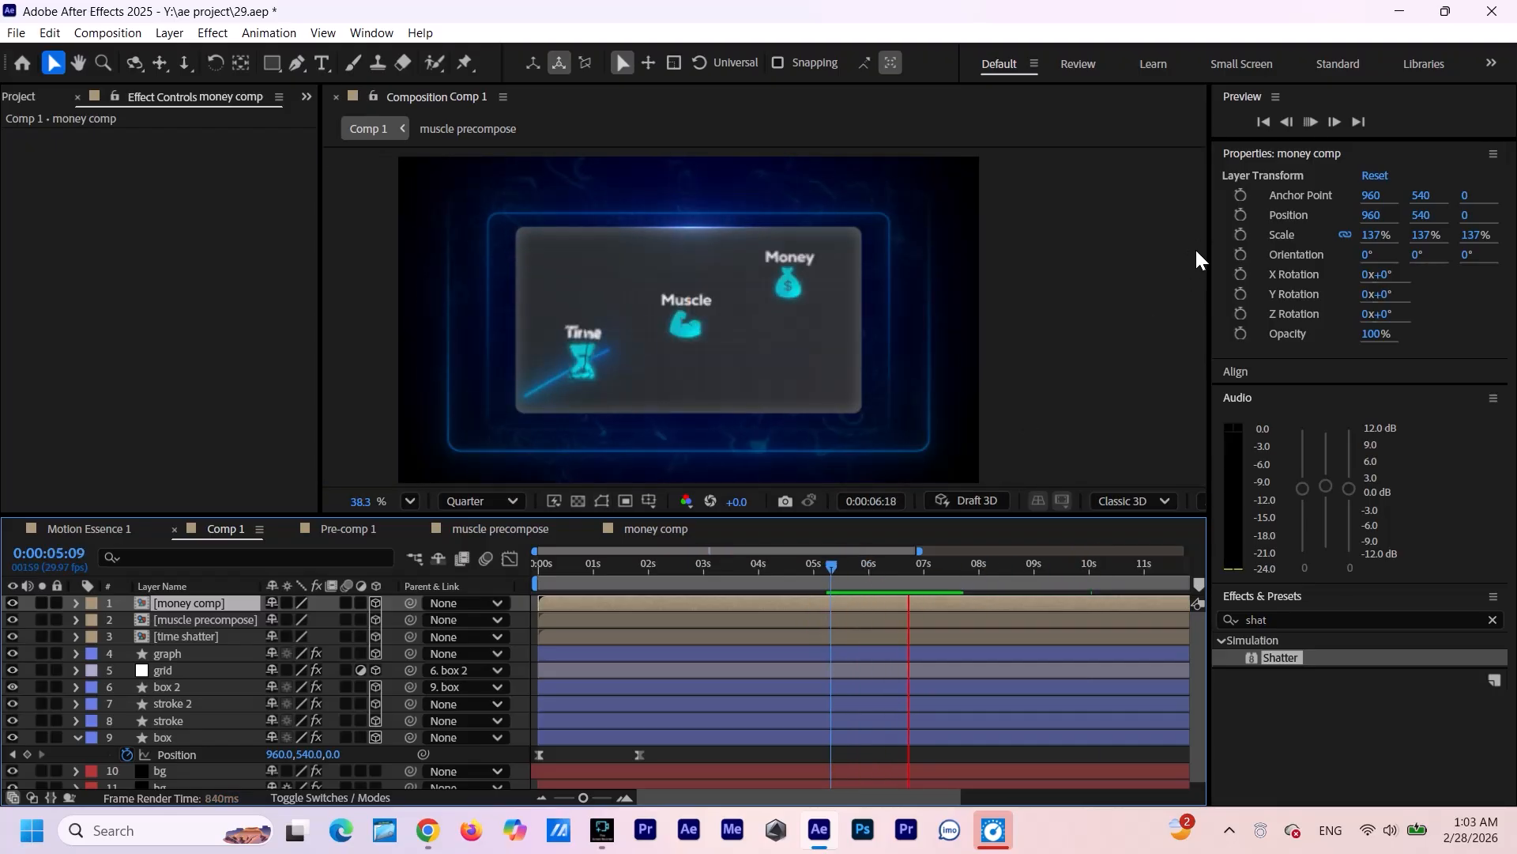
{"action": "key", "text": "space"}
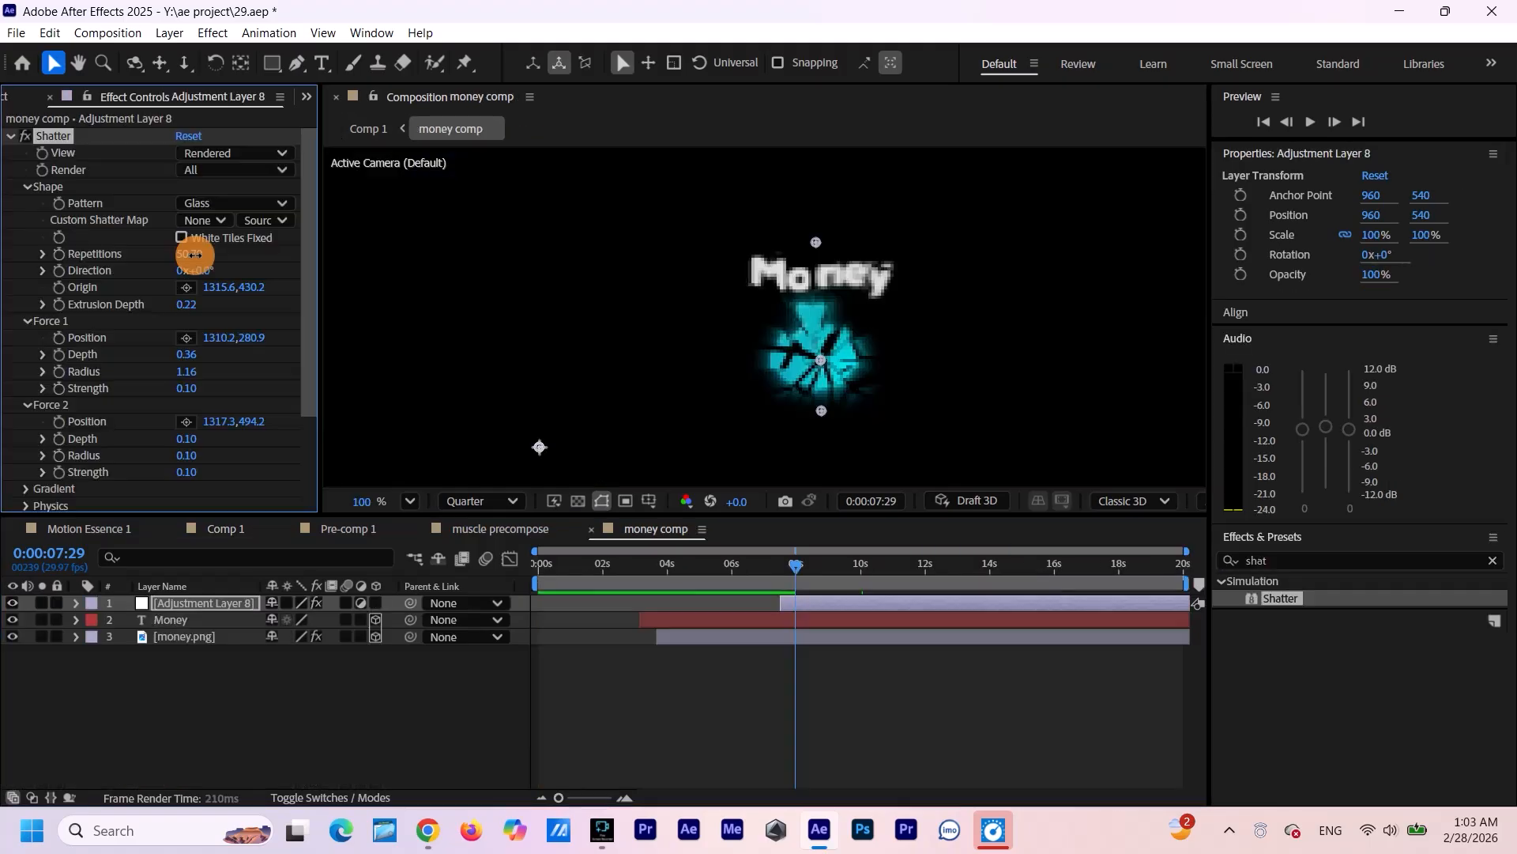
Turn off the Deep Glow 2 effect on the money.png icon in money comp.
{"action": "left_click_drag", "start_coordinate": [198, 253], "coordinate": [136, 286]}
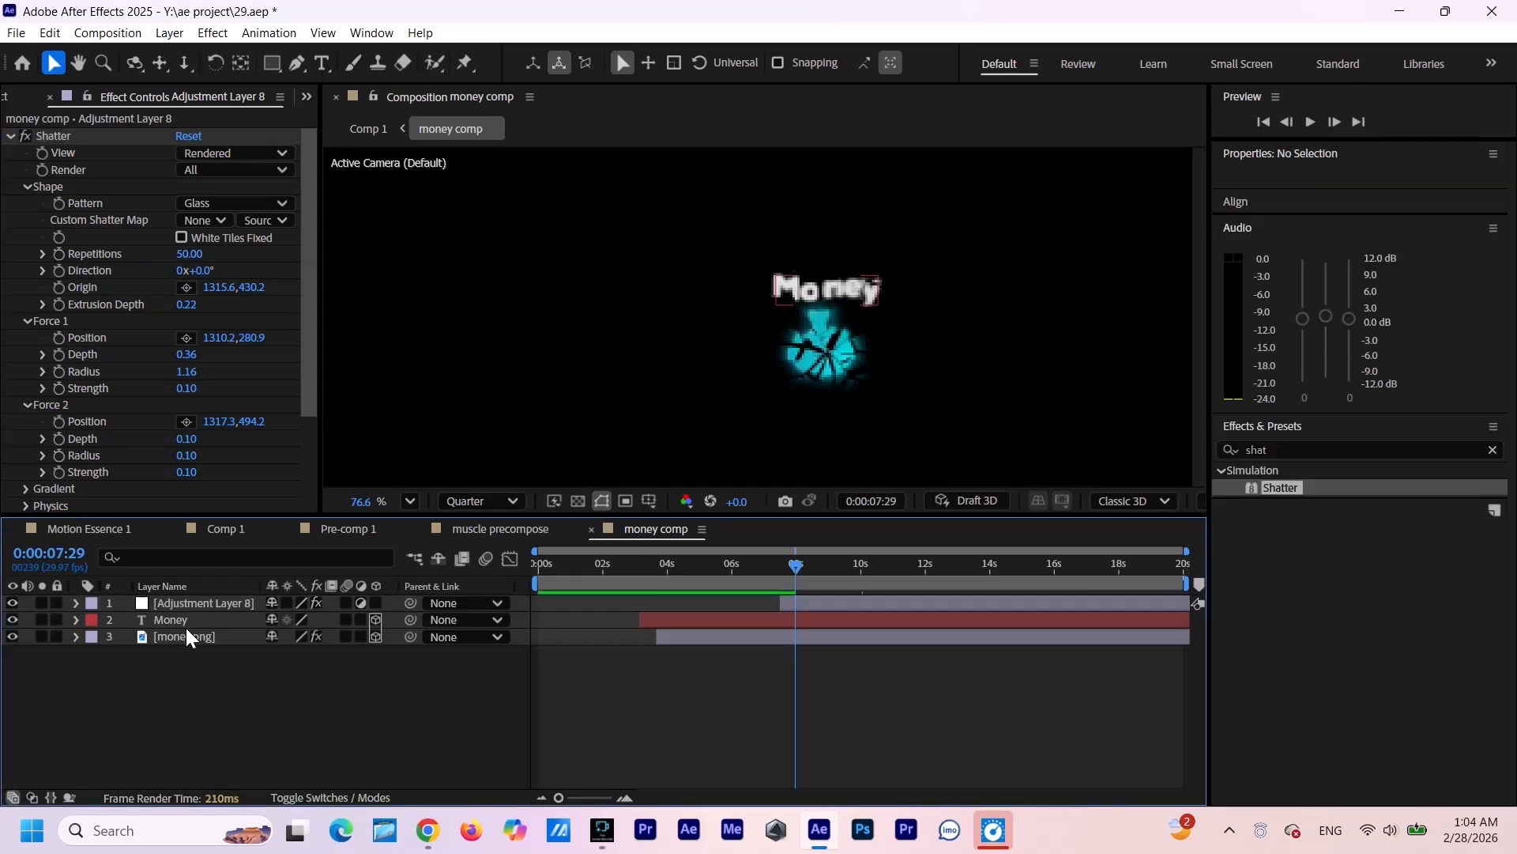
{"action": "left_click", "coordinate": [188, 637]}
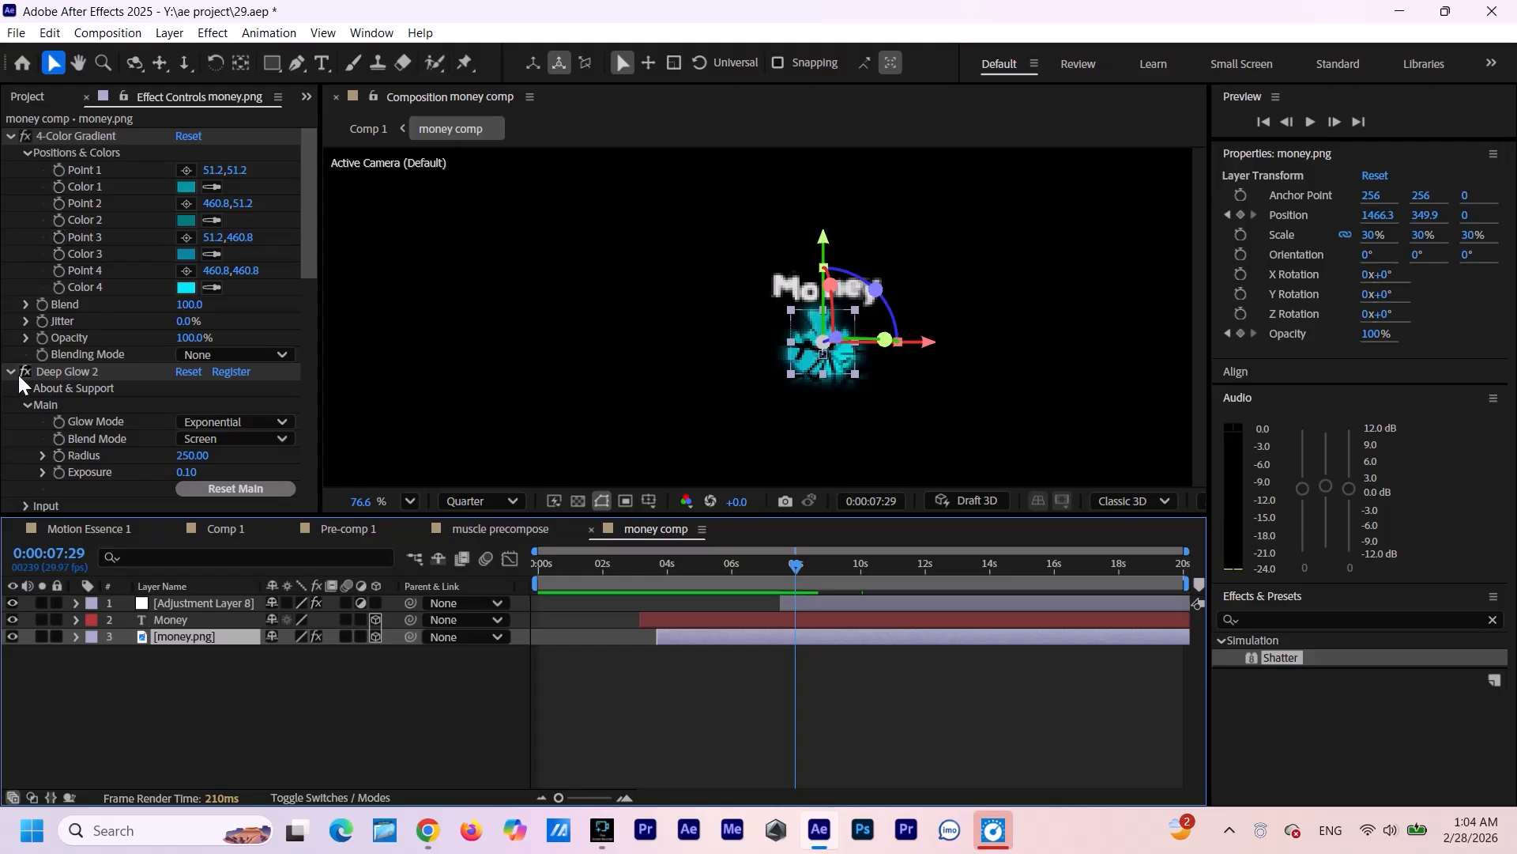
{"action": "left_click", "coordinate": [24, 373]}
{"action": "left_click", "coordinate": [187, 621]}
{"action": "left_click", "coordinate": [251, 717]}
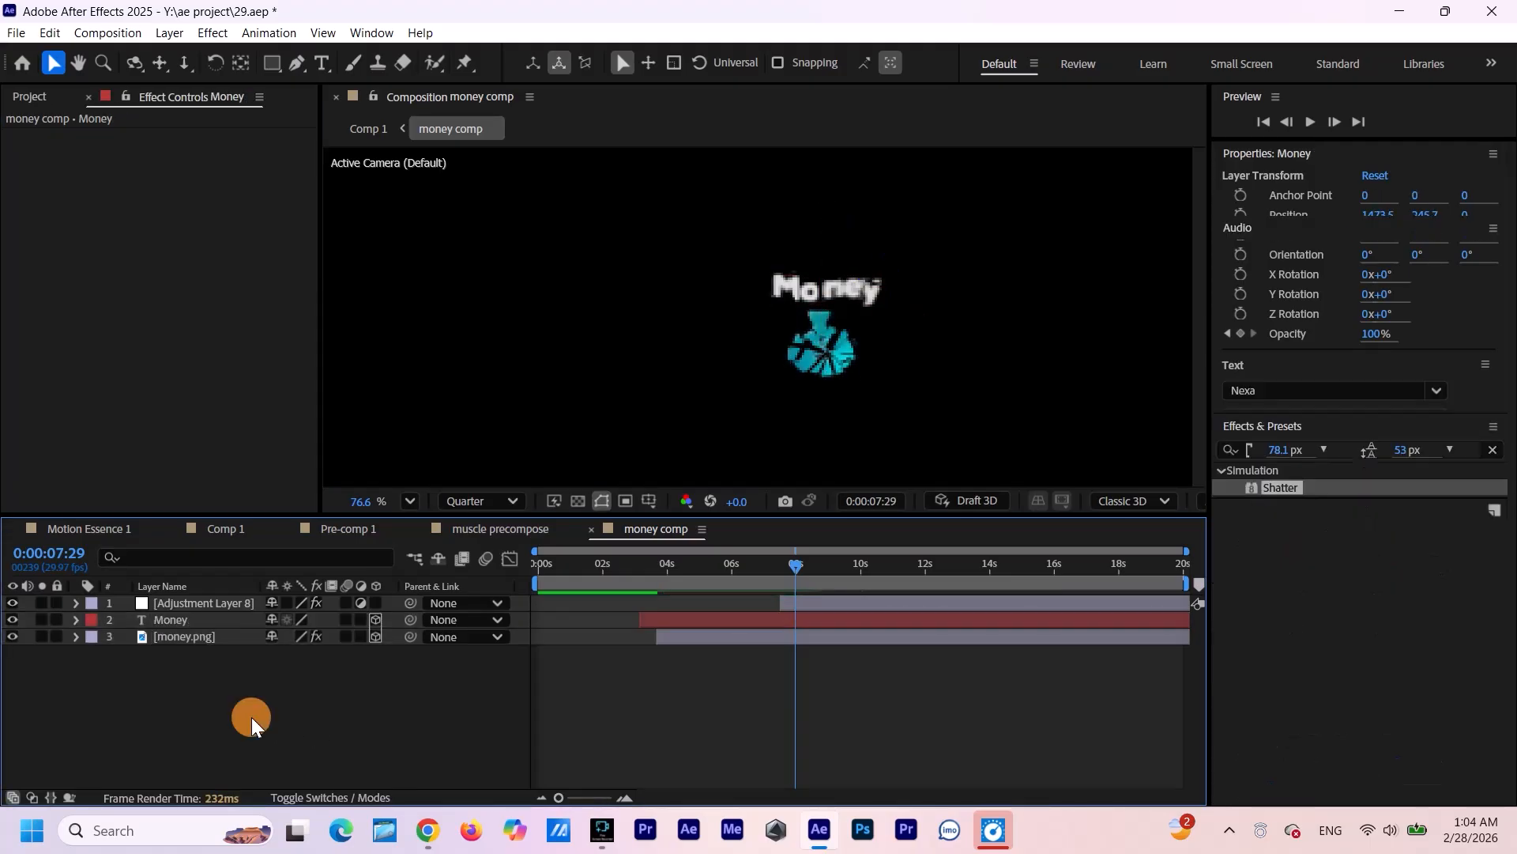
Create a new adjustment layer above the Shatter layer in money comp and apply Deep Glow 2 to it.
{"action": "right_click", "coordinate": [270, 677]}
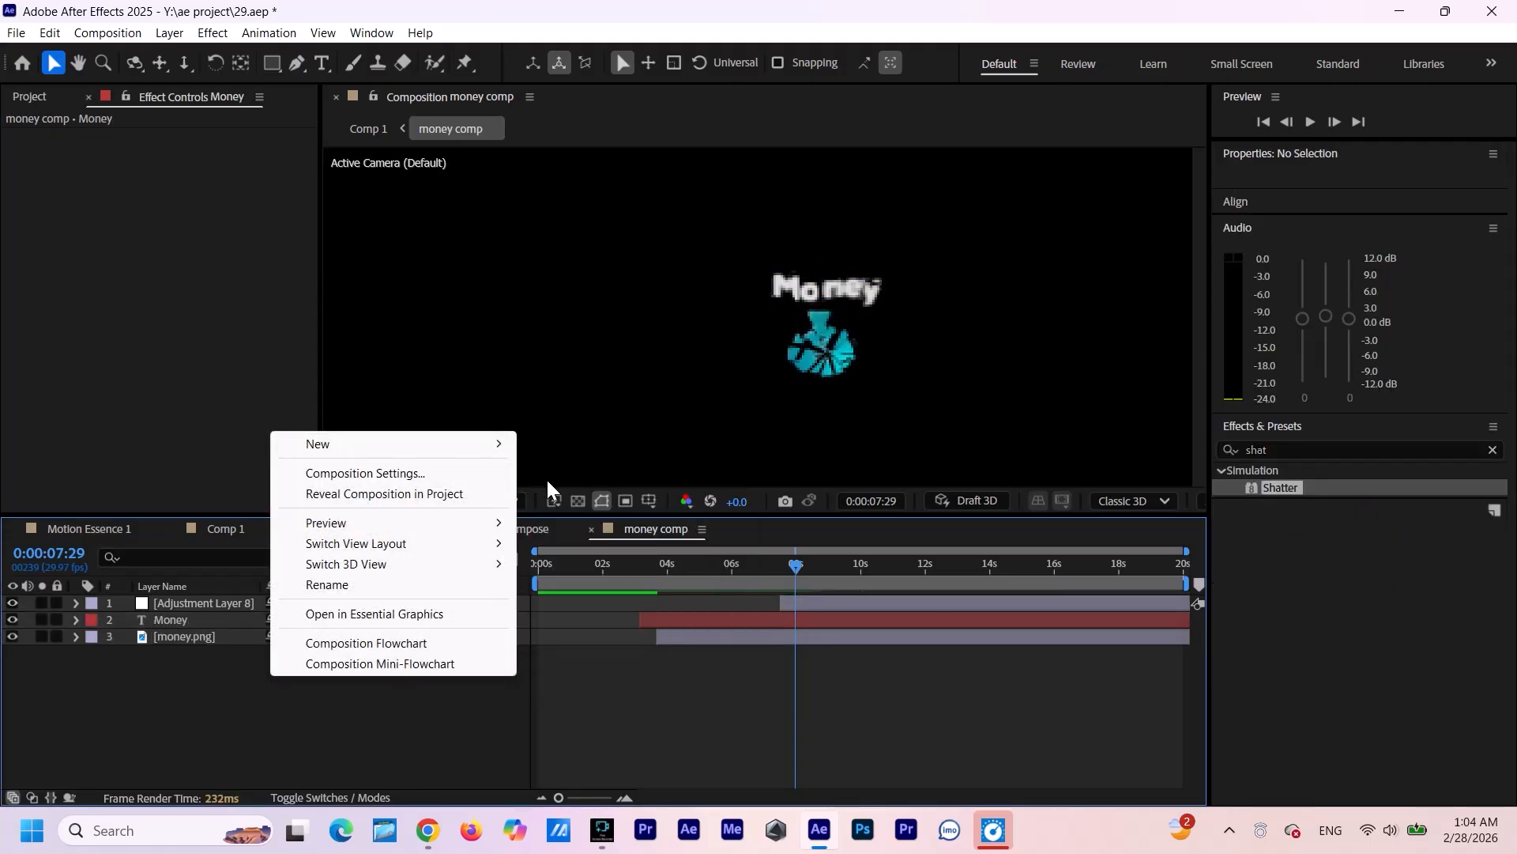
{"action": "mouse_move", "coordinate": [438, 441]}
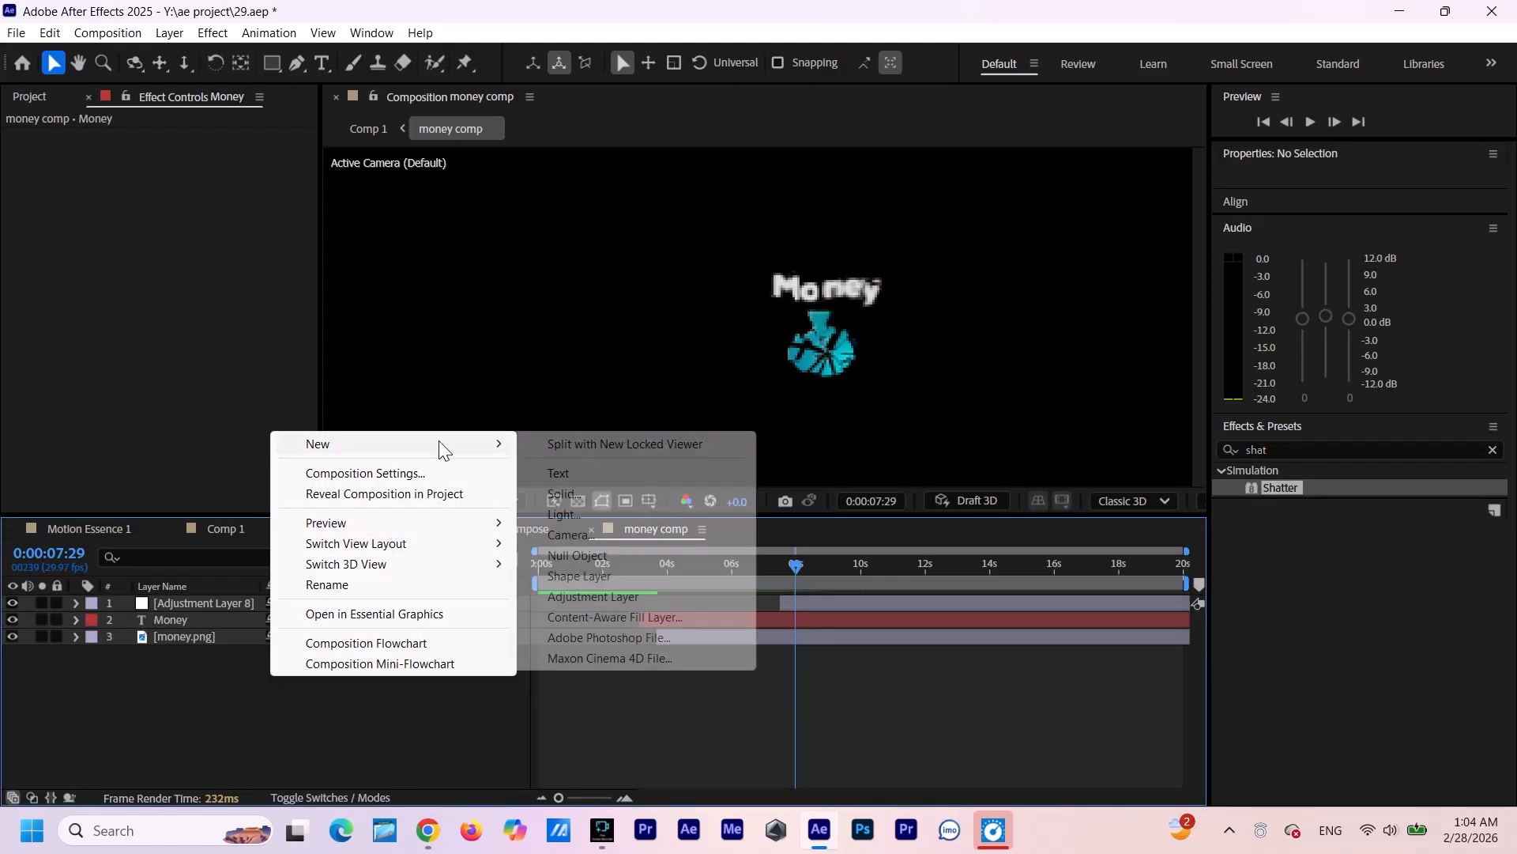
{"action": "left_click", "coordinate": [591, 596]}
{"action": "left_click", "coordinate": [360, 605]}
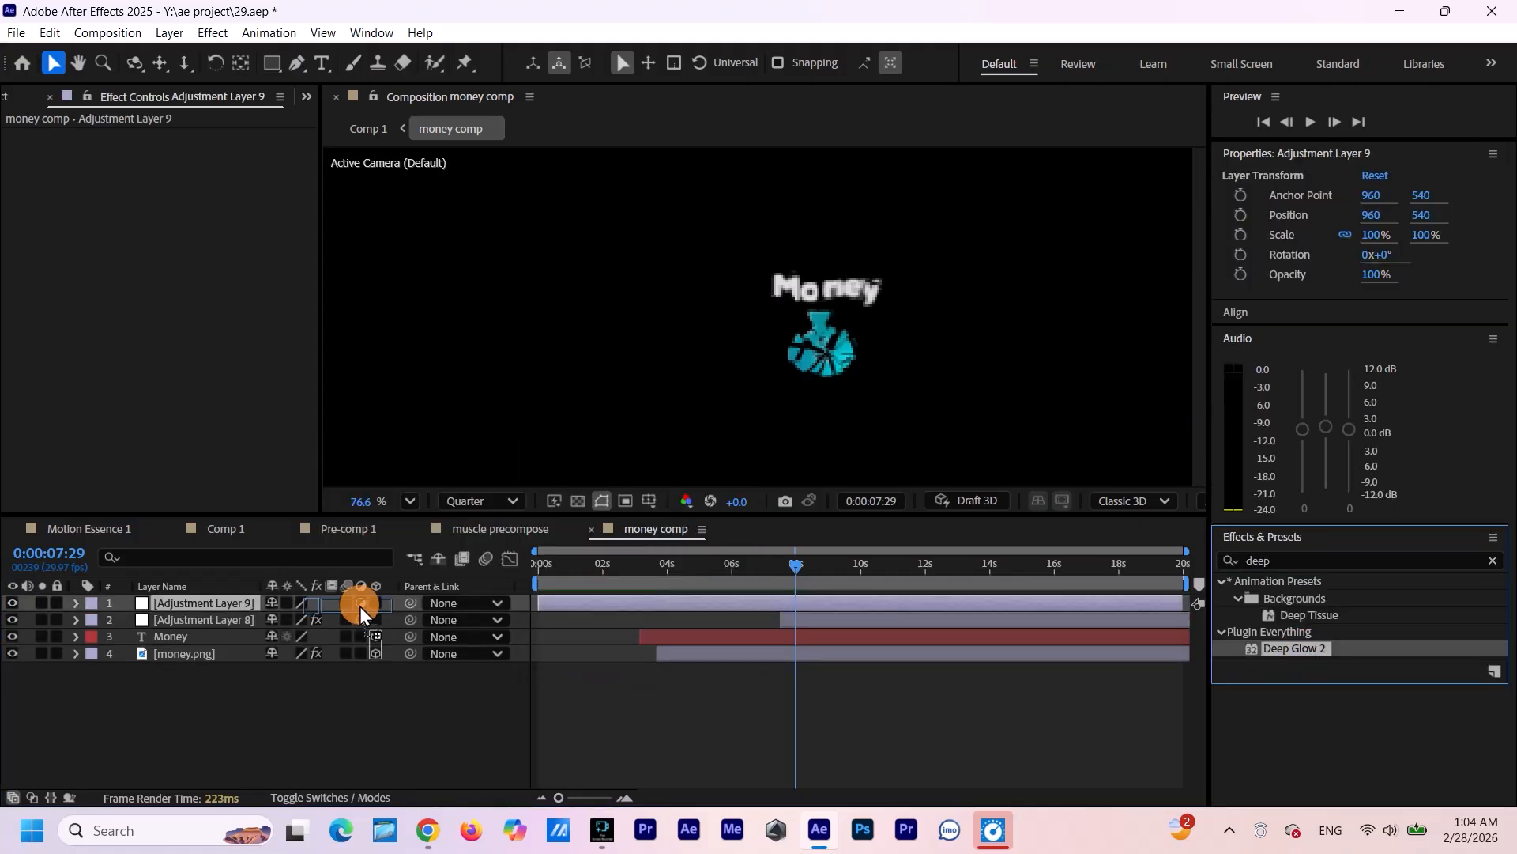
{"action": "left_click_drag", "start_coordinate": [360, 606], "coordinate": [196, 606]}
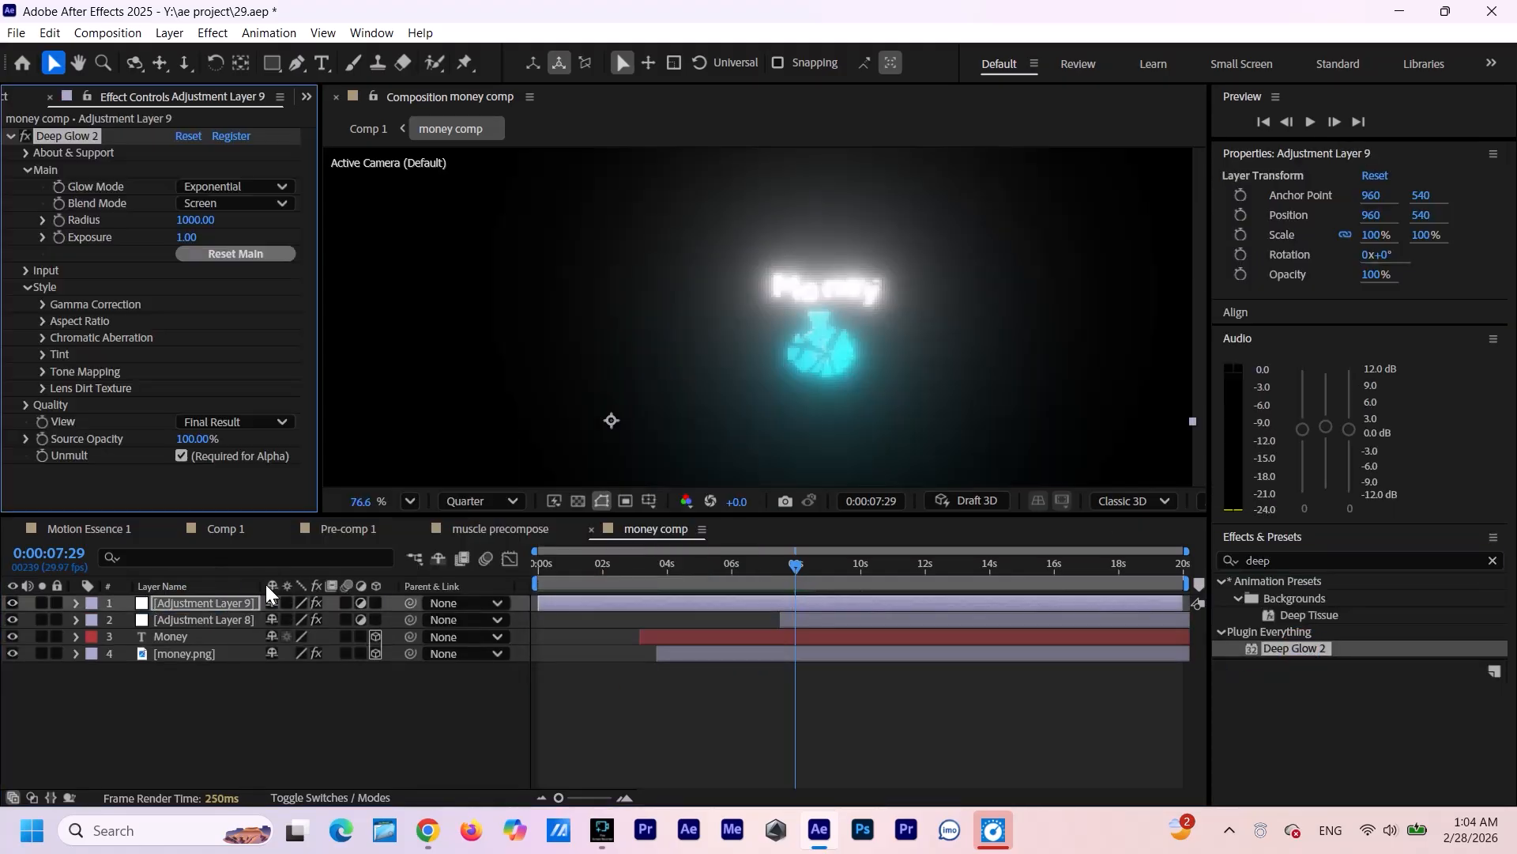
Set the adjustment layer's Deep Glow 2 exposure to 0.2 and radius to 150, preview the Money shatter, and return to Comp 1.
{"action": "left_click", "coordinate": [186, 237]}
{"action": "type", "text": "0.2"}
{"action": "left_click", "coordinate": [187, 322]}
{"action": "left_click", "coordinate": [193, 221]}
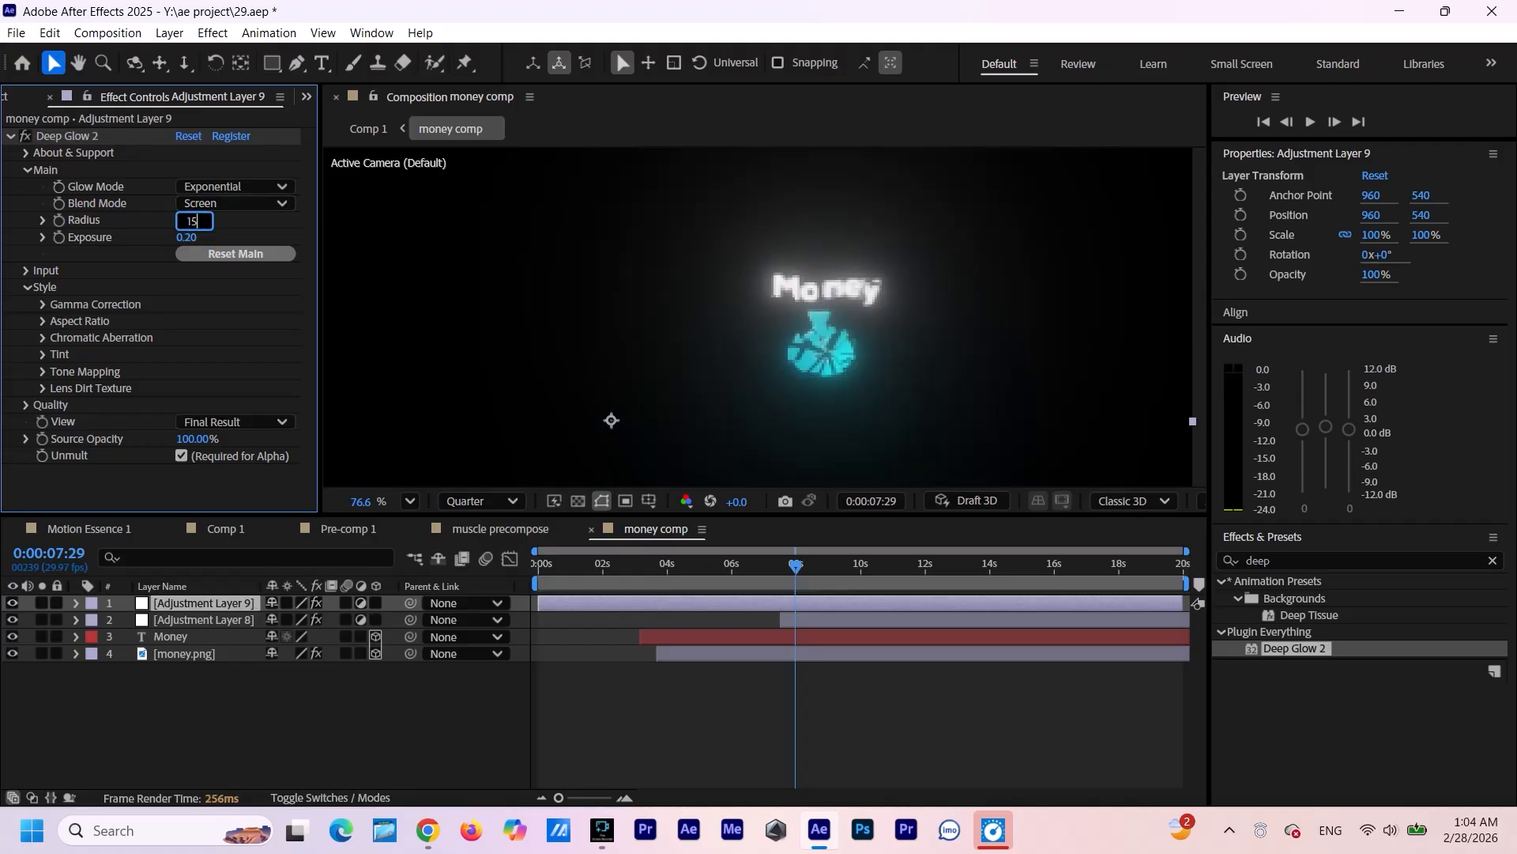
{"action": "type", "text": "150"}
{"action": "left_click", "coordinate": [217, 297]}
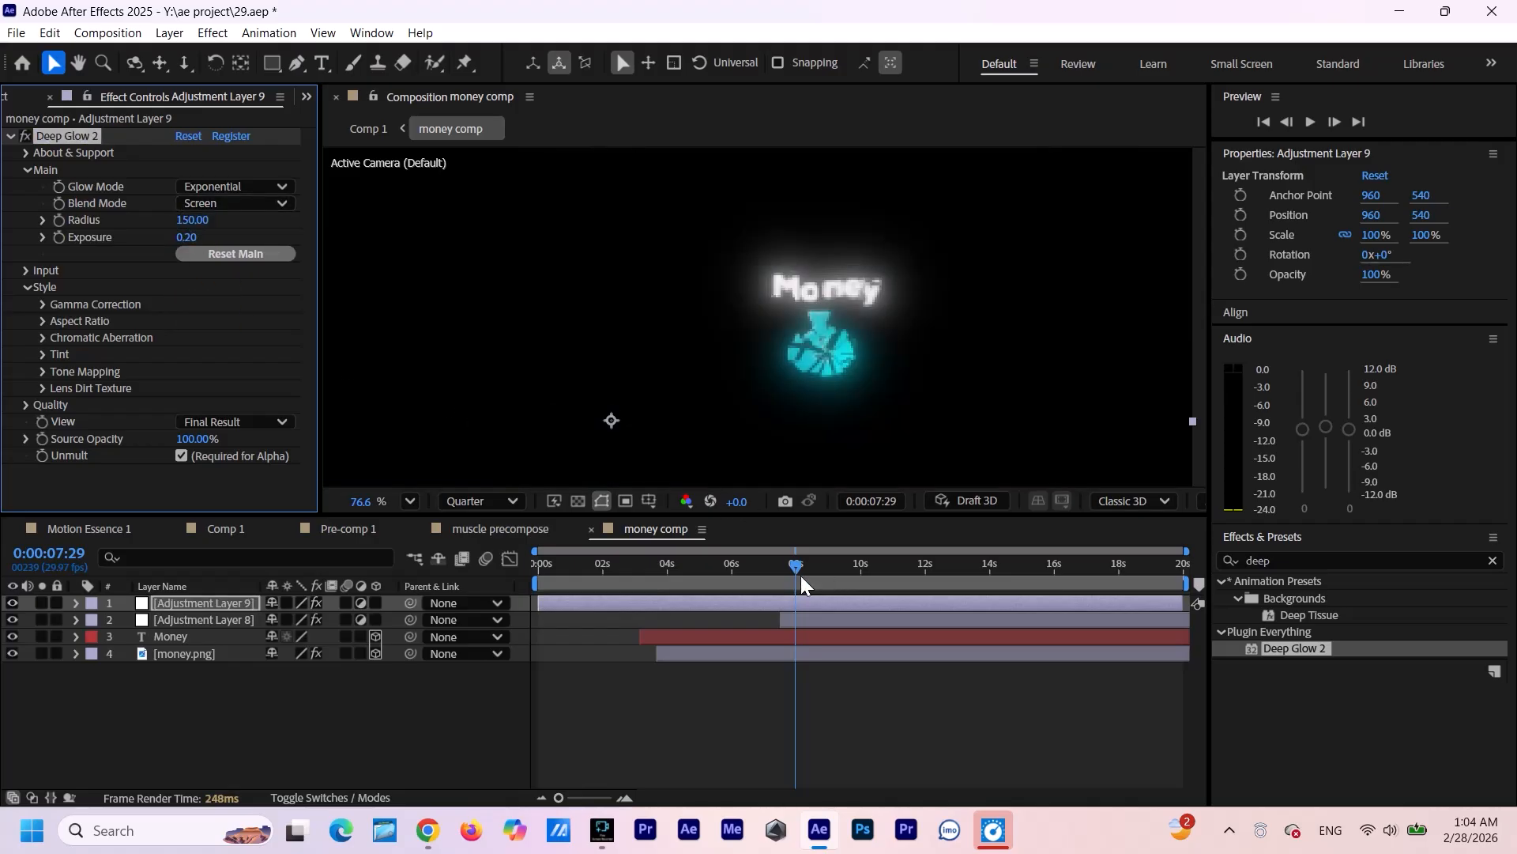
{"action": "left_click_drag", "start_coordinate": [798, 562], "coordinate": [776, 572]}
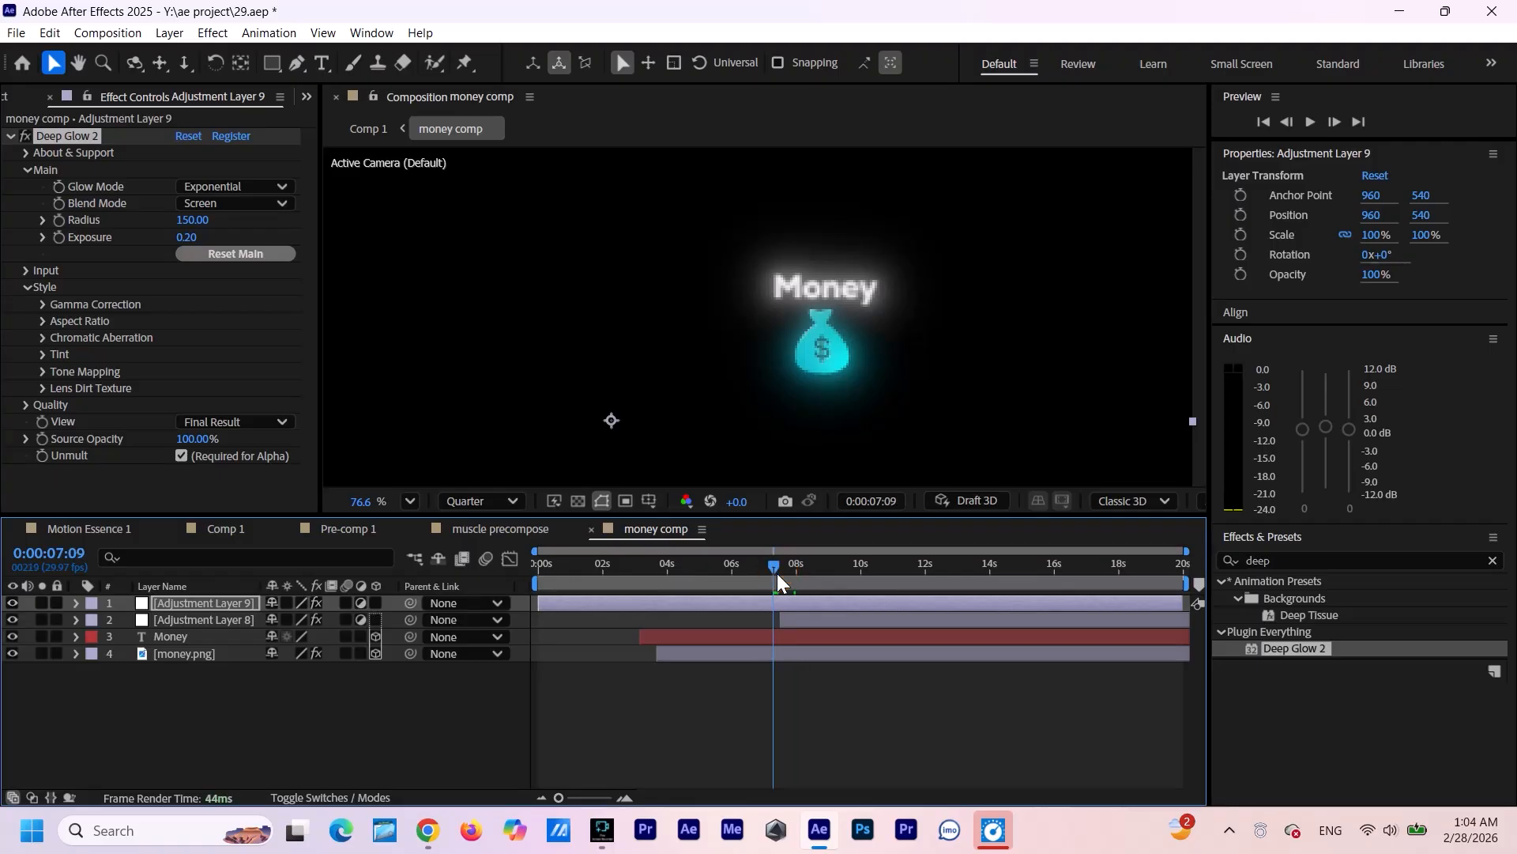
{"action": "key", "text": "space"}
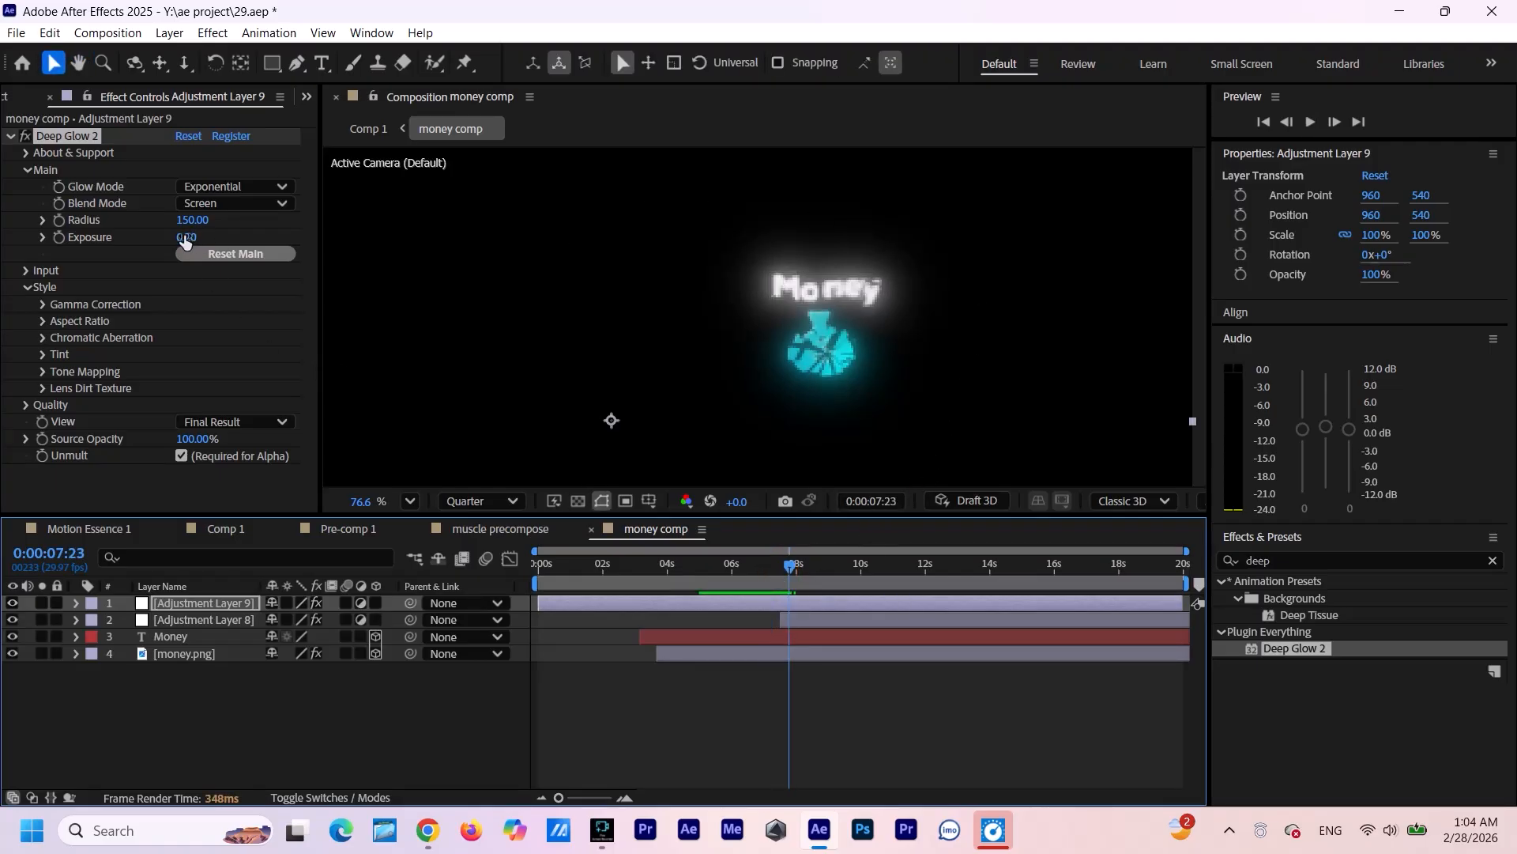
{"action": "left_click", "coordinate": [220, 530]}
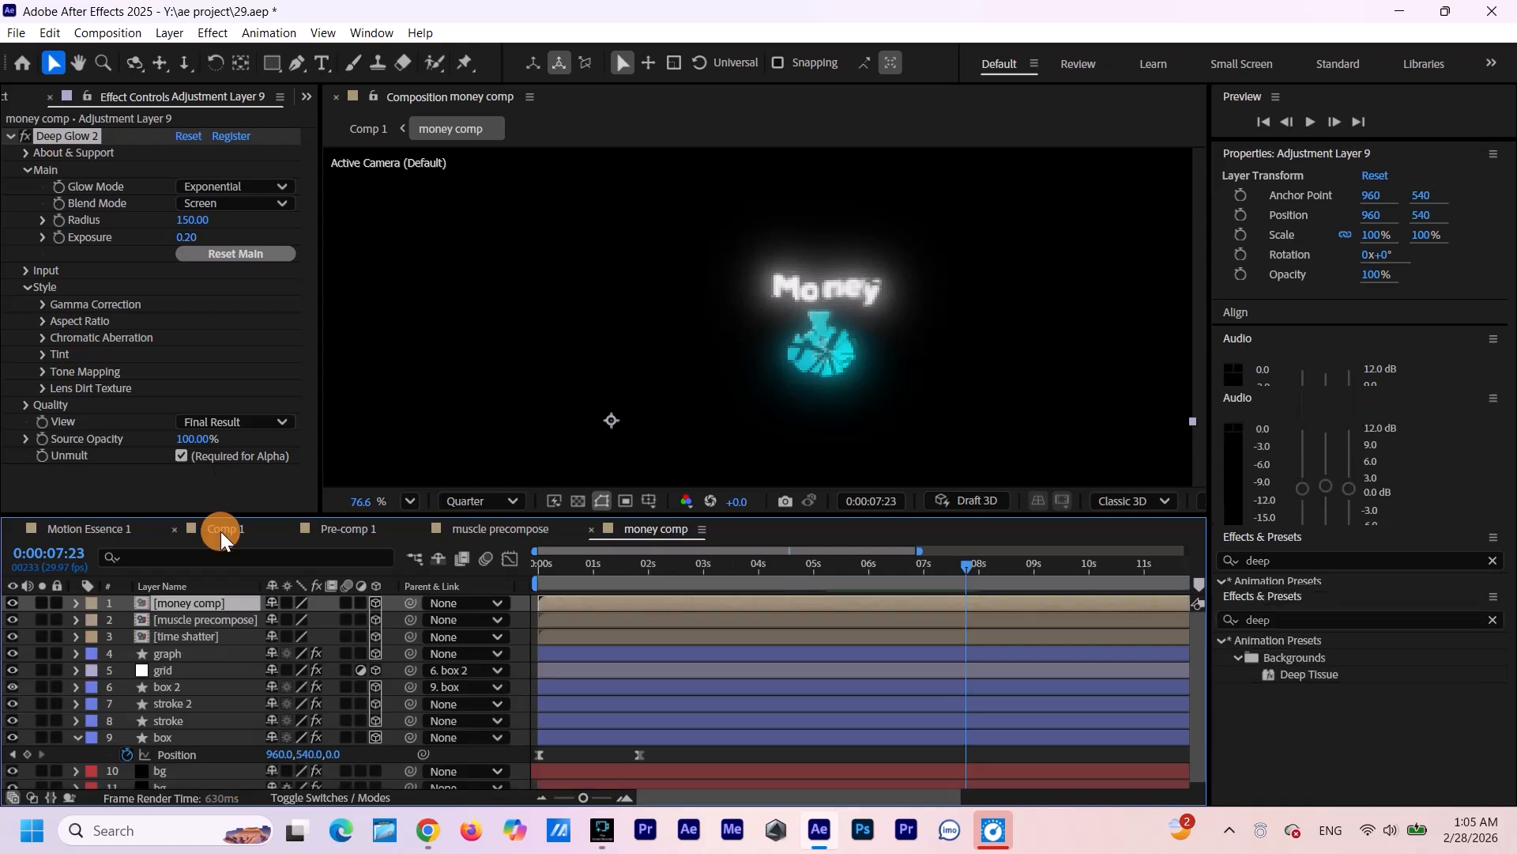
Play back Comp 1 from 0:00:06:04 to check the shatter and glow of the Money element.
{"action": "left_click", "coordinate": [1091, 341]}
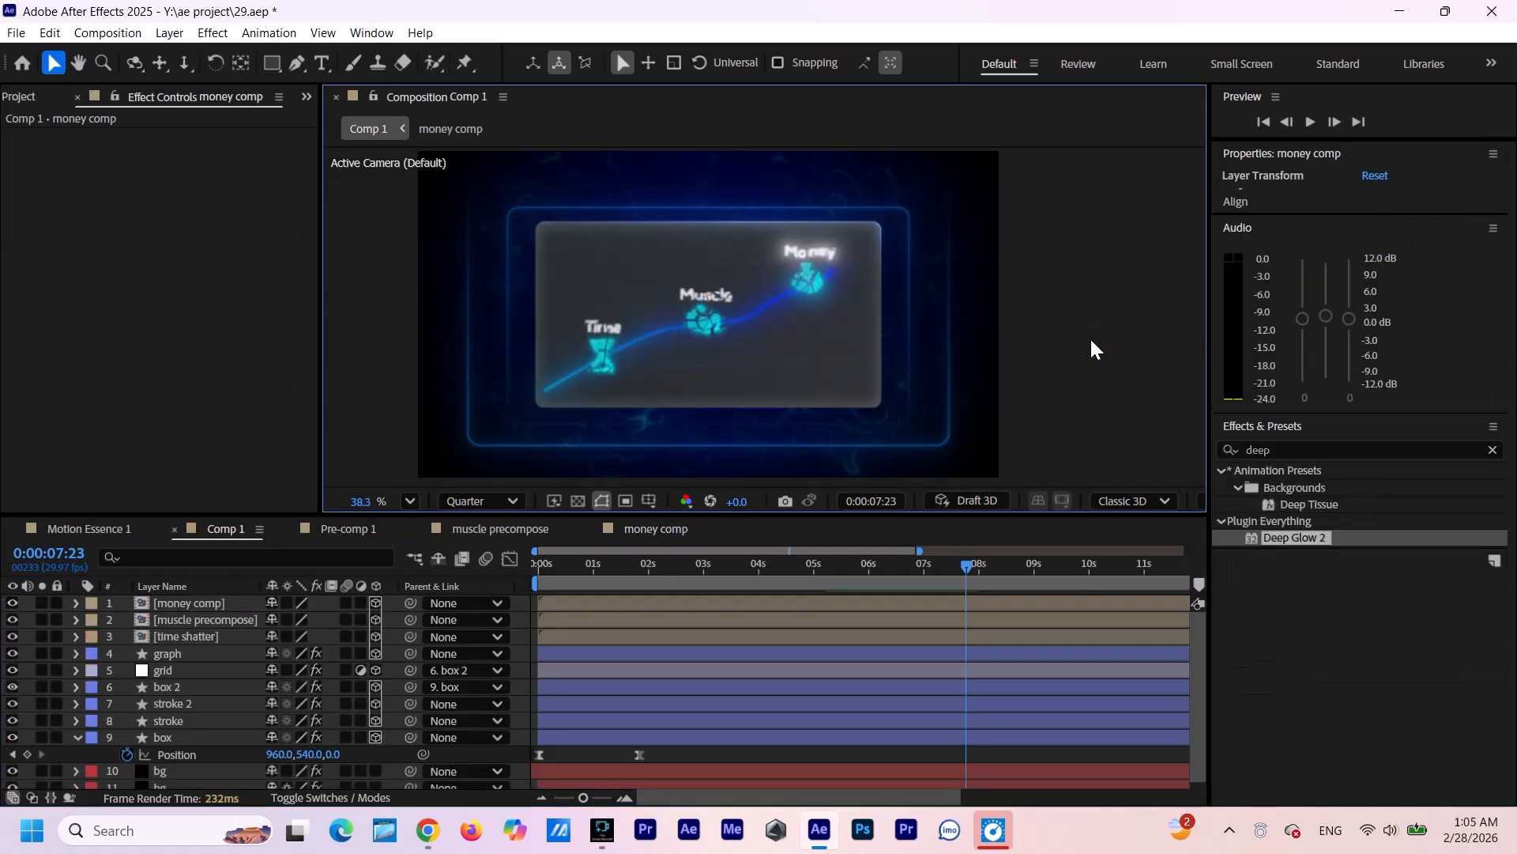
{"action": "scroll", "coordinate": [813, 295], "scroll_direction": "up", "scroll_amount": 1}
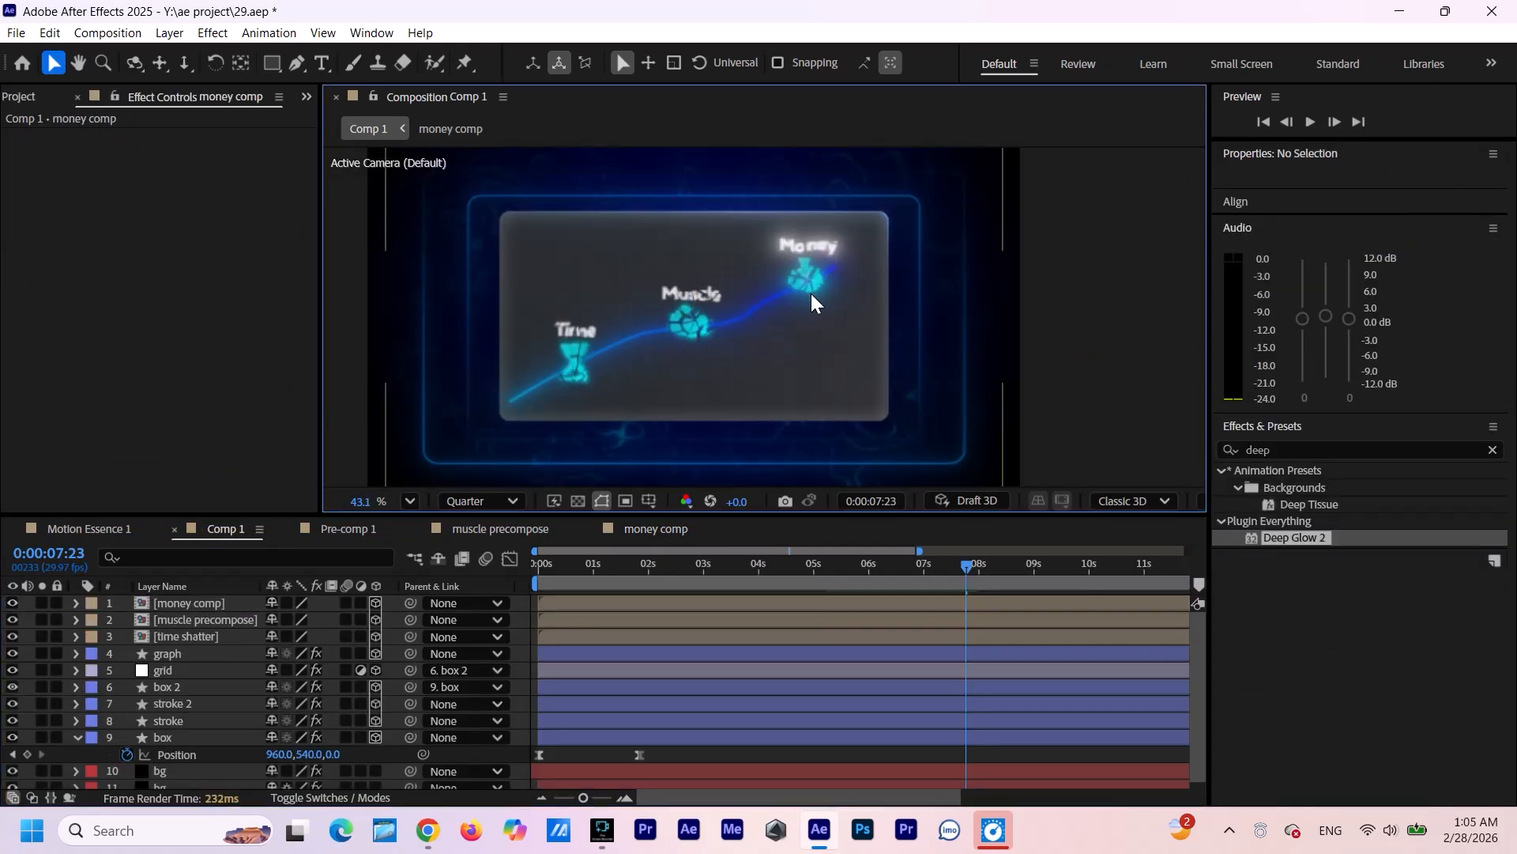
{"action": "scroll", "coordinate": [810, 293], "scroll_direction": "up", "scroll_amount": 1}
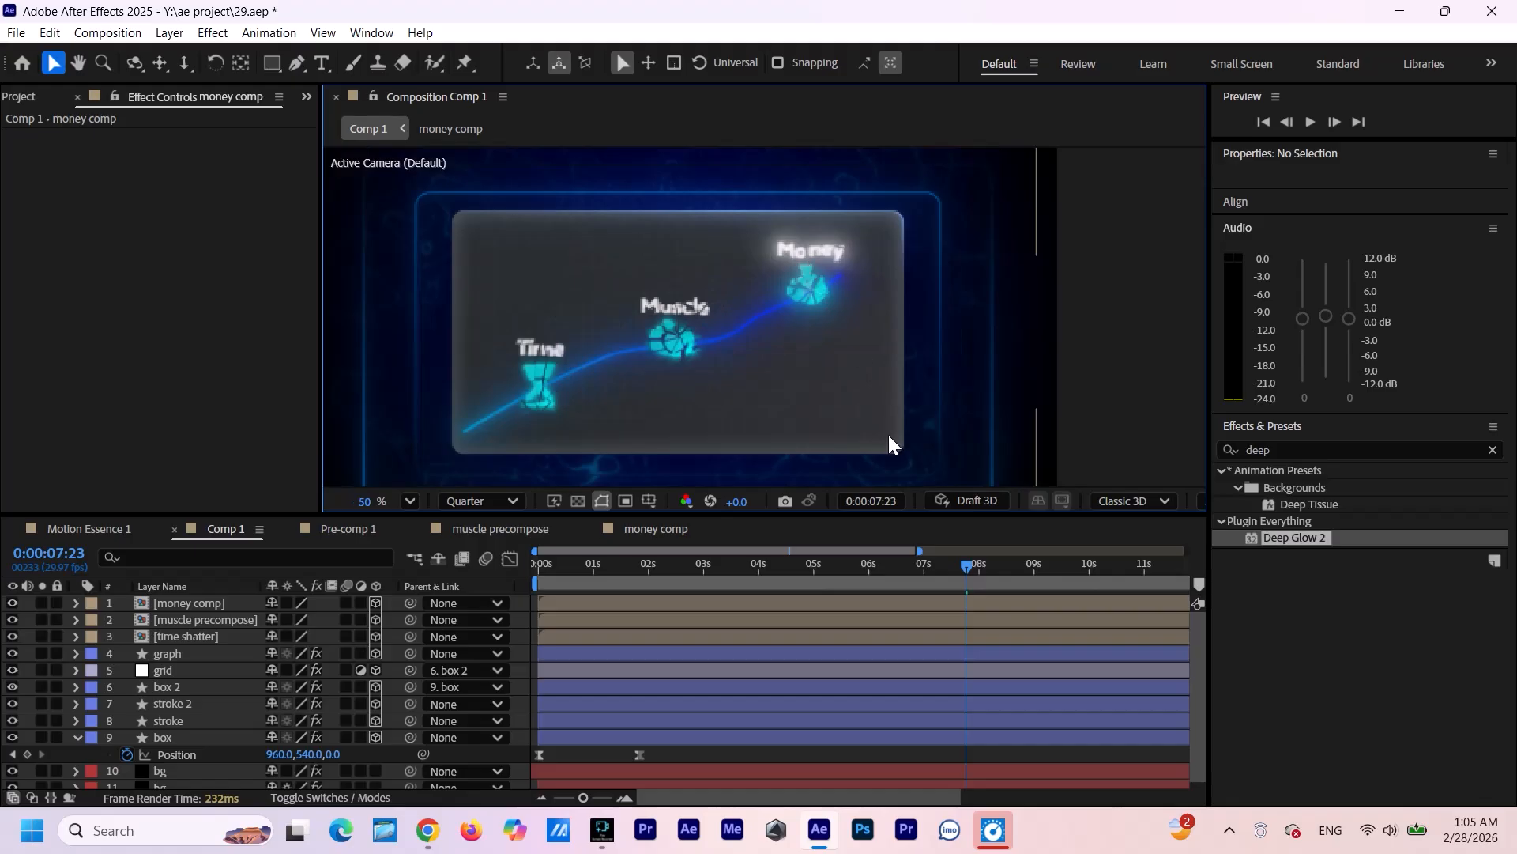
{"action": "left_click_drag", "start_coordinate": [964, 565], "coordinate": [859, 542]}
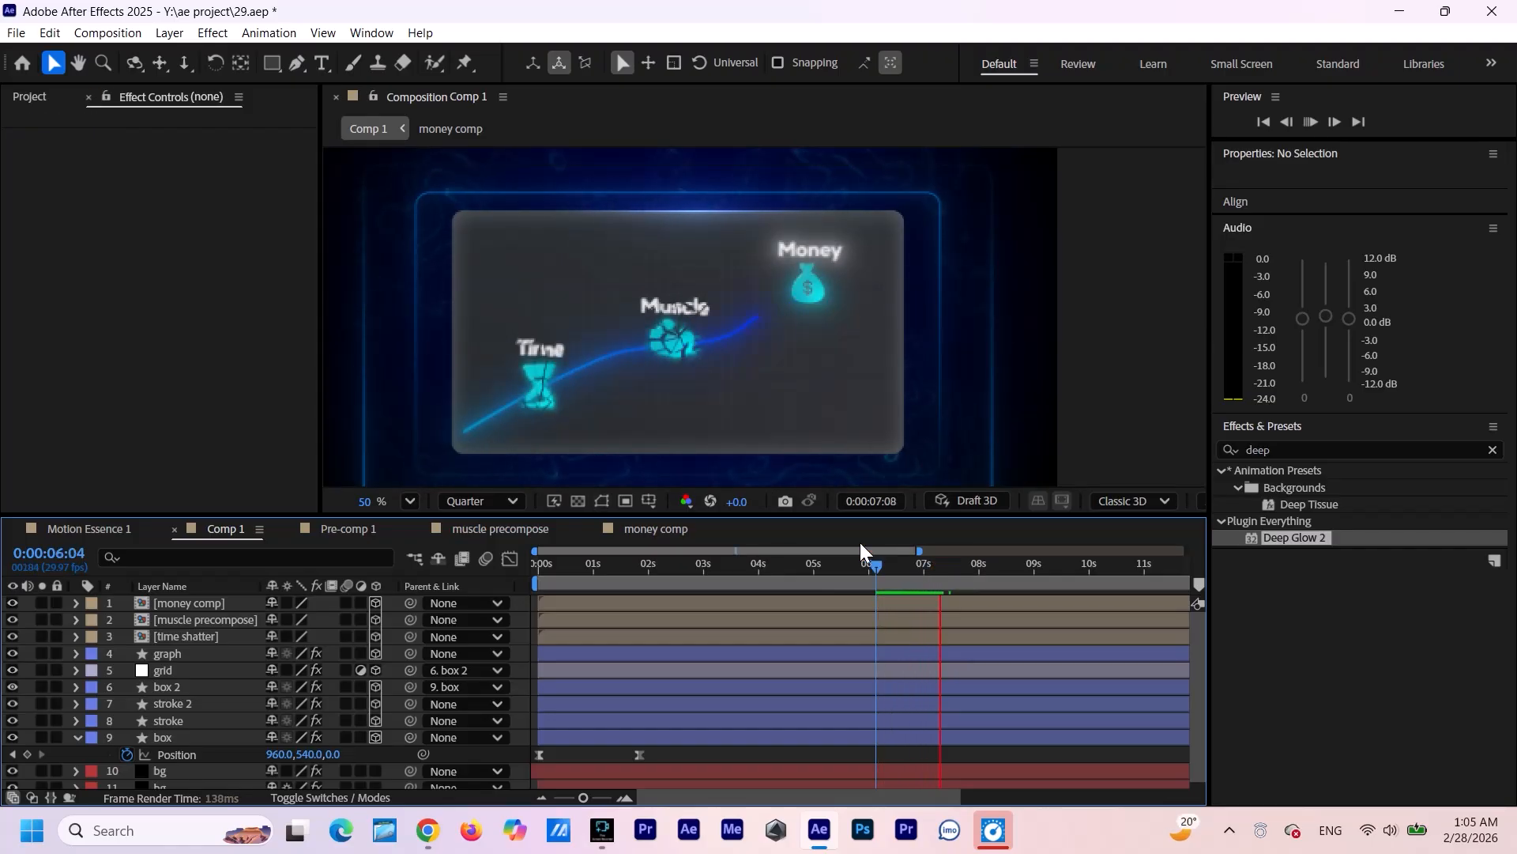
{"action": "key", "text": "space"}
{"action": "scroll", "coordinate": [841, 263], "scroll_direction": "up", "scroll_amount": 4}
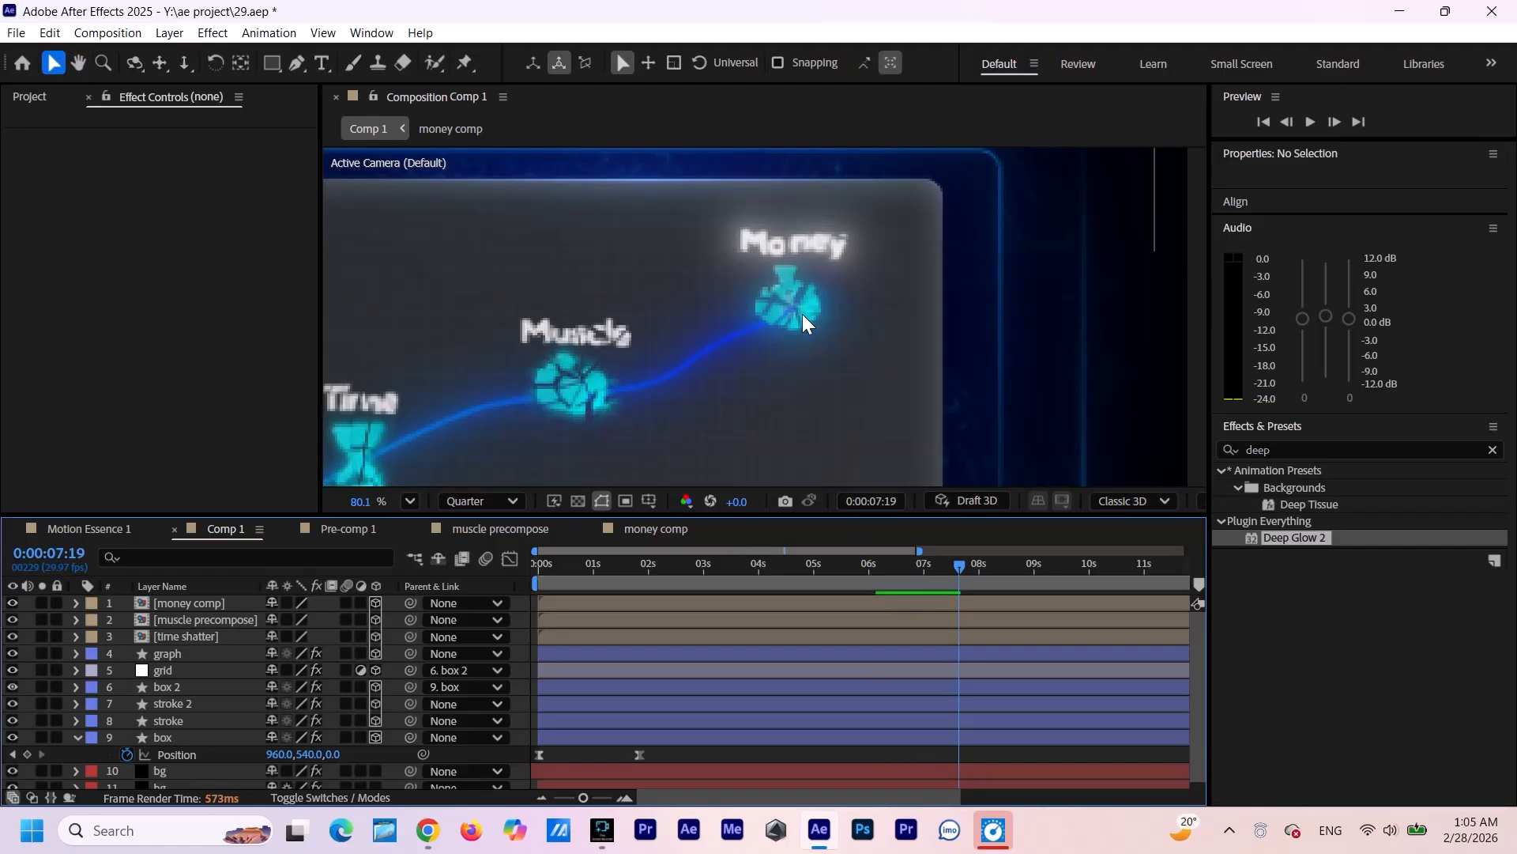
{"action": "scroll", "coordinate": [806, 329], "scroll_direction": "down", "scroll_amount": 4}
Set the Comp 1 preview resolution to Full and move the current time to 0:00:07:27.
{"action": "left_click", "coordinate": [482, 504]}
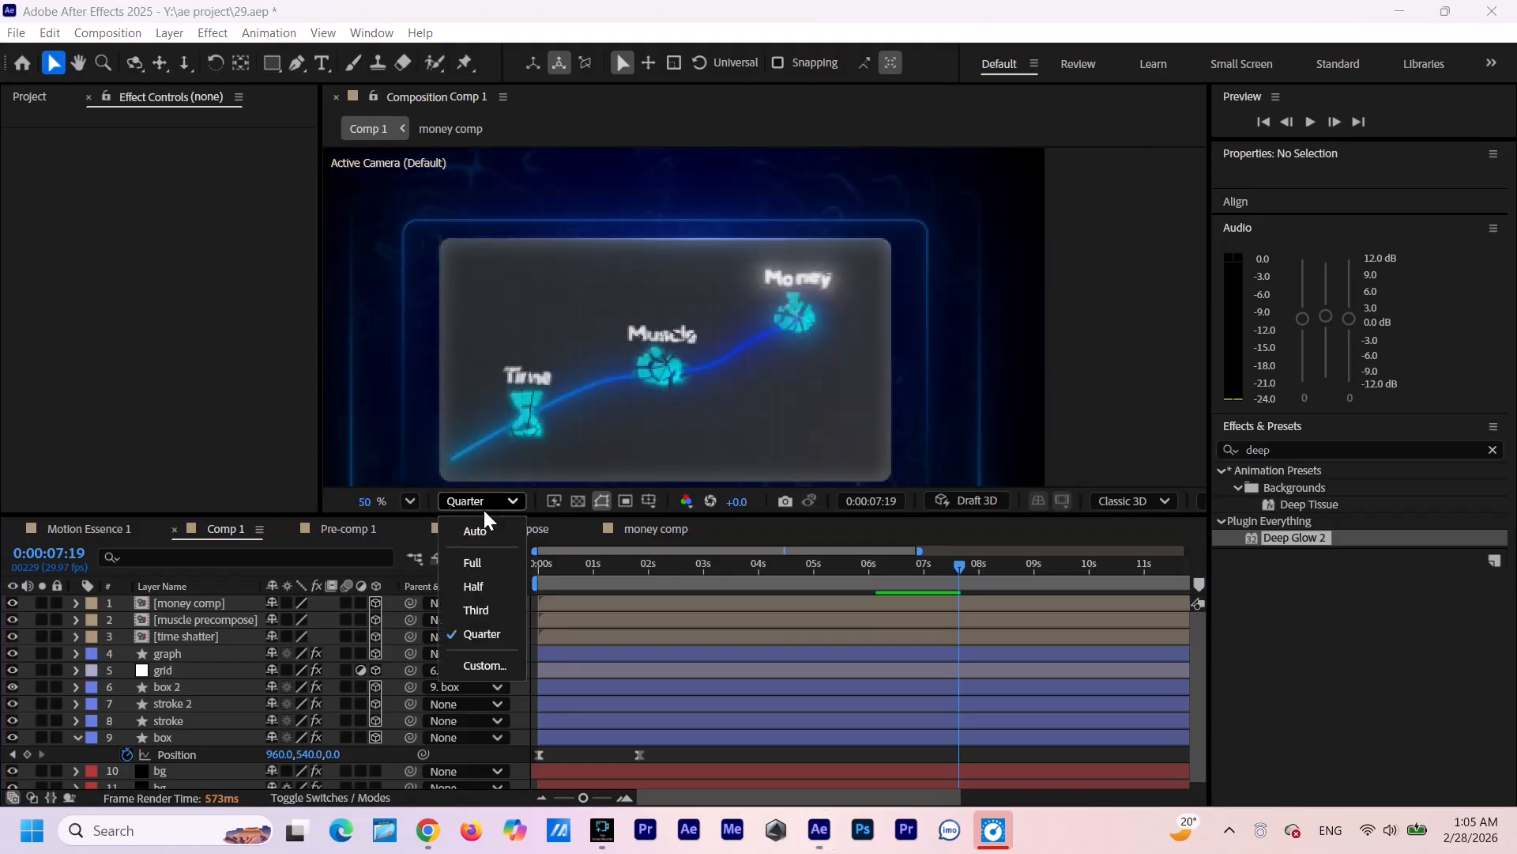
{"action": "left_click", "coordinate": [473, 562]}
{"action": "left_click", "coordinate": [980, 570]}
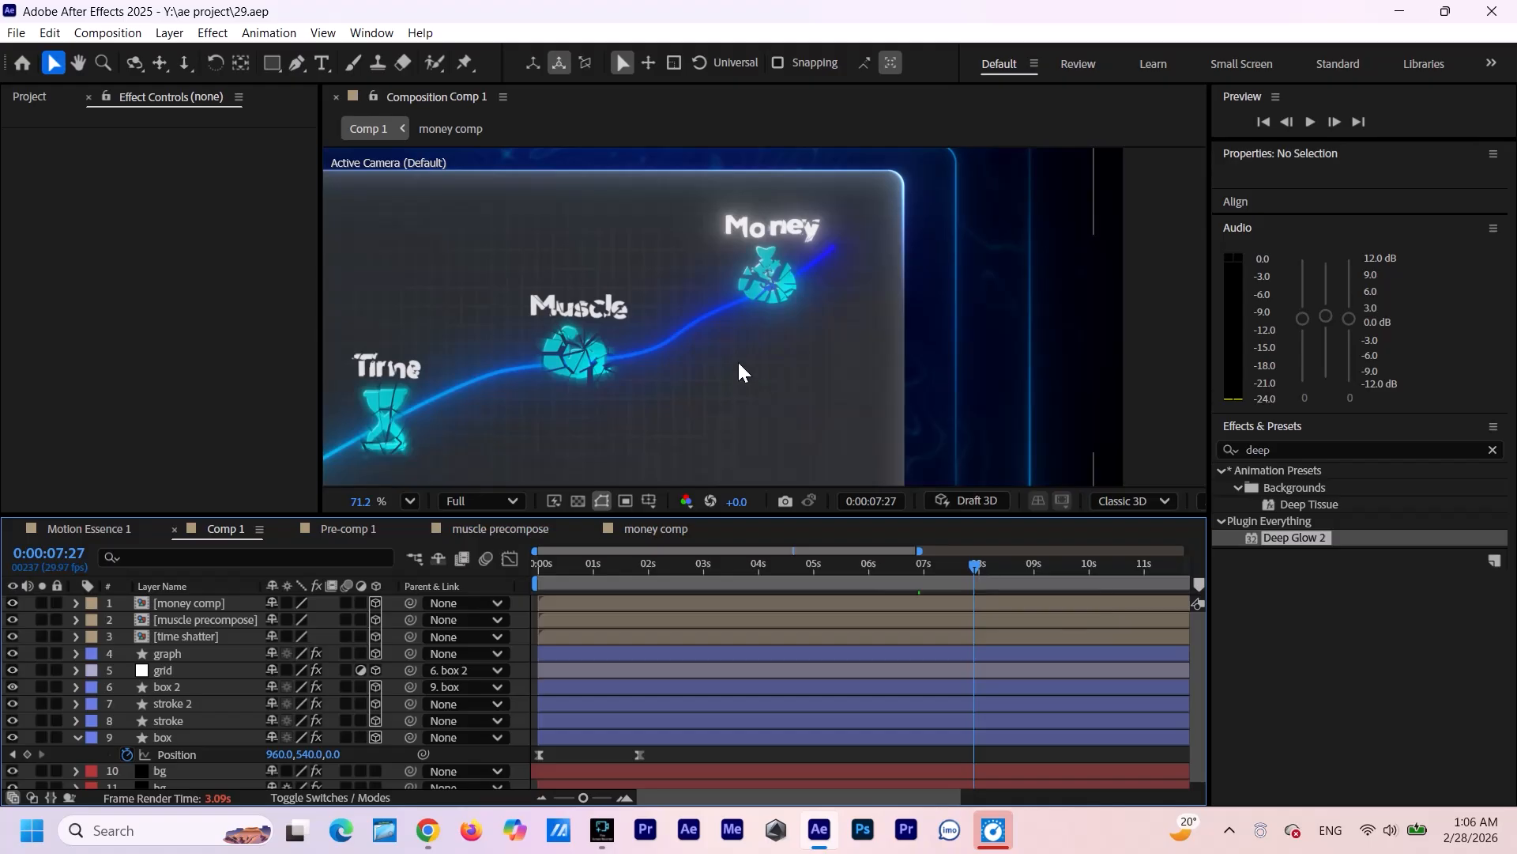
Examine the shattered Time, Muscle and Money elements up close in Comp 1 and compare their glows.
{"action": "scroll", "coordinate": [603, 413], "scroll_direction": "up", "scroll_amount": 4}
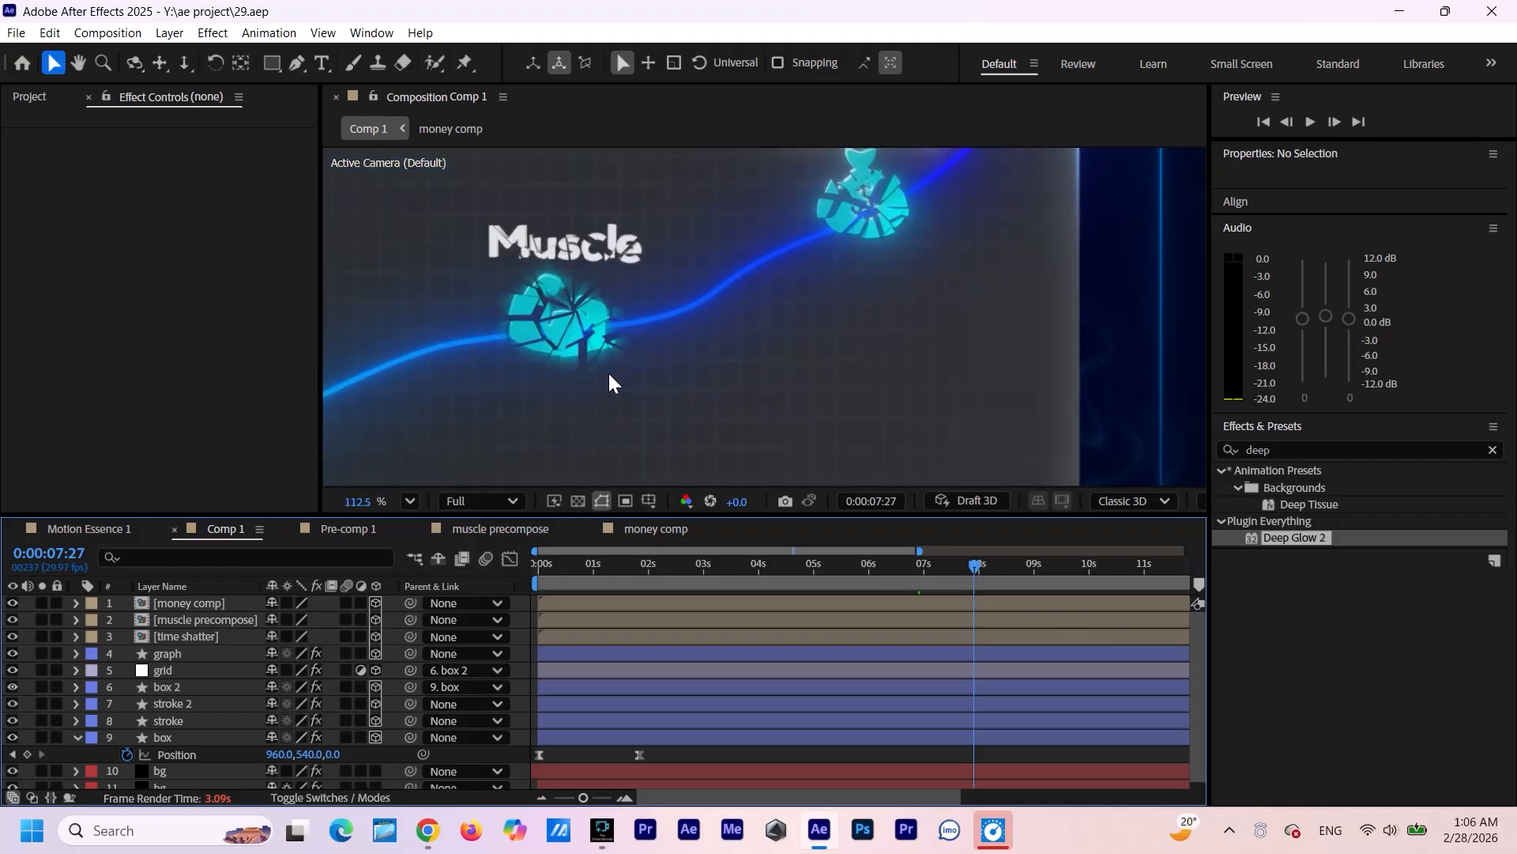
{"action": "left_click_drag", "start_coordinate": [884, 309], "coordinate": [849, 429]}
{"action": "scroll", "coordinate": [866, 359], "scroll_direction": "up", "scroll_amount": 1}
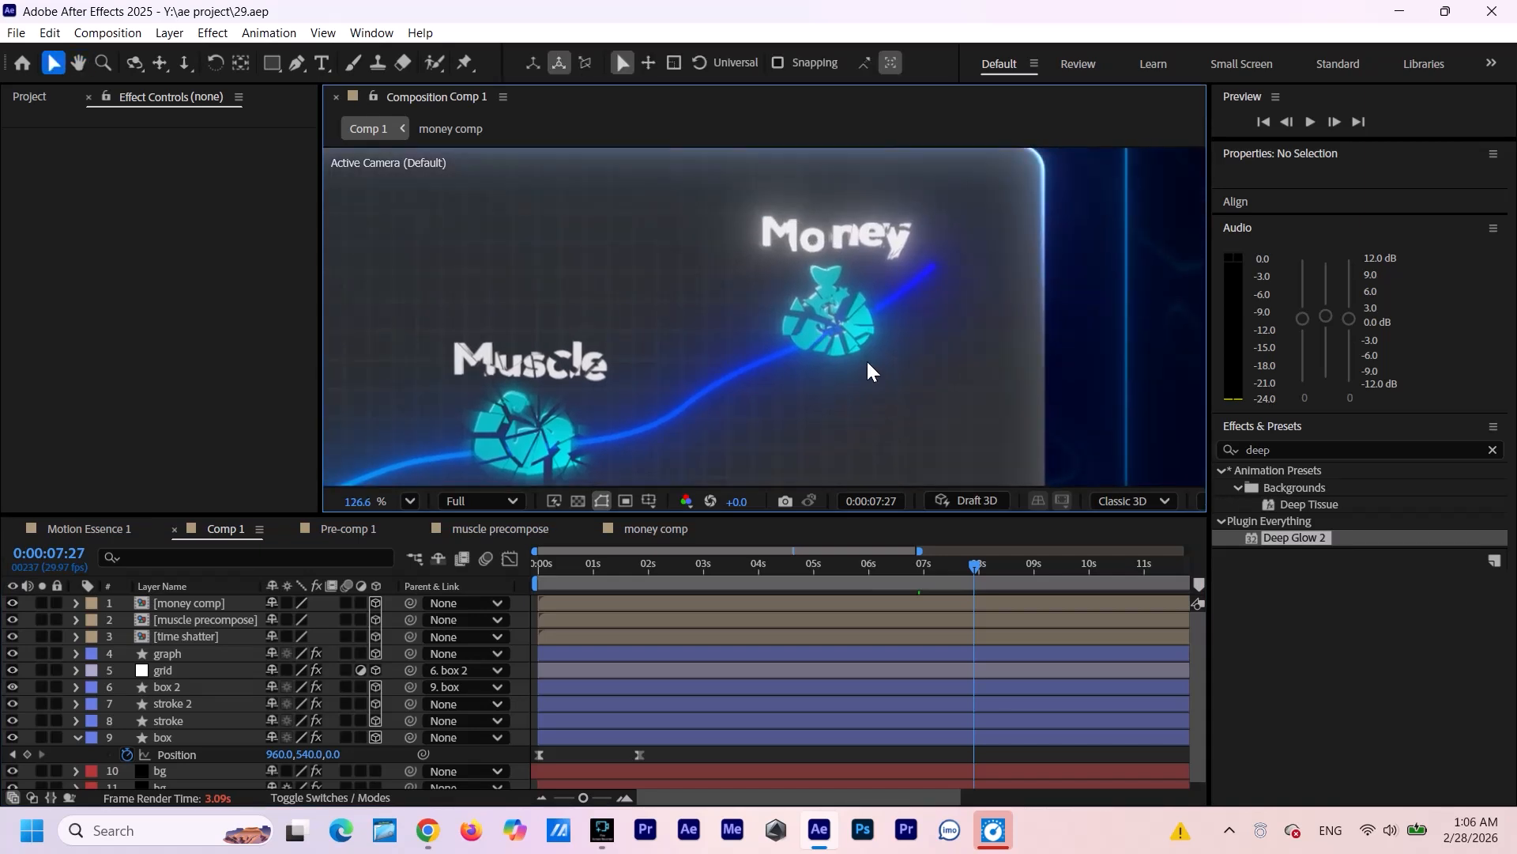
{"action": "scroll", "coordinate": [868, 370], "scroll_direction": "up", "scroll_amount": 1}
{"action": "scroll", "coordinate": [868, 370], "scroll_direction": "down", "scroll_amount": 2}
{"action": "scroll", "coordinate": [694, 425], "scroll_direction": "down", "scroll_amount": 4}
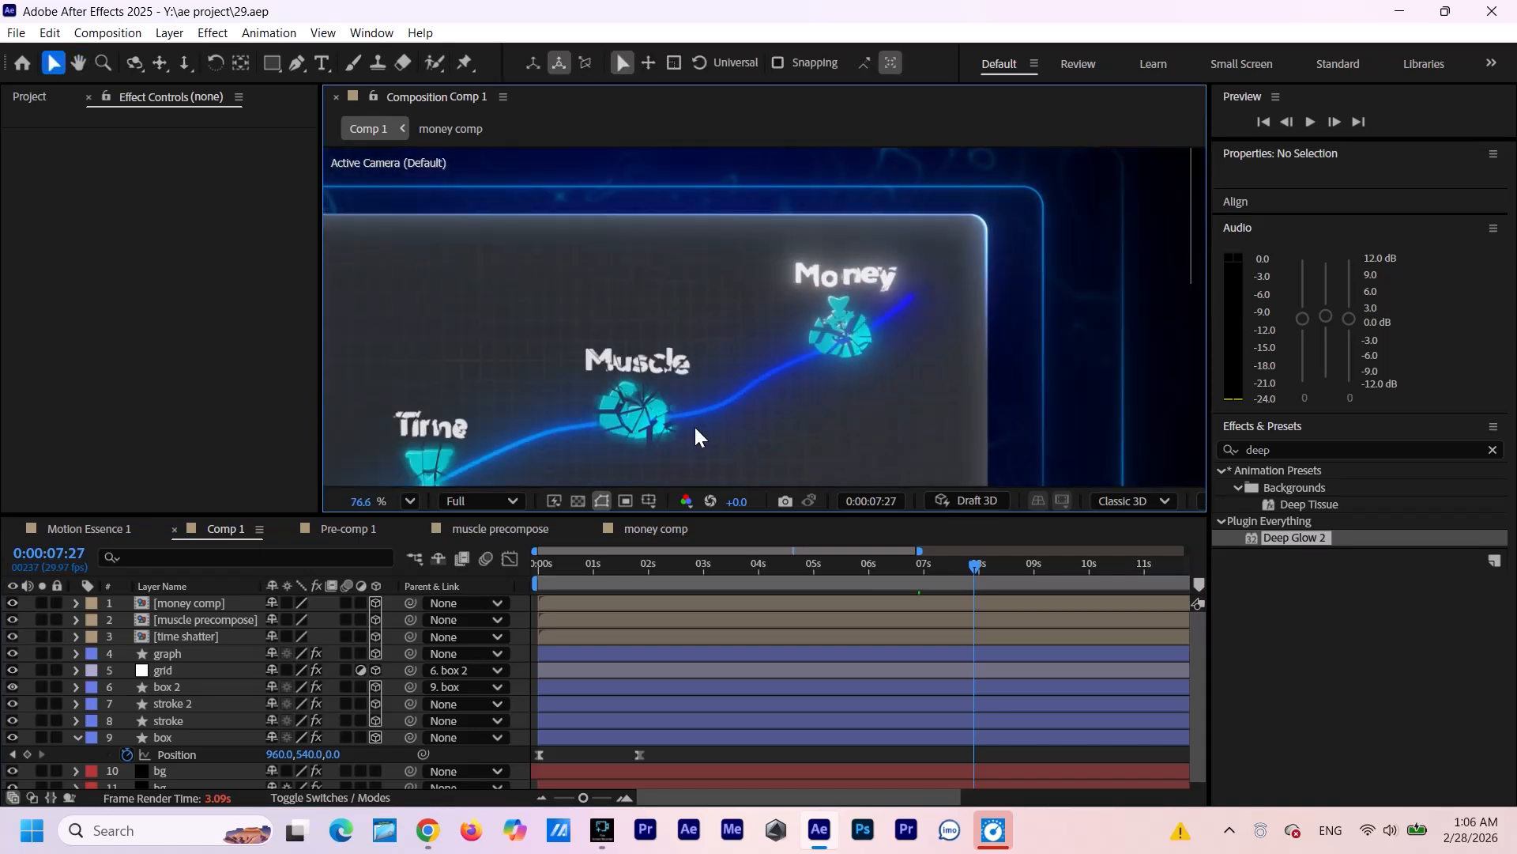
{"action": "left_click_drag", "start_coordinate": [706, 422], "coordinate": [774, 384]}
{"action": "scroll", "coordinate": [713, 407], "scroll_direction": "down", "scroll_amount": 2}
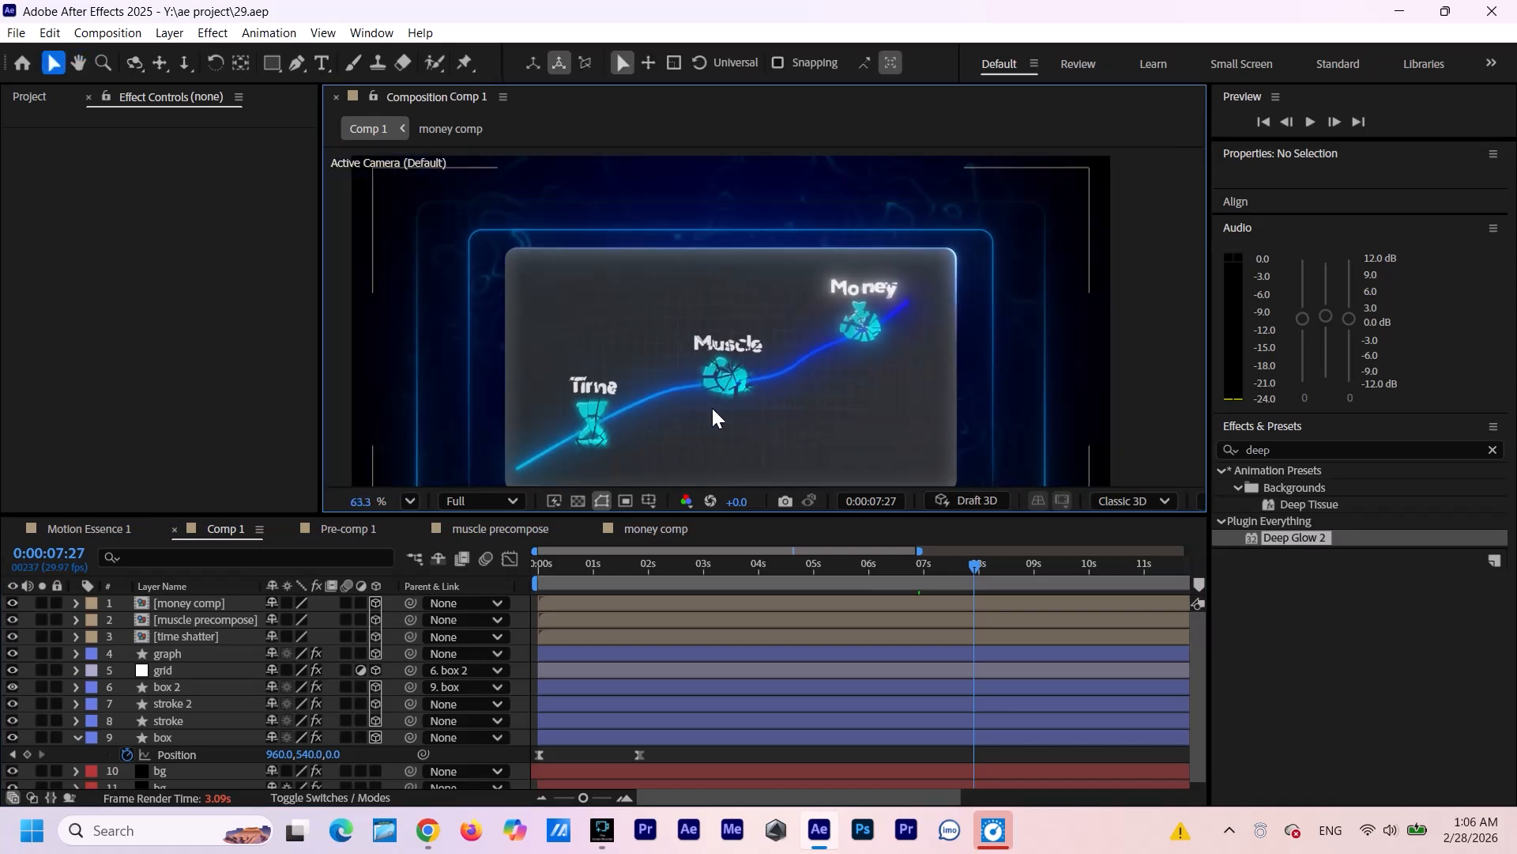
{"action": "scroll", "coordinate": [713, 405], "scroll_direction": "up", "scroll_amount": 6}
{"action": "scroll", "coordinate": [757, 391], "scroll_direction": "up", "scroll_amount": 4}
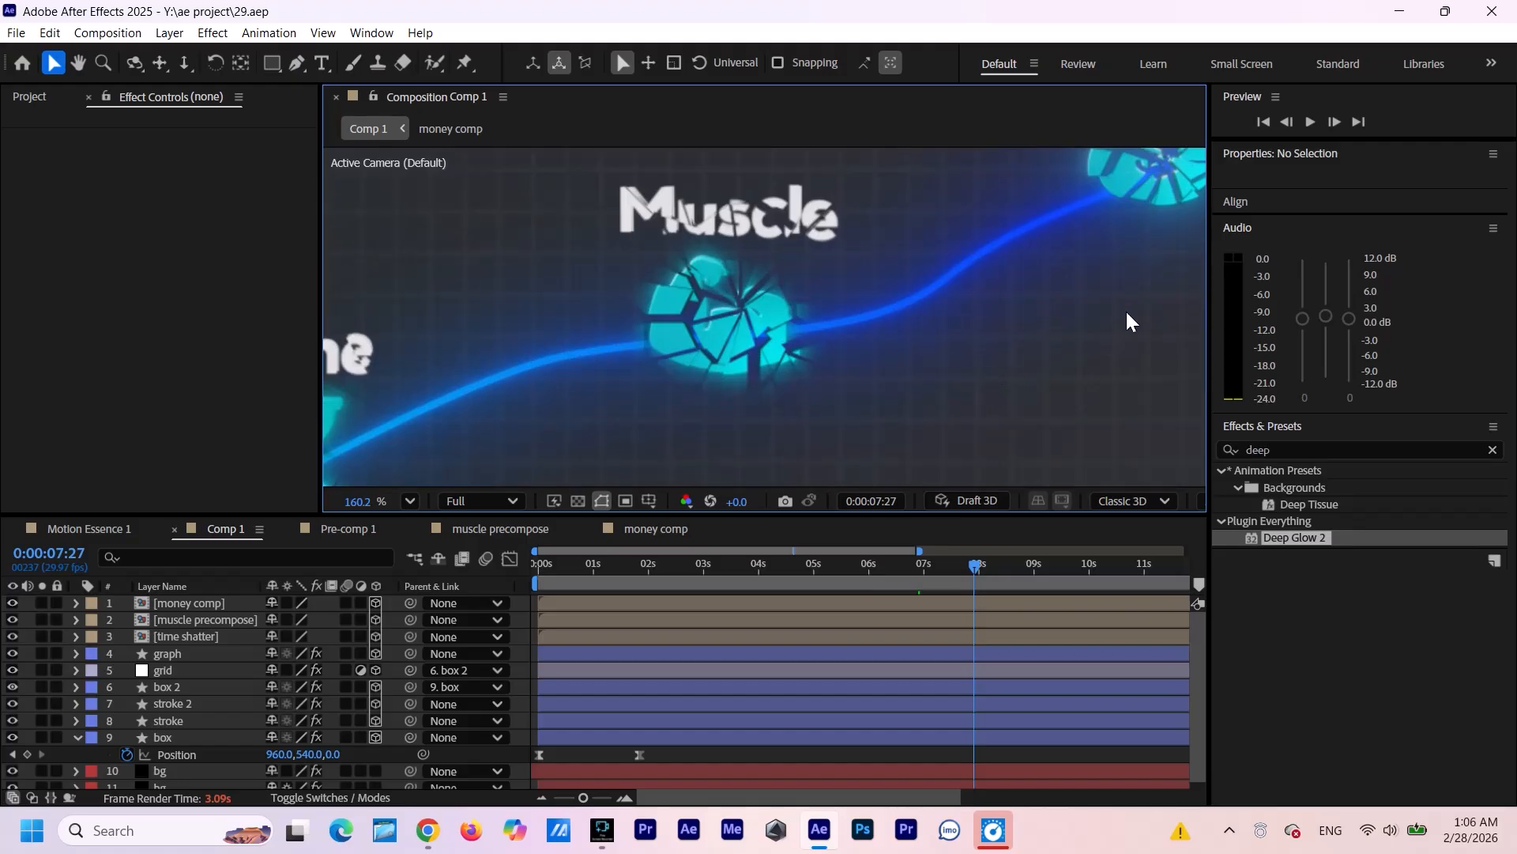
{"action": "left_click_drag", "start_coordinate": [1128, 320], "coordinate": [900, 457]}
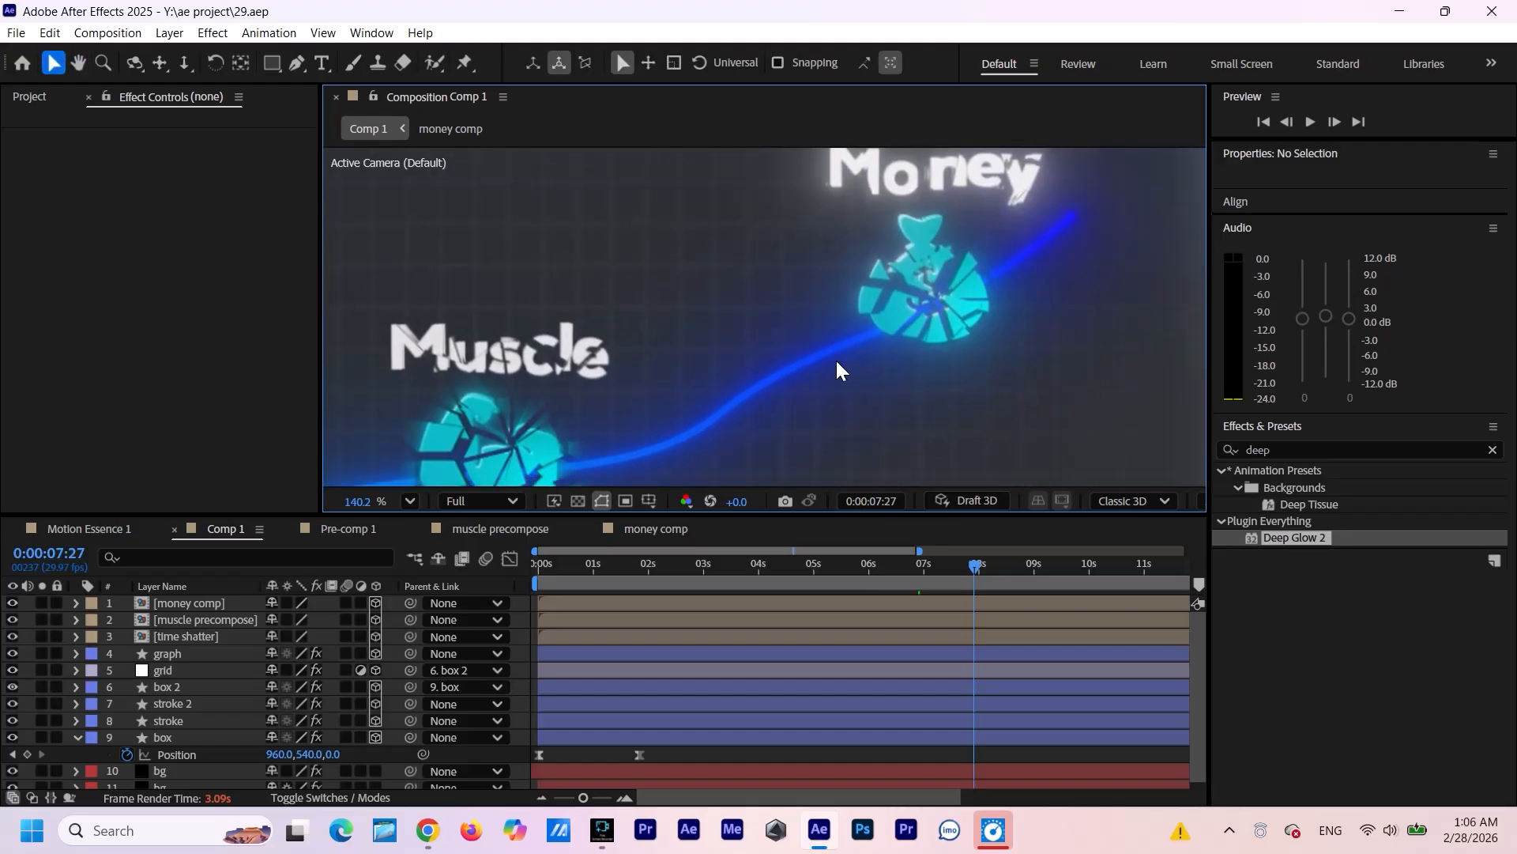
{"action": "scroll", "coordinate": [837, 363], "scroll_direction": "down", "scroll_amount": 3}
{"action": "left_click_drag", "start_coordinate": [752, 439], "coordinate": [818, 397]}
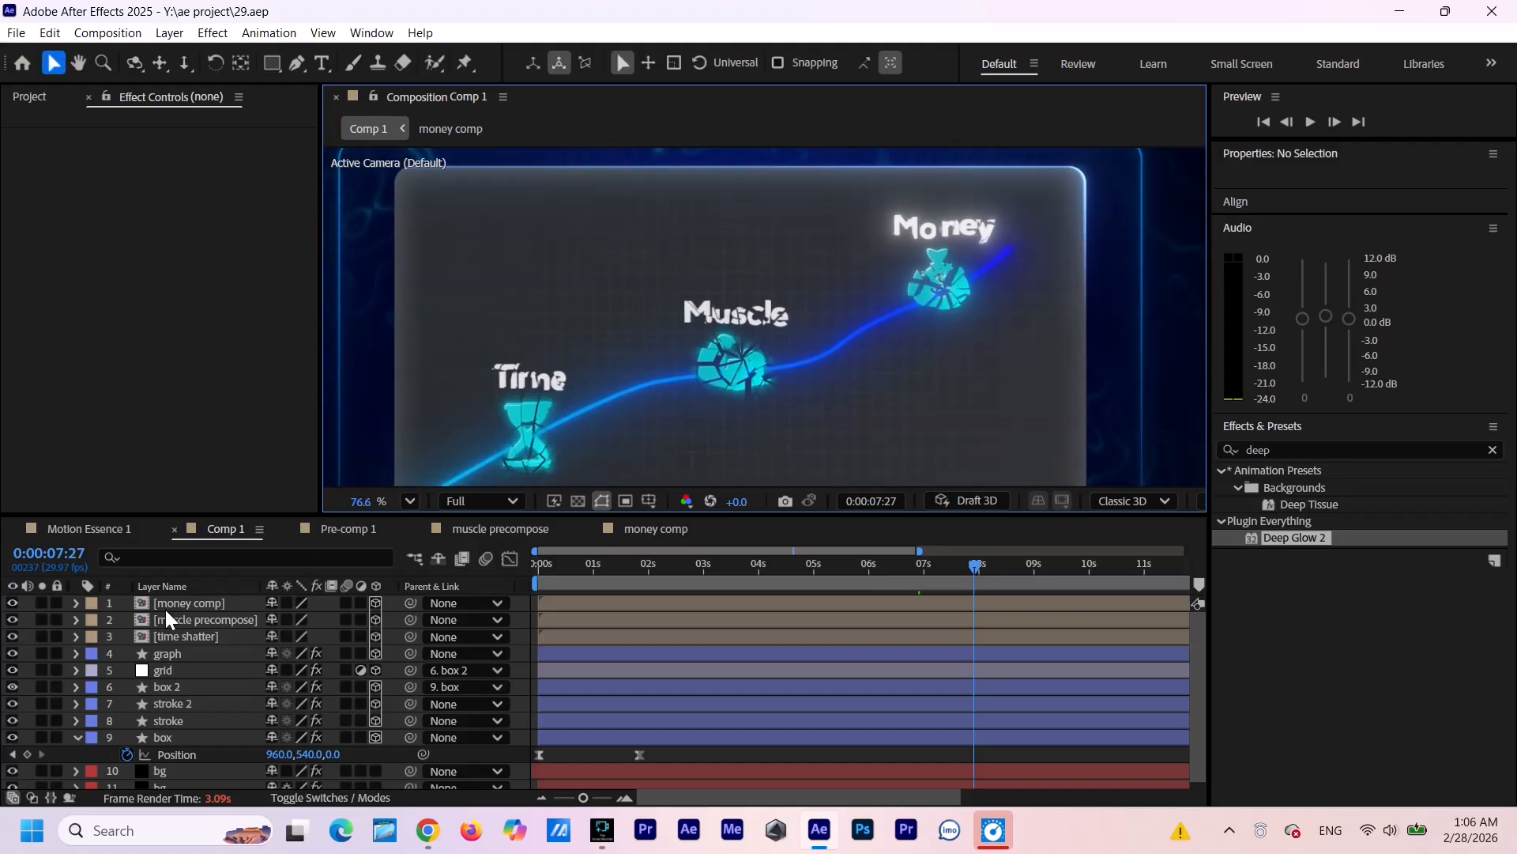
In muscle precompose, remove the glow and shadow effects from arm-muscle.png and add a new adjustment layer above all other layers.
{"action": "double_click", "coordinate": [189, 620]}
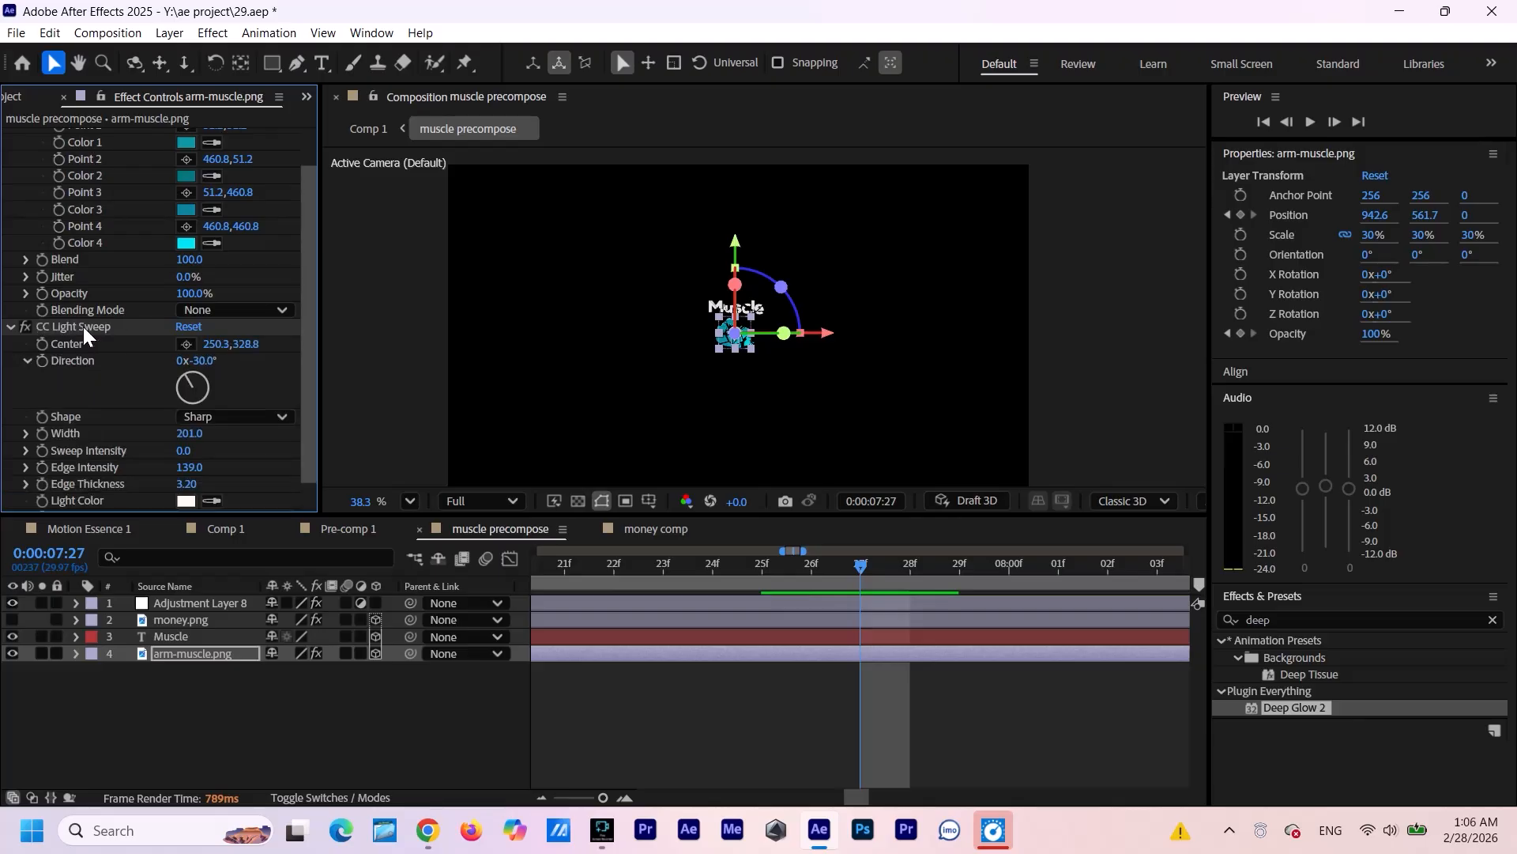
{"action": "key", "text": "Delete"}
{"action": "right_click", "coordinate": [230, 700]}
{"action": "mouse_move", "coordinate": [325, 474]}
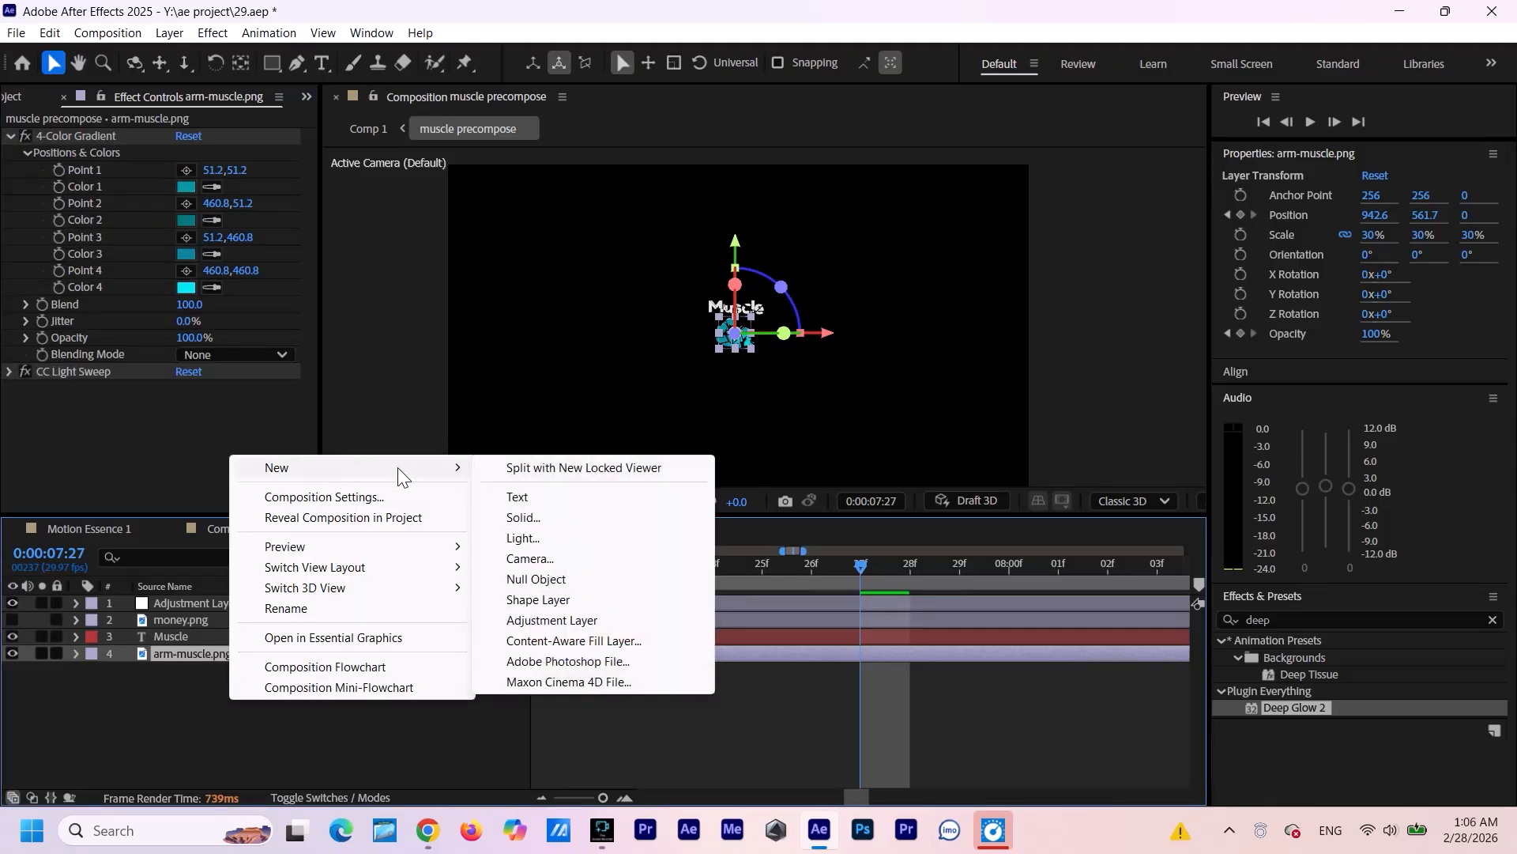
{"action": "left_click", "coordinate": [547, 621]}
{"action": "left_click", "coordinate": [212, 656]}
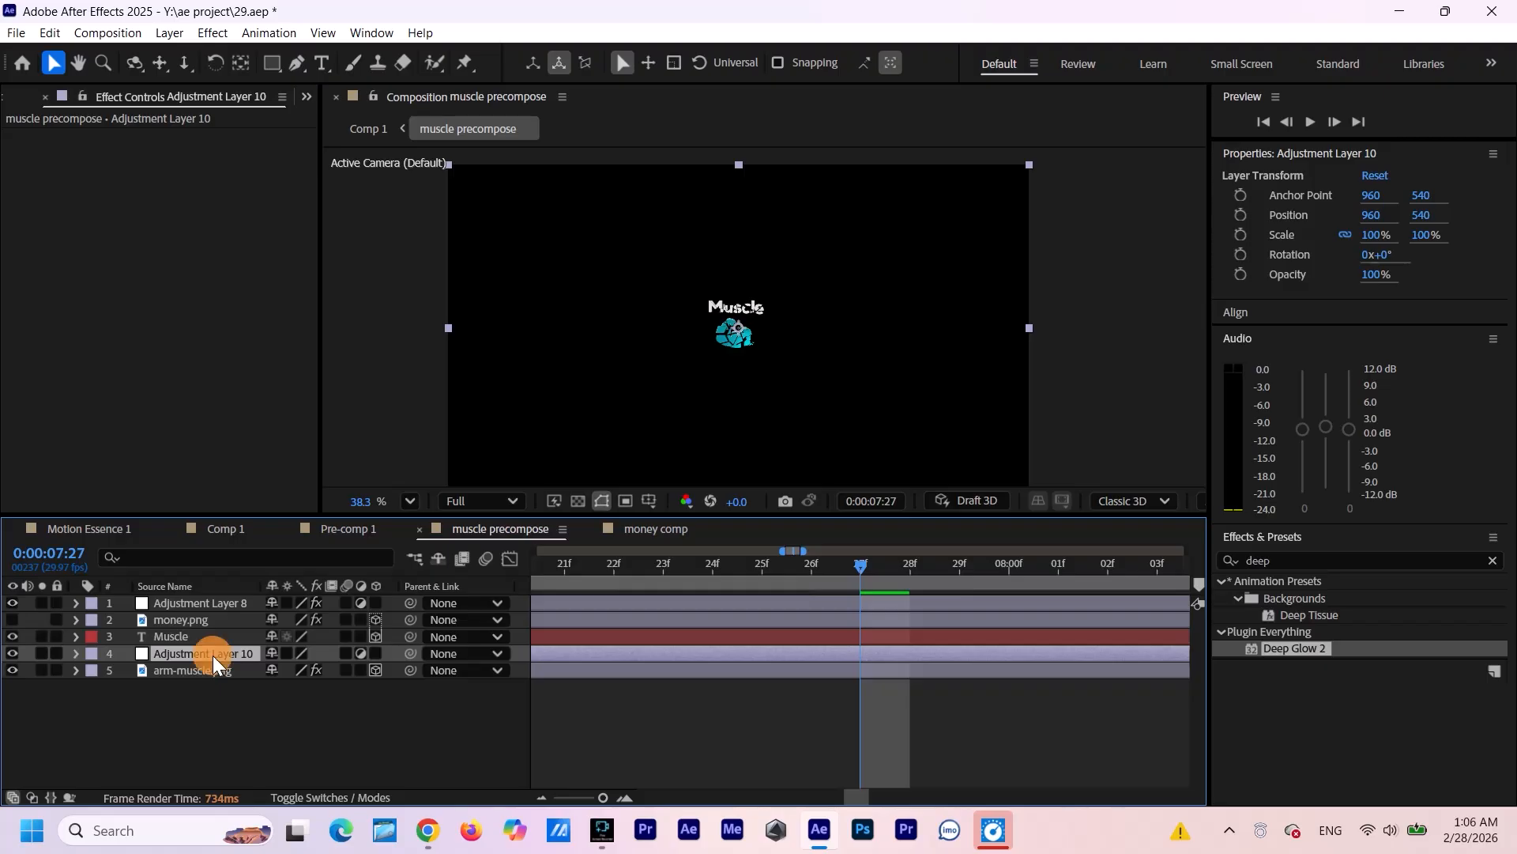
{"action": "left_click_drag", "start_coordinate": [211, 656], "coordinate": [219, 604]}
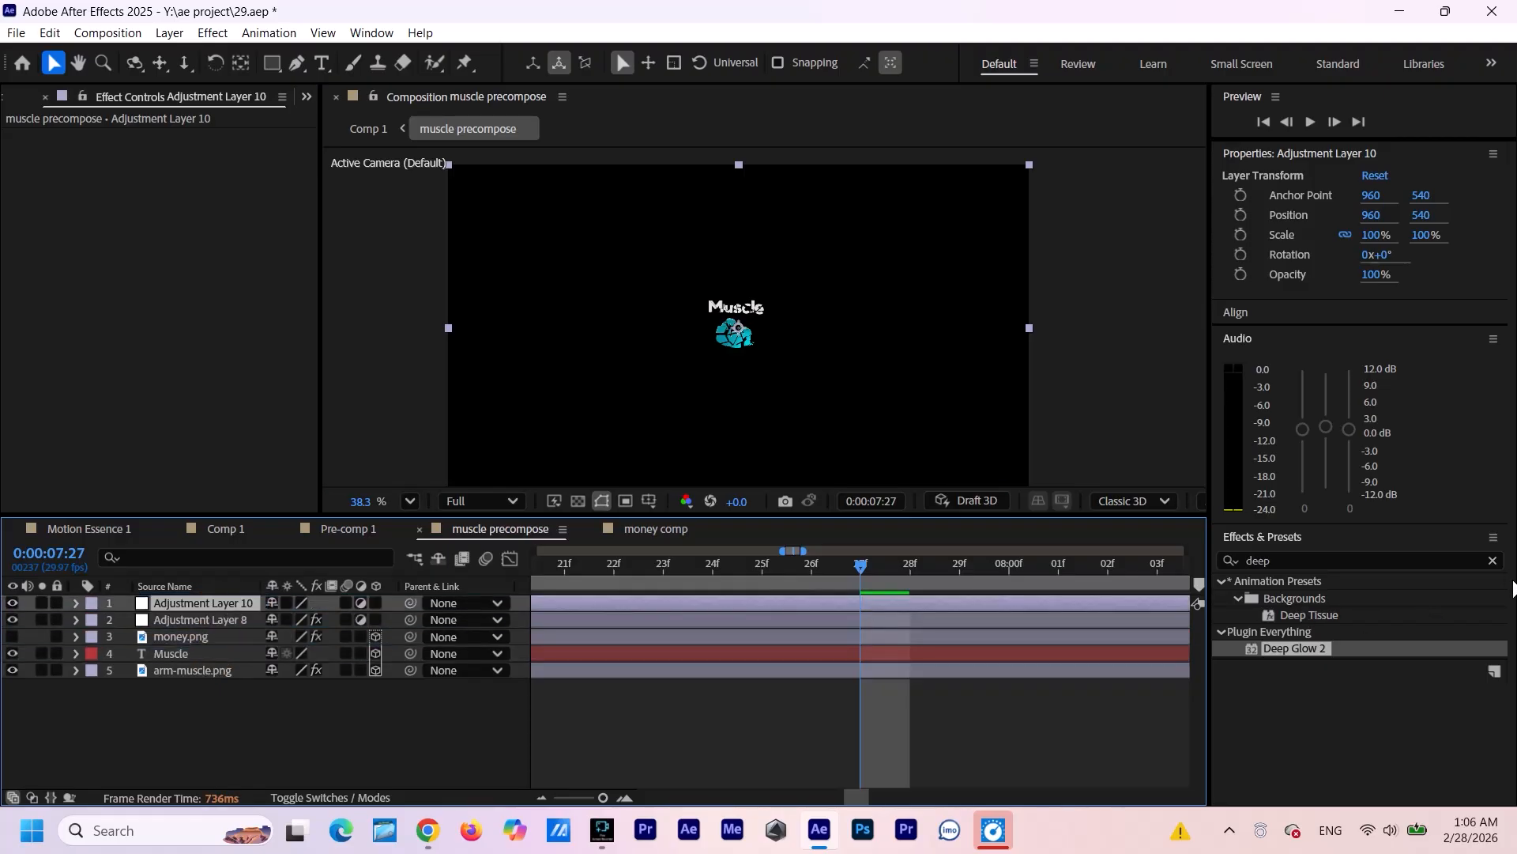
Apply Deep Glow 2 to the new adjustment layer in muscle precompose with exposure 0.1 and radius 150.
{"action": "left_click_drag", "start_coordinate": [1296, 648], "coordinate": [202, 605]}
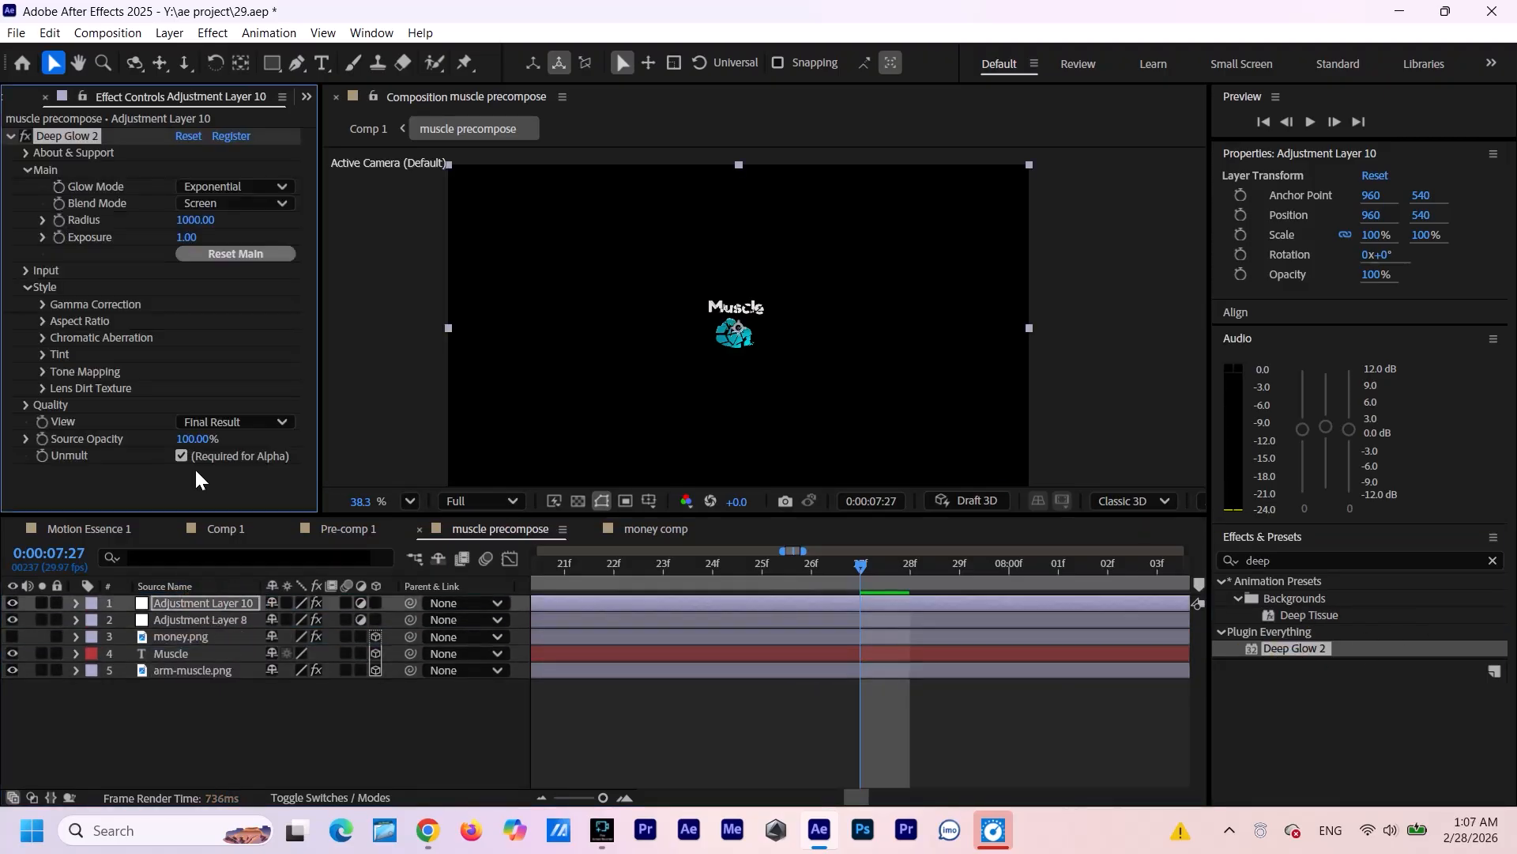
{"action": "left_click", "coordinate": [185, 236]}
{"action": "type", "text": "0.1"}
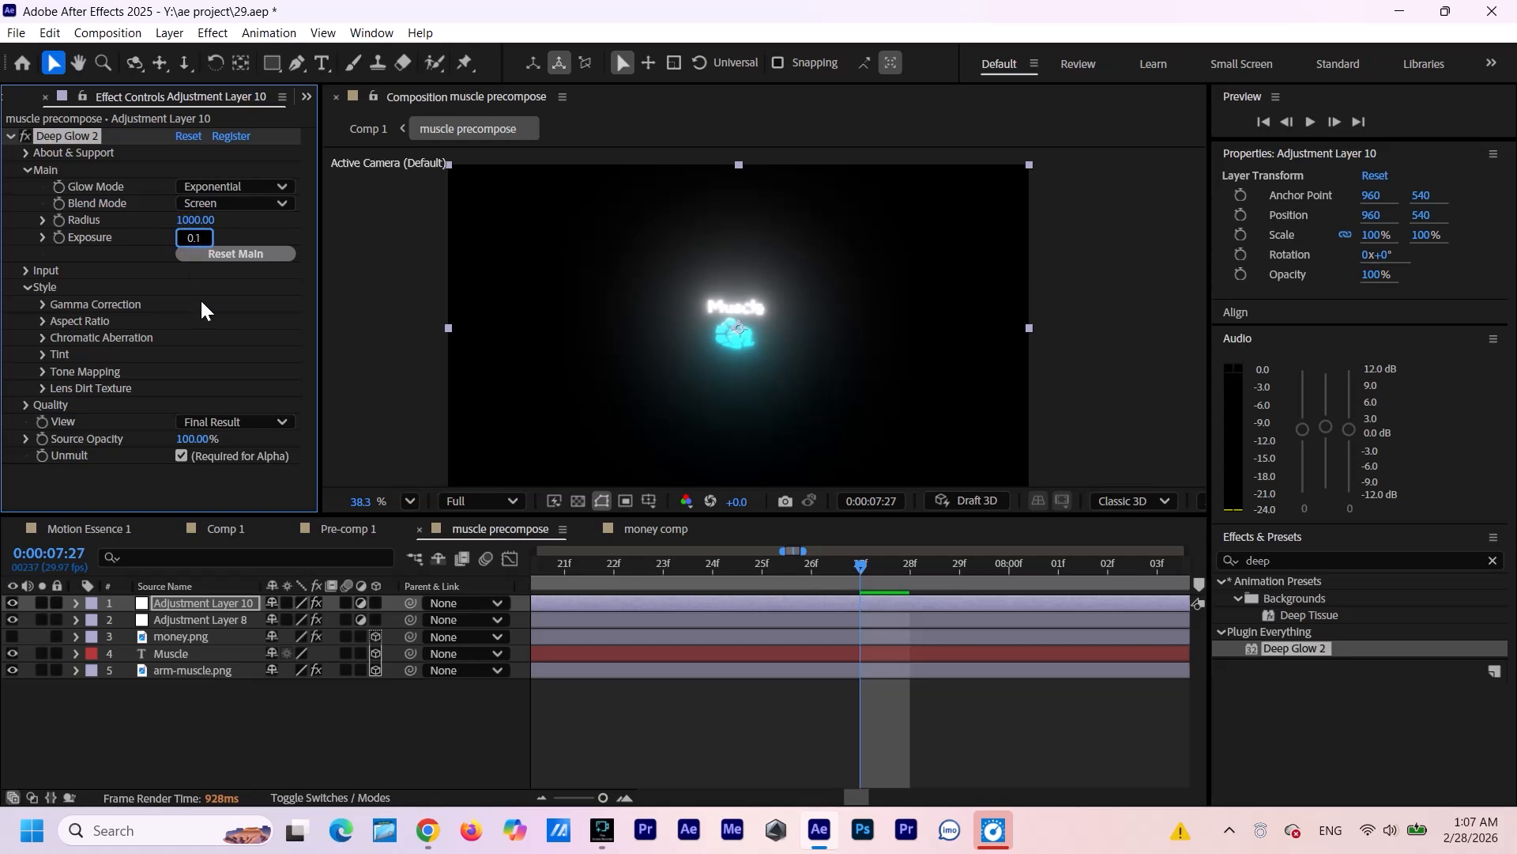
{"action": "left_click", "coordinate": [194, 220]}
{"action": "type", "text": "150"}
{"action": "key", "text": "Return"}
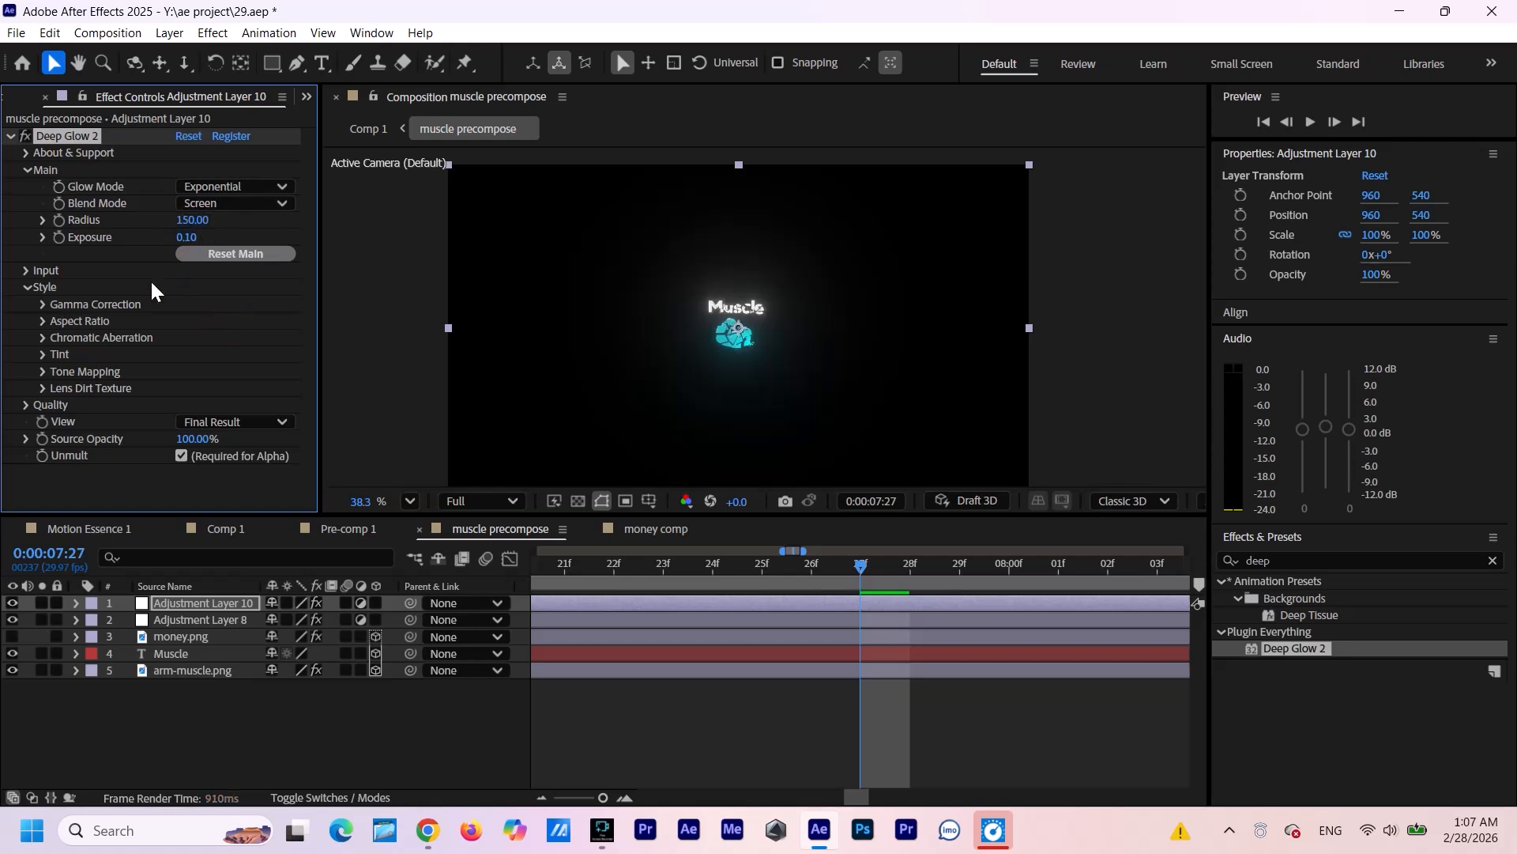
Find the Drop Shadow effect and apply it to the top adjustment layer in muscle precompose, below Deep Glow 2.
{"action": "left_click", "coordinate": [11, 136]}
{"action": "left_click", "coordinate": [1405, 552]}
{"action": "type", "text": "drop"}
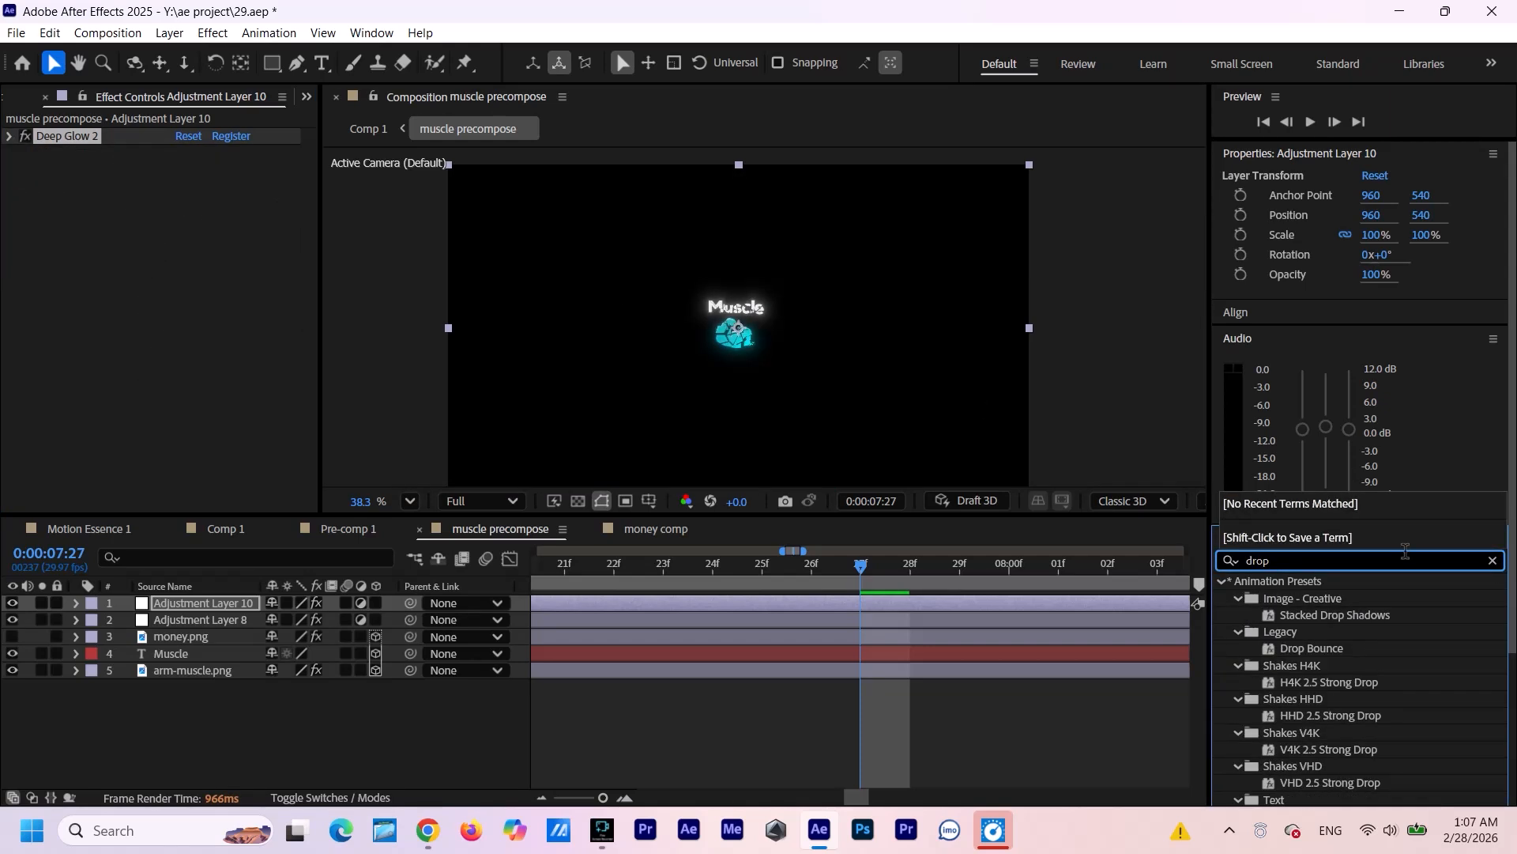
{"action": "type", "text": " sha"}
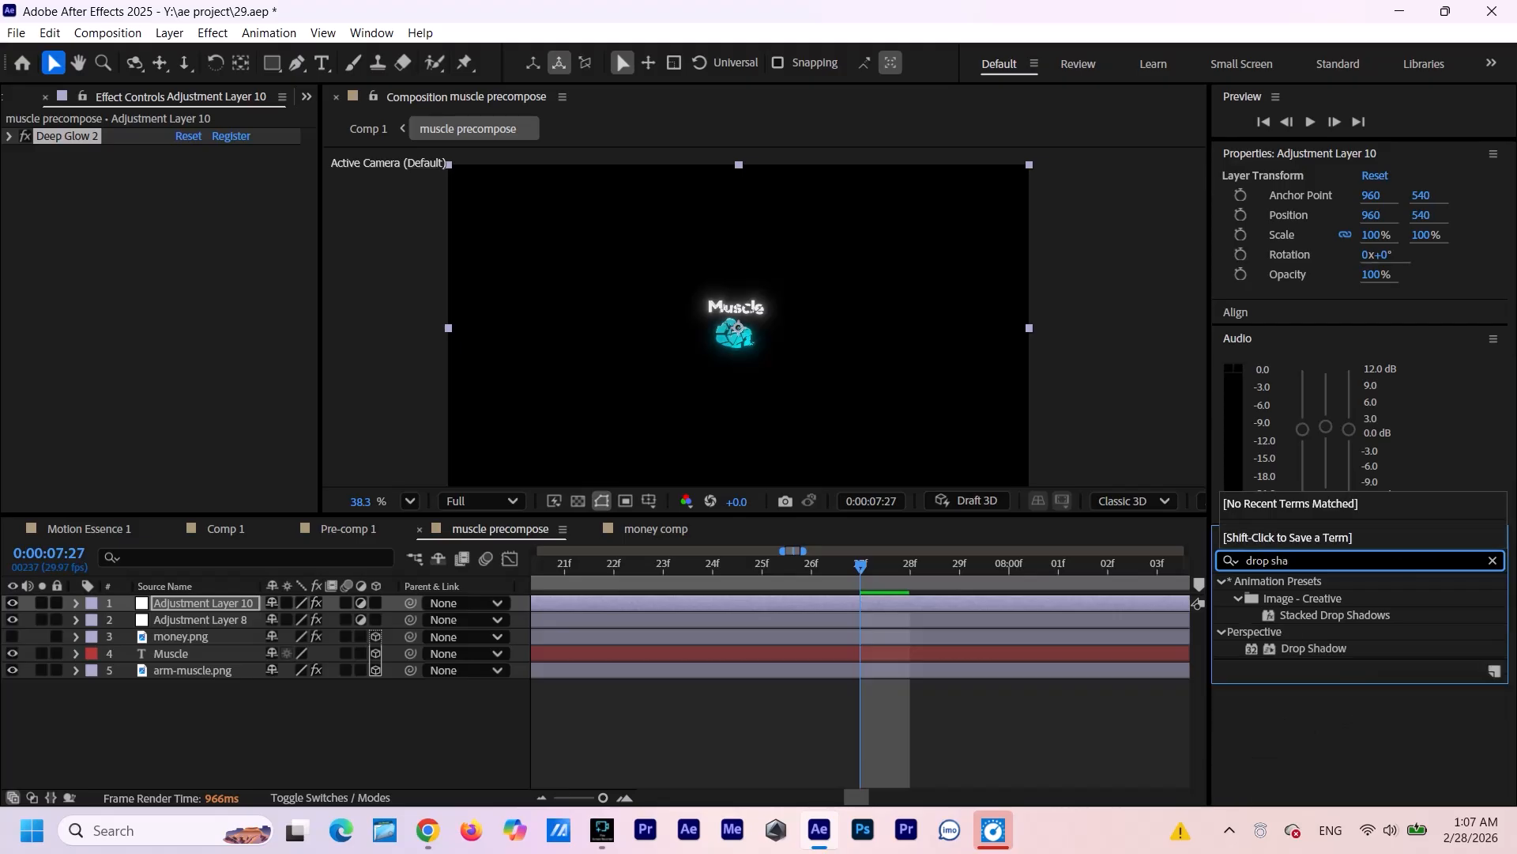
{"action": "type", "text": "d"}
{"action": "left_click_drag", "start_coordinate": [1314, 648], "coordinate": [203, 599]}
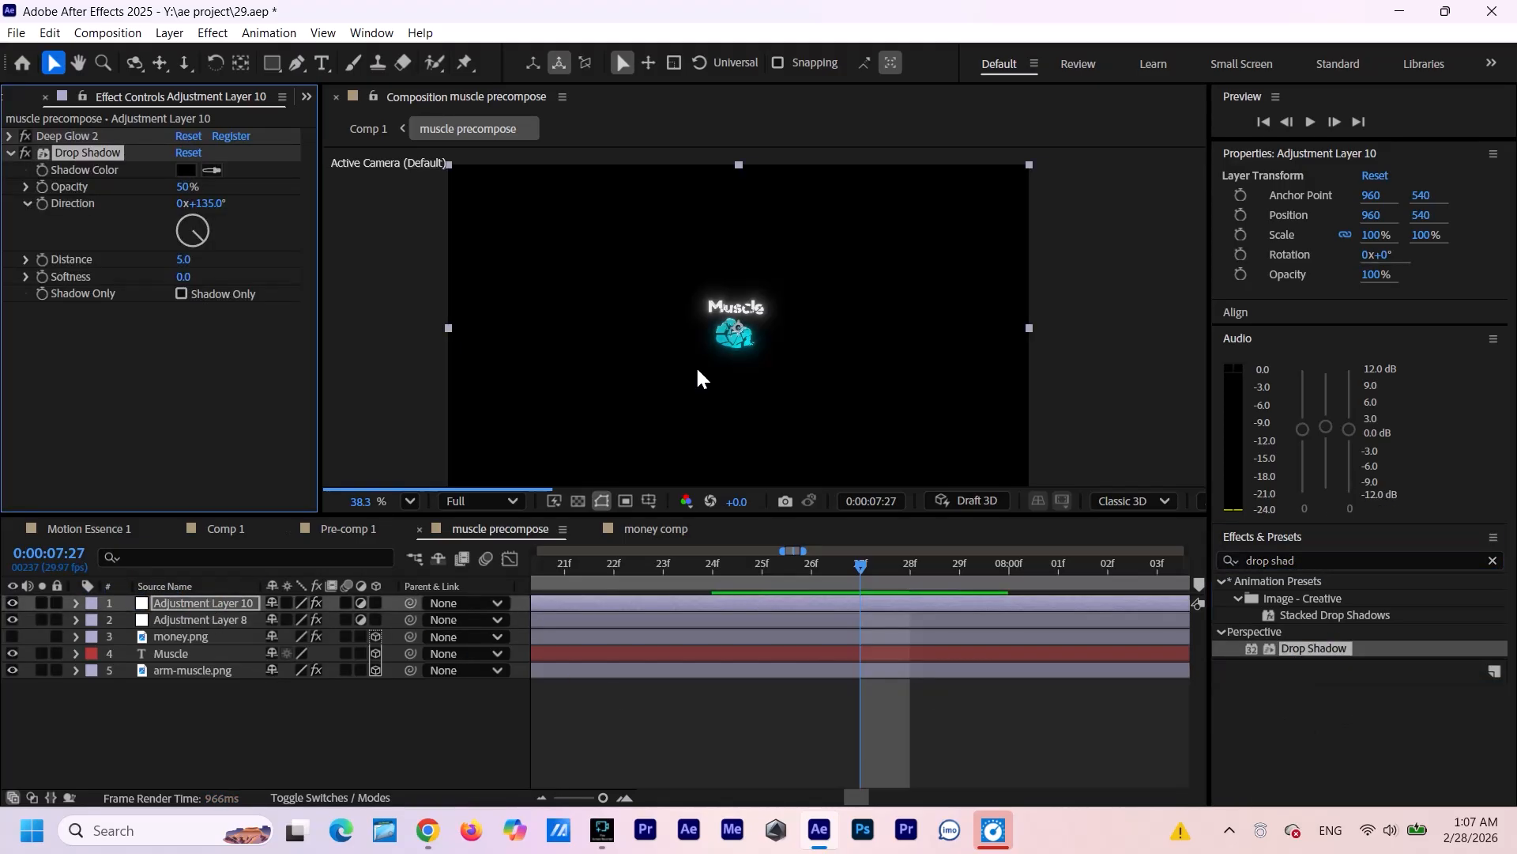
Return to Comp 1 and examine the Muscle element's new glow against the Money and Time elements.
{"action": "left_click", "coordinate": [225, 528]}
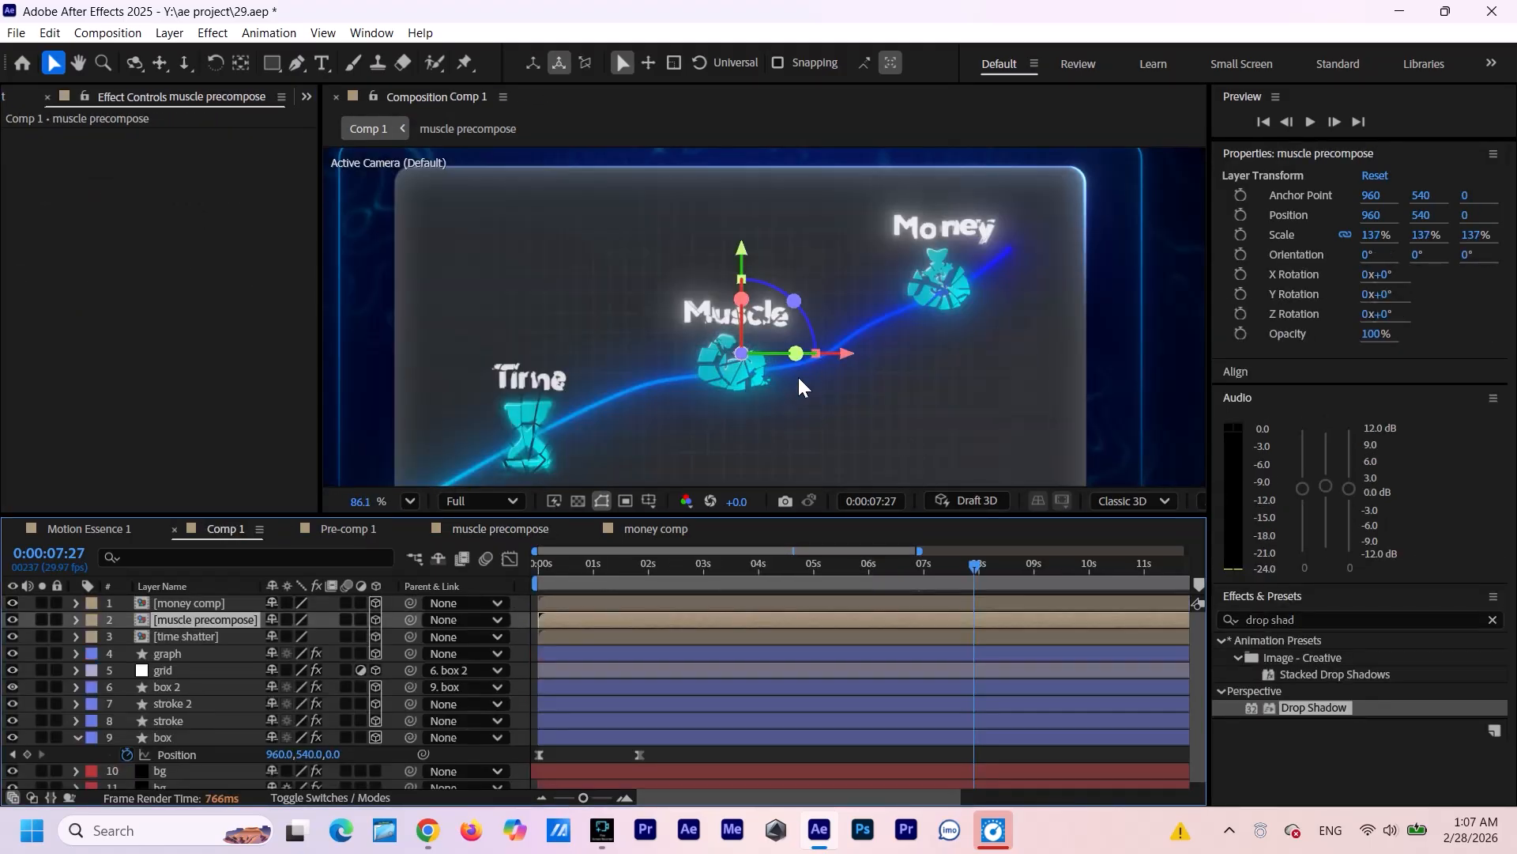
{"action": "scroll", "coordinate": [798, 377], "scroll_direction": "up", "scroll_amount": 3}
{"action": "scroll", "coordinate": [1001, 307], "scroll_direction": "up", "scroll_amount": 4}
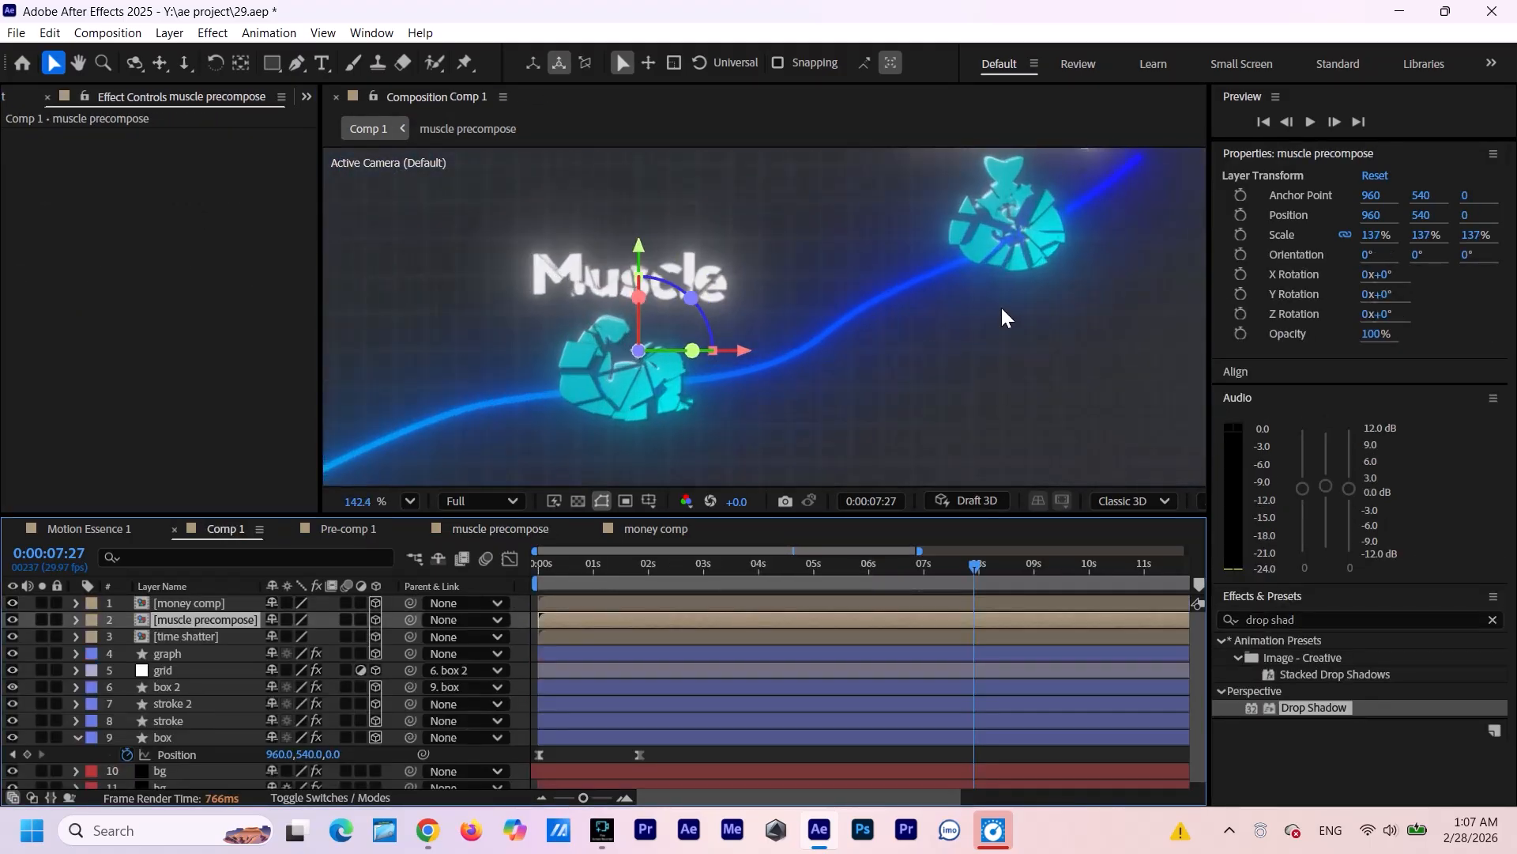
{"action": "left_click_drag", "start_coordinate": [689, 432], "coordinate": [908, 385]}
{"action": "scroll", "coordinate": [907, 387], "scroll_direction": "down", "scroll_amount": 2}
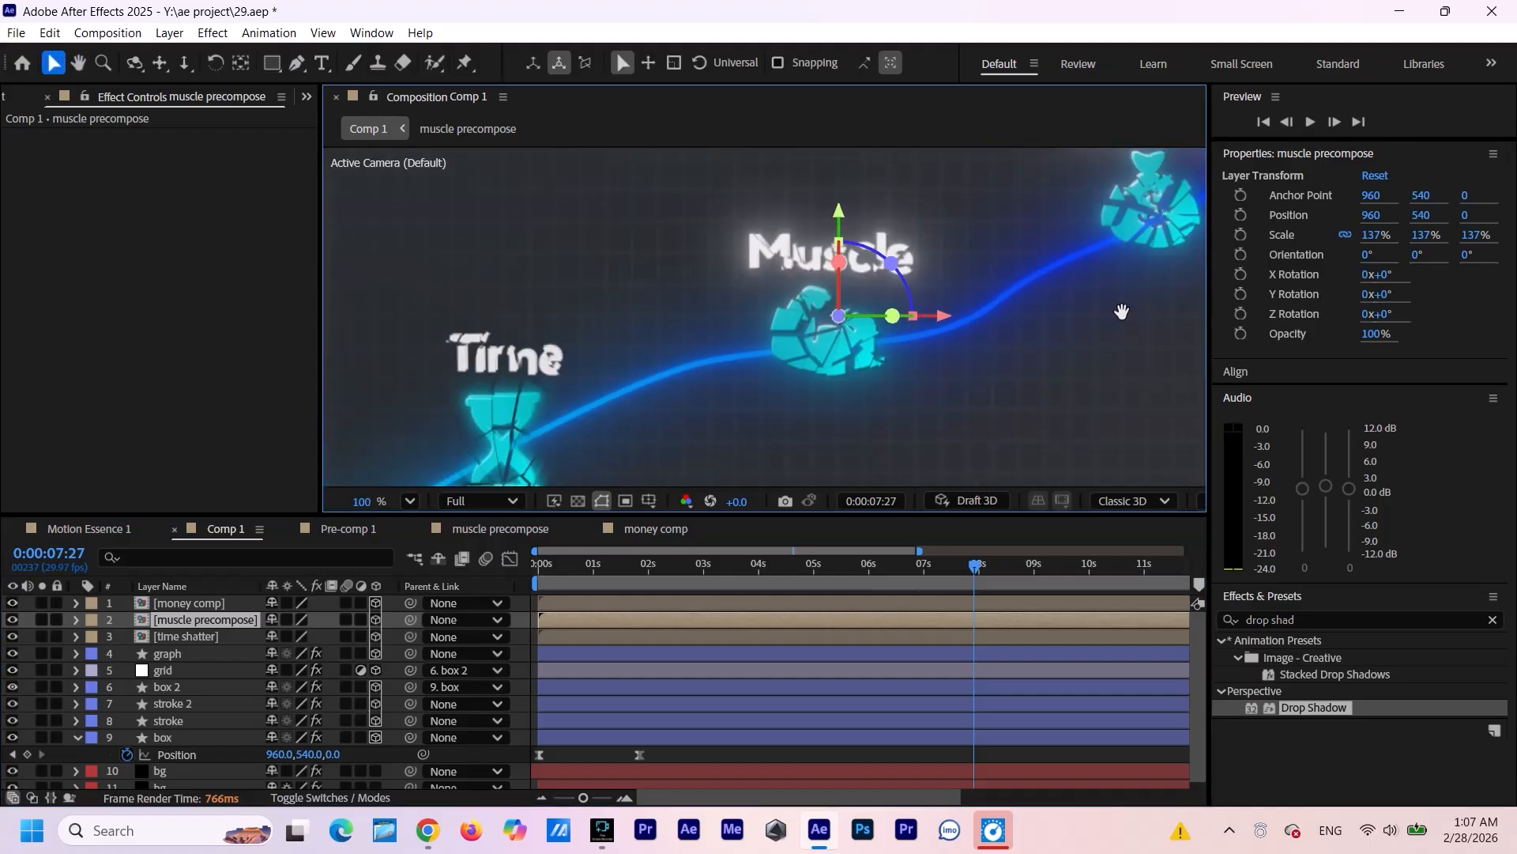
{"action": "scroll", "coordinate": [1073, 360], "scroll_direction": "down", "scroll_amount": 2}
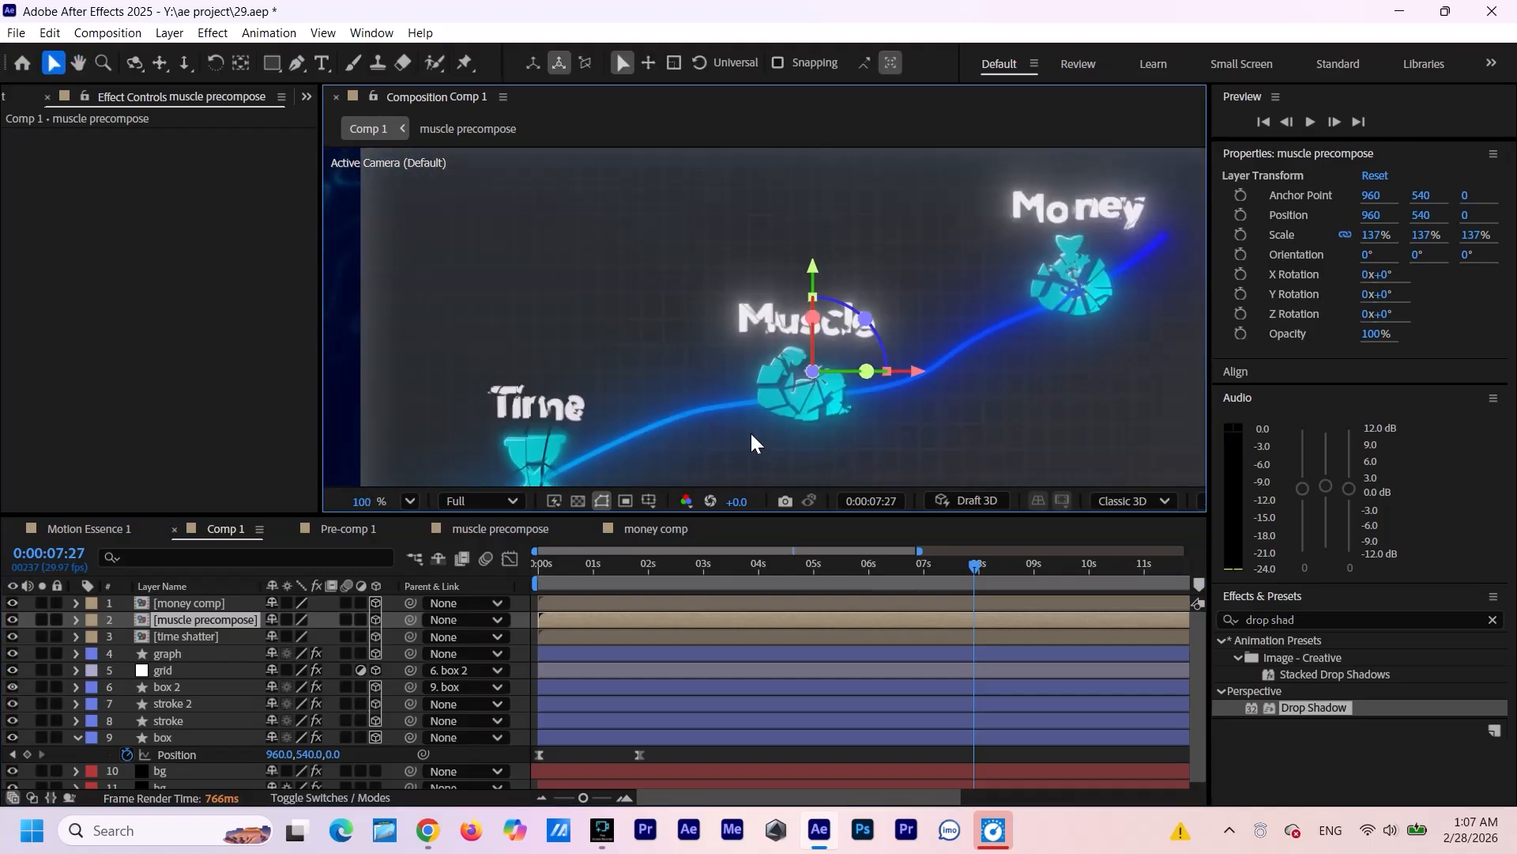
{"action": "left_click_drag", "start_coordinate": [763, 411], "coordinate": [887, 305]}
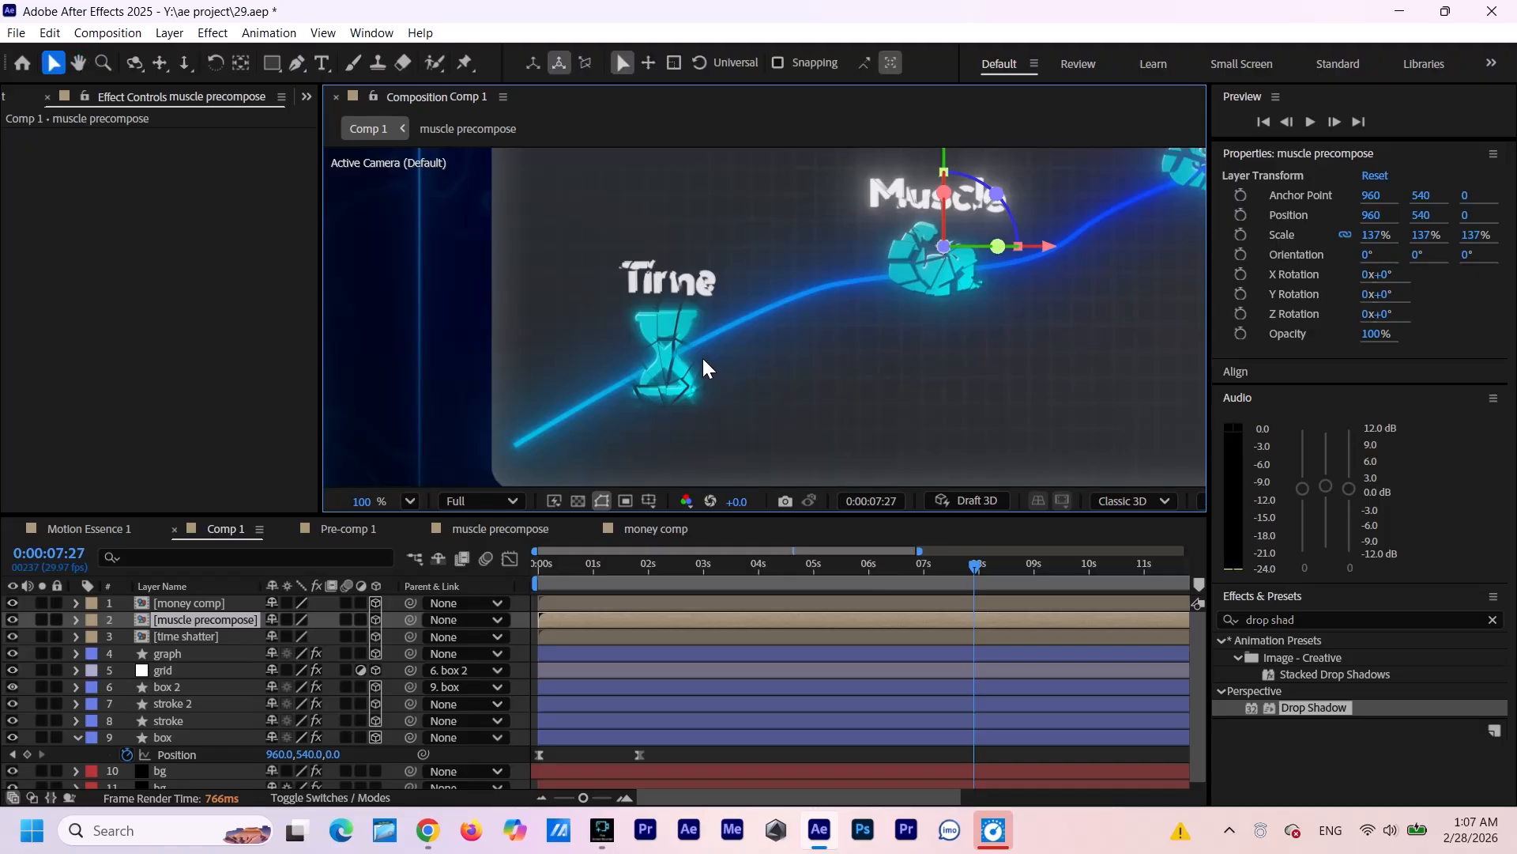
{"action": "scroll", "coordinate": [672, 313], "scroll_direction": "up", "scroll_amount": 4}
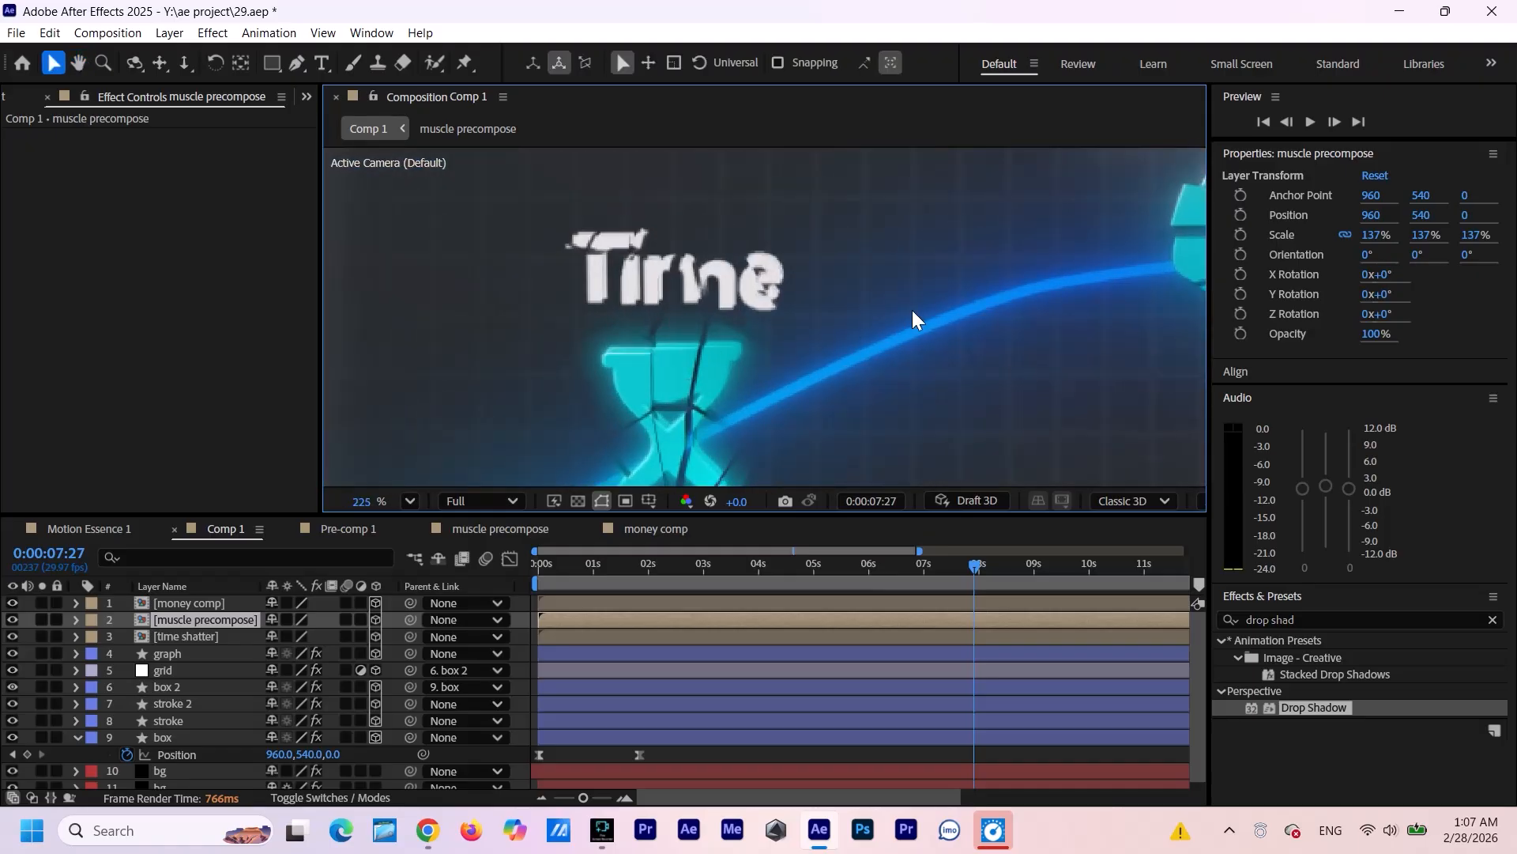
{"action": "left_click_drag", "start_coordinate": [912, 310], "coordinate": [876, 225]}
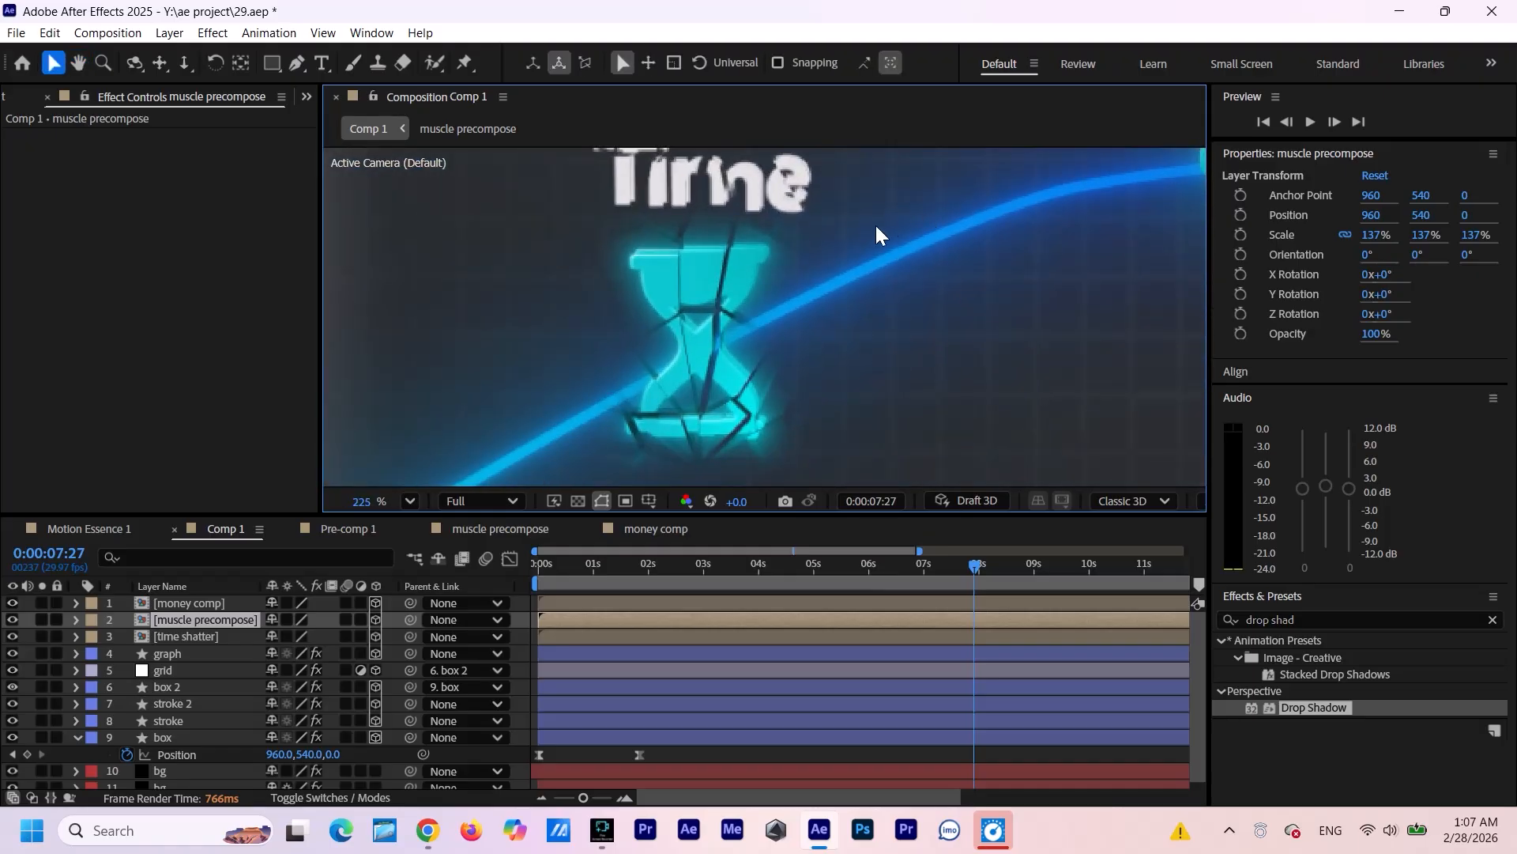
Open the time shatter composition from Comp 1 and go into its nested Pre-comp 1.
{"action": "double_click", "coordinate": [707, 242]}
{"action": "left_click", "coordinate": [220, 657]}
{"action": "left_click", "coordinate": [222, 529]}
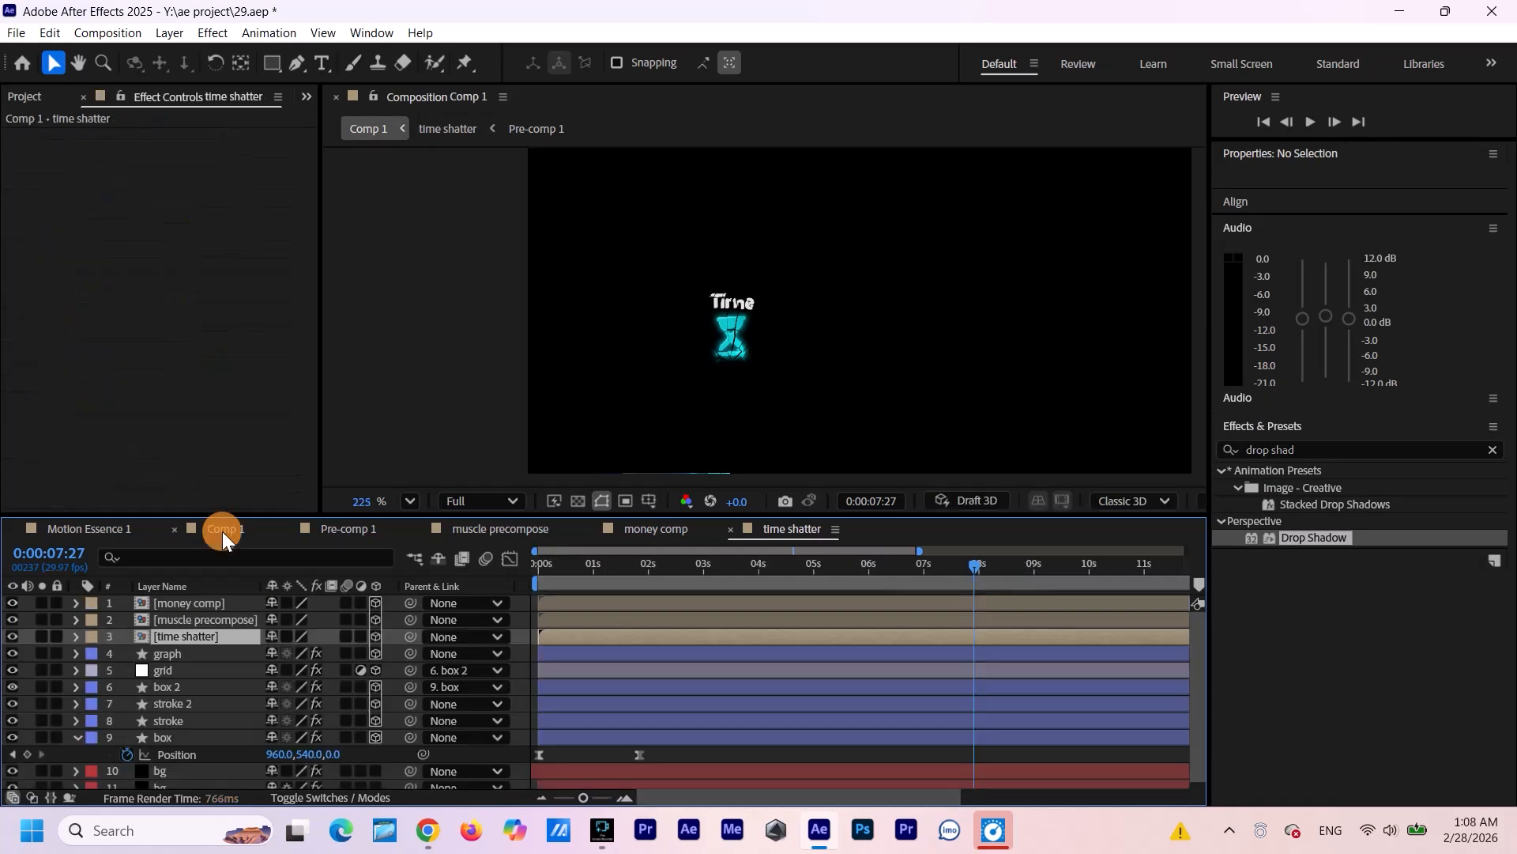
{"action": "left_click", "coordinate": [192, 636]}
{"action": "double_click", "coordinate": [191, 636]}
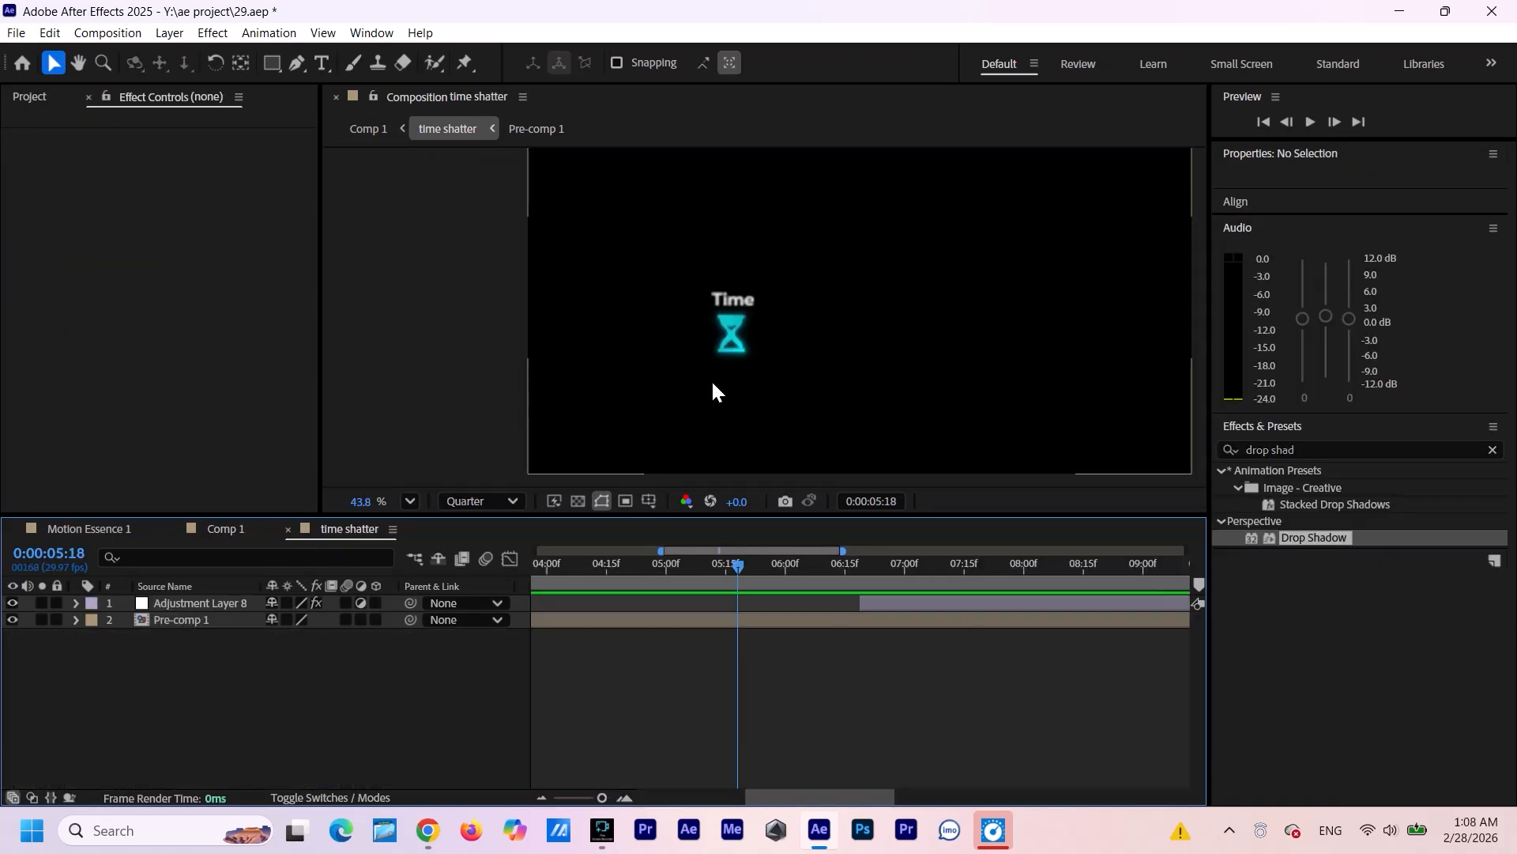
{"action": "double_click", "coordinate": [710, 378]}
Remove the Deep Glow 2 and Drop Shadow effects from the hour-glass.png layer in Pre-comp 1.
{"action": "left_click", "coordinate": [198, 636]}
{"action": "left_click", "coordinate": [82, 370]}
{"action": "scroll", "coordinate": [116, 288], "scroll_direction": "down", "scroll_amount": 7}
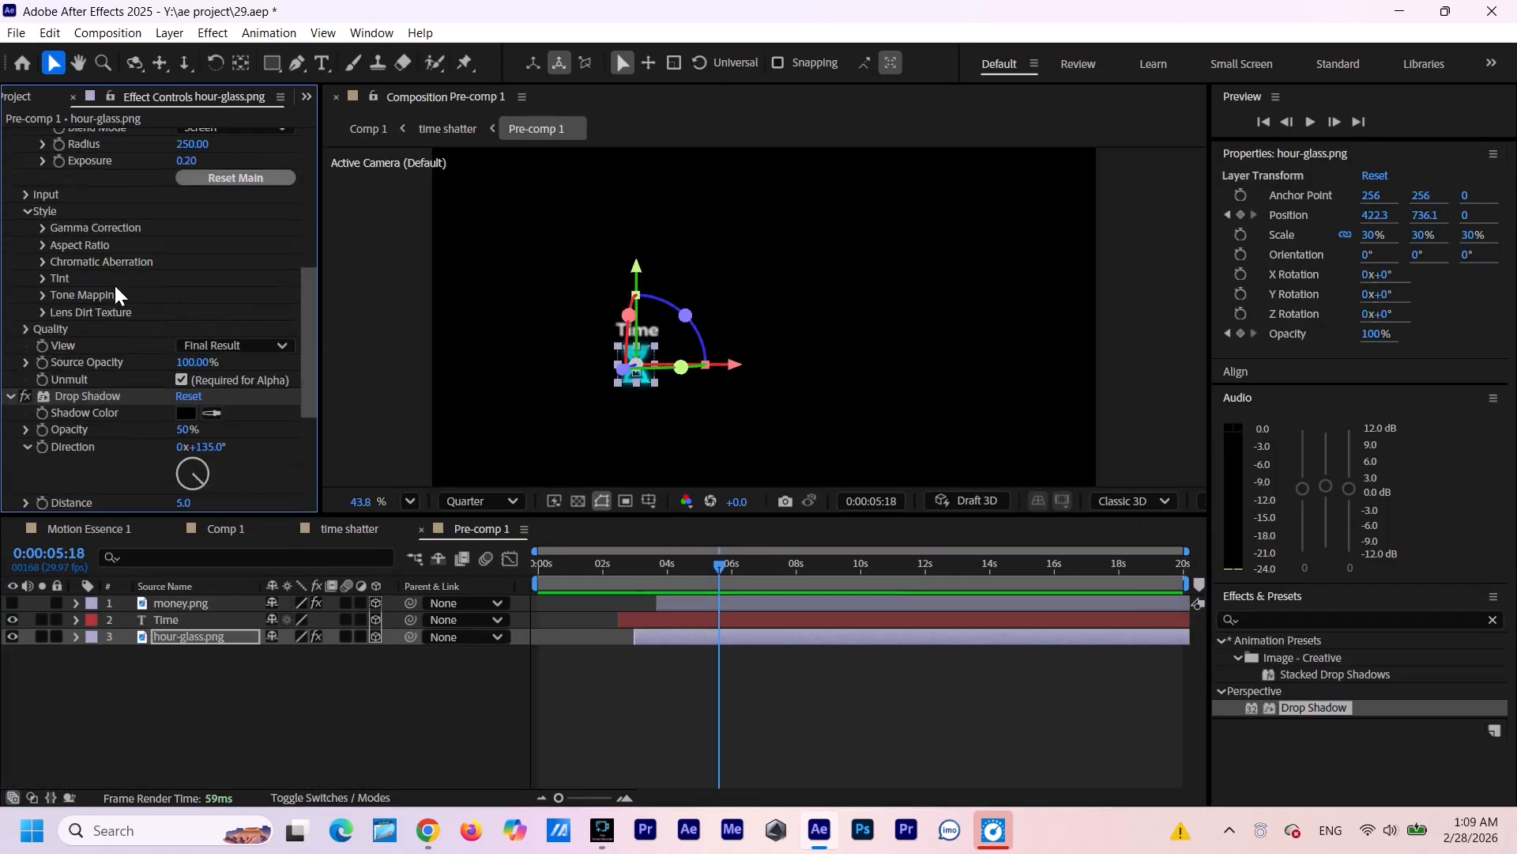
{"action": "scroll", "coordinate": [95, 277], "scroll_direction": "up", "scroll_amount": 4}
{"action": "left_click", "coordinate": [10, 237]}
{"action": "left_click", "coordinate": [11, 254]}
{"action": "left_click", "coordinate": [77, 297], "text": "ctrl"}
{"action": "right_click", "coordinate": [99, 296]}
{"action": "left_click", "coordinate": [146, 359]}
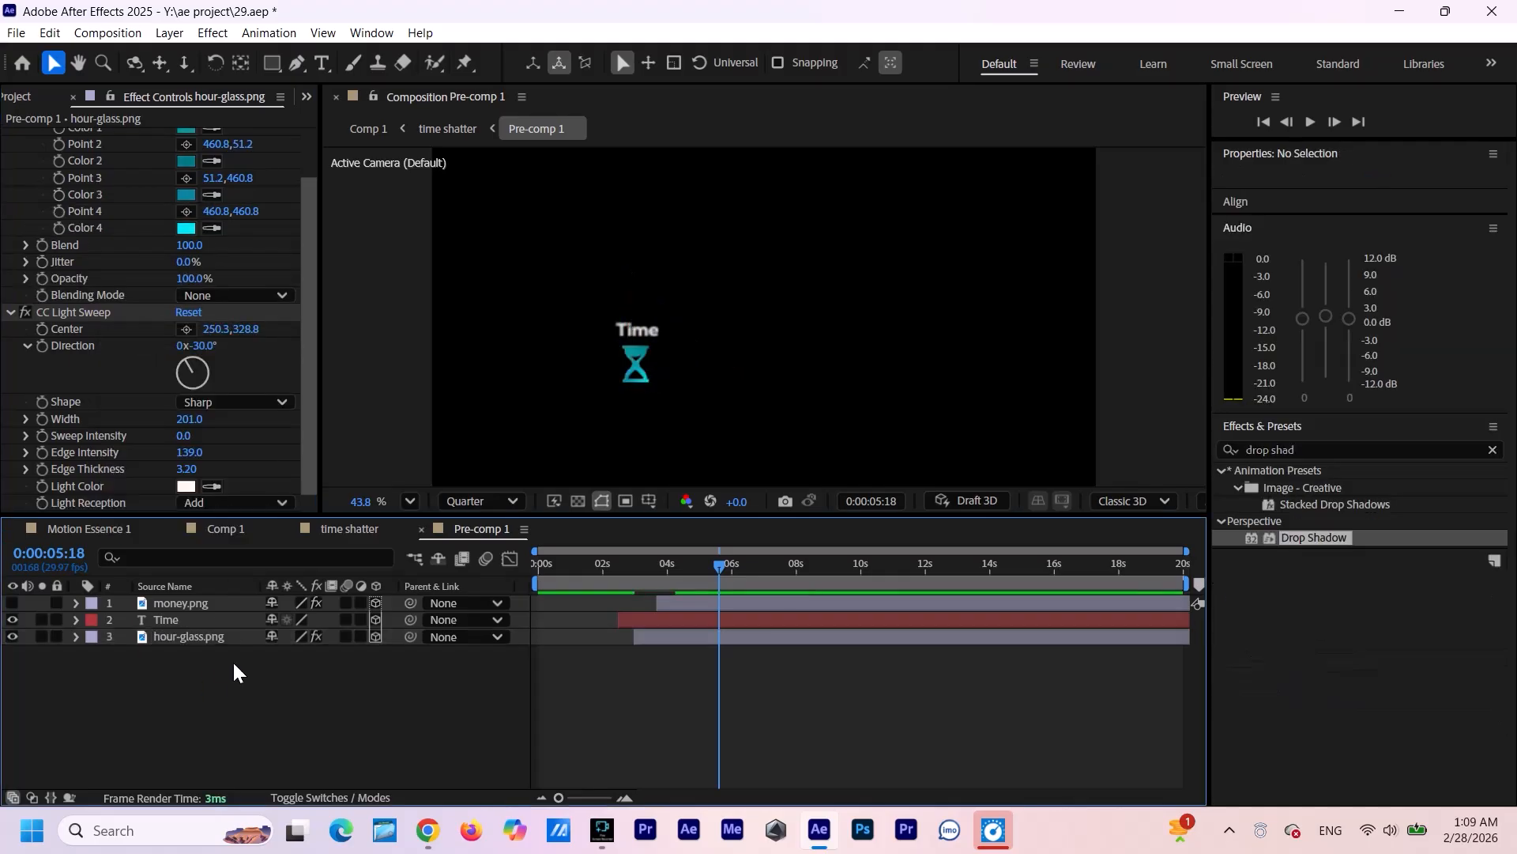
Add an adjustment layer in Pre-comp 1, paste the glow and shadow effects onto it, and return to Comp 1.
{"action": "right_click", "coordinate": [232, 660]}
{"action": "mouse_move", "coordinate": [278, 427]}
{"action": "left_click", "coordinate": [552, 580]}
{"action": "key", "text": "ctrl+v"}
{"action": "left_click", "coordinate": [226, 528]}
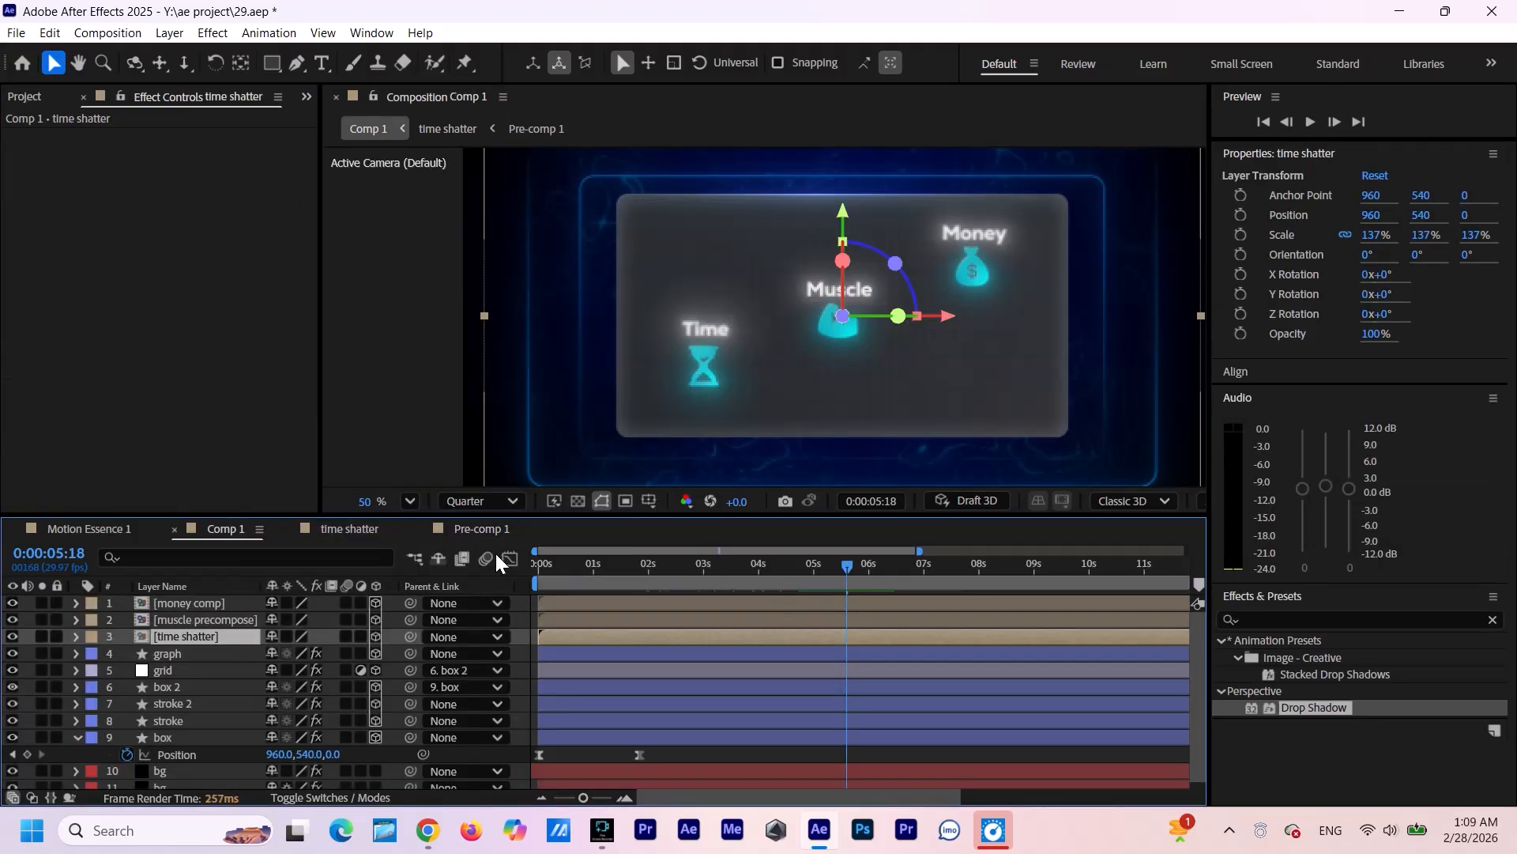
Examine the glow on the Time, Muscle and Money elements at 0:00:04:20 and set the preview resolution to Full.
{"action": "left_click_drag", "start_coordinate": [847, 563], "coordinate": [797, 567]}
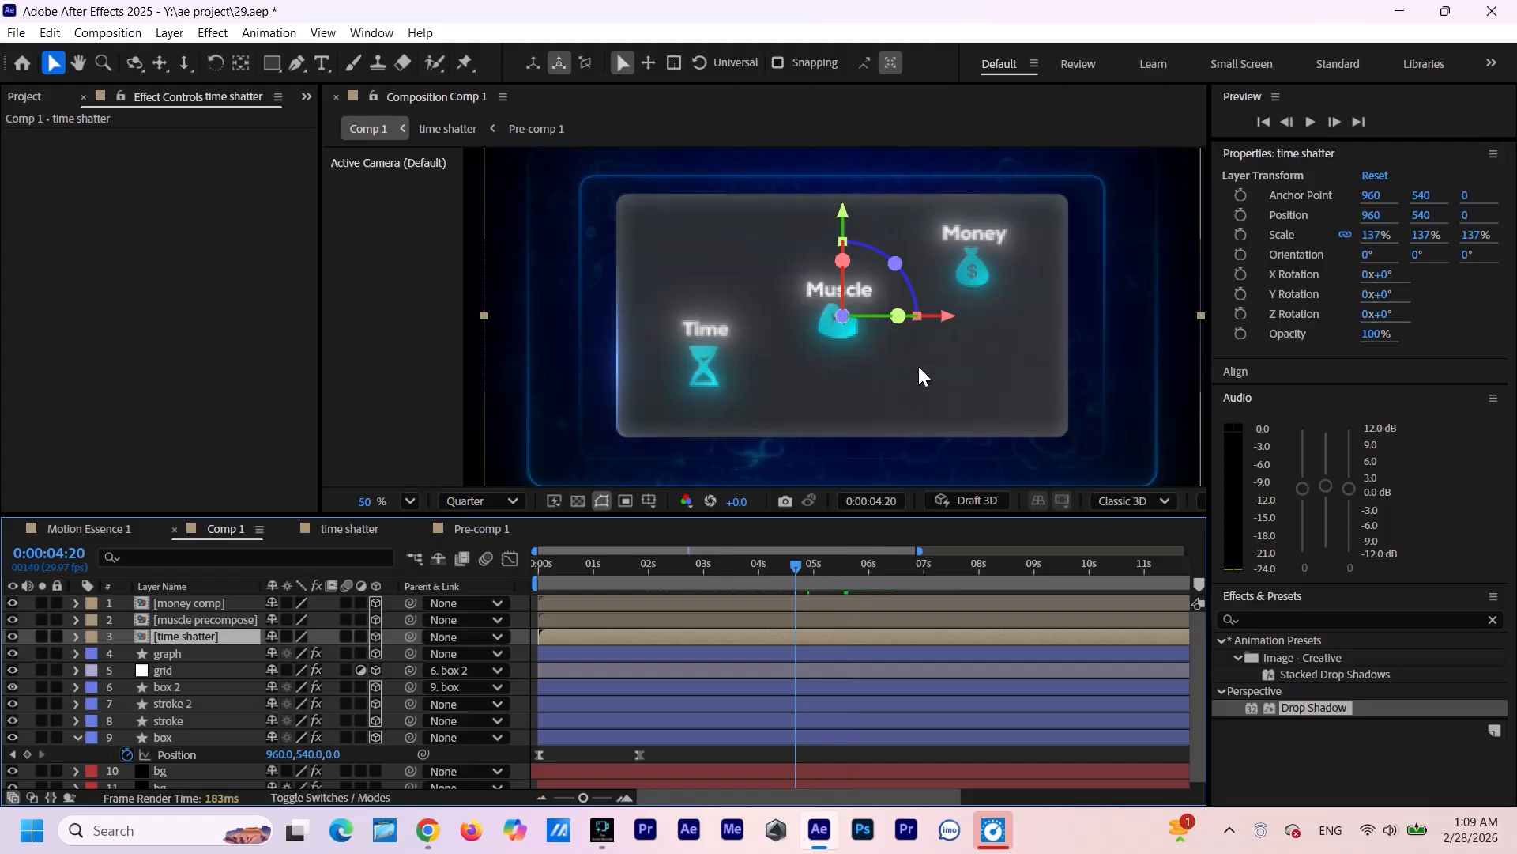
{"action": "scroll", "coordinate": [941, 361], "scroll_direction": "down", "scroll_amount": 2}
{"action": "scroll", "coordinate": [1035, 331], "scroll_direction": "up", "scroll_amount": 2}
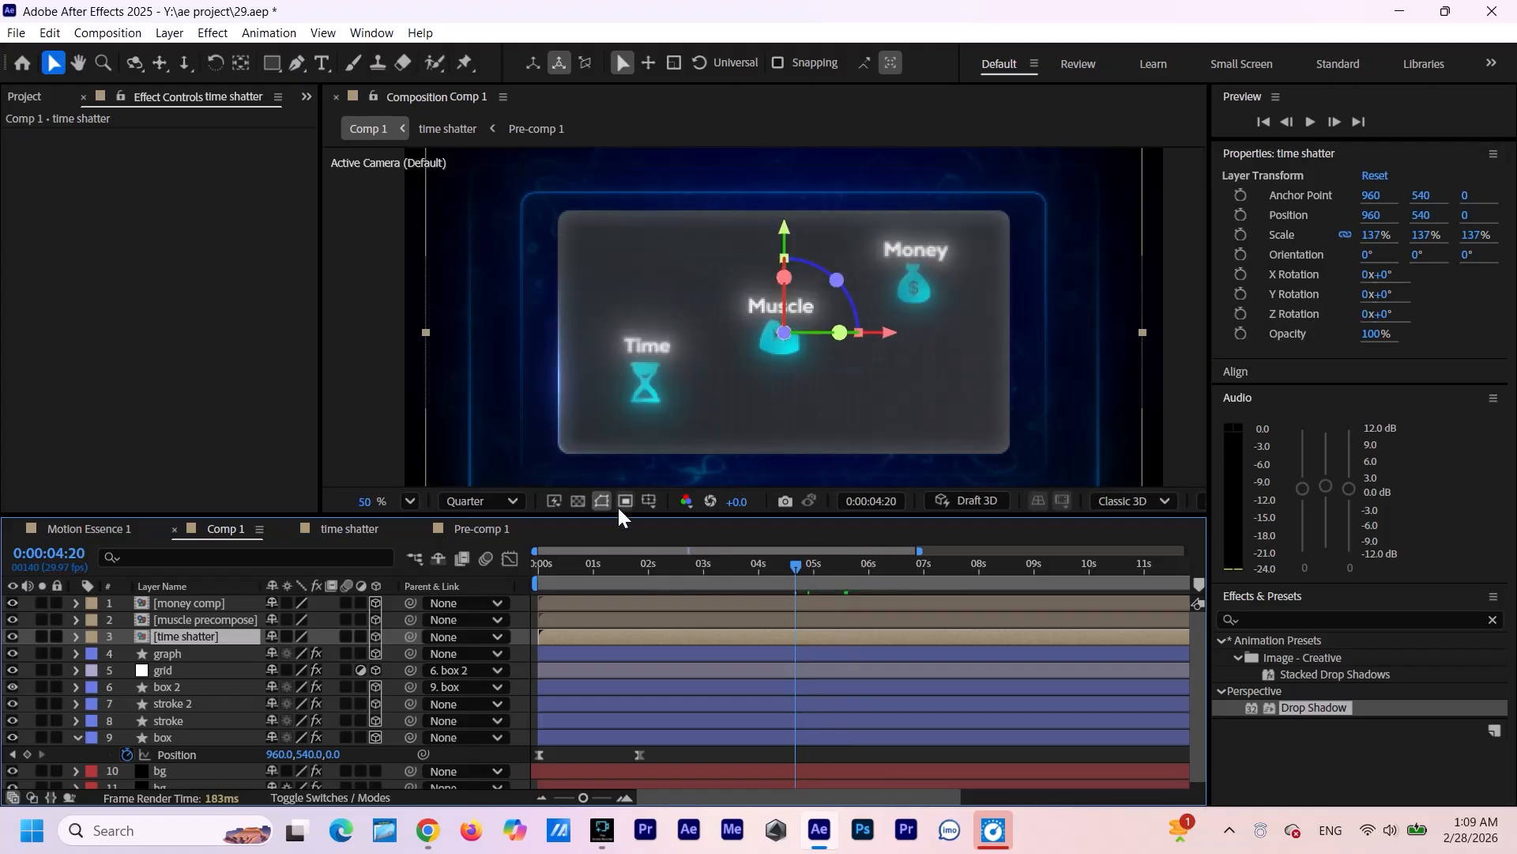
{"action": "left_click", "coordinate": [482, 502]}
{"action": "left_click", "coordinate": [483, 560]}
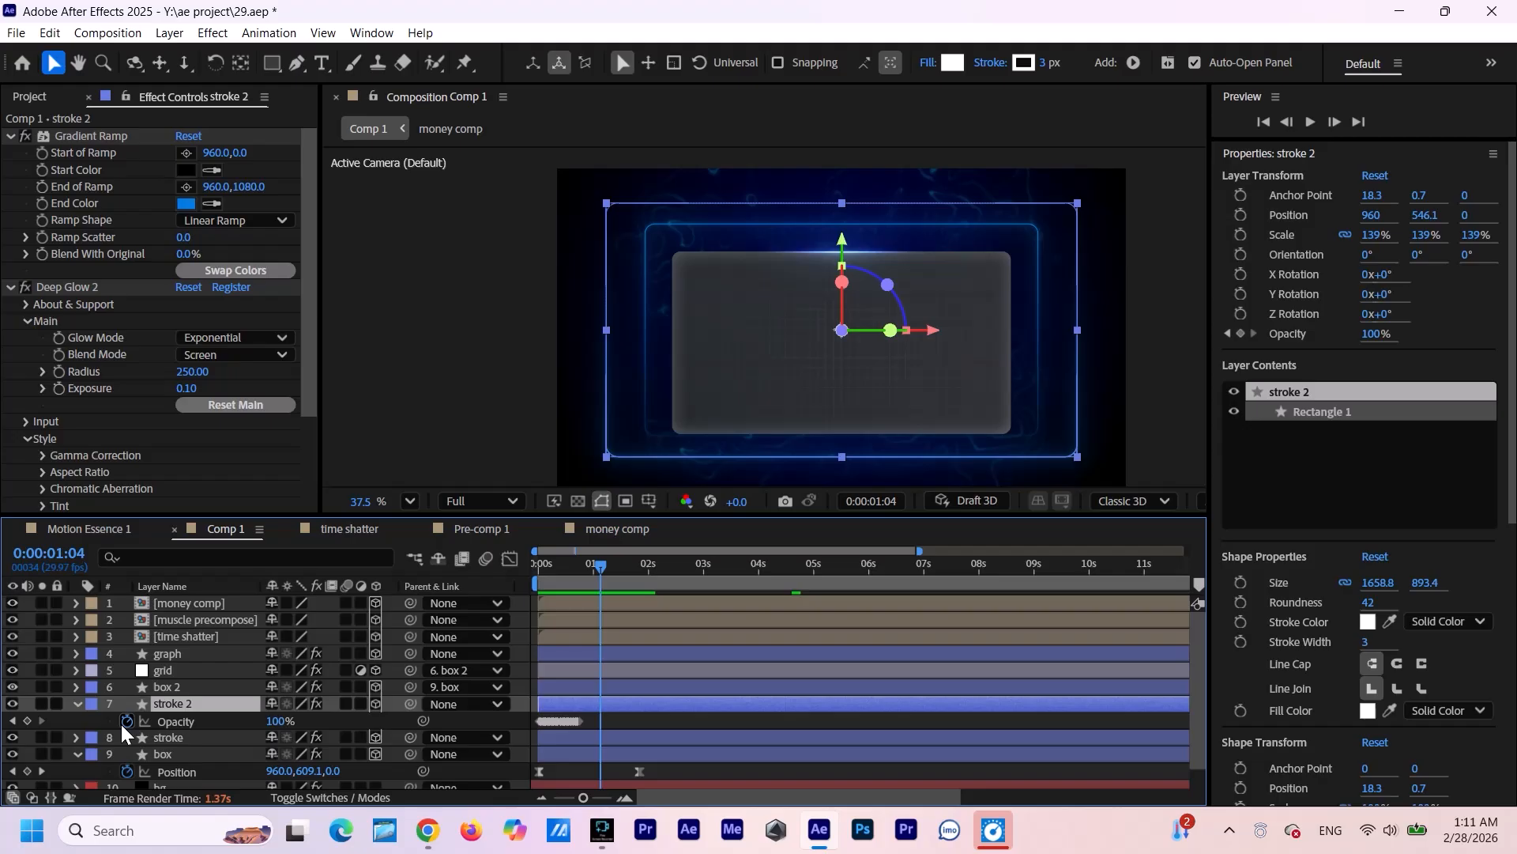
Remove the opacity keyframes from the stroke 2 layer and add Trim Paths to its contents.
{"action": "left_click", "coordinate": [122, 723]}
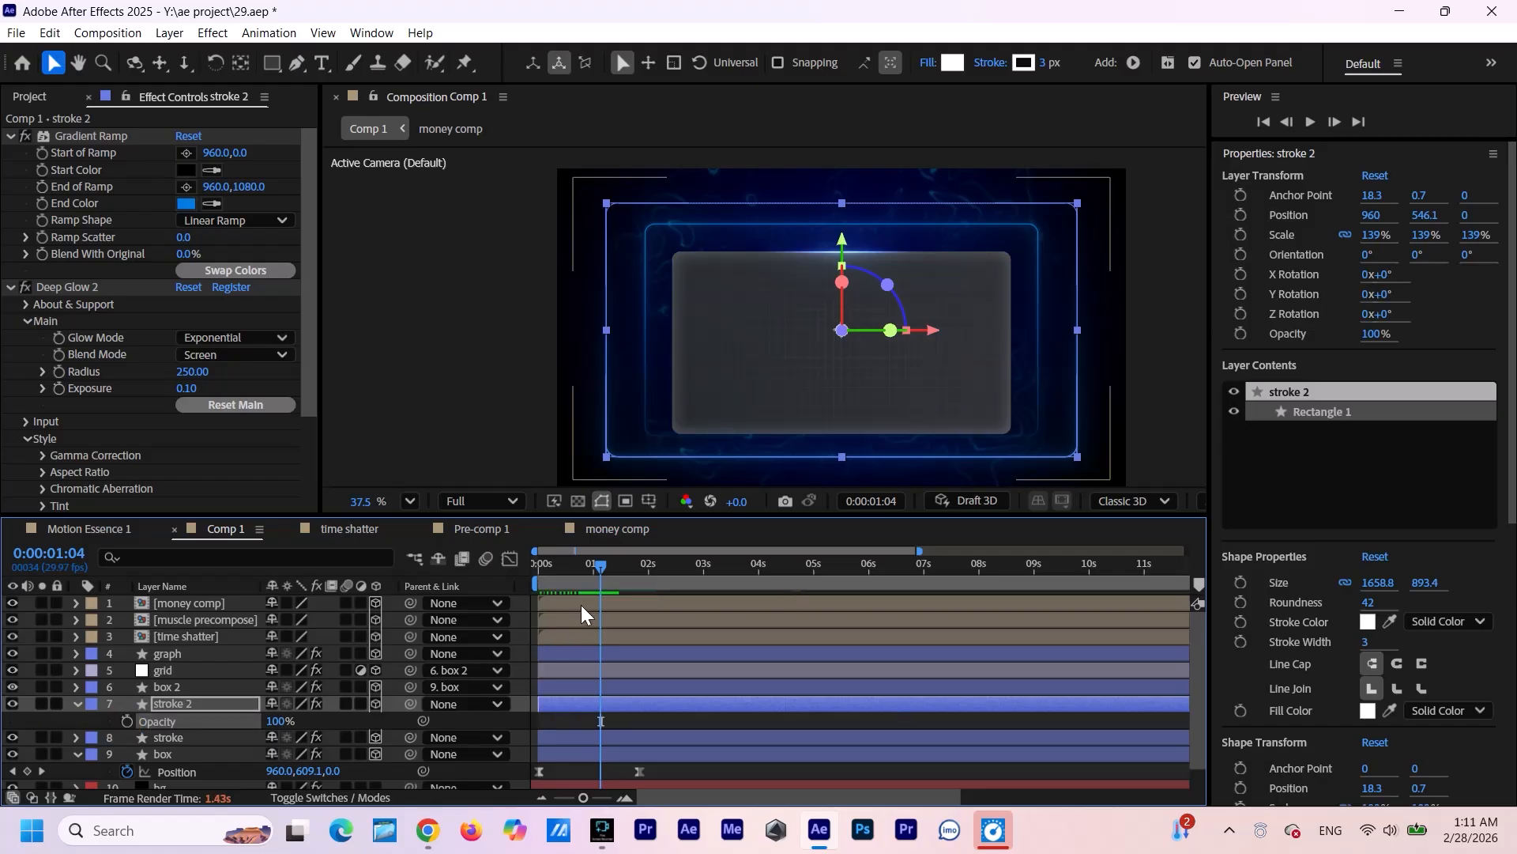
{"action": "left_click_drag", "start_coordinate": [602, 566], "coordinate": [616, 614]}
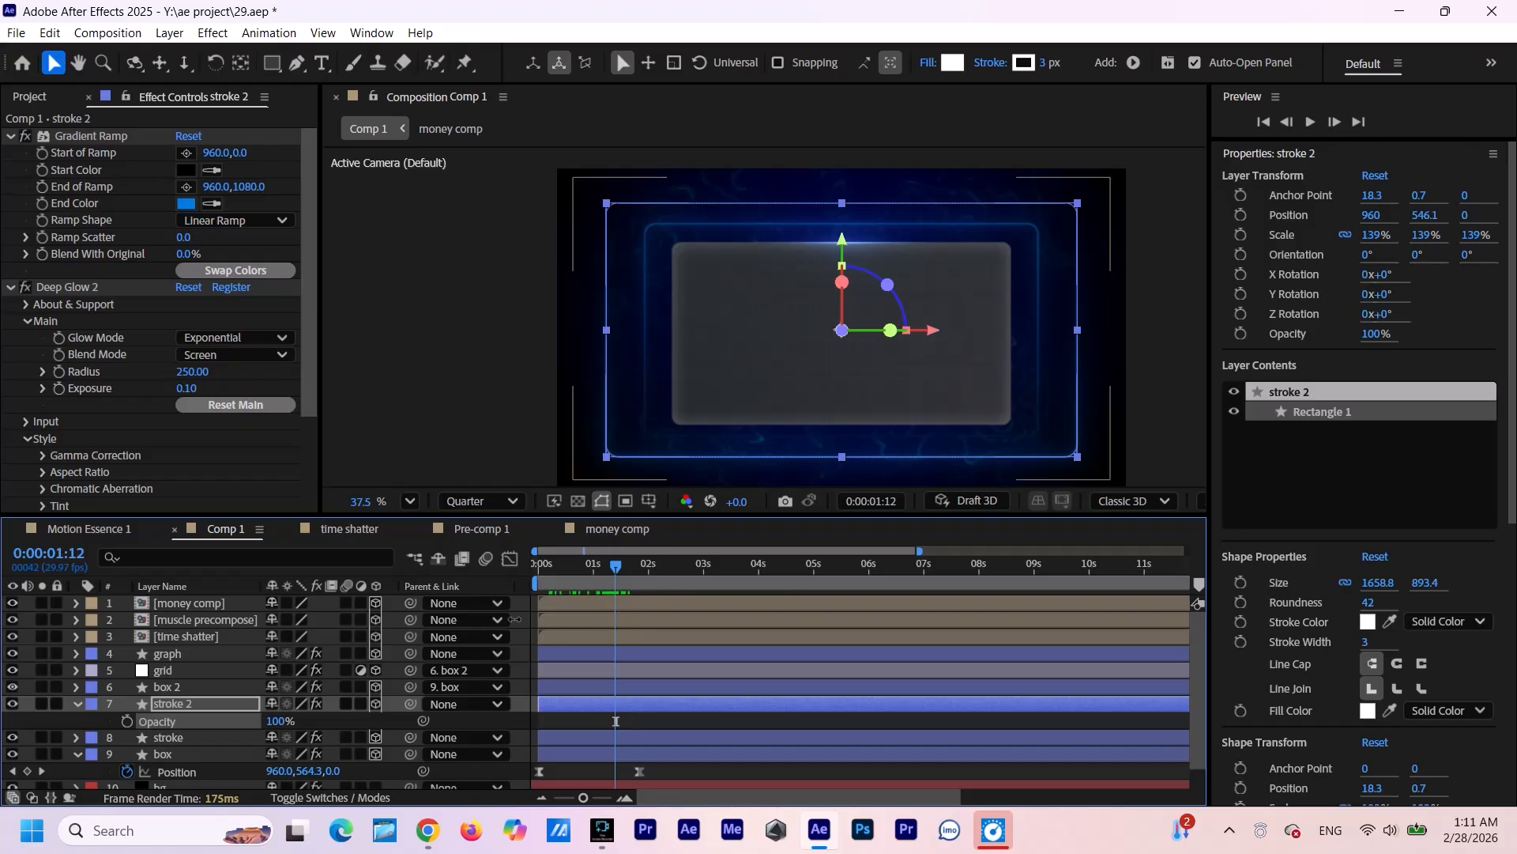
{"action": "left_click", "coordinate": [76, 703]}
{"action": "left_click", "coordinate": [76, 704]}
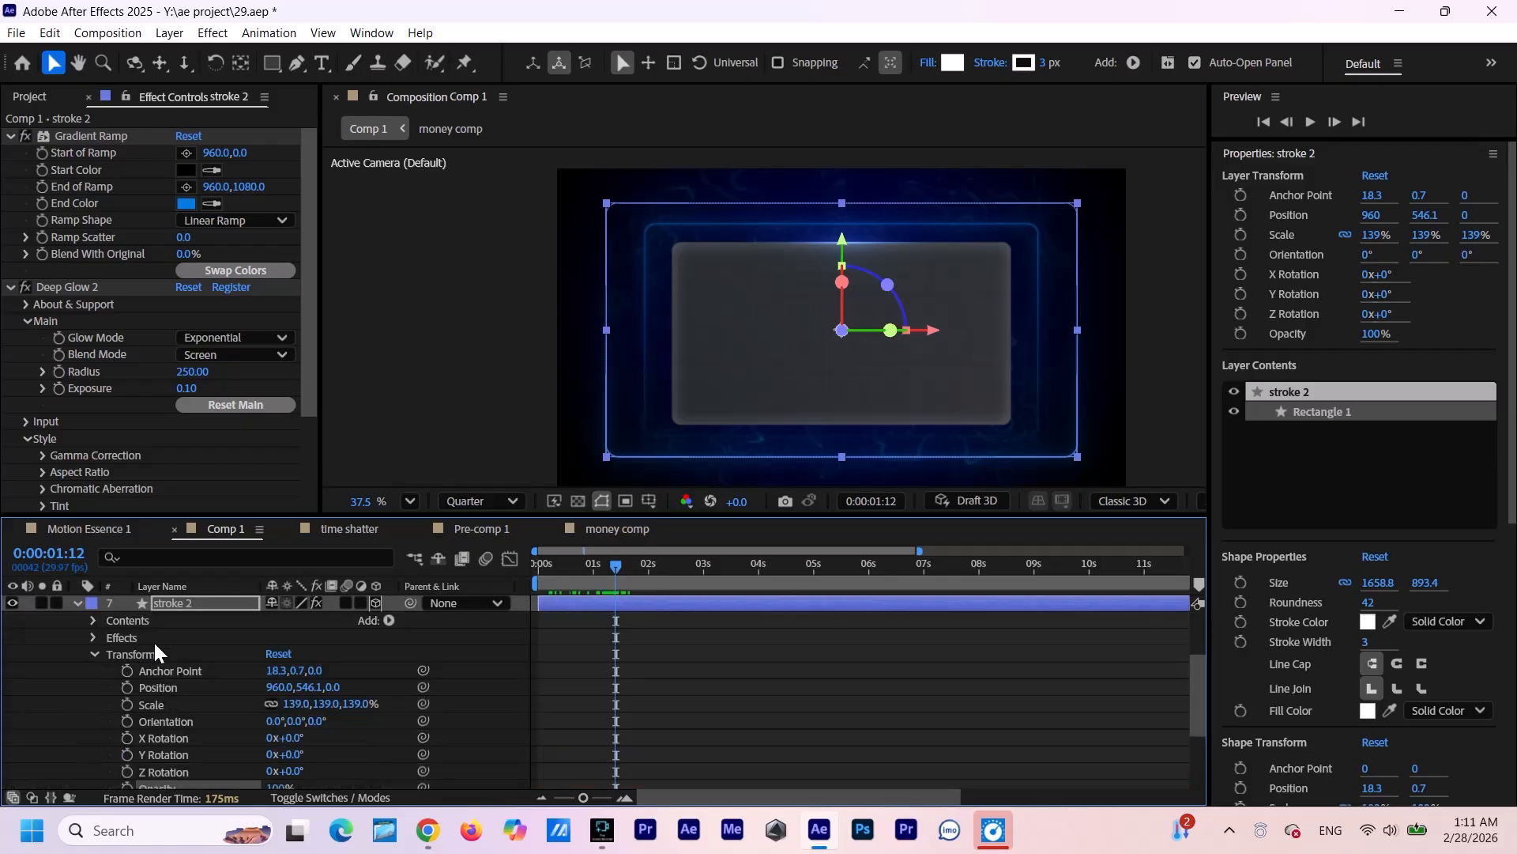
{"action": "left_click", "coordinate": [389, 620]}
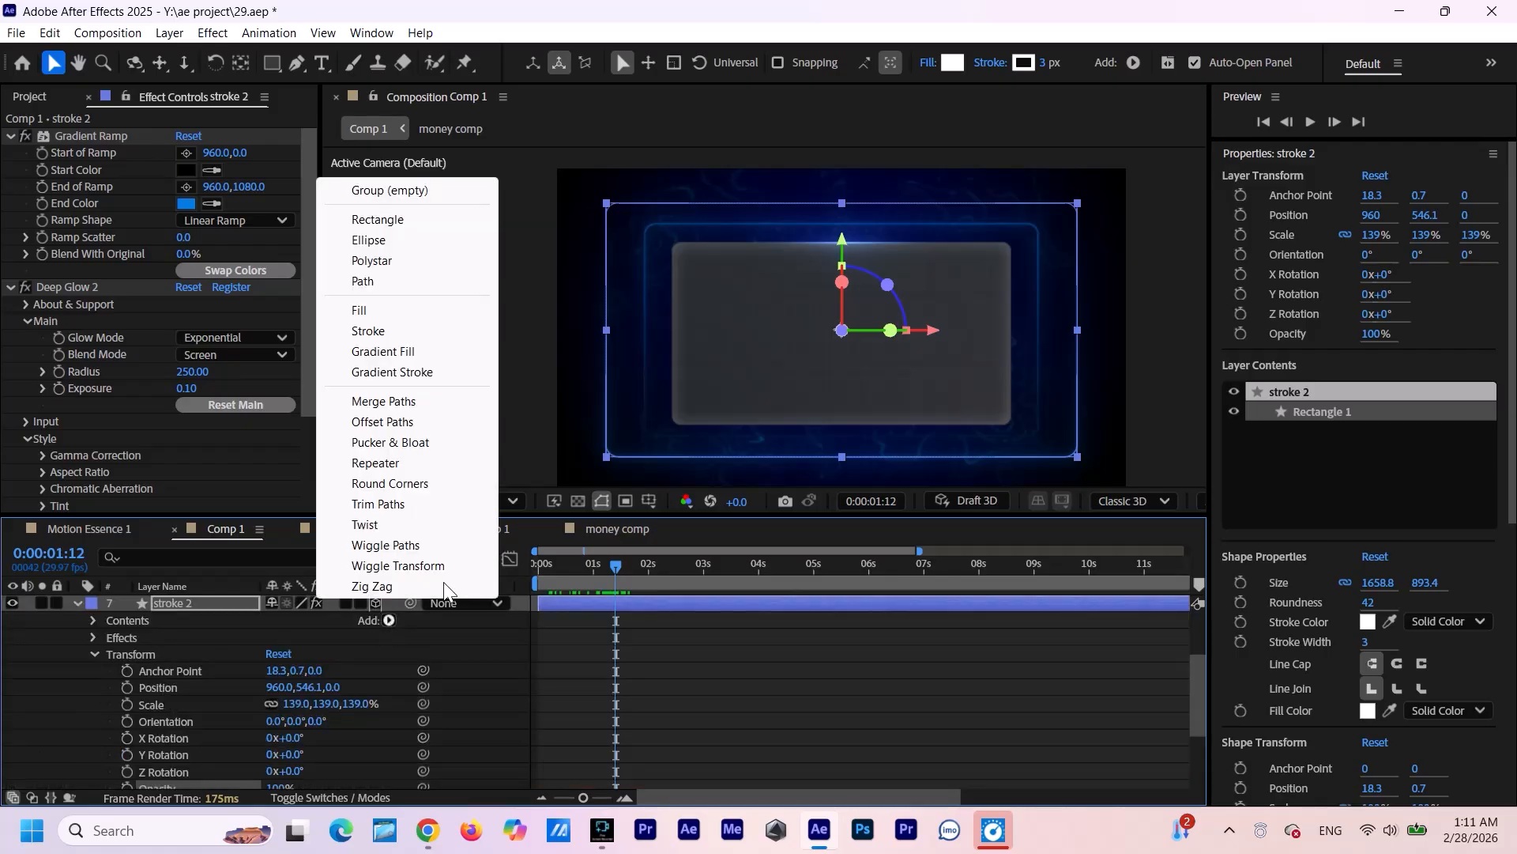
{"action": "left_click", "coordinate": [406, 508]}
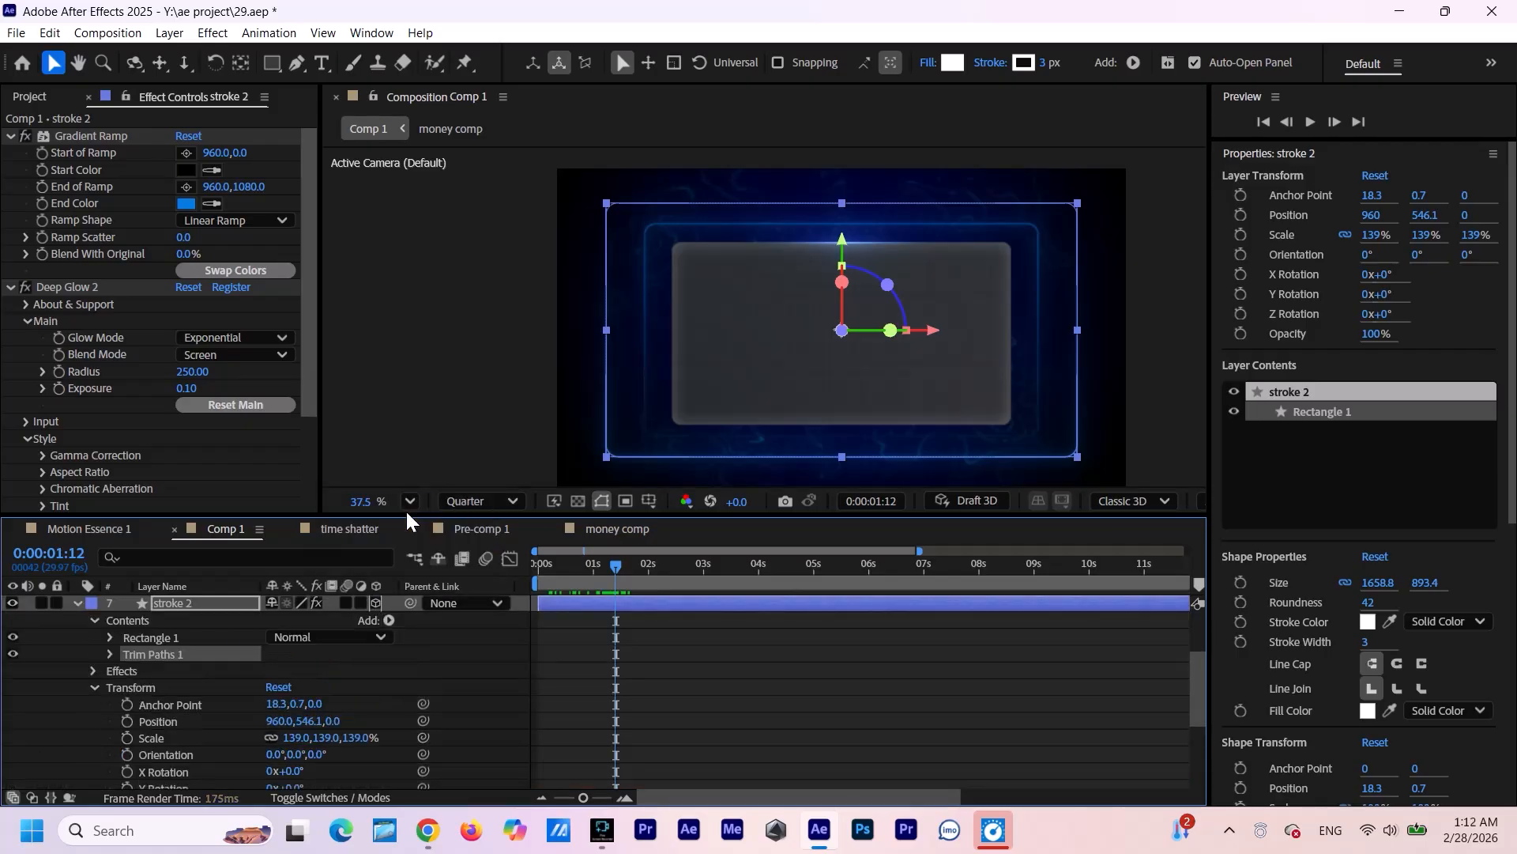
Animate stroke 2's Trim Paths End from 0% at 0:00:01:12 to 100% just before 3 seconds, with Easy Ease on both keyframes.
{"action": "left_click", "coordinate": [110, 654]}
{"action": "left_click", "coordinate": [143, 688]}
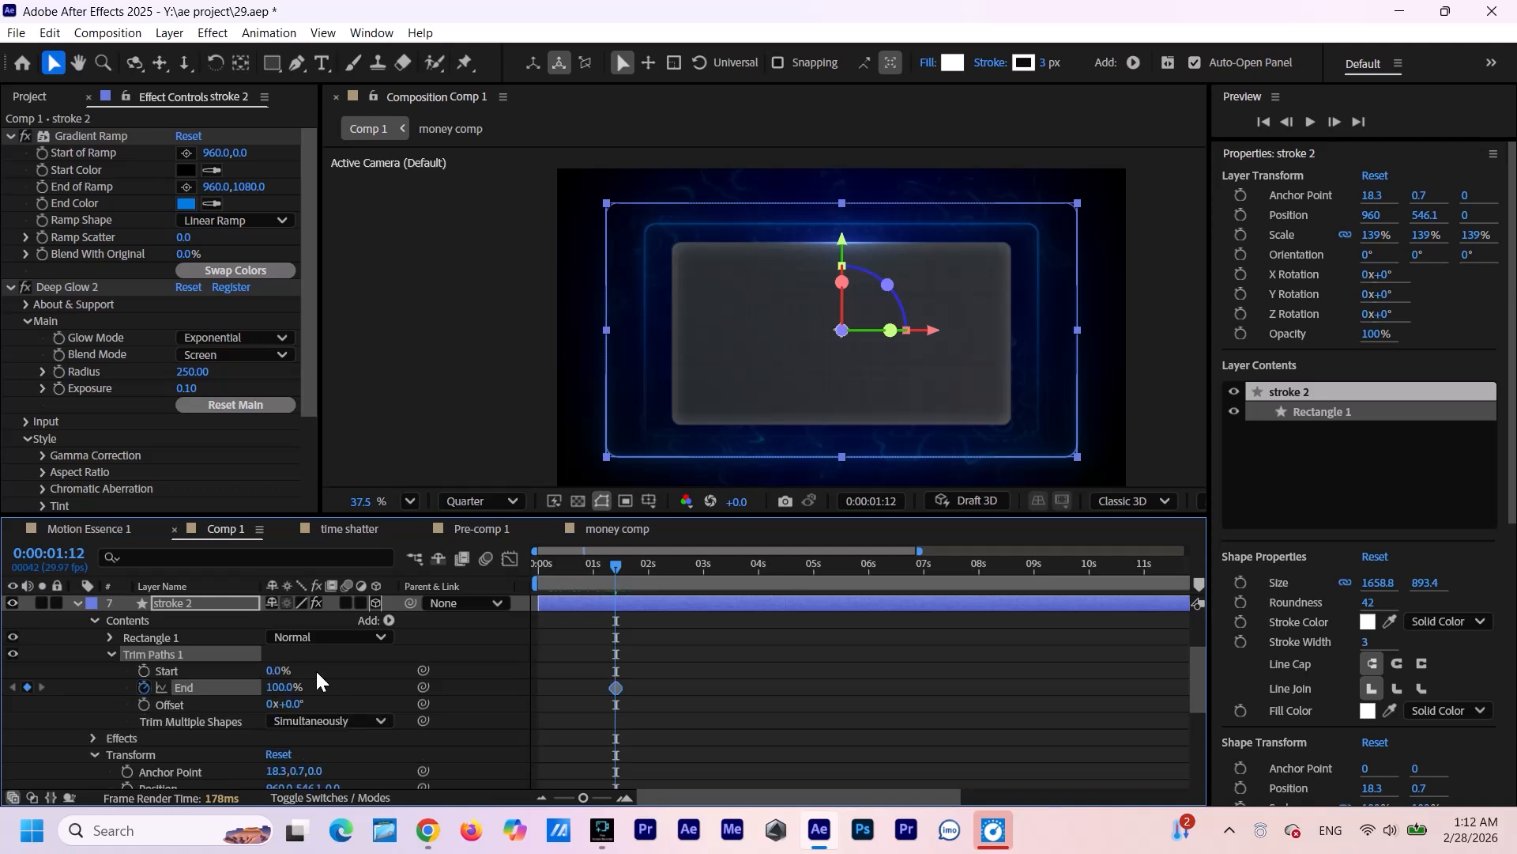
{"action": "left_click", "coordinate": [283, 688]}
{"action": "type", "text": "0"}
{"action": "key", "text": "Return"}
{"action": "left_click_drag", "start_coordinate": [624, 564], "coordinate": [693, 570]}
{"action": "left_click", "coordinate": [283, 688]}
{"action": "type", "text": "100"}
{"action": "left_click_drag", "start_coordinate": [721, 674], "coordinate": [547, 699]}
{"action": "key", "text": "F9"}
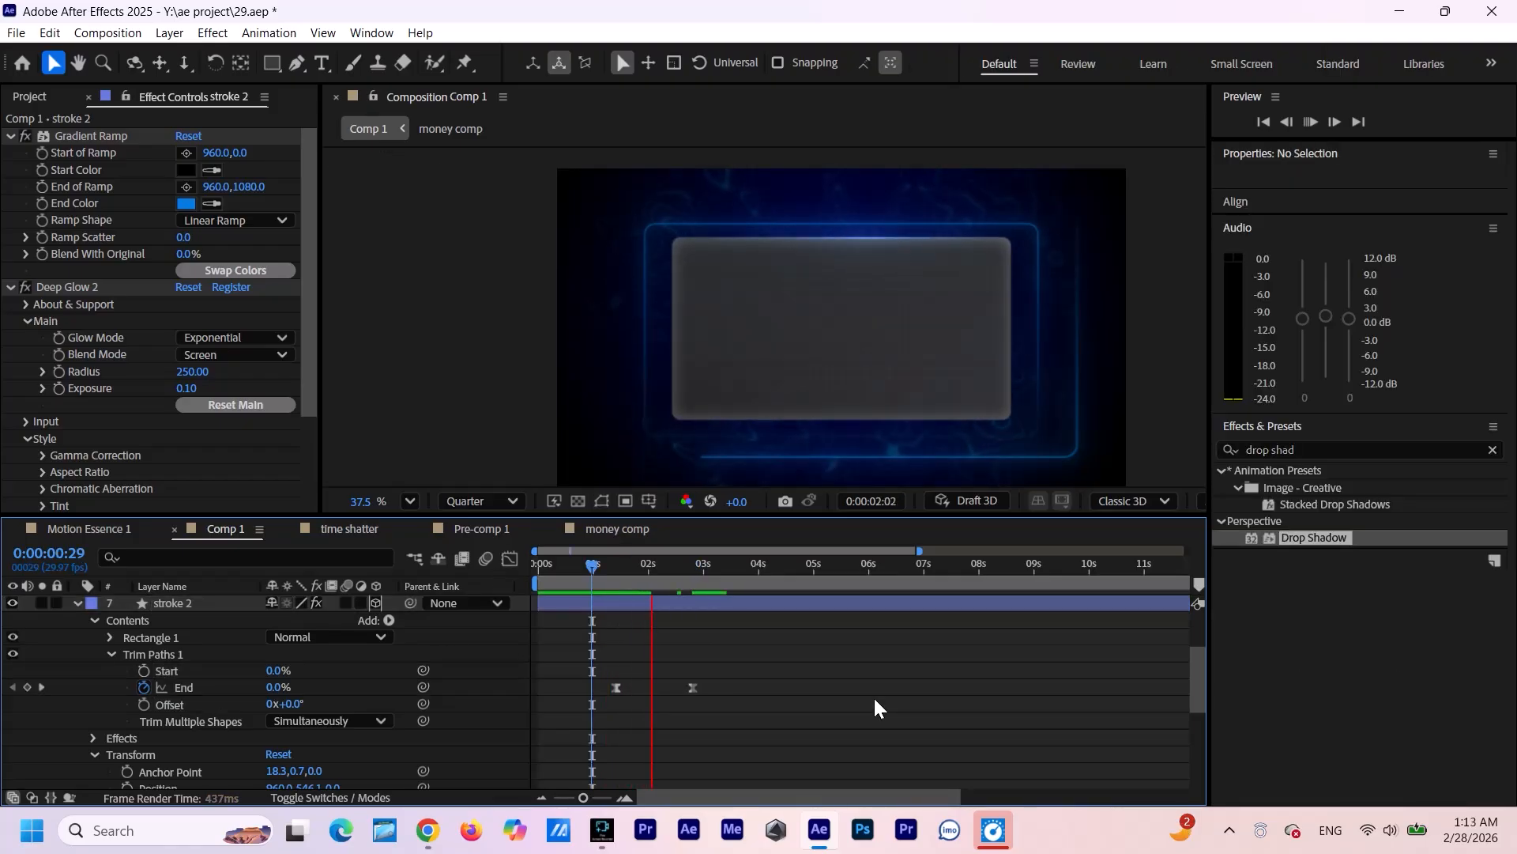
Preview the stroke 2 reveal and the icons shattering along the graph line in Comp 1.
{"action": "key", "text": "space"}
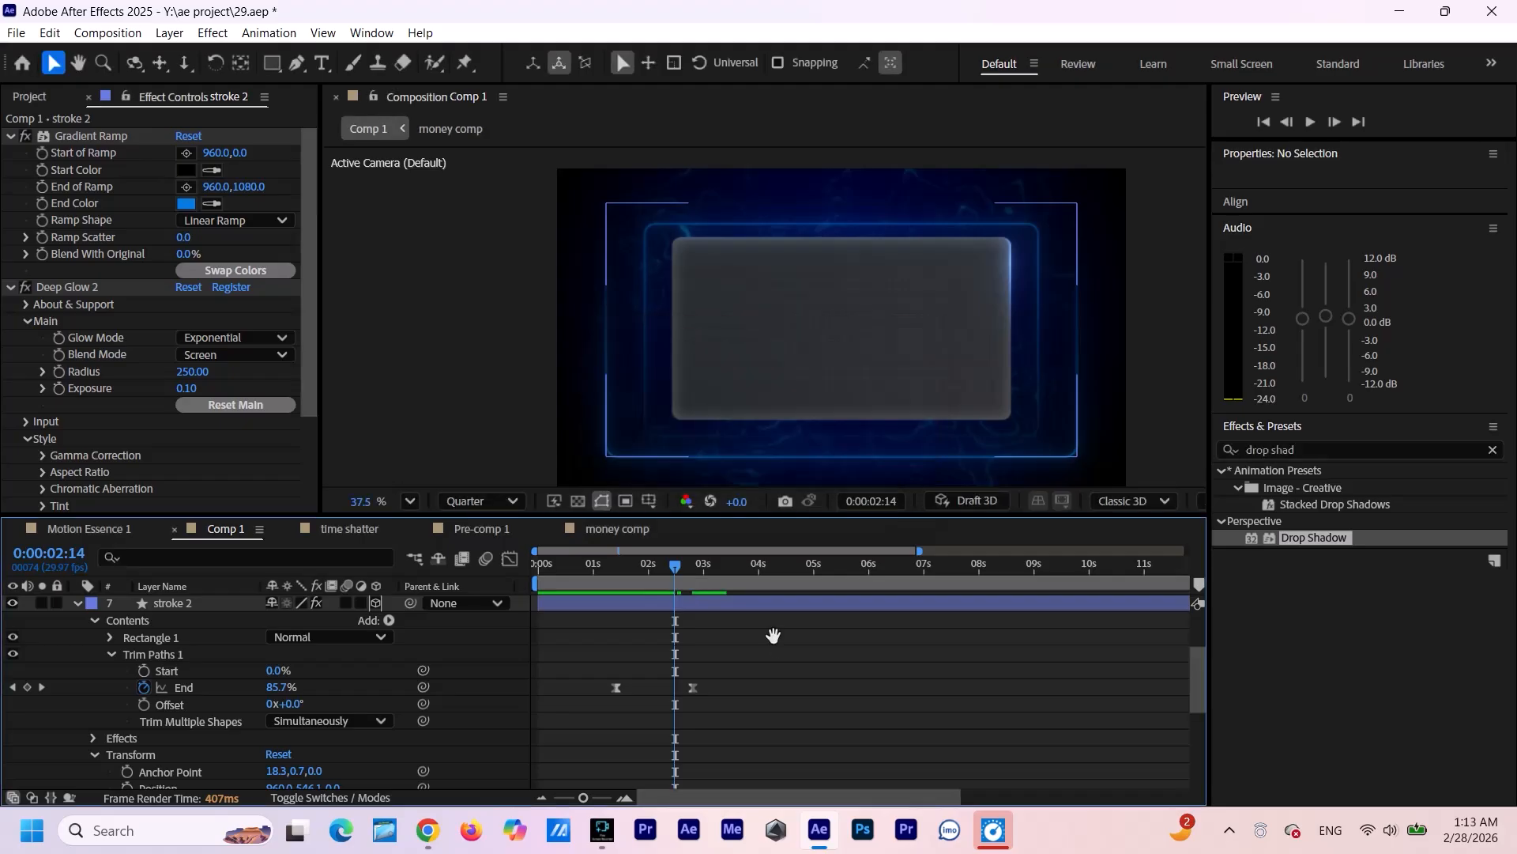
{"action": "key", "text": "space"}
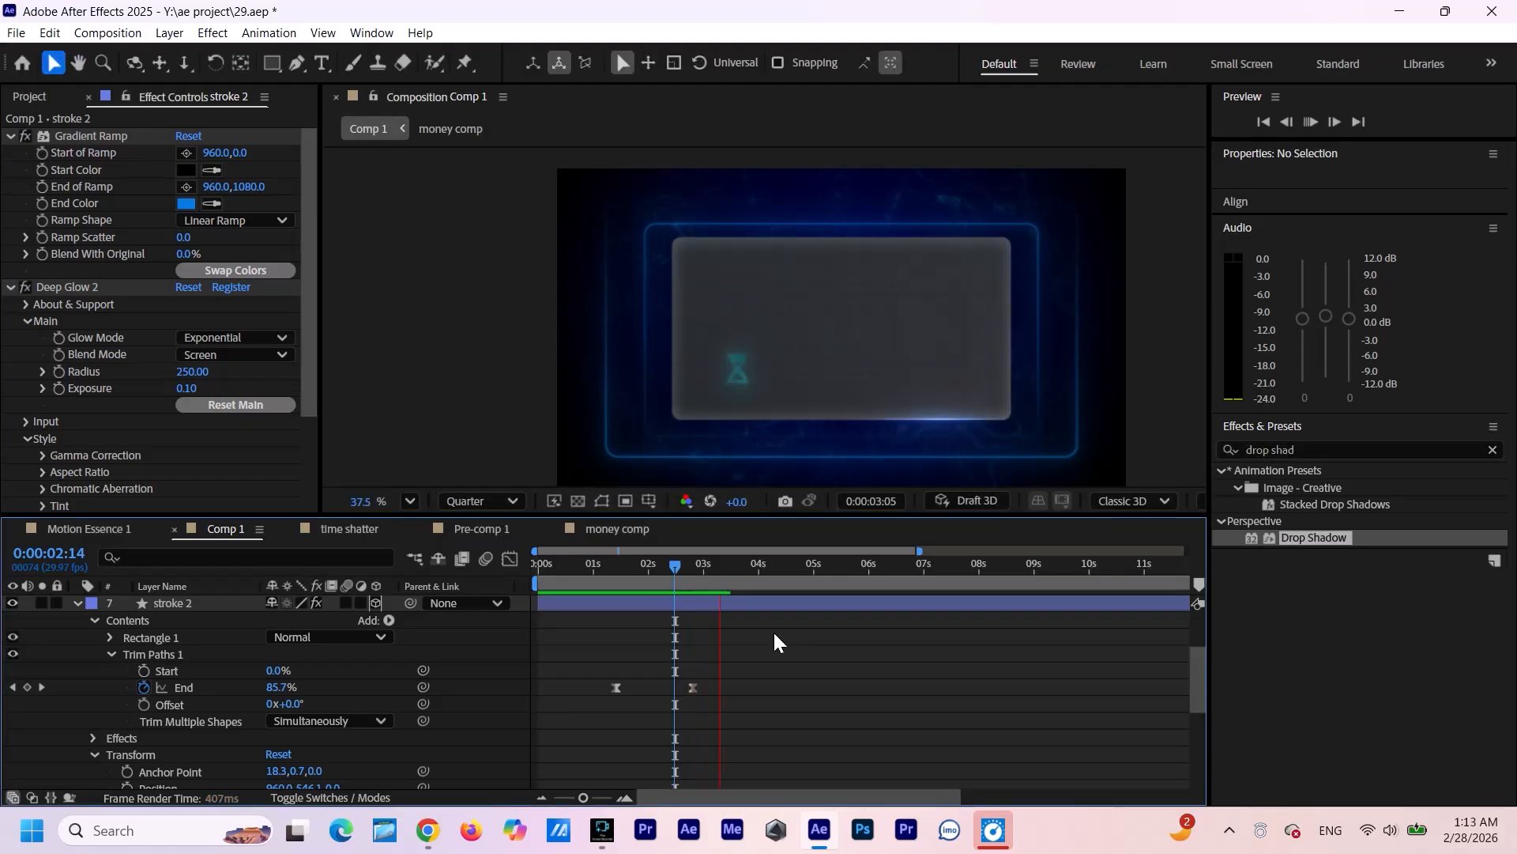
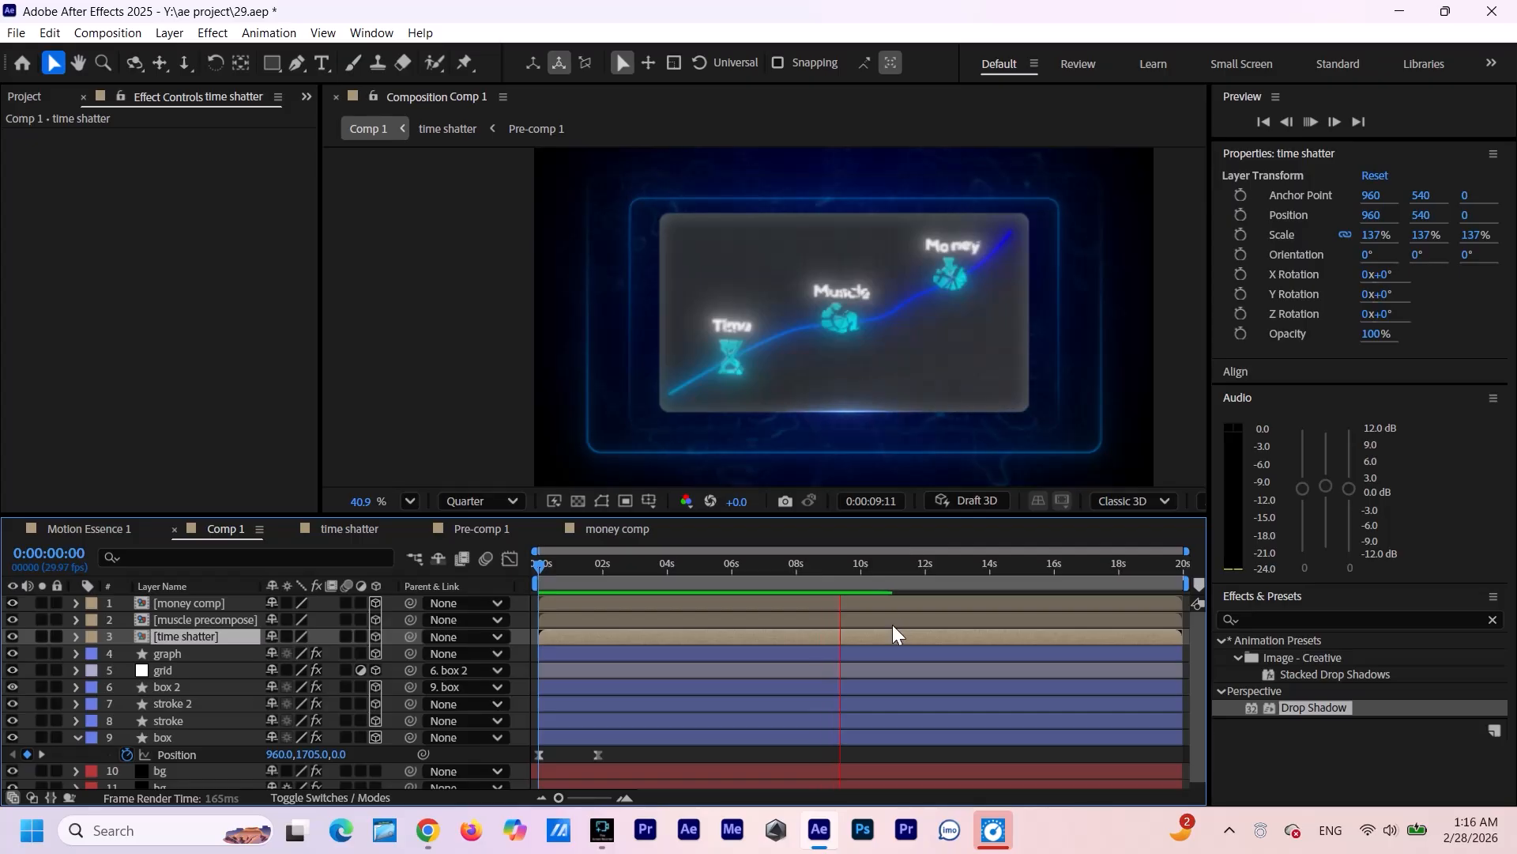
{"action": "key", "text": "space"}
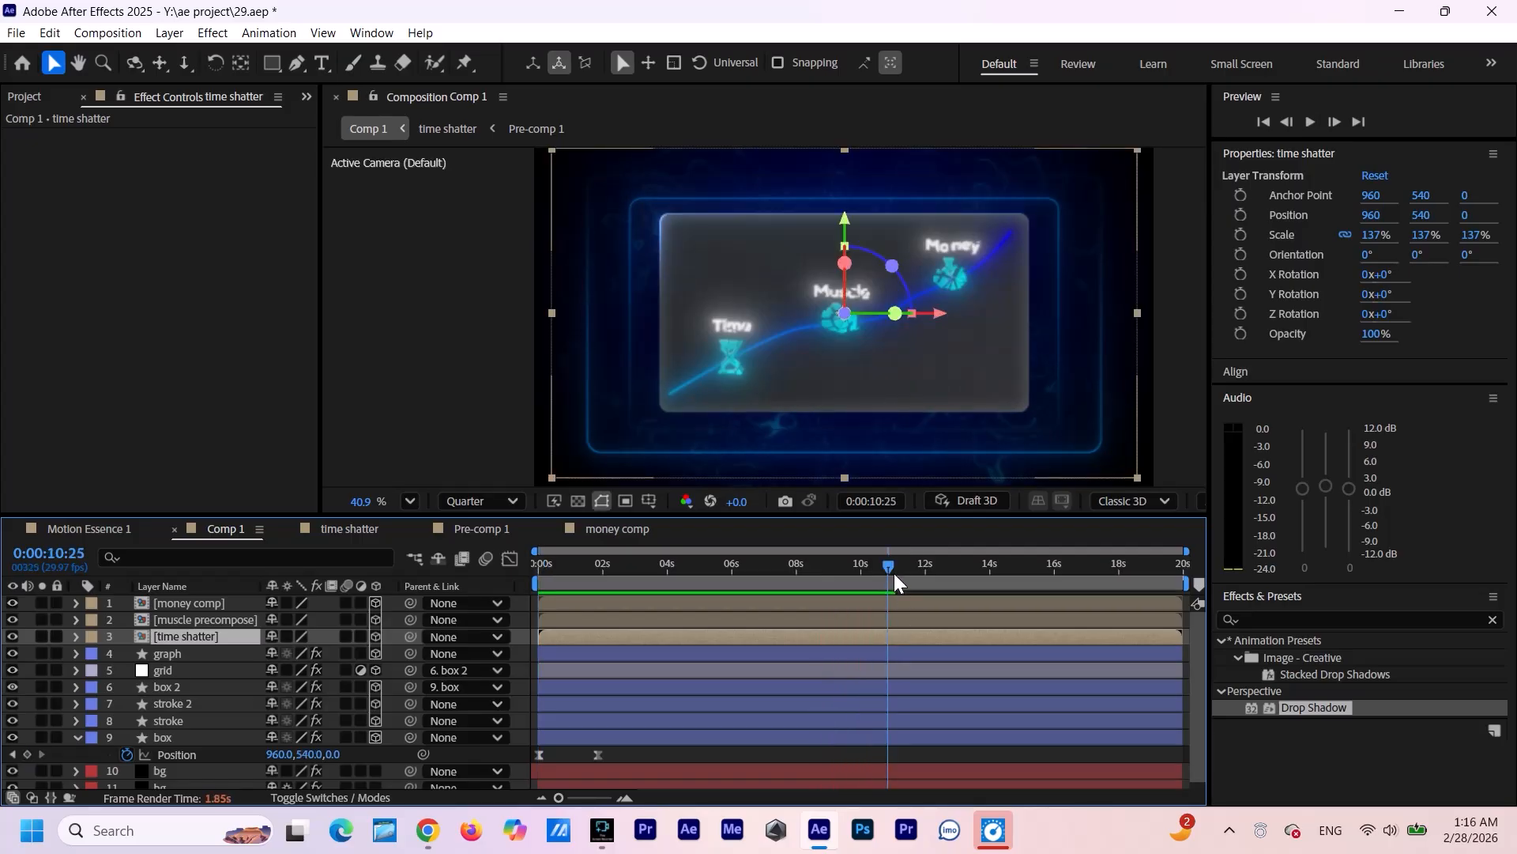
Trim Comp 1 to a work area ending at 0:00:11:27 and play it from the start.
{"action": "left_click", "coordinate": [890, 562]}
{"action": "left_click_drag", "start_coordinate": [891, 561], "coordinate": [923, 567]}
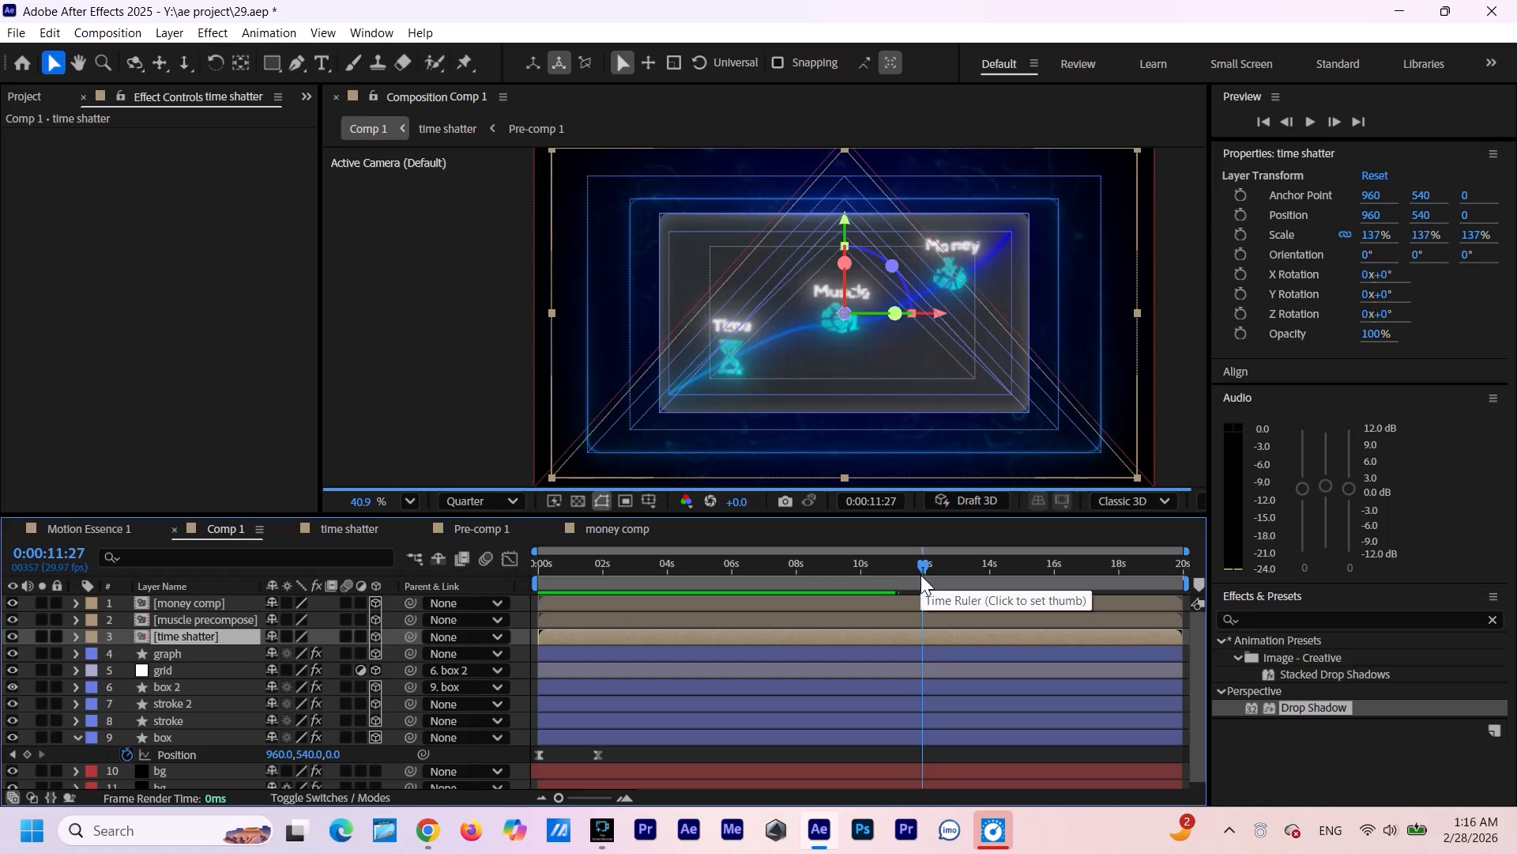
{"action": "key", "text": "n"}
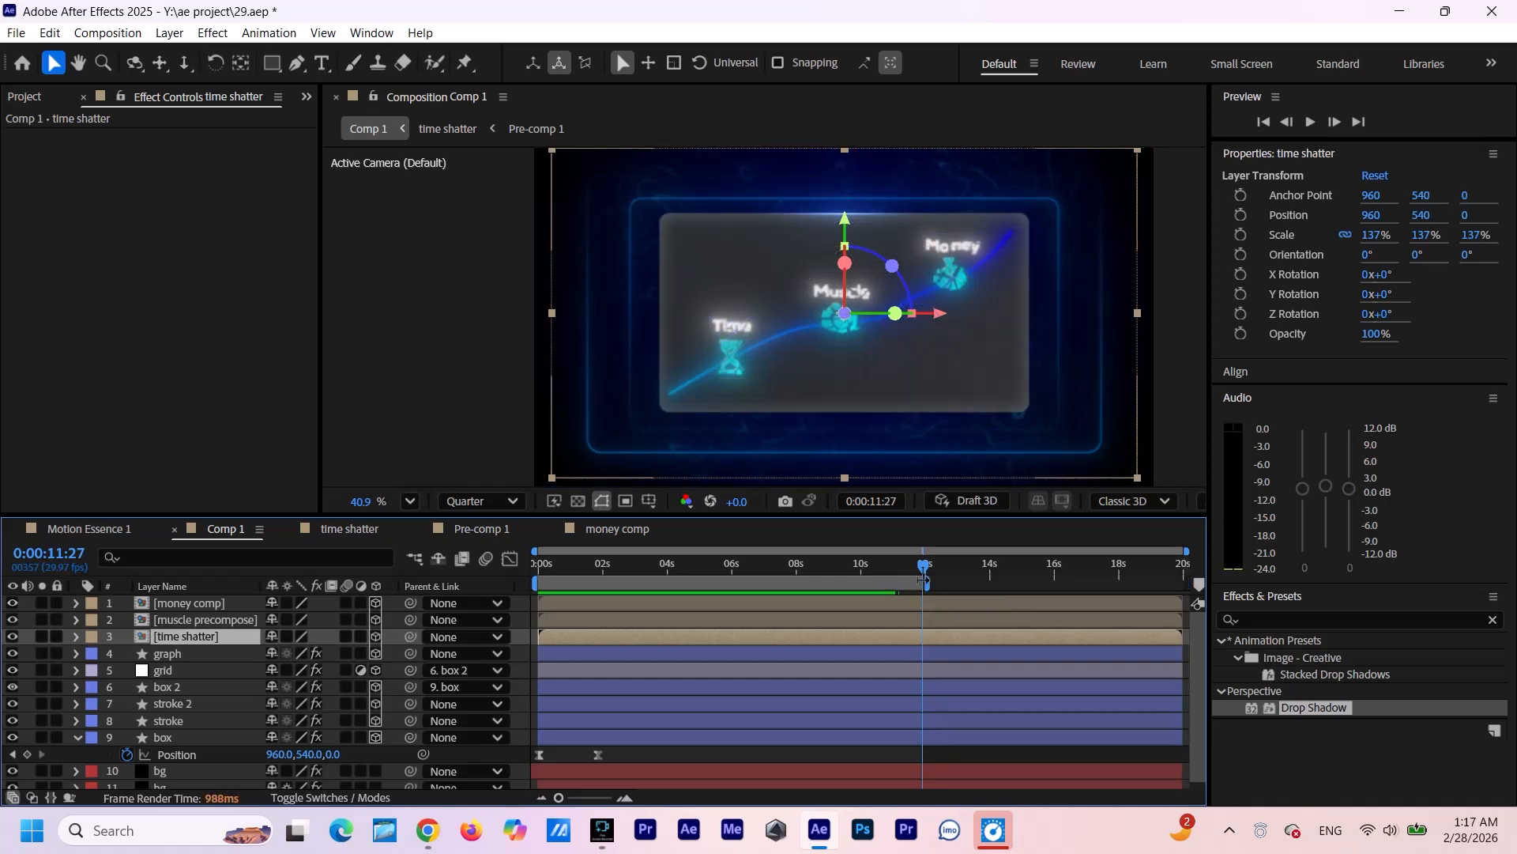
{"action": "left_click", "coordinate": [931, 586]}
{"action": "right_click", "coordinate": [902, 582]}
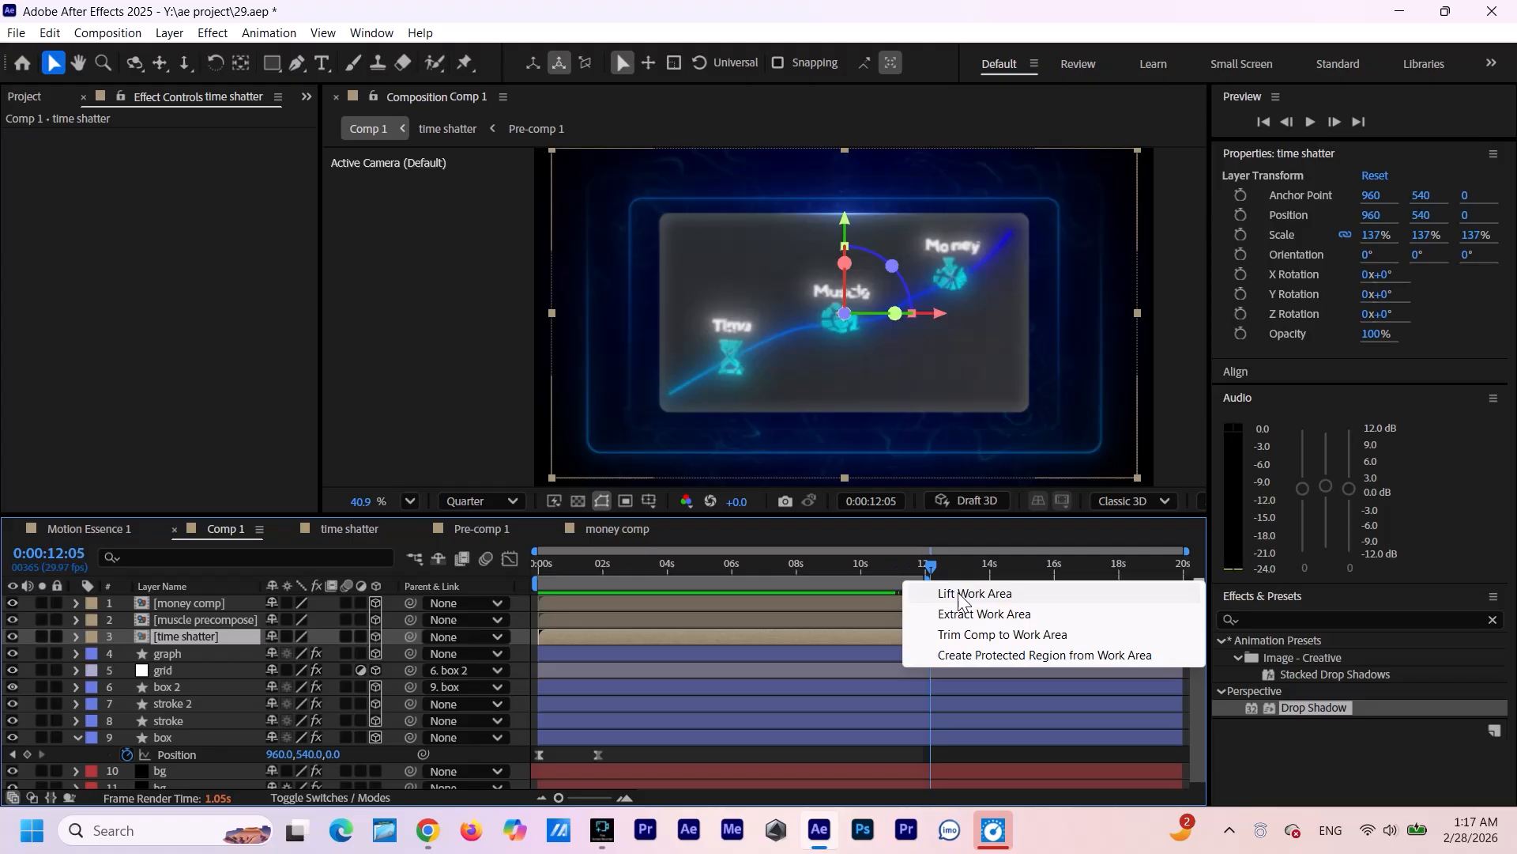
{"action": "left_click", "coordinate": [979, 634]}
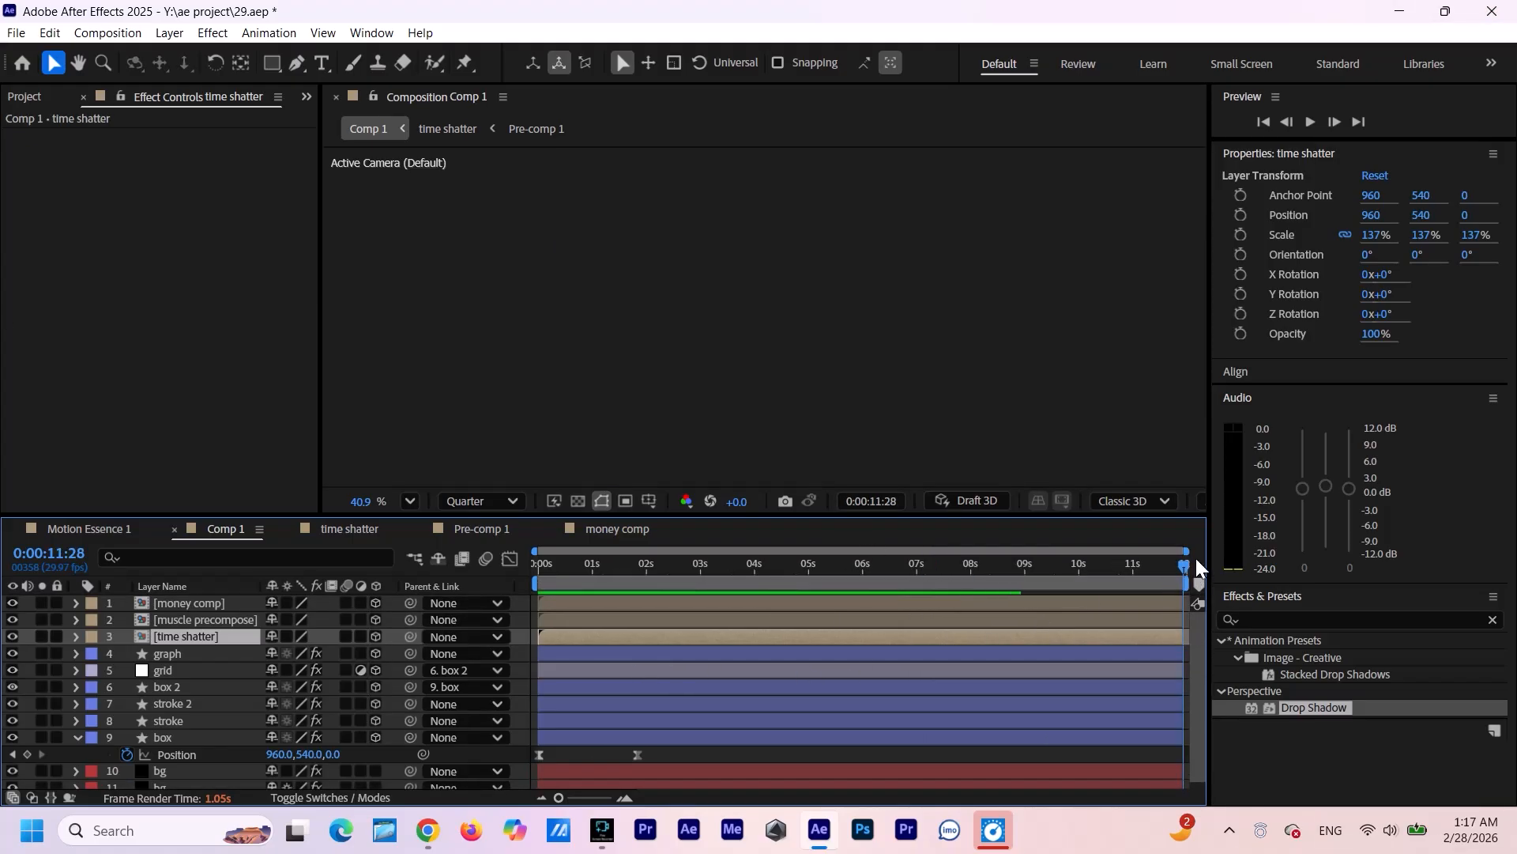
{"action": "left_click_drag", "start_coordinate": [1177, 567], "coordinate": [362, 670]}
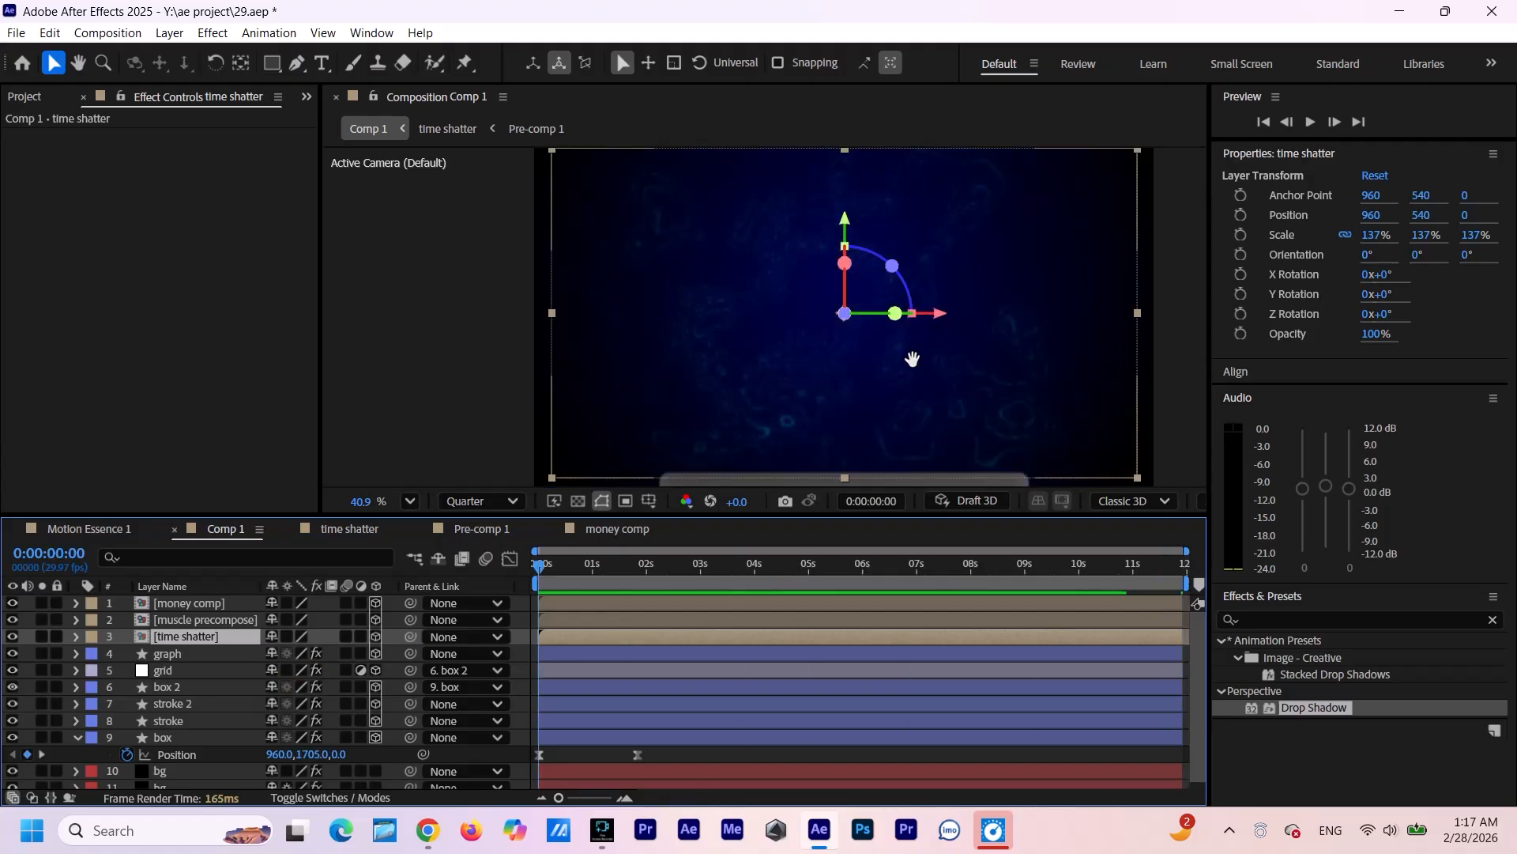
{"action": "key", "text": "space"}
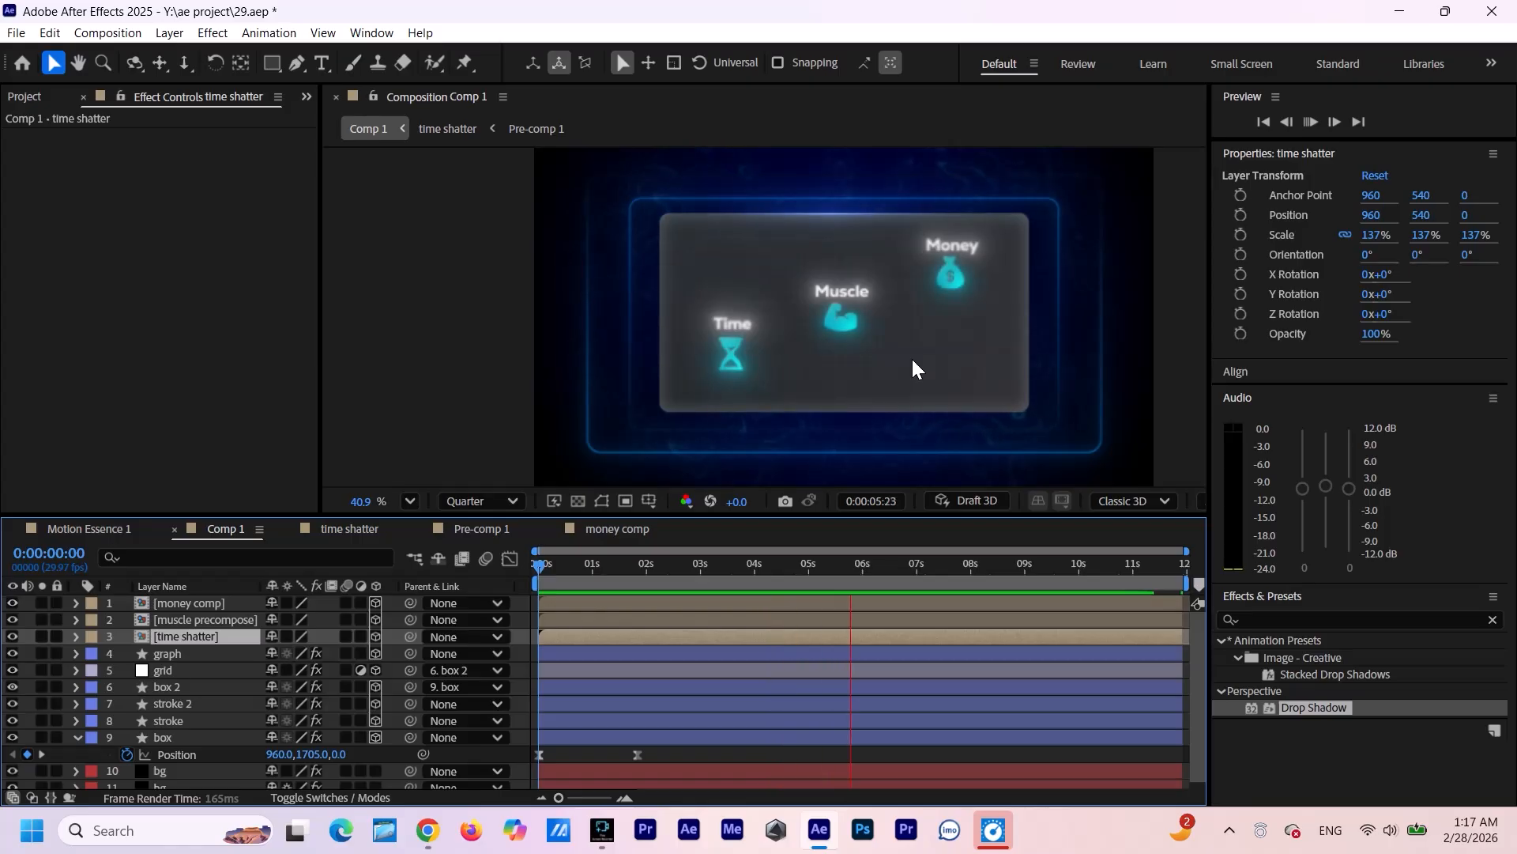
Create a one-node camera with the 35mm preset in Comp 1.
{"action": "right_click", "coordinate": [393, 637]}
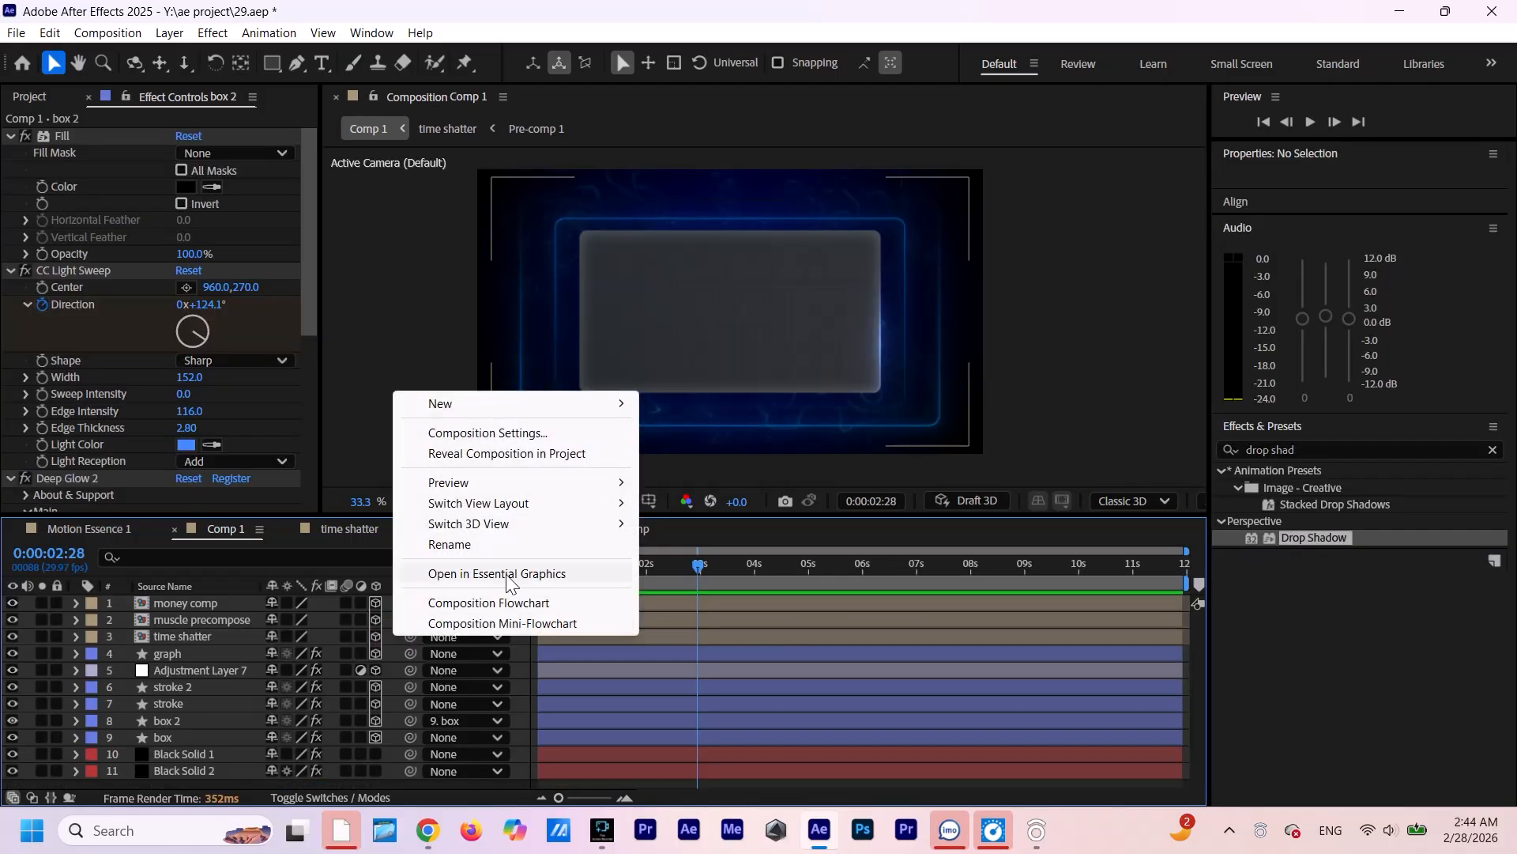
{"action": "mouse_move", "coordinate": [488, 401]}
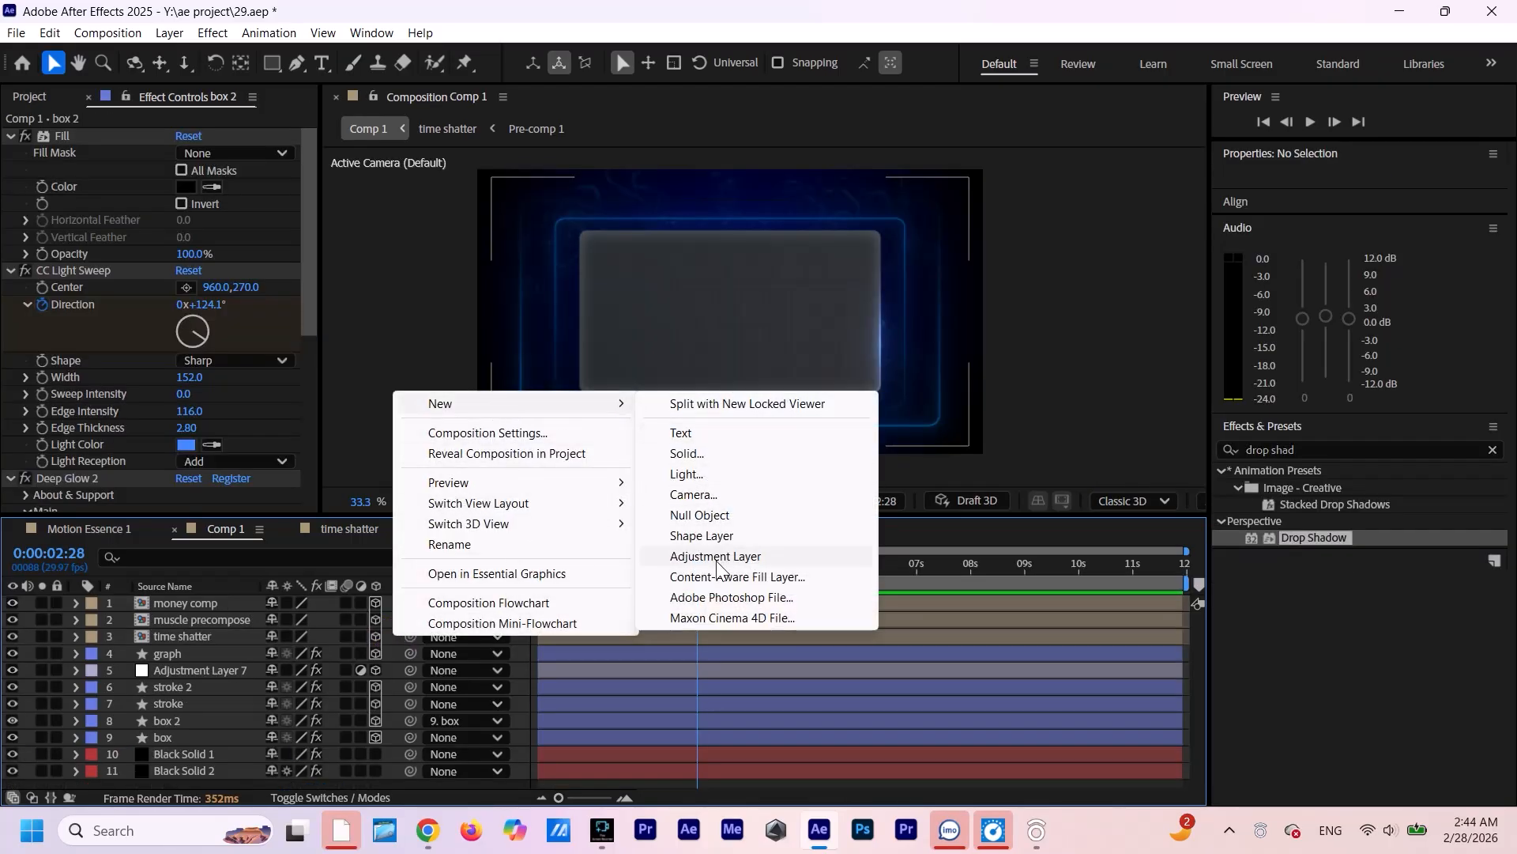
{"action": "left_click", "coordinate": [710, 495]}
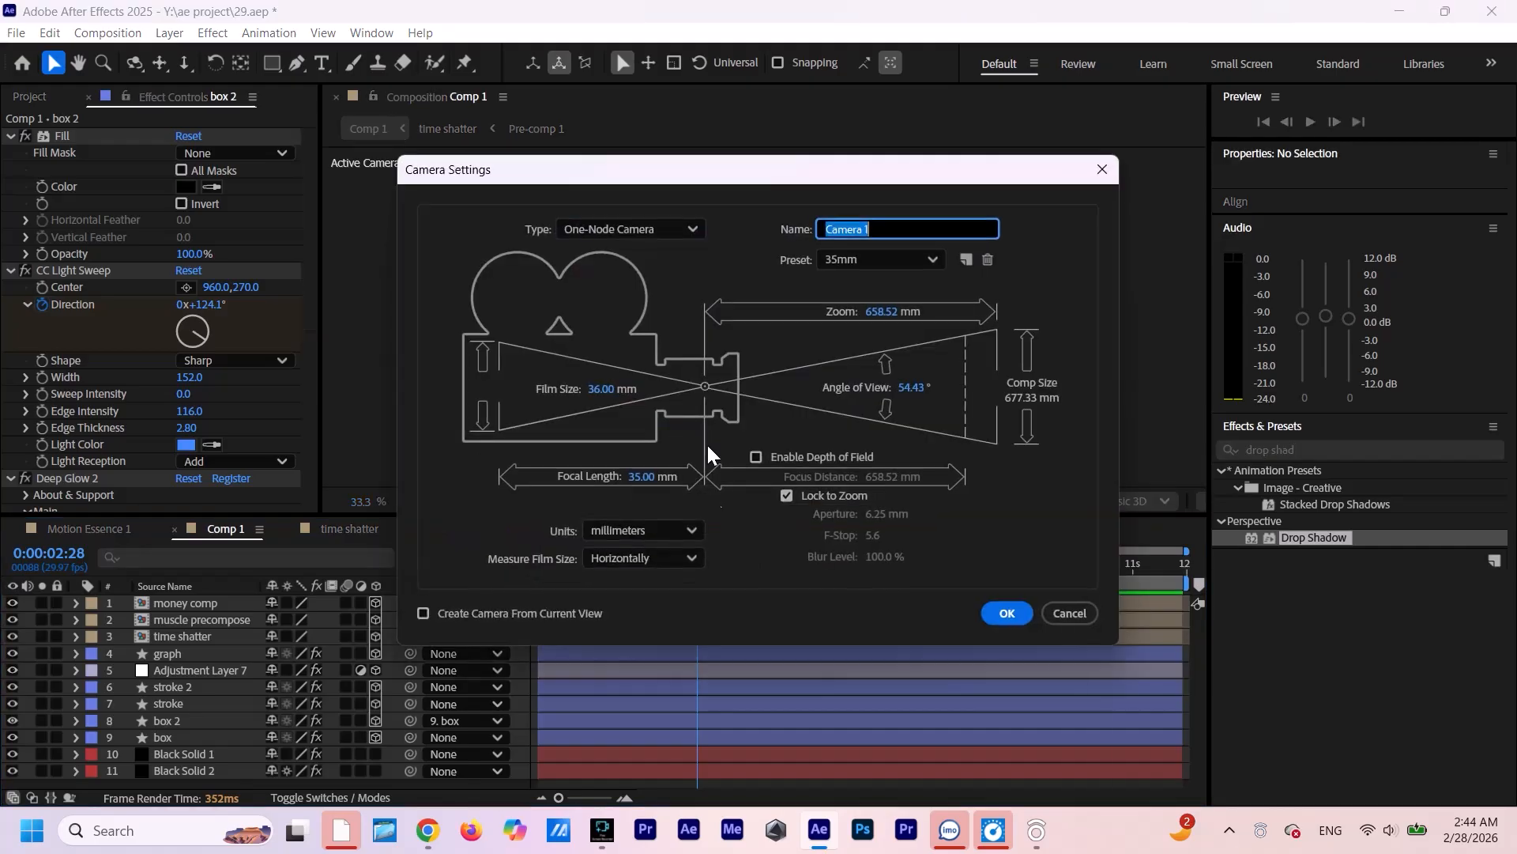
{"action": "left_click", "coordinate": [1005, 616]}
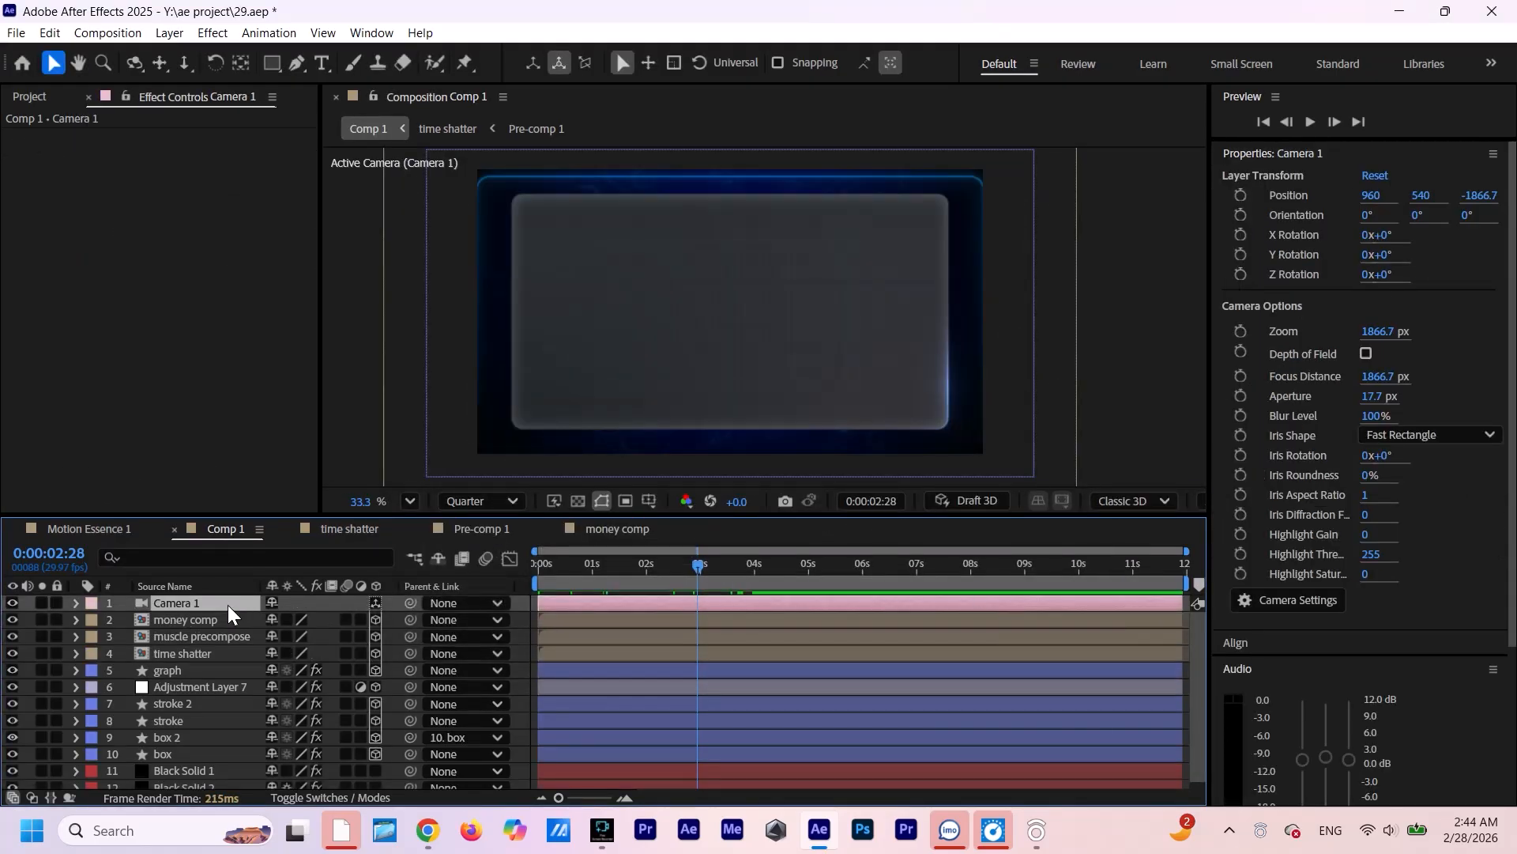
Pull Camera 1 back to a Z position of about -2661.7 to fit the whole frame in view.
{"action": "key", "text": "z"}
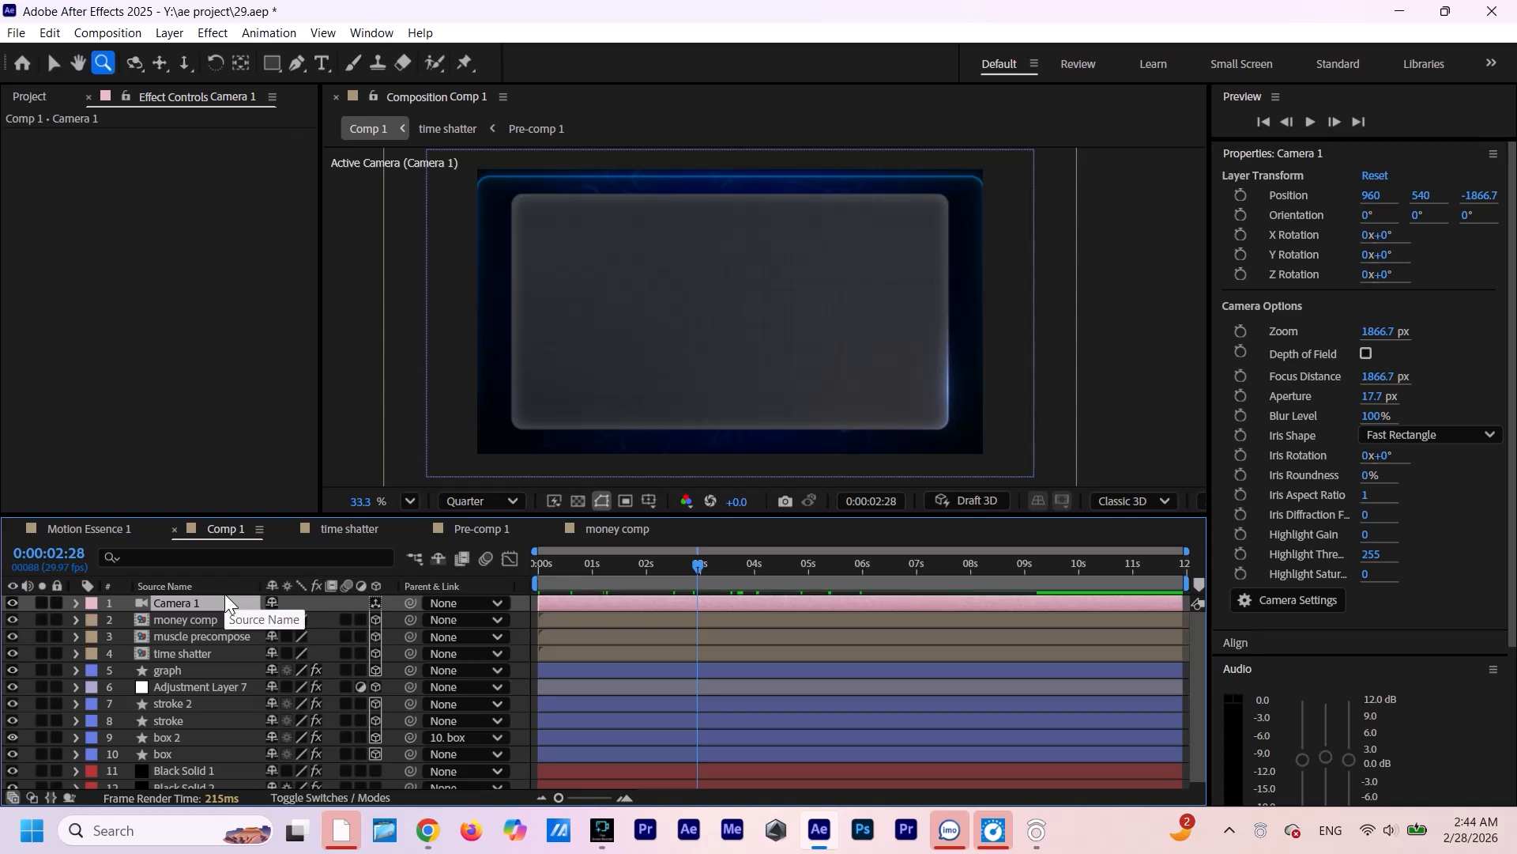
{"action": "key", "text": "p"}
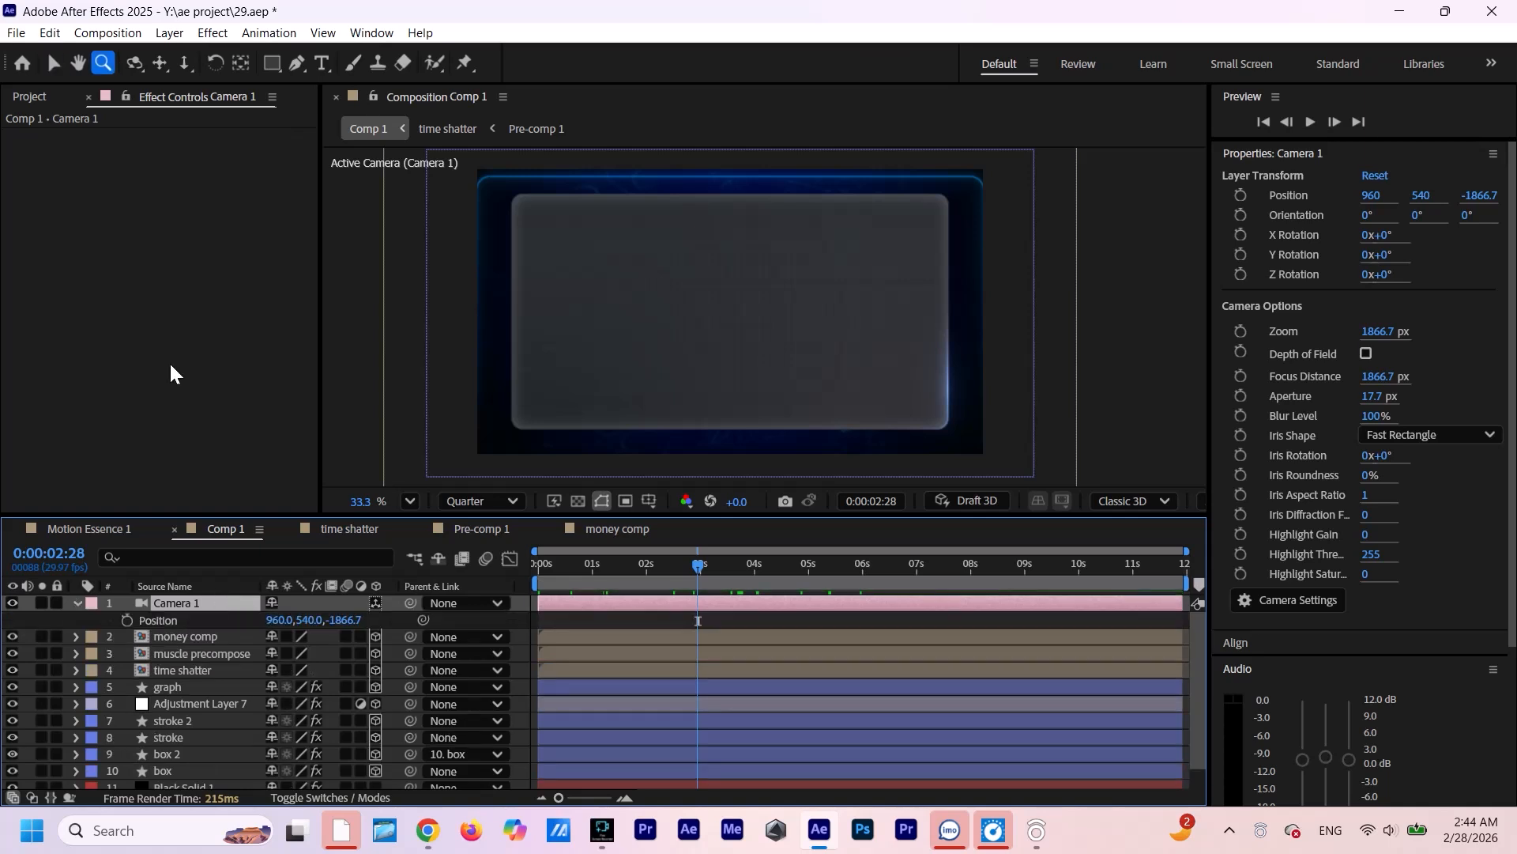
{"action": "left_click", "coordinate": [53, 62]}
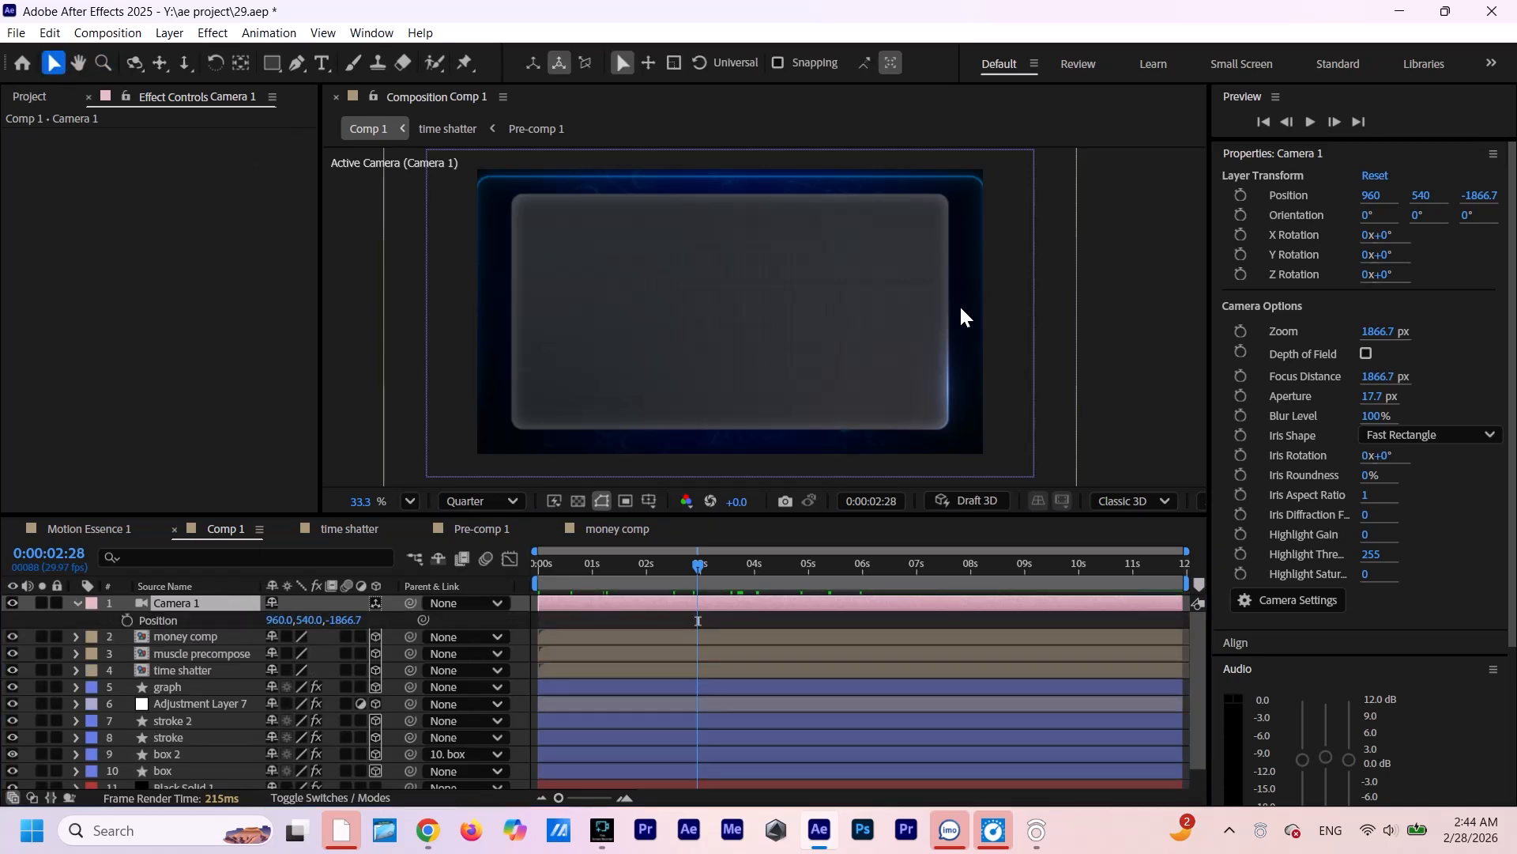
{"action": "left_click_drag", "start_coordinate": [356, 628], "coordinate": [4, 644]}
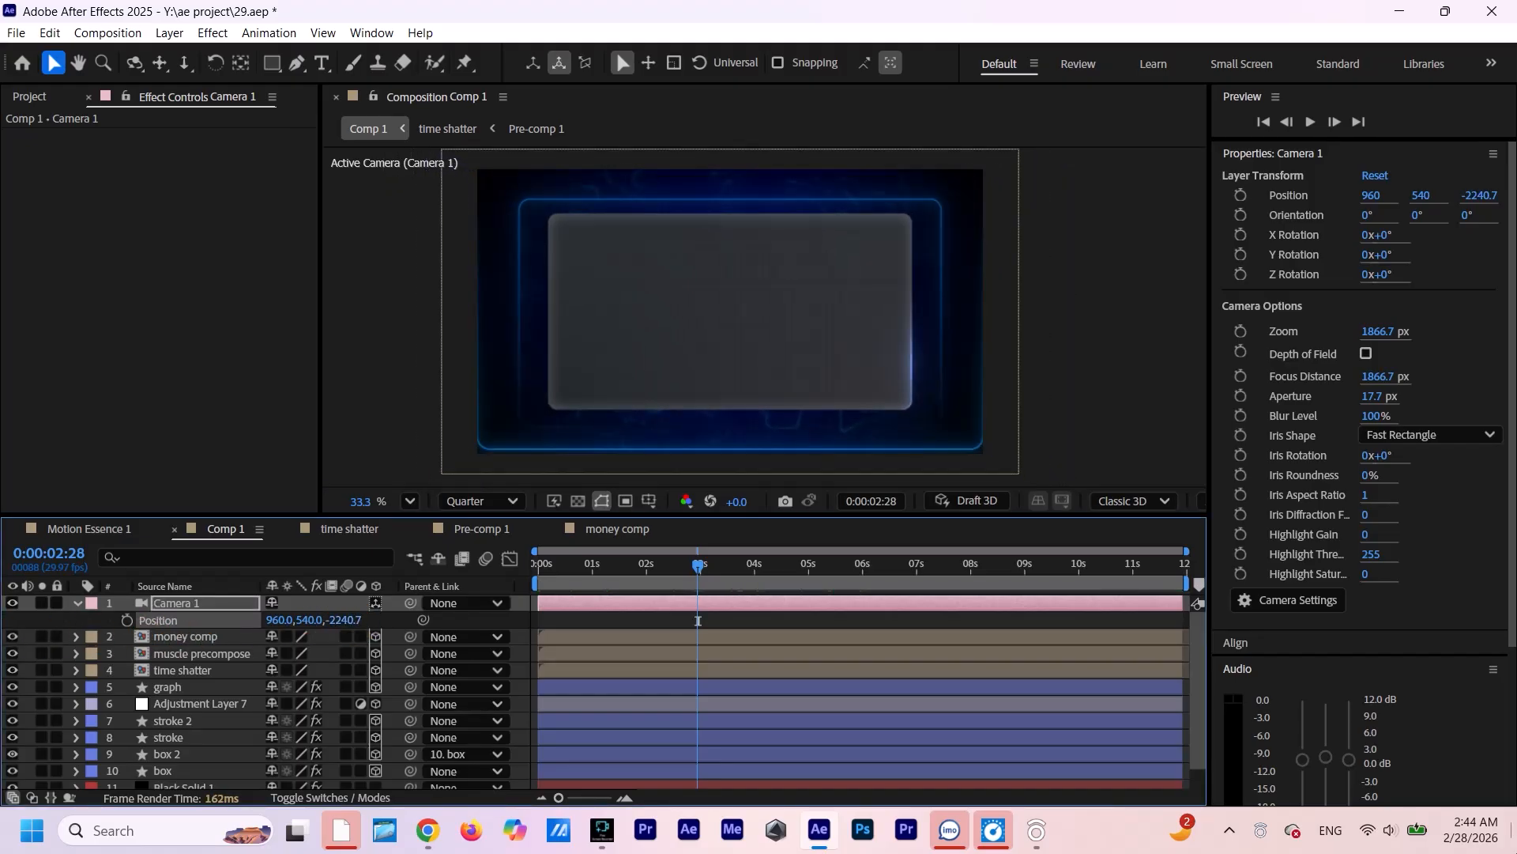
{"action": "left_click_drag", "start_coordinate": [348, 622], "coordinate": [48, 644]}
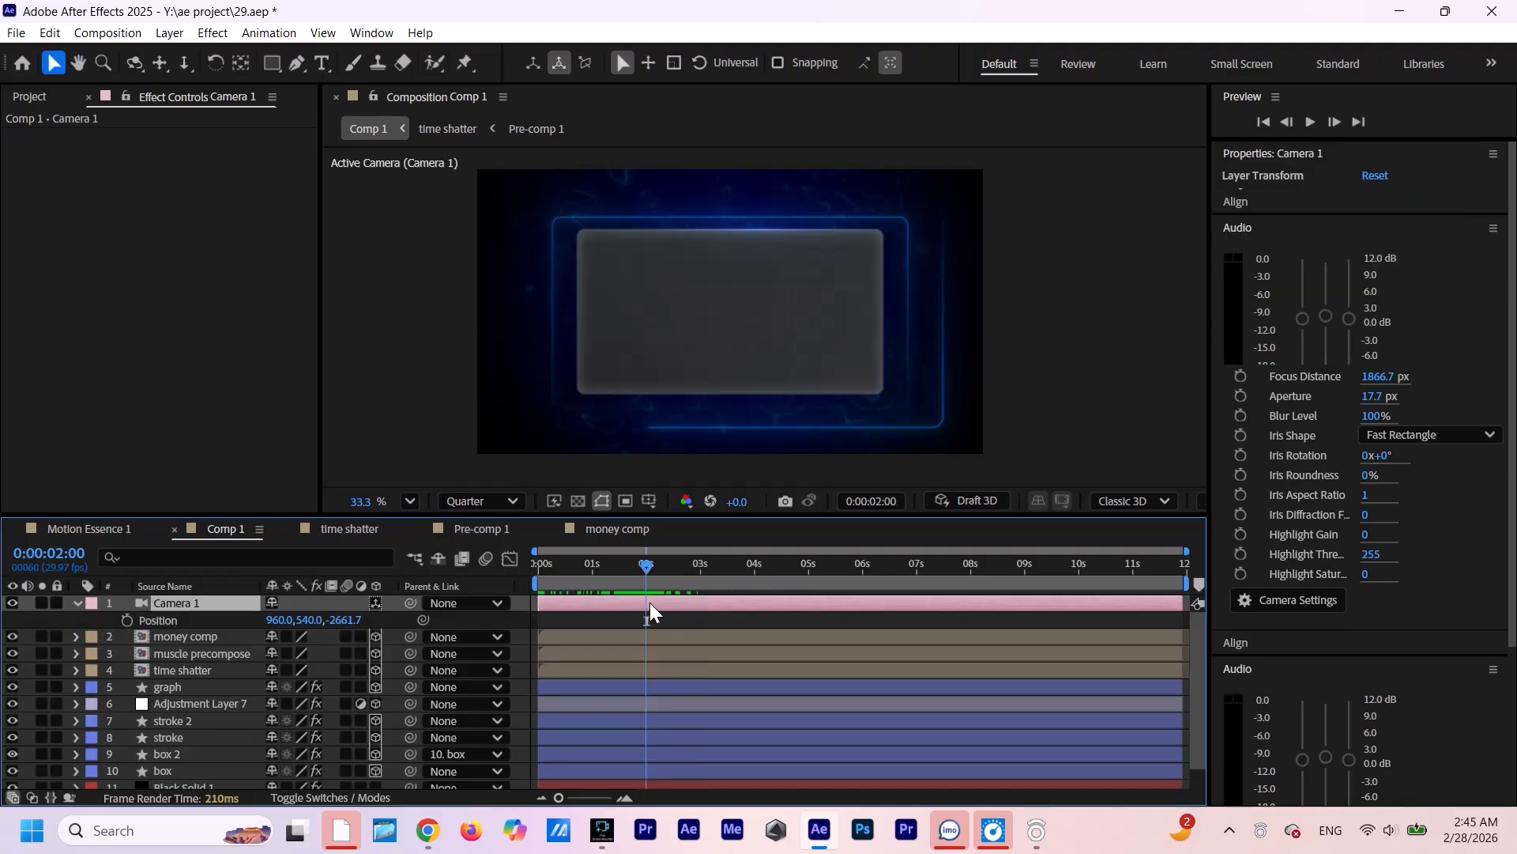
Split the camera layer at about 2 seconds and again just after 6 seconds to get three consecutive cameras.
{"action": "key", "text": "ctrl+shift+d"}
{"action": "left_click_drag", "start_coordinate": [646, 561], "coordinate": [652, 620]}
{"action": "key", "text": "ctrl+shift+d"}
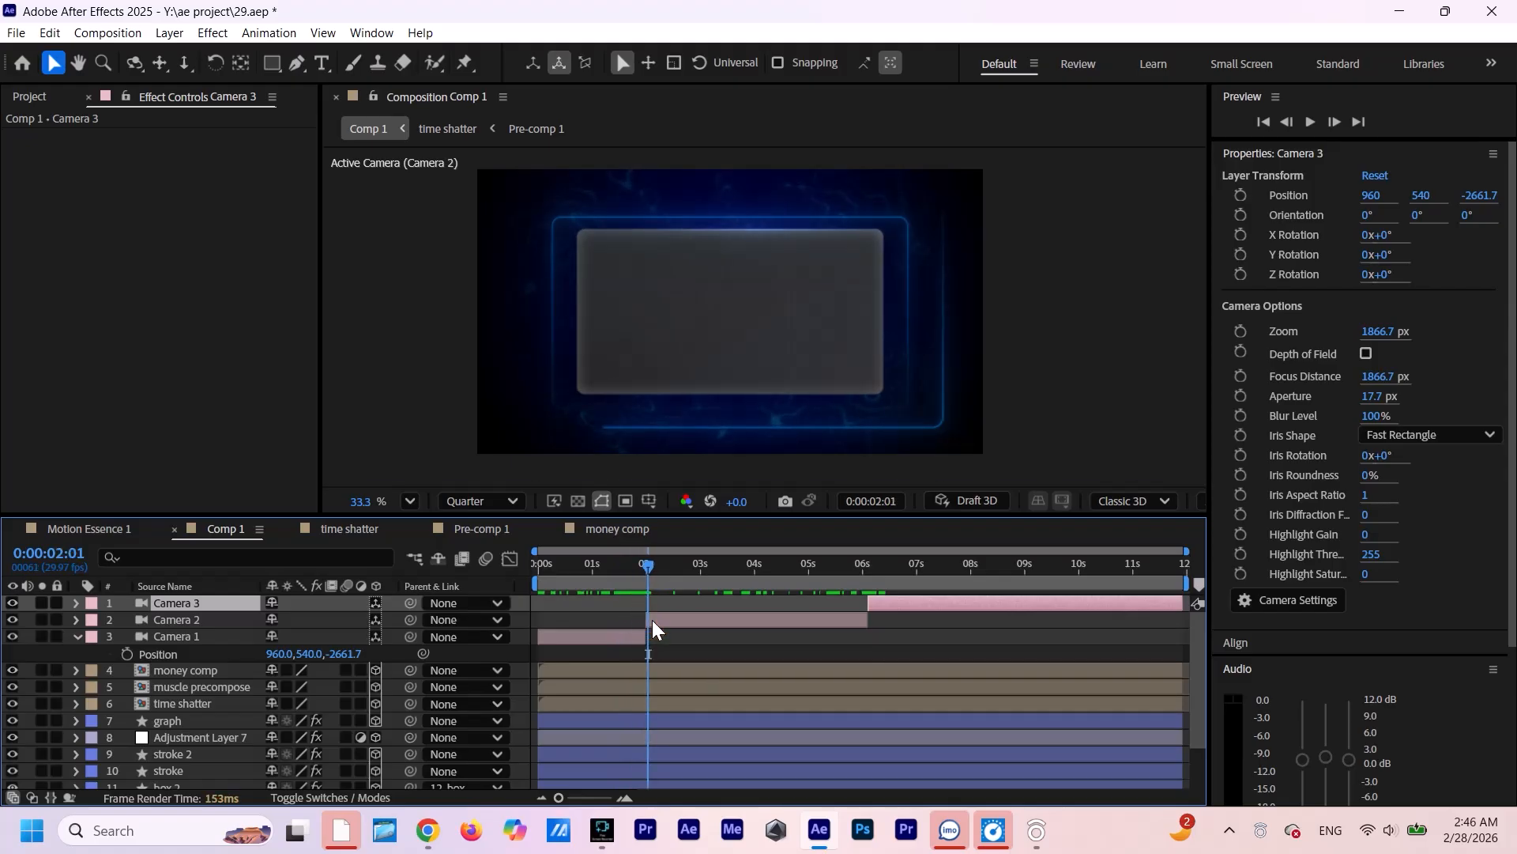
Animate Camera 2's Z position from -2661.7 at about 2 seconds to about -2068.7 at 0:00:05:29.
{"action": "left_click", "coordinate": [672, 619]}
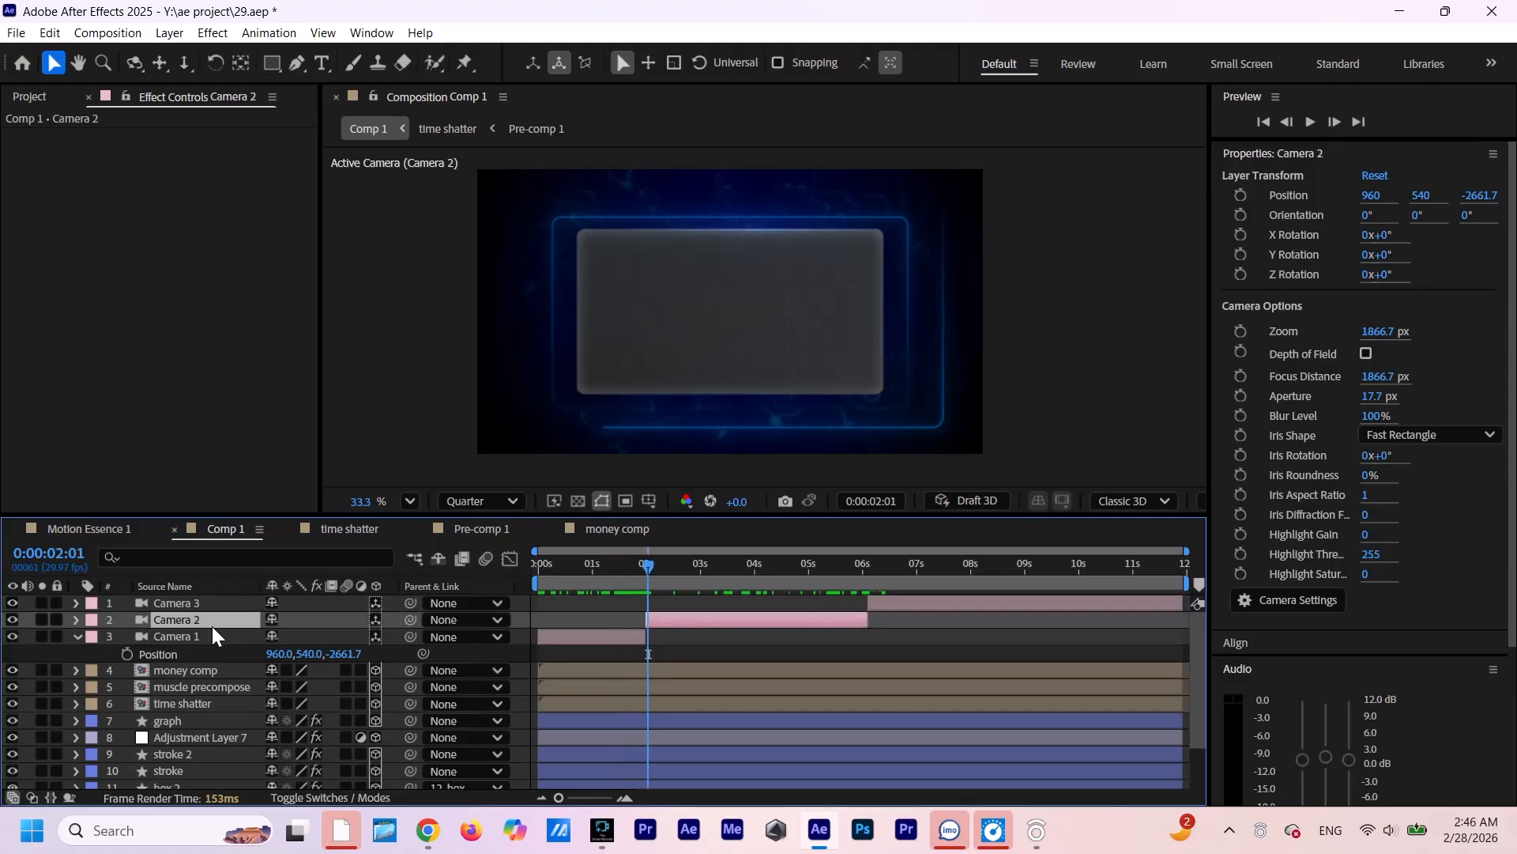
{"action": "key", "text": "p"}
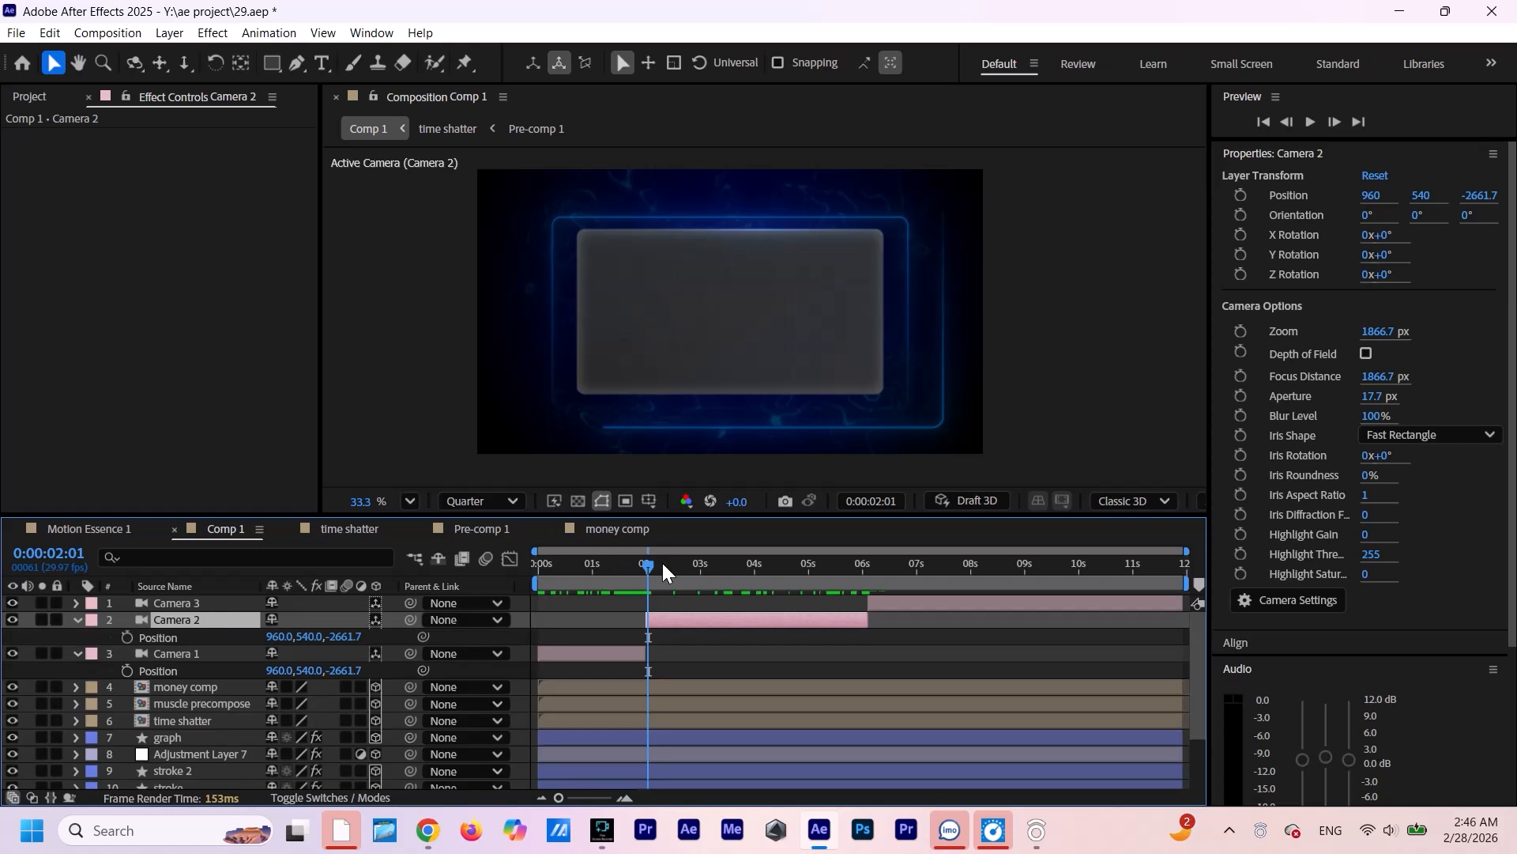
{"action": "left_click", "coordinate": [126, 637]}
{"action": "left_click_drag", "start_coordinate": [649, 567], "coordinate": [866, 604]}
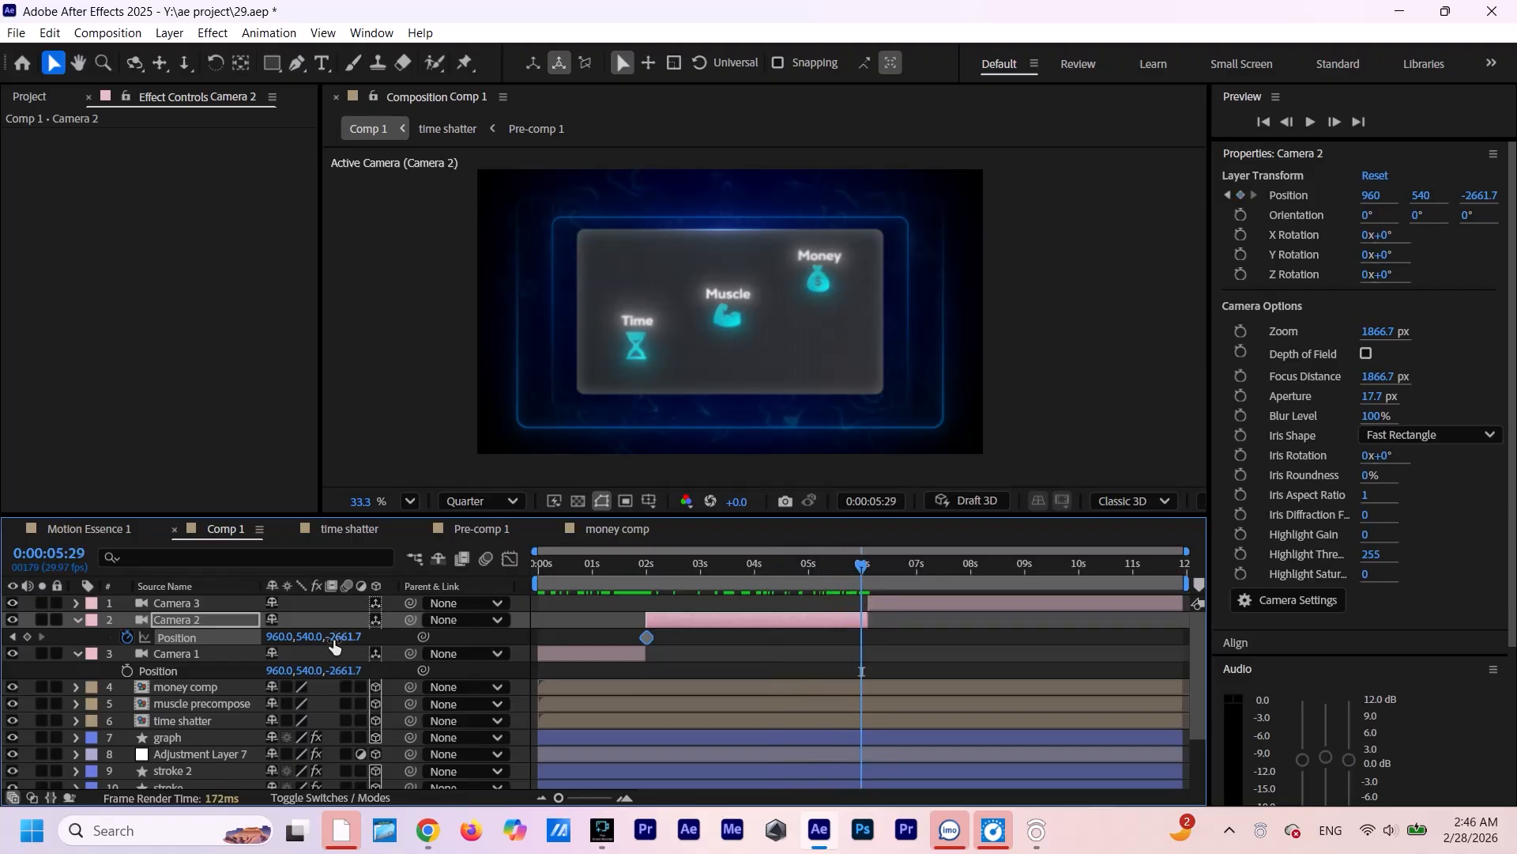
{"action": "left_click_drag", "start_coordinate": [336, 636], "coordinate": [933, 638]}
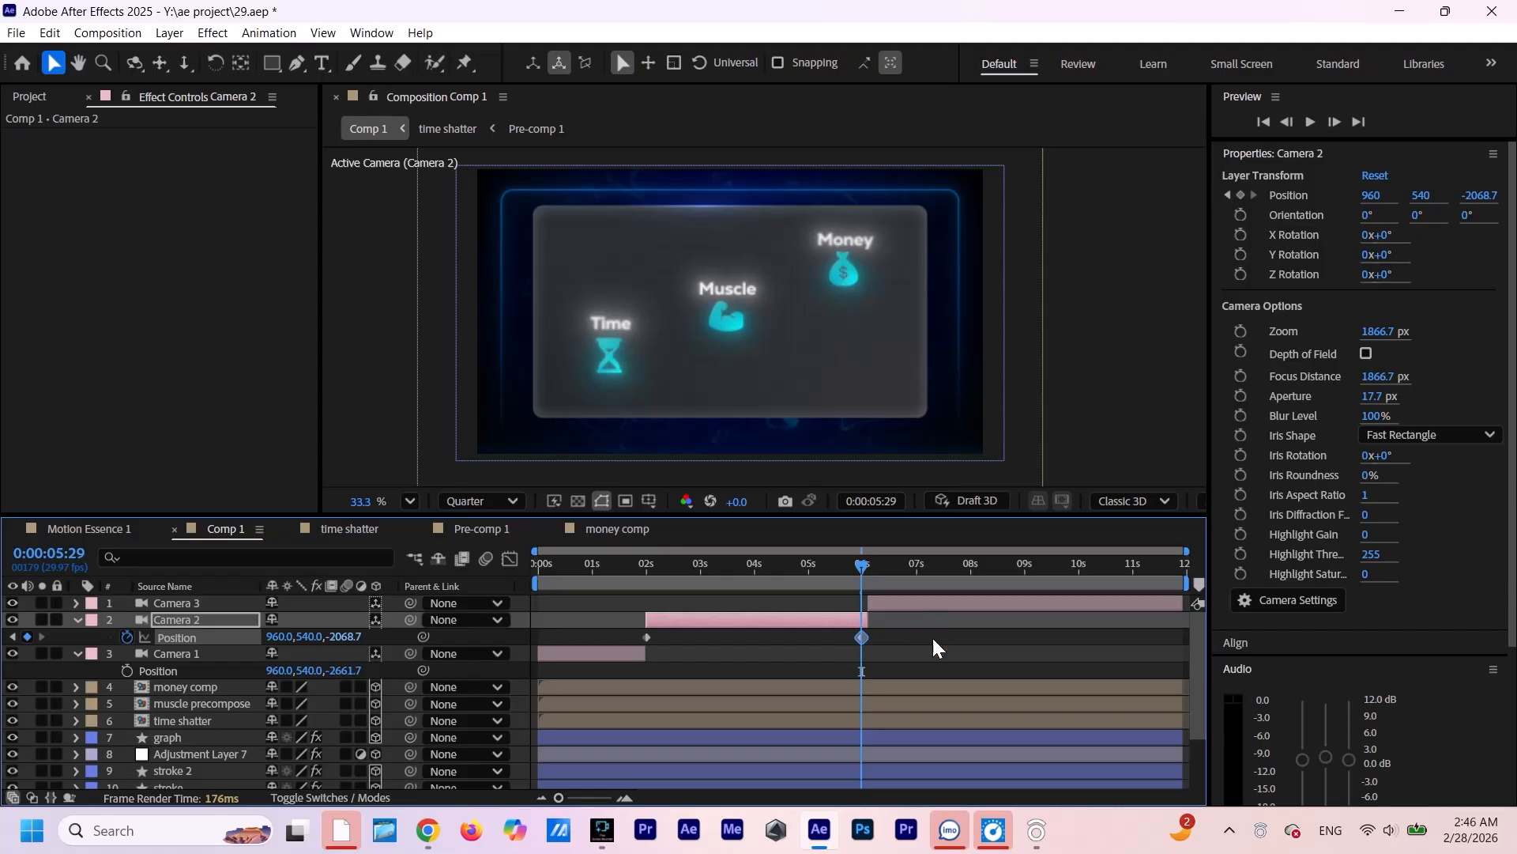
Easy-ease both Camera 2 Position keyframes and shape the speed graph into an early peak with a long slowdown, previewing the move.
{"action": "left_click_drag", "start_coordinate": [873, 566], "coordinate": [633, 618]}
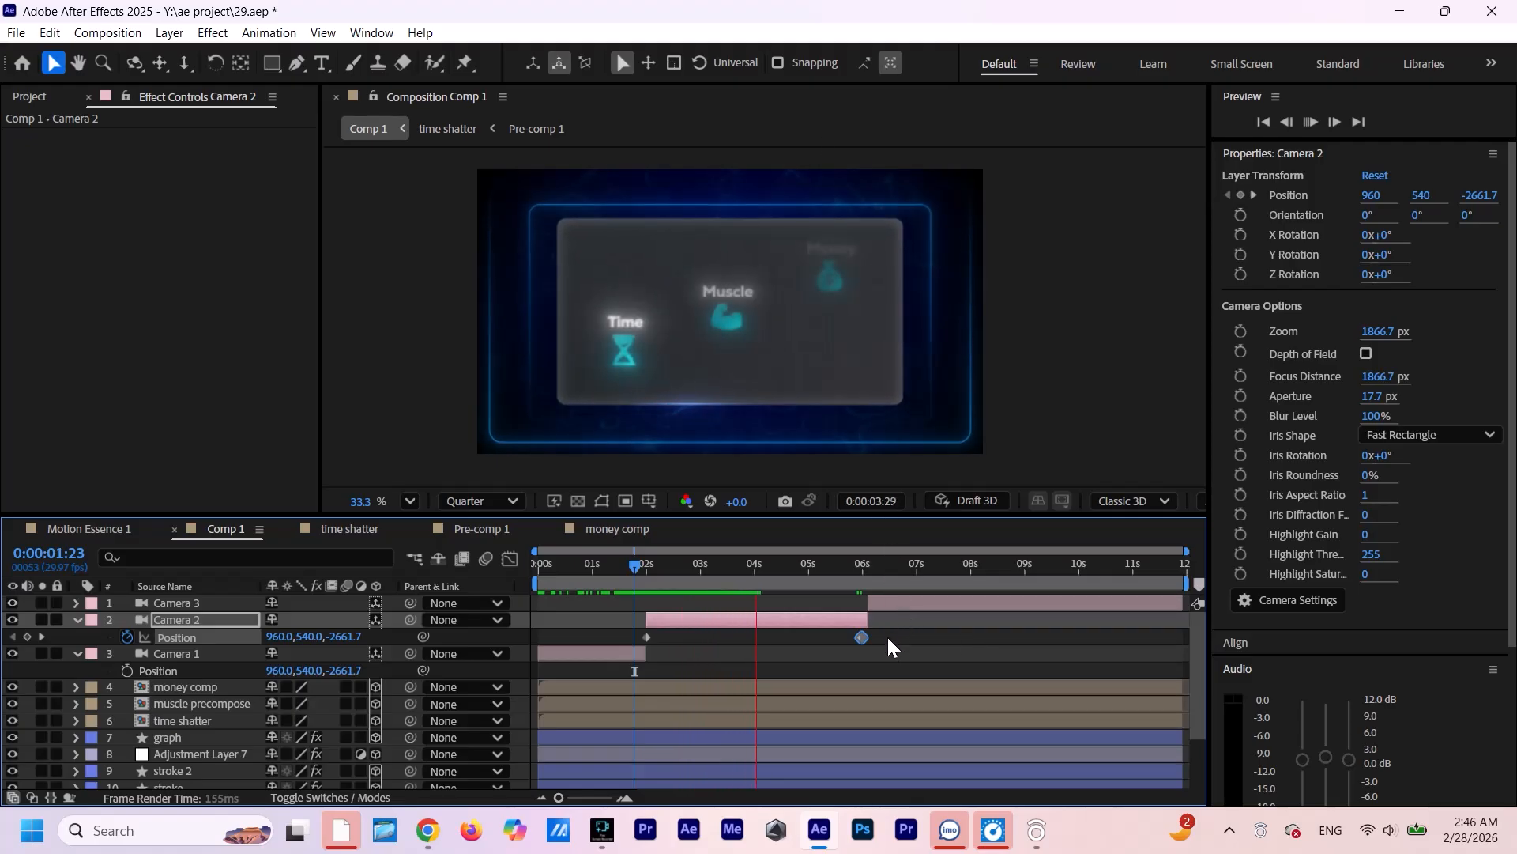
{"action": "key", "text": "space"}
{"action": "left_click_drag", "start_coordinate": [905, 632], "coordinate": [642, 645]}
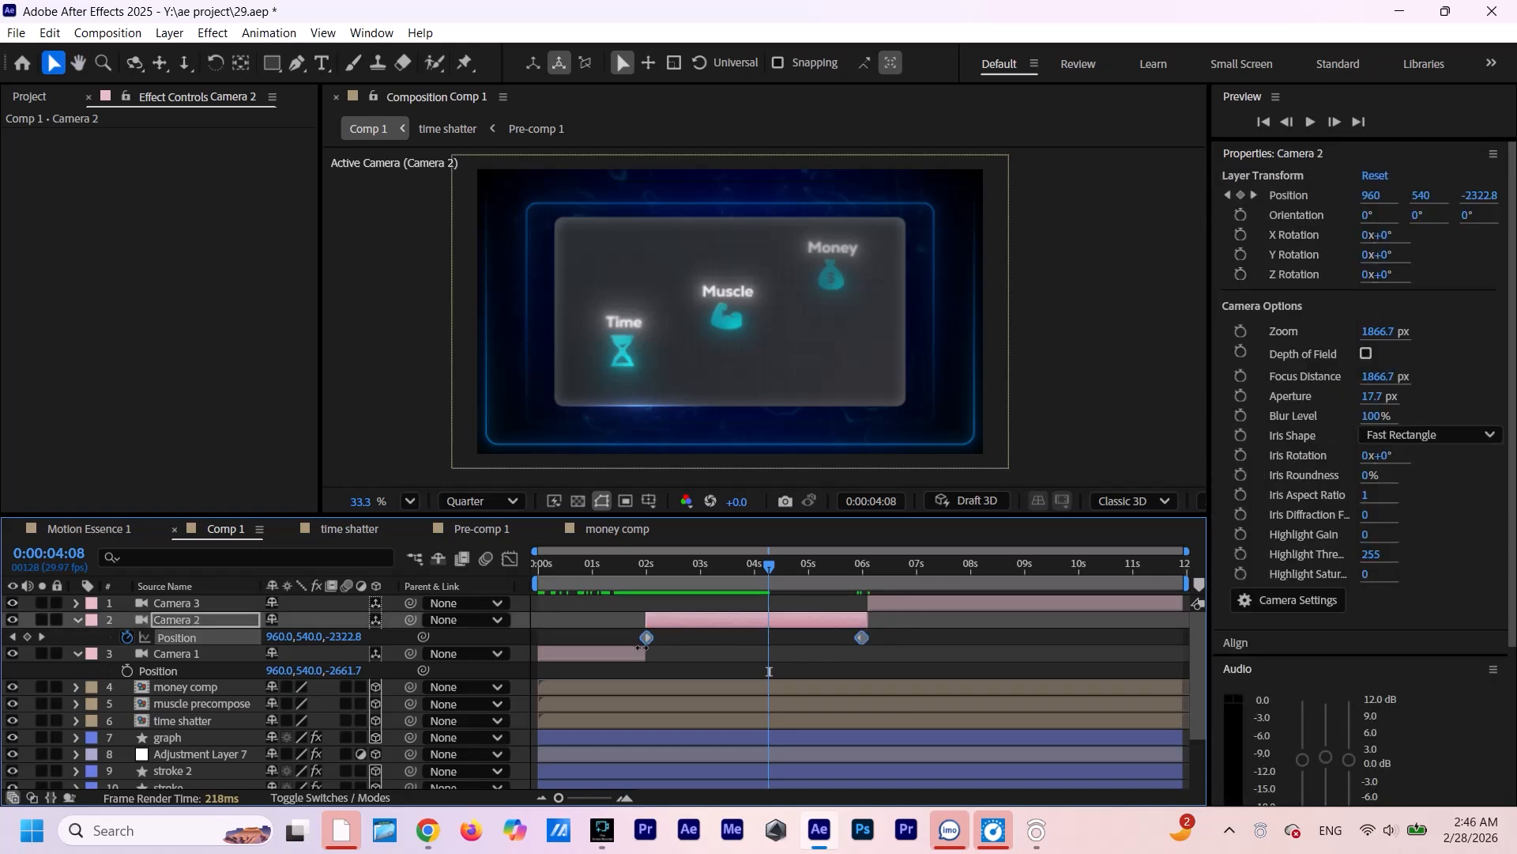
{"action": "key", "text": "F9"}
{"action": "left_click", "coordinate": [510, 559]}
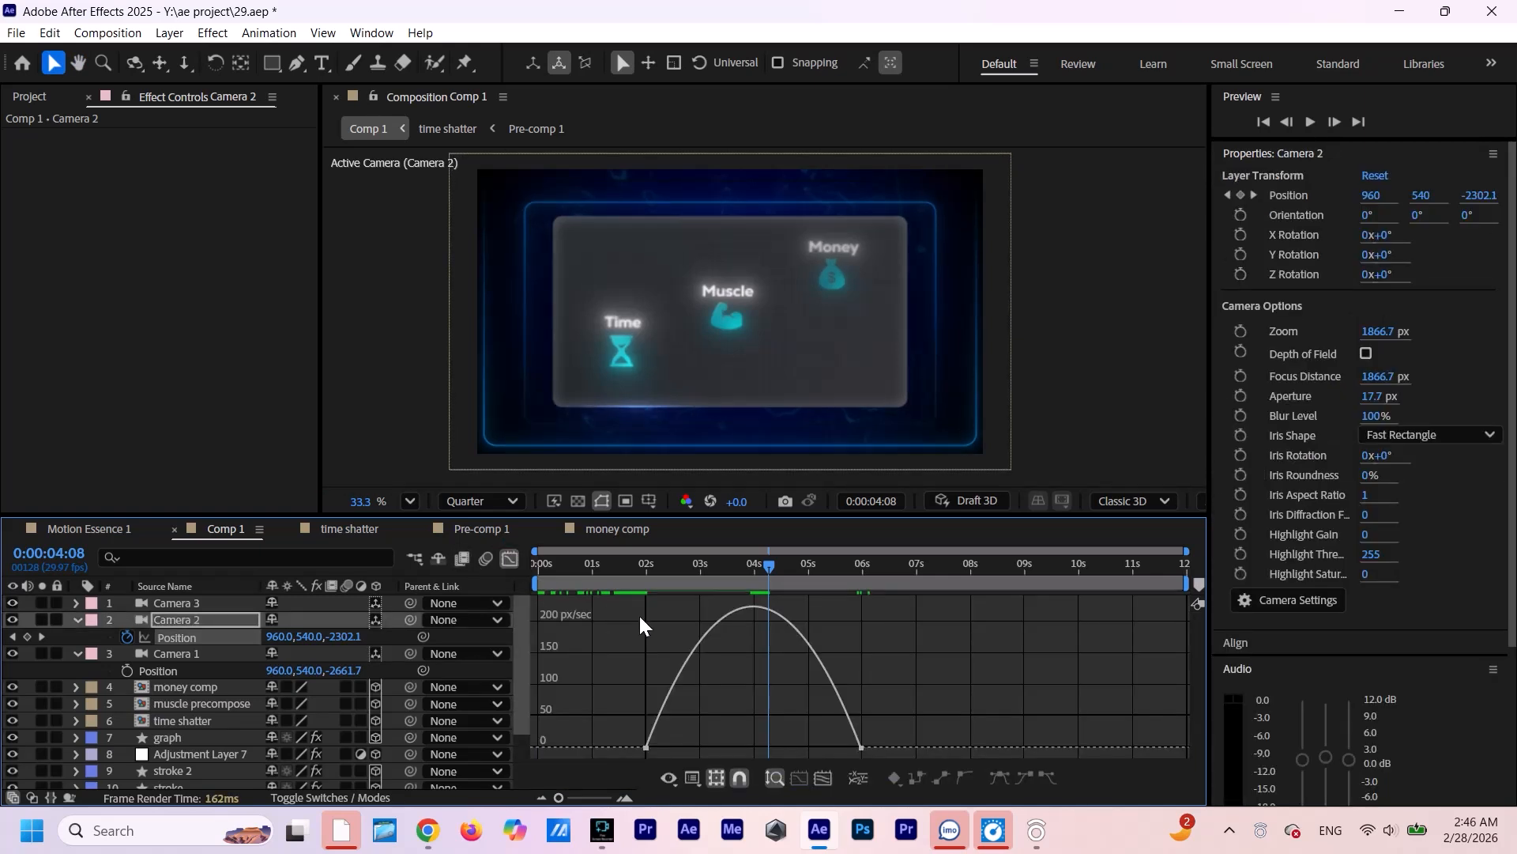
{"action": "left_click_drag", "start_coordinate": [991, 669], "coordinate": [632, 761]}
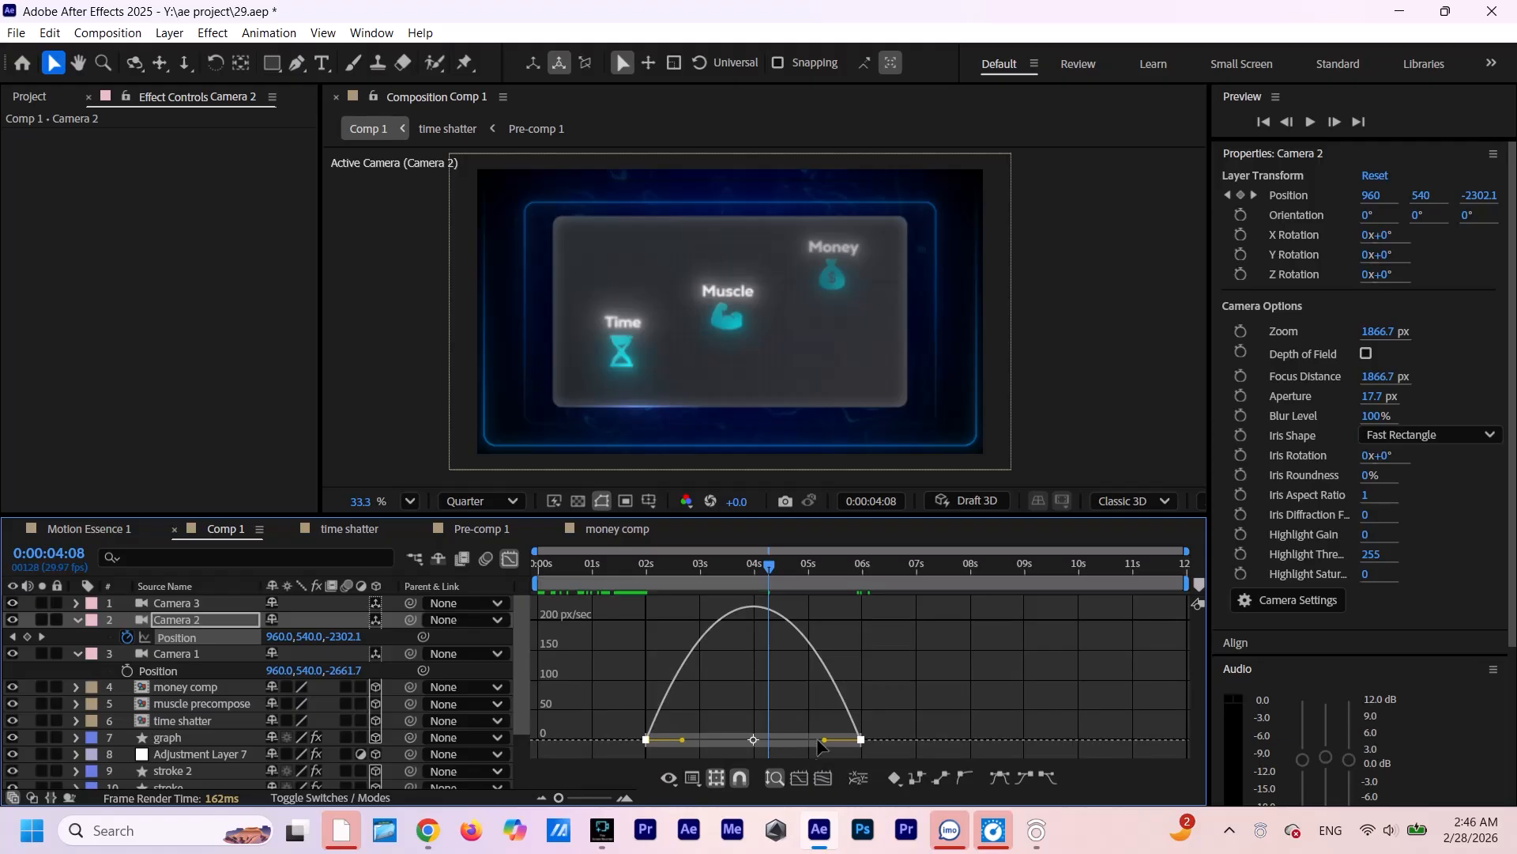
{"action": "left_click_drag", "start_coordinate": [826, 747], "coordinate": [662, 740]}
{"action": "left_click_drag", "start_coordinate": [770, 567], "coordinate": [636, 632]}
{"action": "key", "text": "space"}
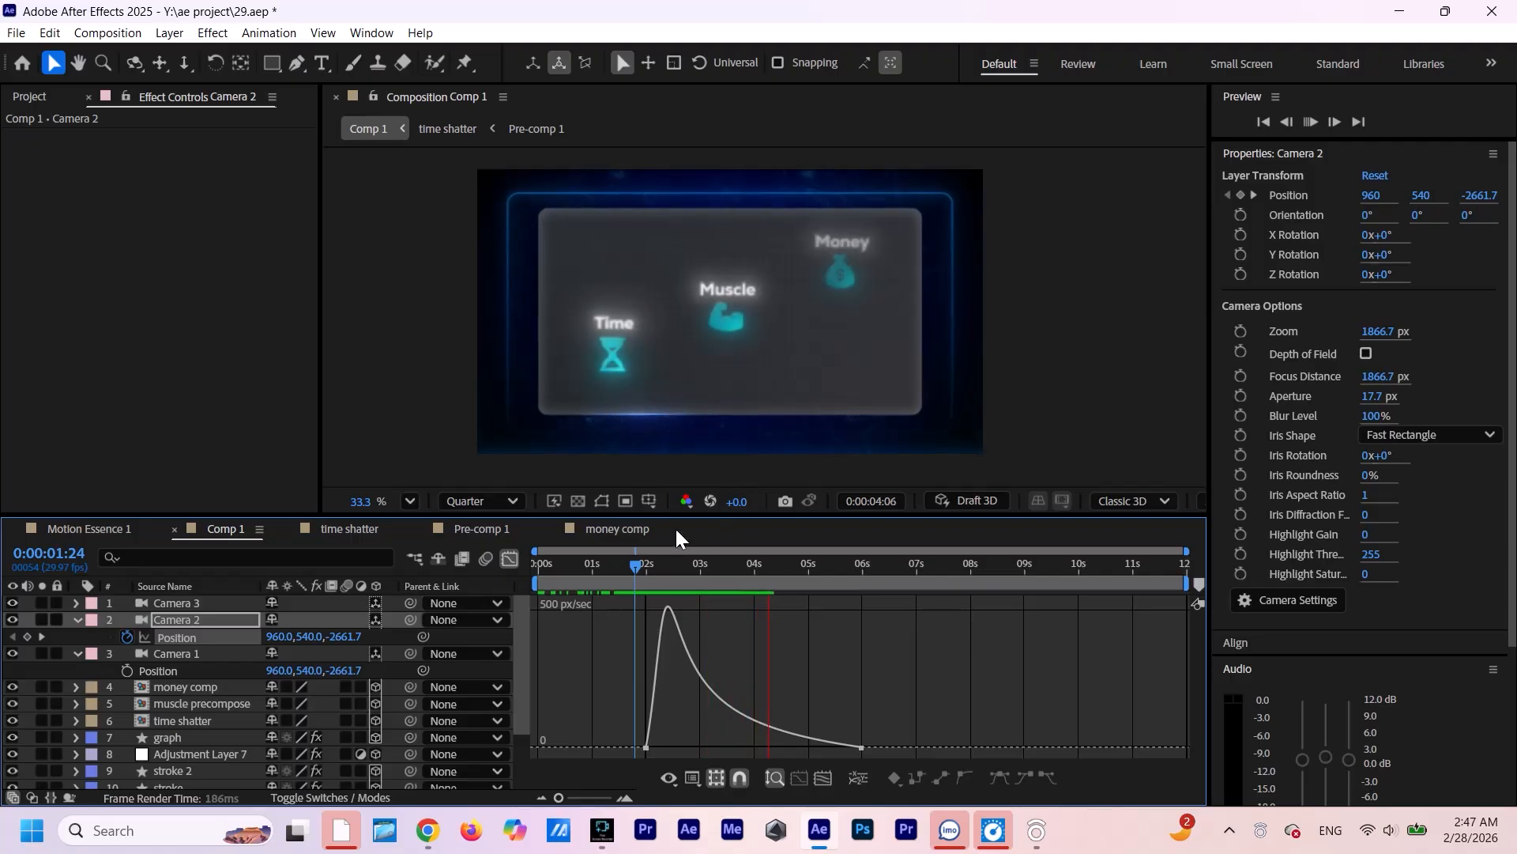
{"action": "key", "text": "space"}
{"action": "left_click", "coordinate": [509, 559]}
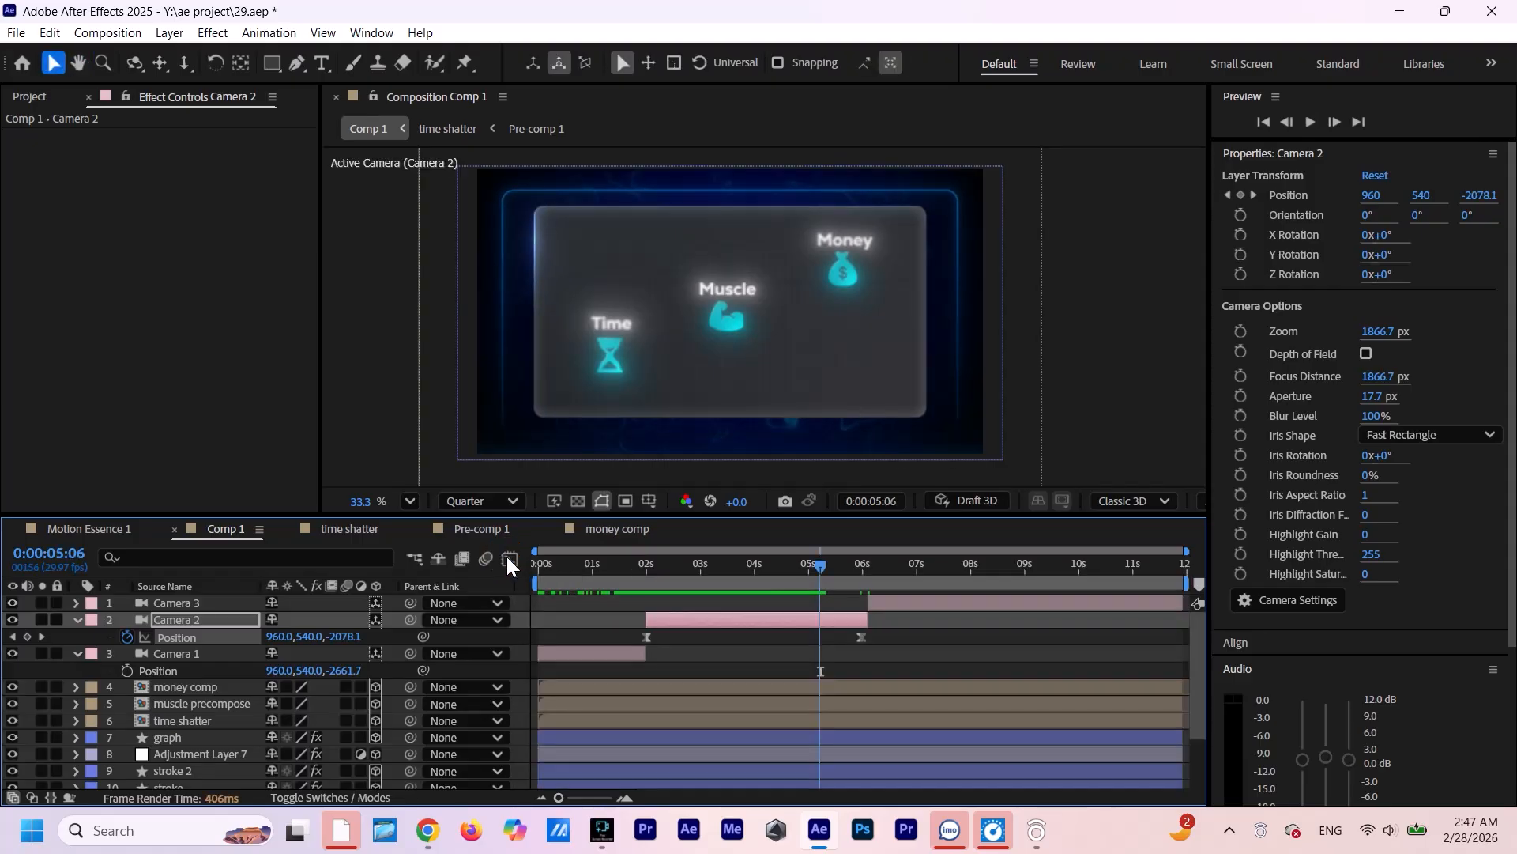
Shift Camera 2's last Position keyframe to just past the layer's end after 6 seconds and preview the cut.
{"action": "left_click", "coordinate": [1017, 643]}
{"action": "key", "text": "space"}
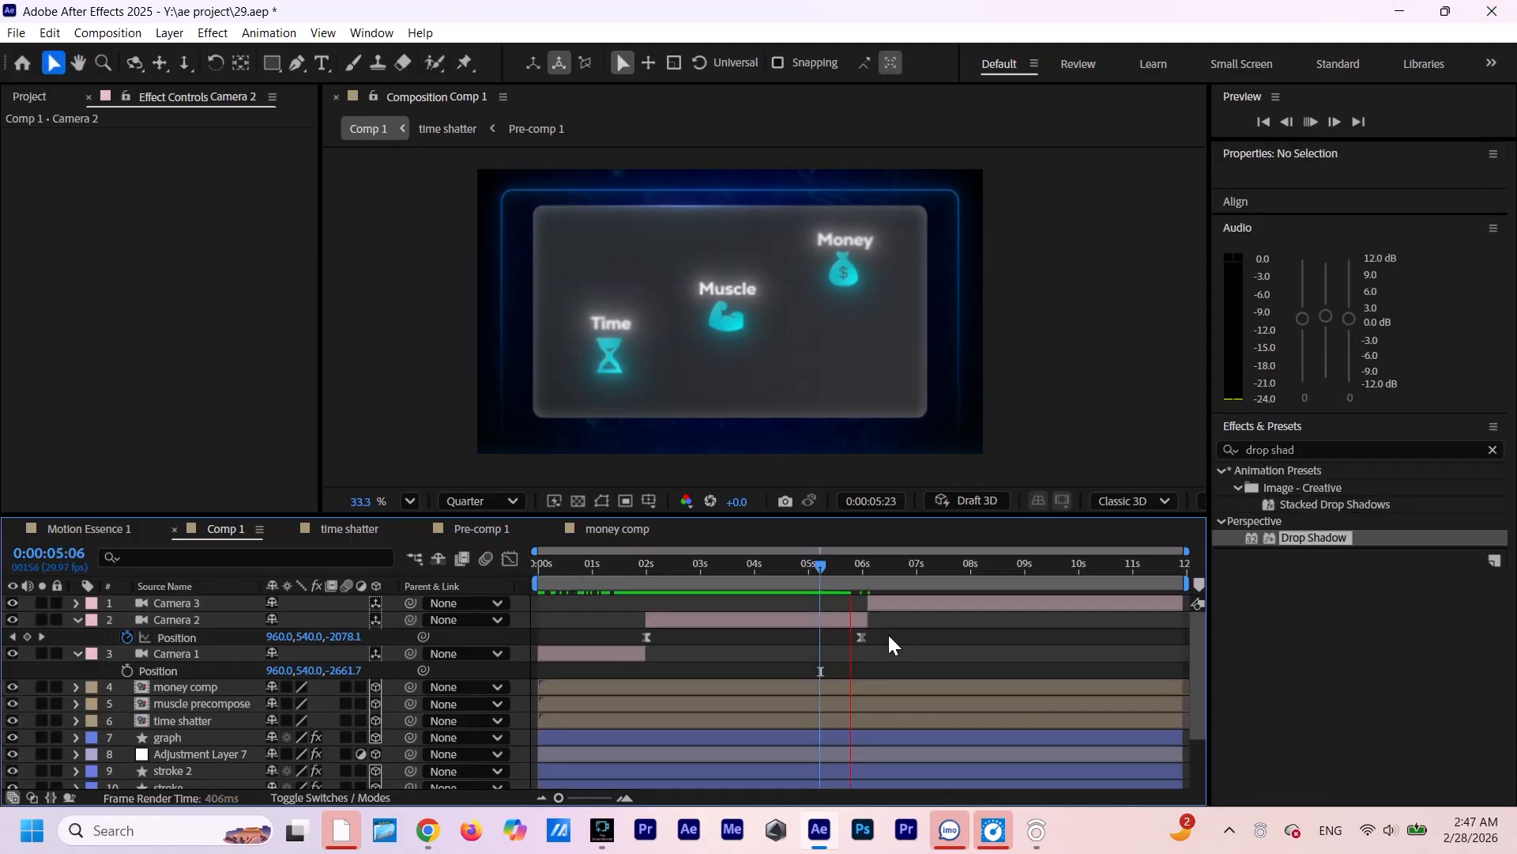
{"action": "key", "text": "space"}
{"action": "left_click_drag", "start_coordinate": [859, 638], "coordinate": [876, 638]}
{"action": "left_click", "coordinate": [949, 643]}
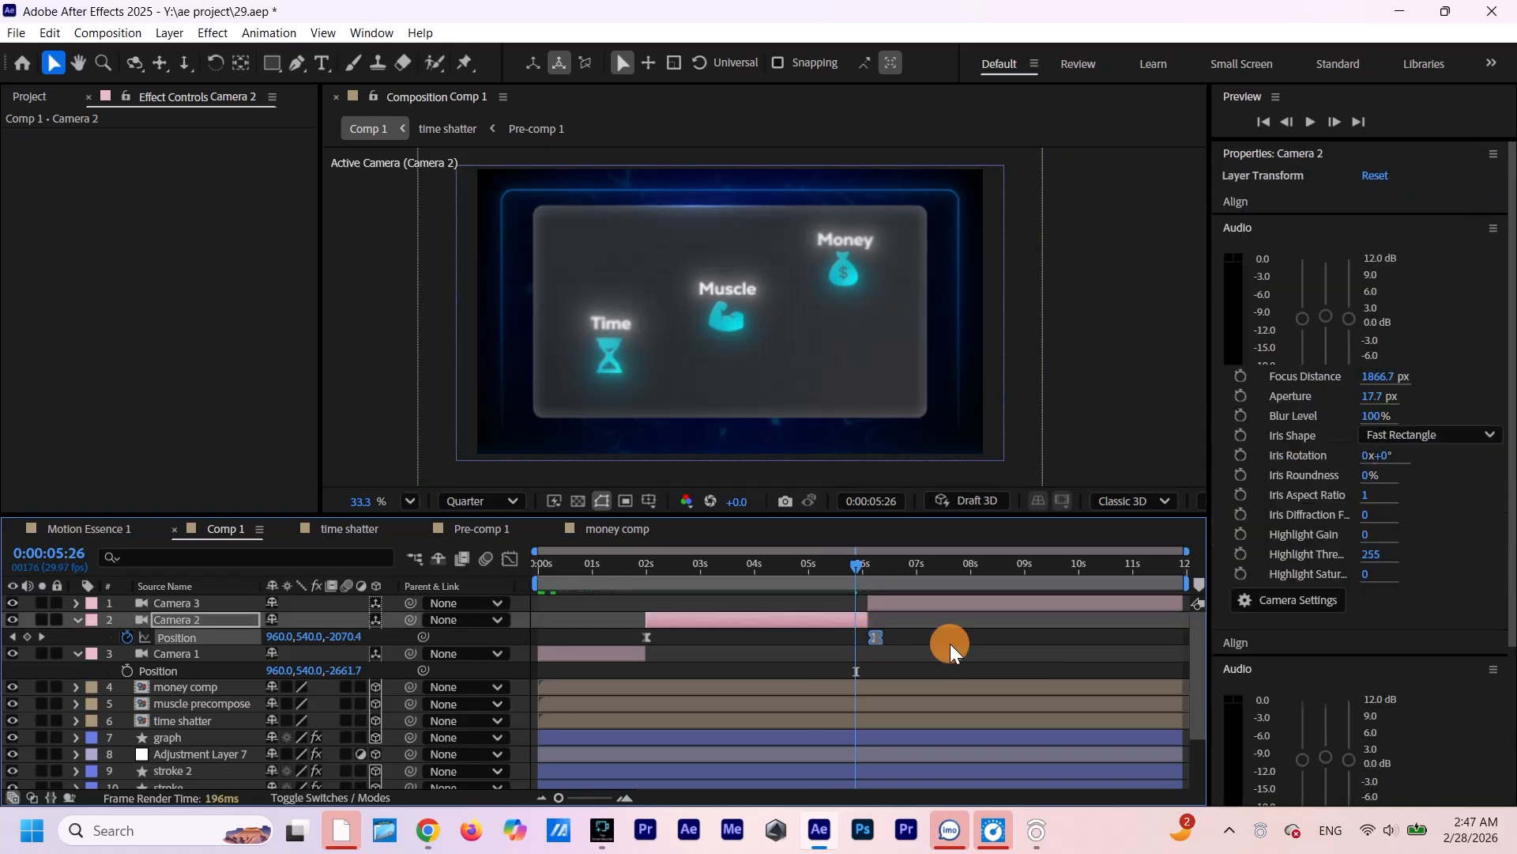
{"action": "key", "text": "space"}
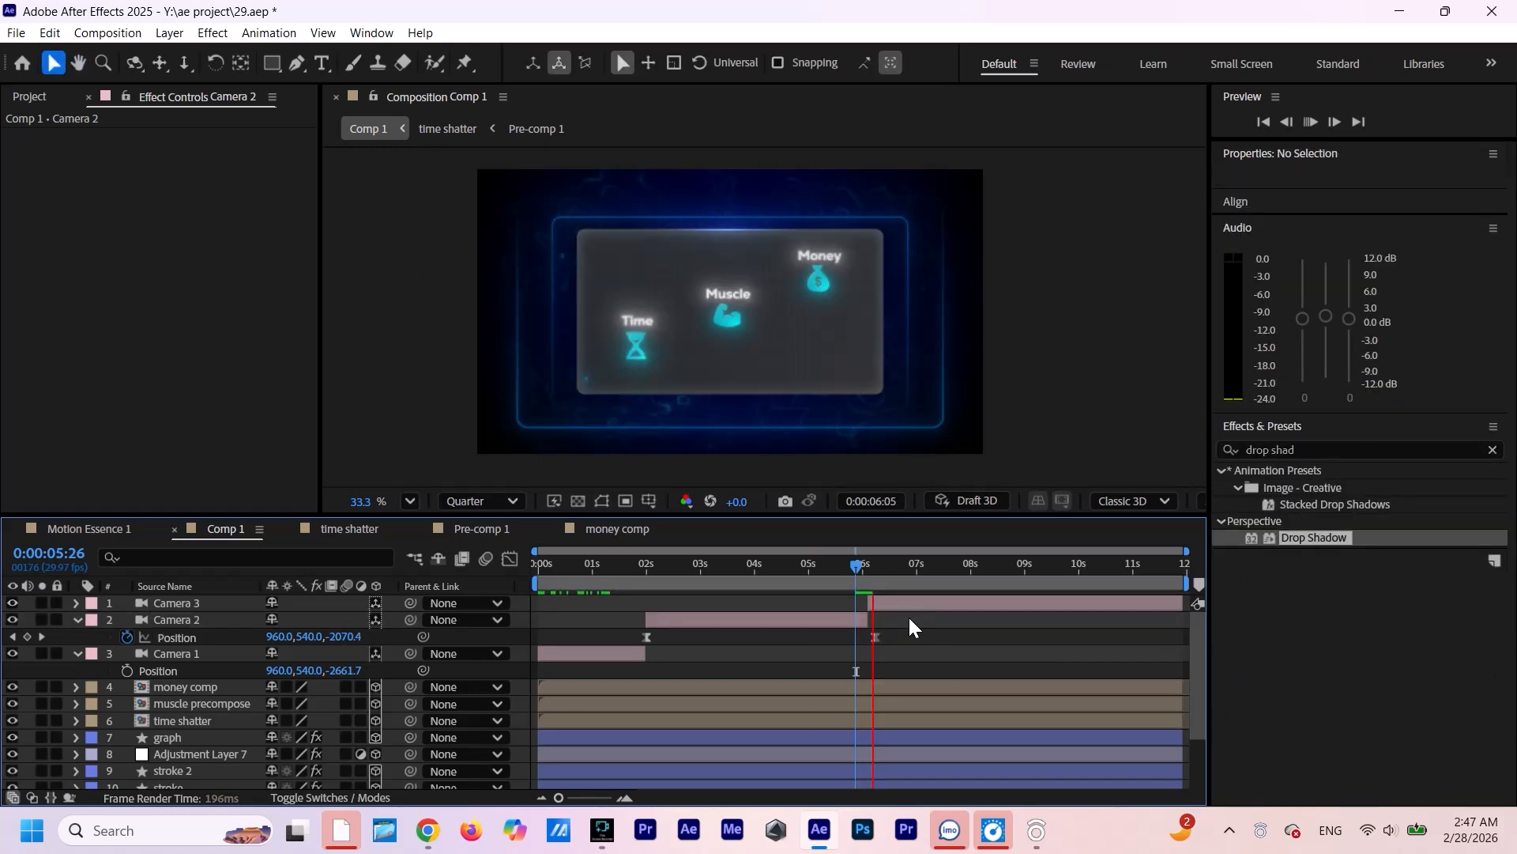
Keyframe Camera 3's Position at 0:00:06:05 and frame Time and Muscle closely with values of about 550, 617, -1455.7.
{"action": "left_click", "coordinate": [874, 562]}
{"action": "left_click", "coordinate": [870, 562]}
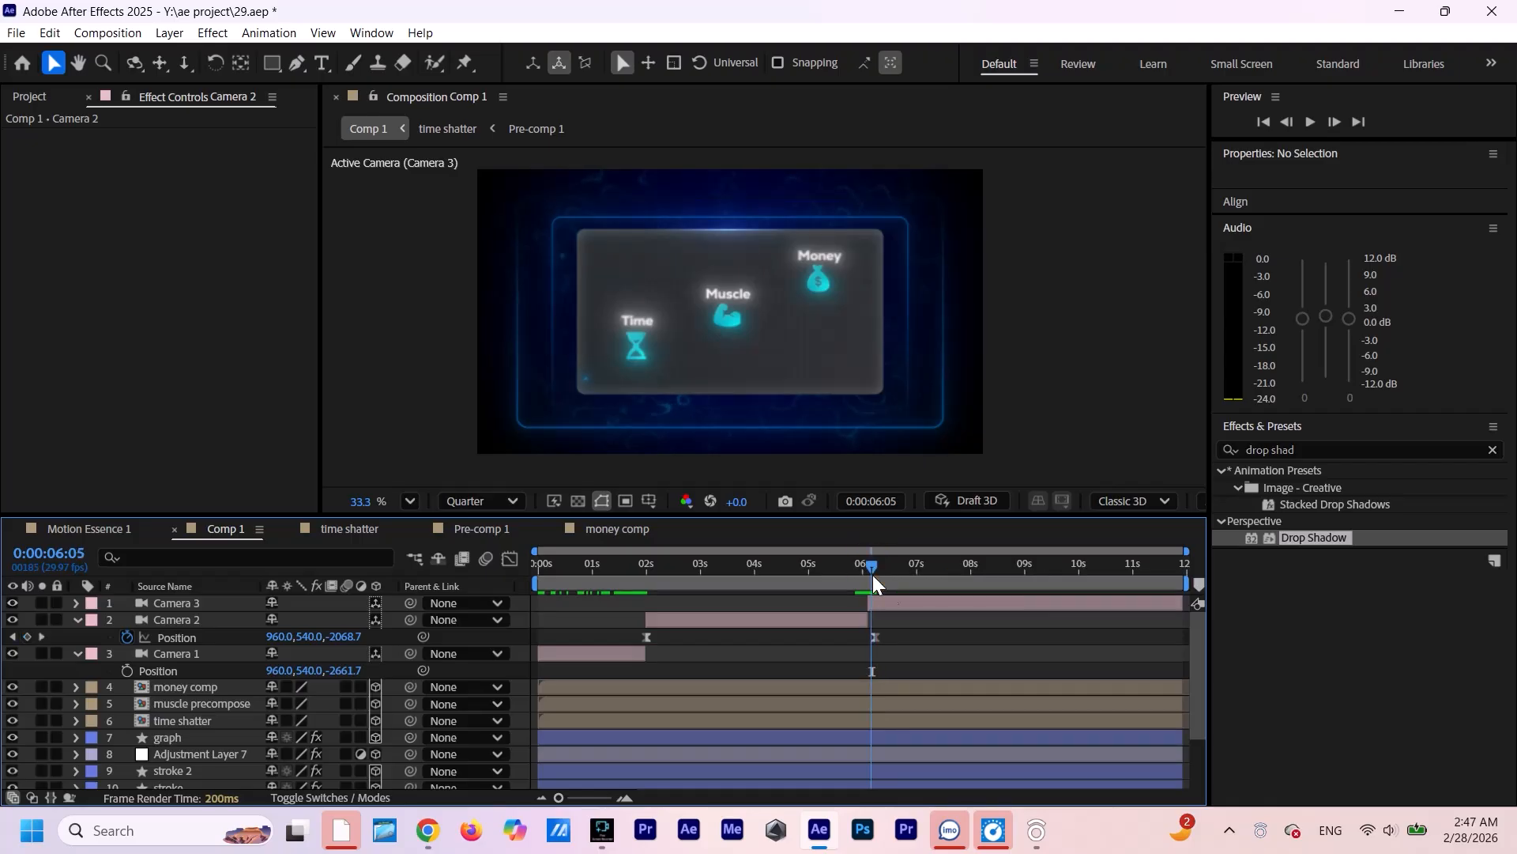
{"action": "left_click", "coordinate": [886, 601]}
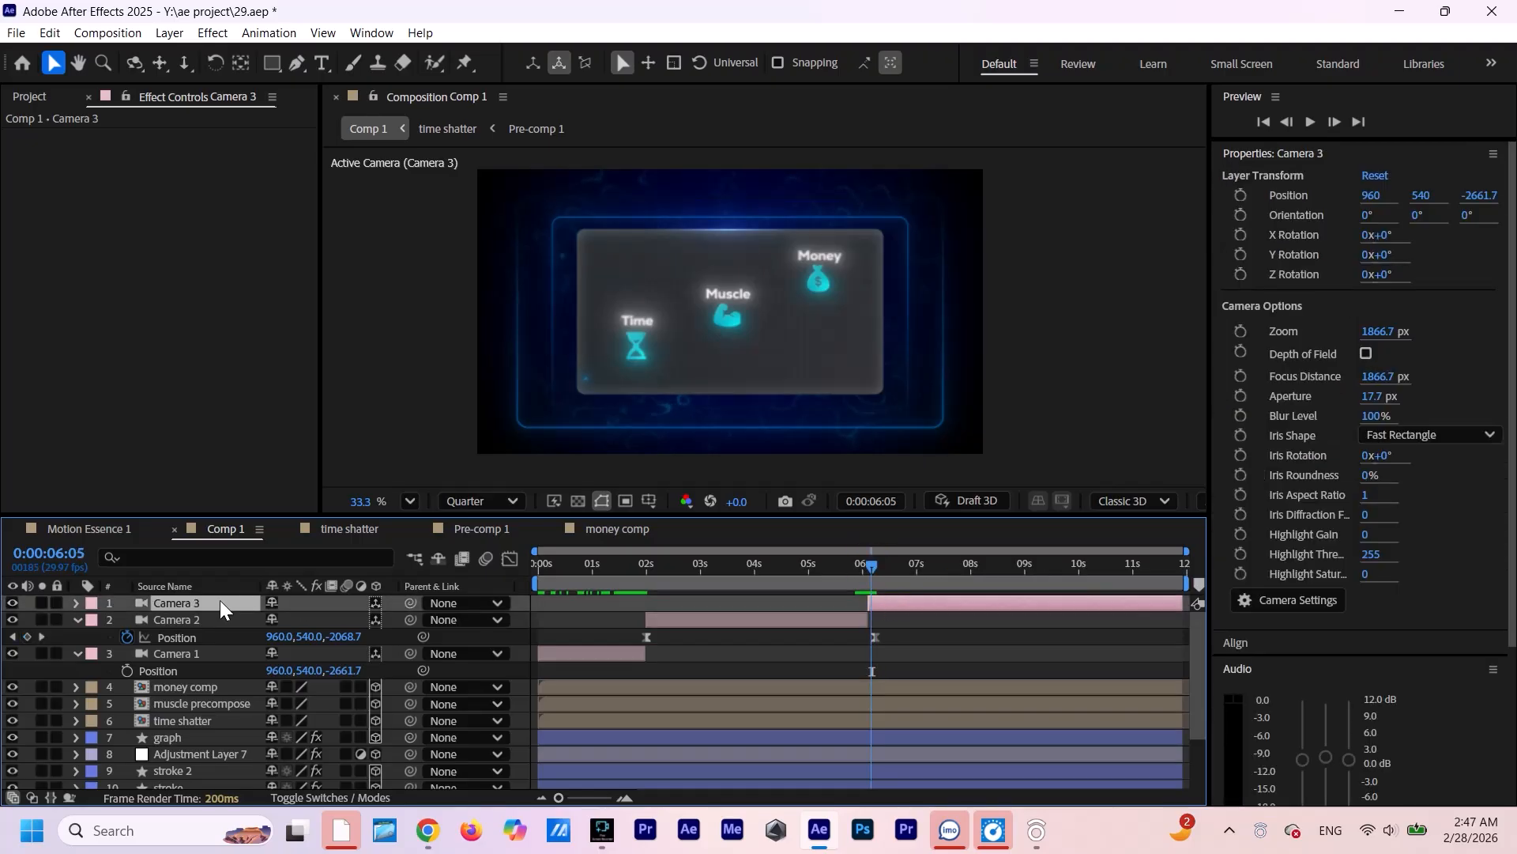
{"action": "key", "text": "p"}
{"action": "left_click", "coordinate": [127, 620]}
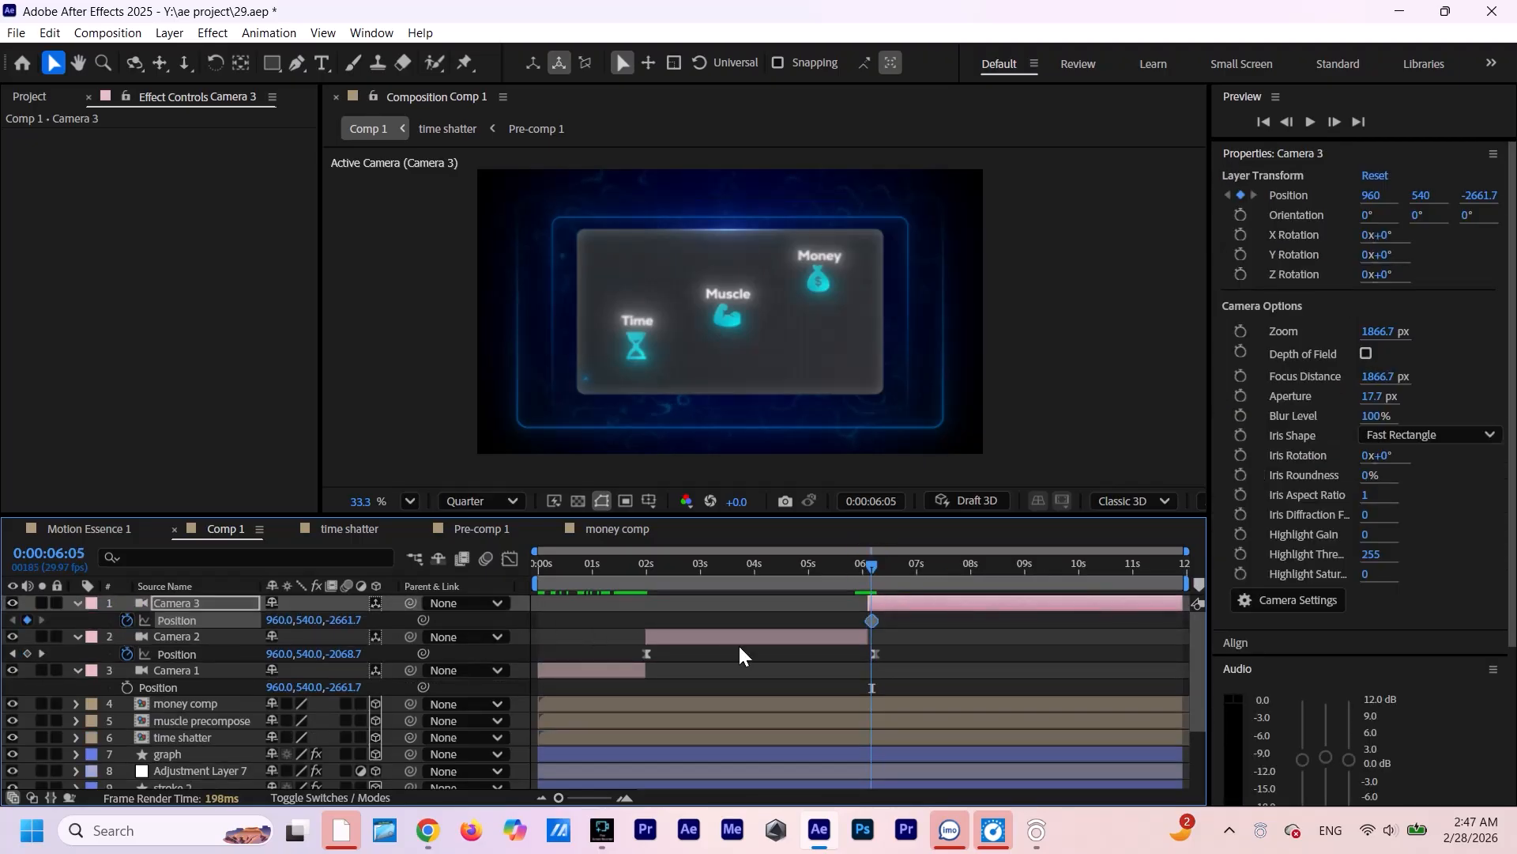
{"action": "left_click", "coordinate": [871, 618]}
{"action": "left_click_drag", "start_coordinate": [342, 621], "coordinate": [1509, 621]}
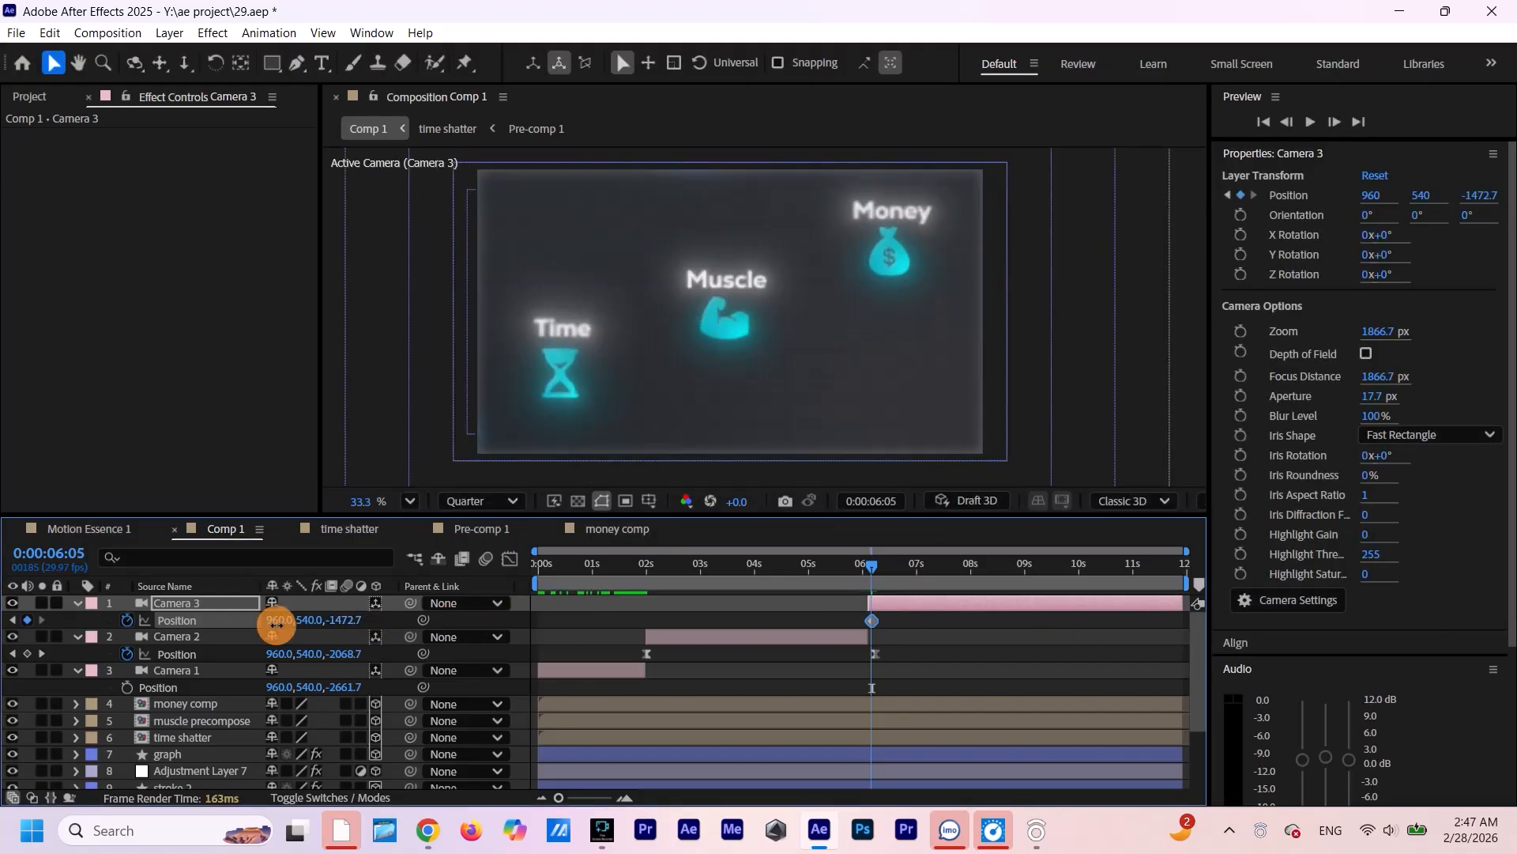
{"action": "left_click_drag", "start_coordinate": [277, 624], "coordinate": [206, 637]}
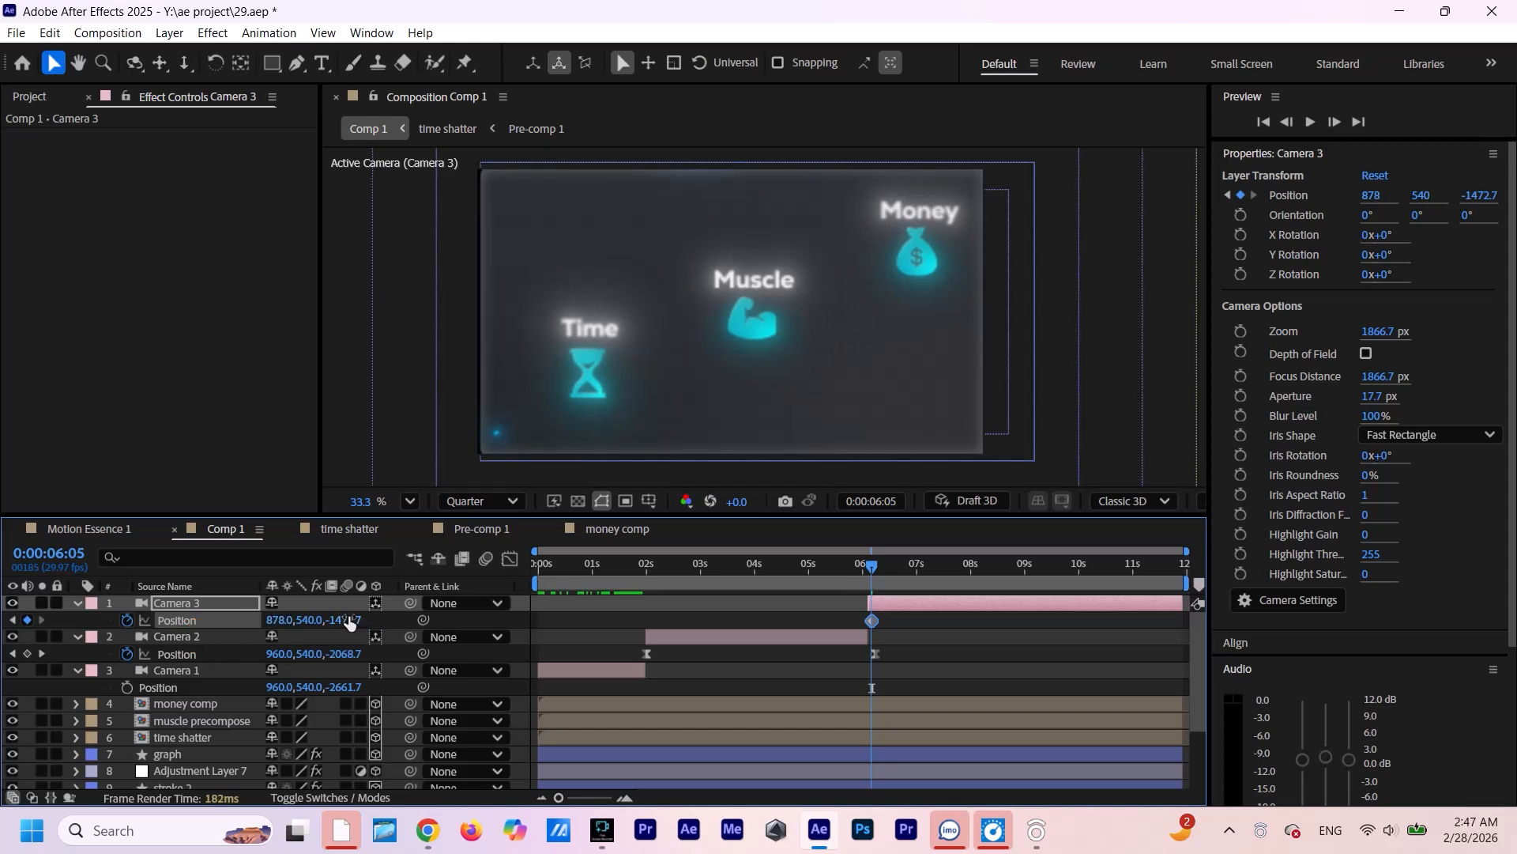
{"action": "mouse_move", "coordinate": [348, 620]}
{"action": "left_mouse_down"}
{"action": "mouse_move", "coordinate": [401, 622]}
{"action": "mouse_move", "coordinate": [372, 620]}
{"action": "mouse_move", "coordinate": [375, 633]}
{"action": "left_mouse_up"}
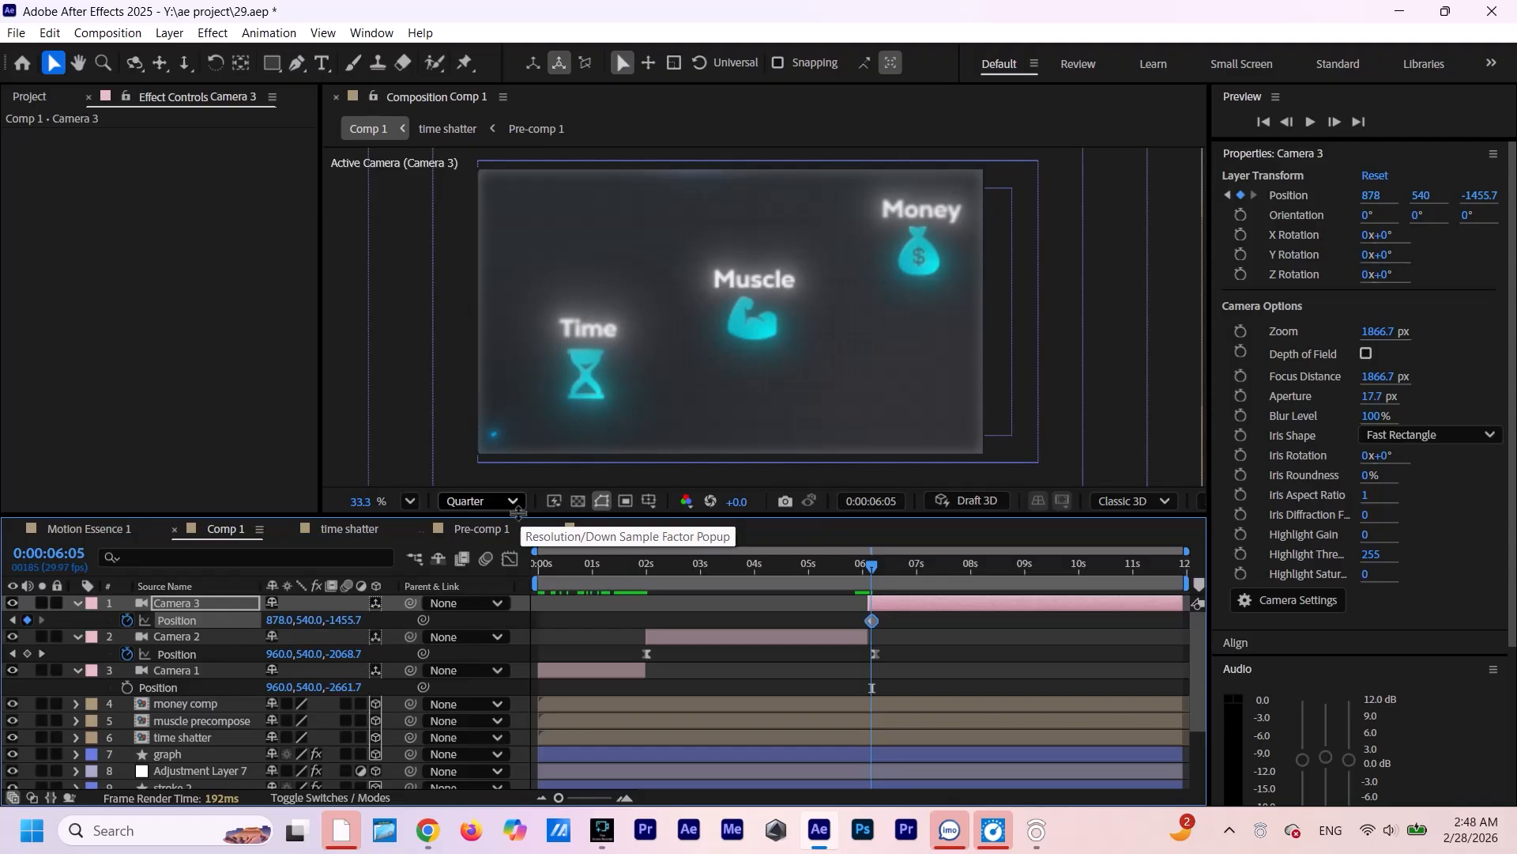
{"action": "left_click_drag", "start_coordinate": [304, 620], "coordinate": [4, 619]}
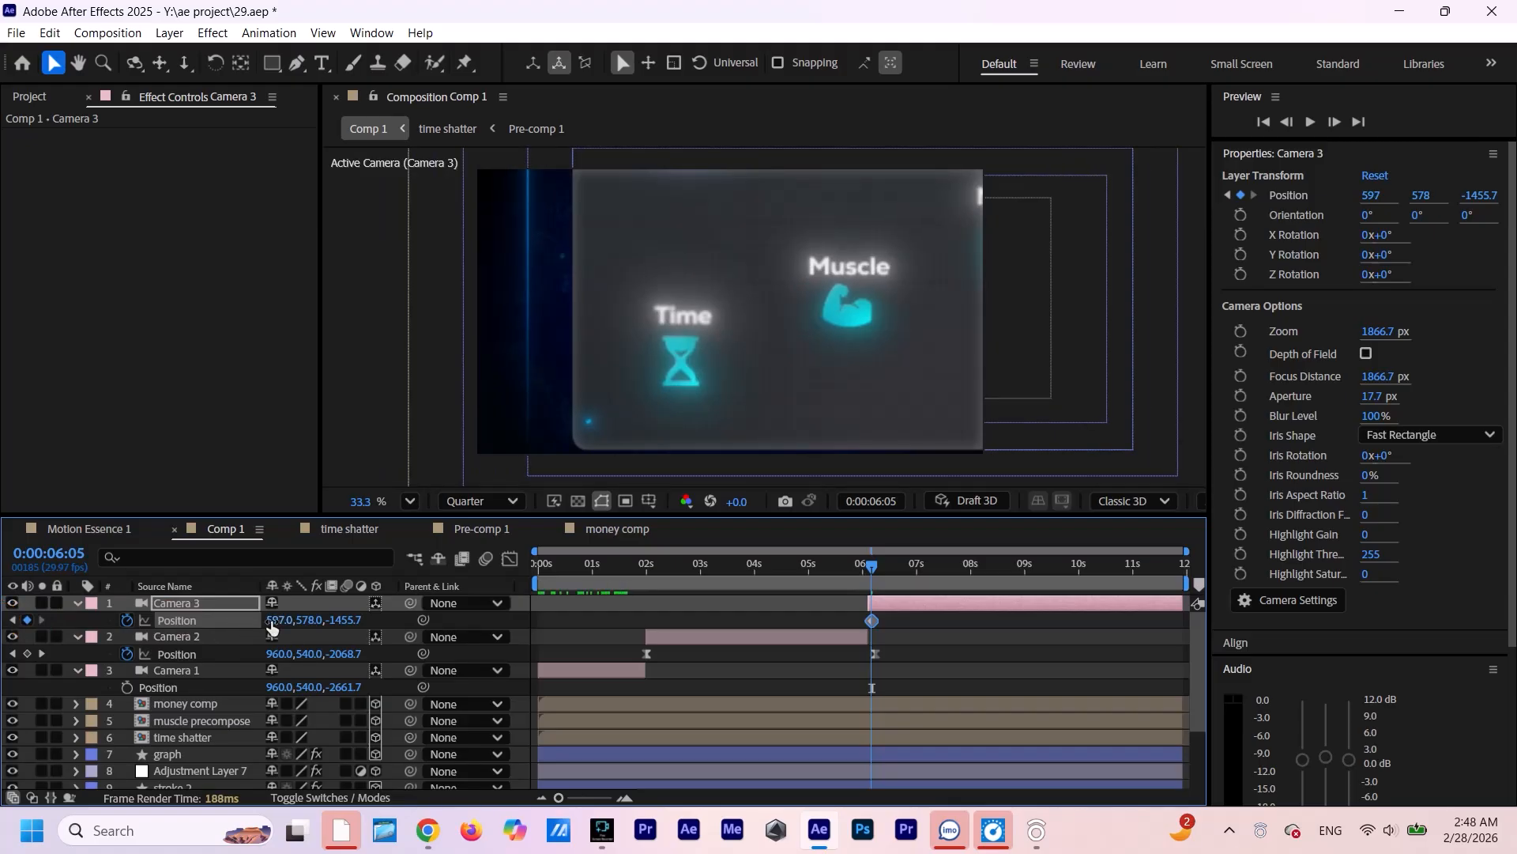
{"action": "left_click_drag", "start_coordinate": [281, 620], "coordinate": [232, 619]}
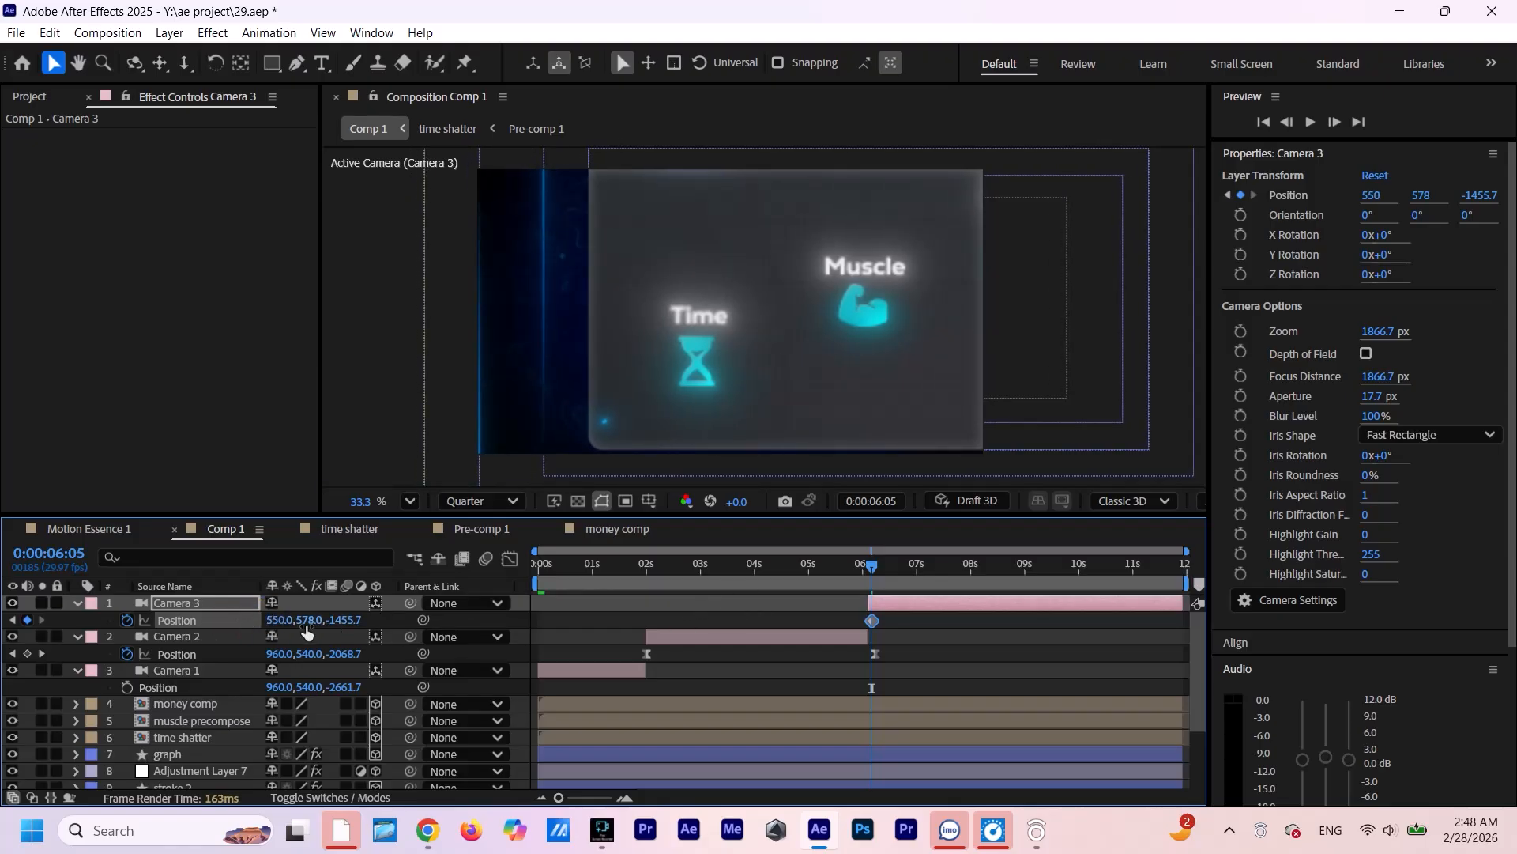
{"action": "mouse_move", "coordinate": [311, 621]}
{"action": "left_mouse_down"}
{"action": "mouse_move", "coordinate": [278, 624]}
{"action": "mouse_move", "coordinate": [347, 628]}
{"action": "left_mouse_up"}
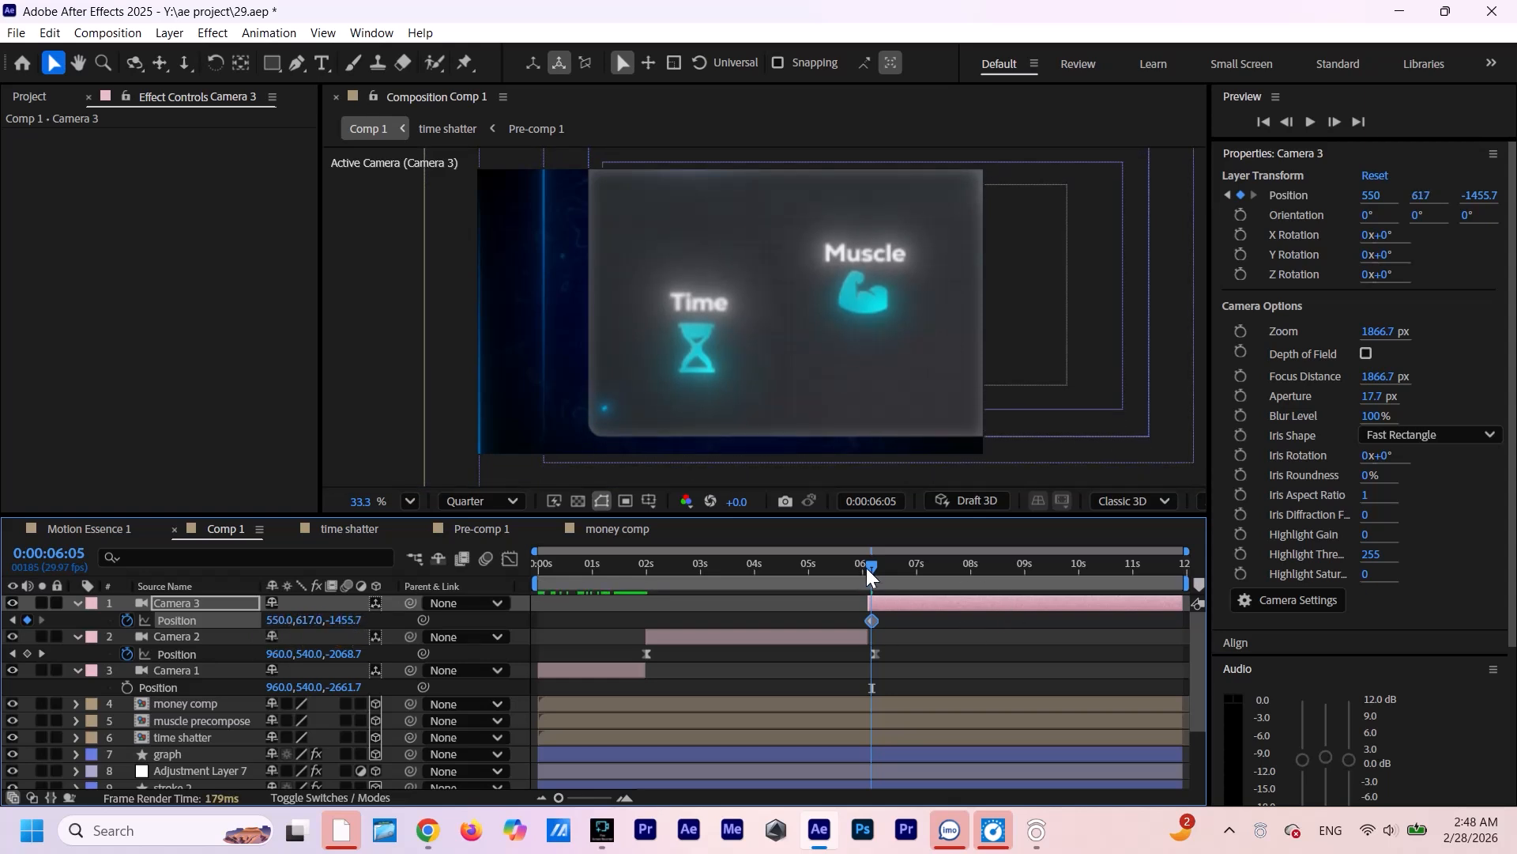
At 0:00:09:16, set Camera 3's Position to about 1365, 309, -1048.7 to frame the Money icon and graph end.
{"action": "mouse_move", "coordinate": [867, 569]}
{"action": "left_mouse_down"}
{"action": "mouse_move", "coordinate": [1076, 594]}
{"action": "mouse_move", "coordinate": [1053, 593]}
{"action": "left_mouse_up"}
{"action": "left_click_drag", "start_coordinate": [285, 620], "coordinate": [27, 771]}
{"action": "left_click_drag", "start_coordinate": [350, 620], "coordinate": [610, 610]}
{"action": "left_click_drag", "start_coordinate": [308, 632], "coordinate": [487, 617]}
{"action": "left_click_drag", "start_coordinate": [308, 620], "coordinate": [16, 736]}
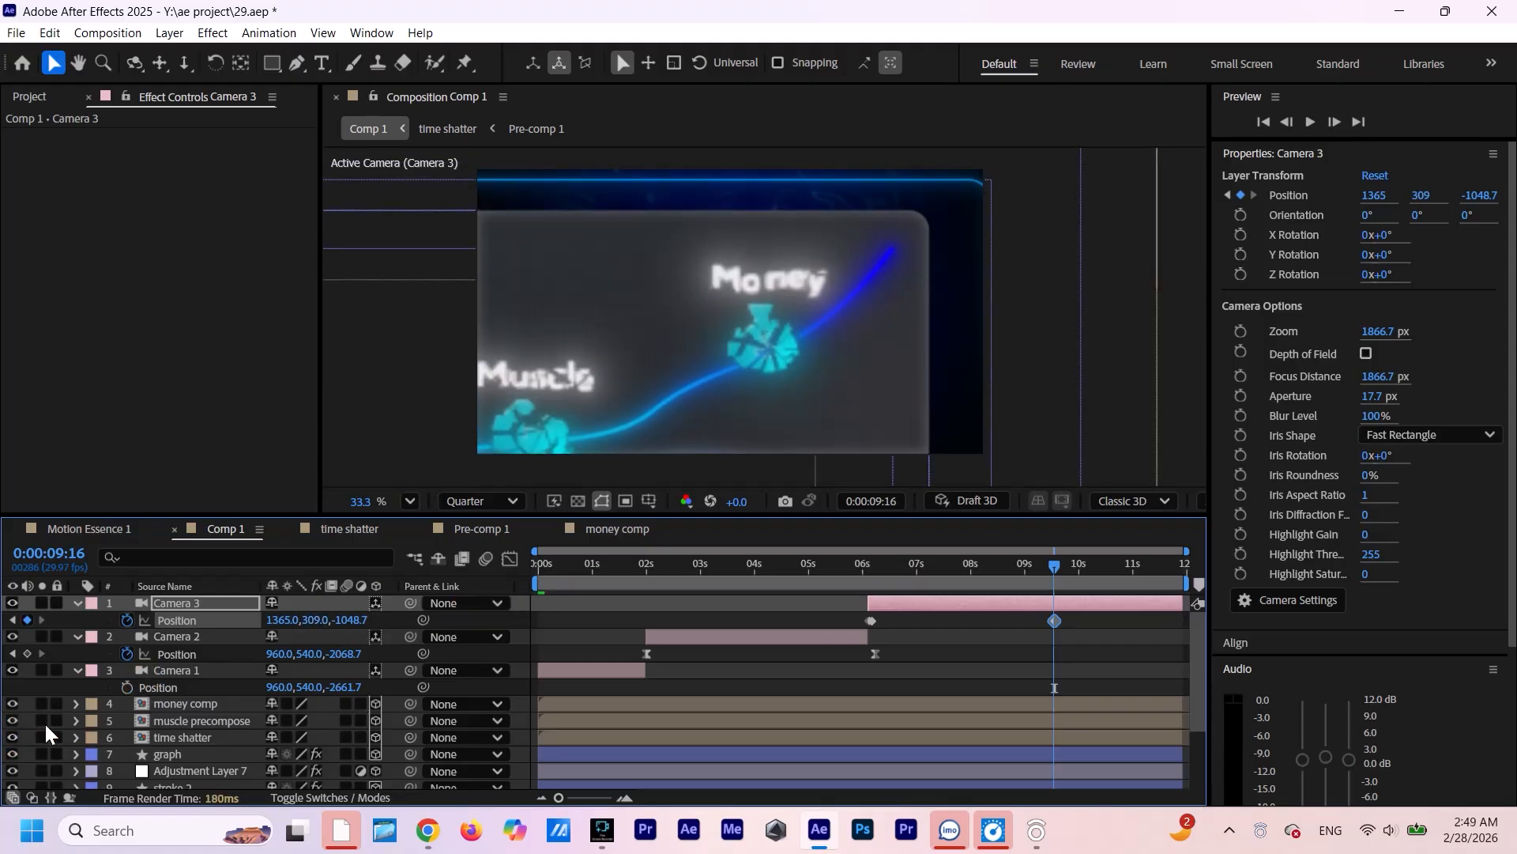
Move Camera 3's first Position keyframe back to 0:00:06:02 and preview the camera move.
{"action": "left_click_drag", "start_coordinate": [608, 621], "coordinate": [598, 622]}
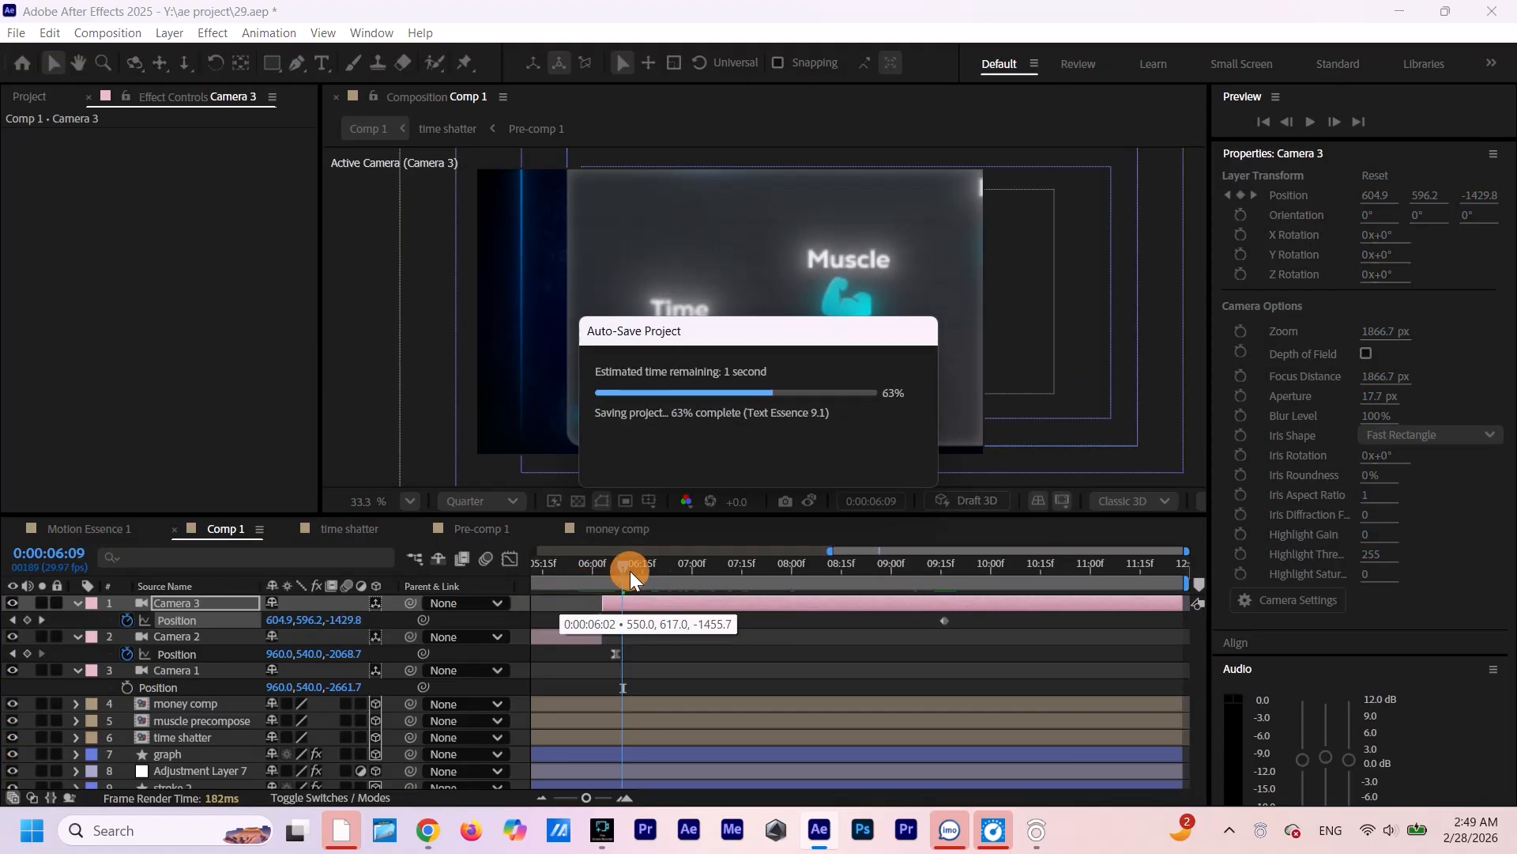
{"action": "left_click_drag", "start_coordinate": [621, 563], "coordinate": [571, 590]}
{"action": "key", "text": "space"}
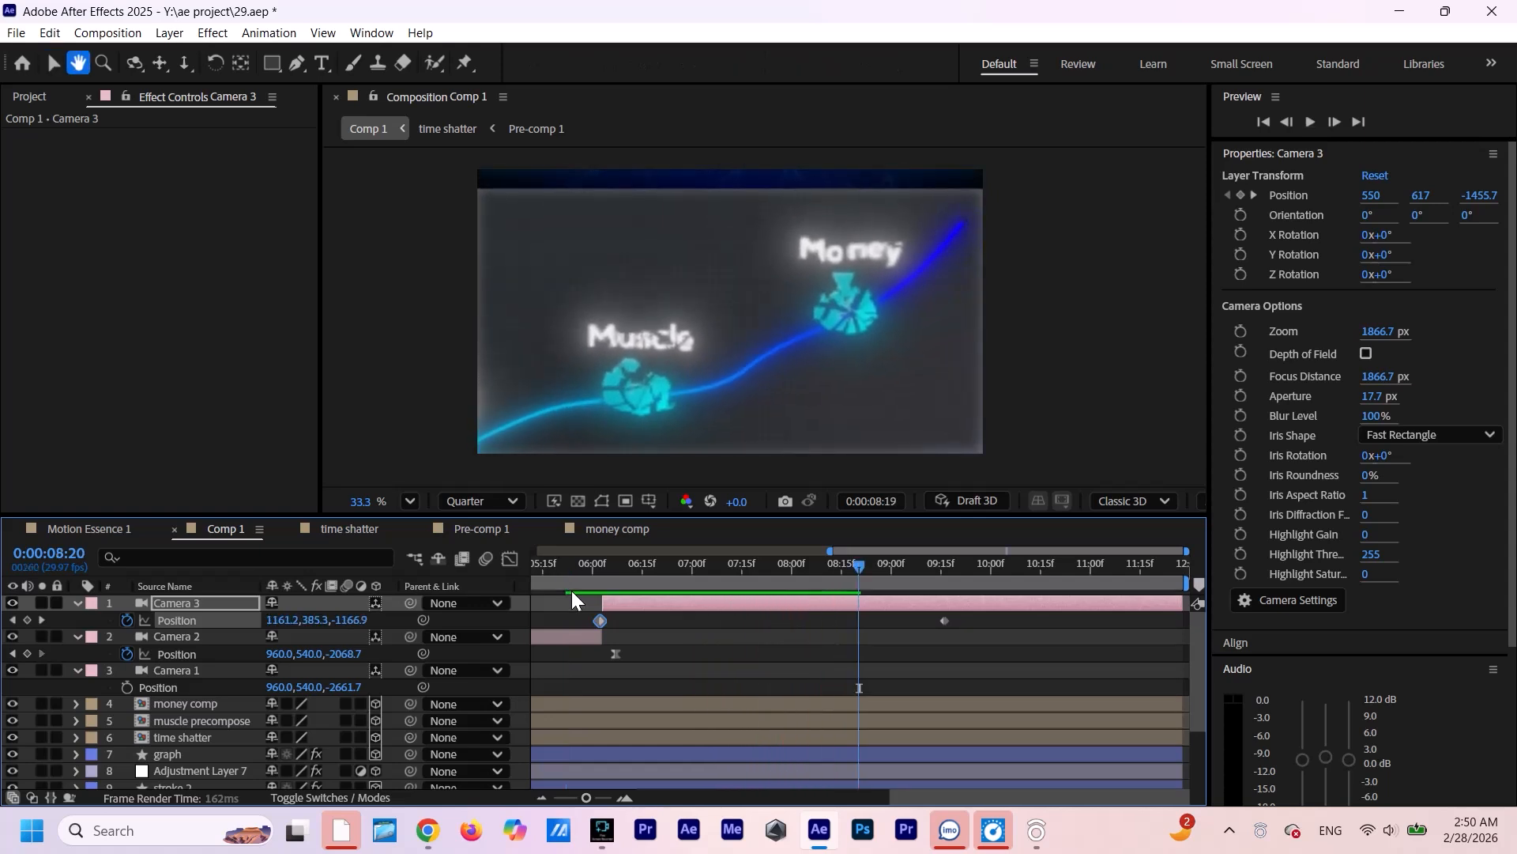
{"action": "key", "text": "space"}
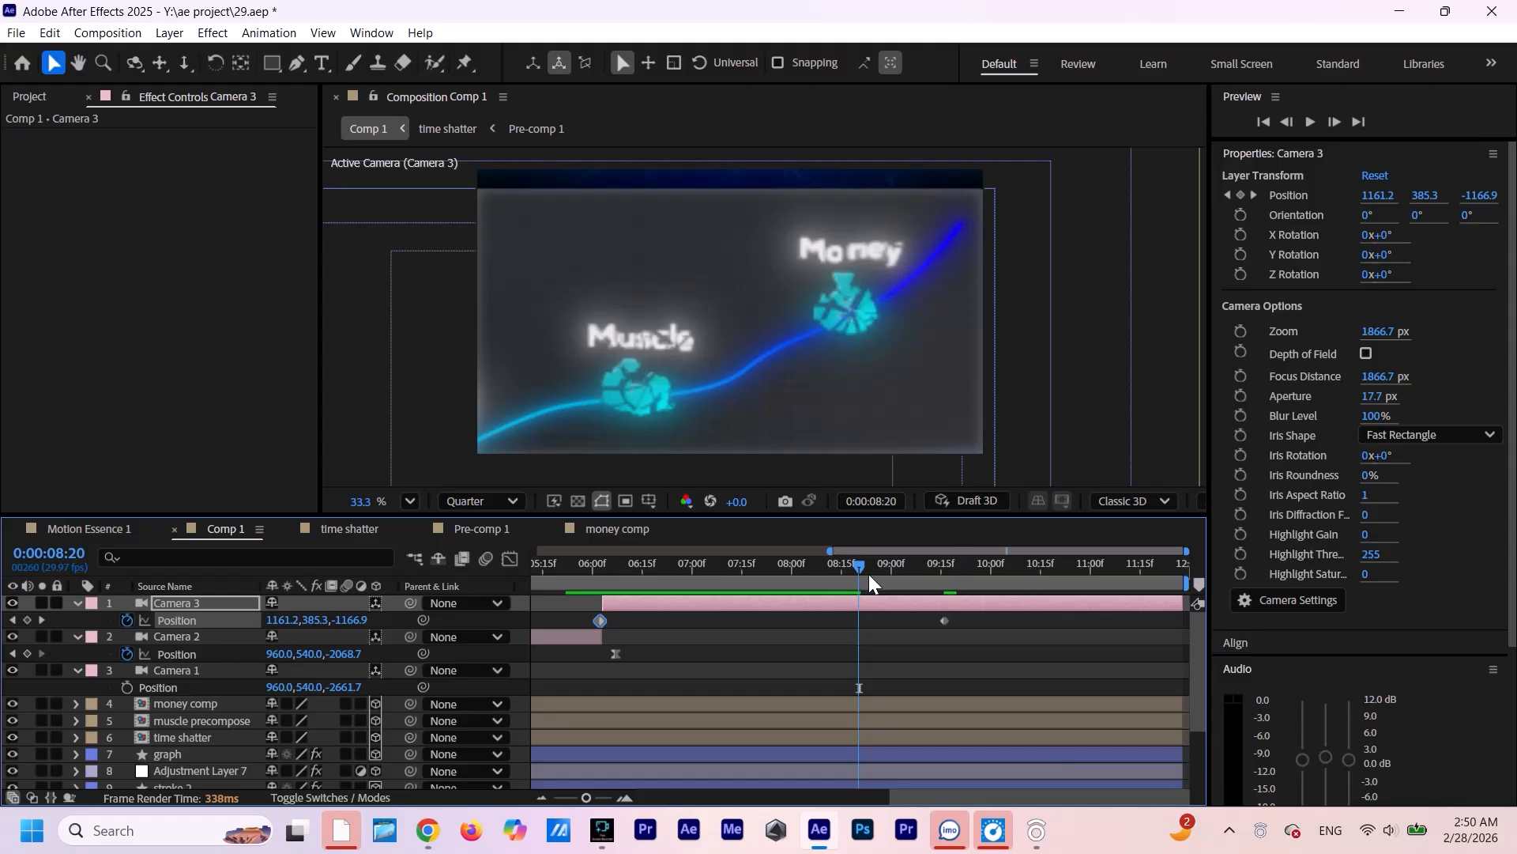
Move Camera 3's end Position keyframe to 0:00:07:24 with values of about 1365, 308, -1070.7, and preview the faster move.
{"action": "left_click_drag", "start_coordinate": [862, 566], "coordinate": [776, 644]}
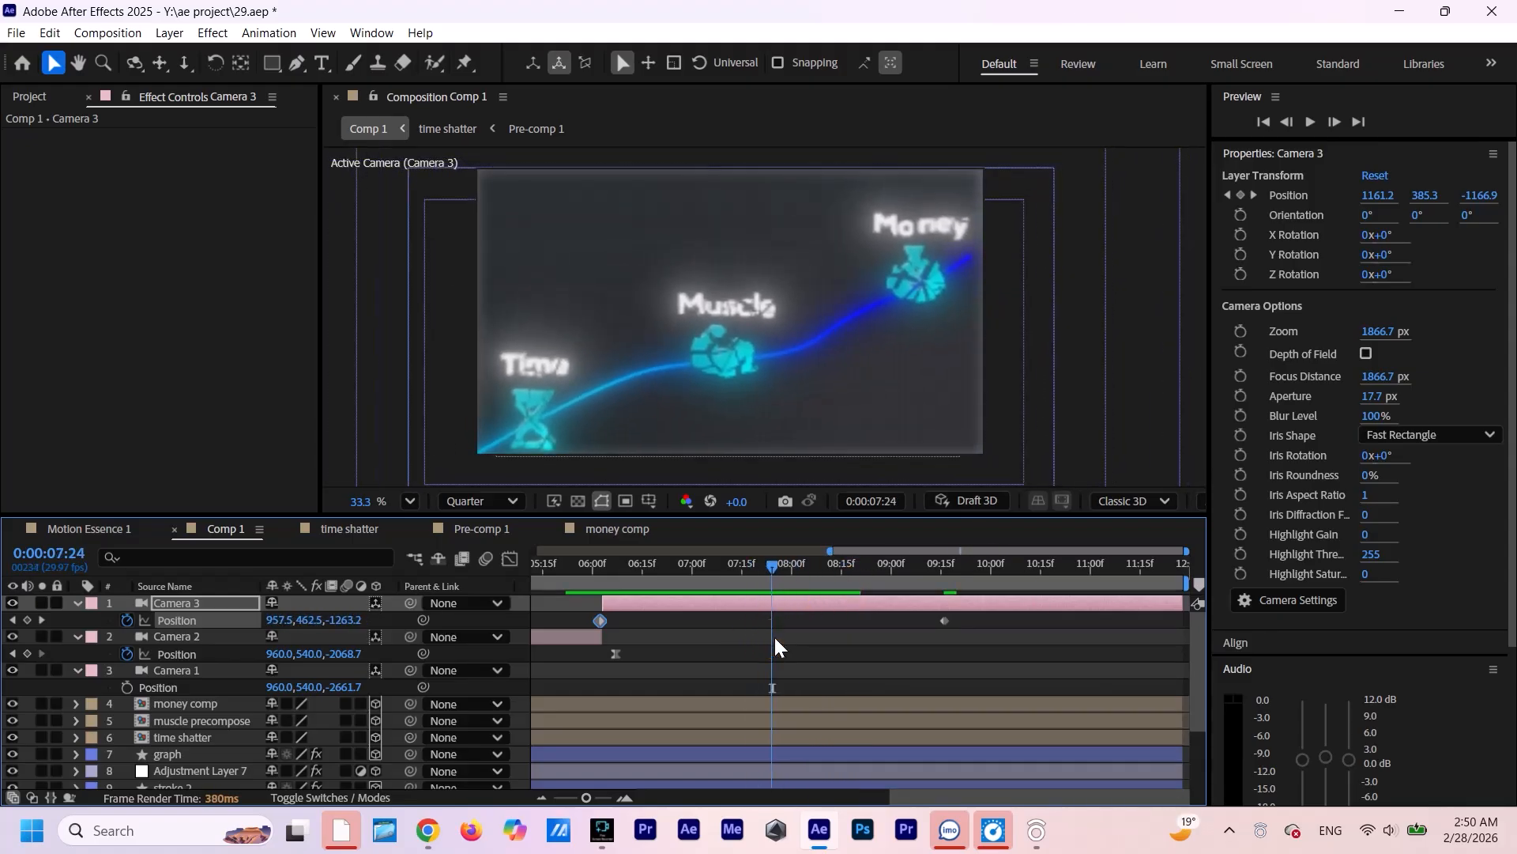
{"action": "left_click_drag", "start_coordinate": [946, 620], "coordinate": [771, 666]}
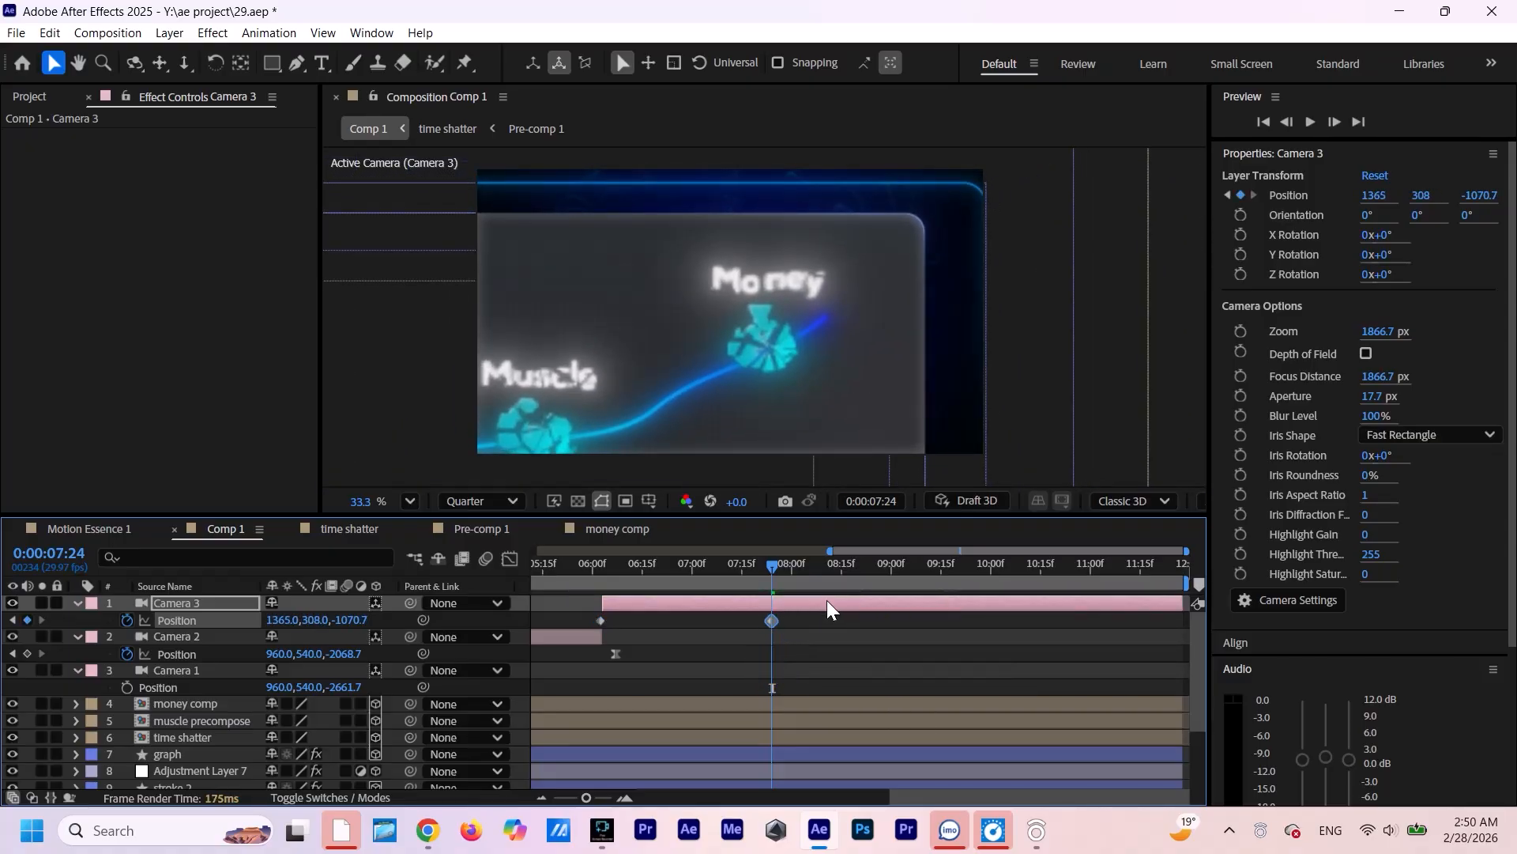
{"action": "left_click", "coordinate": [844, 621]}
{"action": "left_click_drag", "start_coordinate": [770, 561], "coordinate": [590, 674]}
{"action": "key", "text": "space"}
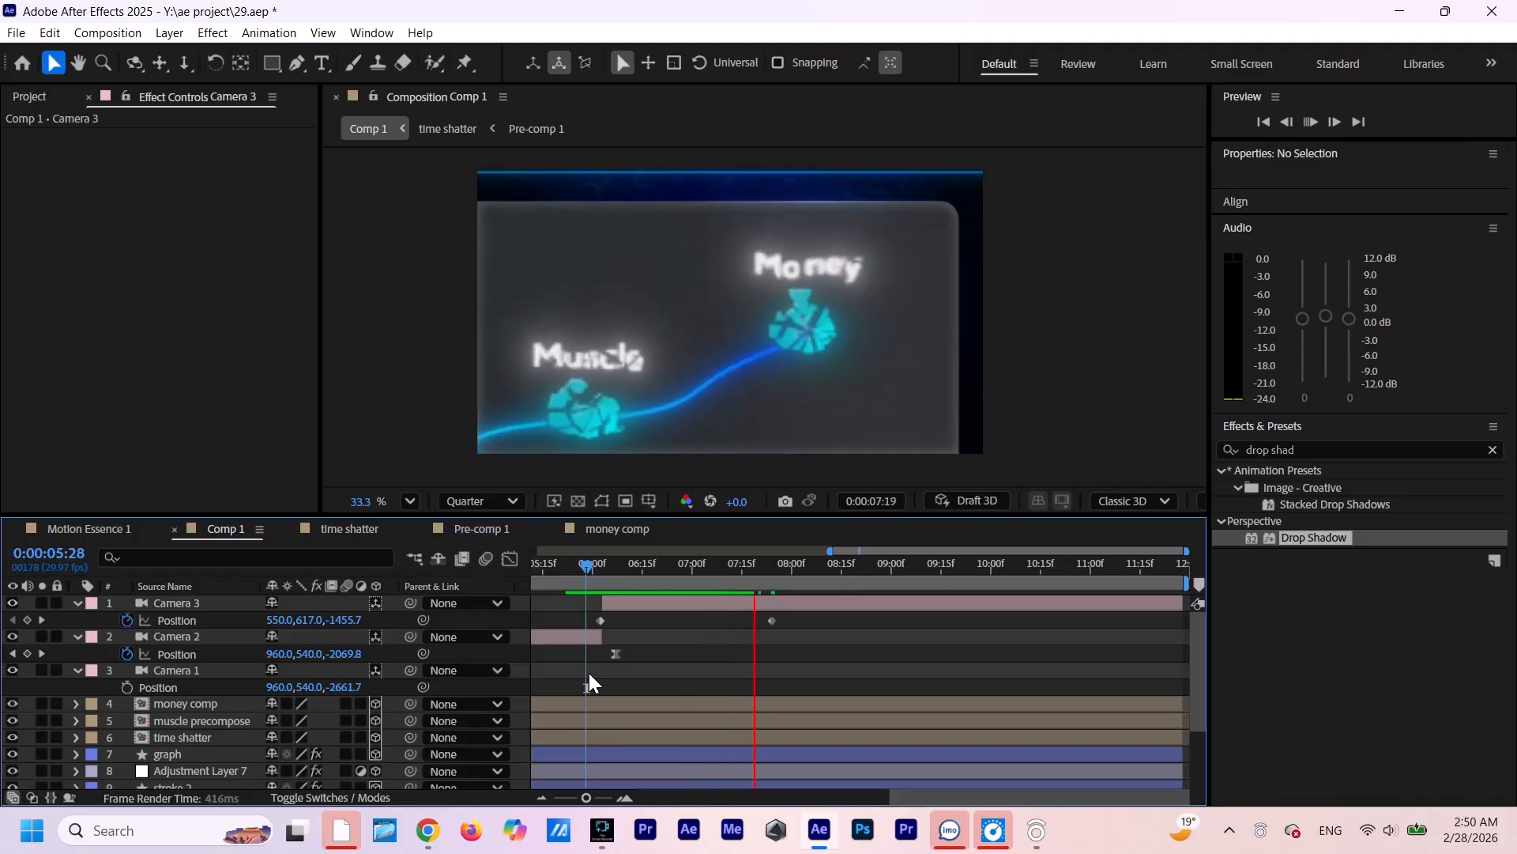
{"action": "key", "text": "space"}
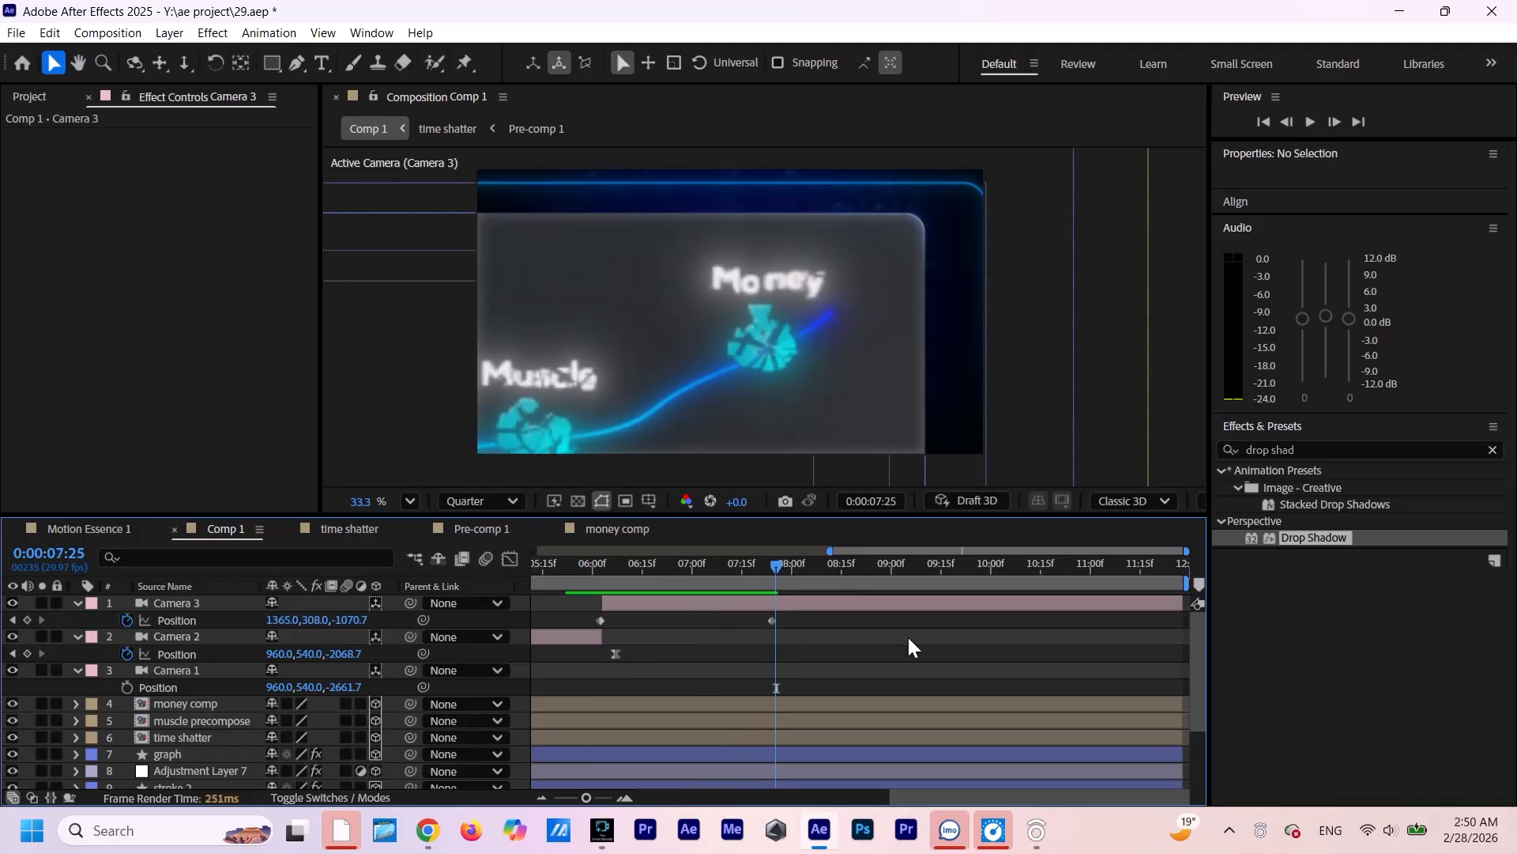
Shift Camera 3's end Position keyframe to just after 8 seconds and preview the timing against the graph line.
{"action": "left_click_drag", "start_coordinate": [779, 564], "coordinate": [819, 570]}
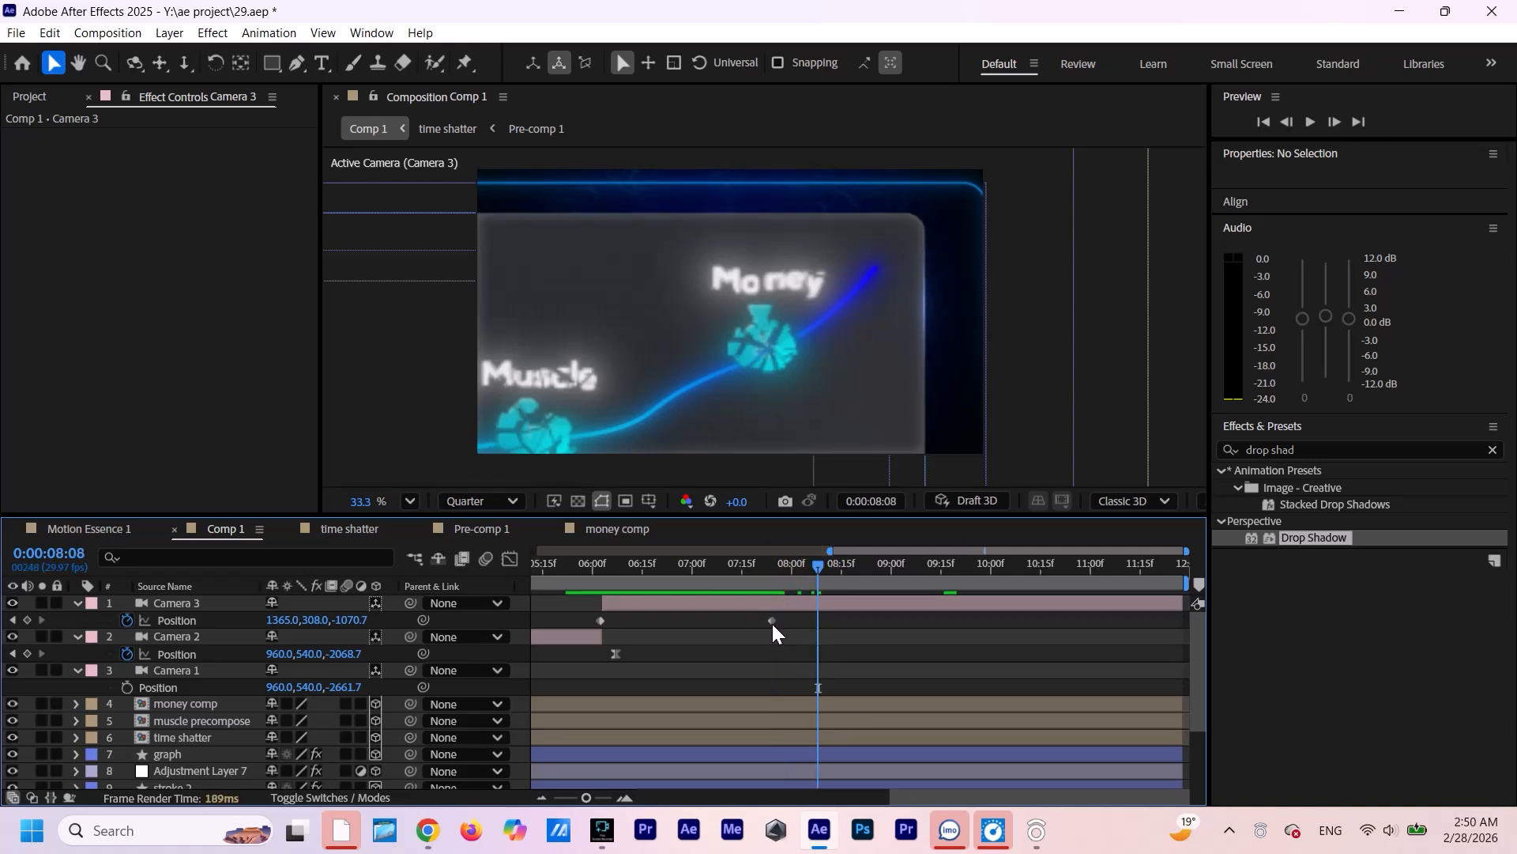
{"action": "left_click_drag", "start_coordinate": [772, 620], "coordinate": [795, 620]}
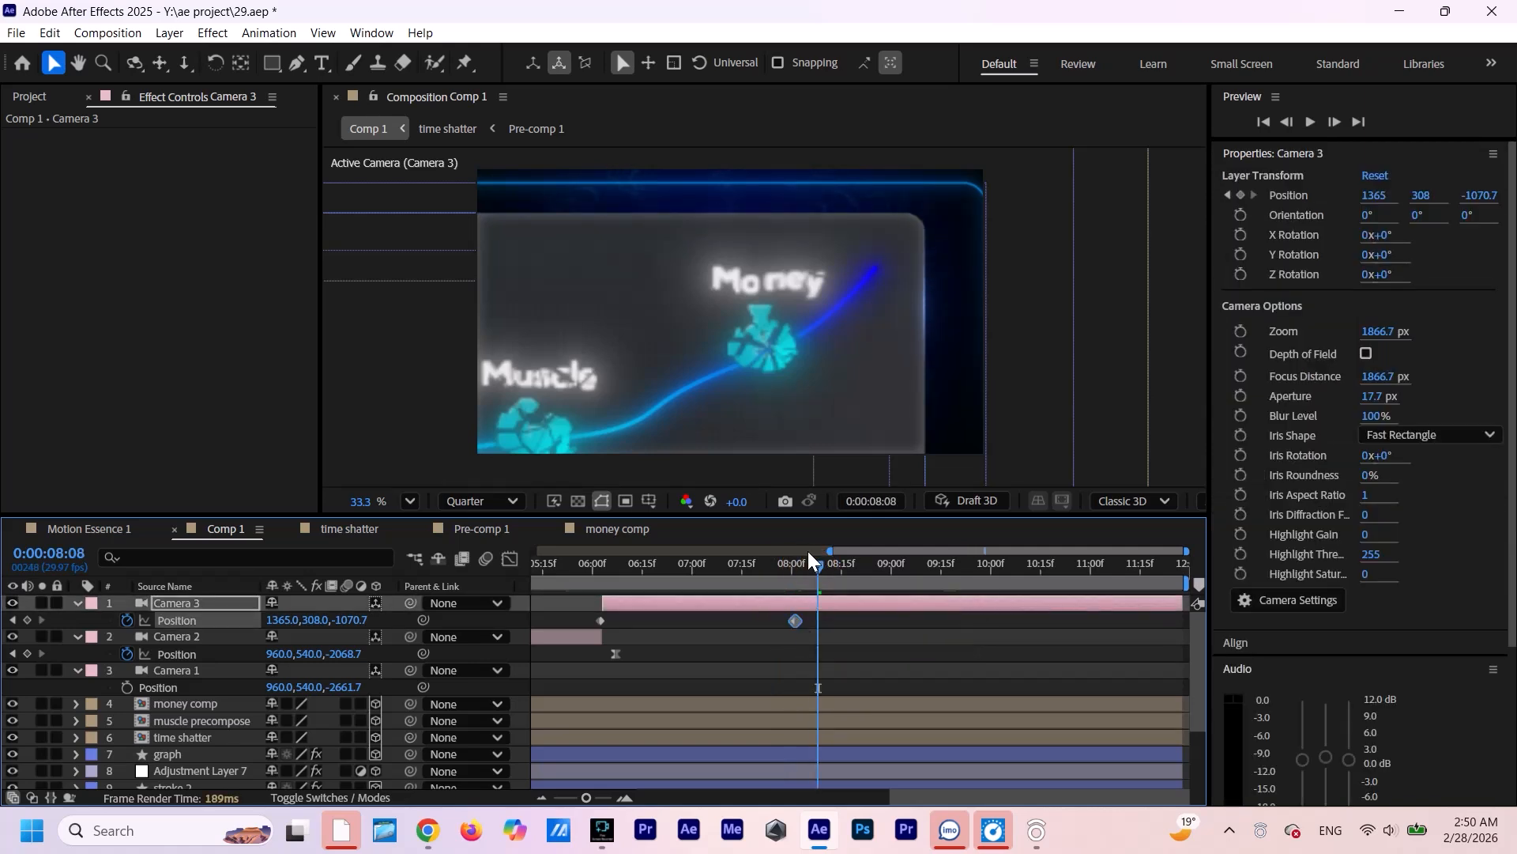
{"action": "left_click", "coordinate": [651, 604]}
{"action": "left_click_drag", "start_coordinate": [808, 566], "coordinate": [600, 663]}
{"action": "key", "text": "h"}
{"action": "key", "text": "space"}
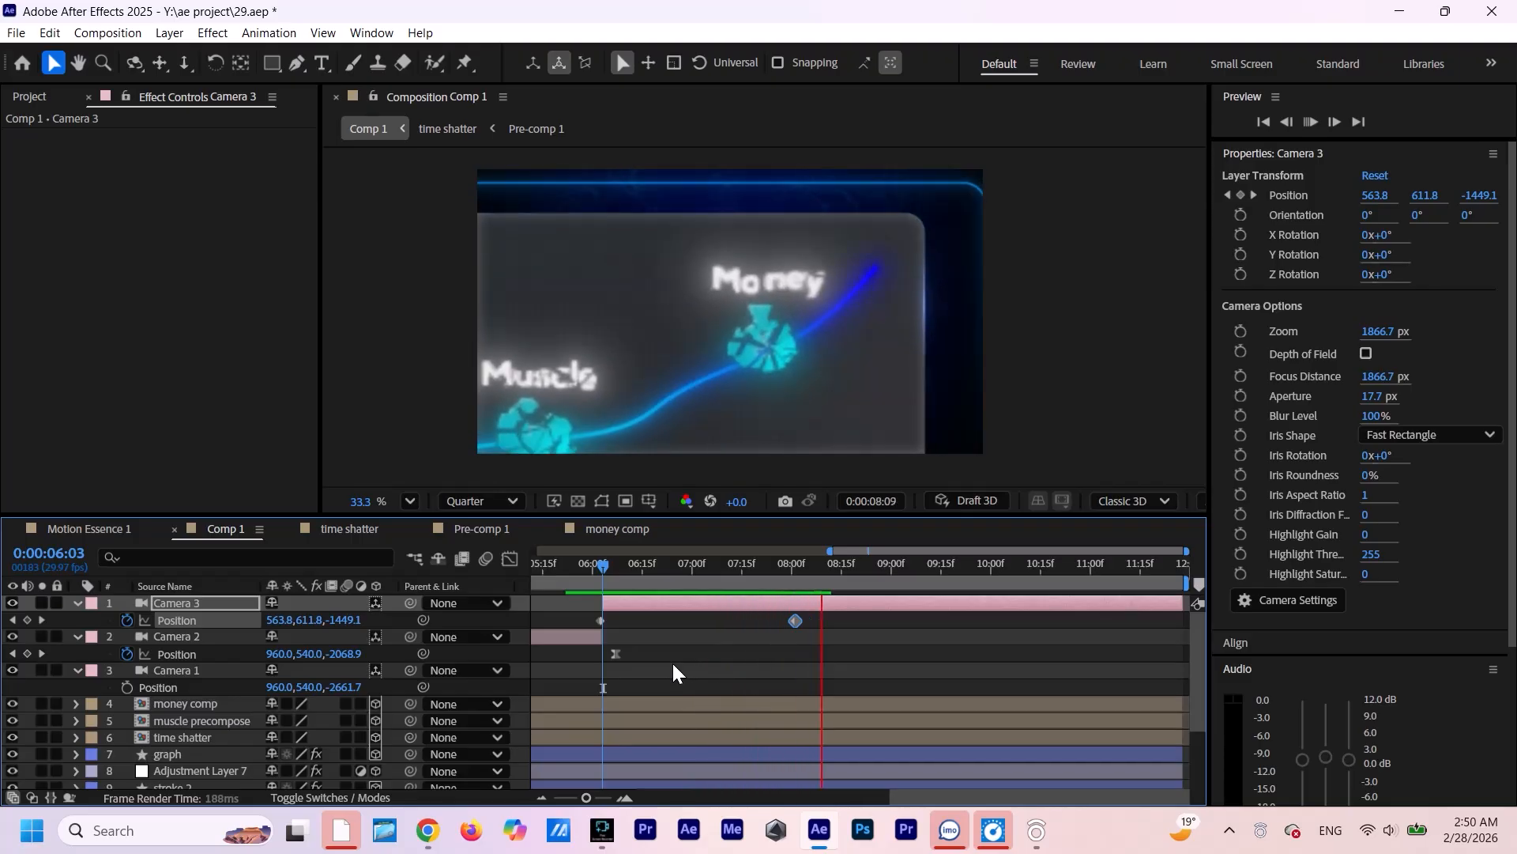
{"action": "key", "text": "space"}
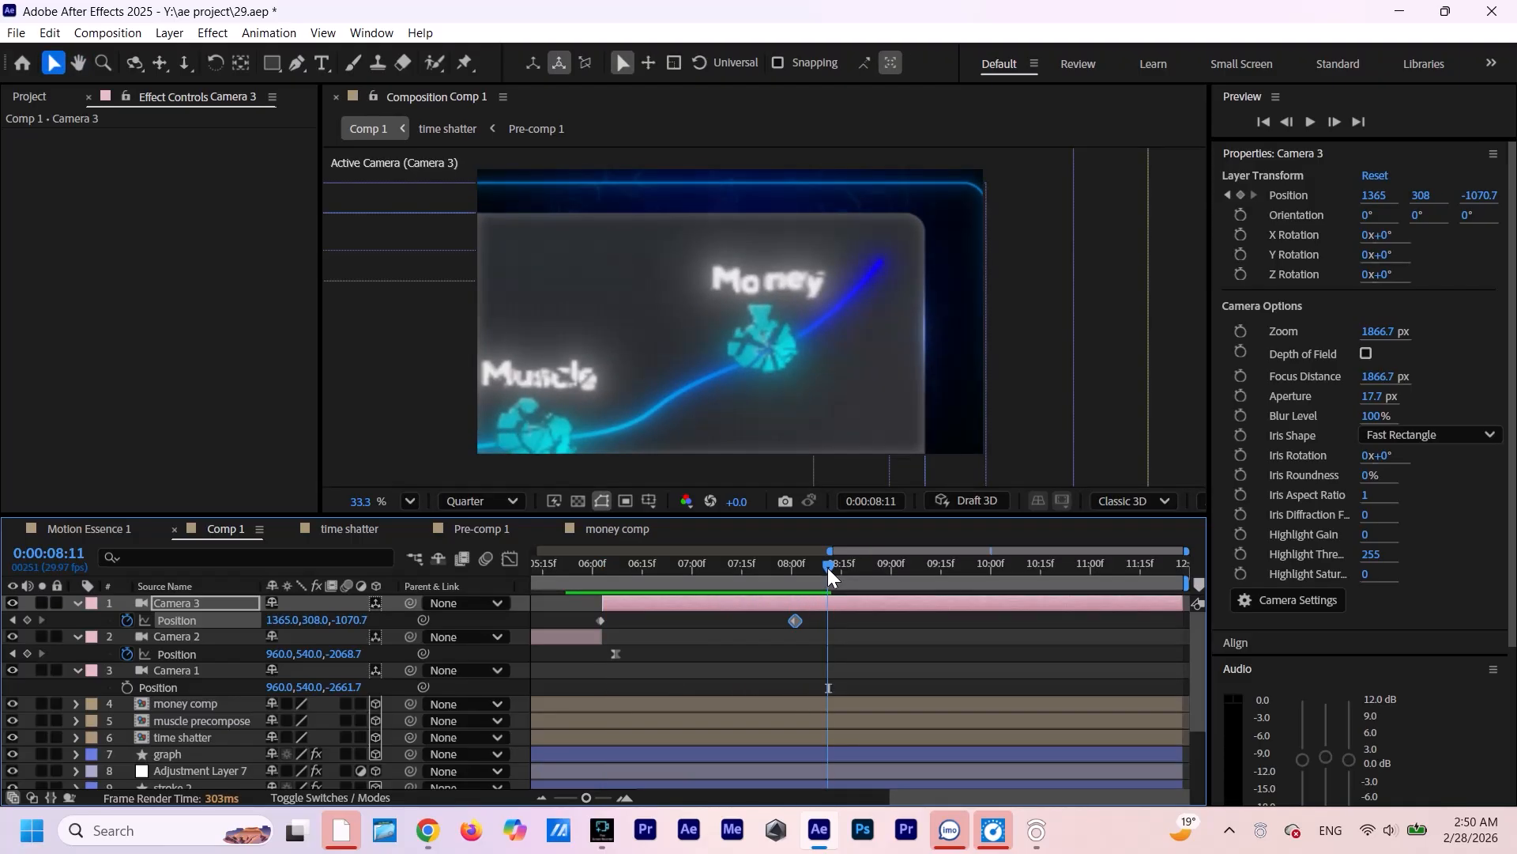
Enable X, Y and Z Rotation keyframing for Camera 3 at its first Position keyframe, 0:00:06:02, with all rotations at 0°.
{"action": "left_click_drag", "start_coordinate": [825, 567], "coordinate": [618, 621]}
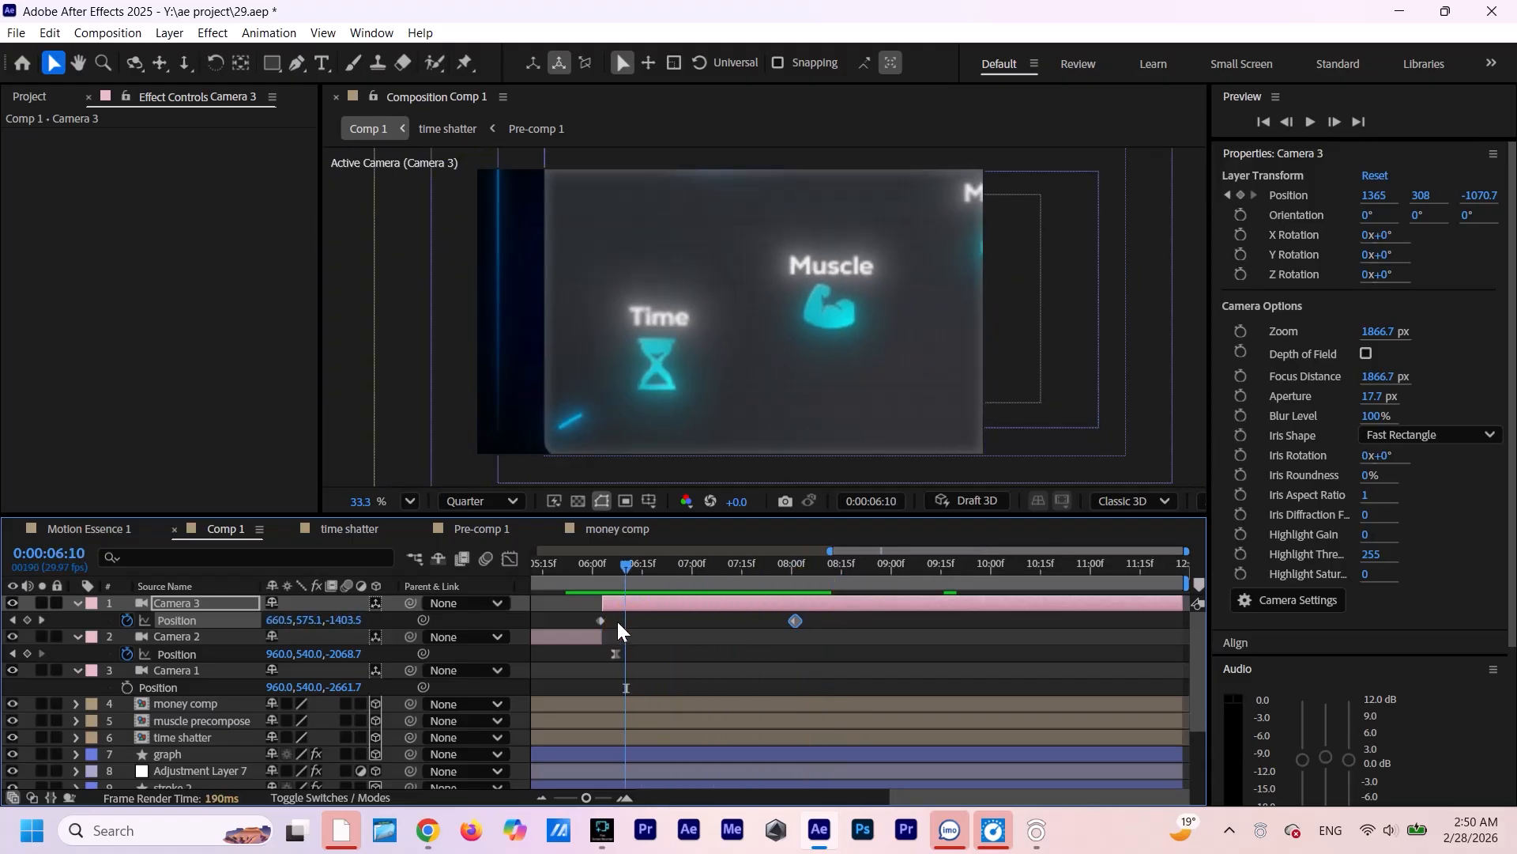
{"action": "left_click", "coordinate": [12, 620]}
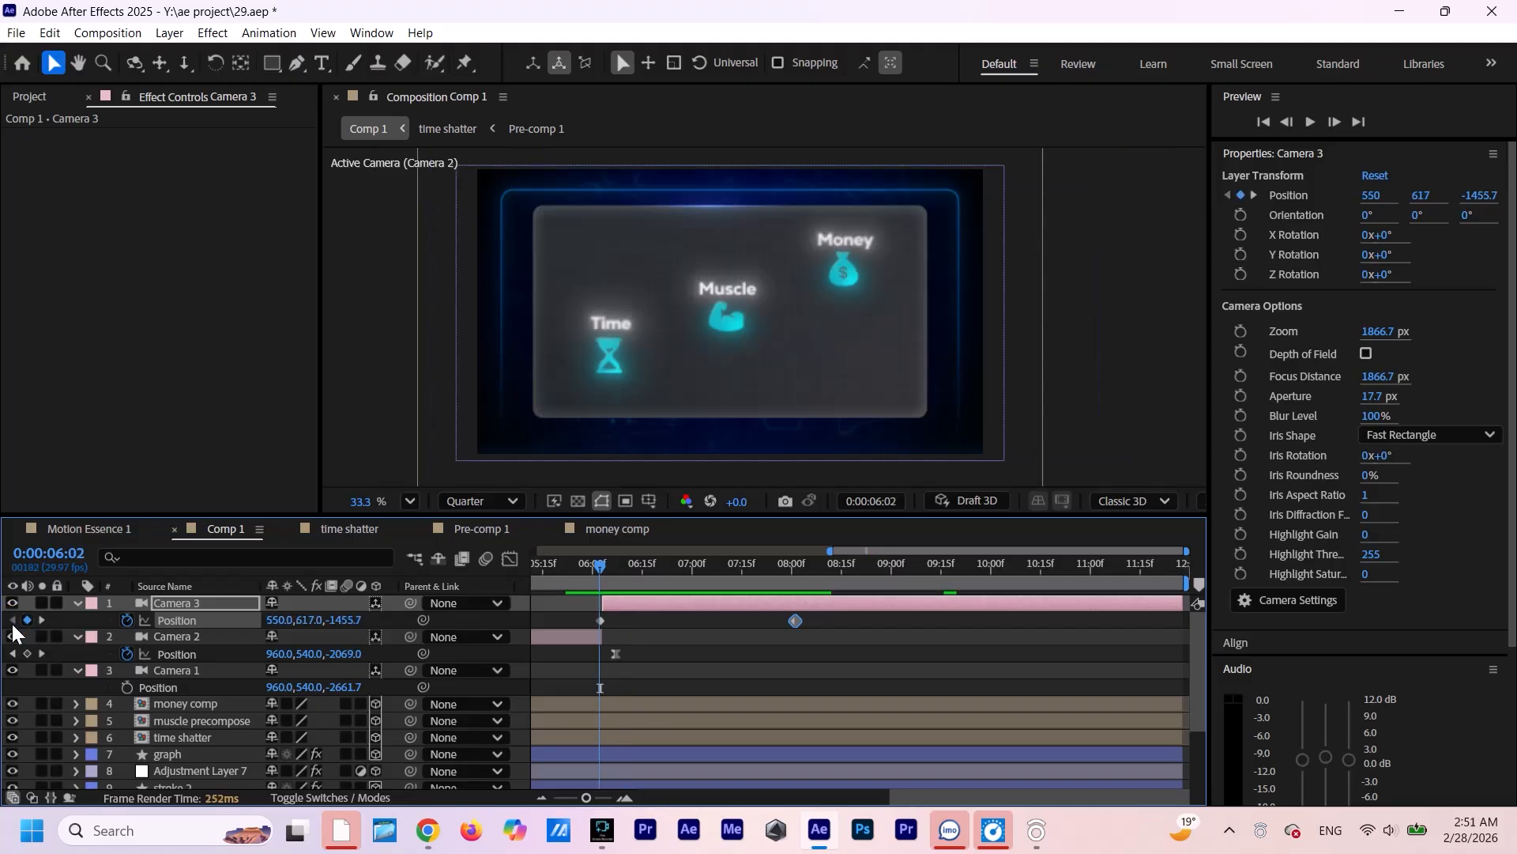
{"action": "left_click", "coordinate": [219, 603]}
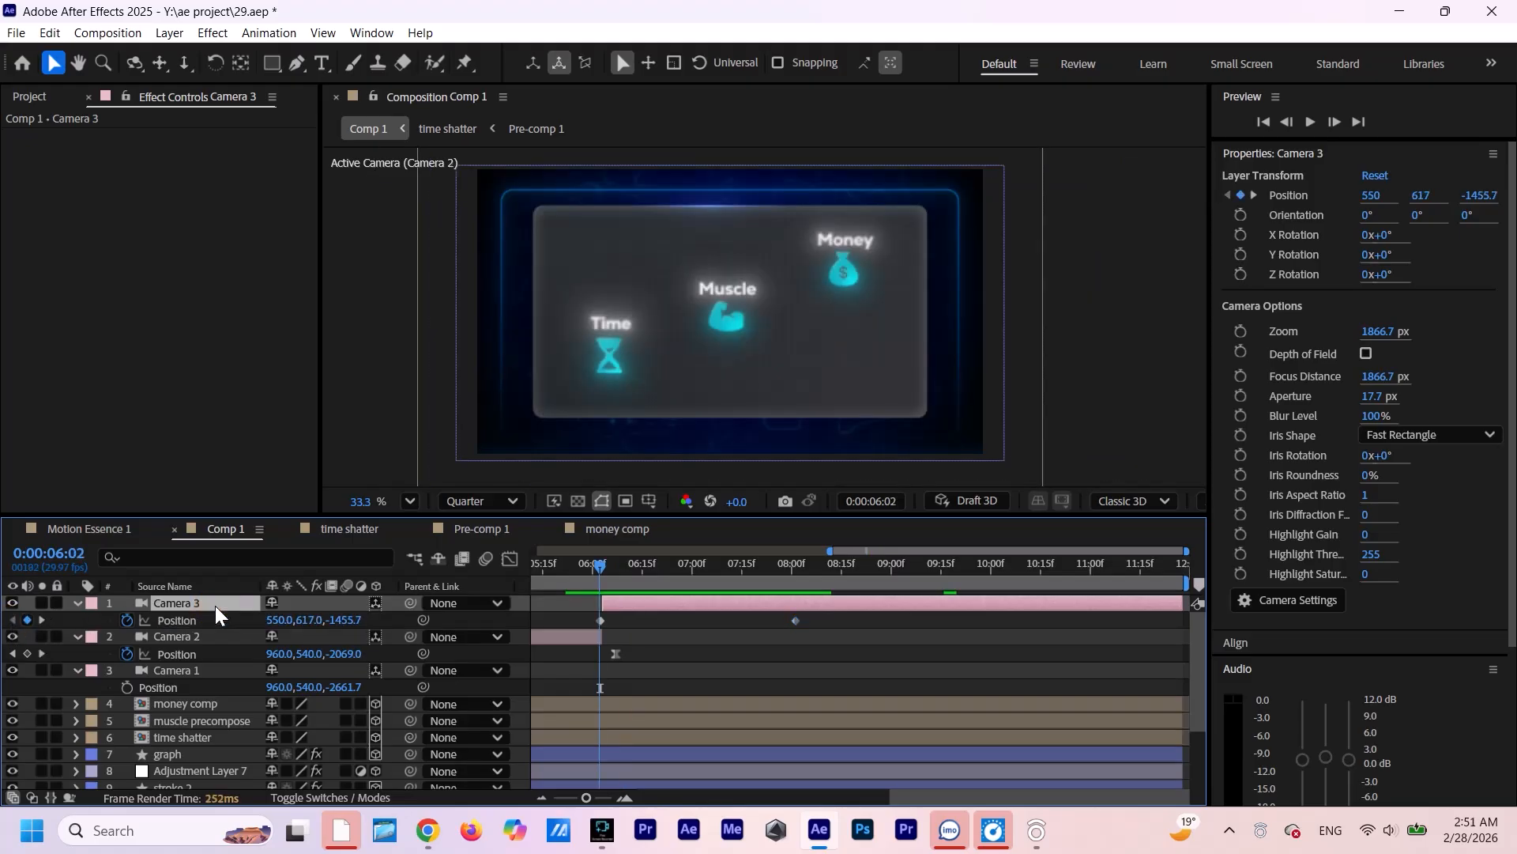
{"action": "key", "text": "r"}
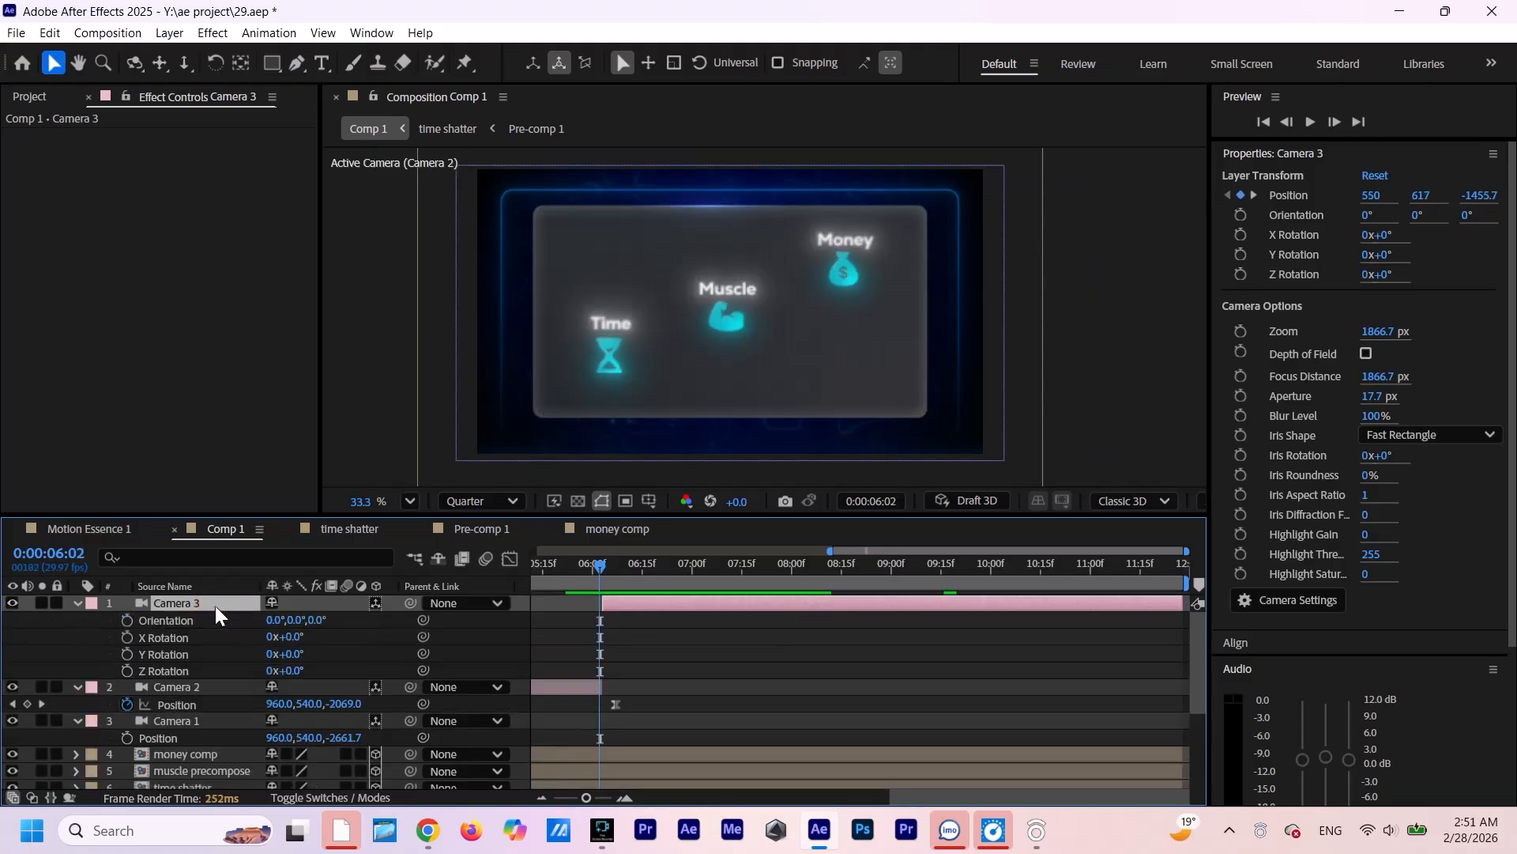
{"action": "left_click", "coordinate": [126, 637]}
{"action": "left_click", "coordinate": [126, 654]}
{"action": "left_click", "coordinate": [127, 670]}
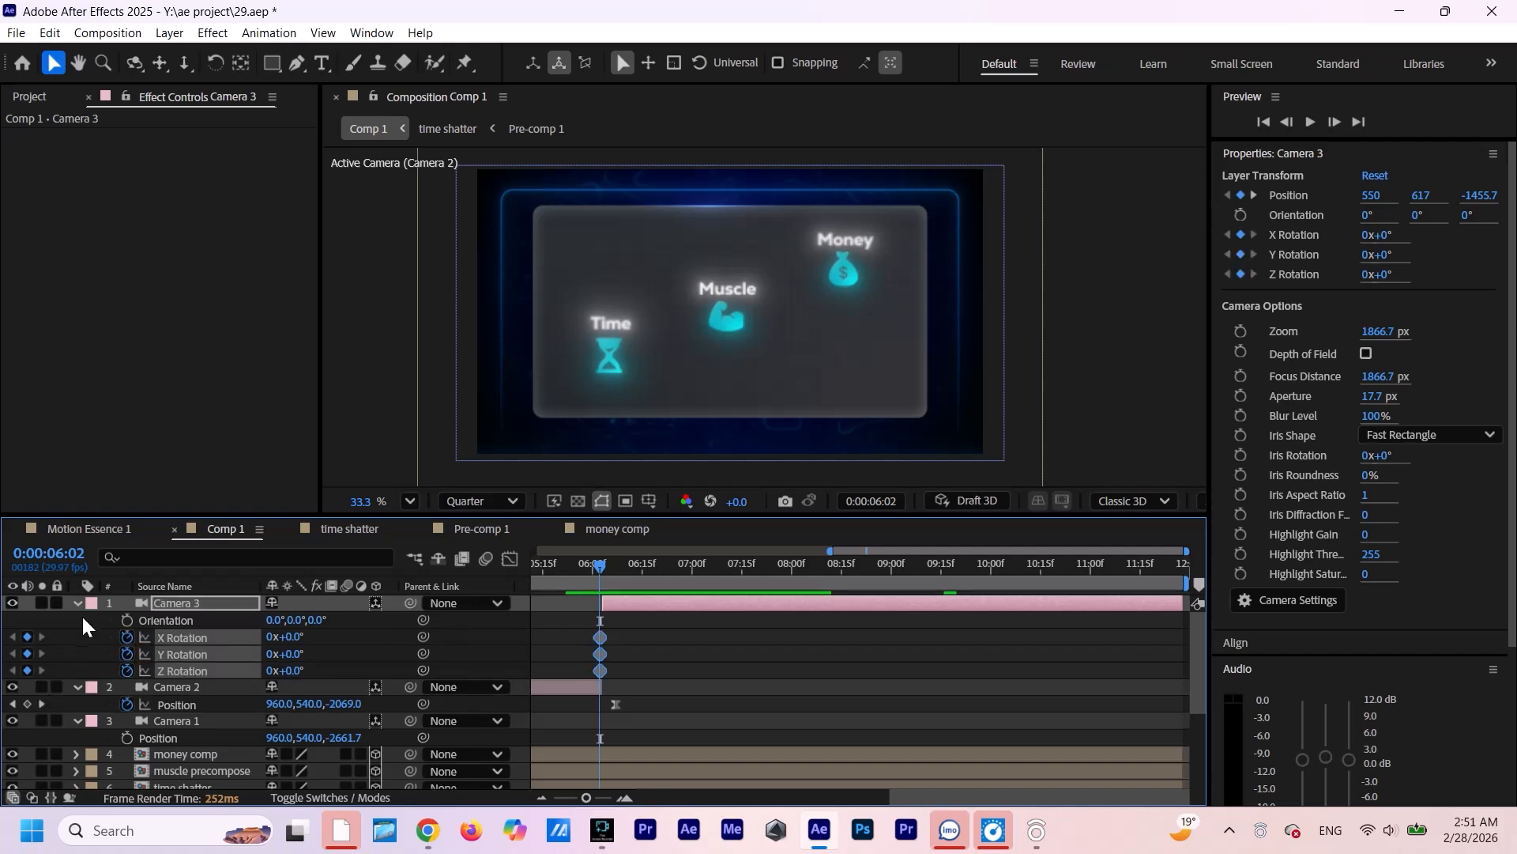
Set Camera 3's X, Y and Z Rotation to 1° at its end Position keyframe, 0:00:08:01.
{"action": "key", "text": "shift+p"}
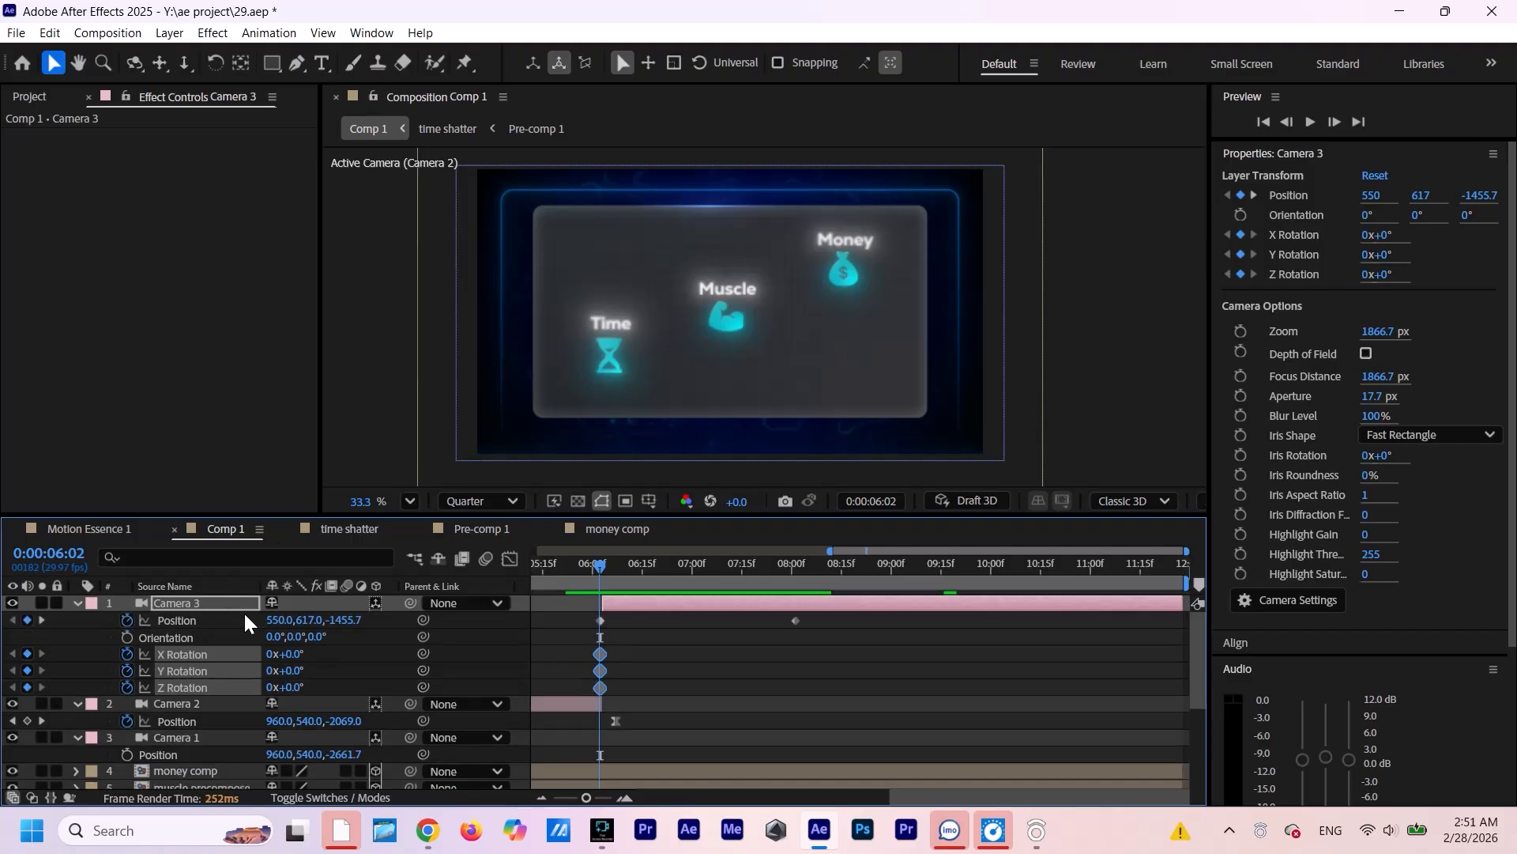
{"action": "left_click", "coordinate": [41, 621]}
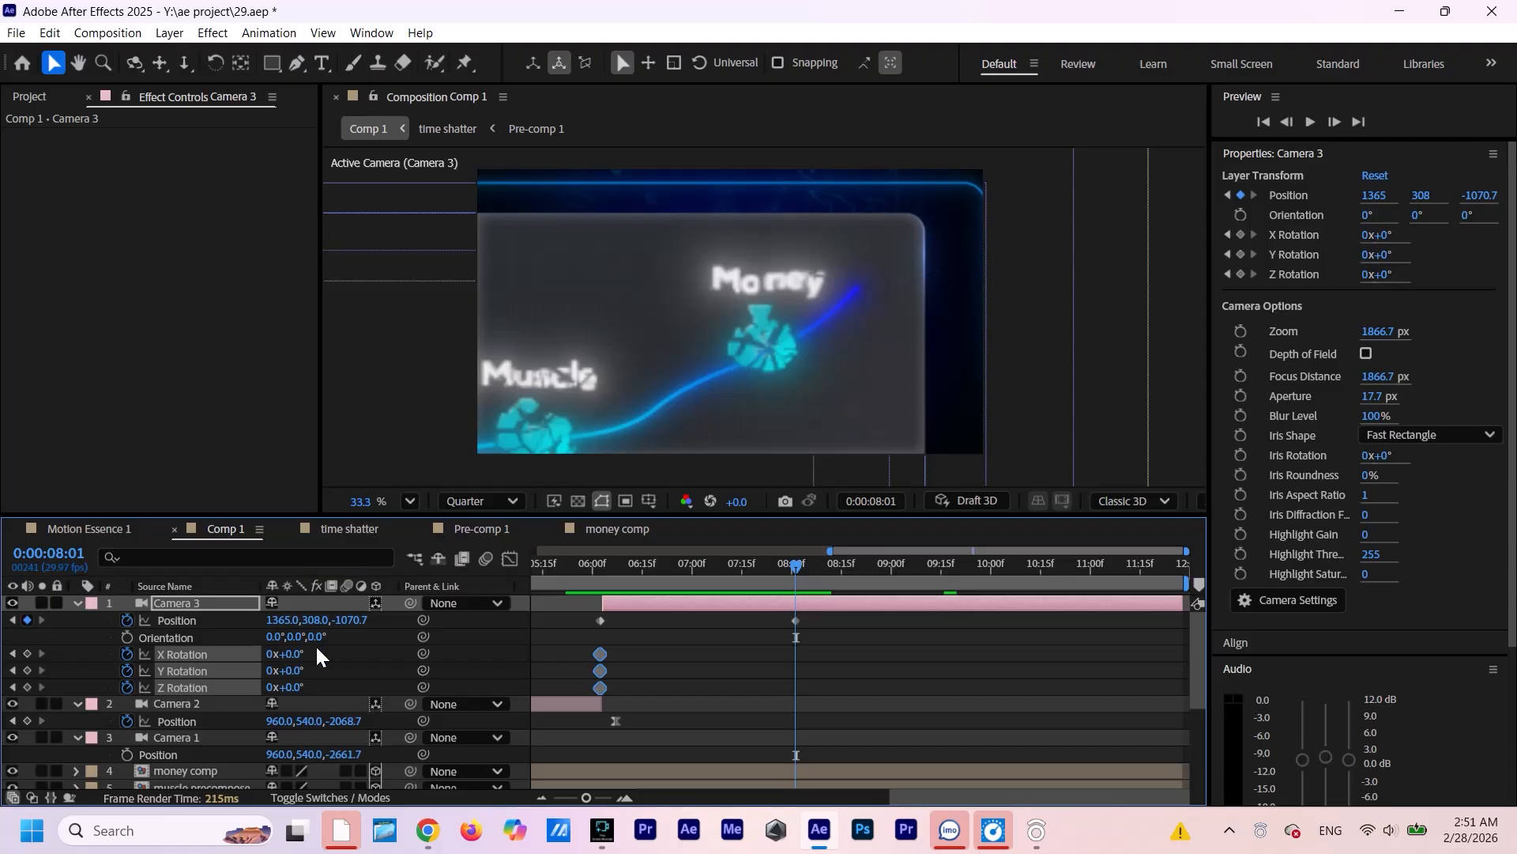
{"action": "left_click", "coordinate": [363, 654]}
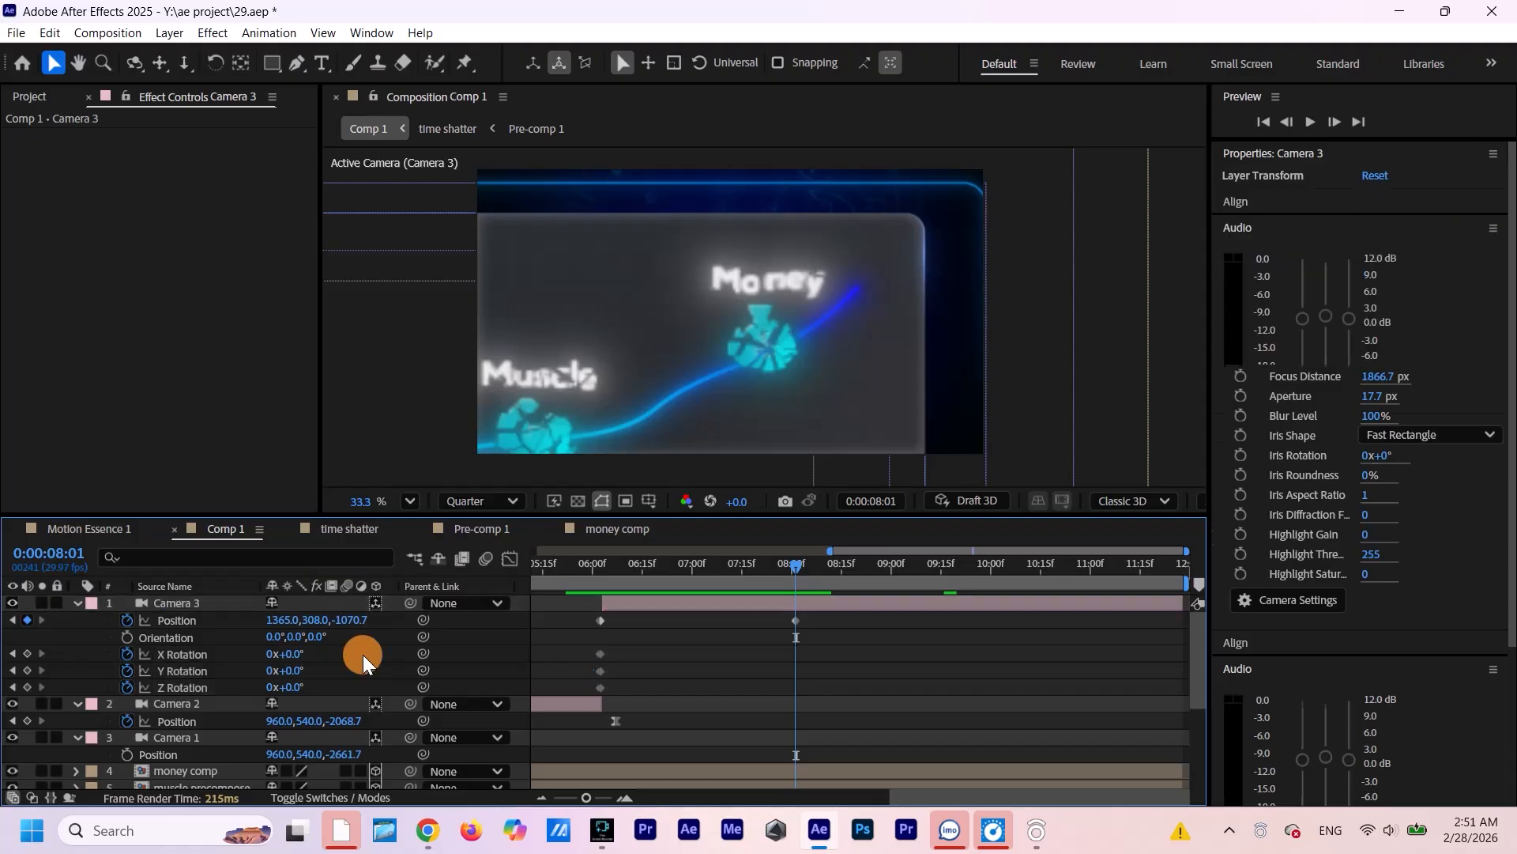
{"action": "left_click_drag", "start_coordinate": [303, 653], "coordinate": [300, 657]}
{"action": "key", "text": "ctrl+z"}
{"action": "key", "text": "ctrl+z"}
{"action": "left_click", "coordinate": [292, 654]}
{"action": "type", "text": "1"}
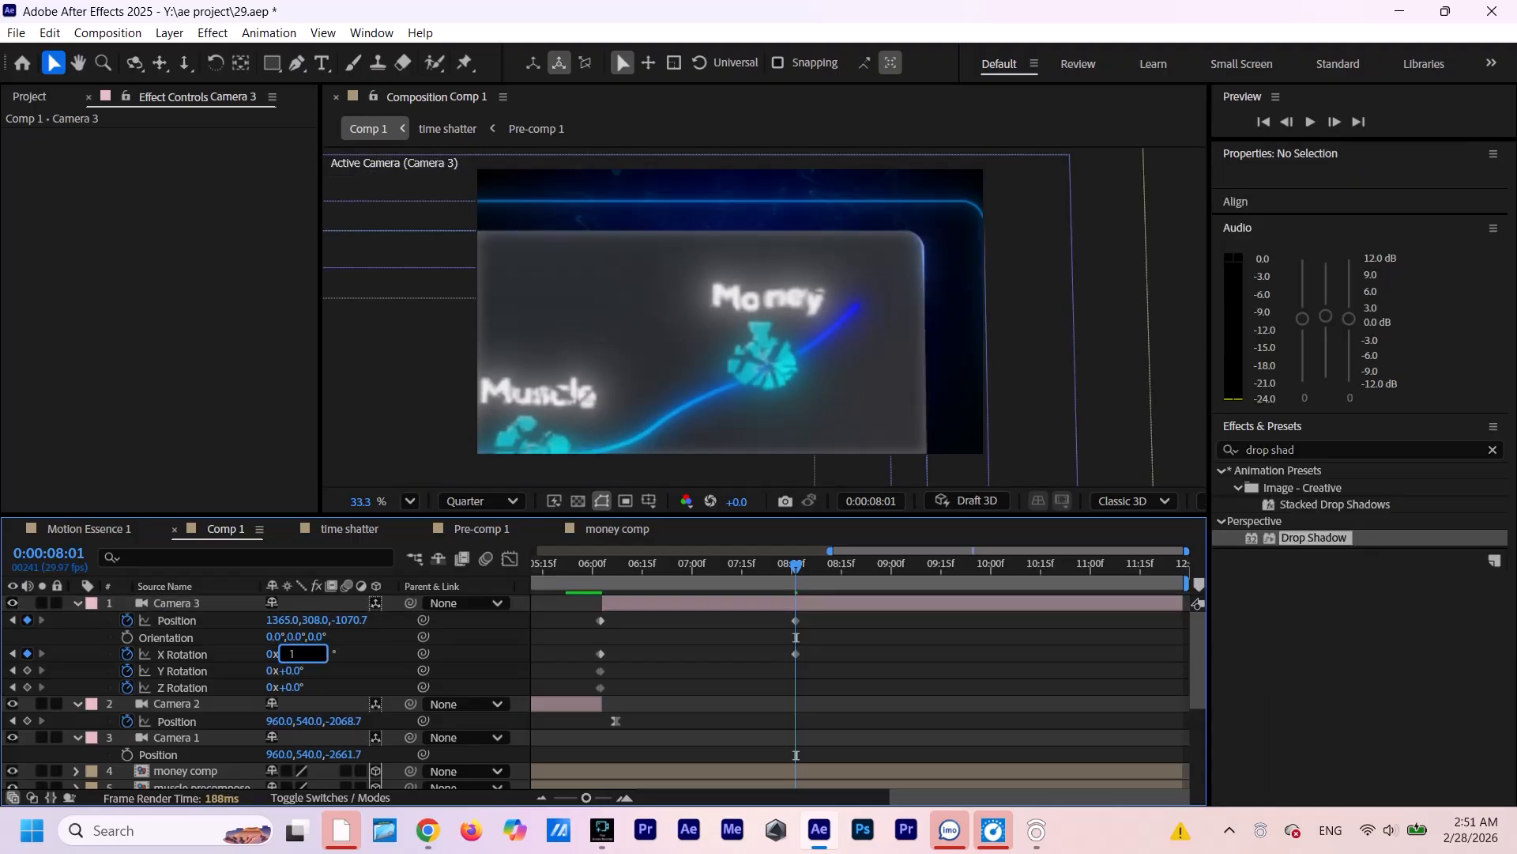
{"action": "left_click", "coordinate": [358, 662]}
{"action": "left_click", "coordinate": [295, 672]}
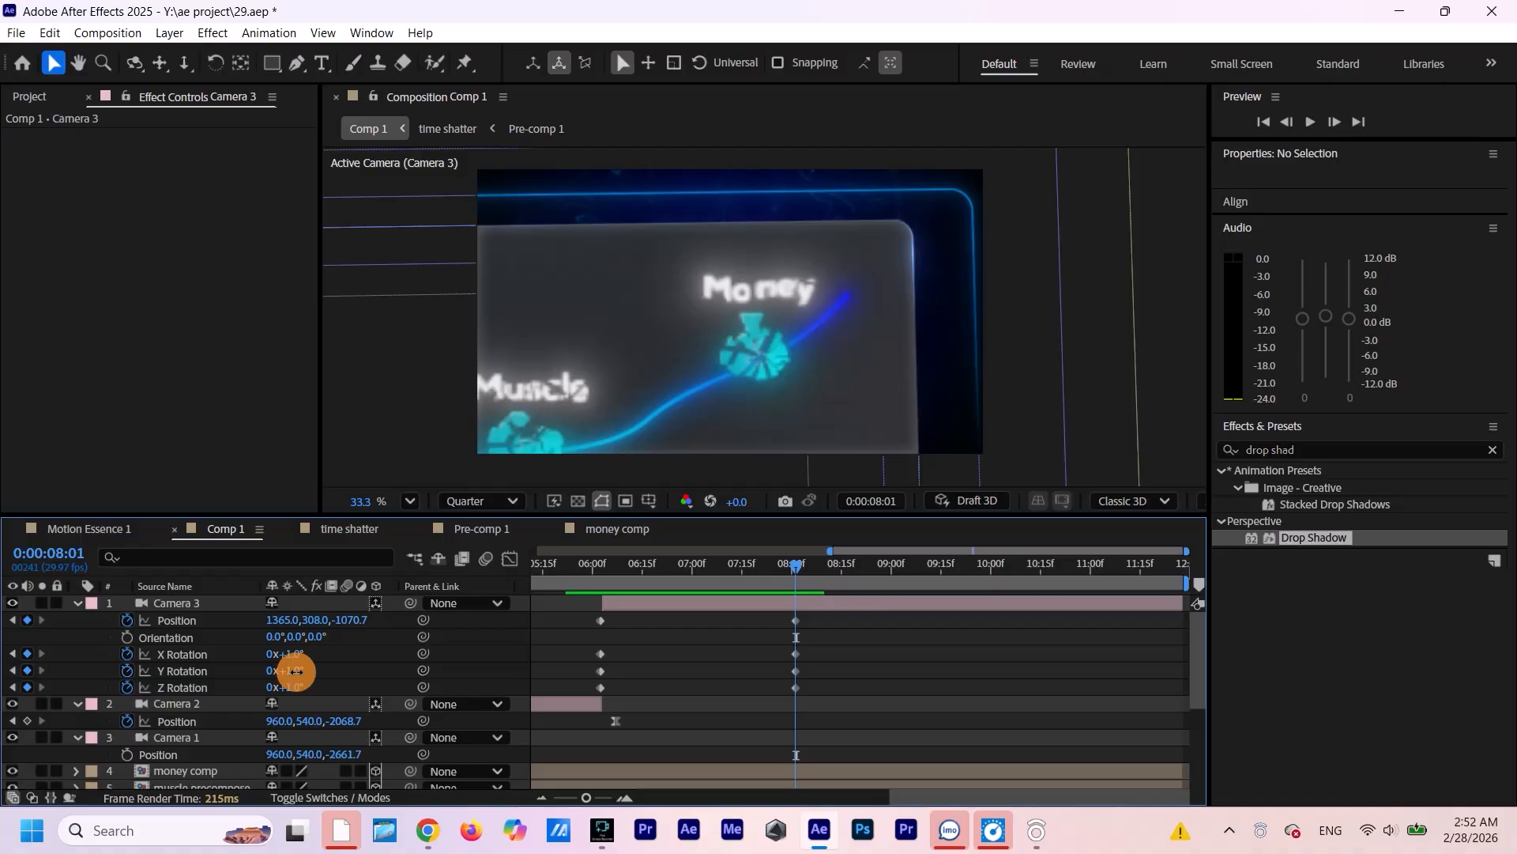
Set Camera 3's Y Rotation to 5° at the end keyframe, 0:00:08:01.
{"action": "left_click_drag", "start_coordinate": [297, 671], "coordinate": [298, 671]}
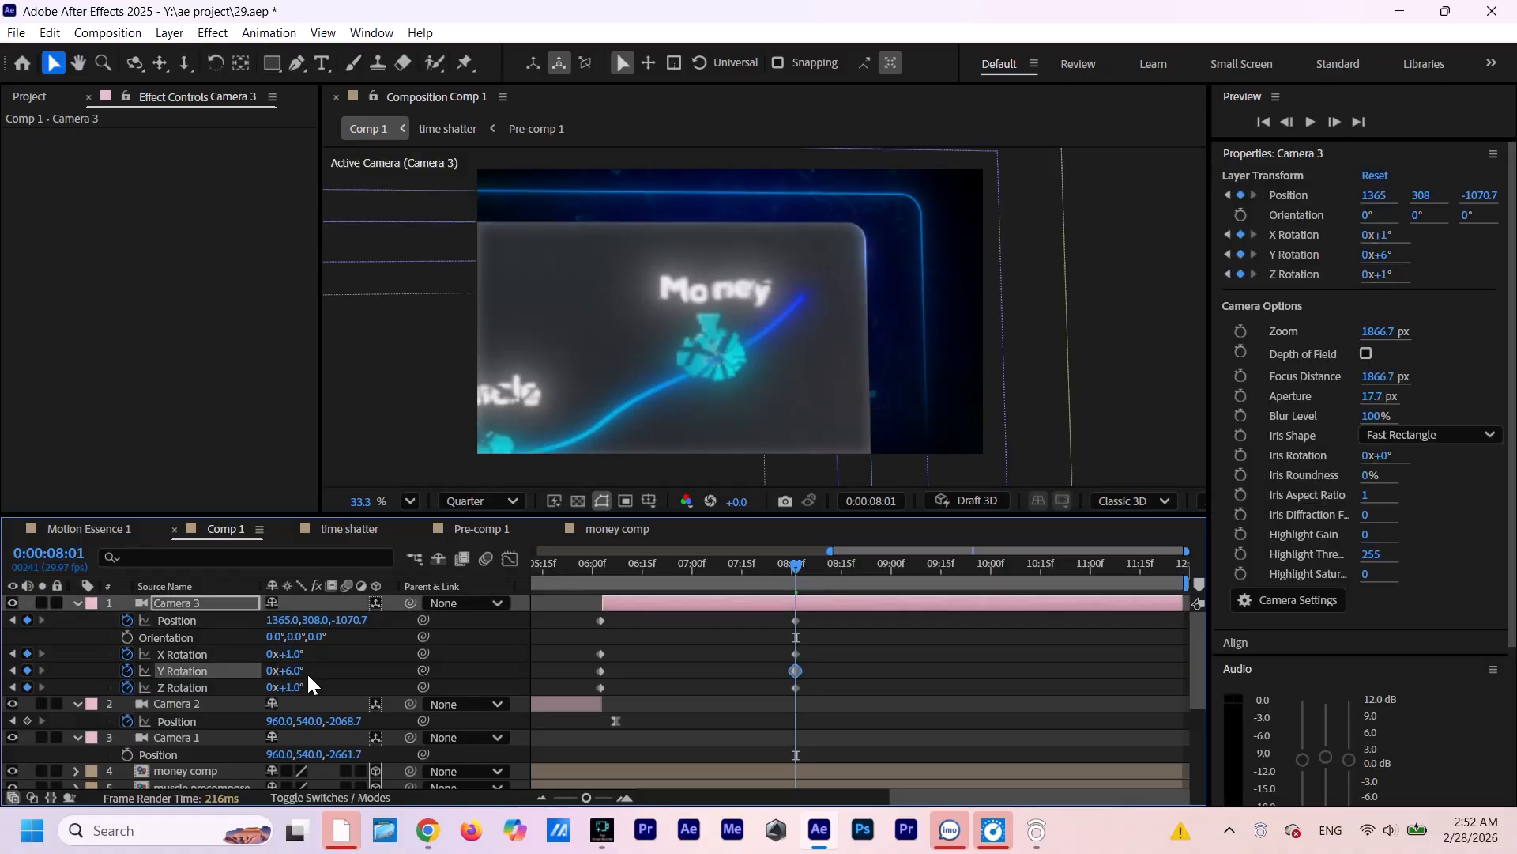
{"action": "left_click", "coordinate": [294, 671]}
{"action": "type", "text": "5"}
{"action": "key", "text": "Return"}
{"action": "left_click", "coordinate": [377, 667]}
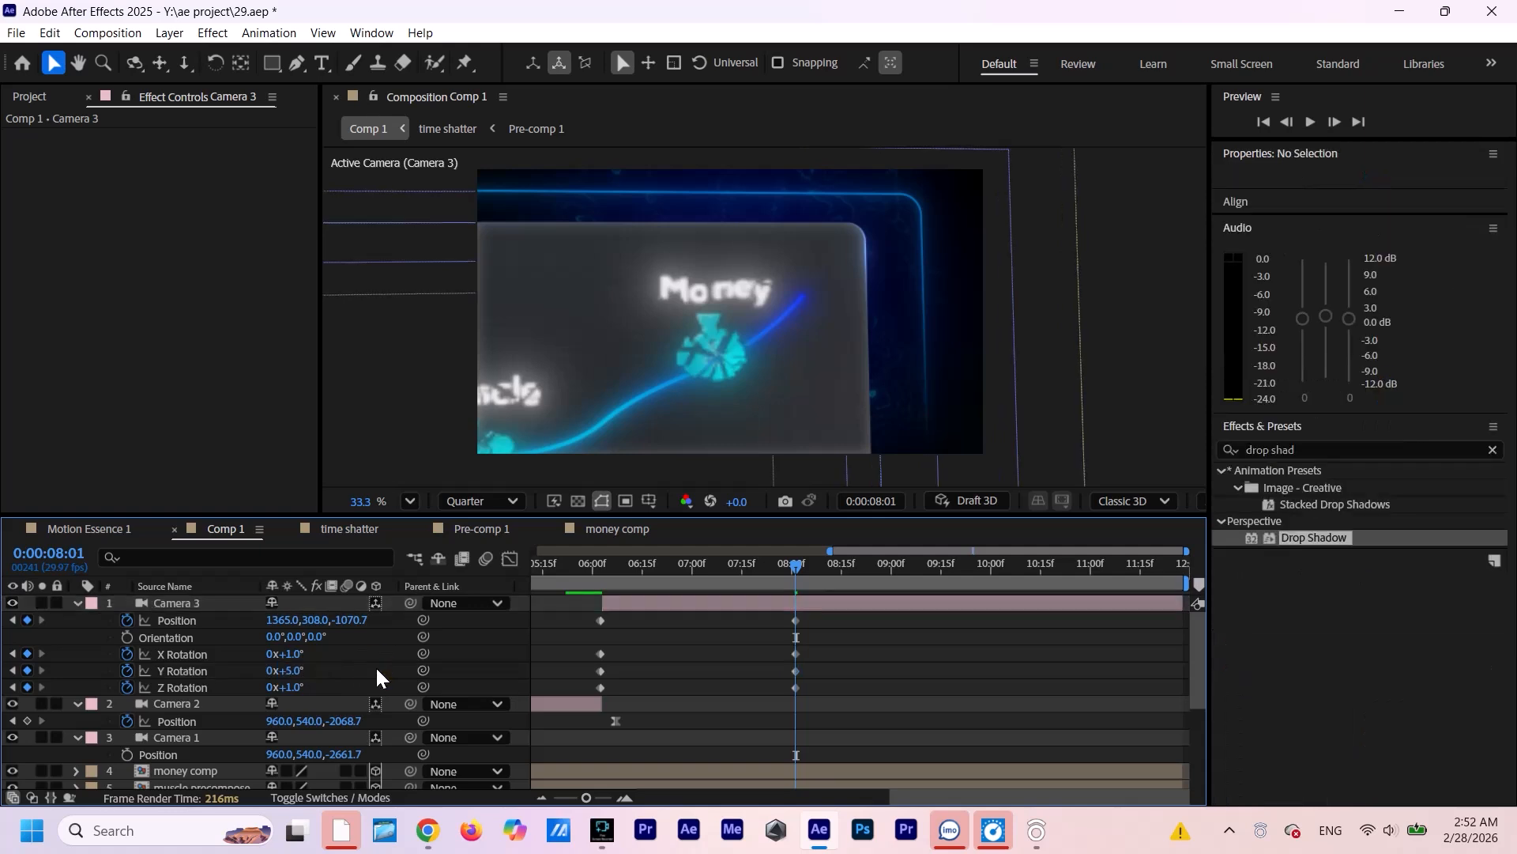
Set Camera 3's X Rotation to 2° at the 0:00:08:01 keyframe and preview the rotating camera move from just after 6 seconds.
{"action": "left_click", "coordinate": [797, 565]}
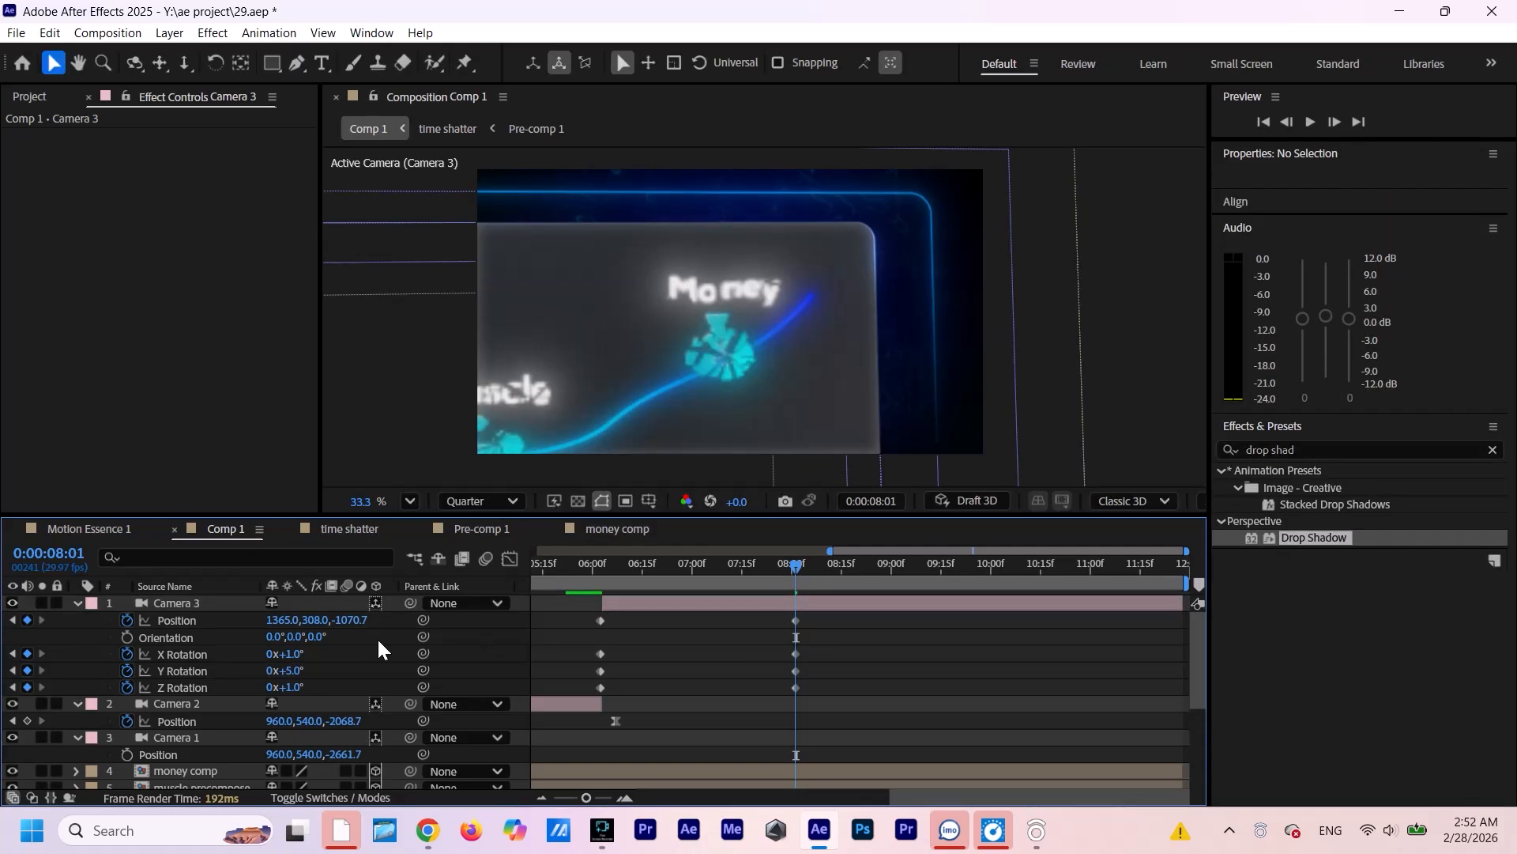
{"action": "left_click", "coordinate": [16, 653]}
{"action": "left_click", "coordinate": [43, 653]}
{"action": "left_click", "coordinate": [297, 653]}
{"action": "left_click_drag", "start_coordinate": [296, 654], "coordinate": [296, 661]}
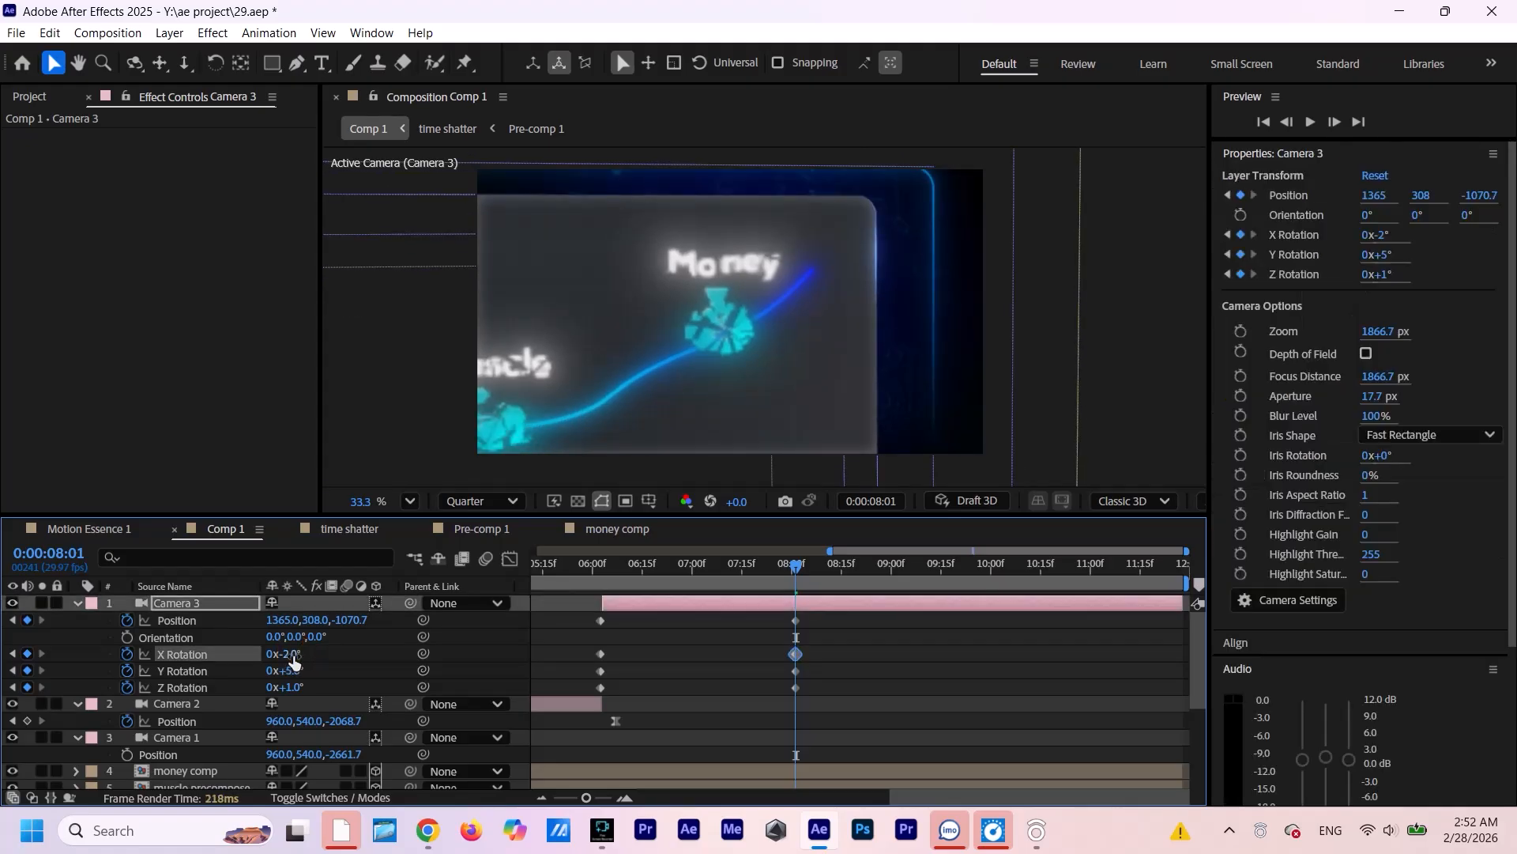
{"action": "left_click", "coordinate": [295, 655]}
{"action": "type", "text": "2"}
{"action": "left_click", "coordinate": [368, 653]}
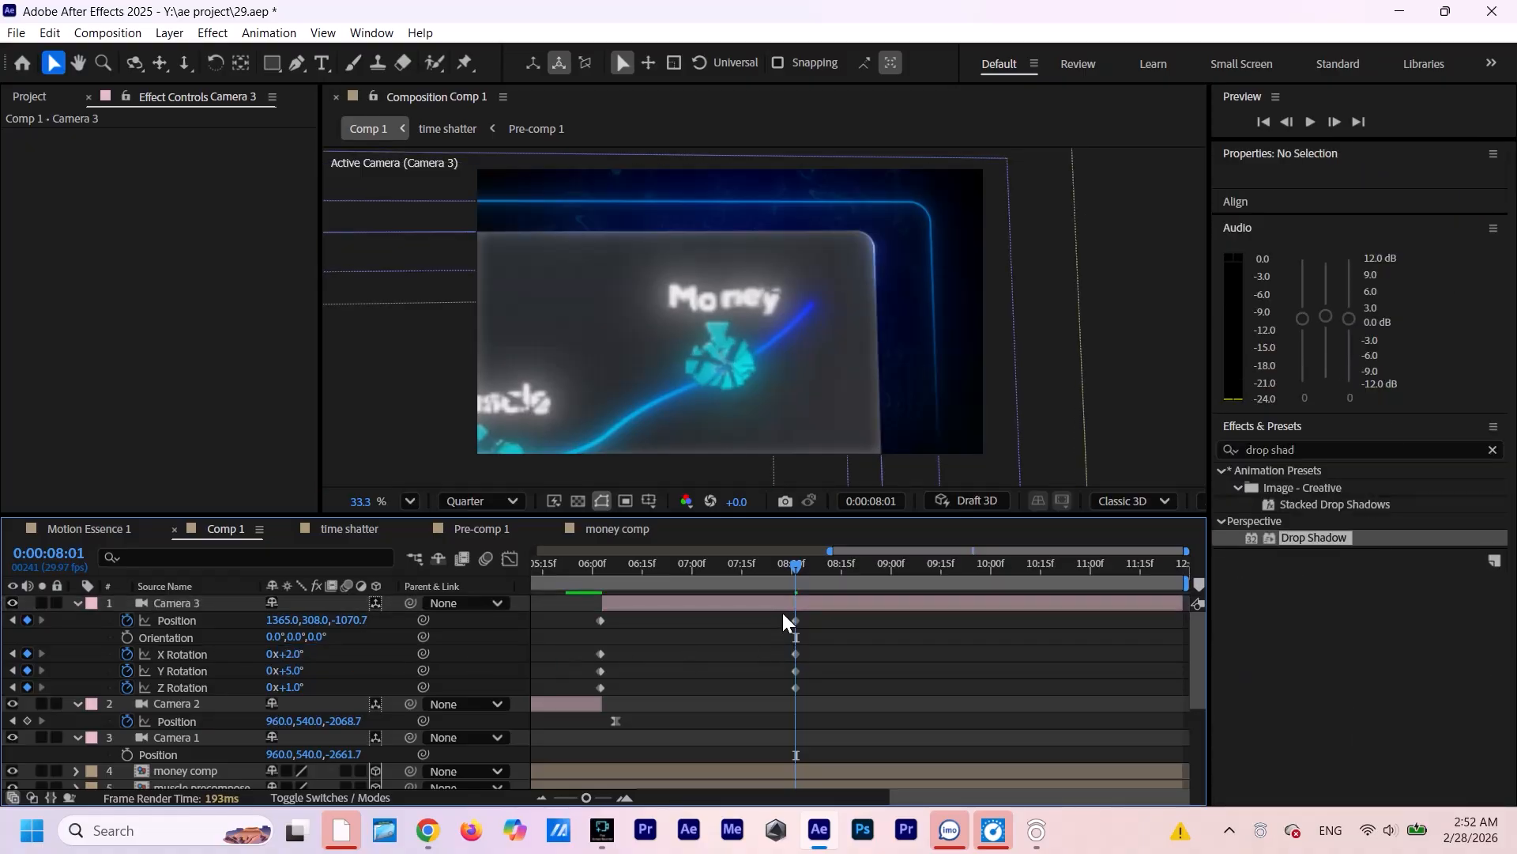
{"action": "left_click_drag", "start_coordinate": [786, 571], "coordinate": [608, 664]}
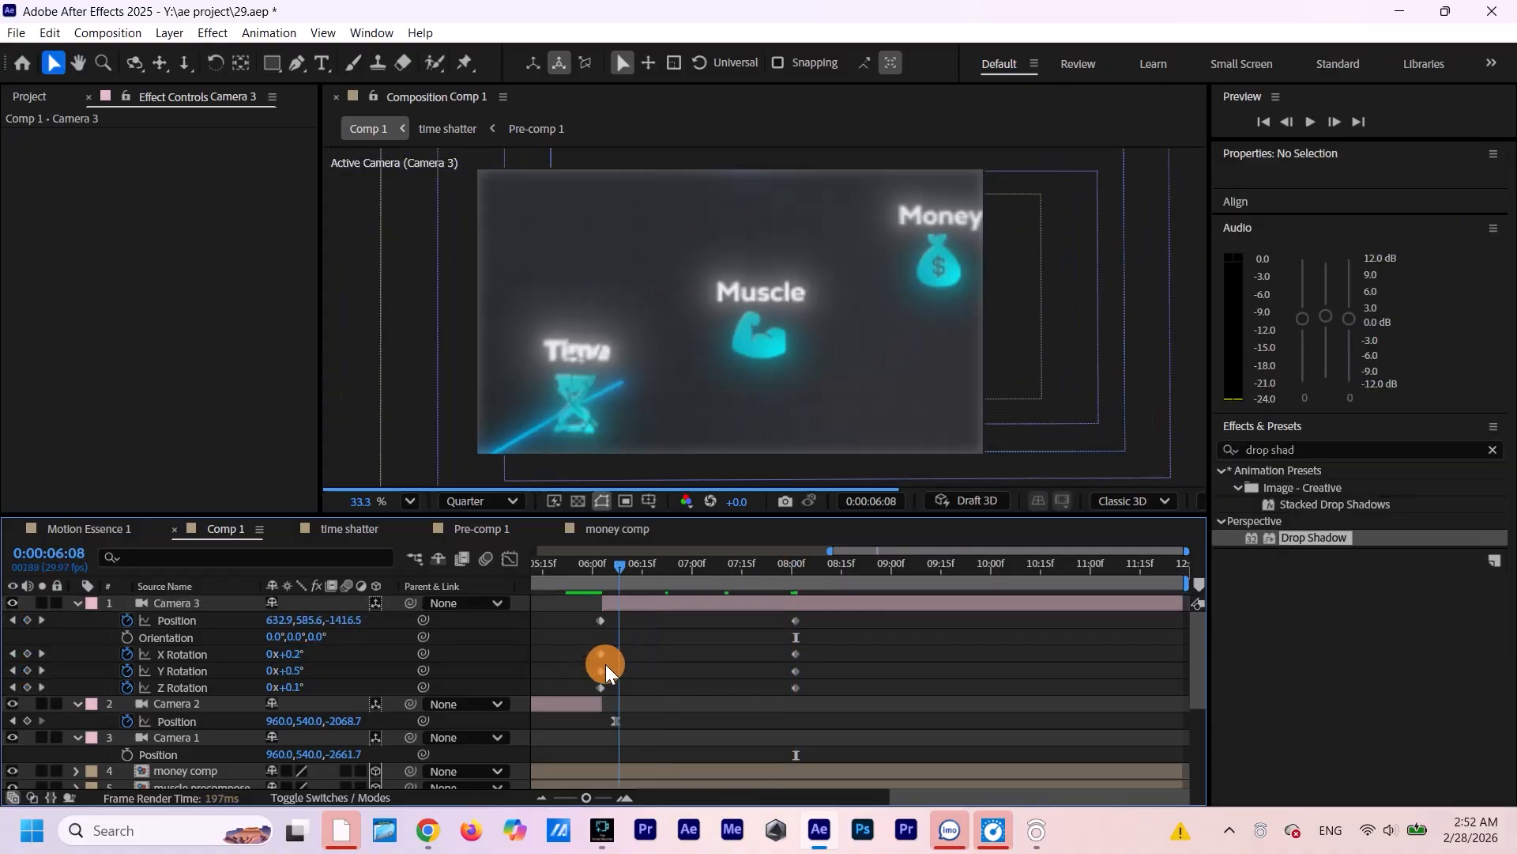
{"action": "key", "text": "space"}
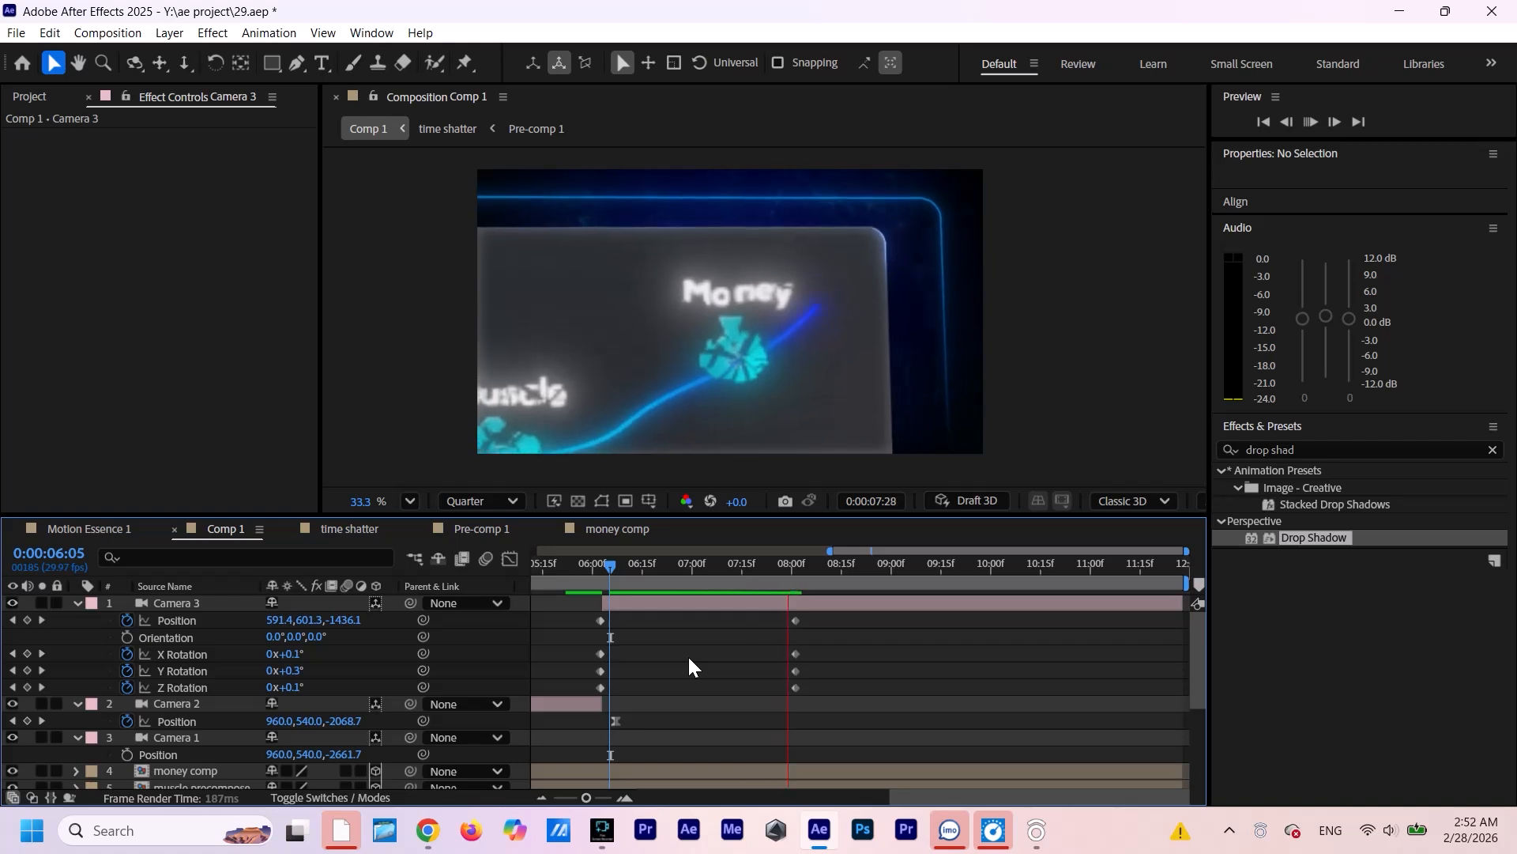
{"action": "key", "text": "space"}
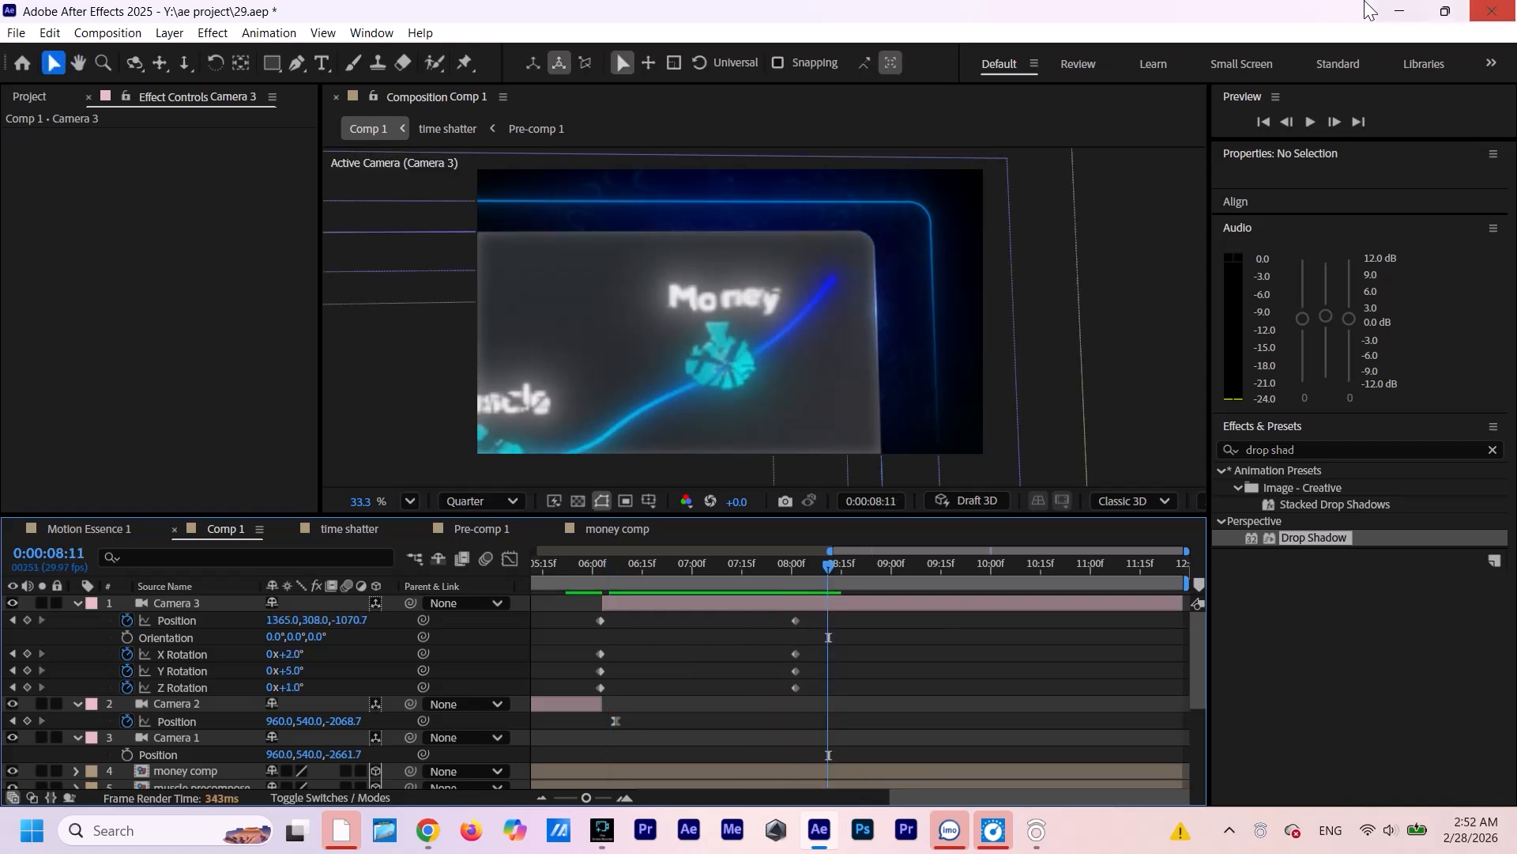
Apply Easy Ease to all Camera 3 Position and rotation keyframes, lengthen the incoming ease for an early speed peak, and preview the move.
{"action": "left_click_drag", "start_coordinate": [817, 615], "coordinate": [588, 688]}
{"action": "key", "text": "F9"}
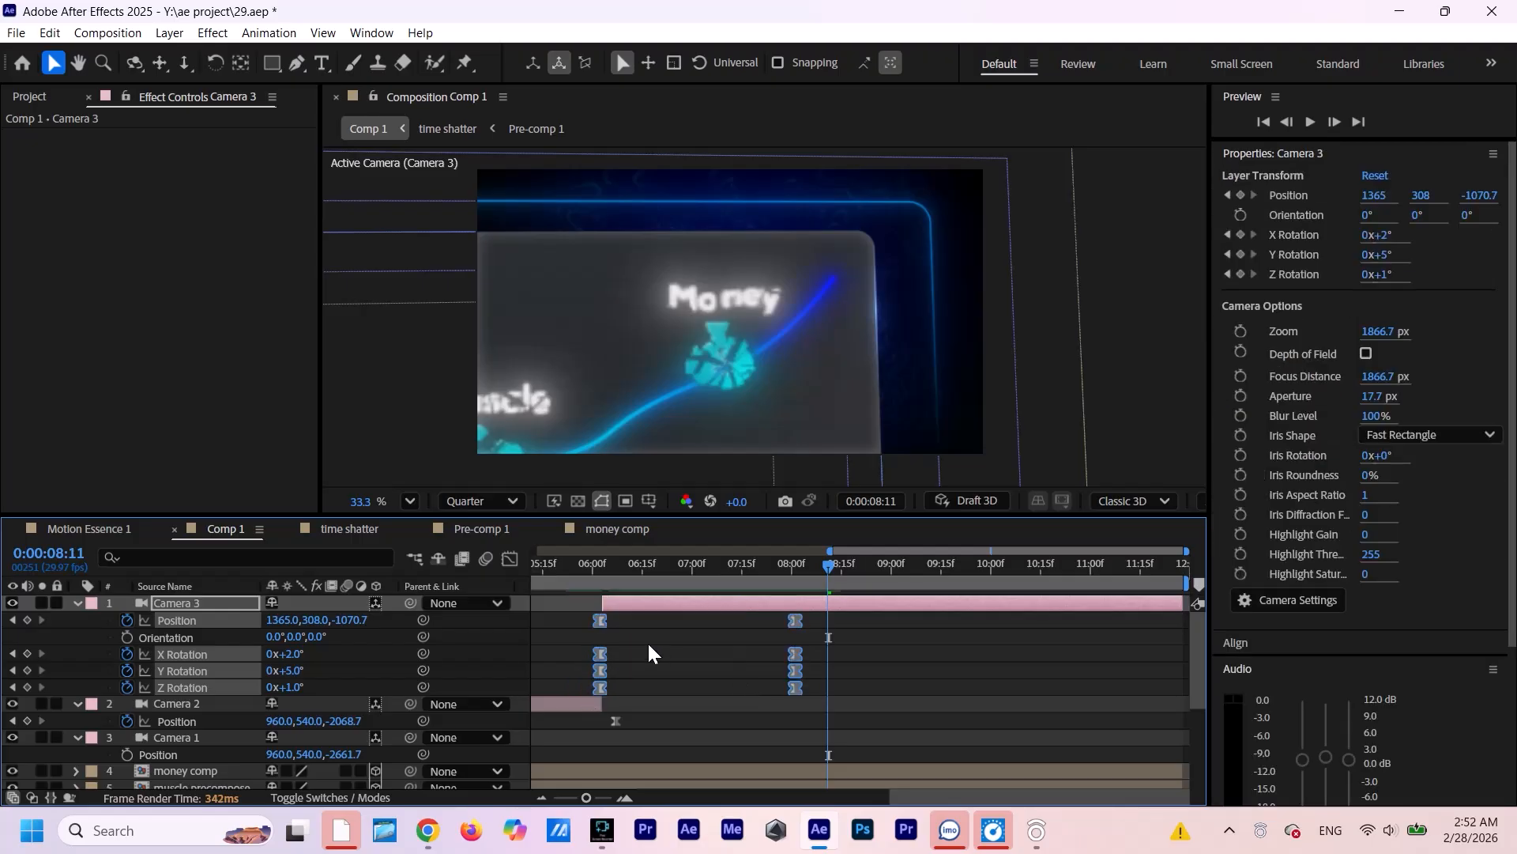
{"action": "left_click", "coordinate": [514, 561]}
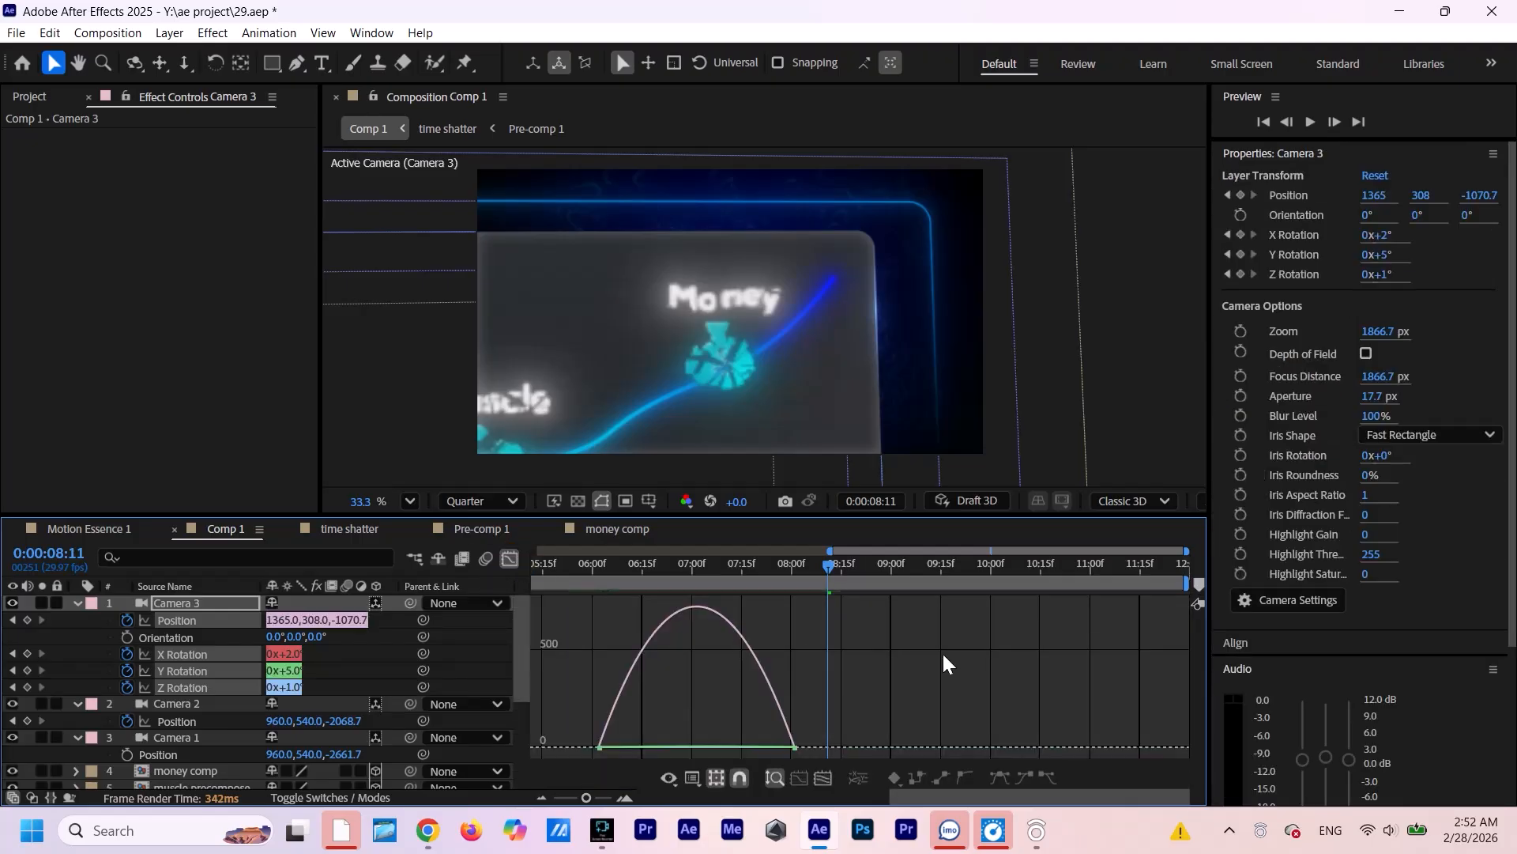
{"action": "left_click_drag", "start_coordinate": [945, 662], "coordinate": [589, 789]}
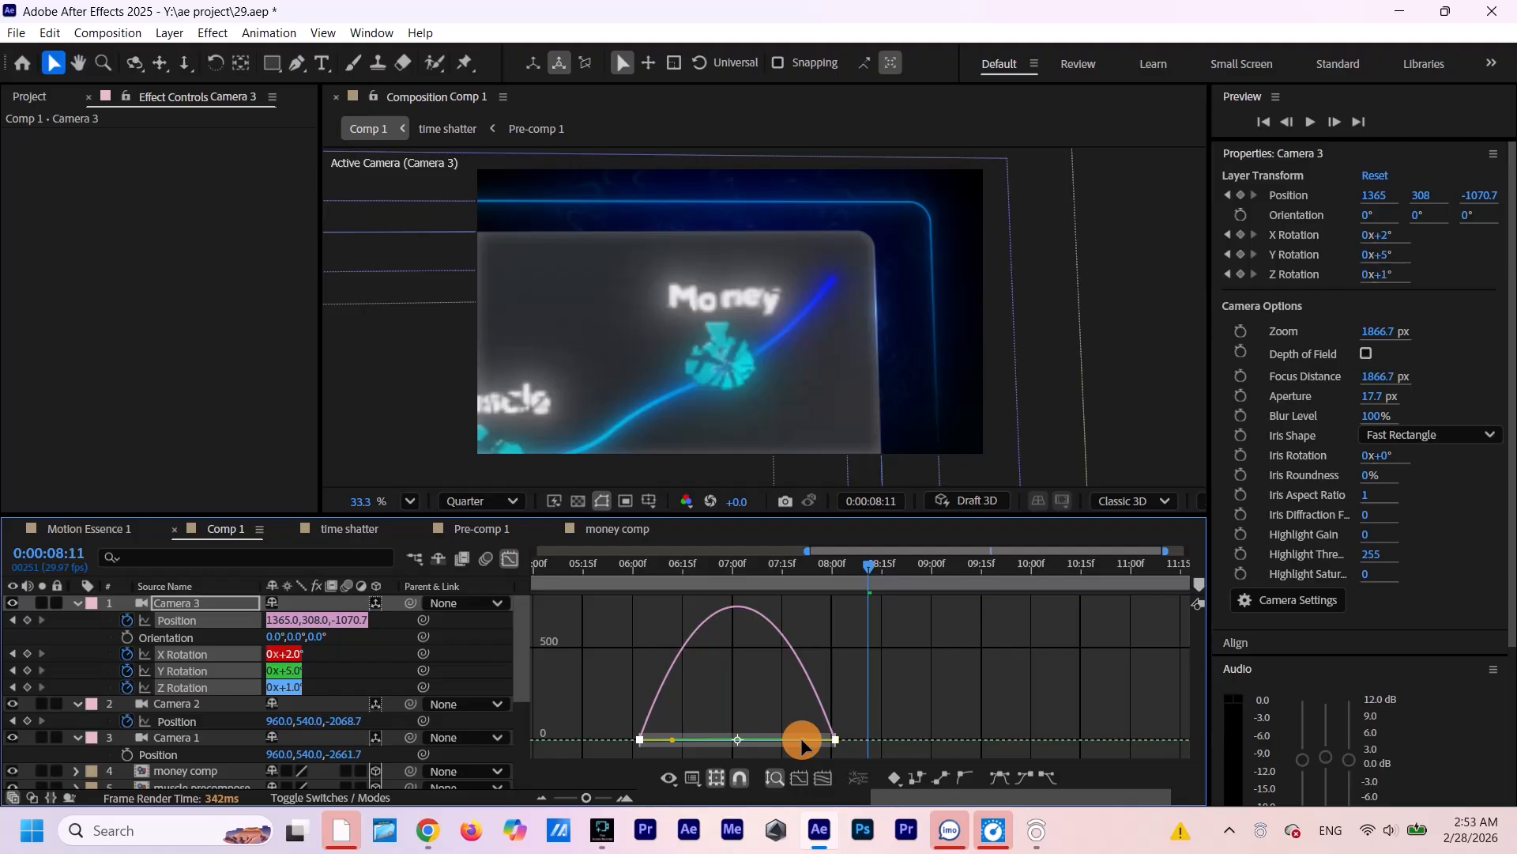
{"action": "left_click_drag", "start_coordinate": [801, 741], "coordinate": [770, 741]}
{"action": "left_click_drag", "start_coordinate": [841, 565], "coordinate": [637, 636]}
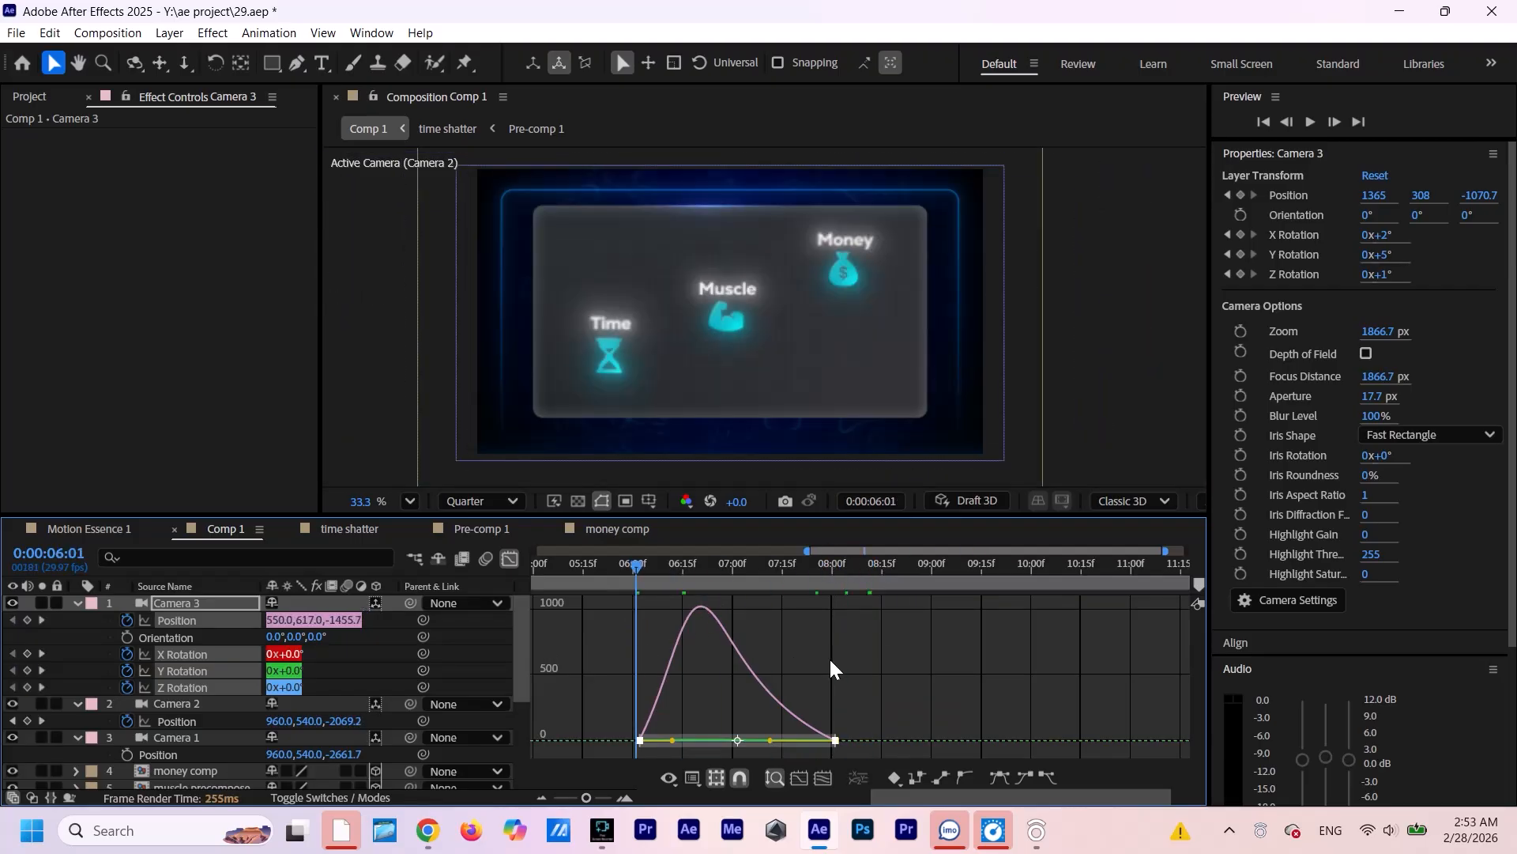
{"action": "key", "text": "space"}
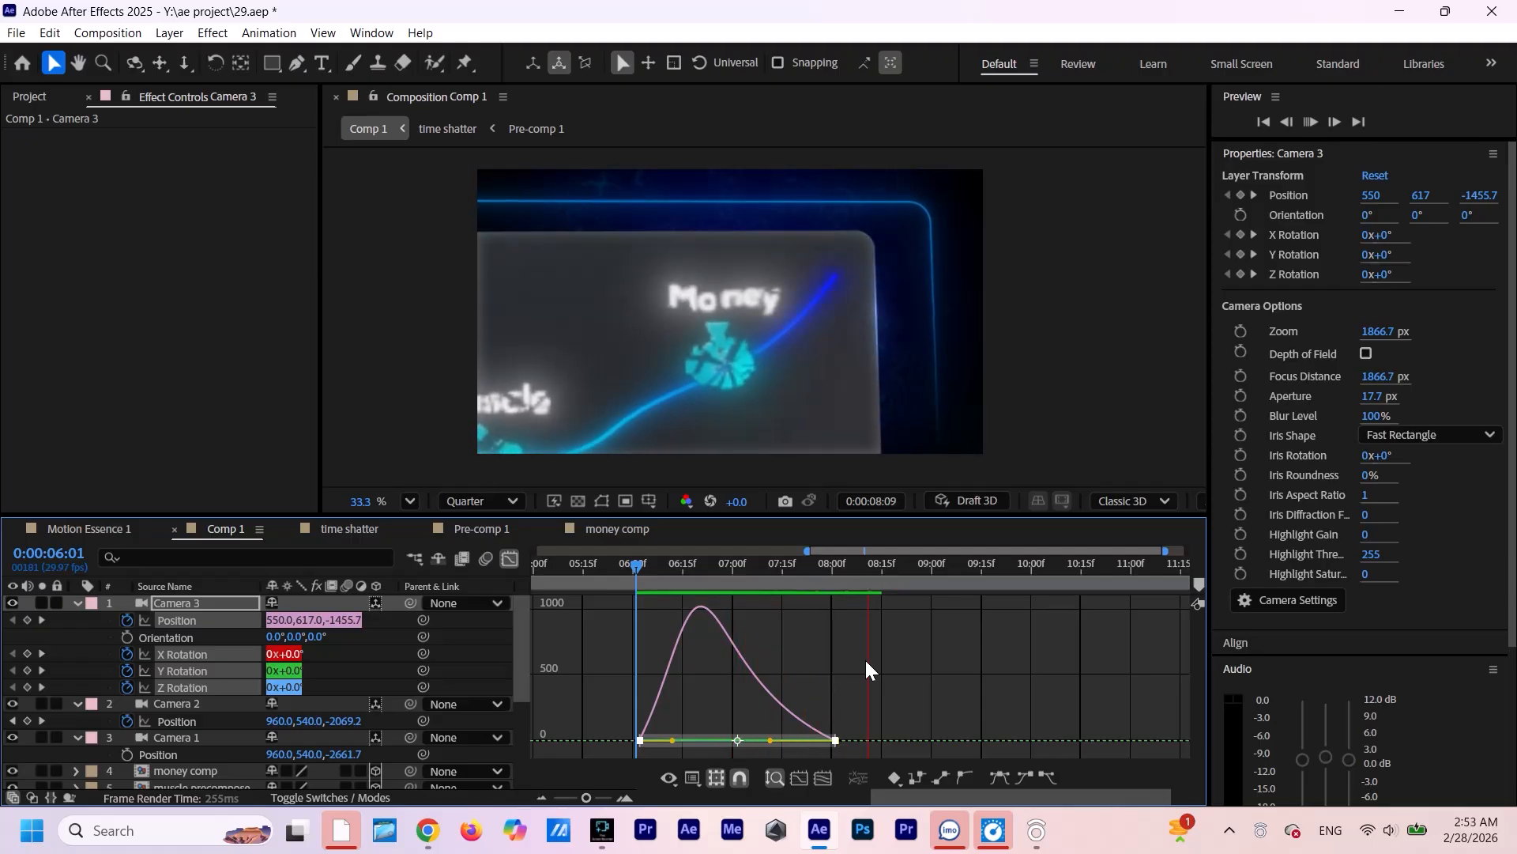
{"action": "left_click", "coordinate": [979, 662]}
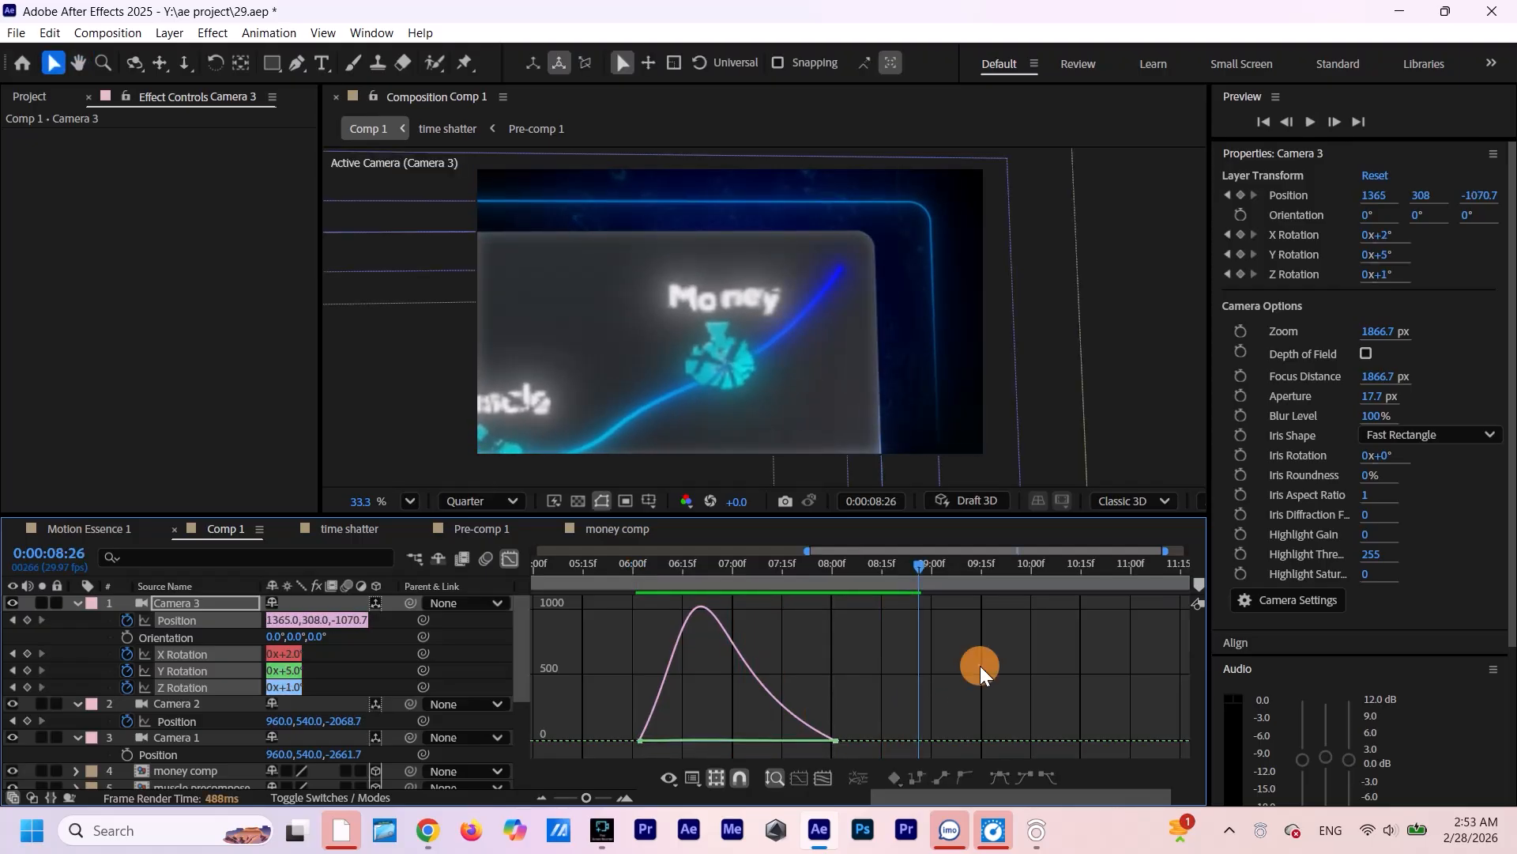
Return to Camera 3's end keyframes at 0:00:08:01, leave the graph view, and show only the camera's keyframed properties.
{"action": "left_click", "coordinate": [12, 621]}
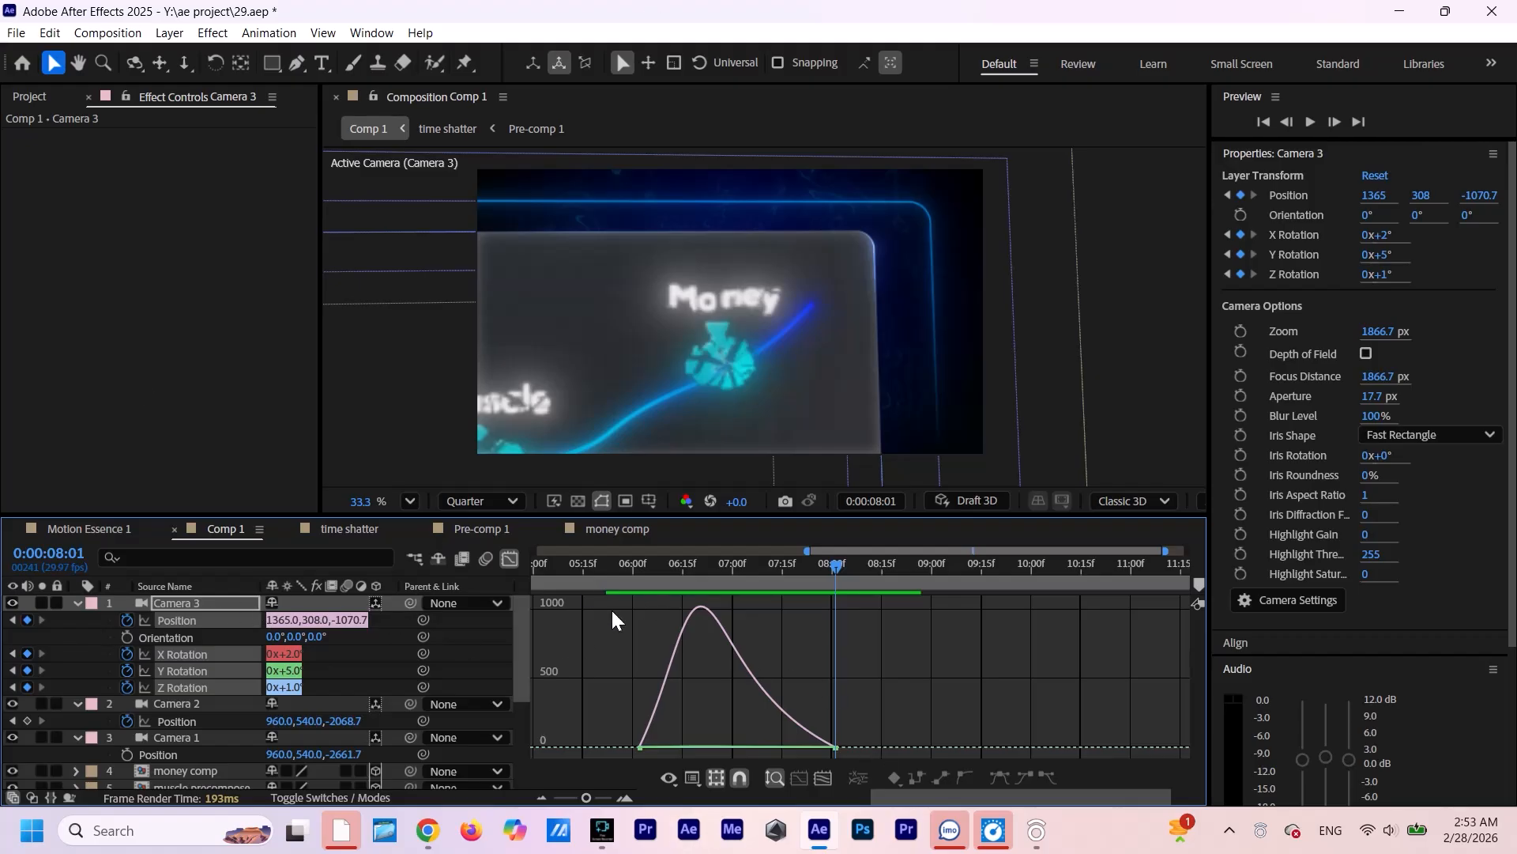
{"action": "left_click", "coordinate": [174, 603]}
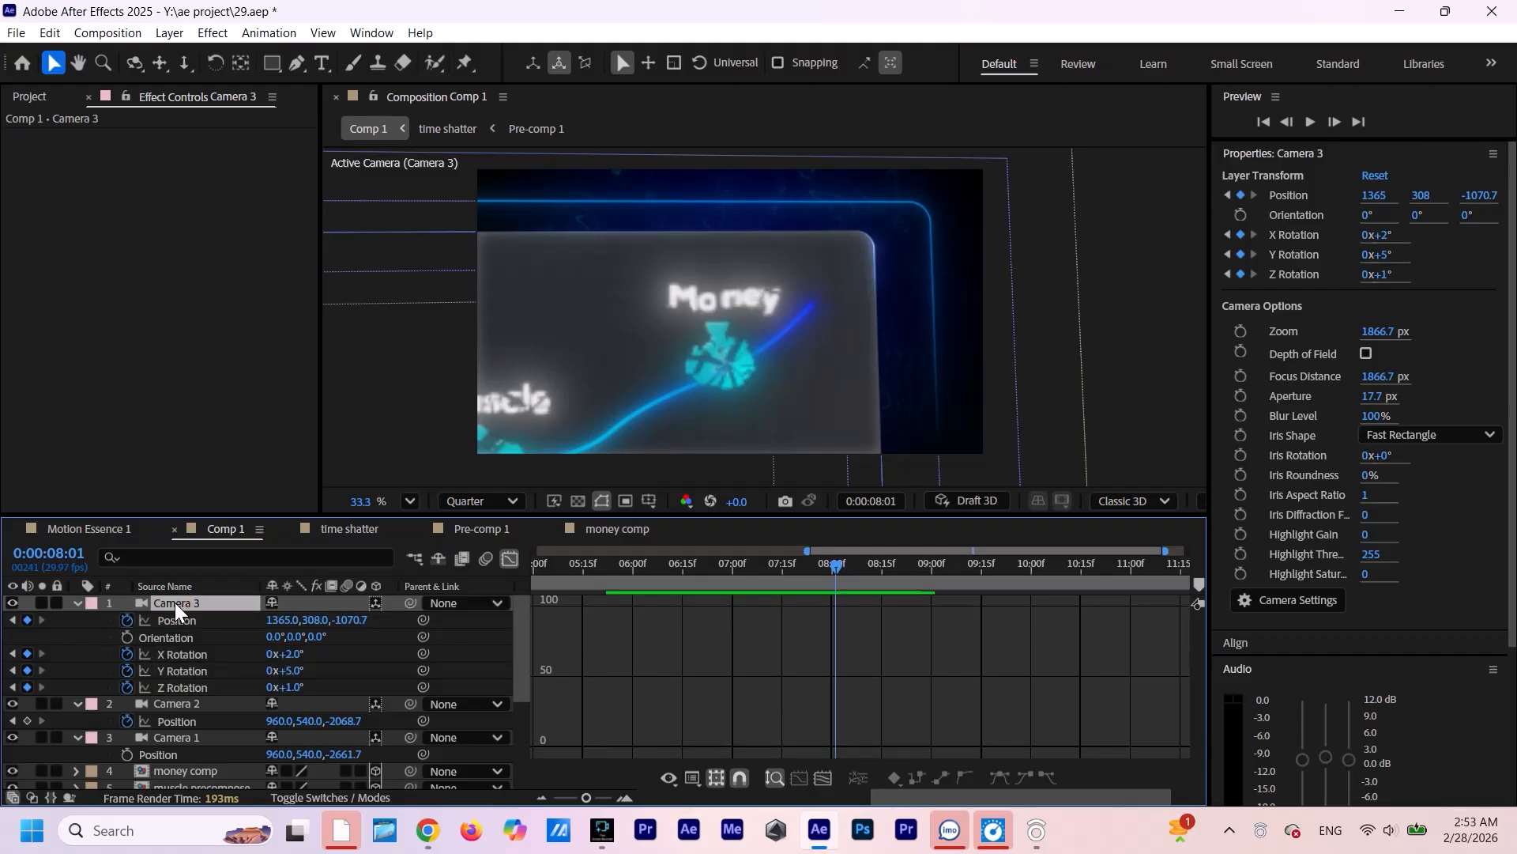
{"action": "key", "text": "u"}
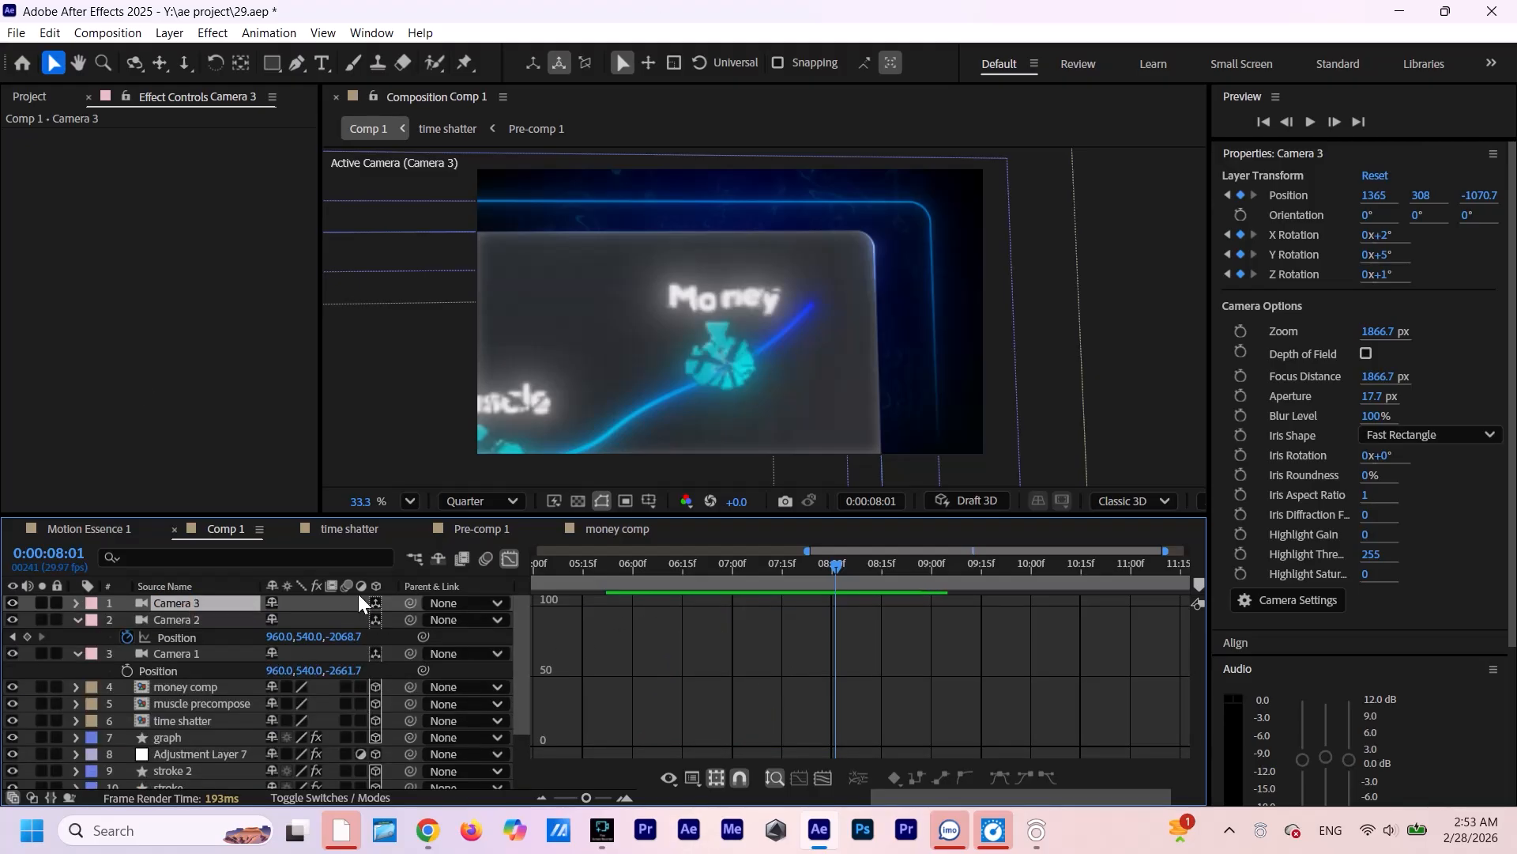
{"action": "left_click", "coordinate": [509, 558]}
{"action": "key", "text": "u"}
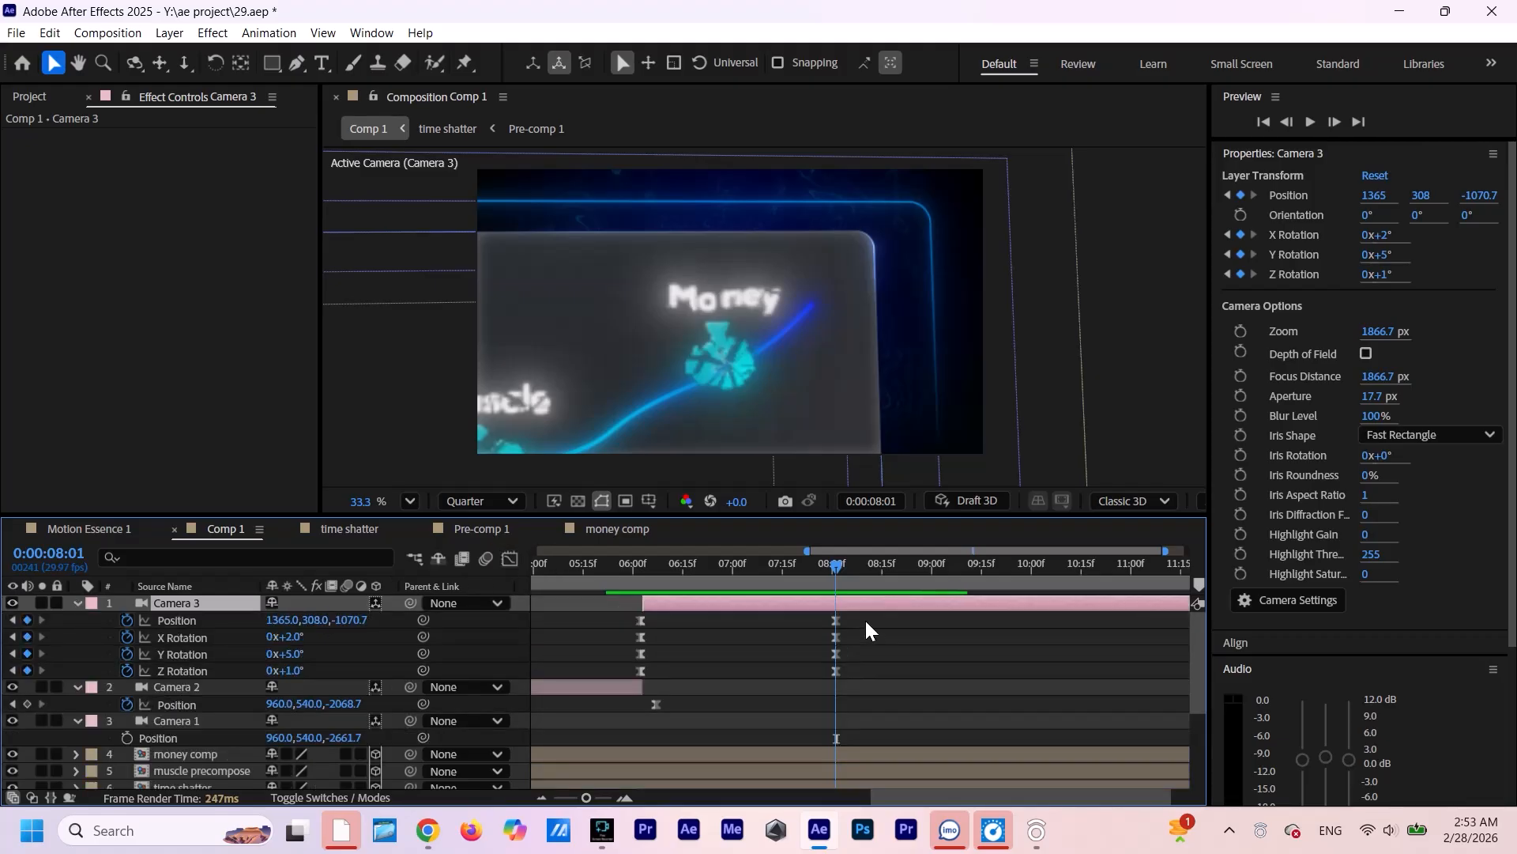